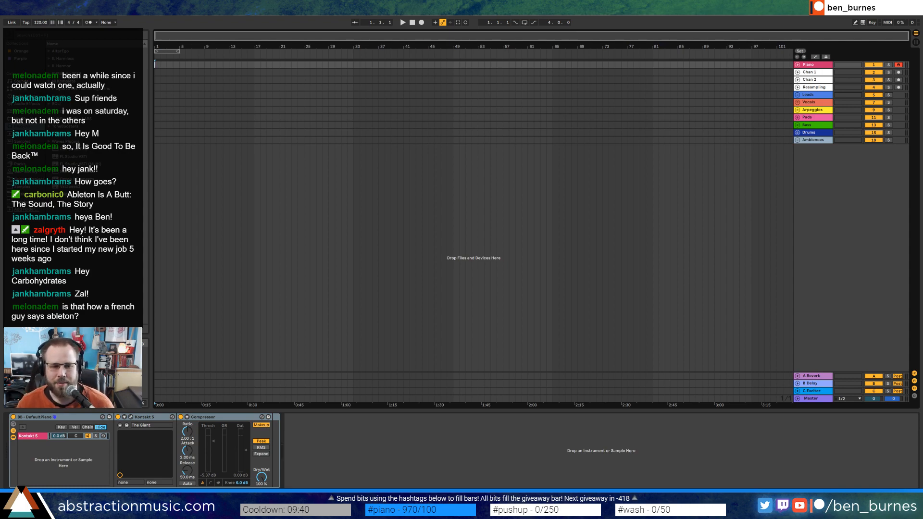
Switch to the browser window with the Splice sample search and reposition it over the Ableton project
mouse_move(55, 505)
click(55, 479)
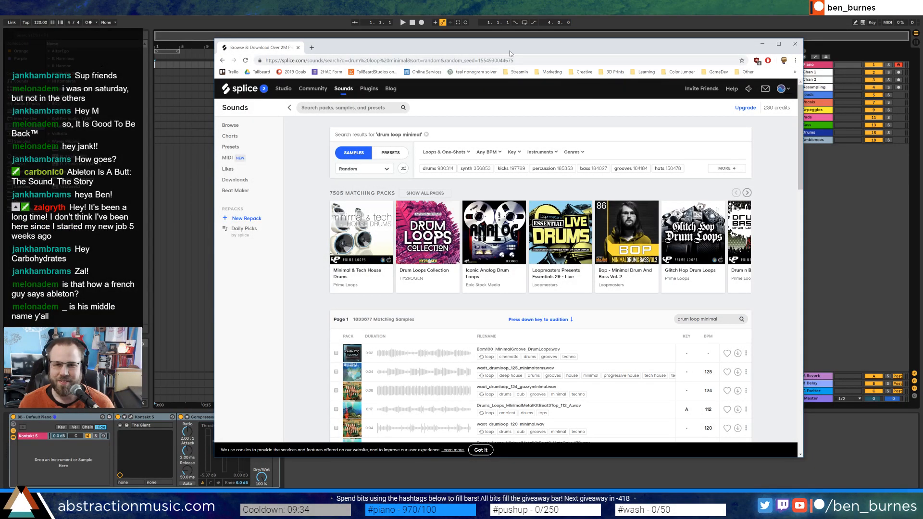
drag(510, 51, 495, 36)
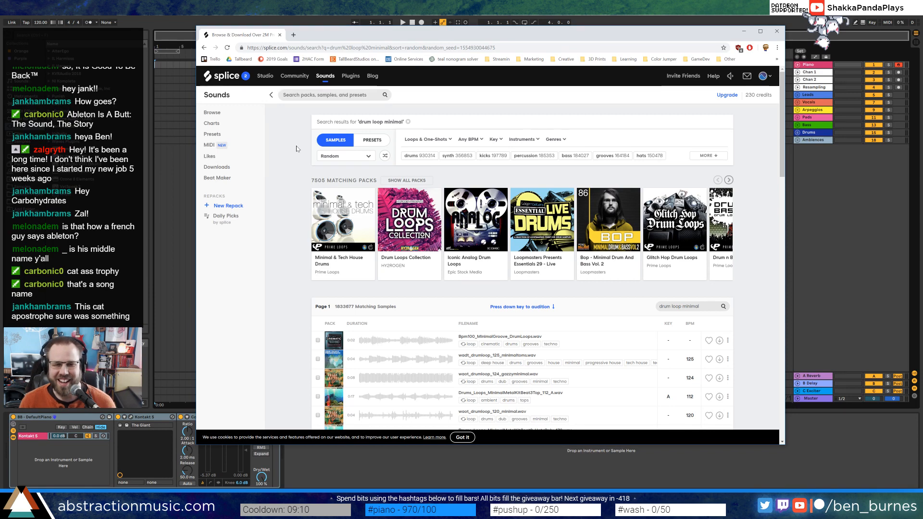
Download the first four samples in the "drum loop minimal" results, from Bpm100_MinimalGroove_DrumLoops.wav to Drums_Loops_MinimalMetalKitBeat3Top_112_A.wav
scroll(296, 146, down, 1)
scroll(298, 145, down, 1)
scroll(306, 147, up, 2)
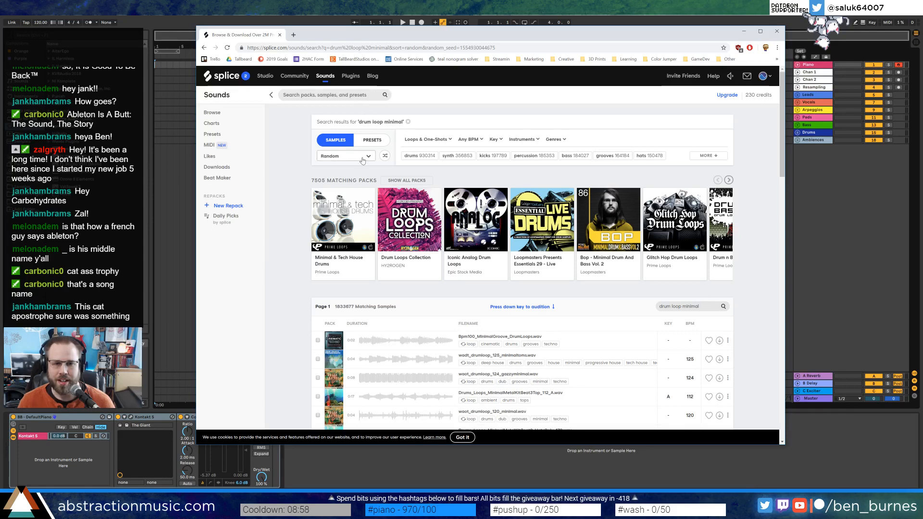
scroll(544, 216, down, 2)
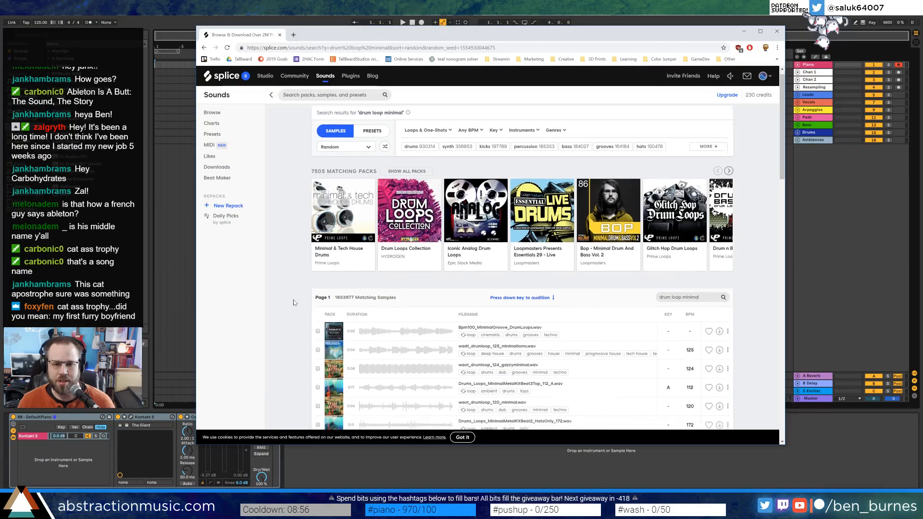
click(719, 268)
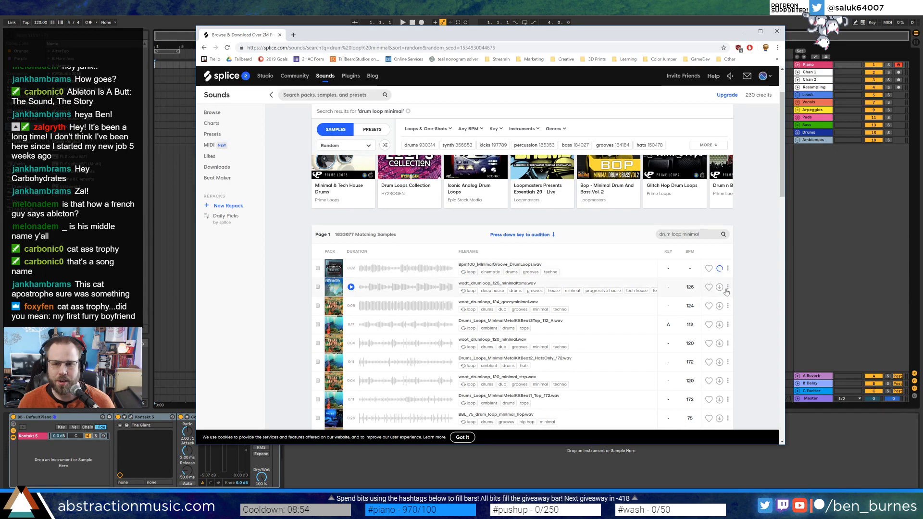
click(720, 287)
click(720, 306)
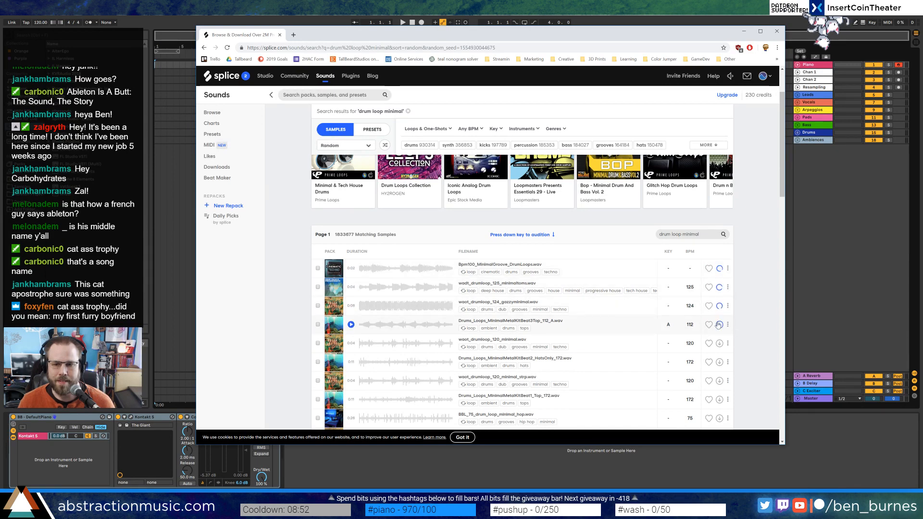
click(720, 325)
Search Splice sounds for "pads" and sort the results by Random
scroll(413, 208, up, 2)
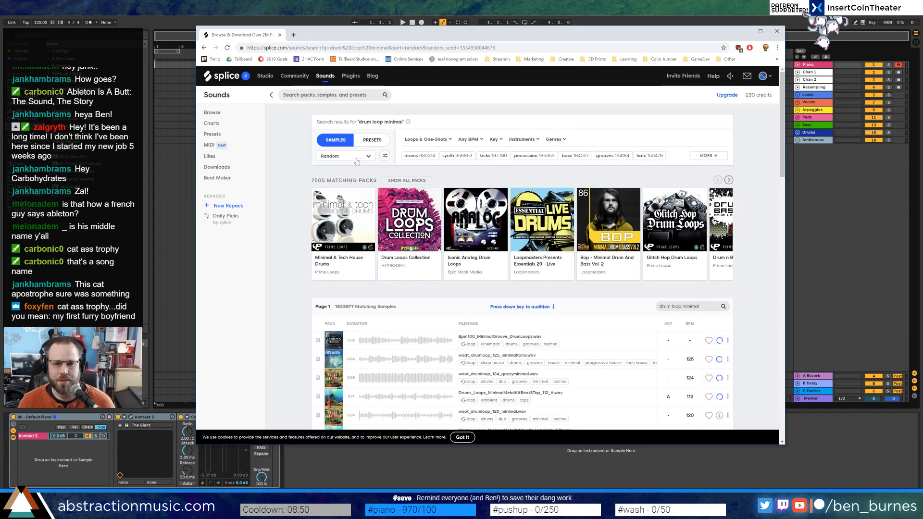
click(331, 95)
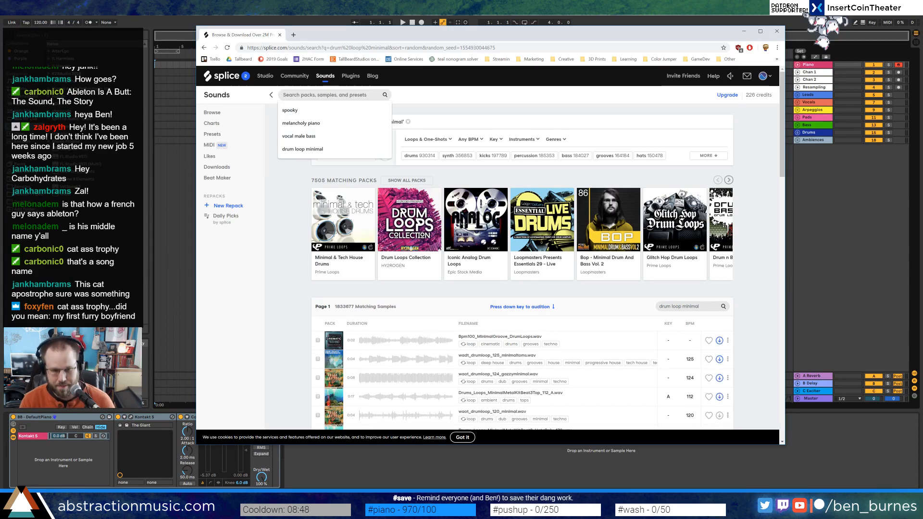
text(spooky)
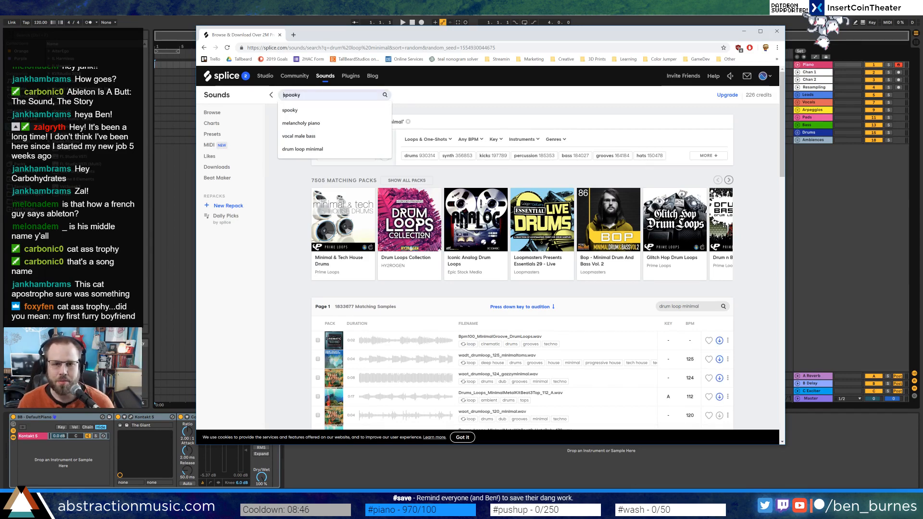
key(Return)
text(pads)
key(Return)
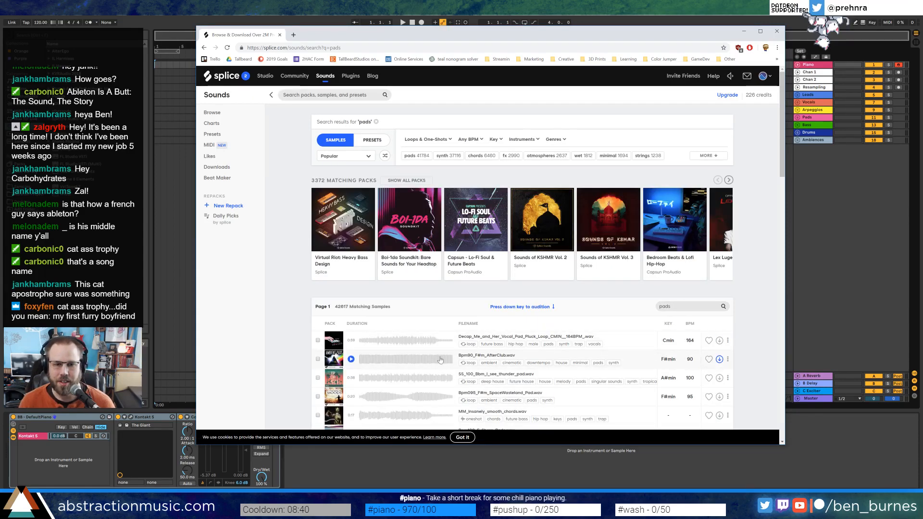
click(345, 156)
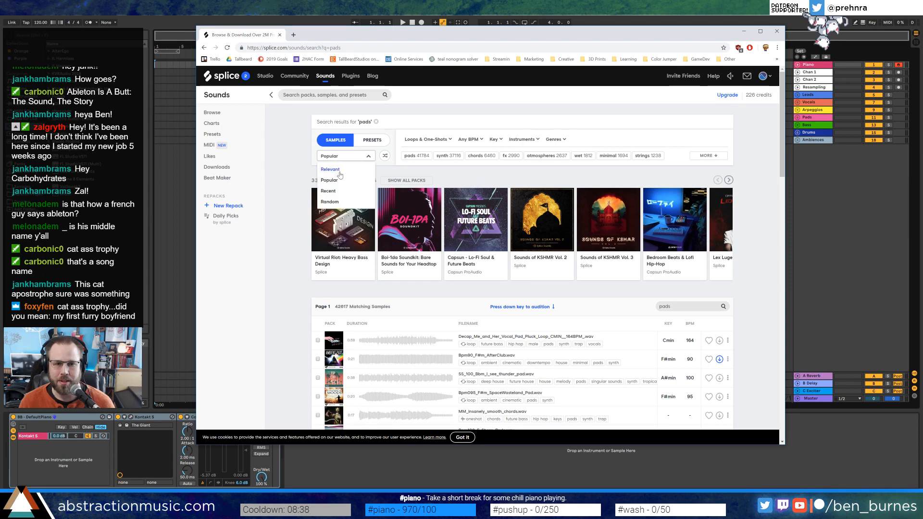
click(330, 202)
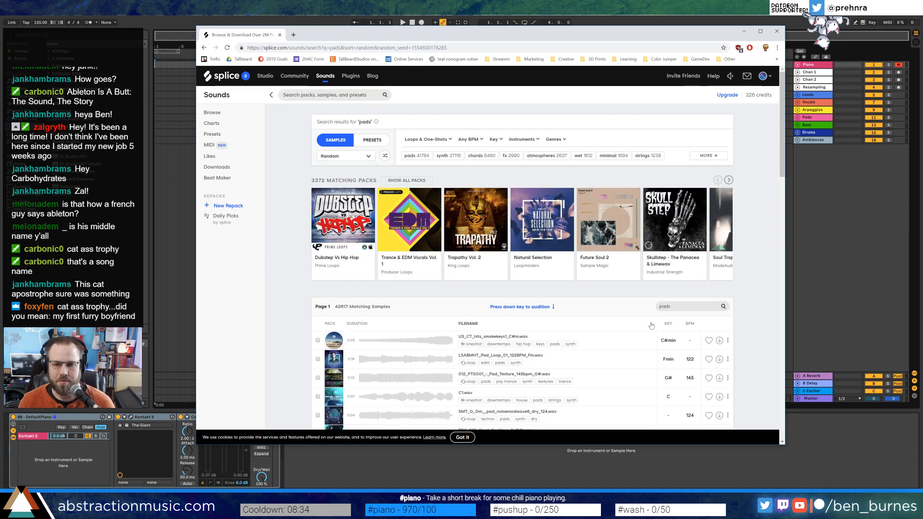
Download C1.wav, LSABMHT_Pad_Loop_01_122BPM_Fm.wav and the ESM_Inside_the_Machine full-loop ambient pad from the pads results
scroll(597, 320, down, 1)
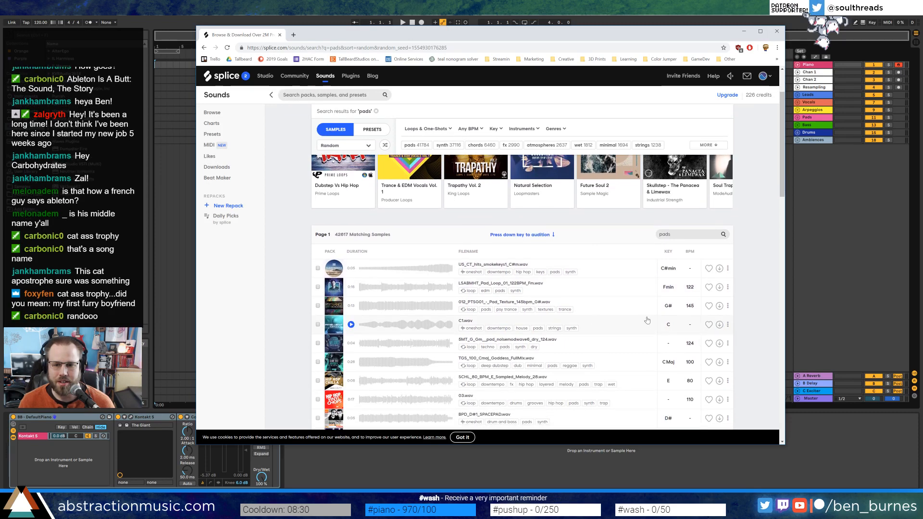
click(720, 324)
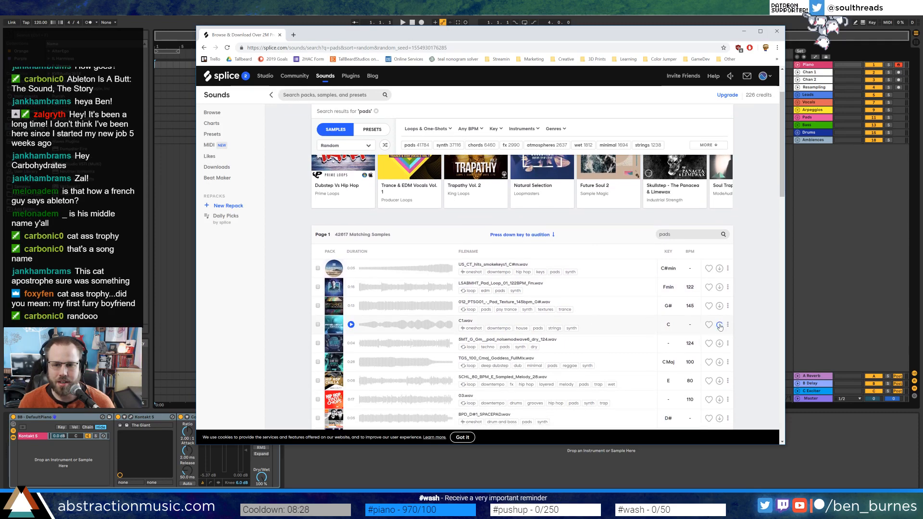
click(720, 288)
scroll(620, 318, down, 2)
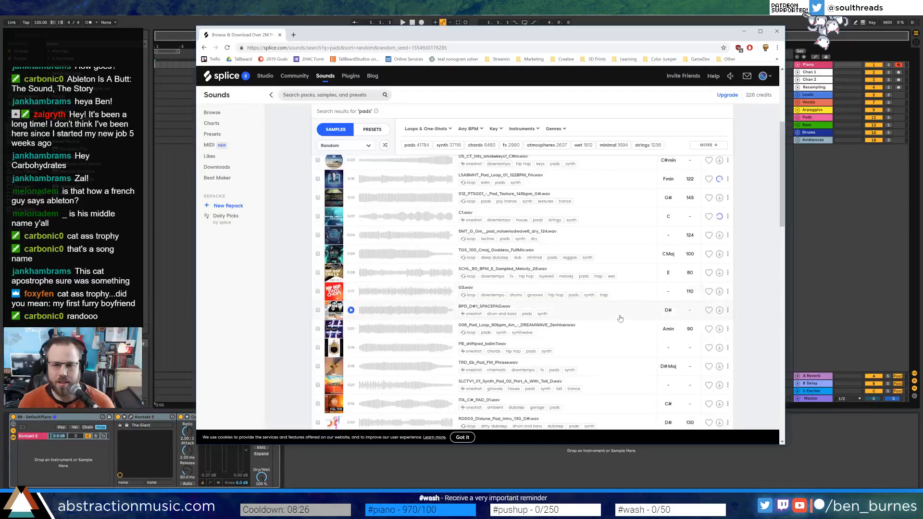
scroll(620, 318, down, 5)
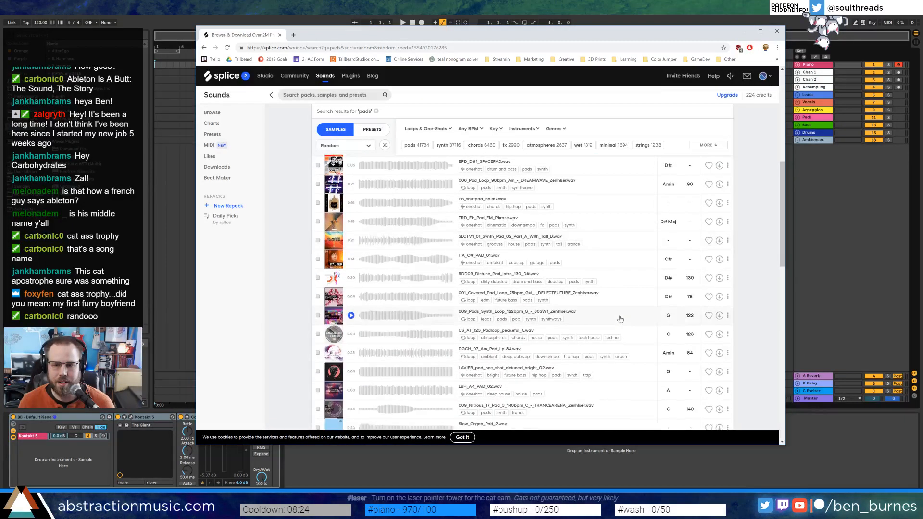
click(720, 302)
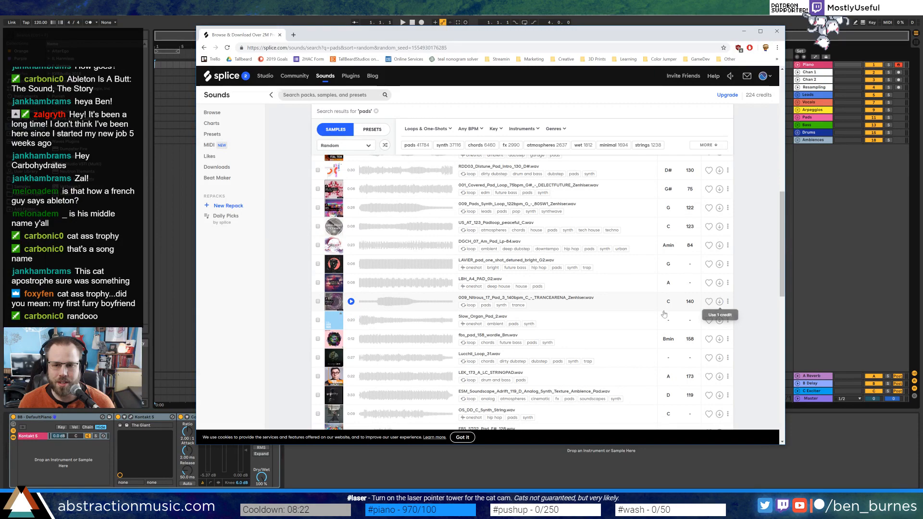
scroll(633, 316, down, 1)
scroll(633, 316, down, 4)
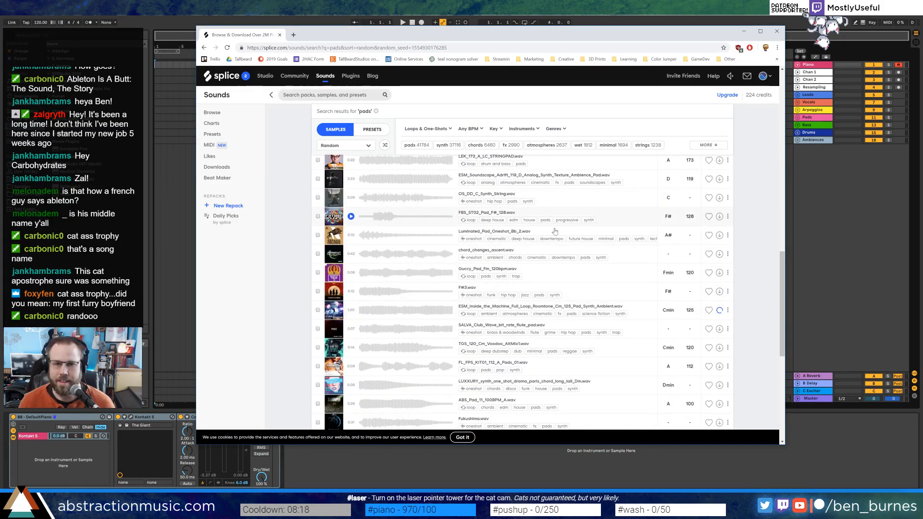
Search Splice sounds for "keys"
scroll(477, 270, up, 5)
scroll(478, 270, up, 8)
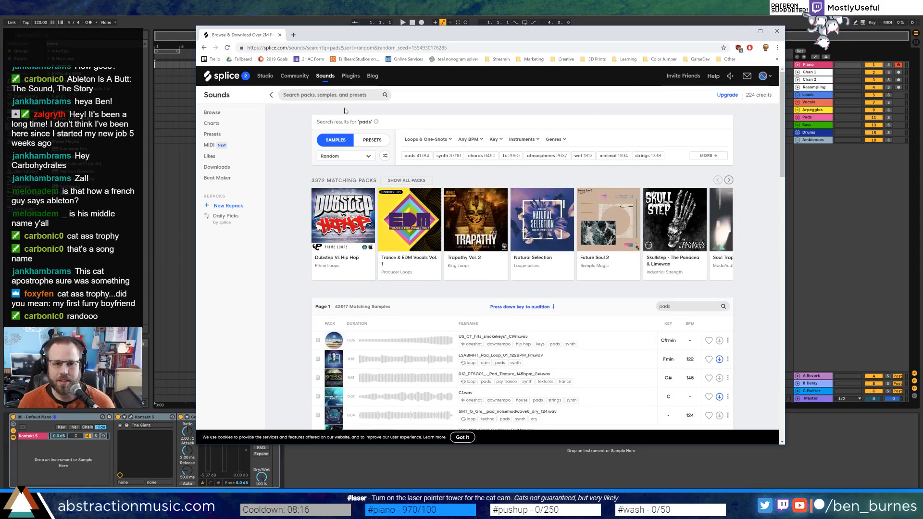
click(332, 94)
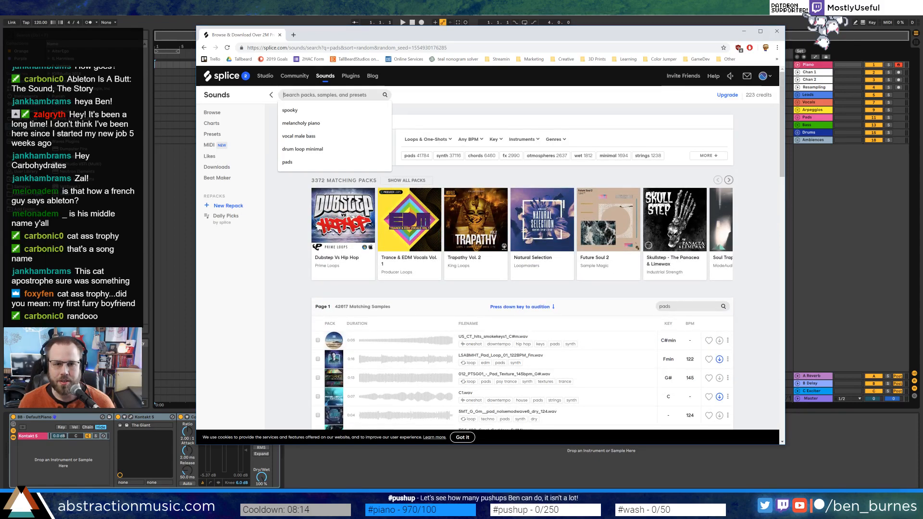
text(keys)
key(Return)
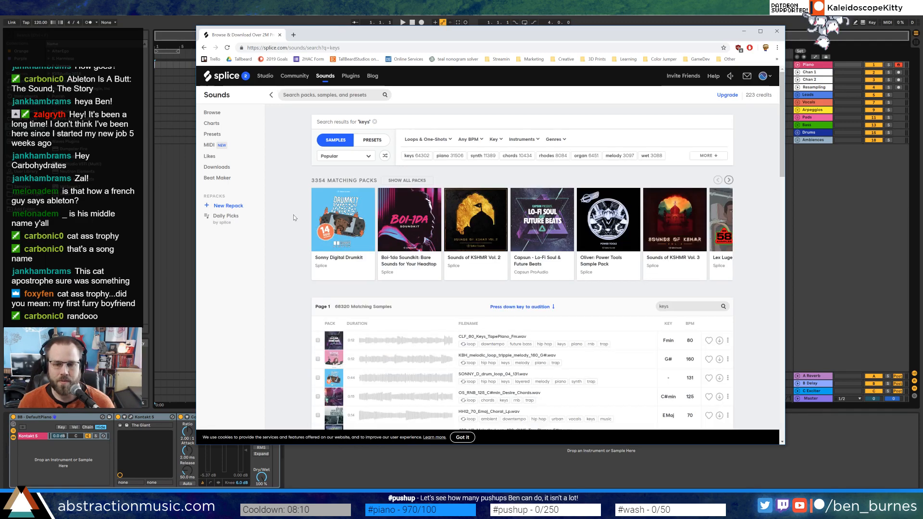
Download loops in C and C minor from the keys results, including Pop_Ballad_Sad_75_Cm_PL_1.wav and ZAY_loop_01_Cm_140.wav
scroll(529, 288, down, 2)
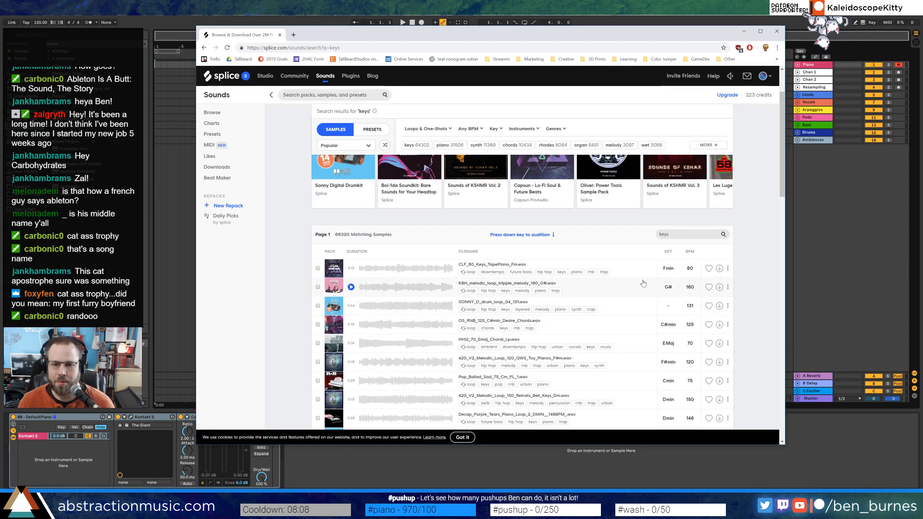
scroll(669, 355, down, 3)
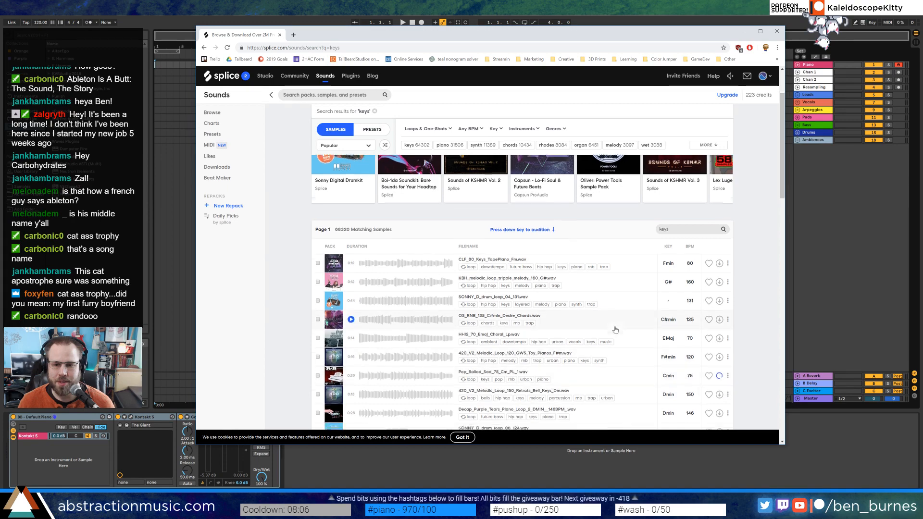
scroll(608, 348, down, 10)
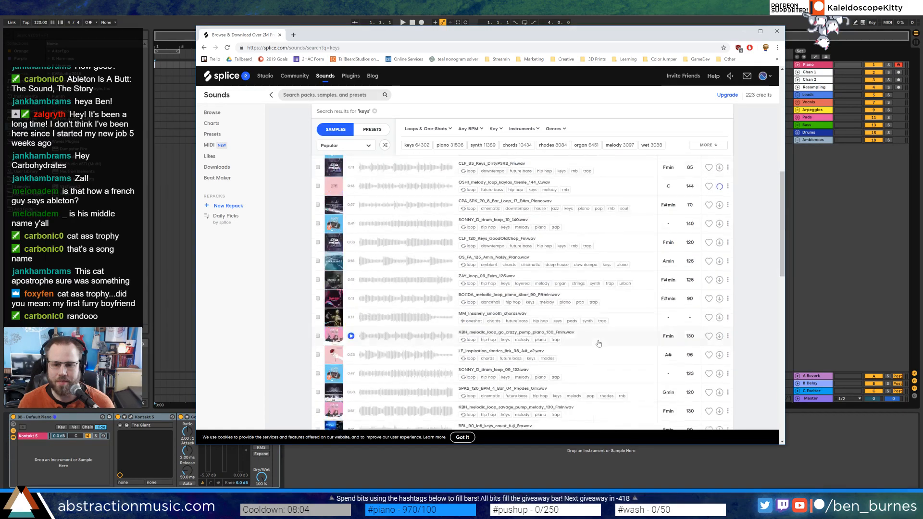
scroll(613, 344, down, 1)
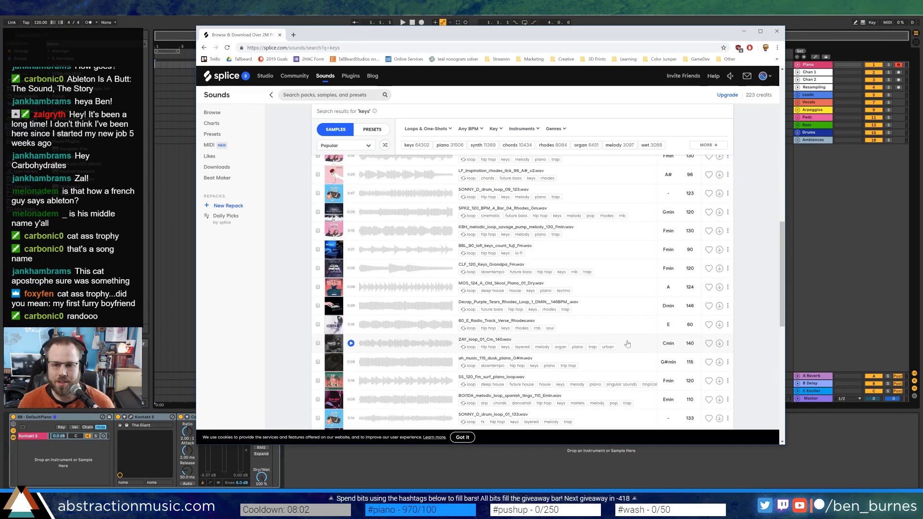
click(720, 344)
Sort the keys results by Random and look through the reshuffled samples
scroll(712, 351, up, 15)
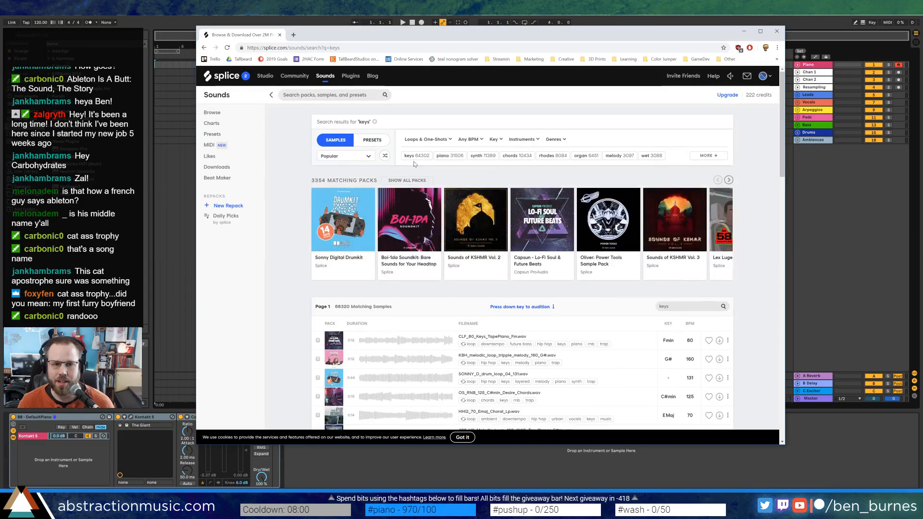
click(357, 156)
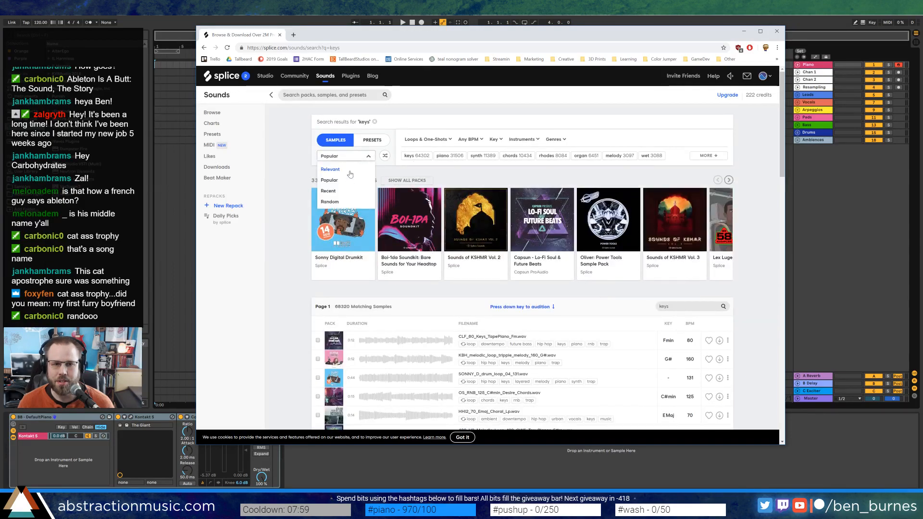
click(354, 202)
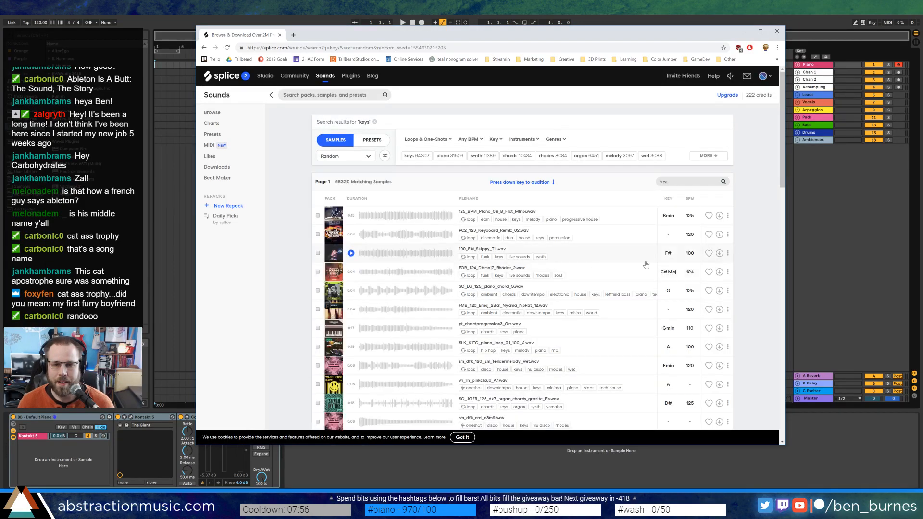
scroll(597, 291, down, 5)
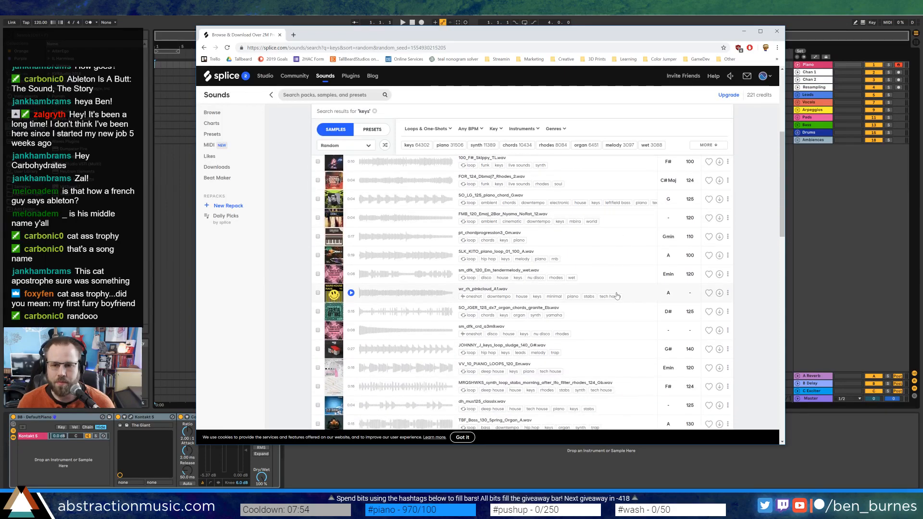
Filter the keys results to root note C with the Minor chord type and browse the matching samples
scroll(615, 298, up, 5)
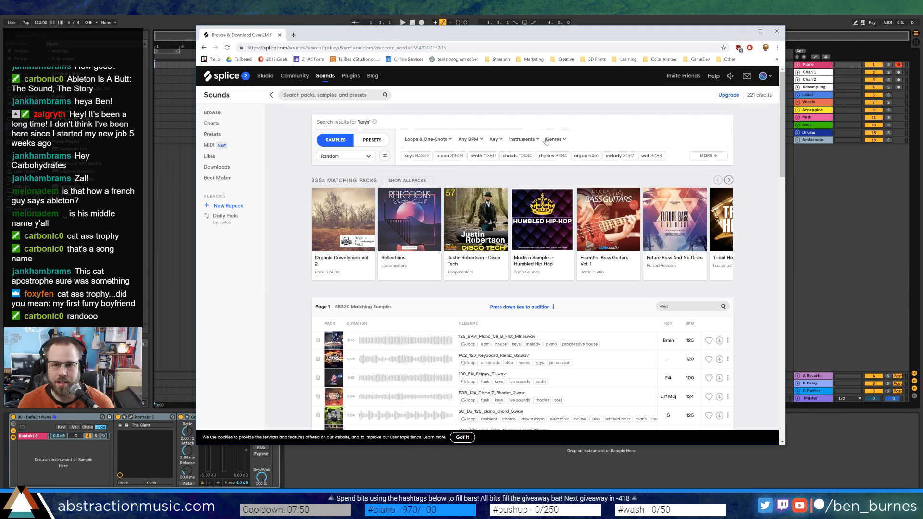
click(496, 140)
click(497, 199)
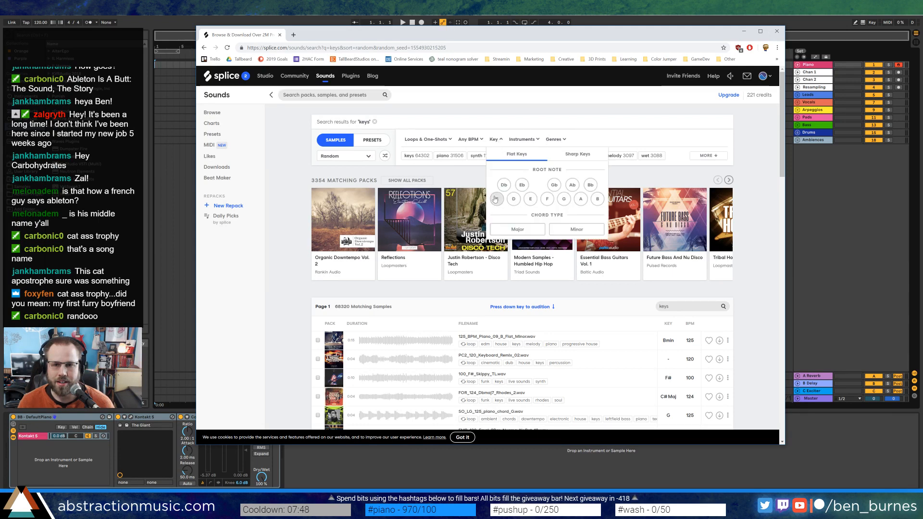
click(519, 140)
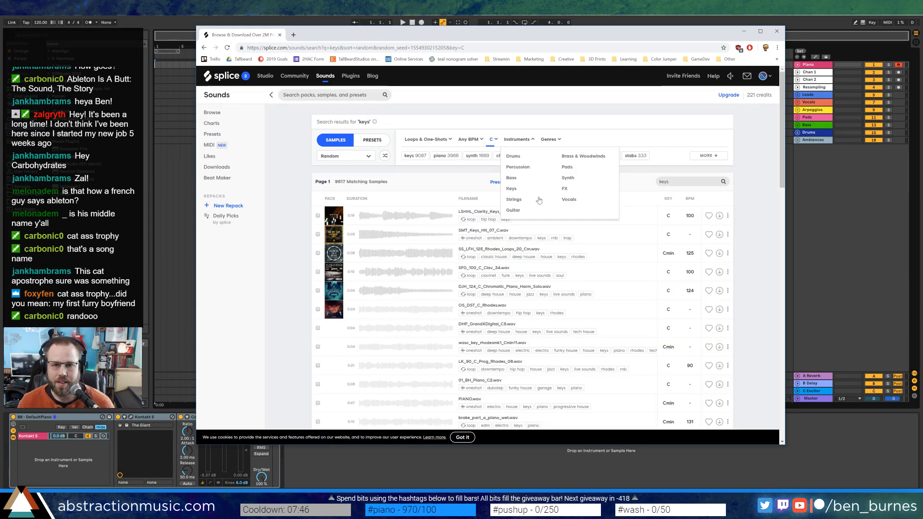
click(493, 142)
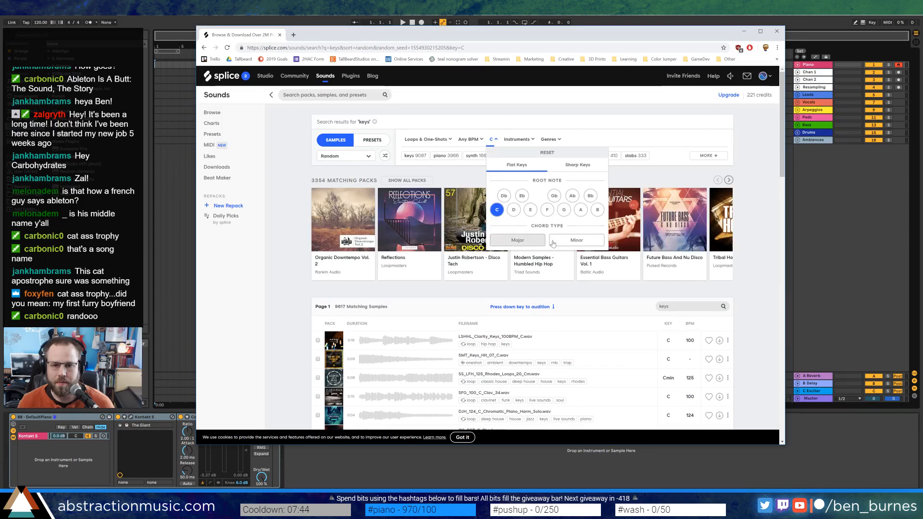
click(577, 240)
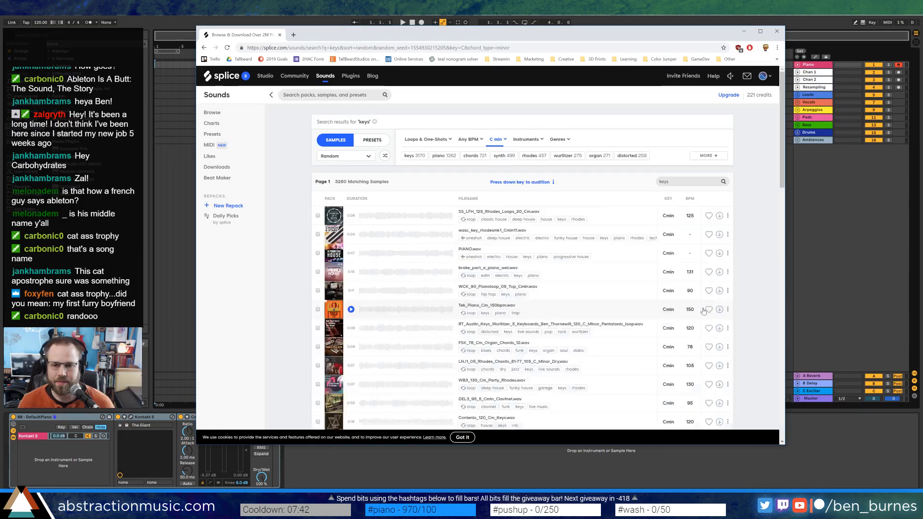
scroll(753, 296, down, 1)
scroll(753, 295, down, 2)
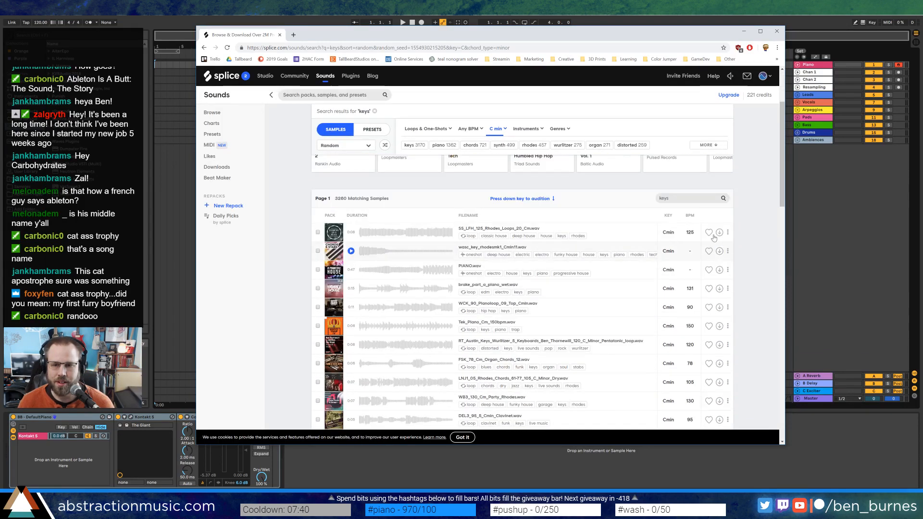
Download SS_LFH_125_Rhodes_Loops_20_Cm.wav, wasc_key_rhodesmk1_Cmin11.wav and PIANO.wav from the C minor keys results
click(719, 233)
click(719, 251)
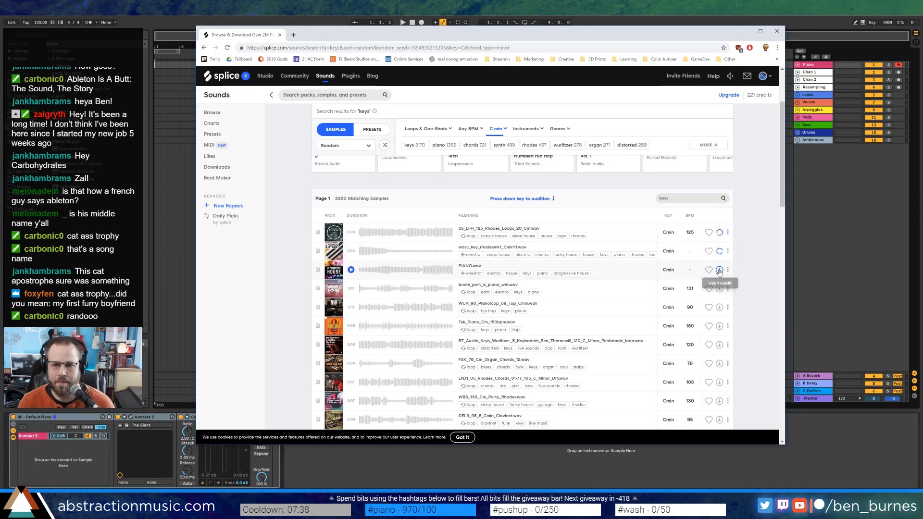
click(720, 269)
scroll(344, 108, up, 3)
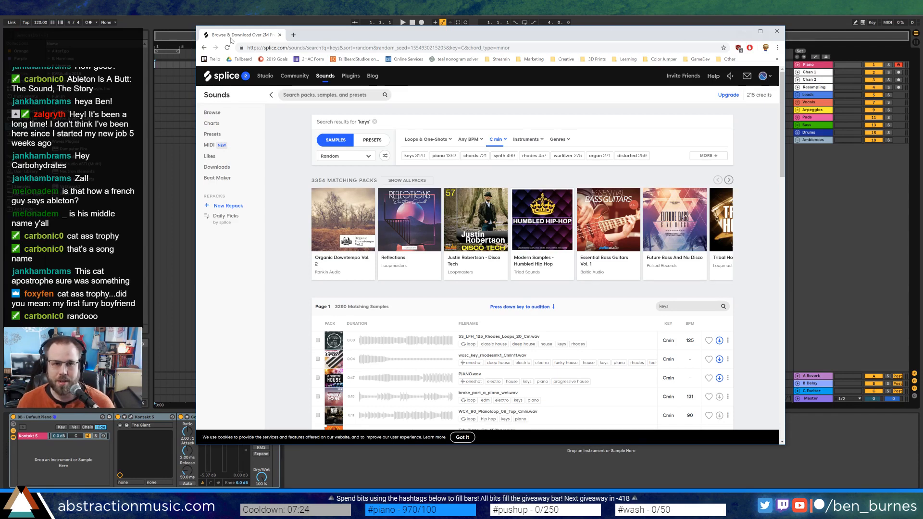
Put the browser away and open the Splice desktop app over the empty Ableton arrangement
click(744, 31)
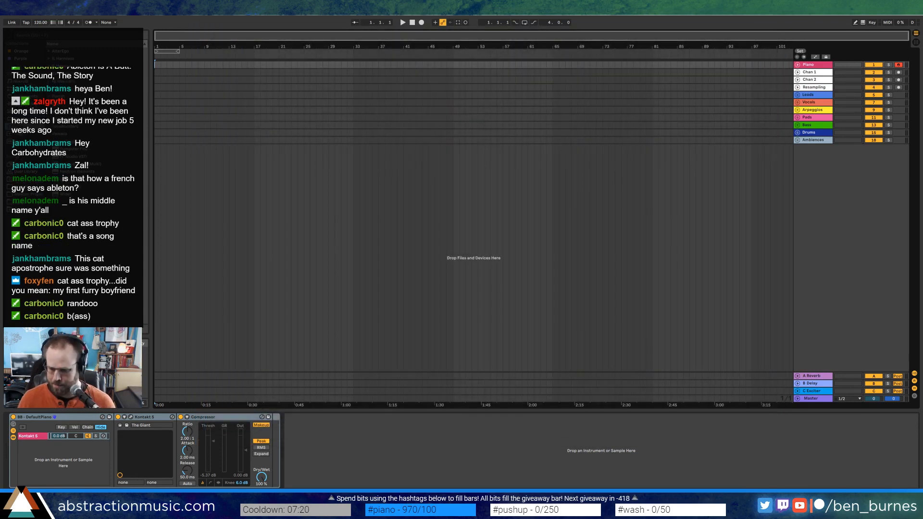
click(849, 512)
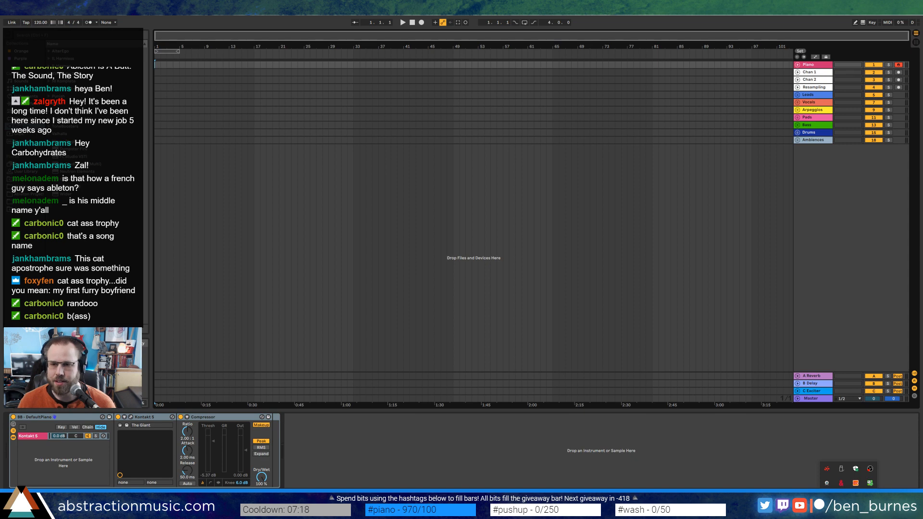
click(870, 469)
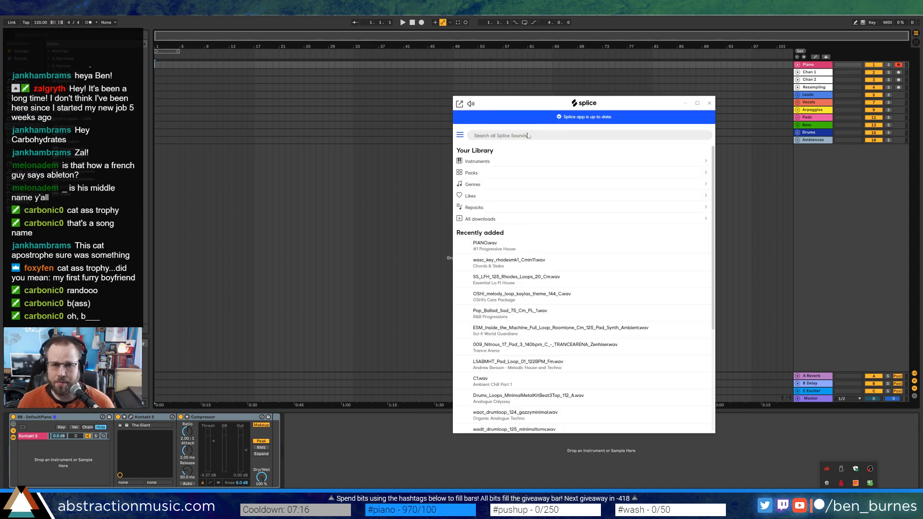
click(564, 248)
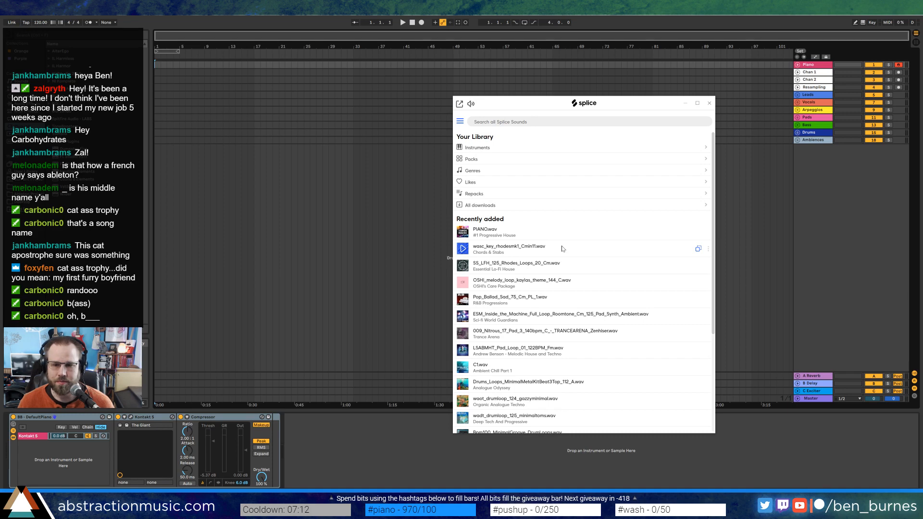
Add the recent drum loops from Bpm100_MinimalGroove_DrumLoops.wav up to Drums_Loops_MinimalMetalKitBeat3Top_112_A.wav as successive clips on a new audio track, starting at bar 5
scroll(563, 250, down, 3)
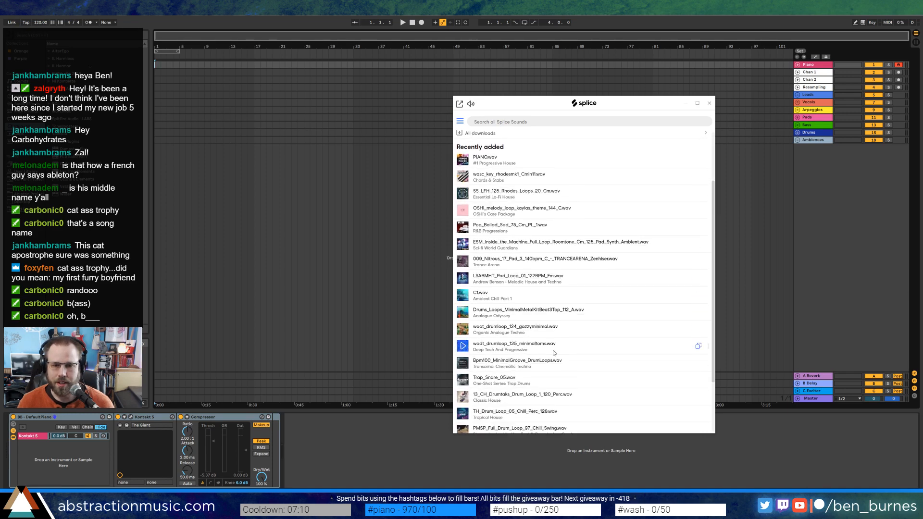
scroll(590, 287, up, 2)
scroll(581, 299, down, 4)
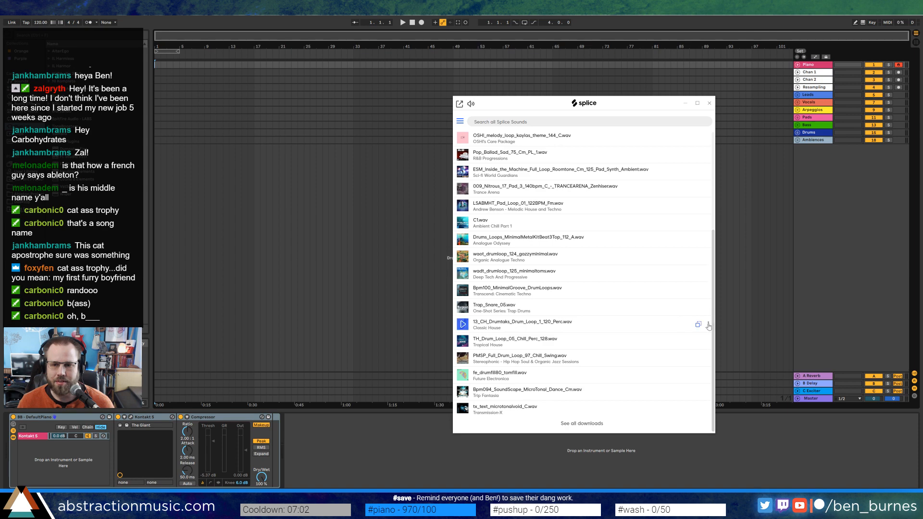
scroll(643, 291, up, 3)
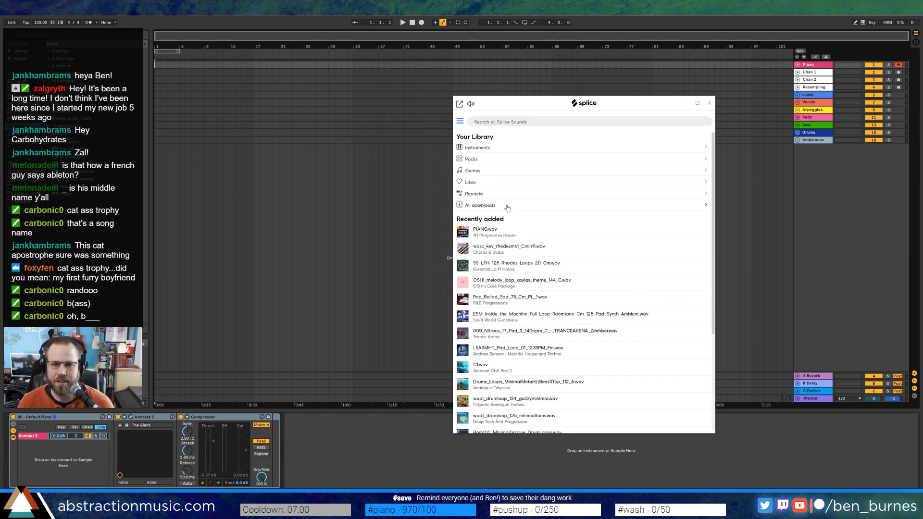
scroll(497, 269, down, 3)
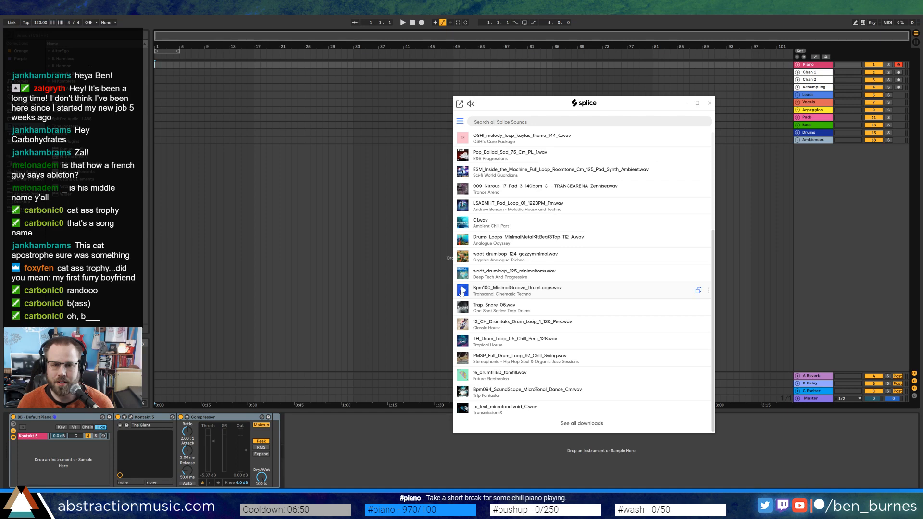
scroll(529, 308, up, 3)
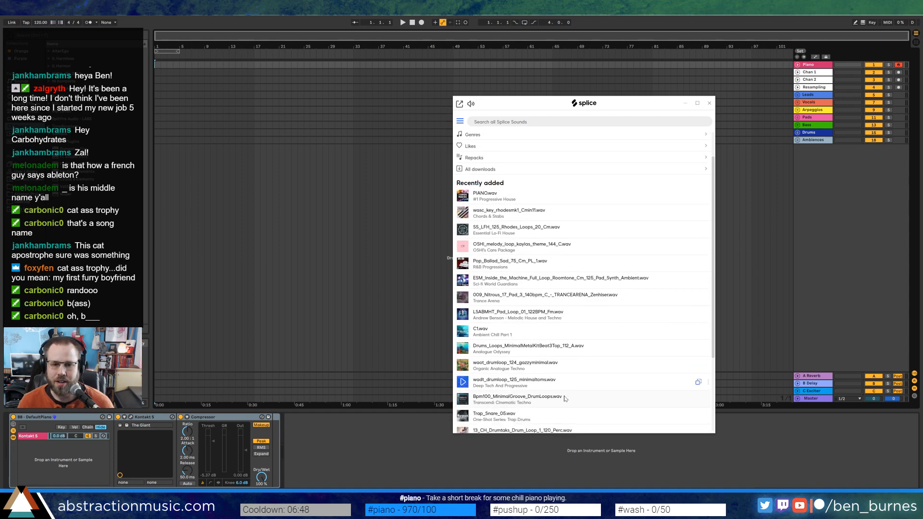
mouse_move(565, 399)
mouse_down()
mouse_move(306, 179)
mouse_move(181, 151)
mouse_up()
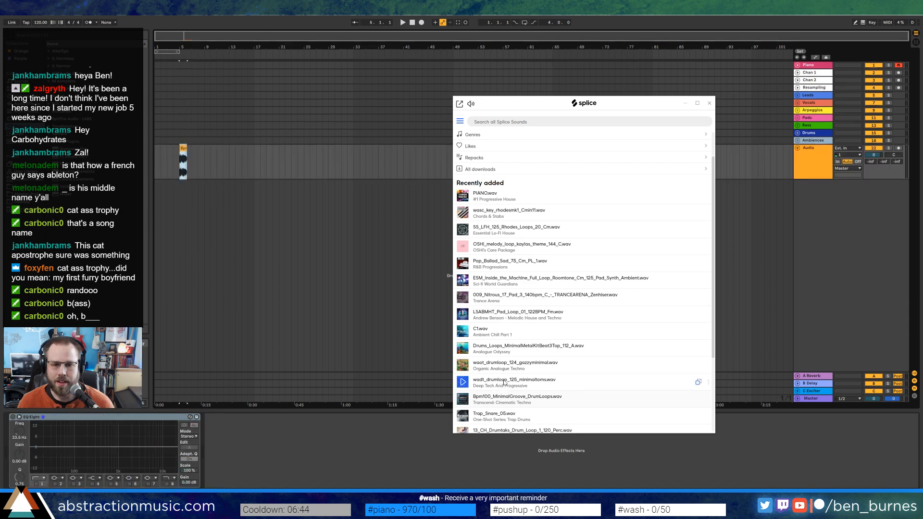
drag(504, 382, 193, 156)
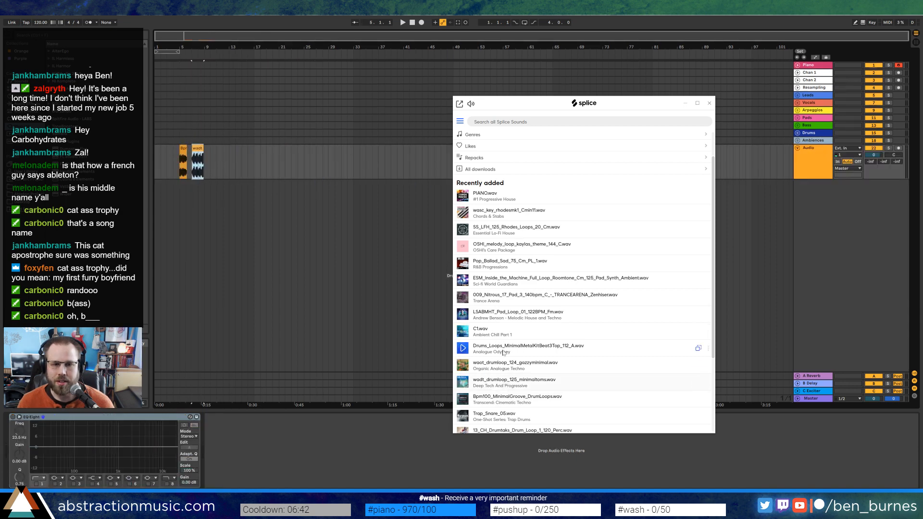
drag(505, 365, 214, 159)
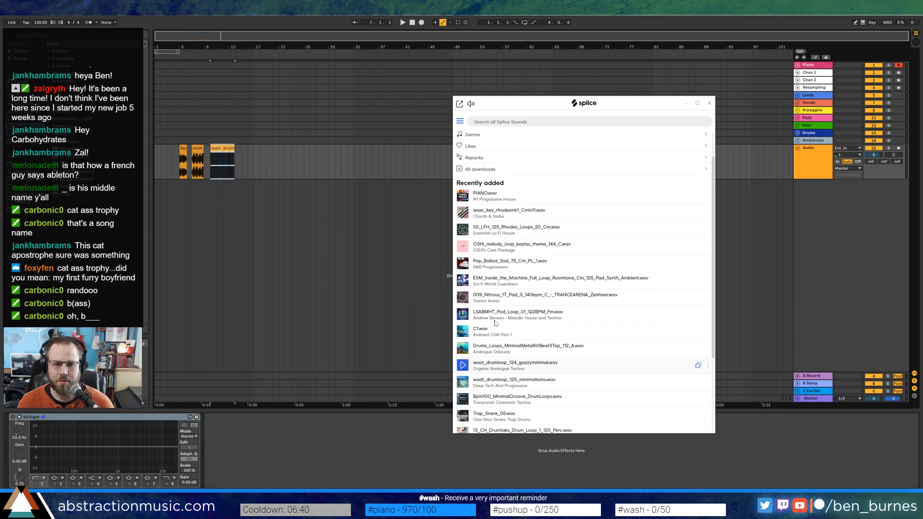
drag(505, 349, 244, 157)
Add C1.wav, LSABMHT_Pad_Loop_01_122BPM_Fm.wav and the 009_Nitrous_17_Pad_3 sample after the drum loops on the audio track
drag(505, 332, 301, 158)
drag(505, 314, 327, 164)
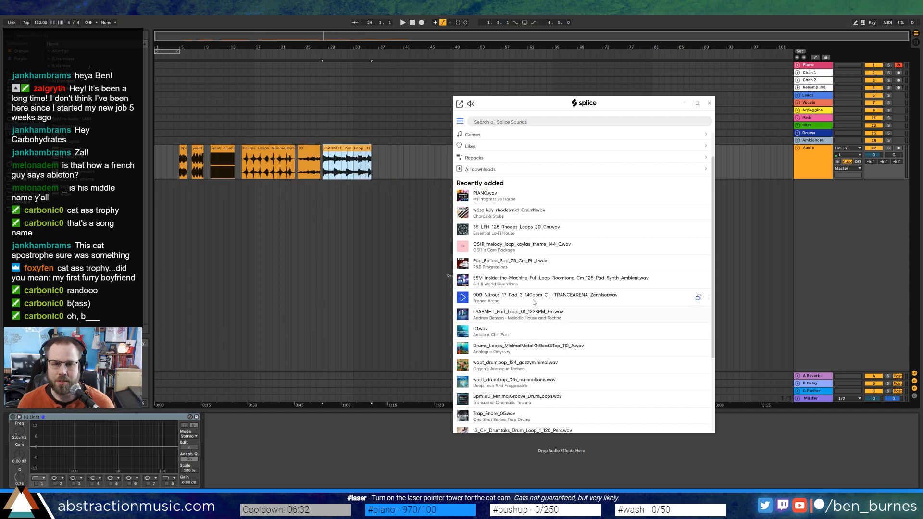
drag(533, 302, 375, 167)
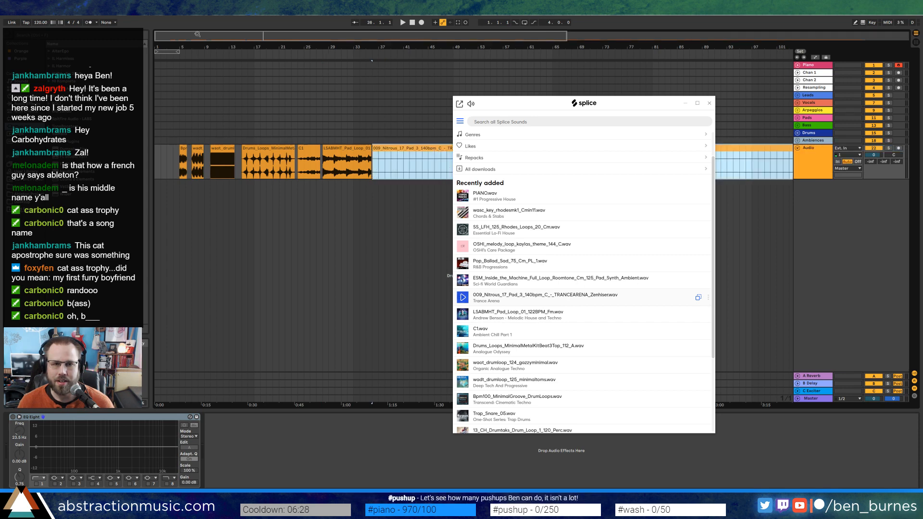
Trim the quiet start and the tail of the 009_Nitrous_17_Pad_3 clip and move it to bar 37
double_click(207, 46)
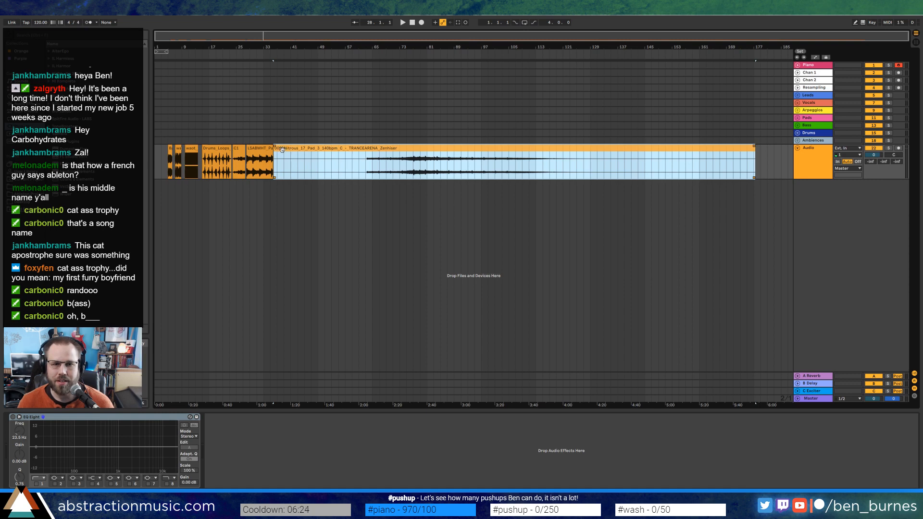
mouse_move(352, 164)
mouse_down()
mouse_move(371, 161)
mouse_move(313, 149)
mouse_move(352, 148)
mouse_move(312, 150)
mouse_up()
click(313, 171)
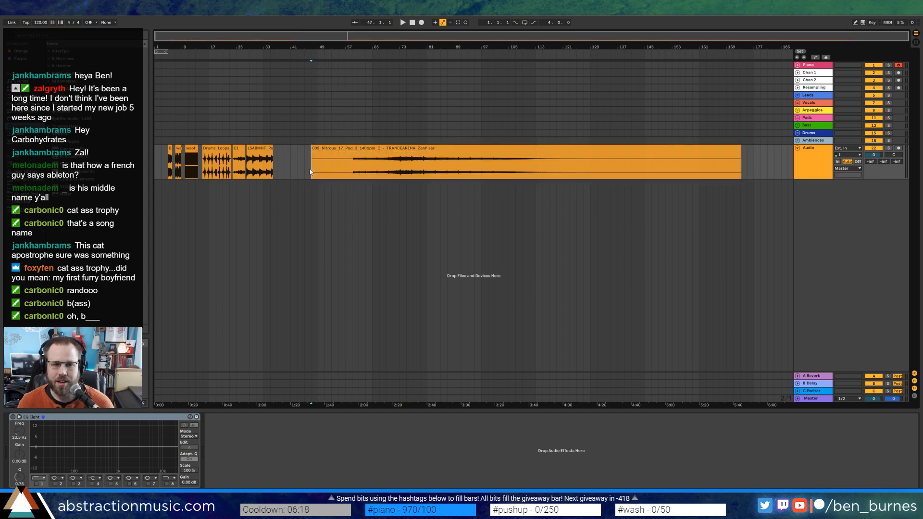
key(space)
click(323, 170)
click(346, 169)
click(351, 170)
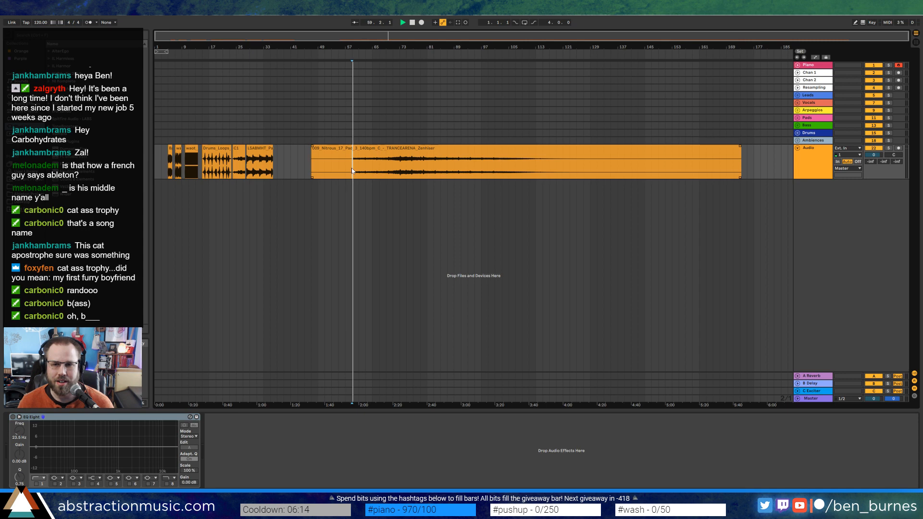
key(space)
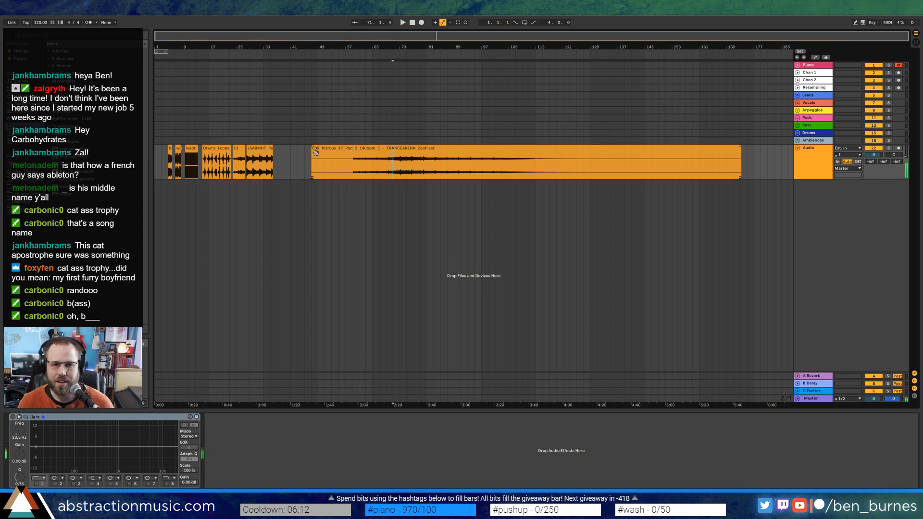
drag(312, 158, 353, 158)
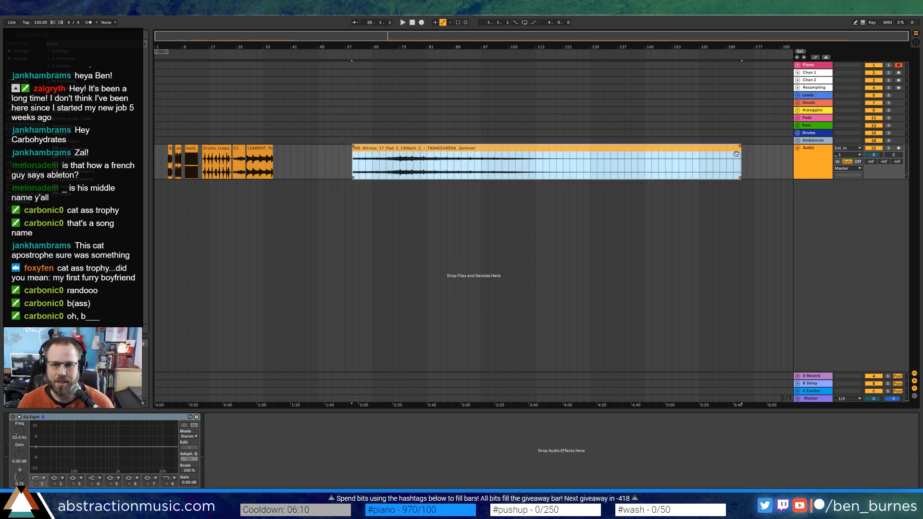
drag(733, 153, 456, 154)
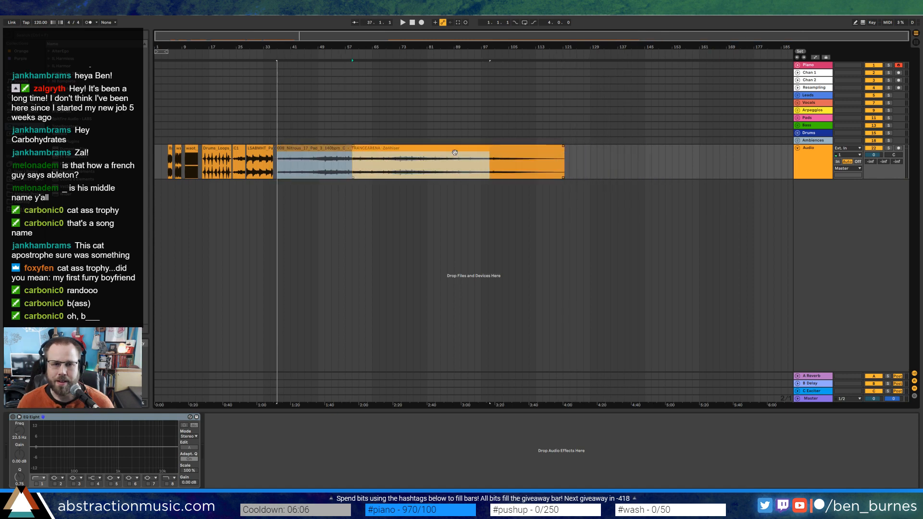
Add the ESM_Inside_the_Machine pad, Pop_Ballad_Sad_75_Cm_PL_1.wav and the OSHI_melody_loop sample from Splice after the Nitrous pad clip
drag(585, 107, 310, 102)
drag(519, 209, 498, 167)
drag(249, 259, 606, 169)
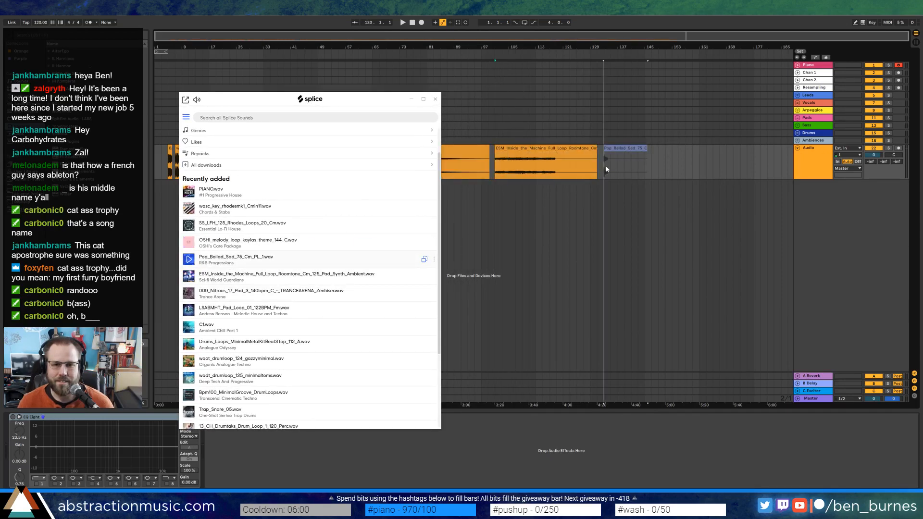
drag(264, 243, 657, 168)
Add SS_LFH_125_Rhodes_Loops_20_Cm.wav, wasc_key_rhodesmk1_Cmin11.wav and PIANO.wav at the end of the audio track and put the Splice window away
drag(274, 226, 682, 163)
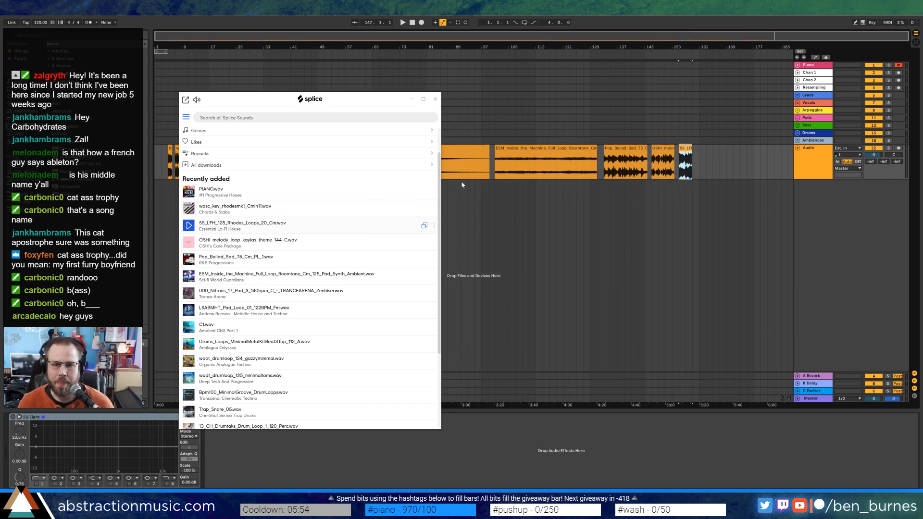
drag(245, 209, 711, 164)
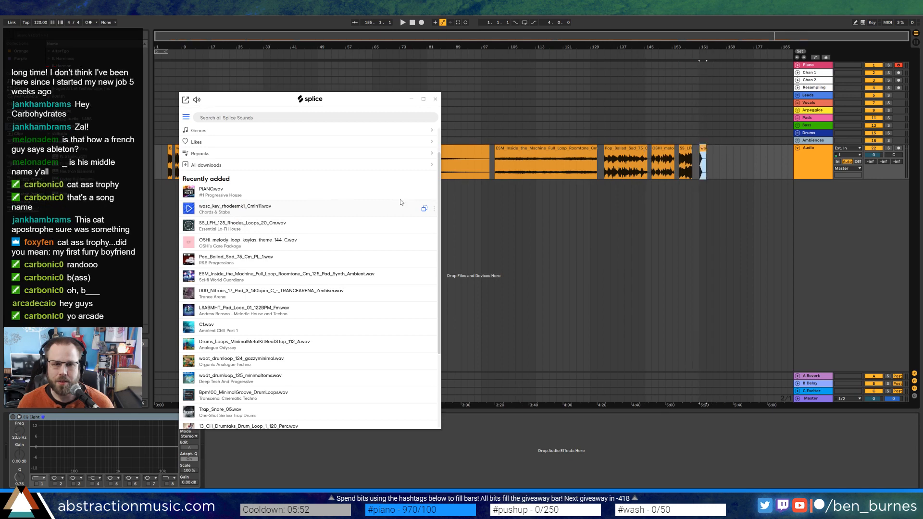
drag(282, 192, 715, 161)
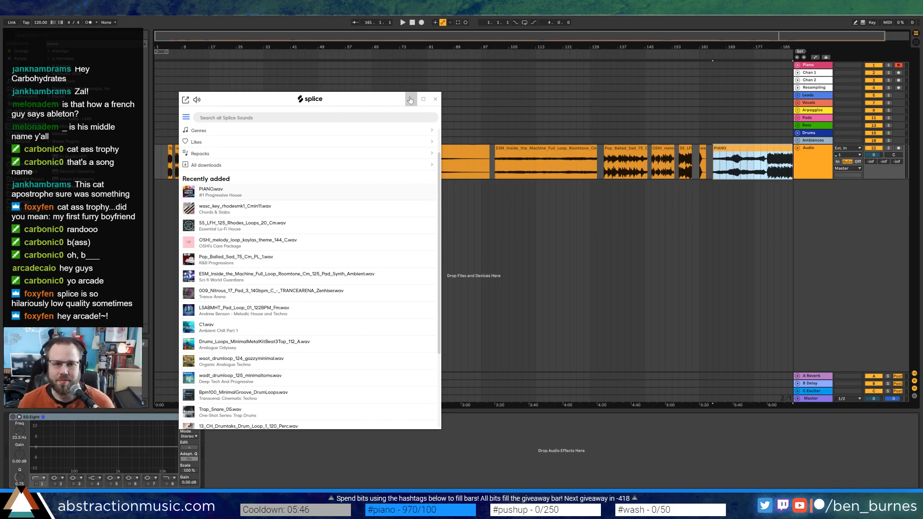
drag(410, 100, 578, 94)
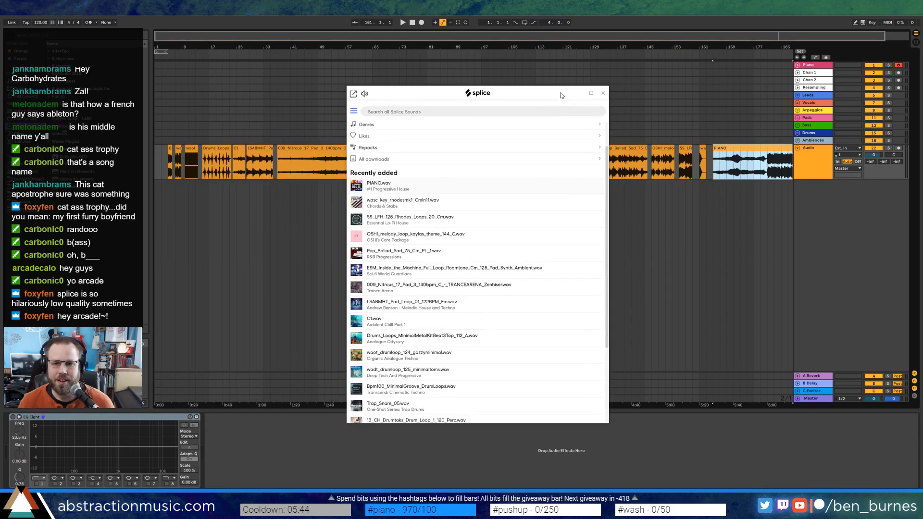
click(578, 96)
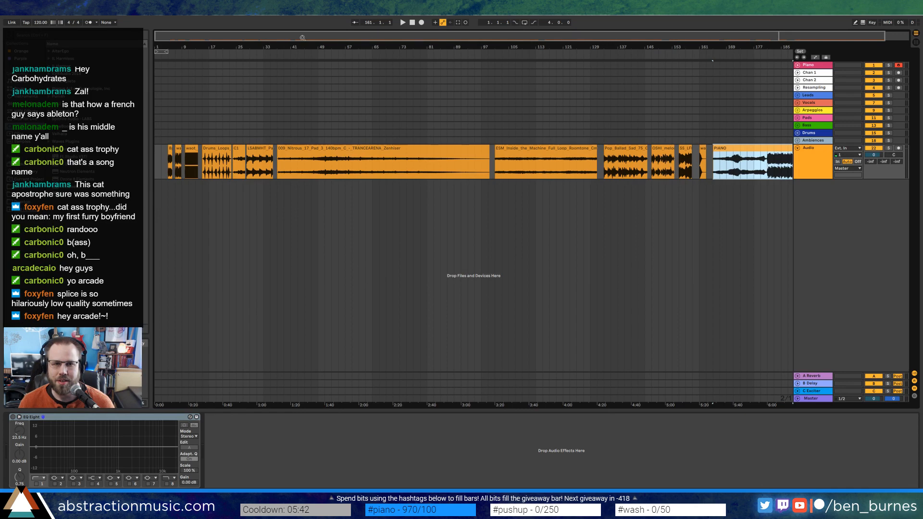
Select the first drum loop clip at bar 5 on the audio track and play it back
drag(302, 38, 308, 37)
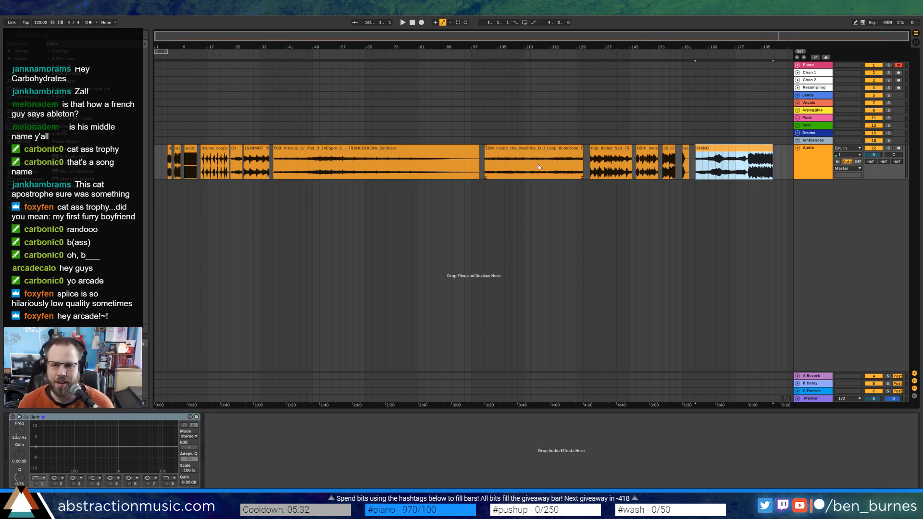
click(169, 153)
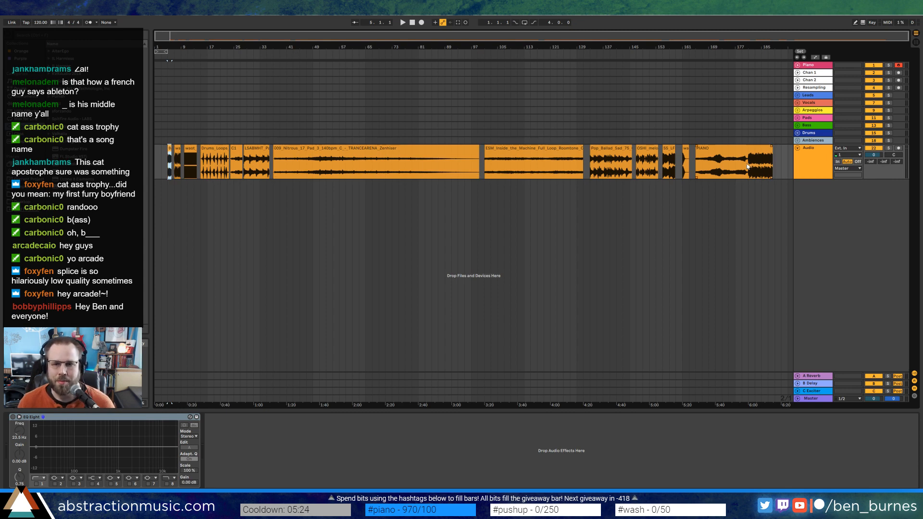
key(alt+Tab)
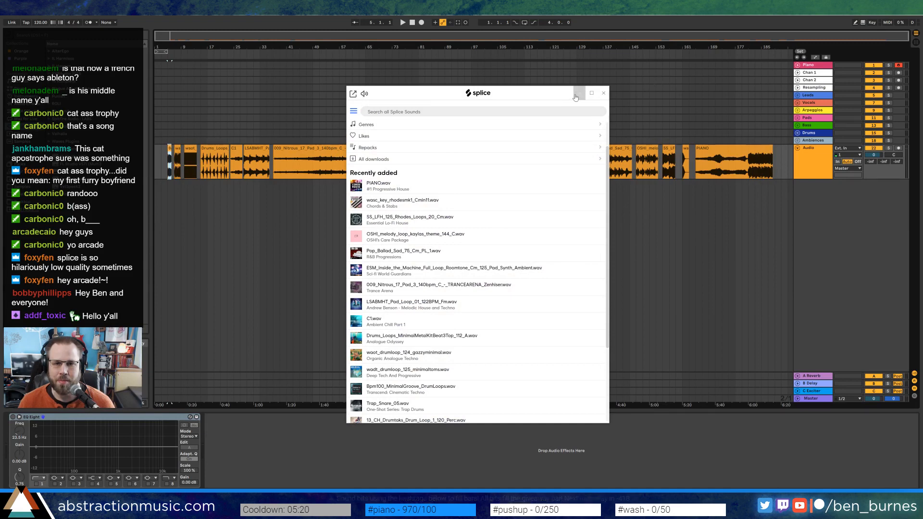
key(alt+Tab)
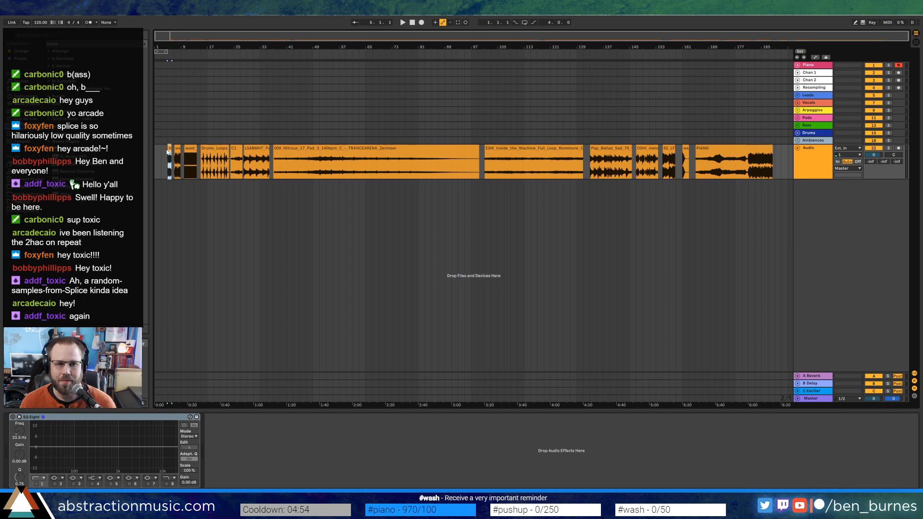
scroll(169, 152, up, 4)
drag(199, 38, 188, 37)
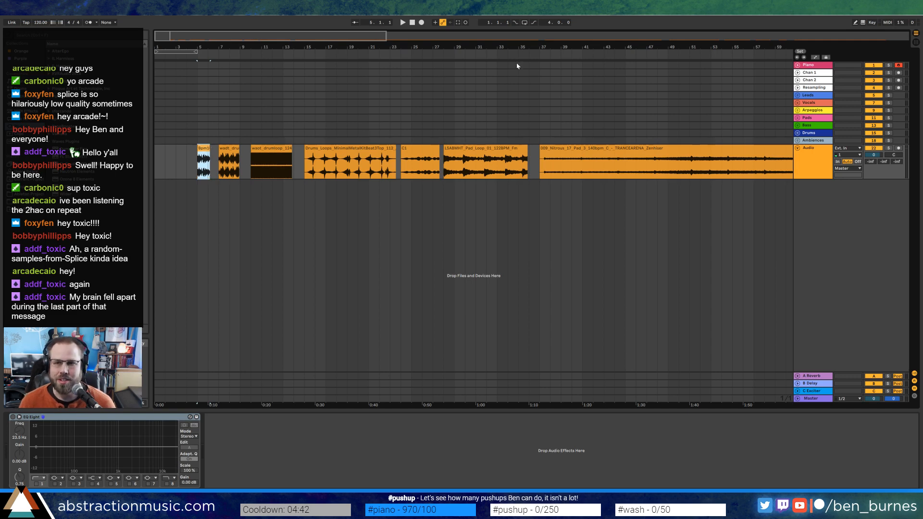
drag(188, 37, 220, 36)
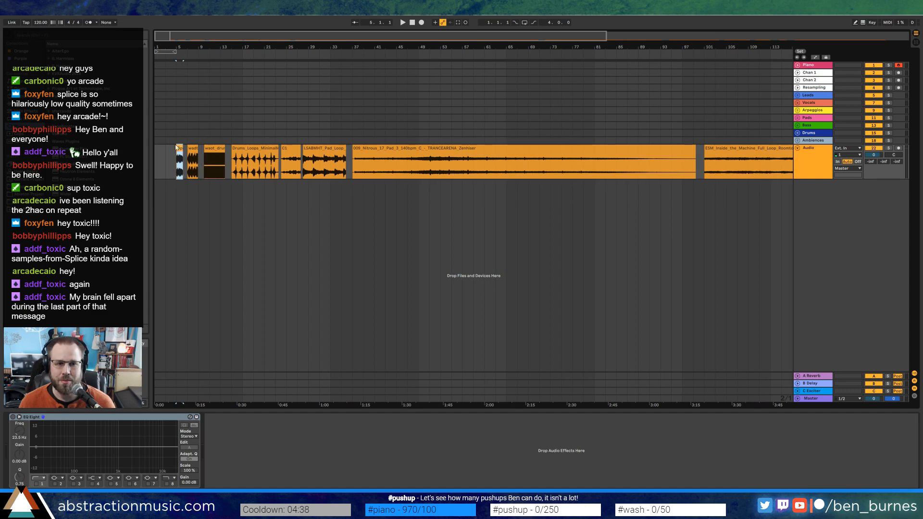
key(space)
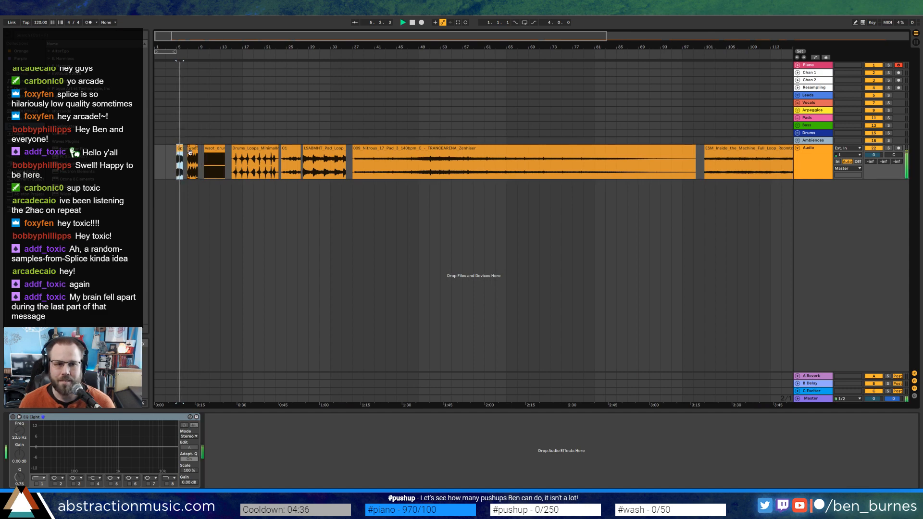
Stop the first drum loop and audition the second clip on the audio track, near bar 7
key(space)
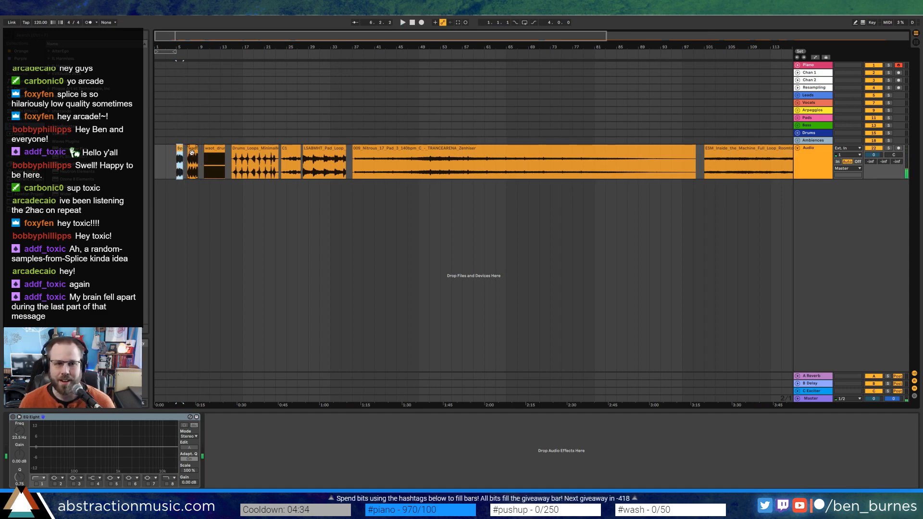
click(192, 152)
key(space)
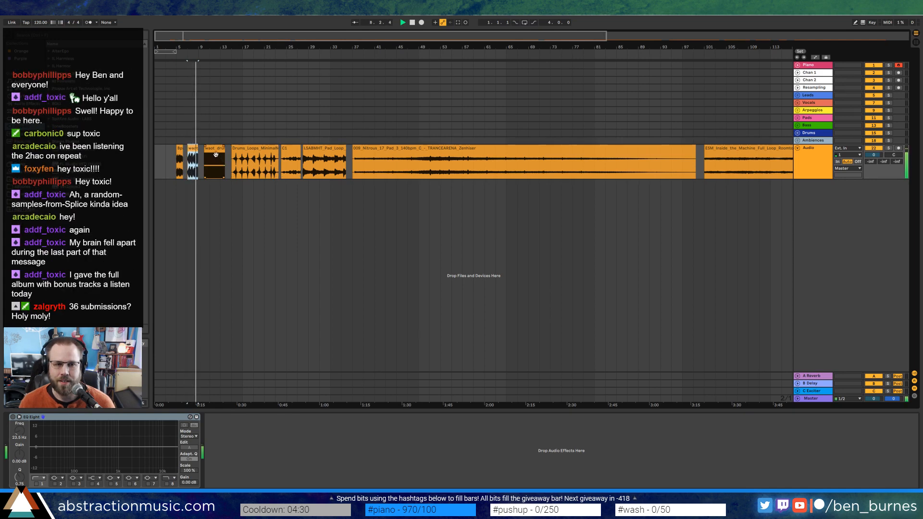
key(space)
Set the gain of the gassyminimal drum loop clip at bar 10 to -7.39 dB and play it back
click(215, 152)
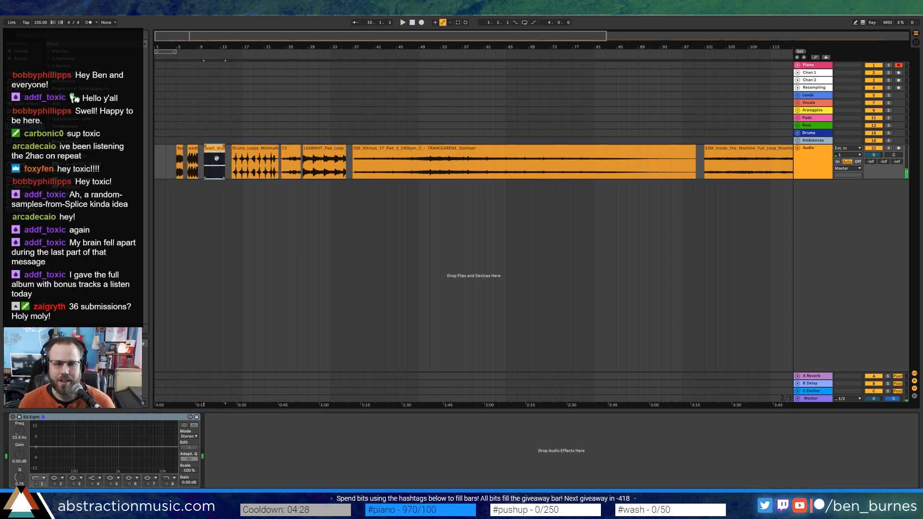
scroll(206, 165, up, 5)
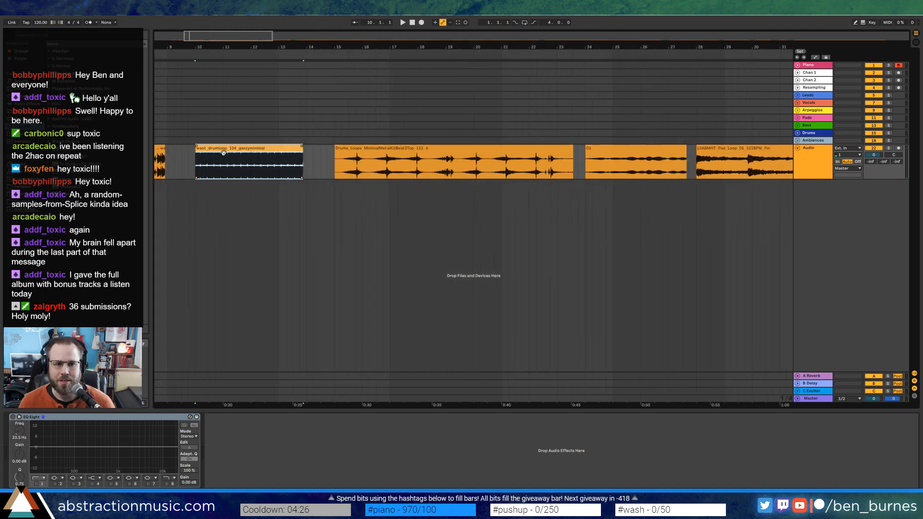
double_click(223, 152)
drag(66, 387, 66, 396)
key(space)
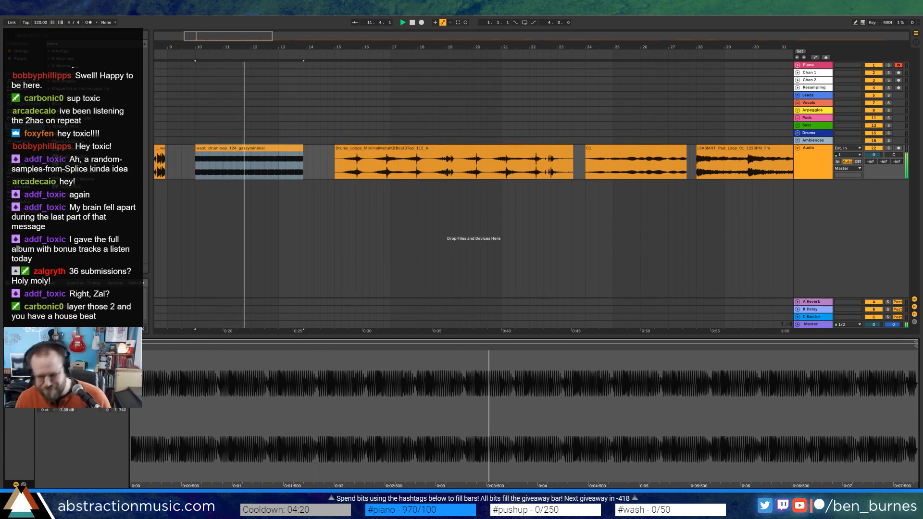
key(space)
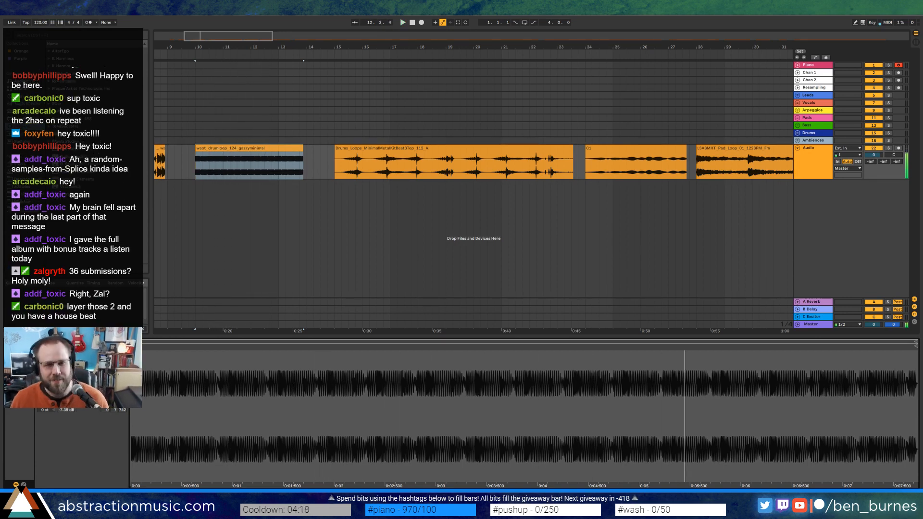
Delete the gassyminimal drum loop at bar 10 and move the auditioned MinimalMetalKitBeat3Top loop into its place, starting midway through bar 9
click(394, 157)
key(space)
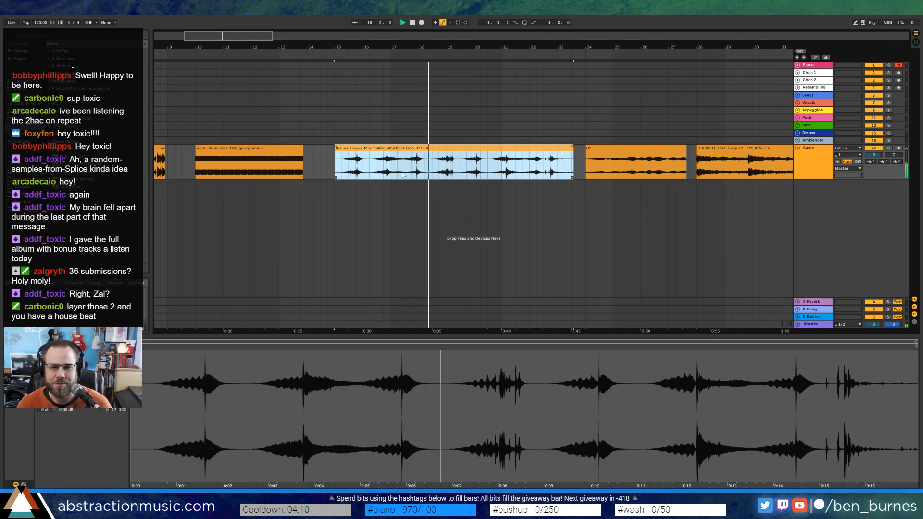
click(246, 149)
key(Delete)
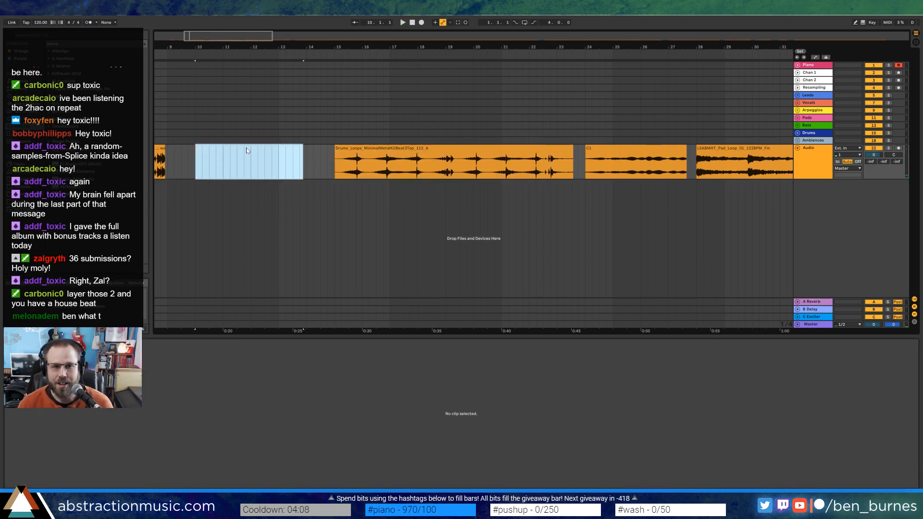
drag(402, 150, 248, 146)
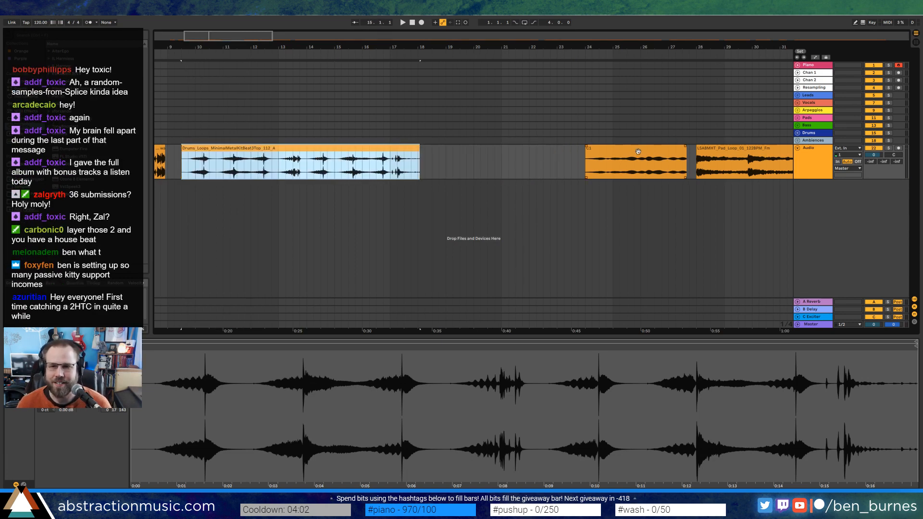
Move the C1 clip close behind the MinimalMetalKitBeat3Top loop, midway through bar 18, and audition it
drag(638, 152, 482, 150)
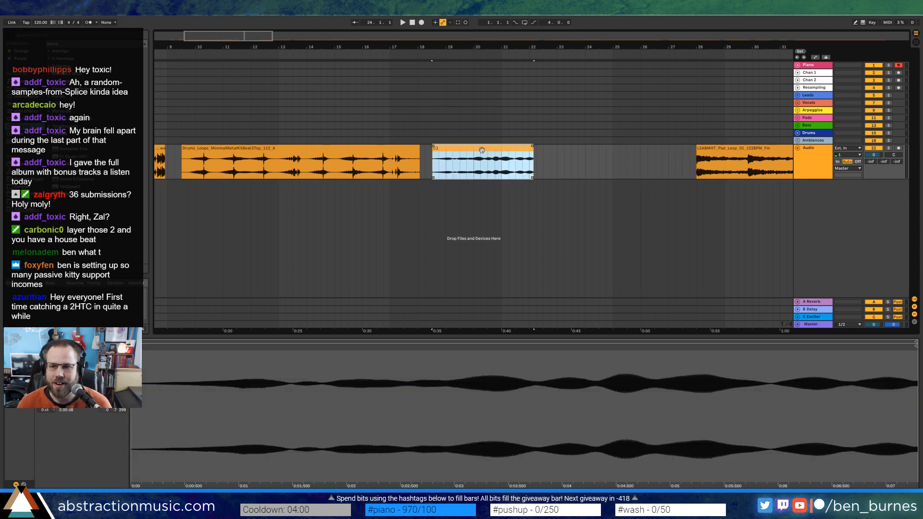
click(452, 168)
key(space)
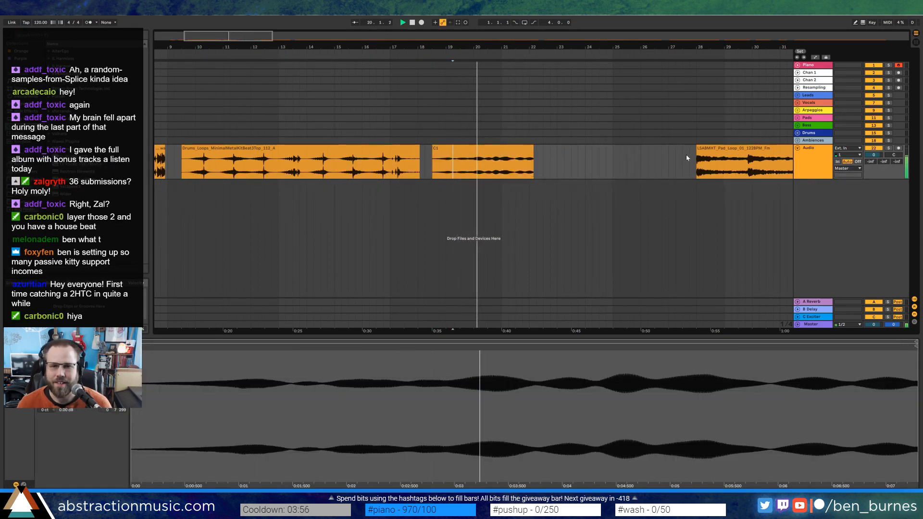
key(space)
Move the 122BPM Pad_Loop_01 clip to just after the C1 clip, near bar 22, and audition it at several points
drag(724, 149, 570, 158)
key(space)
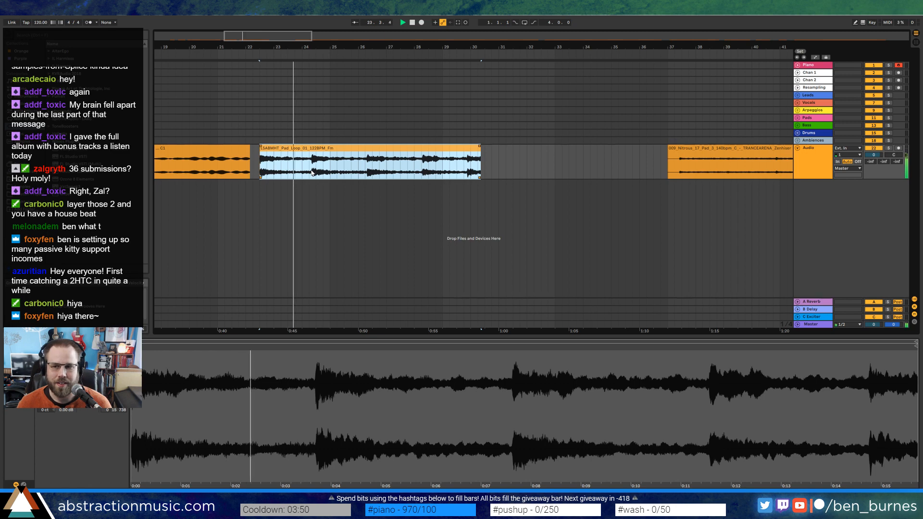
click(367, 174)
click(422, 173)
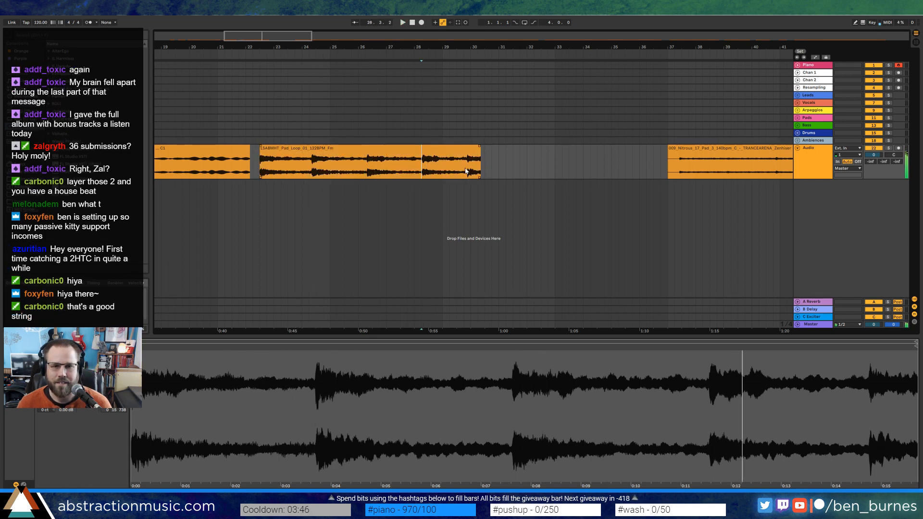
click(465, 170)
Move the 009_Nitrous_17_Pad_3 clip right behind the pad loop, midway through bar 30, and audition different parts of it
drag(692, 153, 510, 153)
drag(285, 36, 327, 23)
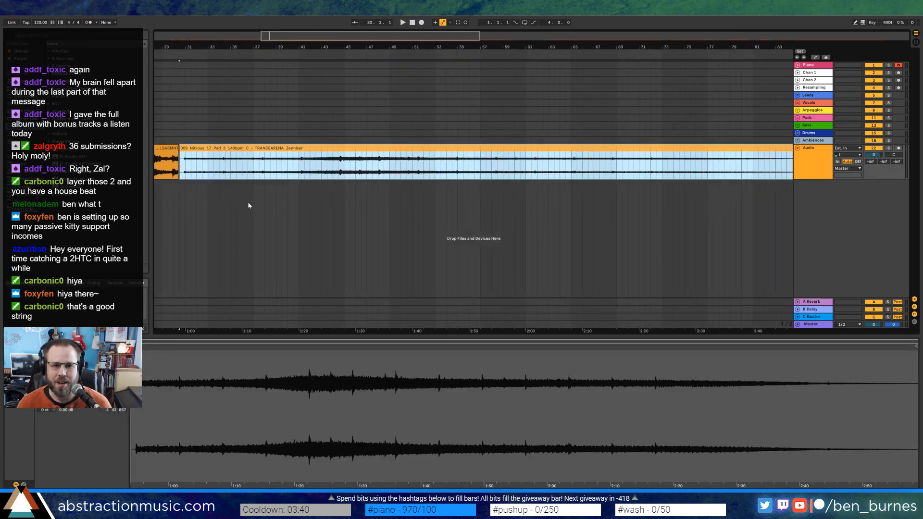
click(304, 170)
key(space)
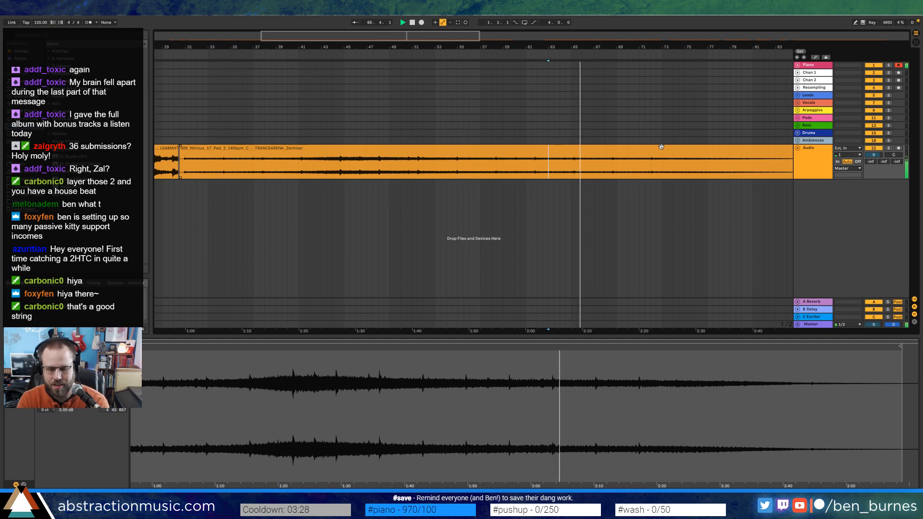
key(space)
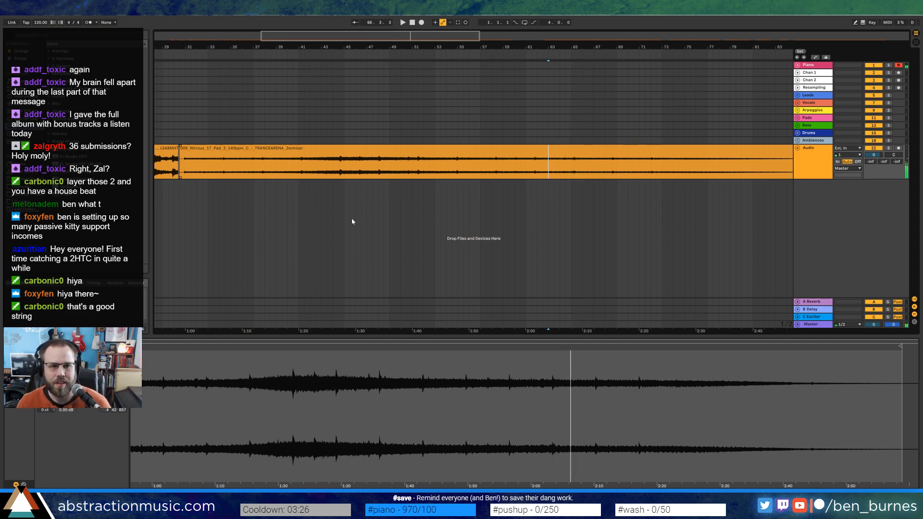
click(185, 171)
key(space)
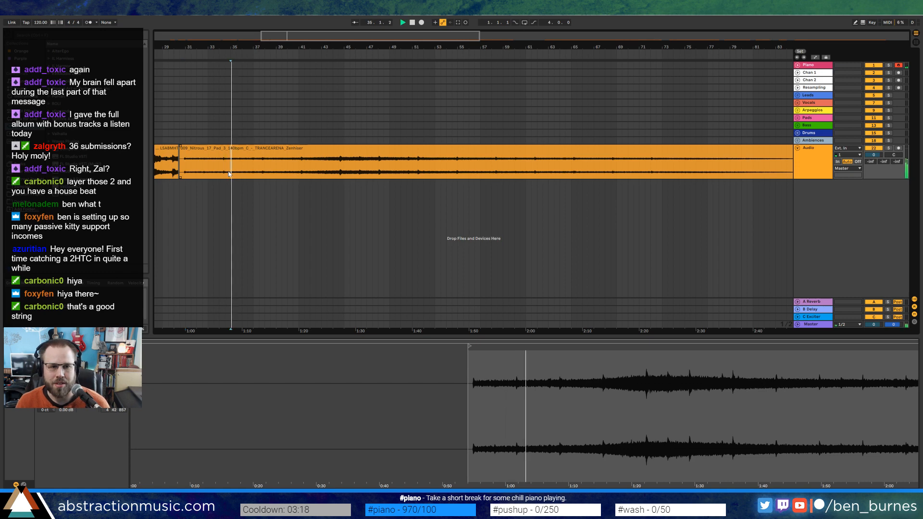
drag(226, 172, 687, 159)
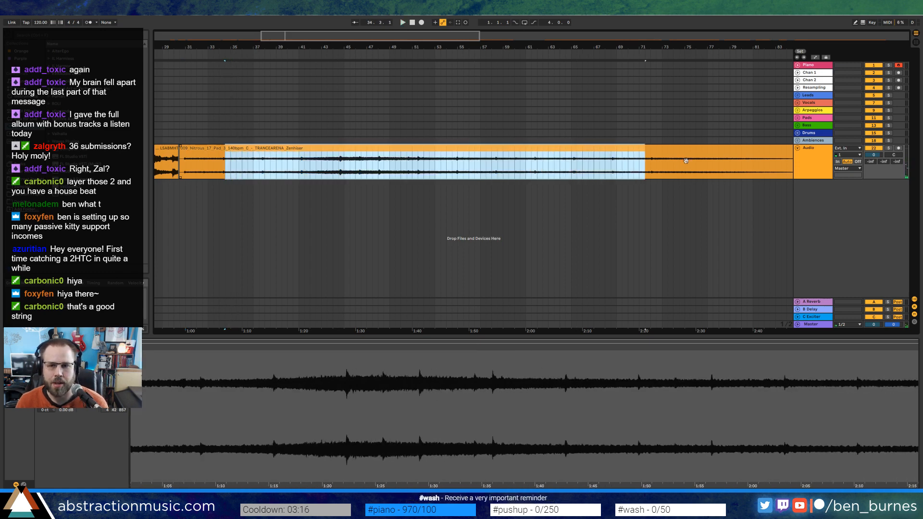
key(End)
drag(541, 50, 847, 15)
scroll(266, 176, up, 5)
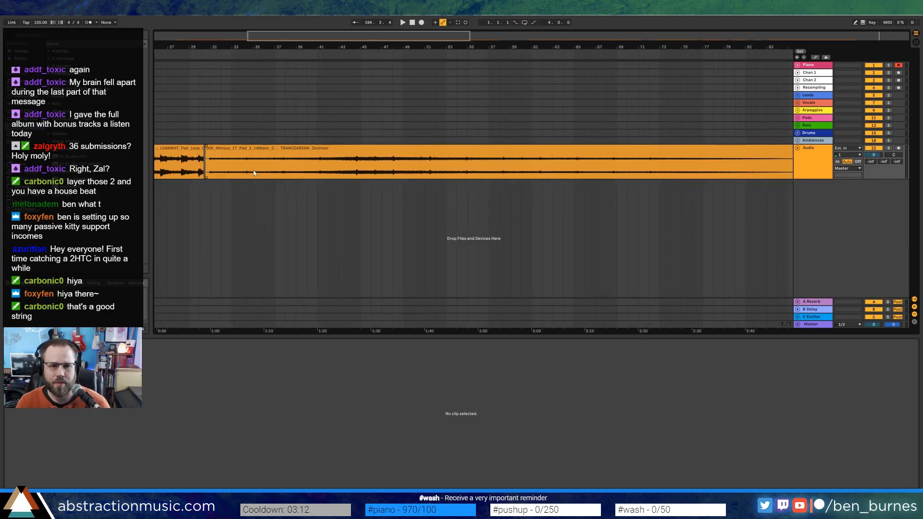
drag(244, 170, 254, 168)
click(265, 167)
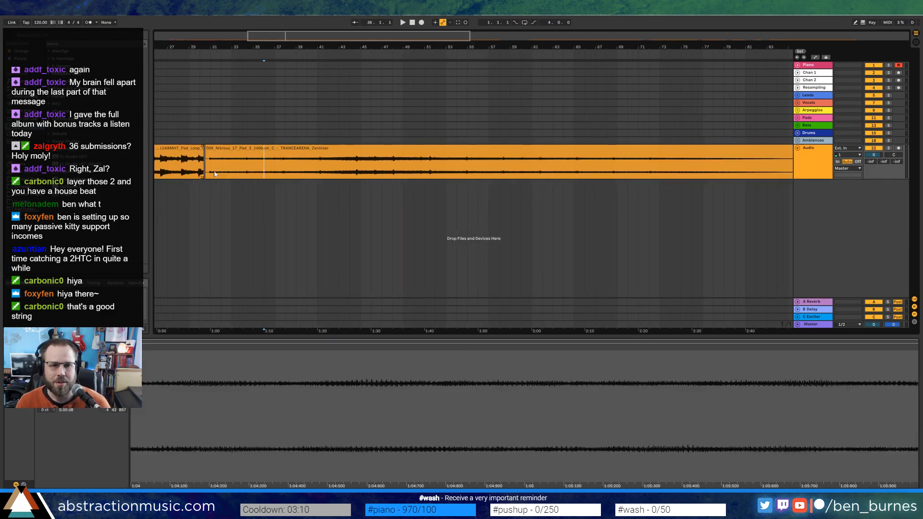
Cut the 009_Nitrous_17_Pad_3 clip down to about its first four bars by deleting everything after the middle of bar 34
scroll(218, 175, up, 3)
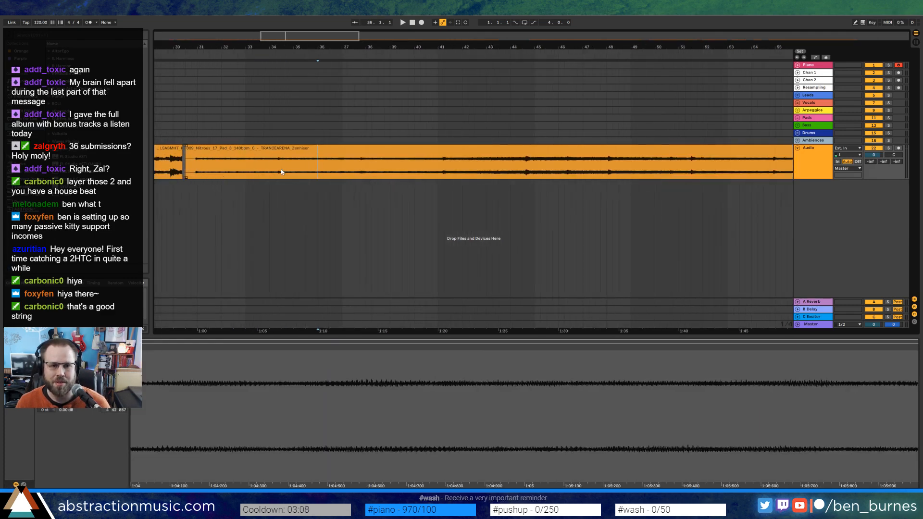
drag(283, 174, 614, 160)
key(Delete)
click(624, 152)
key(Delete)
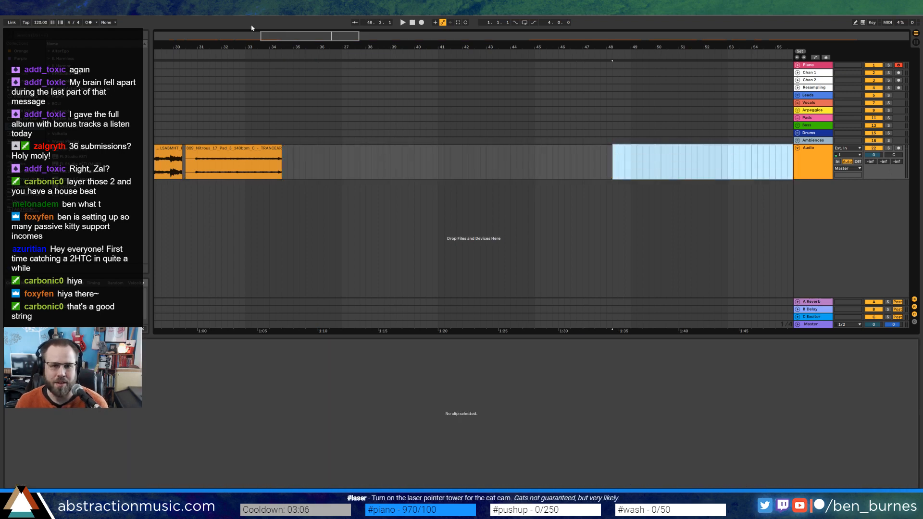
Delete the time in the empty stretch from bar 35 onward so the following clips close up toward the Nitrous pad
scroll(476, 162, down, 5)
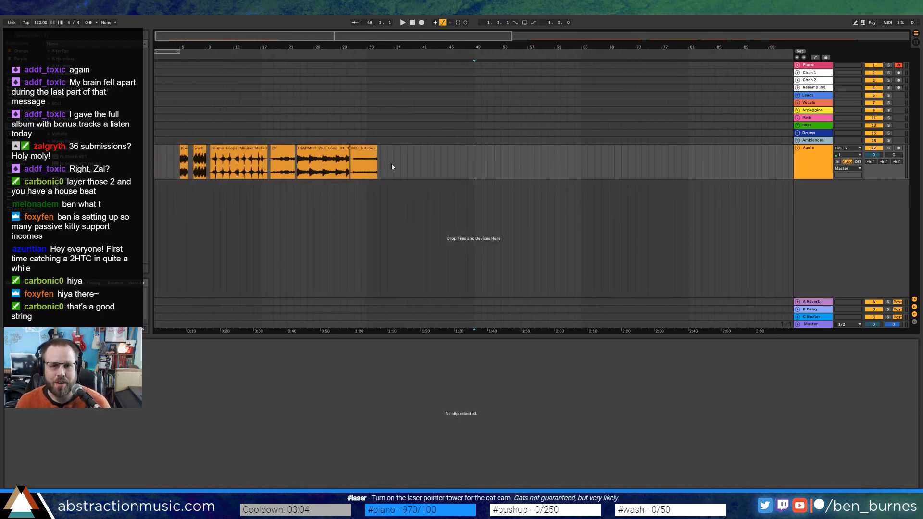
shift+click(764, 155)
key(ctrl+shift+Delete)
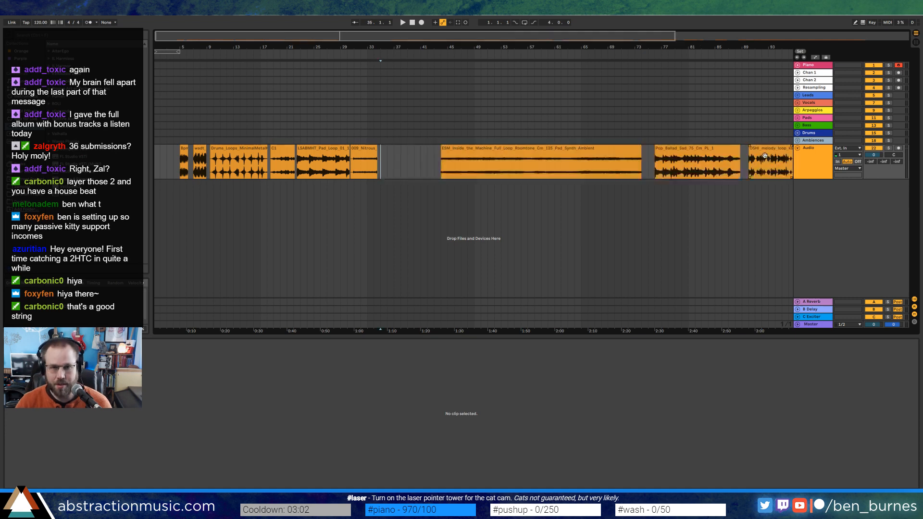
Move the ESM_Inside_the_Machine pad clip to bar 36 and play it from its start
click(462, 157)
key(space)
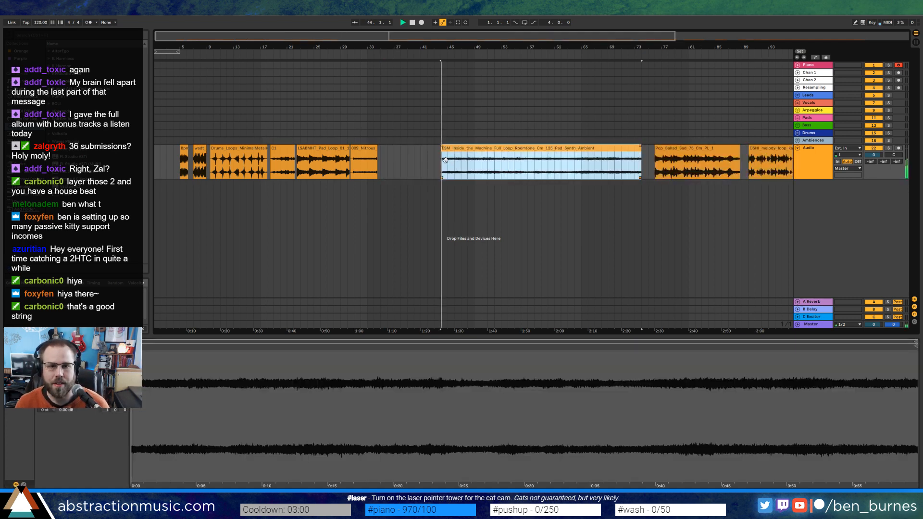
drag(456, 150, 402, 151)
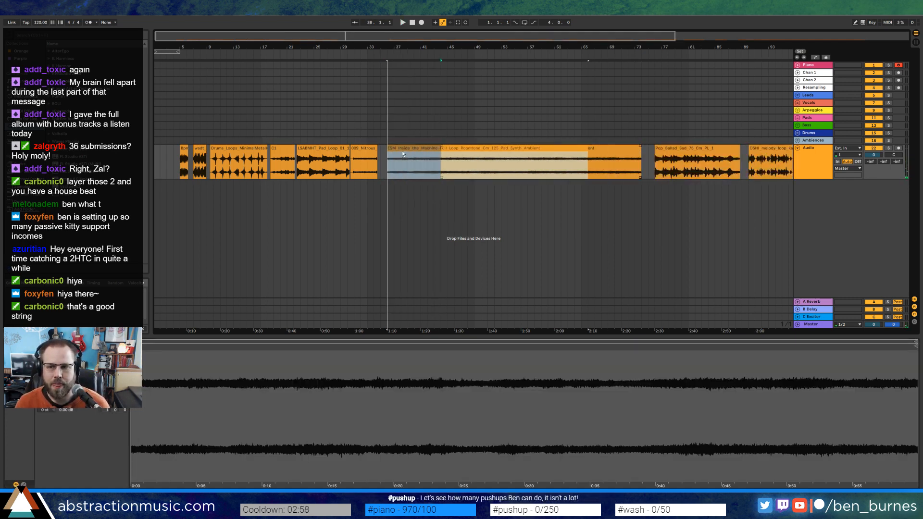
key(space)
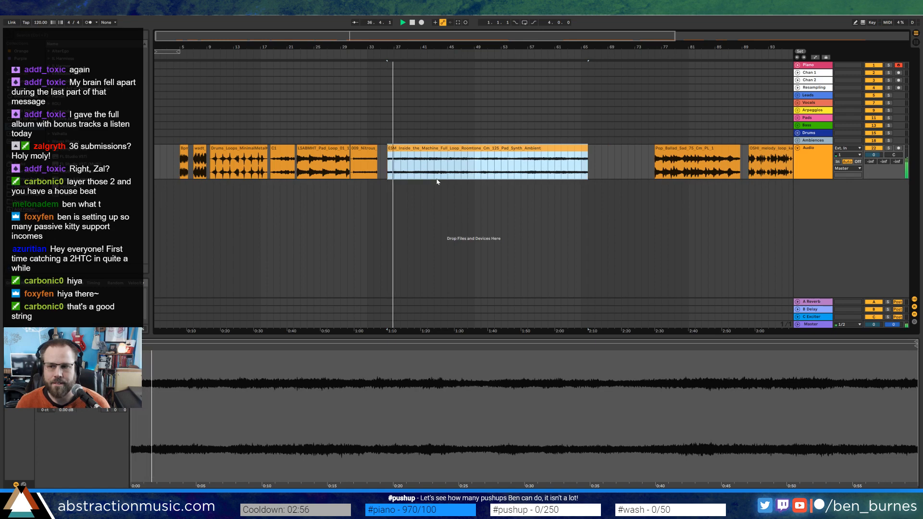
Audition the ESM_Inside_the_Machine pad clip from several points between about bar 40 and bar 54
click(415, 168)
key(space)
key(space)
click(454, 176)
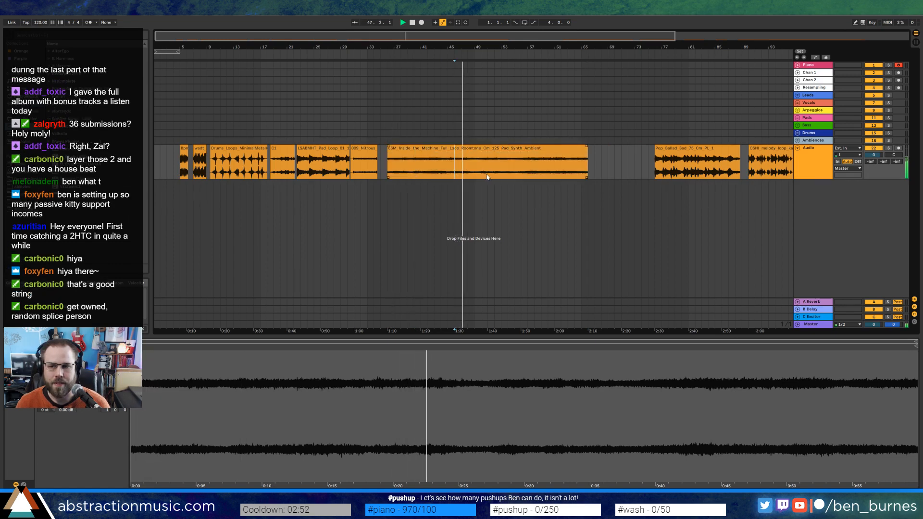
key(space)
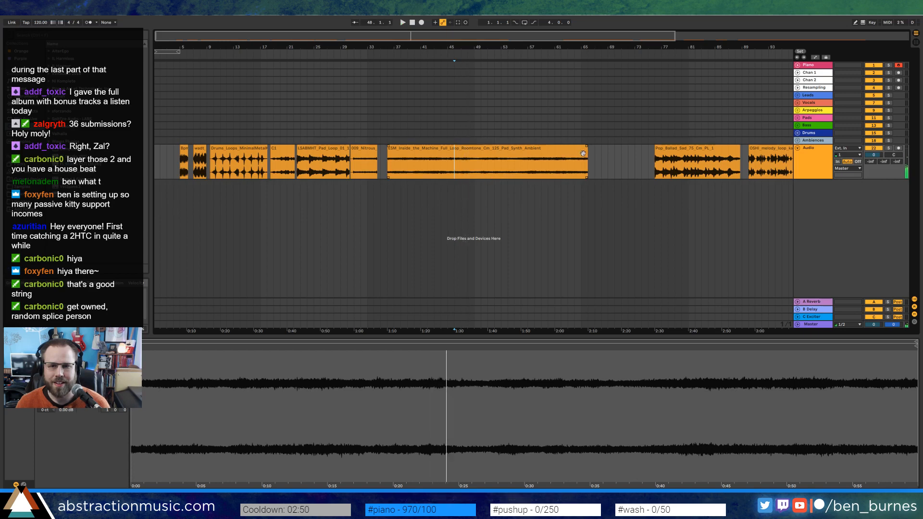
key(space)
click(509, 171)
key(space)
key(space)
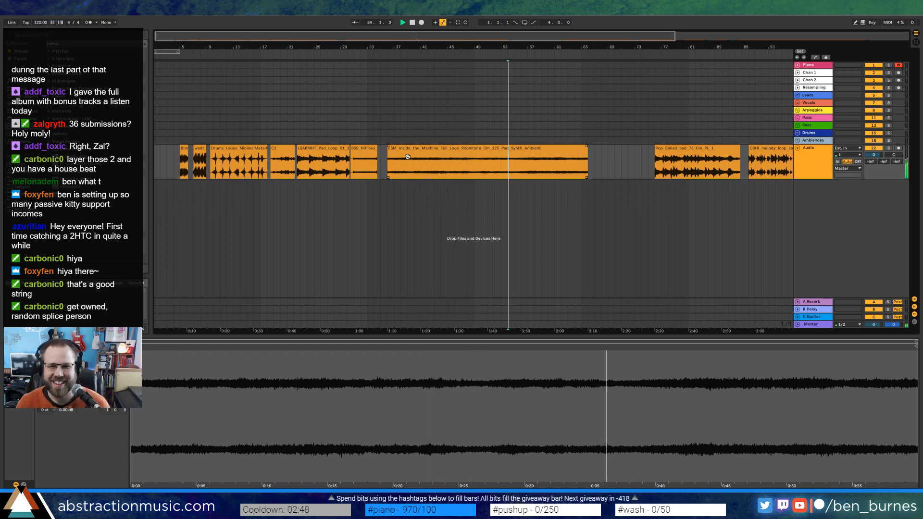
key(space)
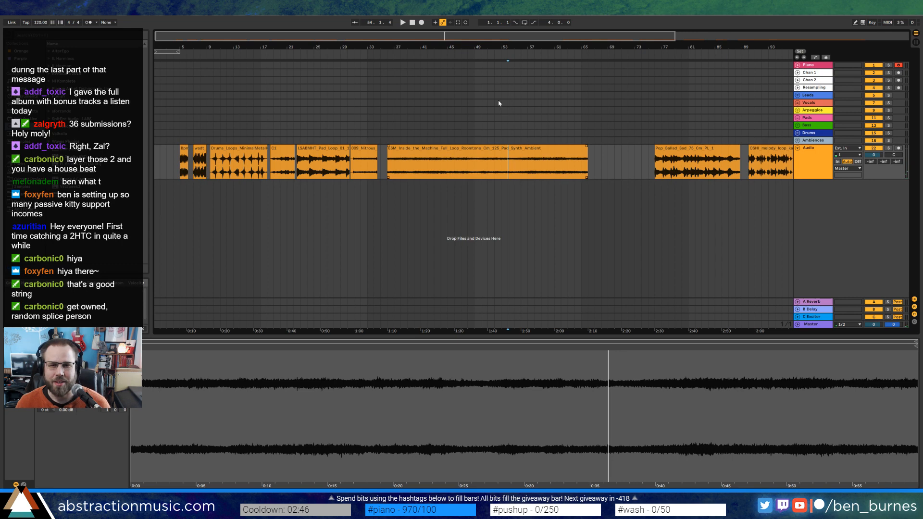
Move the Pop_Ballad_Sad_75_Cm_PL_1 clip to bar 67, close behind the ESM pad, and play it back
drag(443, 38, 495, 46)
drag(635, 147, 573, 146)
click(573, 146)
key(space)
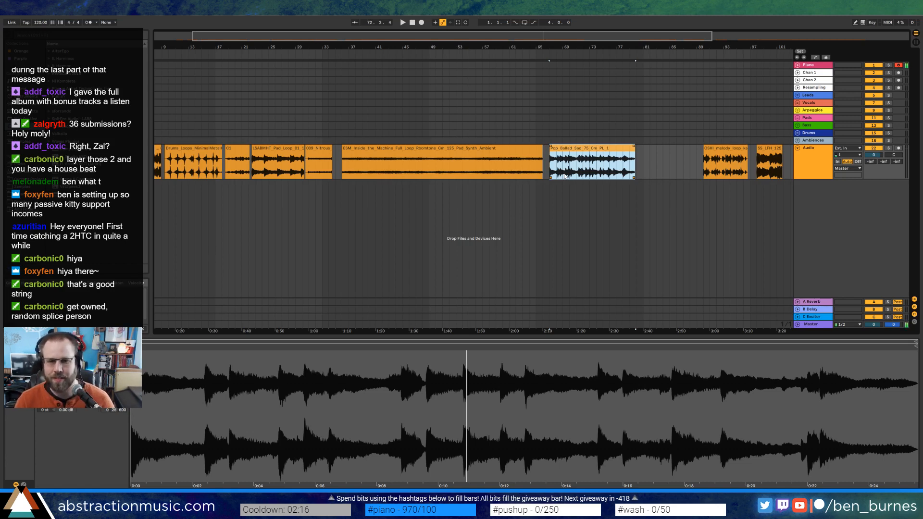
Move the OSHI_melody_loop clip to bar 81 and audition it, then reselect the Pop_Ballad_Sad_75_Cm_PL_1 clip for comparison
drag(708, 158, 649, 160)
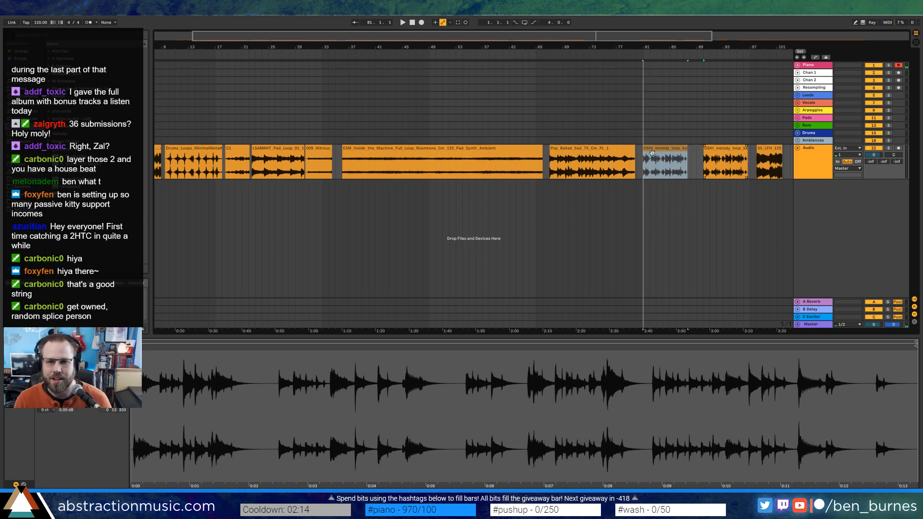
key(space)
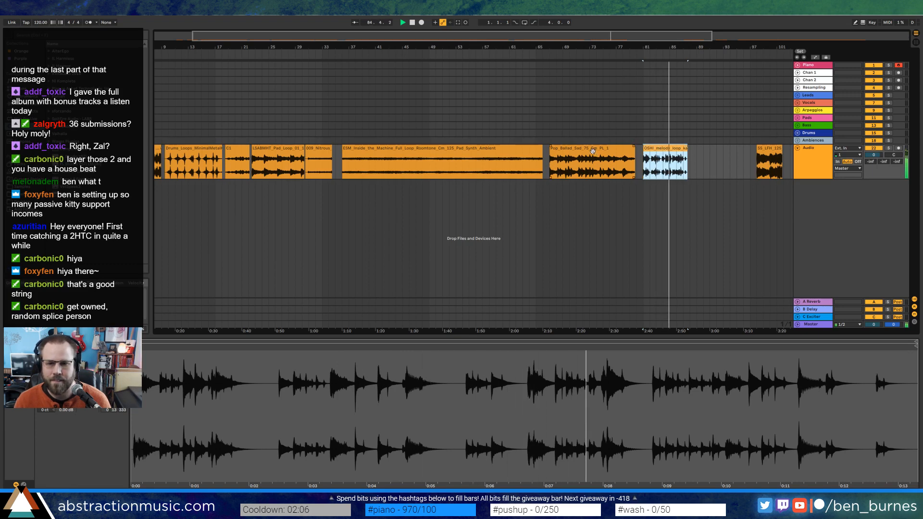
click(594, 152)
key(space)
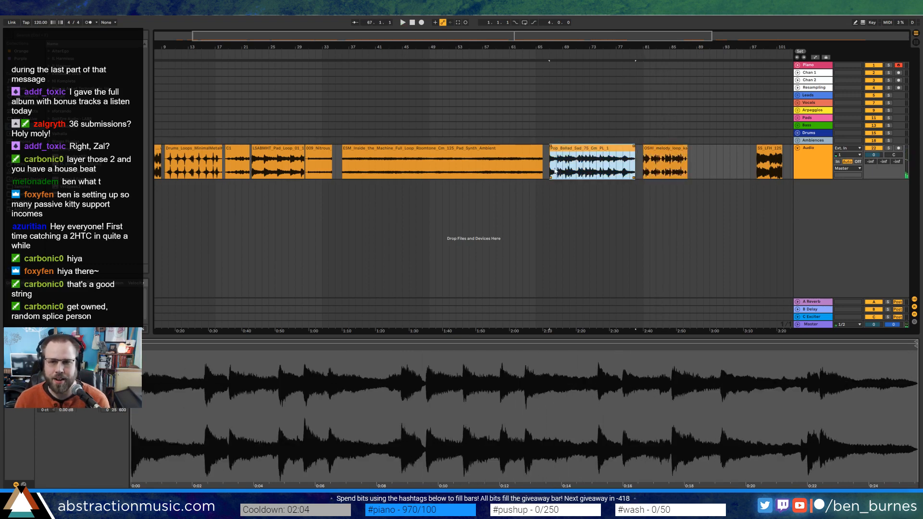
Play back the Pop_Ballad_Sad_75_Cm_PL_1 clip from bar 67 and select the neighbouring OSHI_melody_loop clip
key(space)
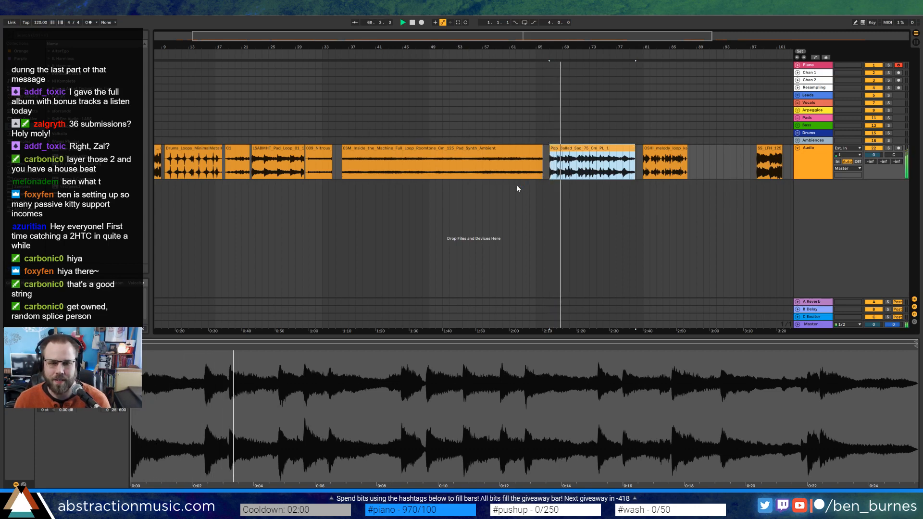
key(space)
click(672, 150)
Move the SS_LFH Rhodes loop clip to bar 88, close behind the OSHI melody loop, and play it back
drag(766, 149, 664, 147)
scroll(716, 164, up, 5)
key(space)
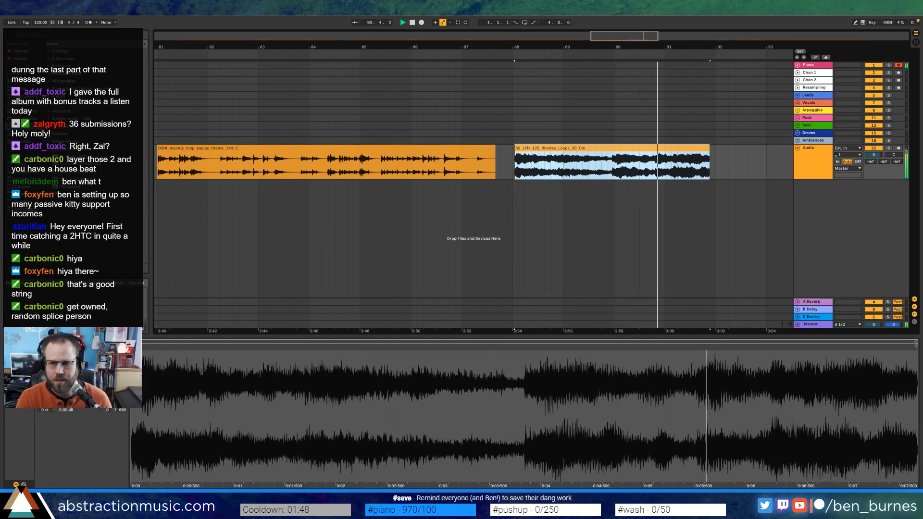
key(space)
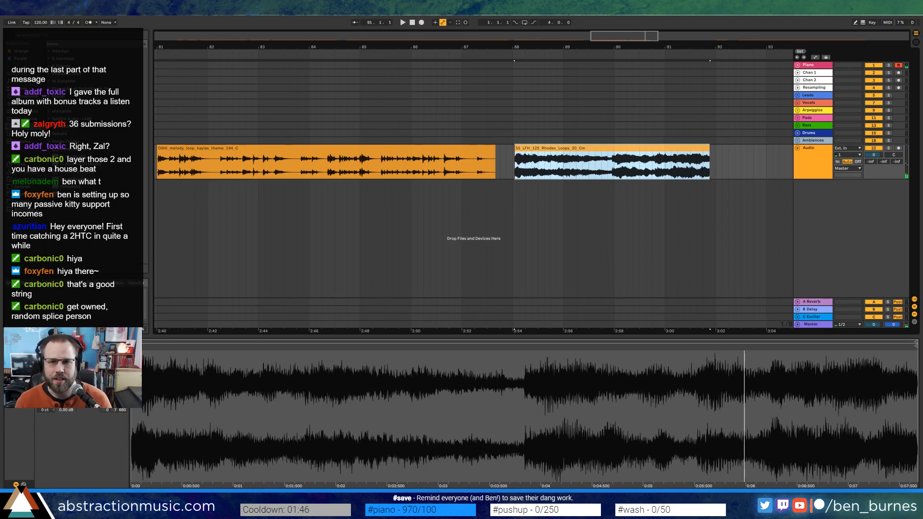
Audition the wasc_key_rhodesmk1 clip at bar 104 and the PIANO clip at bar 108
scroll(418, 161, right, 10)
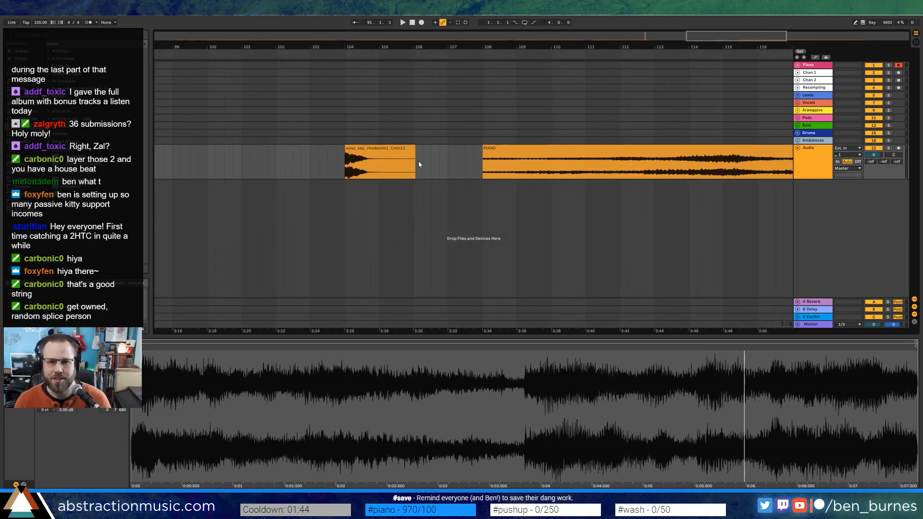
click(372, 148)
key(space)
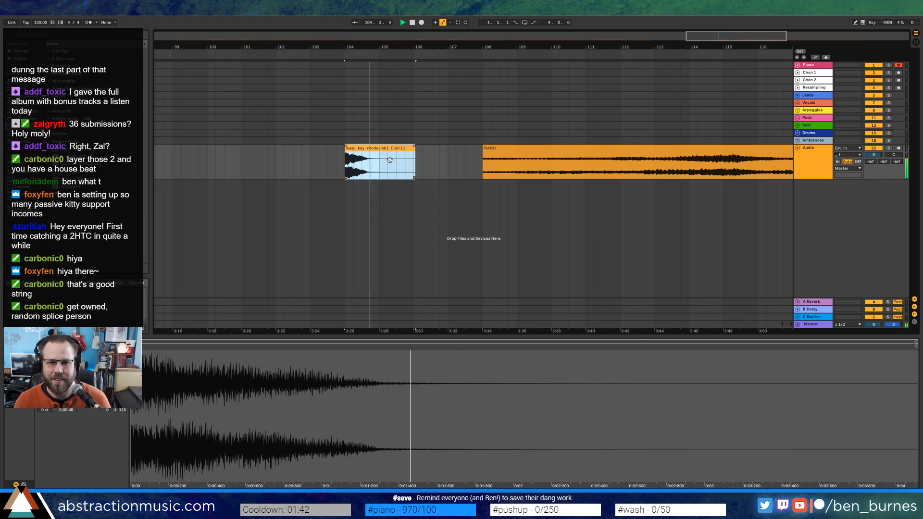
click(550, 154)
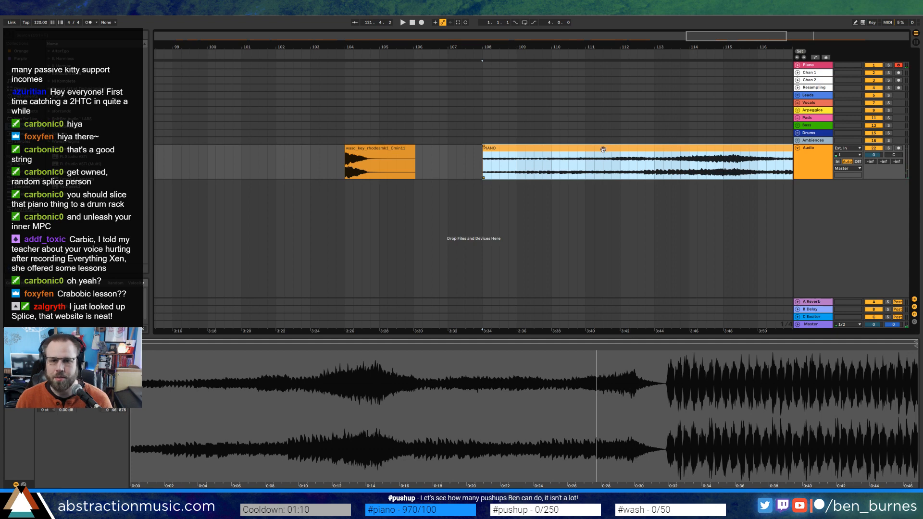
Delete the empty time from bar 92 to just before the wasc_key_rhodesmk1 clip, pulling the remaining clips closer
drag(713, 34, 714, 5)
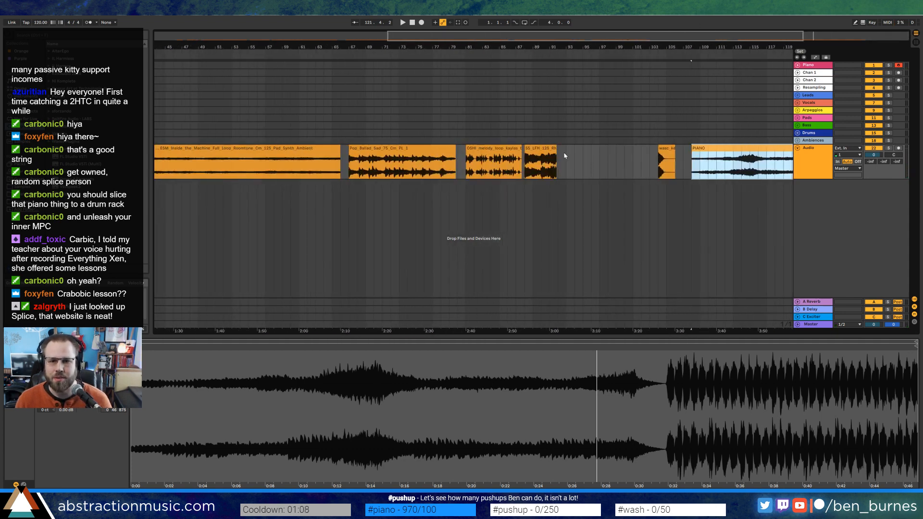
drag(565, 156, 652, 164)
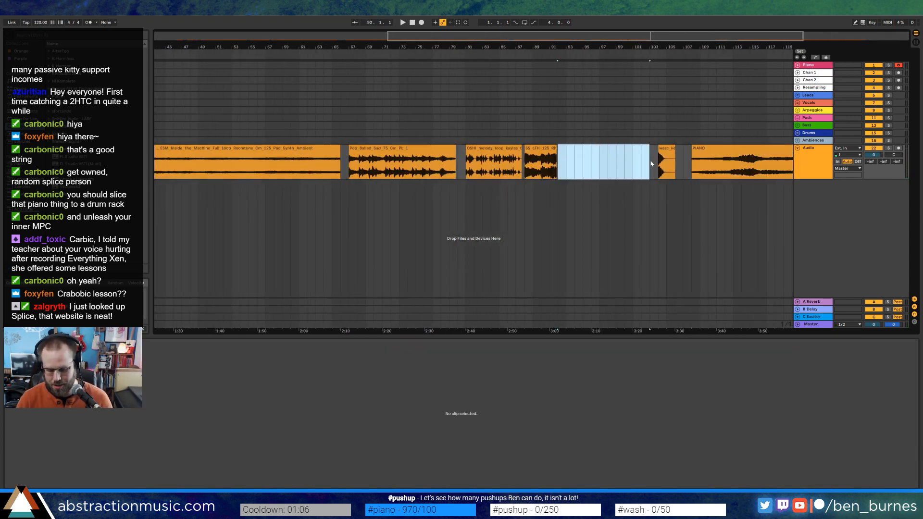
key(ctrl+shift+Delete)
Audition the Bpm100_MinimalGroove and wadt_drumloop clips at the start of the arrangement
drag(631, 36, 632, 5)
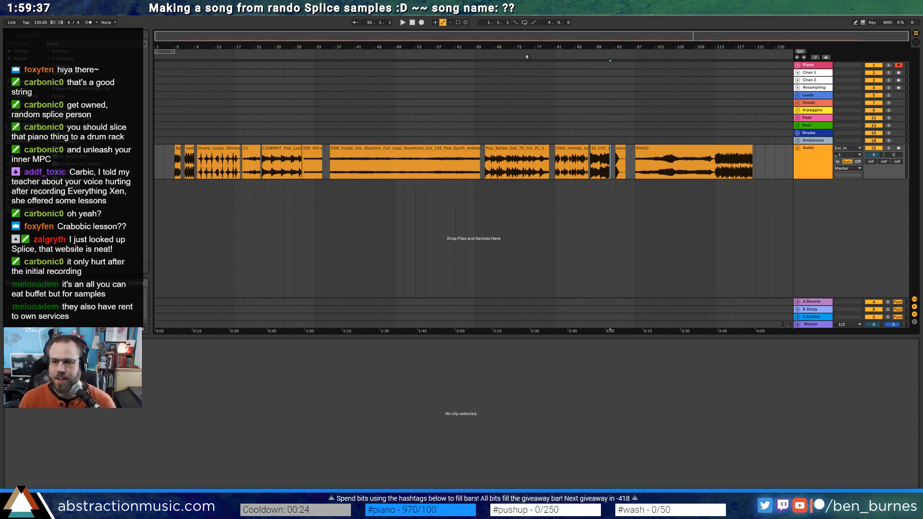
drag(170, 39, 169, 69)
drag(159, 37, 215, 112)
click(239, 147)
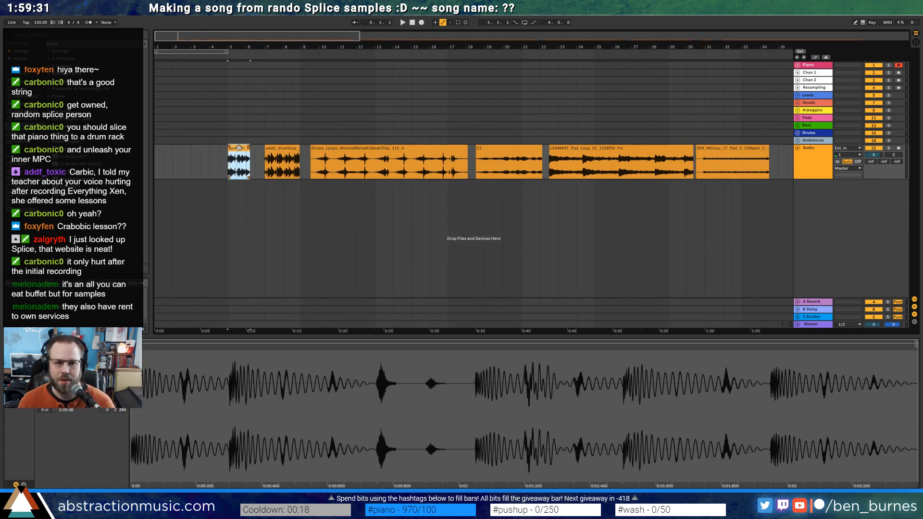
key(space)
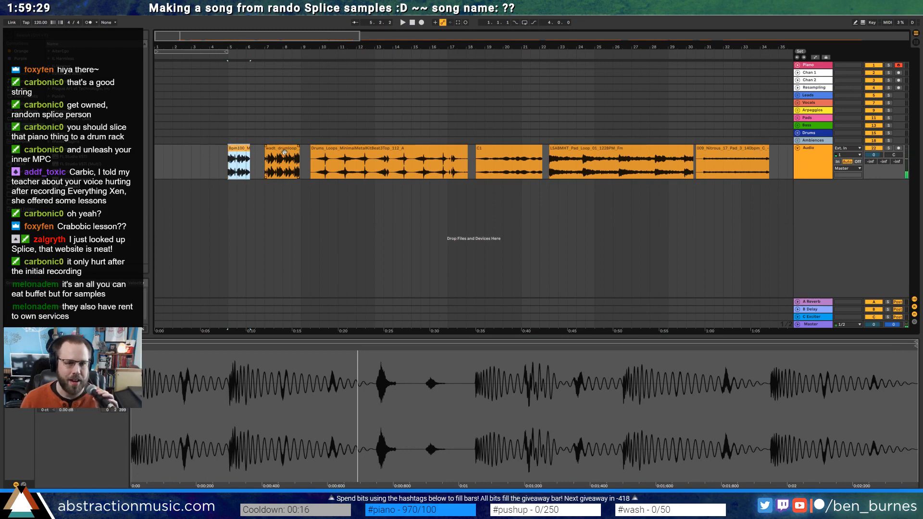
click(278, 152)
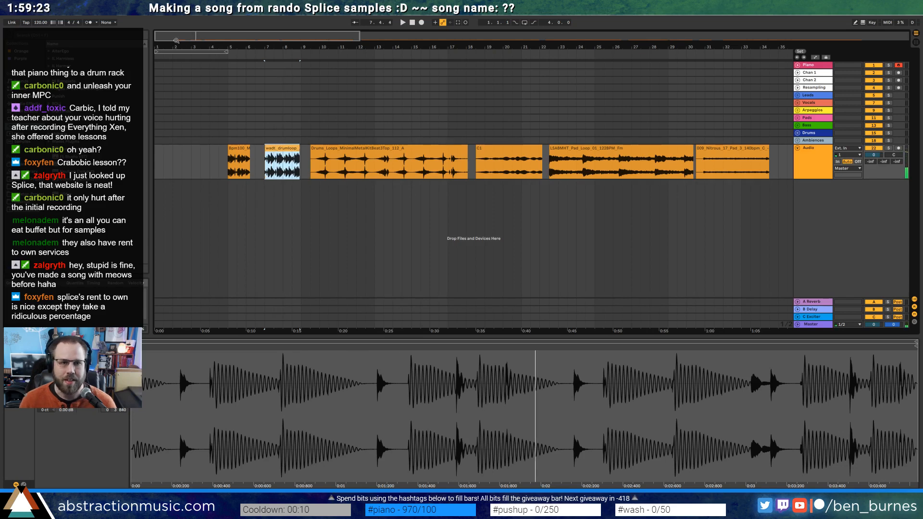
Unfold the Drums group and its Drum Loop track, and move the Bpm100_MinimalGroove clip to bar 1 on that track
drag(176, 41, 172, 58)
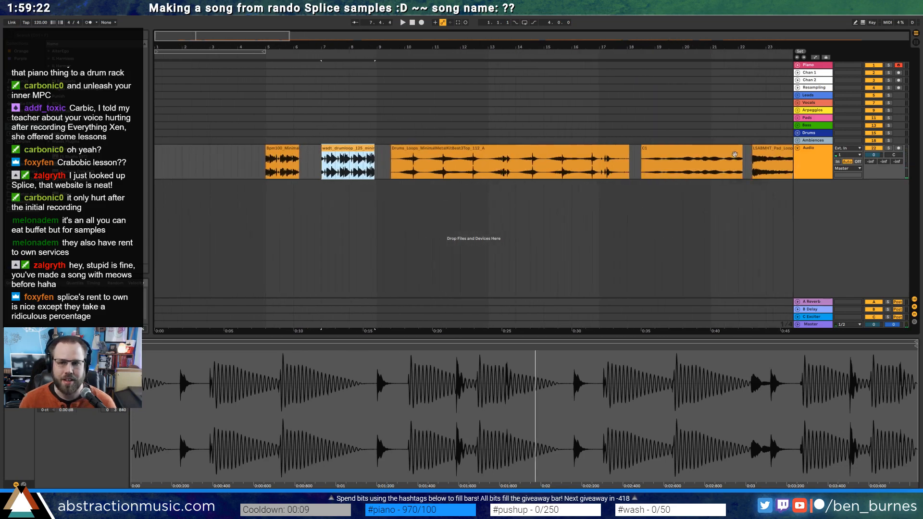
click(810, 120)
click(807, 126)
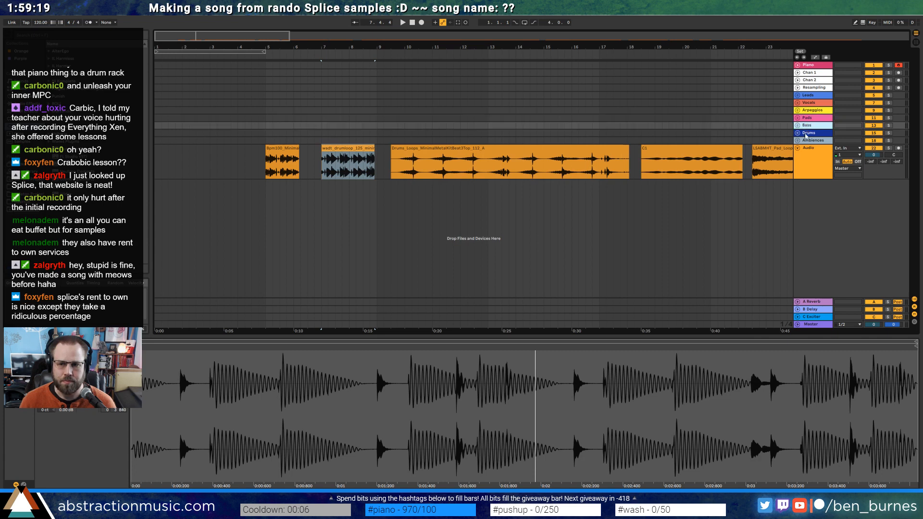
click(805, 134)
click(798, 134)
click(812, 183)
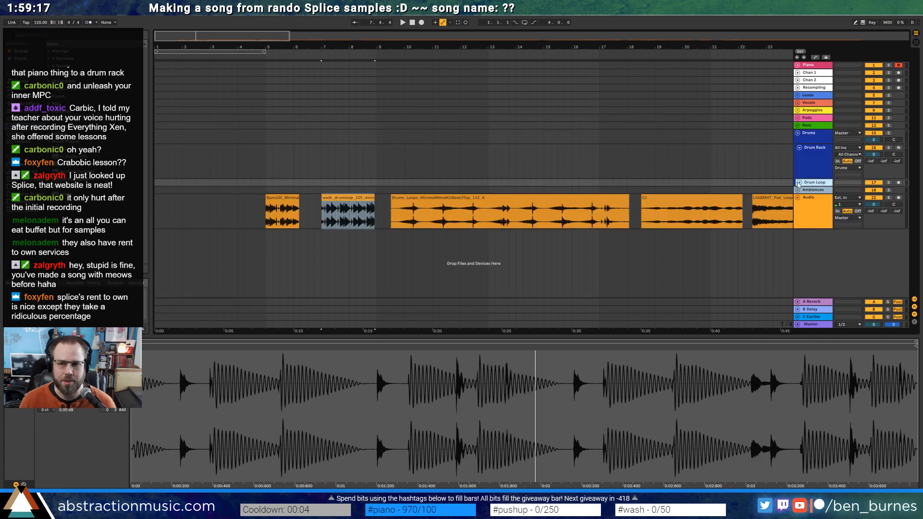
click(800, 183)
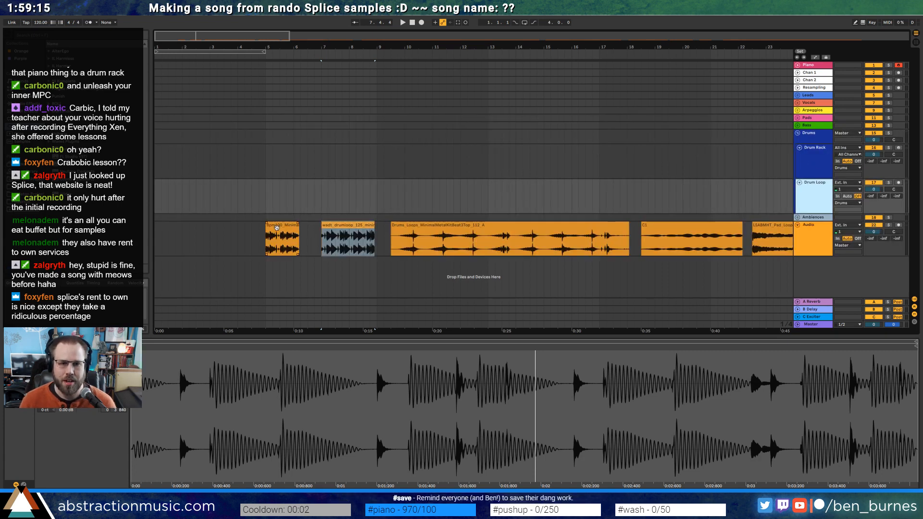
drag(278, 227, 174, 205)
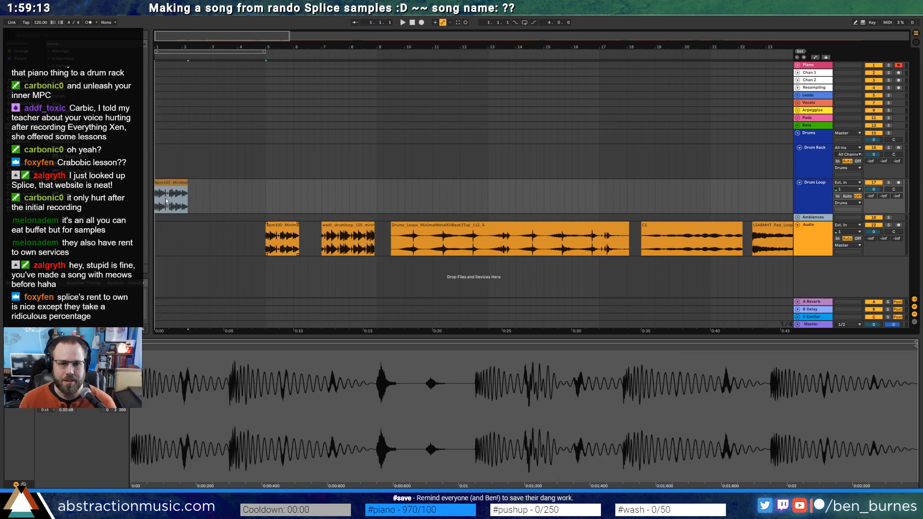
Insert a new audio track below Drum Loop in the Drums group and move the wadt_drumloop clip onto it at bar 5
click(806, 198)
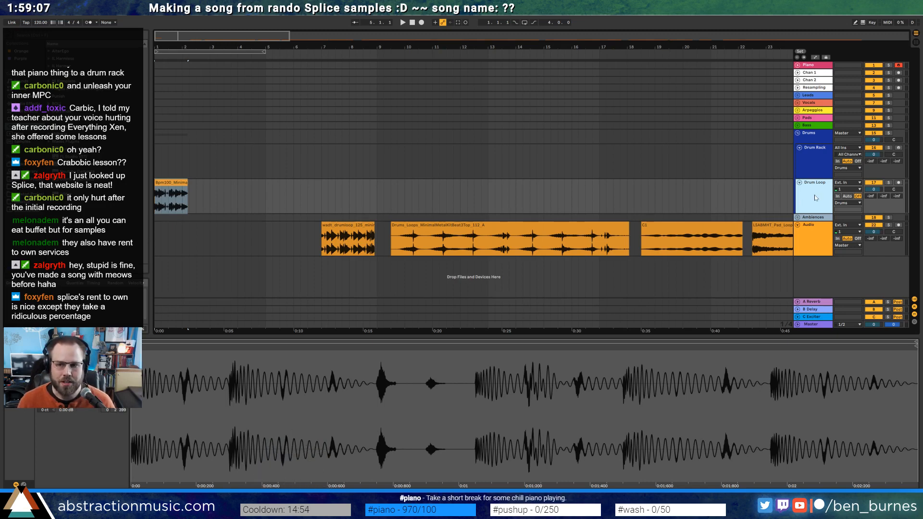
key(ctrl+t)
drag(355, 261, 299, 234)
click(177, 228)
Set the project tempo to 100 BPM to match the Bpm100_MinimalGroove drum loop
click(169, 185)
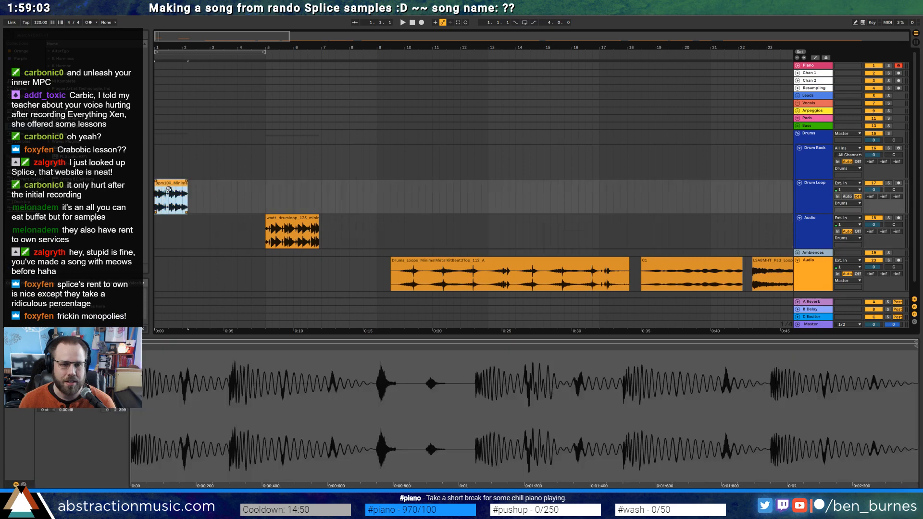
click(39, 24)
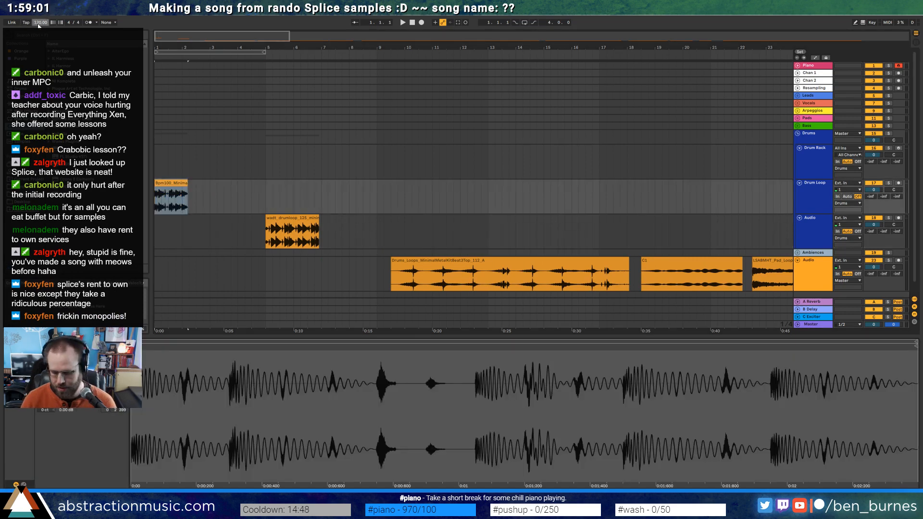
text(100)
key(Return)
Turn on warping for the Bpm100_MinimalGroove clip and extend it as a loop up to bar 5
click(172, 188)
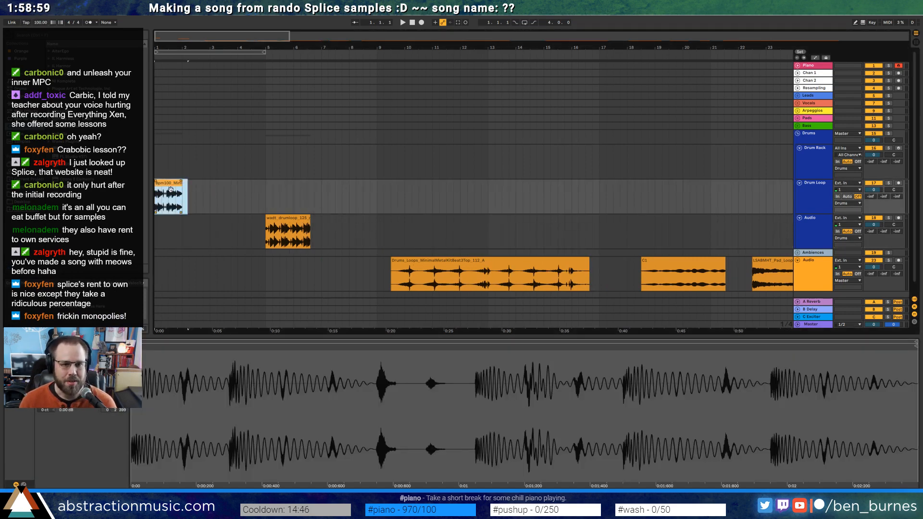
click(177, 185)
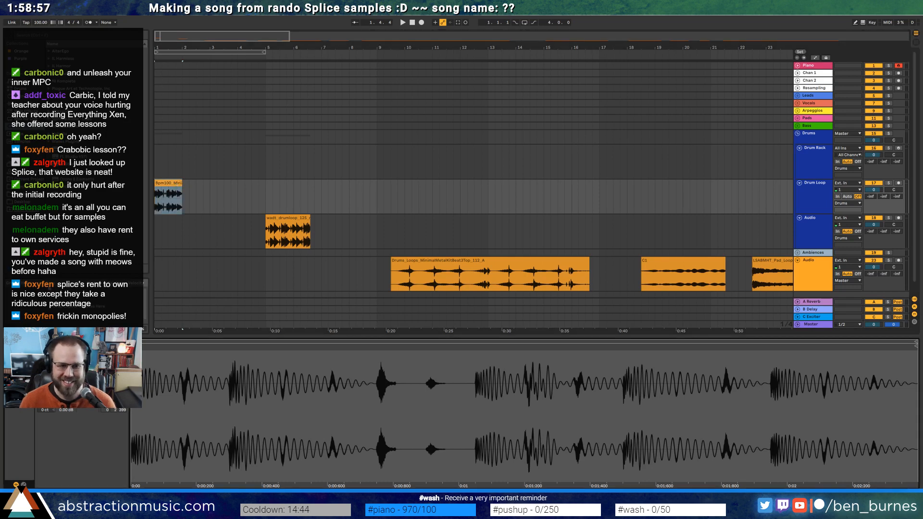
click(88, 352)
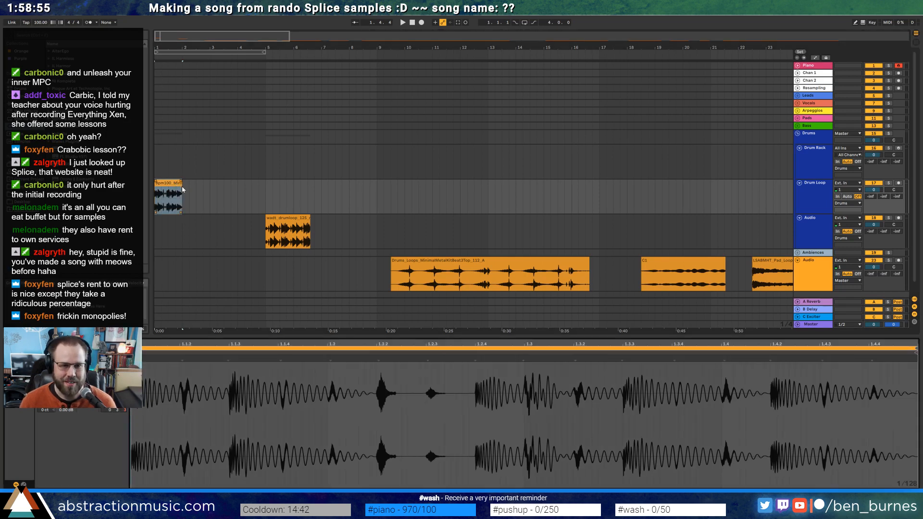
drag(183, 189, 267, 197)
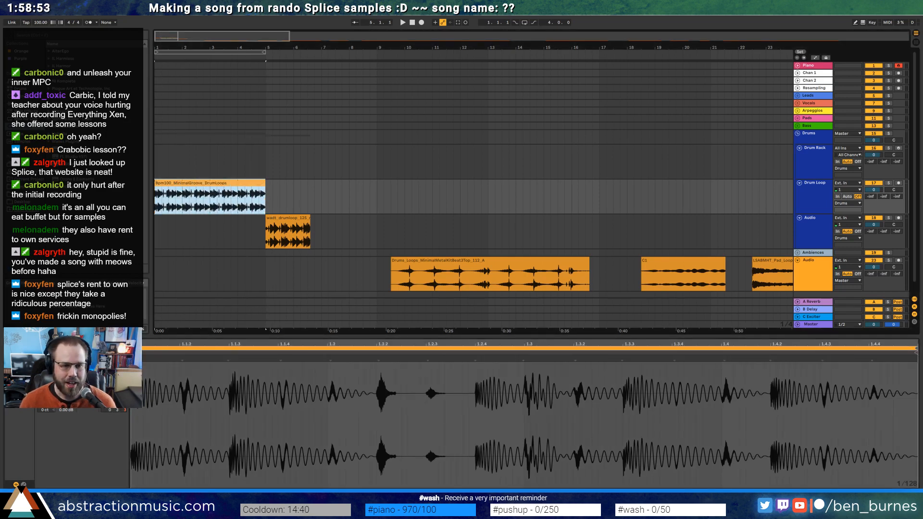
Double the Bpm100_MinimalGroove clip's warp tempo and adjust its warp mode settings so the loop spans the full two-bar sample
click(94, 381)
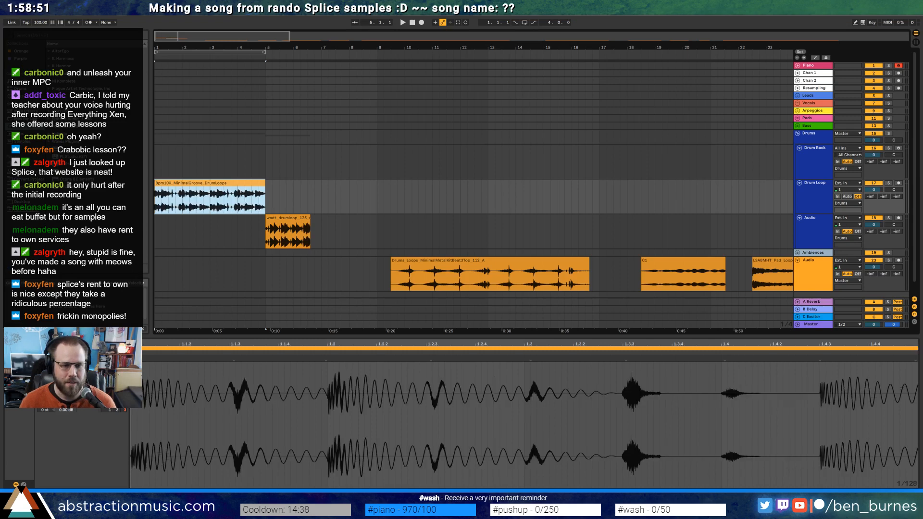
click(91, 388)
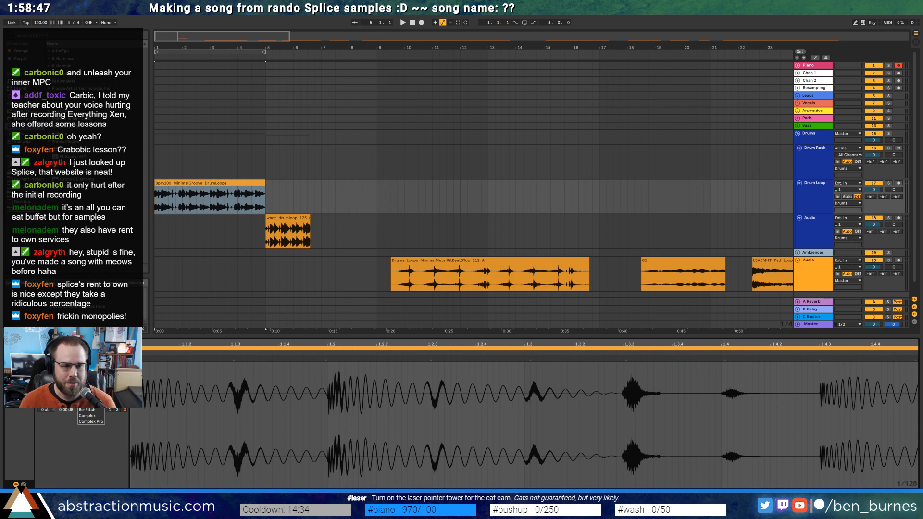
click(88, 425)
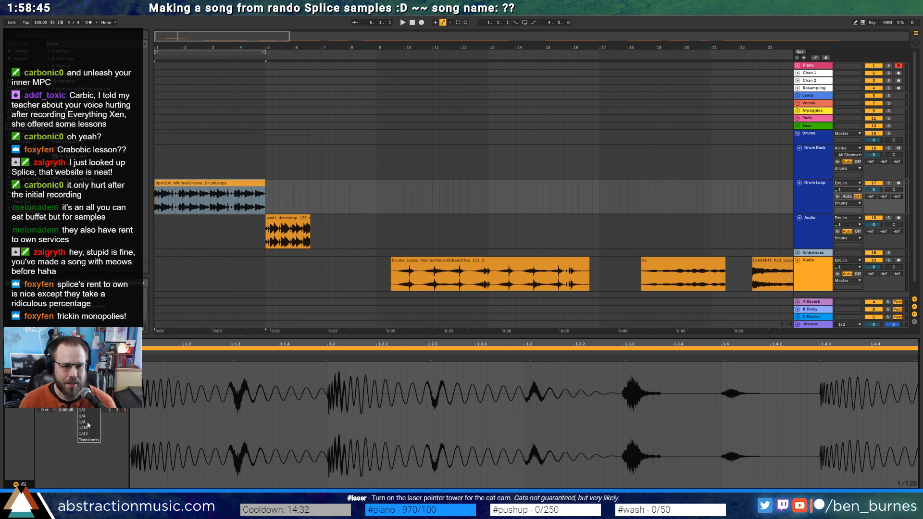
click(89, 430)
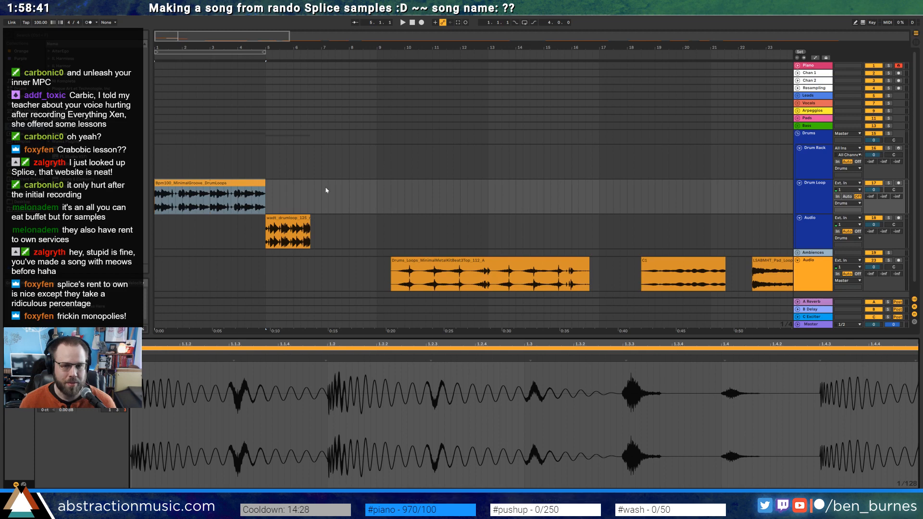
Loop the arrangement from bar 1 to bar 5 over the Bpm100_MinimalGroove clip and start playback
click(244, 183)
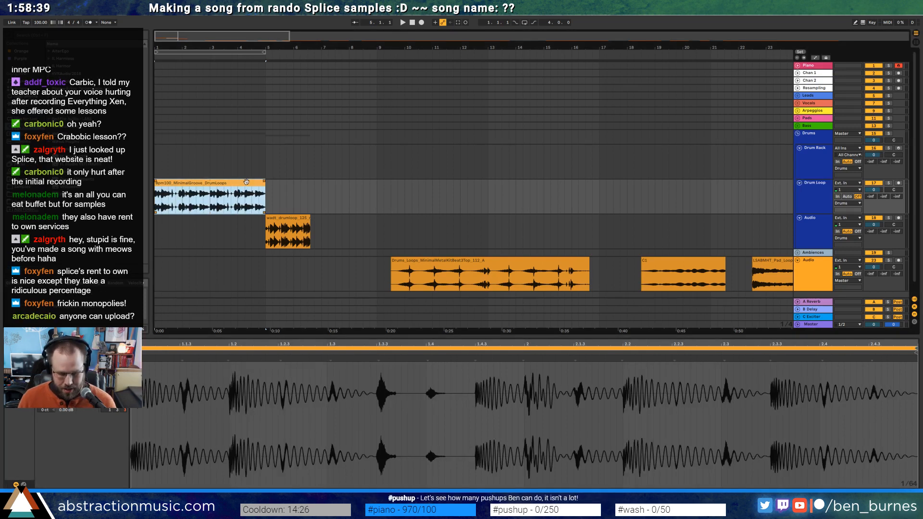
key(ctrl+l)
key(space)
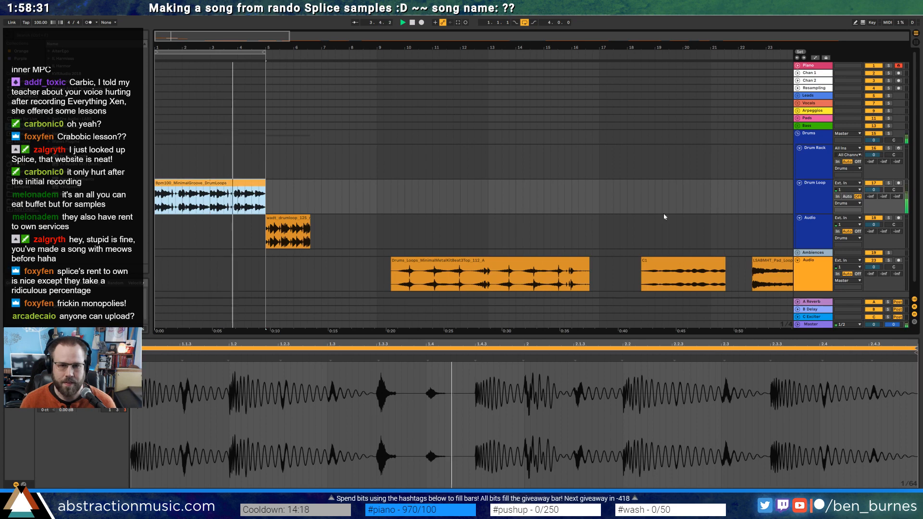
Enable EQ Eight on the Drum Loop track with a 107 Hz low cut at Q 0.36, and switch off bands 3, 4 and 8
key(shift+Tab)
click(13, 417)
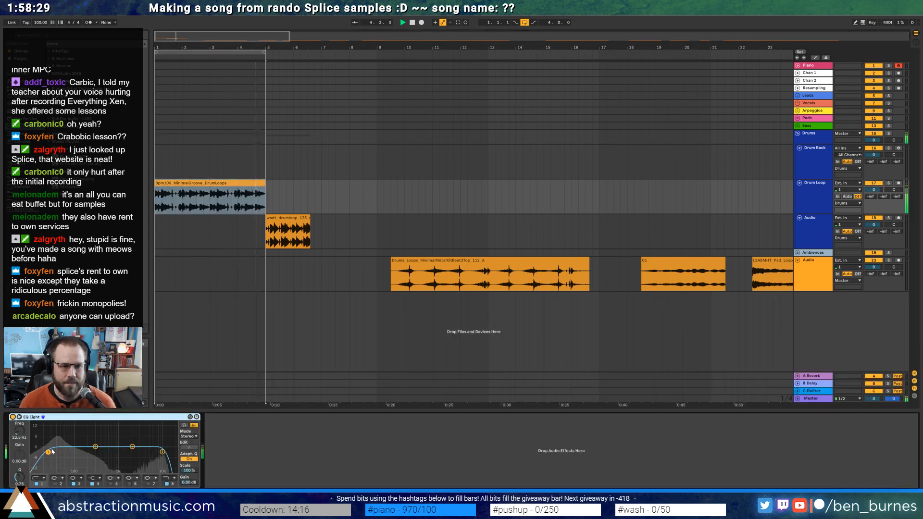
drag(75, 455, 77, 459)
click(167, 485)
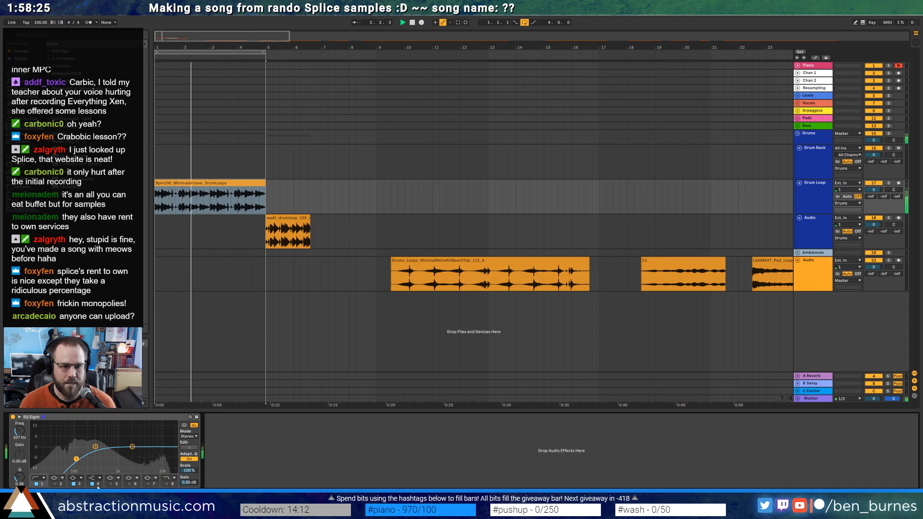
click(92, 484)
click(75, 484)
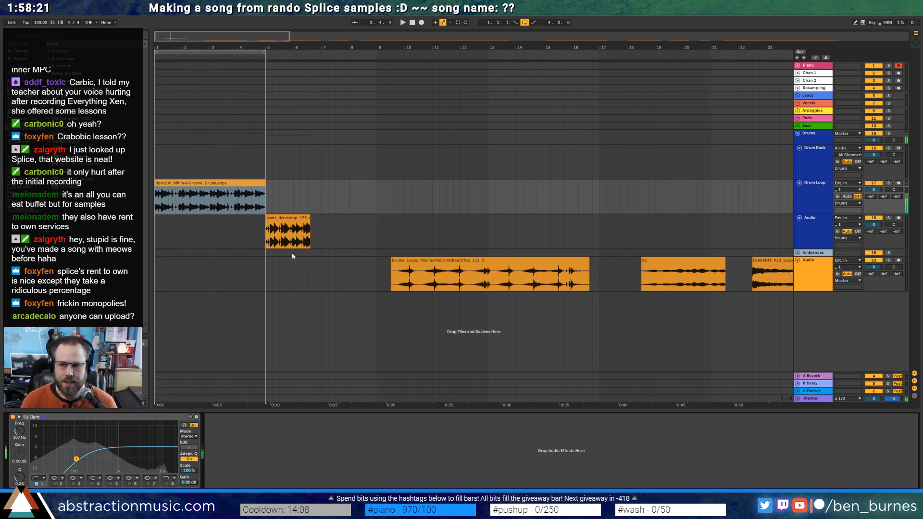
key(space)
Move the wadt_drumloop_125 clip to the start of the arrangement at bar 1, under the MinimalGroove loop
click(286, 221)
click(285, 222)
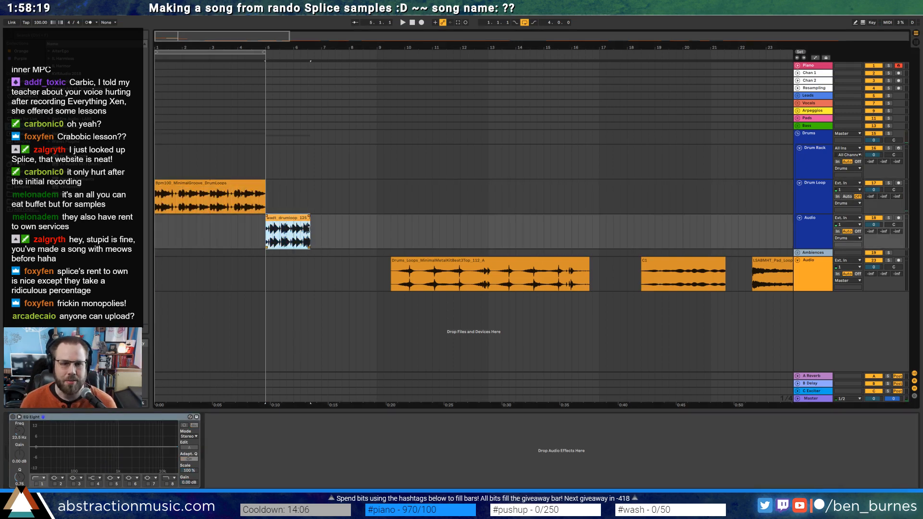
drag(185, 36, 204, 49)
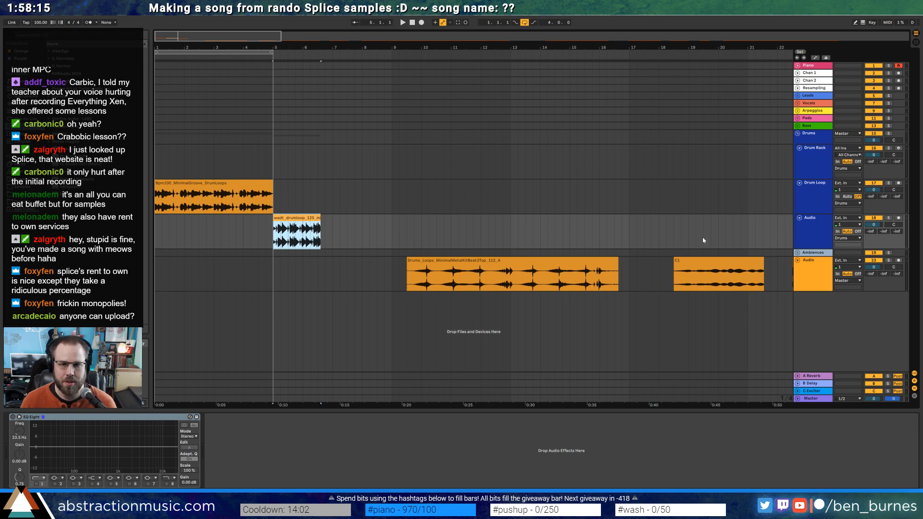
drag(301, 218, 179, 219)
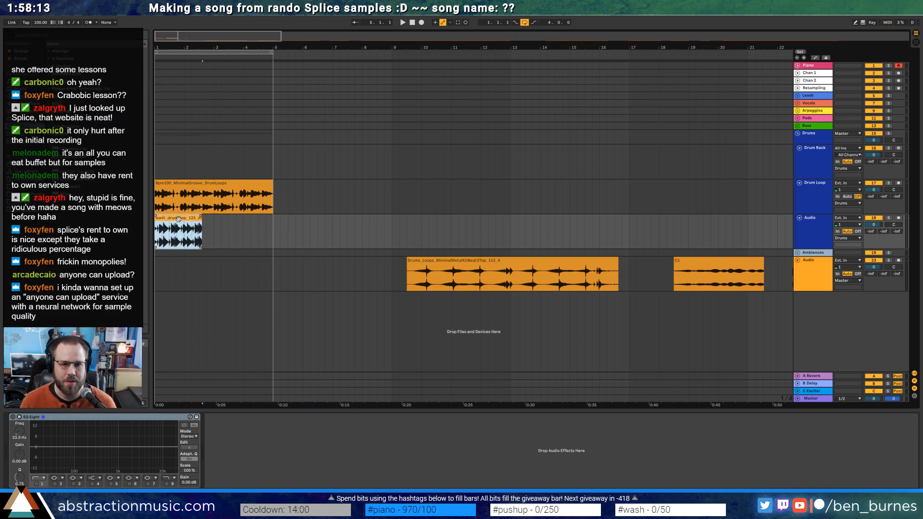
Warp the wadt_drumloop_125 clip with a source tempo of 125 BPM, stretch it out to bar 3 and play it
double_click(179, 219)
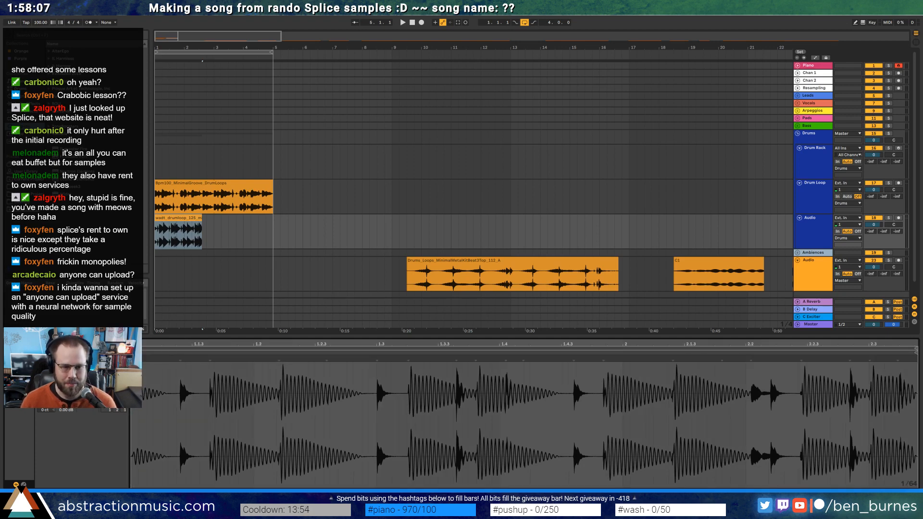
text(125)
key(Return)
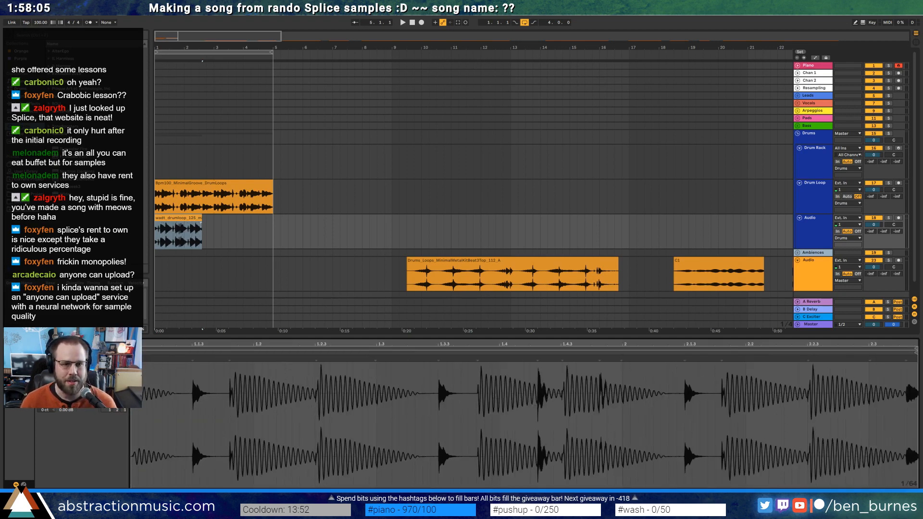
drag(202, 222, 277, 228)
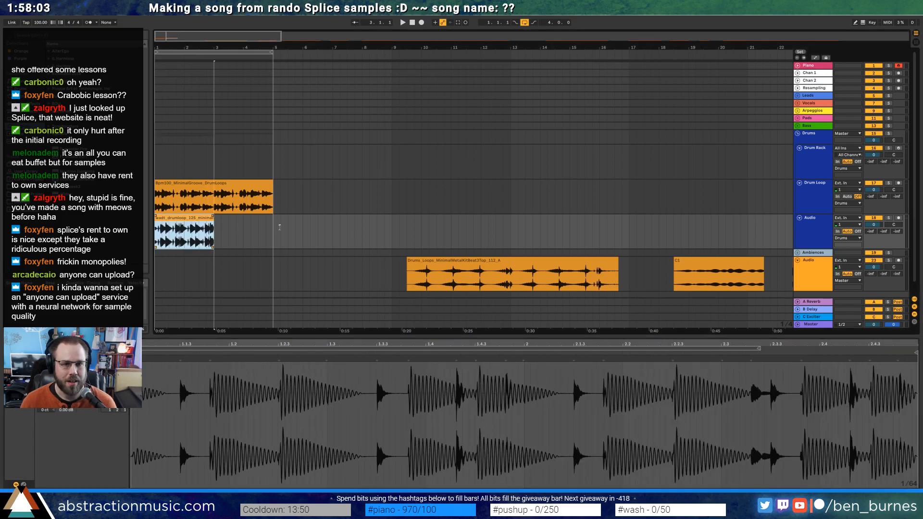
key(space)
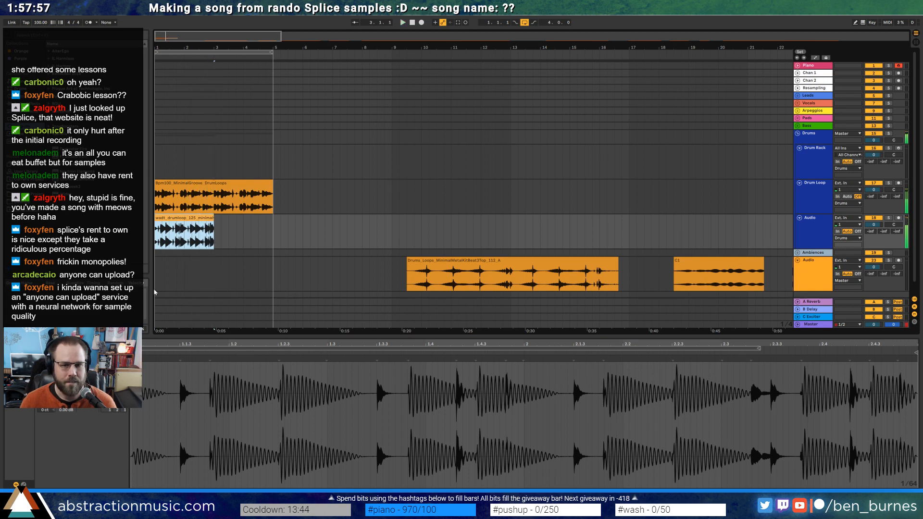
Loop the wadt_drumloop_125 clip up to bar 5 and extend its loop region to the end of the sample
click(115, 382)
drag(213, 231, 272, 229)
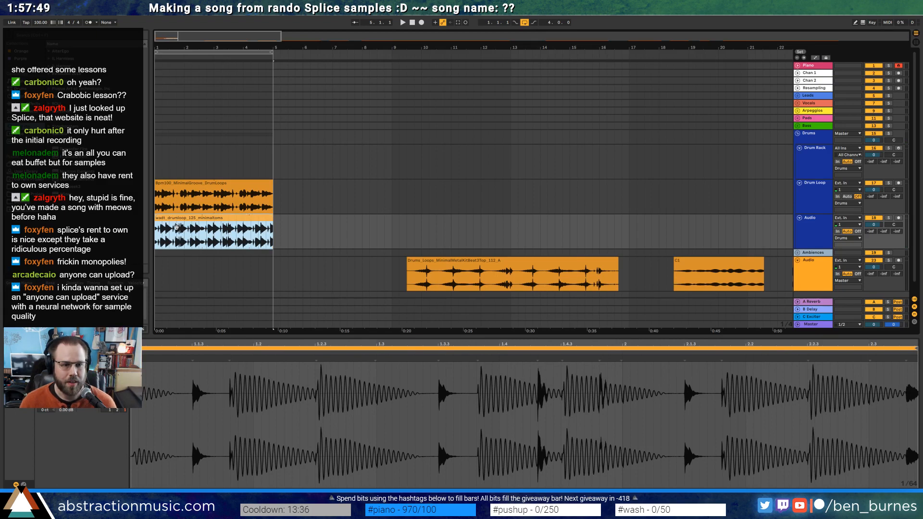
key(space)
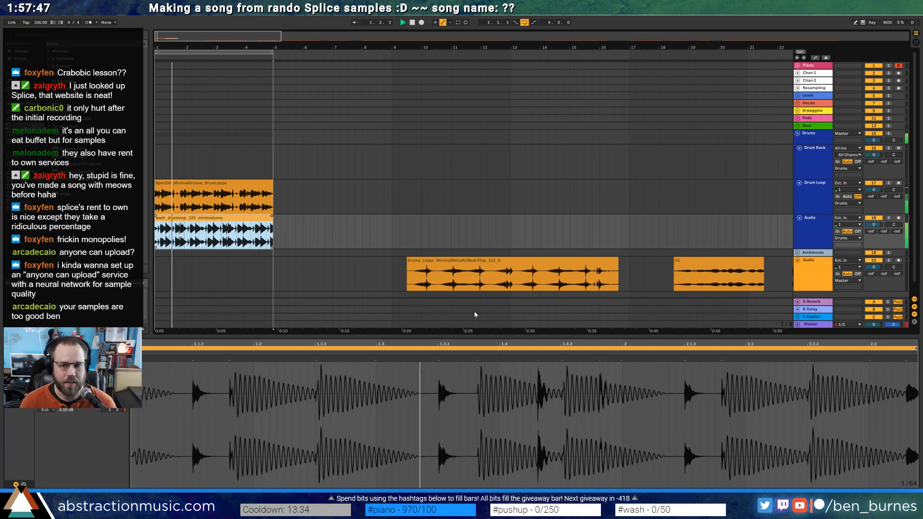
drag(623, 341, 624, 333)
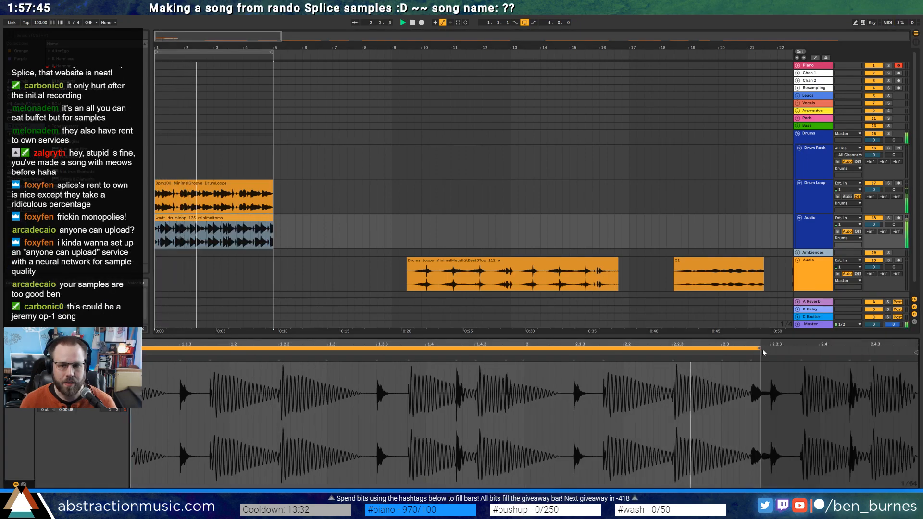
drag(761, 348, 920, 350)
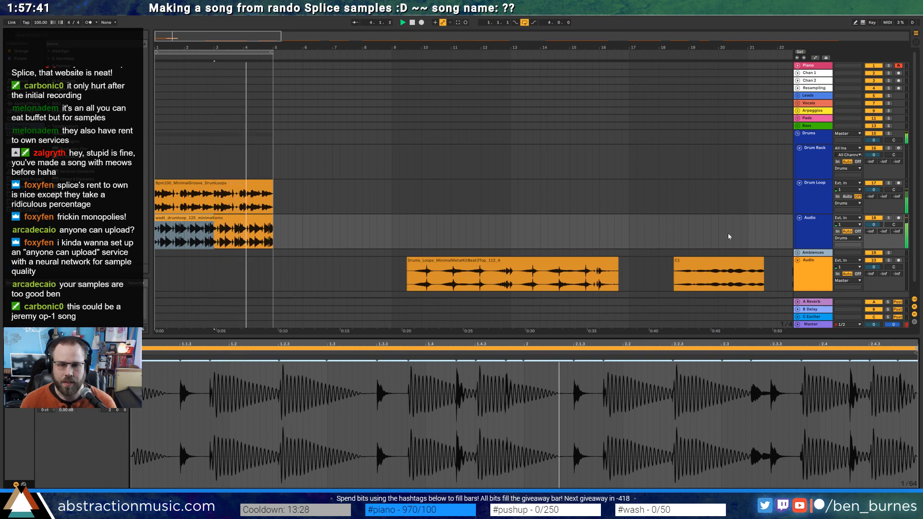
key(shift+Tab)
key(space)
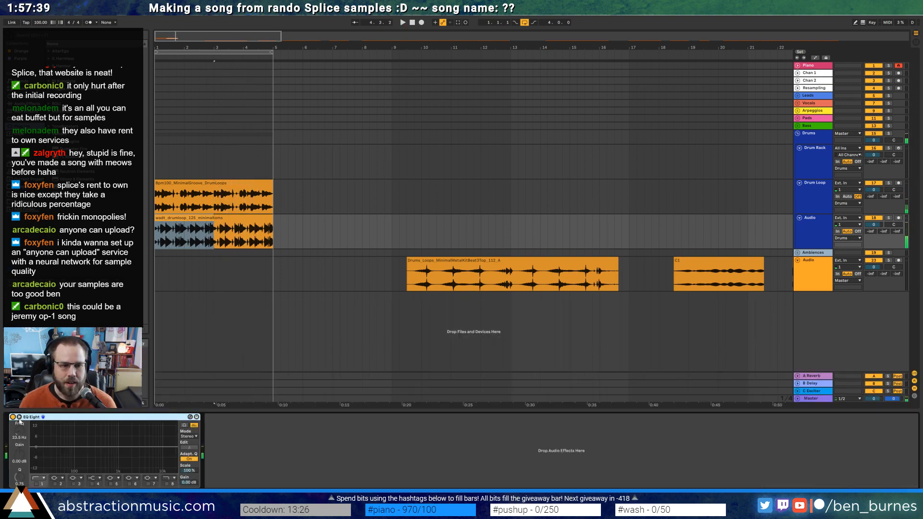
Enable EQ Eight on the wadt_drumloop_125 clip's track and apply a band 1 low cut at about 246 Hz, checking it during playback
key(space)
click(13, 417)
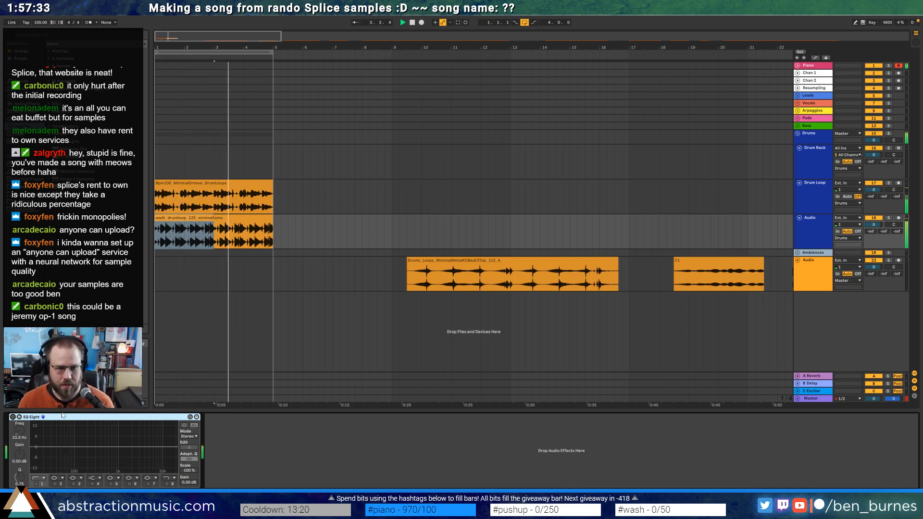
key(space)
click(195, 219)
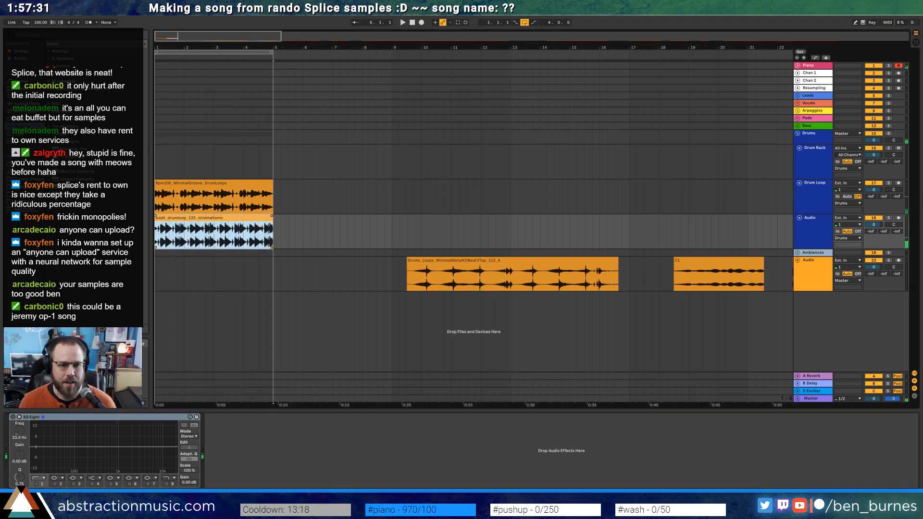
click(12, 417)
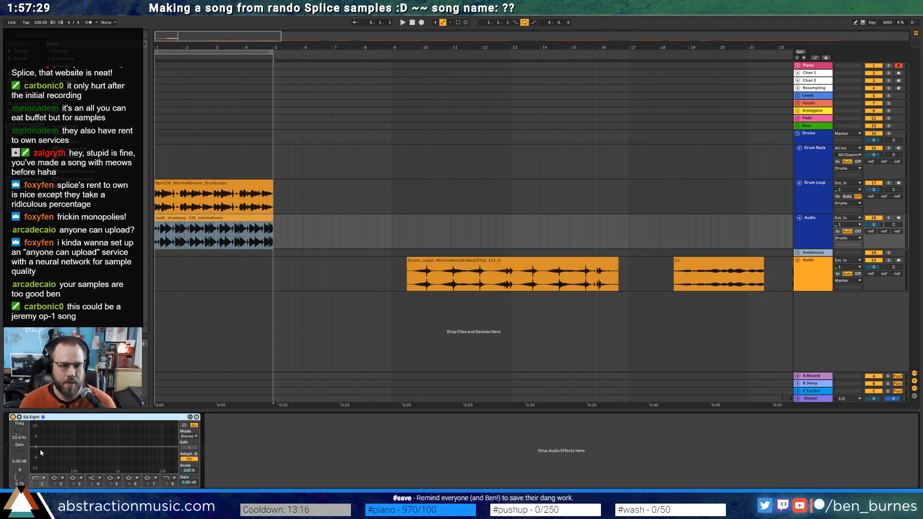
click(36, 485)
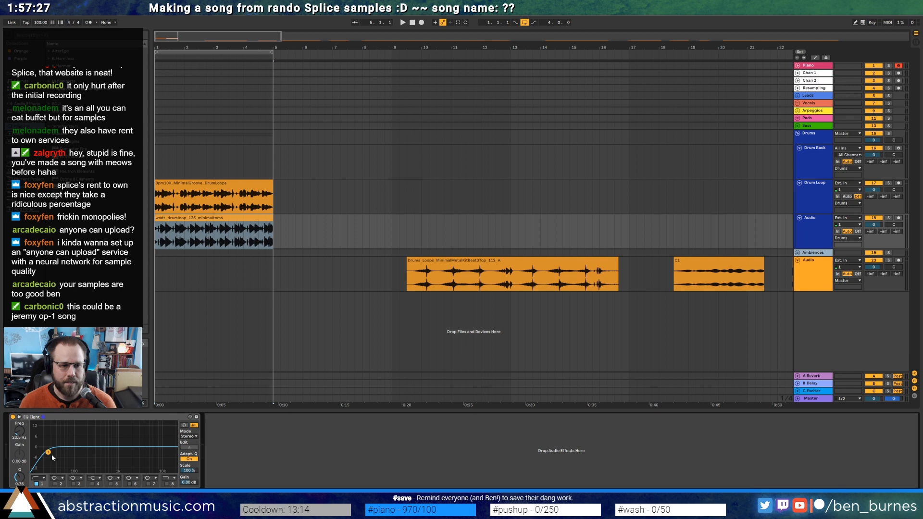
drag(73, 454, 63, 453)
key(space)
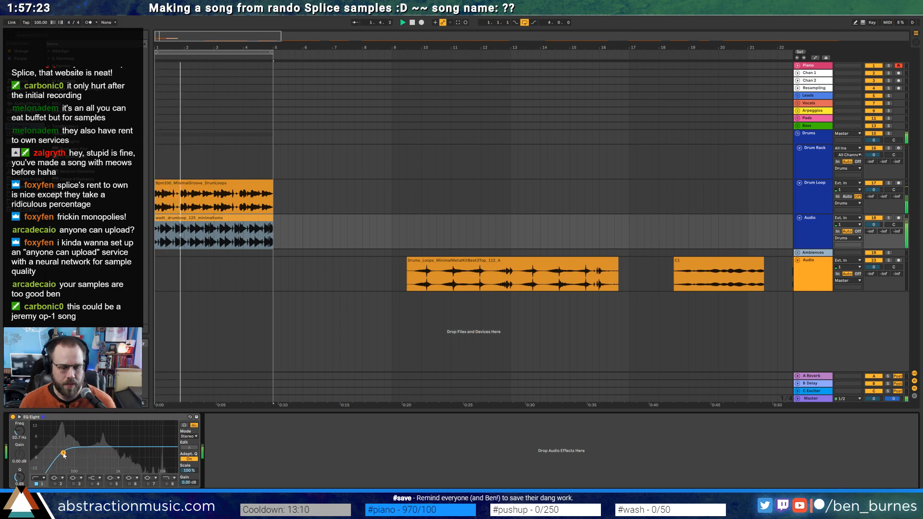
drag(64, 456, 92, 454)
key(space)
key(space)
key(space)
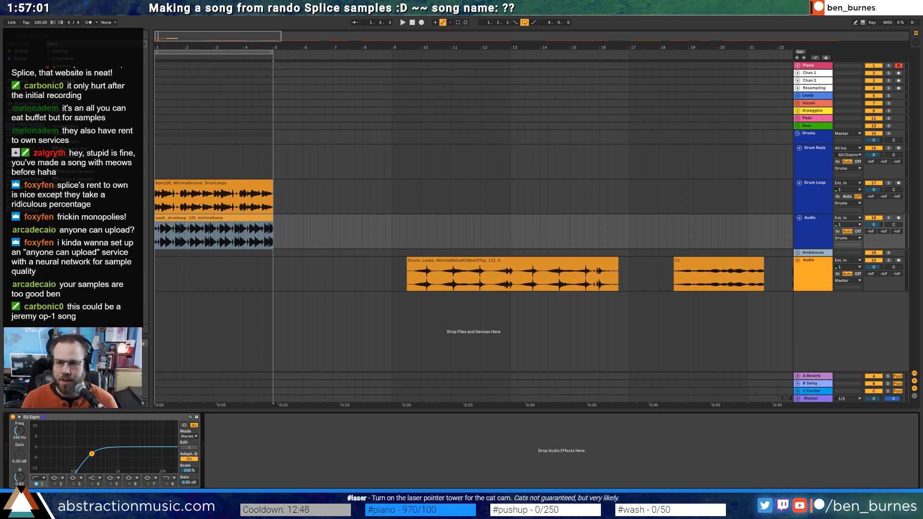
During playback, steepen the Drum Loop track's low cut by raising its Q and set its frequency to 102 Hz
click(214, 219)
key(space)
click(212, 183)
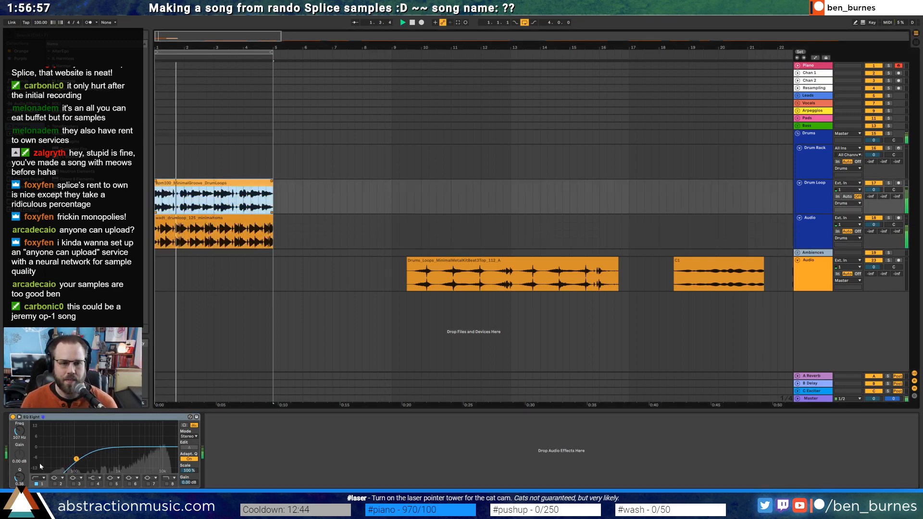
mouse_move(76, 460)
mouse_down()
mouse_move(79, 440)
mouse_move(75, 453)
mouse_up()
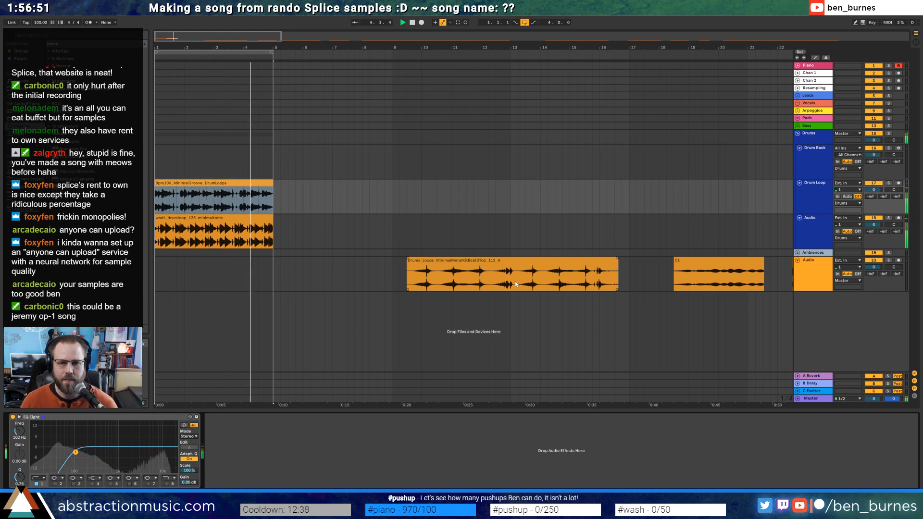
Add Auto Pan after EQ Eight on the wadt_drumloop_125 clip's track, with about 30 % amount and a free-running rate in Hz
click(199, 224)
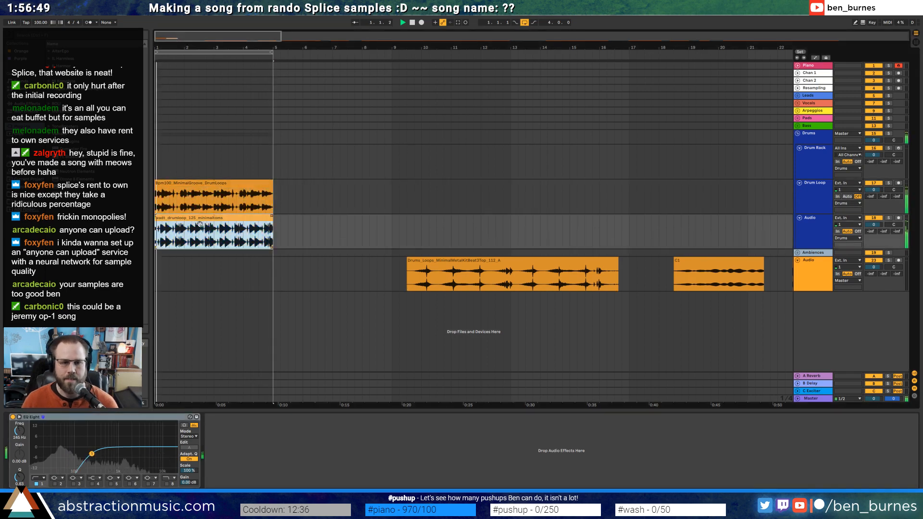
click(27, 104)
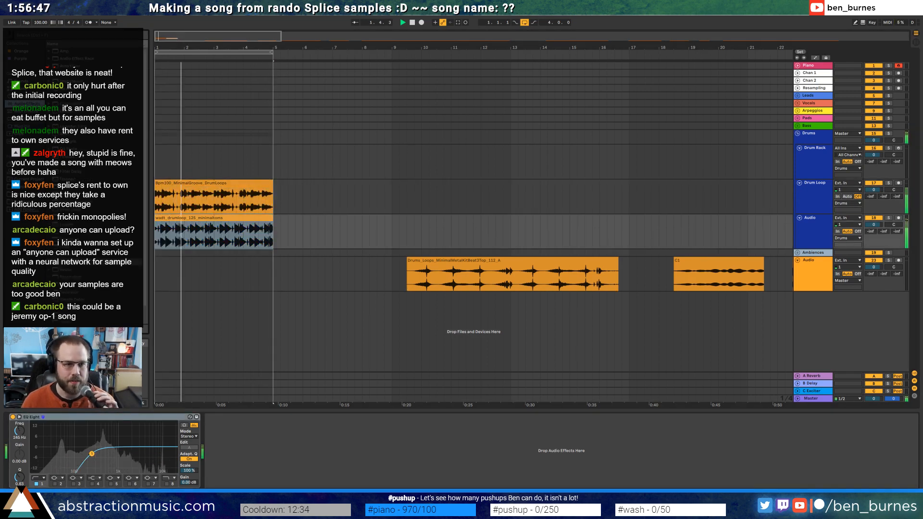
drag(66, 74, 234, 464)
click(234, 480)
click(235, 474)
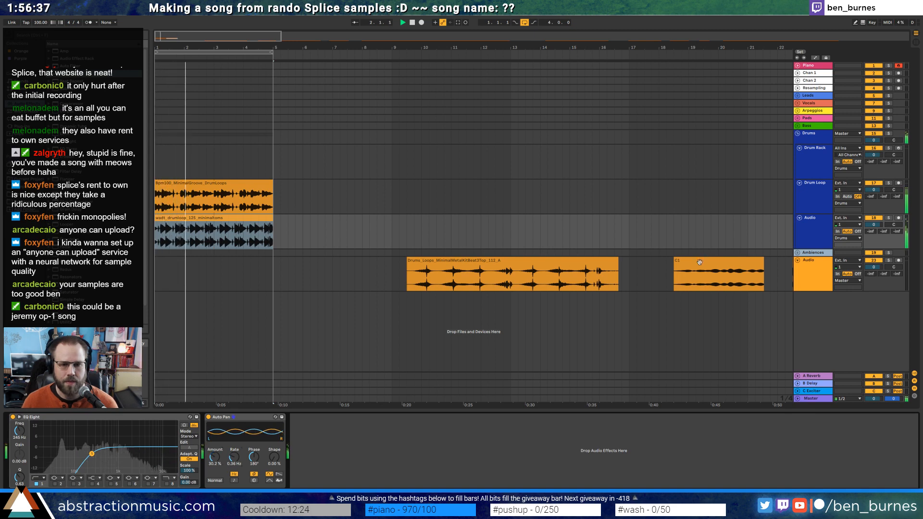
Apply the blue track colour to the clips on the Drum Loop track and the audio track beneath it, and stop playback
click(813, 200)
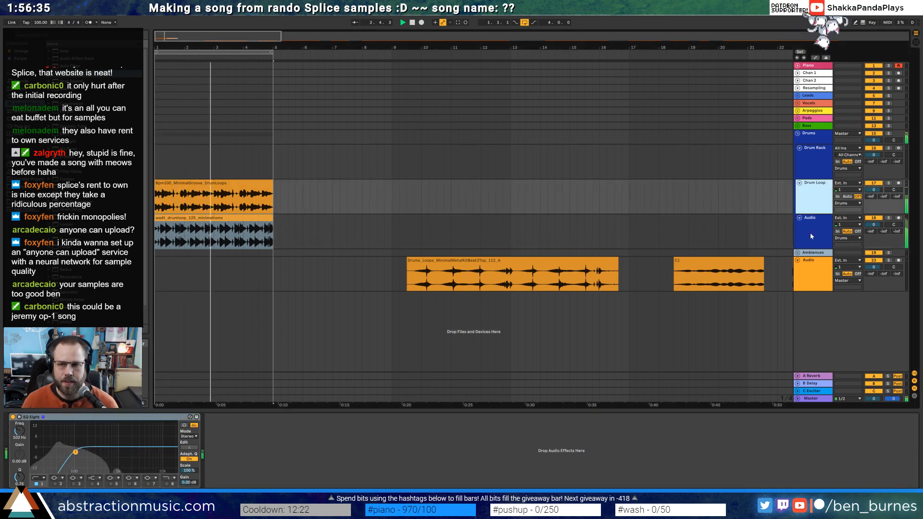
shift+click(811, 236)
right_click(811, 236)
click(823, 350)
click(246, 184)
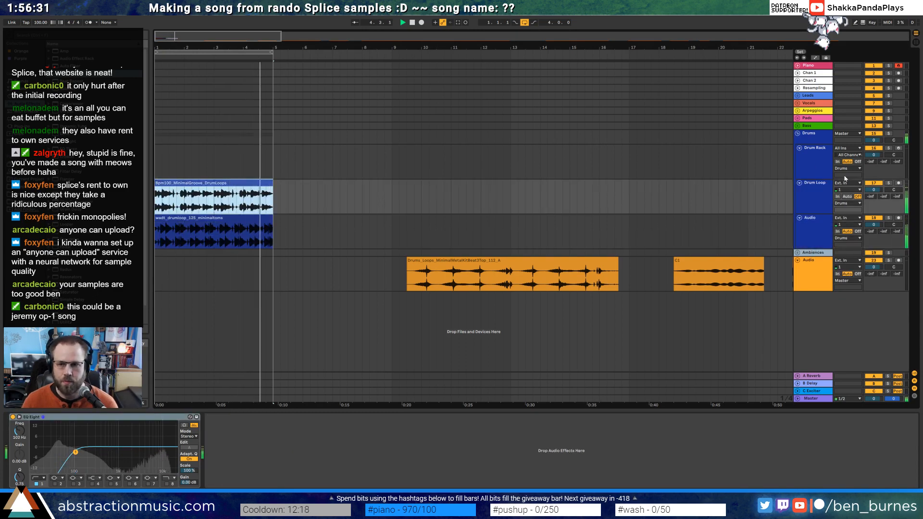
key(space)
Select the Drum Rack track and audition the first drum kit presets in the browser's drum category
click(816, 167)
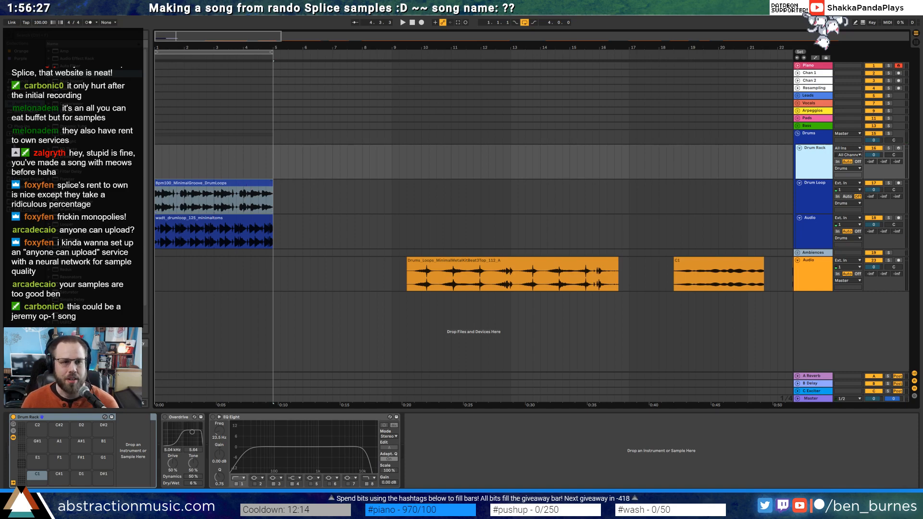
click(23, 89)
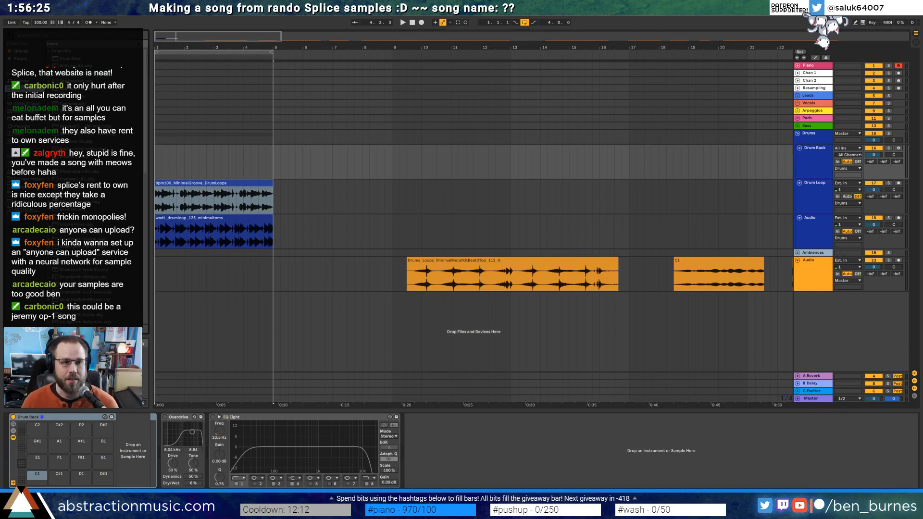
click(81, 89)
click(72, 75)
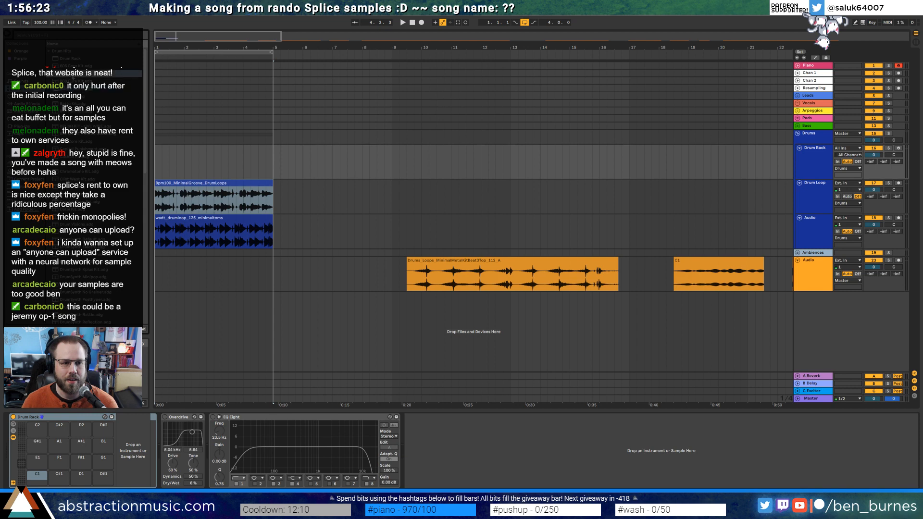
click(121, 66)
key(Down)
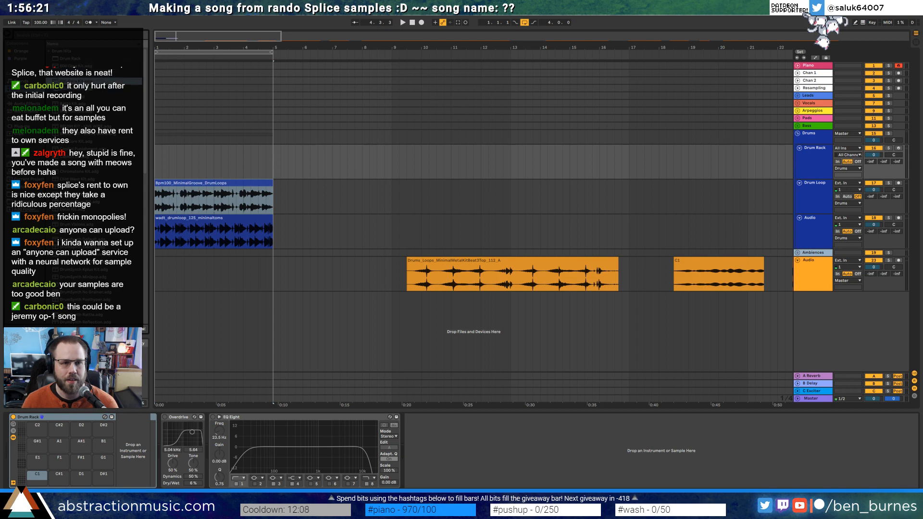
key(Down)
key(Down)
key(Down)
key(Down)
key(Down)
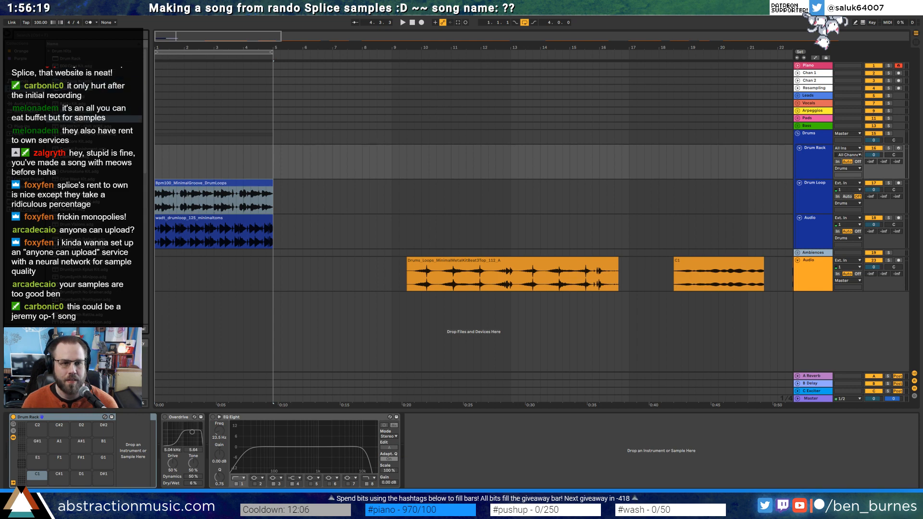
key(Down)
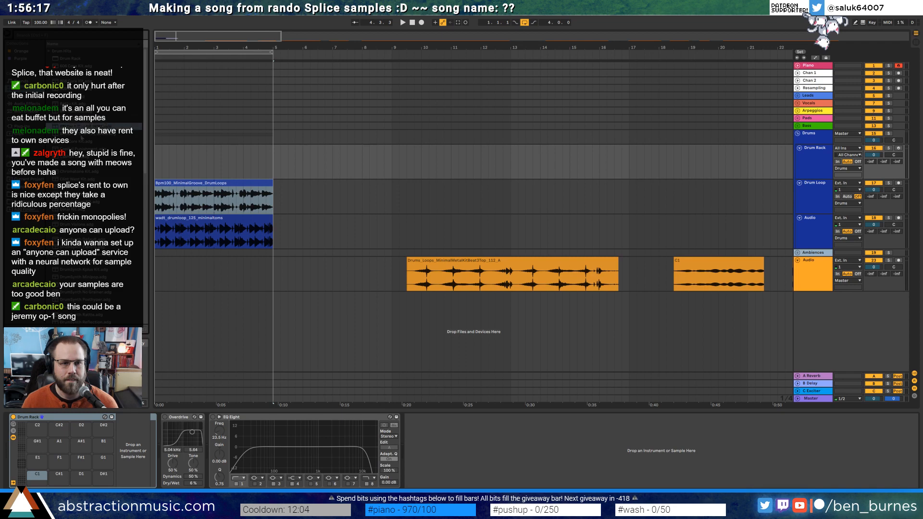
scroll(90, 177, down, 4)
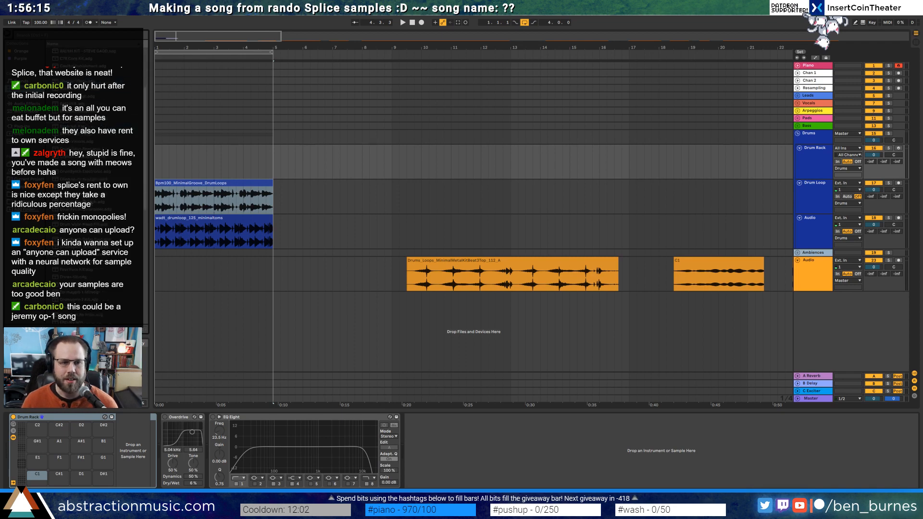
Audition the drum kit presets further down the browser's kit list one after another
click(89, 202)
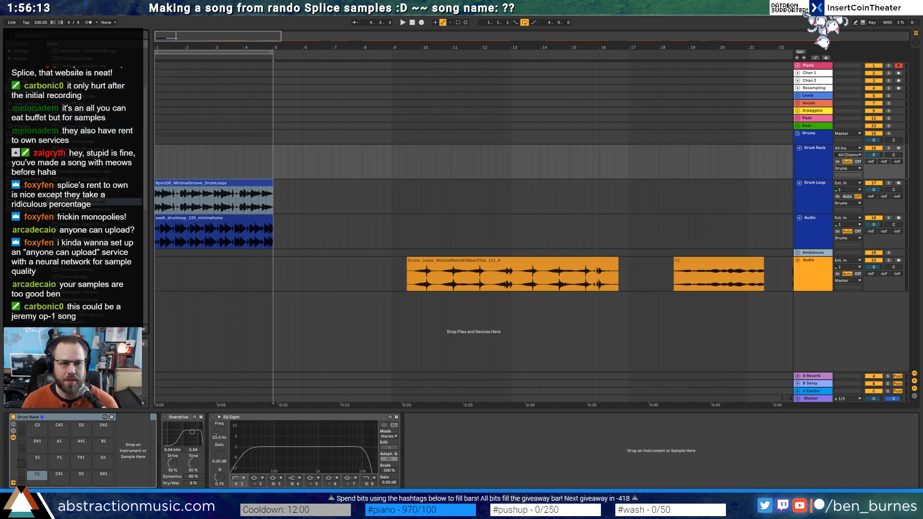
click(109, 217)
key(Up)
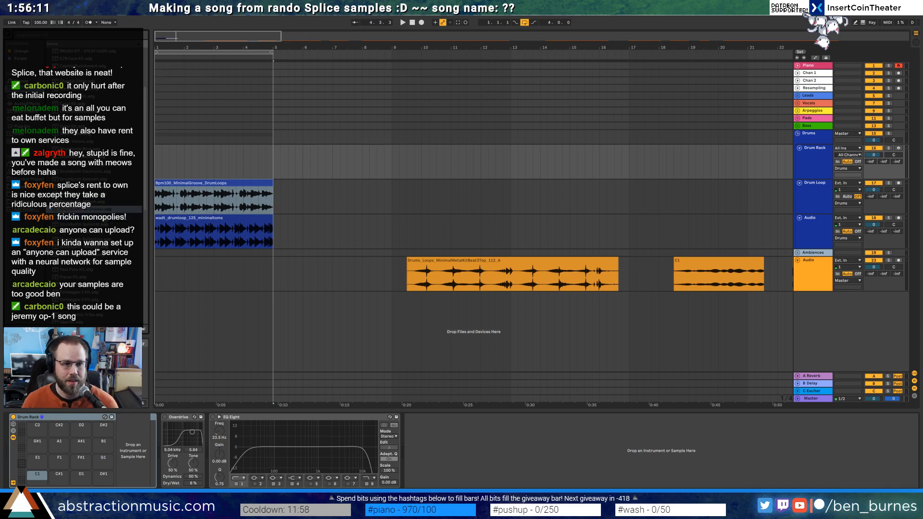
key(Down)
key(Down)
key(Down)
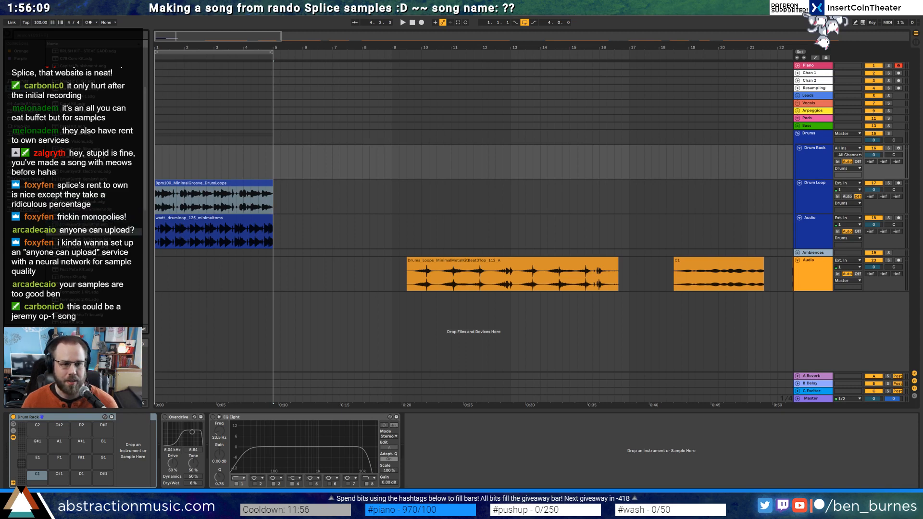
key(Down)
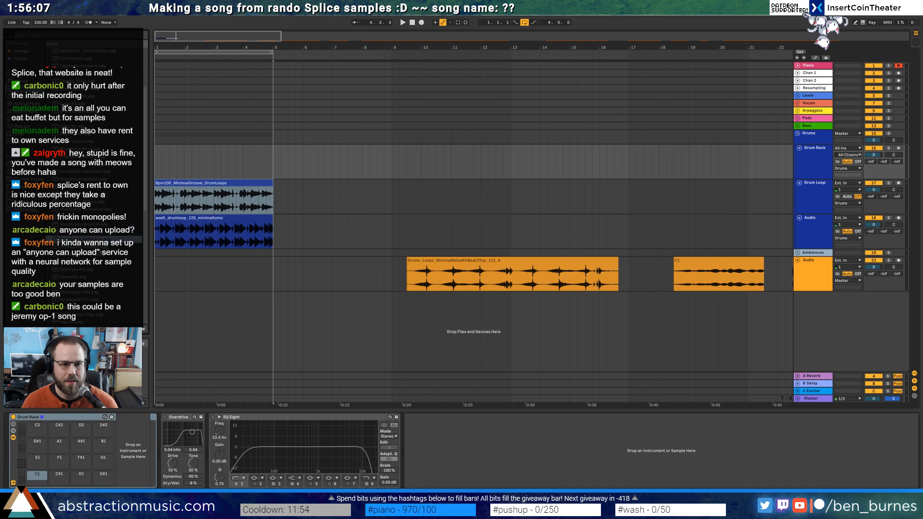
key(Down)
key(Down)
key(Down)
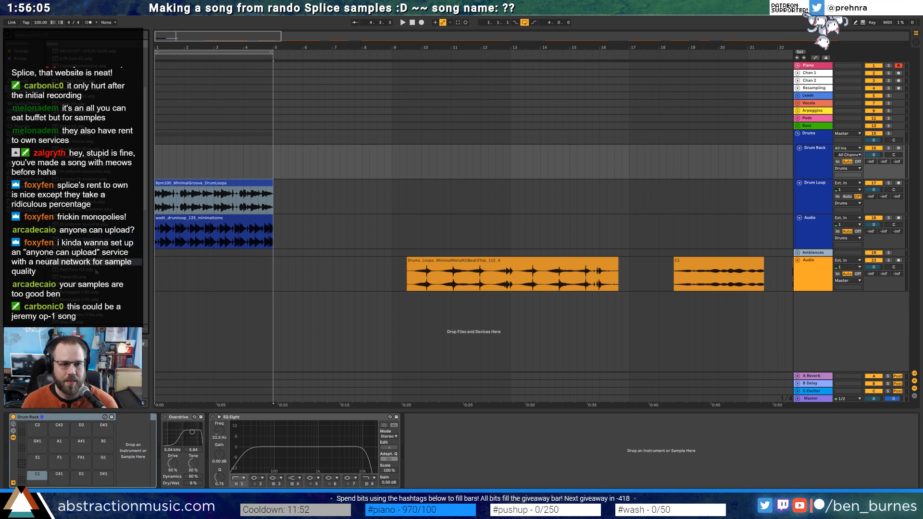
key(Down)
key(Down)
key(Down)
key(Down)
key(Down)
key(Down)
key(Down)
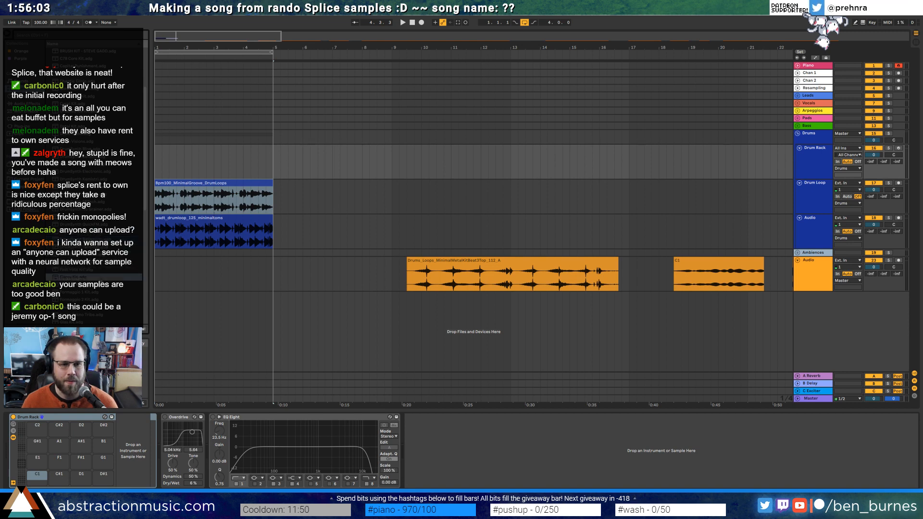
key(Down)
key(Down)
key(Down)
key(Down)
key(Down)
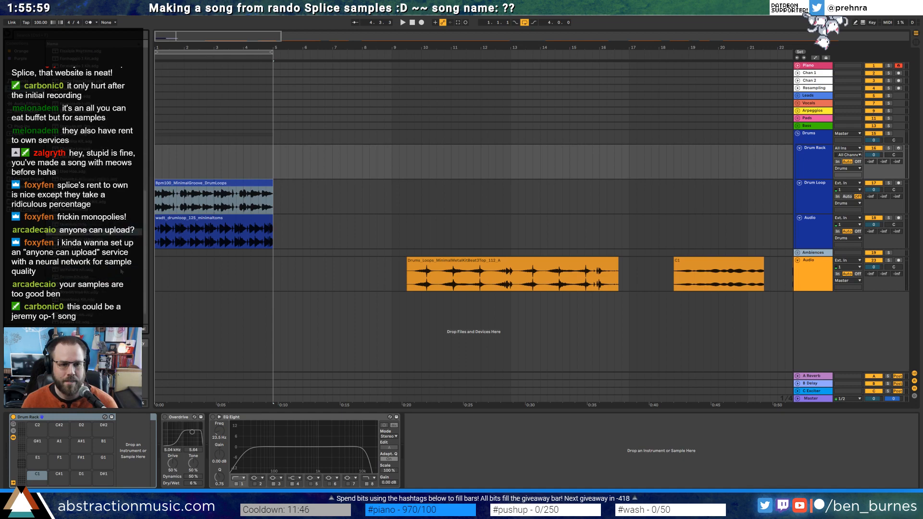
Preview the remaining drum kit candidates toward the end of the kit list
click(110, 264)
click(103, 270)
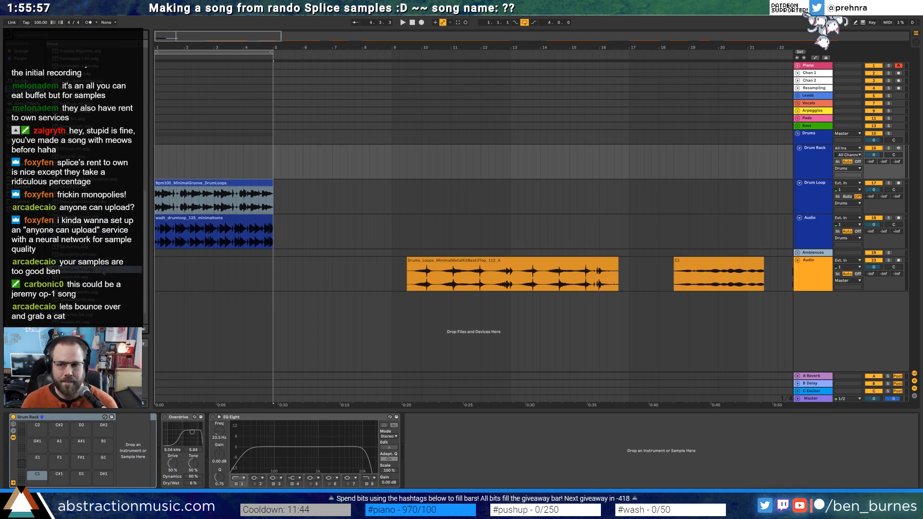
scroll(74, 277, down, 1)
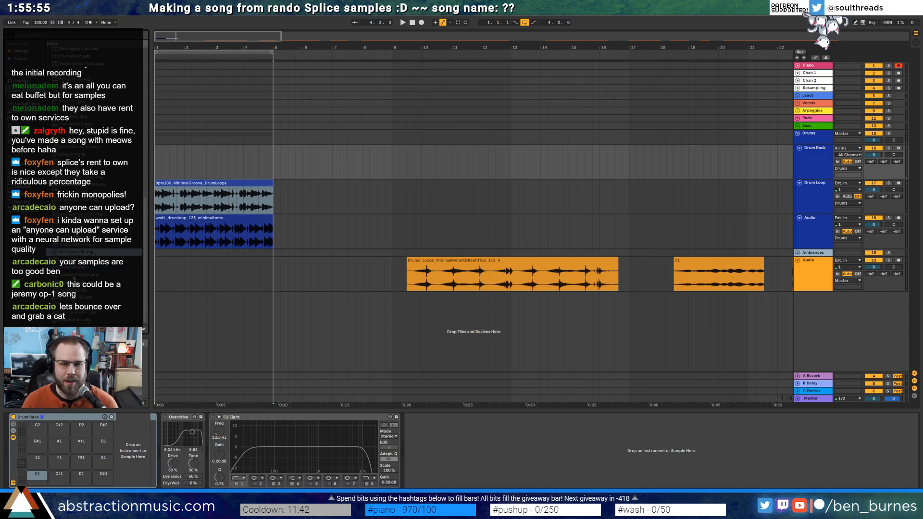
click(88, 267)
key(Down)
key(Down)
key(Down)
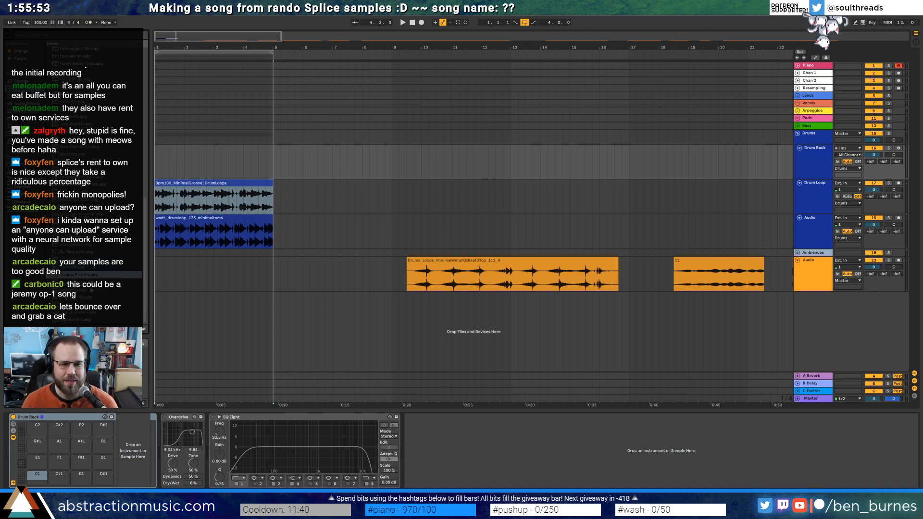
key(Down)
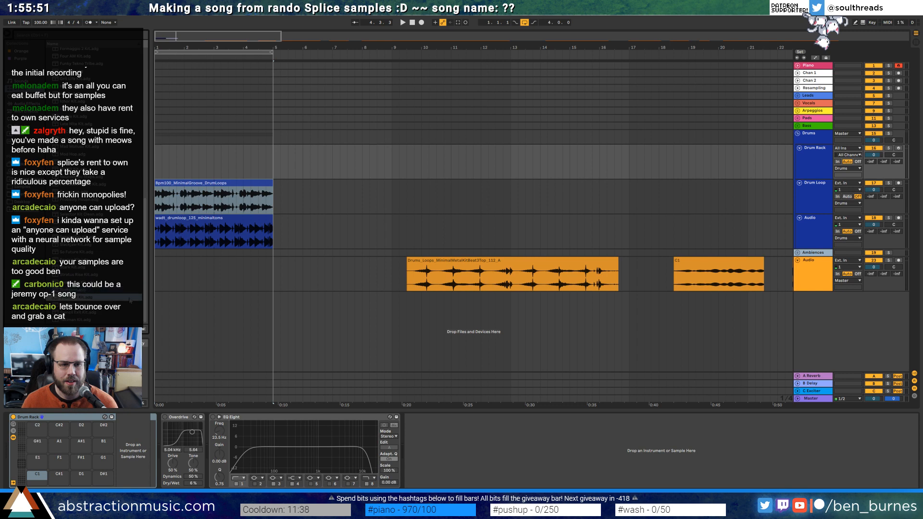
key(Up)
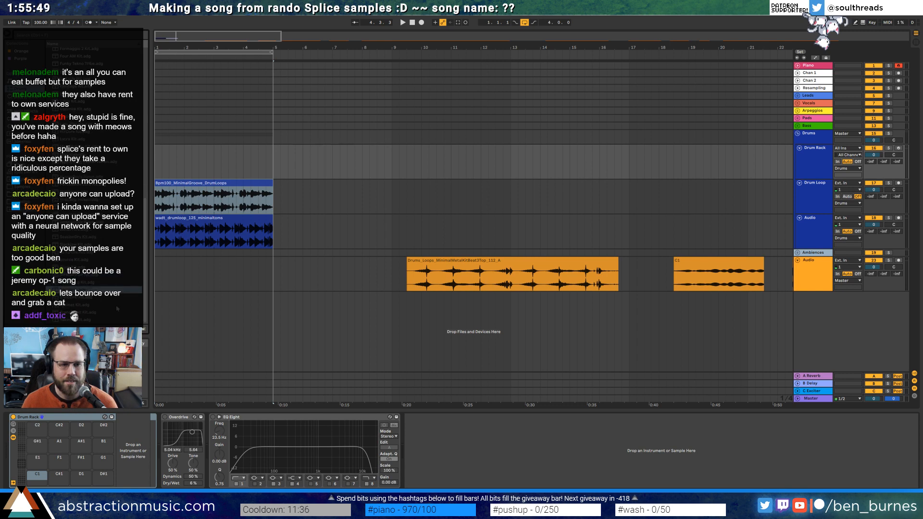
mouse_move(146, 300)
mouse_down()
mouse_move(155, 179)
mouse_move(157, 302)
mouse_up()
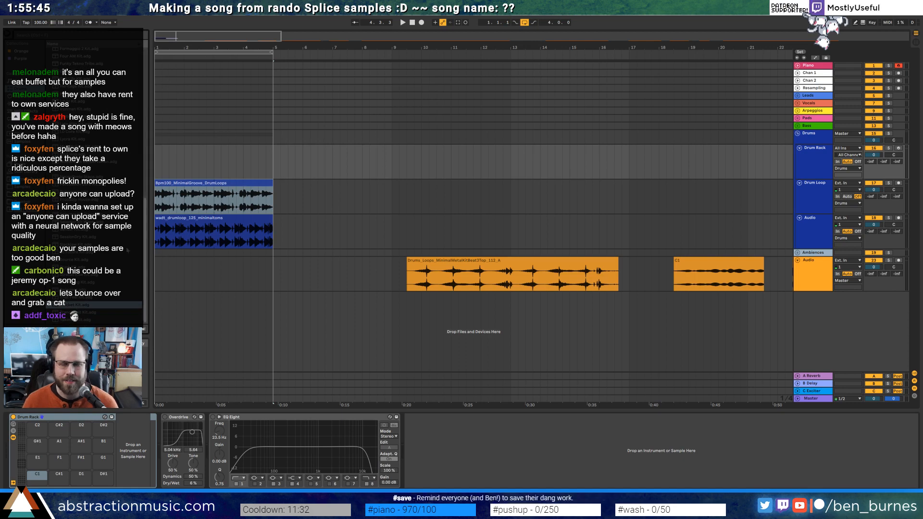
Audition snare samples in the drum sample pack folders and load Snare16 onto the Drum Rack's C#1 pad
click(30, 187)
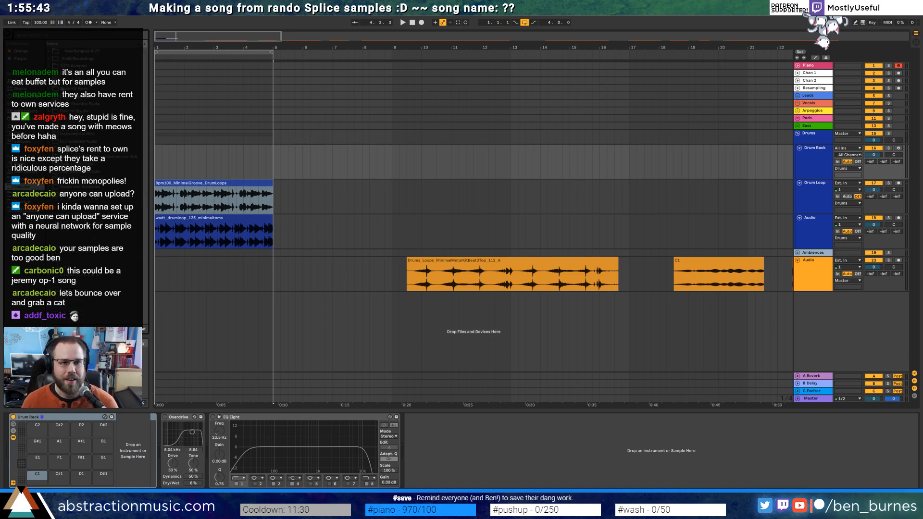
click(49, 88)
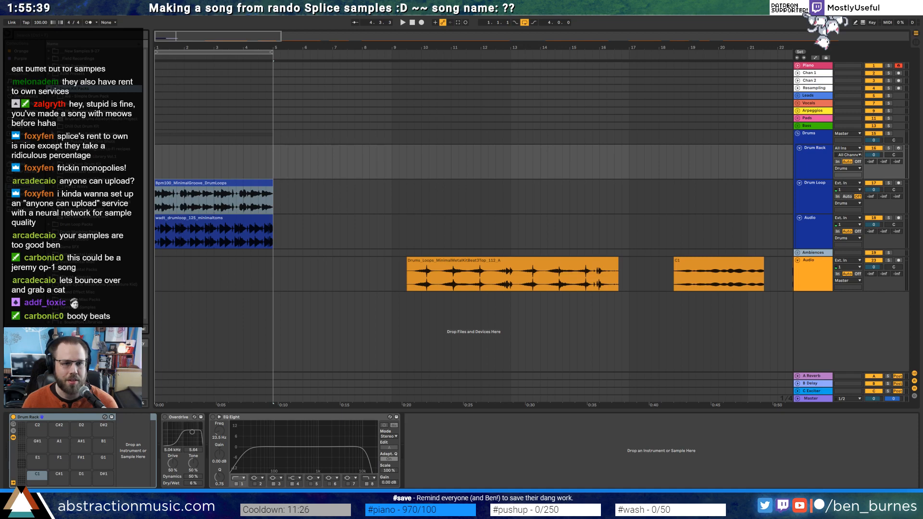
click(52, 128)
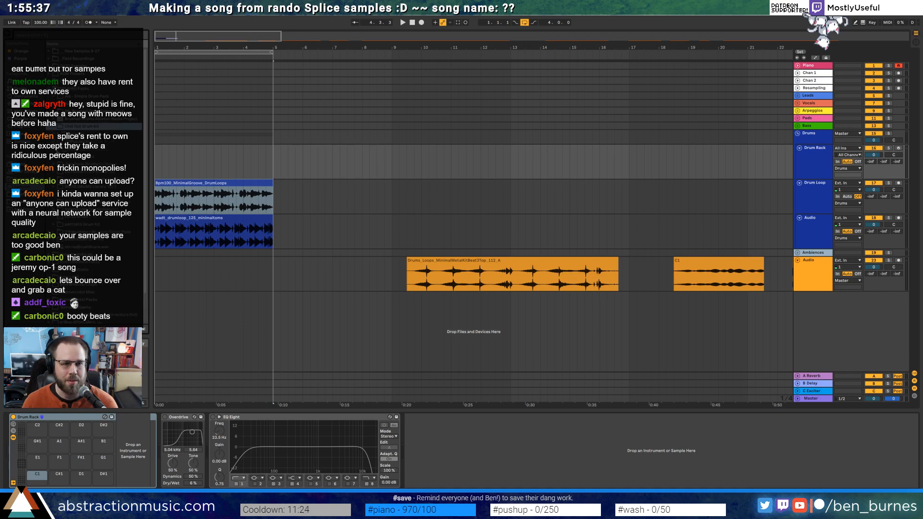
click(58, 157)
scroll(63, 161, down, 2)
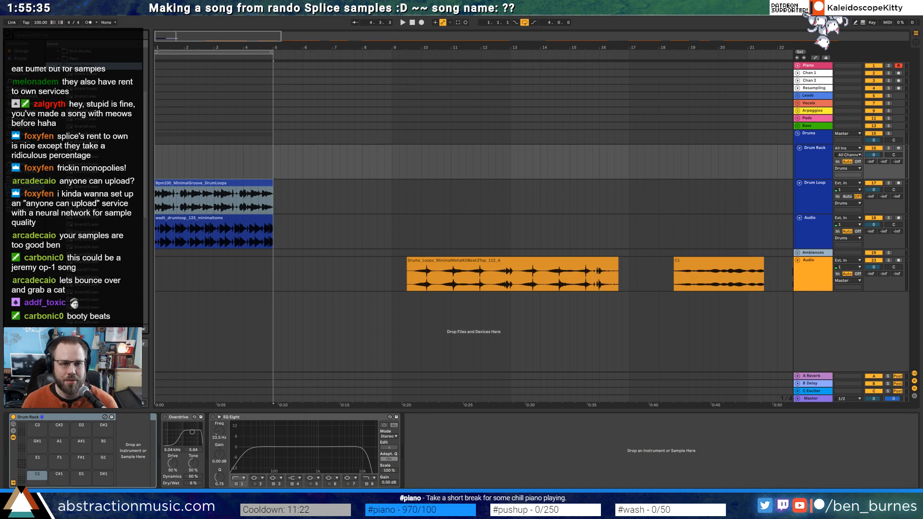
click(94, 188)
key(Down)
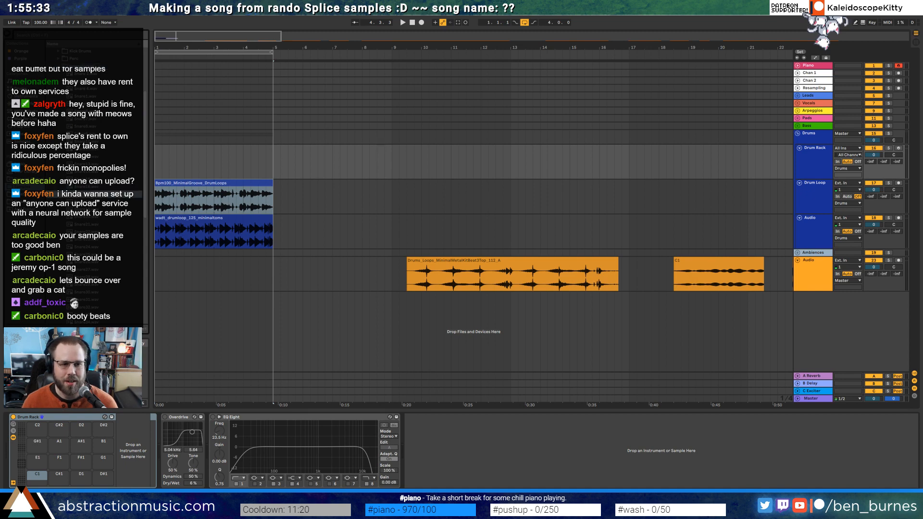
key(Up)
key(Up)
key(Up)
key(Down)
key(Down)
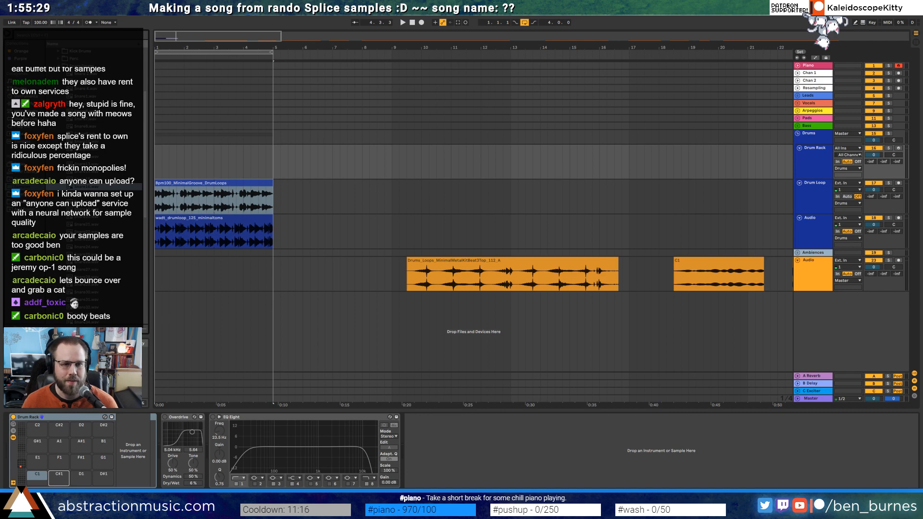
drag(91, 187, 59, 477)
Find the kick samples in the same sample pack and load Kick9 onto the Drum Rack's C1 pad
click(92, 202)
key(Left)
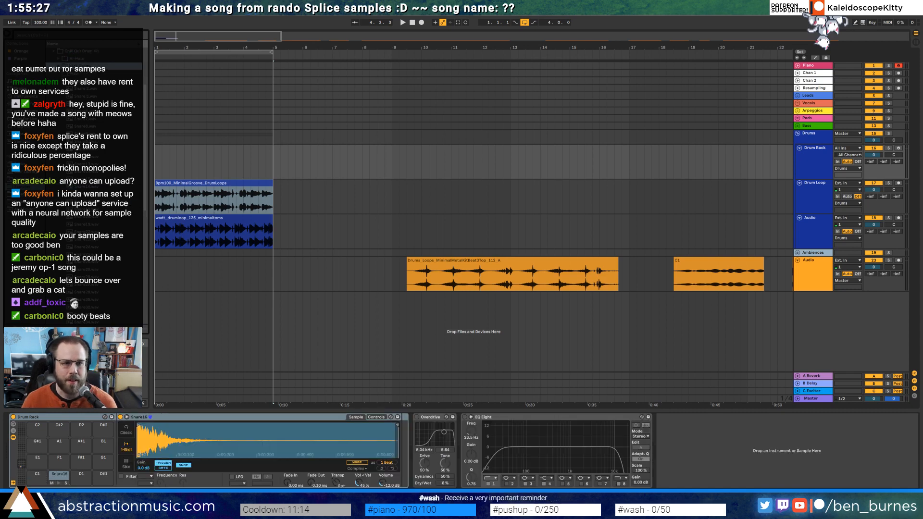
key(Left)
key(Up)
key(Up)
key(Right)
scroll(87, 163, down, 1)
click(84, 171)
key(Up)
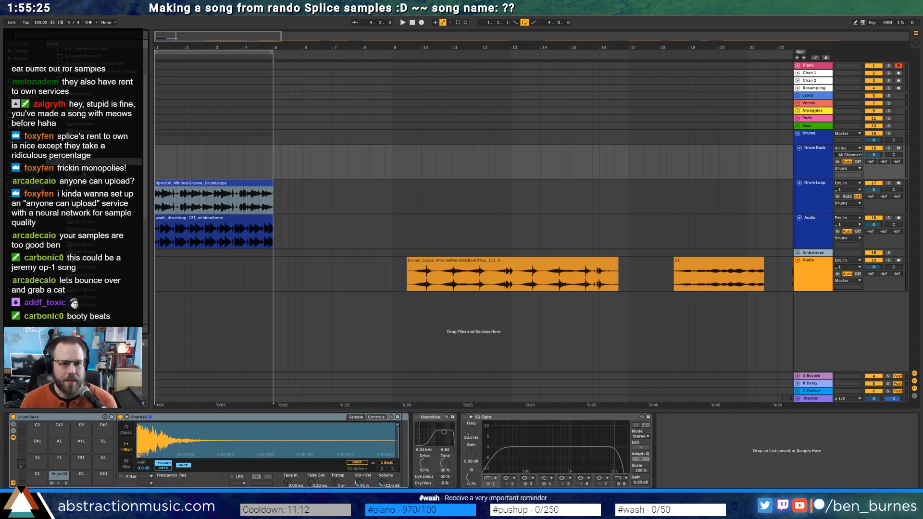
drag(38, 481, 38, 478)
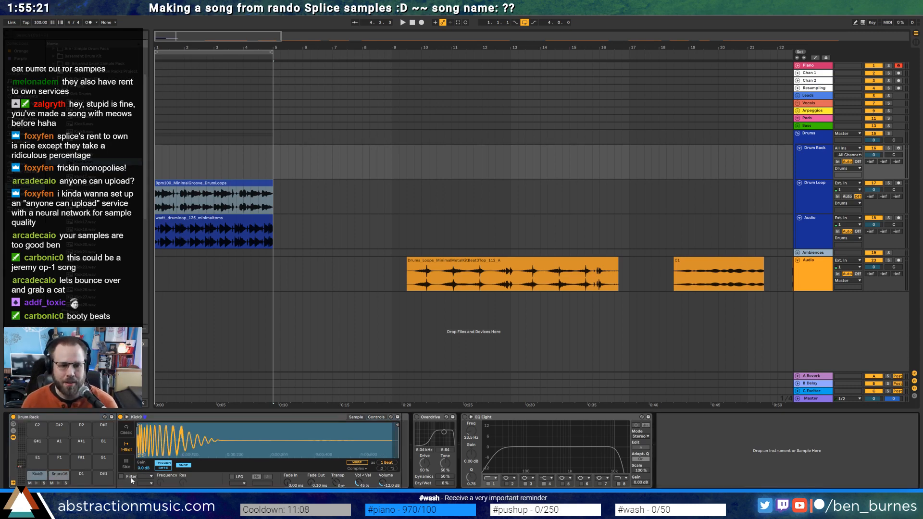
Enable the Kick9 sample's filter at 77 Hz and transpose the Snare16 sample to +7 semitones
click(146, 451)
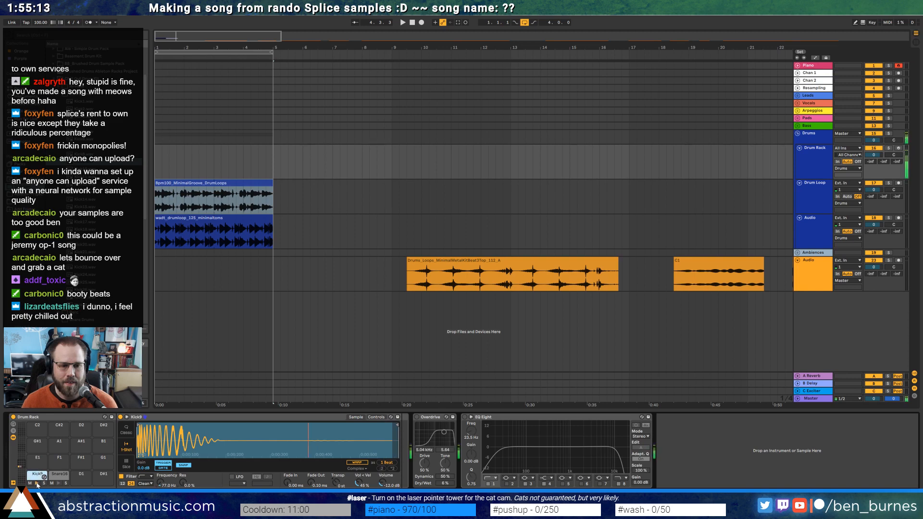
click(59, 475)
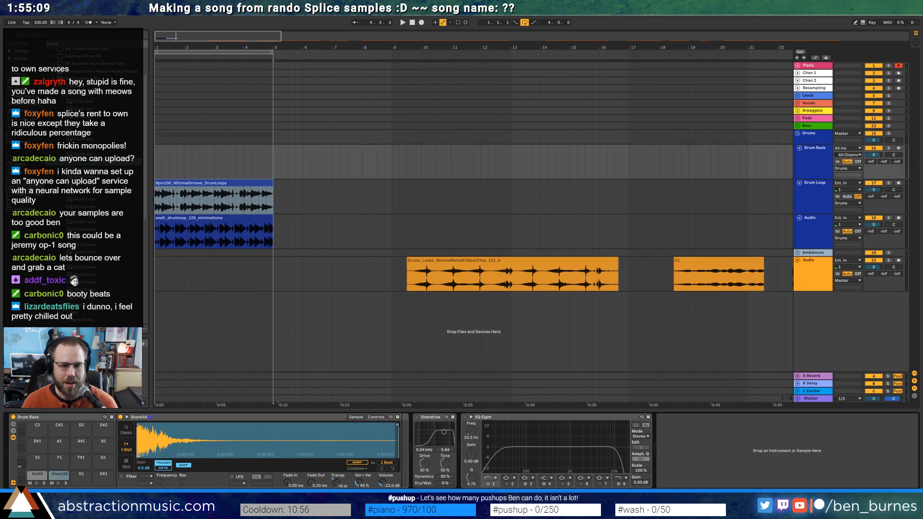
click(58, 484)
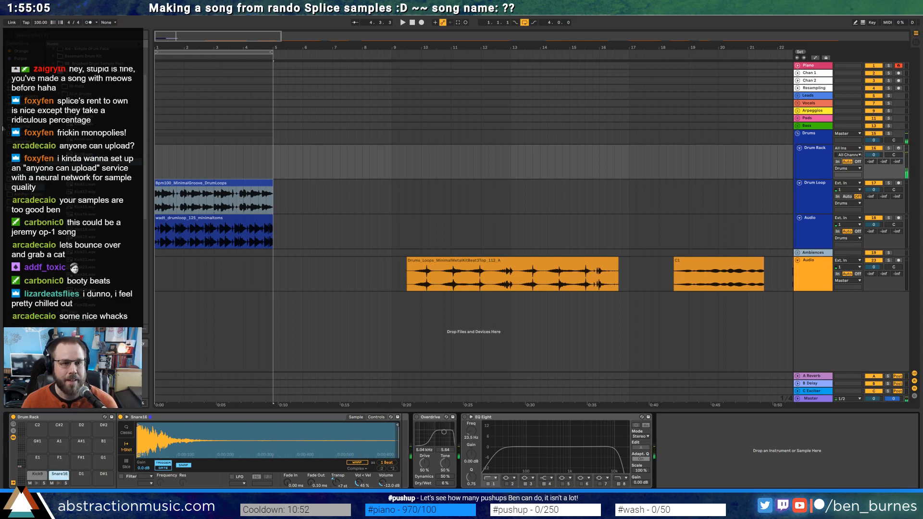
Add a Reverb after the Snare16 sample in its pad chain and set its predelay to 250 ms
click(23, 104)
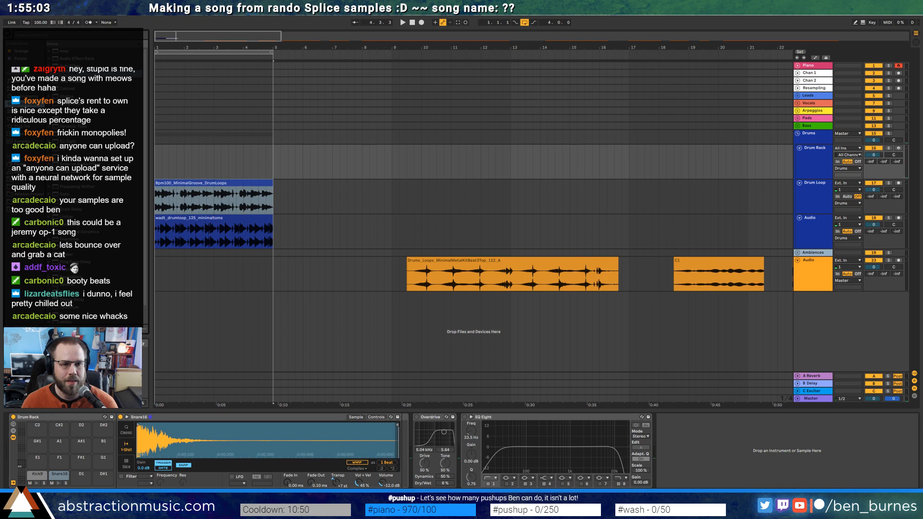
drag(62, 288, 404, 445)
drag(414, 478, 415, 437)
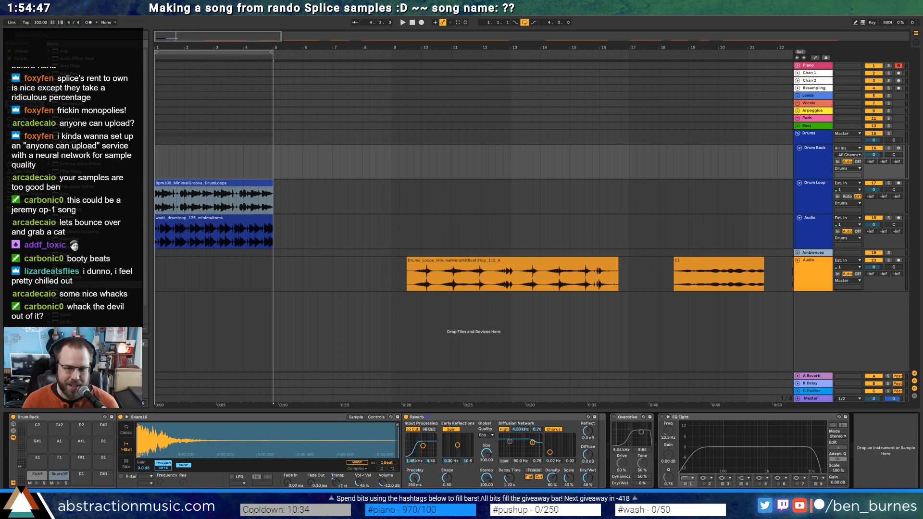
Create an empty one-bar MIDI clip in bar 1 of the Drum Rack track
click(157, 162)
drag(203, 165, 186, 164)
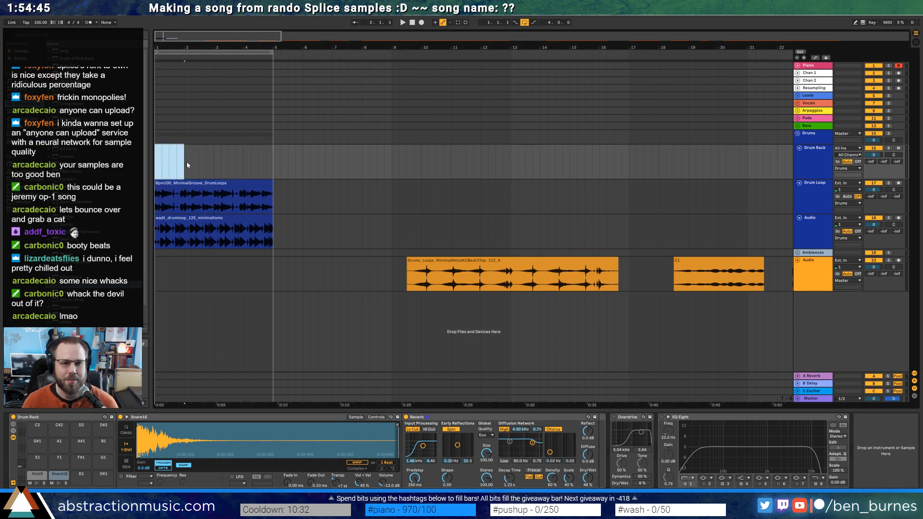
key(ctrl+shift+m)
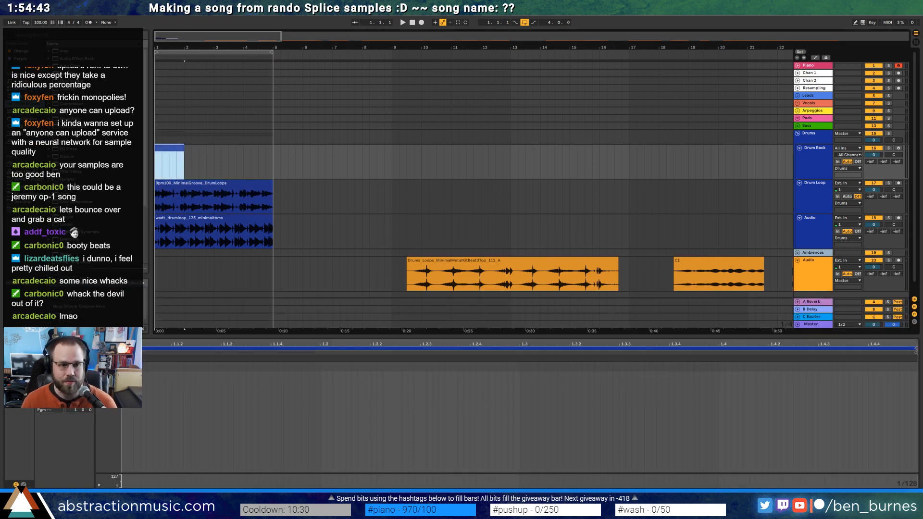
Program the one-bar clip with Kick9 notes at 1.1, 1.2.3 and 1.4 and a Snare16 note at 1.3
double_click(166, 376)
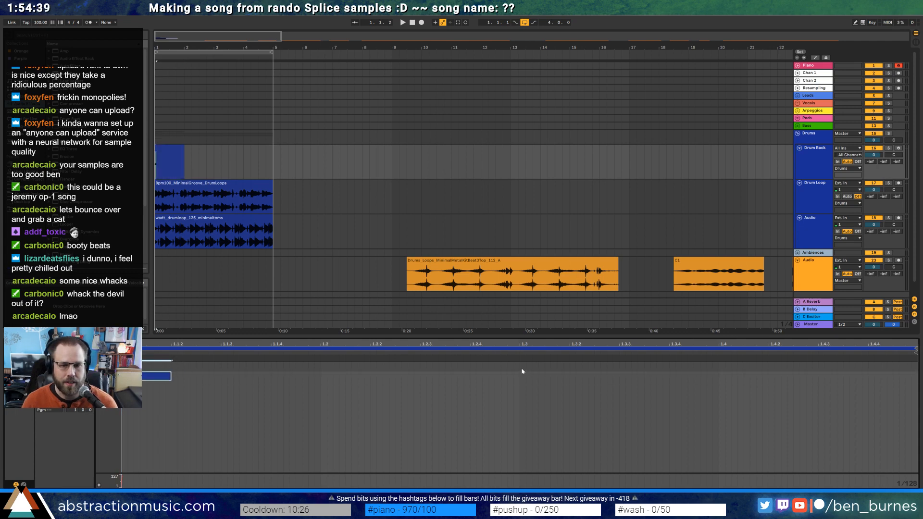
drag(567, 366, 572, 369)
drag(149, 367, 420, 411)
key(ctrl+d)
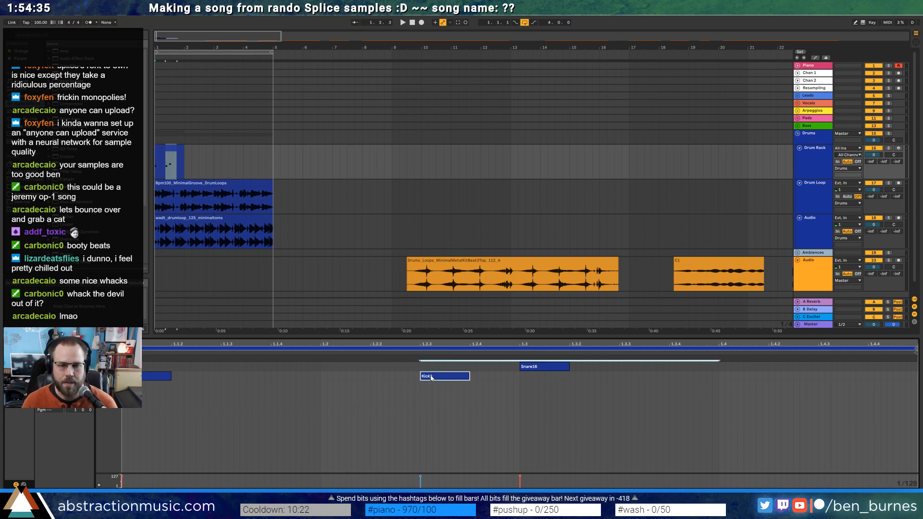
key(ctrl+d)
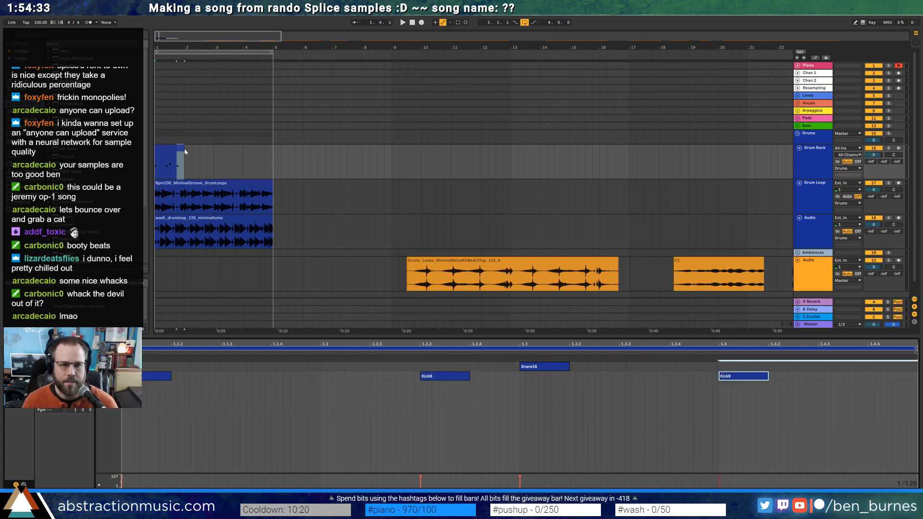
Extend the one-bar drum clip to repeat through the end of bar 4 and play it with the loops
drag(183, 148, 270, 156)
key(space)
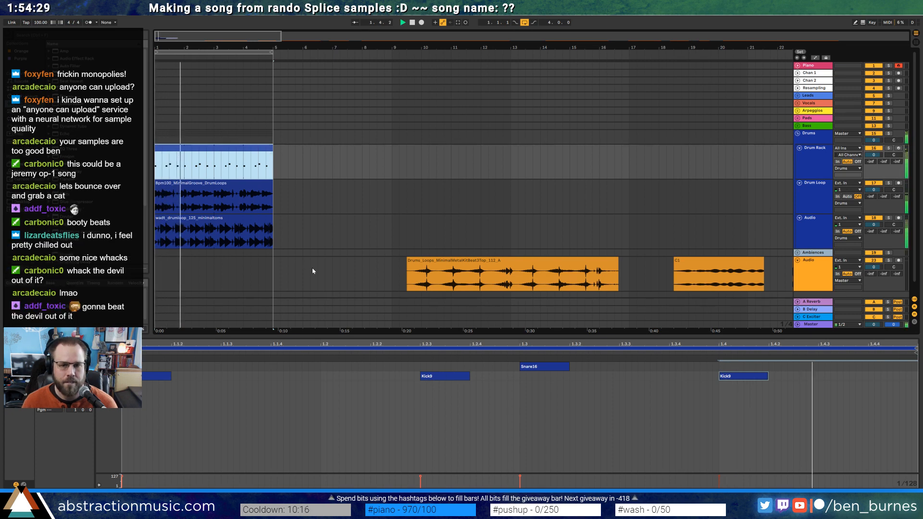
key(shift+Tab)
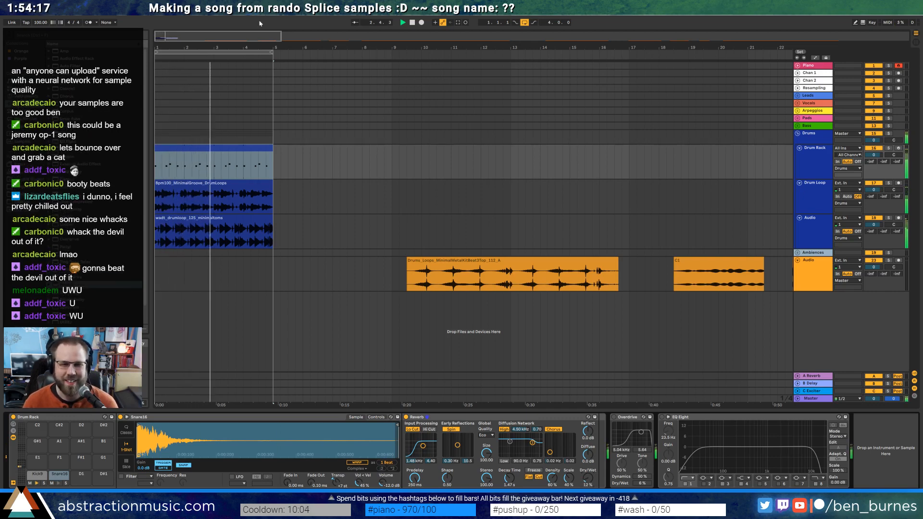
double_click(213, 149)
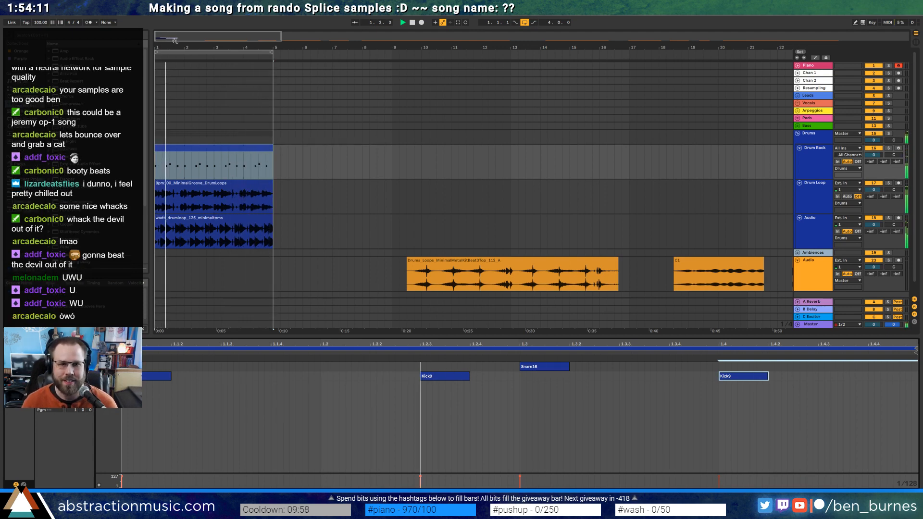
Consolidate the first two bars of the drum clip and add two short Snare16 notes just before the 2.3 snare
drag(172, 48, 312, 193)
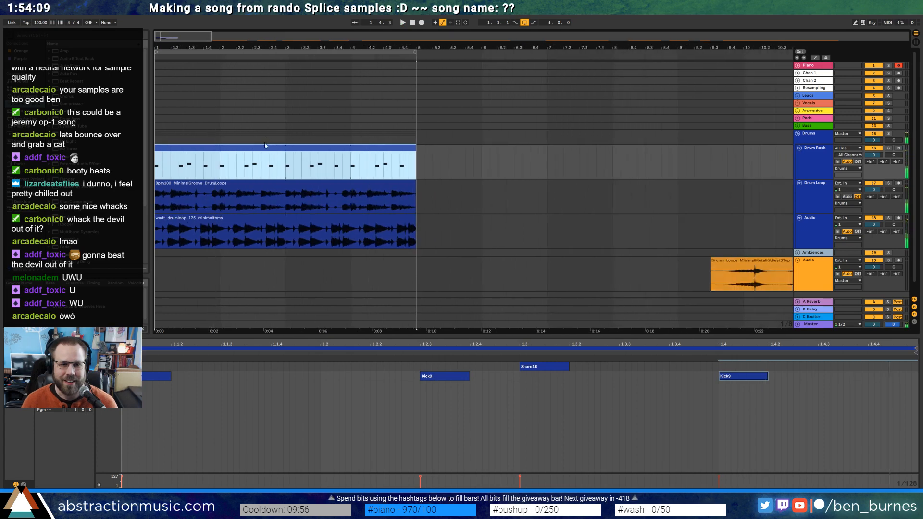
drag(285, 165, 120, 151)
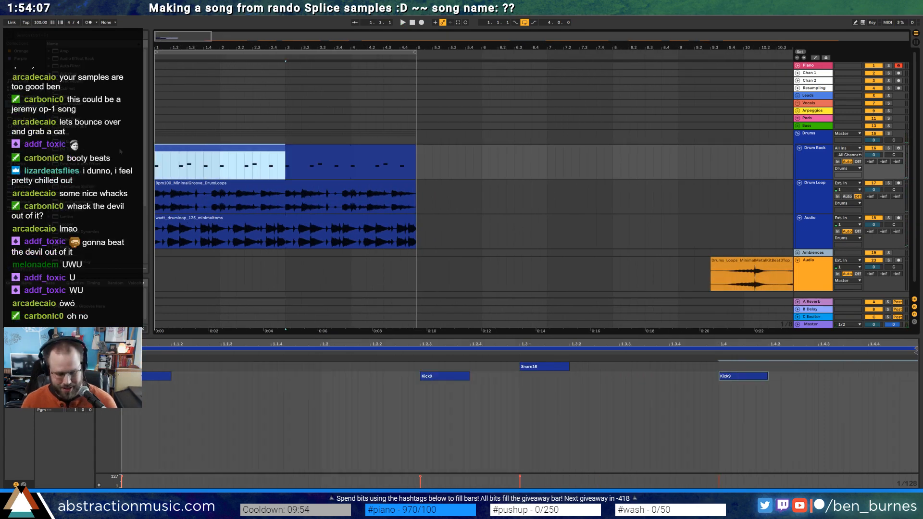
key(ctrl+j)
click(662, 428)
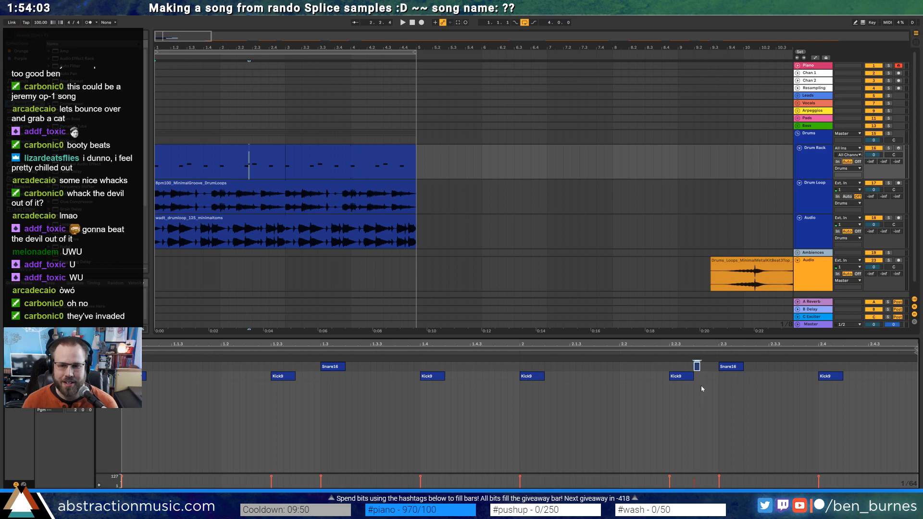
double_click(703, 367)
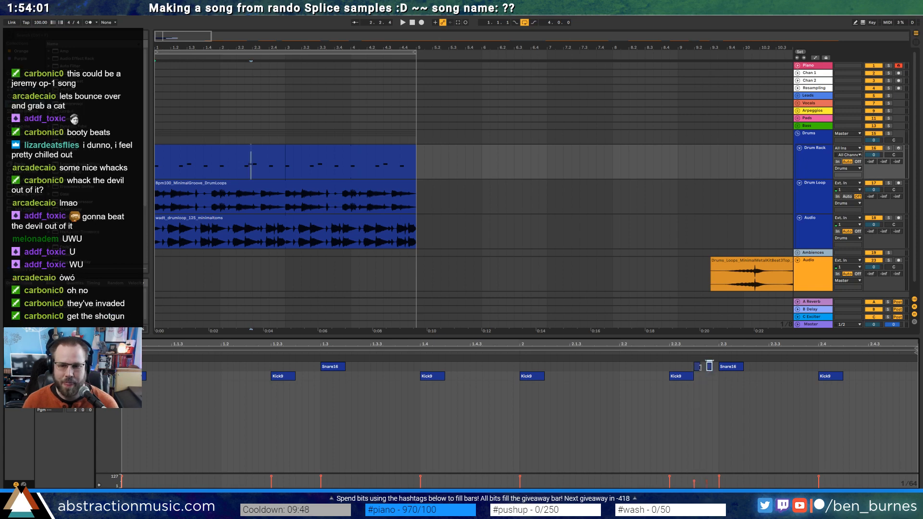
Switch the Snare16 sample to Classic playback mode and play the drum pattern
key(shift+Tab)
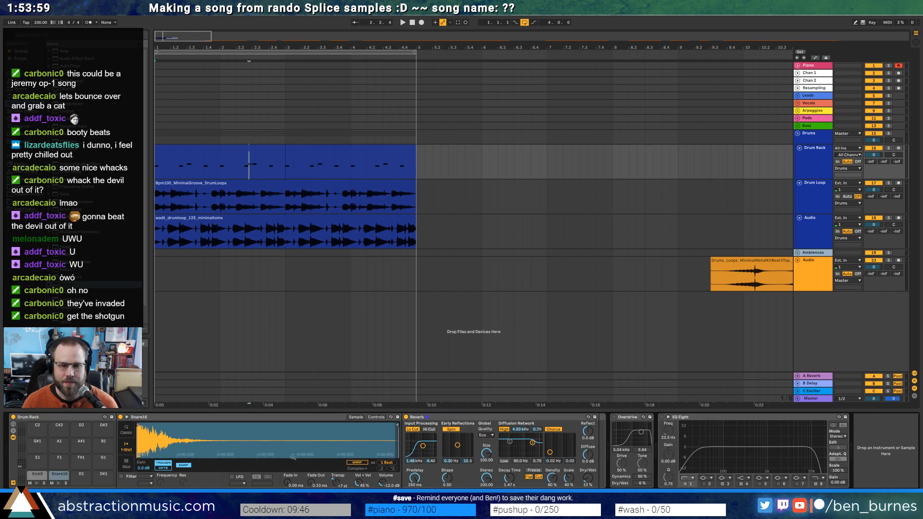
click(126, 430)
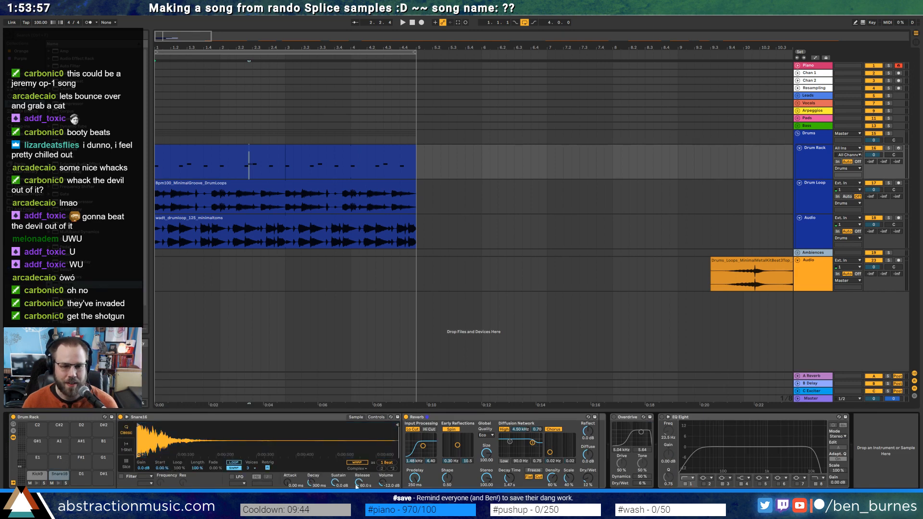
key(space)
click(244, 151)
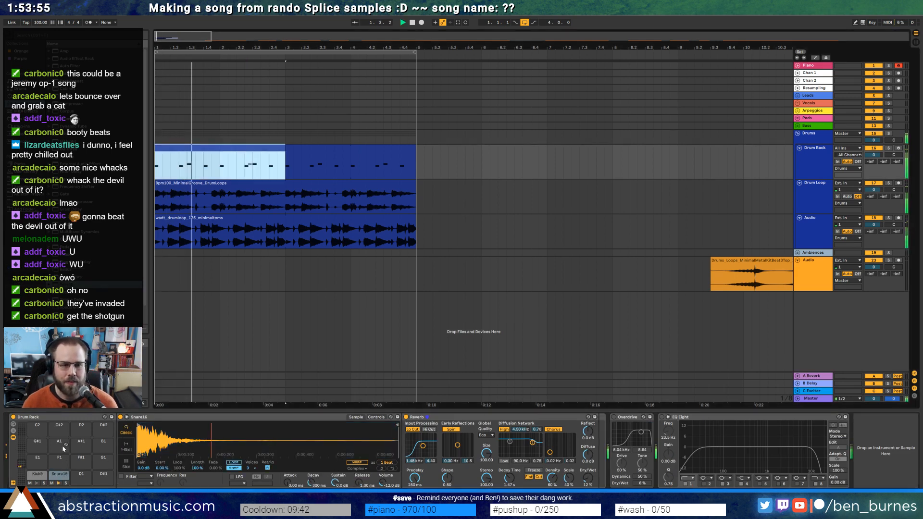
Repeat the two-bar drum pattern over bars 3 and 4 and consolidate all four bars into one clip
key(shift+Tab)
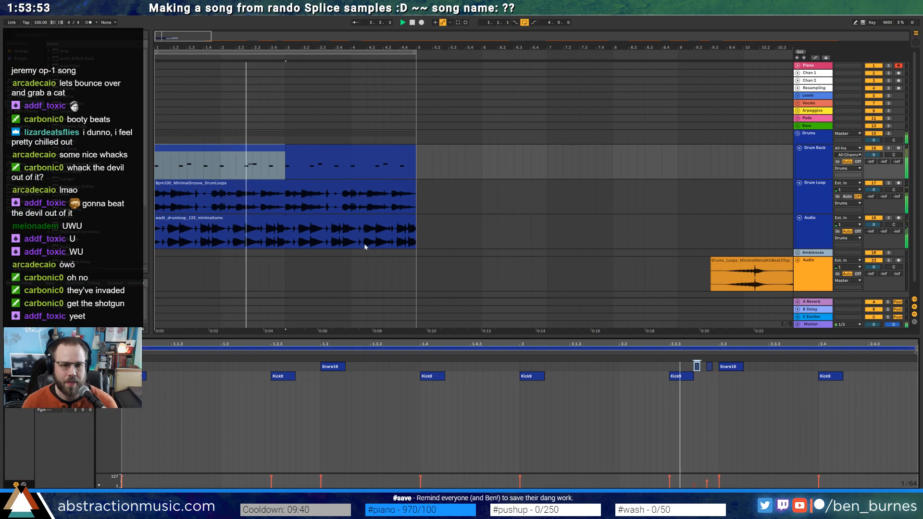
shift+click(399, 169)
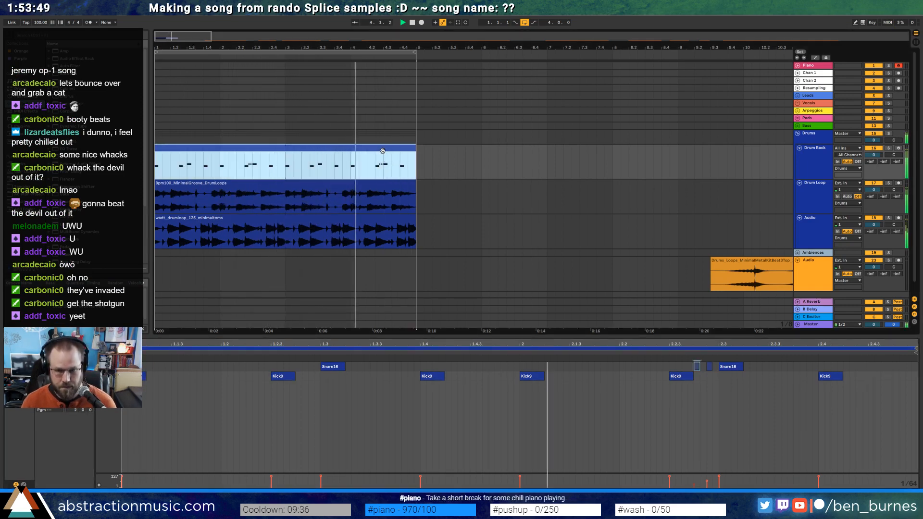
key(ctrl+j)
key(space)
Add a short Snare16 note at 4.2.2 in the four-bar drum clip and play the loop back
scroll(834, 409, up, 5)
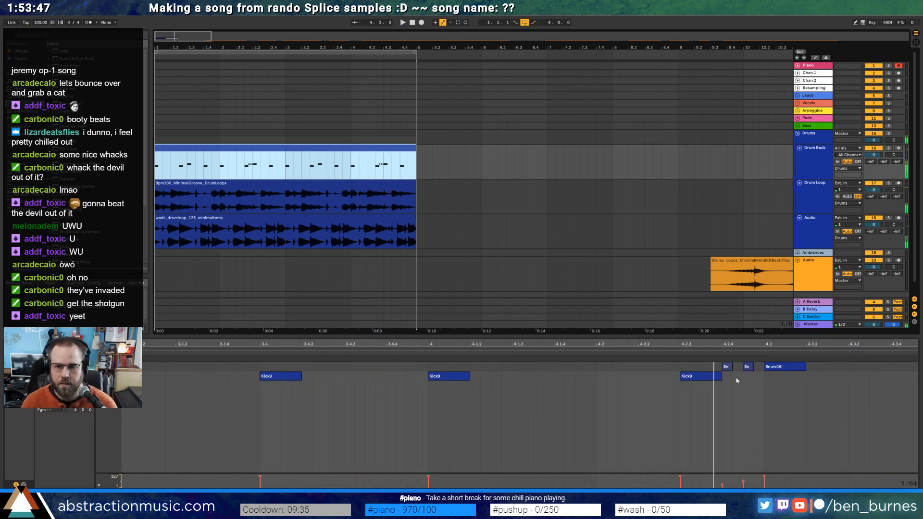
click(640, 369)
drag(640, 369, 657, 375)
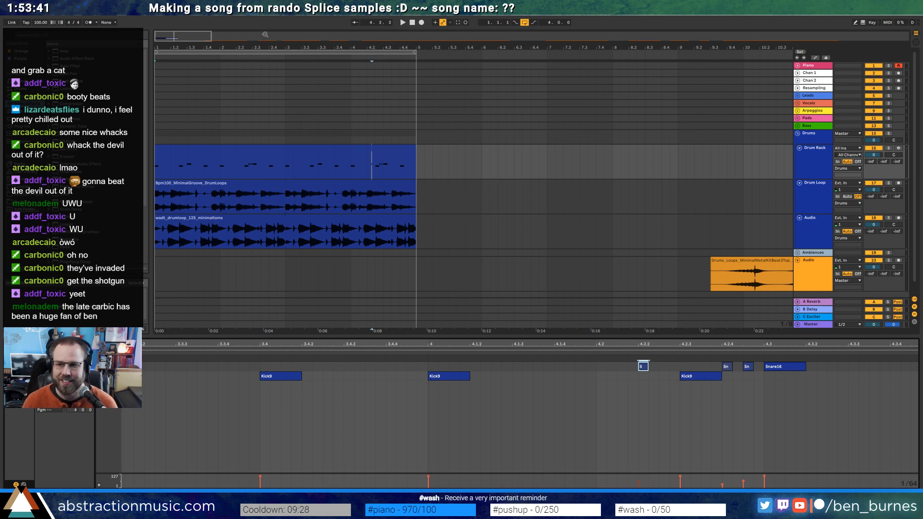
drag(175, 40, 213, 39)
key(space)
Lower the Kick9 sample's filter frequency to 65.8 Hz
key(shift+Tab)
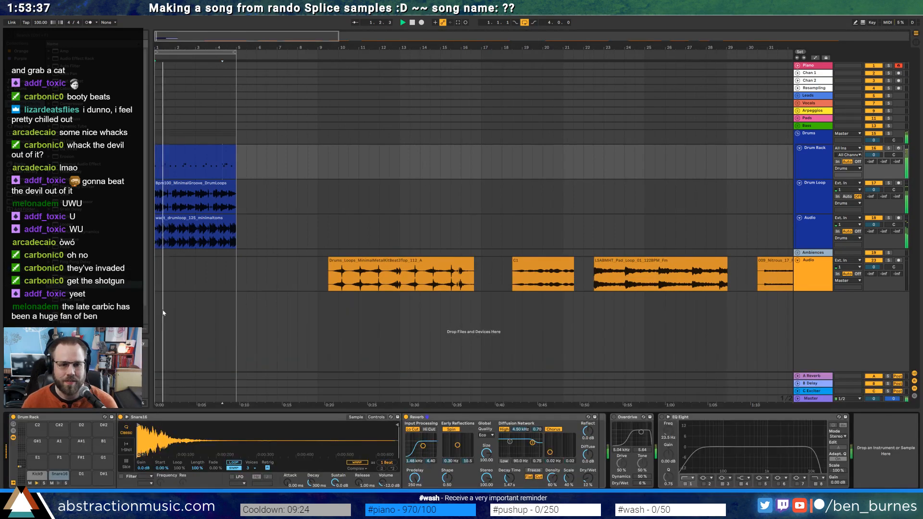
double_click(185, 150)
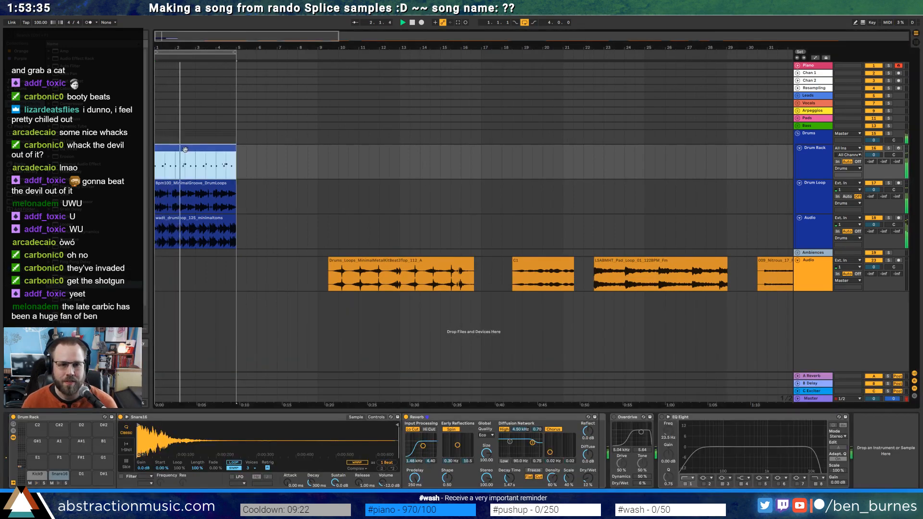
key(shift+Tab)
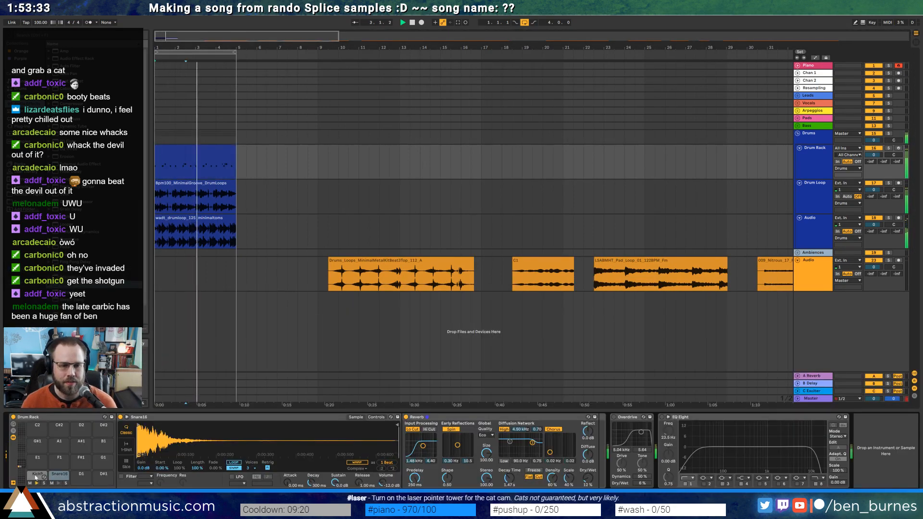
drag(160, 483, 160, 486)
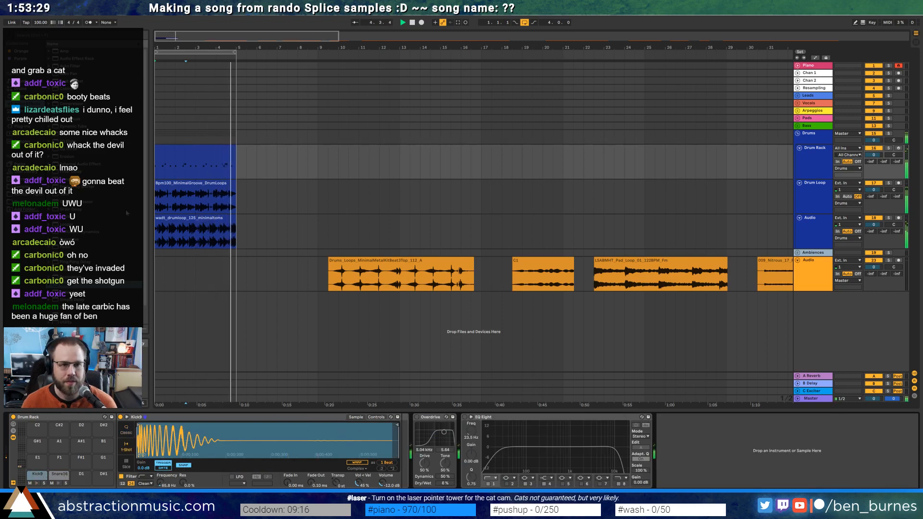
Add an EQ Eight after the Kick9 sample in its pad chain and pull down its high band
drag(69, 141, 406, 447)
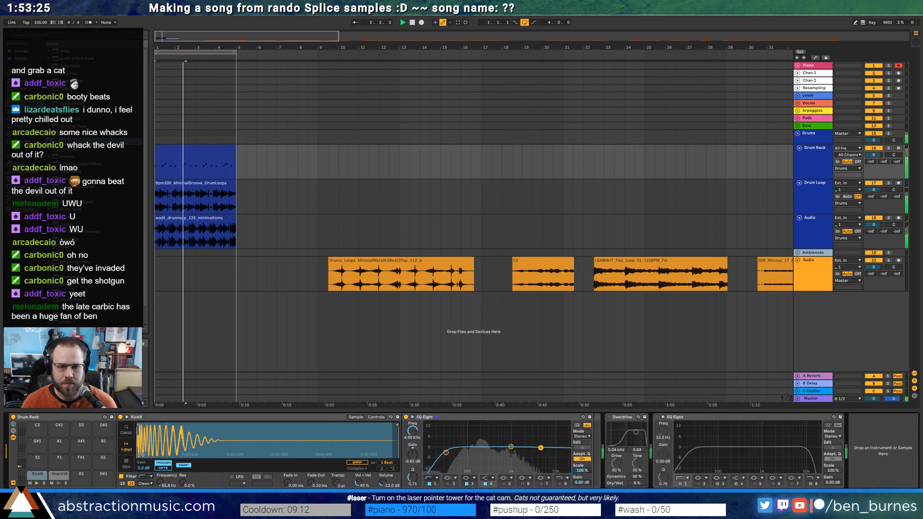
drag(541, 447, 493, 455)
click(561, 484)
key(space)
Open the drum clip, search the browser for "swing" and apply a swing groove to the clip
click(181, 143)
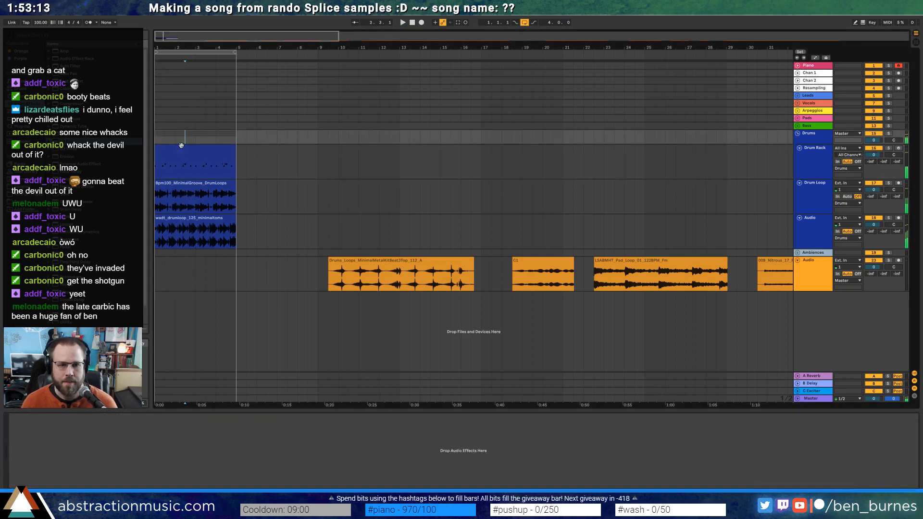
double_click(182, 147)
click(156, 166)
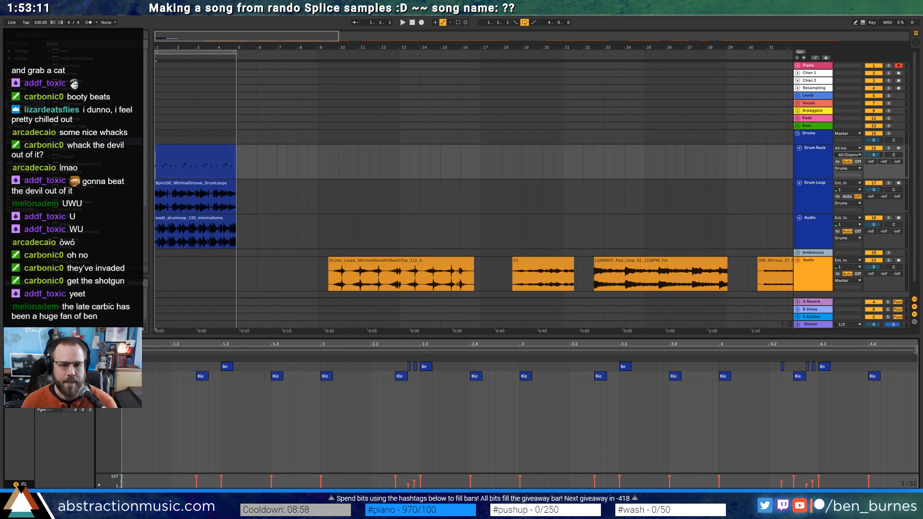
click(38, 36)
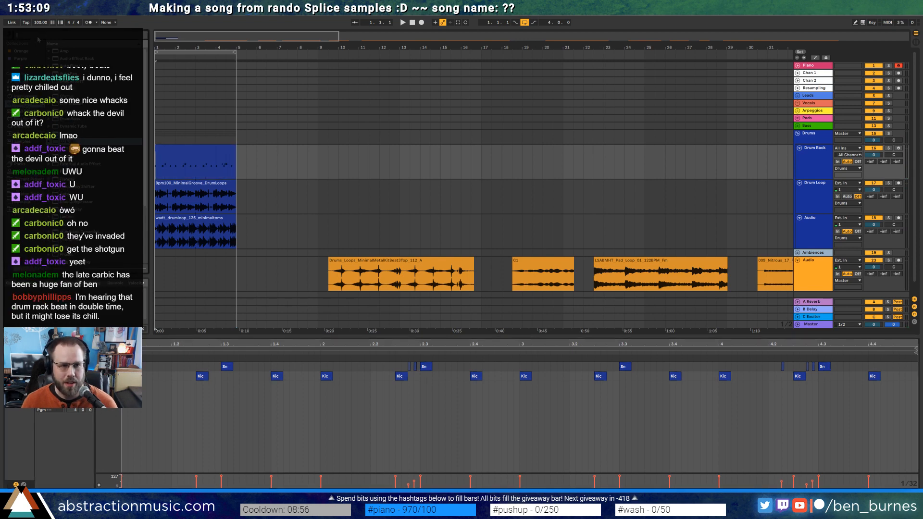
text(swing)
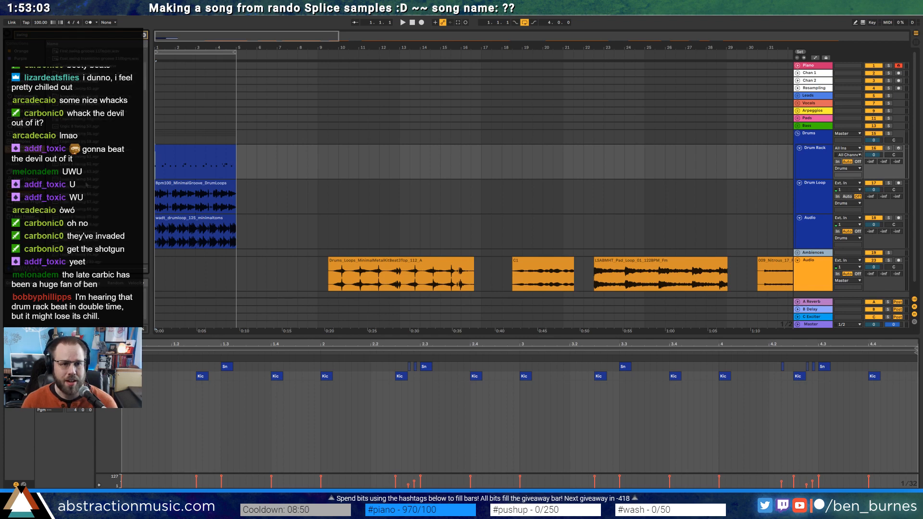
scroll(72, 229, down, 1)
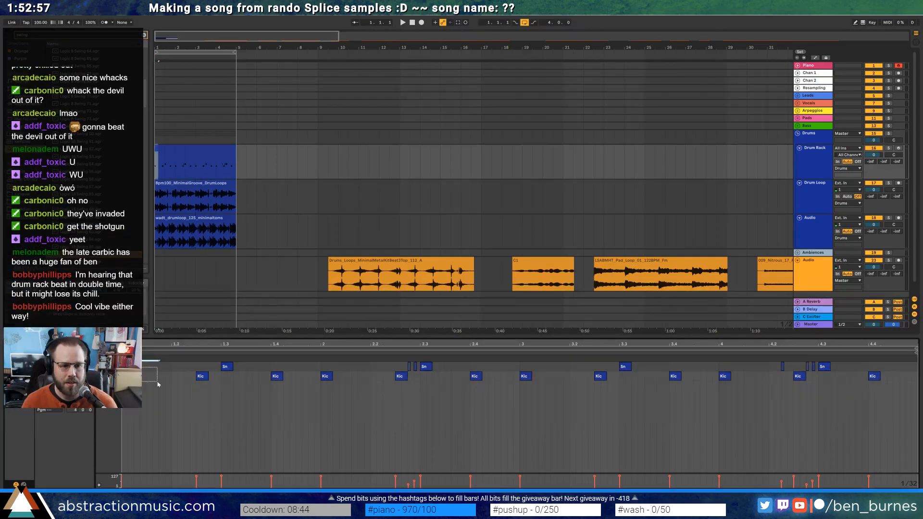
Add extra Kick9 notes at 1.1.4 and 1.4.4 in the drum clip, making the 1.4.4 note shorter
key(space)
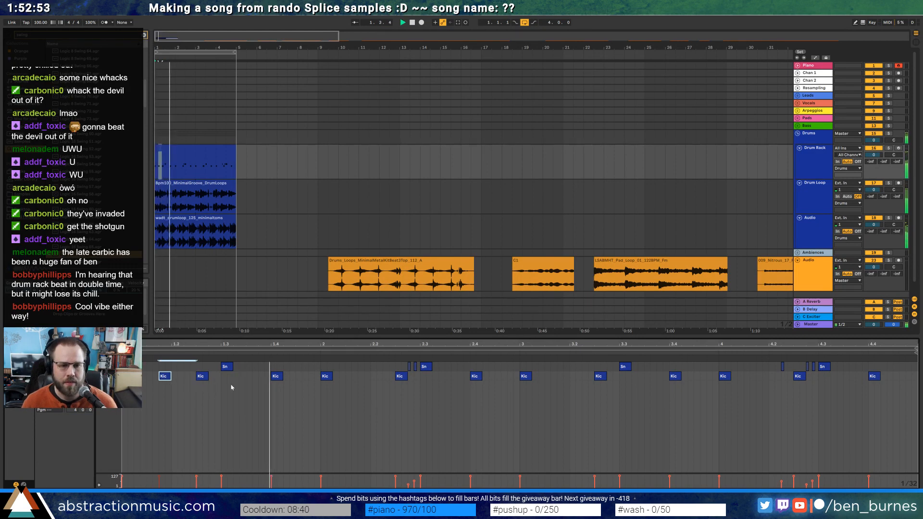
key(space)
click(276, 376)
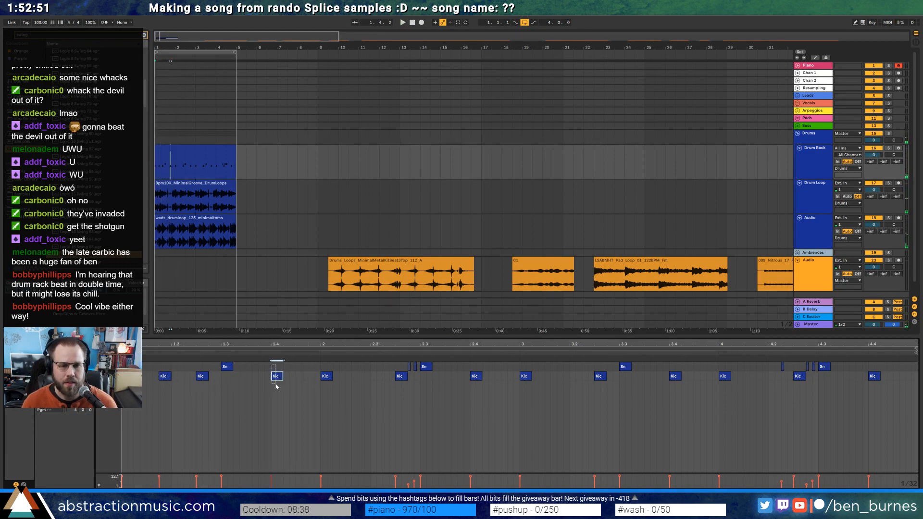
key(ctrl+d)
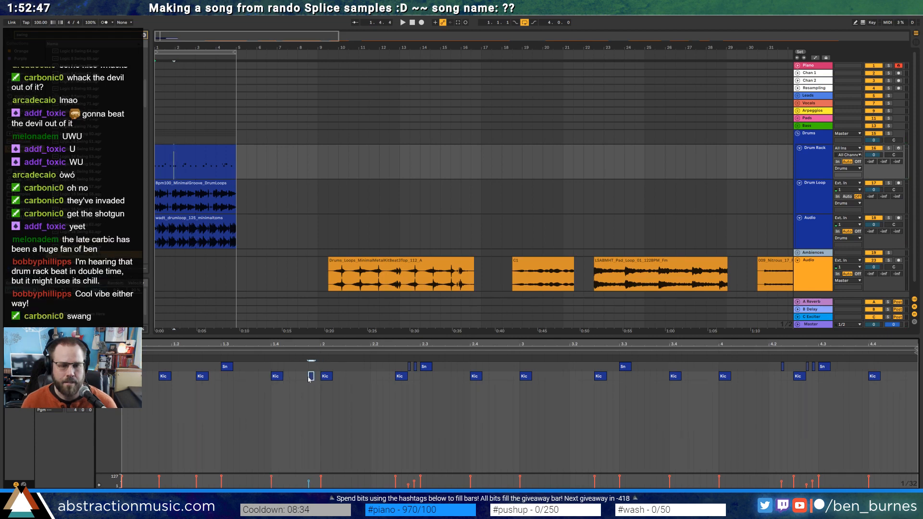
Solo the wadt_drumloop Audio track and the Drum Loop track in turn to audition each loop during playback
key(shift+Tab)
click(190, 218)
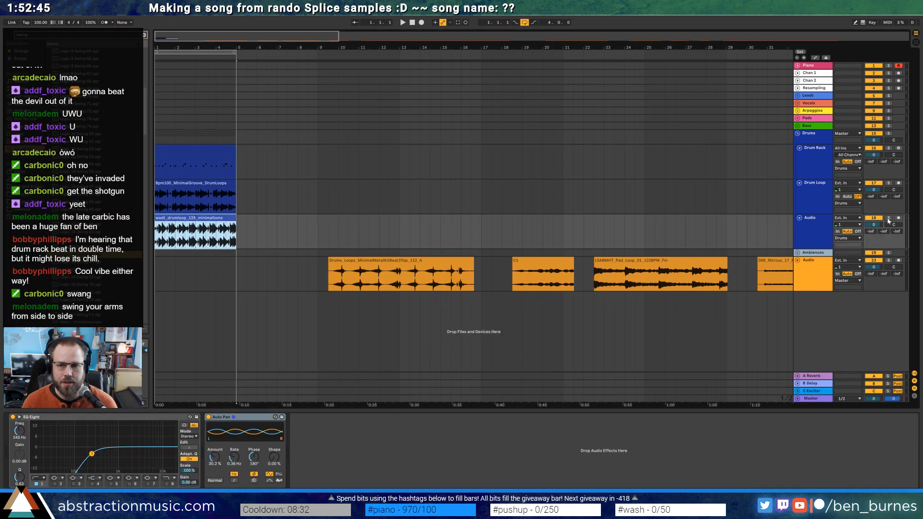
click(879, 218)
click(889, 219)
key(space)
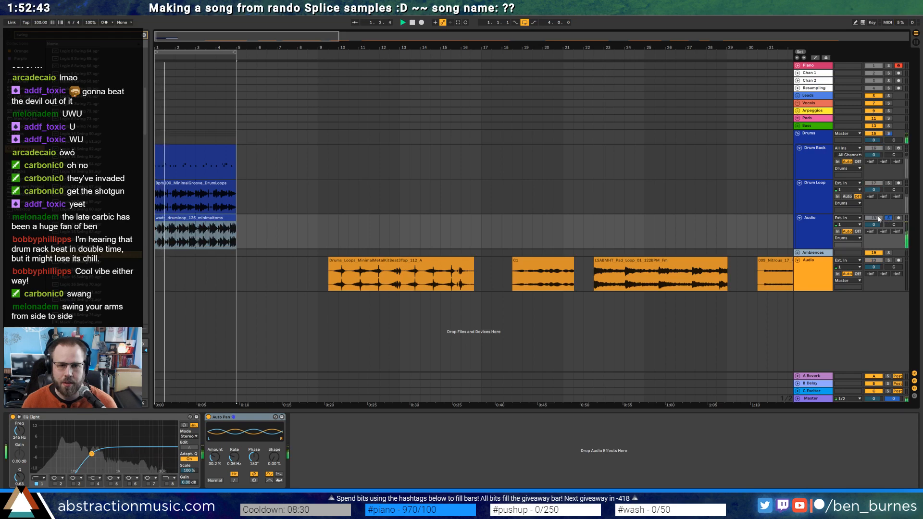
click(889, 183)
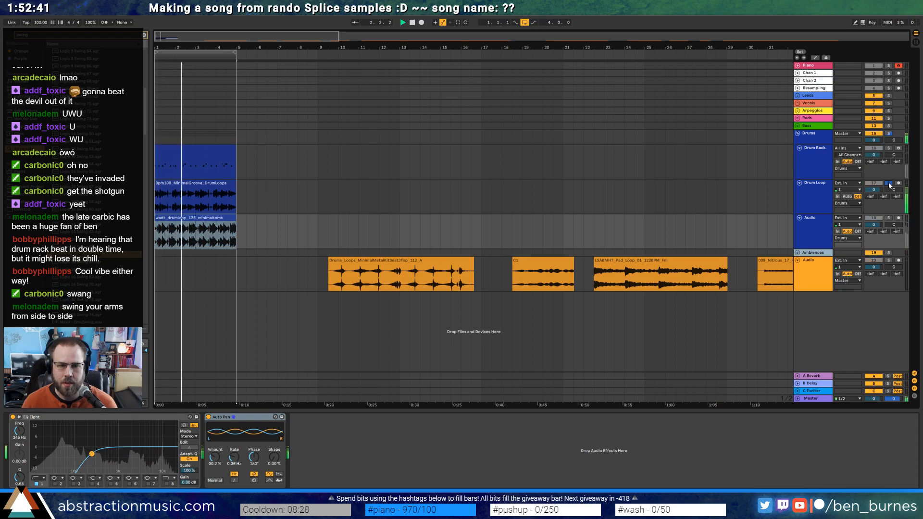
Open the Bpm100_MinimalGroove_DrumLoops clip, quantize its whole sample and play it back
click(200, 184)
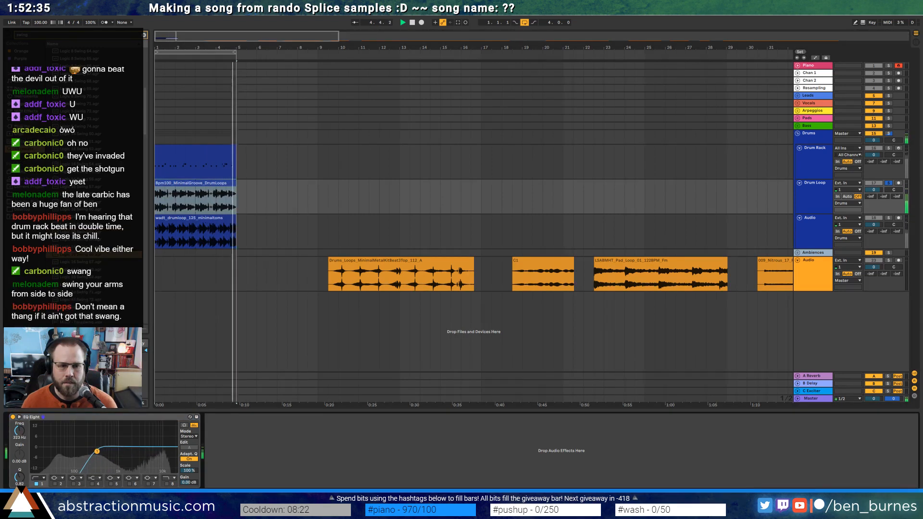
key(space)
double_click(179, 184)
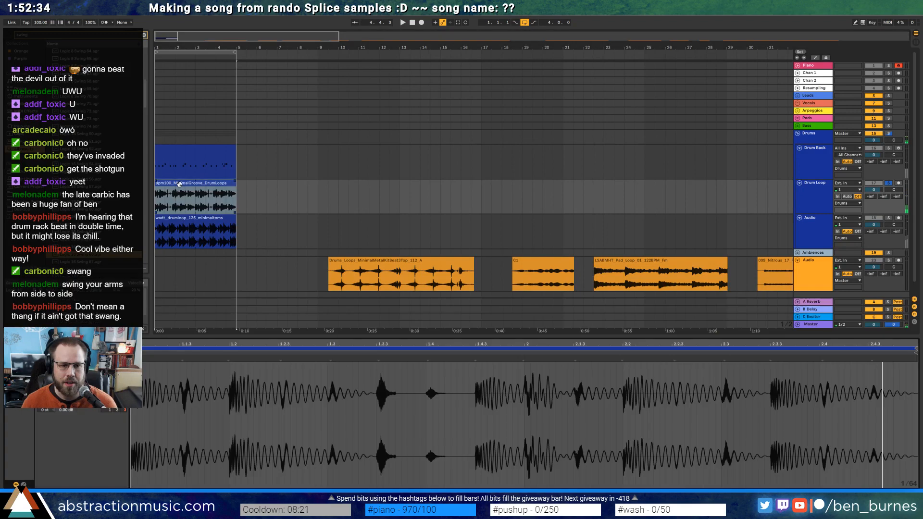
click(182, 383)
key(ctrl+a)
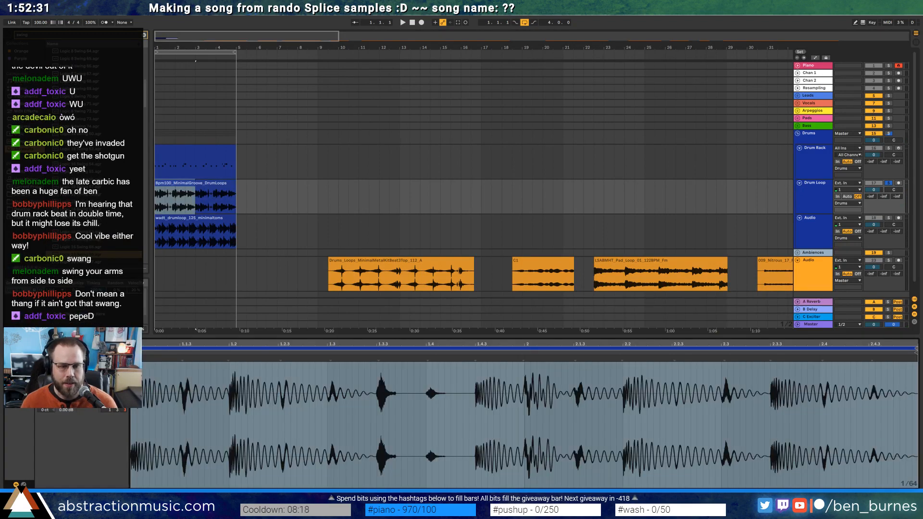
key(ctrl+u)
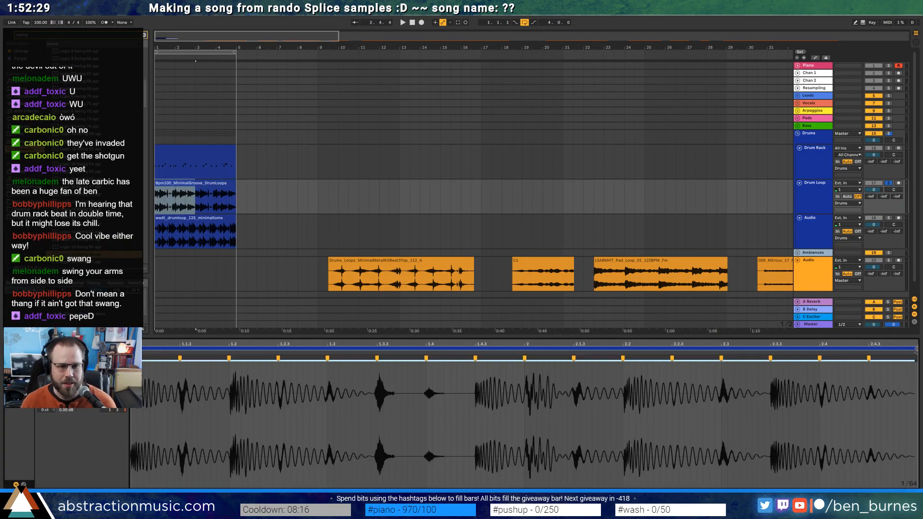
key(space)
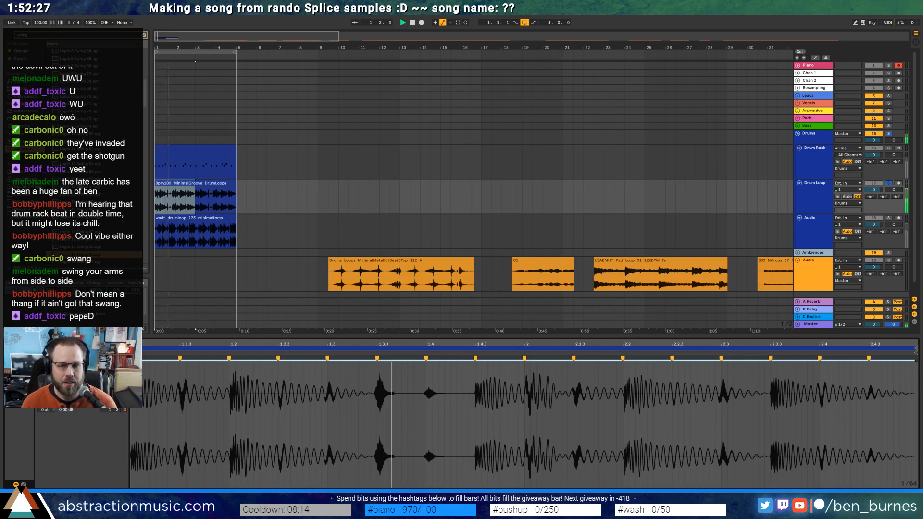
Unsolo the Drum Loop track and open the Drum Rack clip, playing it with the other loops
click(889, 189)
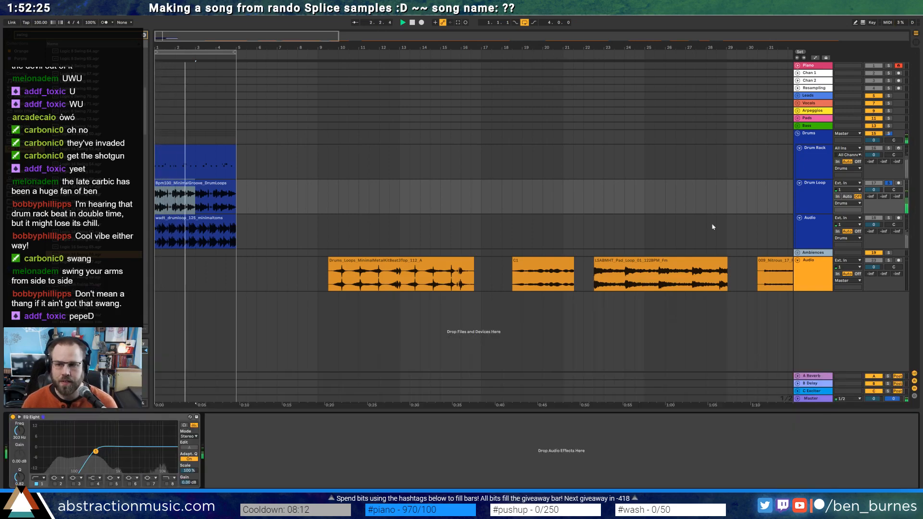
click(889, 184)
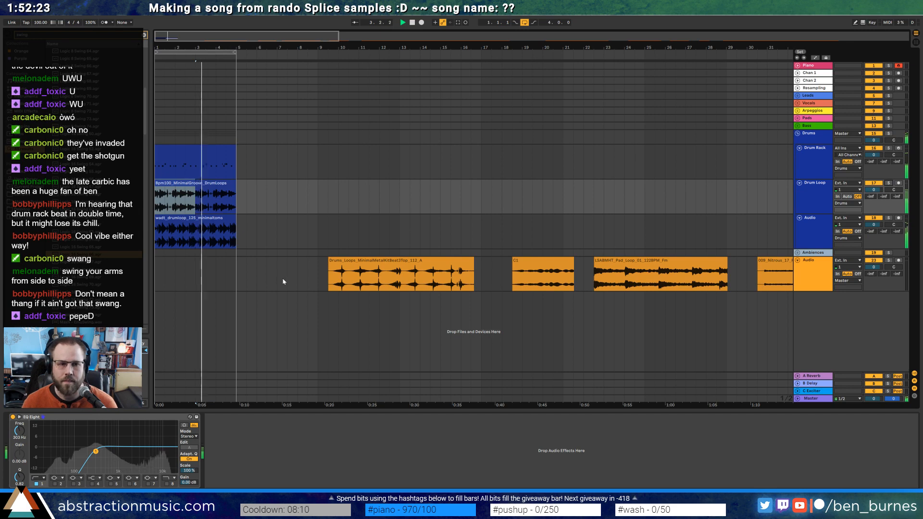
double_click(208, 149)
key(space)
key(space)
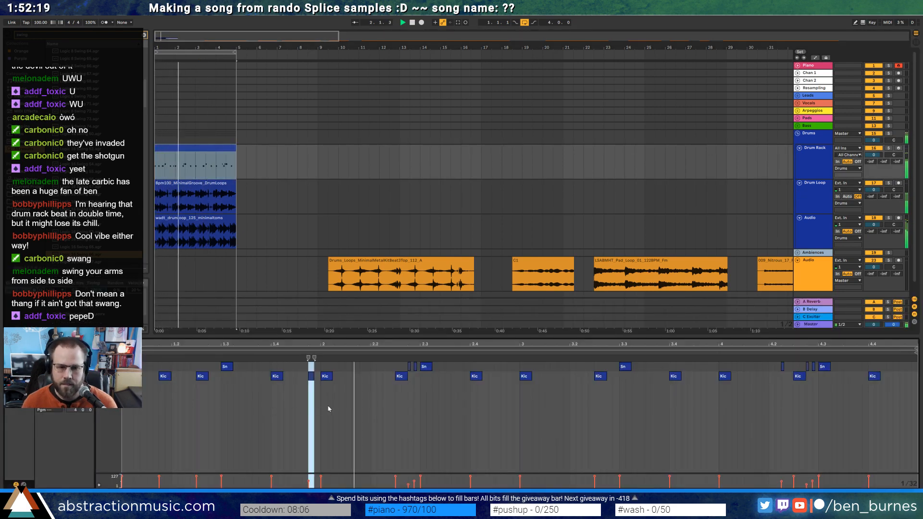
Add Kick9 notes at 2.1.4 and 2.2.1 in the drum clip
drag(325, 364, 348, 388)
key(space)
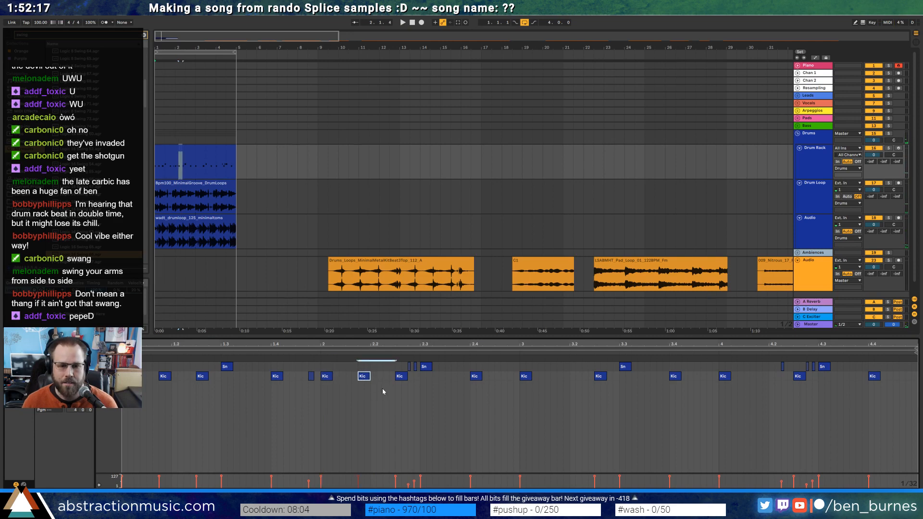
double_click(376, 376)
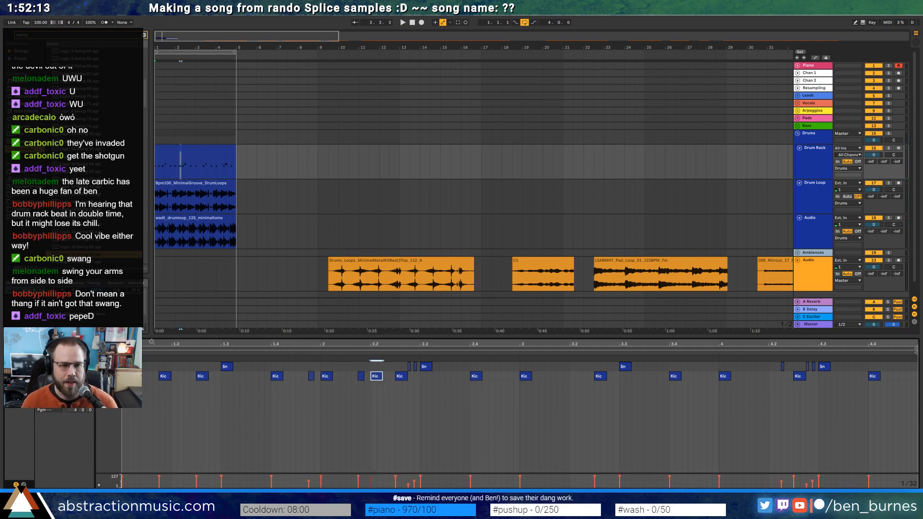
Inspect the Kick9 pad's device chain in the Drum Rack, then reopen the drum clip and play it
key(shift+Tab)
click(34, 473)
click(126, 431)
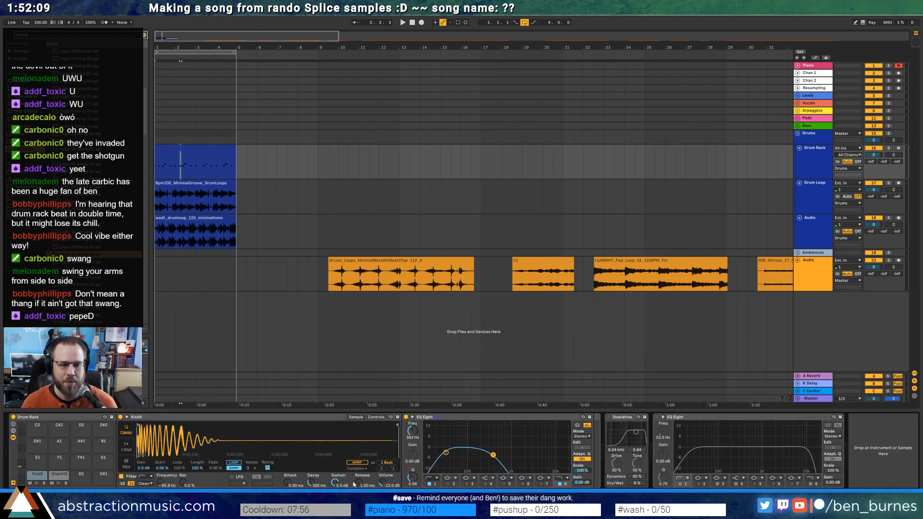
double_click(198, 161)
key(space)
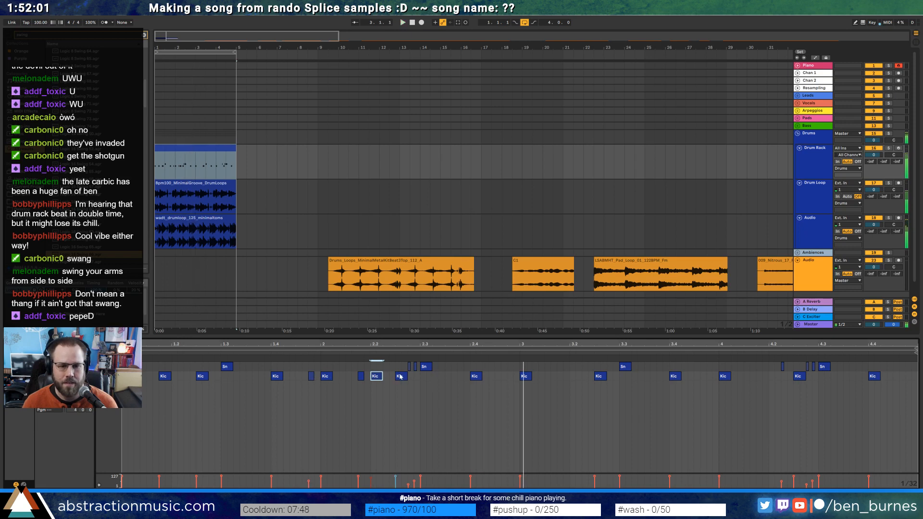
Shorten the Kick9 notes at 2.2.1 and 2.1.4, listening to the pattern after each change
click(379, 378)
key(space)
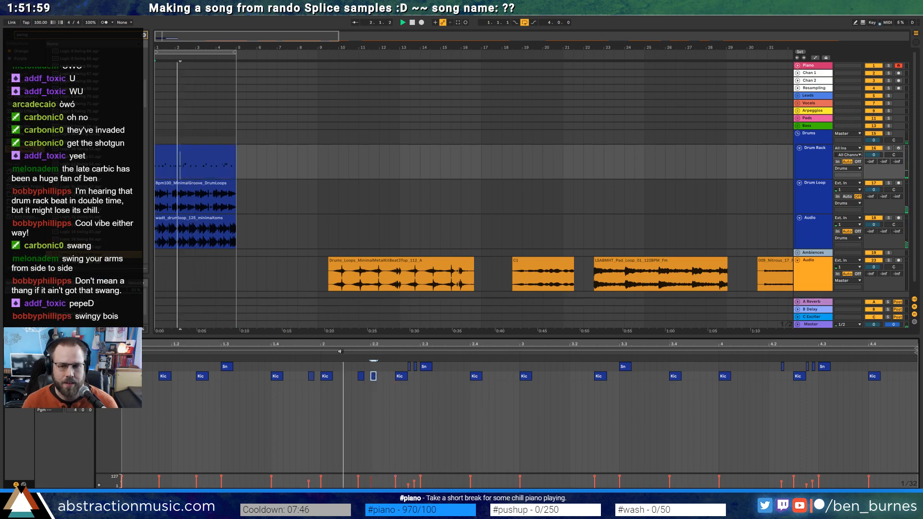
key(space)
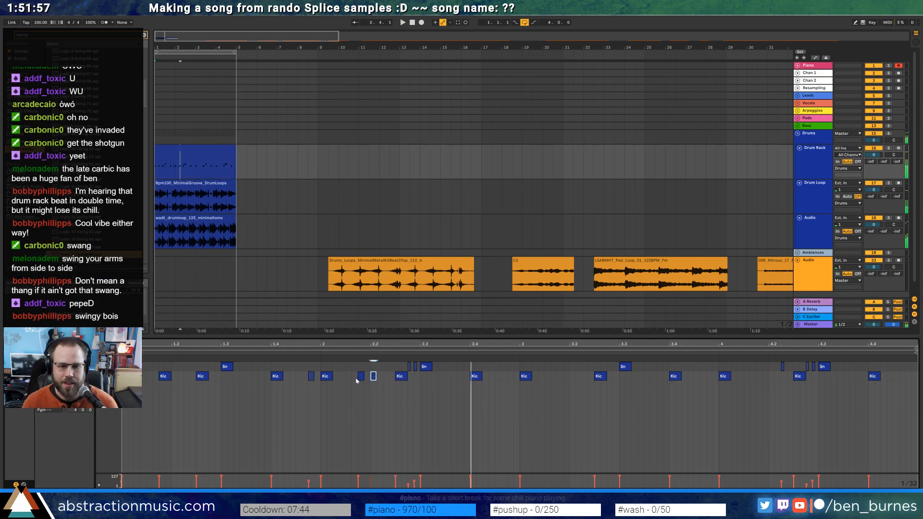
click(359, 376)
key(space)
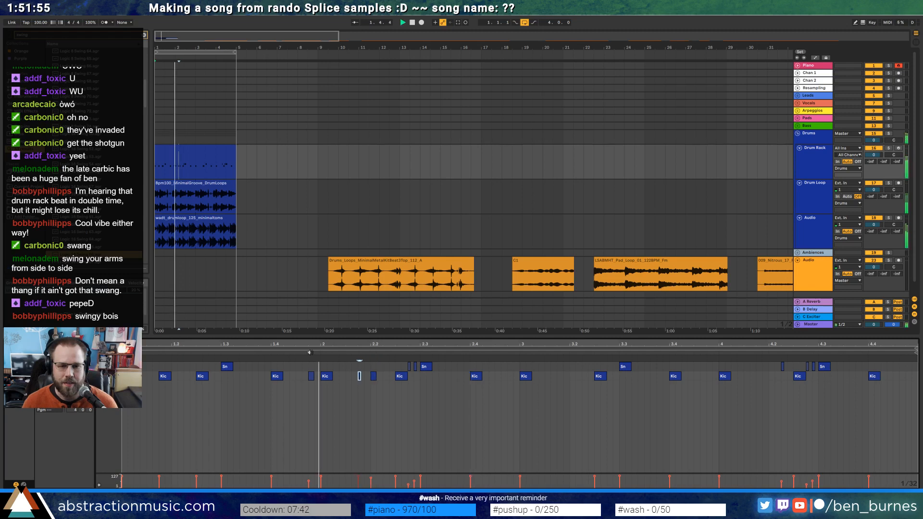
key(space)
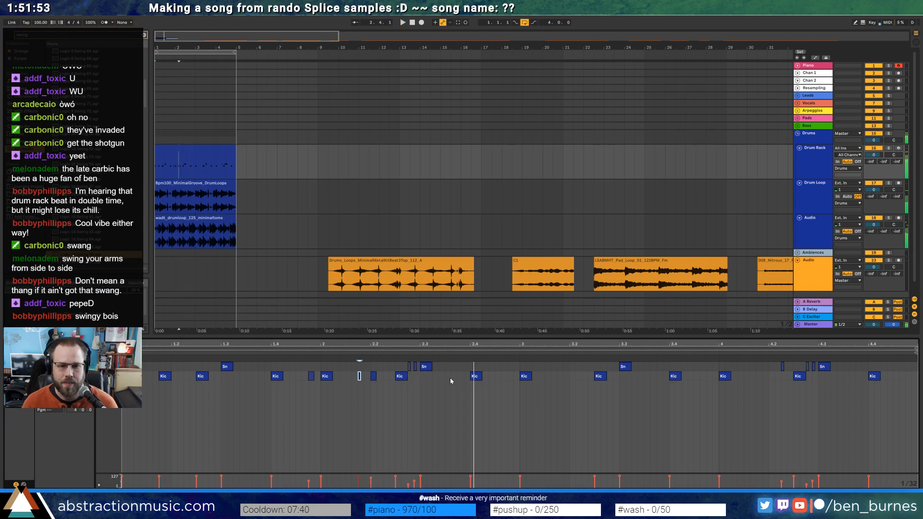
Place the two kicks around beat 2.4 at 2.3.4 and 2.4.3, shorten both slightly and play the pattern
click(448, 376)
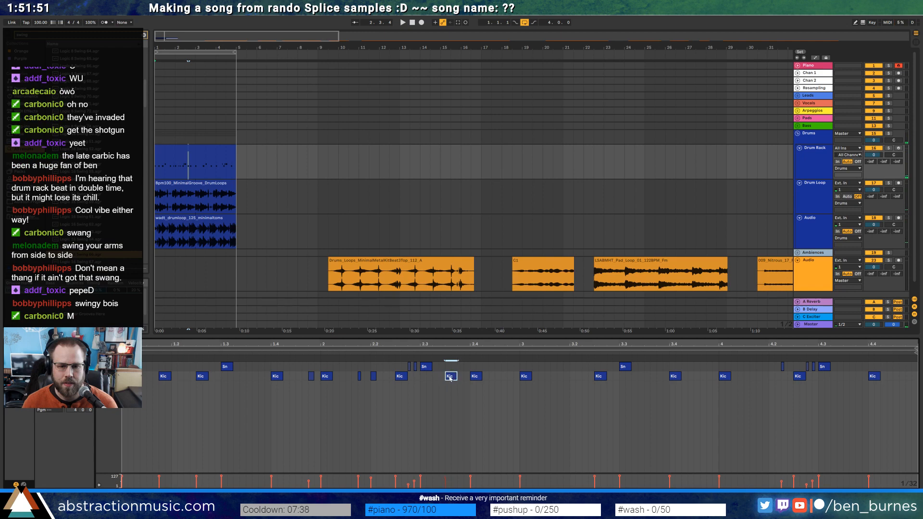
drag(450, 379, 501, 380)
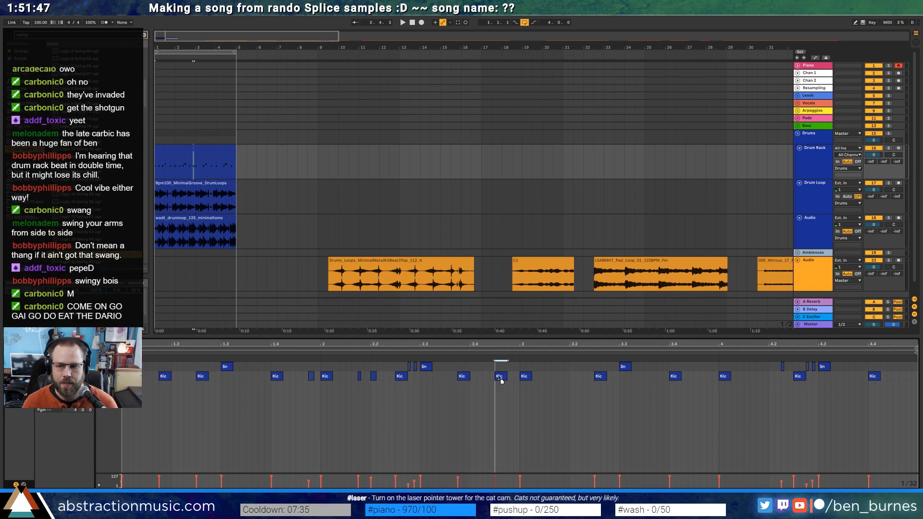
click(473, 381)
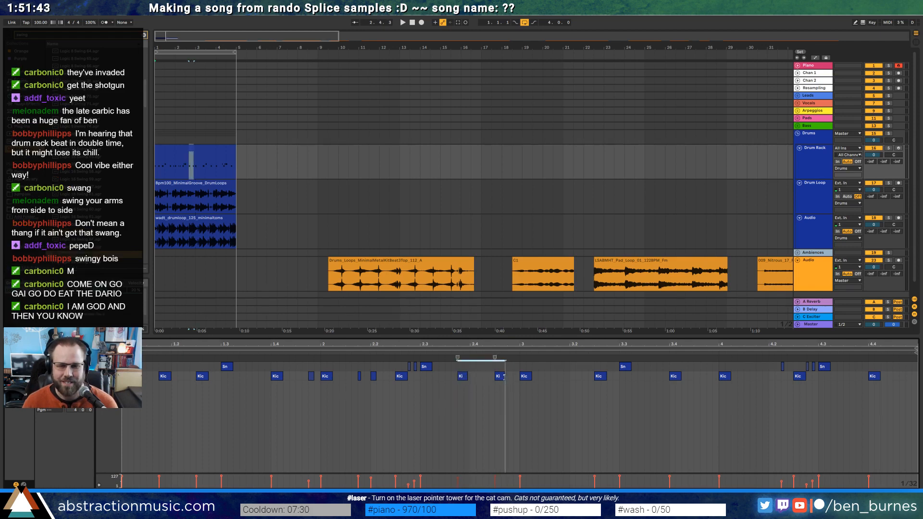
key(space)
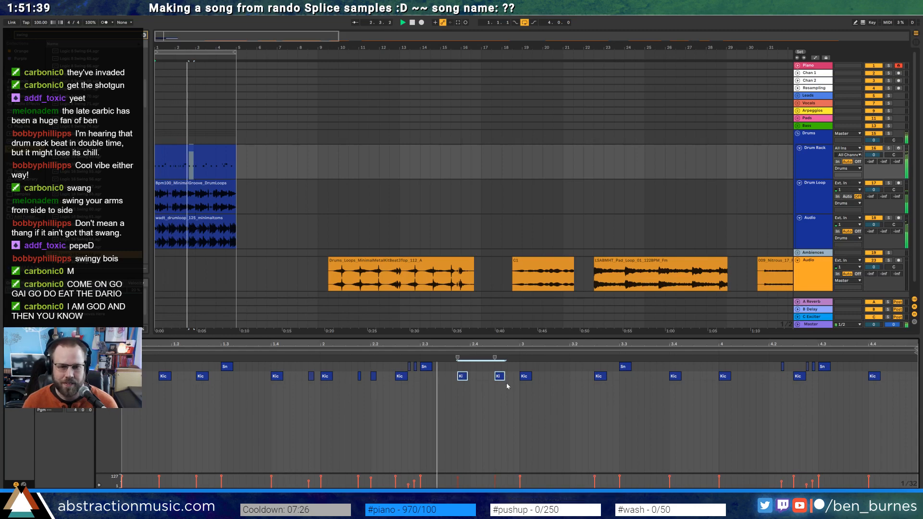
click(582, 405)
key(space)
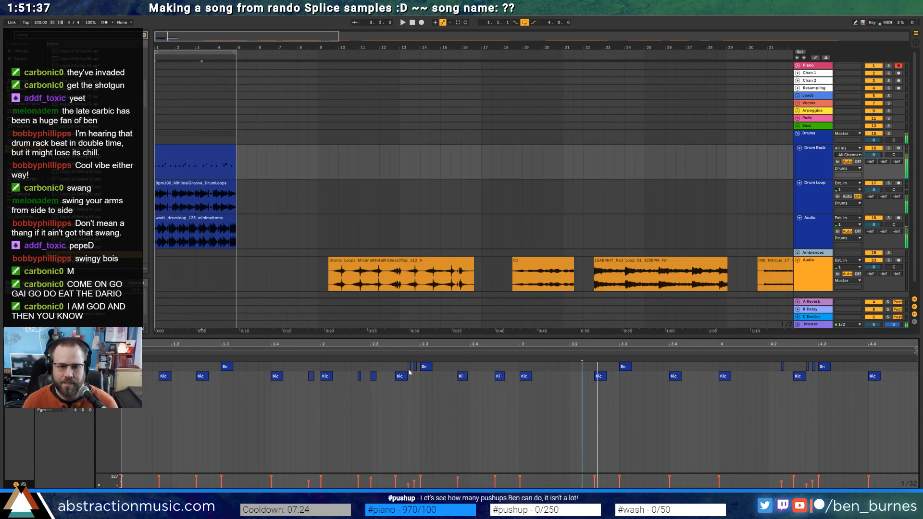
Copy the opening Kick9 notes from 1.1.1 through 1.2 and paste them at the start of bar 3
drag(124, 367, 206, 385)
key(ctrl+c)
click(520, 370)
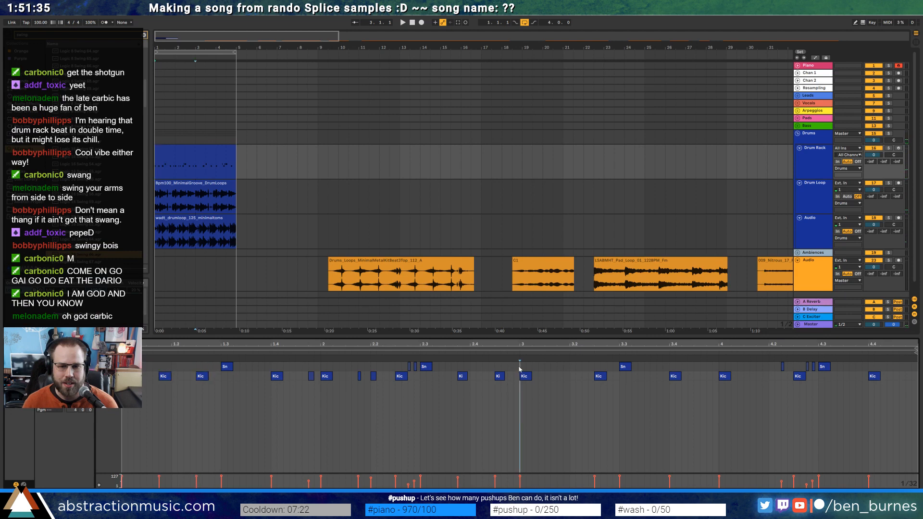
key(ctrl+v)
click(589, 408)
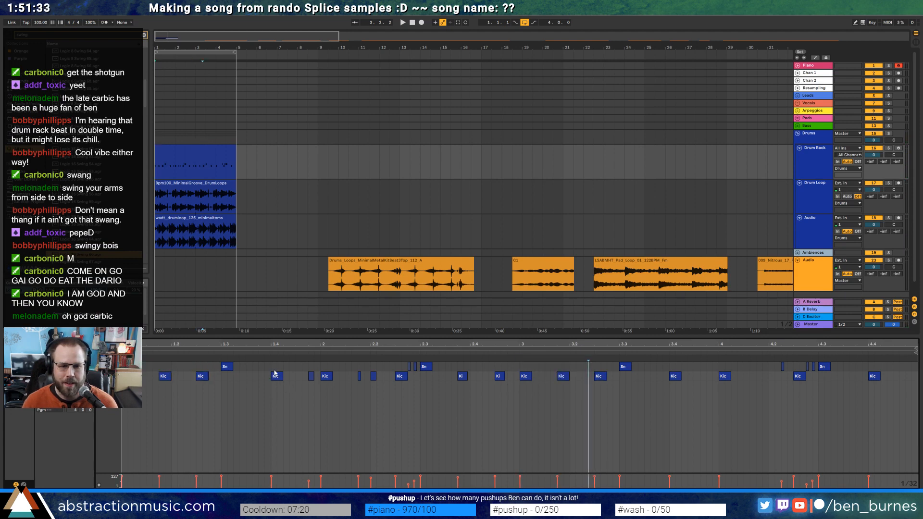
Copy the Kick9 notes from beat 1.4 through 2.2.3, paste them at 3.4 and play the pattern
drag(273, 368, 399, 391)
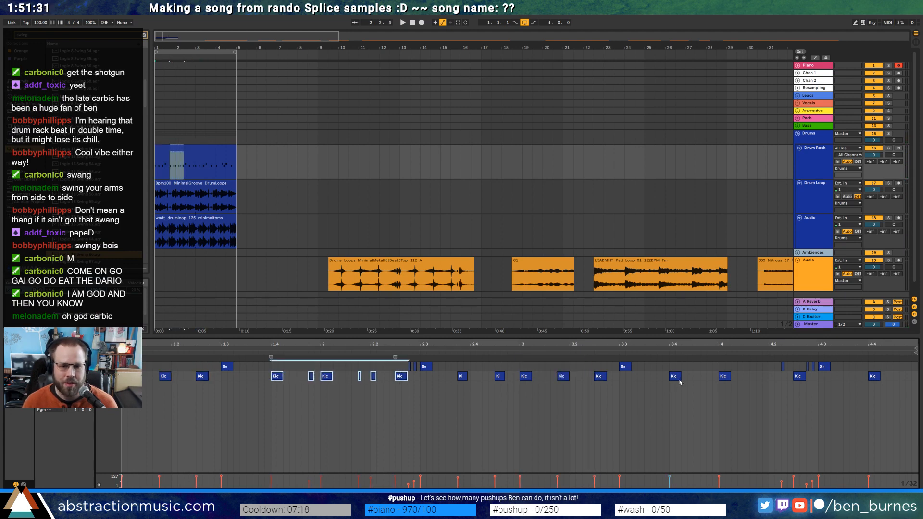
key(ctrl+c)
click(668, 364)
key(ctrl+v)
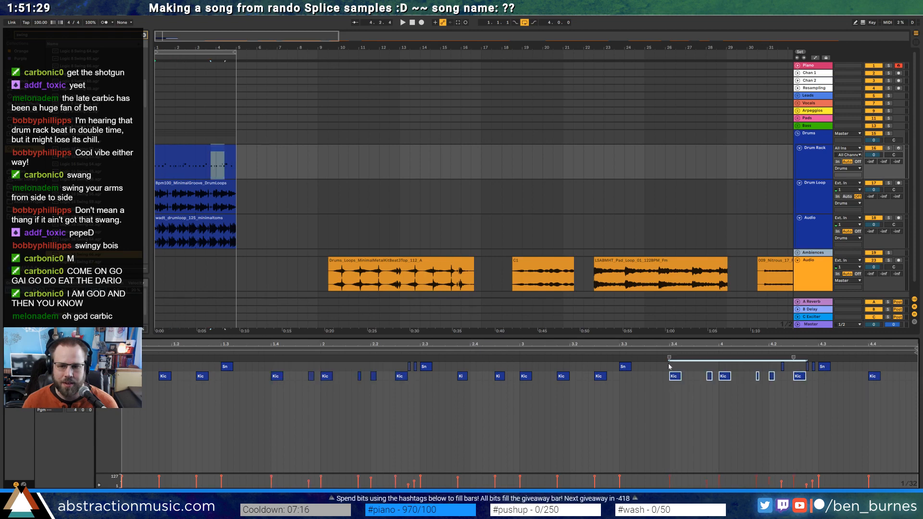
click(747, 409)
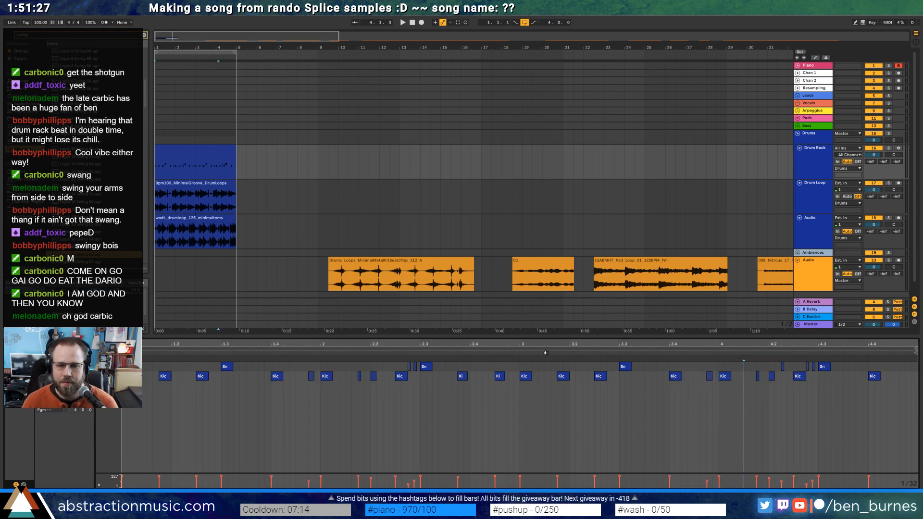
key(space)
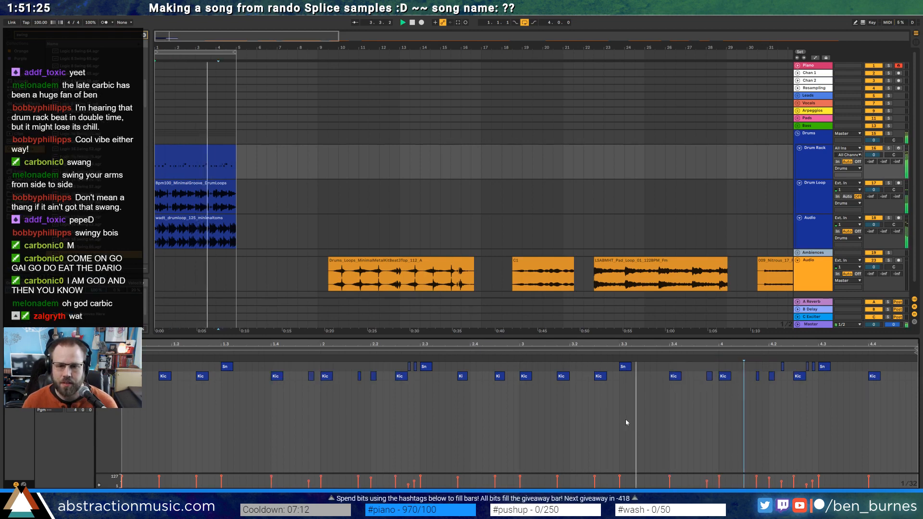
Shift the short Kick9 note at 4.1.4 earlier within the beat, duplicate it before 4.2 and lengthen the first copy
click(757, 376)
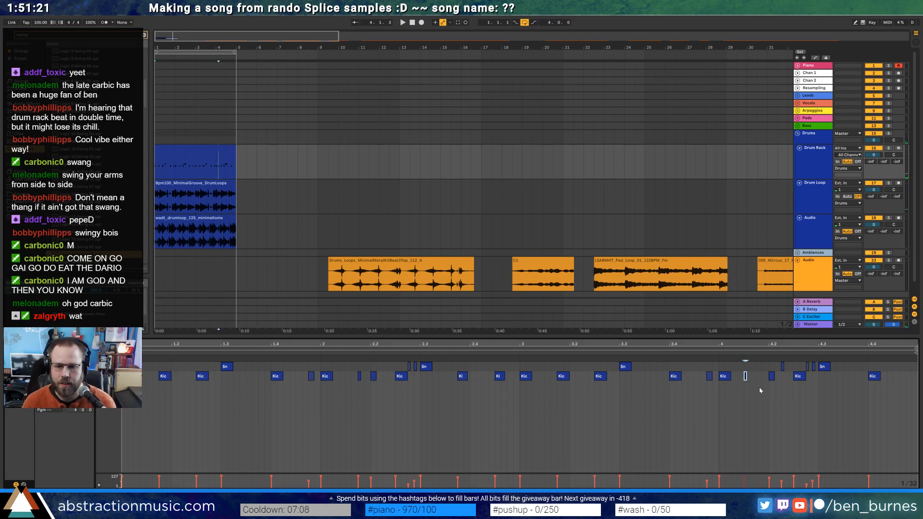
key(Left)
drag(737, 366, 761, 390)
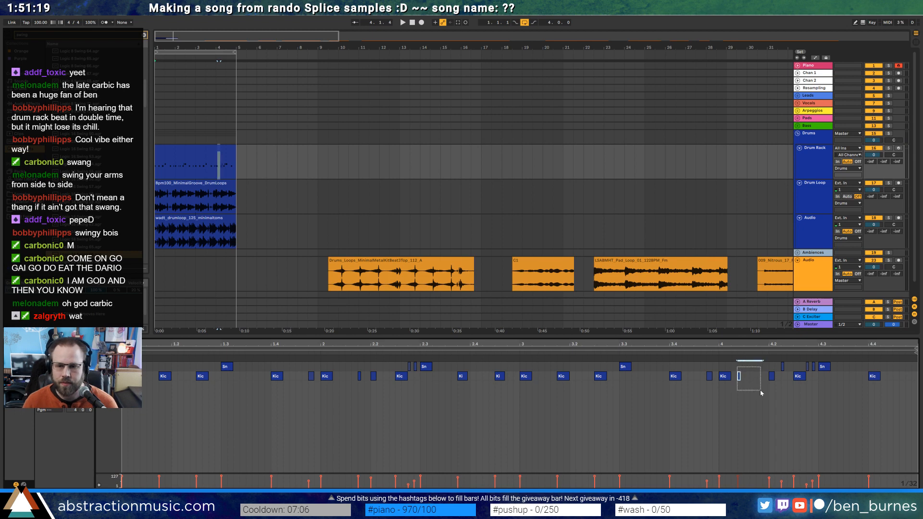
key(ctrl+d)
click(745, 385)
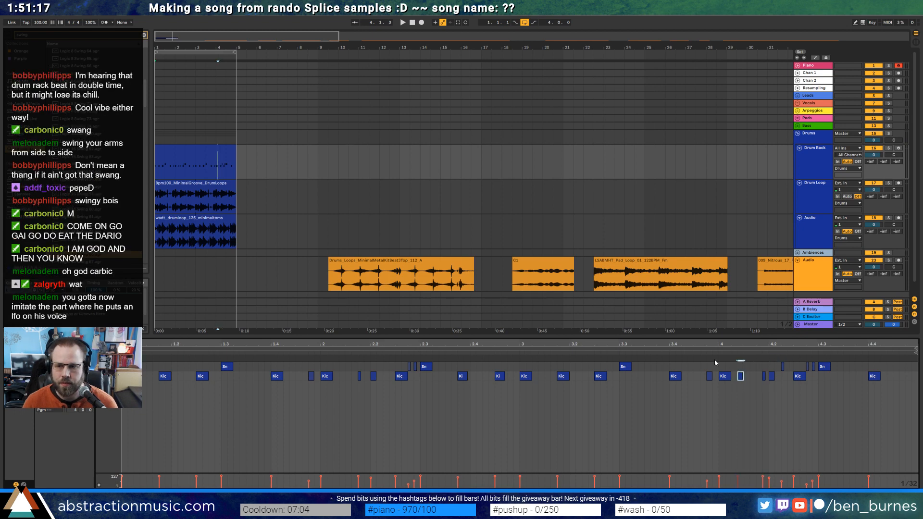
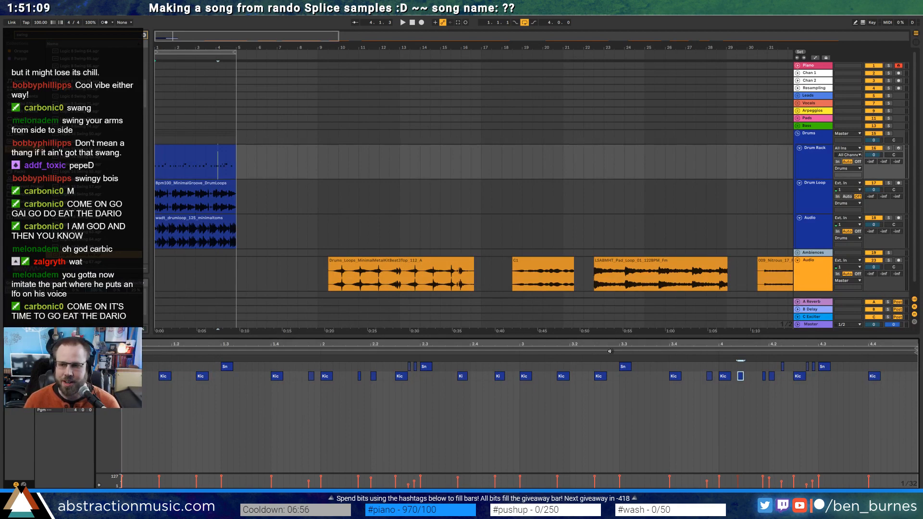
During playback, nudge the moved Kick9 note to 4.1.2 and shorten the kick at 4.1.1
key(space)
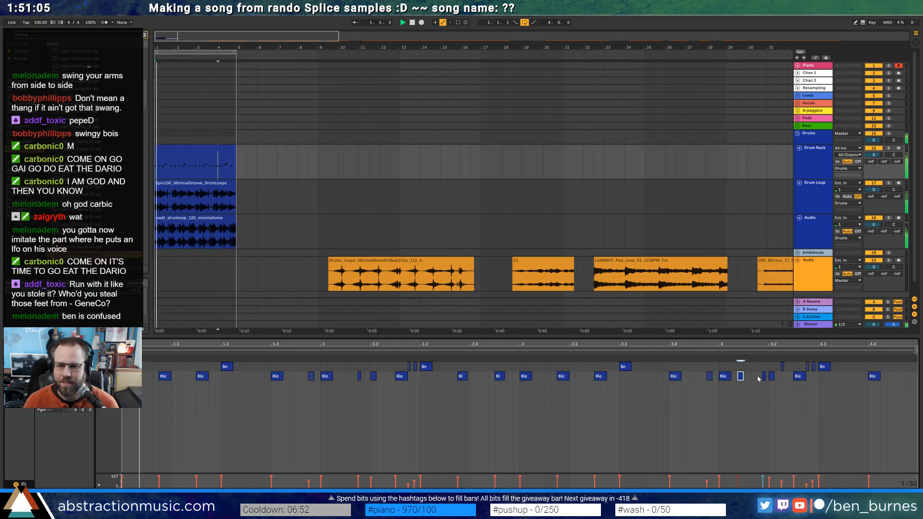
drag(740, 376, 747, 377)
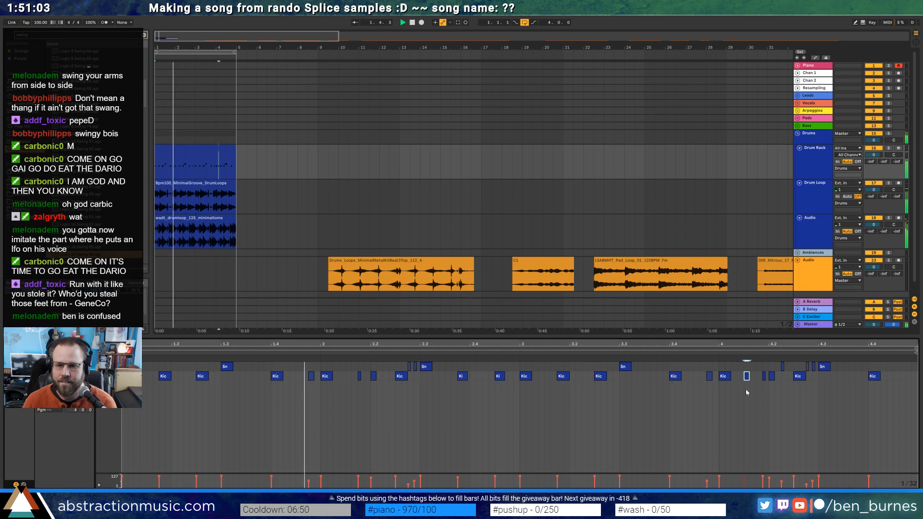
key(shift+Right)
key(Left)
key(Left)
key(shift+Left)
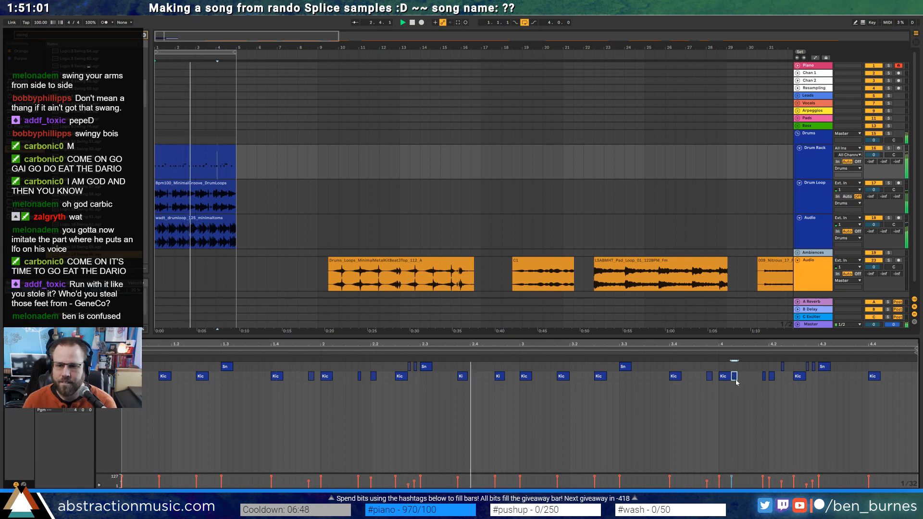
click(728, 377)
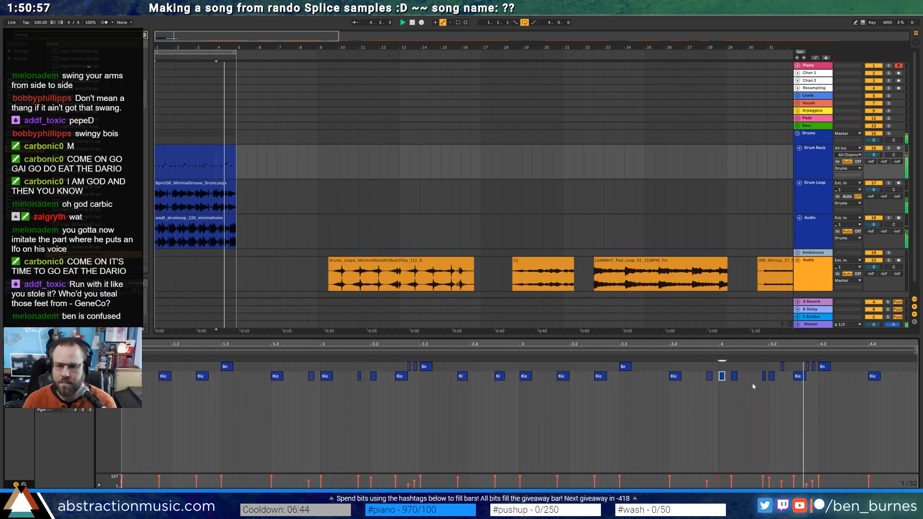
Shift the short Kick9 note just before 4.2 slightly earlier and lengthen it
click(765, 377)
key(Left)
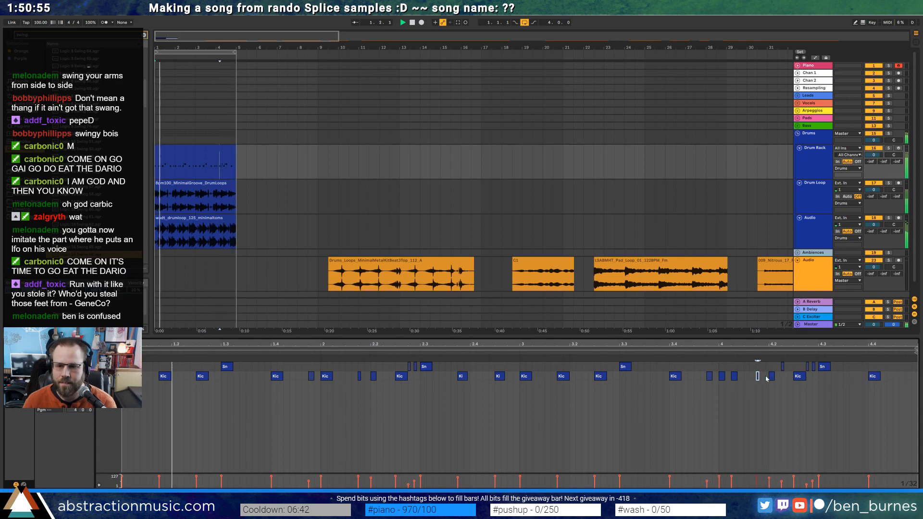
drag(760, 377, 764, 376)
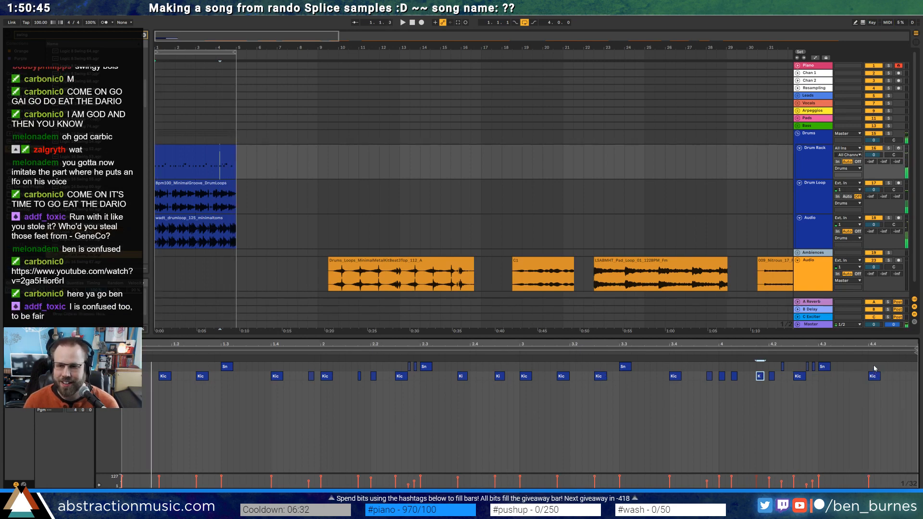
Move the Kick9 note at 4.4 to 4.4.2, add a short kick at 4.4.4 and return to the device view
drag(874, 376, 905, 392)
key(ctrl+d)
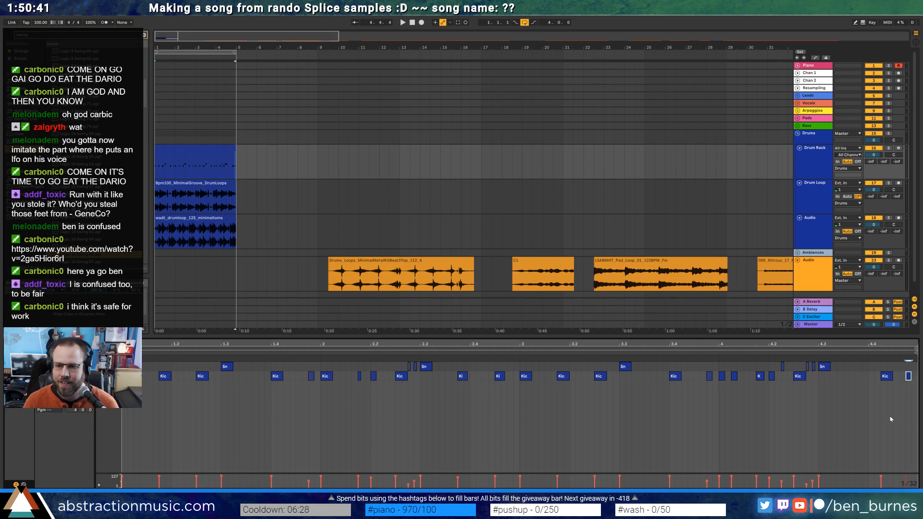
key(shift+Tab)
click(183, 165)
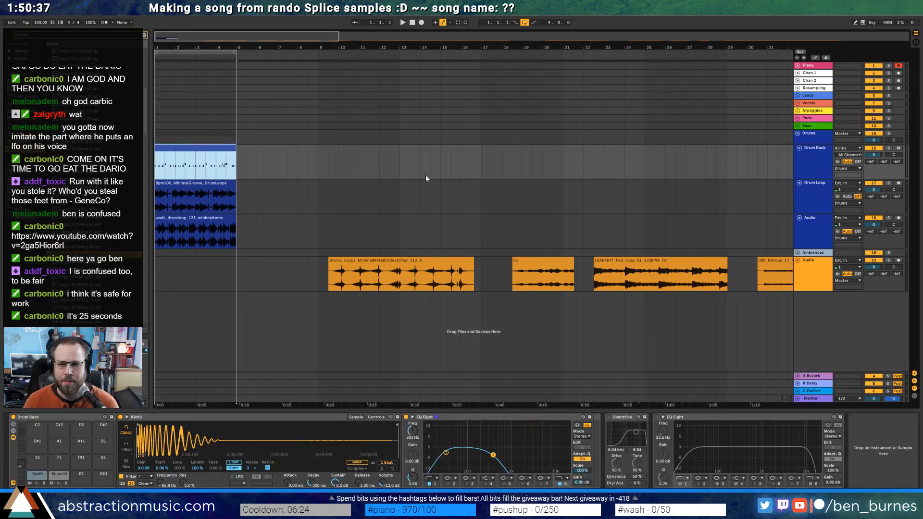
Unfold the Bass group and select its Bass track
click(811, 157)
click(798, 126)
click(801, 152)
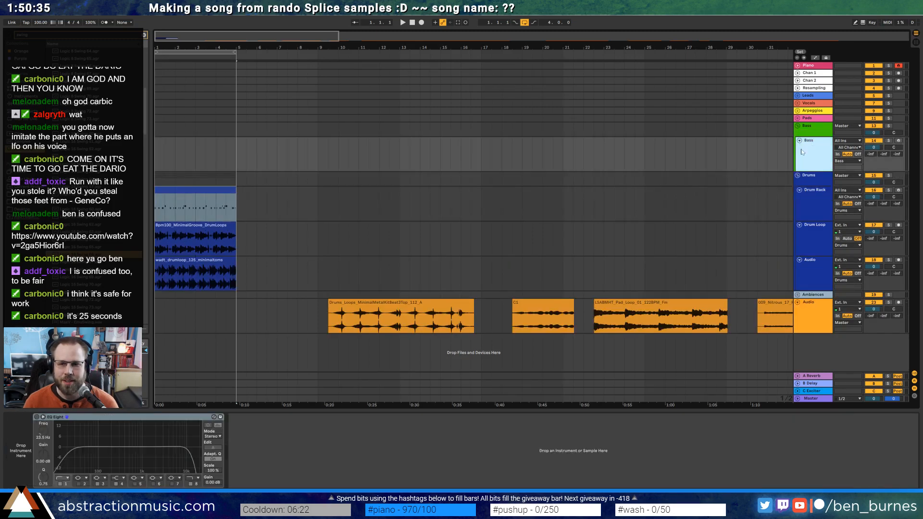
Audition the MinimalMetalKit drum loop, the 122 BPM pad loop, the C1 clip and the Nitrous pad as possible layers
click(372, 303)
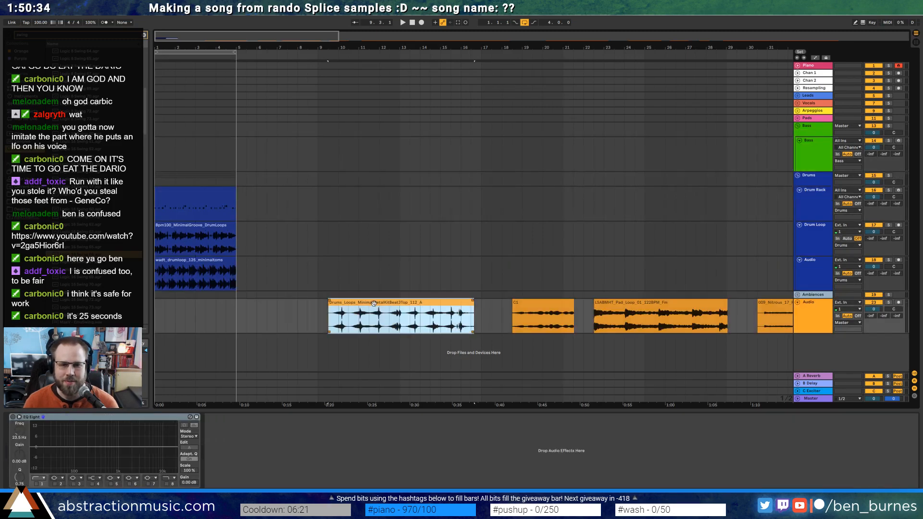
key(plus)
key(plus)
click(329, 325)
key(space)
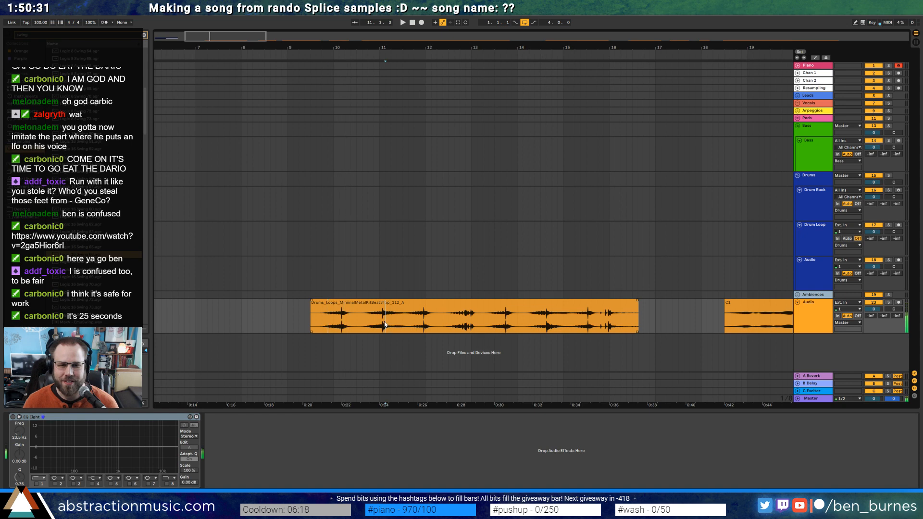
drag(417, 47, 287, 25)
click(442, 303)
key(space)
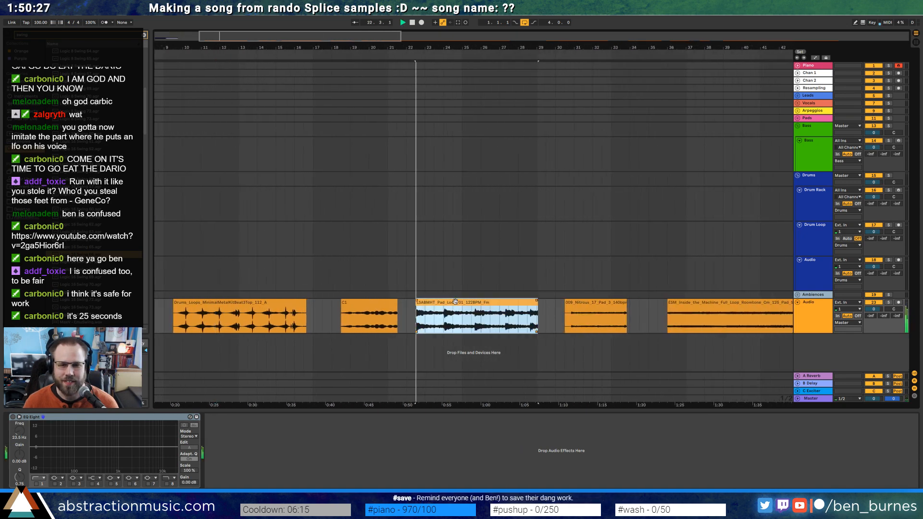
key(space)
click(355, 302)
key(space)
key(space)
click(565, 321)
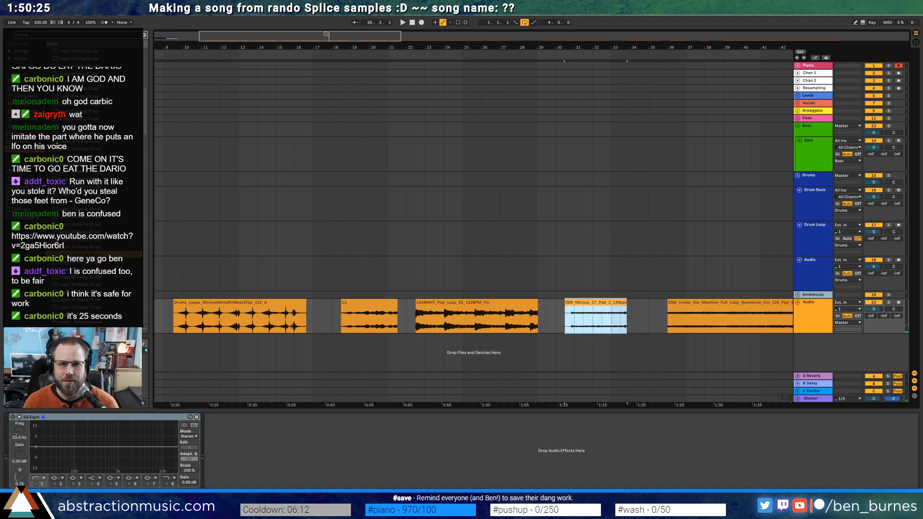
Audition the Pop Ballad, melody loop, SS_LFH and wasc_key Rhodes samples further along the arrangement
drag(327, 34, 651, 24)
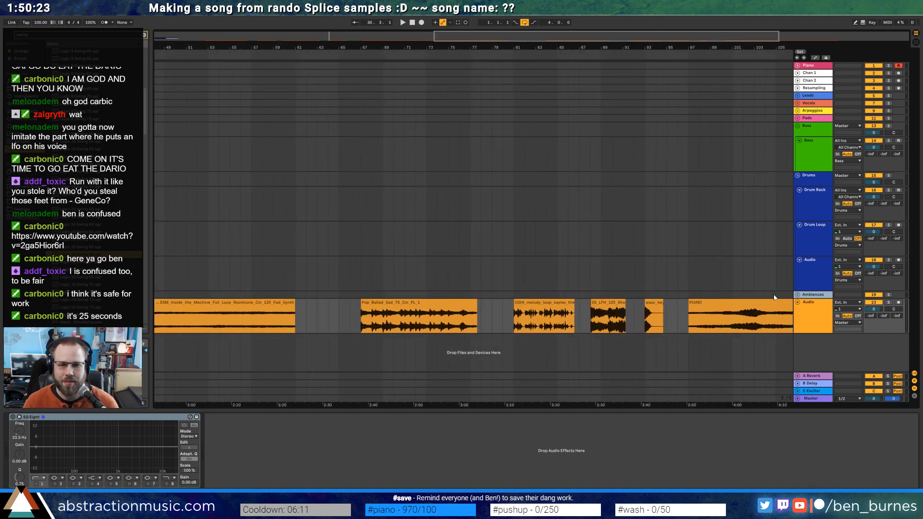
click(424, 315)
key(space)
click(537, 308)
key(space)
key(space)
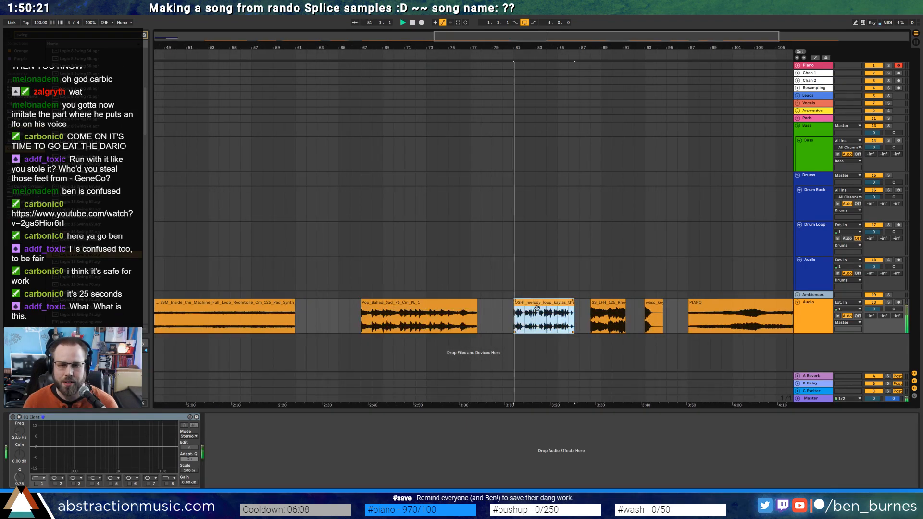
key(space)
click(599, 309)
click(519, 318)
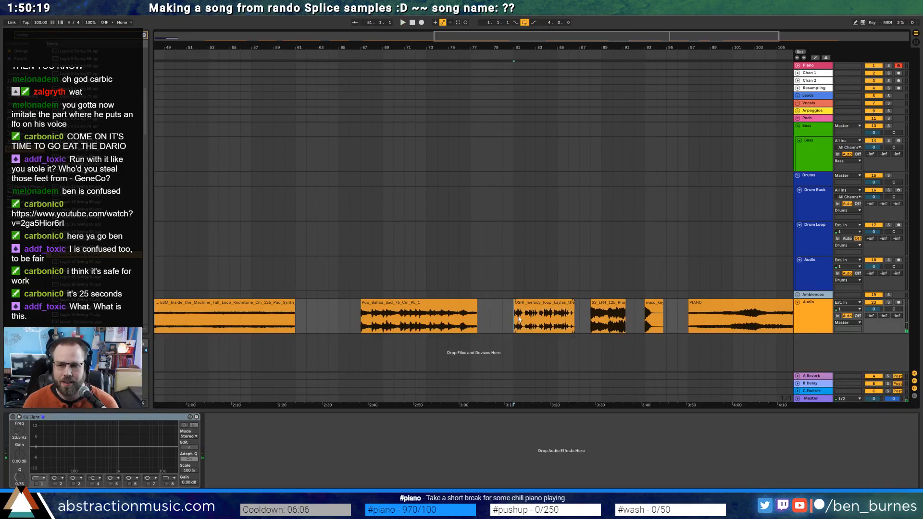
click(539, 311)
click(612, 308)
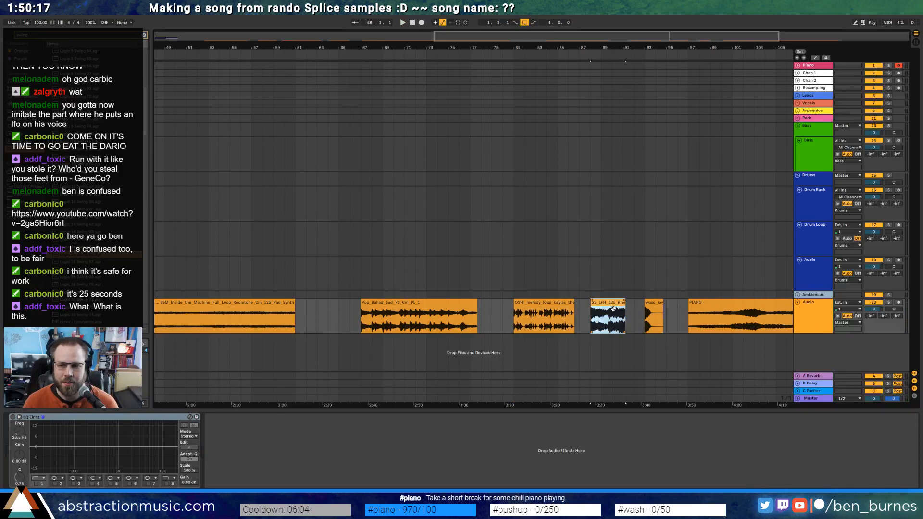
key(space)
click(655, 308)
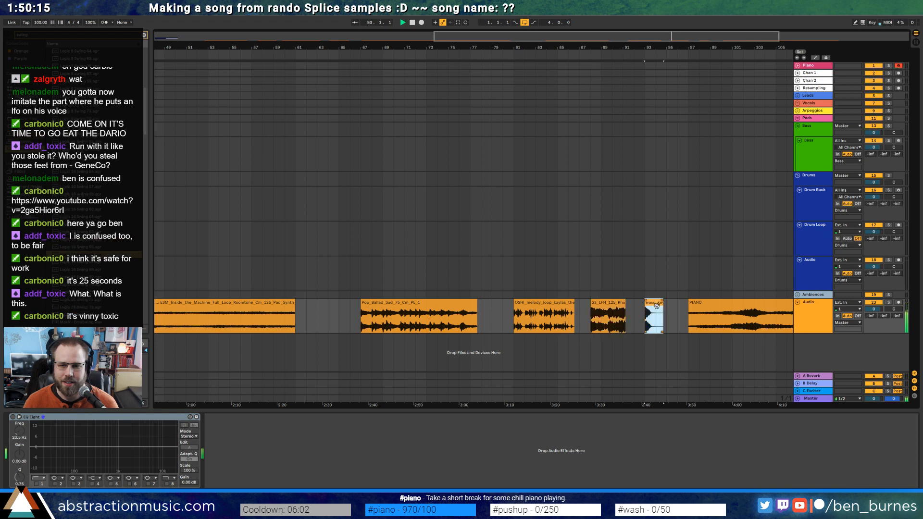
key(space)
key(space)
key(space)
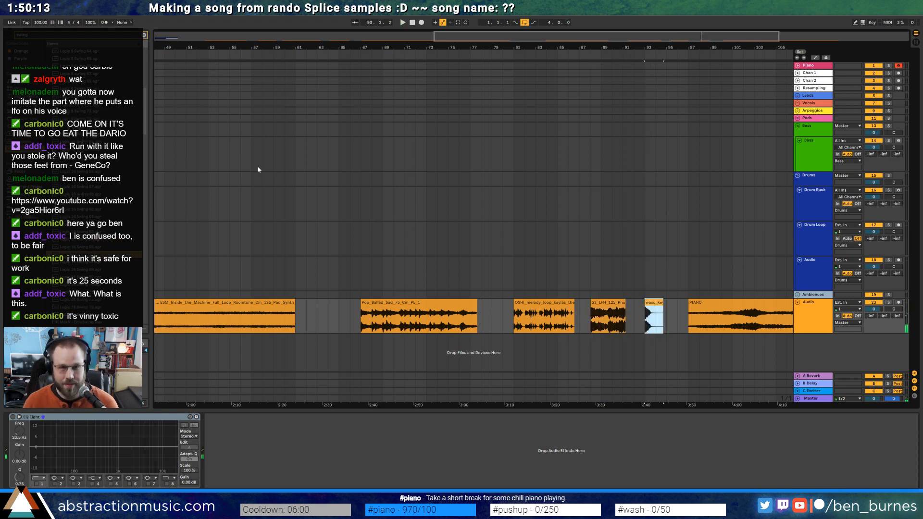
Go back to the start of the arrangement, unfold the Pads group and select its Pad track
click(194, 36)
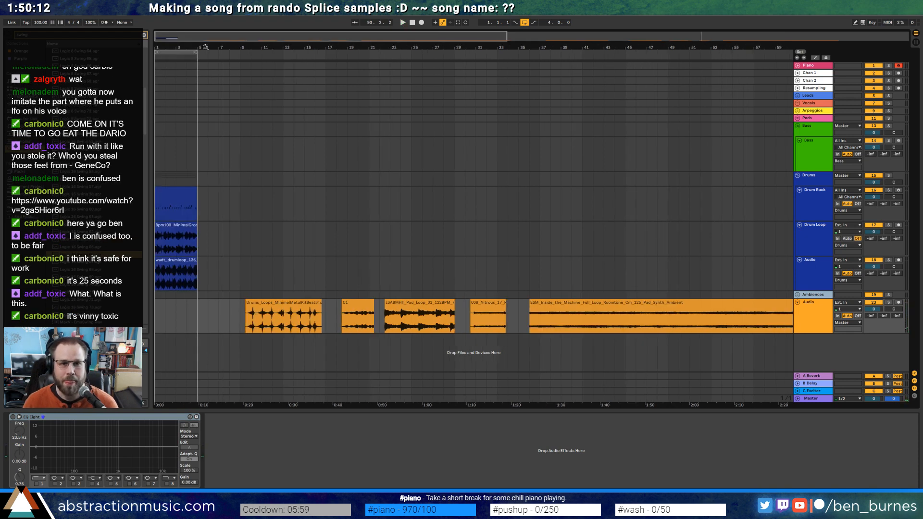
click(798, 118)
click(807, 139)
click(158, 151)
key(ctrl+v)
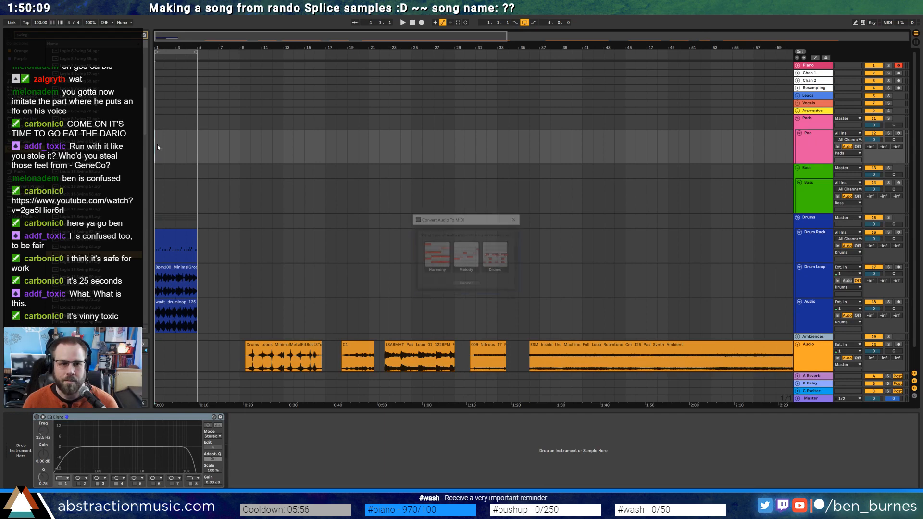
click(515, 218)
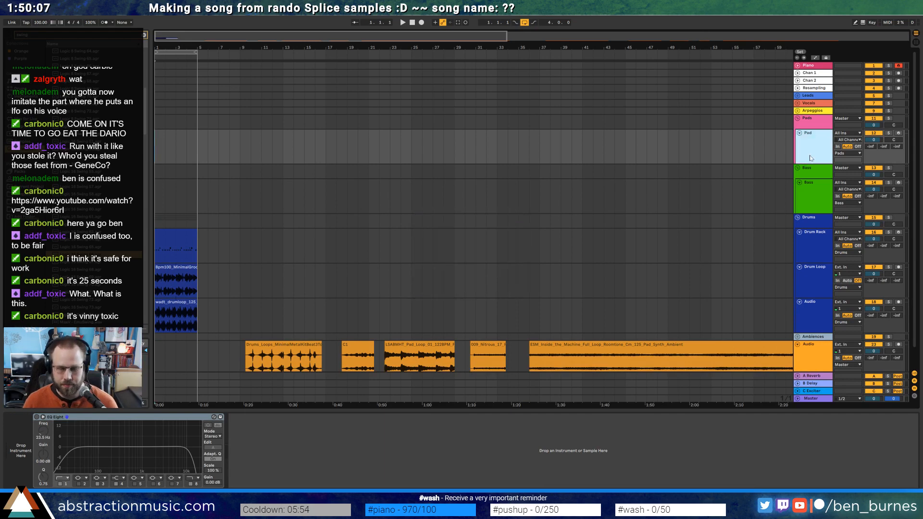
Paste the wasc_key Rhodes clip at bar 1 on a new audio track in the Pads group and trim its end to bar 2
key(ctrl+t)
key(ctrl+v)
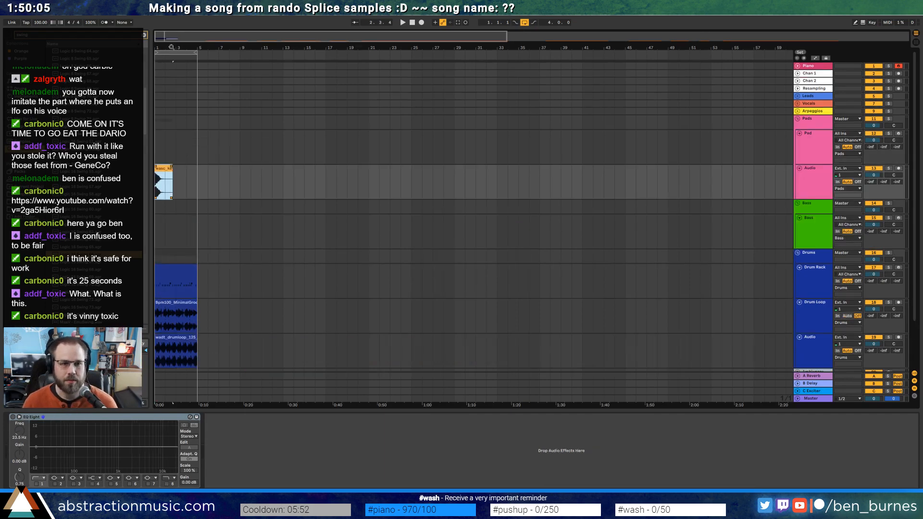
key(plus)
key(plus)
key(plus)
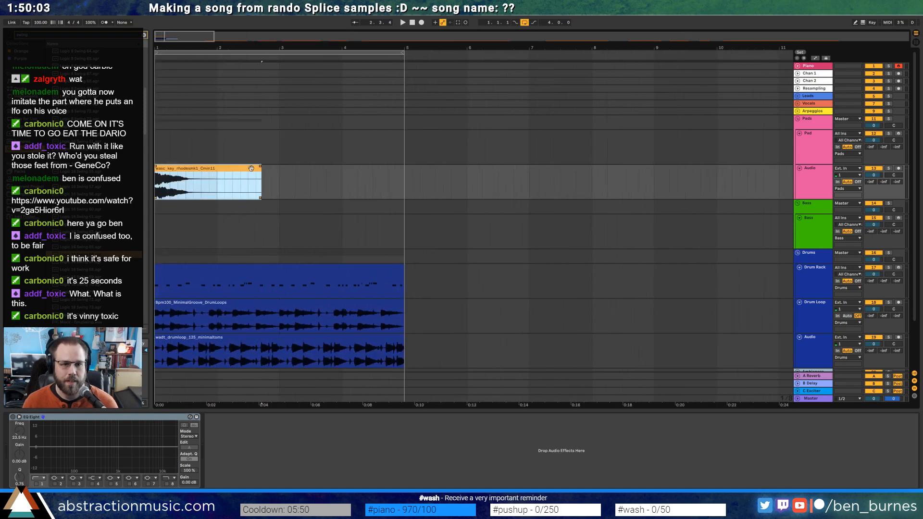
drag(261, 168, 217, 168)
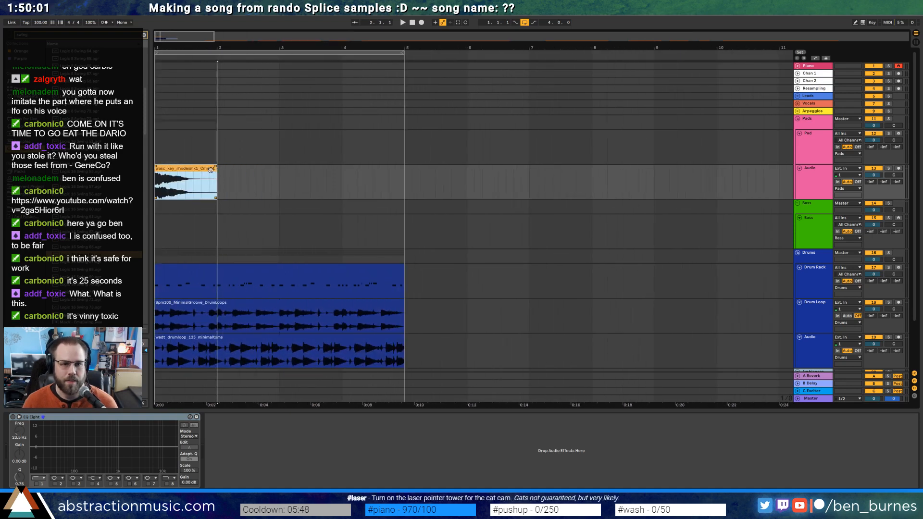
Enable EQ Eight on the new audio track and shorten the Rhodes clip to a brief stab within the first beat
click(13, 417)
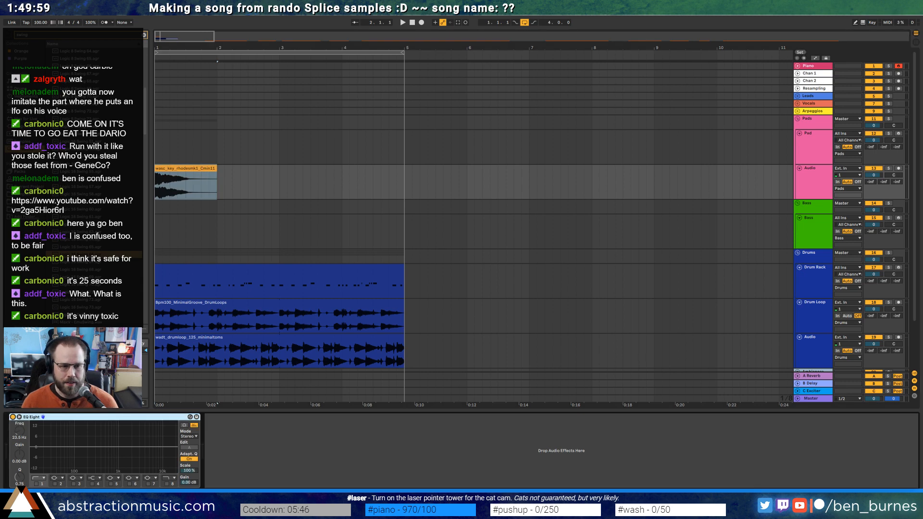
scroll(174, 163, up, 5)
drag(165, 37, 163, 38)
drag(470, 170, 218, 171)
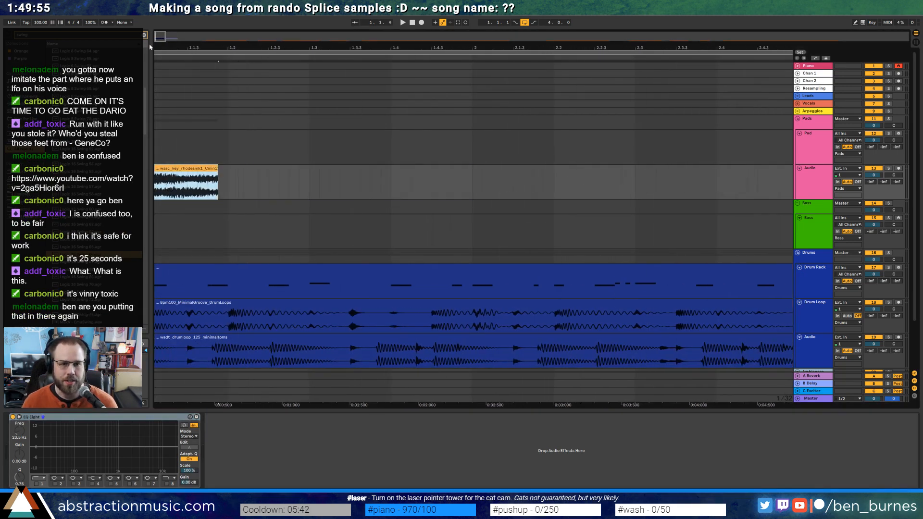
drag(364, 48, 364, 36)
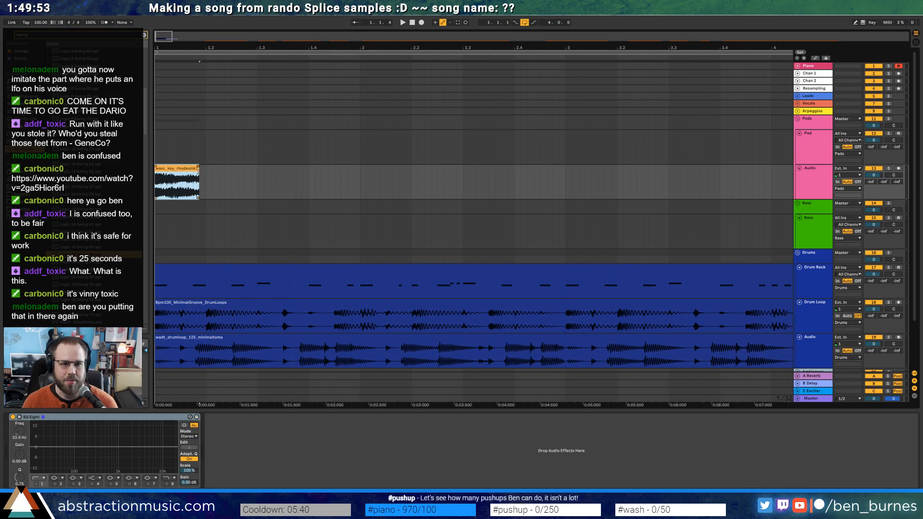
drag(199, 169, 174, 168)
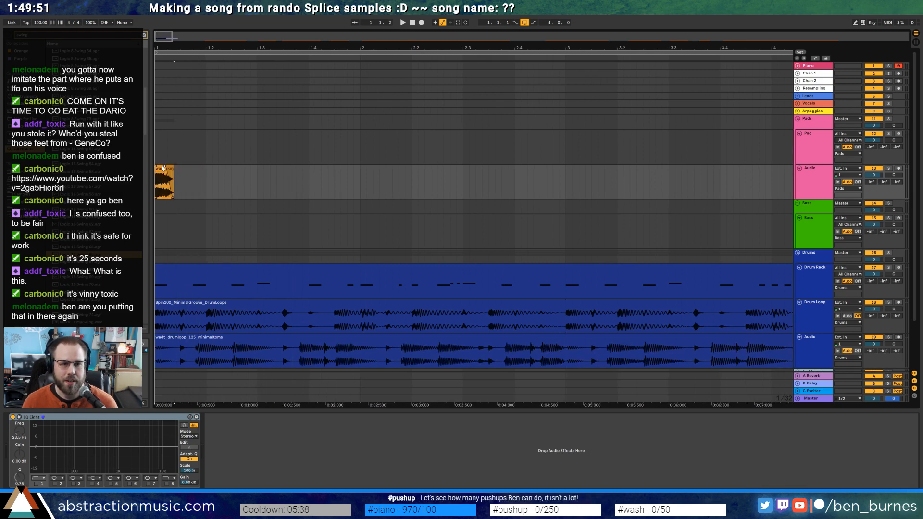
Low-pass the Rhodes stab at about 315 Hz with band 8 of EQ Eight while listening to it
click(13, 418)
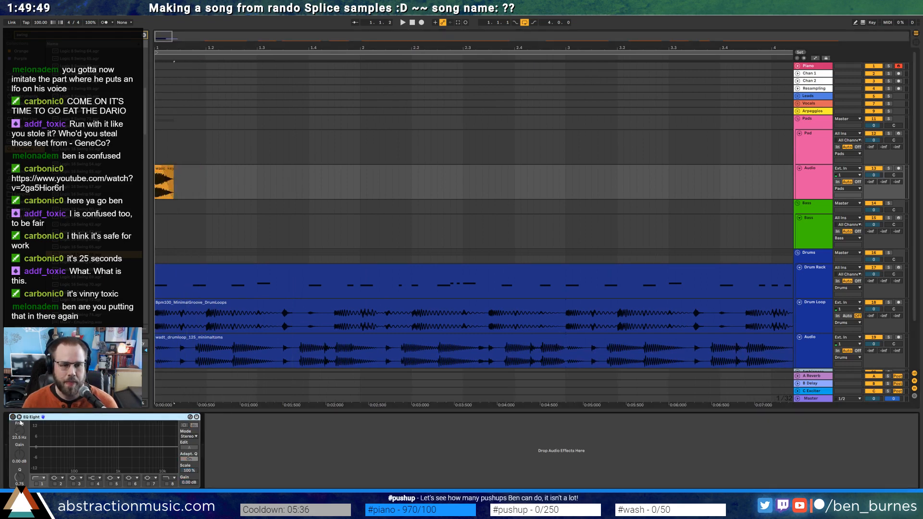
click(167, 484)
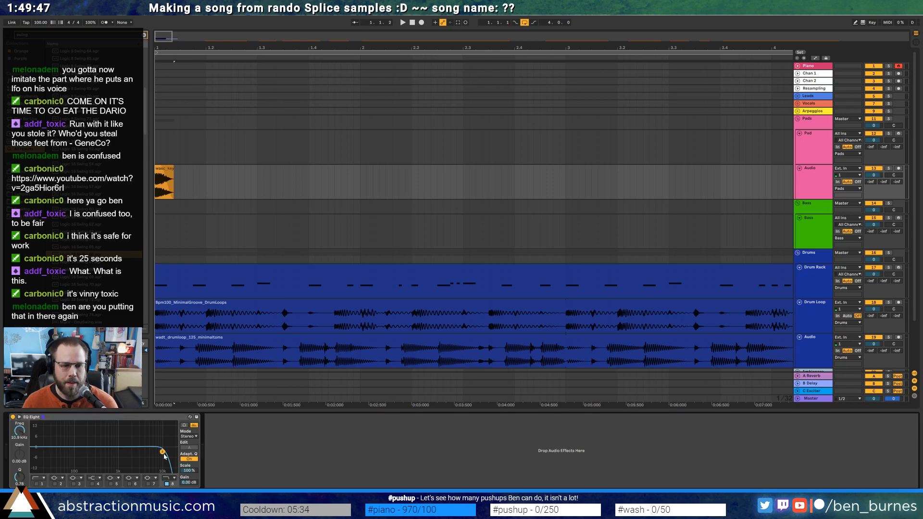
key(space)
key(space)
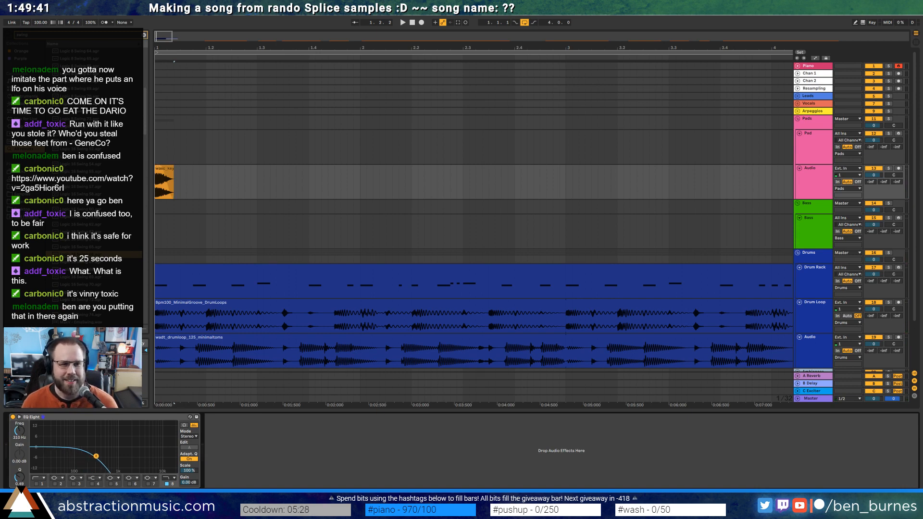
Add a Ping Pong Delay after EQ Eight, narrow its filter width to 4.11 and play the result with the drums
key(BackSpace)
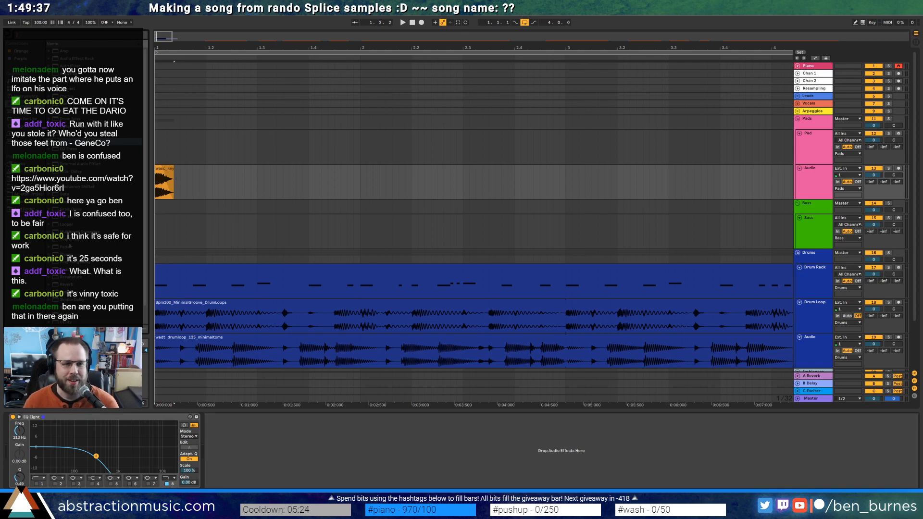
drag(76, 263, 254, 394)
drag(253, 437, 214, 436)
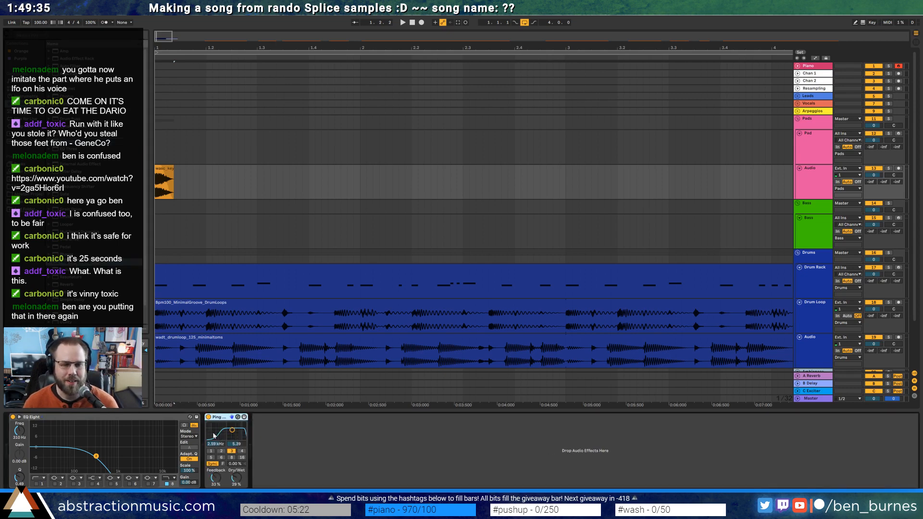
key(space)
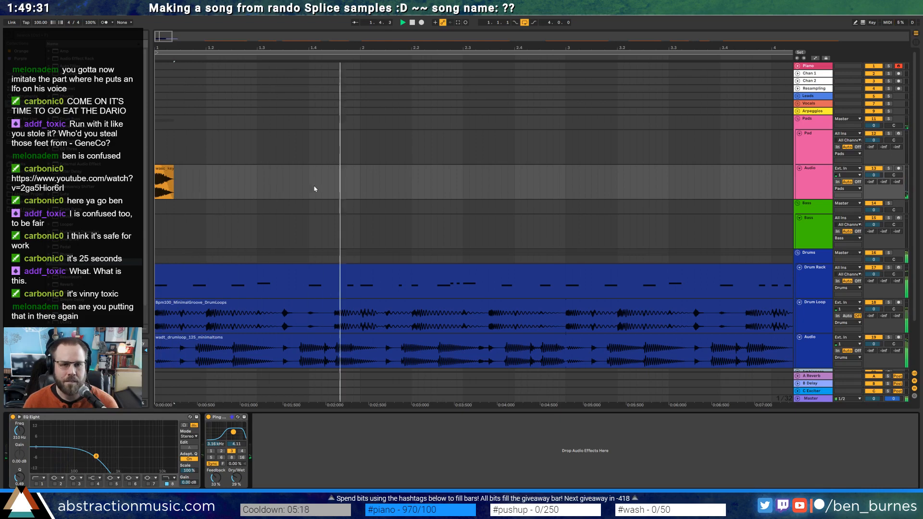
key(space)
Duplicate the one-bar region containing the Rhodes stab into bars 2 to 4 and play the four-bar loop
drag(362, 189, 159, 188)
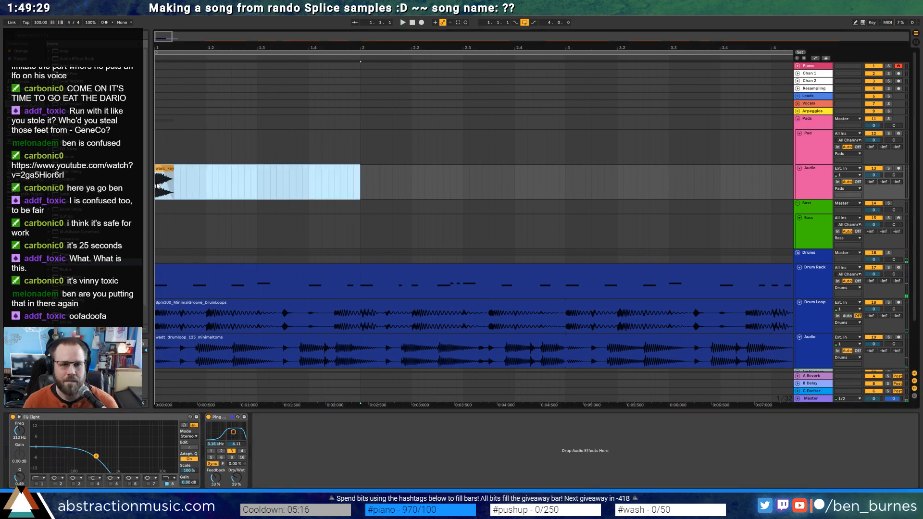
key(ctrl+d)
key(ctrl+d)
key(ctrl+d)
drag(365, 47, 446, 36)
click(413, 23)
key(space)
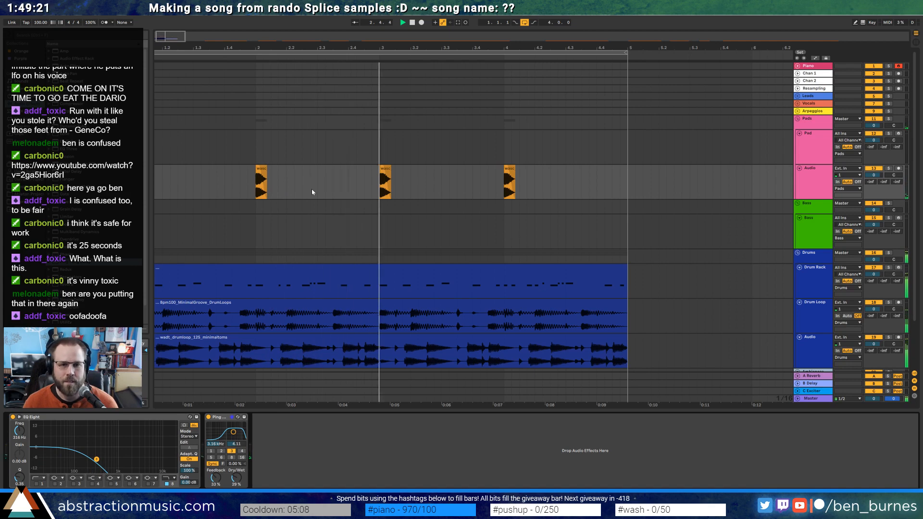
drag(219, 42, 222, 35)
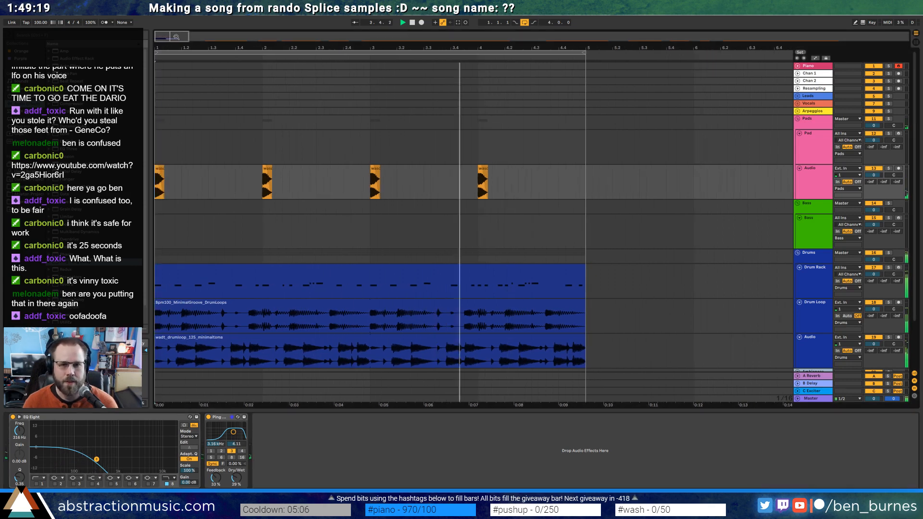
key(space)
Duplicate the bar-4 Rhodes stab twice at equal spacing within the bar and shorten the middle copy
scroll(505, 183, up, 5)
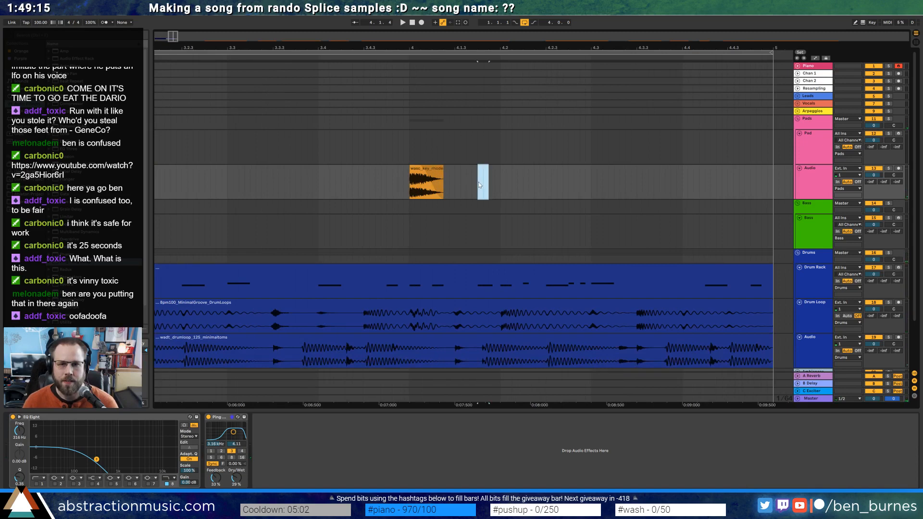
drag(479, 187, 449, 185)
key(ctrl+d)
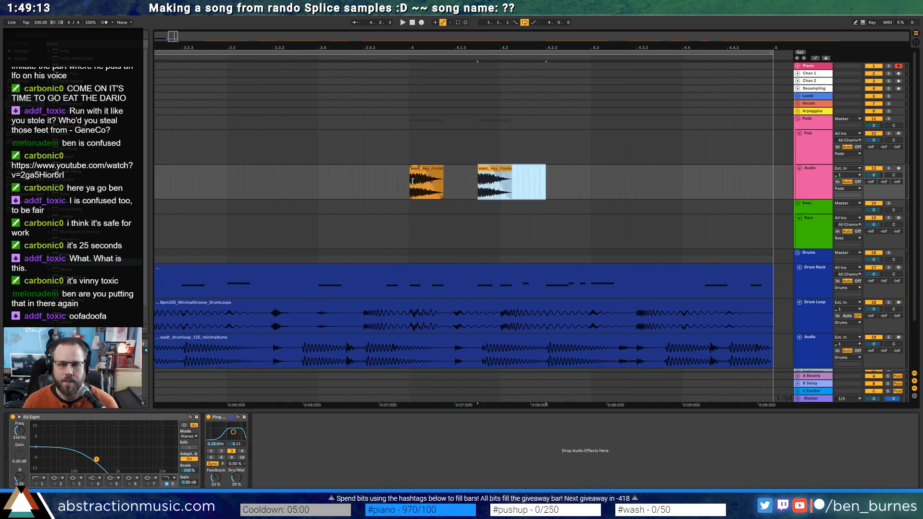
key(ctrl+d)
click(466, 183)
drag(510, 169, 489, 170)
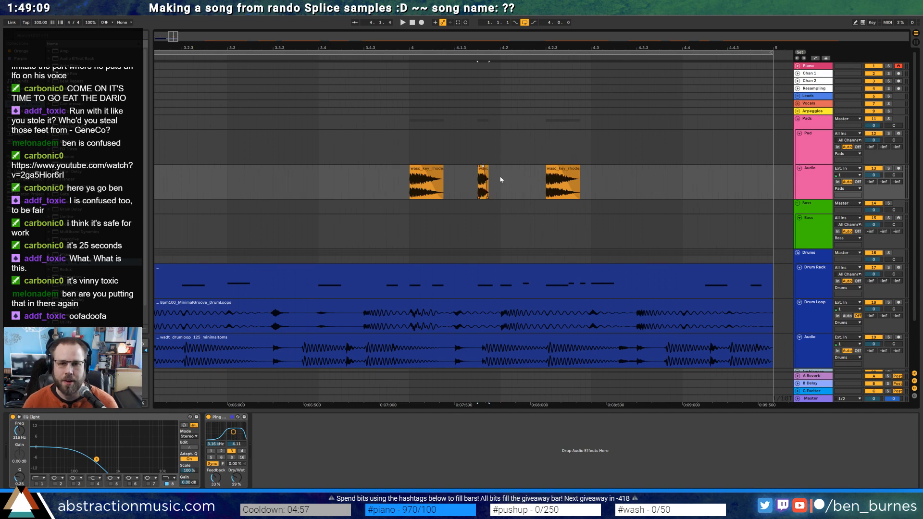
Paste a second short stab just before bar 4's last Rhodes stab, shift the first short one slightly later, and play the loop
click(529, 181)
key(ctrl+v)
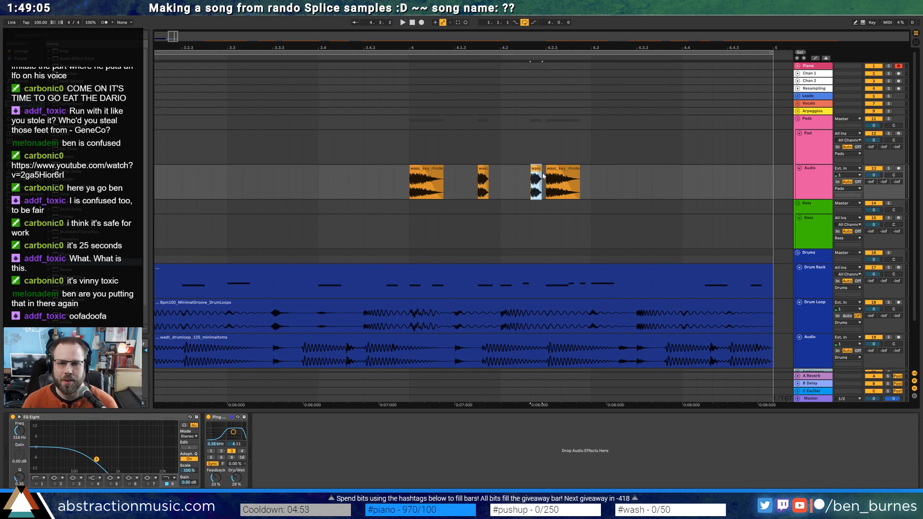
drag(481, 172, 489, 171)
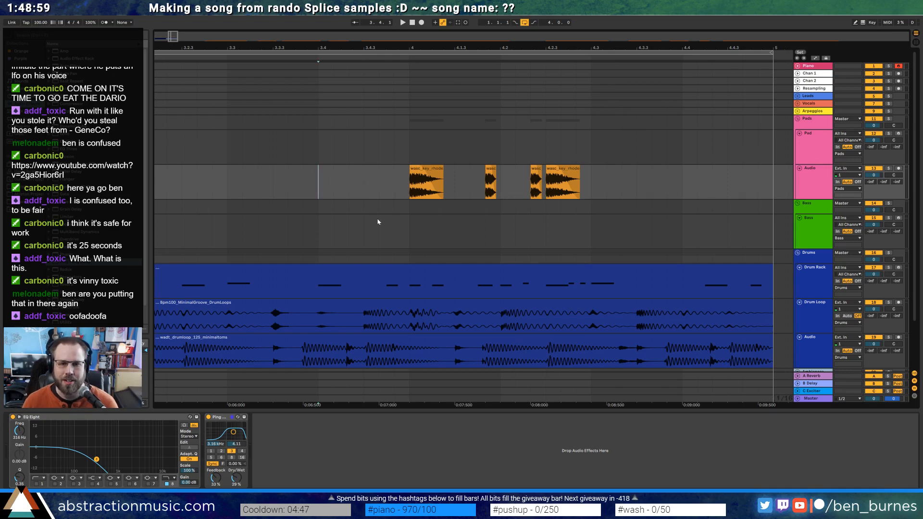
key(space)
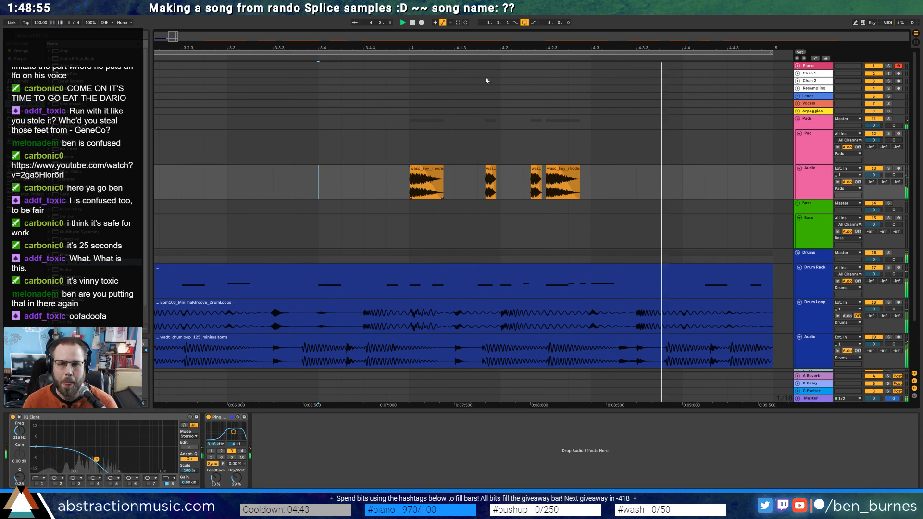
drag(495, 48, 693, 23)
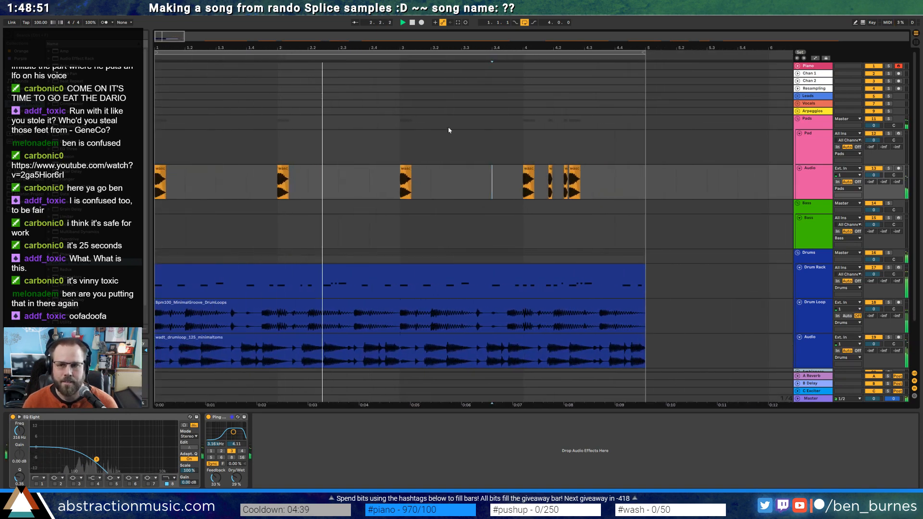
Expand the Leads group and try arming its Lead track while the loop plays
click(813, 98)
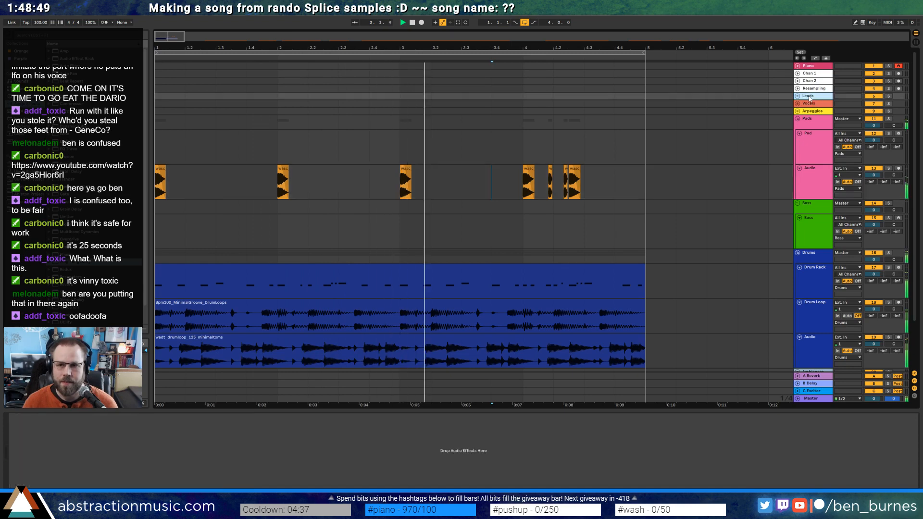
key(u)
click(816, 114)
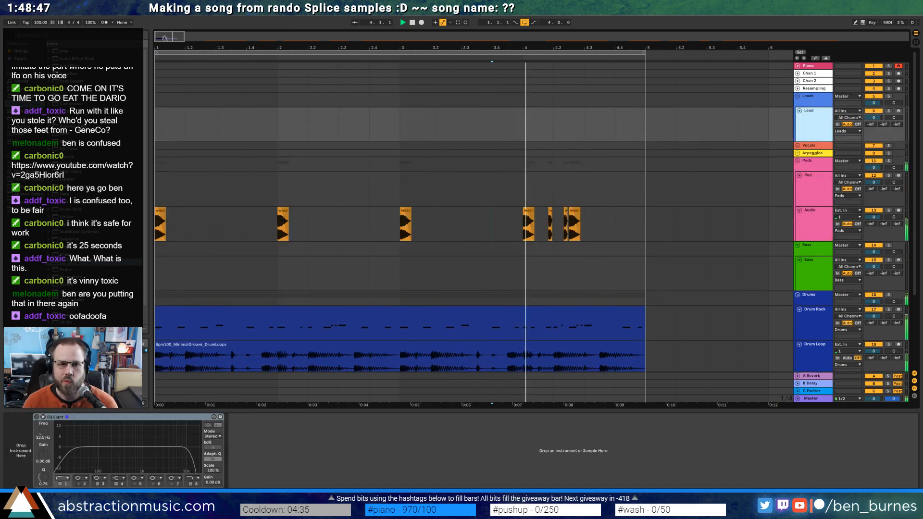
drag(343, 46, 343, 36)
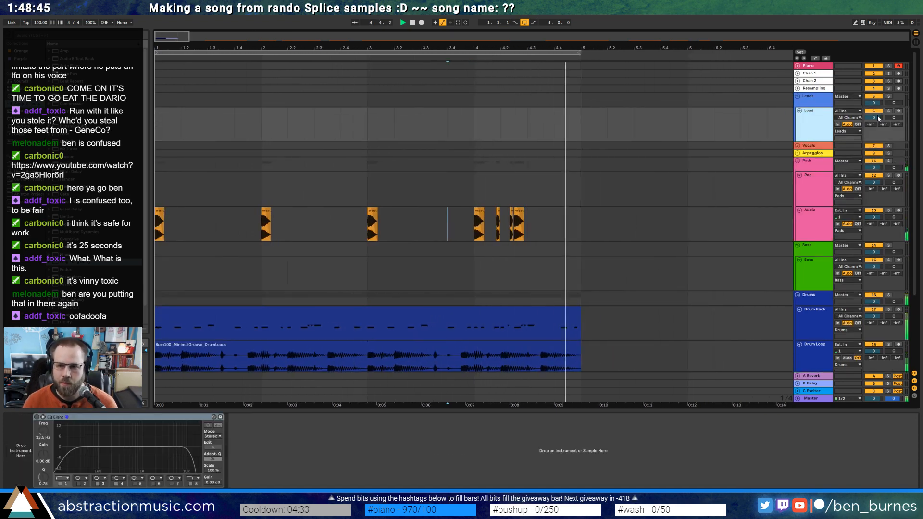
click(796, 128)
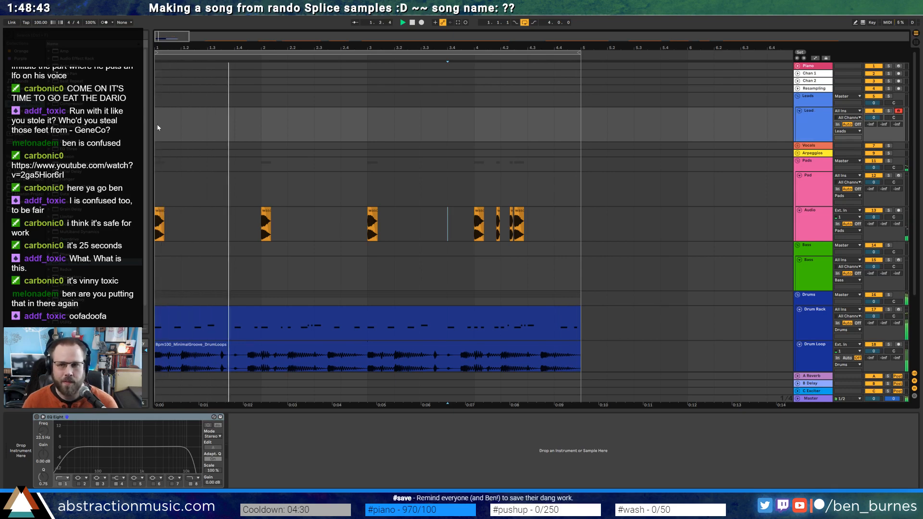
key(ctrl+z)
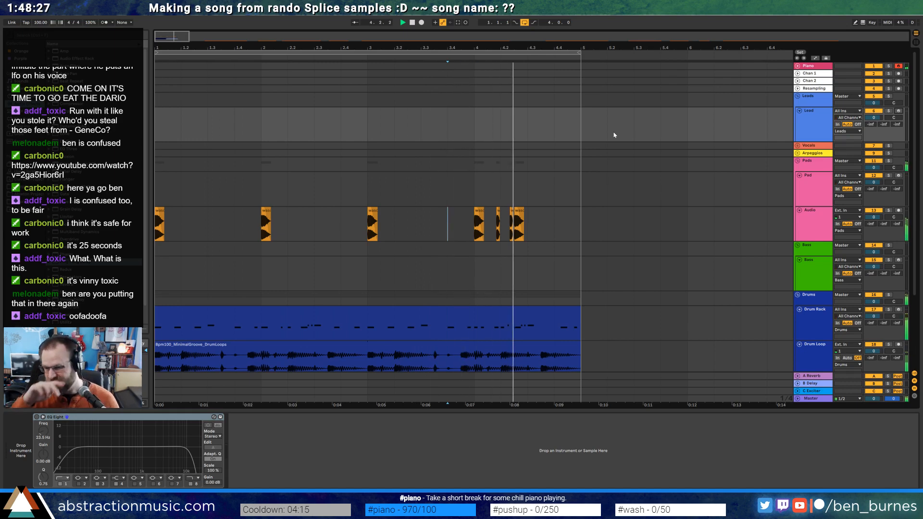
Stop playback, switch to Splice, search for "basssssss", then preview MM_-_BASSSSSSSSS_-_CM.wav and download it for 1 credit
click(809, 276)
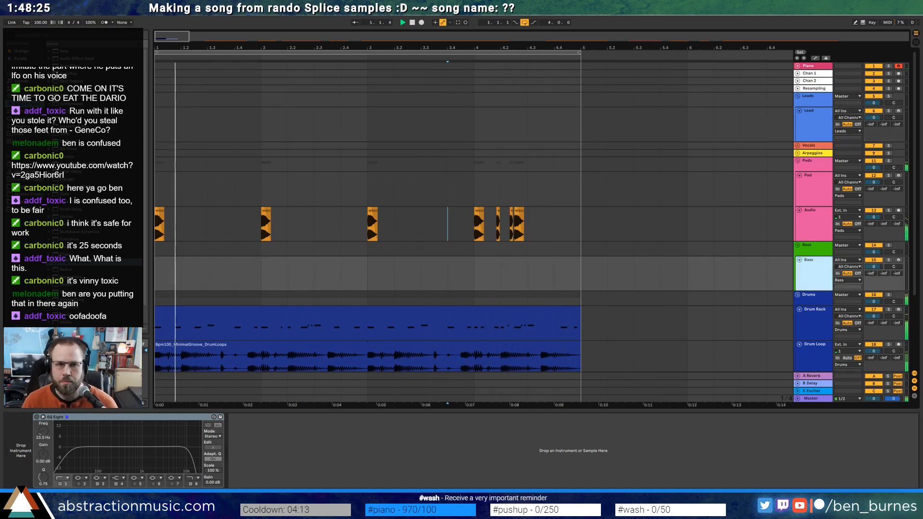
drag(554, 48, 554, 20)
key(space)
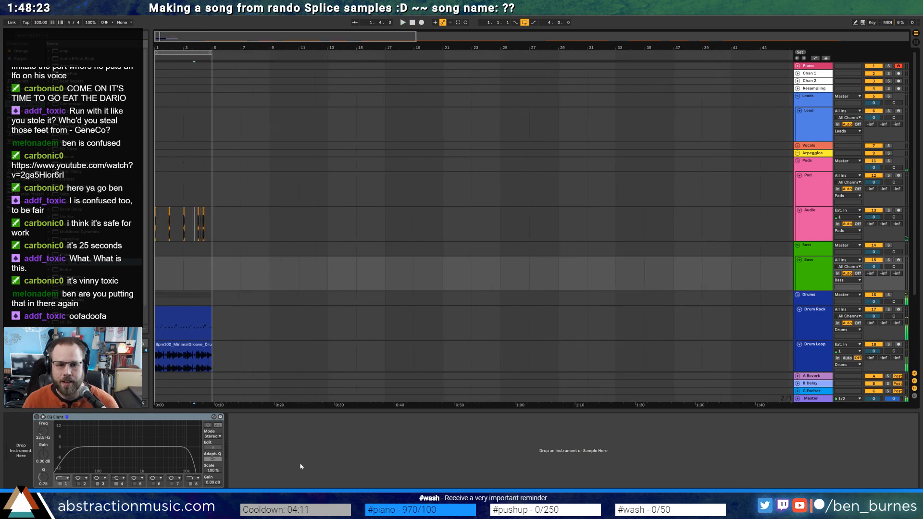
key(alt+Tab)
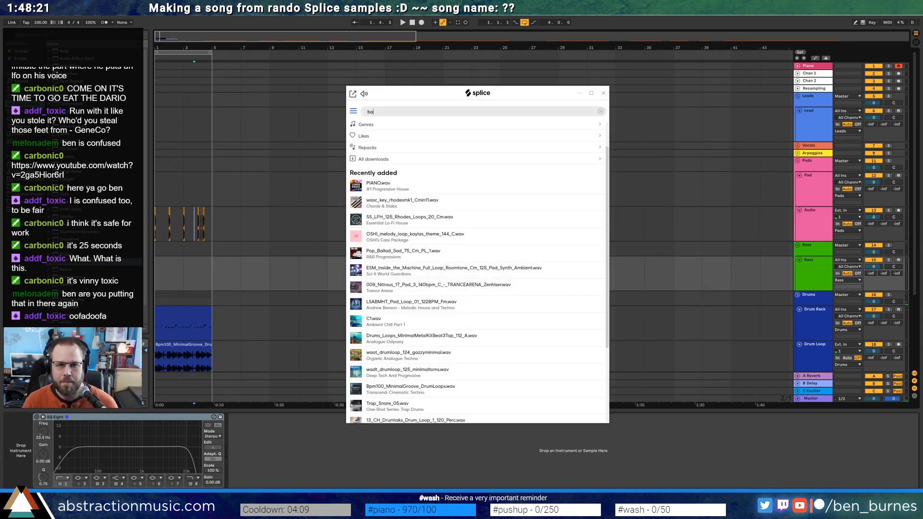
key(Return)
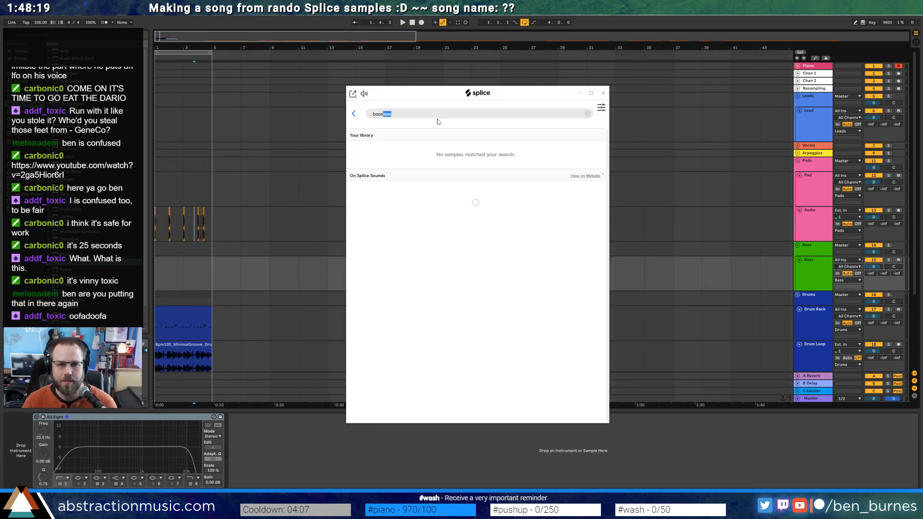
key(Return)
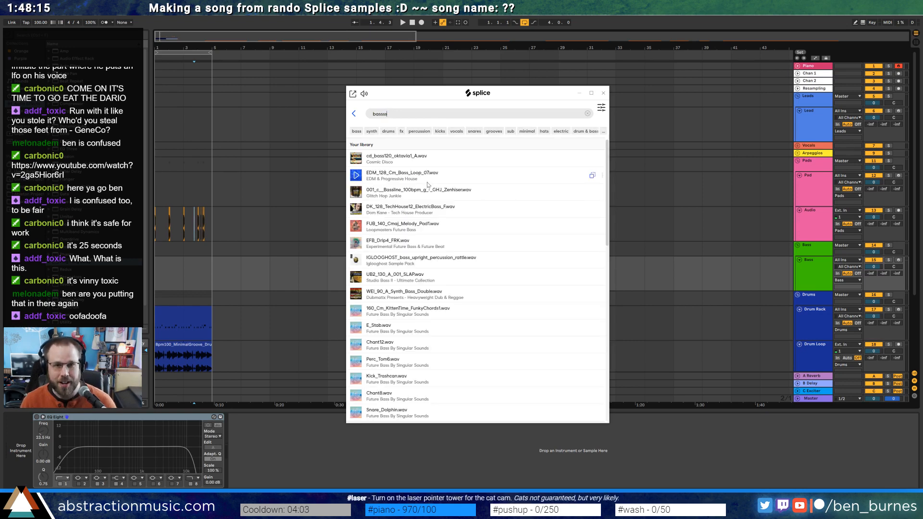
key(Return)
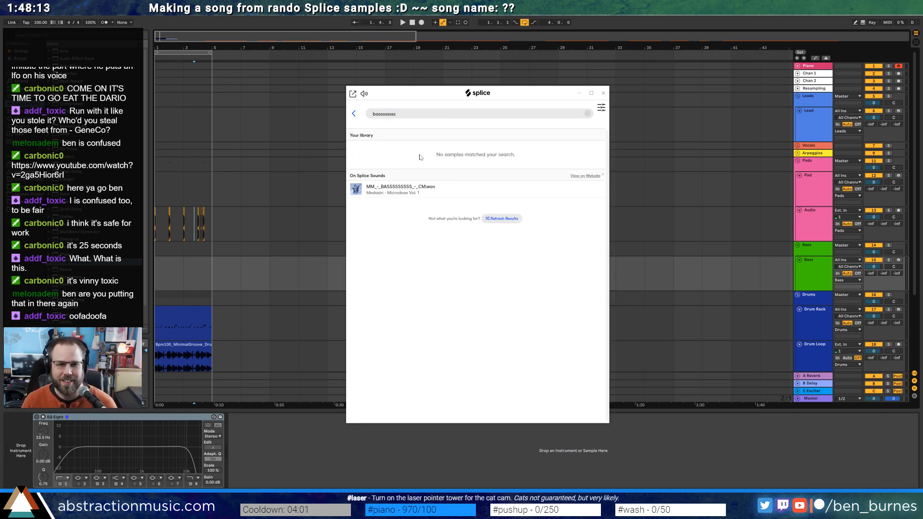
click(359, 189)
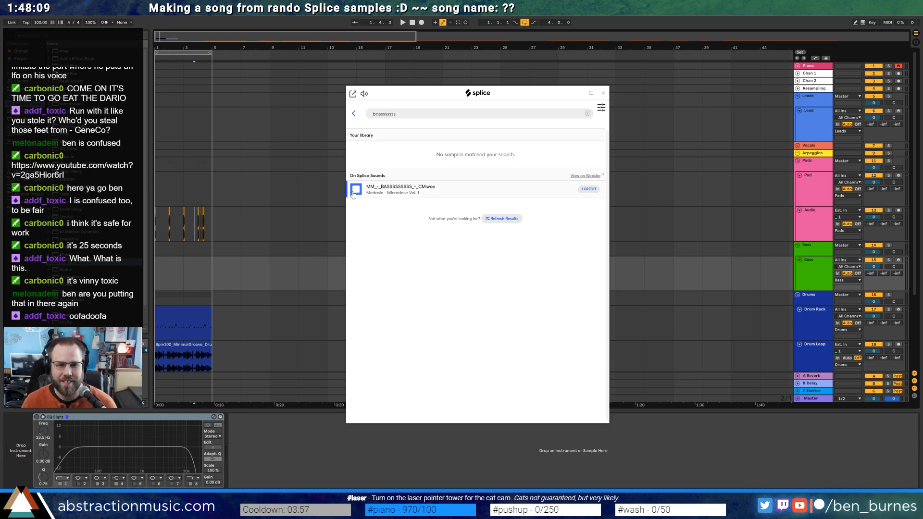
click(589, 189)
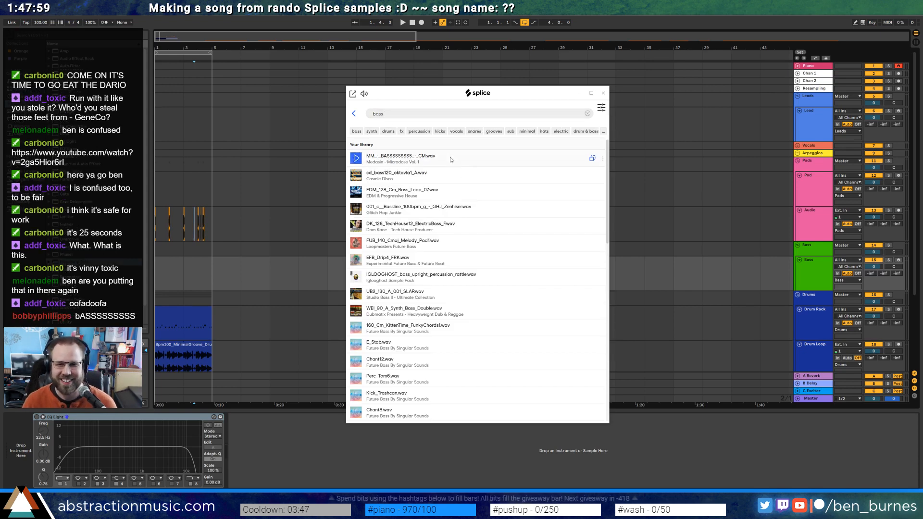
Insert an audio track below the Bass track, place MM_-_BASSSSSSSSS_-_CM.wav on it around bar 35 and audition it briefly
drag(412, 153, 650, 272)
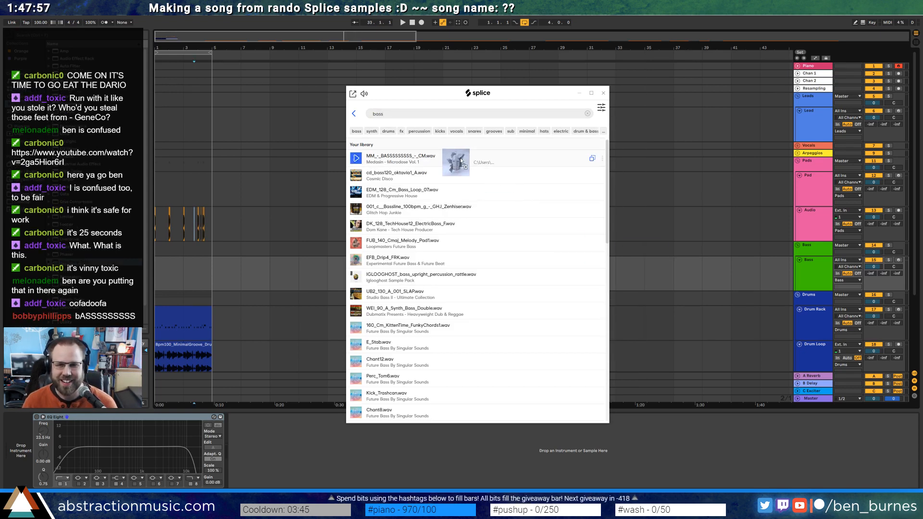
click(681, 292)
click(670, 277)
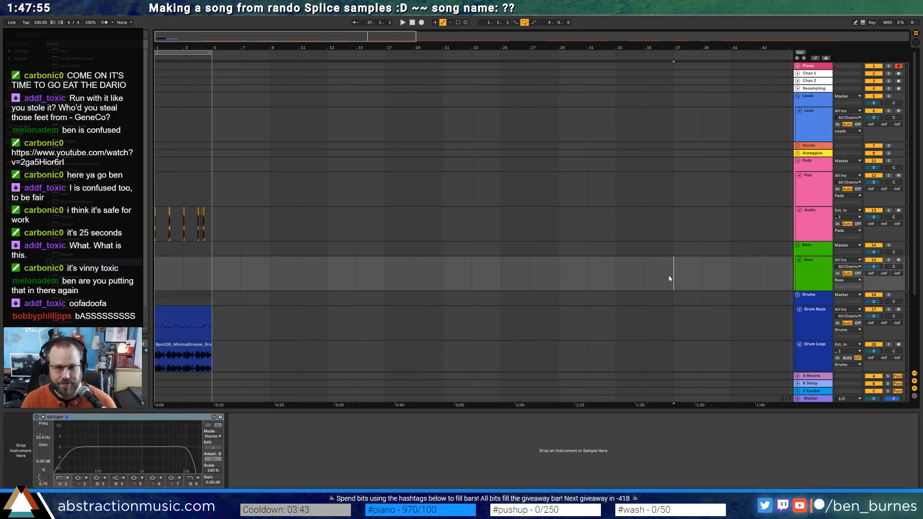
key(ctrl+t)
key(alt+Tab)
drag(404, 163, 668, 308)
click(658, 315)
key(space)
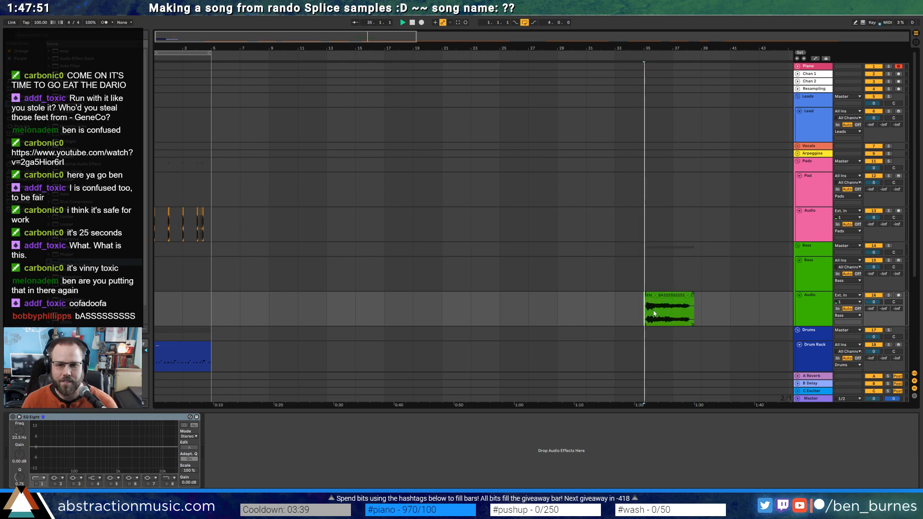
key(space)
Move the bass sample clip much earlier in the arrangement so it starts at bar 7.3
drag(658, 316, 280, 303)
scroll(242, 317, up, 3)
scroll(241, 318, up, 1)
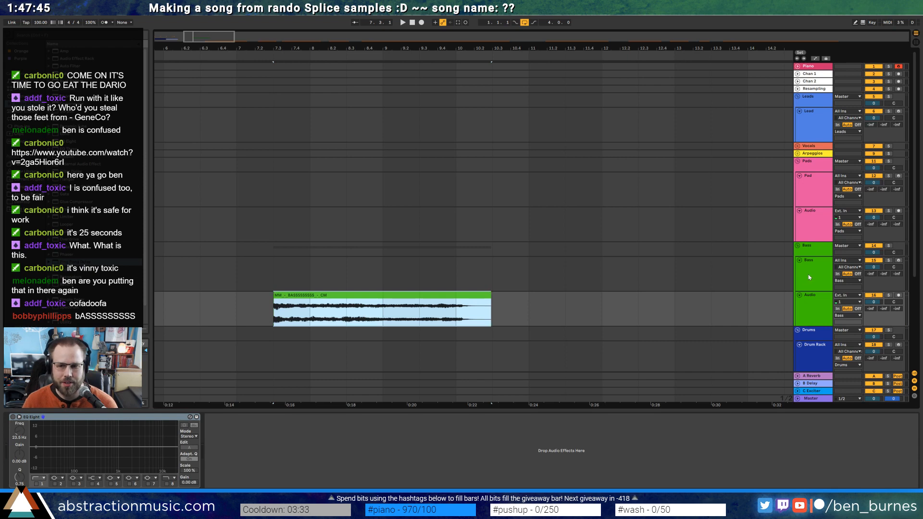
Load the bass sample clip as an instrument ahead of EQ Eight on the Bass MIDI track and arm that track
click(807, 296)
key(Up)
click(420, 297)
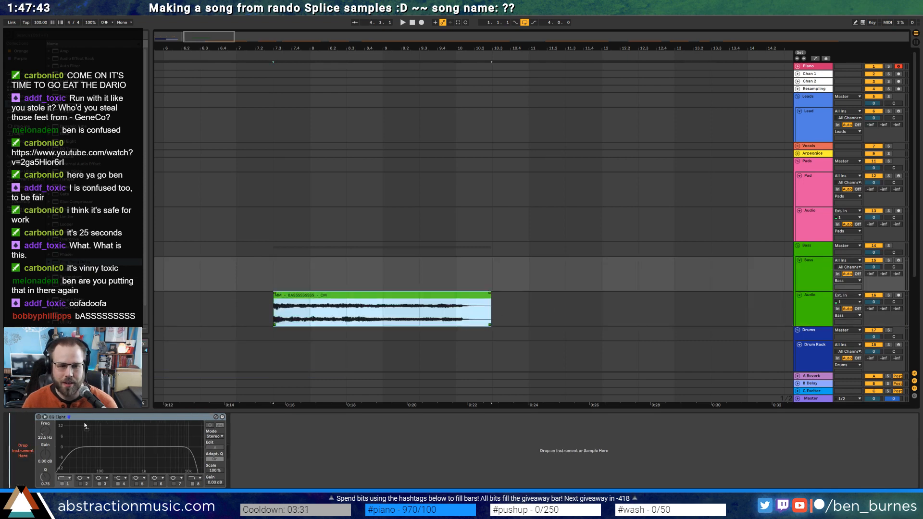
click(899, 261)
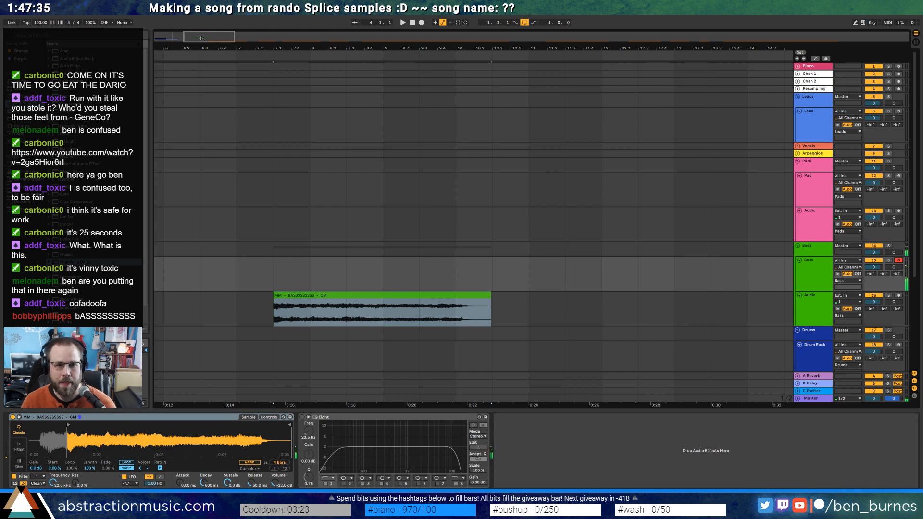
Record a short MIDI take on the Bass track from bar 7.3, stop, and record a one-bar take from bar 1
drag(202, 38, 180, 47)
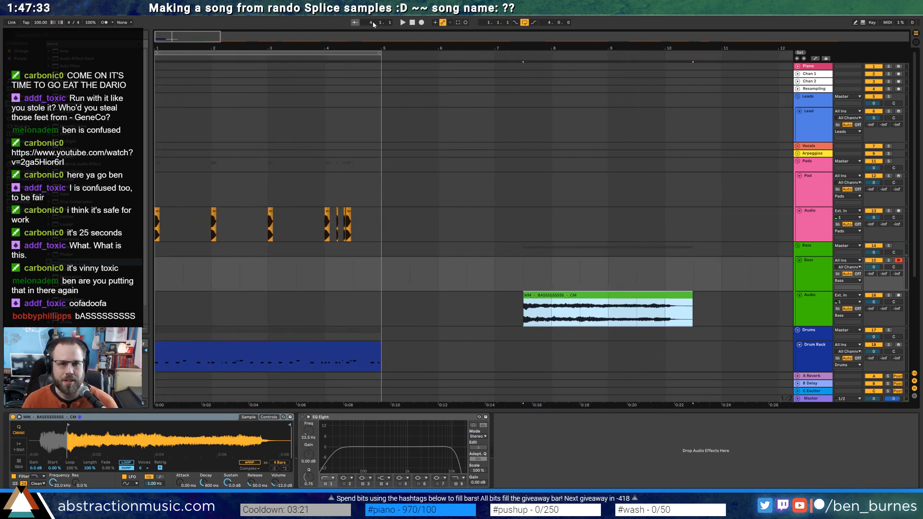
click(422, 23)
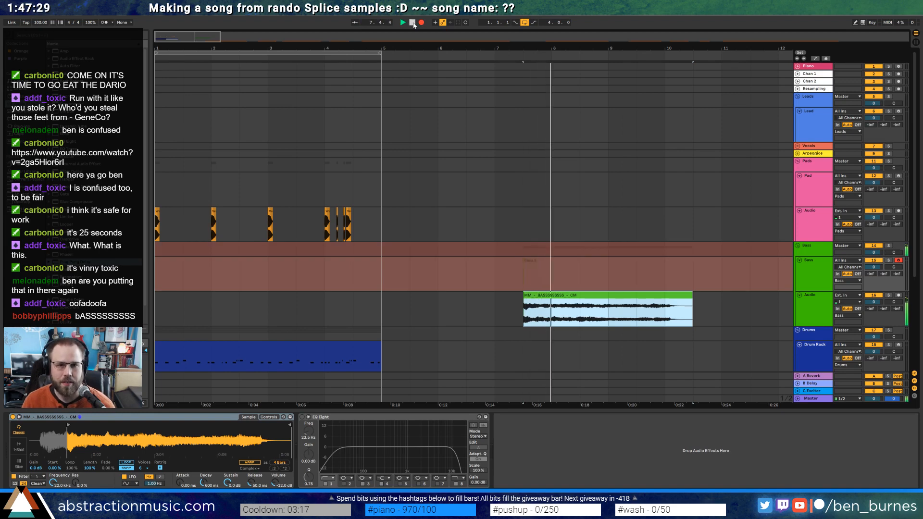
click(411, 23)
click(412, 22)
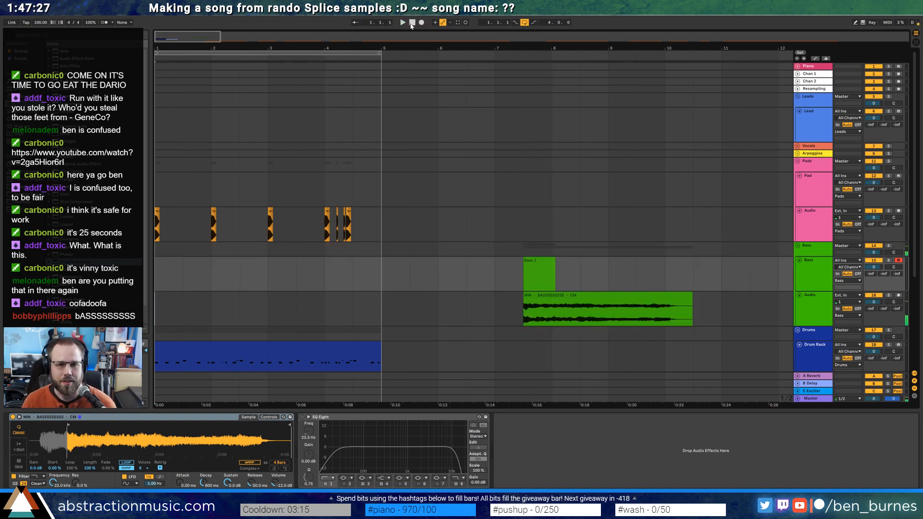
click(422, 23)
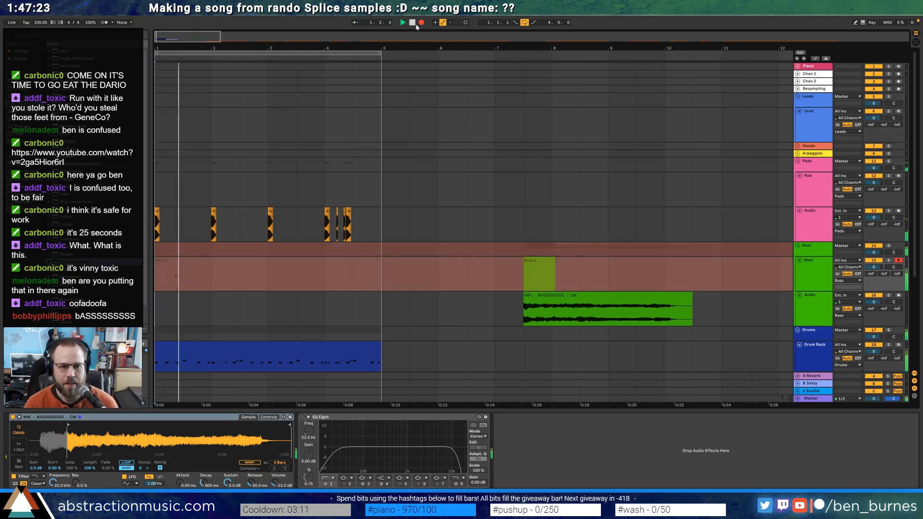
click(416, 25)
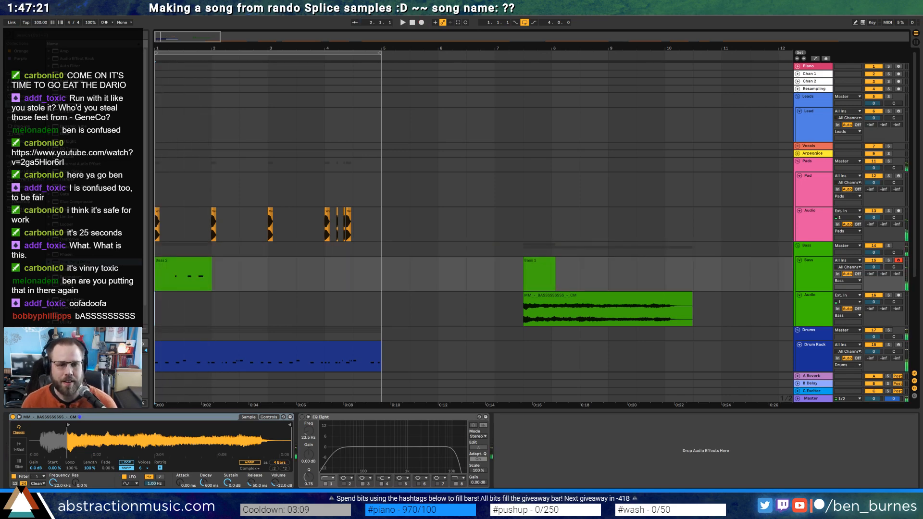
Open the bar-1 bass clip for note editing and nudge its first note slightly earlier
double_click(206, 264)
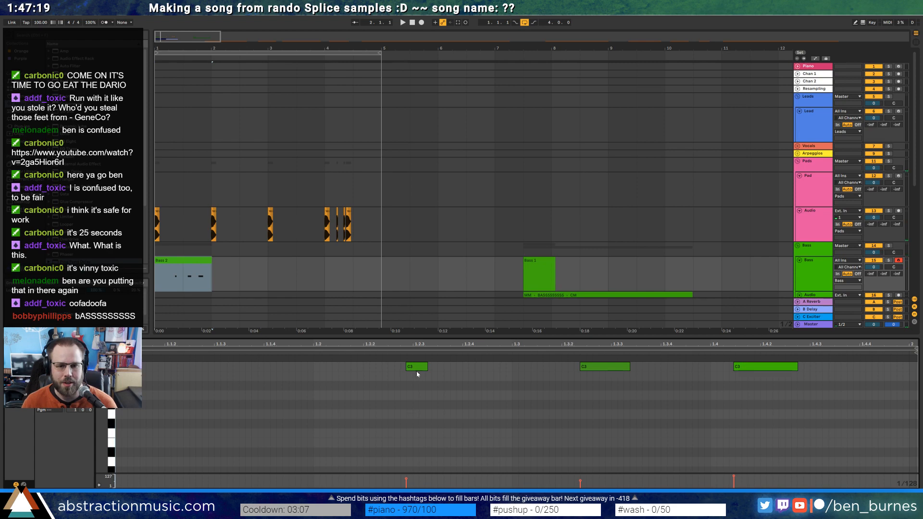
drag(417, 371, 414, 371)
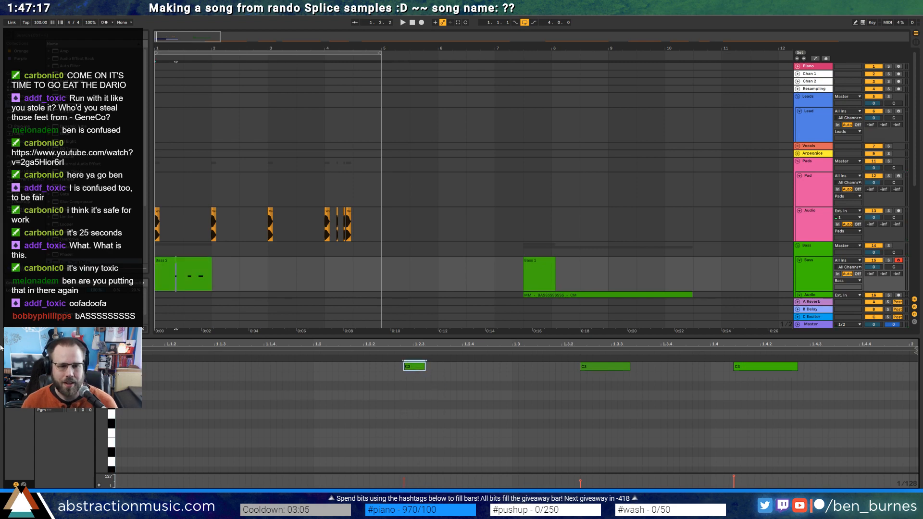
Align the three C3 notes in the Bass 2 clip to the grid, the first at 1.2.3 and the last at 1.4, and audition them
click(322, 437)
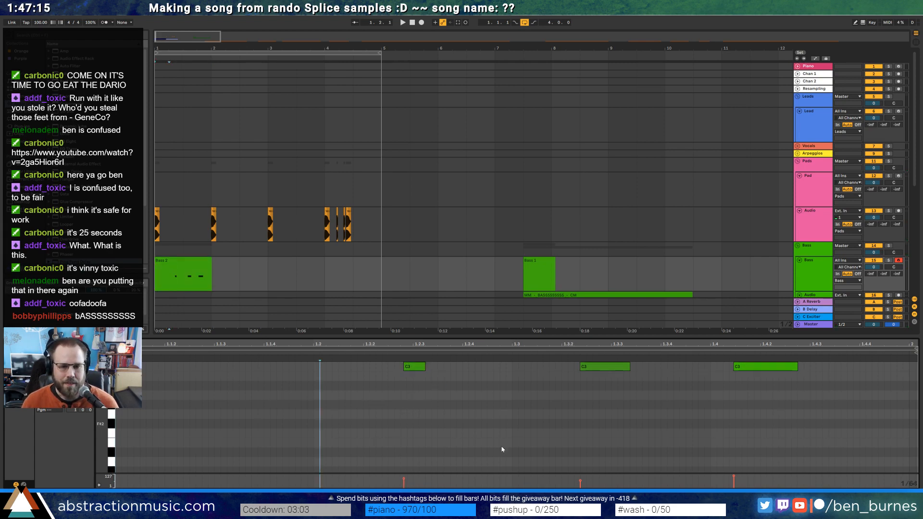
mouse_move(414, 368)
mouse_down()
mouse_move(400, 370)
mouse_move(442, 370)
mouse_up()
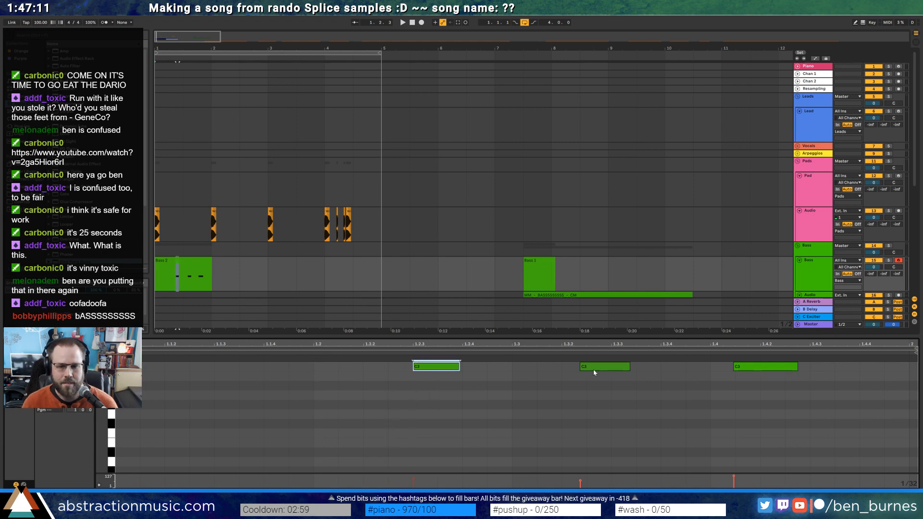
drag(591, 369, 573, 370)
drag(748, 369, 726, 370)
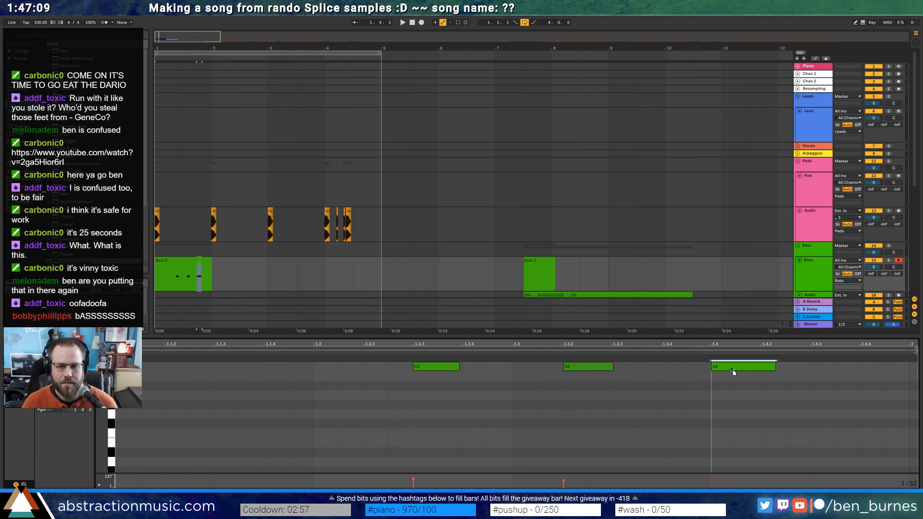
key(space)
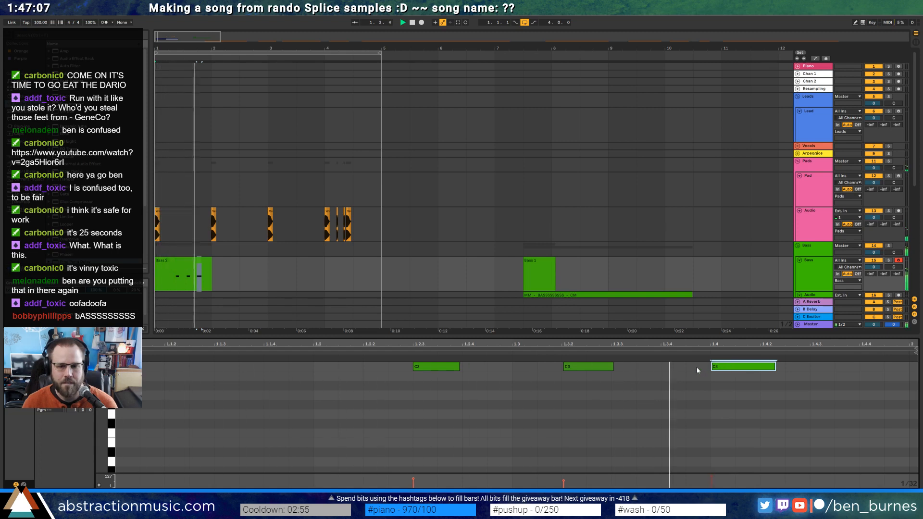
key(space)
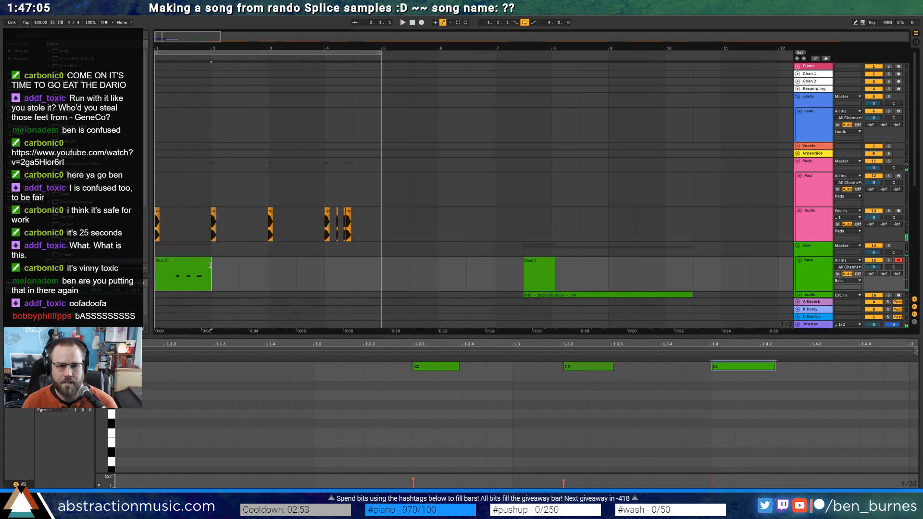
Extend the looped Bass 2 clip to the start of bar 5 and play the arrangement
drag(211, 265, 374, 266)
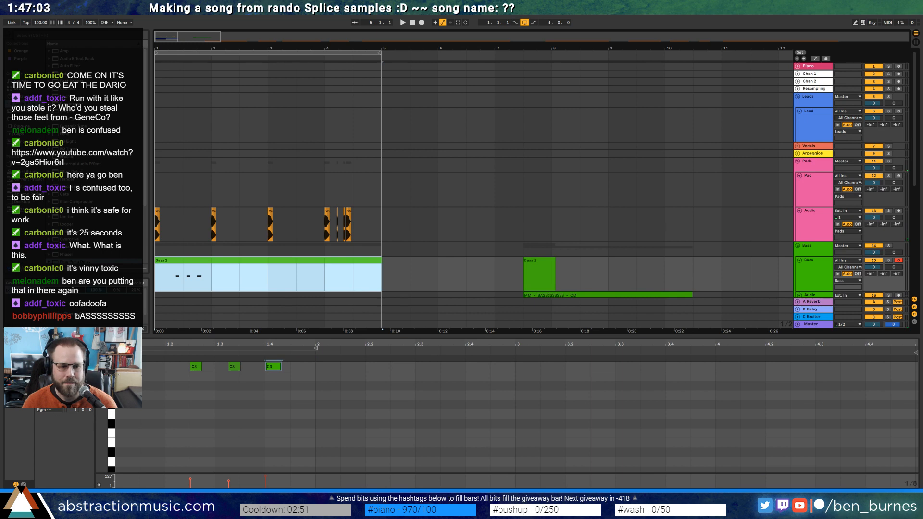
click(79, 382)
key(space)
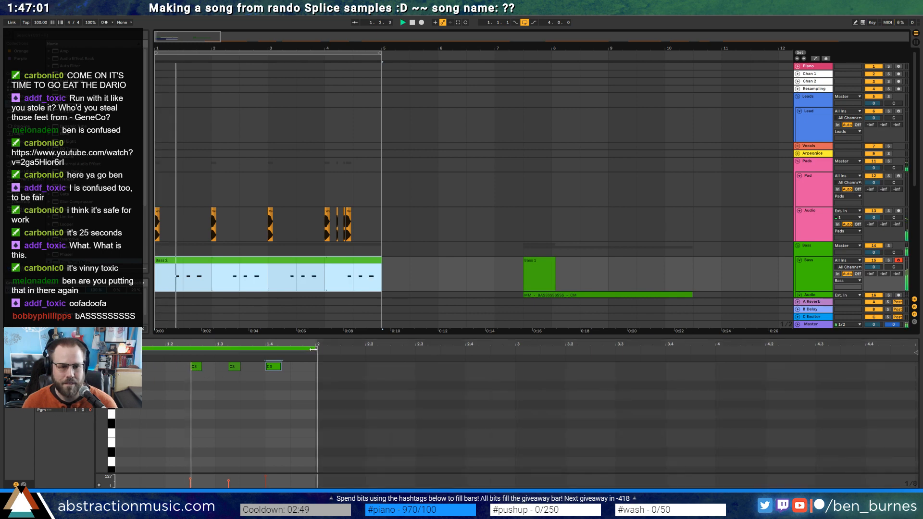
Nudge the first bass note slightly later and transpose all three notes up an octave to C4
drag(317, 348, 314, 349)
key(ctrl+a)
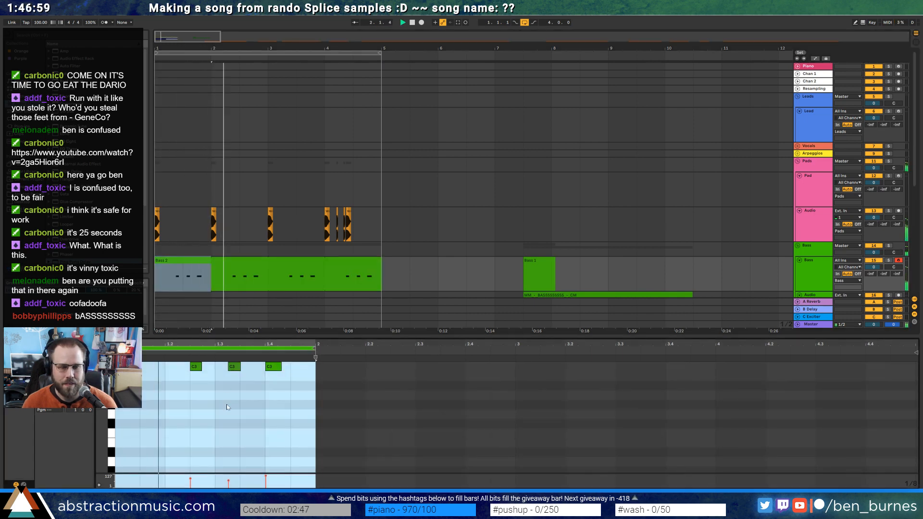
key(ctrl+1)
drag(196, 368, 198, 368)
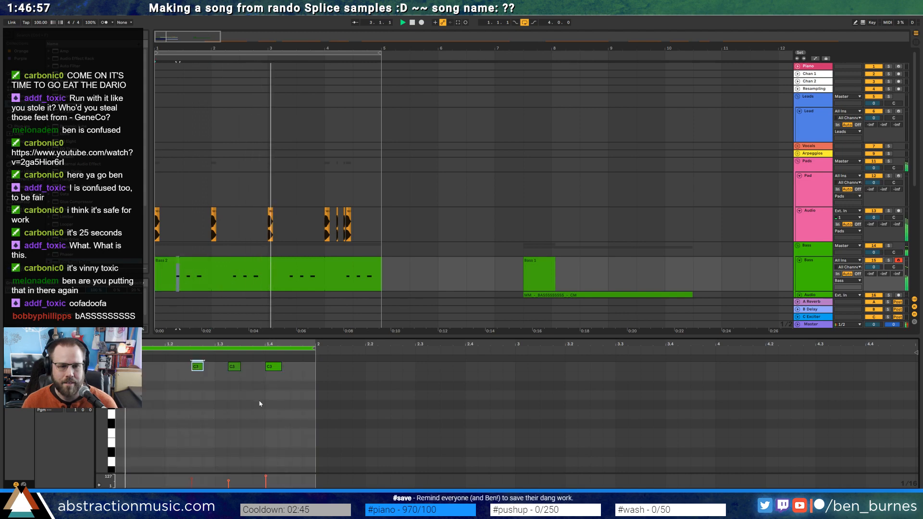
drag(303, 396, 191, 364)
key(shift+Up)
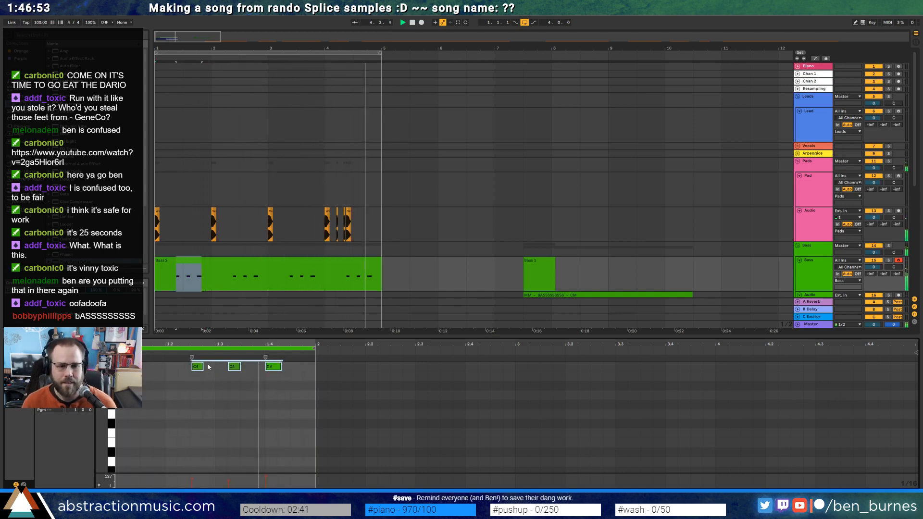
Fine-tune the sample start point on the bass Simpler's waveform and stop playback
key(shift+Tab)
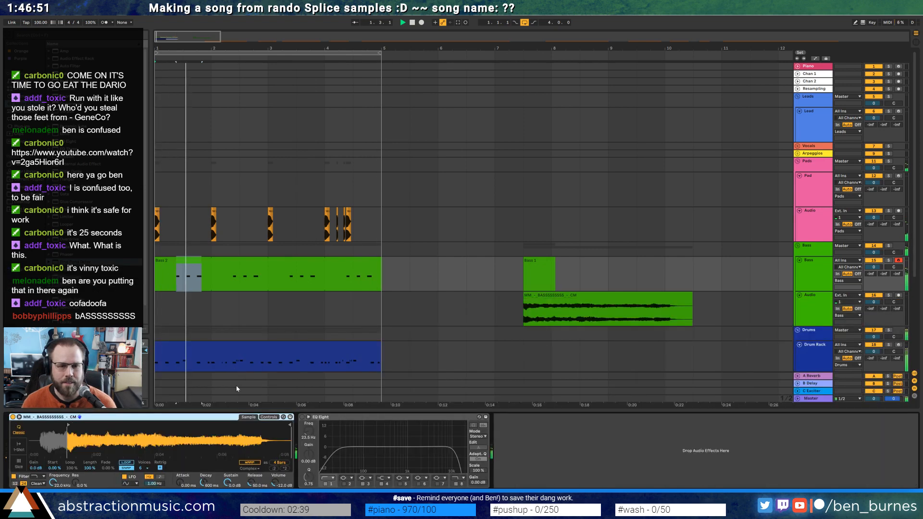
mouse_move(70, 425)
mouse_down()
mouse_move(56, 425)
mouse_move(69, 425)
mouse_up()
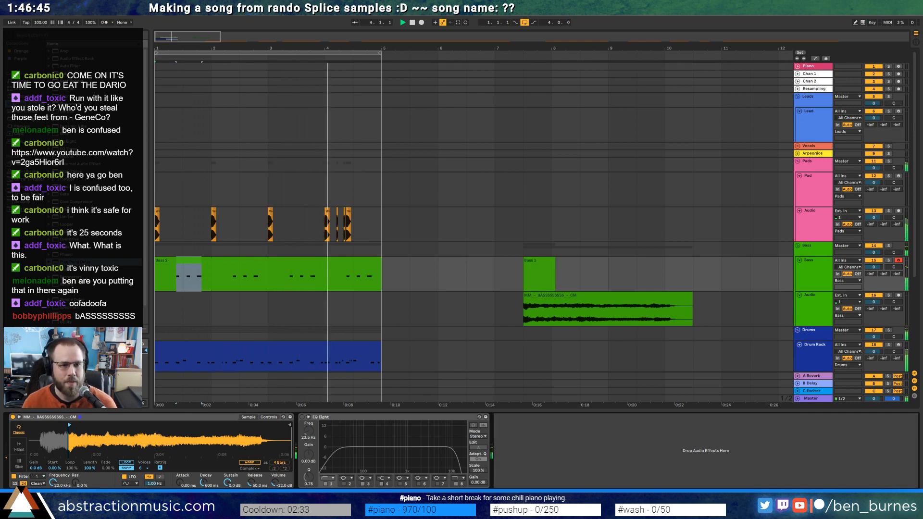
mouse_move(72, 437)
mouse_down()
mouse_move(80, 483)
mouse_move(105, 491)
mouse_move(269, 491)
mouse_move(204, 507)
mouse_move(204, 437)
mouse_move(91, 425)
mouse_up()
key(space)
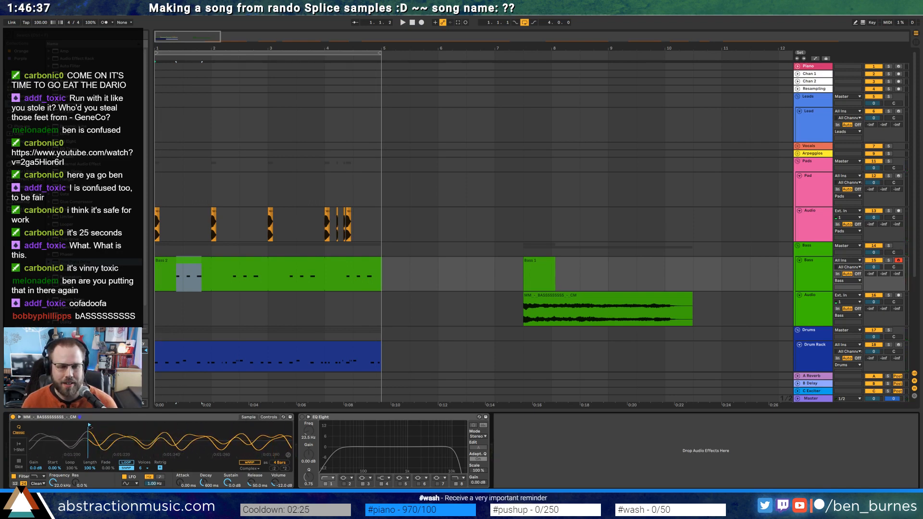
drag(177, 453, 177, 431)
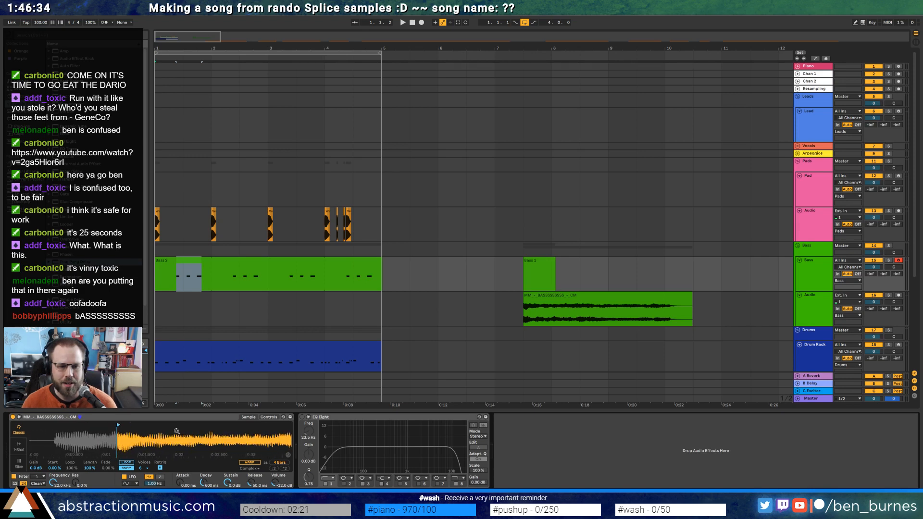
Convert the bass track's Simpler into a Sampler
click(268, 418)
right_click(206, 420)
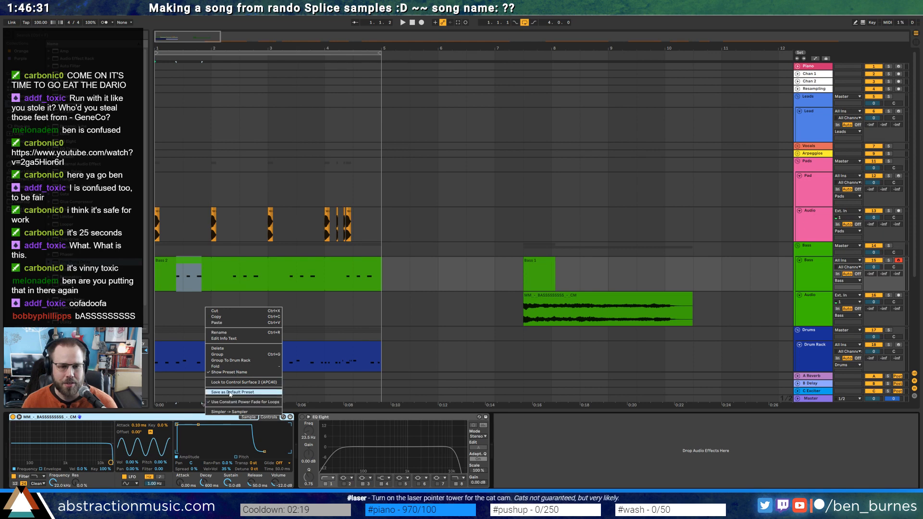
click(188, 420)
click(248, 419)
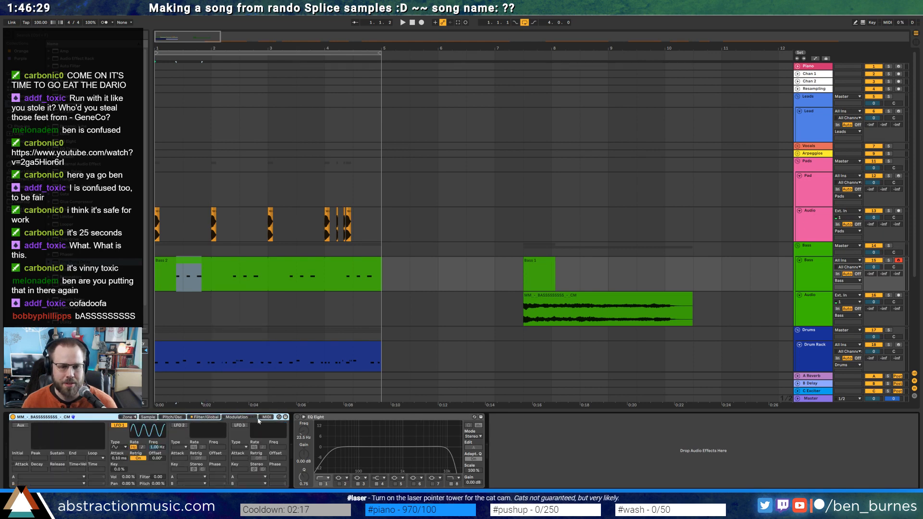
Set the Sampler's pitch envelope amount to +16 st and shorten its decay
click(267, 418)
click(212, 418)
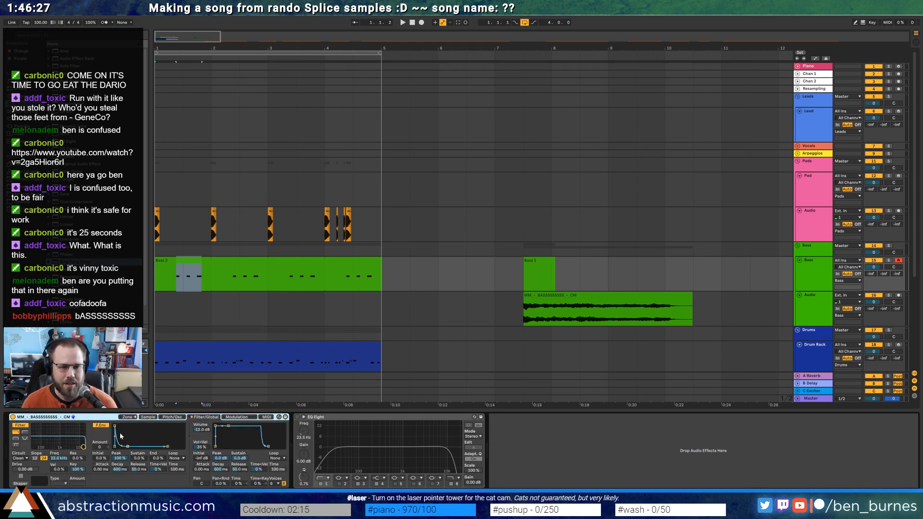
click(170, 418)
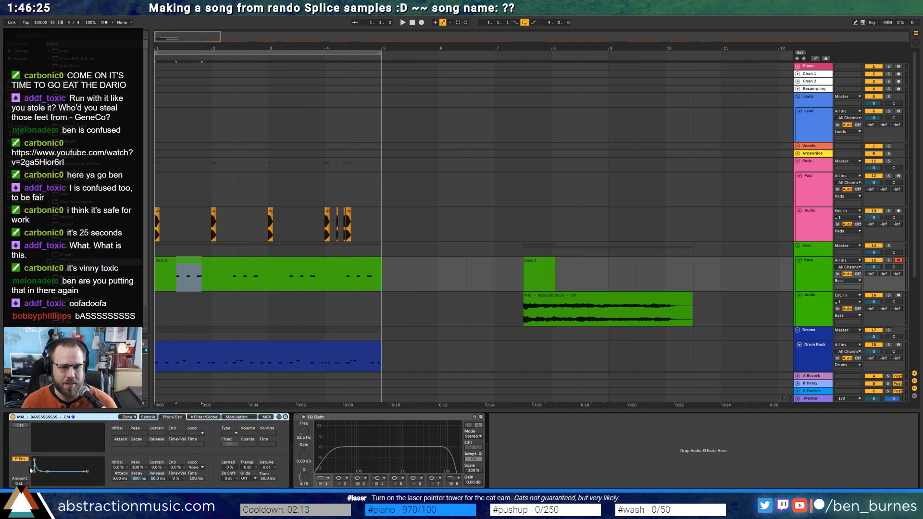
drag(28, 483, 28, 467)
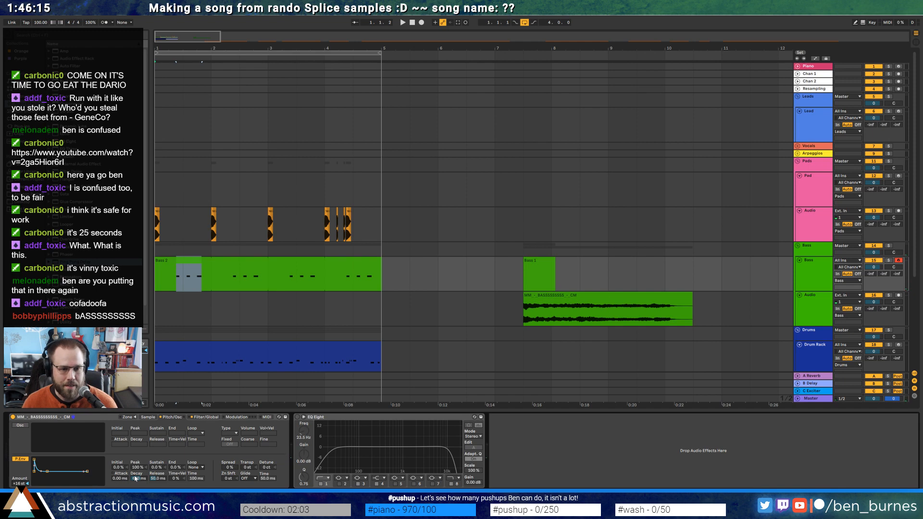
drag(46, 471, 43, 472)
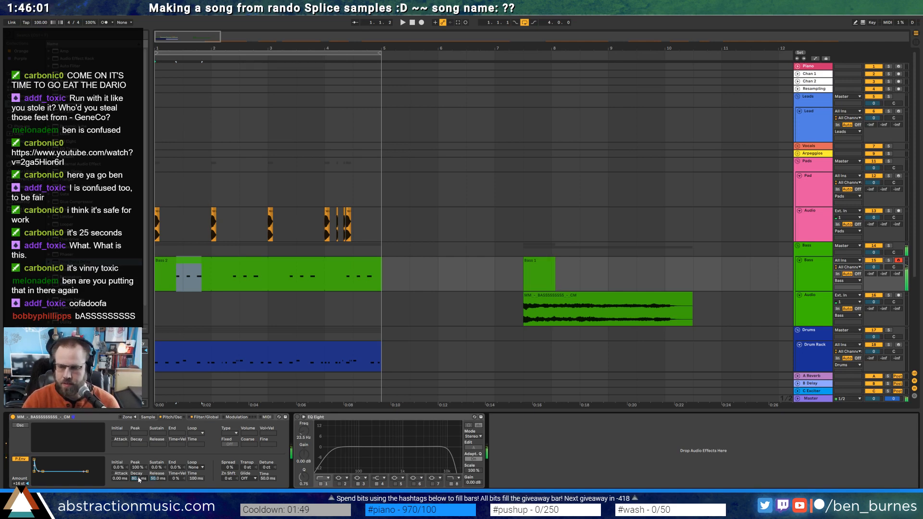
Play the Bass 2 clip from the start to audition the pitch envelope with the drums
click(168, 272)
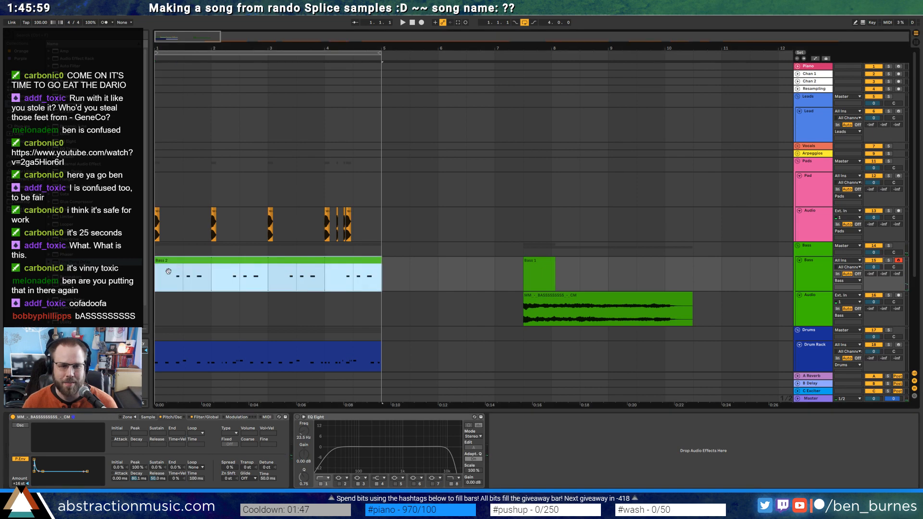
key(space)
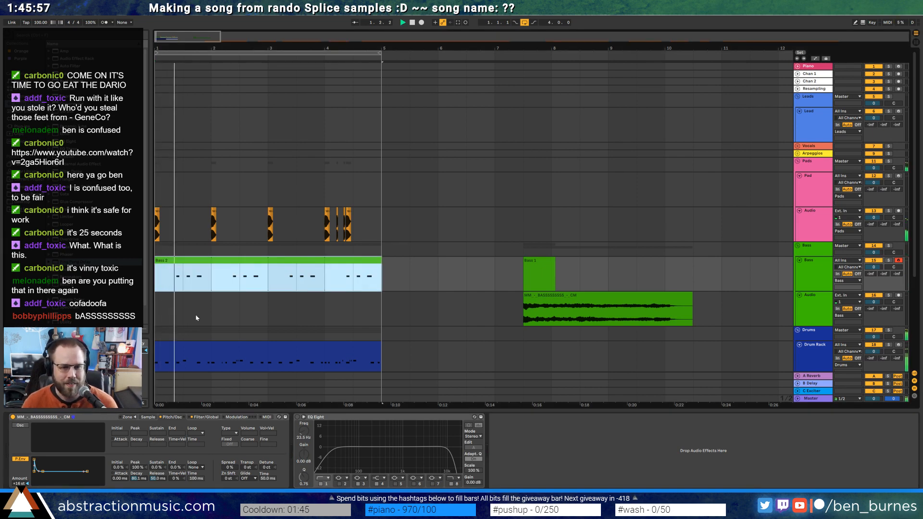
key(space)
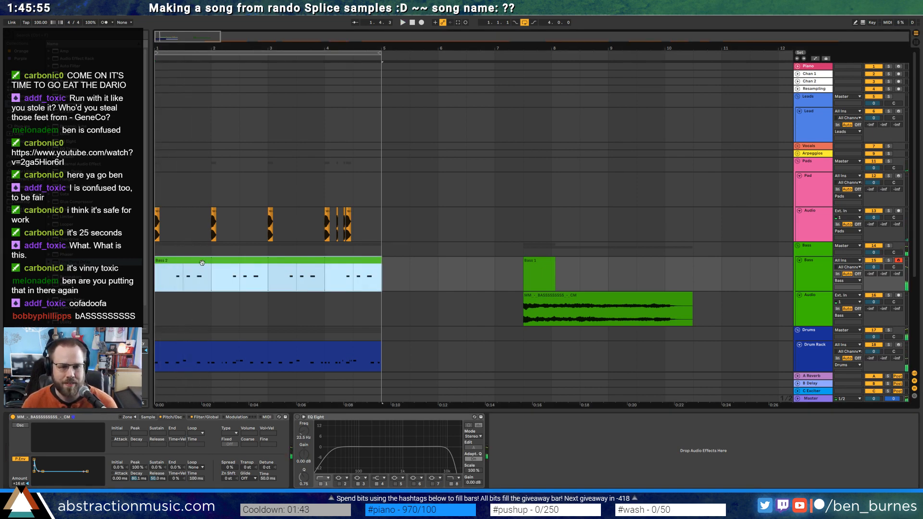
double_click(202, 262)
key(shift+Tab)
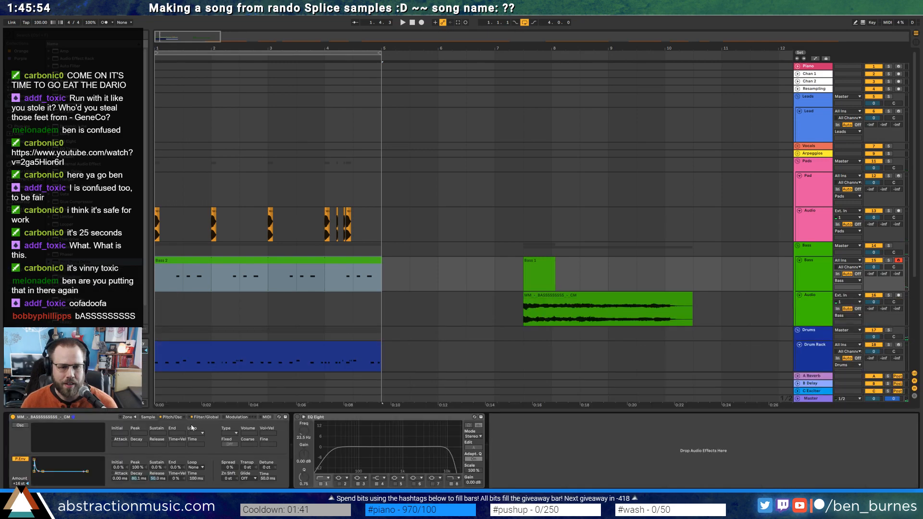
Lower the Sampler's volume envelope sustain to -inf dB with a decay of about 1 s
click(231, 418)
click(204, 418)
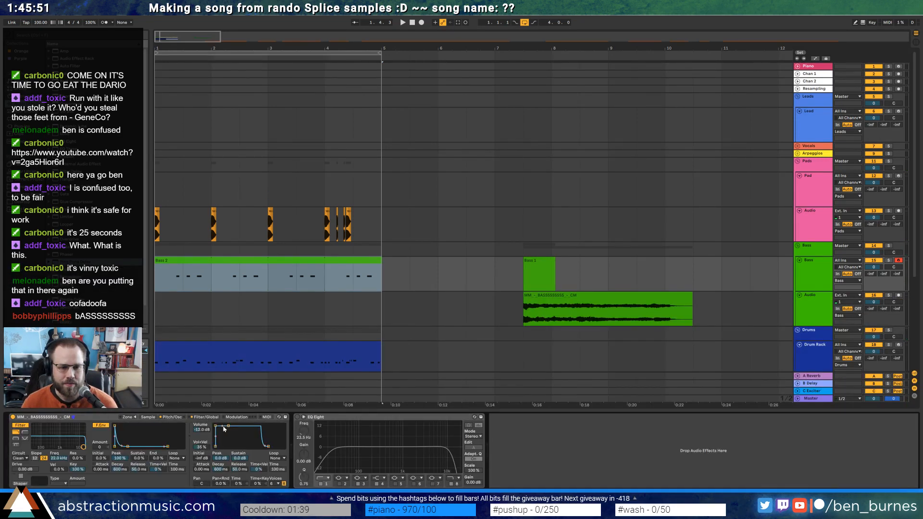
drag(228, 426, 227, 445)
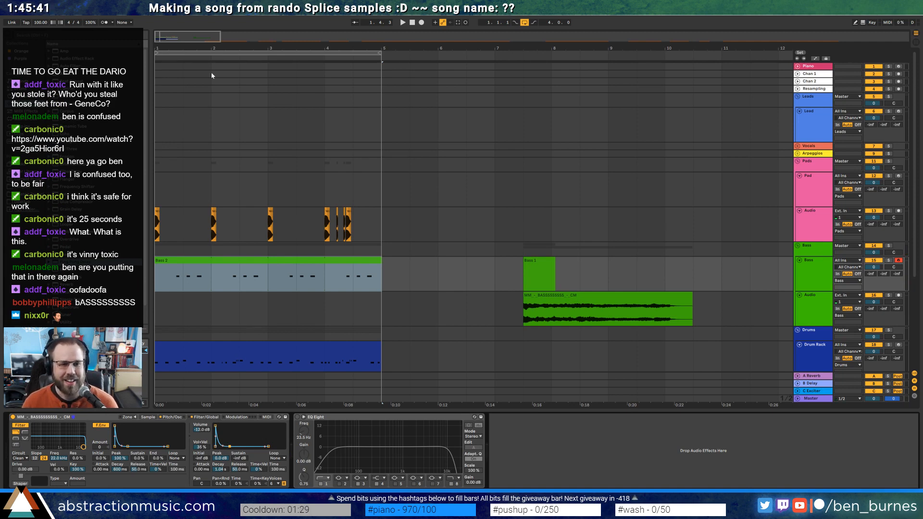
Insert Multiband Dynamics between the Sampler and EQ Eight on the bass track
mouse_move(68, 232)
mouse_down()
mouse_move(241, 347)
mouse_move(304, 446)
mouse_up()
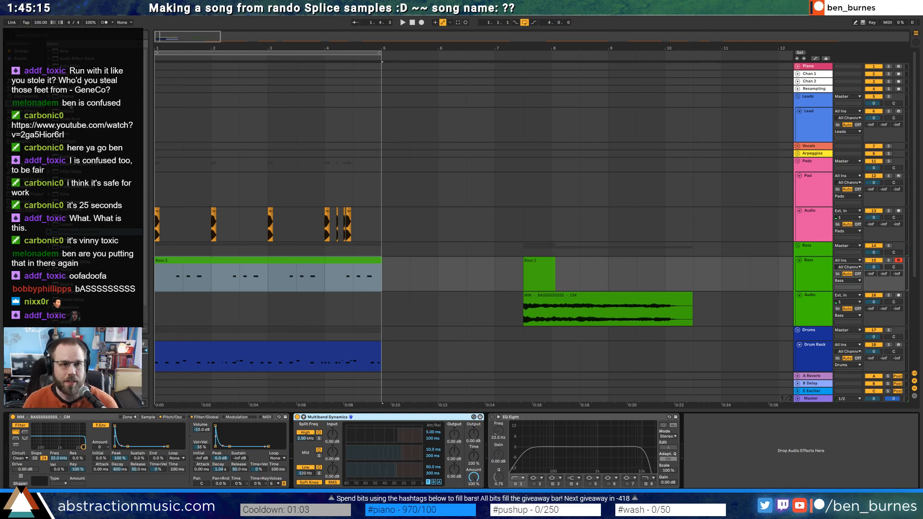
Try a Glue Compressor between Multiband Dynamics and EQ Eight, and remove it
drag(67, 104, 448, 436)
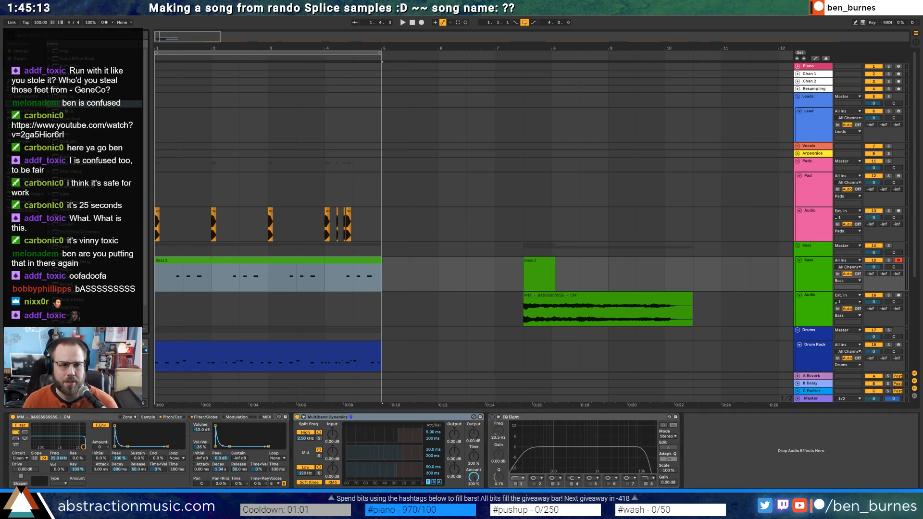
click(72, 202)
drag(72, 202, 547, 474)
click(606, 417)
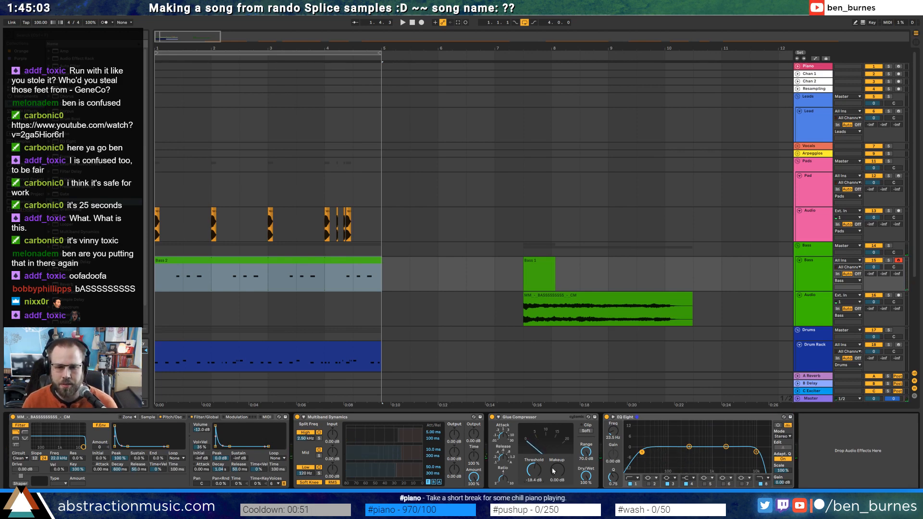
click(539, 418)
key(Delete)
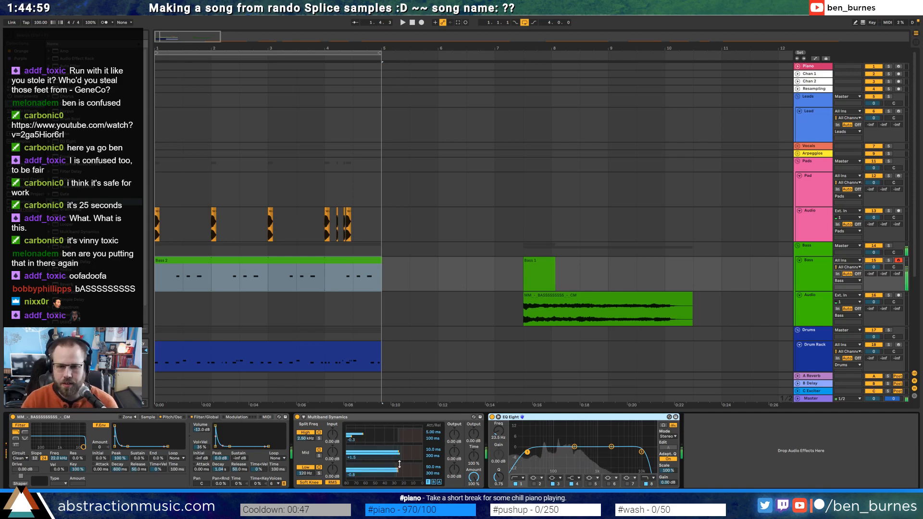
Disable EQ Eight's low and high cuts, boost band 3 by about 6.6 dB and cut band 4 by about 5.8 dB at 1.21 kHz
click(516, 484)
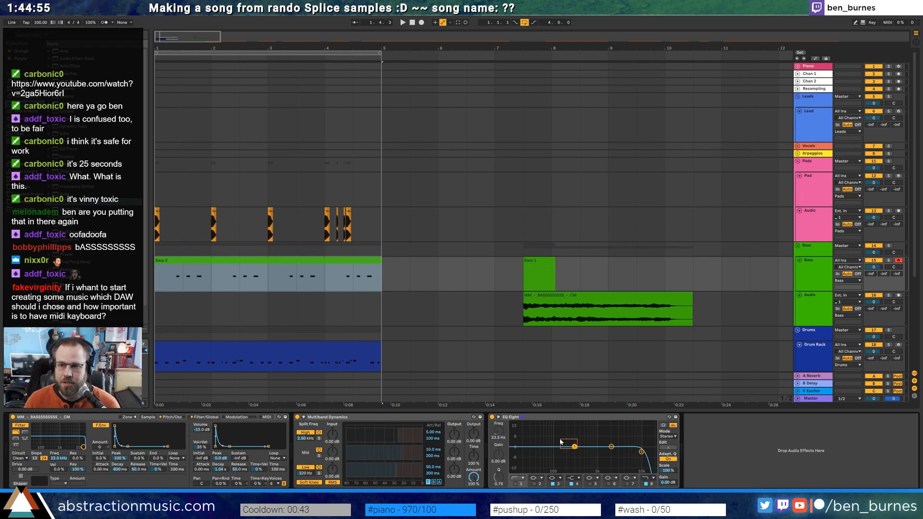
click(561, 441)
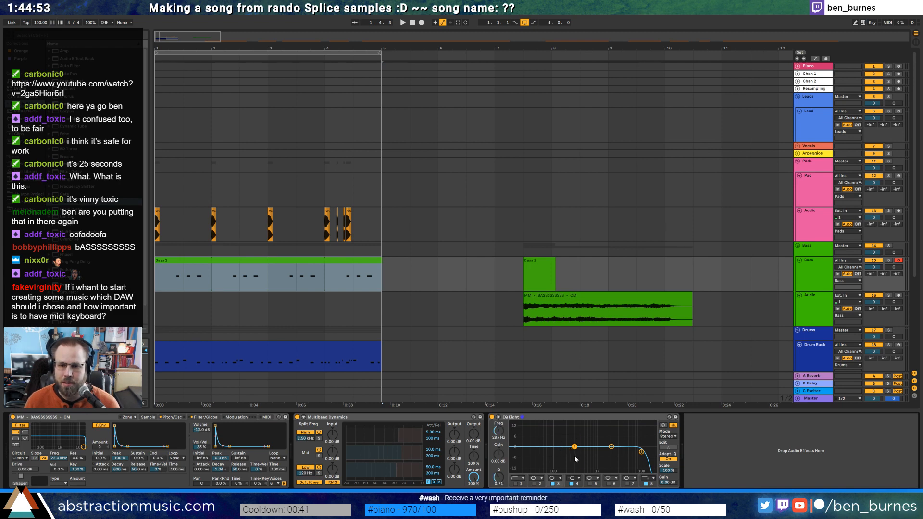
drag(575, 446, 614, 453)
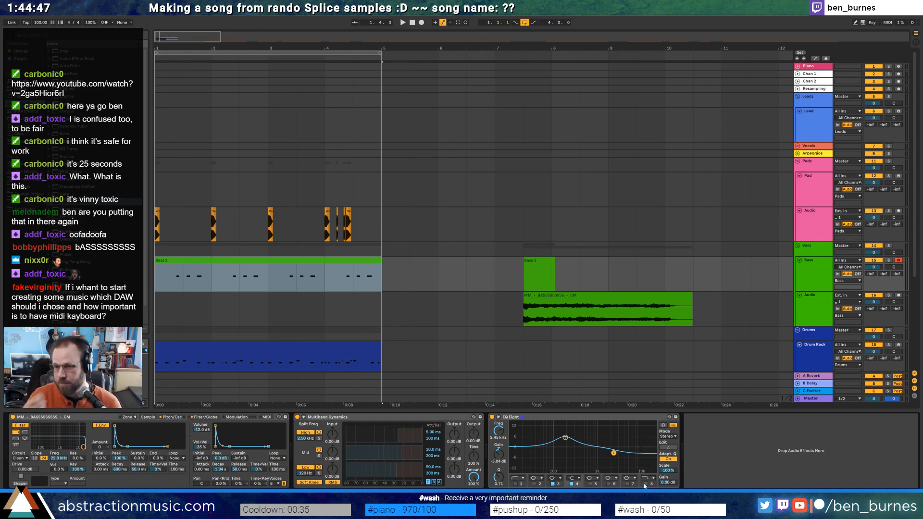
drag(612, 453, 600, 456)
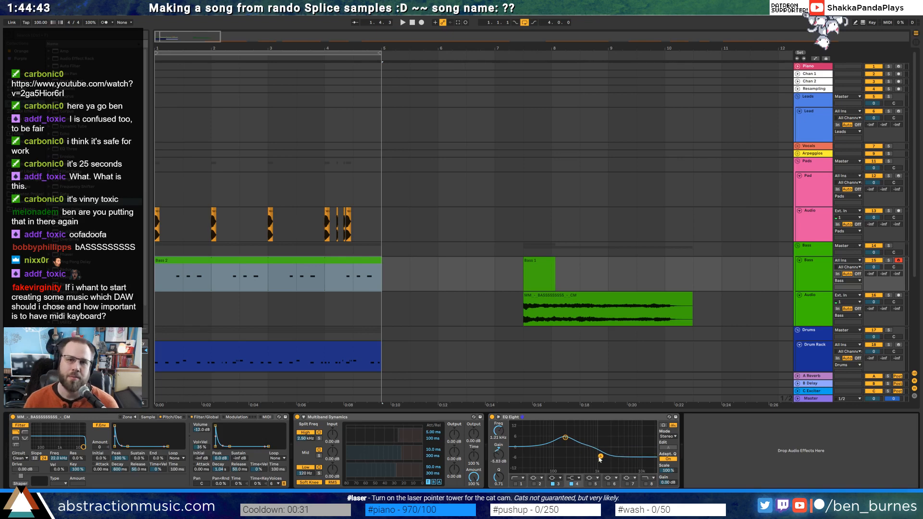
click(566, 438)
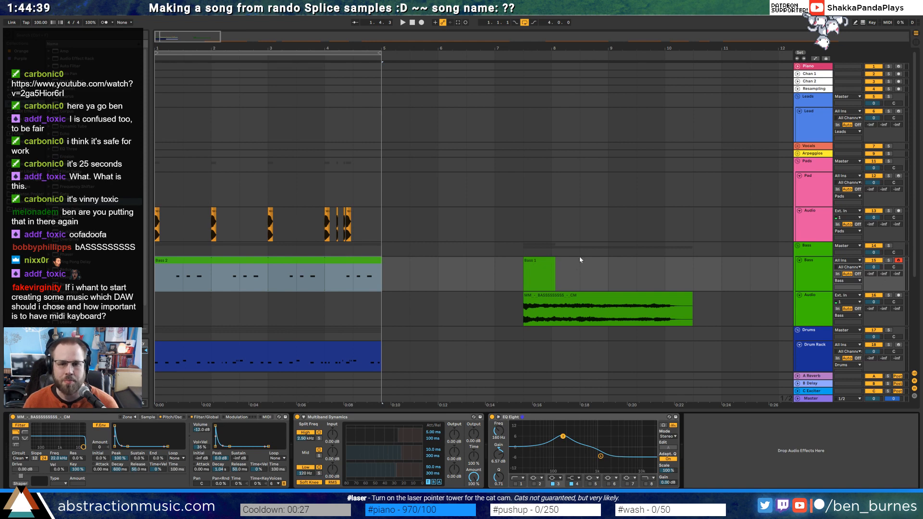
Delete the Bass 1 clip past bar 7 and play back the Bass 2 clip from the start
click(535, 268)
click(300, 265)
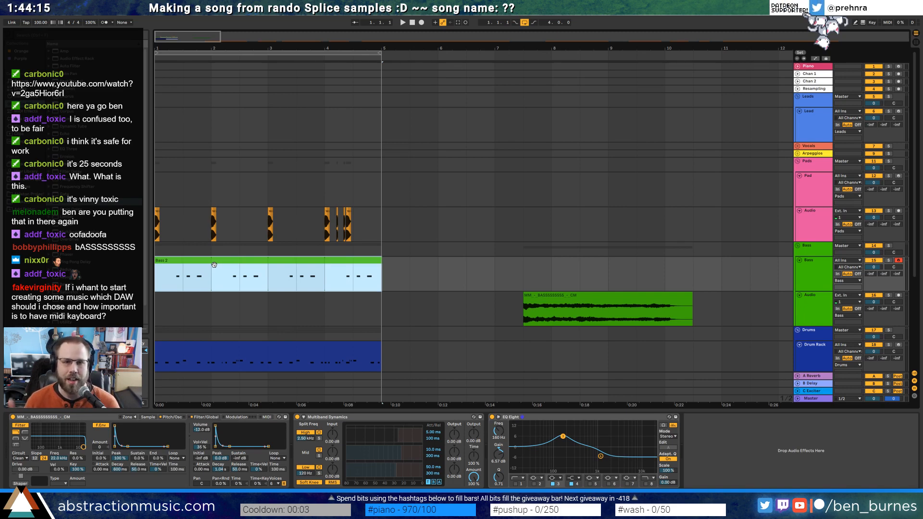
key(space)
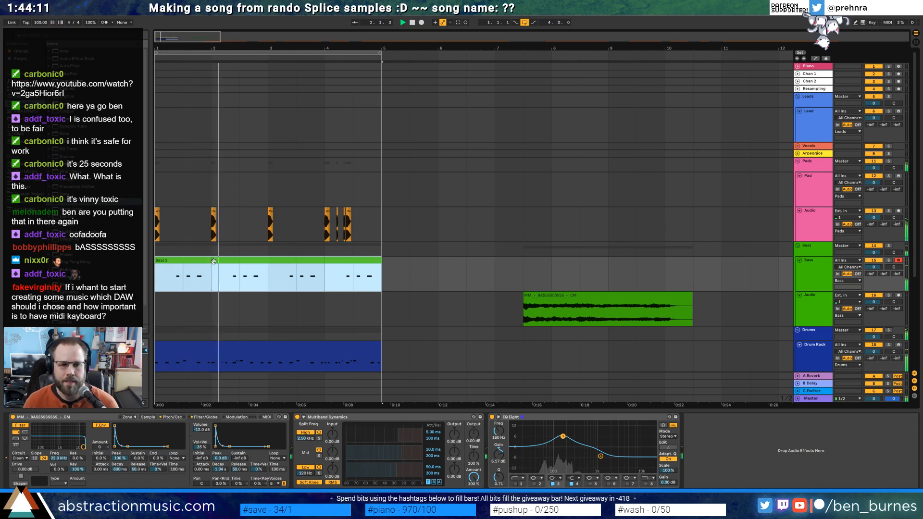
key(space)
drag(271, 288, 144, 277)
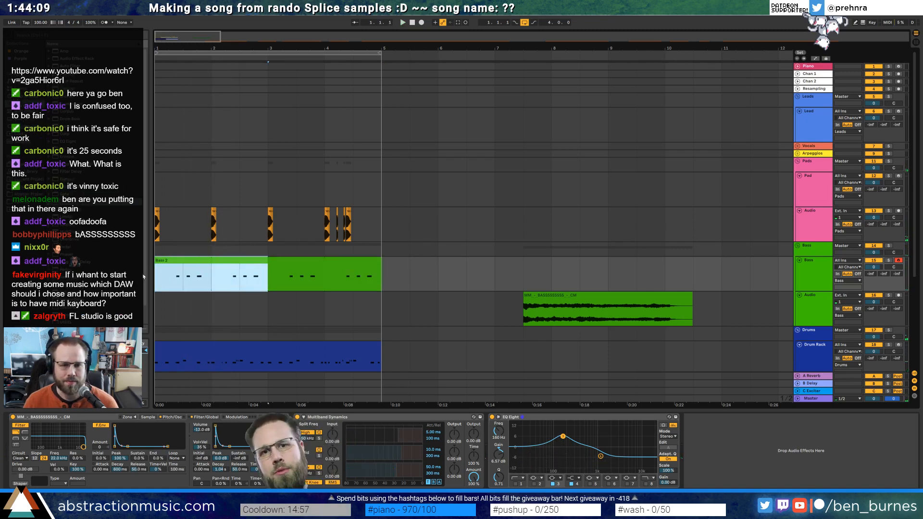
key(ctrl+l)
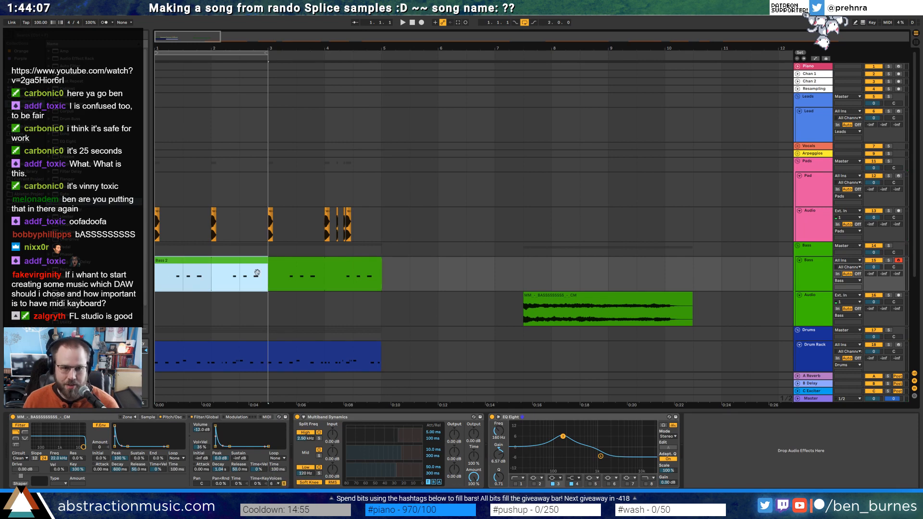
drag(268, 53, 379, 61)
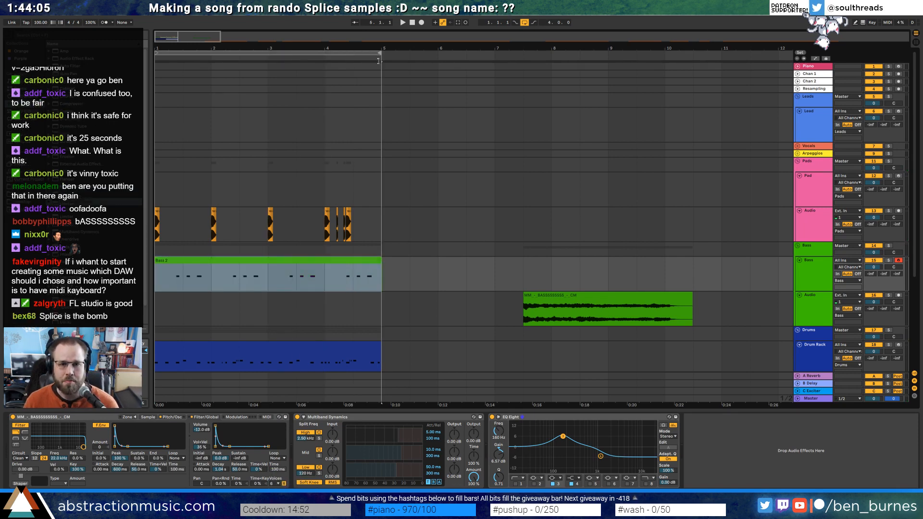
Open the Bass 2 clip's notes and quantize its C4 notes to the grid
click(380, 261)
double_click(369, 262)
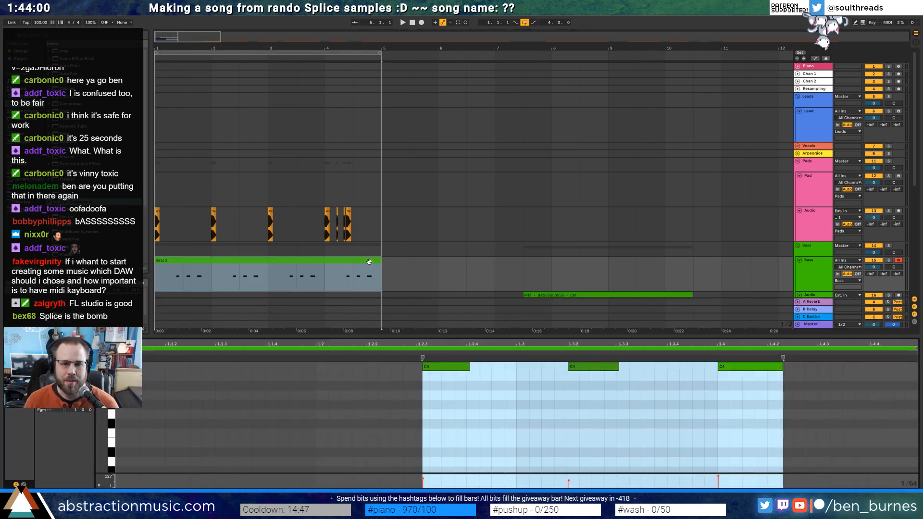
click(578, 420)
click(273, 260)
drag(566, 407, 599, 368)
key(ctrl+u)
drag(772, 404, 751, 361)
drag(439, 391, 431, 366)
key(ctrl+u)
click(470, 395)
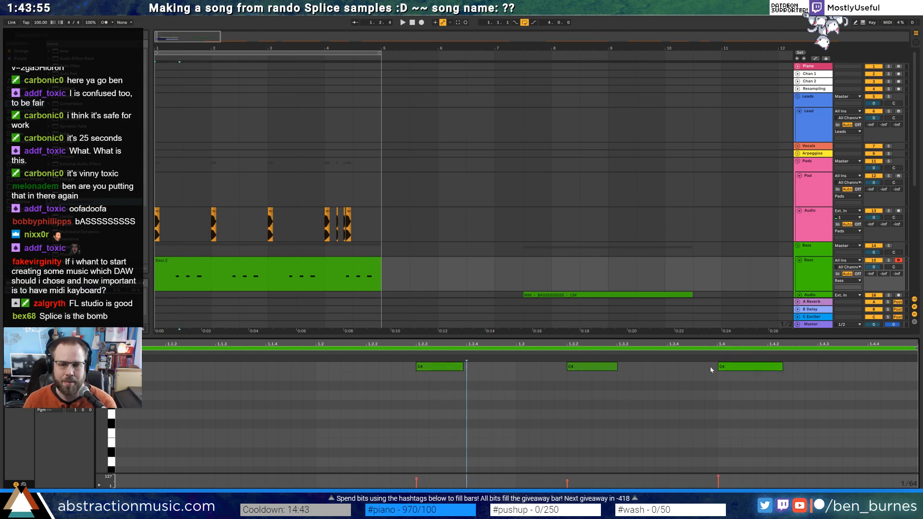
Consolidate the first two bars of the Bass 2 clip and add a short C4 note just before beat 2.4
drag(264, 282, 160, 278)
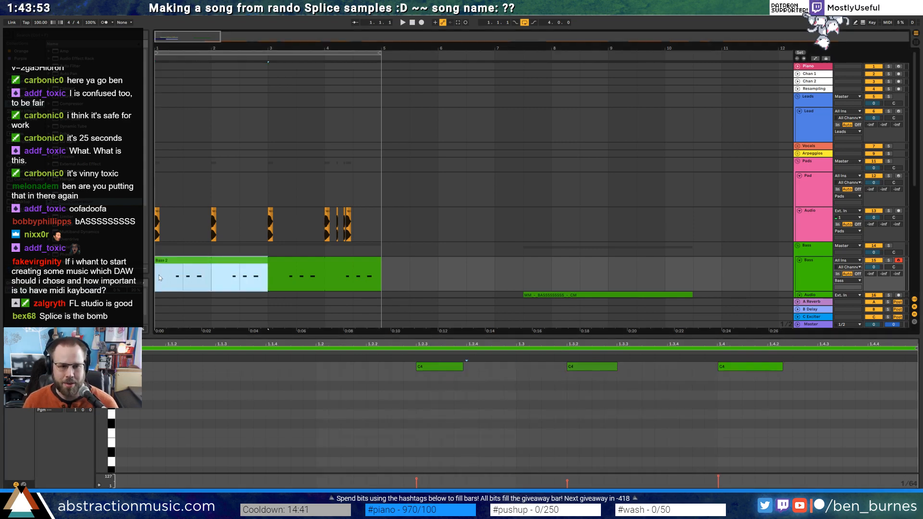
key(ctrl+j)
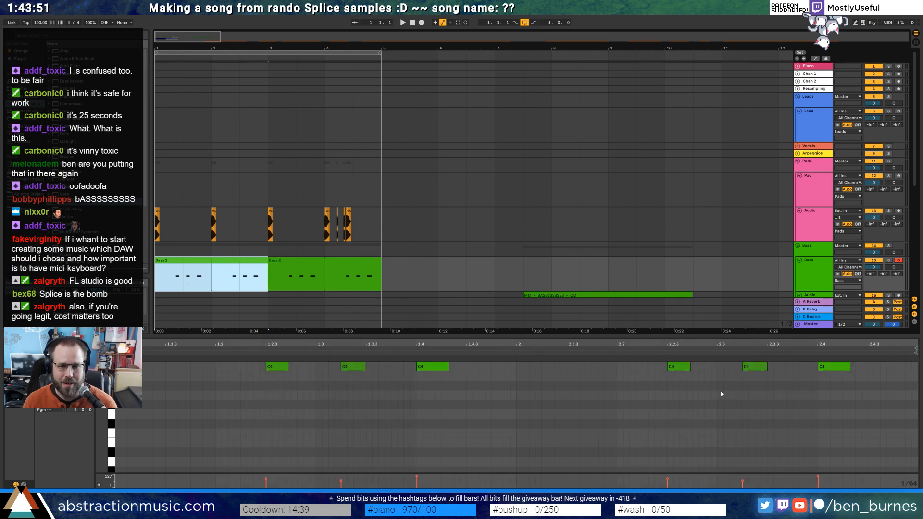
click(723, 392)
double_click(808, 368)
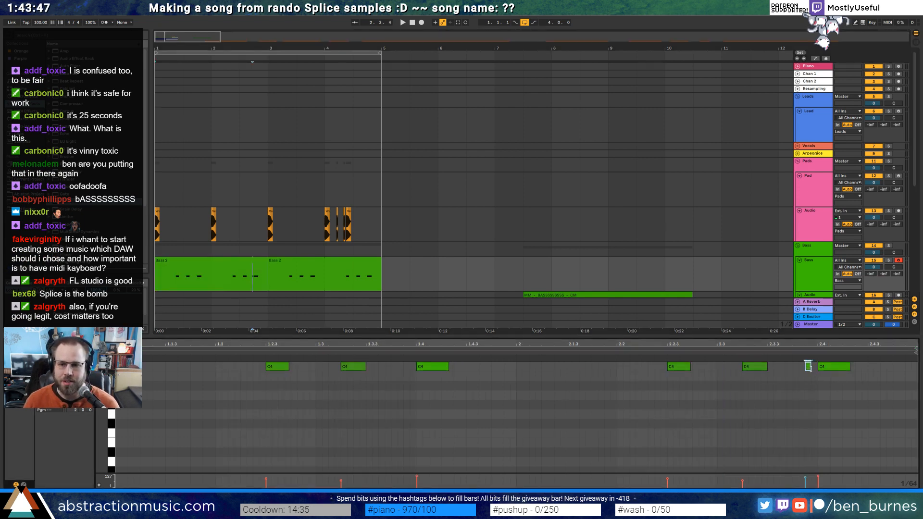
Extend the two-bar bass clip through bar 4, and lengthen the added C4 note so it starts earlier, at 2.3.4
click(232, 261)
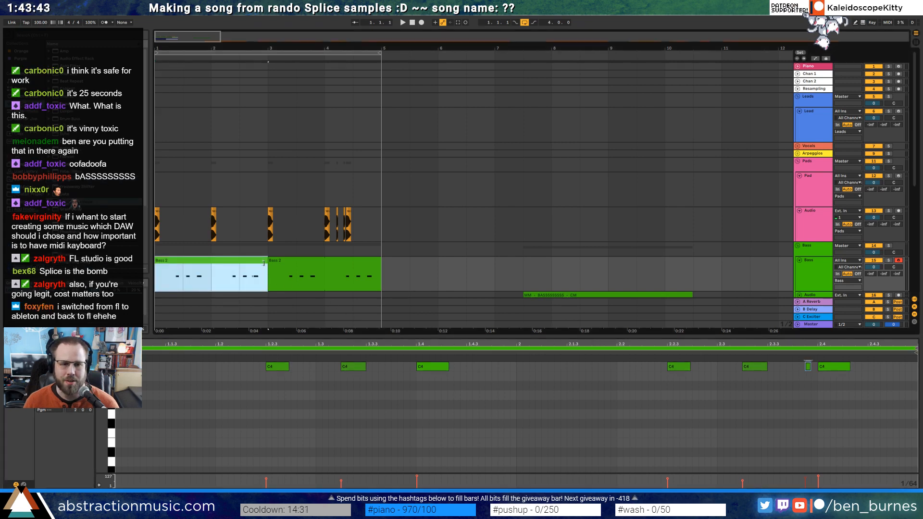
drag(263, 263, 373, 266)
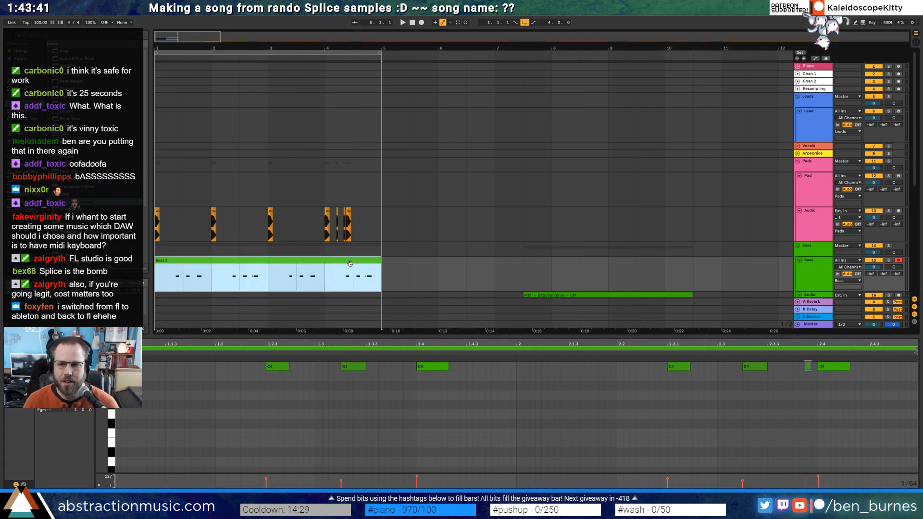
key(space)
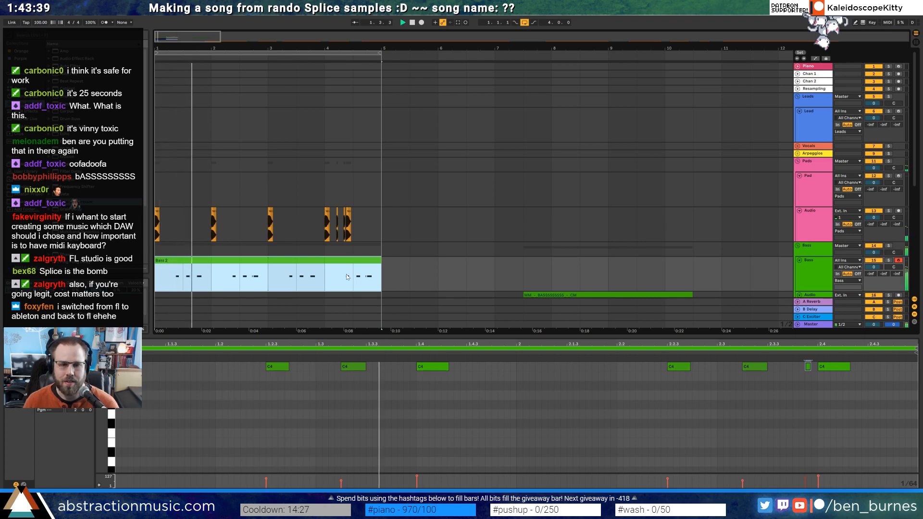
click(788, 414)
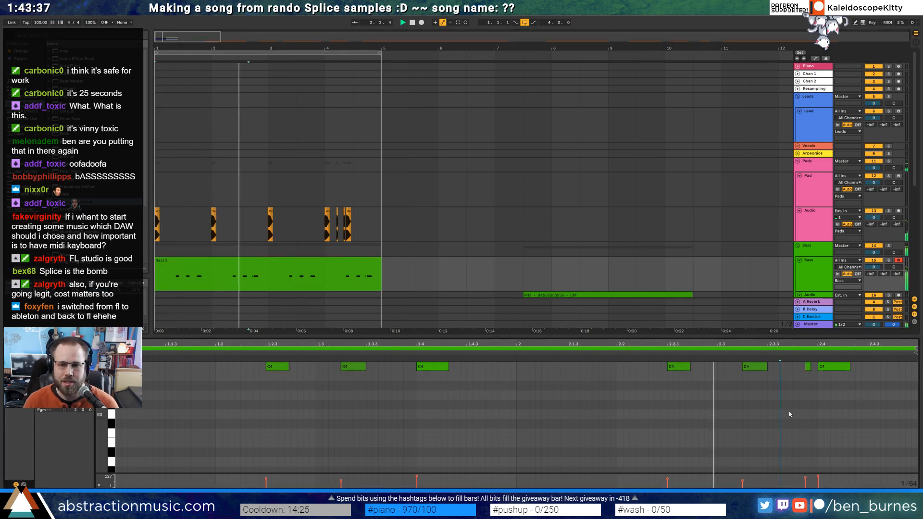
mouse_move(808, 367)
mouse_down()
mouse_move(794, 369)
mouse_move(804, 367)
mouse_up()
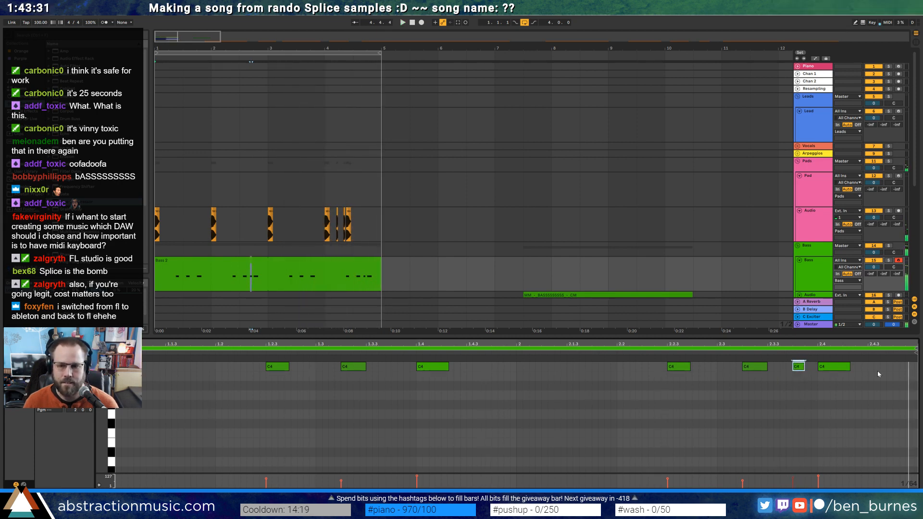
Consolidate the bass clip into one four-bar clip and shorten its last C4 note at beat 4.4
scroll(854, 403, up, 2)
click(281, 262)
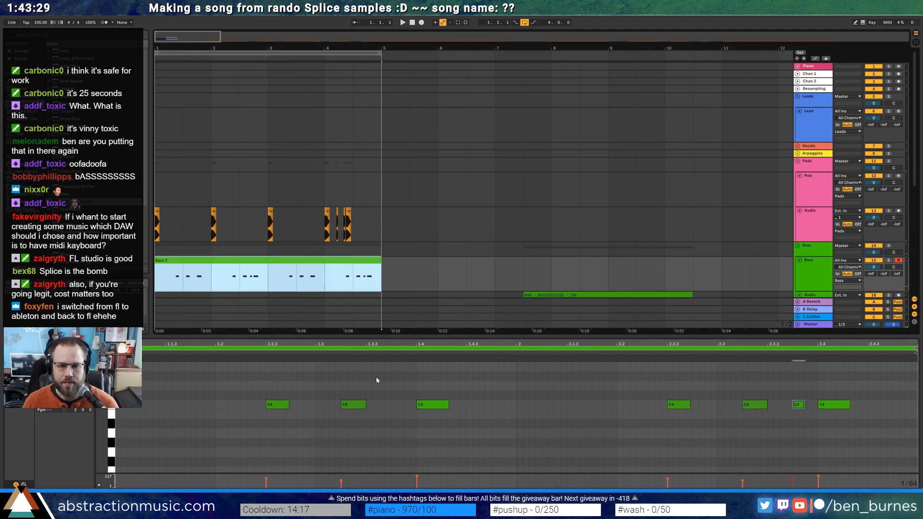
key(ctrl+j)
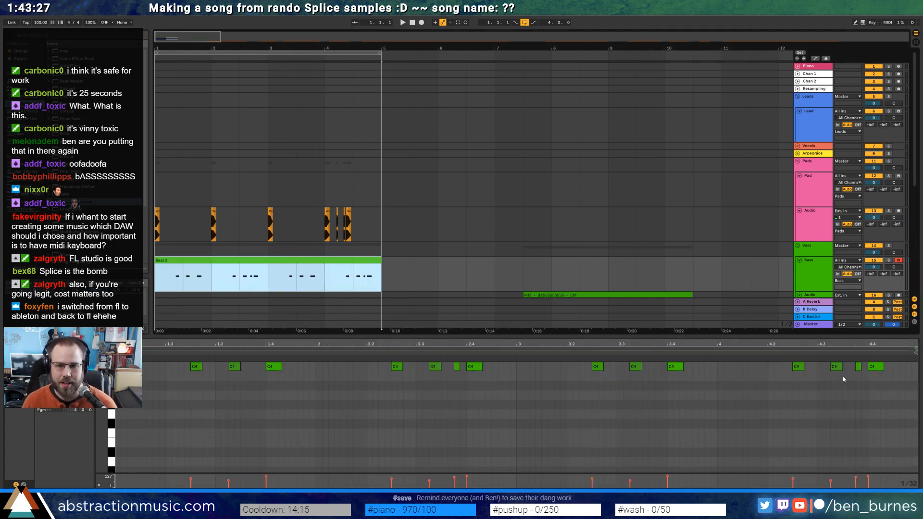
click(873, 406)
scroll(873, 406, up, 1)
drag(884, 397, 878, 395)
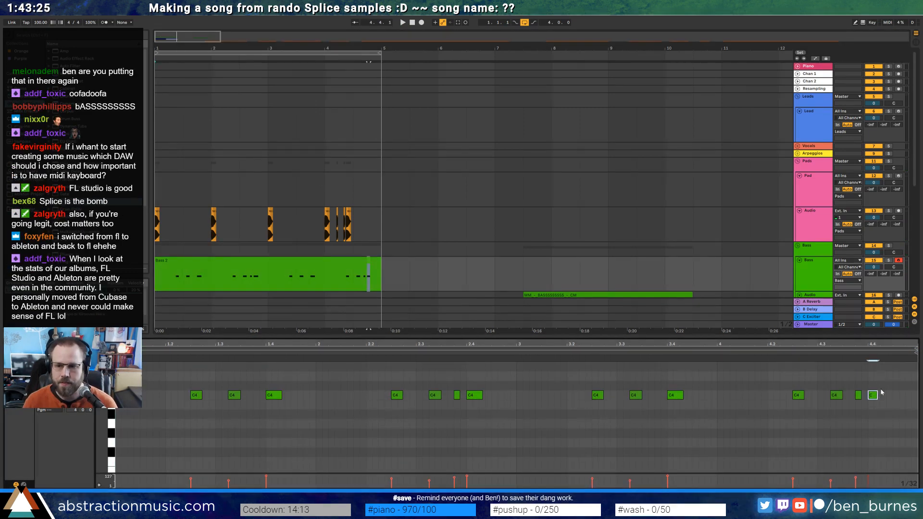
Add three short rising notes, D#4, G4 and G#4, after the last C4 at the end of bar 4
scroll(883, 380, up, 1)
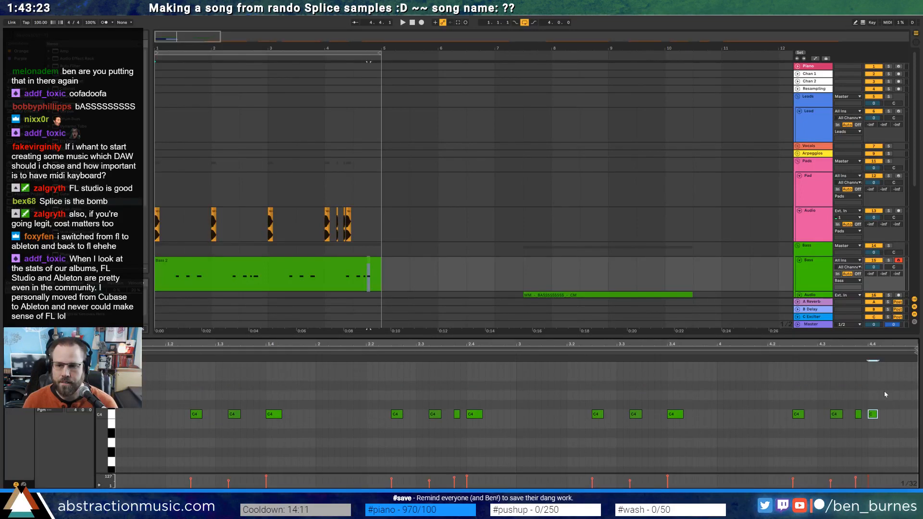
double_click(884, 386)
scroll(887, 401, up, 1)
double_click(897, 367)
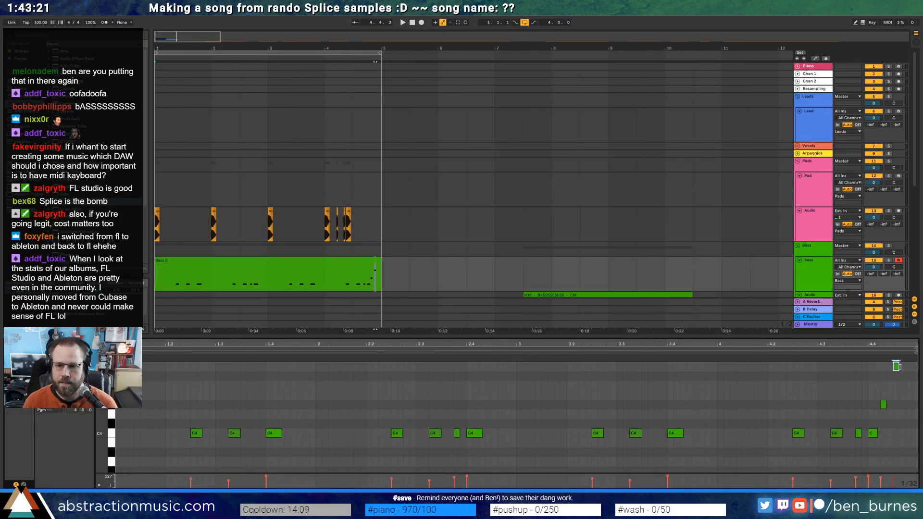
scroll(906, 381, up, 2)
double_click(907, 385)
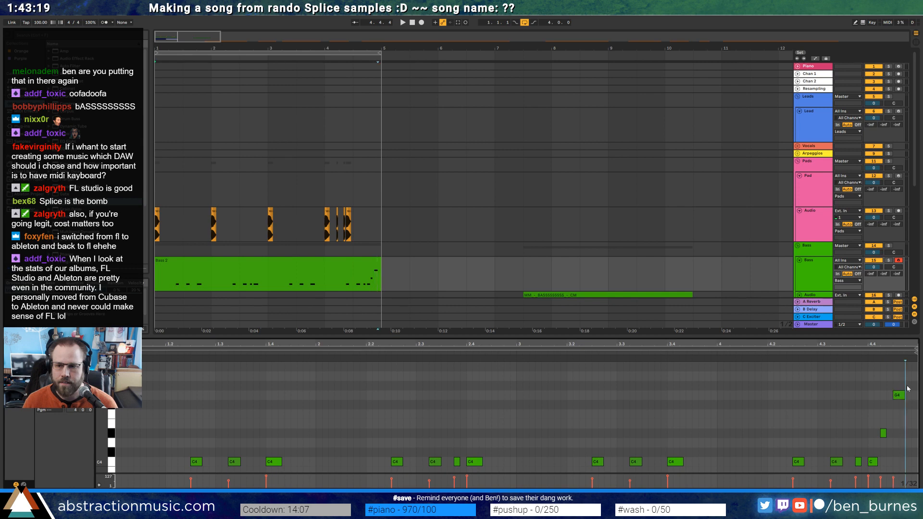
Play back the bass line, slightly shorten the G4 note and return to the bass track's device chain
key(space)
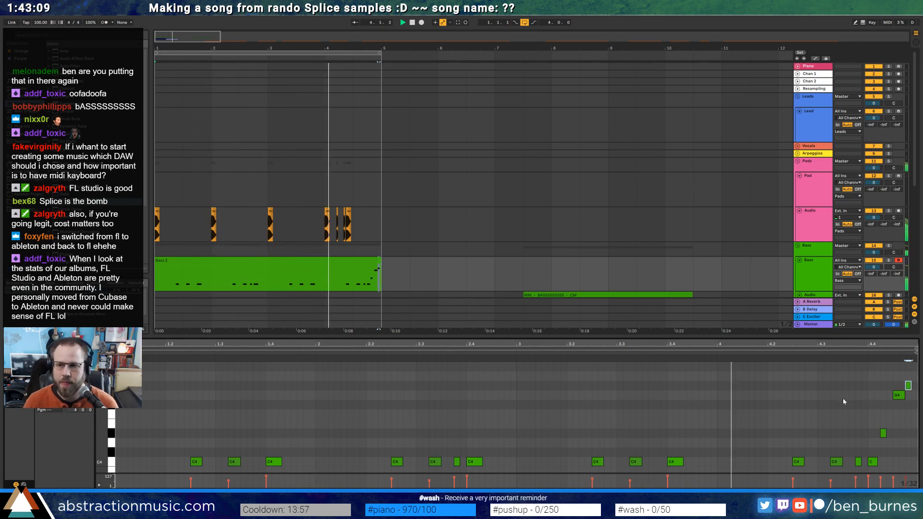
drag(905, 396, 903, 396)
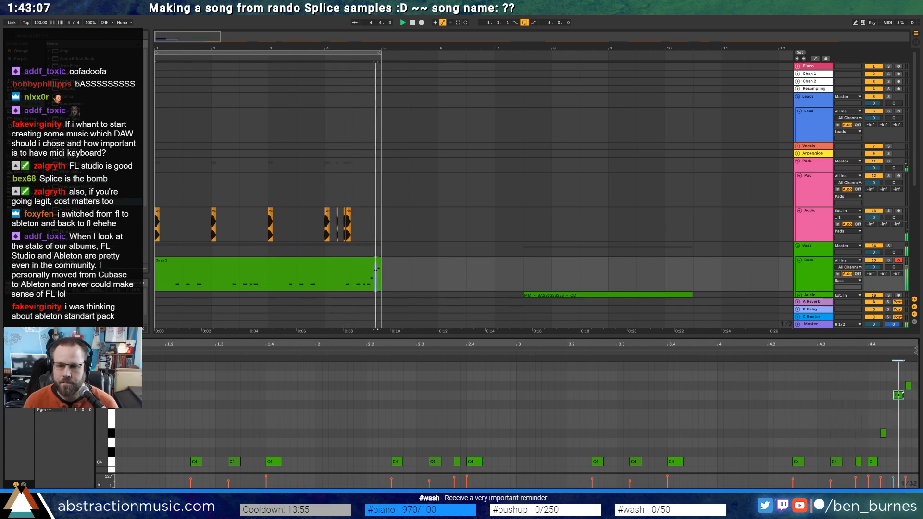
key(shift+Tab)
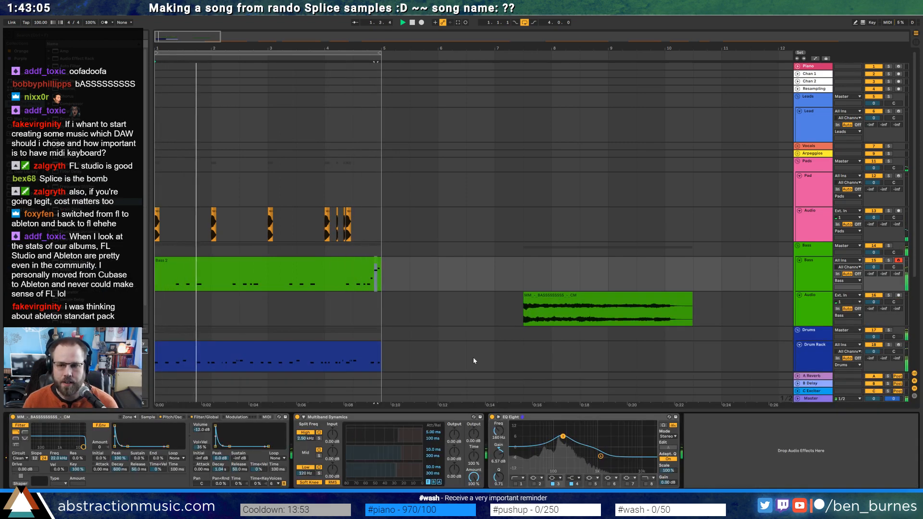
key(space)
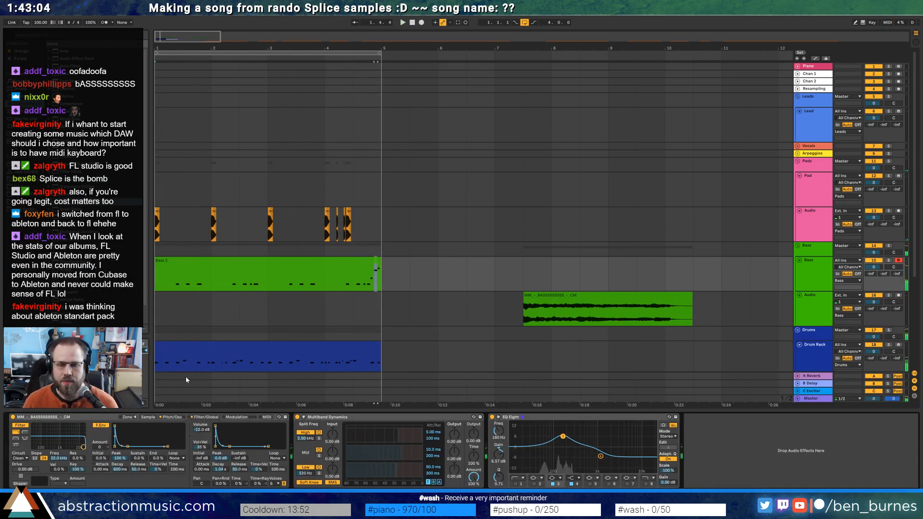
Show the Sampler's sample settings and insert a Utility between the Sampler and Multiband Dynamics
click(148, 418)
drag(54, 434, 55, 440)
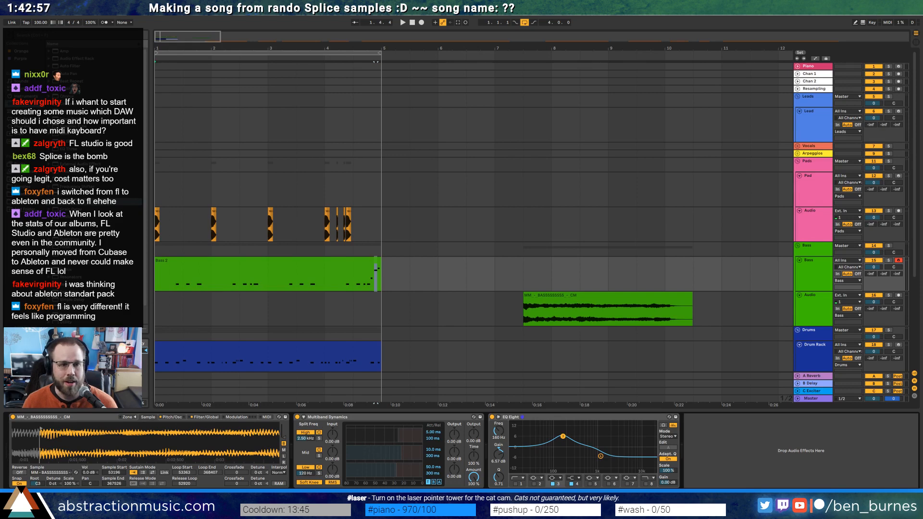
scroll(72, 305, down, 2)
drag(67, 305, 308, 486)
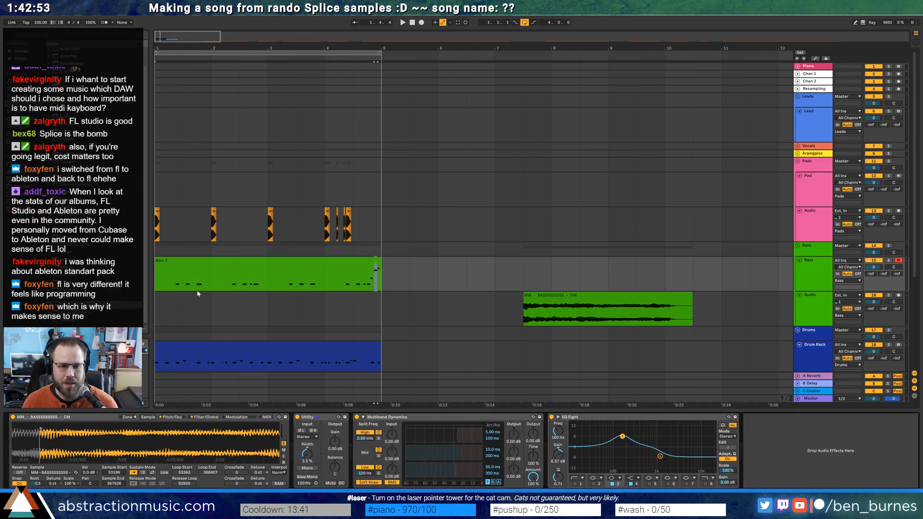
Play the loop and set the Utility's stereo width to 36%
click(464, 417)
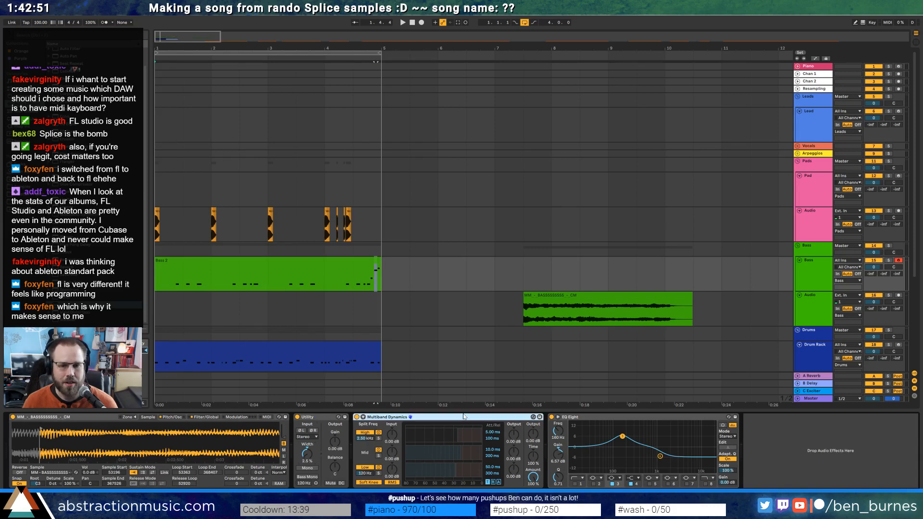
key(space)
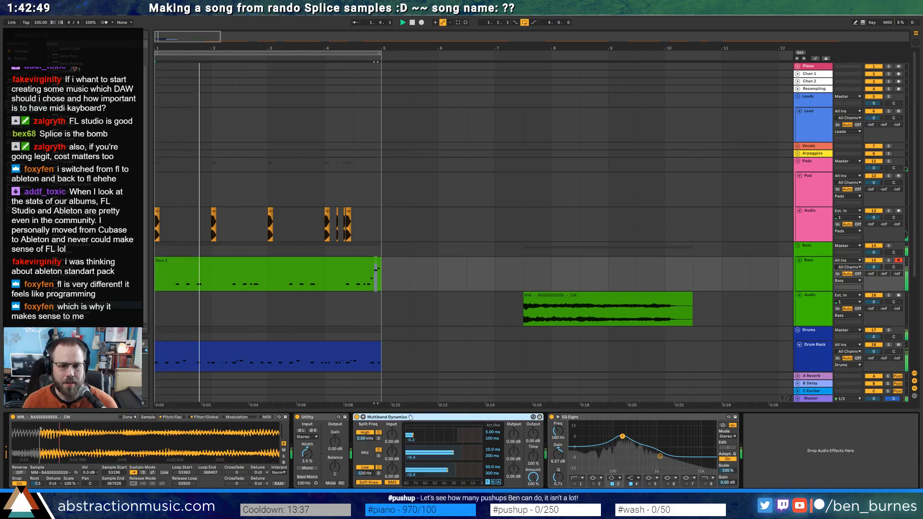
drag(310, 455, 310, 435)
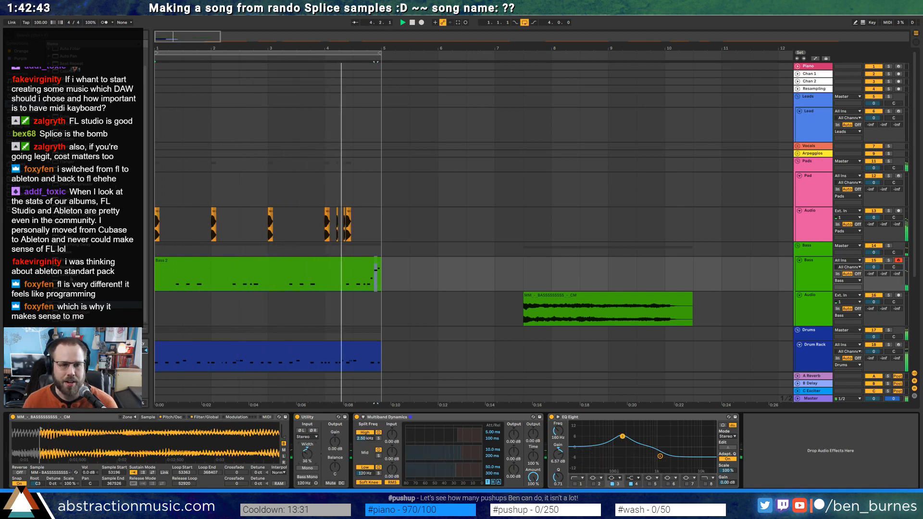
Insert a Saturator between Utility and Multiband Dynamics, with the Soft Sine curve, 10.8 dB drive and -7.43 dB output
drag(338, 410, 351, 432)
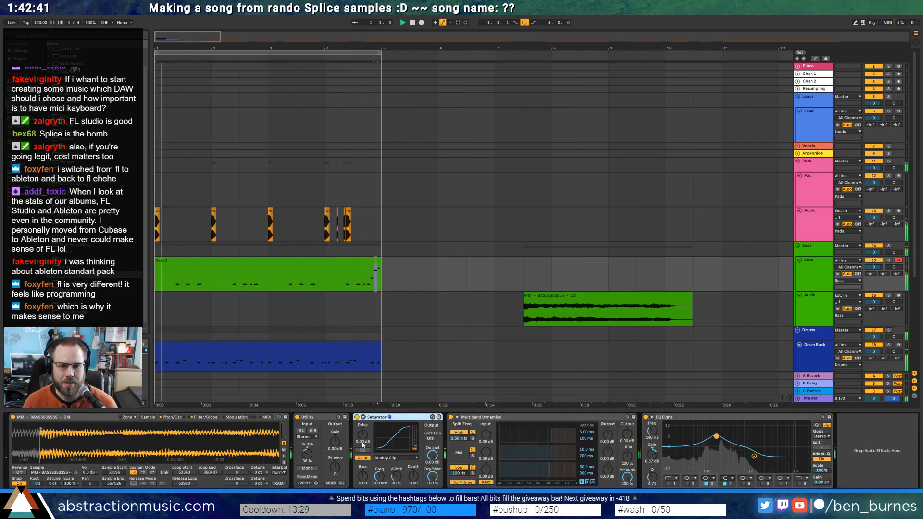
drag(433, 456, 433, 469)
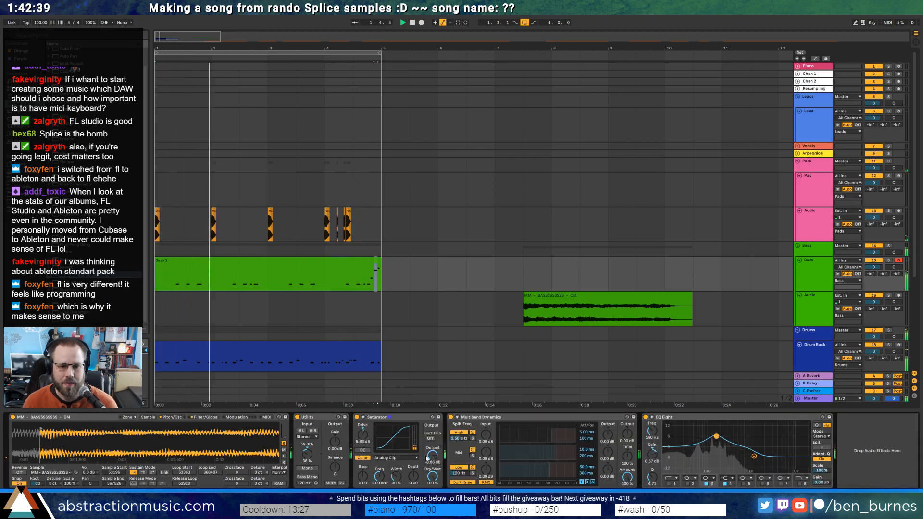
click(384, 458)
click(384, 466)
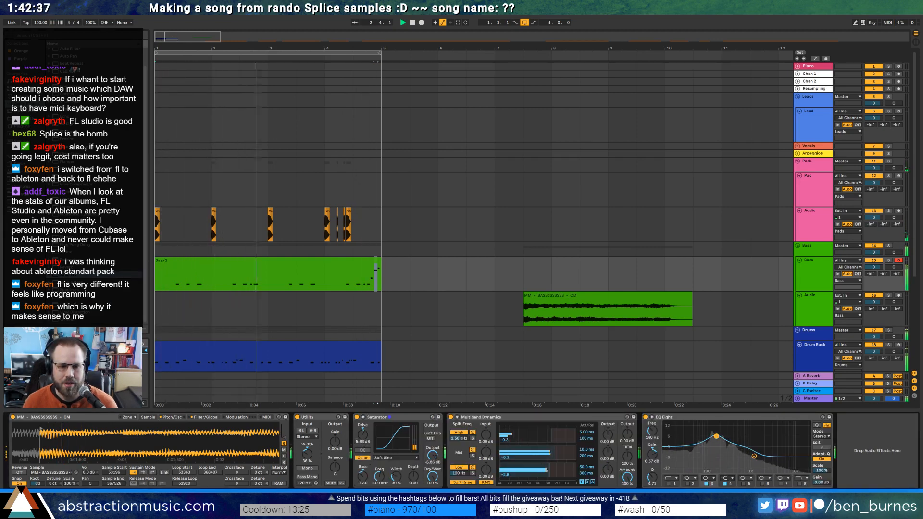
drag(363, 433, 362, 425)
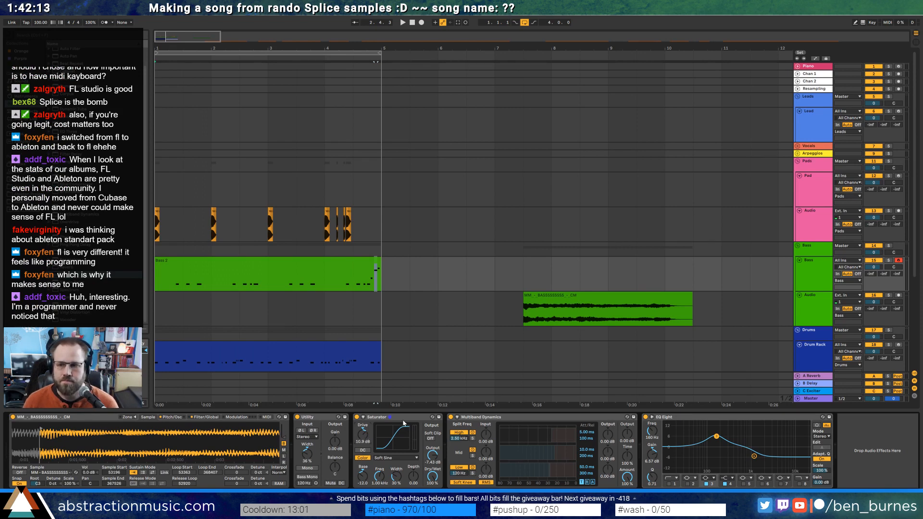
click(409, 277)
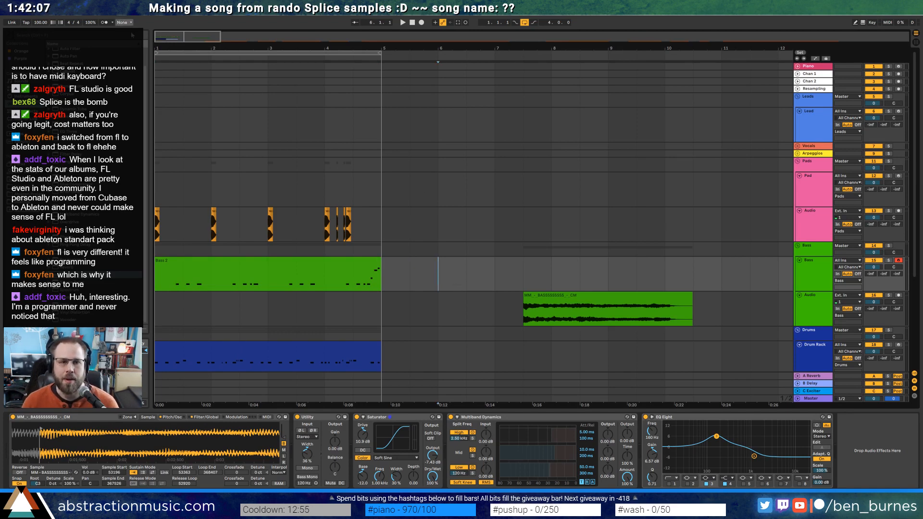
Delete the Bass group's spare audio track that holds the MM - BASSSSSSSSS - CM clip
drag(175, 39, 174, 37)
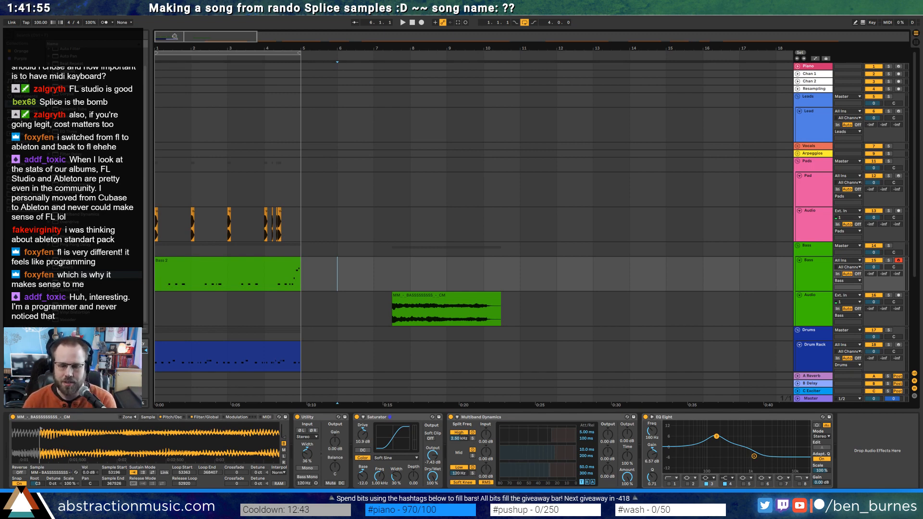
key(1)
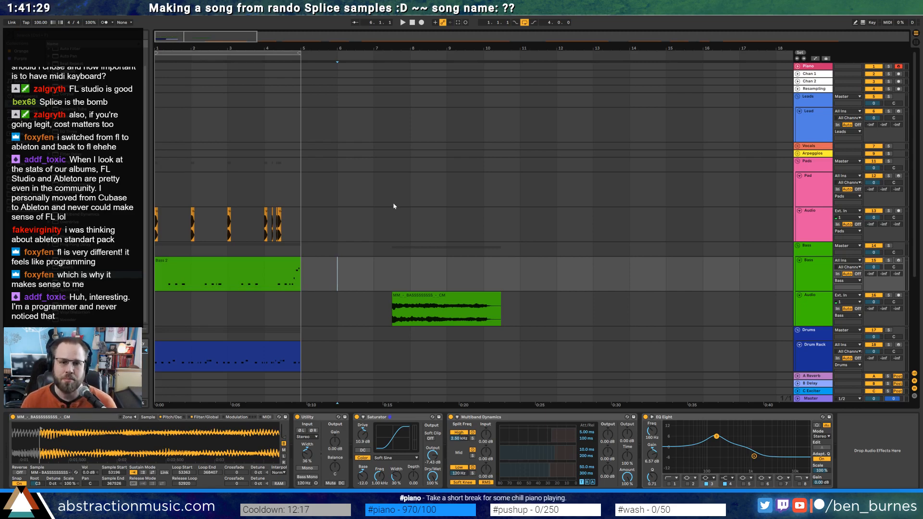
click(463, 299)
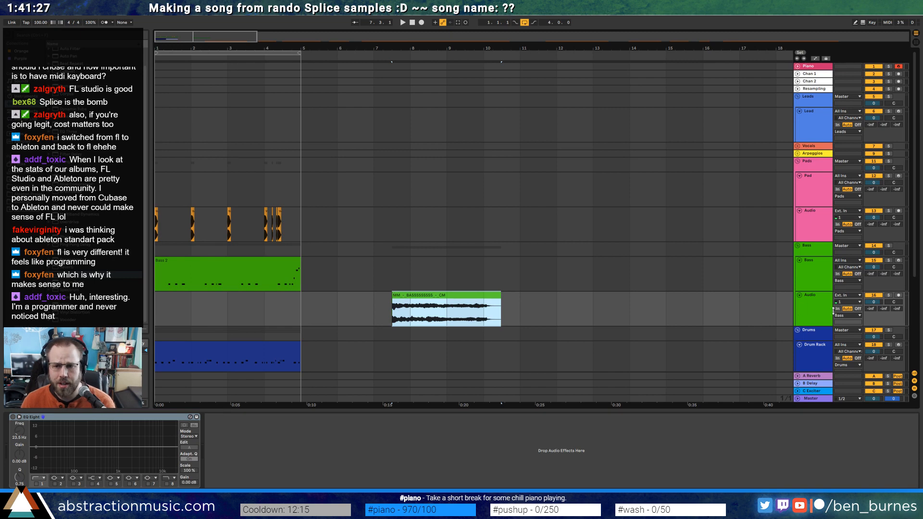
click(816, 313)
key(Delete)
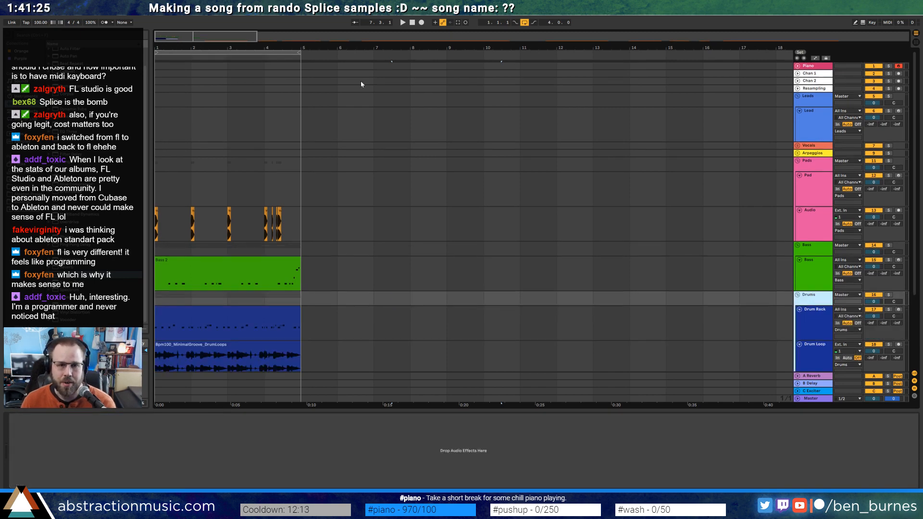
Audition the Drums_Loops_MinimalMetalKitBeat3Top_112_A clip on the orange audio track below the drums
scroll(299, 166, down, 6)
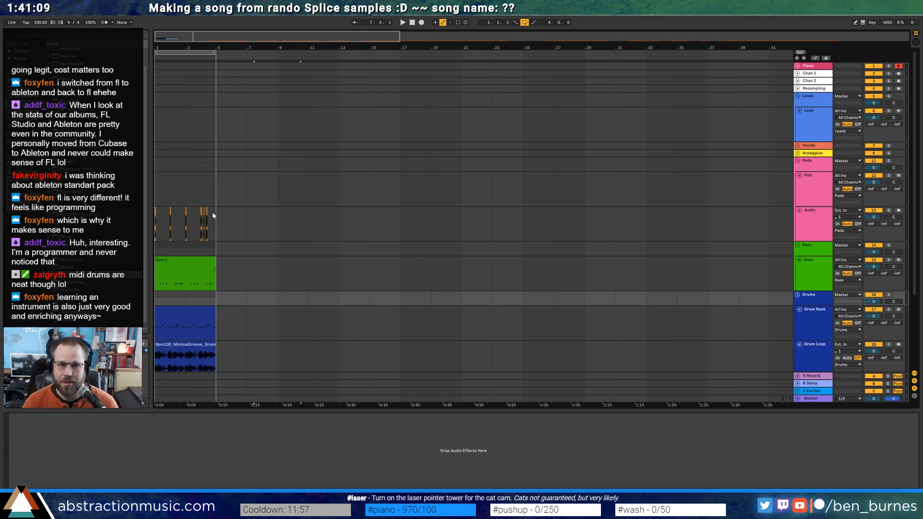
drag(159, 40, 159, 94)
scroll(359, 206, down, 3)
drag(196, 36, 197, 15)
scroll(406, 185, down, 1)
scroll(405, 184, down, 2)
click(488, 328)
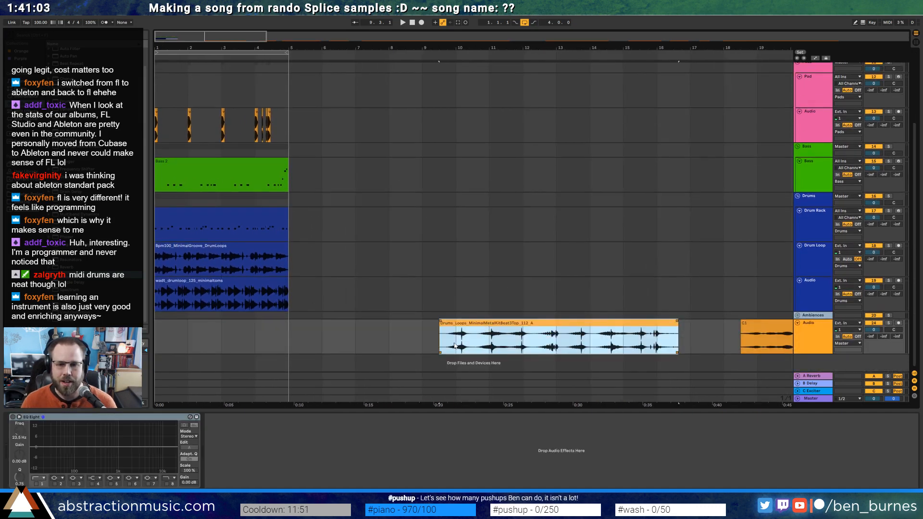
click(456, 347)
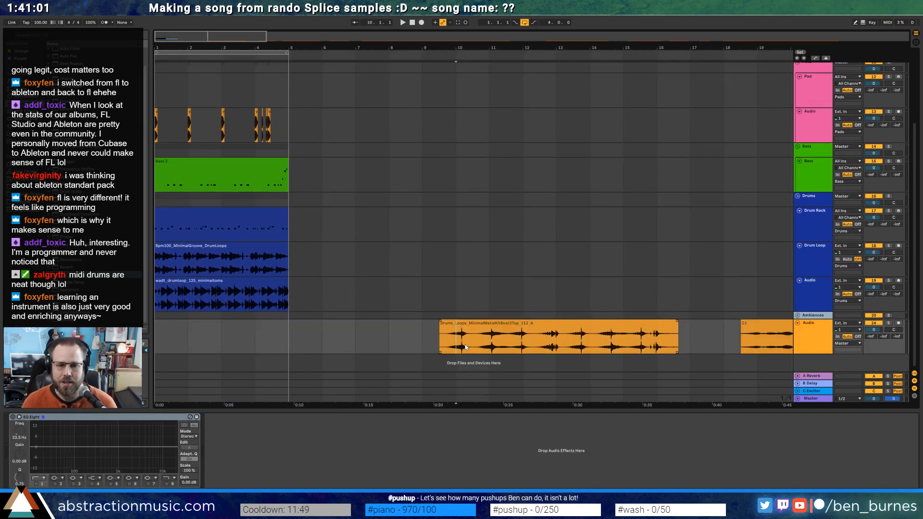
key(space)
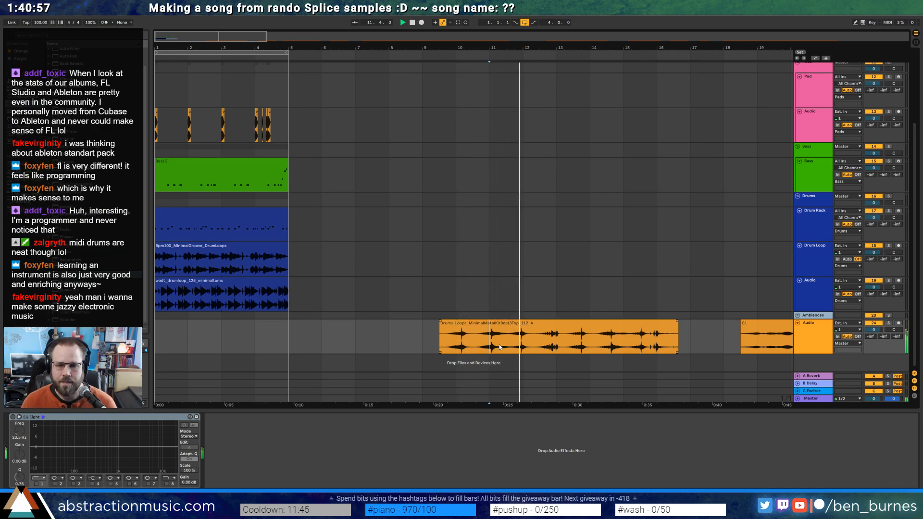
key(space)
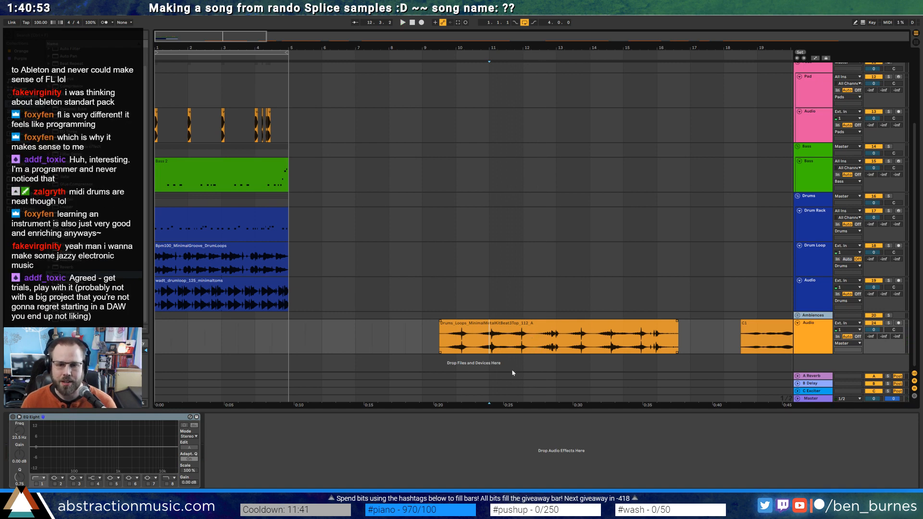
Split the metal-kit loop at 12.2 by moving its first part earlier to bar 7, and audition the remainder
click(531, 345)
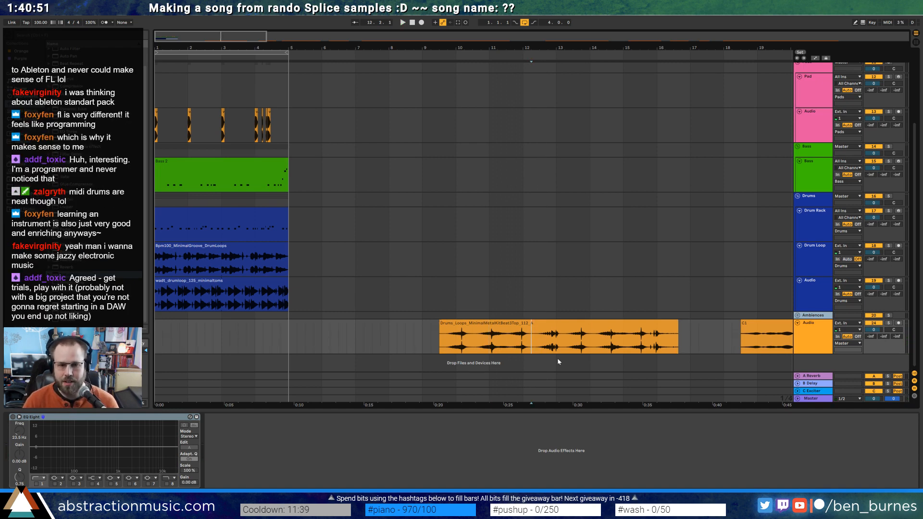
mouse_move(531, 342)
mouse_down()
mouse_move(425, 340)
mouse_move(438, 336)
mouse_move(366, 326)
mouse_up()
click(491, 342)
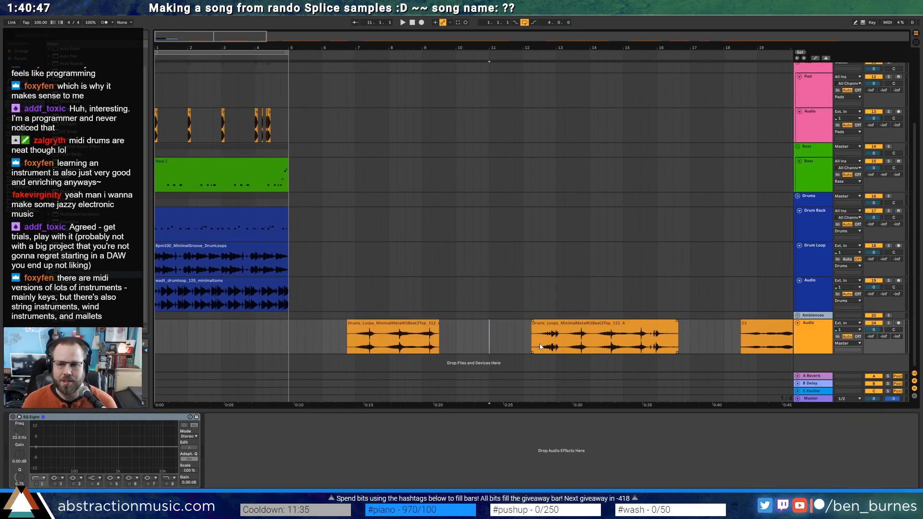
click(540, 346)
key(space)
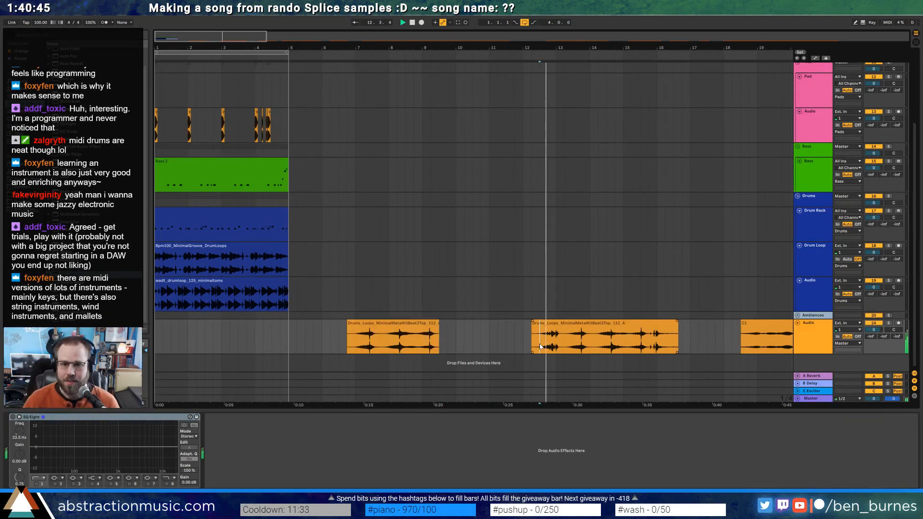
key(space)
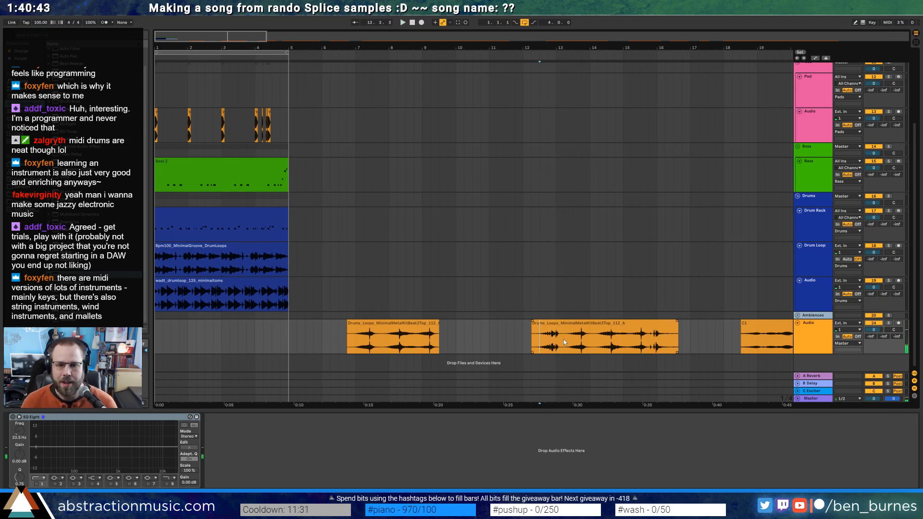
Separate the metal-kit loop's hits into seven short clips by moving the selected portions apart along the orange track
drag(577, 325, 469, 335)
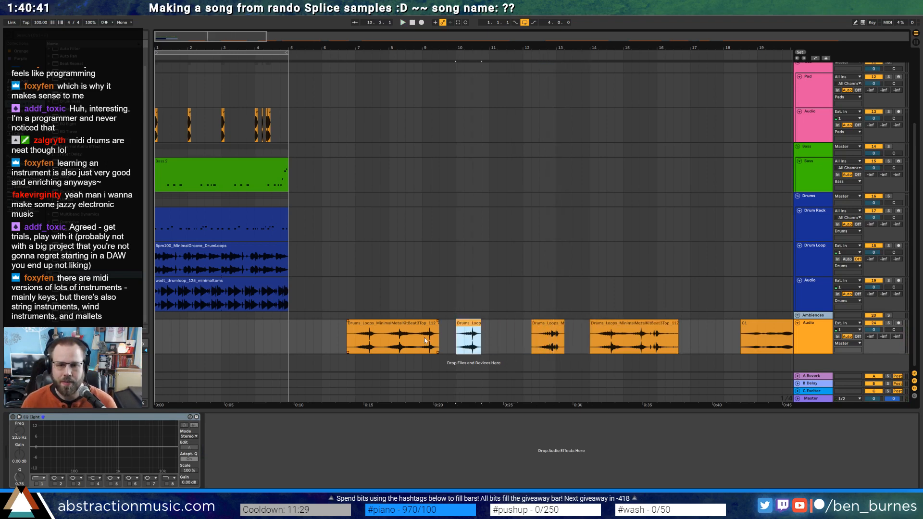
drag(415, 344, 436, 325)
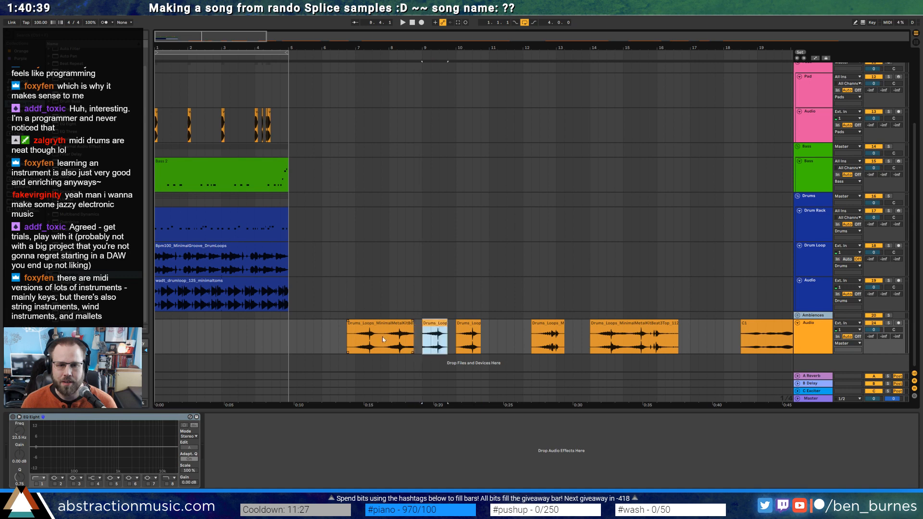
drag(383, 341, 405, 331)
click(397, 331)
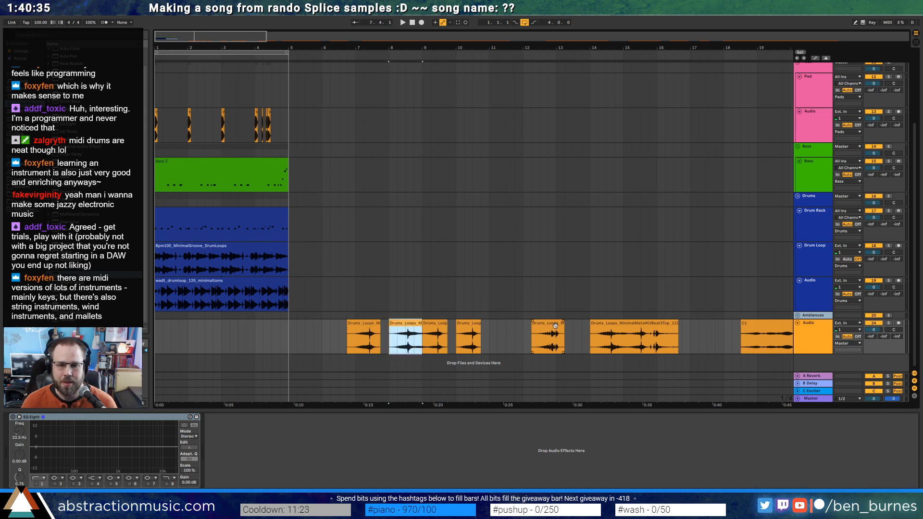
drag(556, 326, 513, 326)
drag(624, 331, 565, 331)
mouse_move(640, 342)
mouse_down()
mouse_move(568, 344)
mouse_move(594, 324)
mouse_up()
click(674, 335)
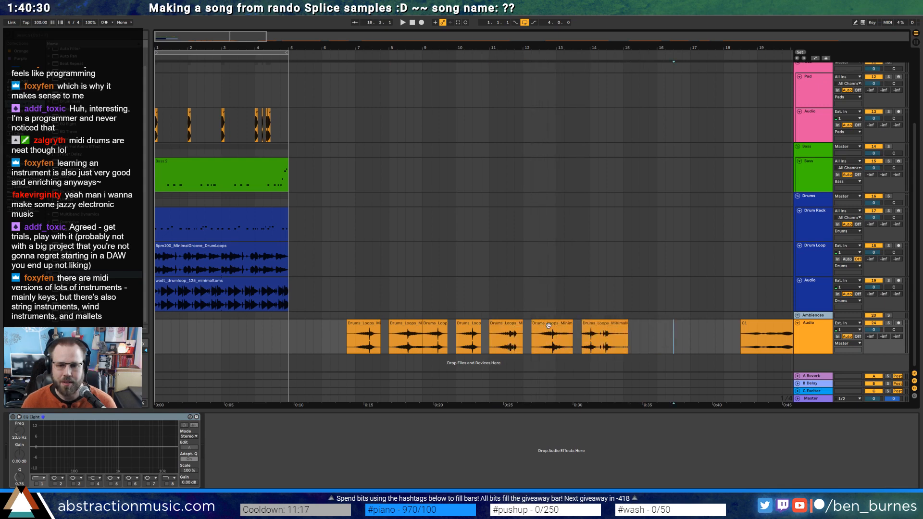
Audition the first metal hit clip and move it into bar 1 beneath the drum loops, starting just after beat 2
click(360, 327)
key(space)
drag(360, 328, 203, 334)
scroll(182, 334, up, 5)
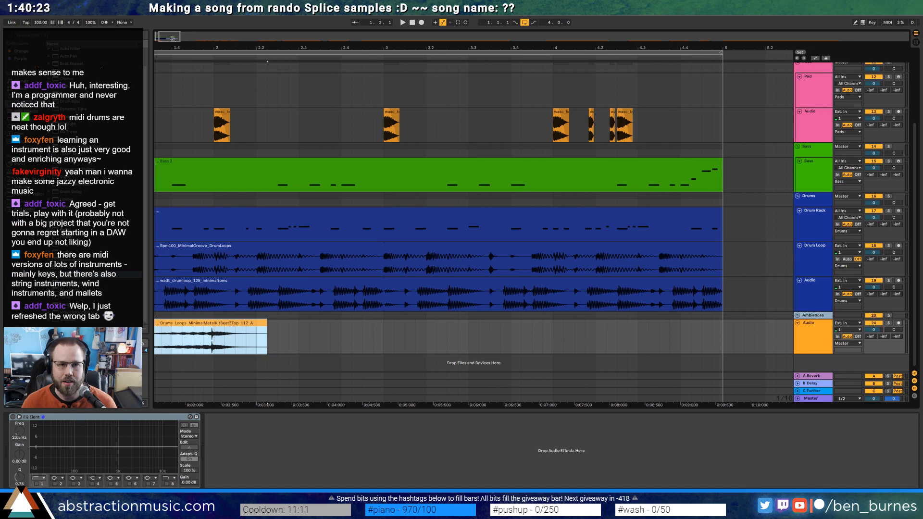
drag(179, 45, 277, 44)
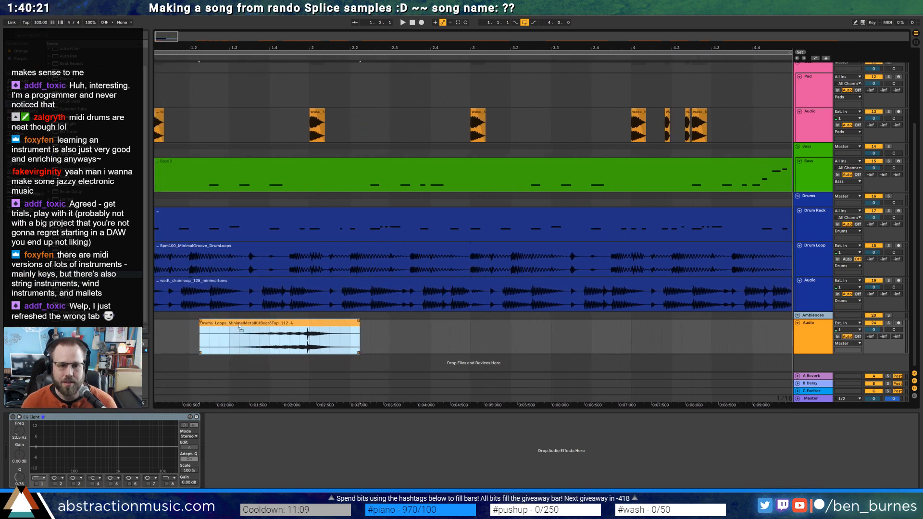
drag(236, 323, 246, 325)
Trim the metal hit's sample start in its clip view and play it back with the loop
key(shift+Tab)
drag(132, 346, 169, 347)
key(space)
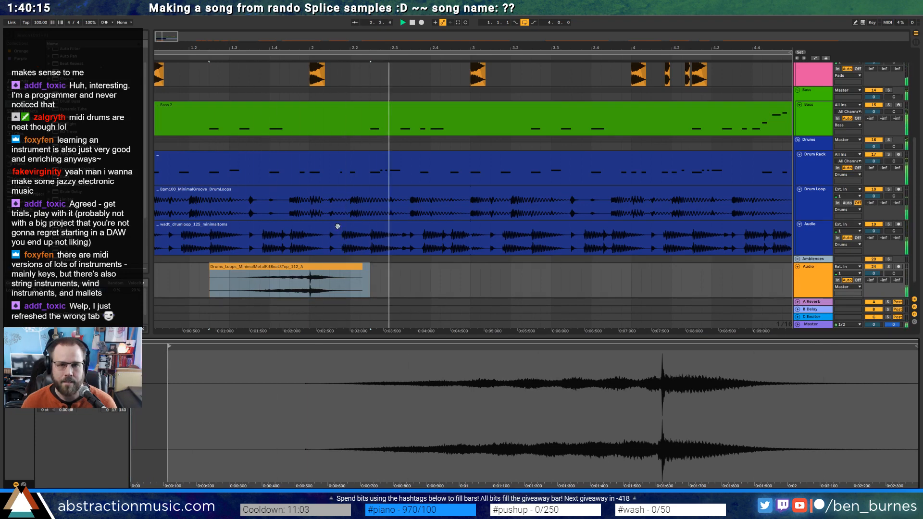
key(space)
drag(338, 48, 338, 31)
Enable the orange audio track's EQ Eight and set a band 4 high shelf at 958 Hz with -6.57 dB gain
click(816, 278)
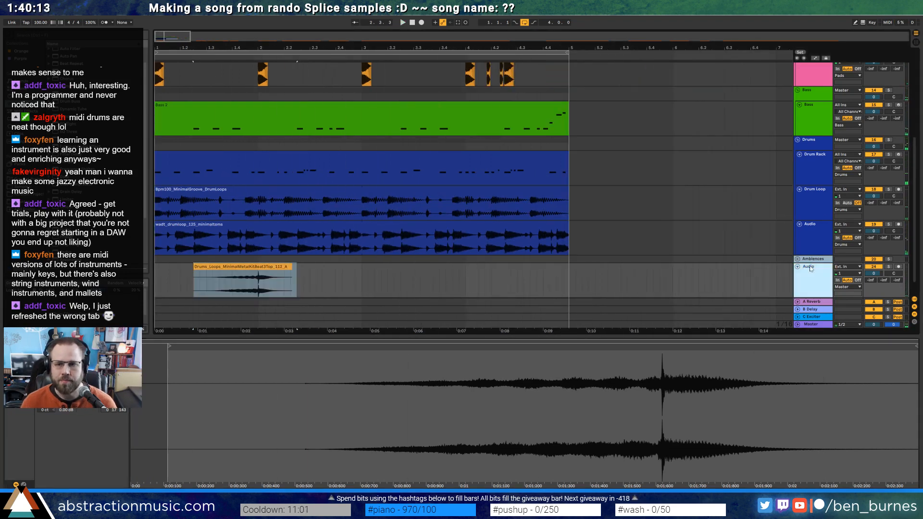
key(shift+Tab)
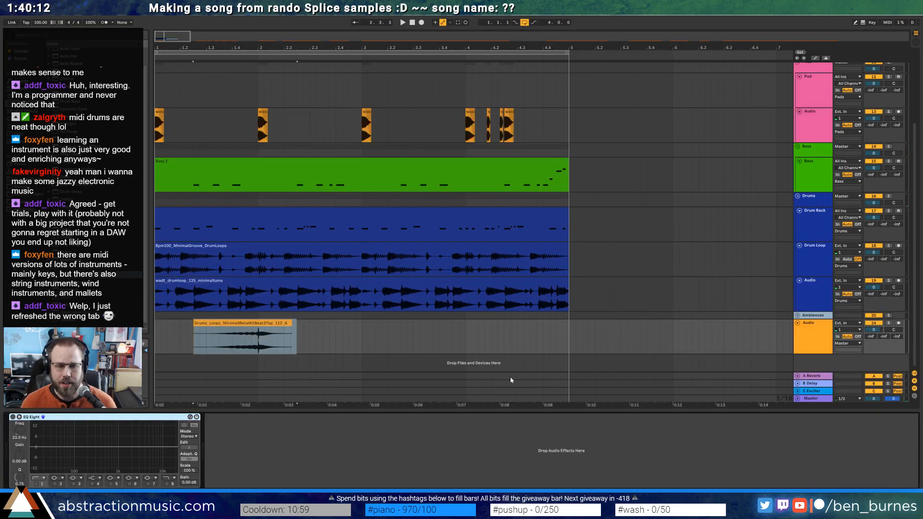
click(13, 417)
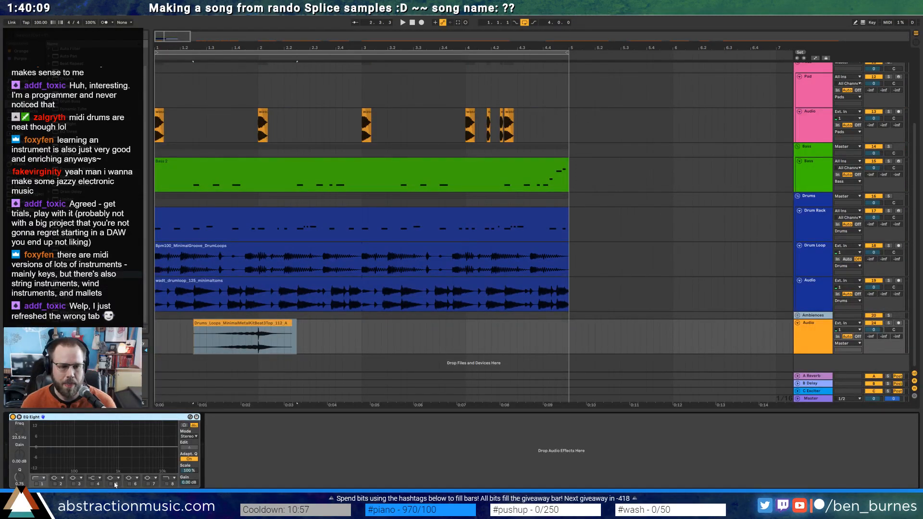
click(91, 484)
drag(119, 448, 117, 457)
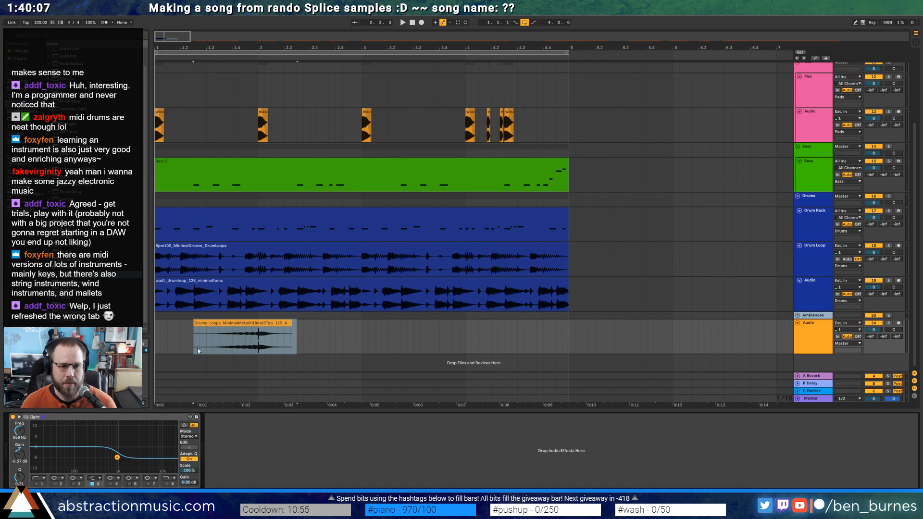
Move the metal hit one beat earlier with a finer grid and lower its track volume to -7.7 dB
drag(246, 324, 223, 326)
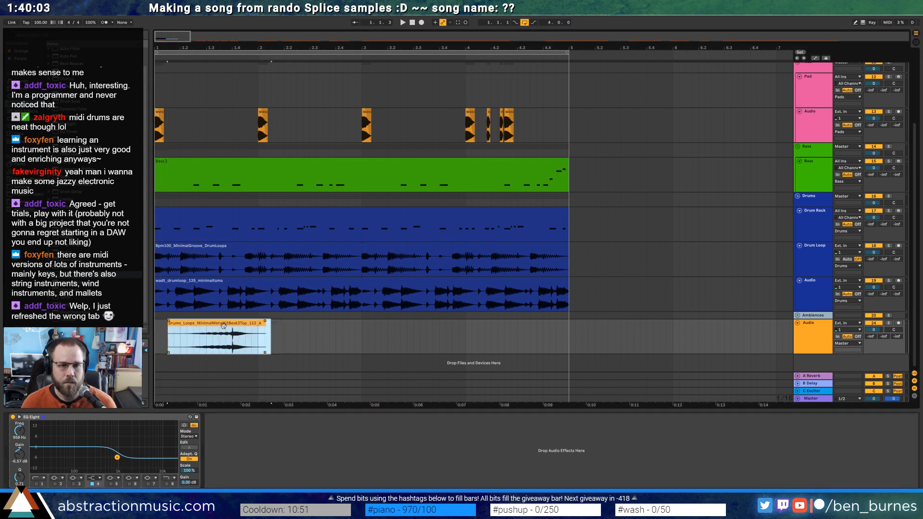
key(ctrl+1)
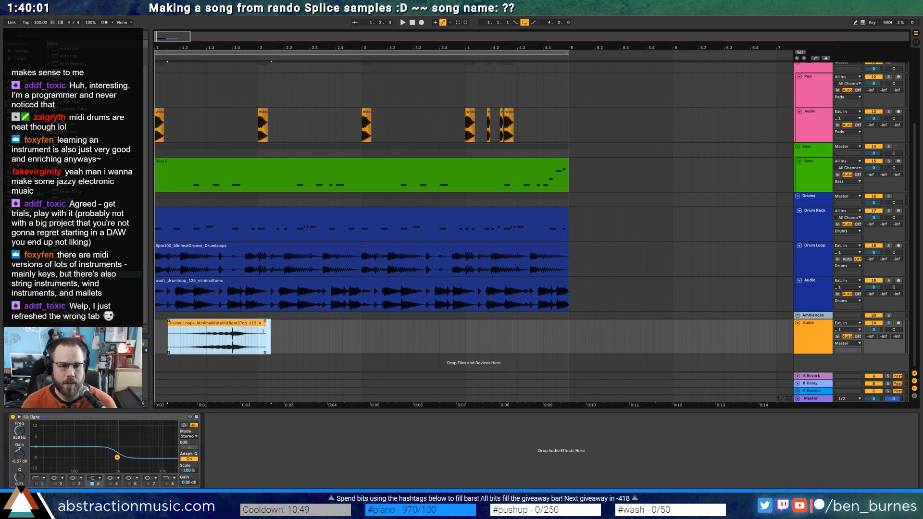
click(183, 336)
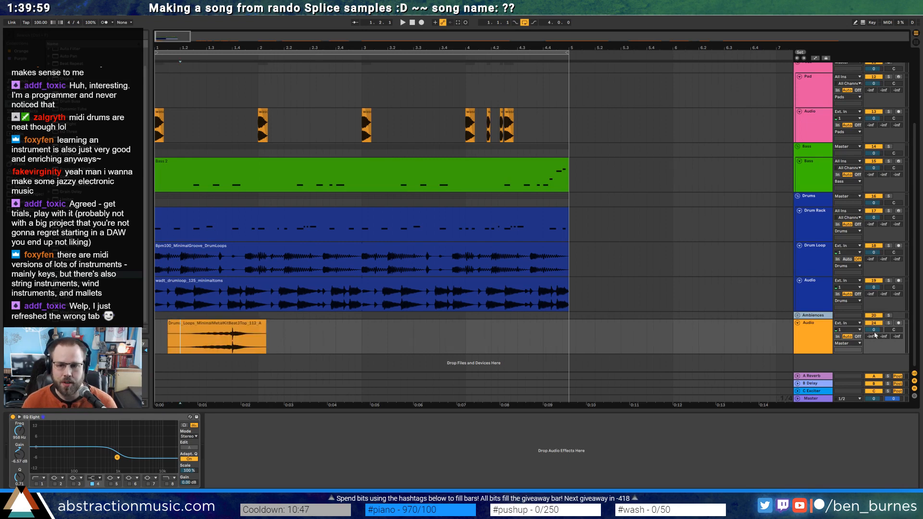
drag(875, 330, 876, 331)
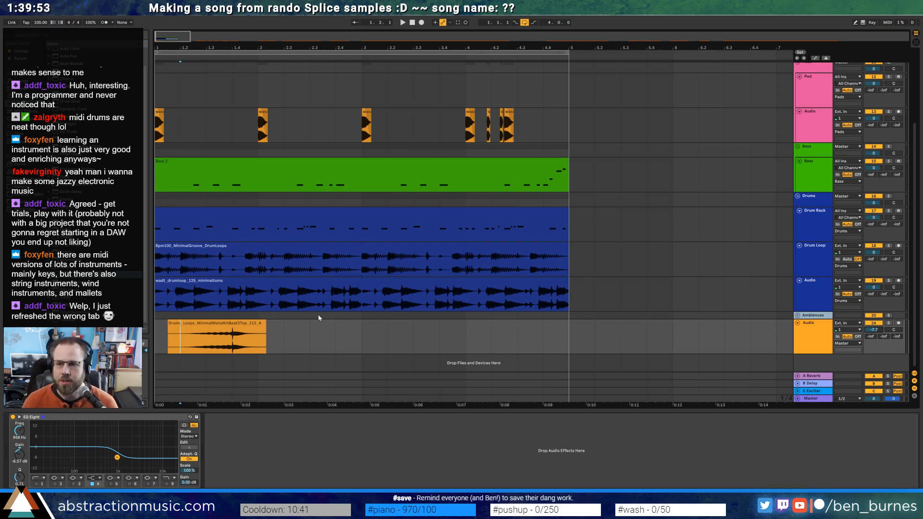
Play the loop, move the metal hit one bar later into bar 2 and play the arrangement again
click(207, 339)
key(space)
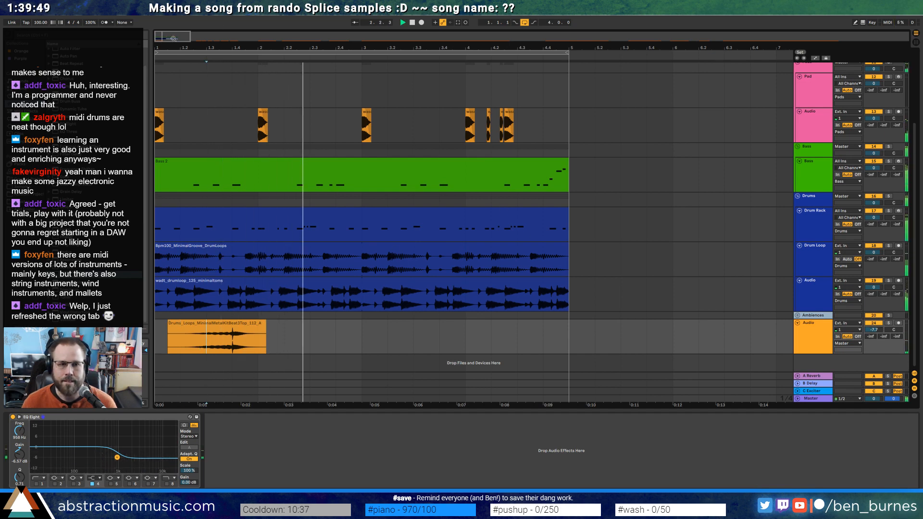
drag(173, 38, 173, 31)
key(space)
drag(212, 331, 287, 327)
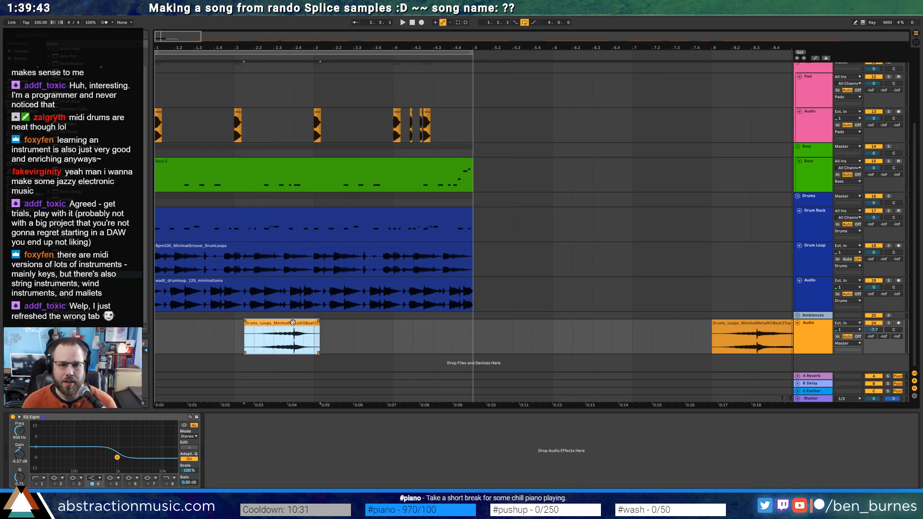
key(space)
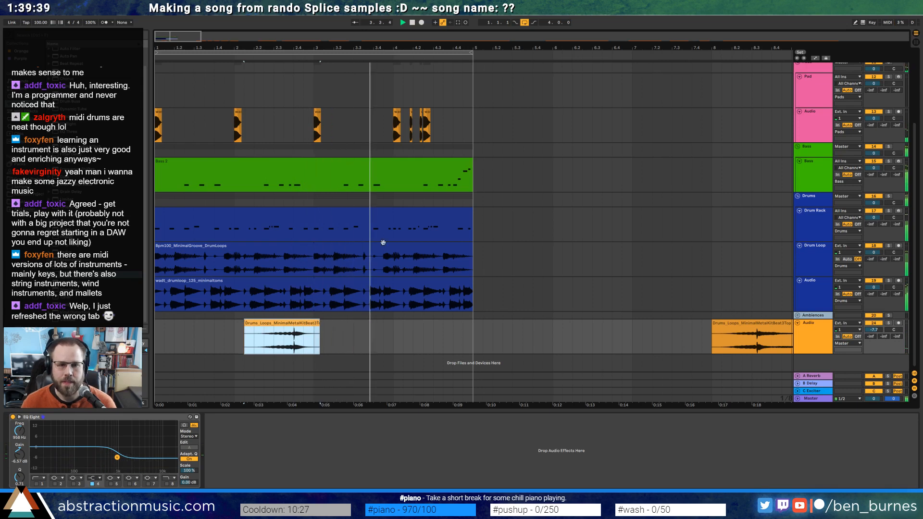
Group the bass track's Sampler into an Instrument Rack and add Operator as a second chain
click(392, 167)
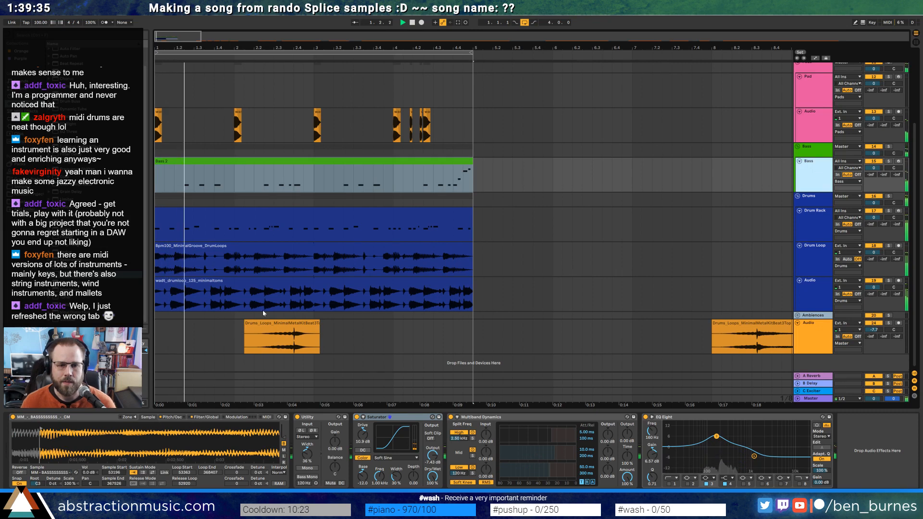
click(82, 419)
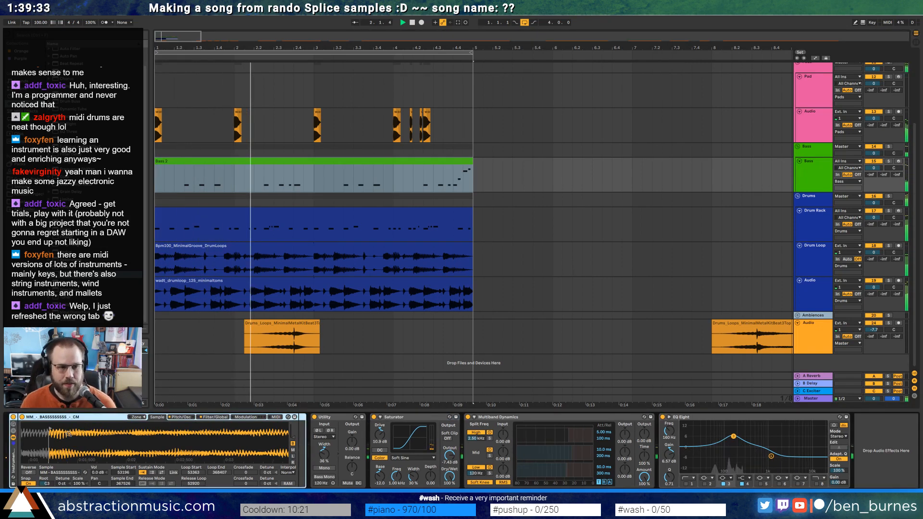
key(space)
key(ctrl+g)
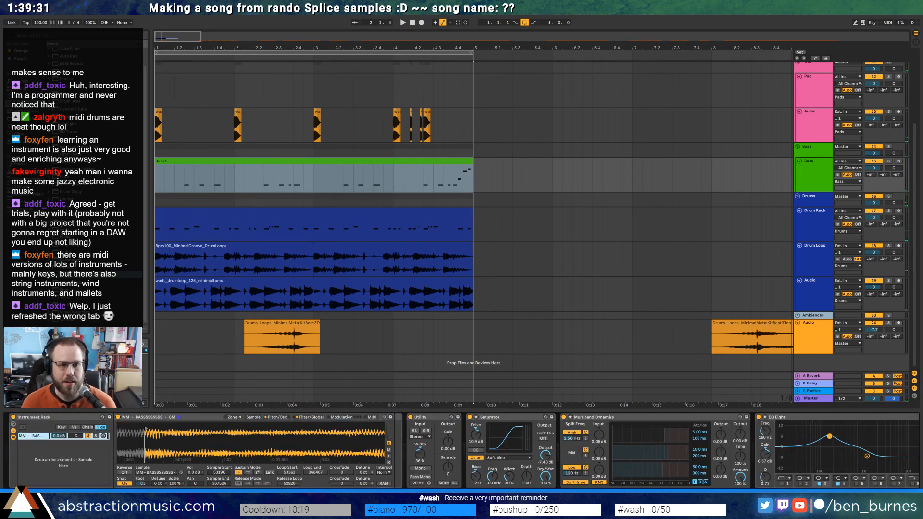
click(23, 96)
drag(68, 104, 56, 465)
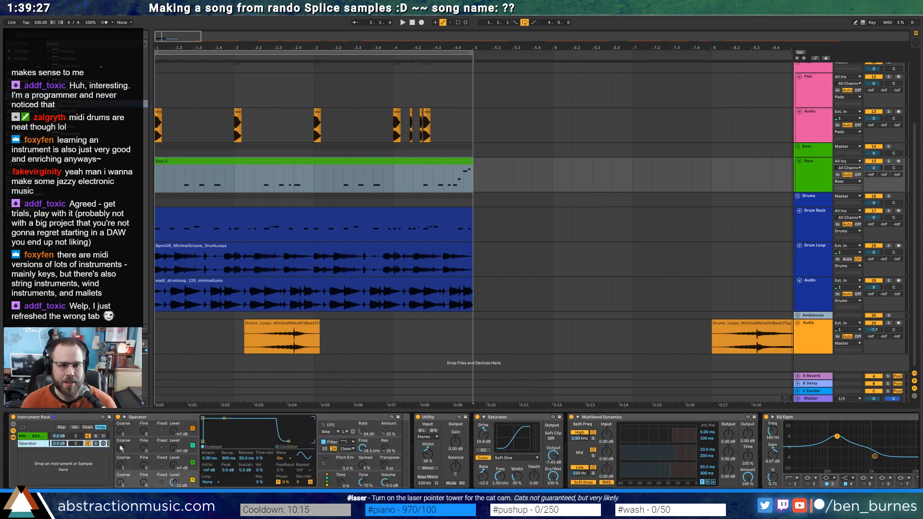
Set Operator's oscillator B to -19 dB, a Square 16 waveform and coarse 0.5, and lower the filter frequency to 283 Hz
drag(170, 467, 170, 457)
click(281, 458)
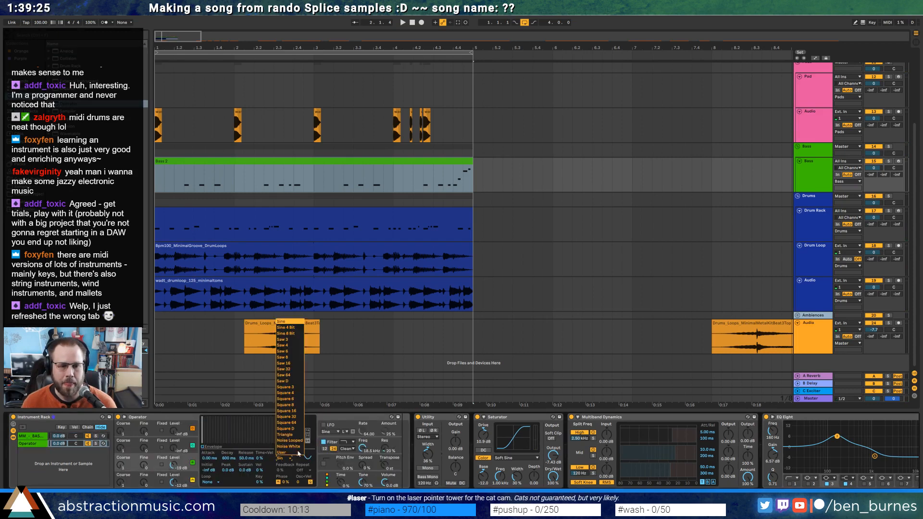
click(295, 416)
click(369, 476)
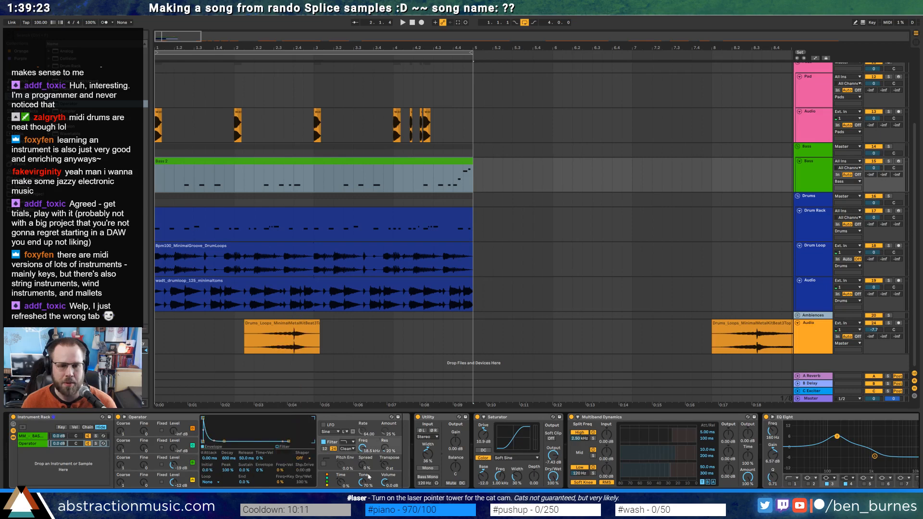
drag(365, 451, 364, 476)
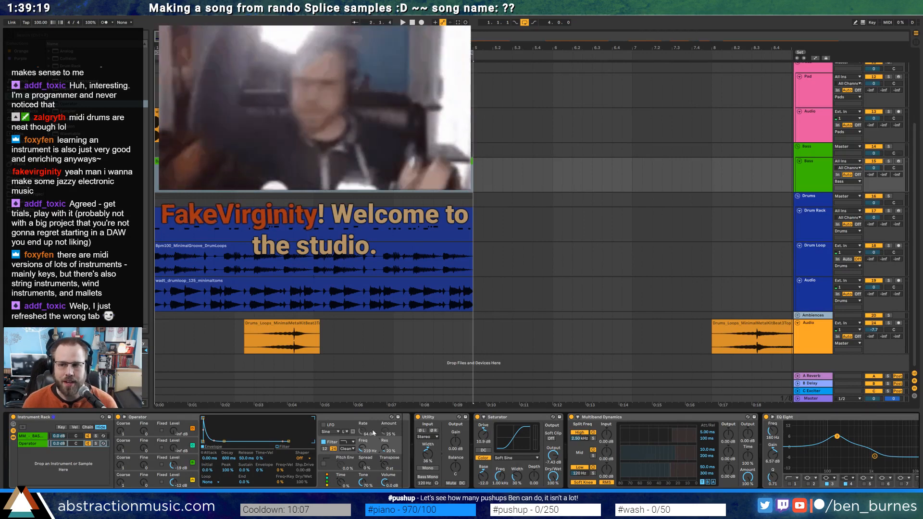
drag(362, 449, 363, 445)
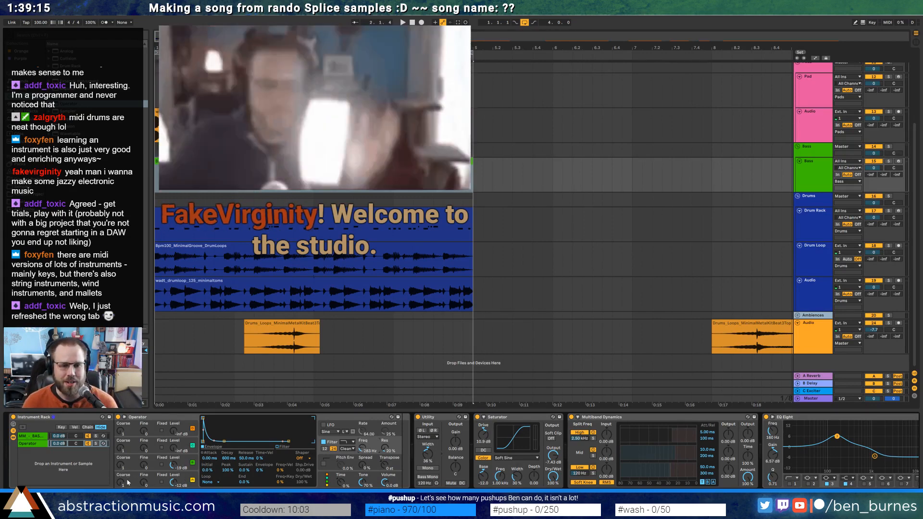
drag(121, 465, 121, 469)
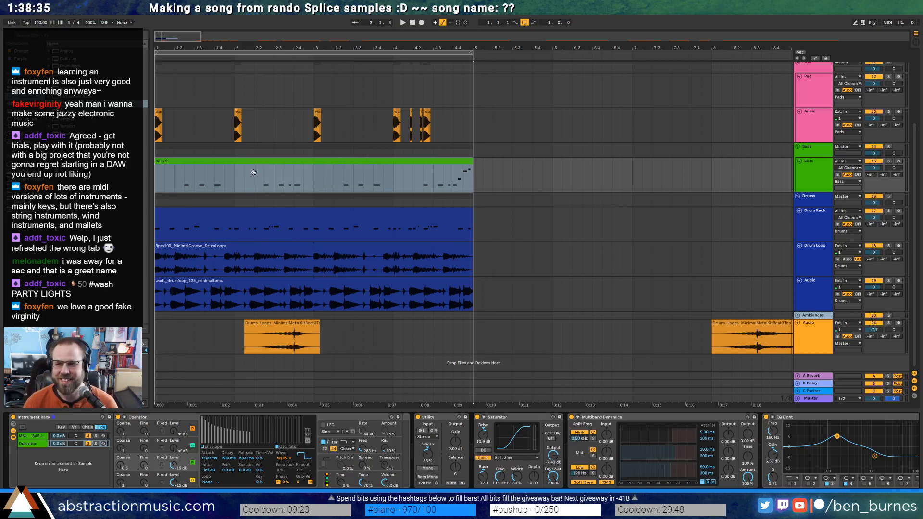
Add a Pitch effect set to -24 st before Operator, then lower the Operator chain volume to -30 dB and adjust Operator's Spread while the loop plays
click(412, 25)
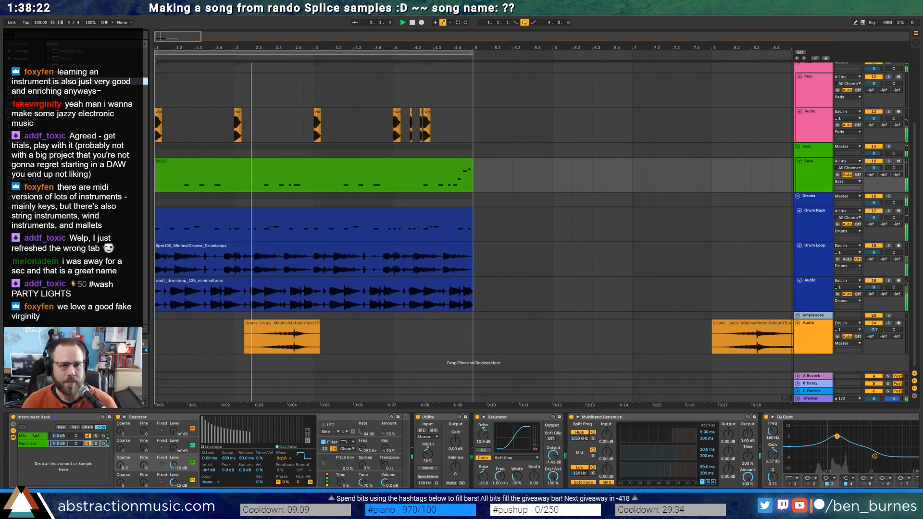
drag(67, 81, 133, 454)
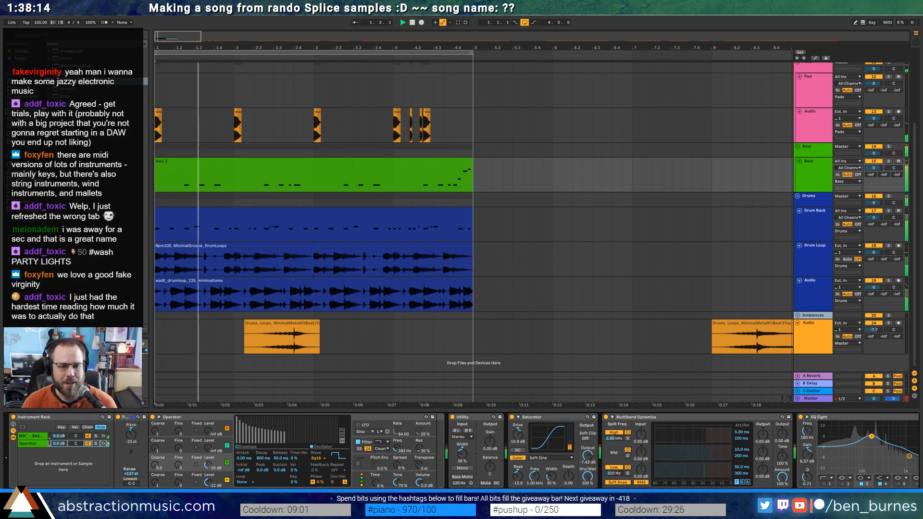
text(-24)
key(Return)
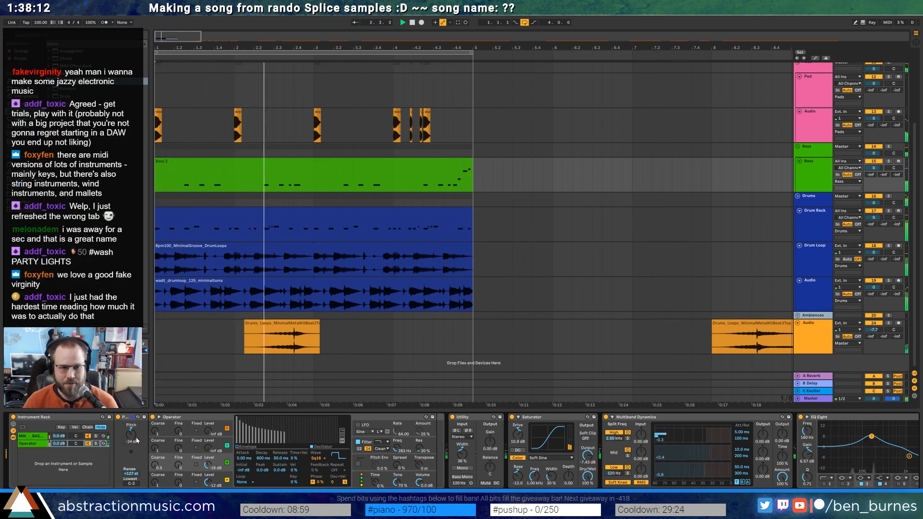
drag(59, 444, 59, 448)
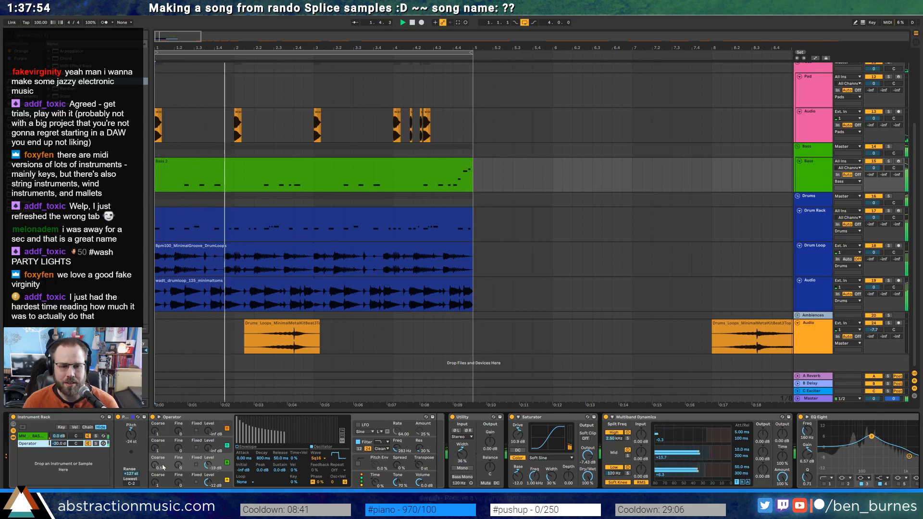
drag(400, 465, 399, 456)
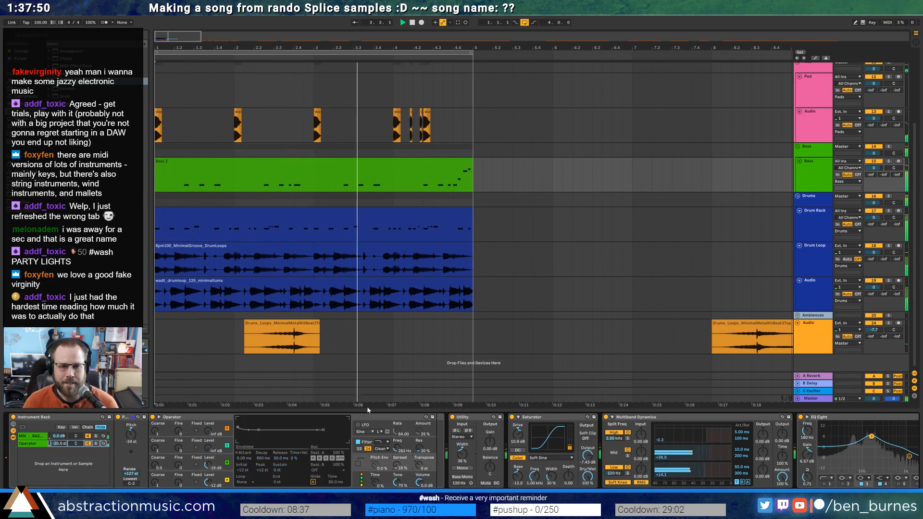
Trim the start of the bar 2 metal hit to beat 2.3 and give it a fade-in
click(274, 324)
scroll(275, 325, up, 1)
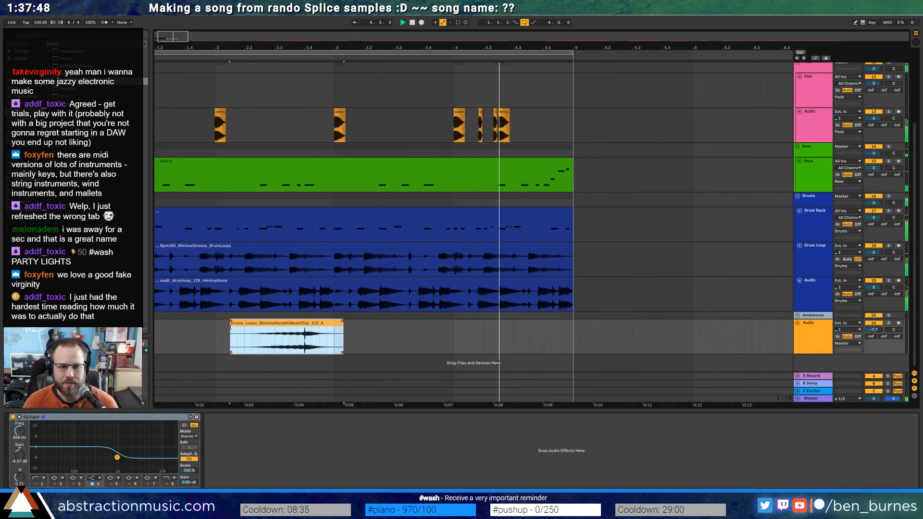
drag(231, 327, 299, 322)
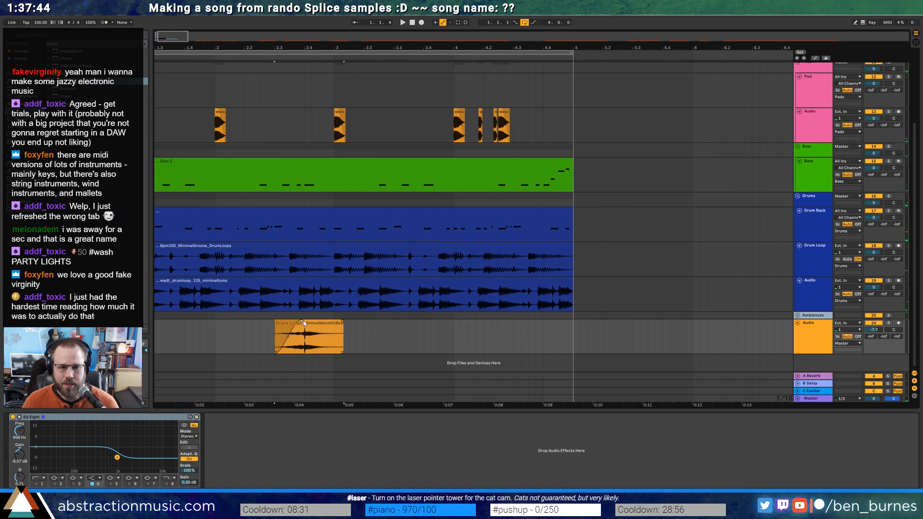
Trim the end of the bar 2 metal hit to just before bar 3 and add a fade-out
click(301, 330)
drag(166, 36, 167, 26)
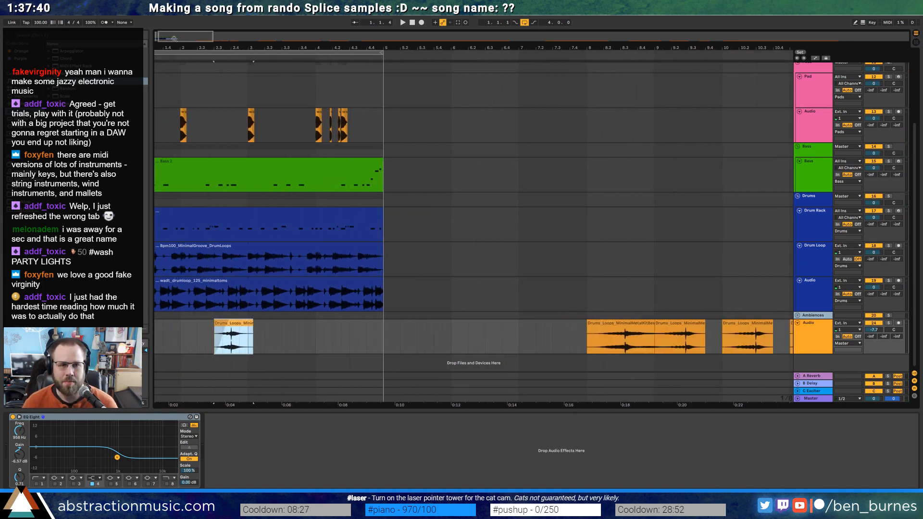
drag(335, 48, 378, 48)
drag(175, 38, 176, 32)
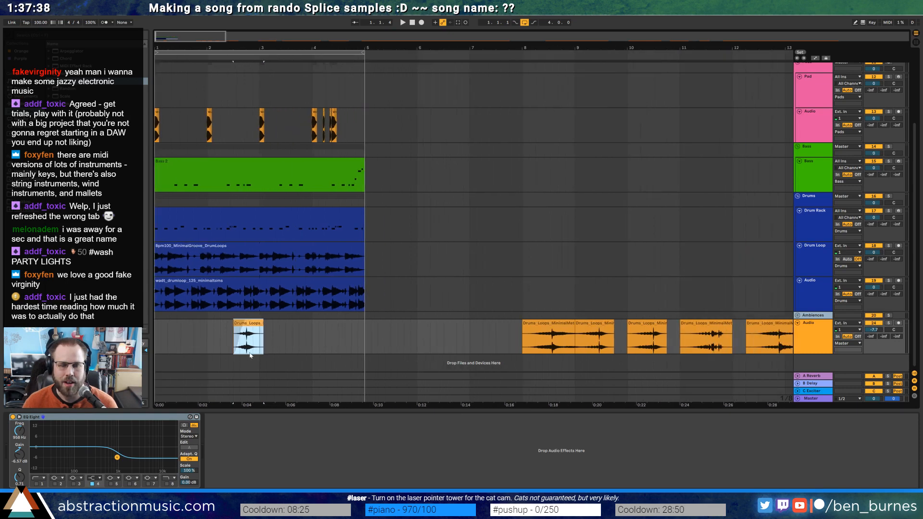
scroll(230, 332, up, 5)
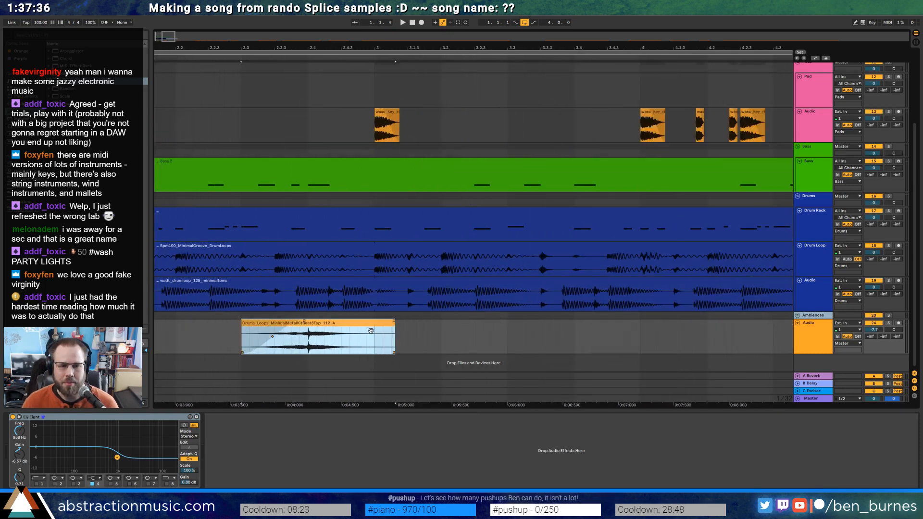
drag(393, 326, 327, 322)
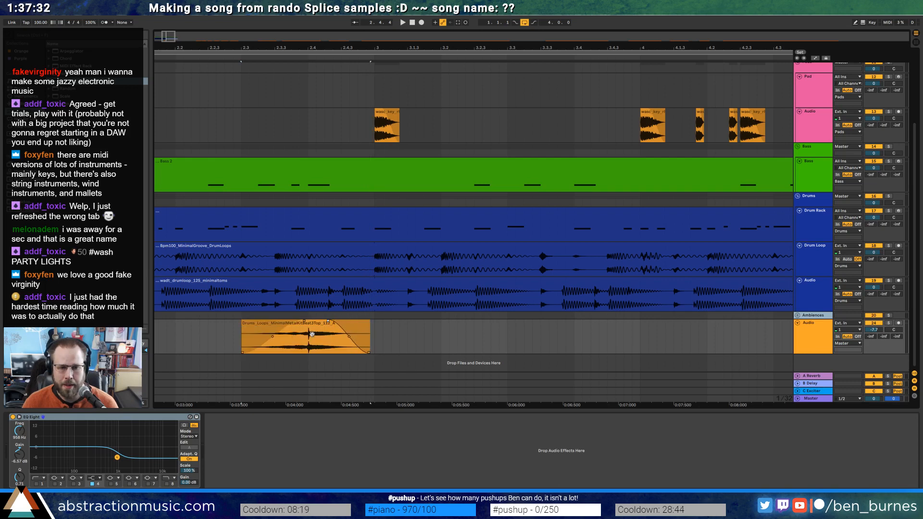
scroll(305, 332, down, 5)
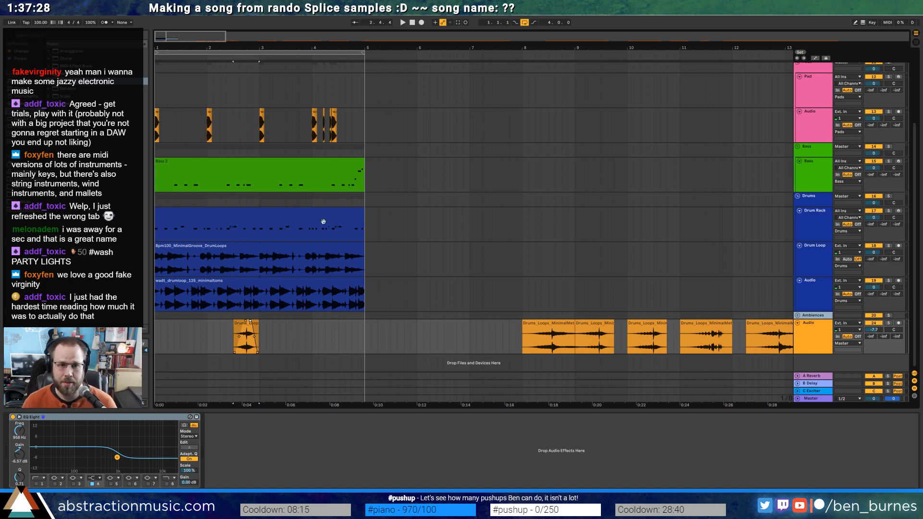
Audition the spare chopped metal hit clips placed after bar 8 on the orange audio track
click(278, 209)
click(264, 167)
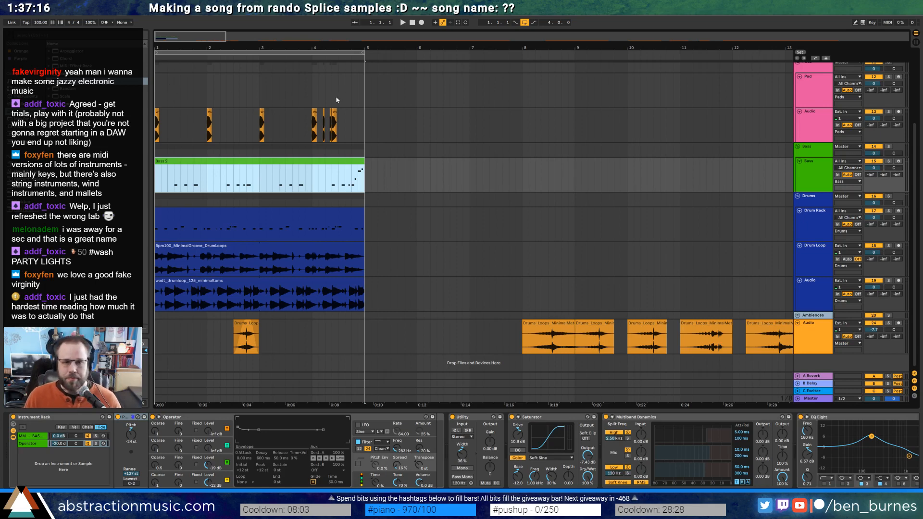
drag(425, 47, 425, 41)
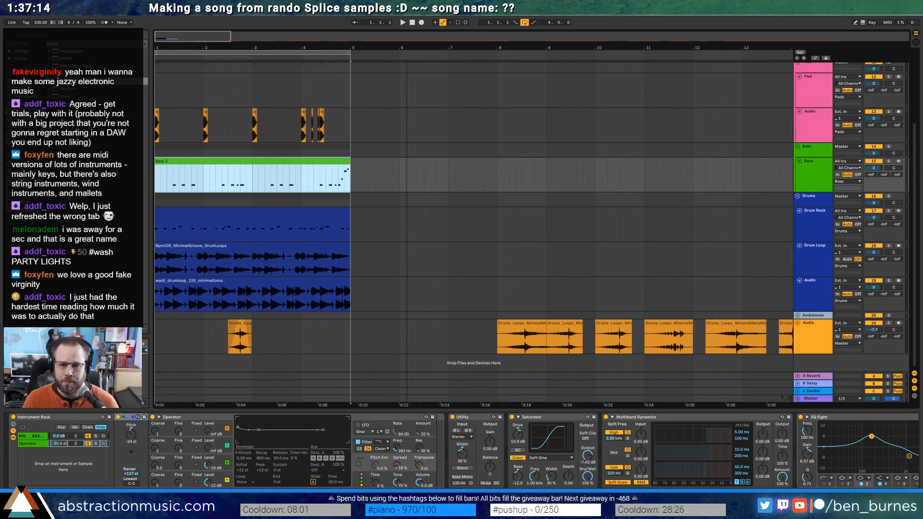
click(571, 327)
key(space)
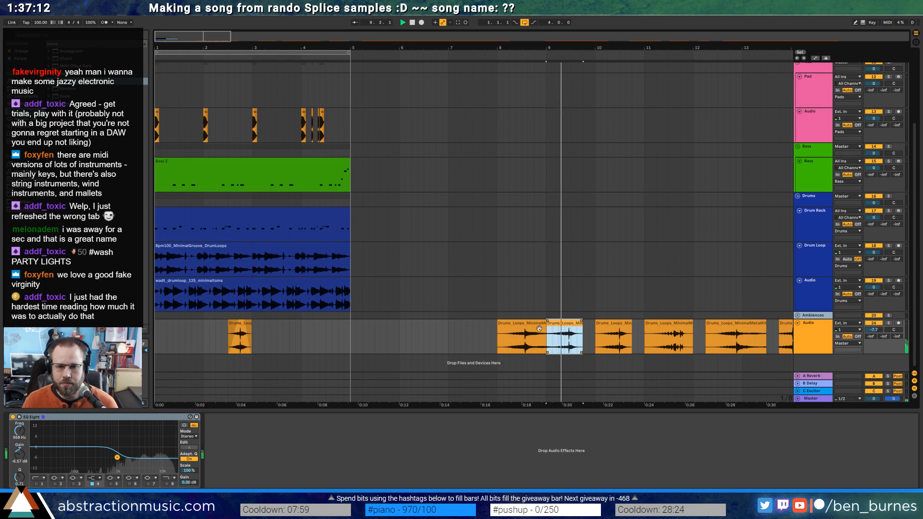
click(521, 328)
click(522, 334)
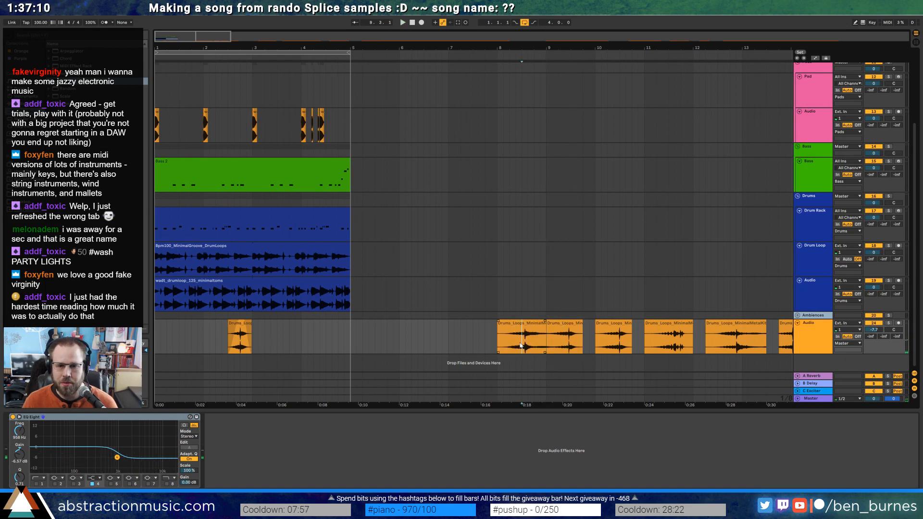
click(668, 332)
key(space)
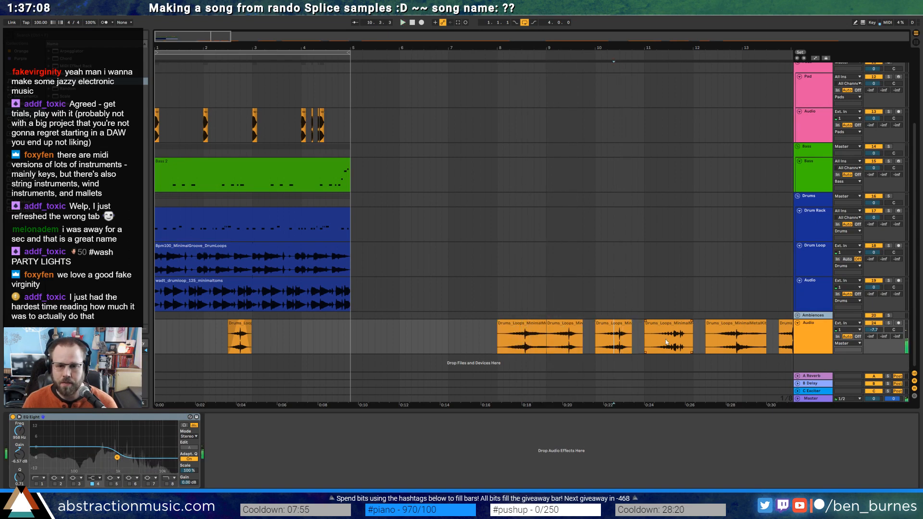
key(space)
Move the spare metal hit at bar 11 into bar 4 and shift its sample start slightly later in the clip view
drag(676, 327, 370, 323)
ctrl+scroll(333, 335, up, 3)
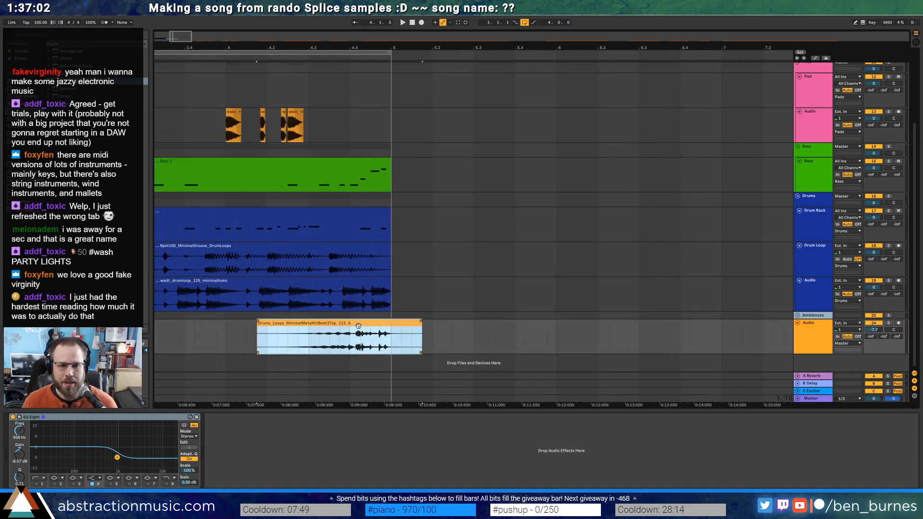
key(shift+Tab)
drag(132, 346, 163, 346)
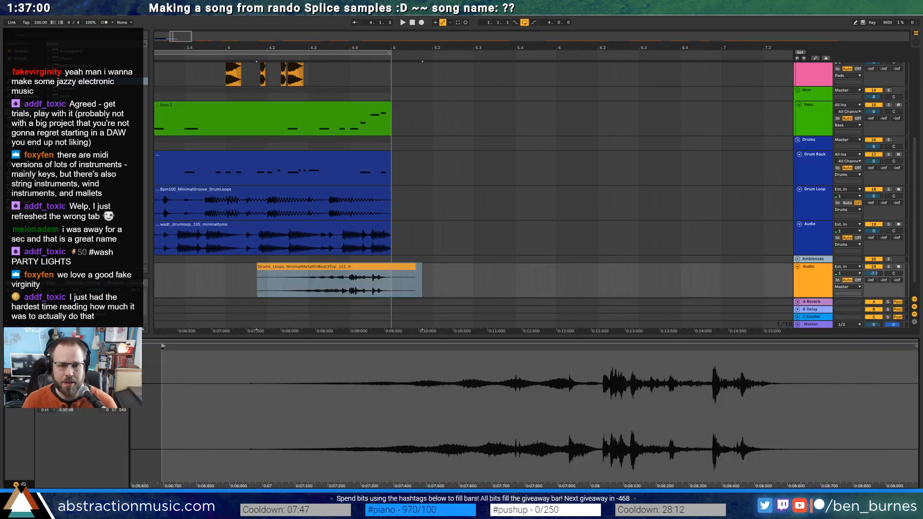
Trim the bar 4 metal hit to run from 4.2.3 to bar 5 with a fade-in and fade-out, and play it
drag(417, 274, 383, 267)
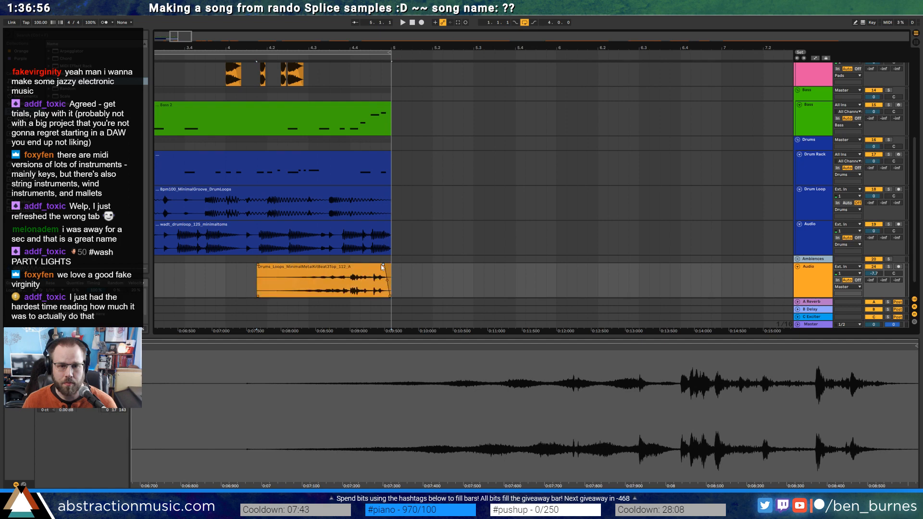
drag(258, 269, 333, 271)
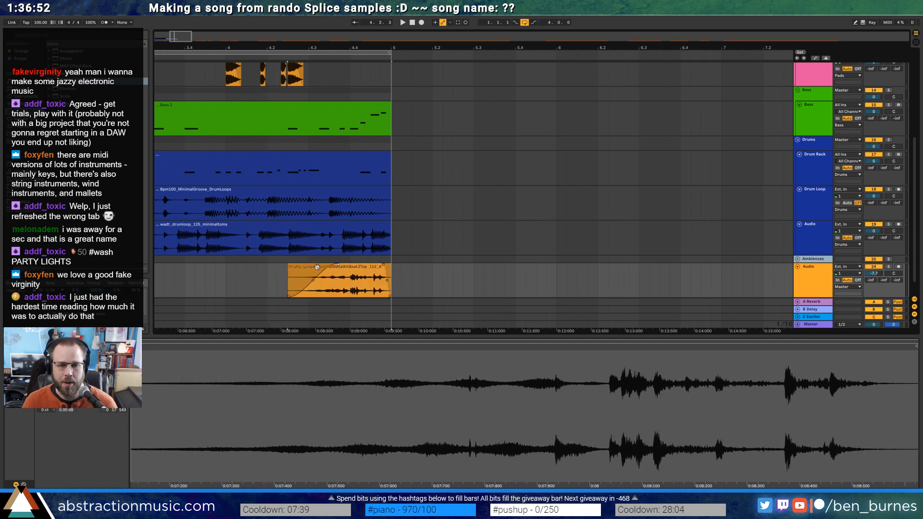
click(317, 268)
drag(158, 32, 157, 18)
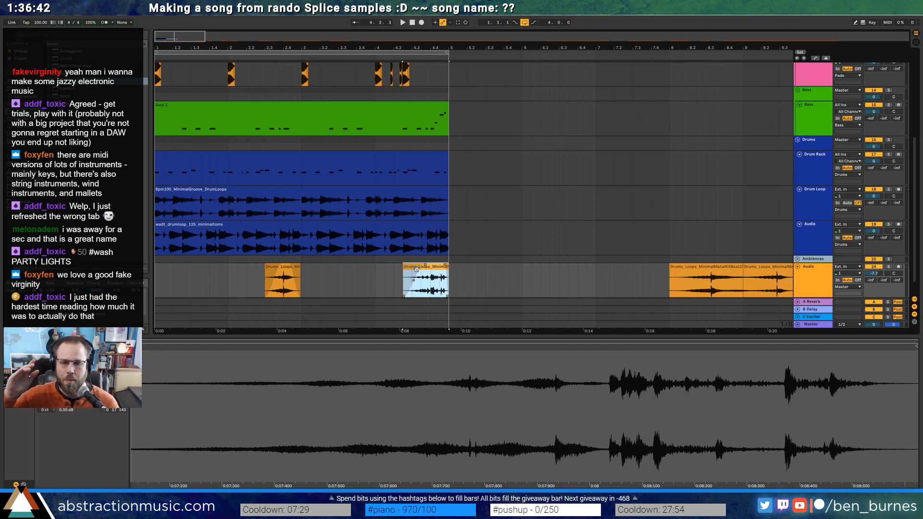
key(space)
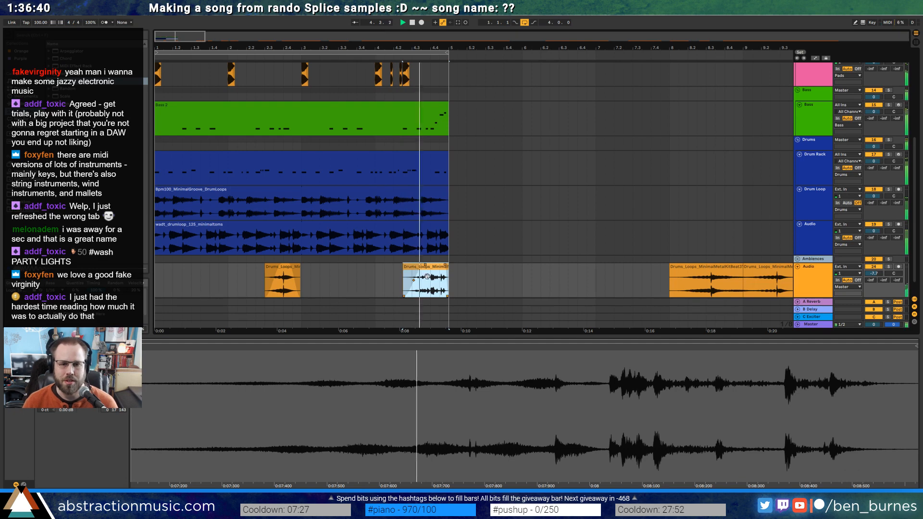
key(space)
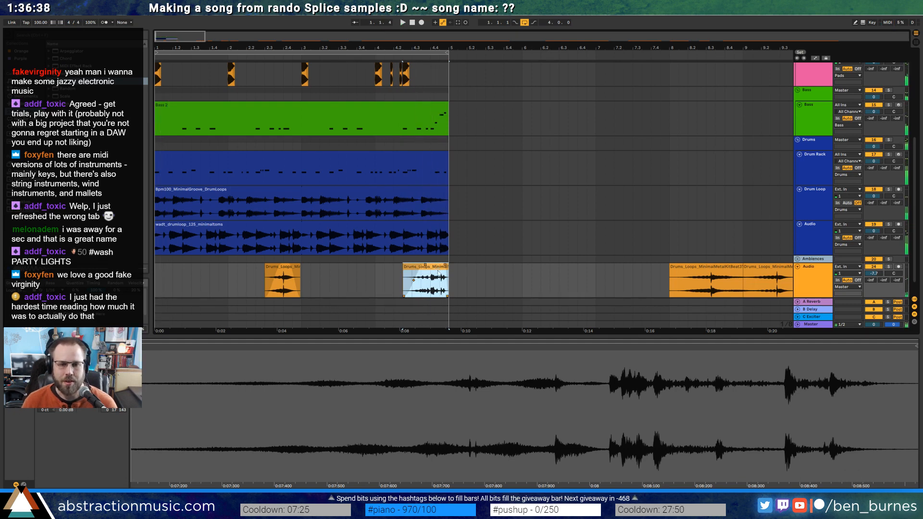
Retune the metal track's EQ Eight band 4 high shelf to 2.97 kHz and -7.07 dB, playing the bar 4 hit to compare
key(shift+Tab)
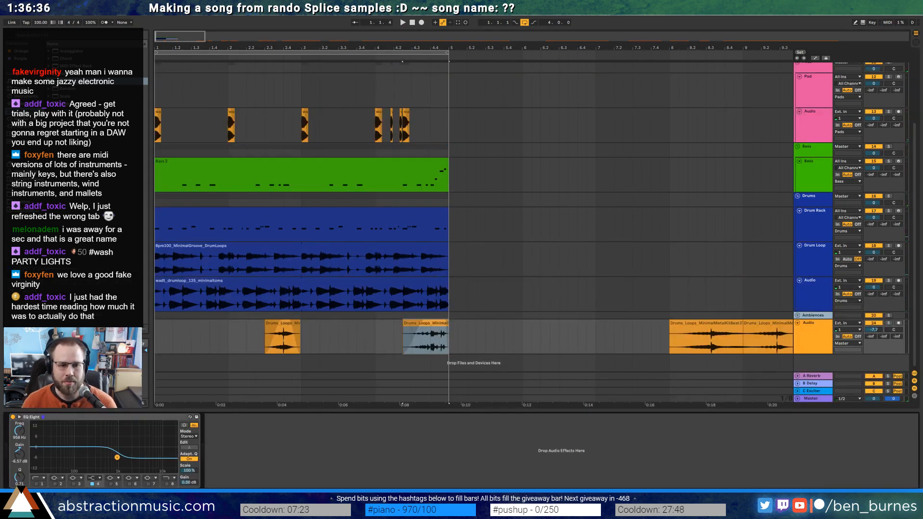
click(412, 323)
click(128, 453)
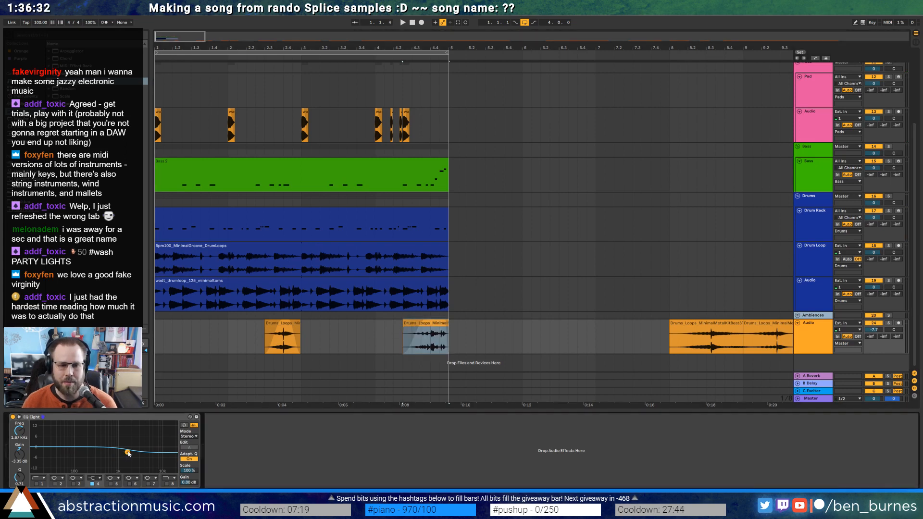
click(413, 336)
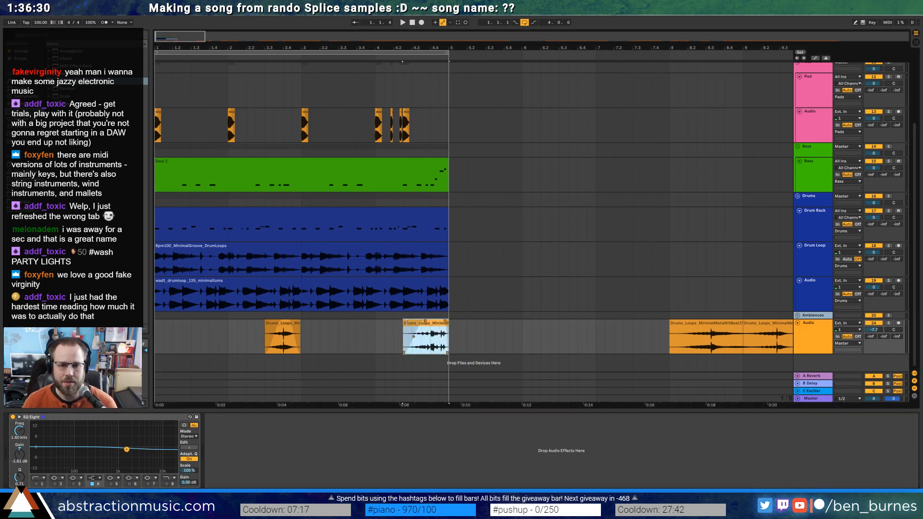
key(space)
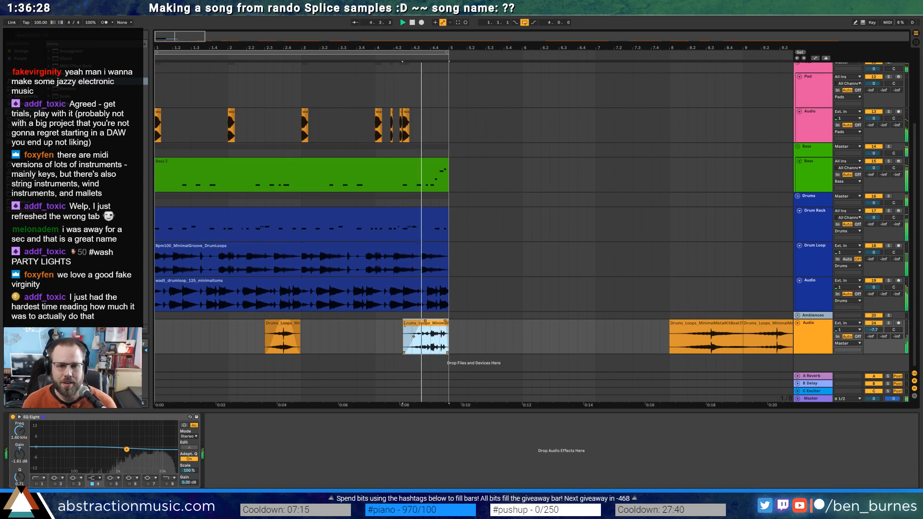
key(space)
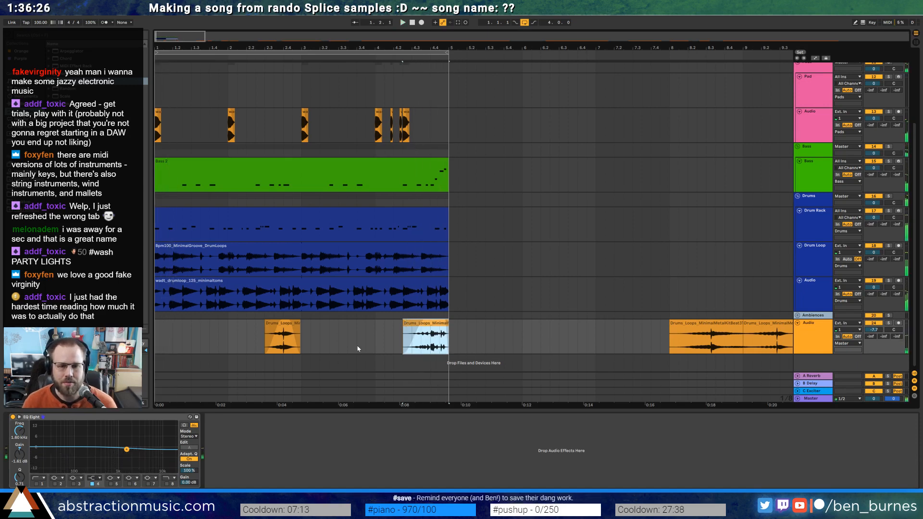
drag(123, 452, 138, 457)
key(space)
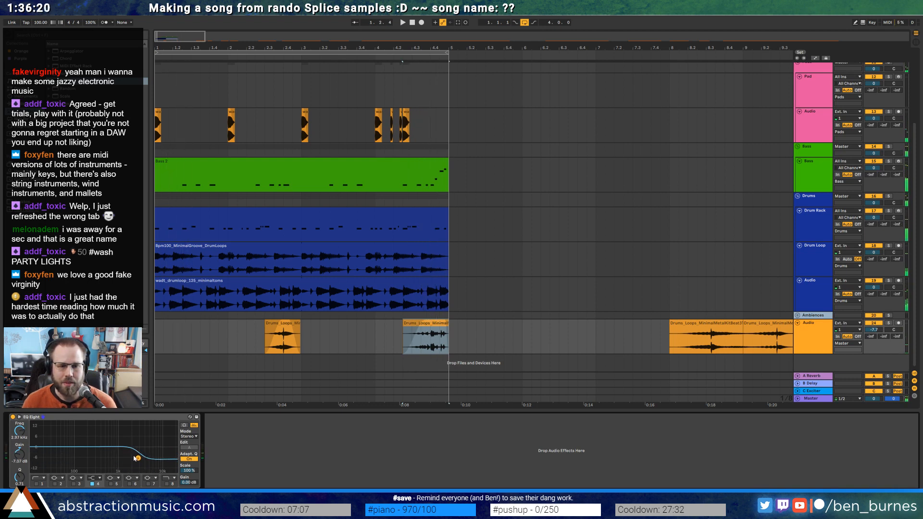
Trim the start of the bar 4 metal hit to just after beat 4.3 and reshape its fade-in to suit
ctrl+scroll(409, 336, up, 3)
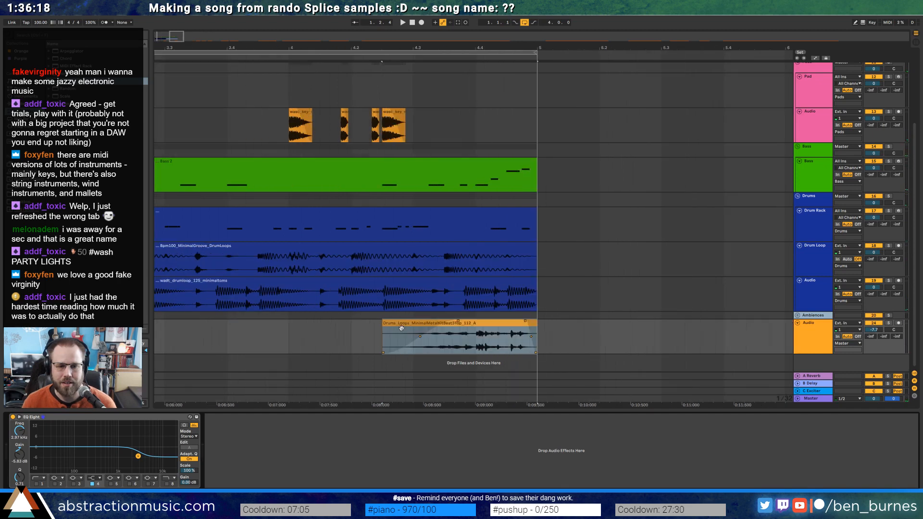
drag(383, 326, 436, 325)
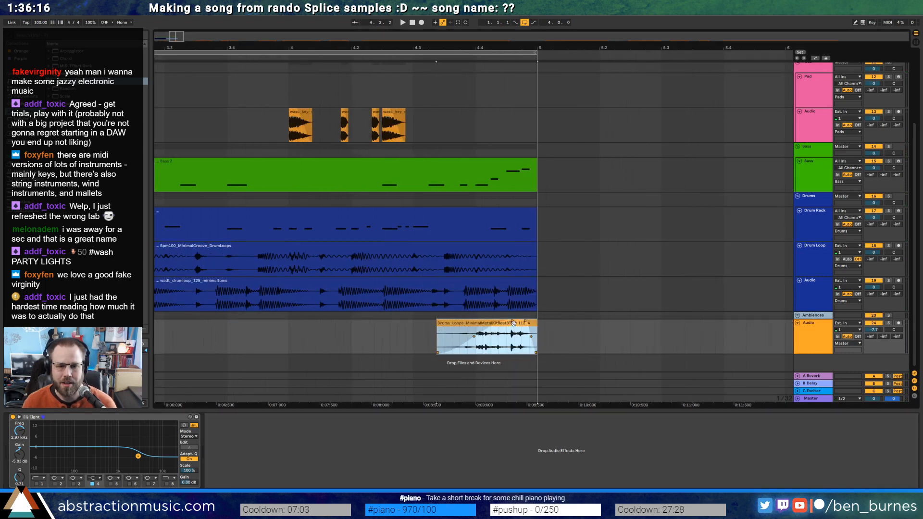
drag(513, 323, 475, 326)
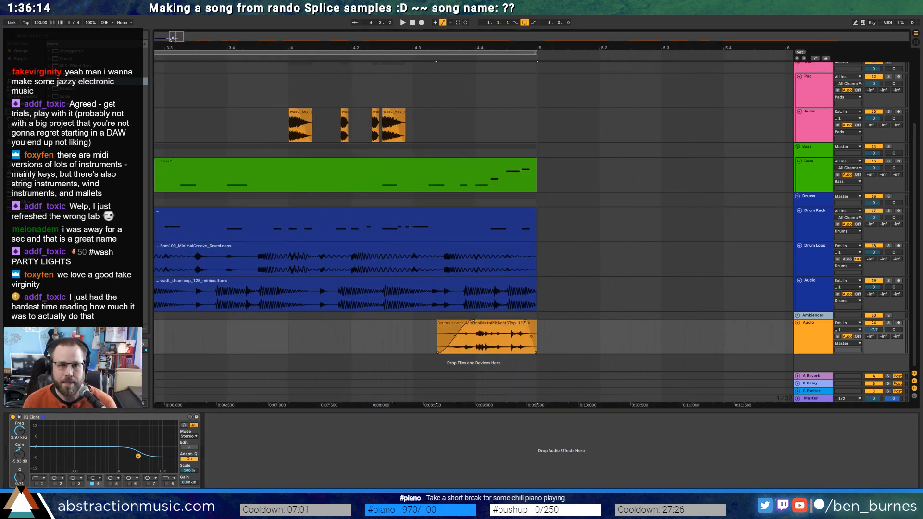
Trim the start of the bar 2 metal hit slightly later and play the four-bar loop
drag(173, 40, 166, 23)
drag(298, 324, 316, 321)
key(space)
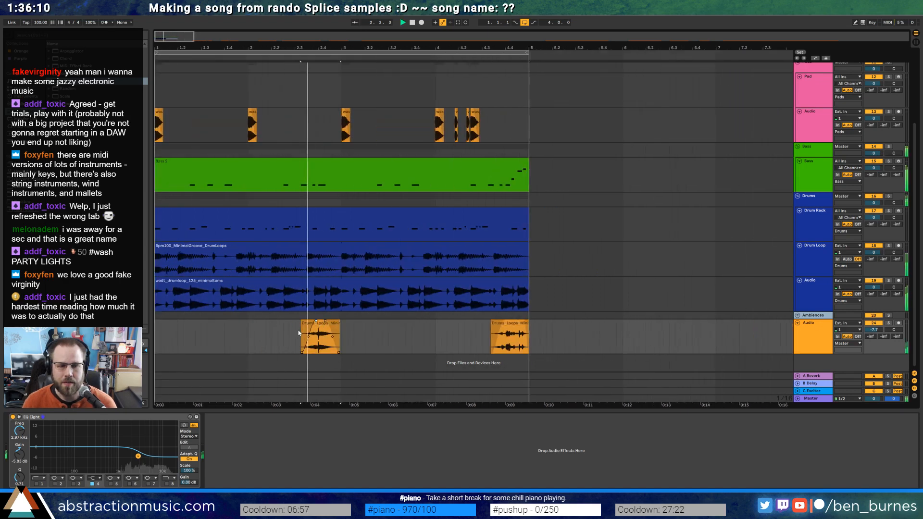
drag(185, 44, 186, 37)
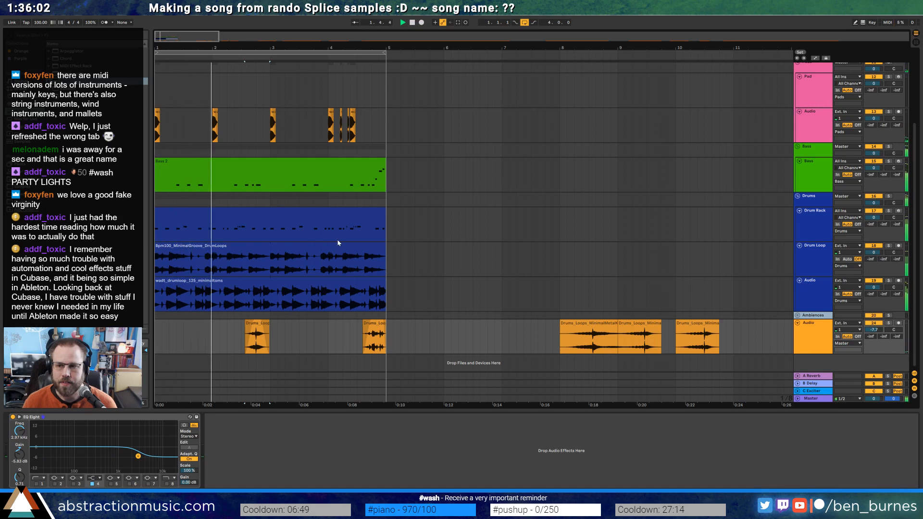
key(space)
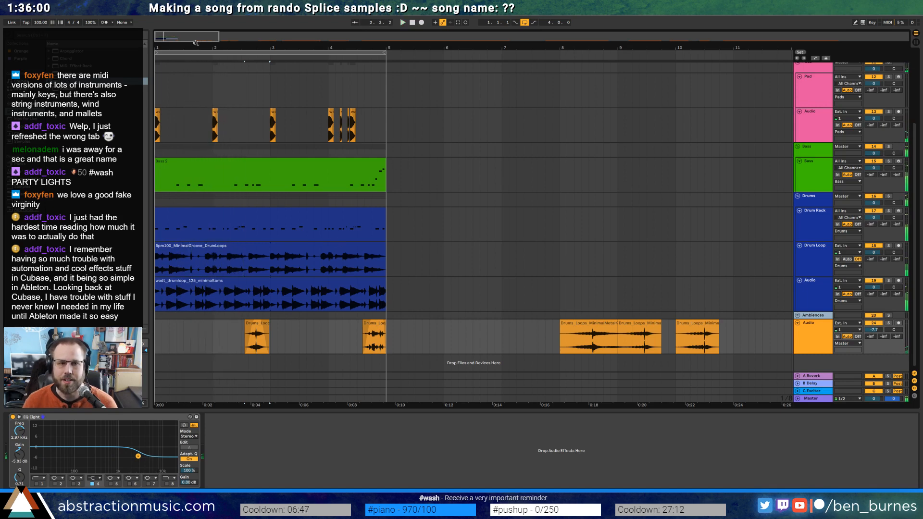
Move the spare metal hits and the C1 sample earlier to close the gaps on the orange track, and play the C1 sample
mouse_move(449, 47)
mouse_down()
mouse_move(449, 37)
mouse_move(278, 39)
mouse_up()
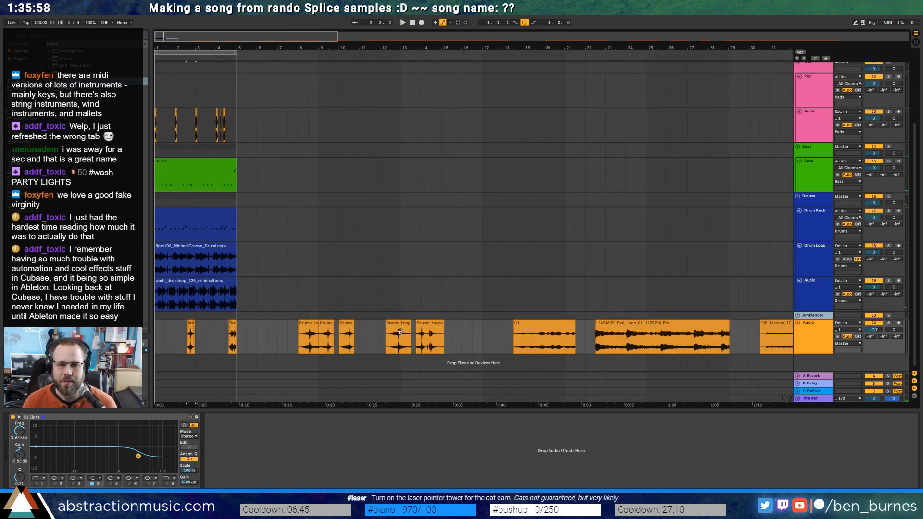
mouse_move(401, 331)
mouse_down()
mouse_move(378, 332)
mouse_move(403, 325)
mouse_up()
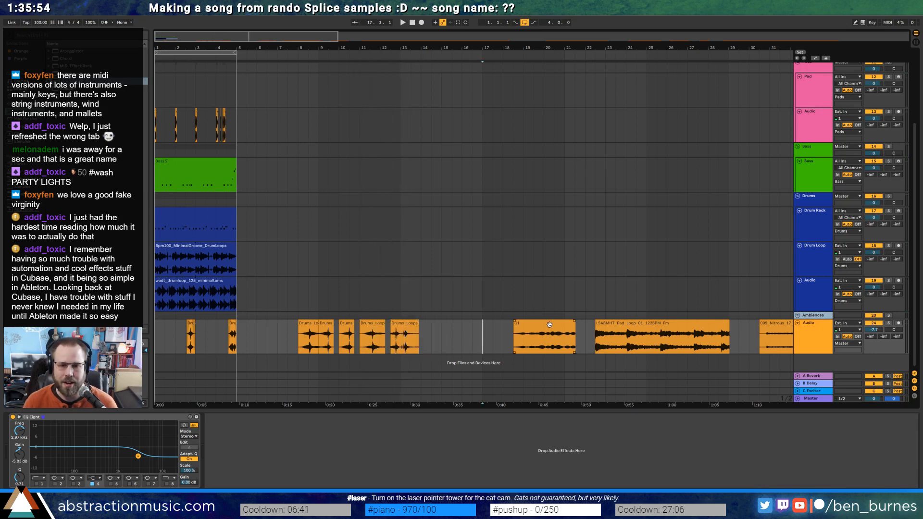
drag(550, 326, 466, 327)
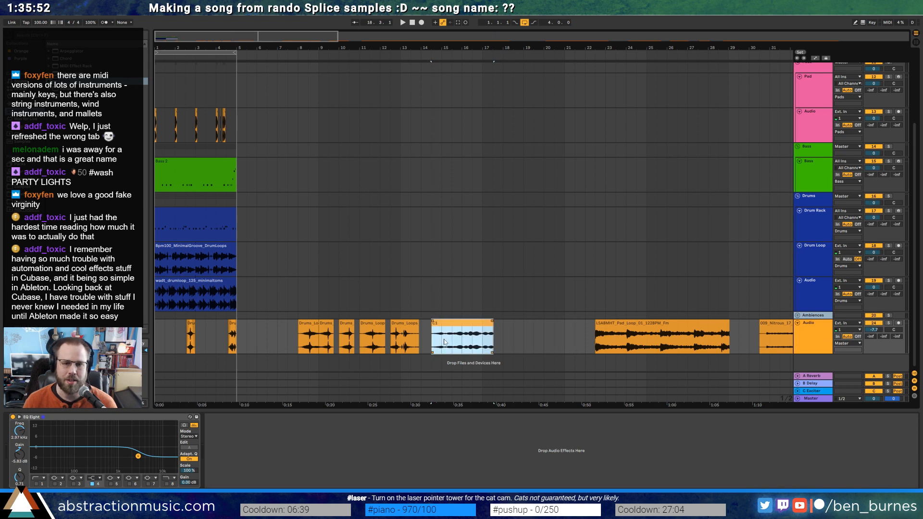
click(451, 342)
key(space)
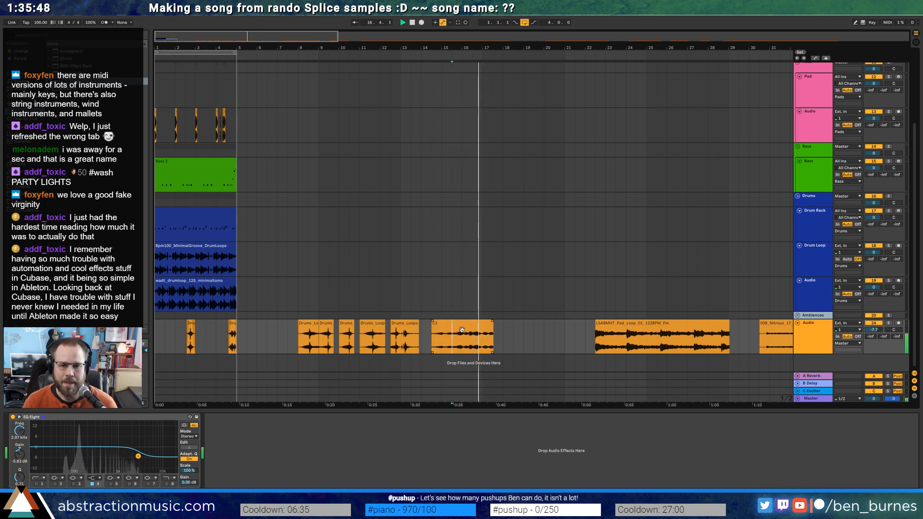
click(462, 326)
key(space)
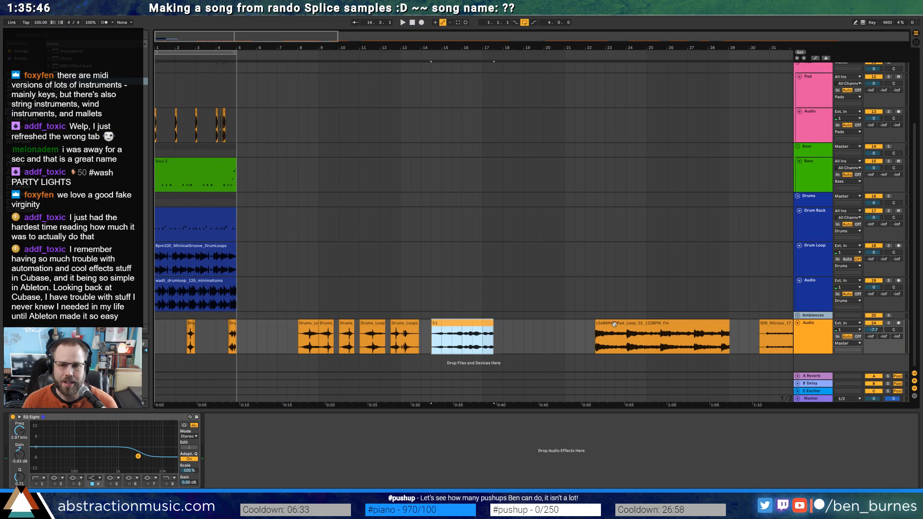
Move the LSABMHT pad loop earlier to about bar 18, just after the C1 sample, and play it
drag(614, 324, 524, 325)
key(space)
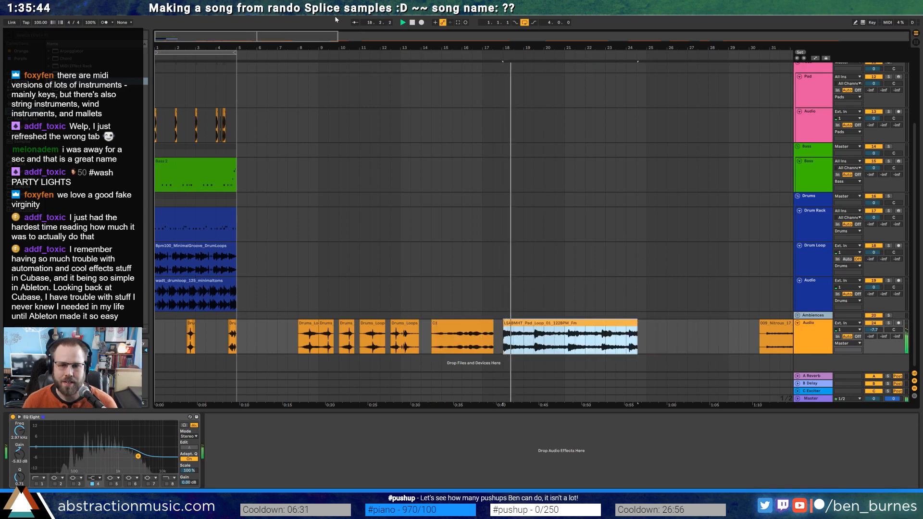
key(space)
Audition the Nitrous, ESM Inside the Machine and Pop Ballad samples further along the orange audio track
drag(310, 35, 450, 38)
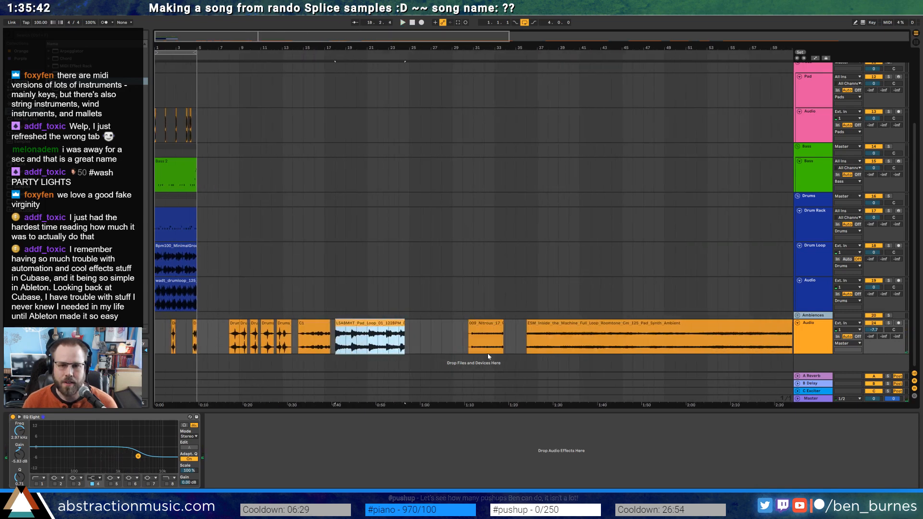
click(482, 340)
key(space)
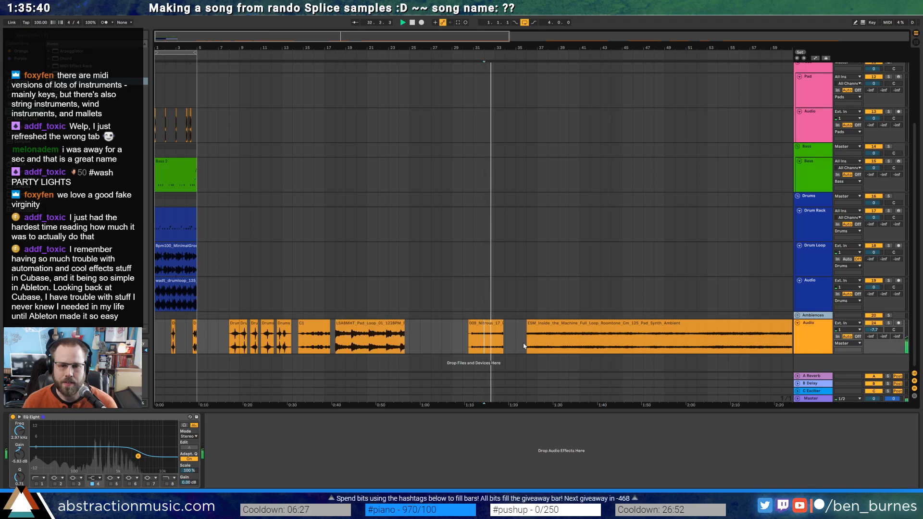
click(526, 345)
click(602, 350)
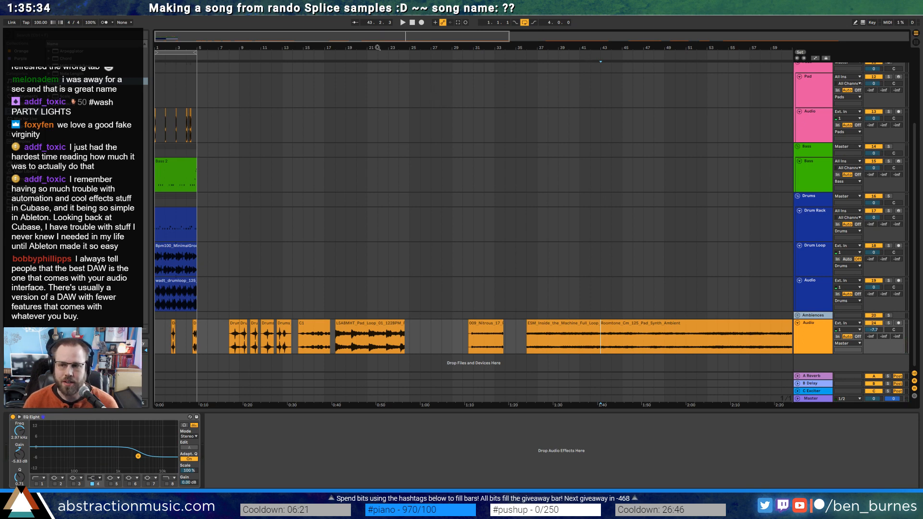
key(minus)
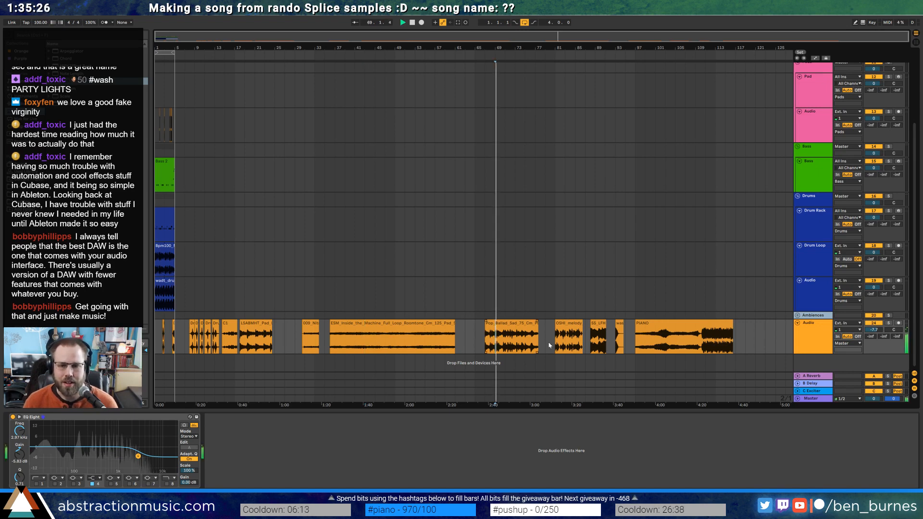
click(508, 329)
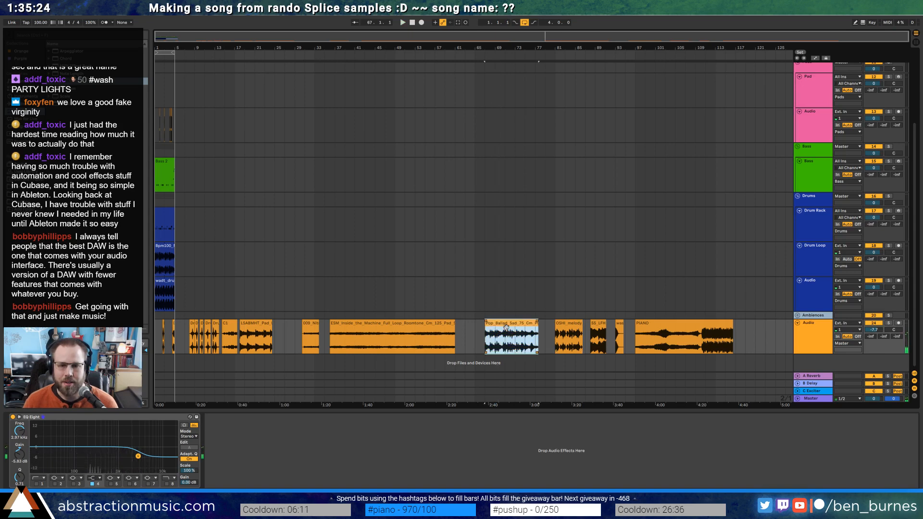
Insert a new audio track directly below the Lead track in the Leads group
click(810, 85)
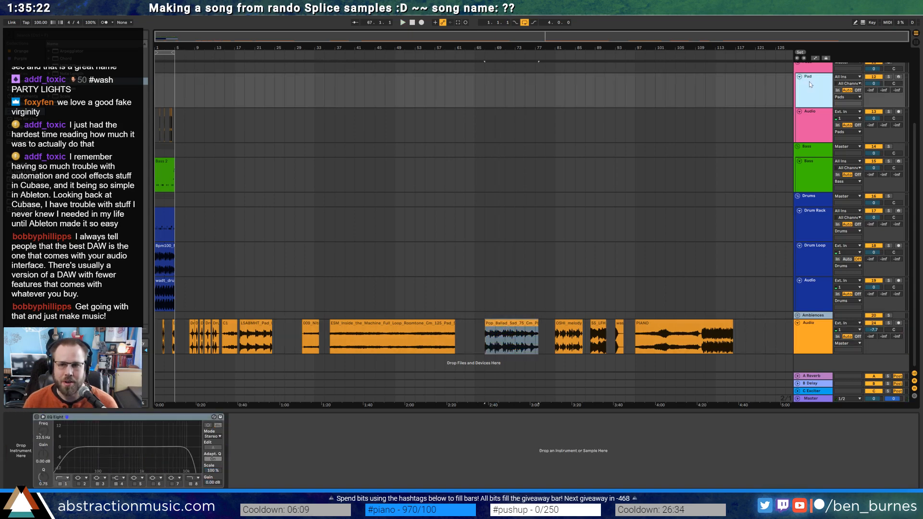
scroll(537, 191, up, 4)
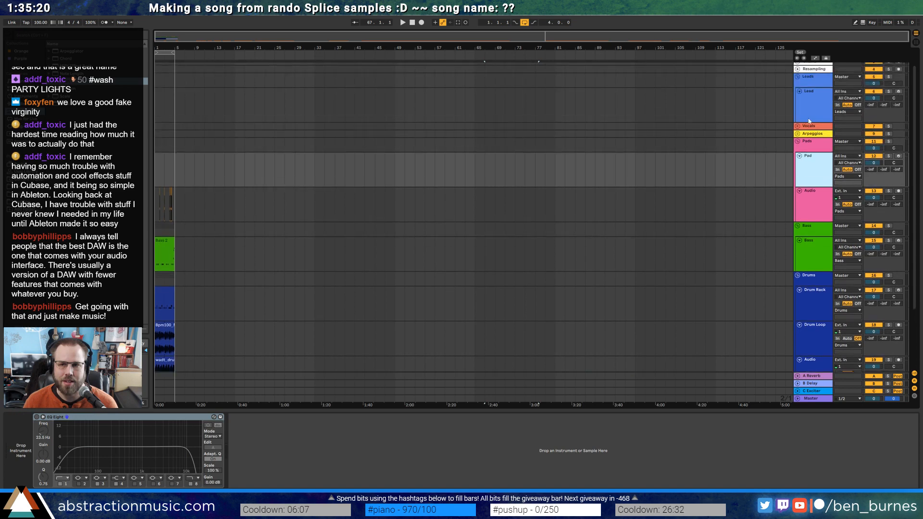
click(807, 112)
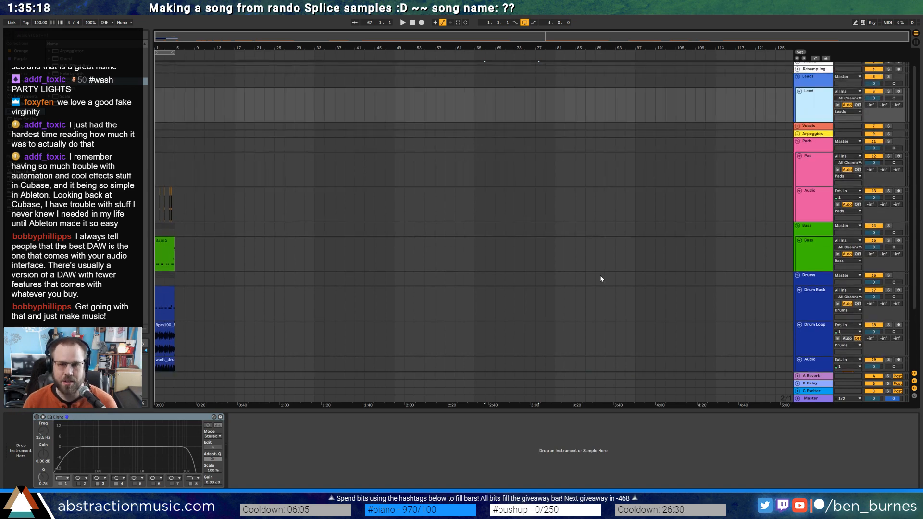
key(ctrl+t)
scroll(462, 210, down, 5)
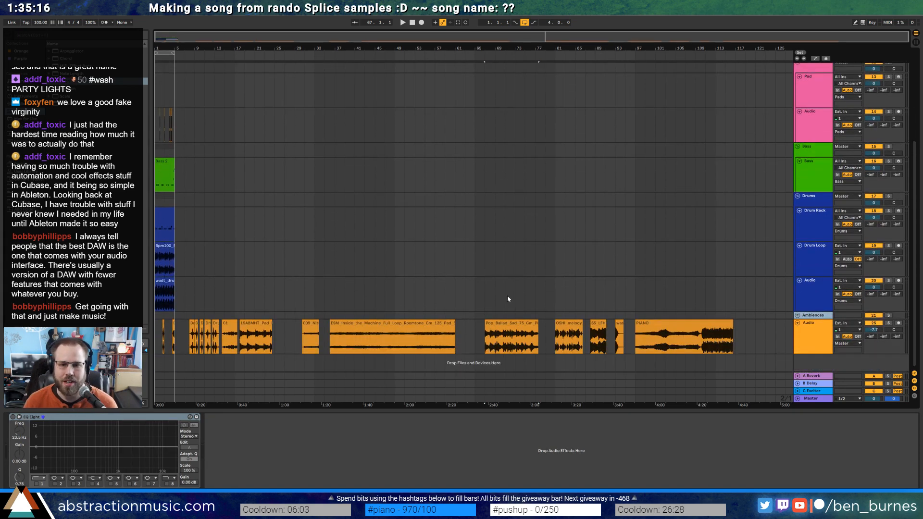
Cut the Pop Ballad sample from the orange track and paste it at bar 1 of the new Leads audio track
click(508, 324)
key(ctrl+x)
scroll(287, 181, up, 5)
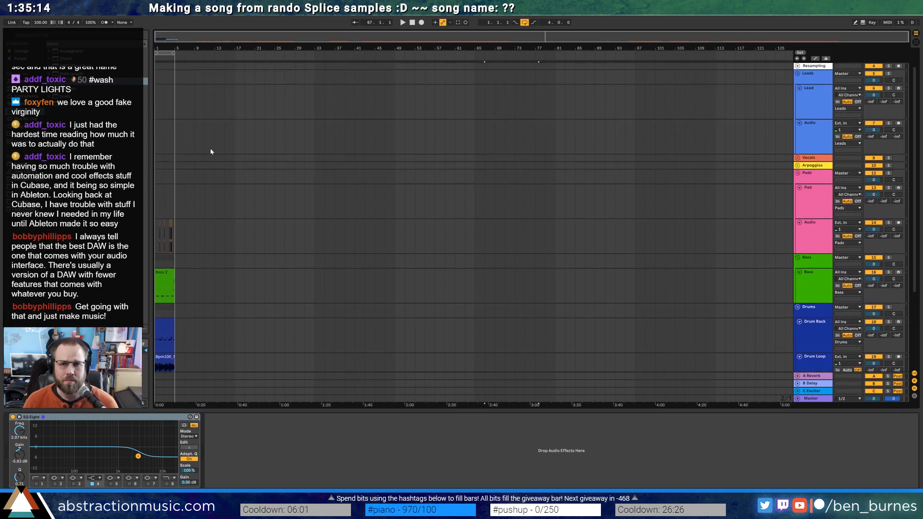
click(158, 142)
key(ctrl+v)
scroll(158, 142, up, 6)
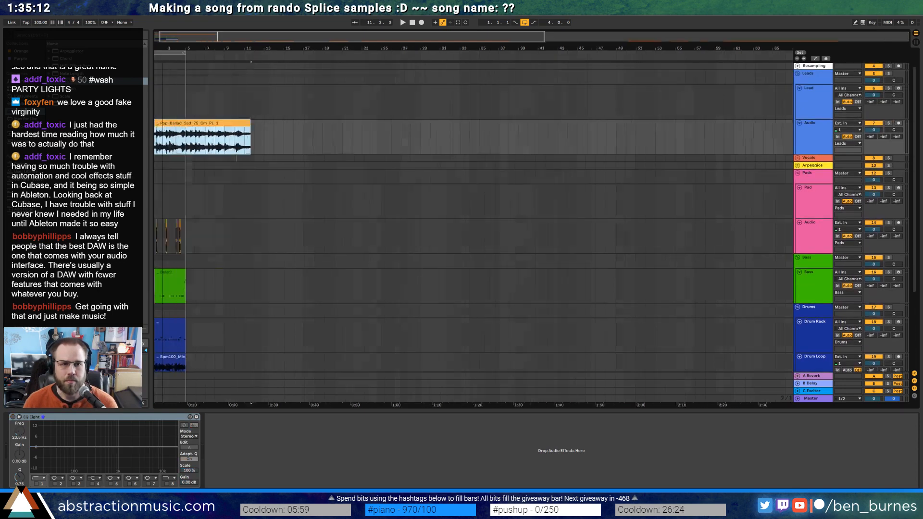
scroll(192, 143, down, 3)
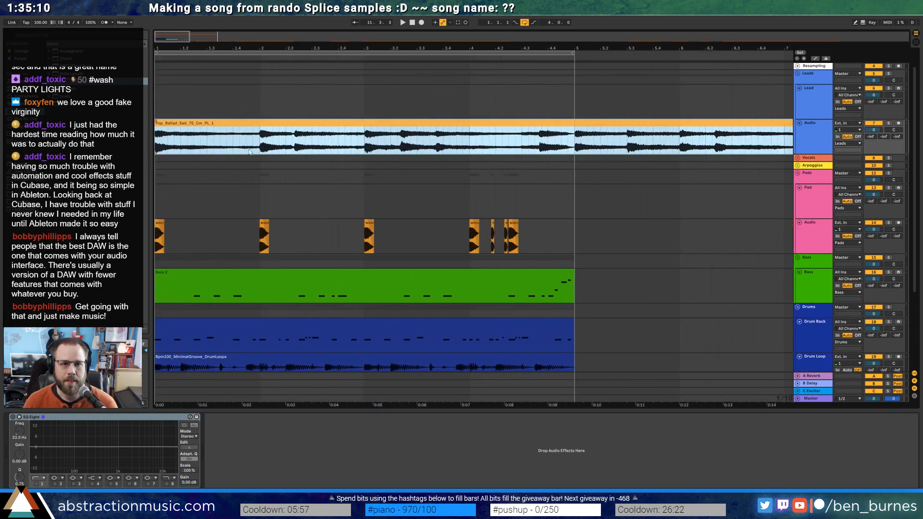
Delete the section of the Pop Ballad clip from 1.2.1 to bar 2, leaving only the first beat before it
drag(259, 148, 344, 152)
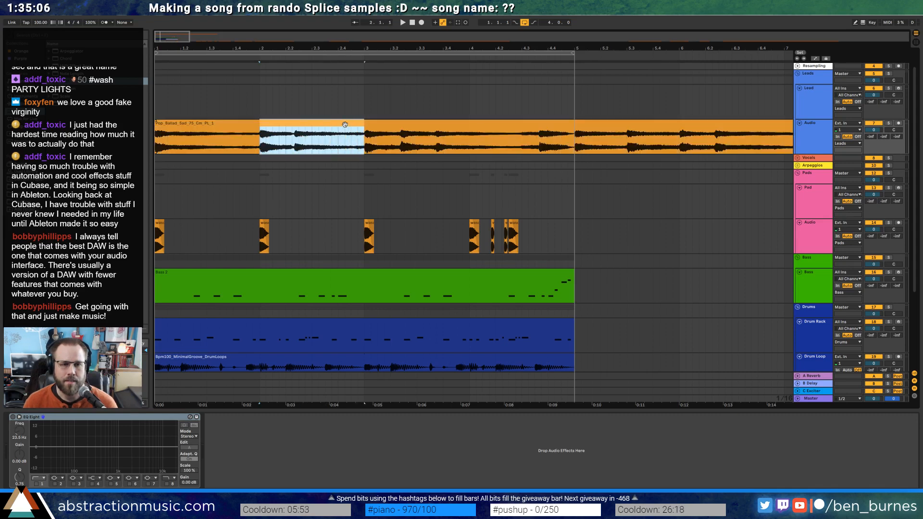
click(209, 143)
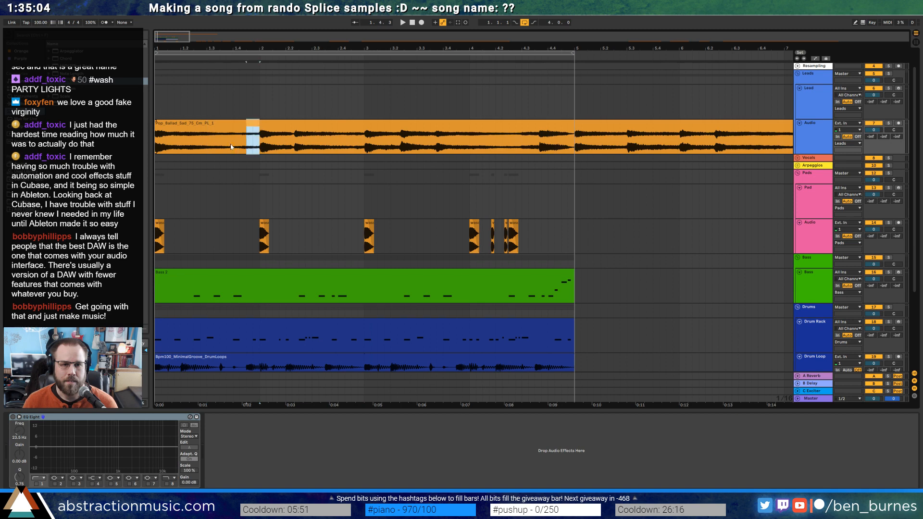
drag(231, 147, 185, 147)
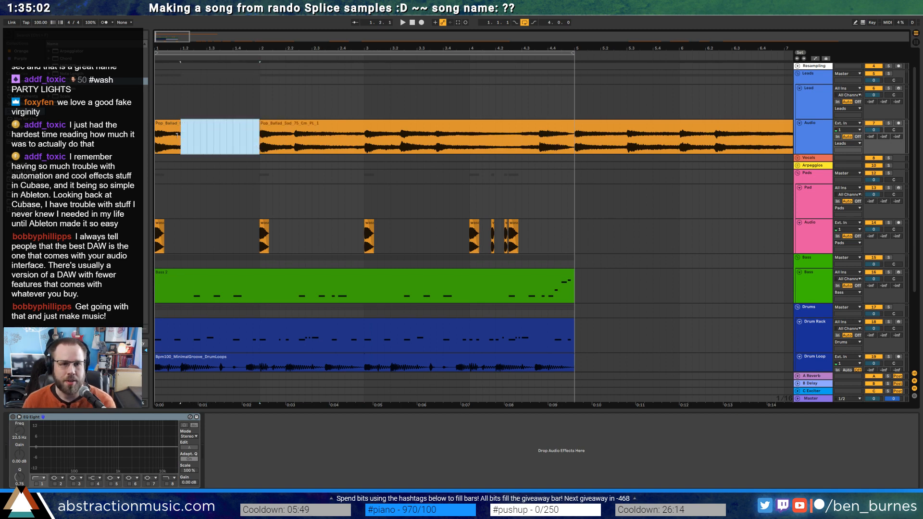
key(Delete)
Reverse the one-beat Pop Ballad chunk, move it to 1.2.1 with a fade-in, and play it with the loop
click(167, 124)
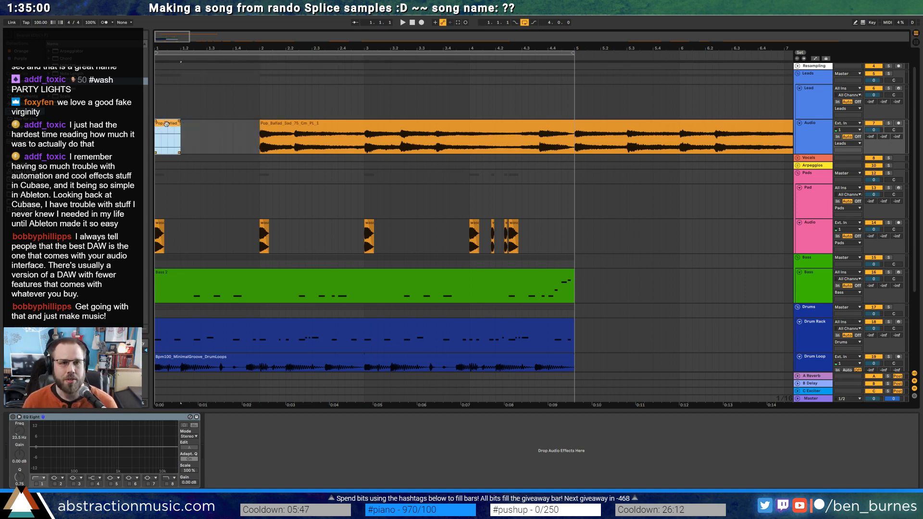
drag(167, 124, 196, 126)
click(188, 126)
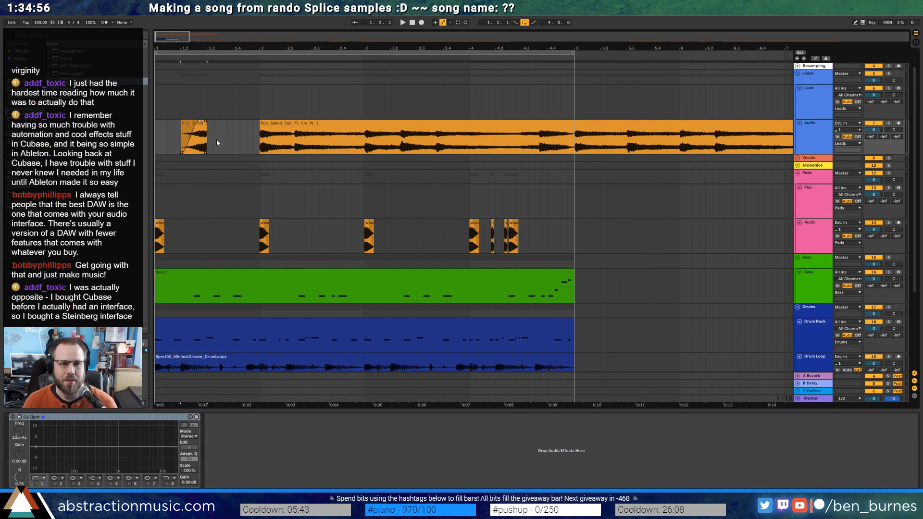
key(space)
key(space)
key(space)
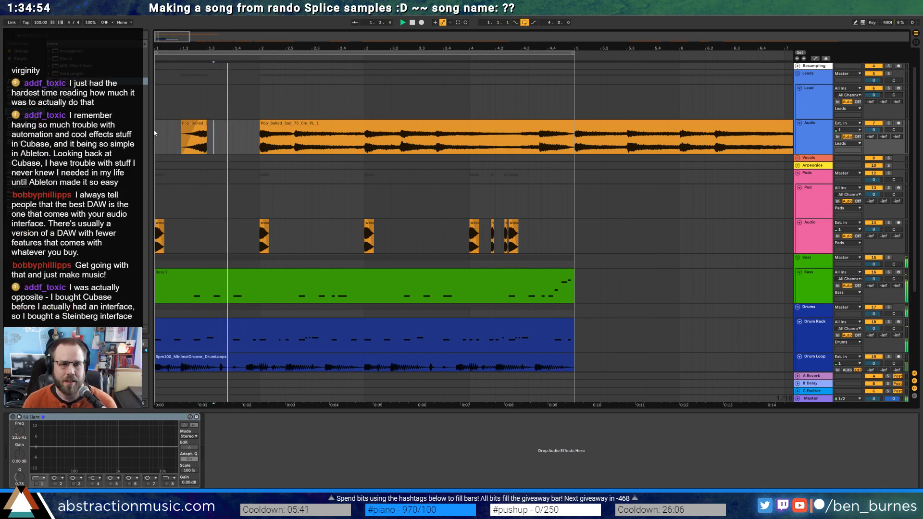
key(space)
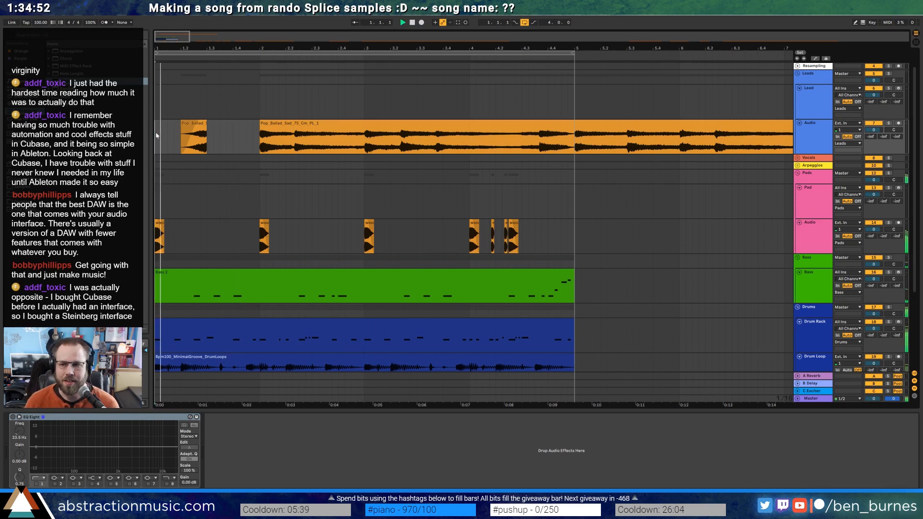
Test a longer version of the reversed Pop Ballad chunk, return it to one beat with warped timing, and play it
click(188, 125)
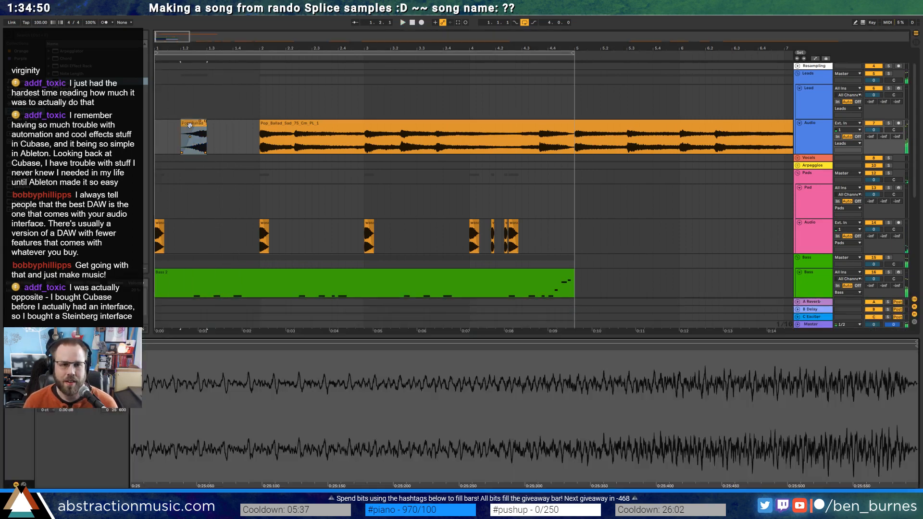
drag(206, 124, 216, 123)
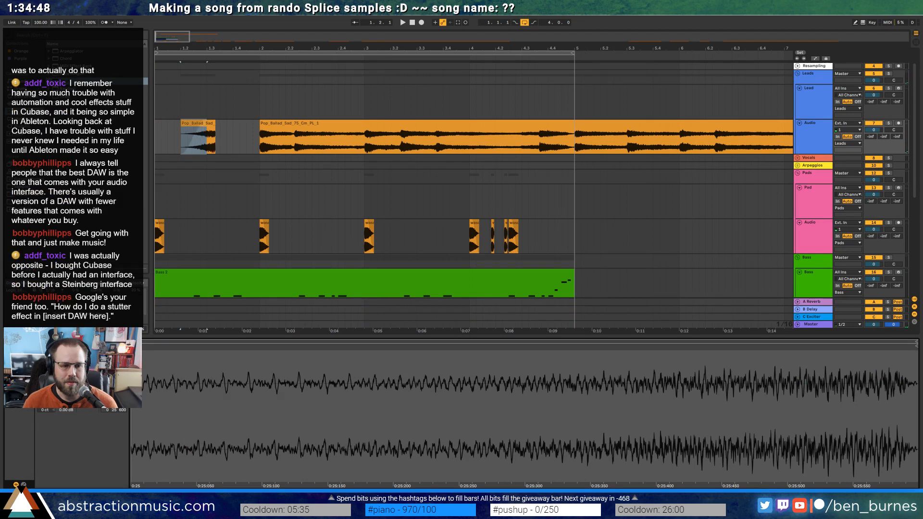
click(90, 353)
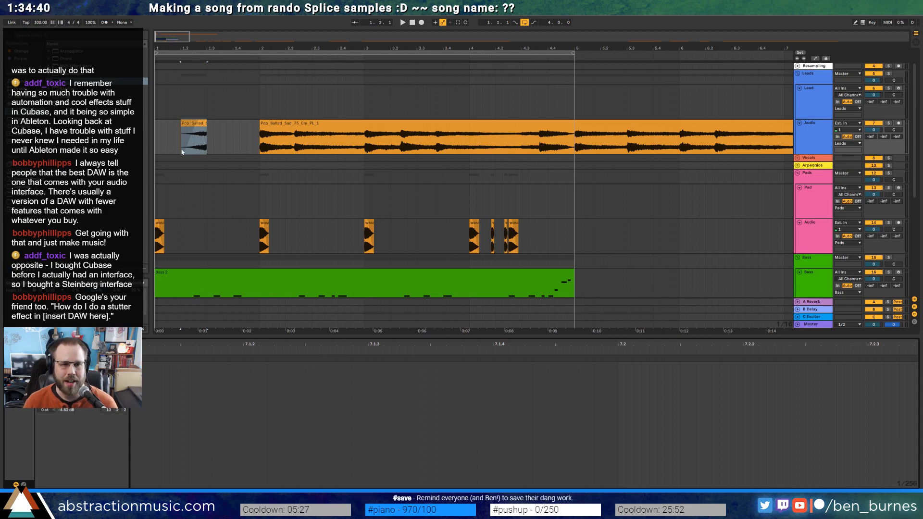
click(192, 123)
key(space)
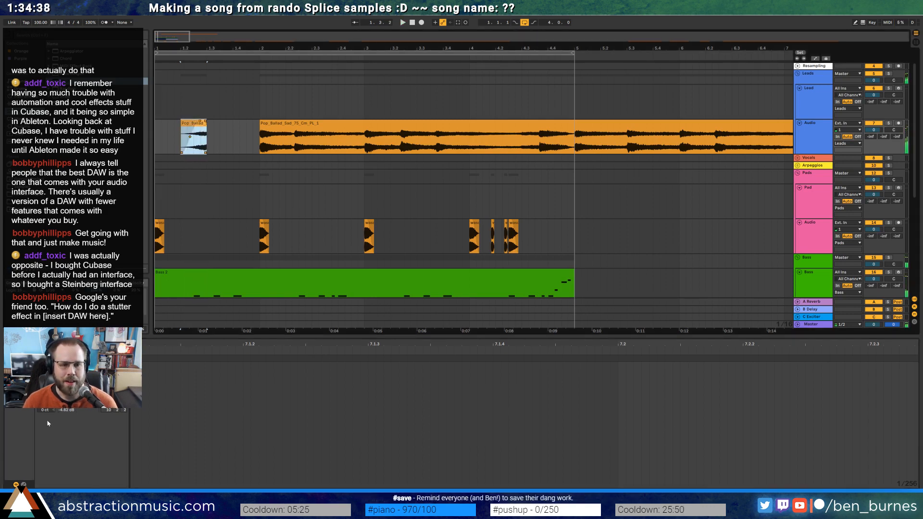
Lower the gain of the reversed Pop Ballad chunk to about -7.68 dB and play it with the loop
drag(66, 389, 66, 395)
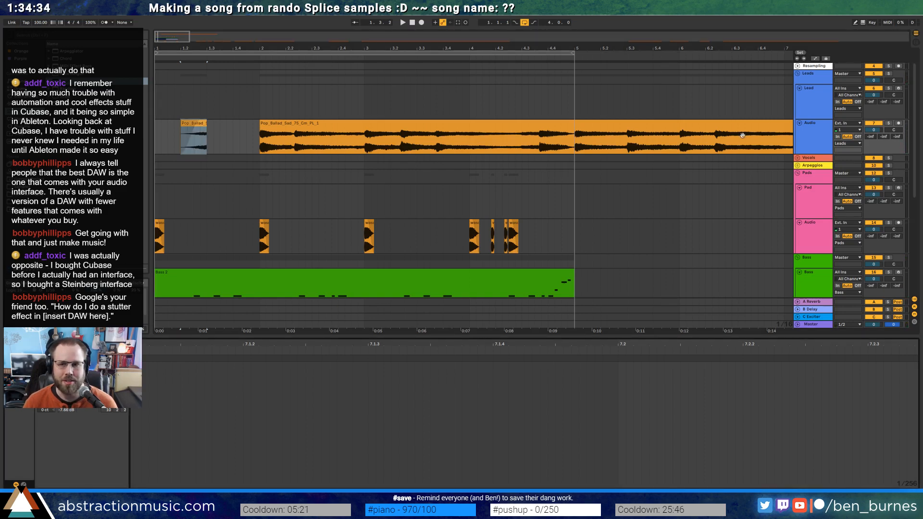
key(shift+Tab)
key(shift+Tab)
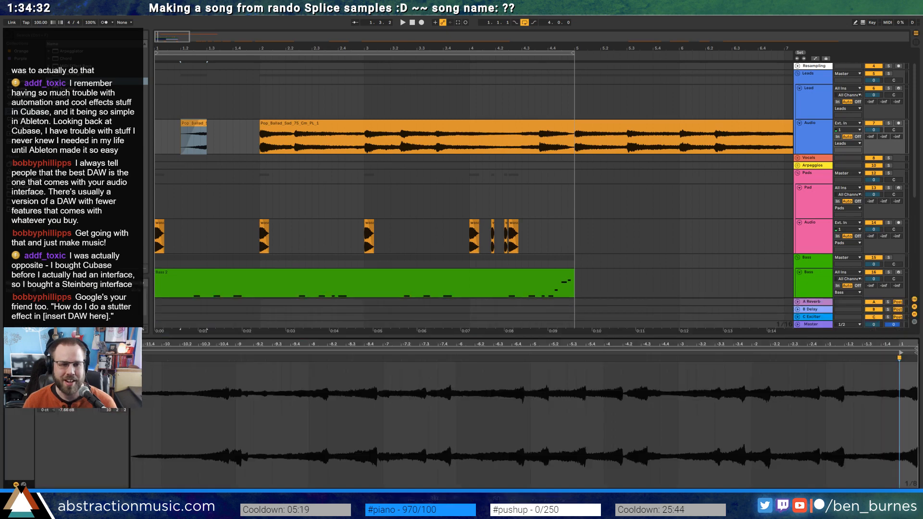
key(space)
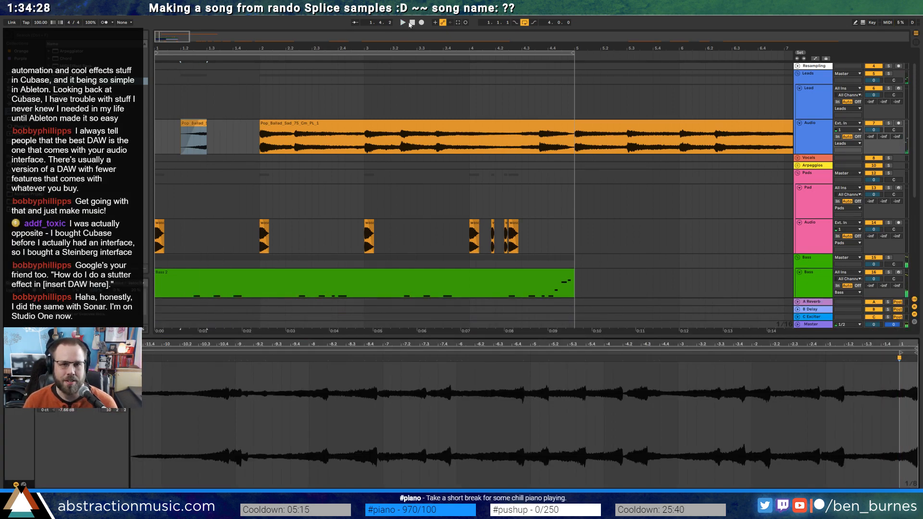
click(411, 24)
key(space)
key(space)
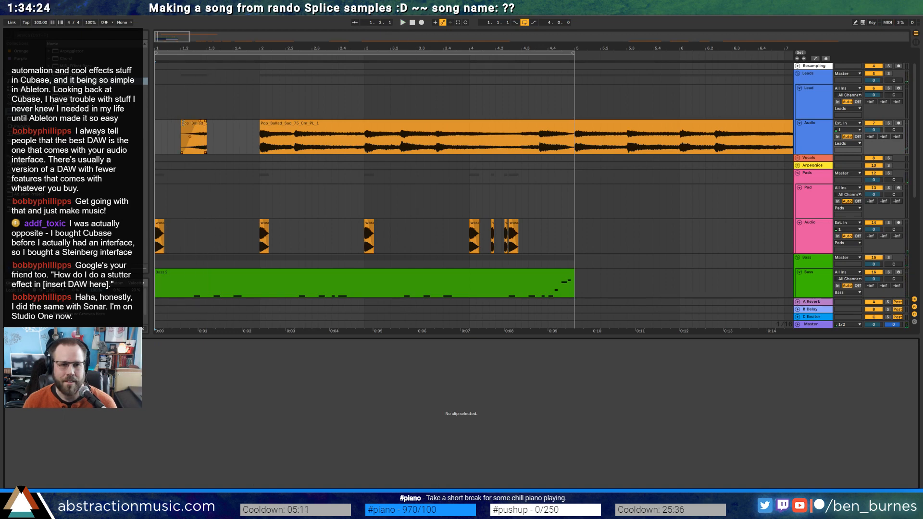
Shorten the reversed Pop Ballad chunk to its second half so it starts at 1.2.3, and play it with the loop
drag(183, 122, 206, 123)
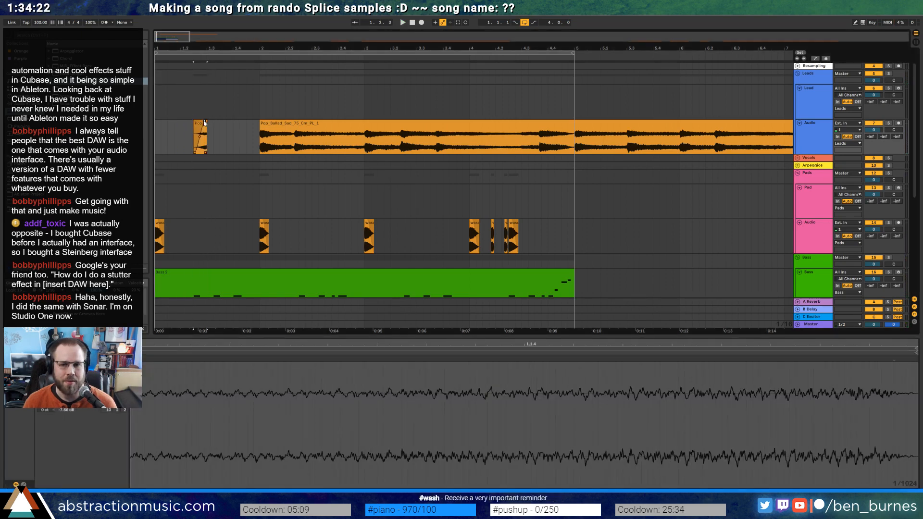
key(space)
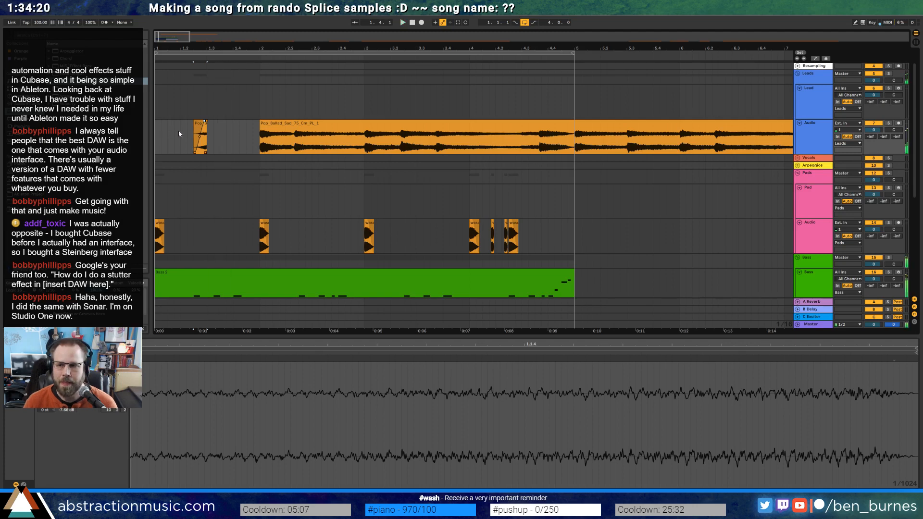
click(412, 24)
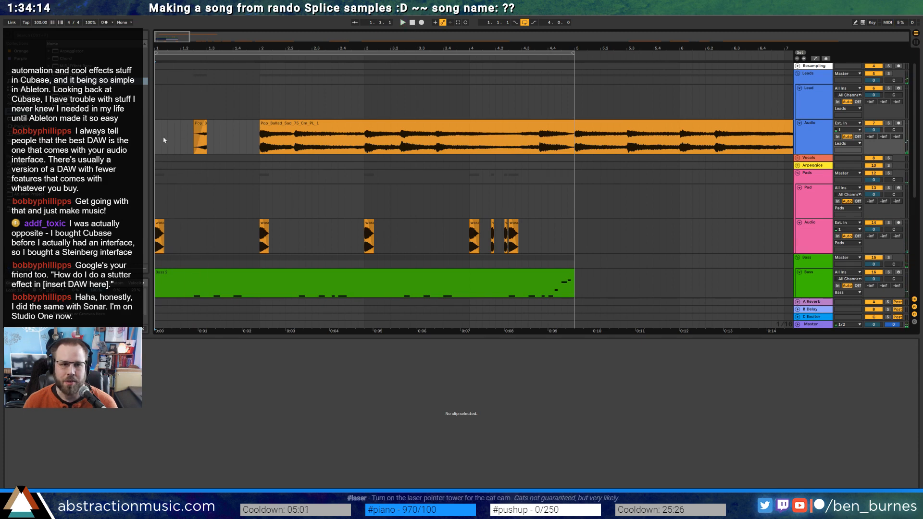
key(space)
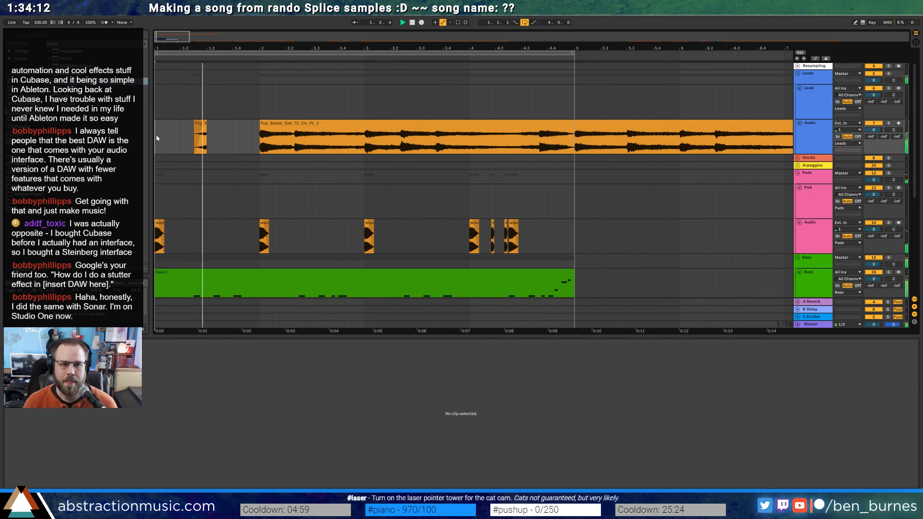
key(space)
Delete the reversed Pop Ballad chunk and play the remaining Pop Ballad clip from bar 2 with the loop
click(200, 137)
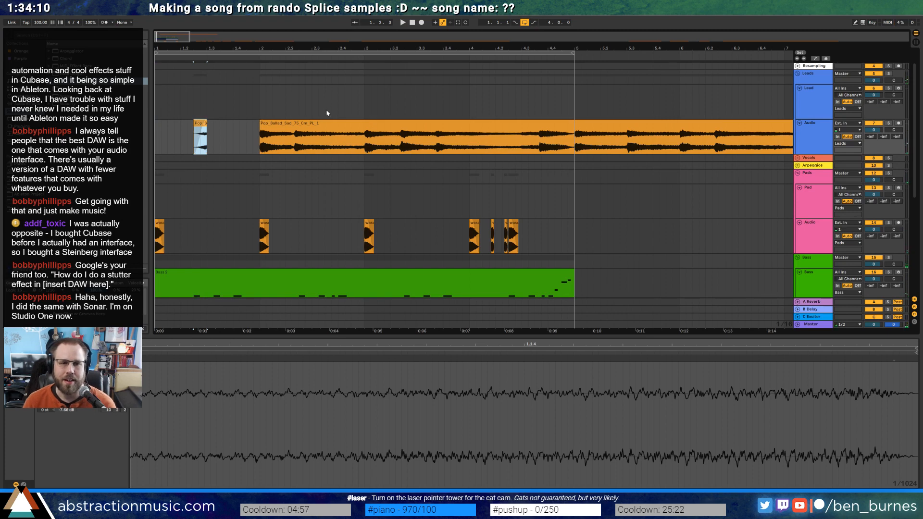
click(273, 124)
key(space)
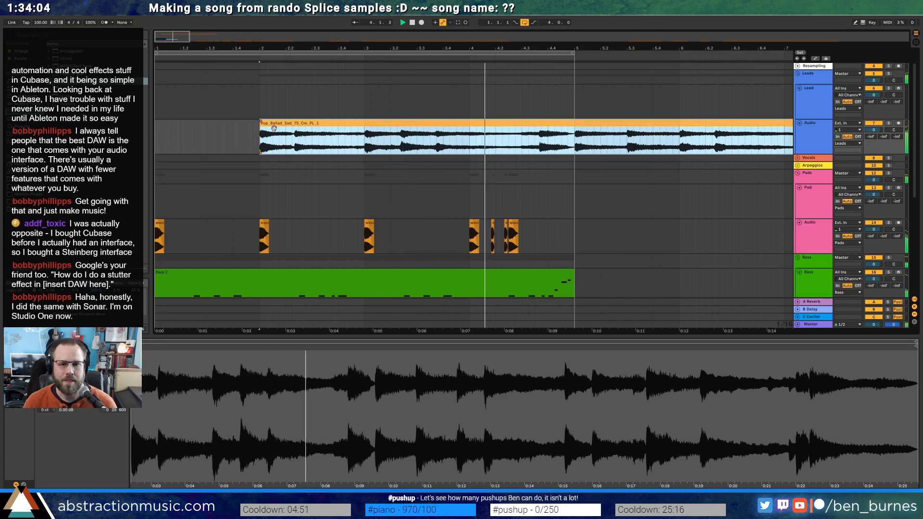
key(space)
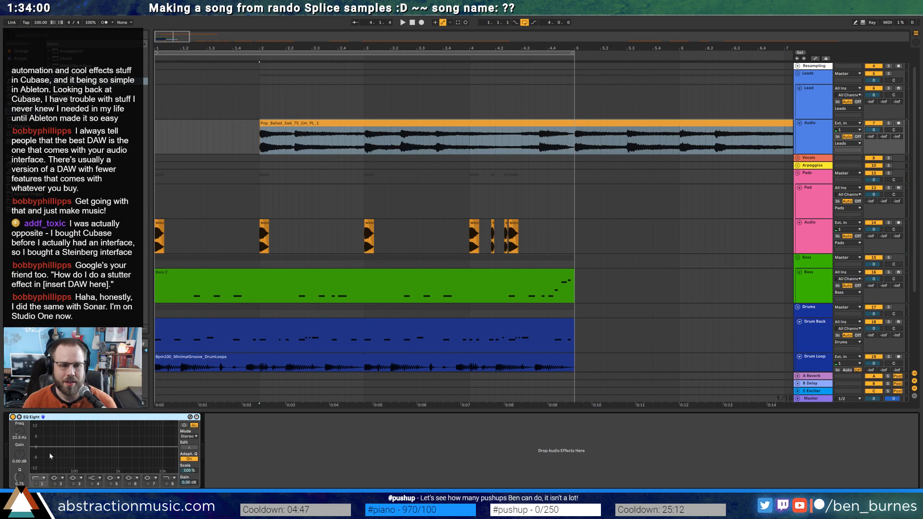
Enable a low-cut band at about 194 Hz in the Leads audio track's EQ Eight and play the loop
click(36, 484)
drag(68, 463, 87, 471)
key(space)
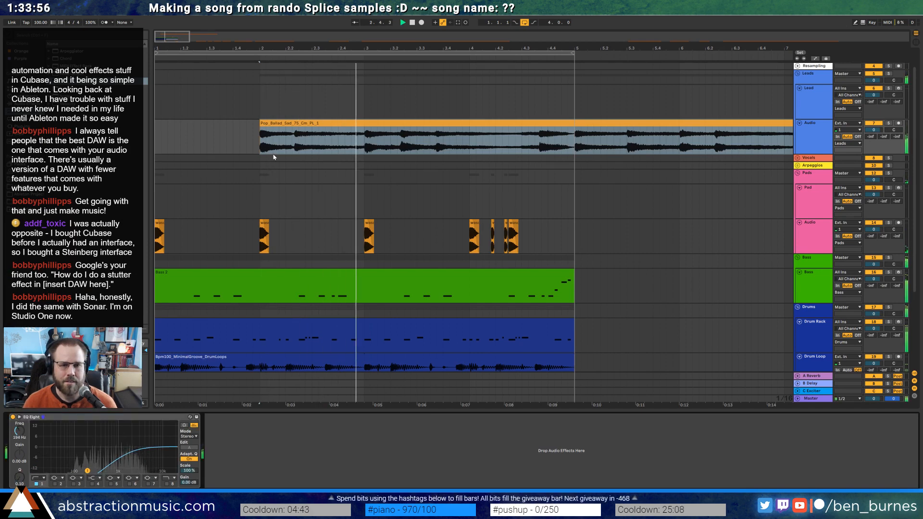
Move the Pop Ballad clip to start at bar 1 and delete everything in it beyond bar 5
drag(258, 126, 155, 126)
key(space)
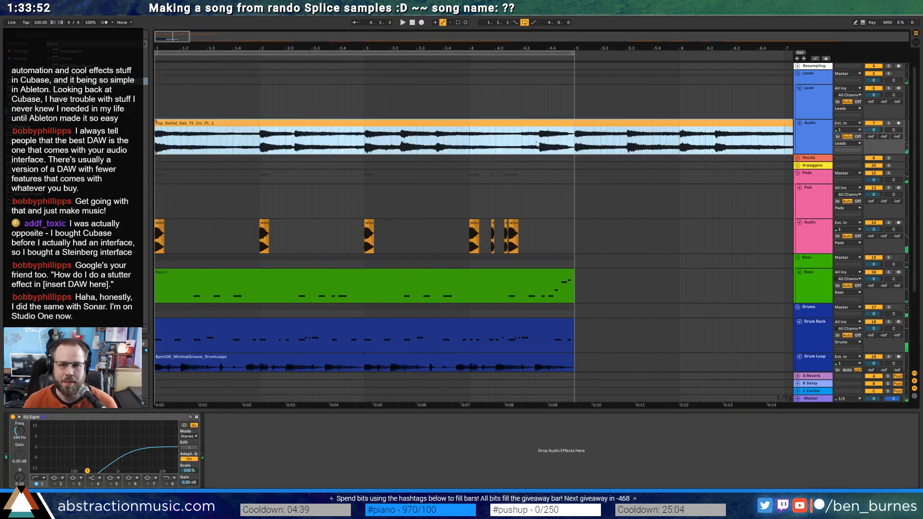
drag(577, 140, 607, 138)
key(Delete)
click(618, 123)
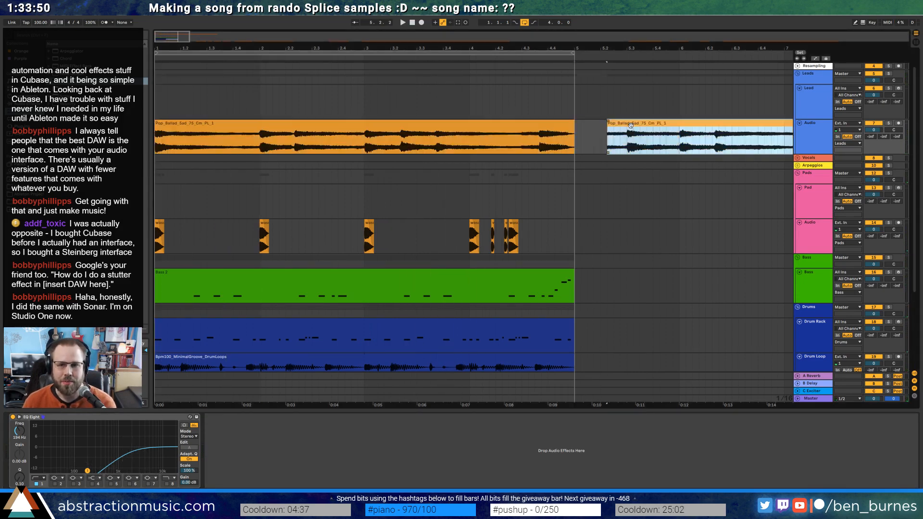
key(Delete)
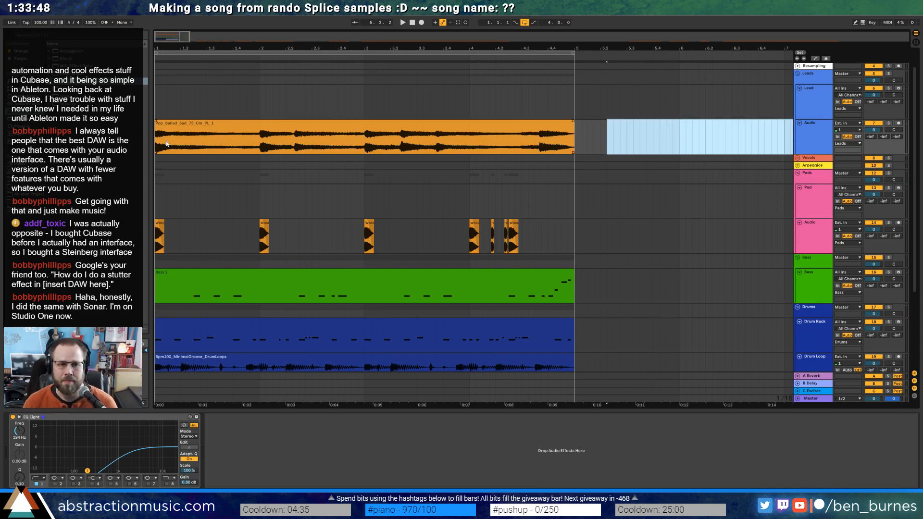
Deactivate the four-bar Pop Ballad clip on the Leads audio track and play the loop from the start without it
click(213, 121)
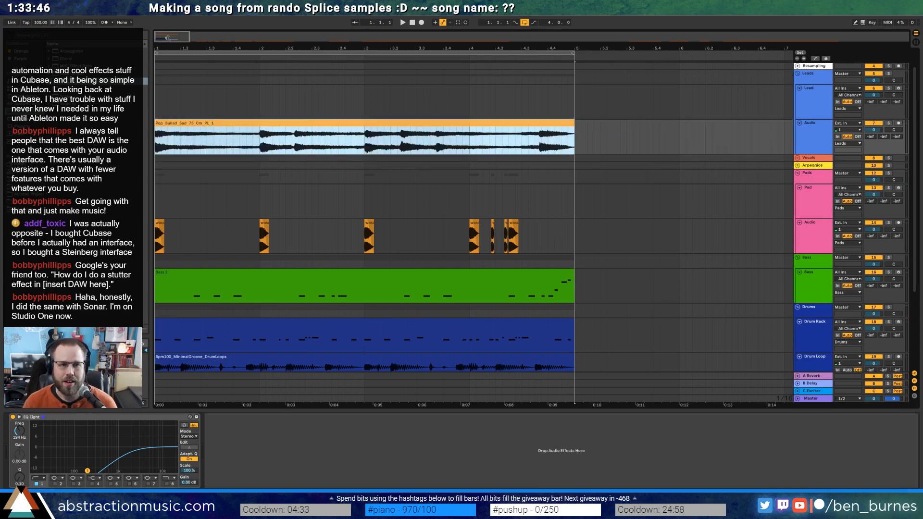
drag(168, 38, 167, 30)
key(Delete)
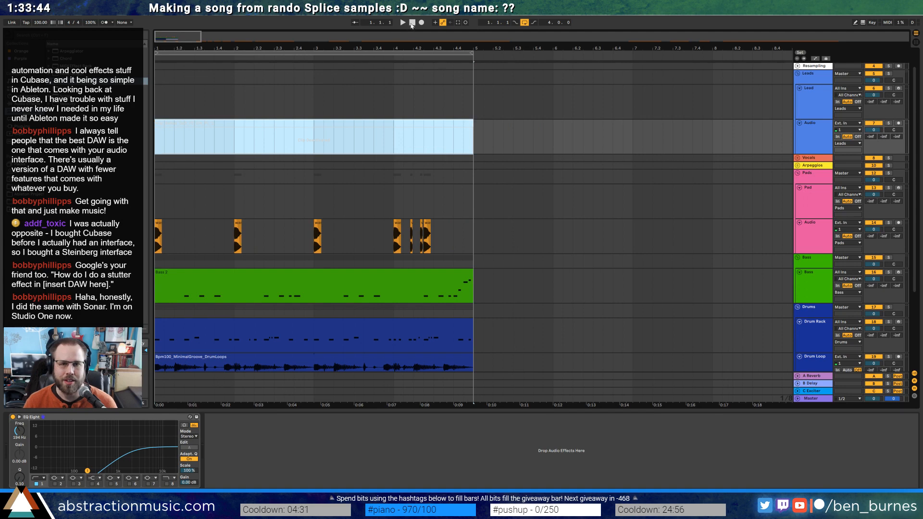
click(412, 24)
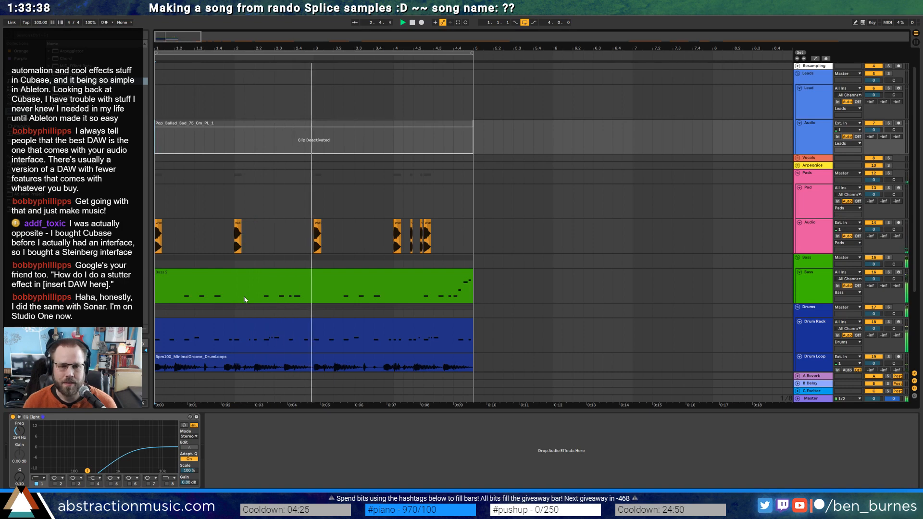
Turn on warping for the two drum-loop hits at the ends of bars 4 and 2 on the orange audio track
scroll(274, 282, down, 3)
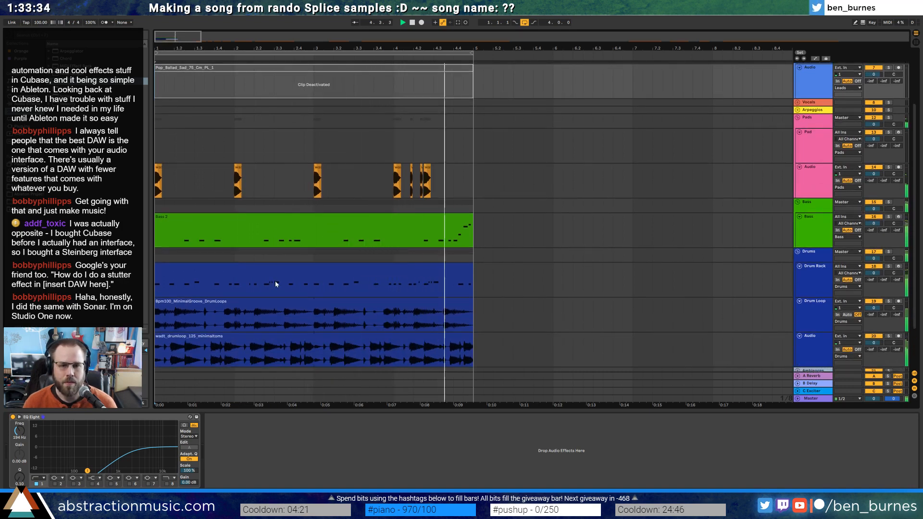
scroll(275, 284, down, 1)
scroll(276, 284, down, 1)
scroll(276, 283, down, 1)
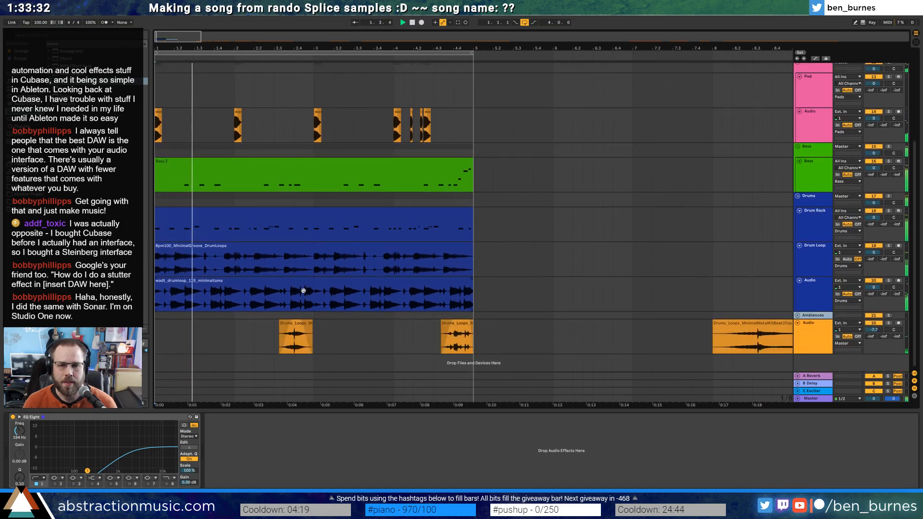
double_click(460, 326)
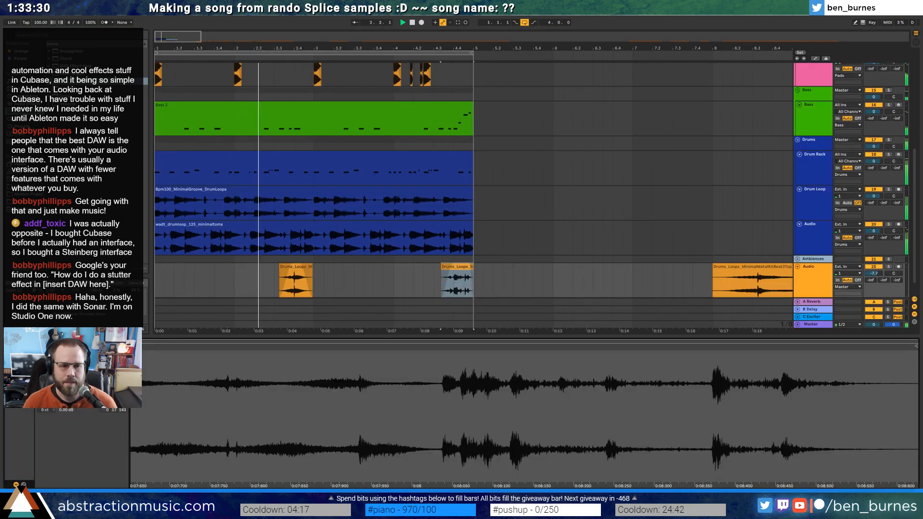
click(89, 353)
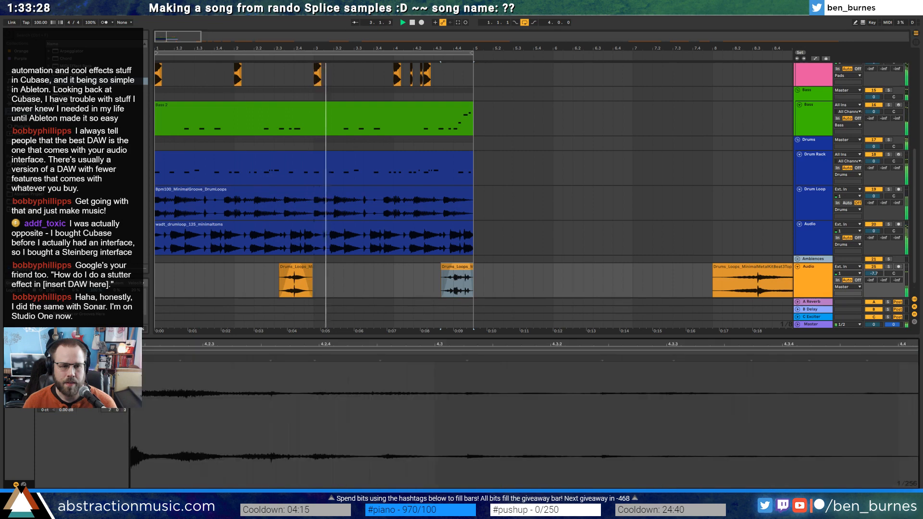
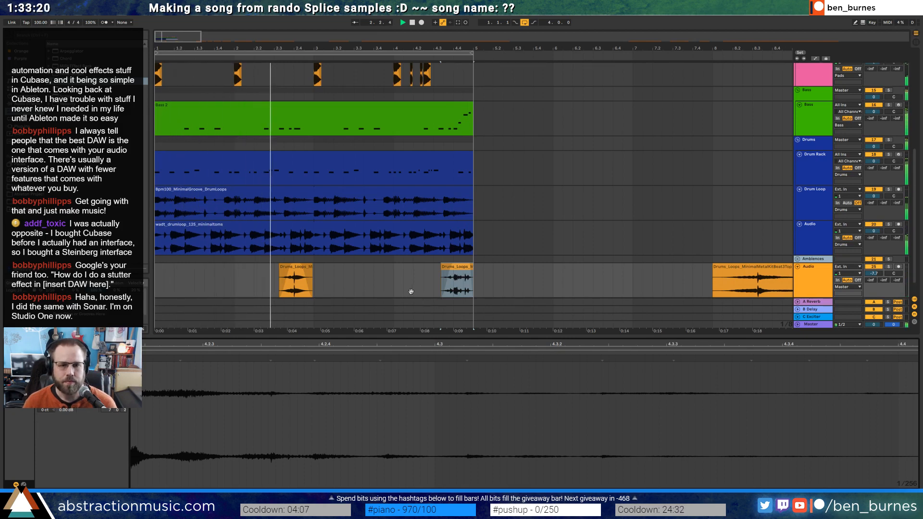
key(shift+Tab)
double_click(295, 337)
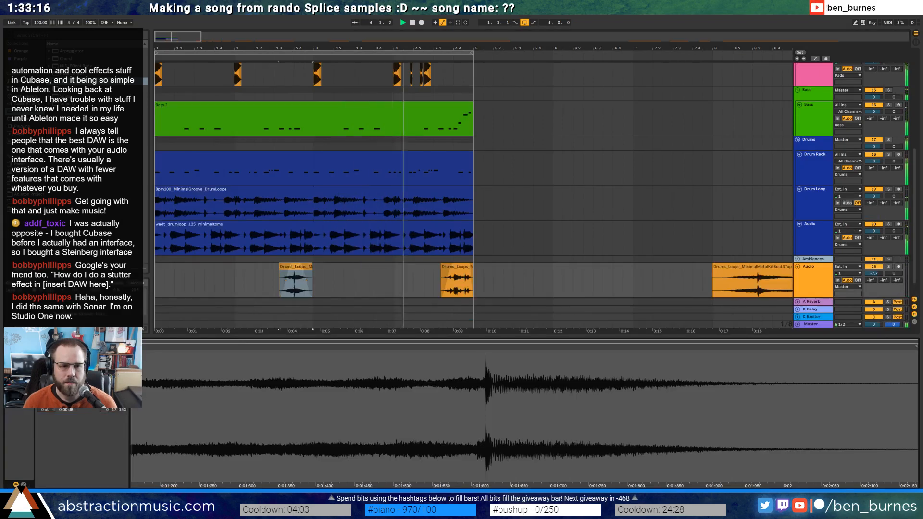
click(89, 355)
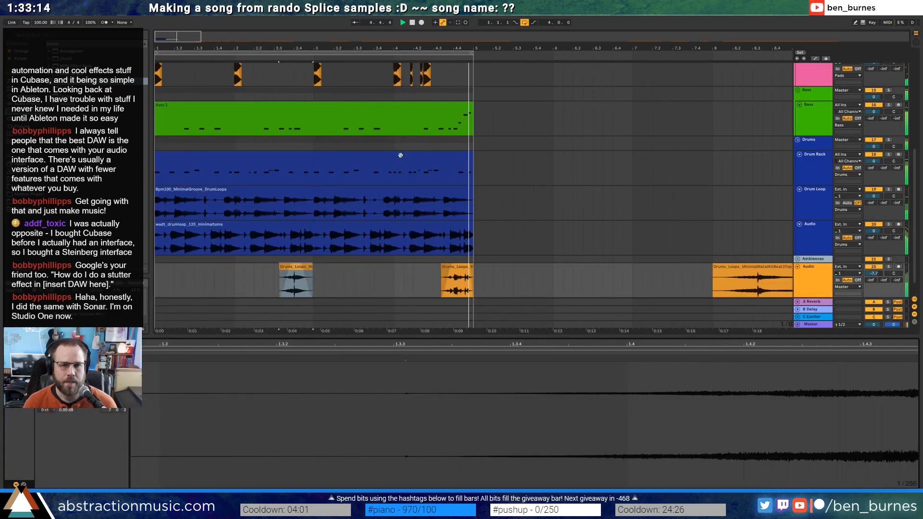
Play the four-bar loop several times to hear the warped metallic hits against the drums and bass
key(space)
key(space)
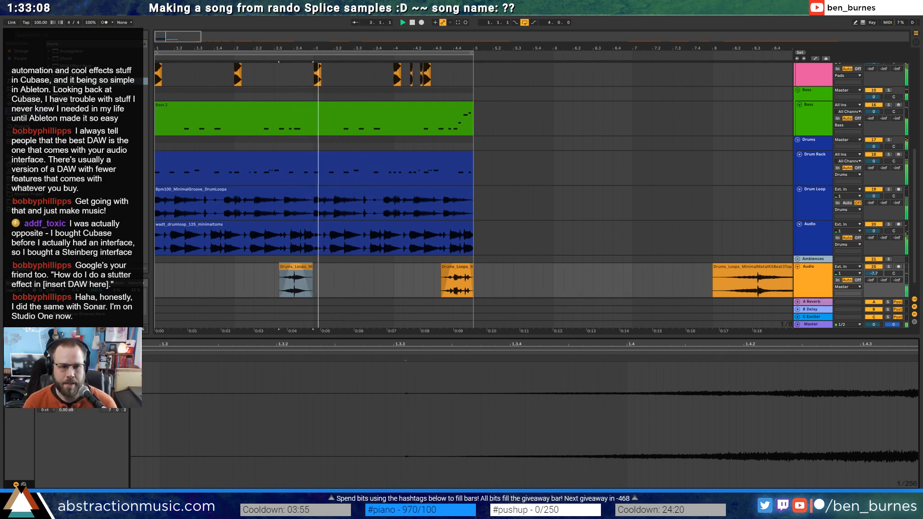
key(space)
key(space)
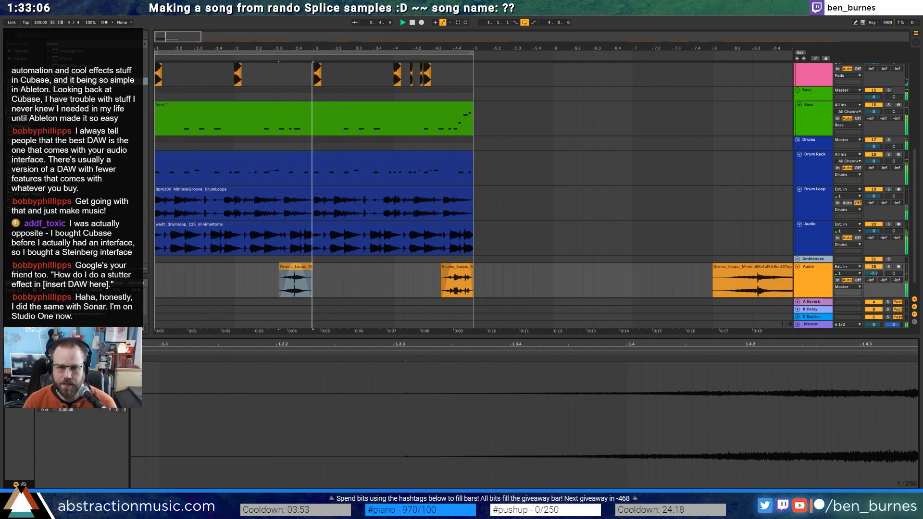
key(space)
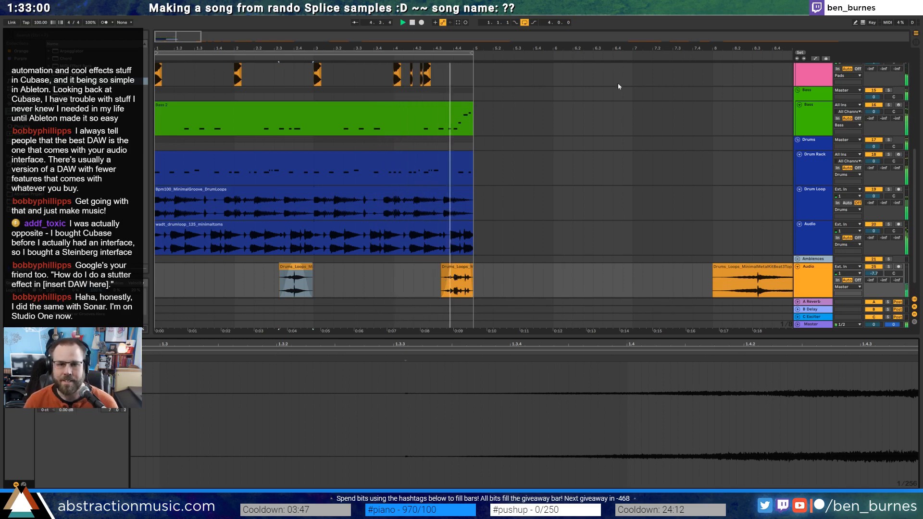
key(space)
Audition the 122 BPM pad loop among the unused samples on the orange audio track
drag(372, 36, 428, 204)
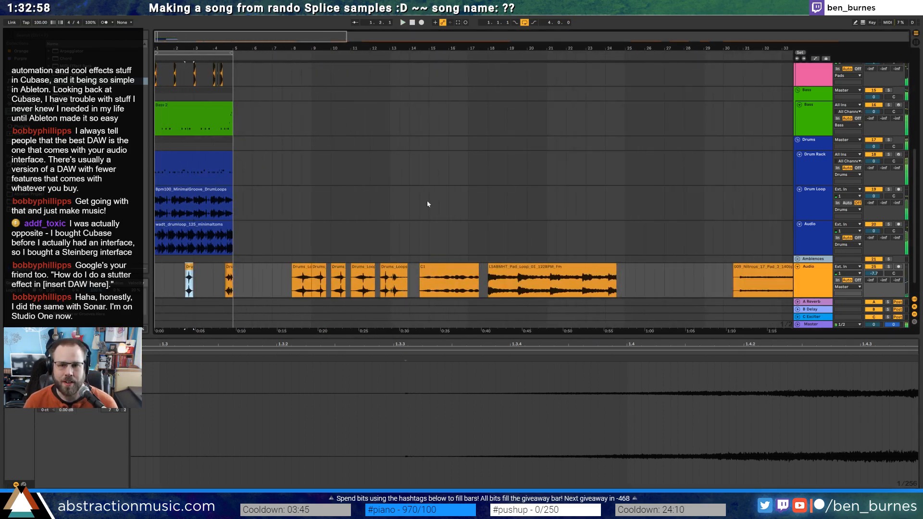
click(501, 268)
key(space)
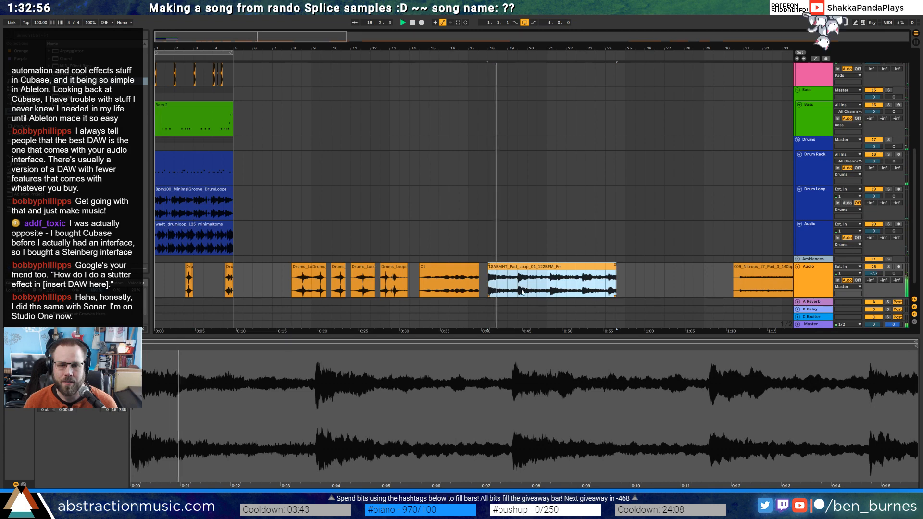
click(518, 291)
key(ctrl+e)
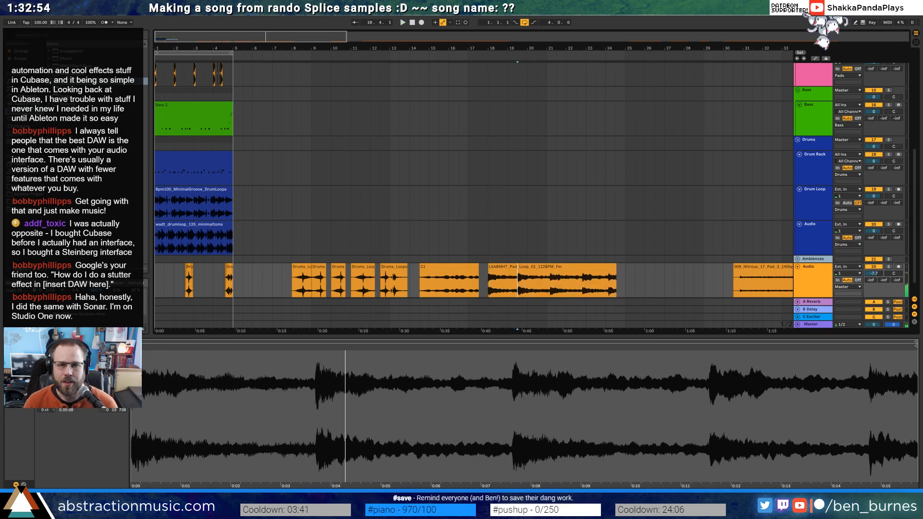
Browse the remaining samples on the orange audio track and audition the two short clips just before the PIANO clip
scroll(516, 268, down, 3)
scroll(517, 268, right, 5)
scroll(517, 268, left, 3)
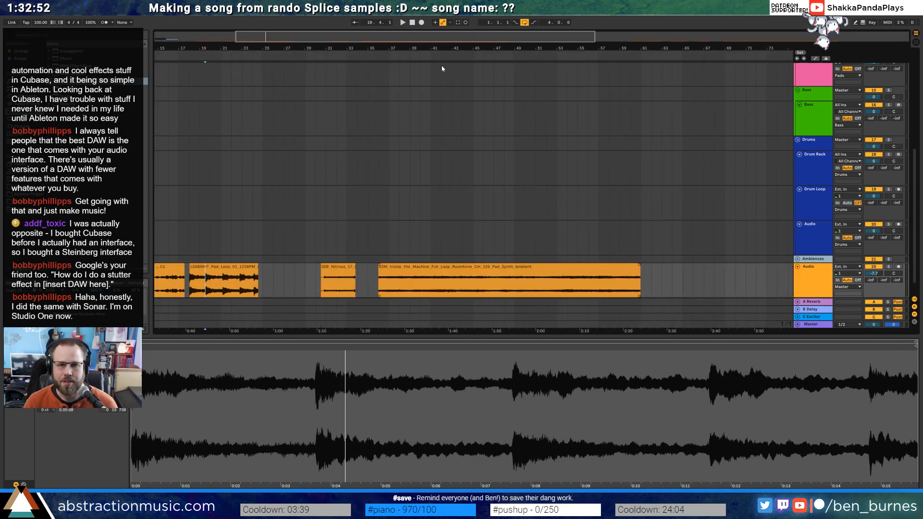
drag(476, 34, 677, 34)
click(647, 272)
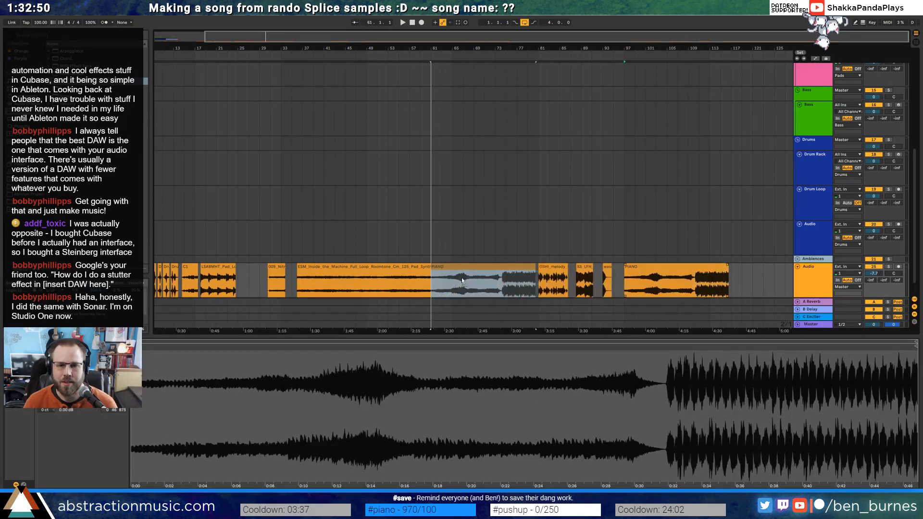
click(607, 268)
key(space)
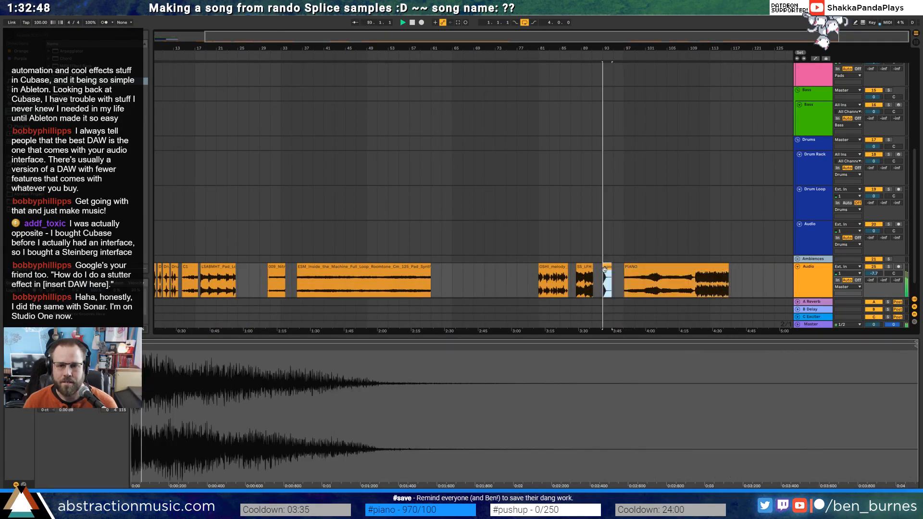
click(581, 269)
key(space)
key(space)
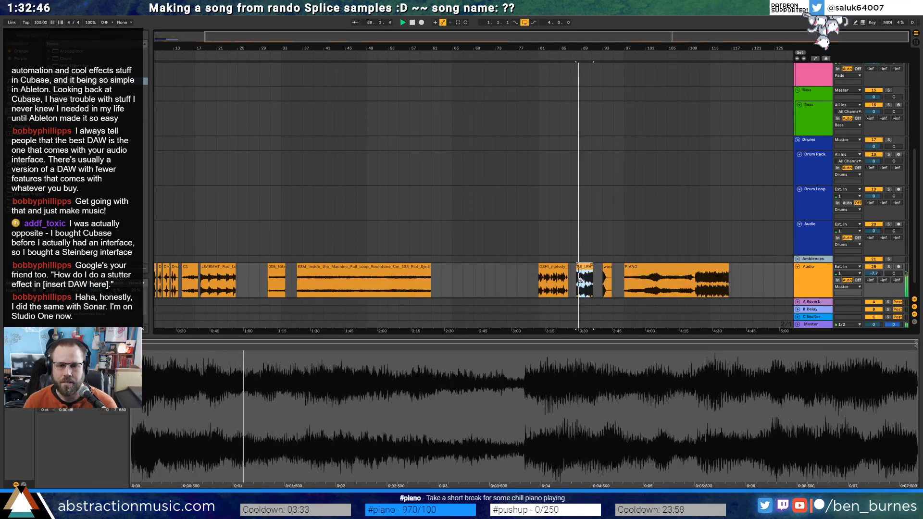
Move the SS_LFH clip and the melody clip earlier on the orange audio track, right behind the long ESM pad loop
drag(582, 274, 455, 278)
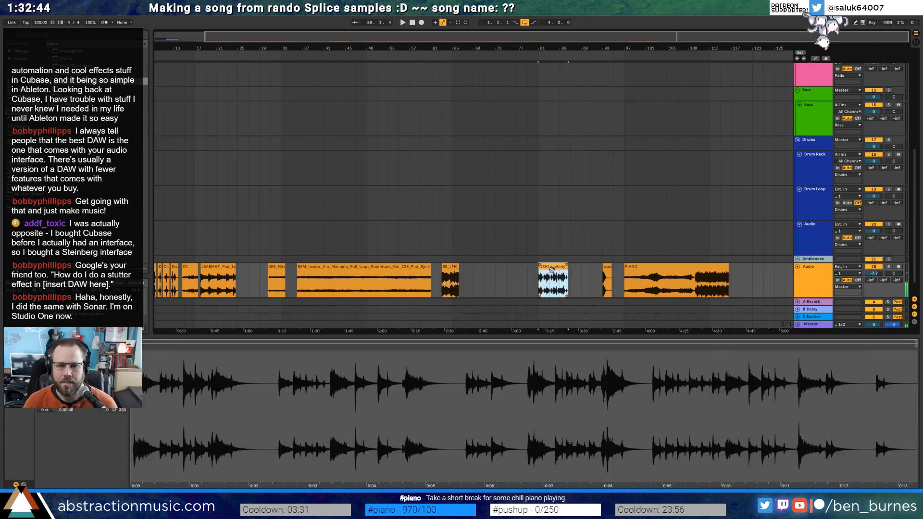
click(553, 277)
drag(553, 277, 491, 284)
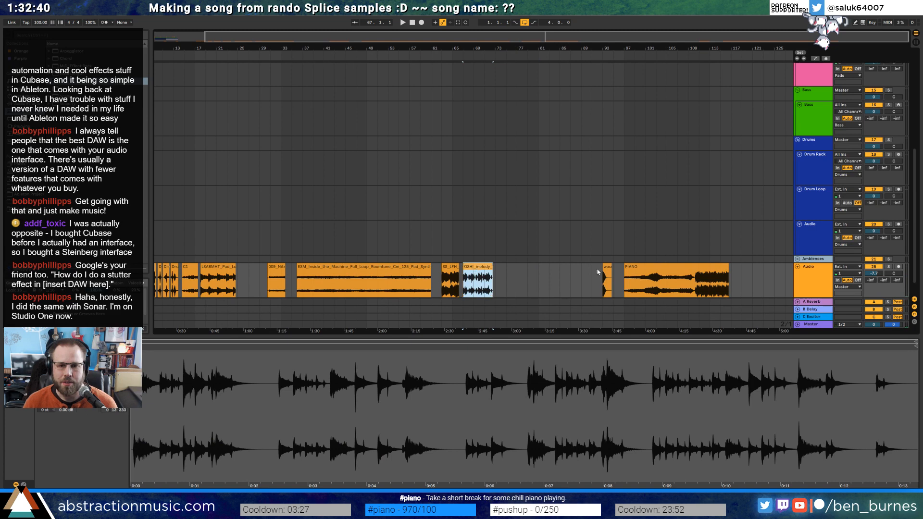
Remove the spare metallic hit from the unused samples, then move the PIANO clip up behind the melody clip and audition it
click(606, 270)
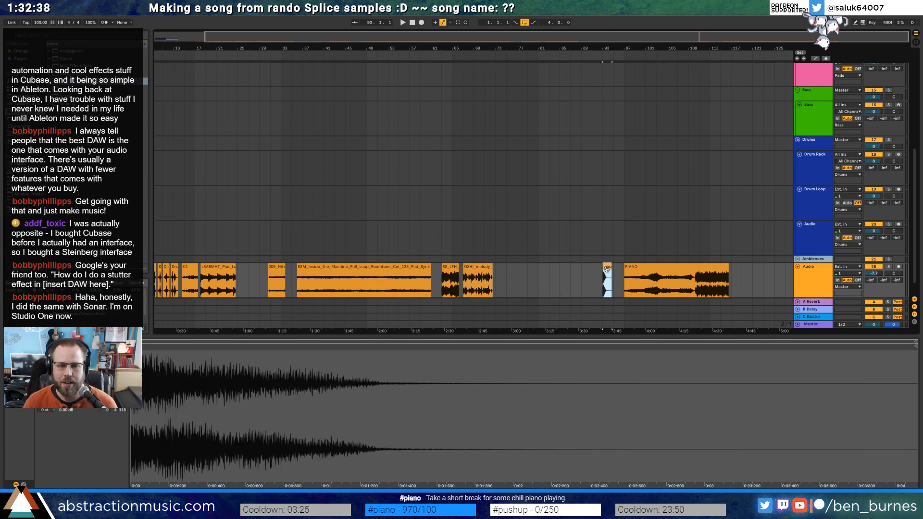
key(space)
key(space)
drag(632, 268, 521, 292)
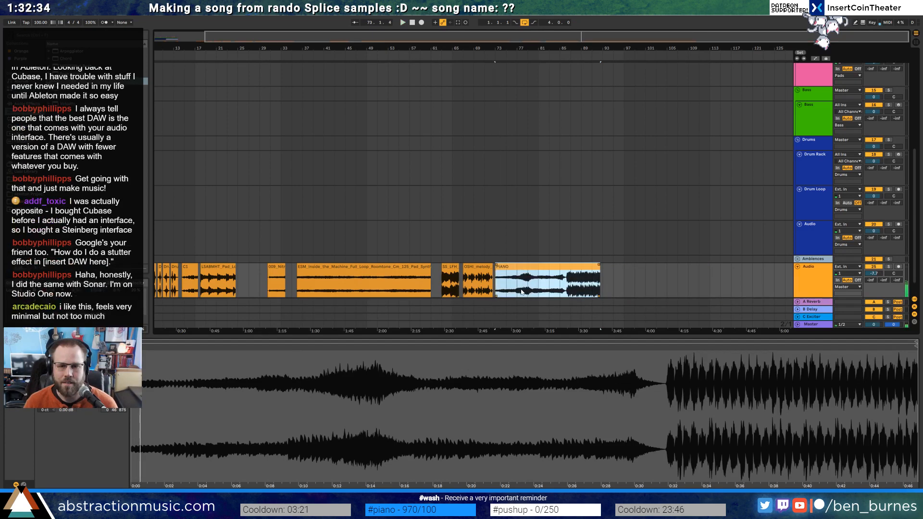
click(522, 292)
key(space)
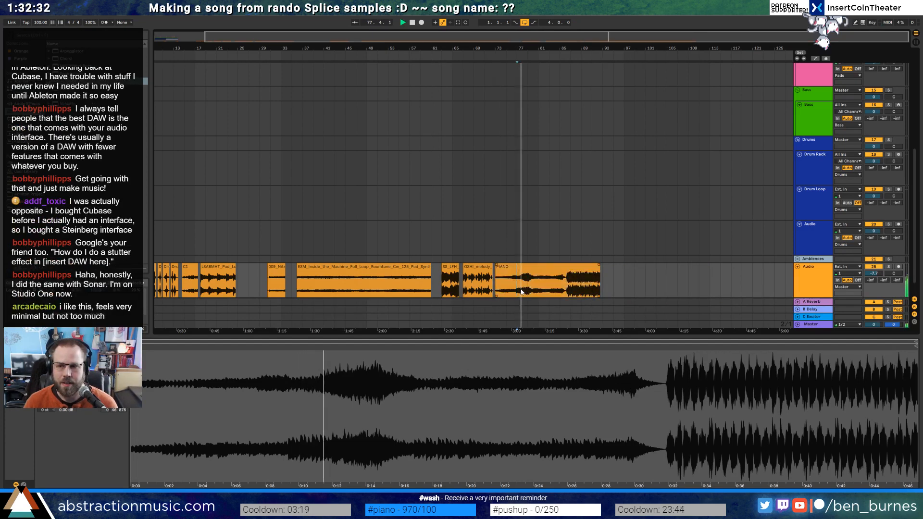
key(space)
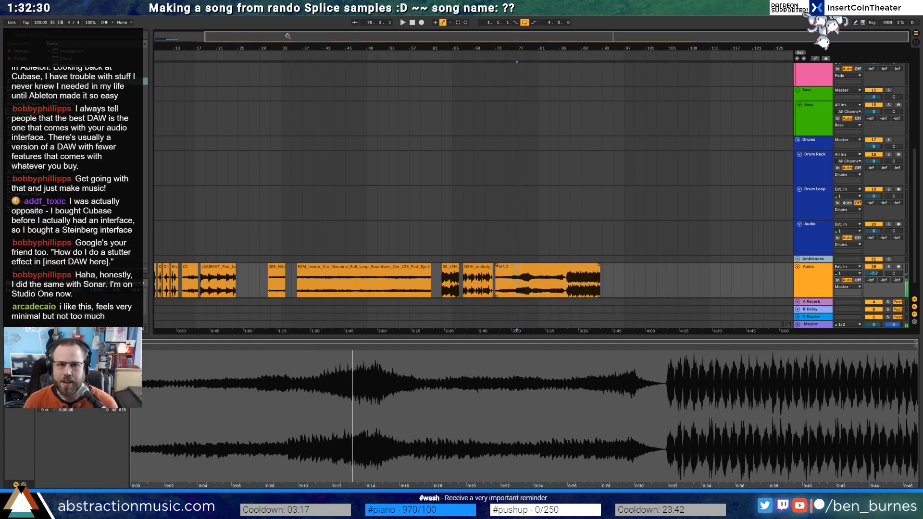
Close the gaps before the 009 and ESM pad clips on the orange audio track and shorten the ESM clip to about four bars
drag(172, 38, 304, 39)
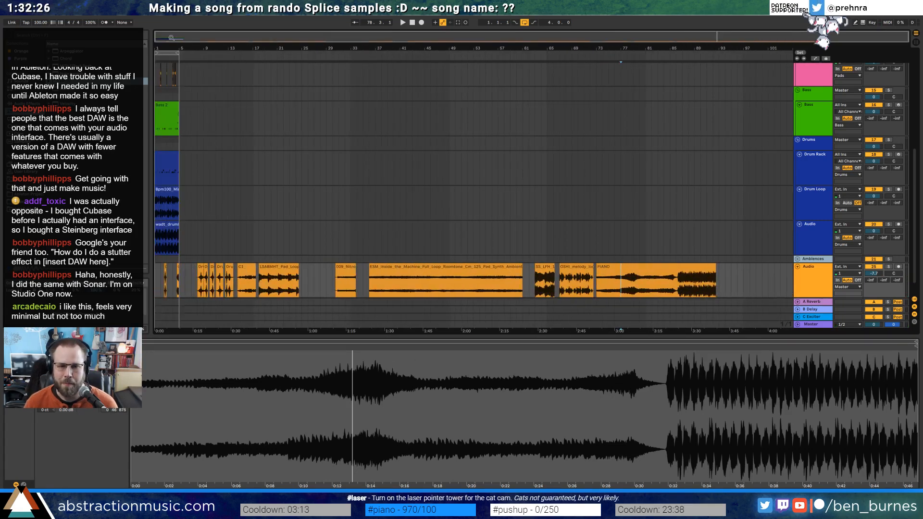
drag(343, 273, 312, 274)
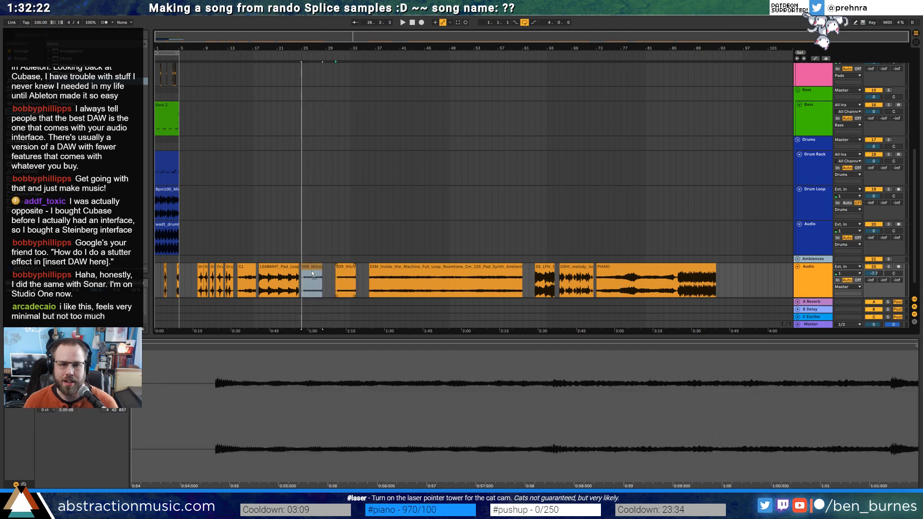
drag(413, 265, 371, 264)
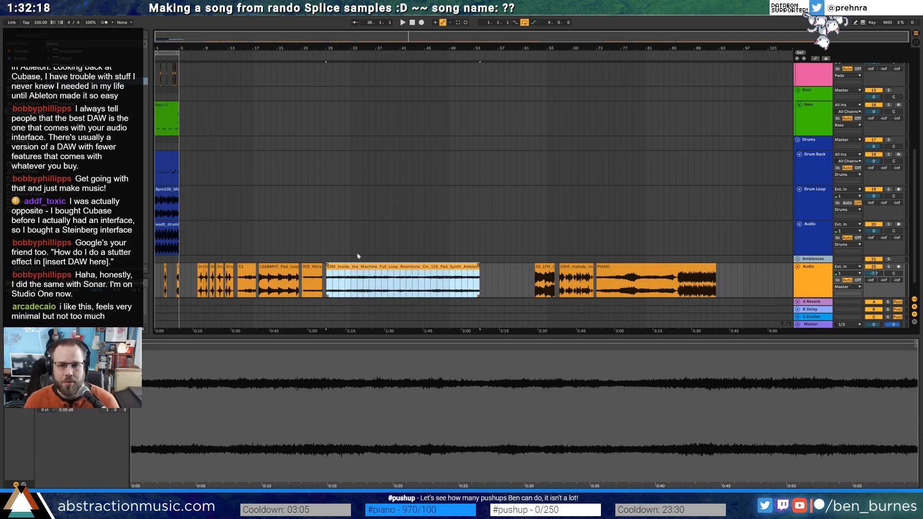
drag(464, 271, 335, 271)
Move the SS_LFH, melody and PIANO clips up behind the shortened ESM clip and trim off the PIANO clip's dense second section
drag(542, 269, 365, 272)
drag(572, 267, 400, 272)
drag(606, 271, 476, 267)
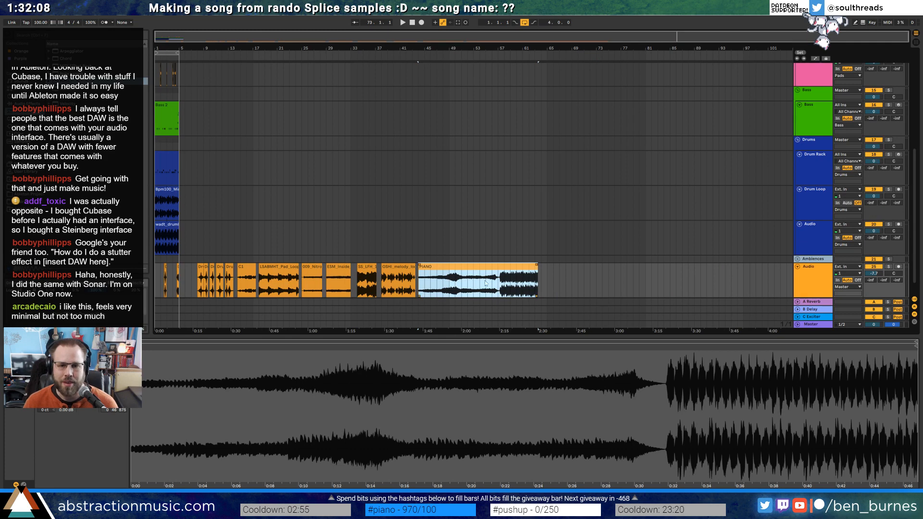
drag(537, 267, 498, 274)
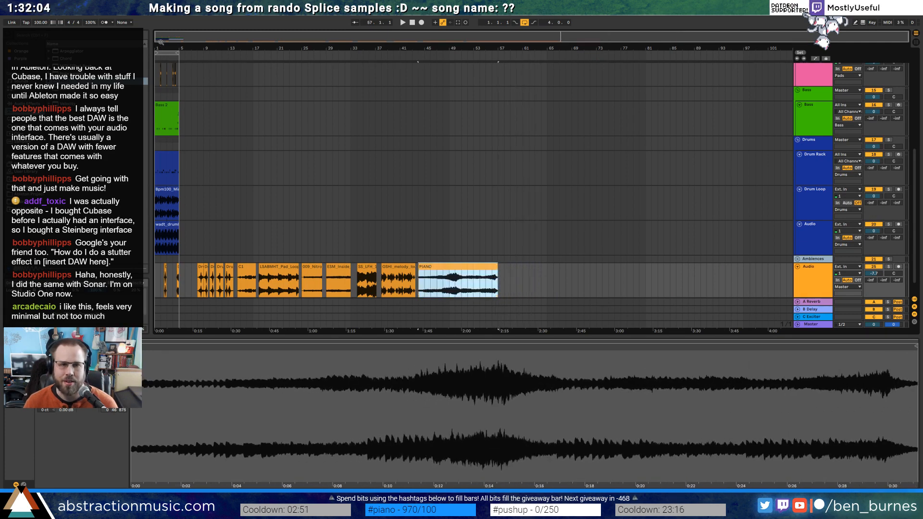
Delete the blue Audio track with the deactivated Pop_Ballad clip from the Leads group
drag(162, 46, 162, 130)
key(shift+Tab)
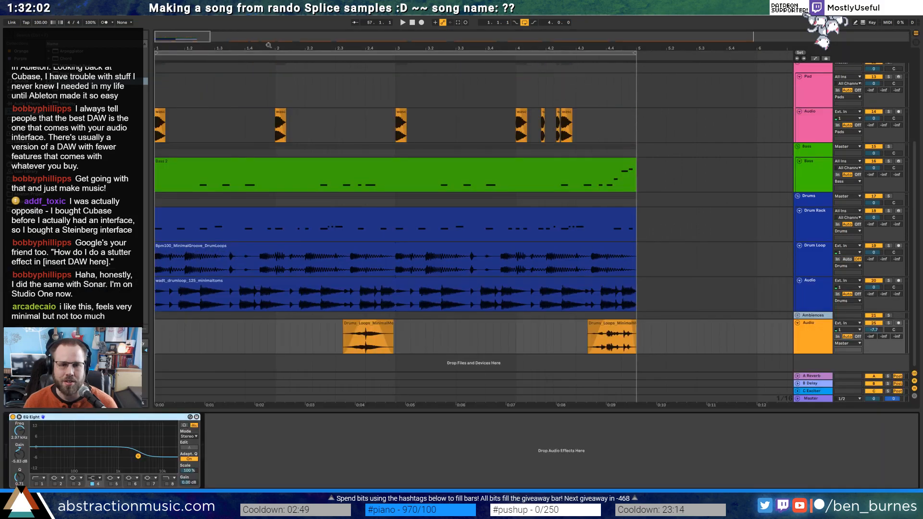
scroll(536, 130, up, 4)
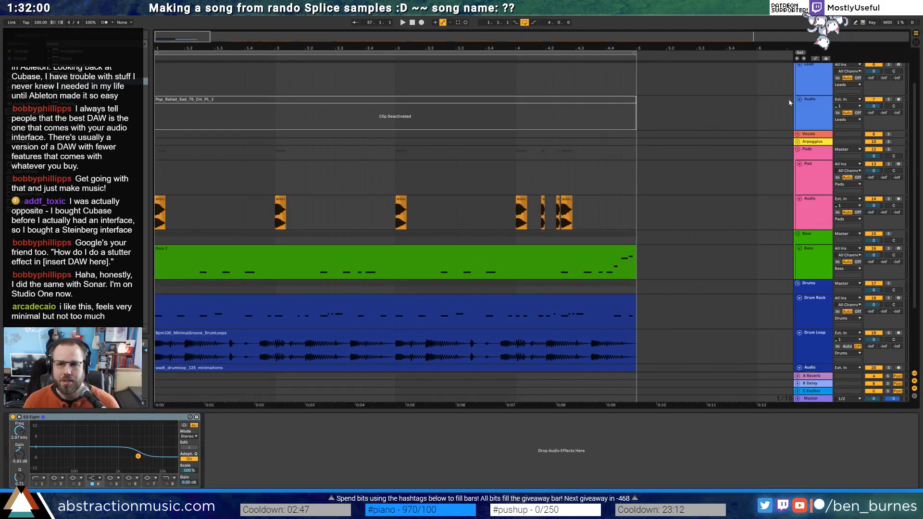
click(824, 85)
scroll(586, 125, up, 1)
click(476, 117)
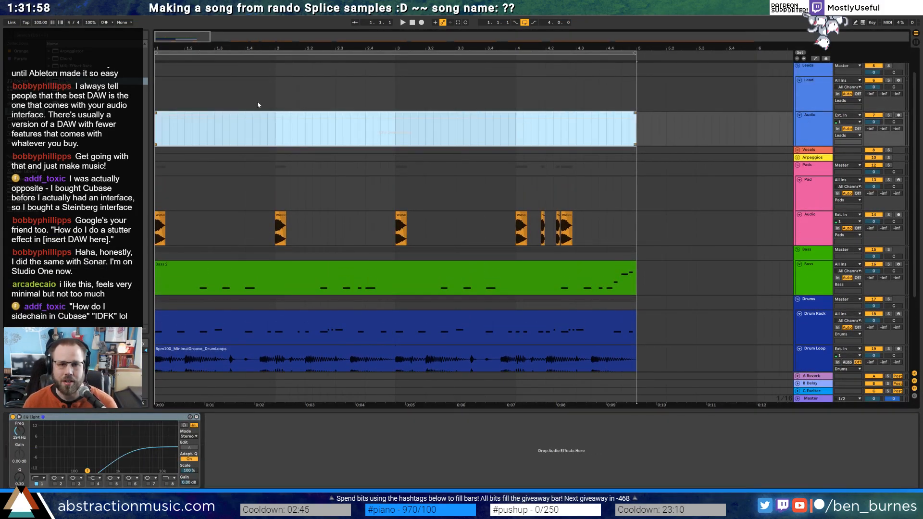
key(0)
click(813, 126)
key(Delete)
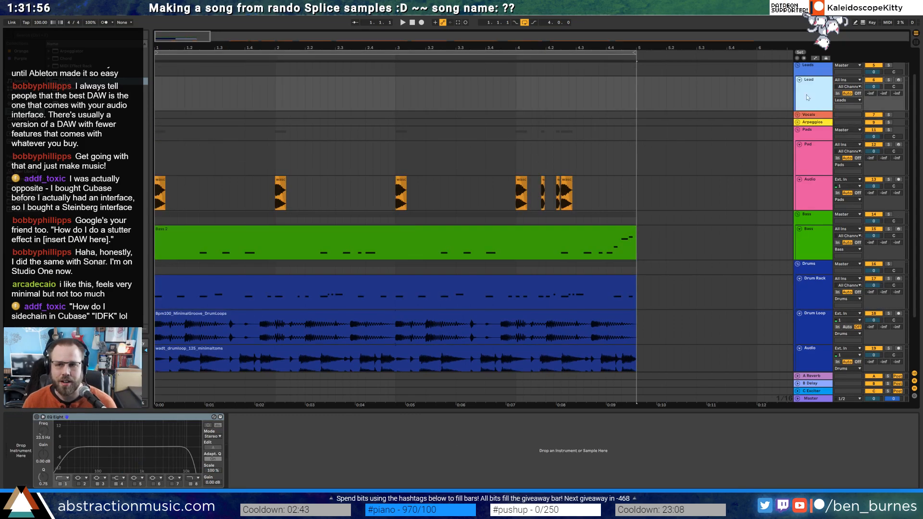
Load Kontakt 5 as the instrument on the Lead track
click(14, 126)
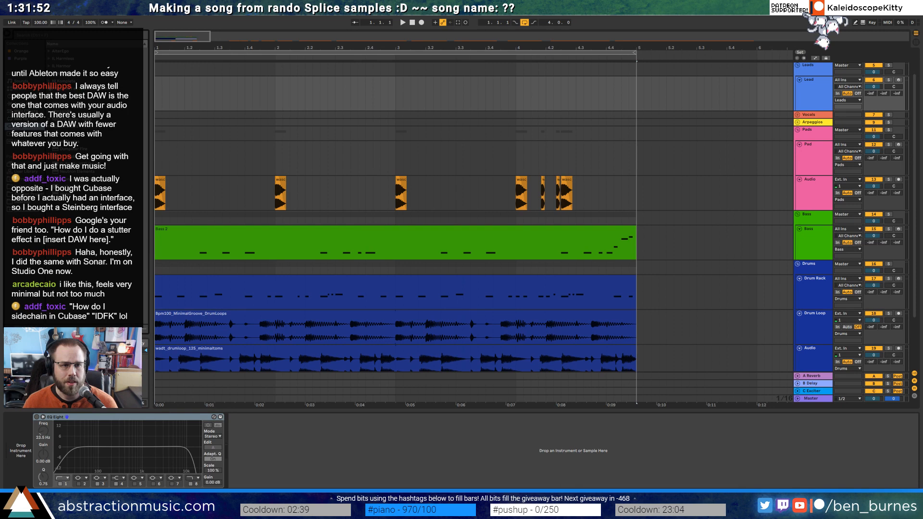
click(49, 81)
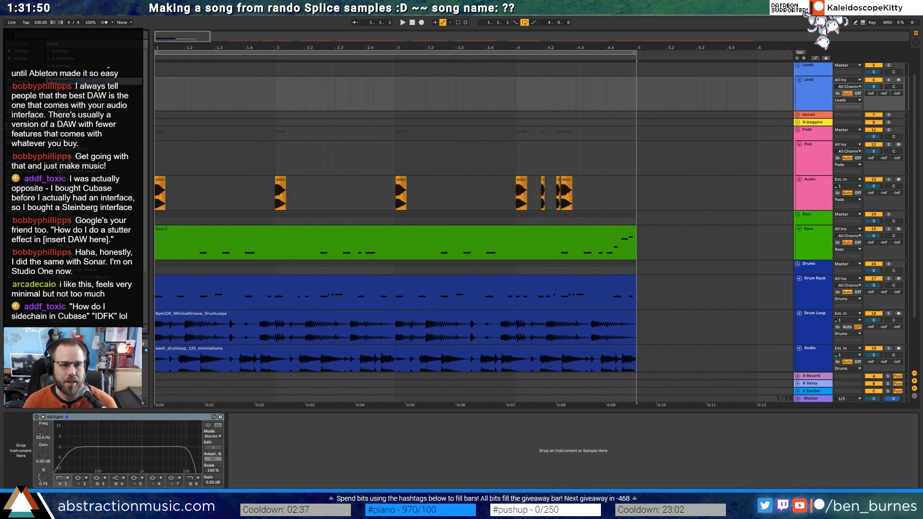
double_click(70, 156)
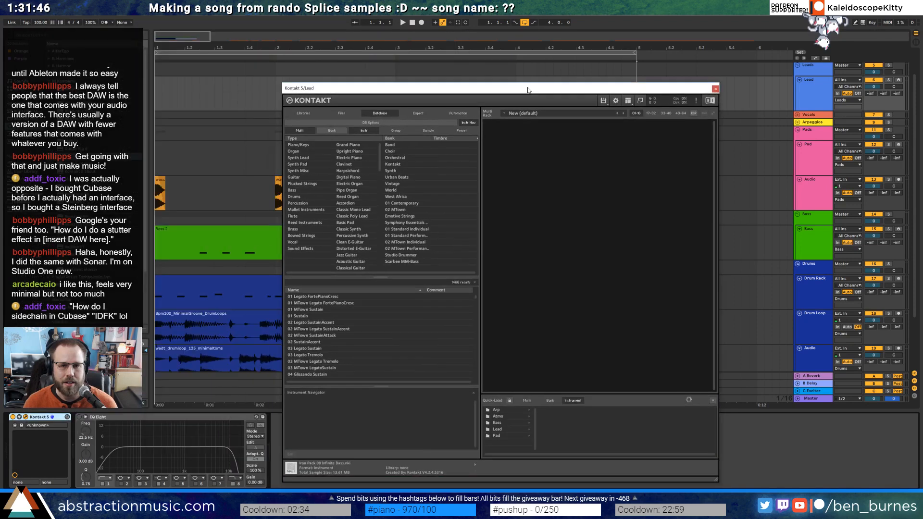
Load the Scarbee Mark I electric piano from the Scarbee Vintage Keys library into Kontakt and close the instrument window
click(303, 113)
scroll(399, 327, down, 3)
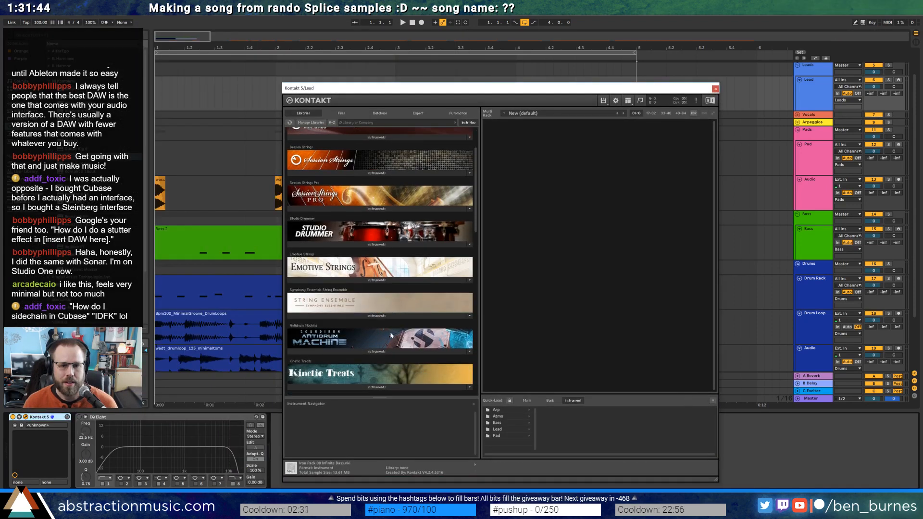
scroll(477, 192, down, 20)
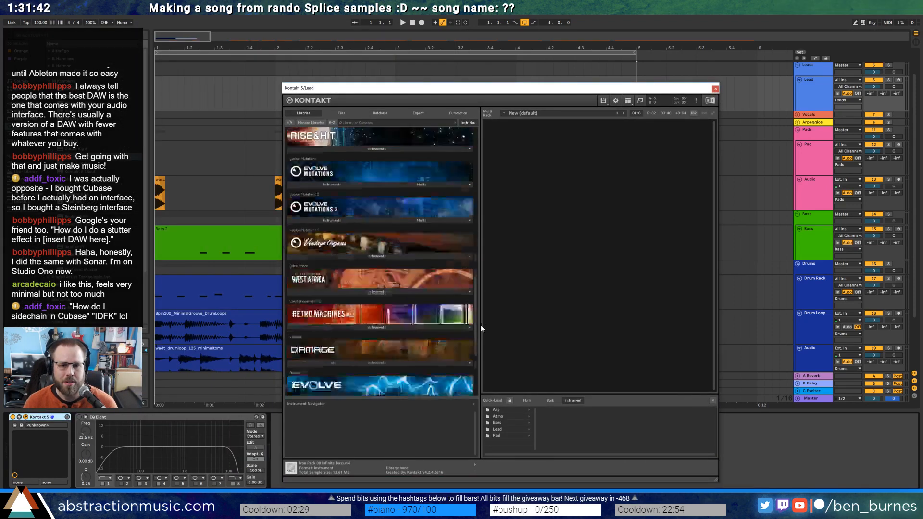
scroll(474, 297, up, 12)
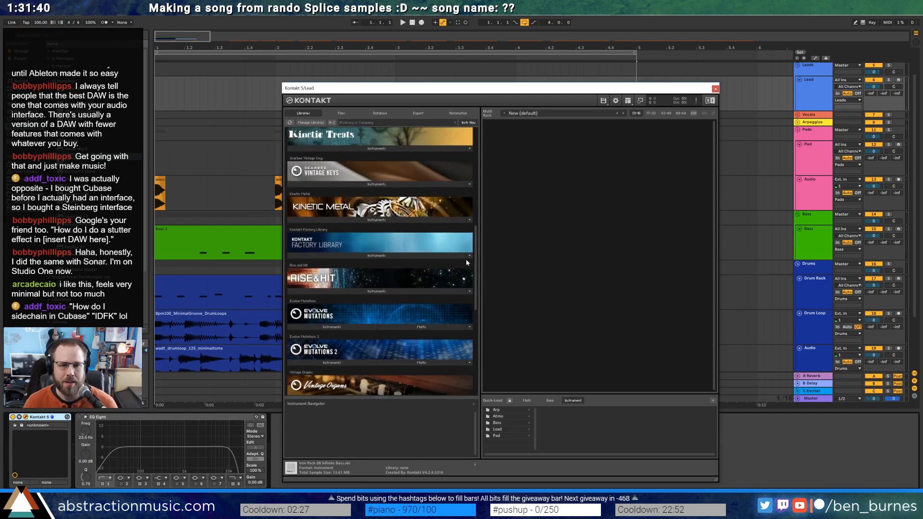
click(367, 183)
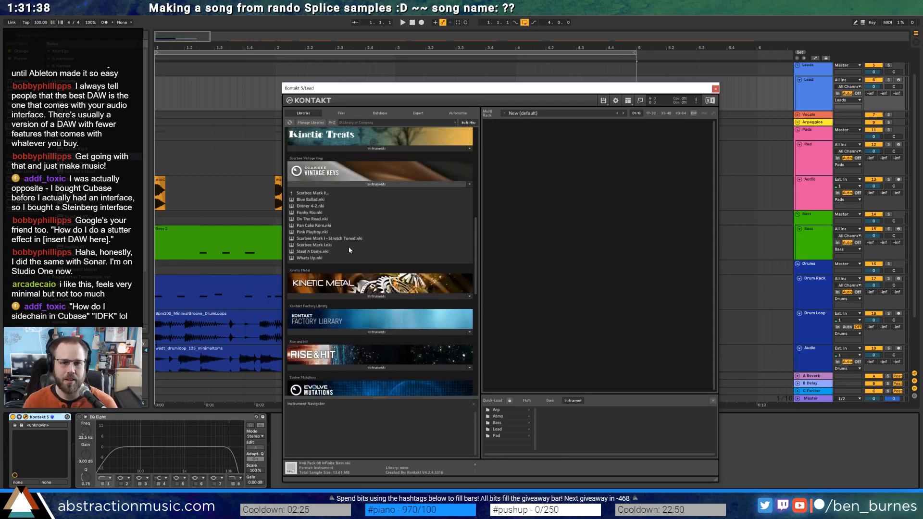
double_click(352, 246)
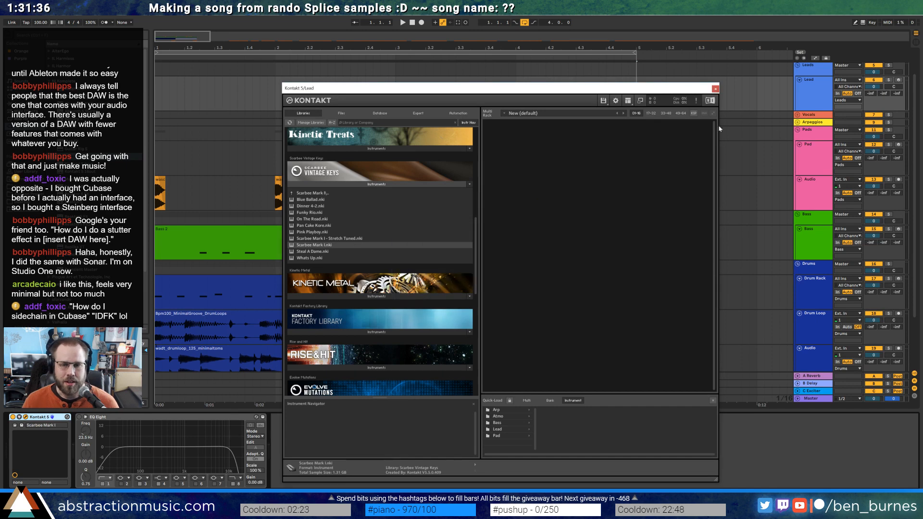
click(716, 88)
Arm the Lead track for recording and try out the electric piano over the playing four-bar loop
click(898, 80)
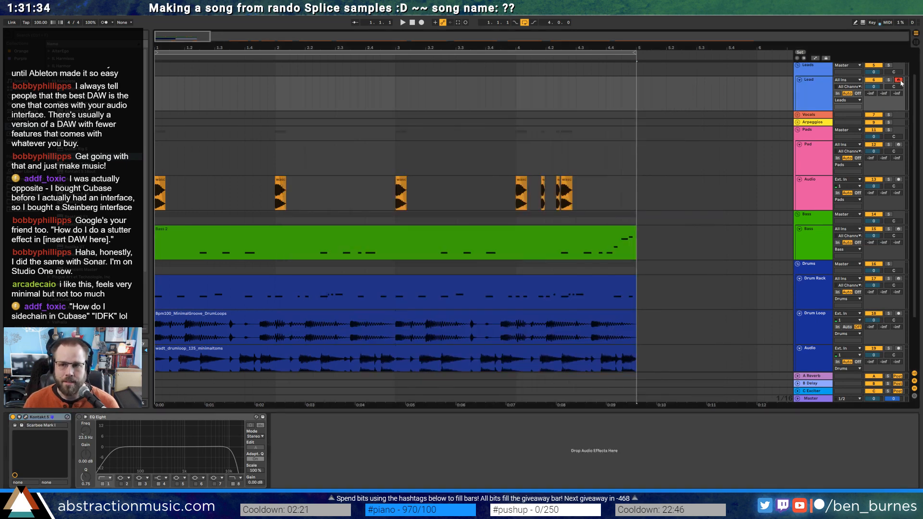
key(space)
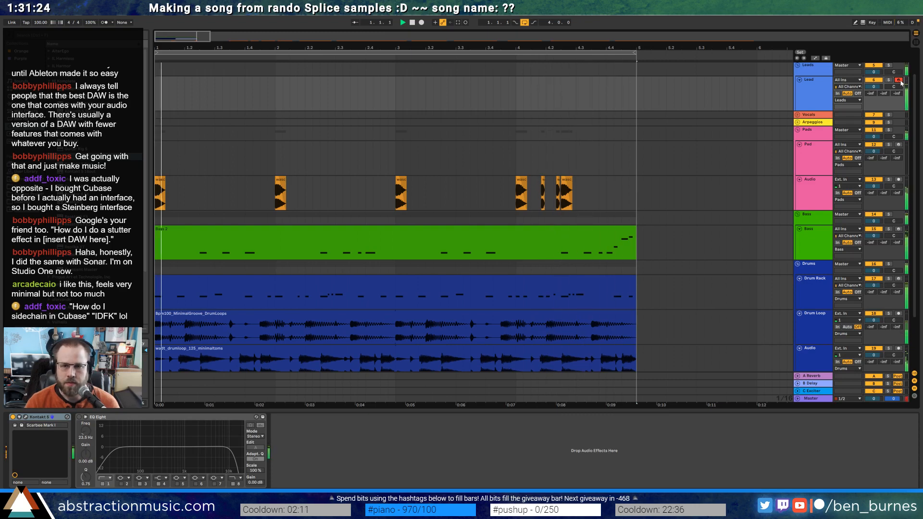
key(space)
Switch the Scarbee Mark I's FX type to insert and enable its pan and chorus effects
click(806, 98)
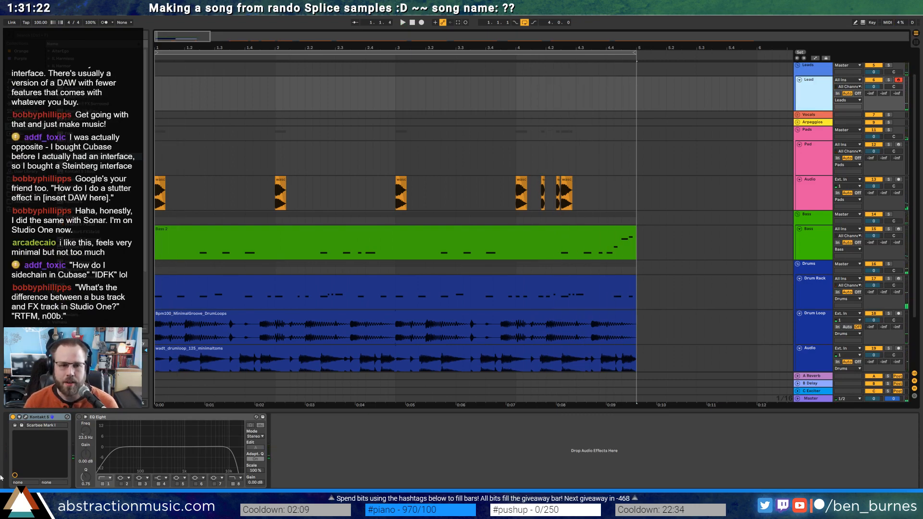
click(25, 417)
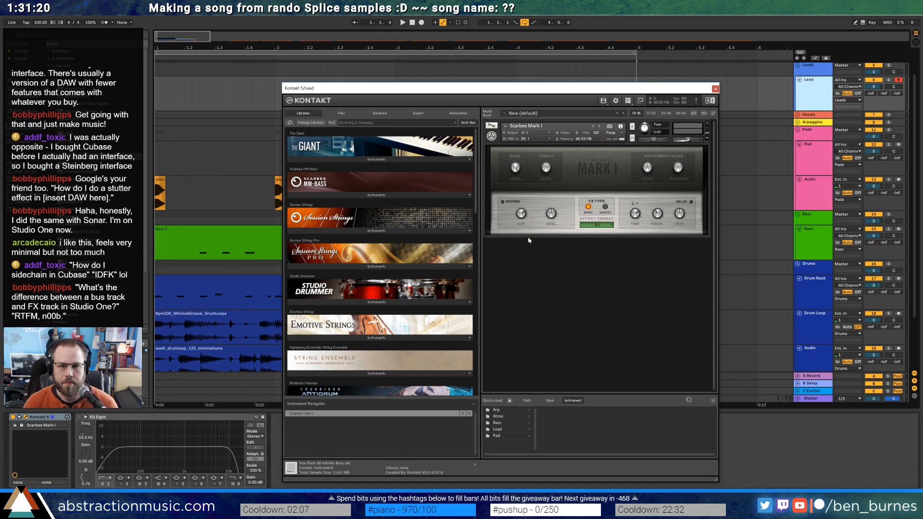
click(606, 211)
click(503, 201)
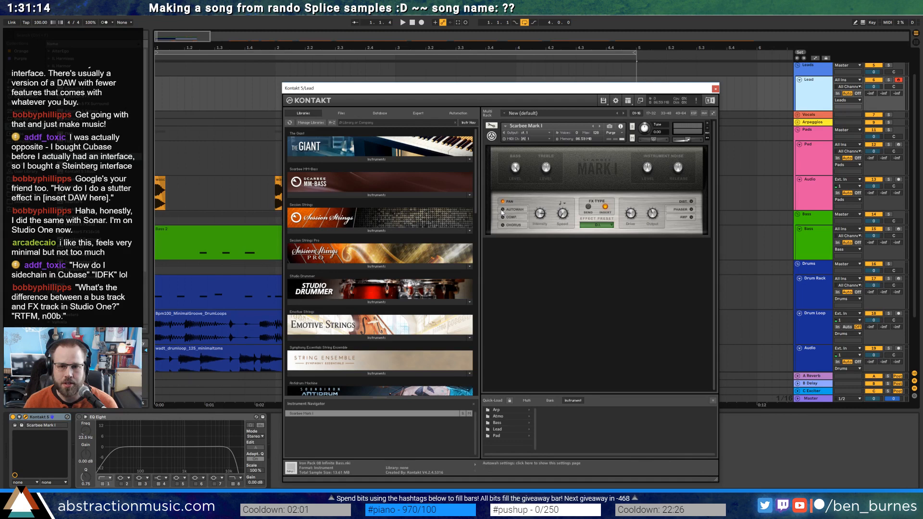
click(519, 211)
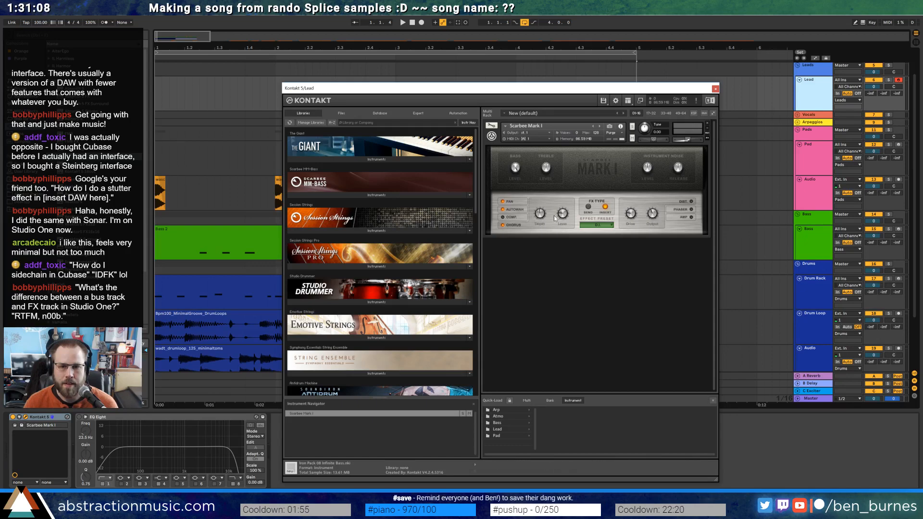
click(521, 223)
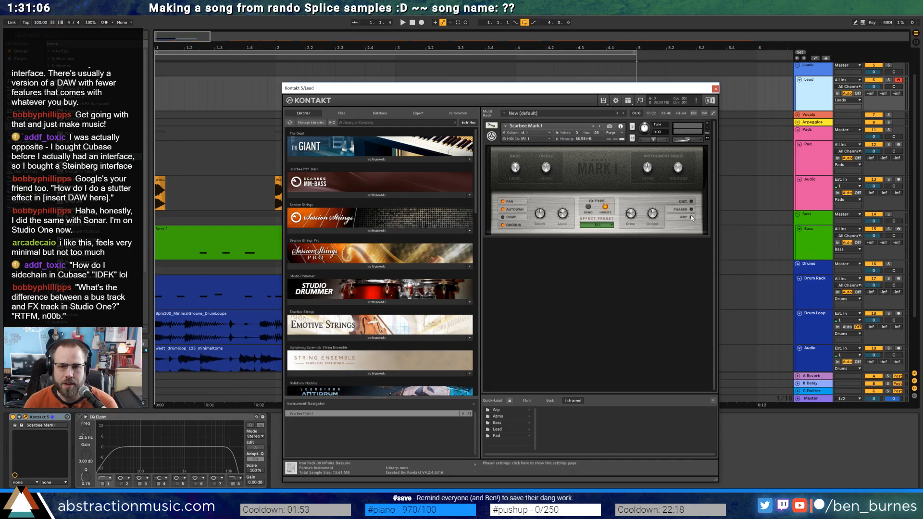
click(716, 88)
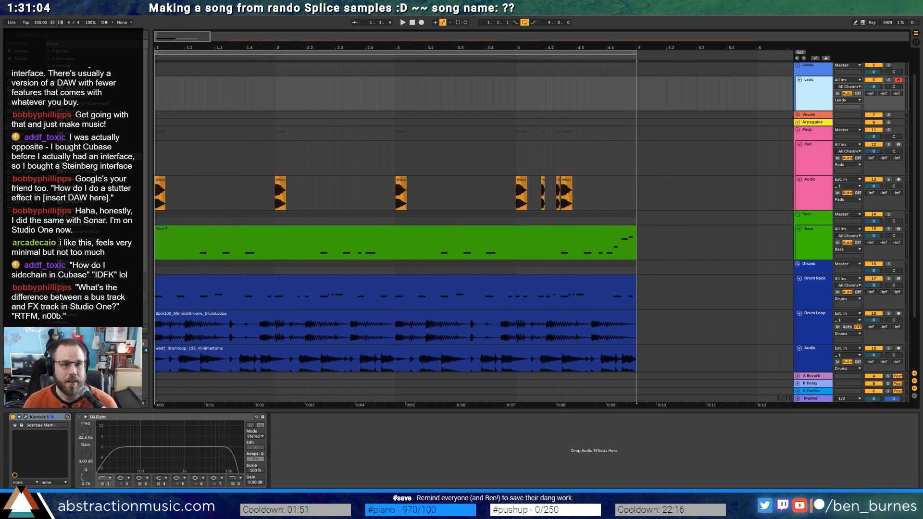
Record an electric piano melody on the Lead track over the four-bar loop, starting from bar 1
click(26, 105)
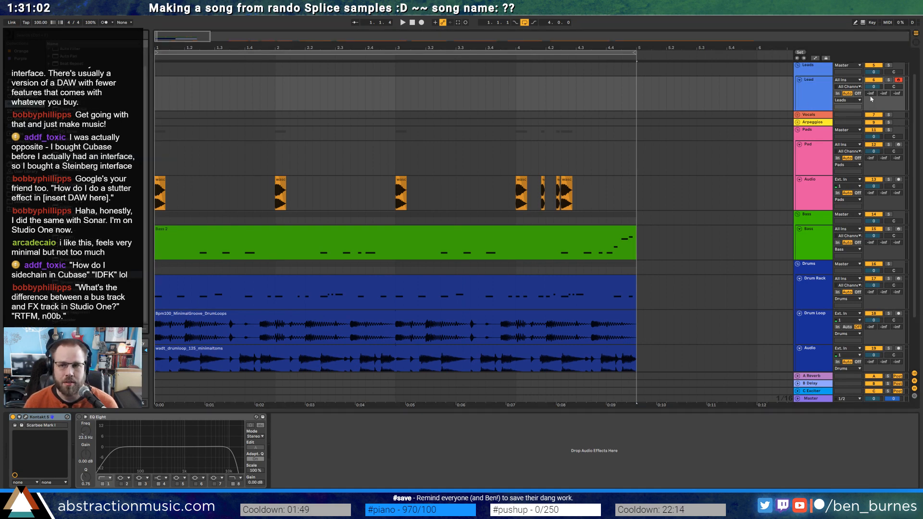
click(158, 90)
key(F9)
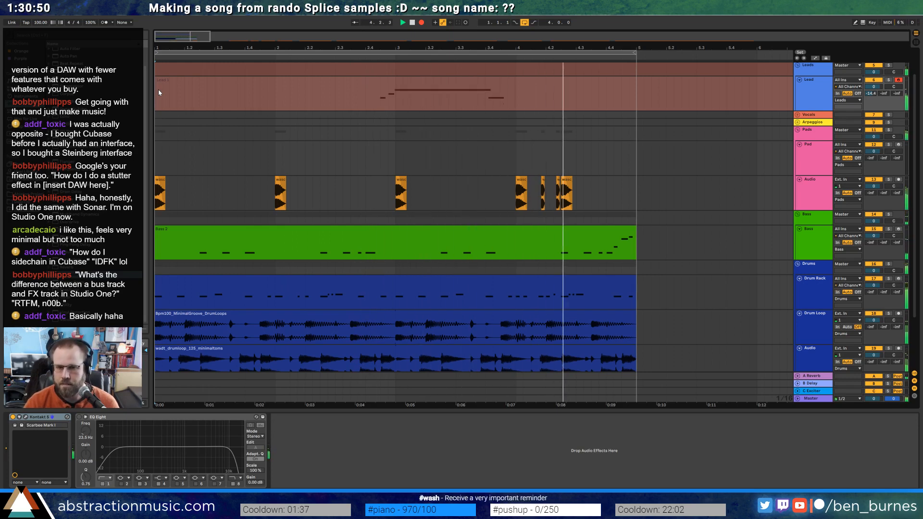
key(space)
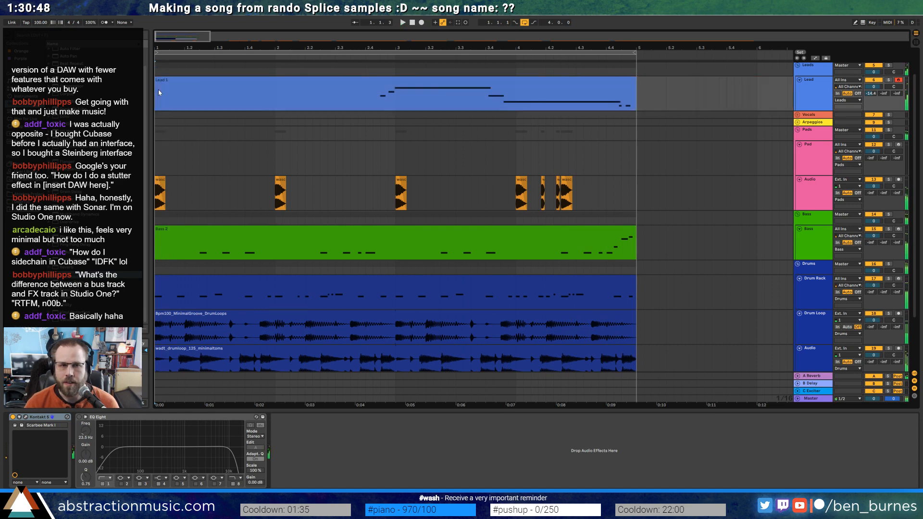
Shift the Lead clip's last two short notes earlier and shorten the long note before them so it ends ahead of them
click(611, 83)
double_click(611, 82)
click(886, 415)
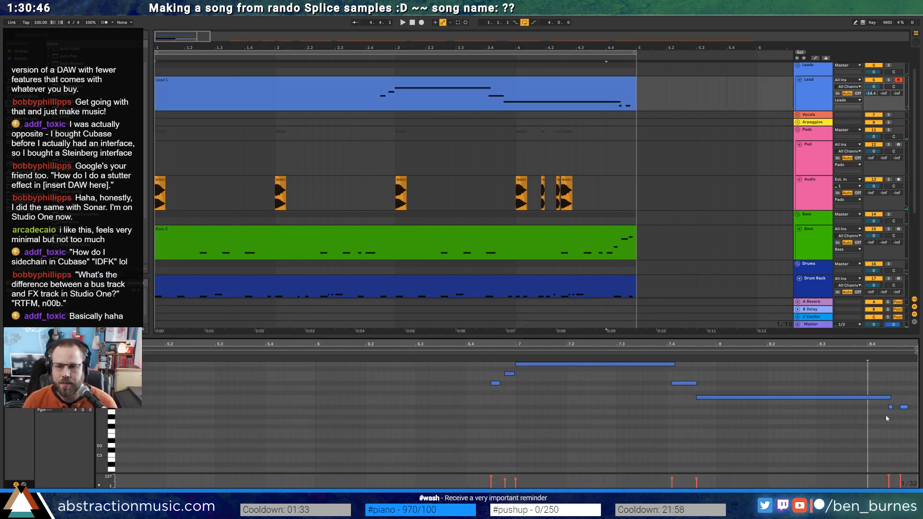
drag(889, 407, 905, 417)
key(Left)
key(Left)
key(Left)
key(Left)
key(Left)
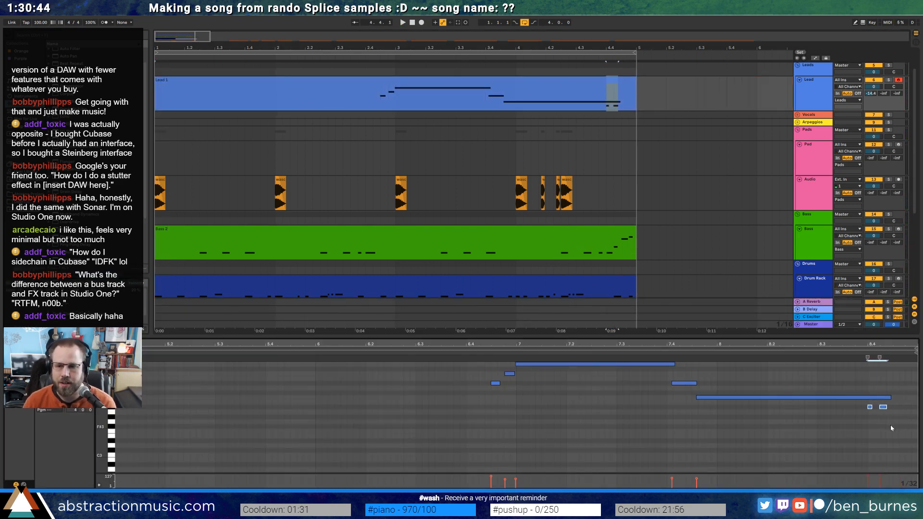
key(Left)
key(Left)
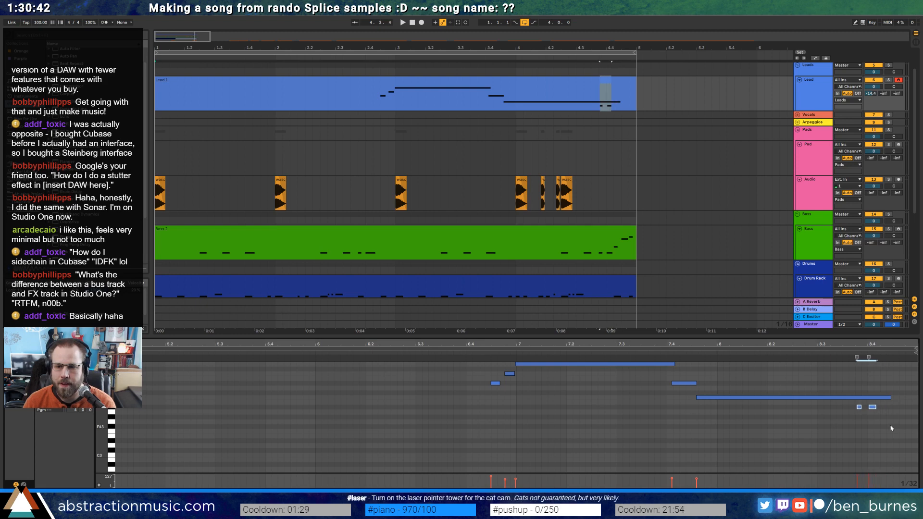
key(Left)
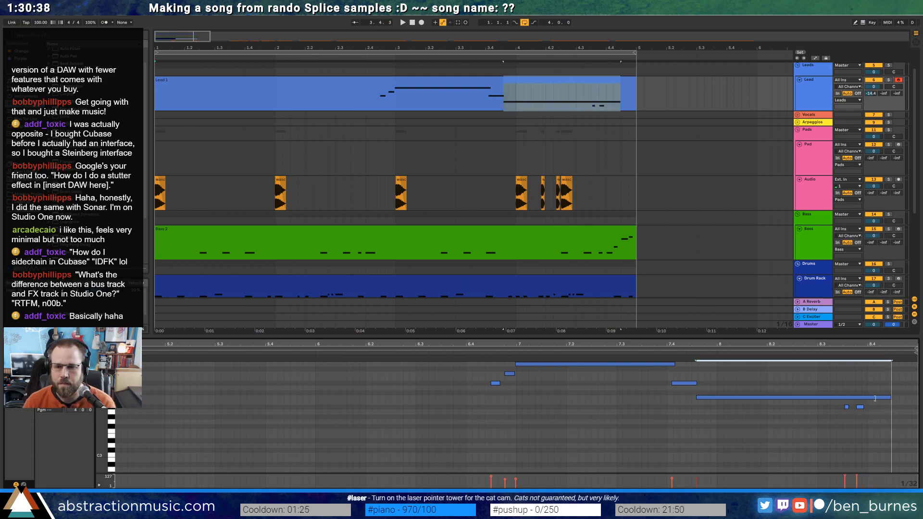
drag(889, 397, 836, 397)
click(824, 406)
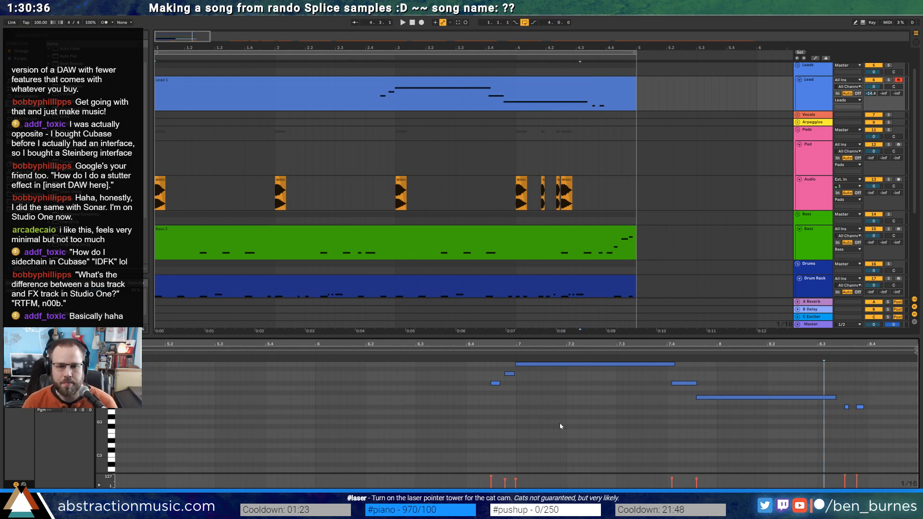
Quantize the Lead melody's off-grid notes, from the short and long high notes to the lower long note and the short one following it
click(509, 374)
click(545, 365)
key(ctrl+u)
click(616, 401)
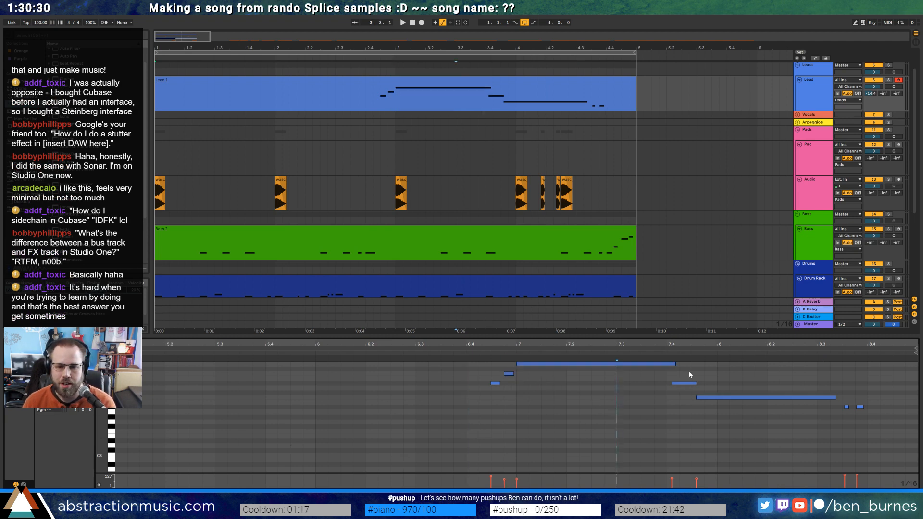
click(687, 384)
key(ctrl+u)
click(729, 387)
click(732, 398)
key(ctrl+u)
click(847, 395)
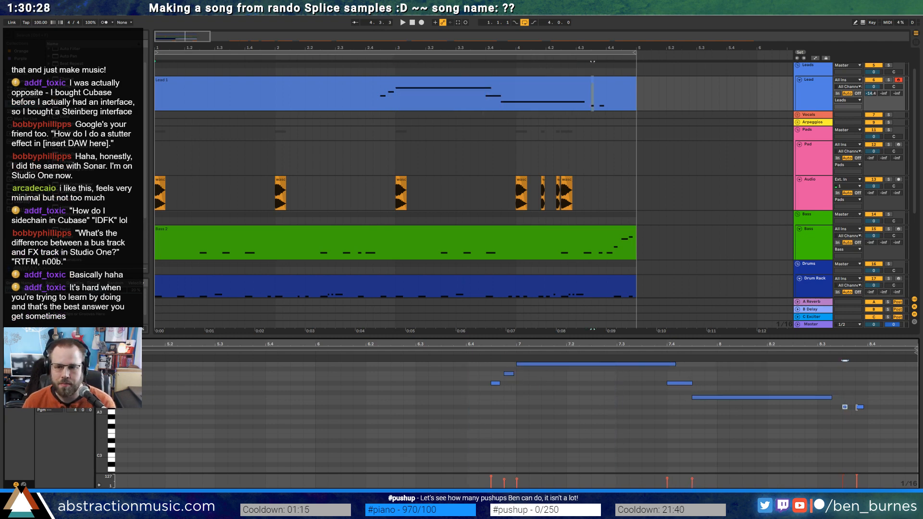
Duplicate the Lead melody's last short note twice and trim the clip's empty beginning so it starts at 2.4
mouse_move(858, 397)
mouse_down()
mouse_move(860, 413)
mouse_move(879, 423)
mouse_up()
key(ctrl+d)
key(ctrl+d)
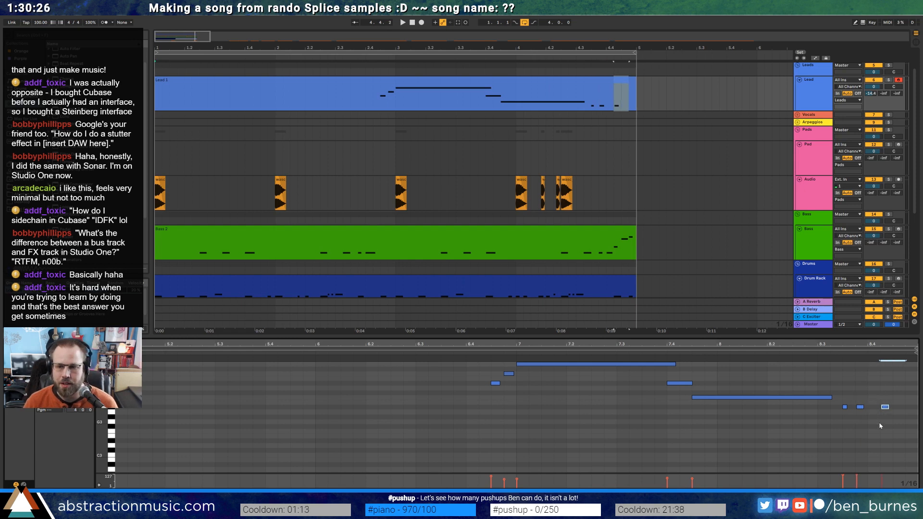
click(882, 368)
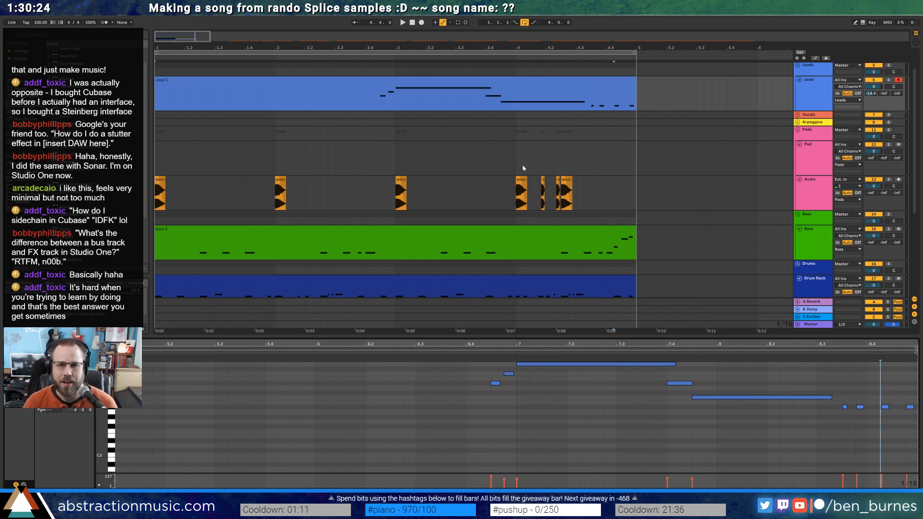
drag(156, 82, 373, 91)
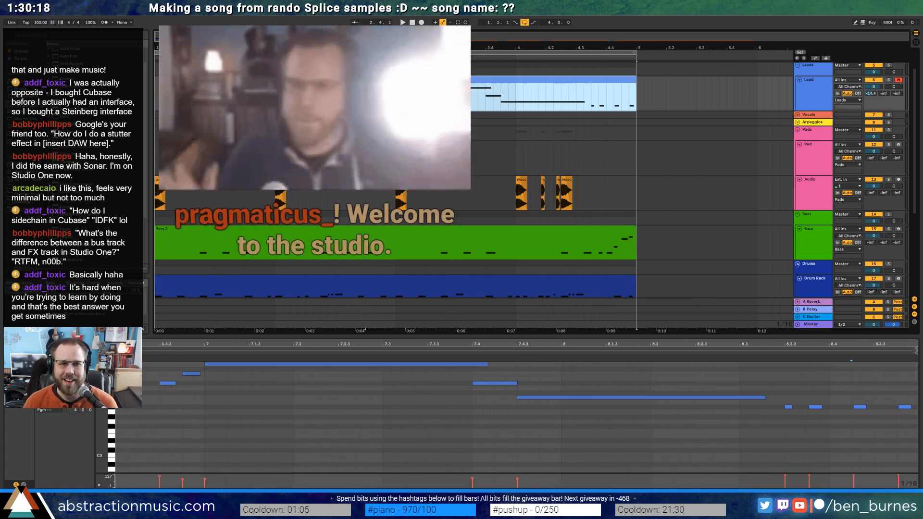
Play back the melody, shorten the long high note to end before the next note, and shift the last two notes slightly earlier
scroll(373, 92, down, 3)
key(space)
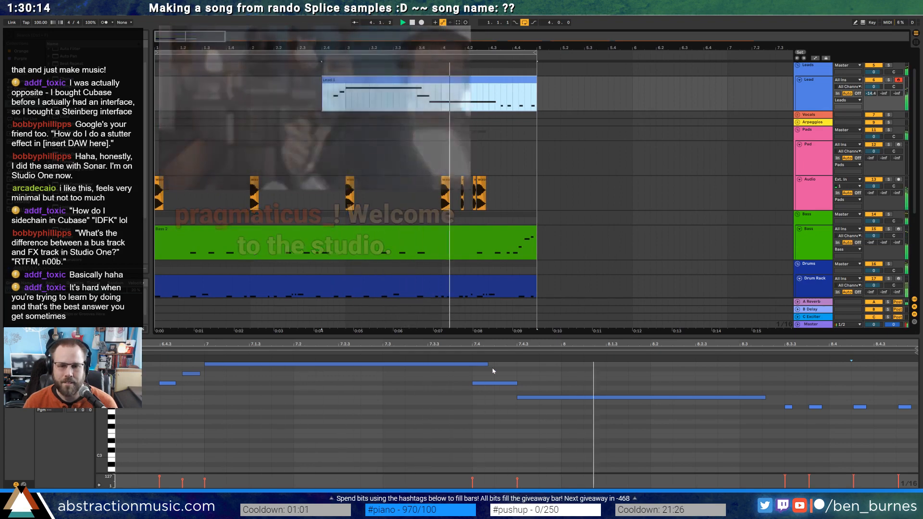
drag(488, 364, 465, 364)
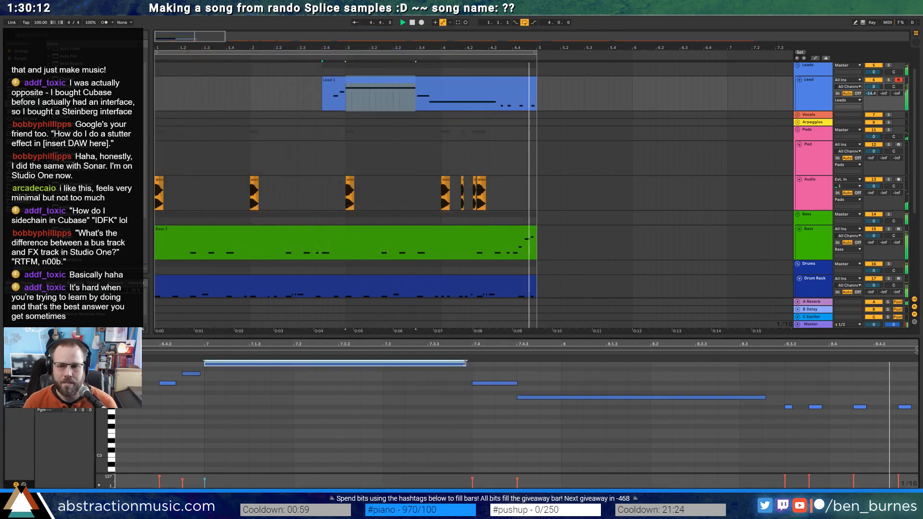
key(space)
drag(857, 391, 911, 416)
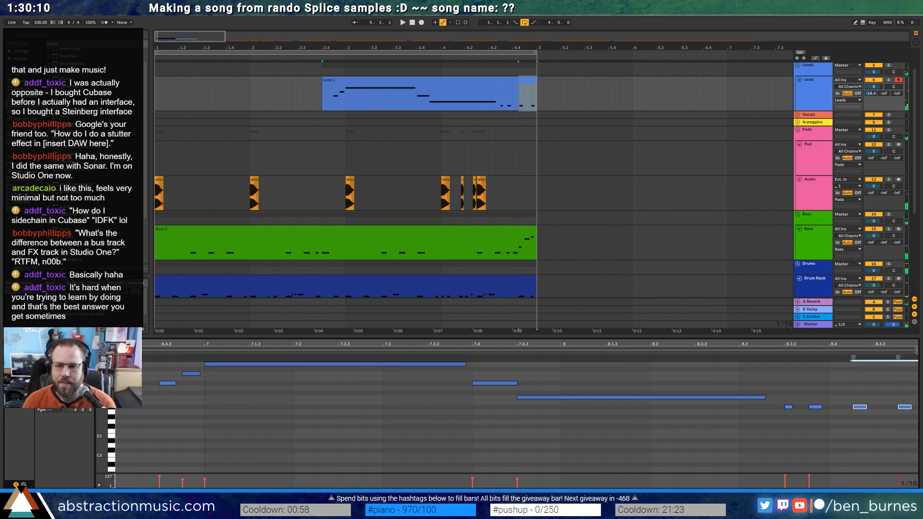
click(869, 400)
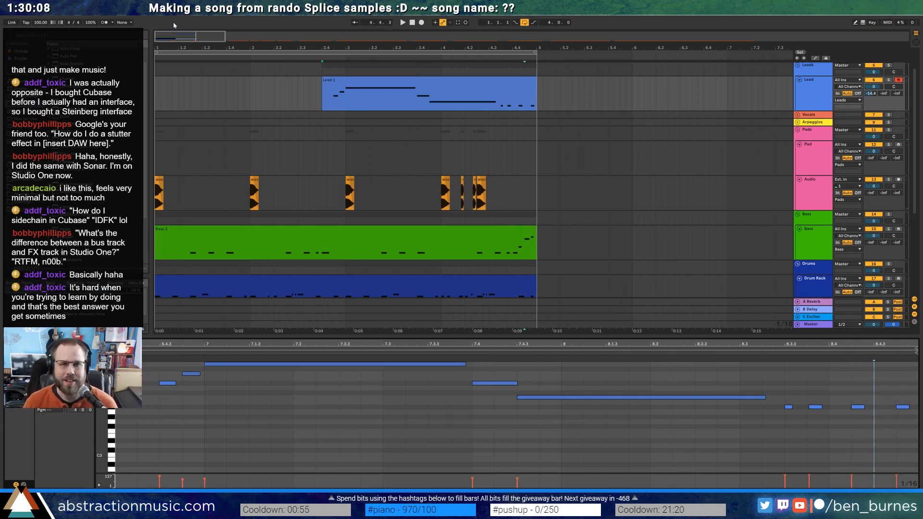
drag(249, 38, 249, 37)
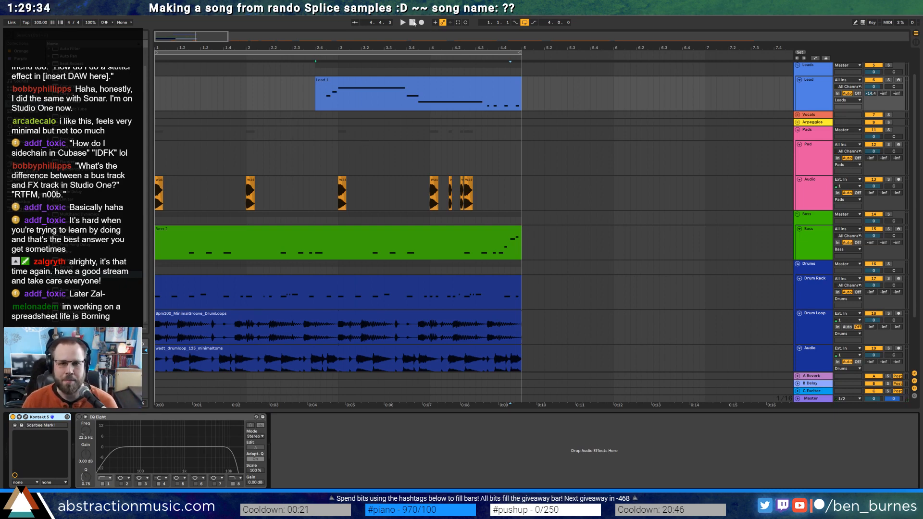
Audition the unused sample clips on the orange Audio track under Ambiences, including C1 and the melody loop before the PIANO clip
mouse_move(241, 48)
mouse_down()
mouse_move(241, 22)
mouse_move(238, 38)
mouse_move(238, 29)
mouse_up()
scroll(314, 227, down, 3)
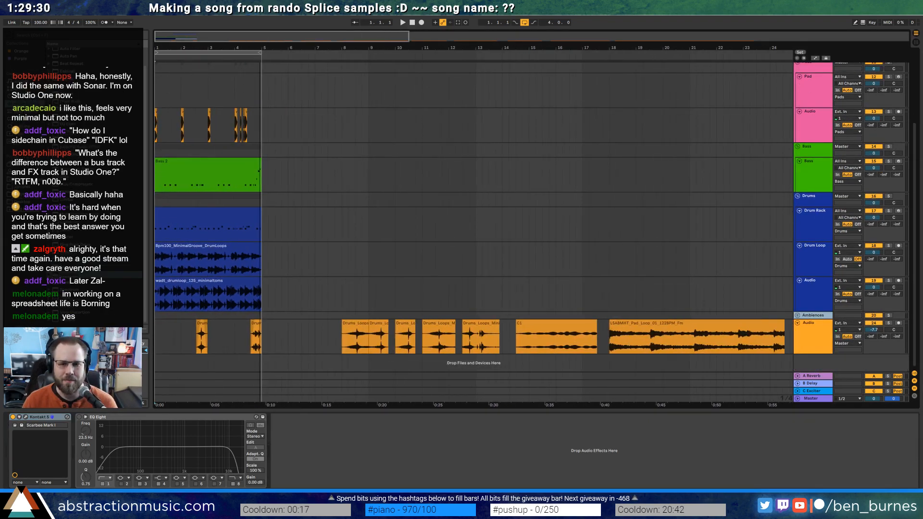
click(481, 291)
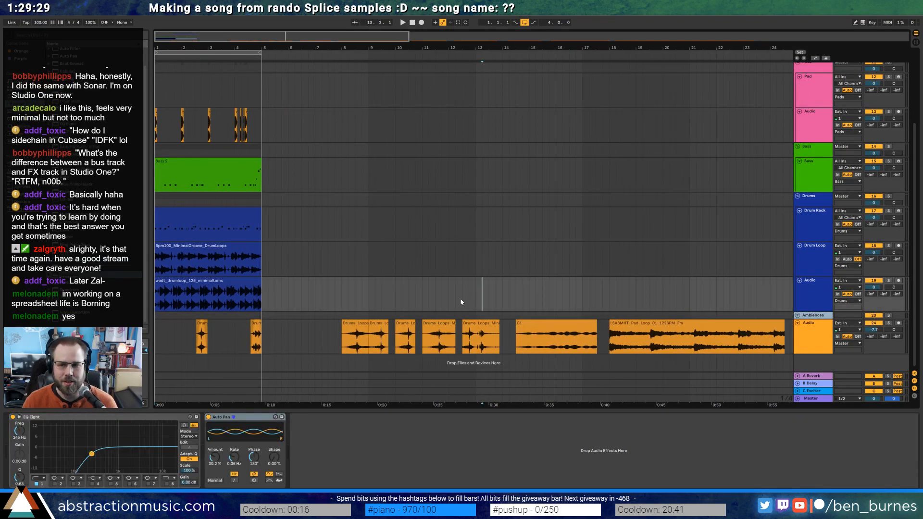
click(479, 331)
click(549, 324)
click(549, 339)
key(space)
key(space)
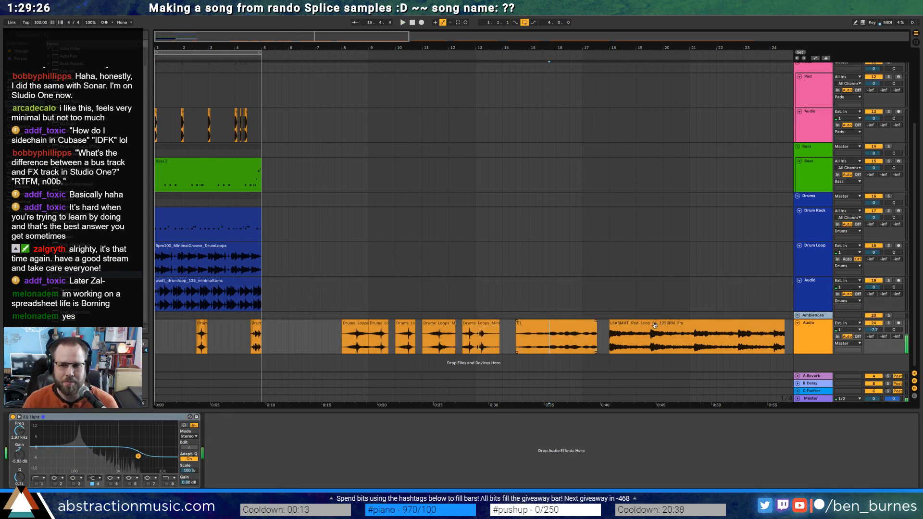
click(684, 350)
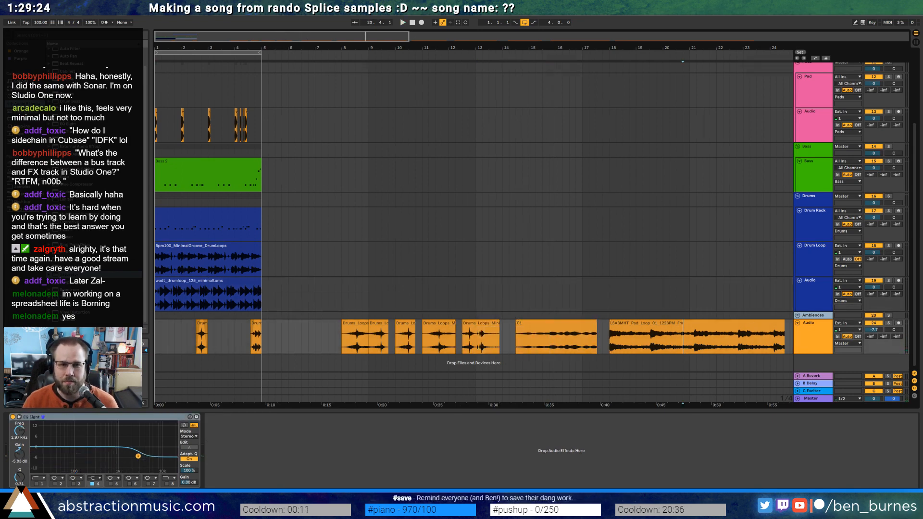
scroll(534, 352, down, 5)
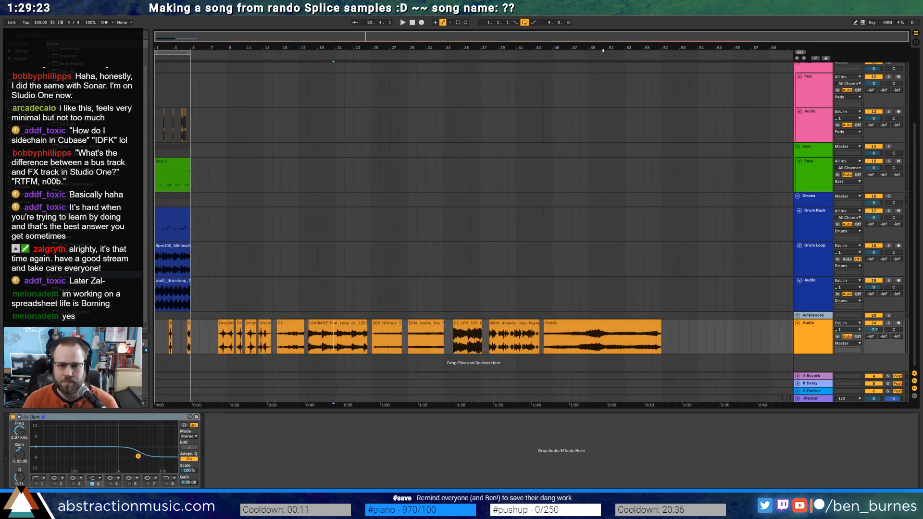
click(501, 344)
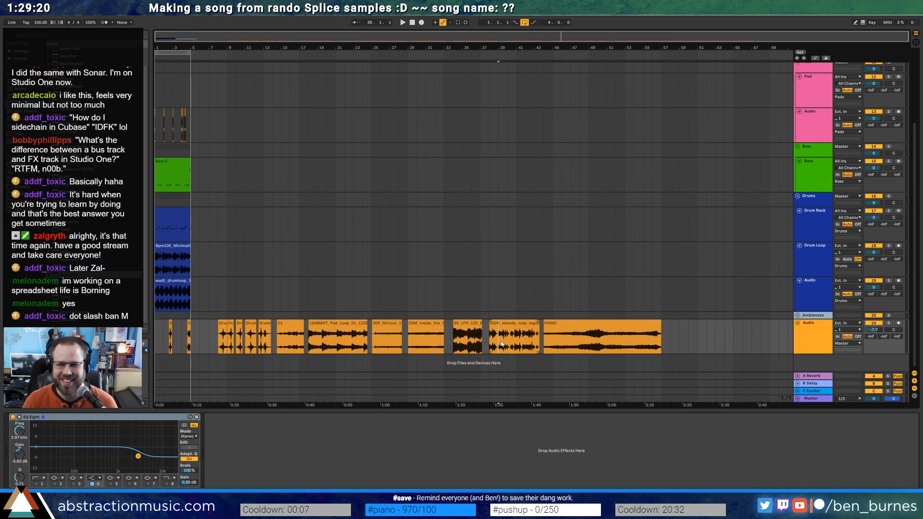
key(space)
key(space)
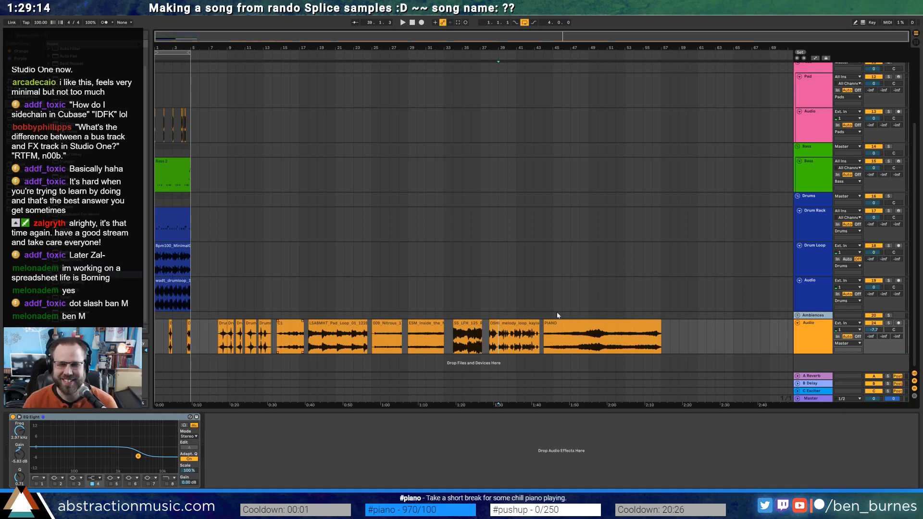
click(511, 326)
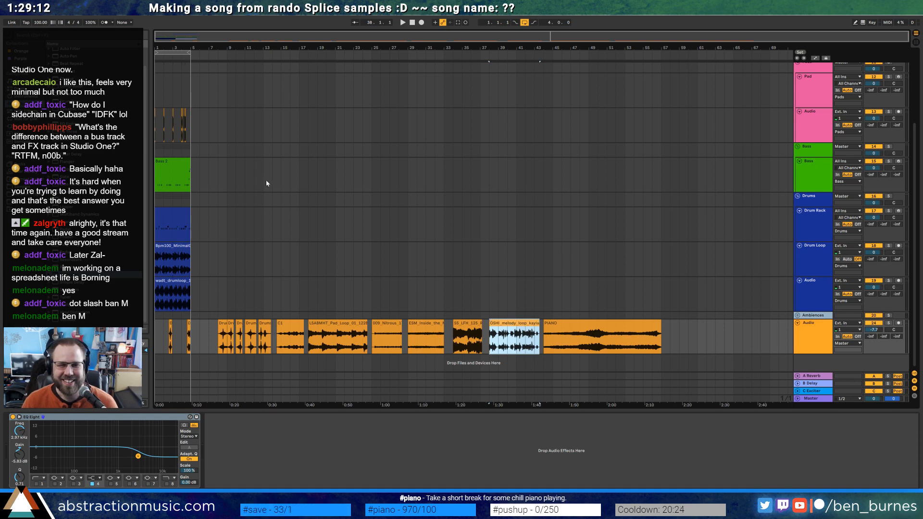
click(245, 199)
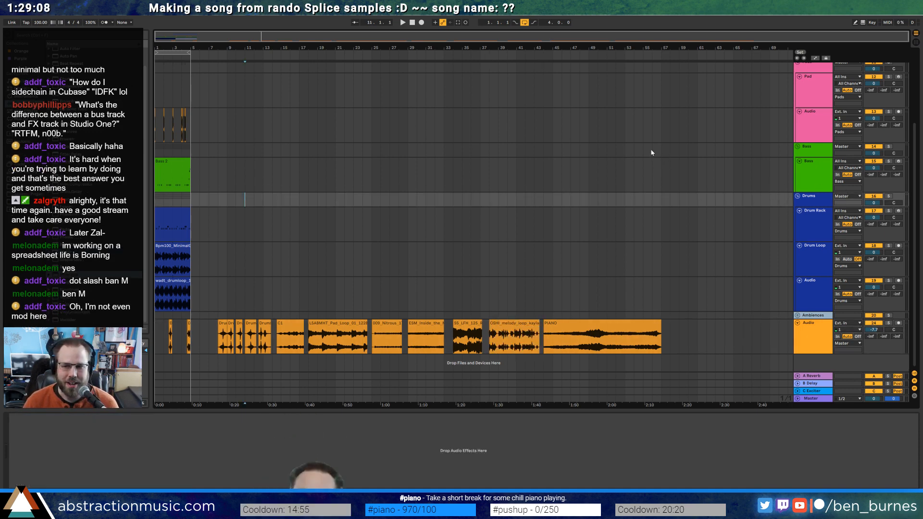
click(513, 321)
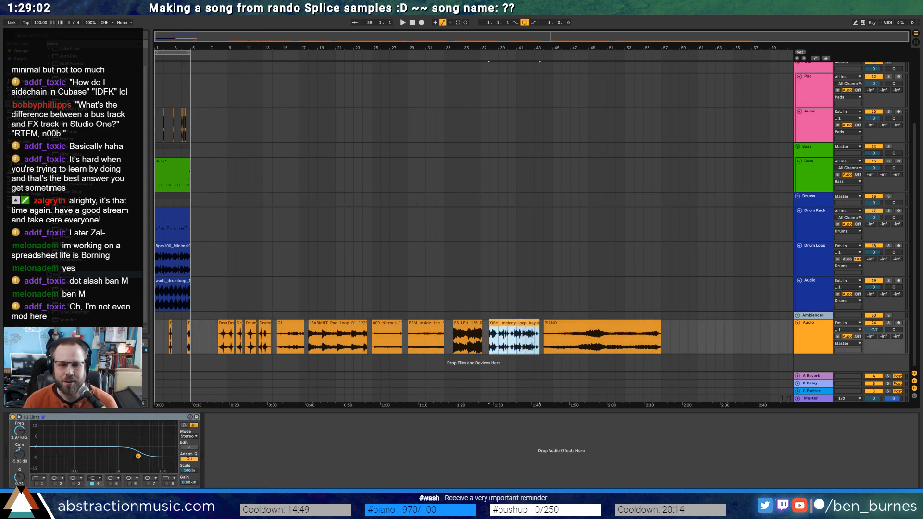
Launch Streamlabs Chatbot and allow it to make changes to the device
key(super)
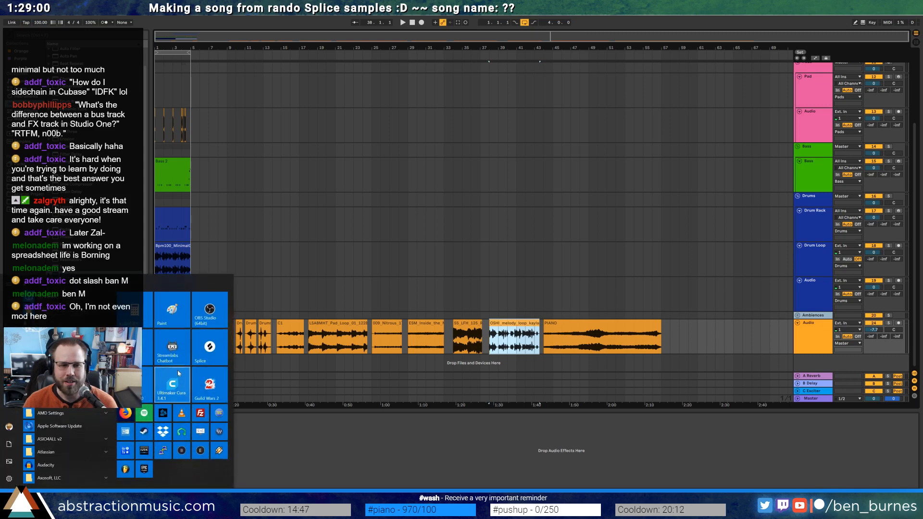
click(172, 347)
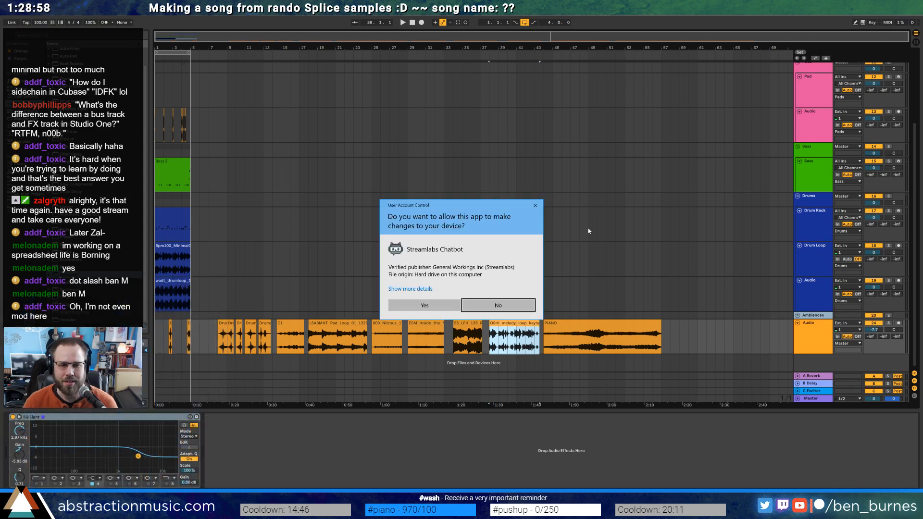
click(419, 307)
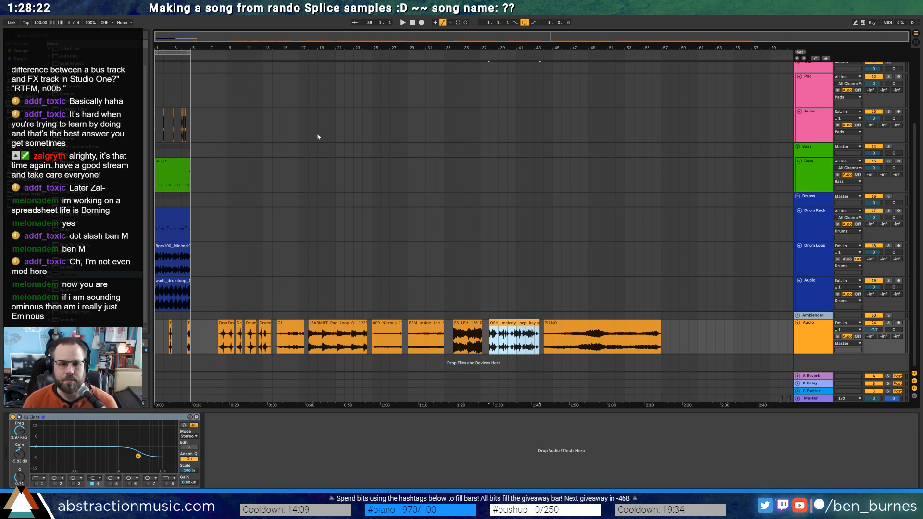
Start saving the set and browse on Storage (D:) to Media > Ableton Projects > 2 Hour Tracks 2019
drag(230, 33, 196, 50)
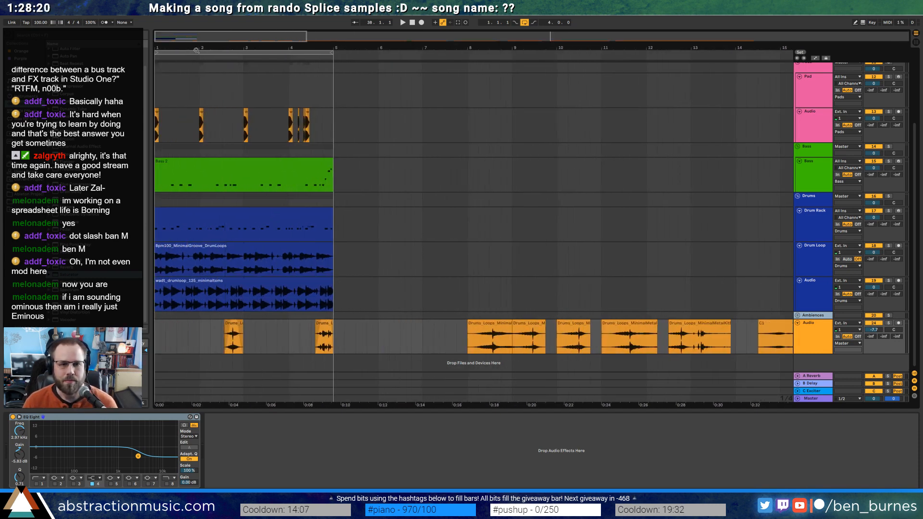
key(ctrl+s)
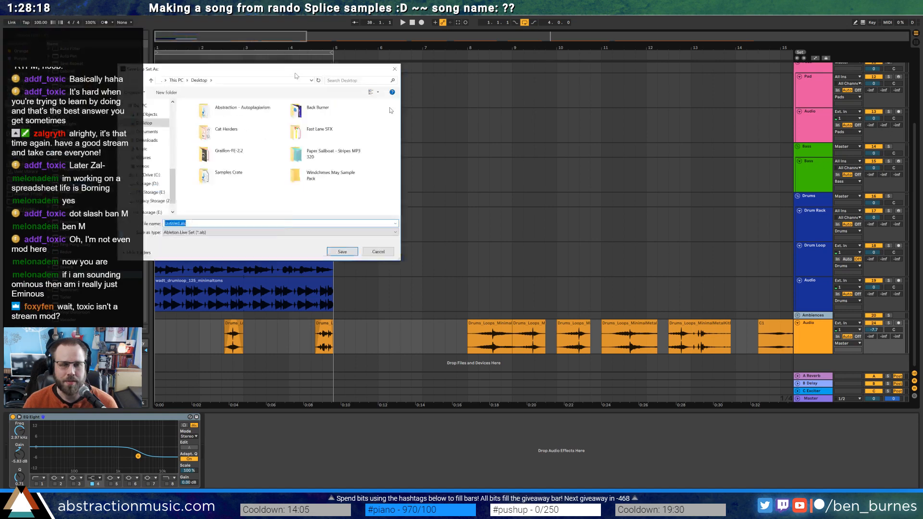
click(416, 257)
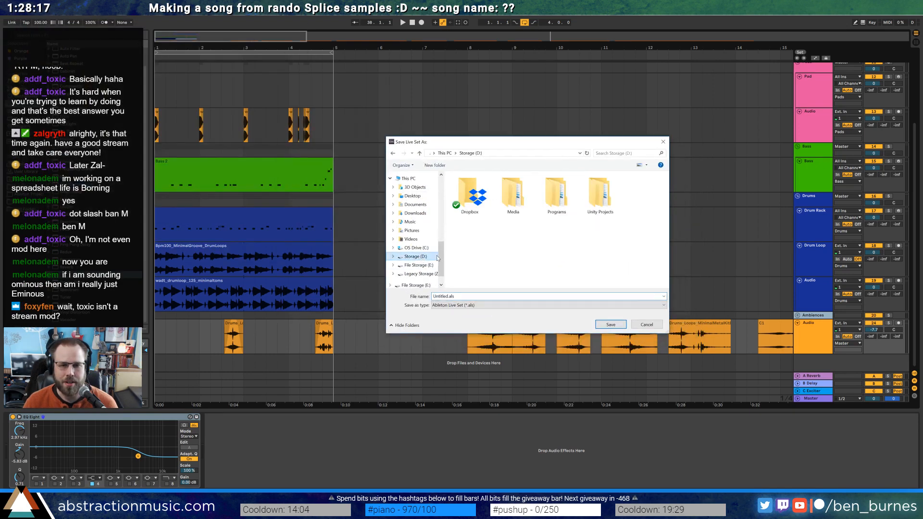
double_click(515, 199)
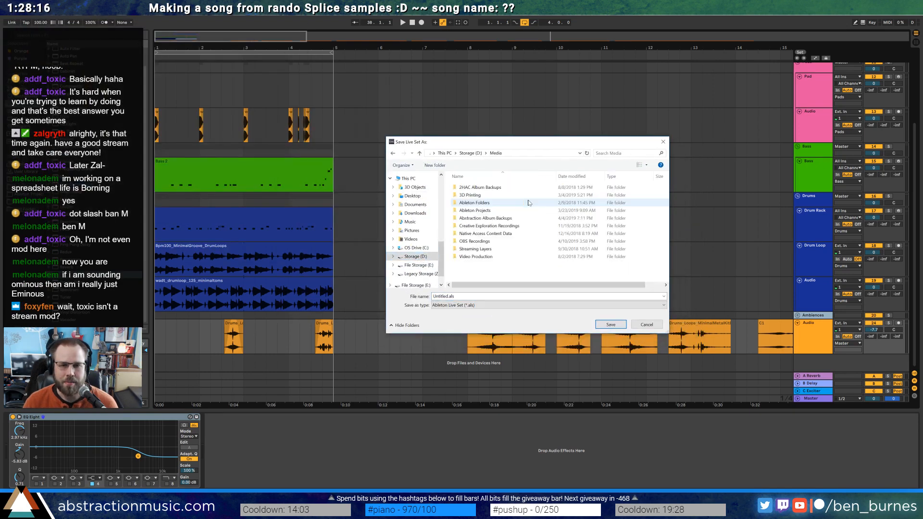
double_click(499, 204)
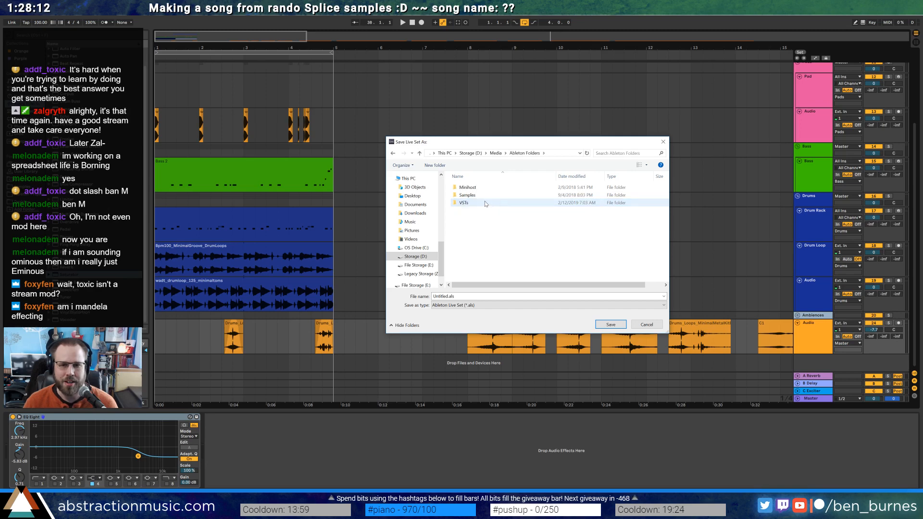
key(BackSpace)
double_click(487, 211)
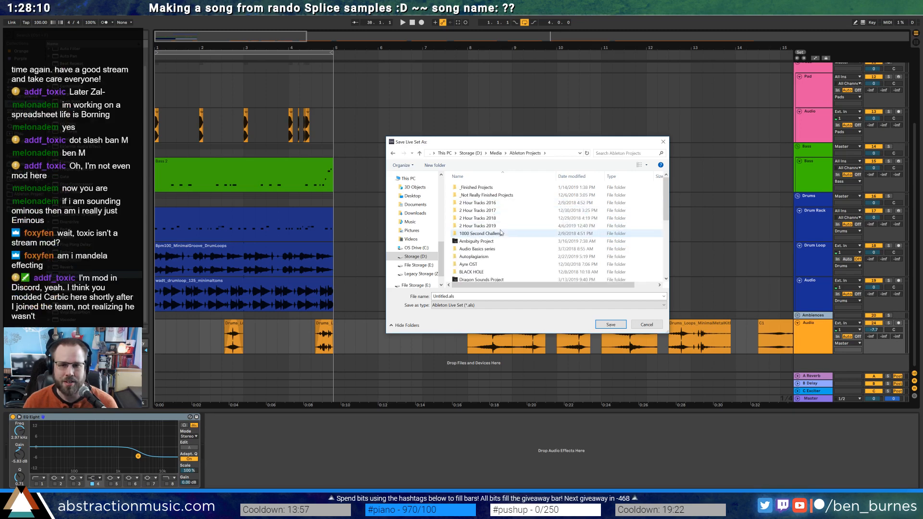
double_click(500, 226)
Save the set as "2019-04-10 Smoov" and delete the temporary project files
click(489, 295)
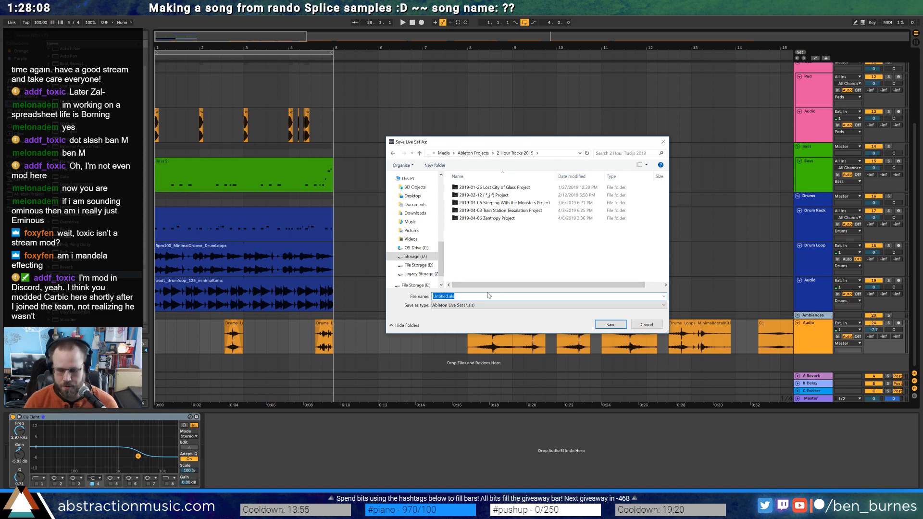
text(2019-04-10)
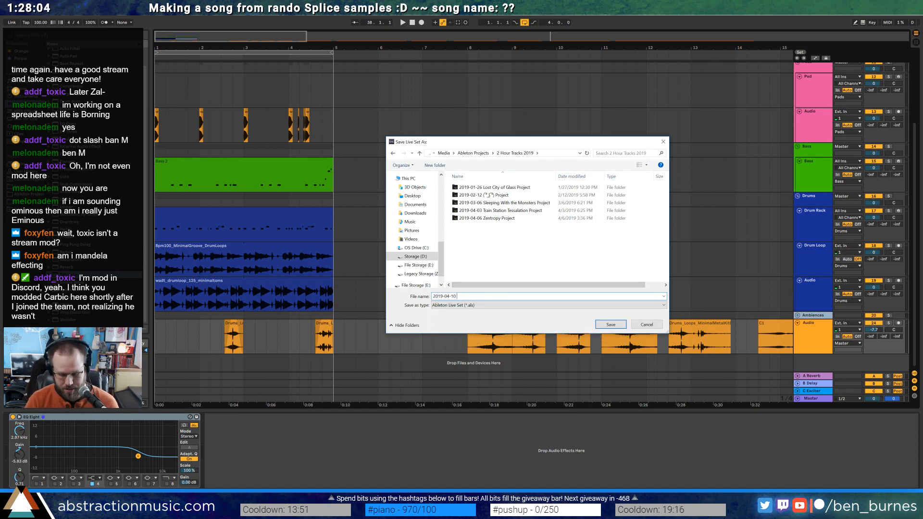
text( Smoov)
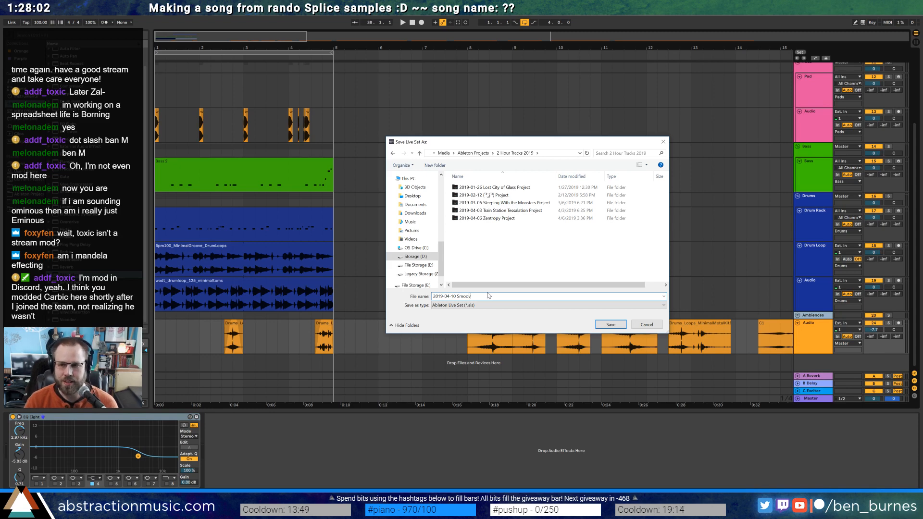
key(Return)
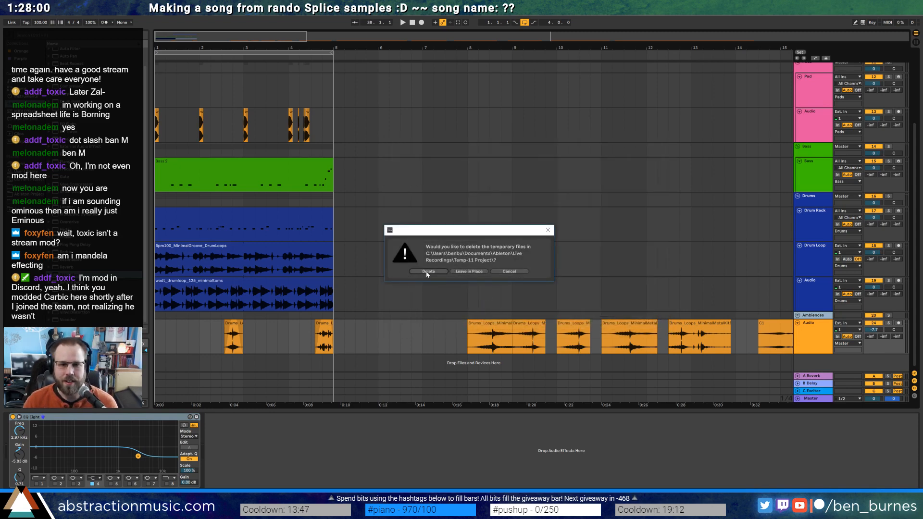
click(427, 272)
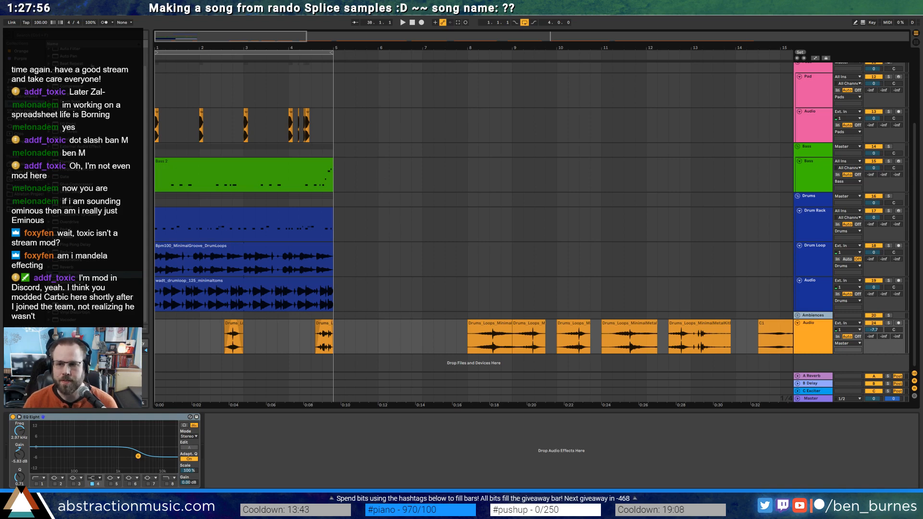
Collect all external files into the project and save, accepting the collection options
click(4, 13)
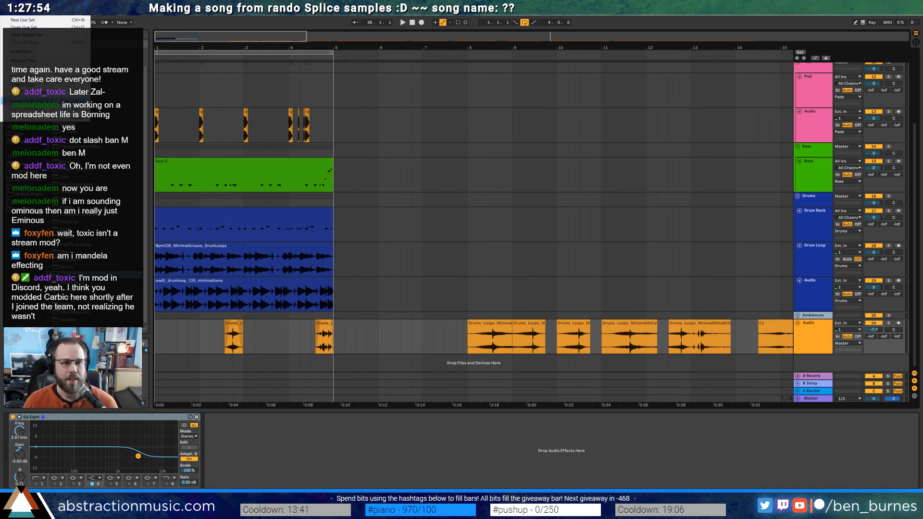
click(28, 92)
click(449, 292)
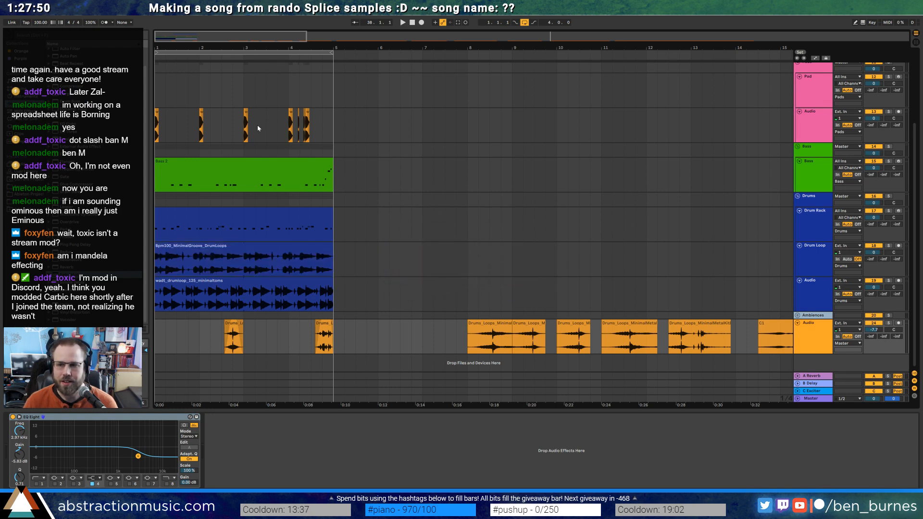
Play back the four-bar loop from the beginning of the arrangement
drag(200, 38, 201, 56)
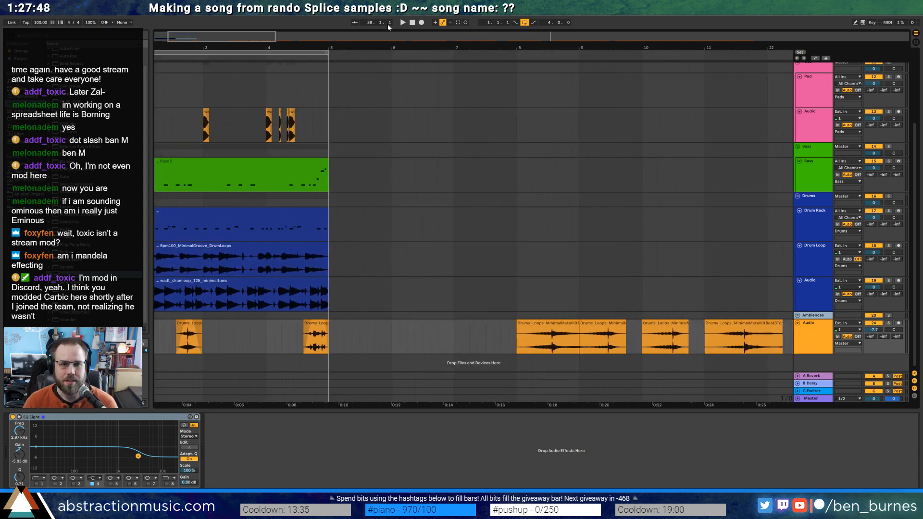
click(415, 23)
click(200, 39)
key(space)
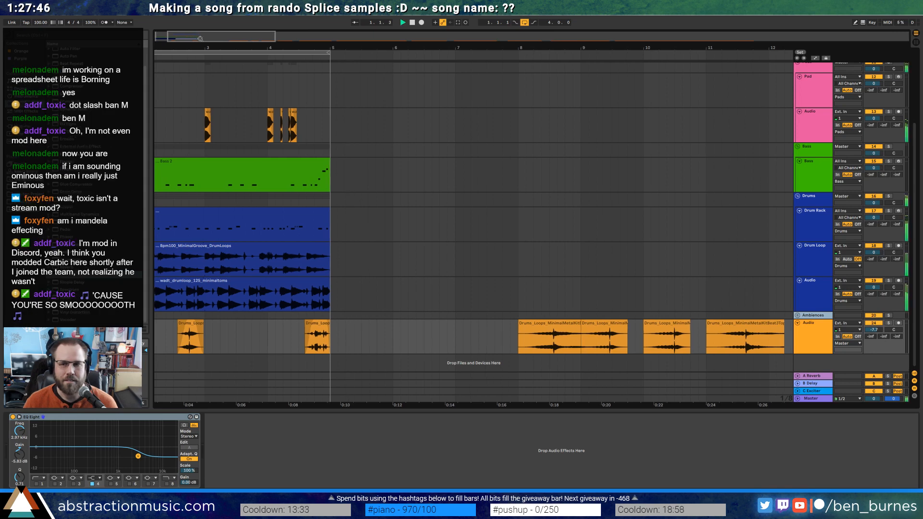
drag(200, 38, 221, 39)
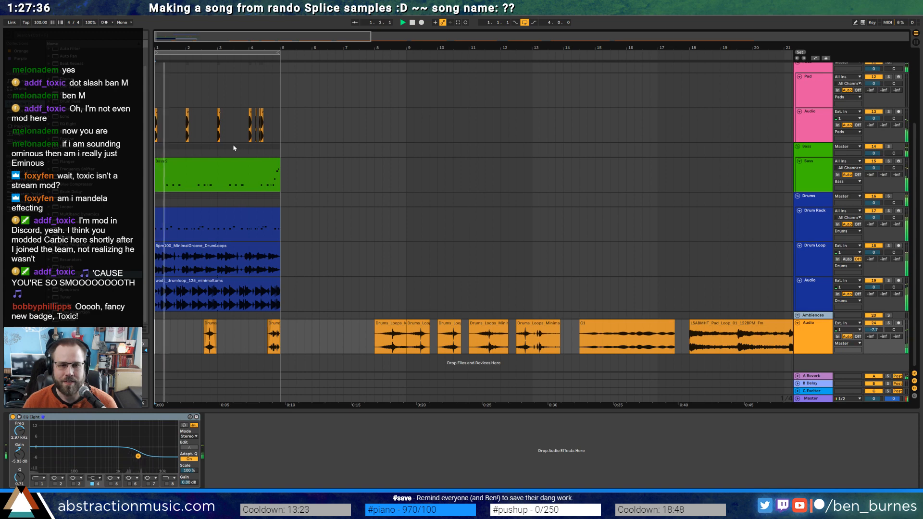
key(space)
scroll(238, 161, up, 4)
scroll(282, 183, down, 4)
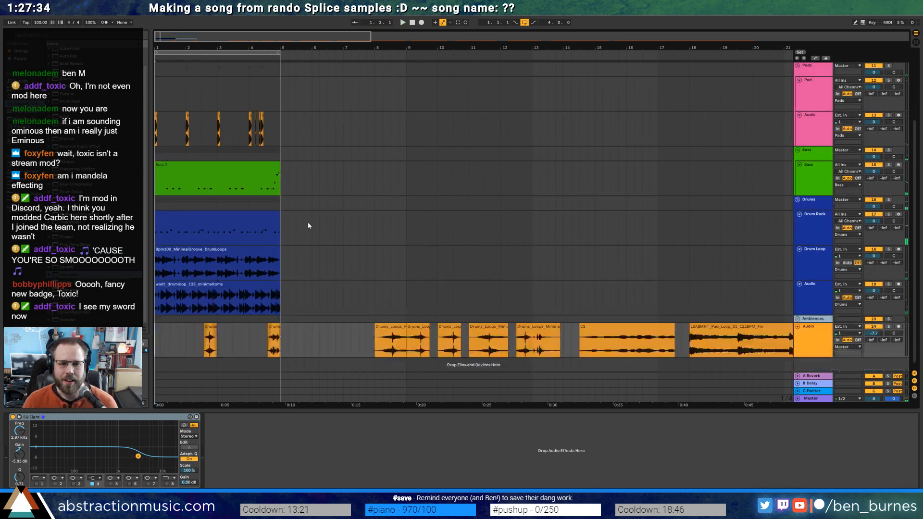
Move the two drum clips within the first four bars from the orange Audio track to the first AmbWAV track in Ambiences
click(397, 321)
drag(302, 41, 468, 39)
drag(215, 346, 157, 339)
key(Delete)
click(797, 316)
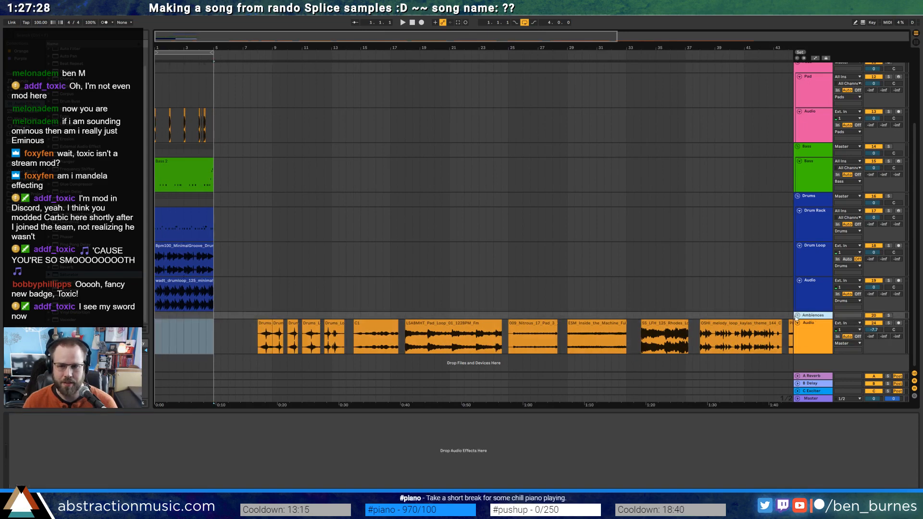
click(798, 316)
click(215, 326)
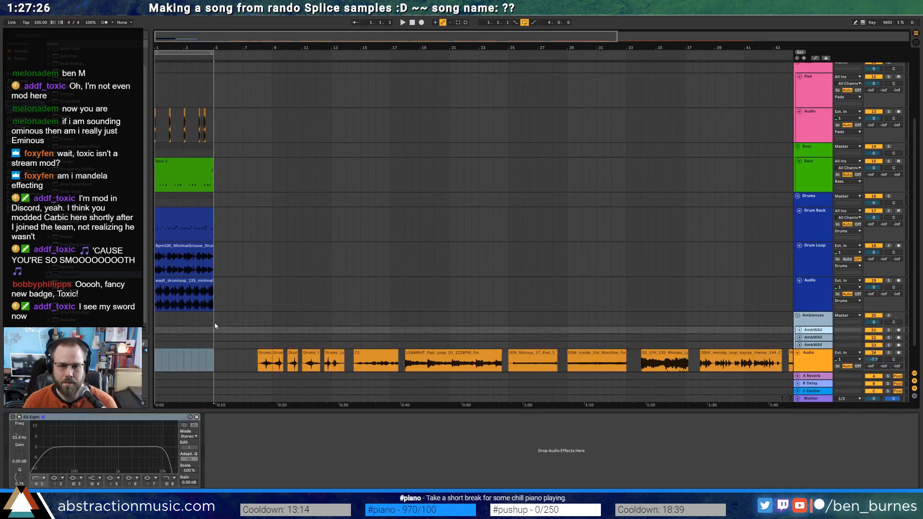
click(159, 332)
key(ctrl+v)
Rename the first AmbWAV track to BOING and assign its track color to its clips
click(810, 331)
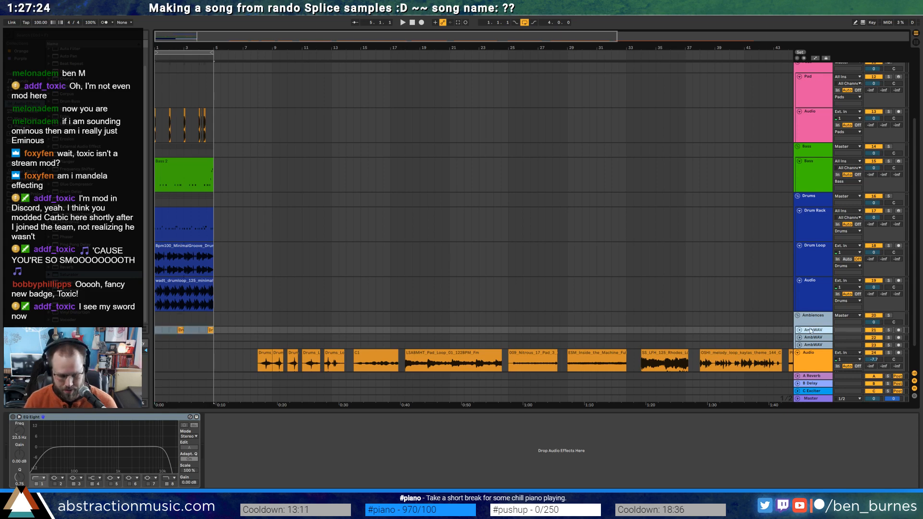
key(ctrl+r)
text(BON)
right_click(810, 331)
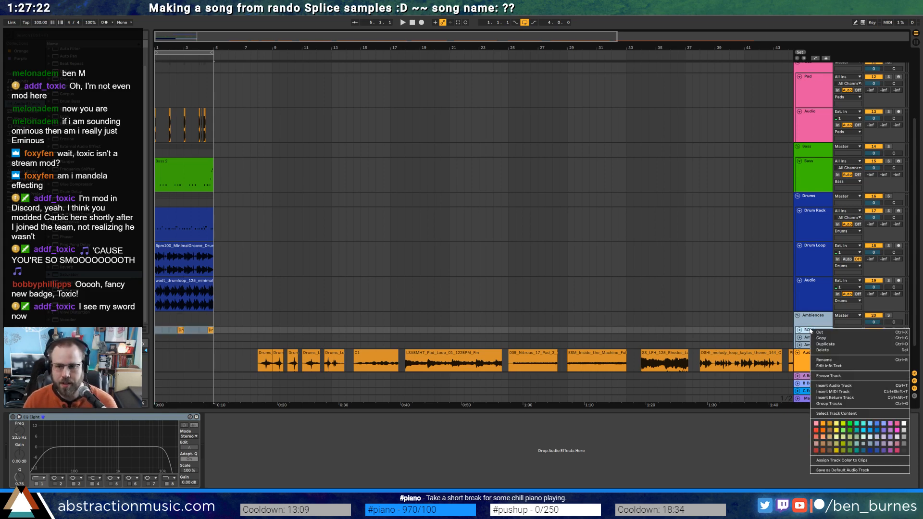
click(842, 460)
Swap the EQ Eight devices between the orange Audio track and the BOING track, giving BOING the high-shelf cut
click(819, 369)
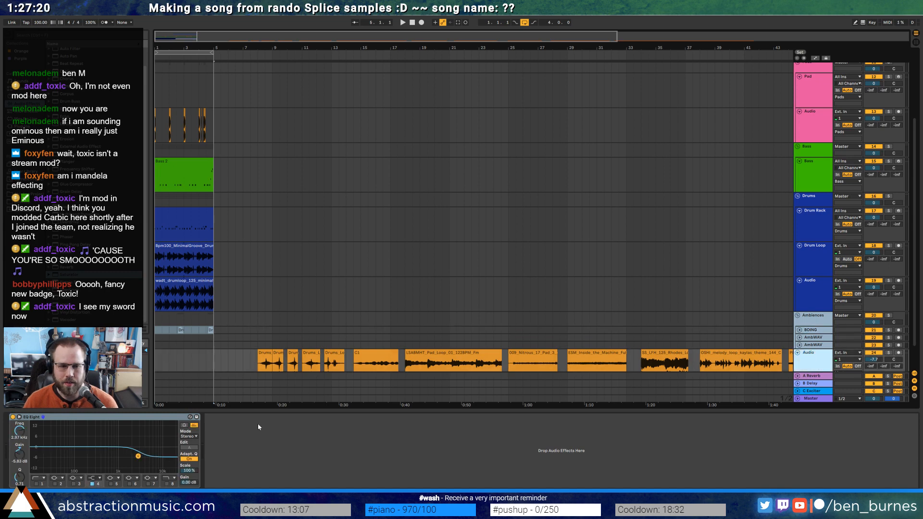
click(164, 416)
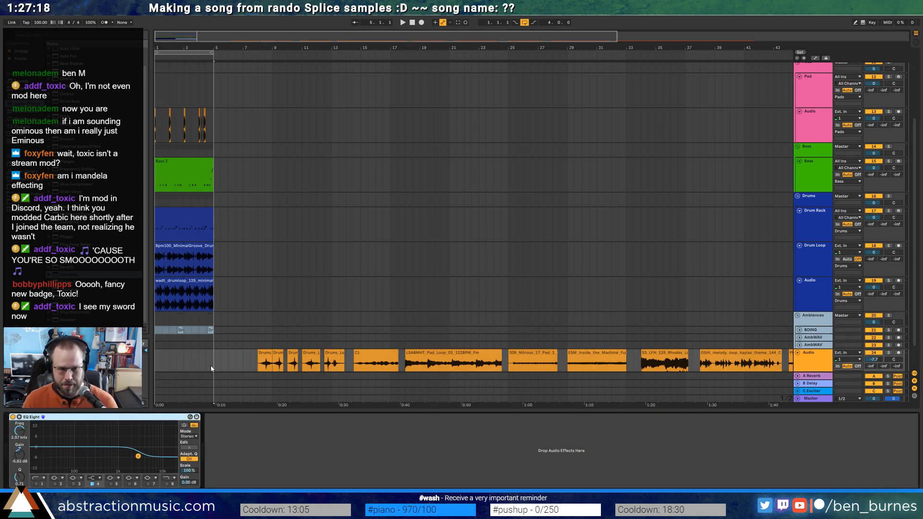
key(ctrl+x)
click(229, 330)
click(143, 417)
key(ctrl+v)
click(153, 417)
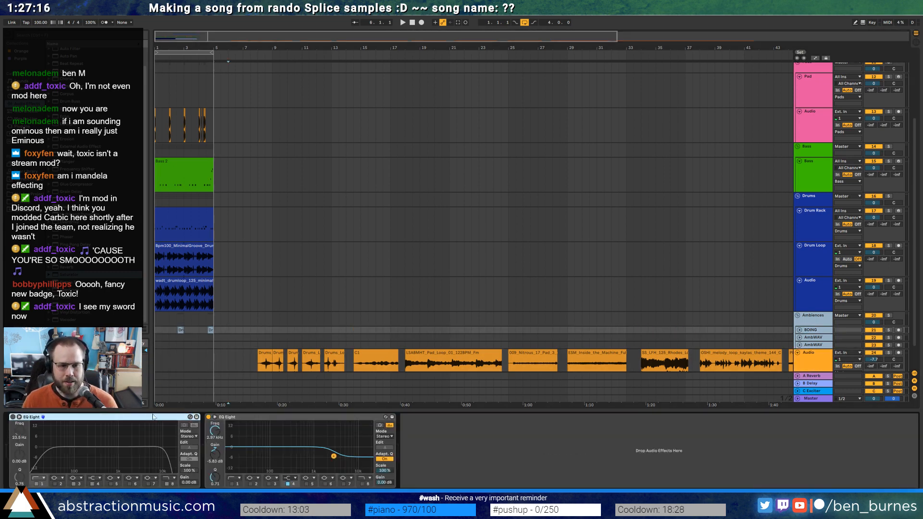
key(ctrl+x)
click(230, 365)
click(279, 469)
key(ctrl+v)
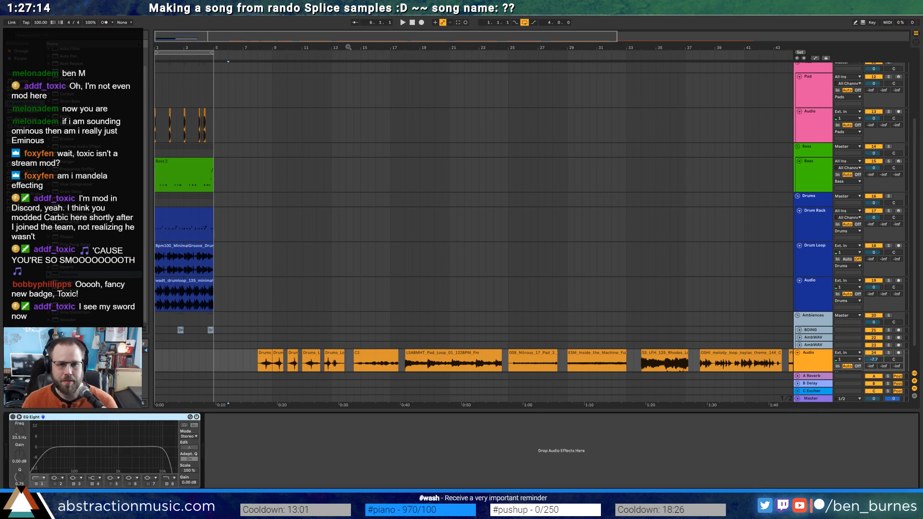
Unfold the BOING track, set its volume to -7.7, and reset the orange Audio track's volume to 0
click(412, 23)
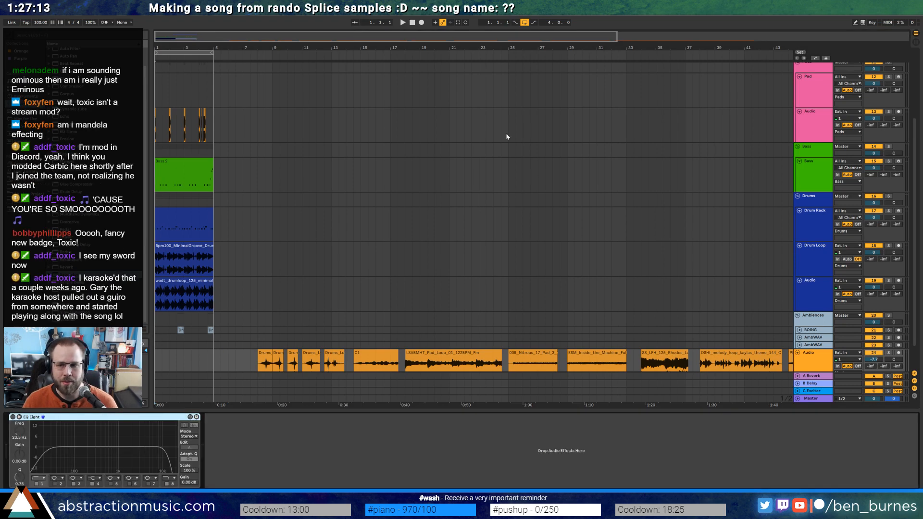
click(799, 330)
click(879, 338)
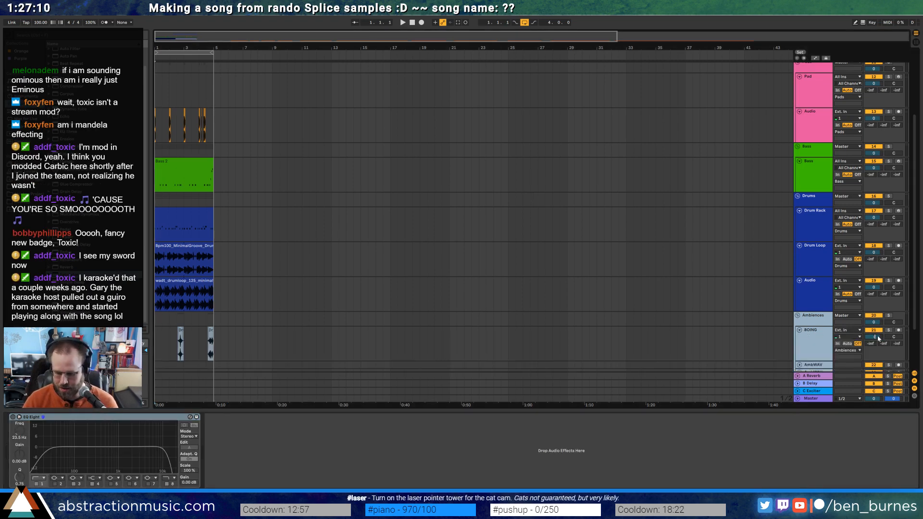
scroll(677, 323, down, 3)
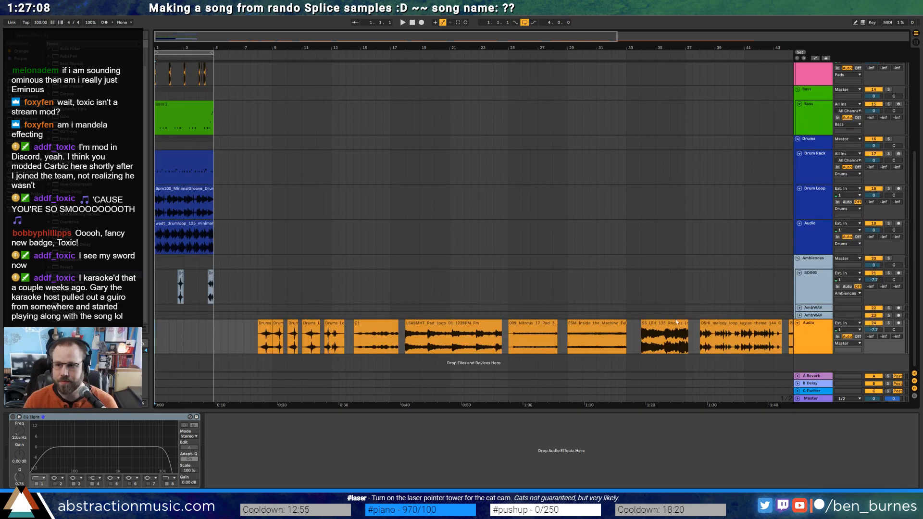
double_click(869, 332)
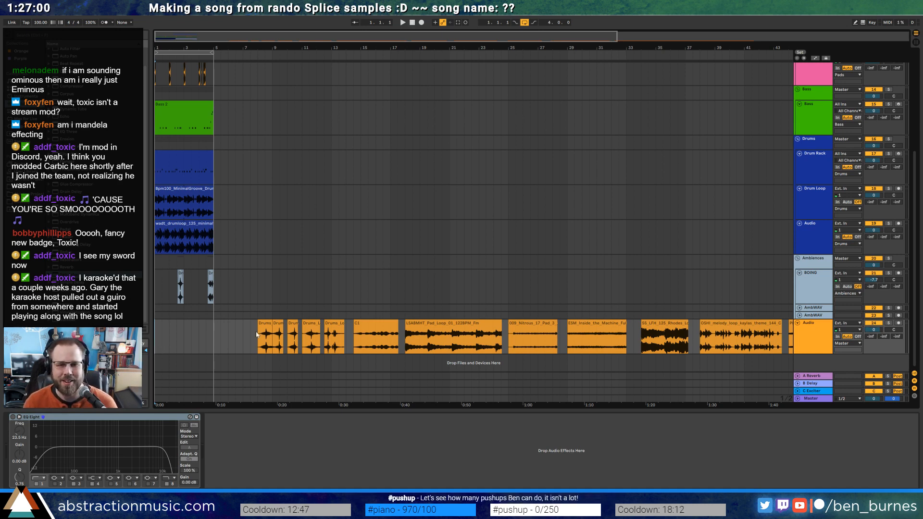
Move all unused sample clips on the orange Audio track eight bars later, with the selected range starting at bar 15
double_click(467, 36)
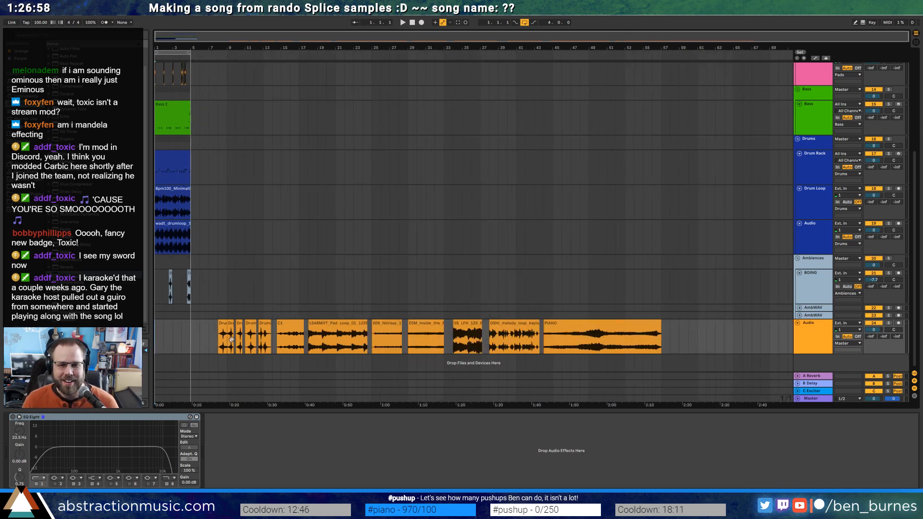
click(210, 339)
drag(235, 342, 704, 332)
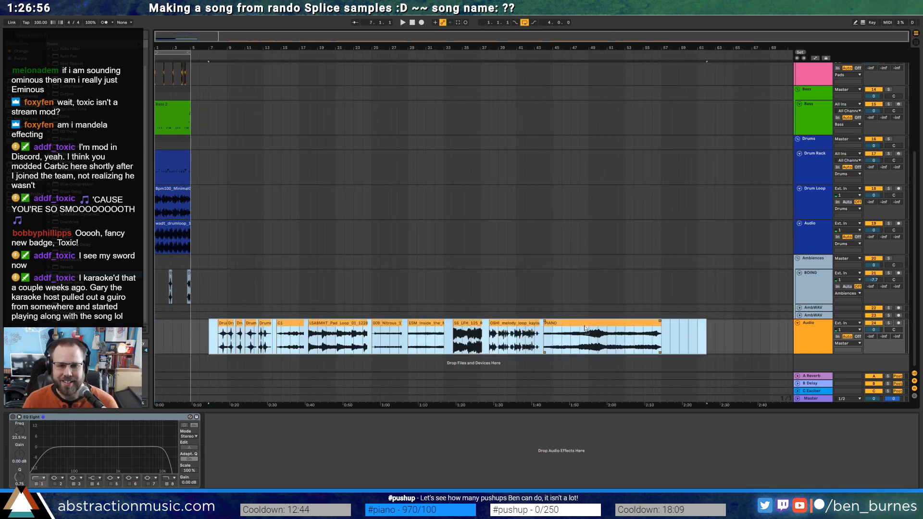
drag(580, 325, 660, 321)
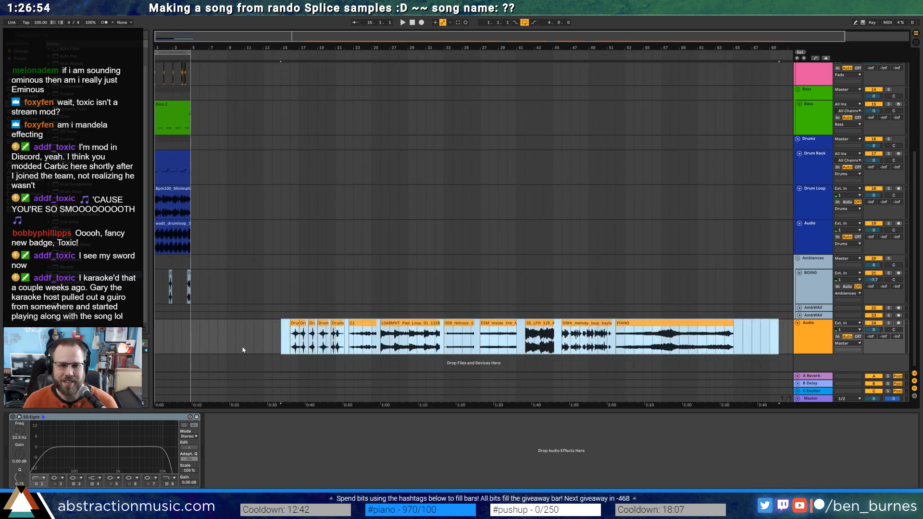
click(244, 336)
Duplicate the first four bars of the Pads audio, Bass and Drums tracks so the copies start at bar 5
drag(194, 37, 194, 91)
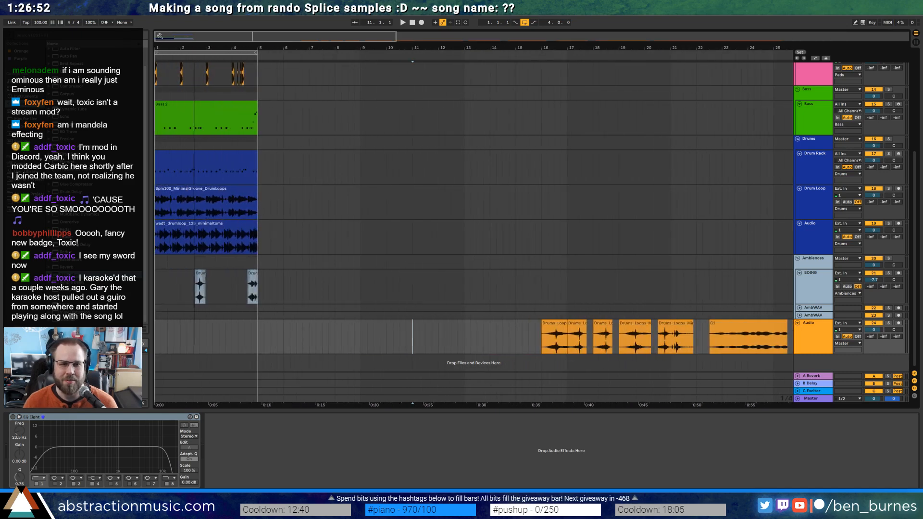
scroll(212, 160, up, 2)
drag(258, 110, 138, 268)
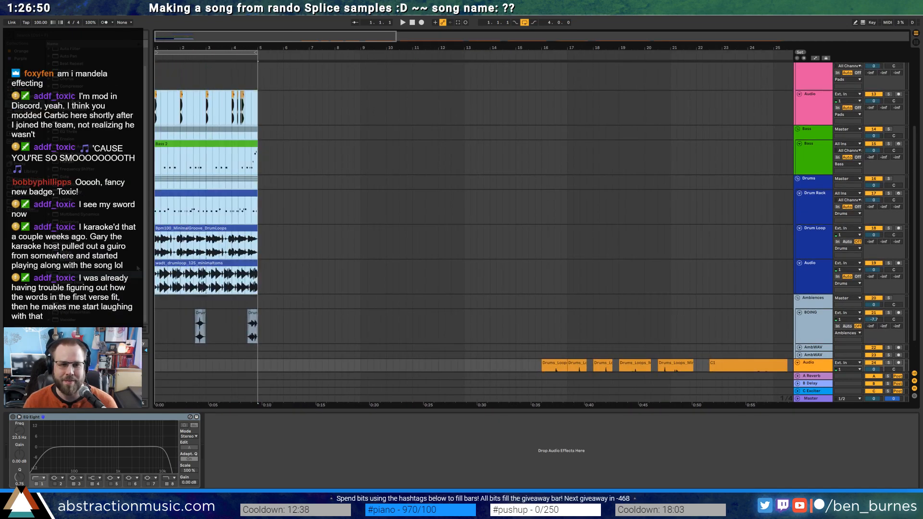
key(ctrl+d)
scroll(284, 224, up, 6)
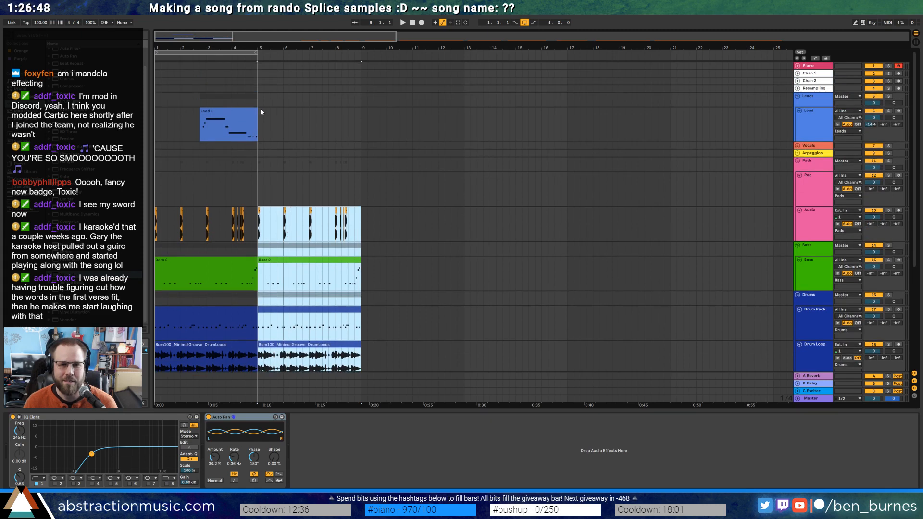
Extend the Lead clip to bar 9 and set the arrangement loop to the four bars starting at bar 5
click(256, 111)
key(ctrl+d)
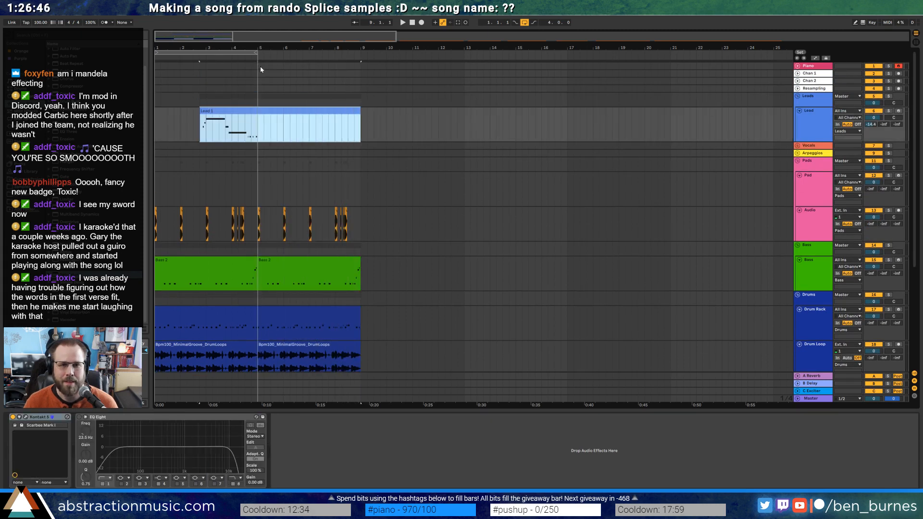
drag(256, 53, 362, 70)
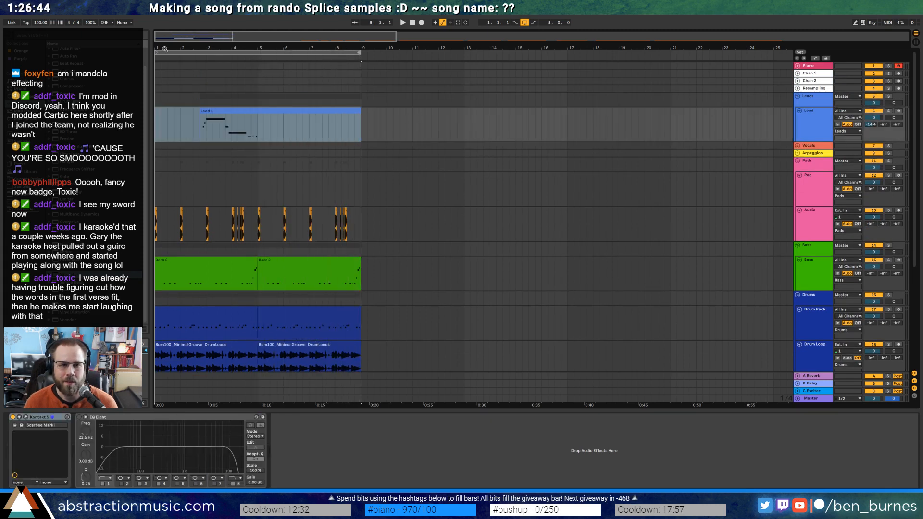
drag(159, 52, 258, 53)
Draw a long held note at bar 5 in the Lead clip, audition it, and arm the Lead track for recording
double_click(252, 111)
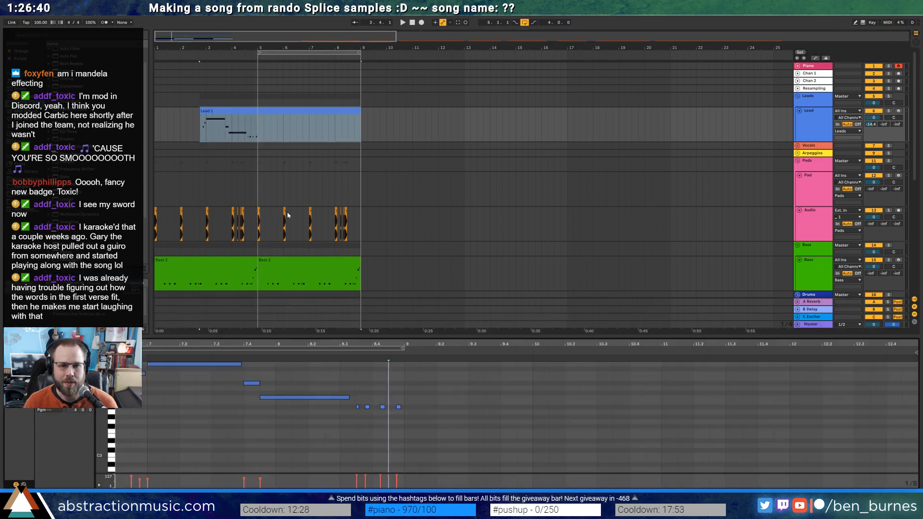
drag(405, 397, 517, 397)
click(272, 355)
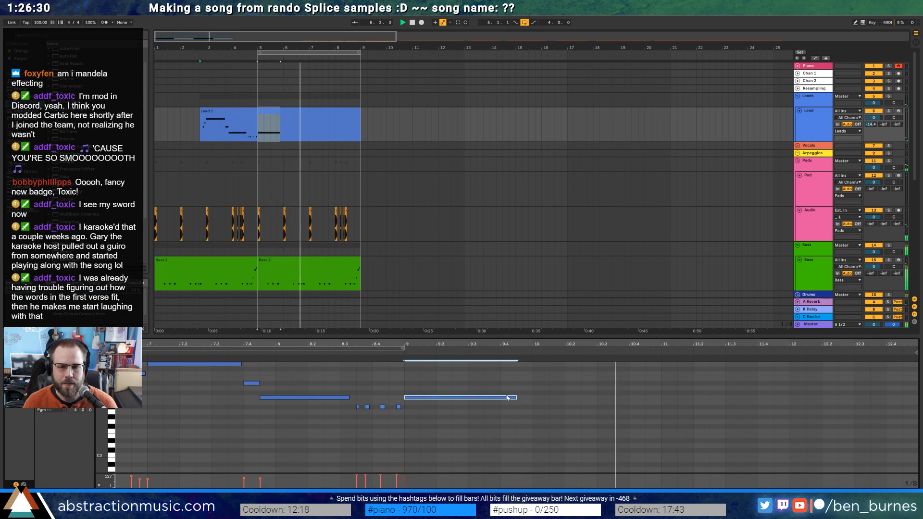
key(space)
click(630, 383)
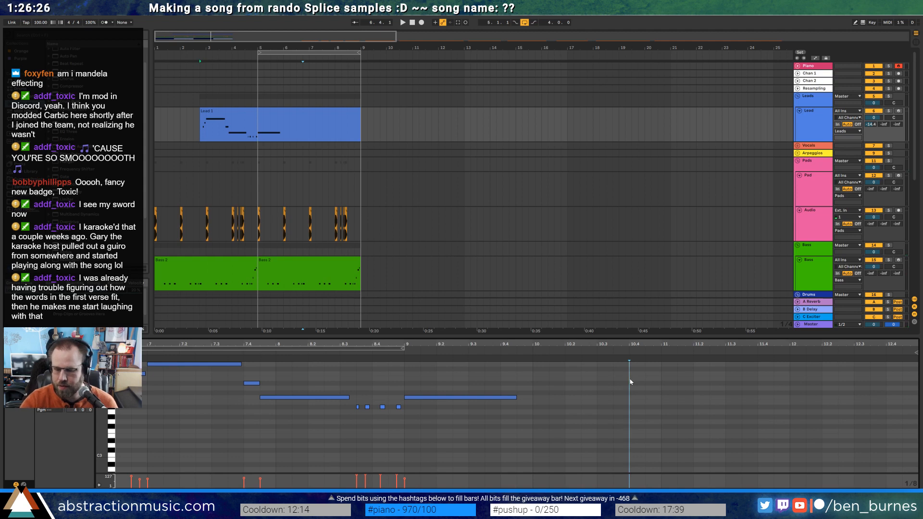
click(898, 111)
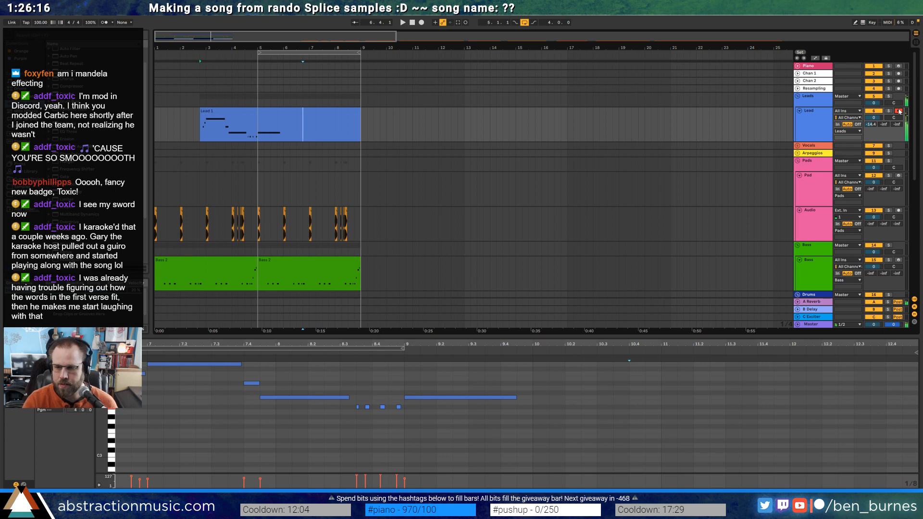
Try recording a lead take from bar 6, and undo the recording
click(285, 121)
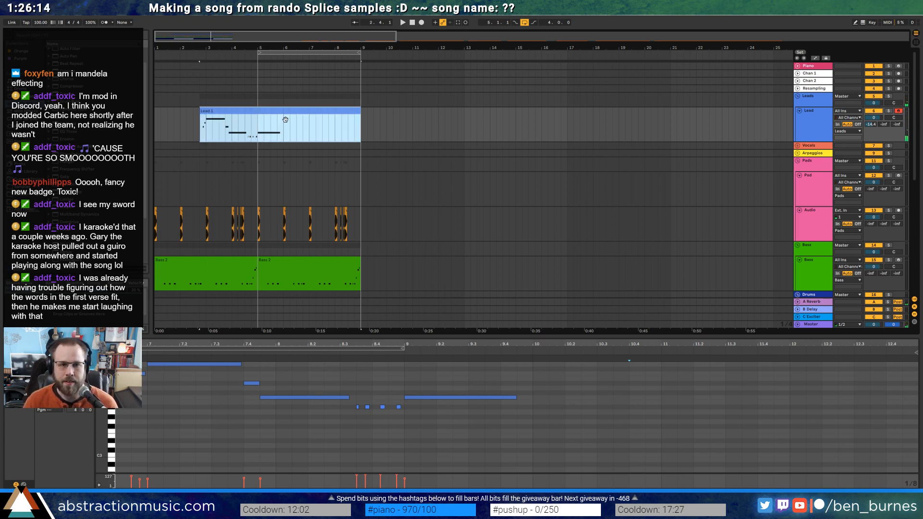
key(F9)
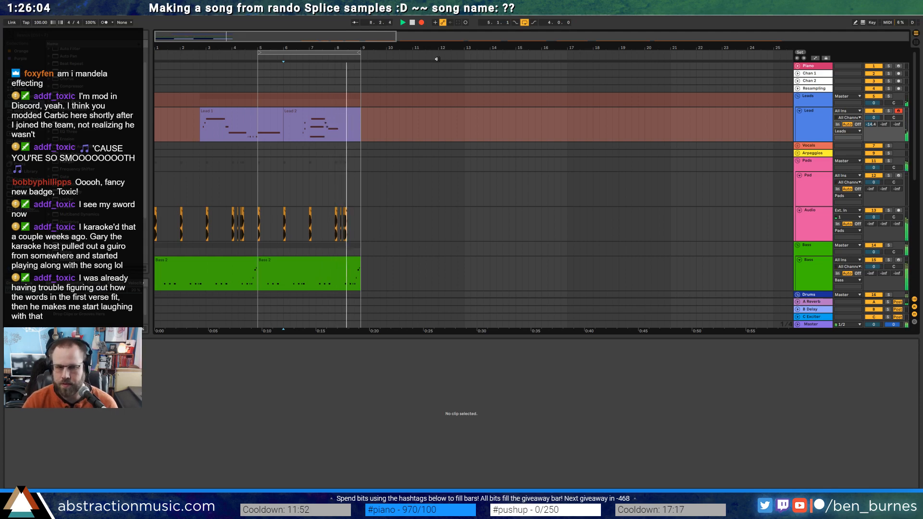
key(space)
key(ctrl+z)
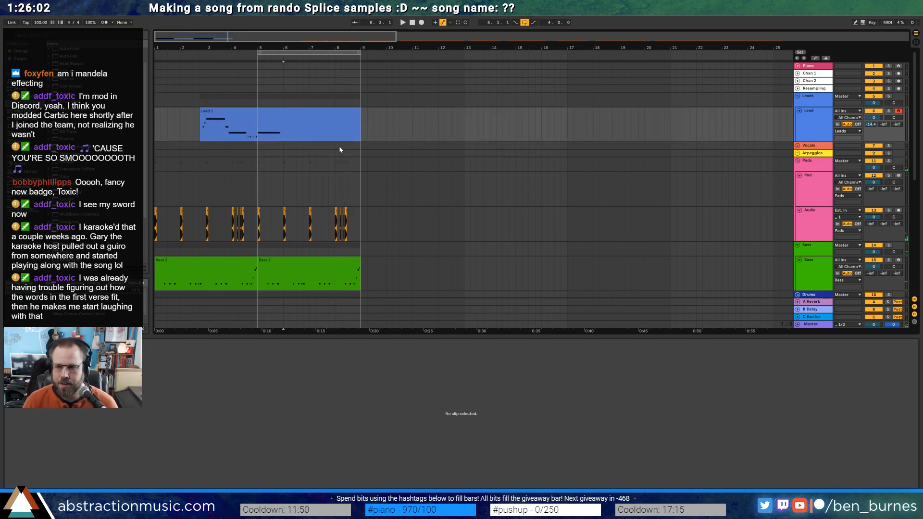
Try another lead recording from bar 6, and delete everything on the Lead track from that bar onward
click(285, 133)
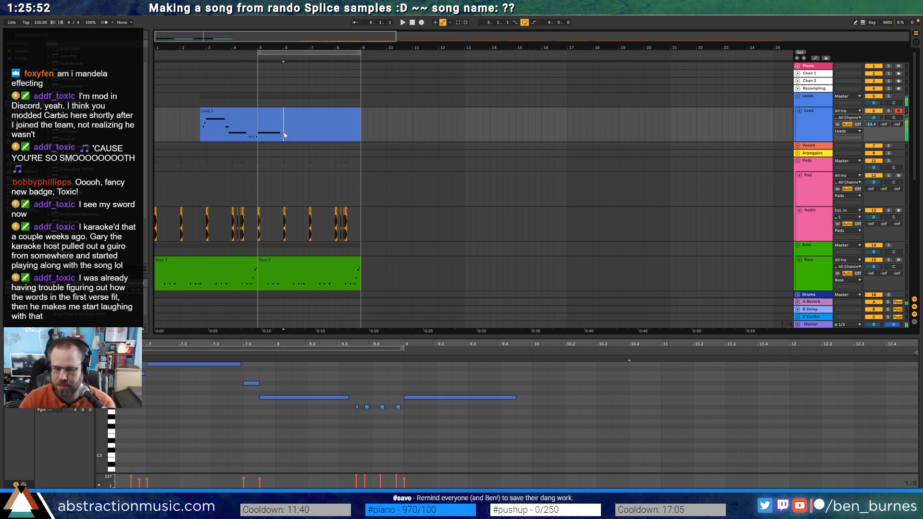
key(F9)
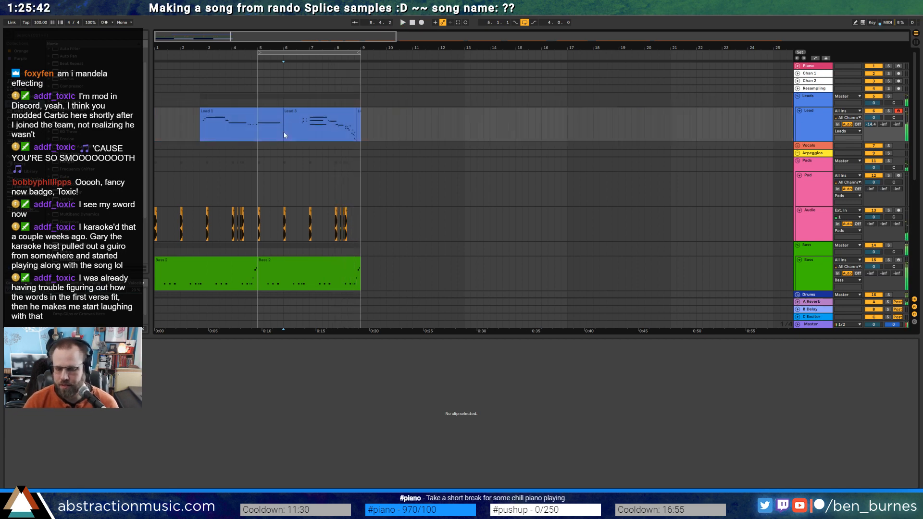
key(space)
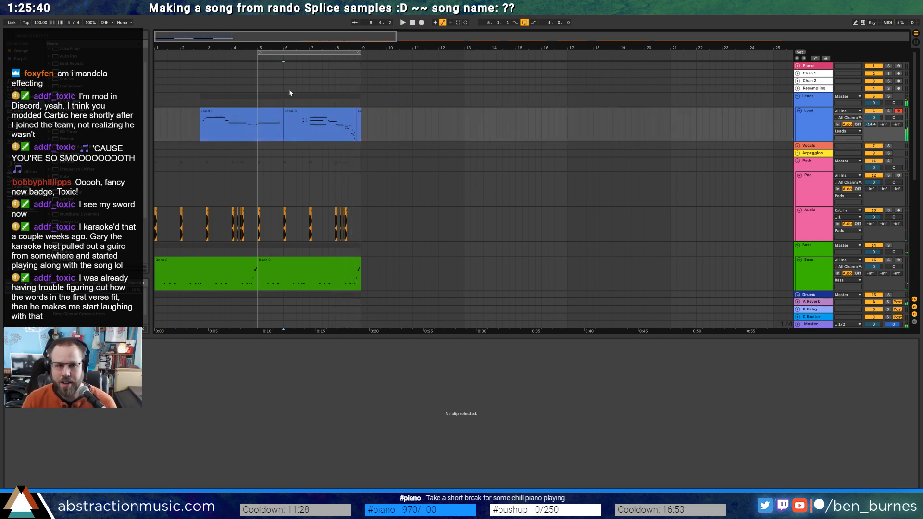
drag(371, 122, 283, 120)
key(Delete)
Record a new lead melody on the Lead track from bar 6, playing over repeated passes of the loop
click(283, 122)
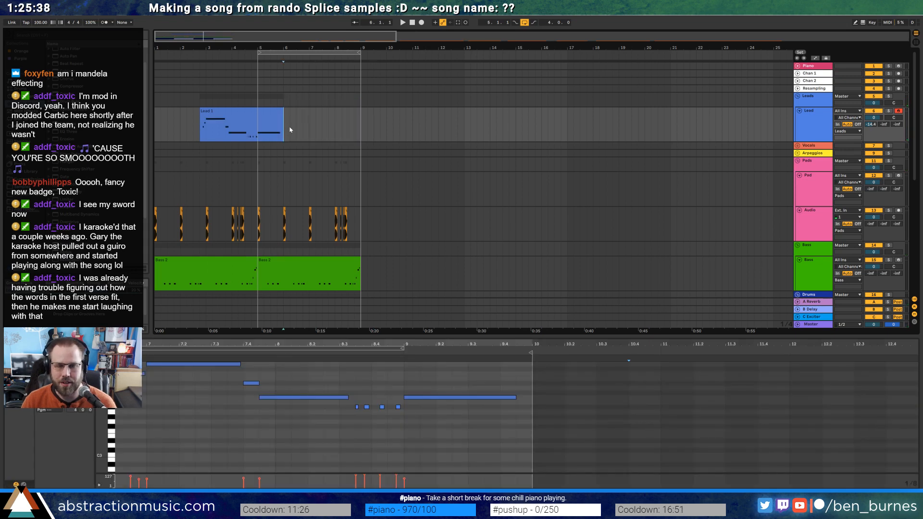
key(F9)
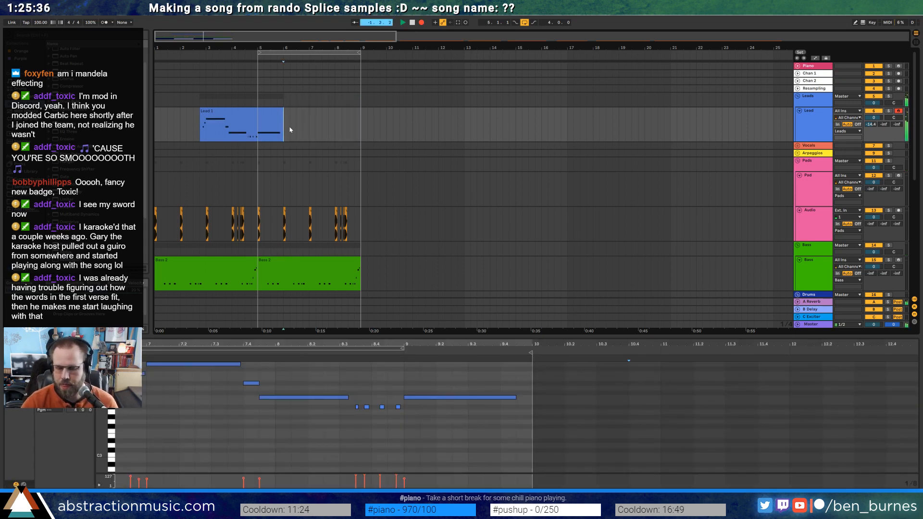
key(F9)
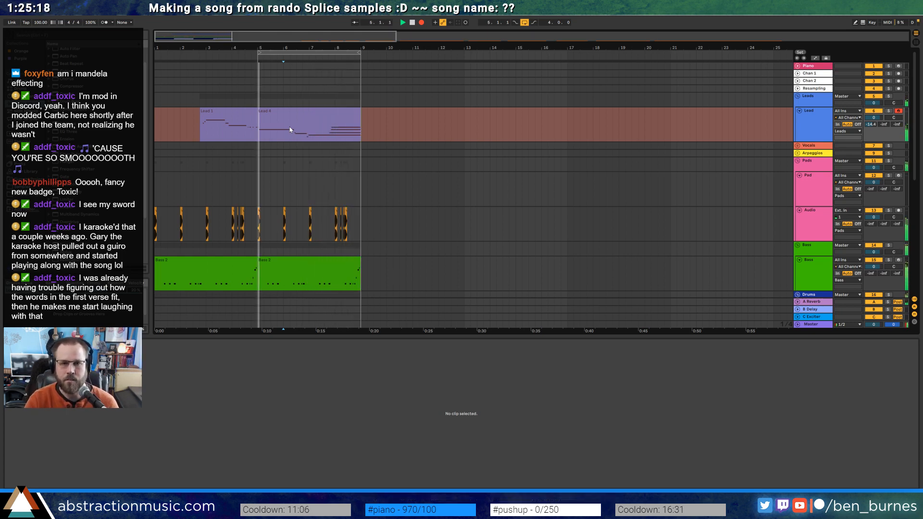
key(space)
Move the recorded Lead clip later and extend its start back to bar 6 to include the earlier passes, and audition it
drag(299, 114, 498, 121)
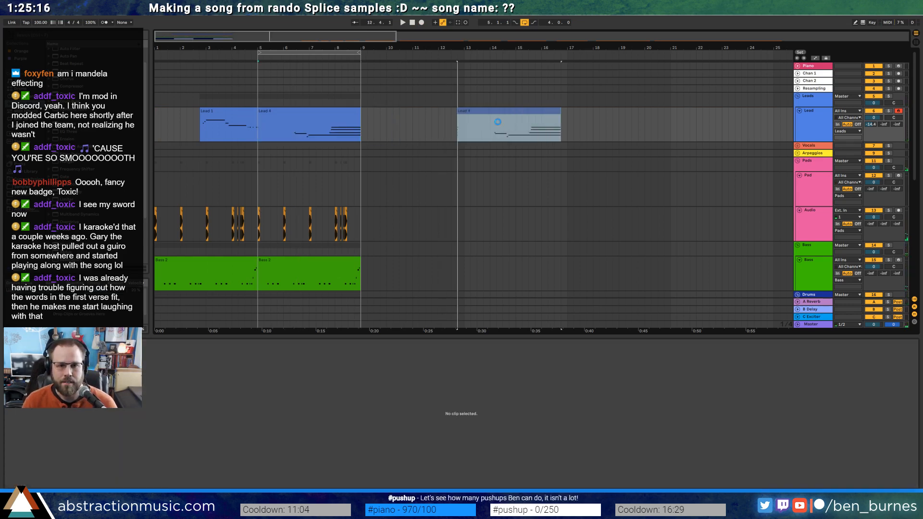
drag(373, 115, 302, 115)
click(304, 118)
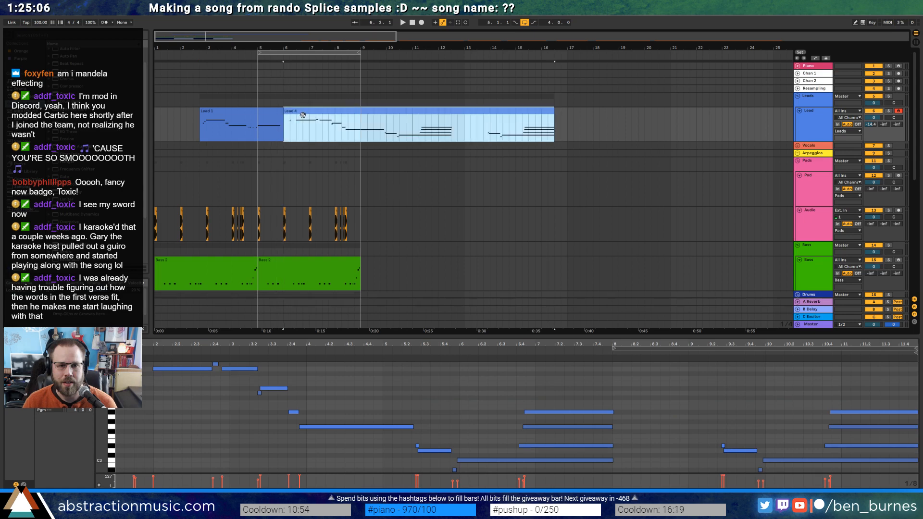
key(space)
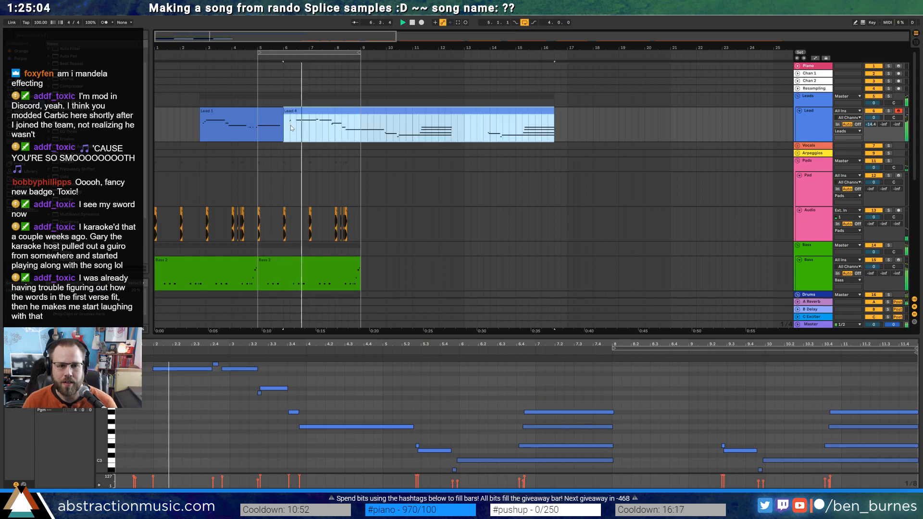
key(space)
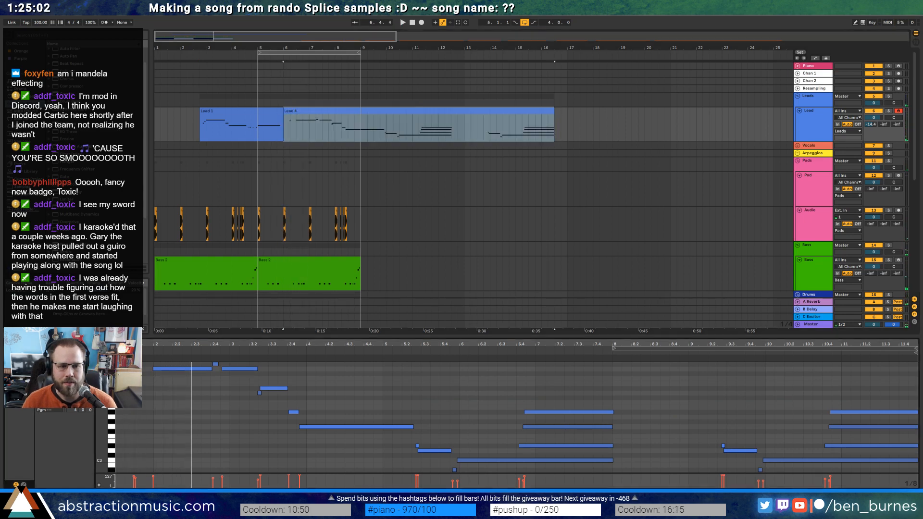
Lengthen the first long note of the recorded Lead clip by starting it slightly earlier, fine-tuning its start while auditioning
click(154, 377)
drag(161, 344, 290, 376)
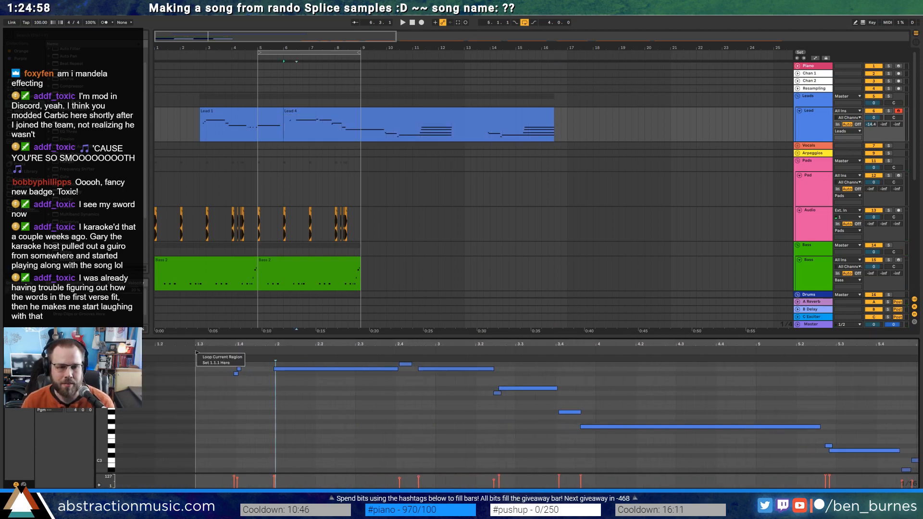
click(212, 364)
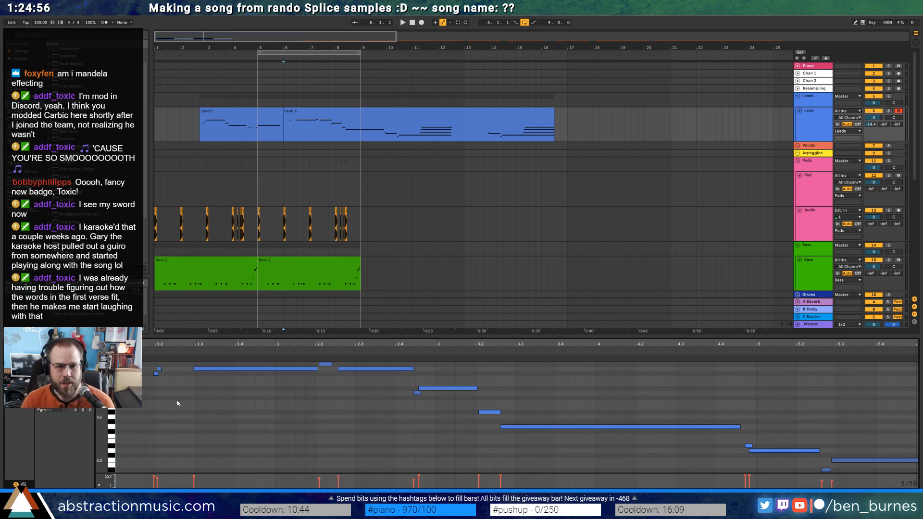
click(195, 371)
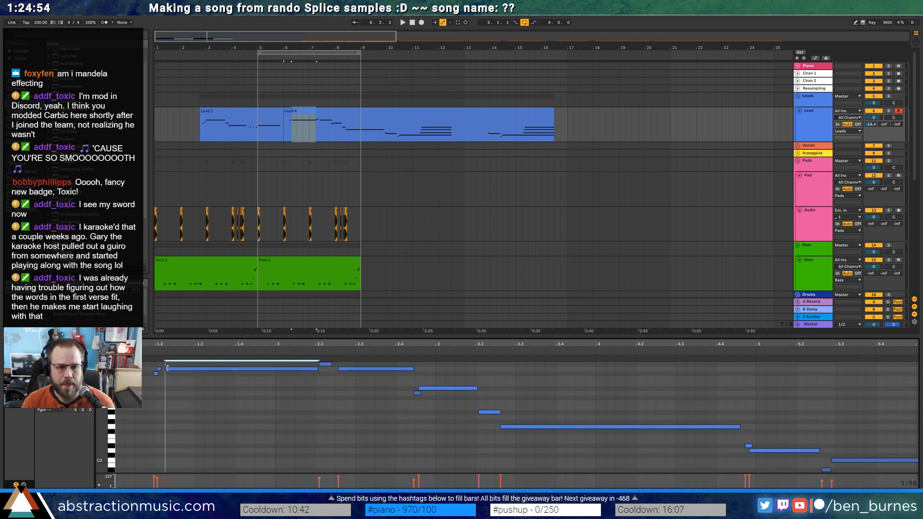
click(167, 368)
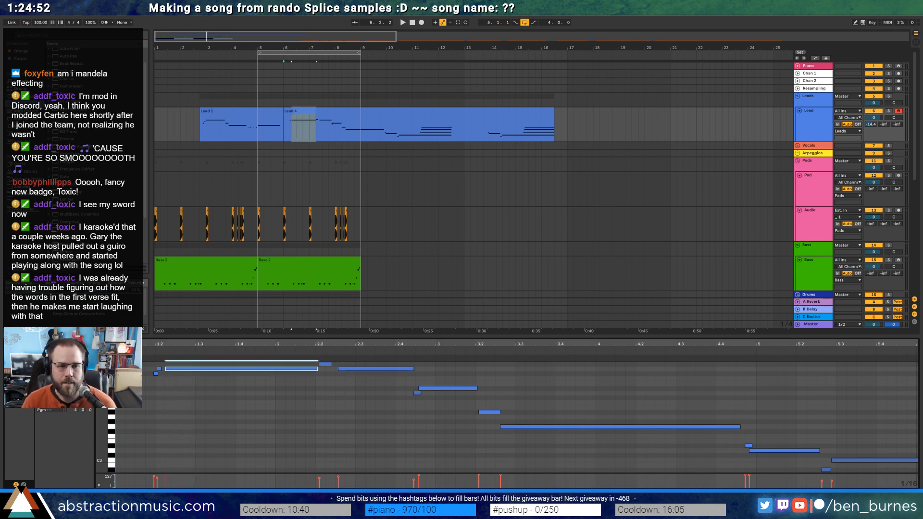
key(space)
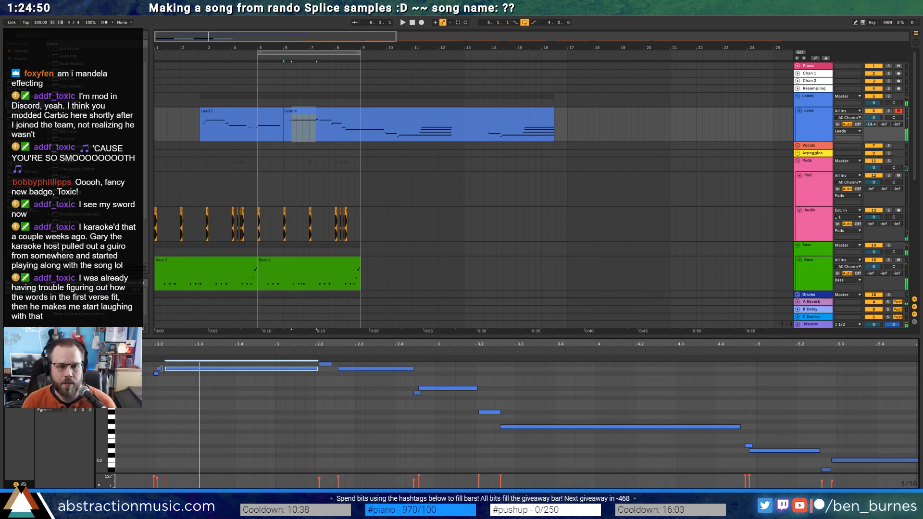
drag(166, 369, 175, 368)
key(space)
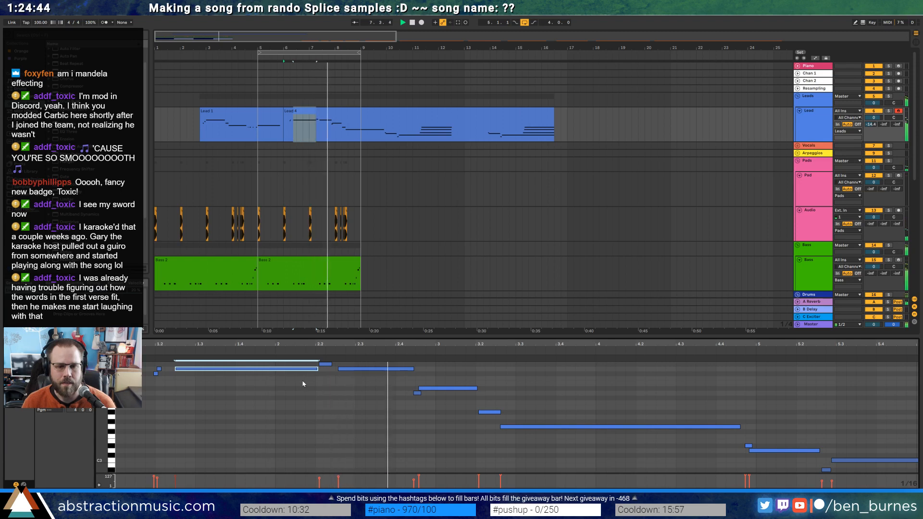
key(space)
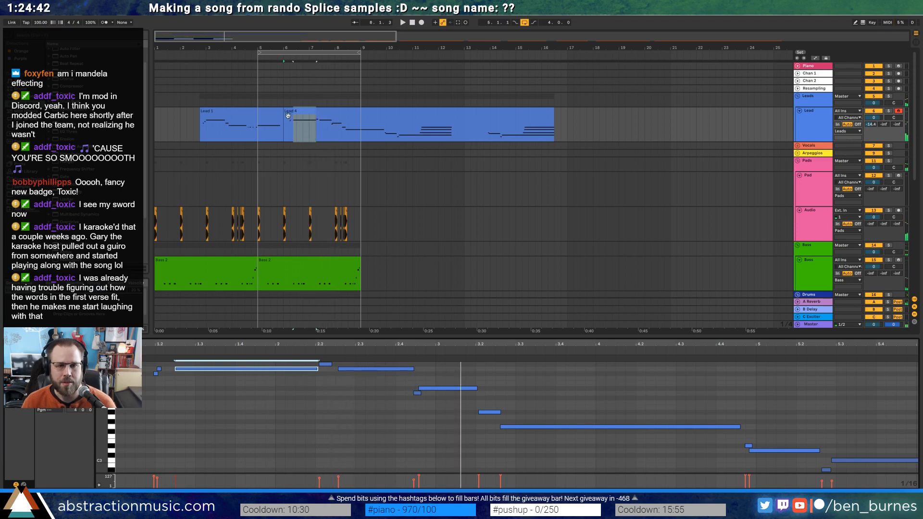
drag(337, 344, 336, 327)
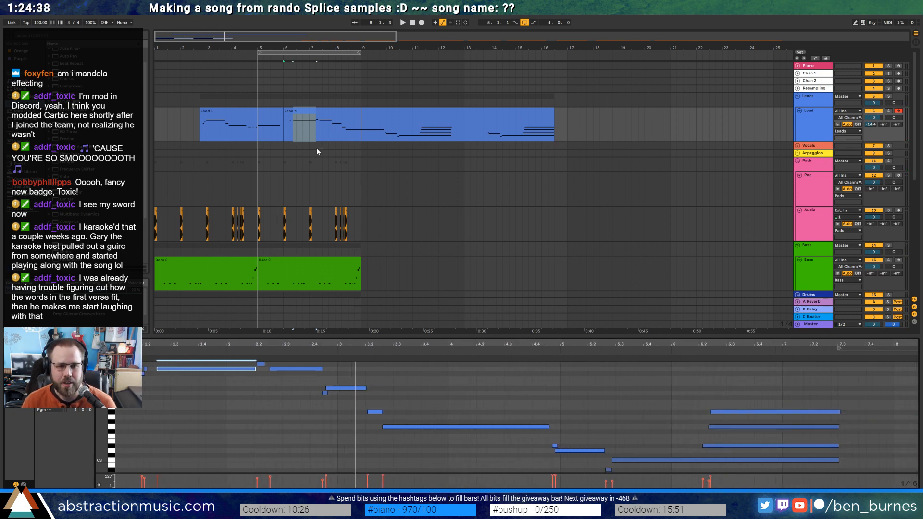
Move the second Lead clip later to start at 6.3.1 and extend the first Lead clip to meet it
drag(318, 113, 332, 114)
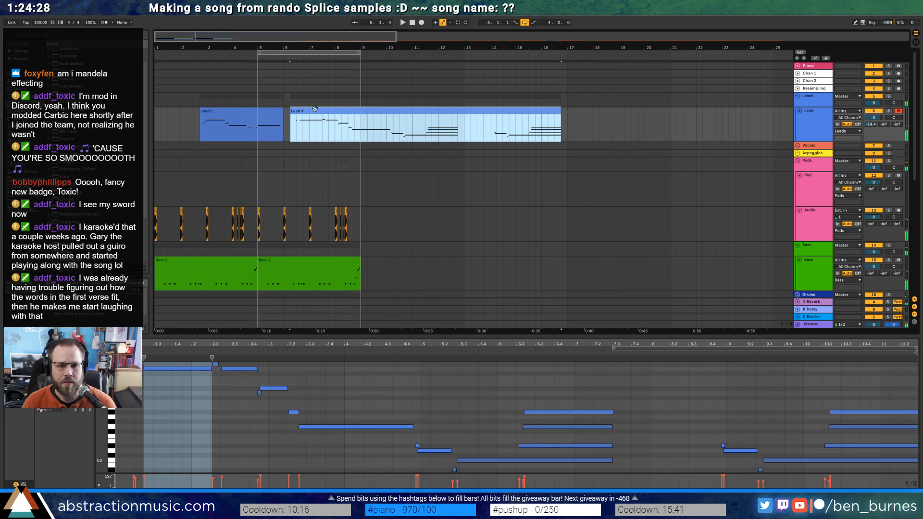
drag(315, 109, 296, 114)
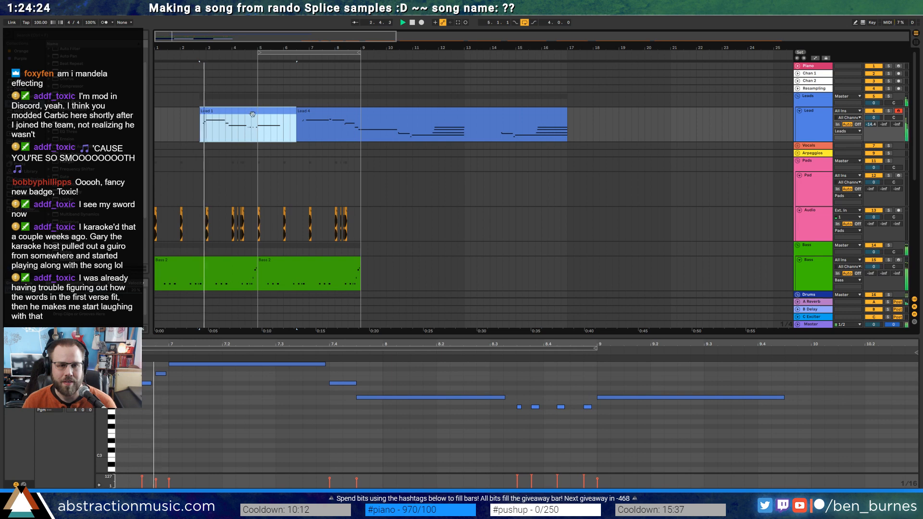
Duplicate the first four bars of the BOING track into bars 5 to 8
scroll(293, 217, down, 5)
scroll(273, 255, down, 3)
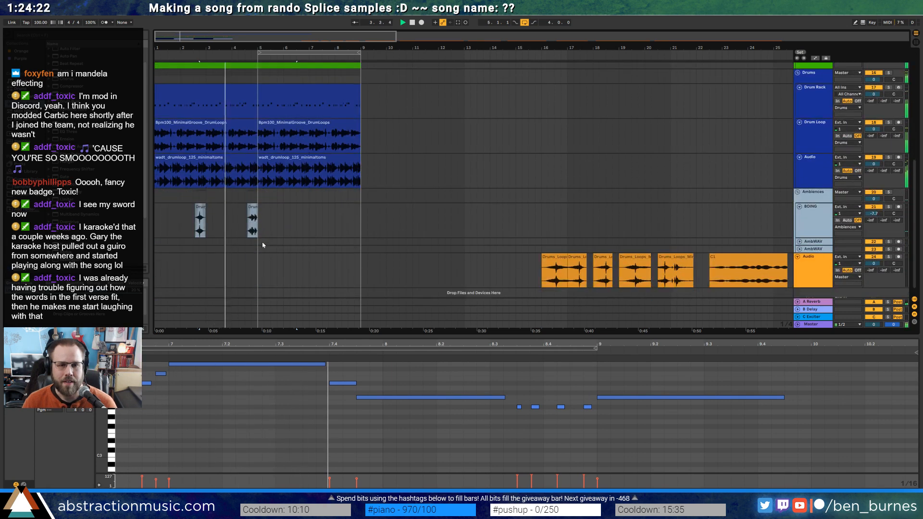
drag(258, 232, 155, 222)
key(ctrl+d)
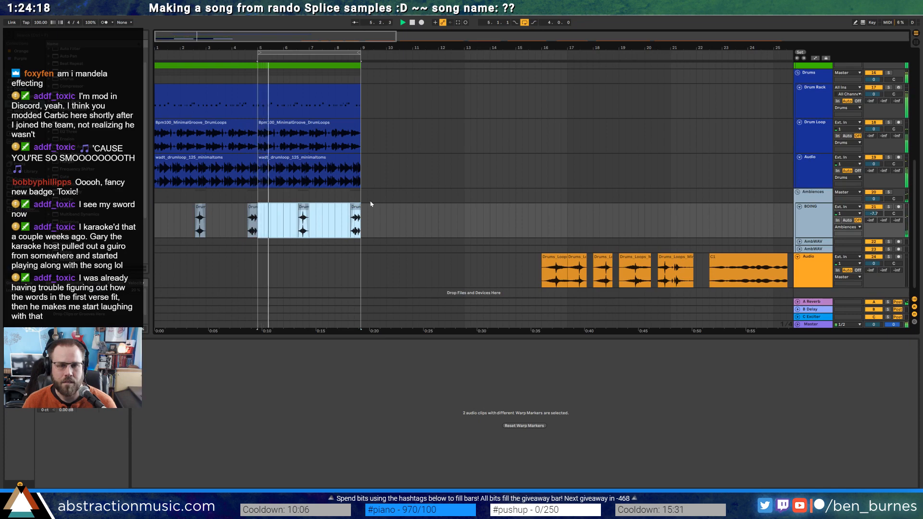
Stop playback and adjust the timing of the short descending notes after the opening phrase in the second Lead clip
scroll(373, 207, up, 8)
scroll(378, 218, up, 3)
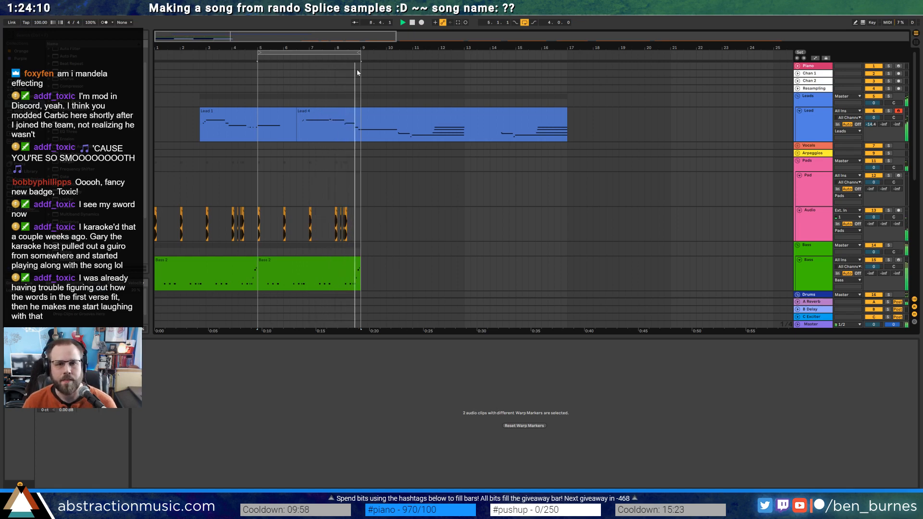
key(space)
click(332, 109)
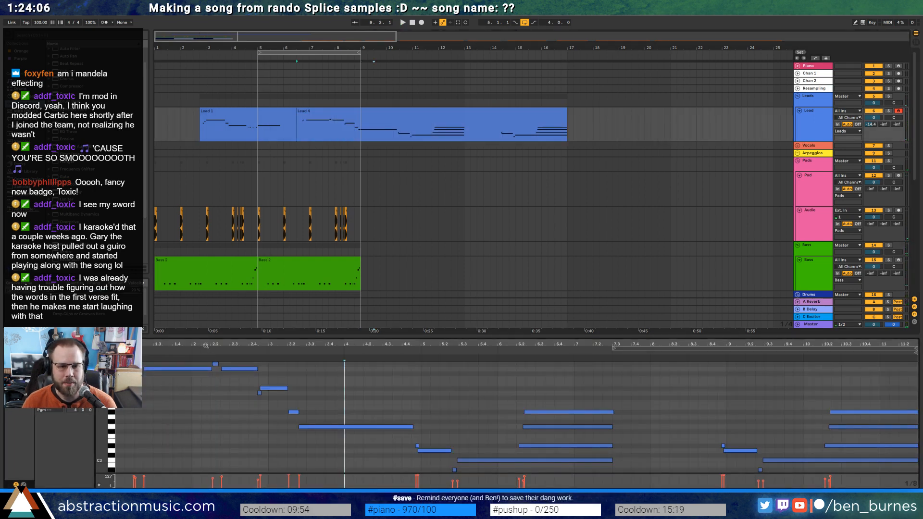
drag(206, 346, 235, 345)
scroll(238, 397, up, 4)
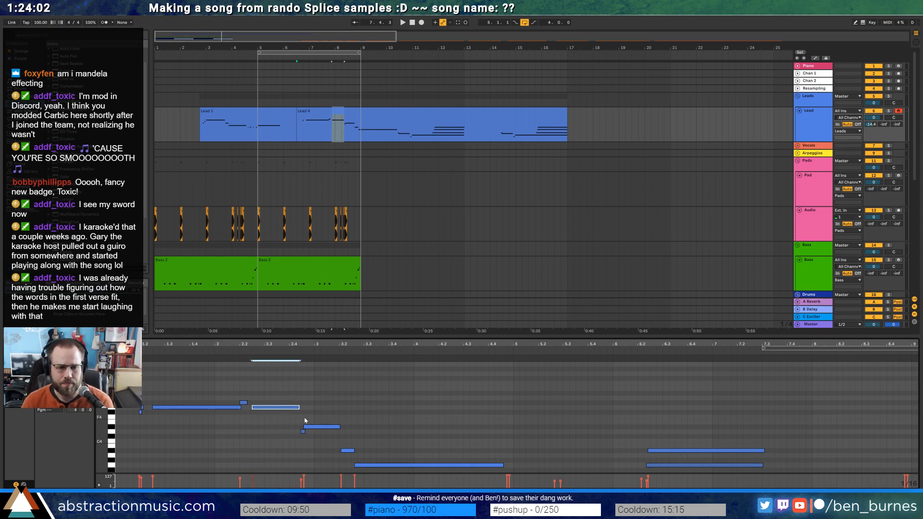
drag(305, 421, 301, 432)
click(348, 450)
key(Left)
scroll(385, 447, down, 3)
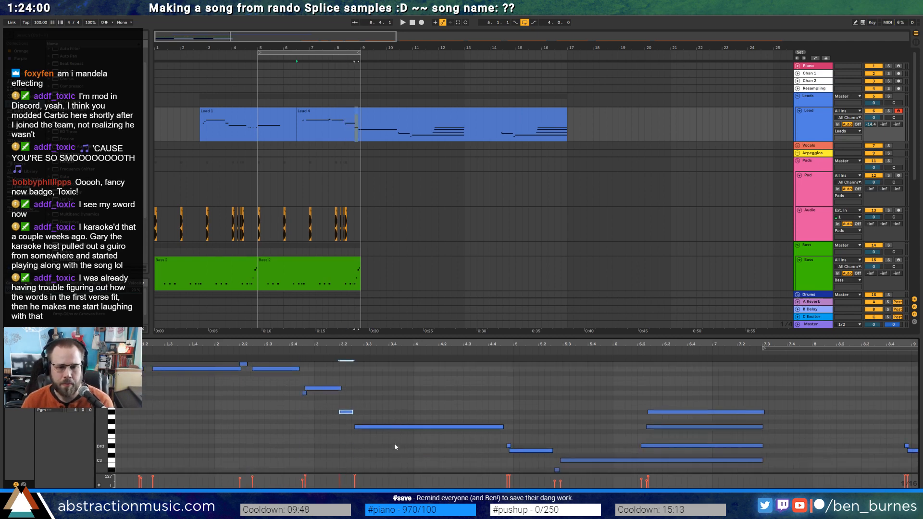
Nudge the long held note and the two-note figure right after it slightly earlier
click(416, 427)
key(Left)
drag(504, 436, 512, 454)
key(Left)
scroll(566, 412, down, 3)
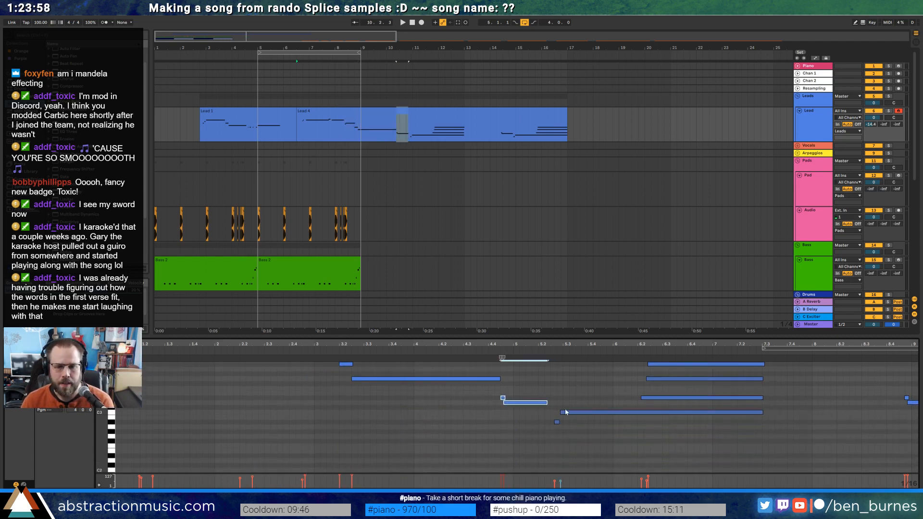
Nudge the low grace note with its long bass note, and the three chord notes above, slightly earlier
drag(555, 401, 579, 428)
key(Left)
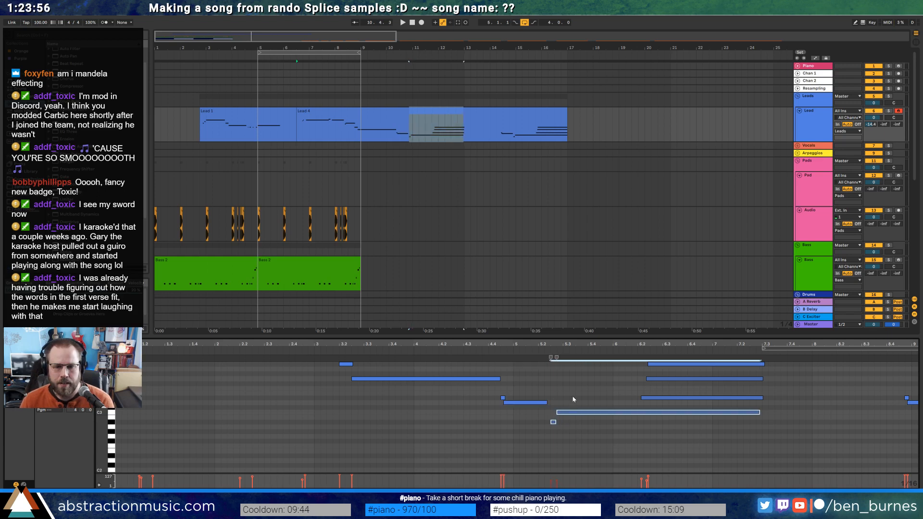
scroll(651, 425, up, 3)
drag(628, 398, 671, 456)
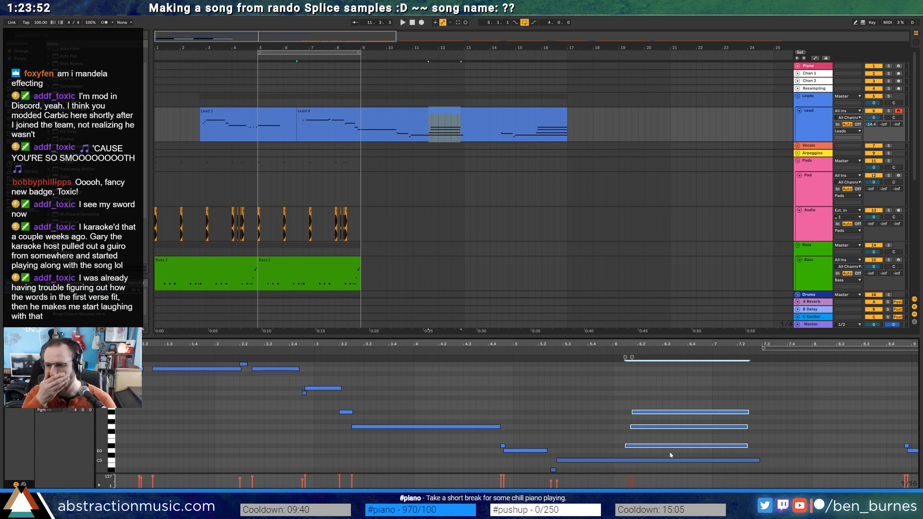
click(501, 373)
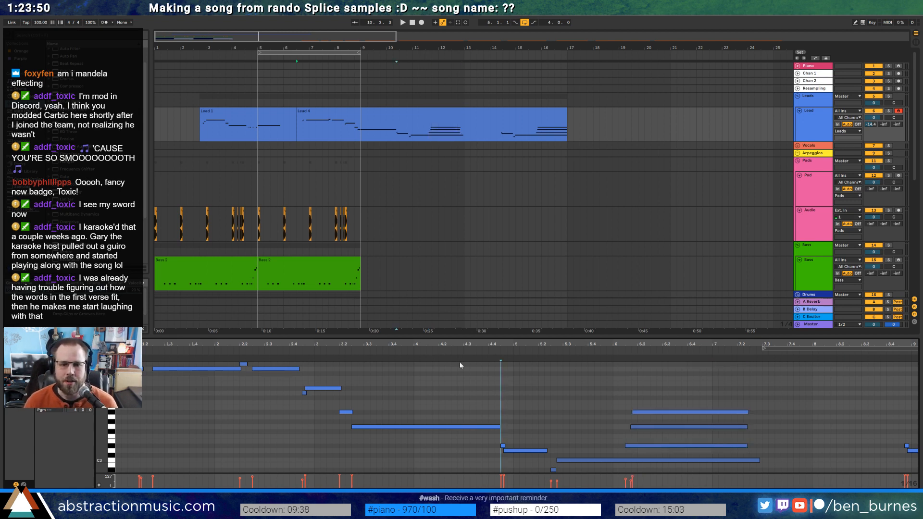
Audition the repeated phrase at the end of the second Lead clip and nudge its short figures and final three chord notes earlier
drag(456, 343, 456, 327)
scroll(688, 403, down, 3)
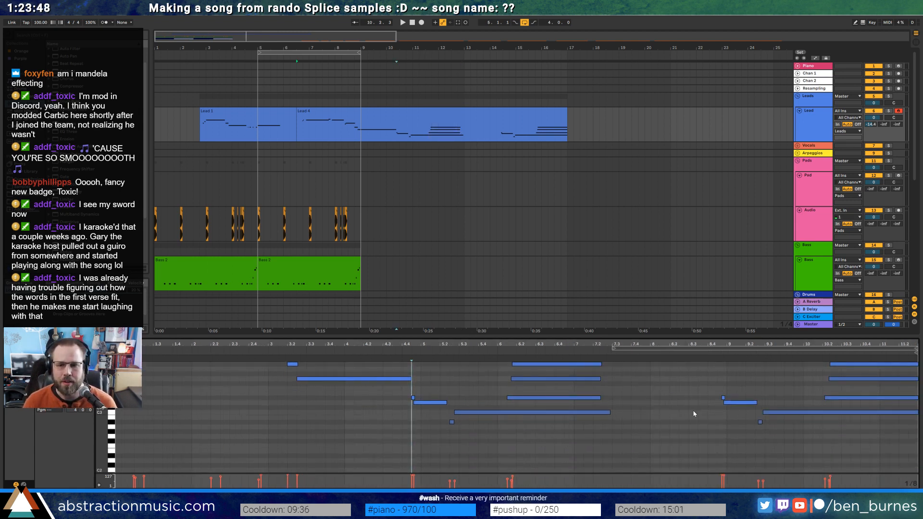
click(714, 354)
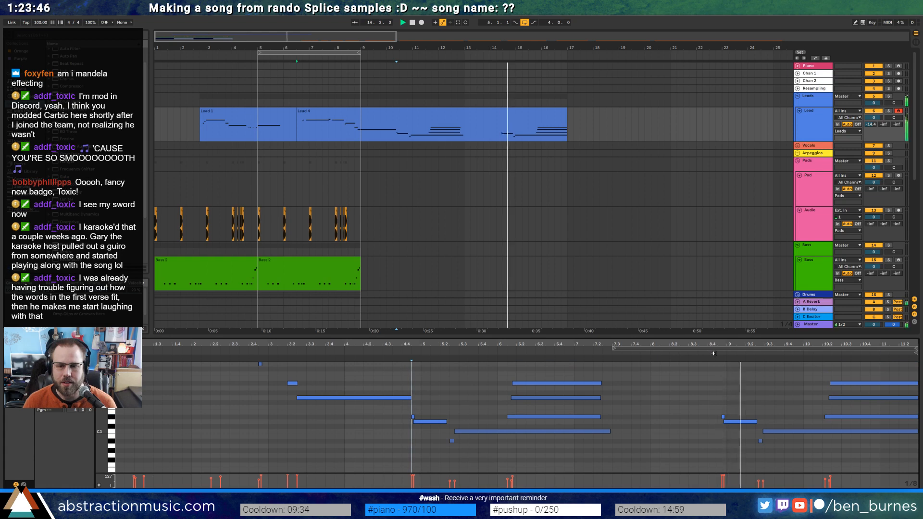
key(space)
drag(713, 376, 744, 439)
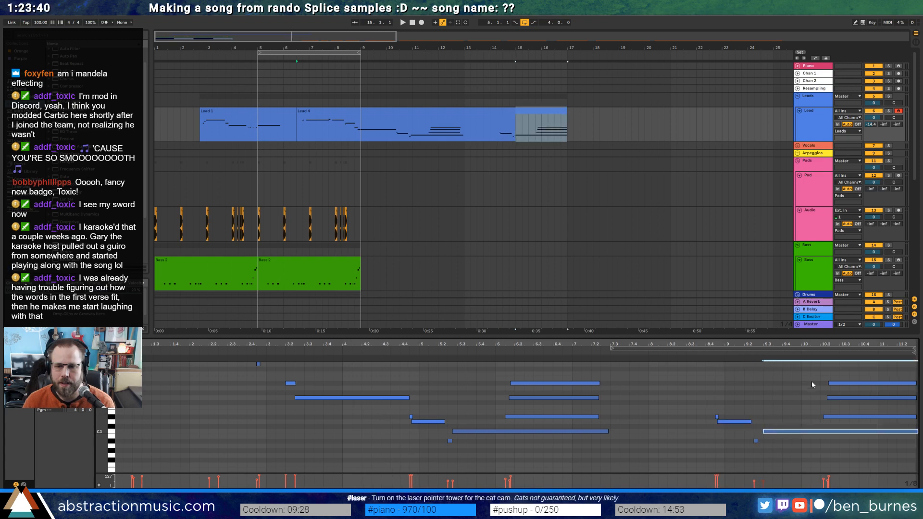
drag(812, 382, 846, 426)
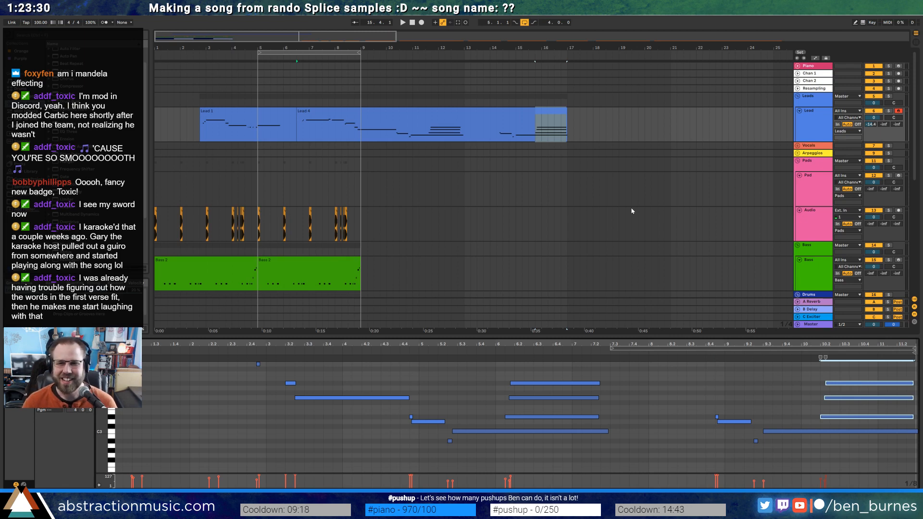
Extend the first clips on the Drum Loop and drum Audio tracks to bar 17 in place of their second copies
click(395, 117)
scroll(401, 272, down, 6)
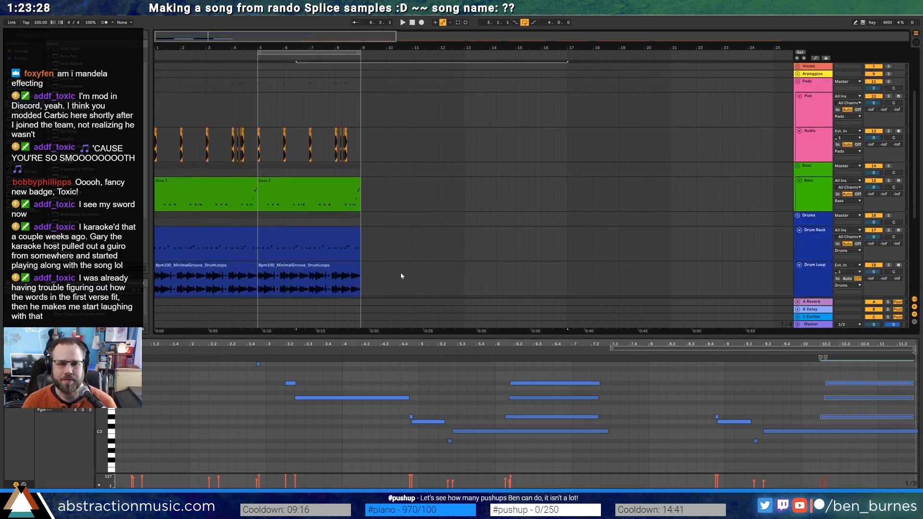
scroll(411, 277, down, 1)
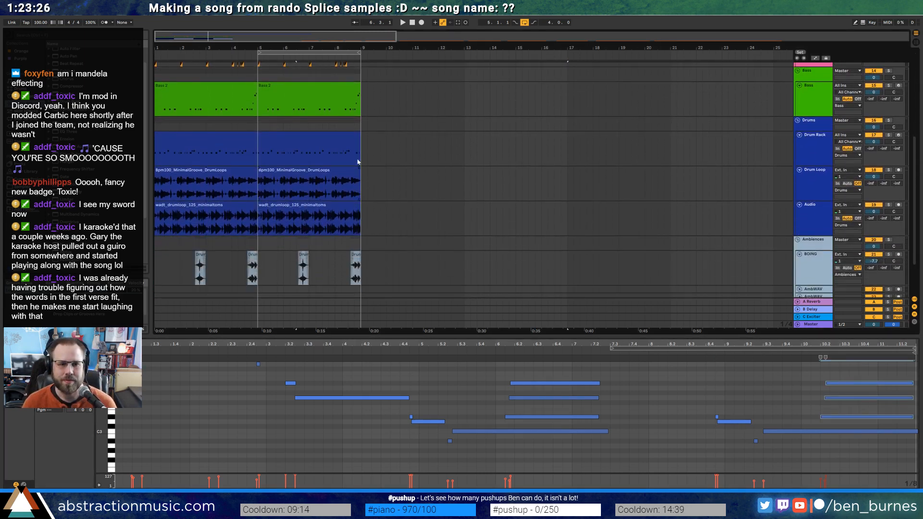
drag(362, 154, 259, 222)
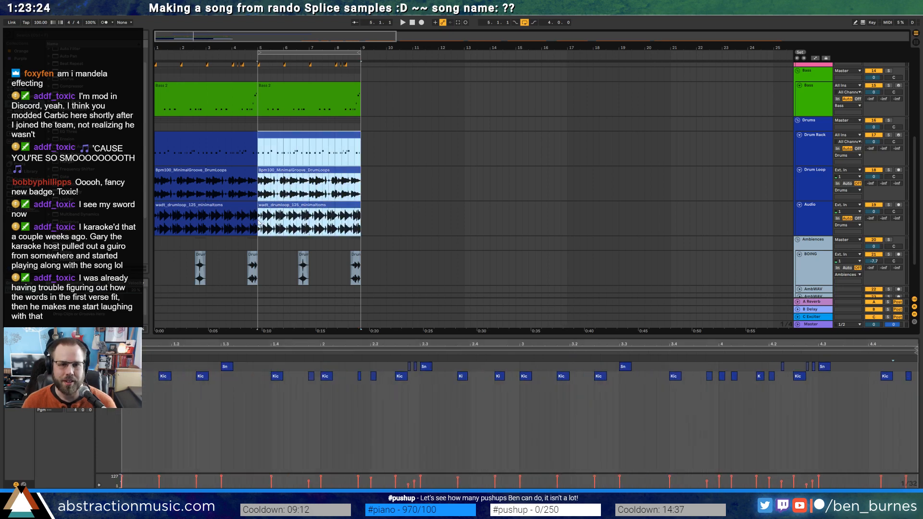
drag(256, 170, 567, 184)
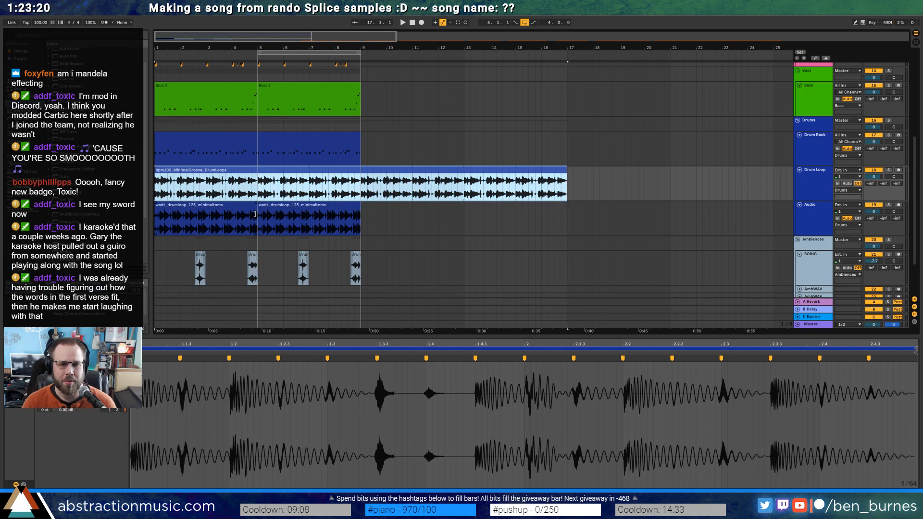
drag(256, 208, 568, 212)
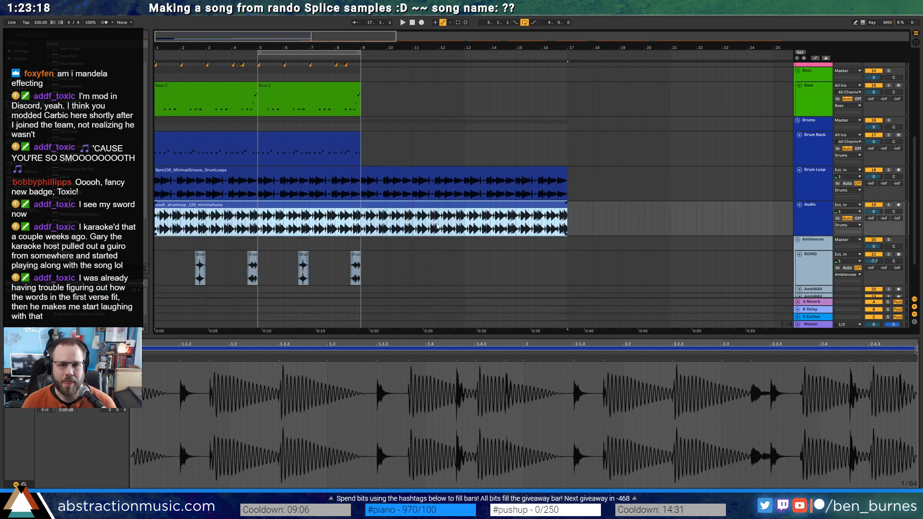
Extend the first Drum Rack clip to bar 17 and turn on looping for it
scroll(383, 189, up, 2)
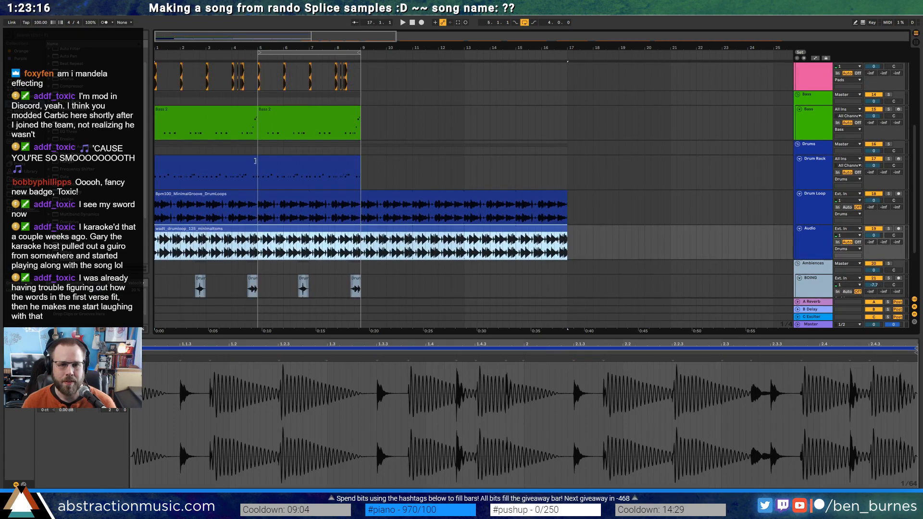
drag(255, 161, 564, 169)
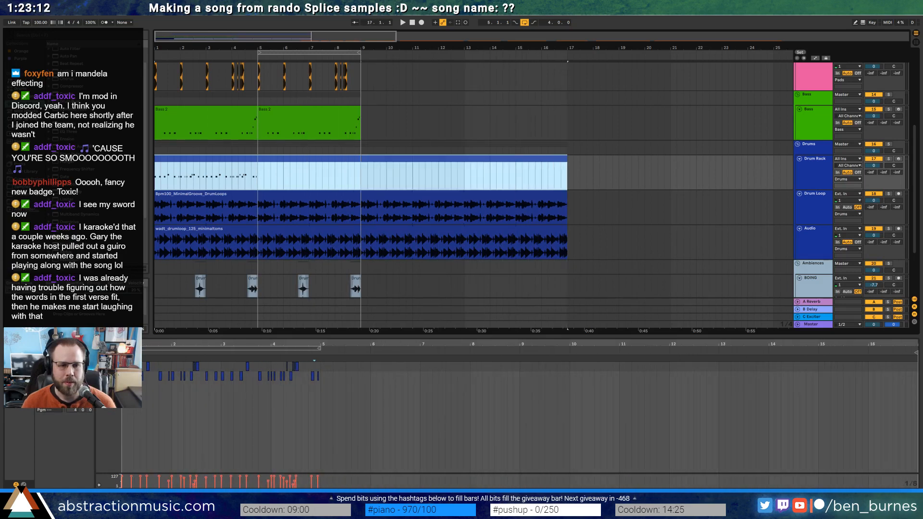
click(80, 381)
Duplicate bars 5 to 8 of the Pads group's Audio track twice to fill up to bar 17
scroll(413, 224, up, 5)
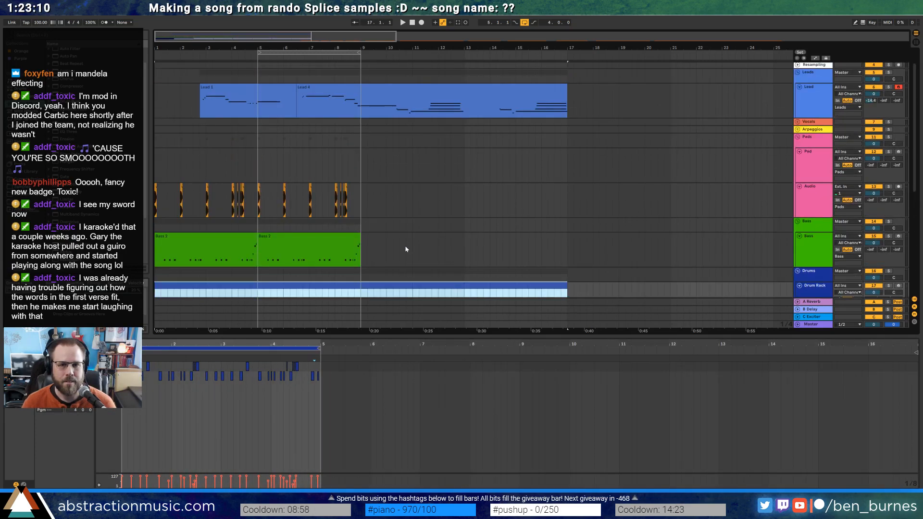
drag(362, 195, 257, 201)
key(ctrl+d)
key(ctrl+d)
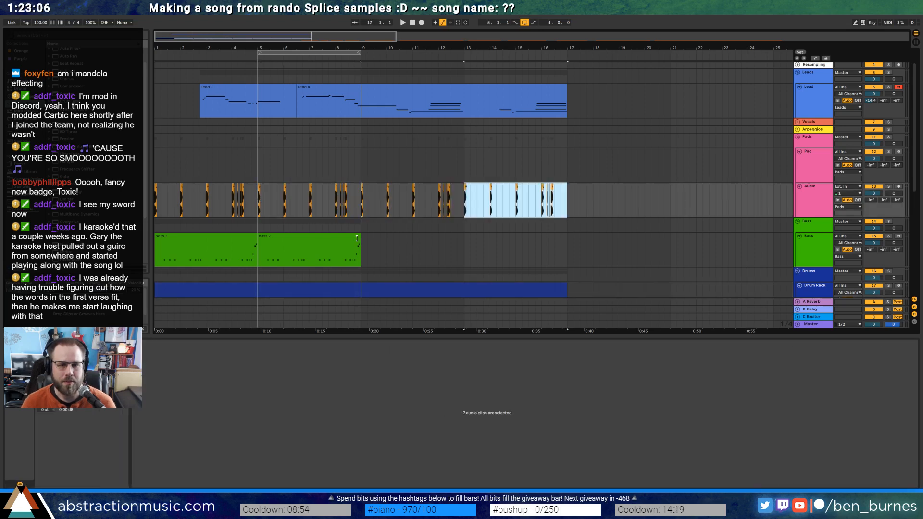
Extend the first Bass clip as a loop to bar 17, replacing the second Bass clip
click(251, 237)
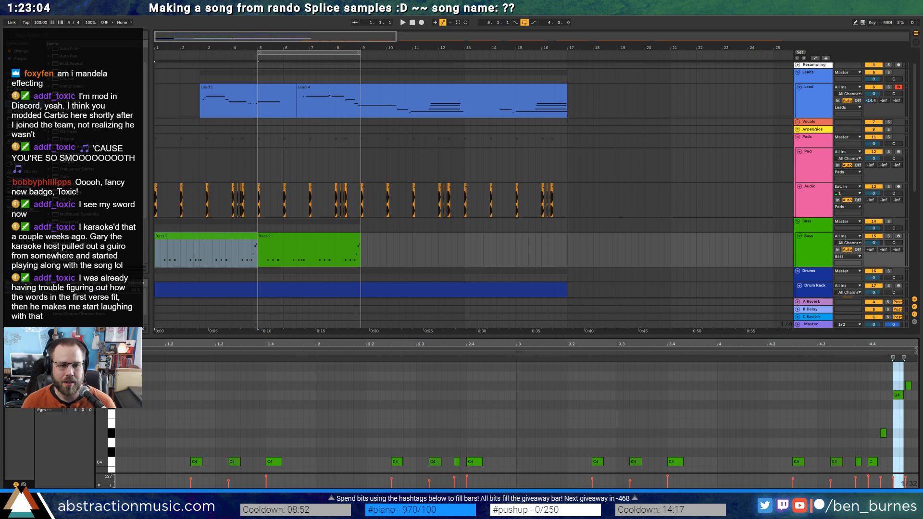
drag(257, 248, 571, 247)
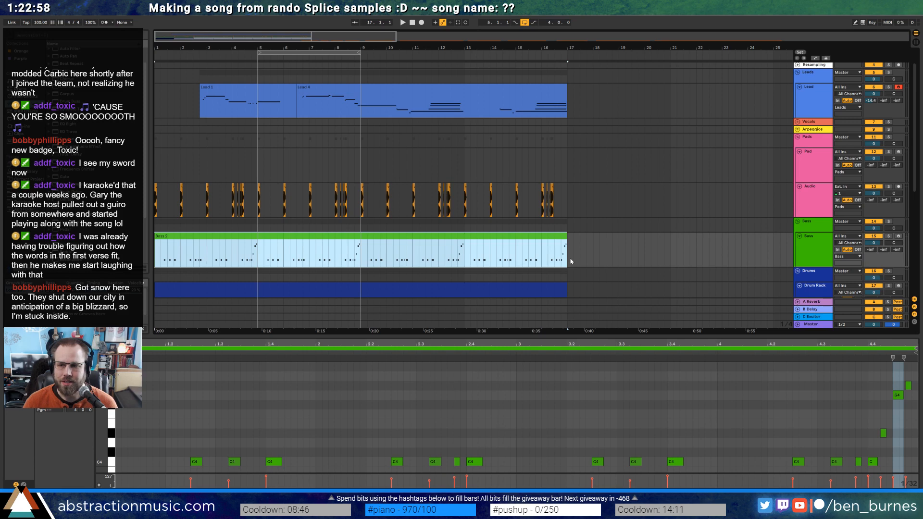
Set the arrangement loop to span bar 1 to bar 17 and play it from the start
click(588, 255)
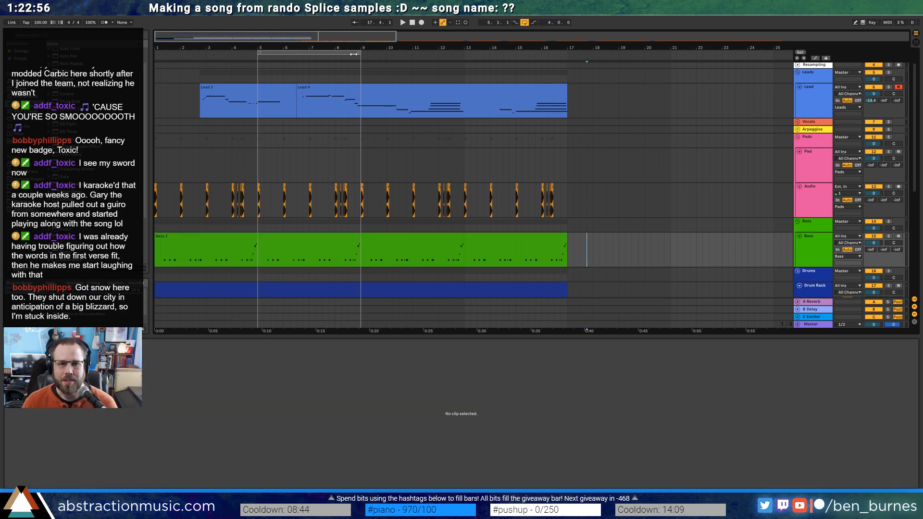
drag(357, 52, 567, 52)
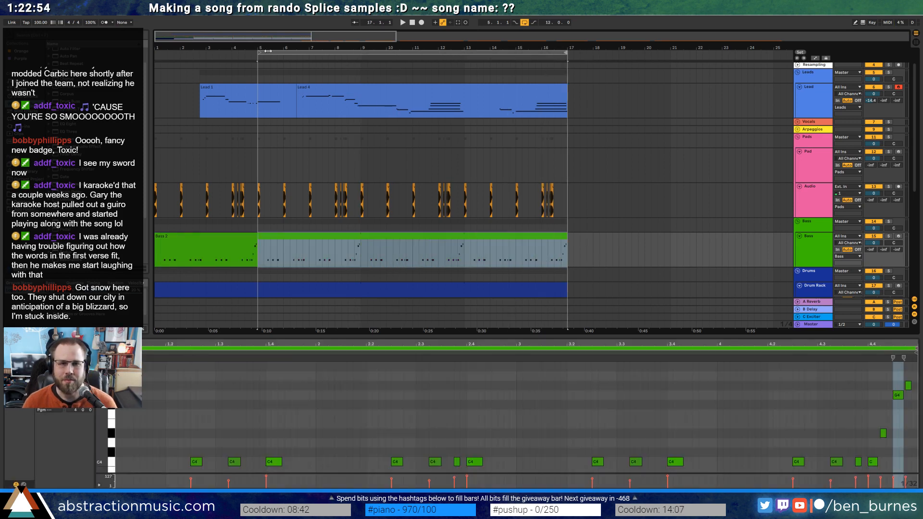
drag(259, 54, 164, 51)
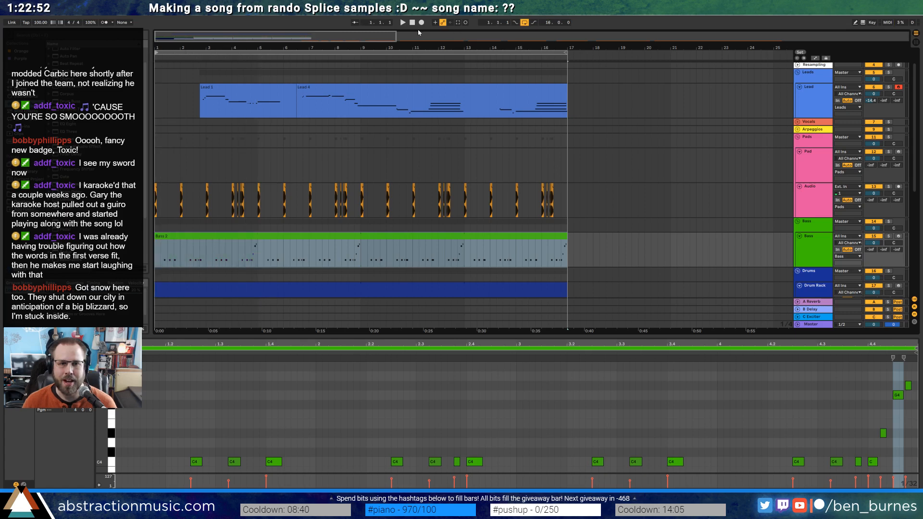
click(413, 23)
key(space)
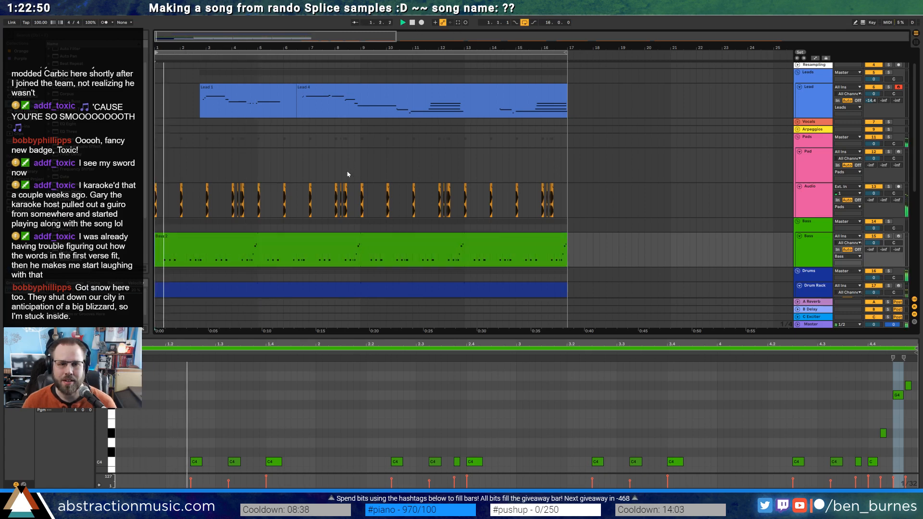
Cut the first beat of bar 5 out of both the Drum Loop and drum Audio tracks
scroll(343, 173, down, 3)
key(shift+Tab)
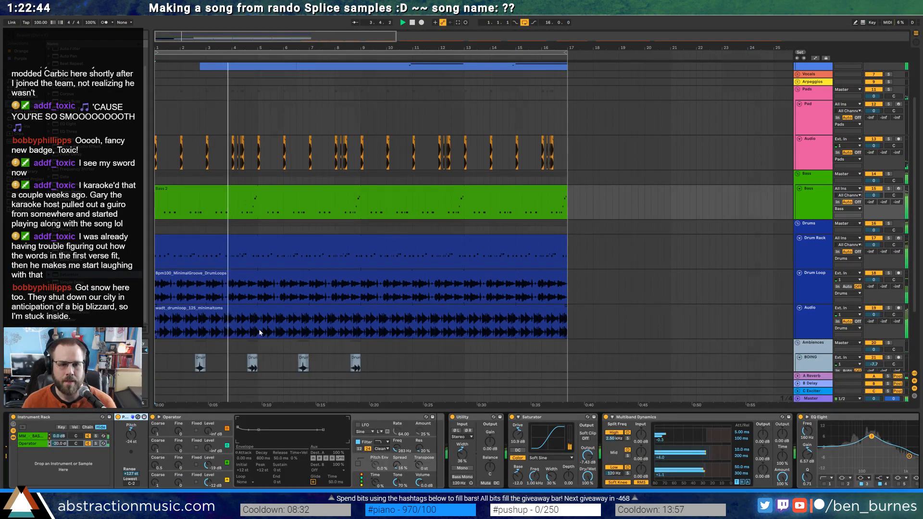
scroll(260, 331, up, 4)
drag(257, 289, 279, 334)
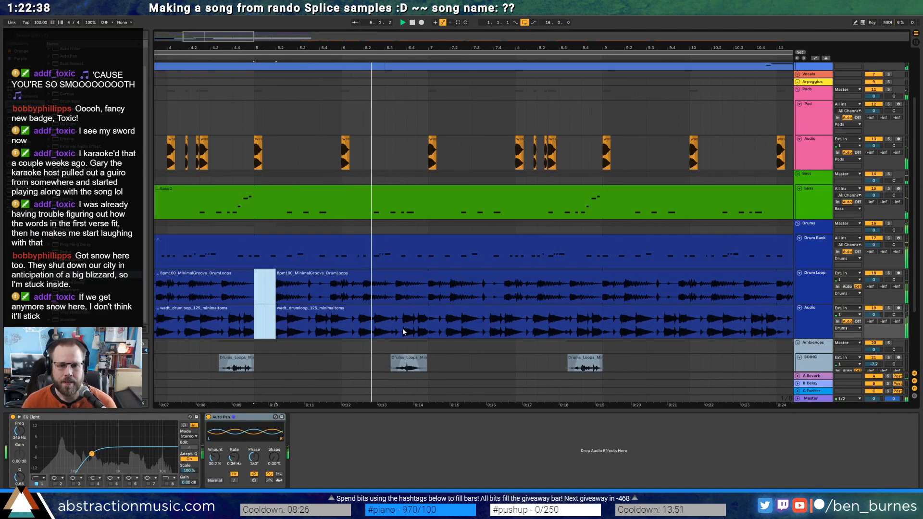
Stop playback and repeat a very short slice of the Drum Loop audio at 6.3 by duplicating it as a stutter
scroll(403, 329, up, 2)
key(space)
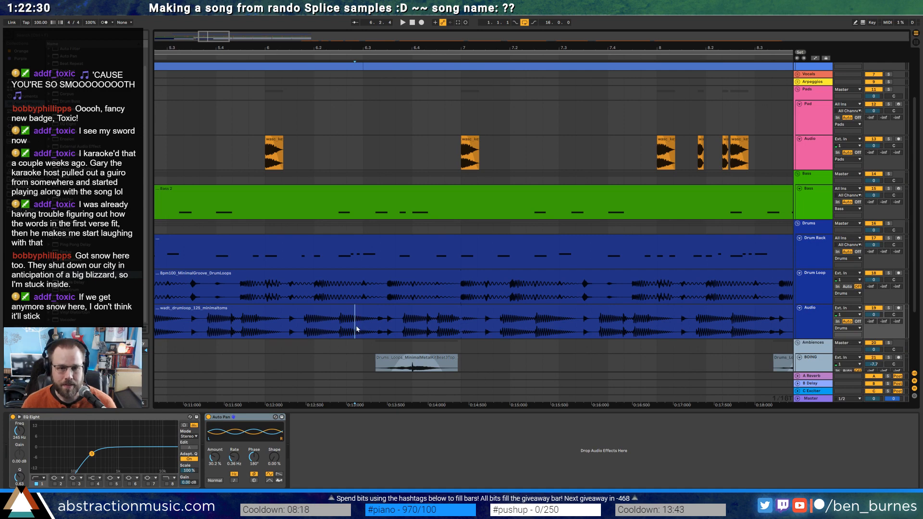
drag(364, 298, 372, 299)
key(ctrl+d)
key(ctrl+d)
key(ctrl+d)
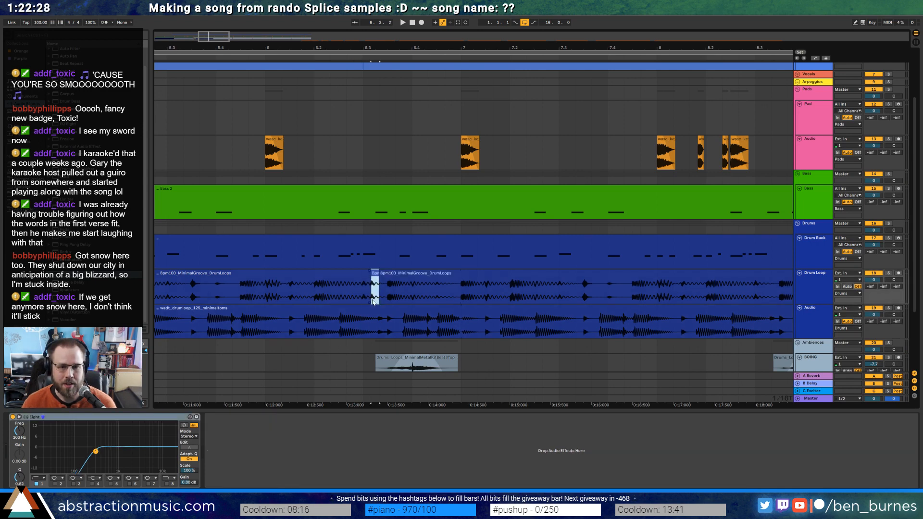
Play back the Drum Loop stutter around 6.3 from several points shortly before it
click(331, 297)
key(space)
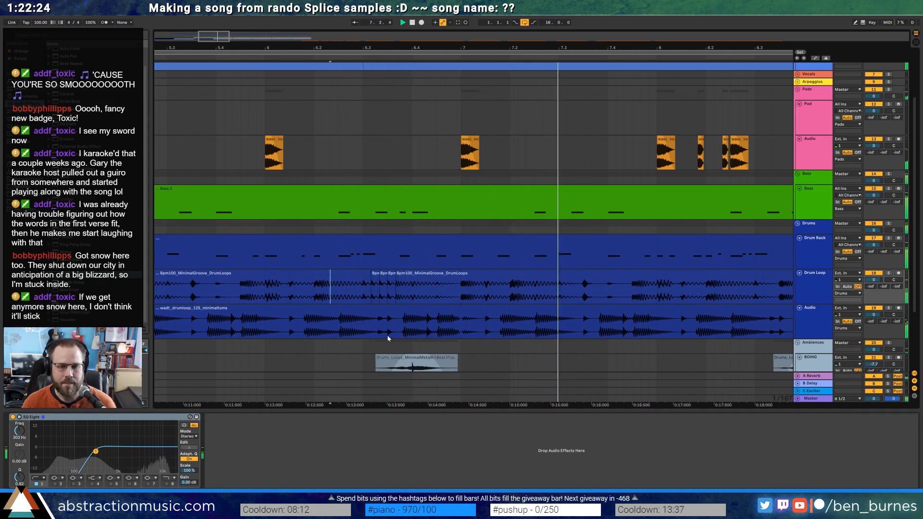
key(space)
key(space)
key(space)
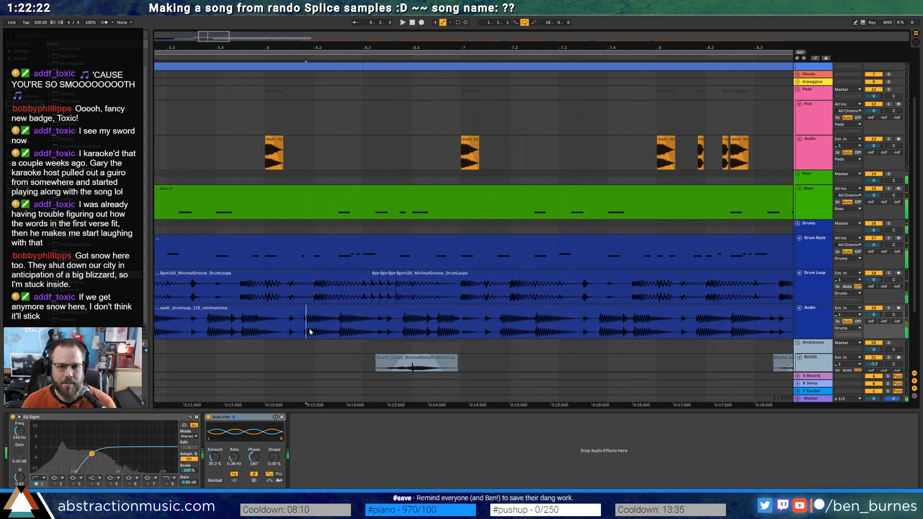
click(315, 299)
key(space)
key(space)
Duplicate a very short Drum Loop slice from 6.2 to just past 6.3, extend the following clip back over the earlier stutter, and audition
drag(315, 299, 327, 301)
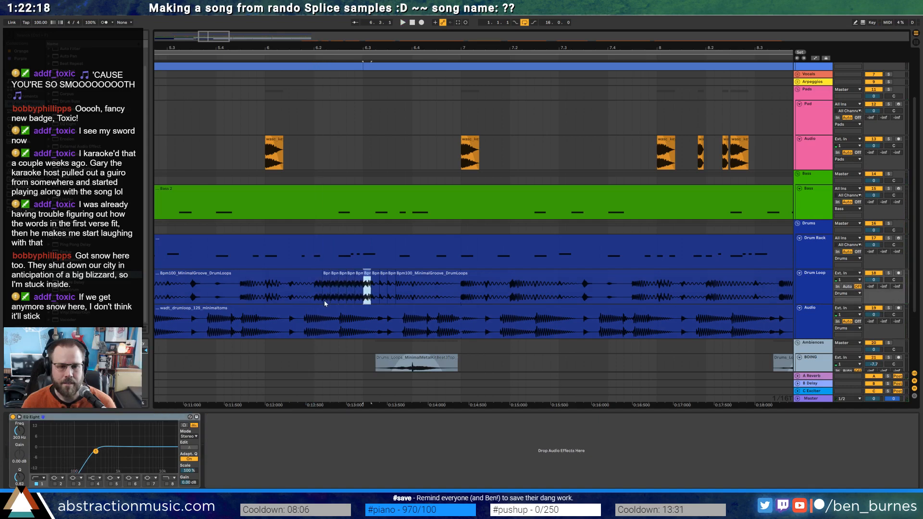
drag(398, 275, 373, 275)
click(264, 290)
key(space)
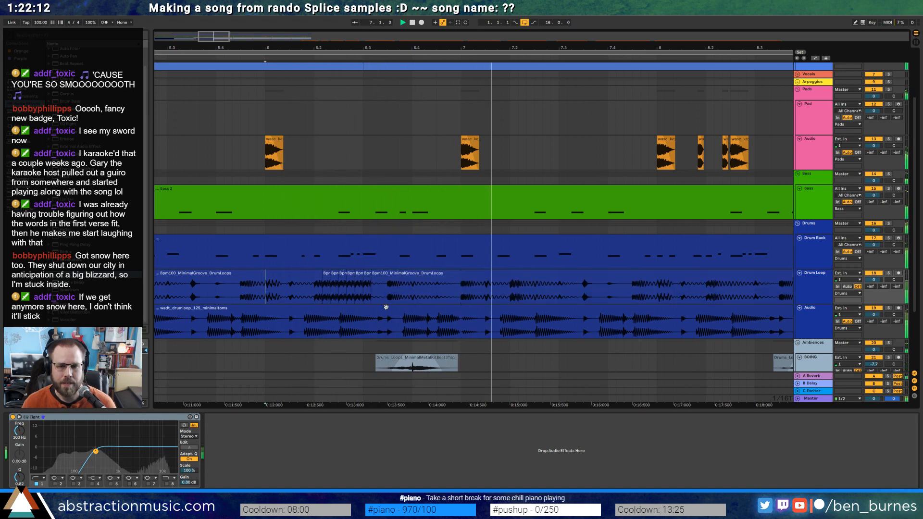
key(space)
Cut the drum Audio track beneath the stutter from 6.2 to just past 6.3, adjust the clip edges, and play from the bar 5 break
drag(313, 332, 370, 338)
key(Delete)
drag(313, 312, 314, 312)
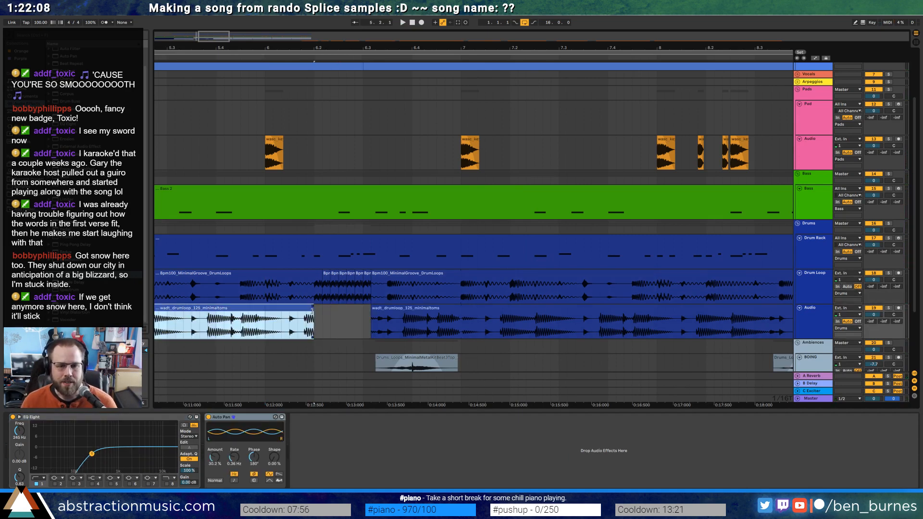
click(333, 325)
mouse_move(372, 311)
mouse_down()
mouse_move(363, 311)
mouse_move(372, 312)
mouse_up()
click(353, 319)
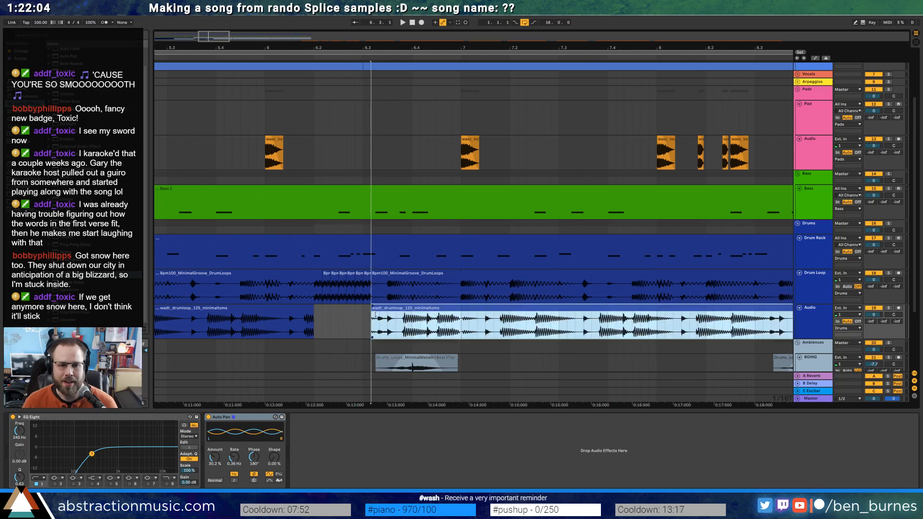
scroll(357, 319, down, 4)
click(243, 291)
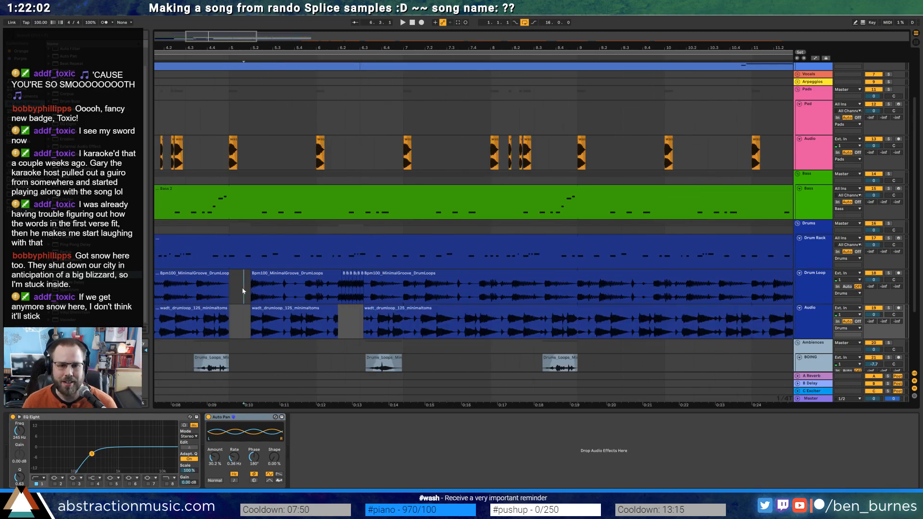
key(space)
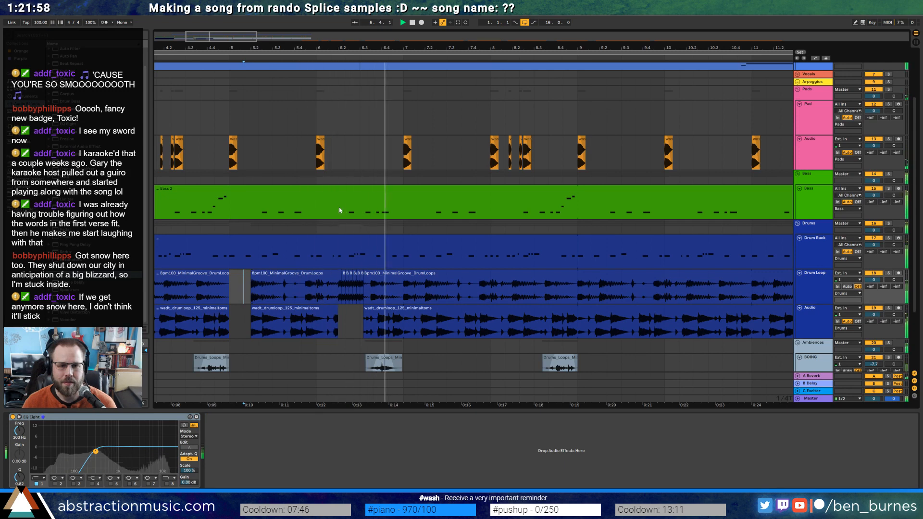
key(space)
Cut a short section of the Bass clip between 6.2 and 6.3 and play back the break
drag(345, 207, 360, 210)
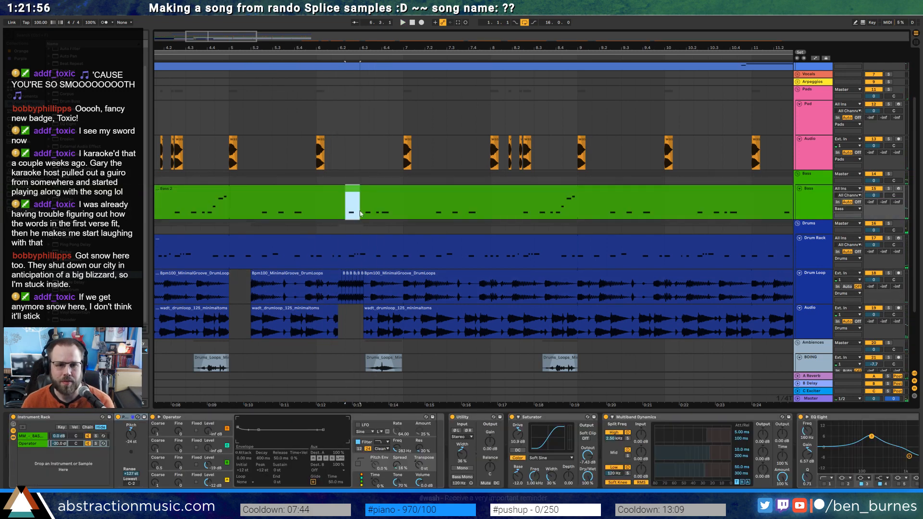
key(Delete)
click(346, 217)
key(space)
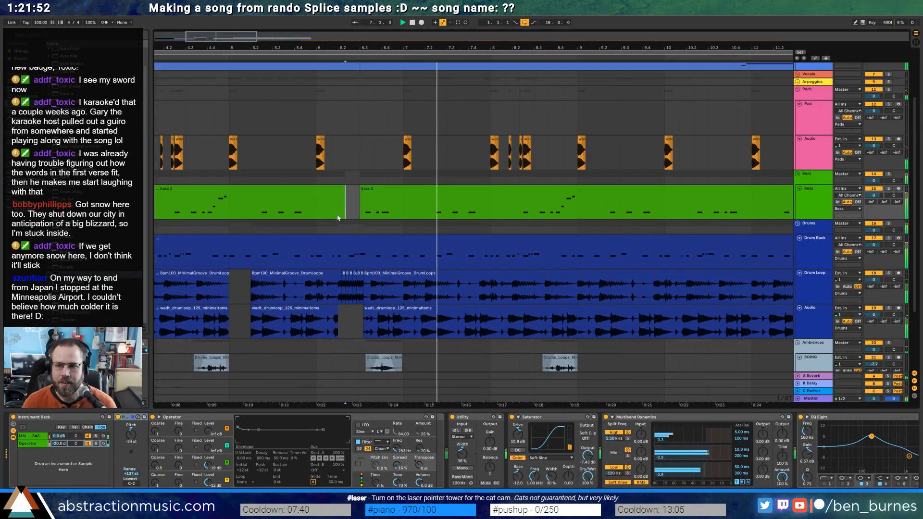
key(space)
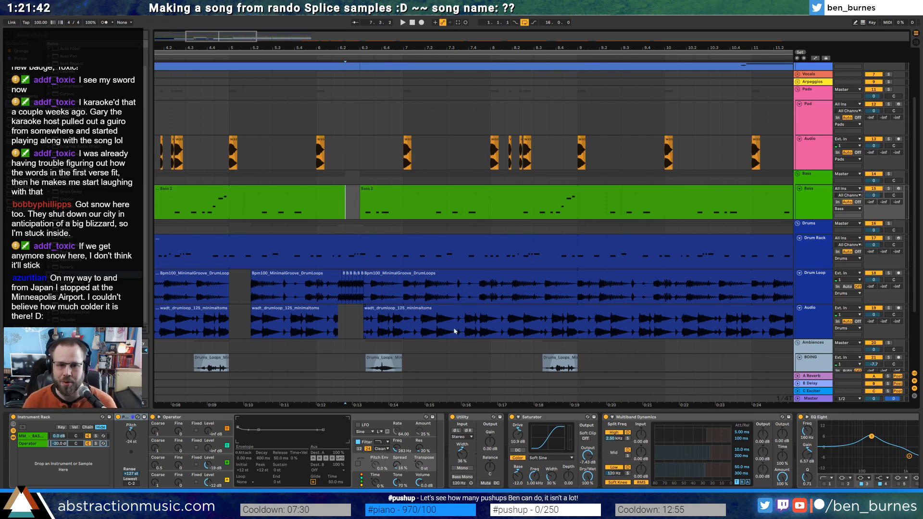
scroll(455, 331, up, 2)
drag(432, 328, 461, 296)
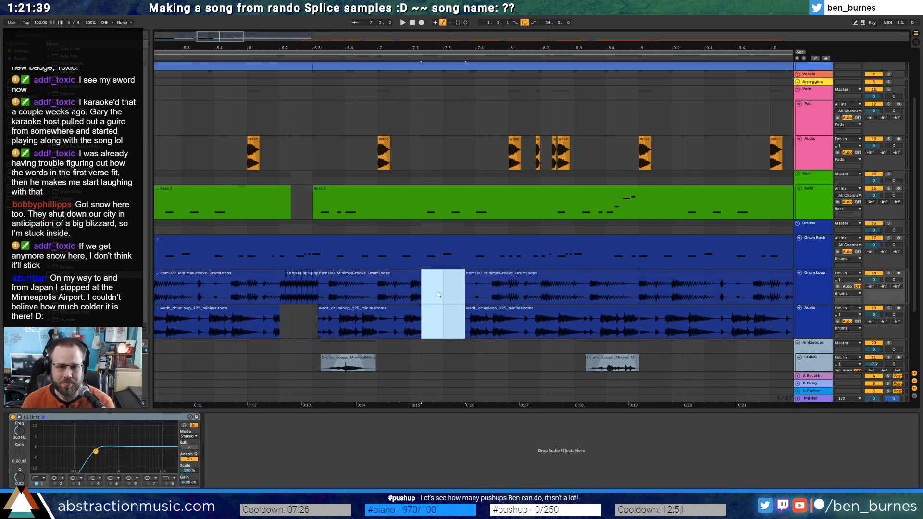
key(Delete)
click(355, 294)
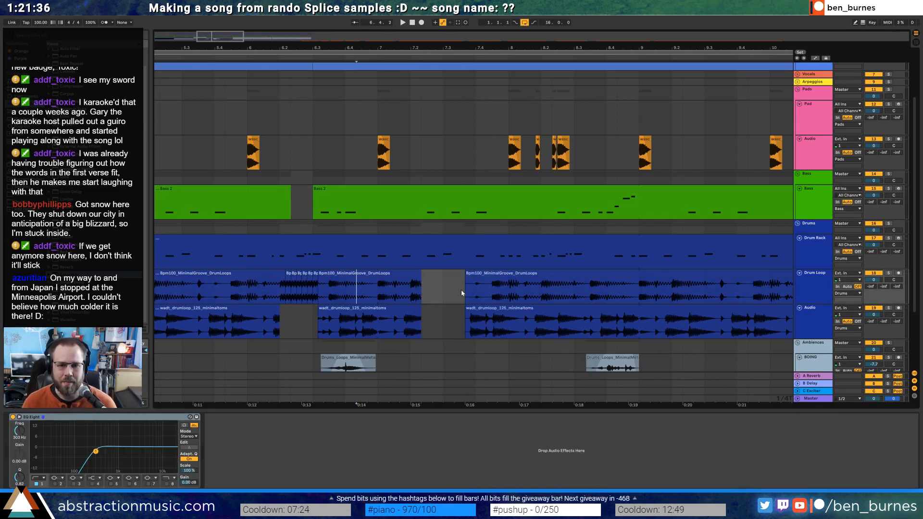
key(ctrl+z)
Chop the drum Audio track around 7.2, deleting the pieces that lead up to the hit midway between 7.2 and 7.3
scroll(438, 298, up, 2)
click(423, 327)
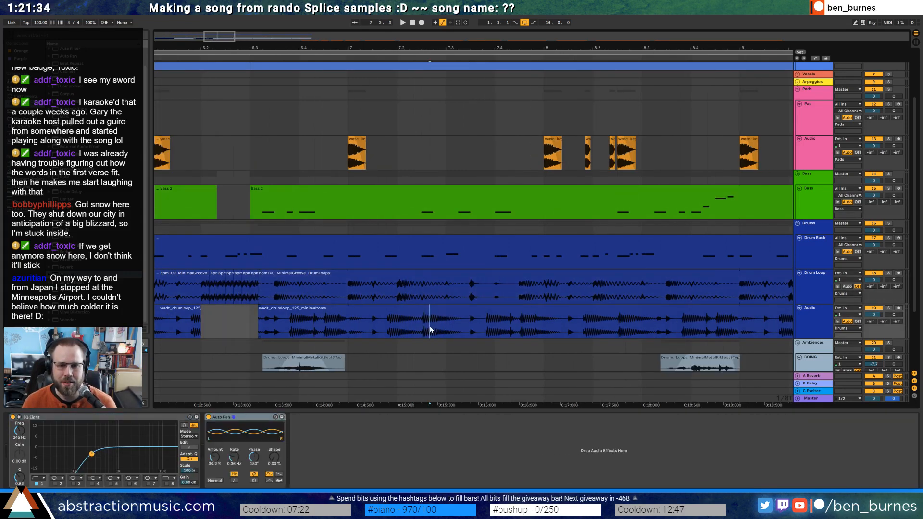
shift+click(387, 332)
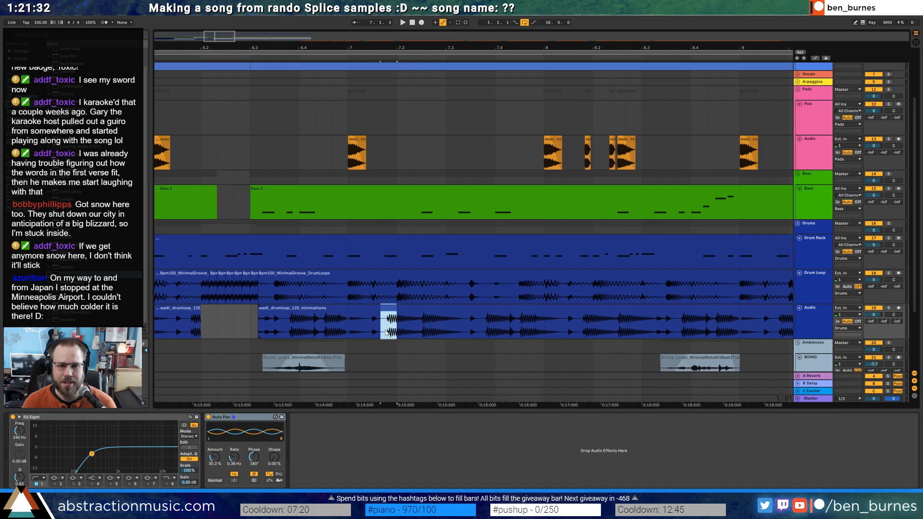
click(388, 331)
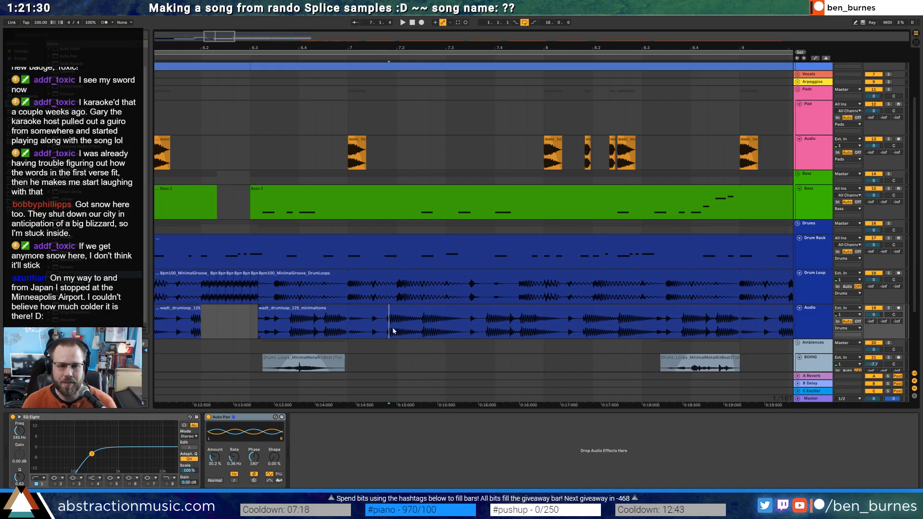
key(ctrl+e)
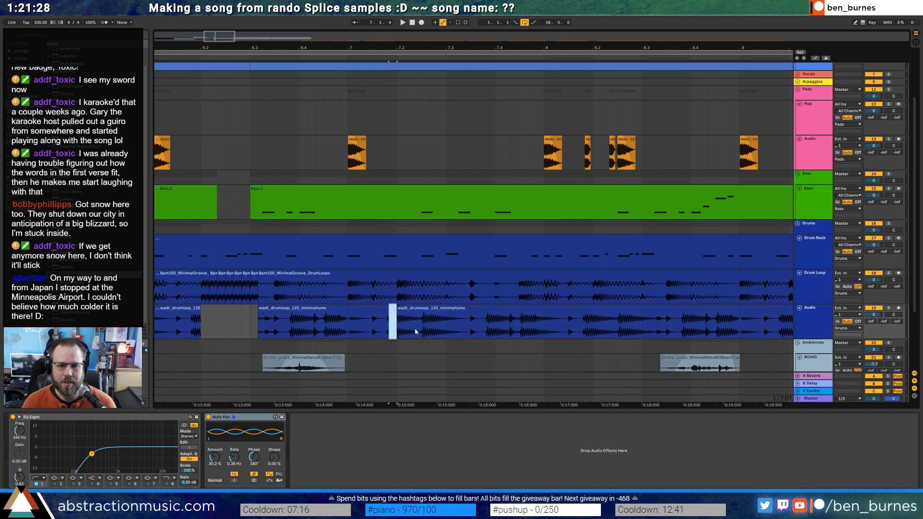
shift+click(419, 332)
key(ctrl+e)
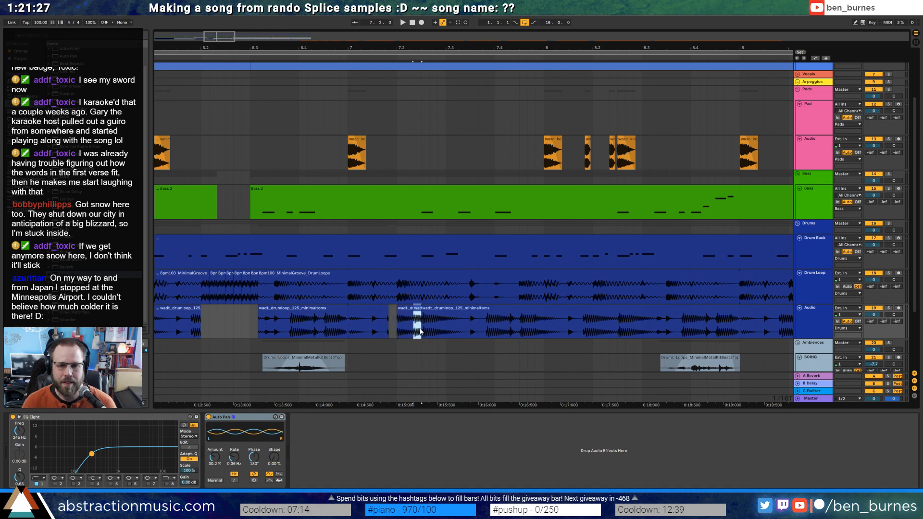
click(406, 309)
key(Delete)
Reduce the drum Audio between 7.2 and 7.4 to one short hit, duplicate it once before 7.4, and play the result
click(425, 311)
mouse_move(423, 310)
mouse_down()
mouse_move(540, 312)
mouse_move(476, 319)
mouse_up()
drag(418, 309, 437, 310)
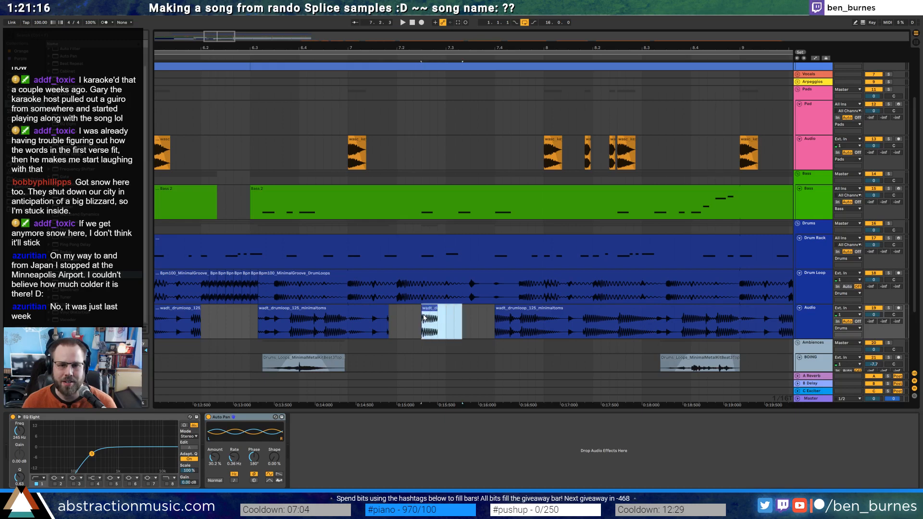
key(ctrl+d)
click(387, 320)
key(space)
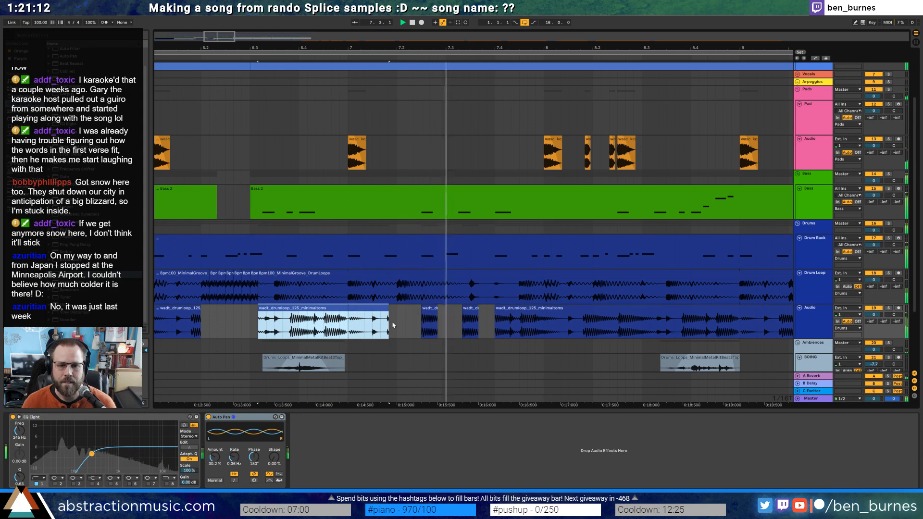
key(space)
Cut the Drum Loop from just before 7.2 to 7.4 above the chopped hits and play through the break
drag(391, 300, 475, 303)
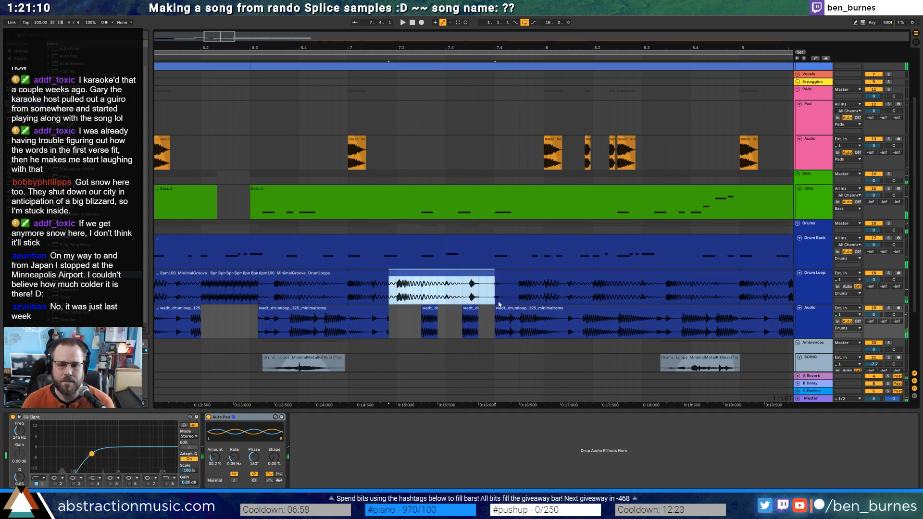
key(Delete)
click(381, 302)
key(space)
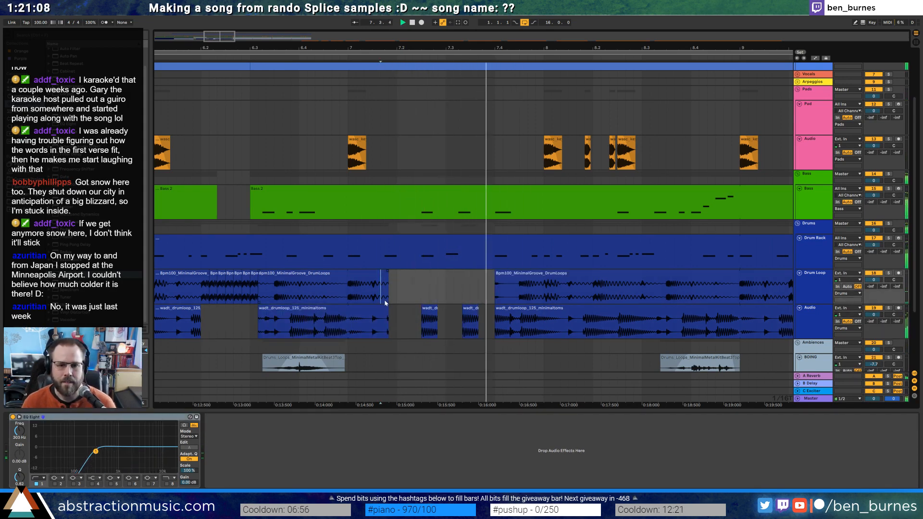
drag(224, 42, 232, 30)
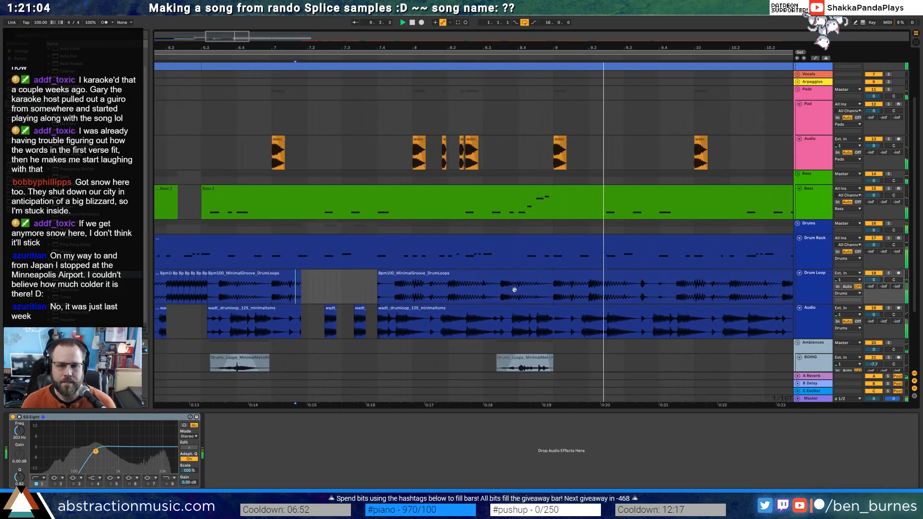
scroll(426, 307, down, 1)
key(space)
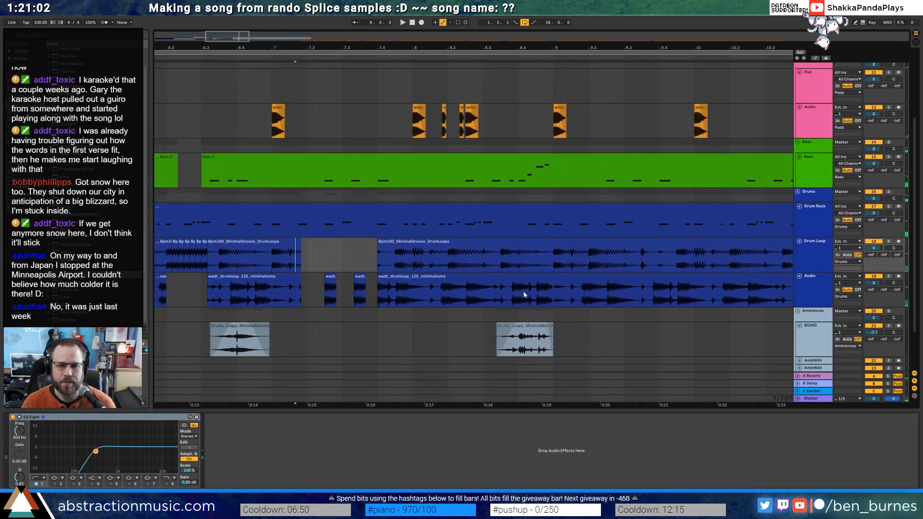
Duplicate a short Drum Loop slice from midway through beat 8.3 three times as a stutter toward bar 9, and play it
scroll(526, 296, up, 2)
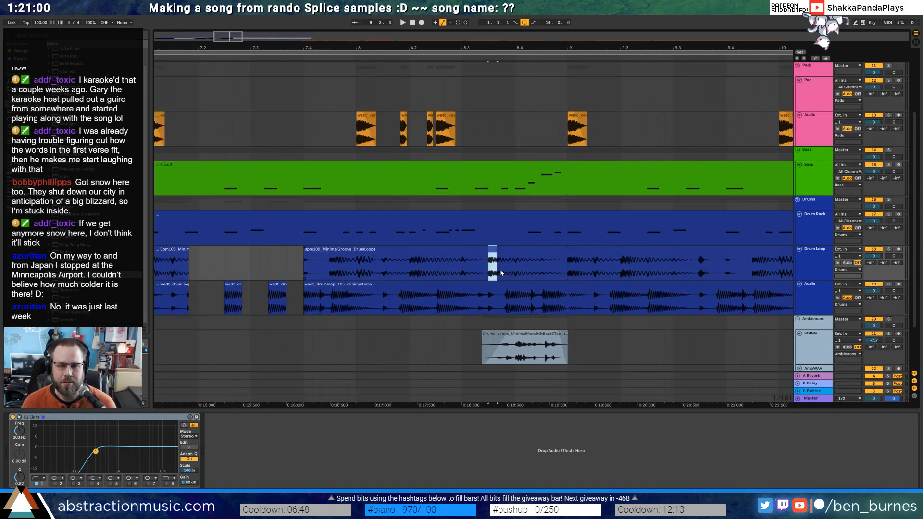
drag(501, 273, 506, 274)
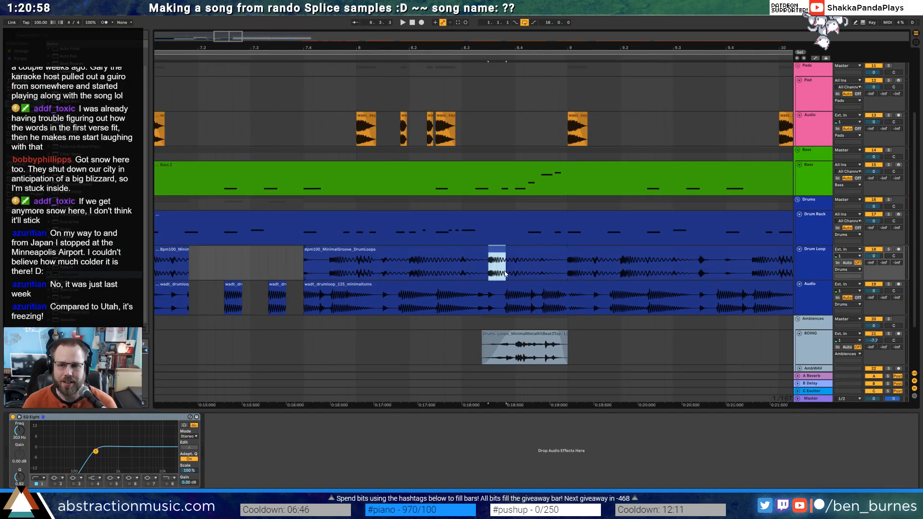
key(ctrl+d)
key(ctrl+d)
key(ctrl+d)
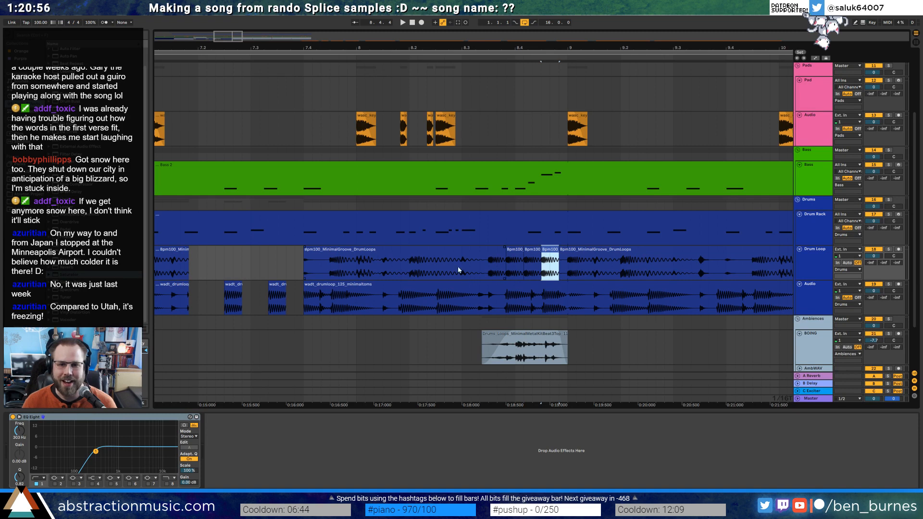
click(458, 271)
key(space)
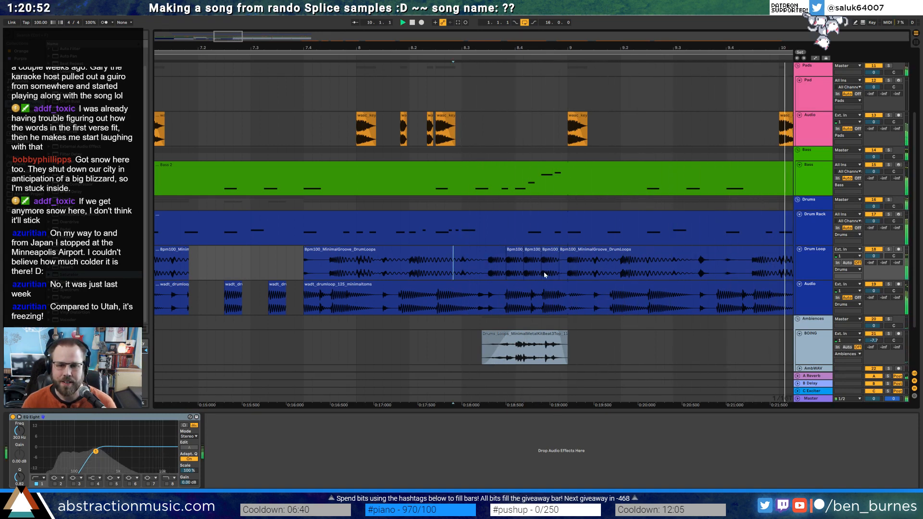
Open the Lead 4 clip, shorten the note near its bar 9, and move the following short A#2 and long C3 notes slightly earlier
drag(227, 37, 226, 11)
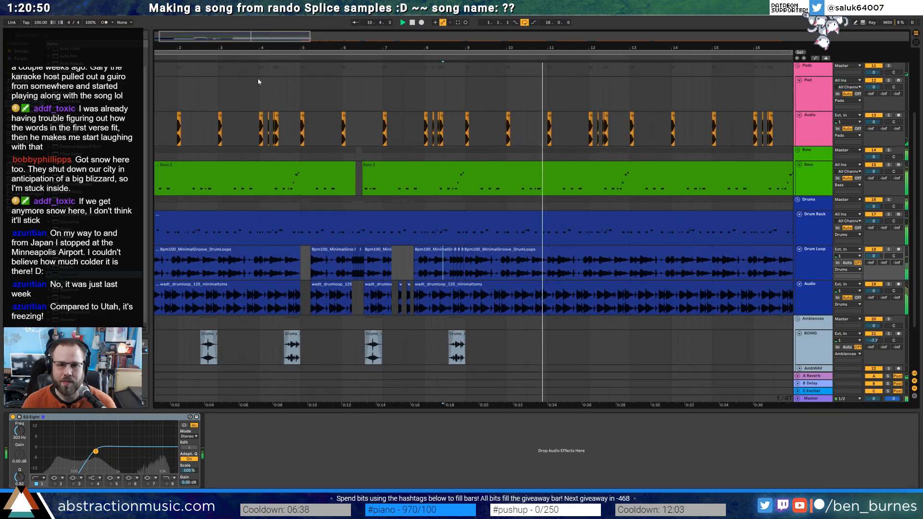
scroll(518, 218, up, 4)
double_click(556, 113)
key(space)
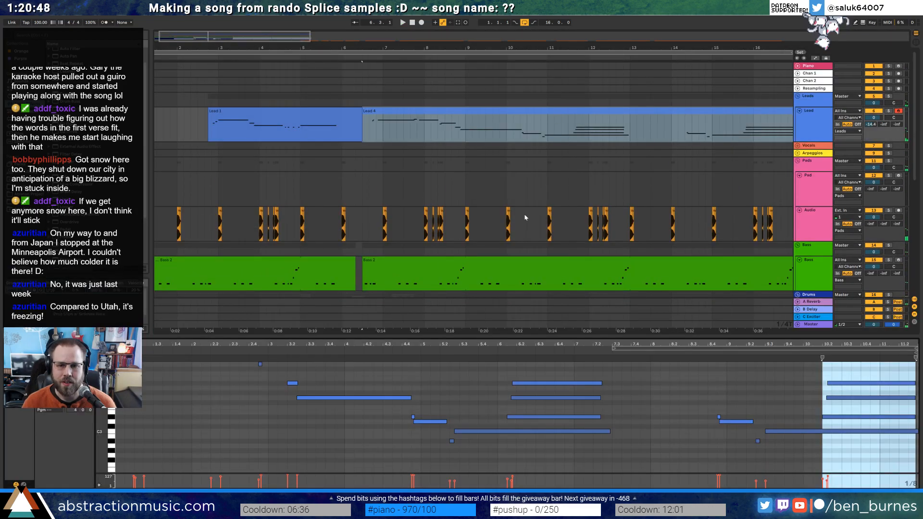
click(692, 444)
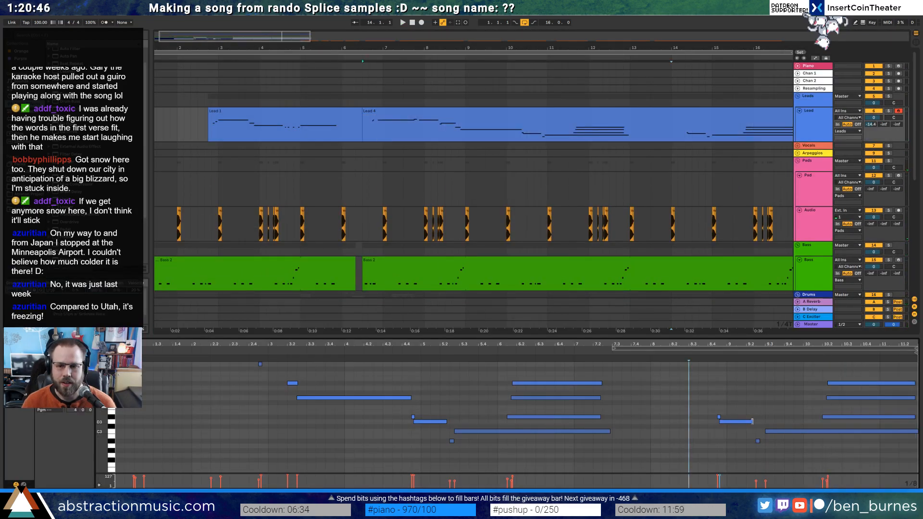
drag(753, 422, 772, 432)
click(758, 441)
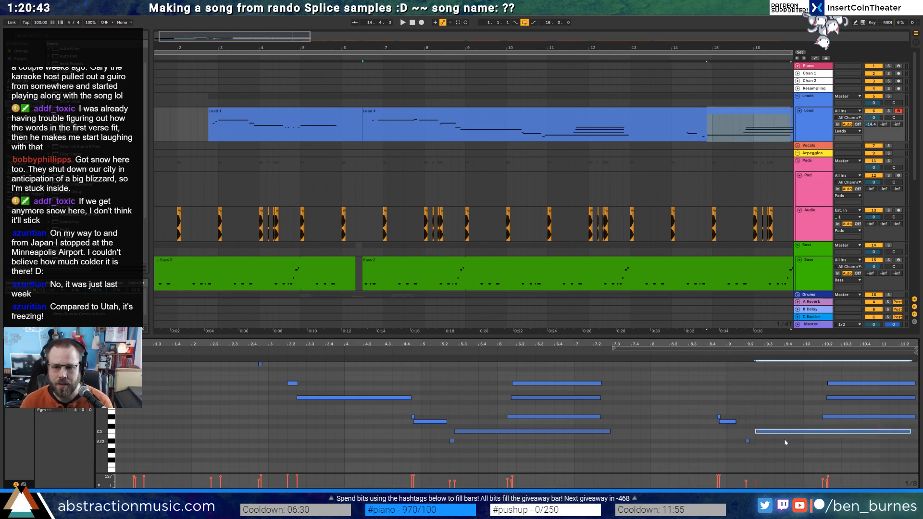
Lengthen the short A#2 note leading into the long C3 note near bar 9 of Lead 4 and play the passage
click(748, 441)
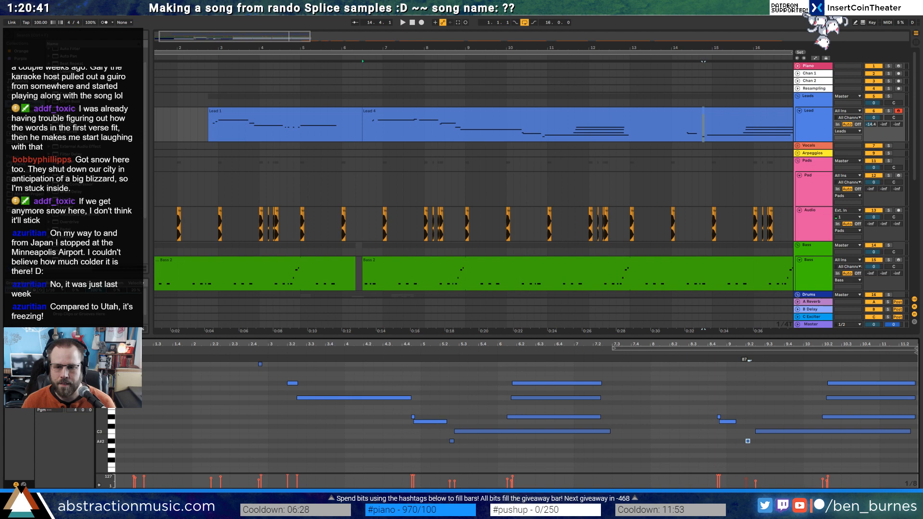
click(767, 432)
click(699, 353)
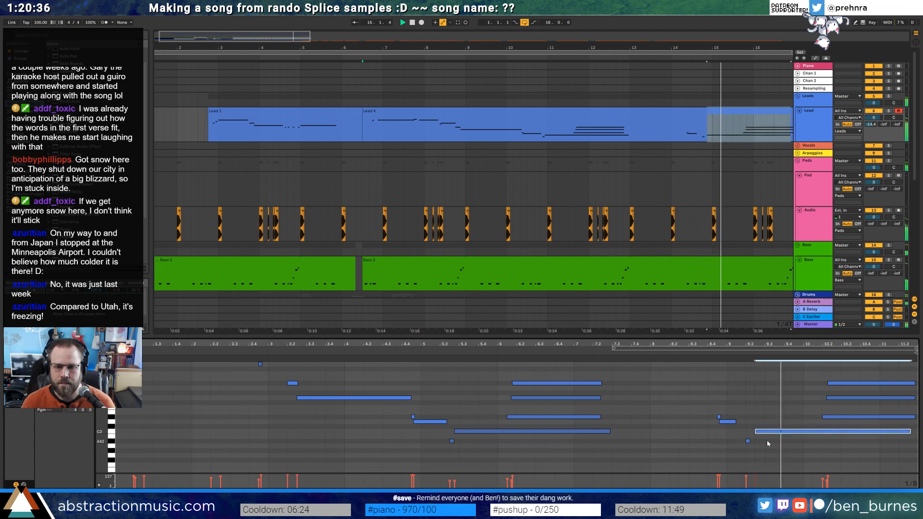
click(749, 441)
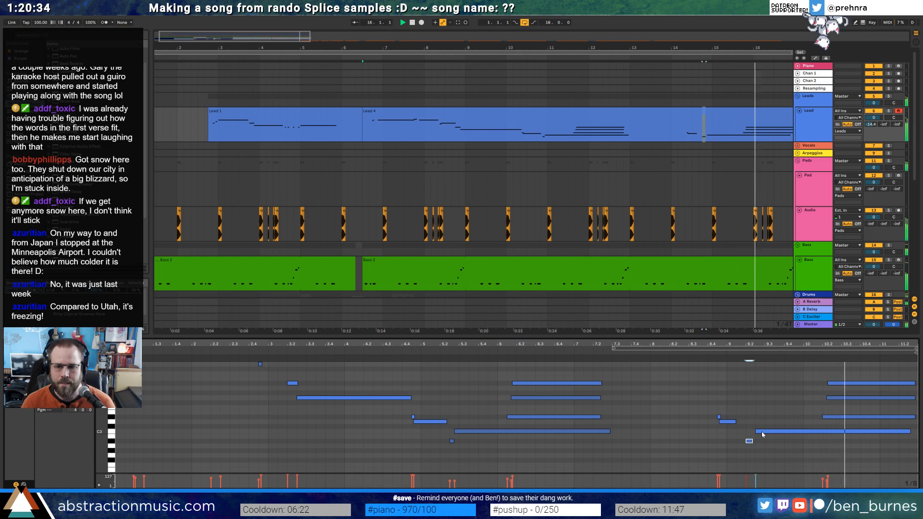
Nudge the long C3 note and the short A#2 note before it slightly earlier near bar 9 of Lead 4
click(759, 432)
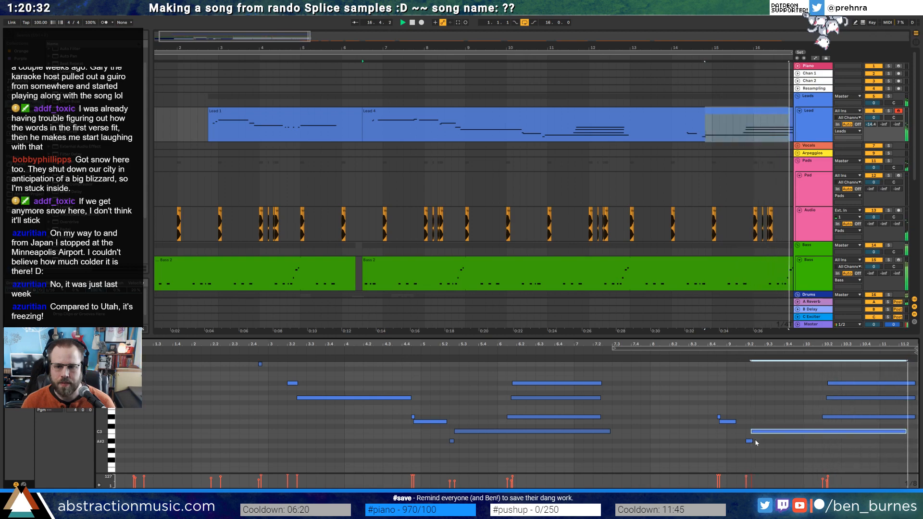
click(750, 441)
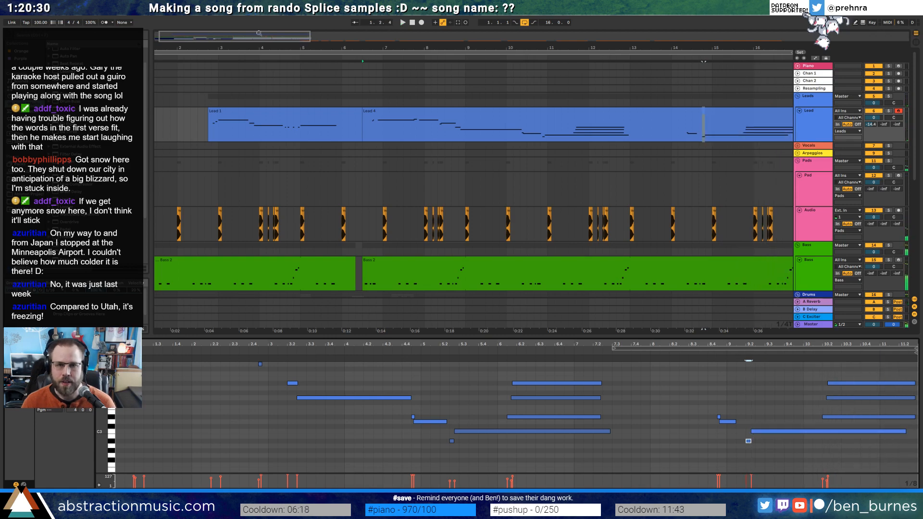
Deactivate the orange sample Audio track and duplicate the BOING clips from bars 1–8 to fill bars 9–16
scroll(607, 261, down, 13)
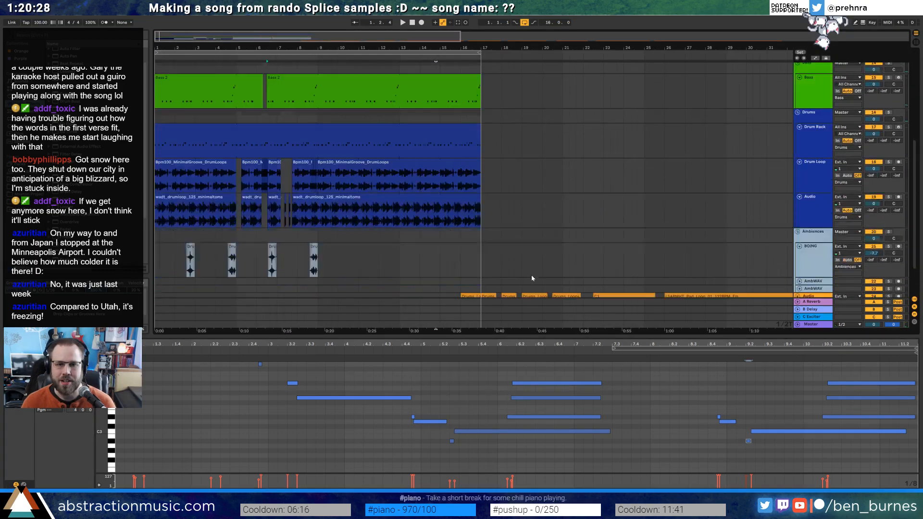
click(471, 262)
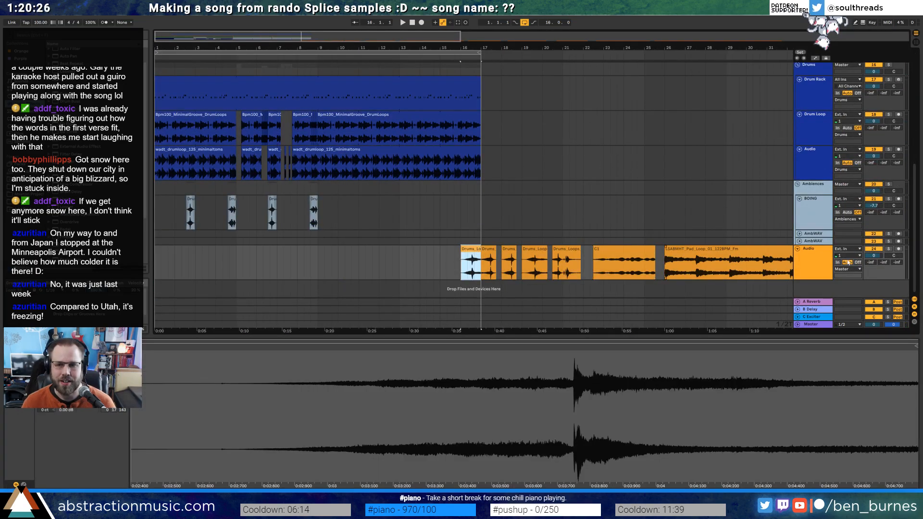
click(876, 250)
mouse_move(324, 217)
mouse_down()
mouse_move(187, 213)
mouse_move(321, 220)
mouse_up()
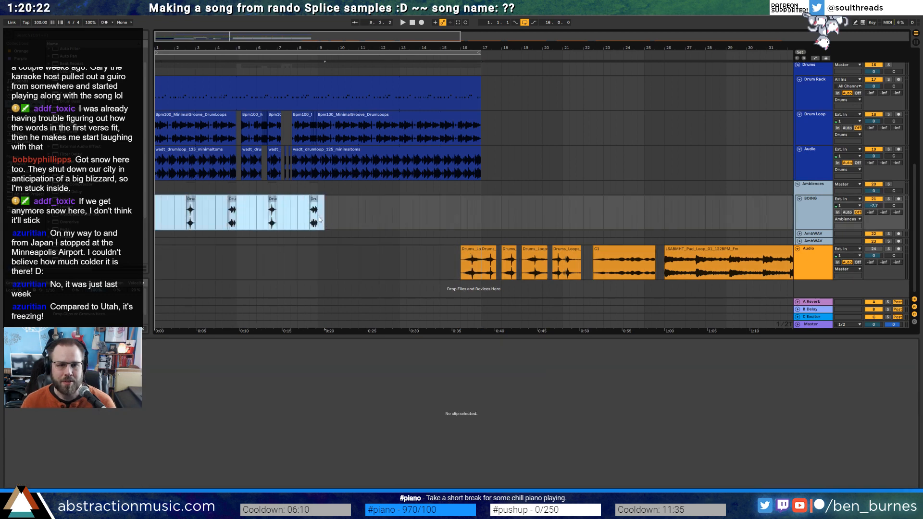
key(ctrl+d)
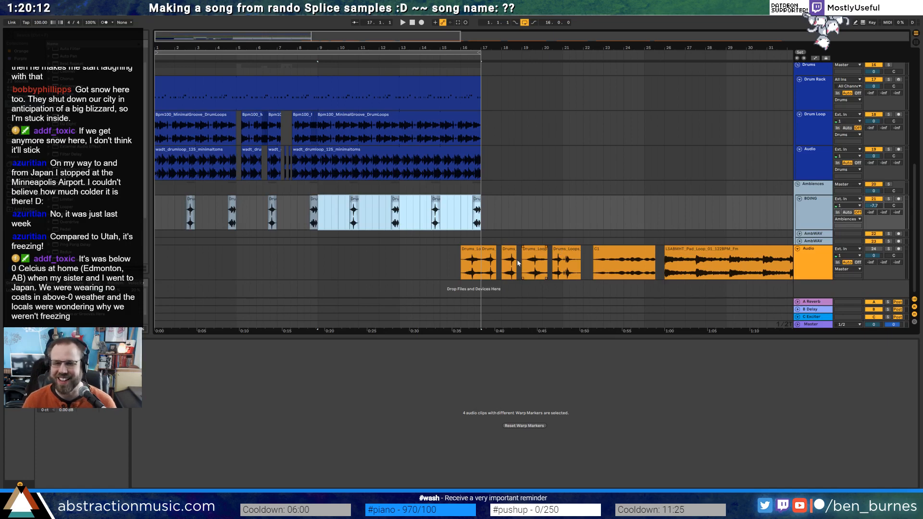
Shift all the sample clips on the orange Audio track later, to start around bar 30, clear of the 16-bar loop
drag(341, 37, 342, 10)
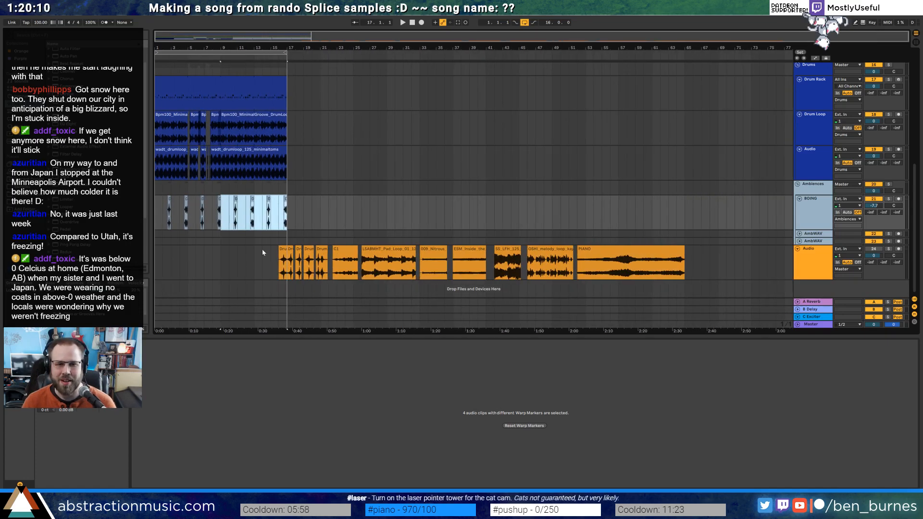
mouse_move(722, 260)
mouse_down()
mouse_move(271, 260)
mouse_move(417, 264)
mouse_up()
click(345, 266)
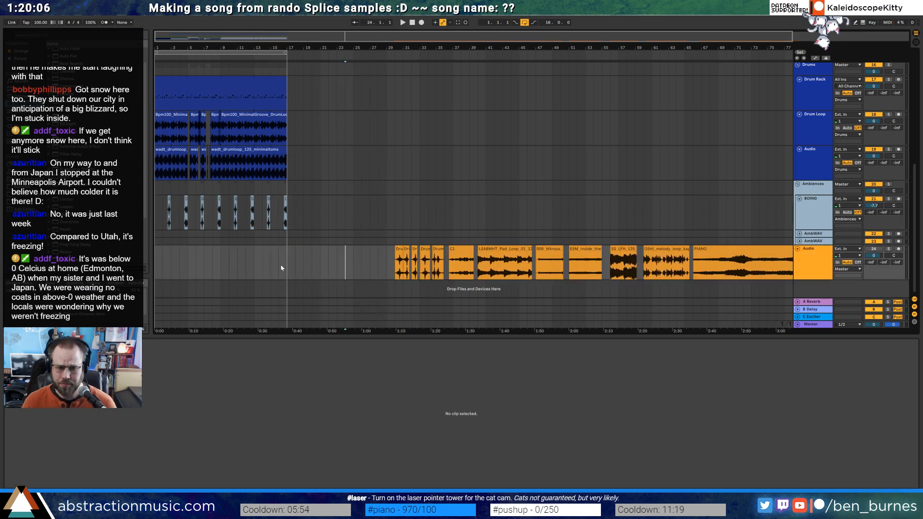
Automate the BOING track's B-Delay send over the clip just before bar 7, rising to a -9.0 dB peak and falling back
key(shift+Tab)
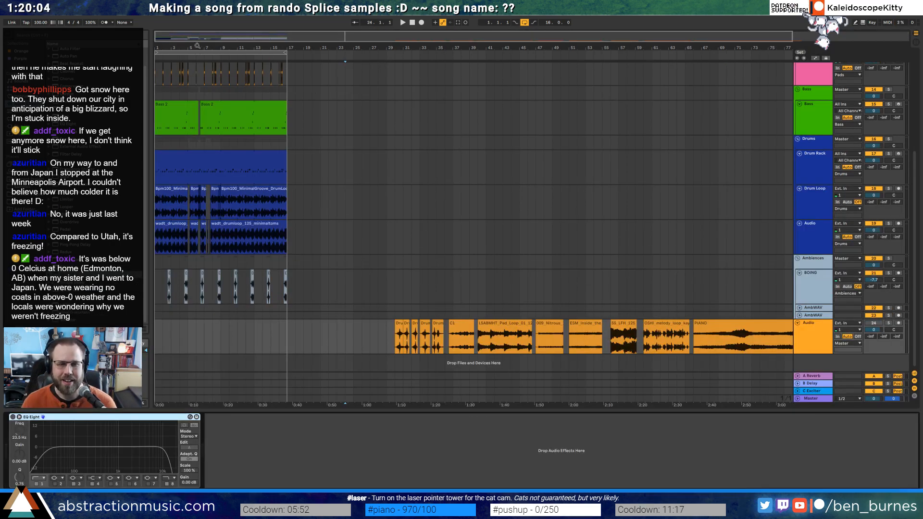
drag(185, 37, 164, 37)
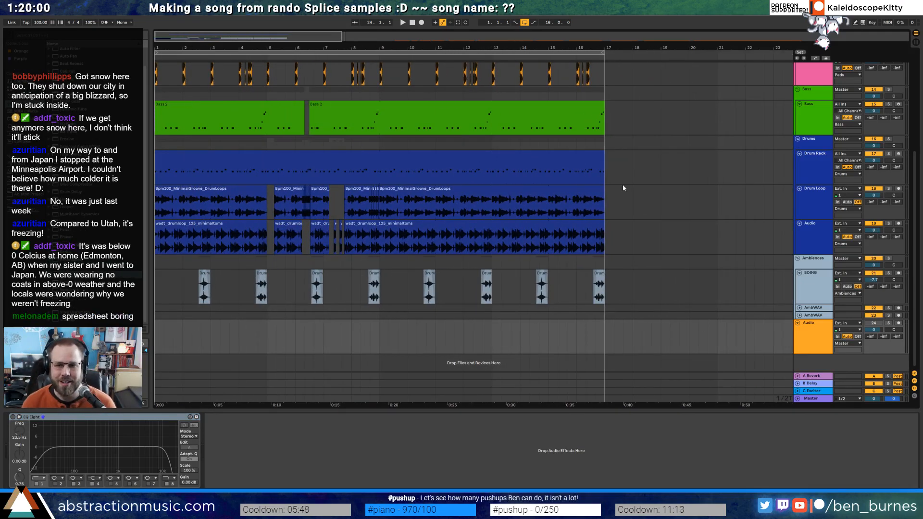
click(801, 293)
scroll(344, 301, up, 3)
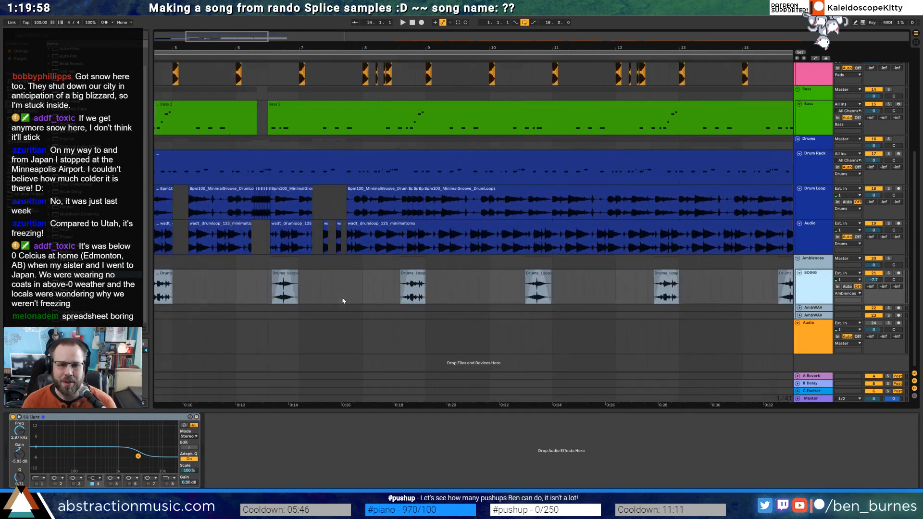
click(294, 297)
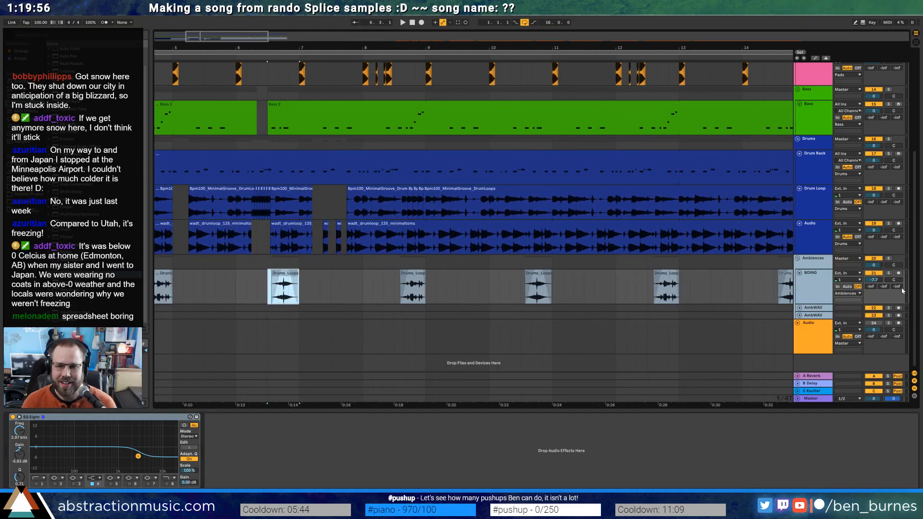
key(a)
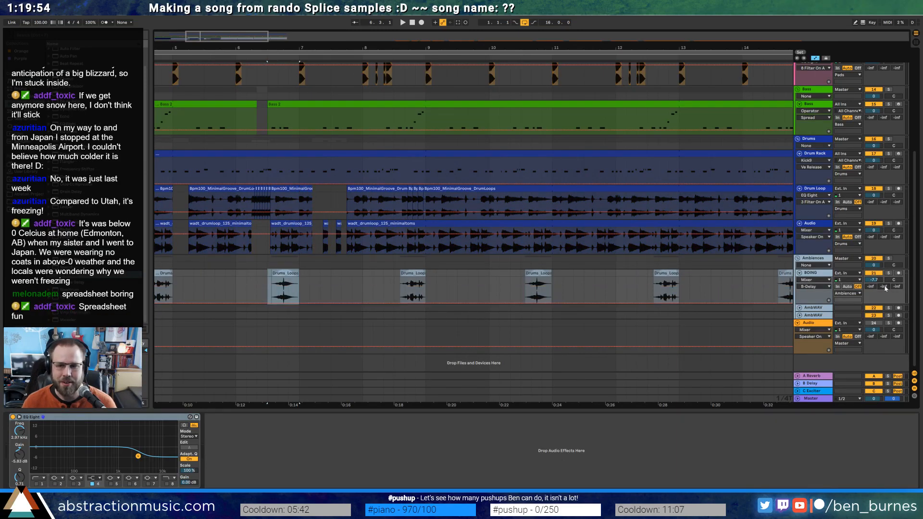
drag(284, 302, 285, 279)
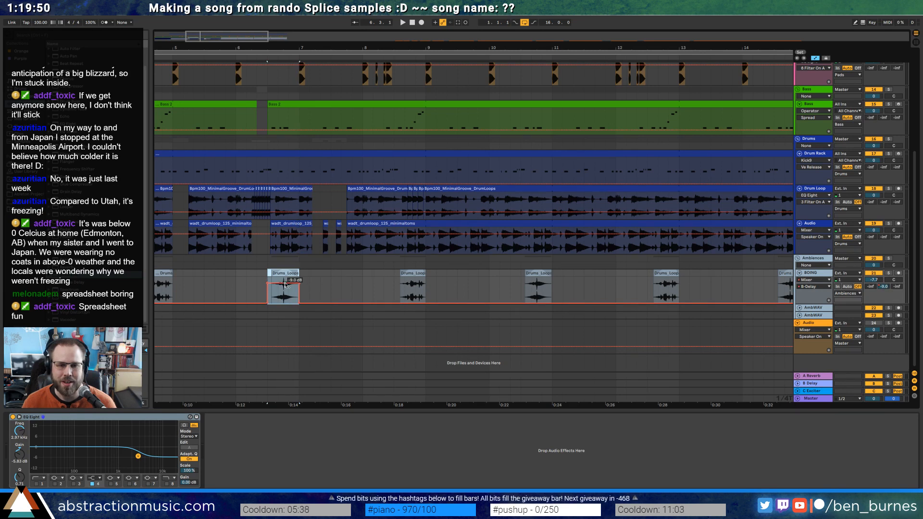
click(275, 285)
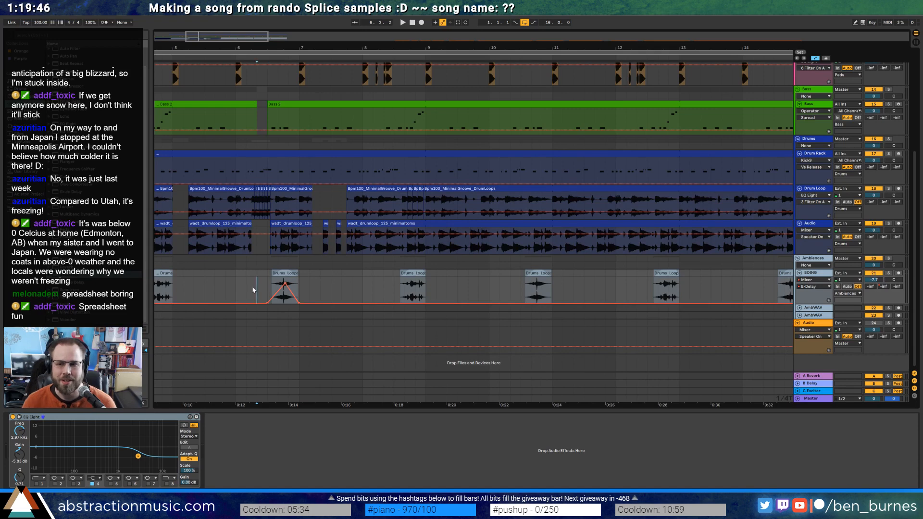
Play the BOING hit before bar 7, raise its B-Delay send peak slightly, and play the passage again
key(a)
key(space)
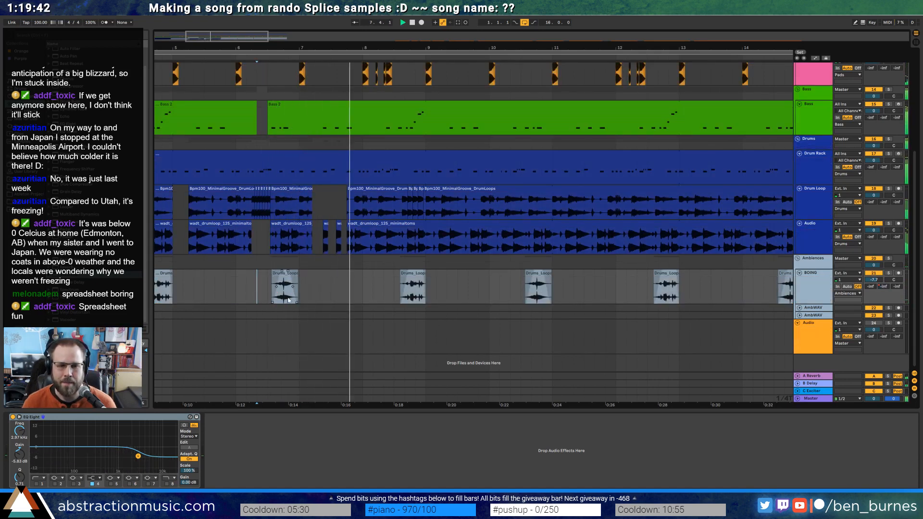
key(space)
key(a)
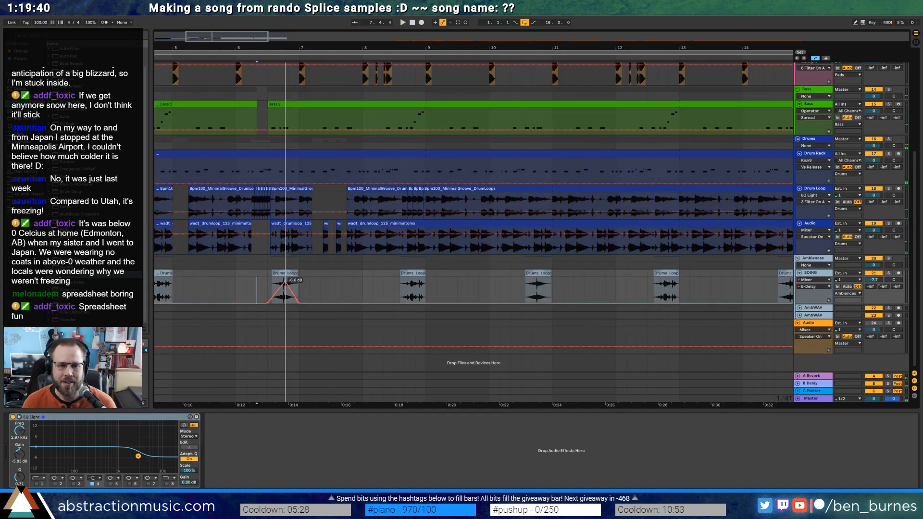
key(space)
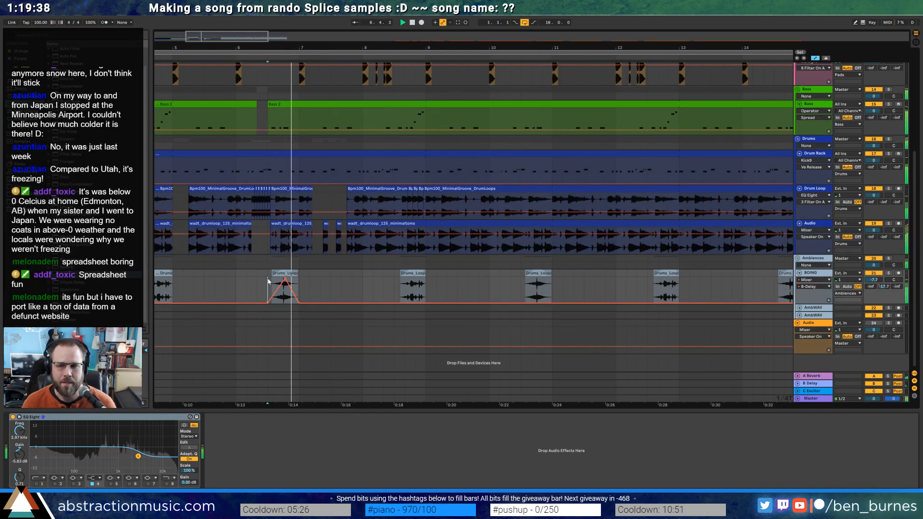
key(a)
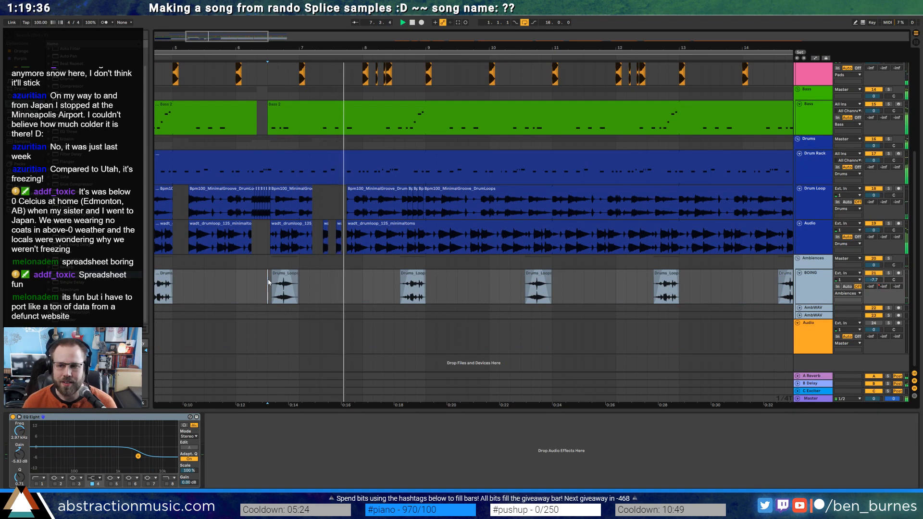
key(space)
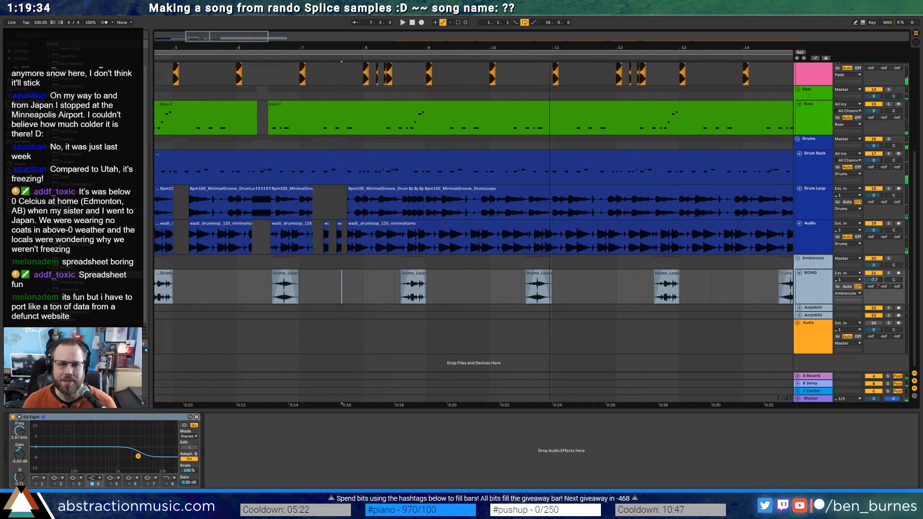
Cut short gaps between the repeated Drum Loop stutter slices leading into bar 9 and play the passage
drag(270, 36, 280, 48)
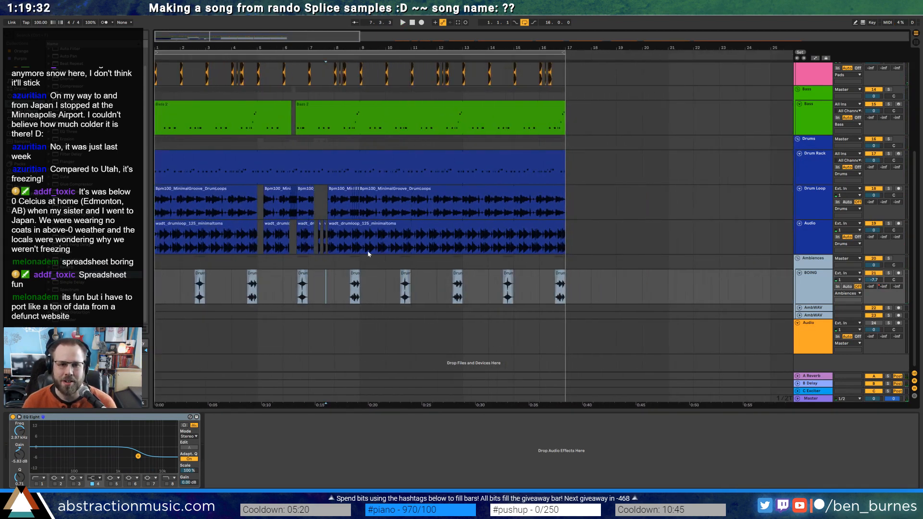
scroll(370, 252, up, 3)
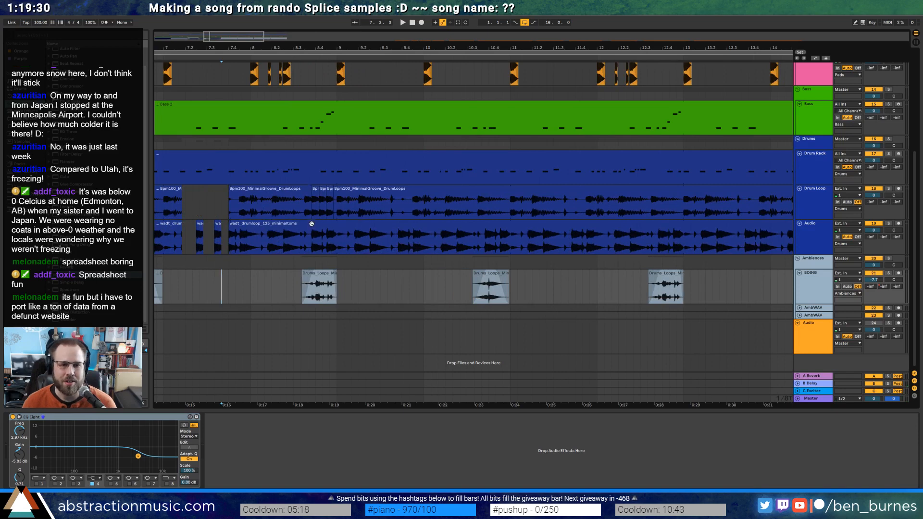
scroll(311, 224, up, 3)
drag(311, 191, 374, 191)
click(354, 193)
click(202, 204)
key(space)
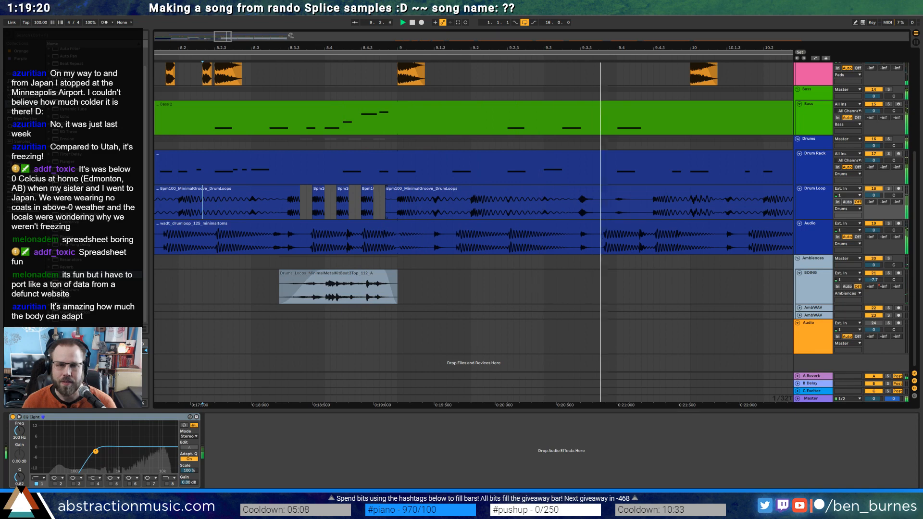
drag(472, 49, 229, 50)
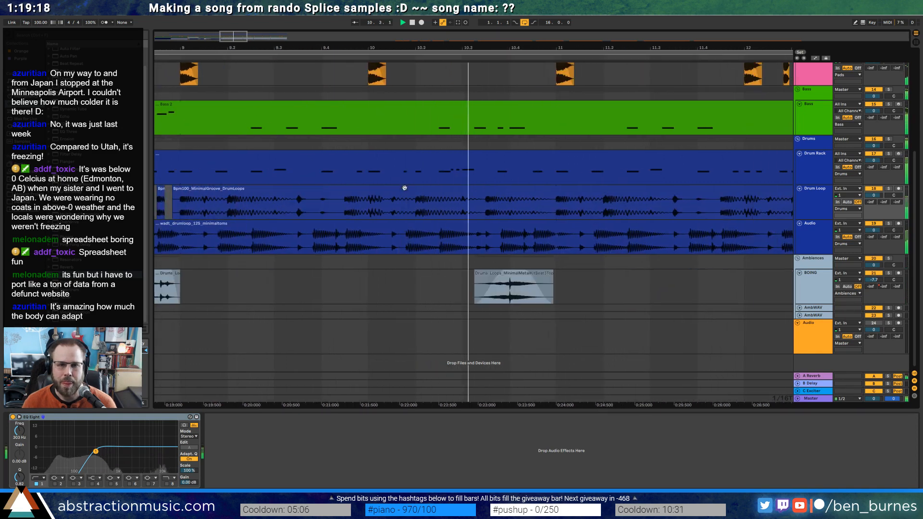
key(space)
Delete bar 10 from the Drum Loop and the Audio loop below it, and play through the break from bar 9
scroll(377, 220, up, 3)
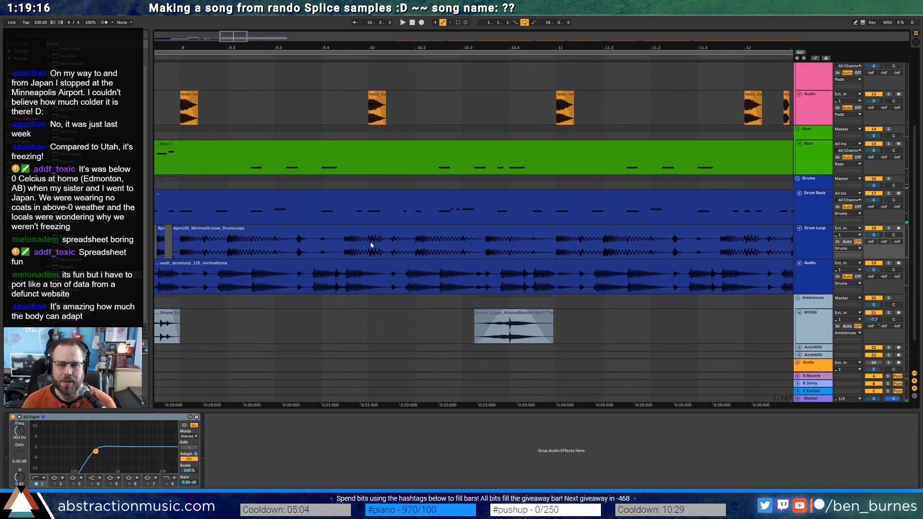
drag(371, 245, 554, 280)
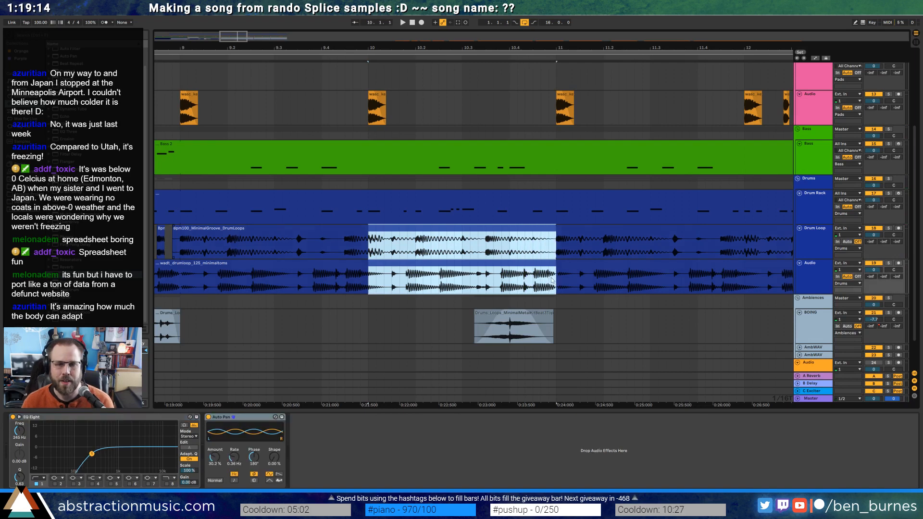
key(Delete)
click(417, 158)
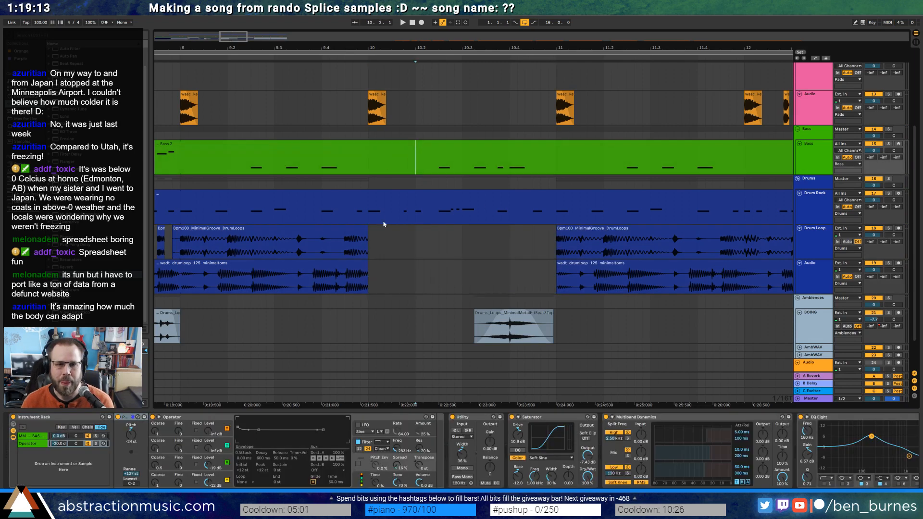
click(276, 260)
scroll(416, 212, up, 6)
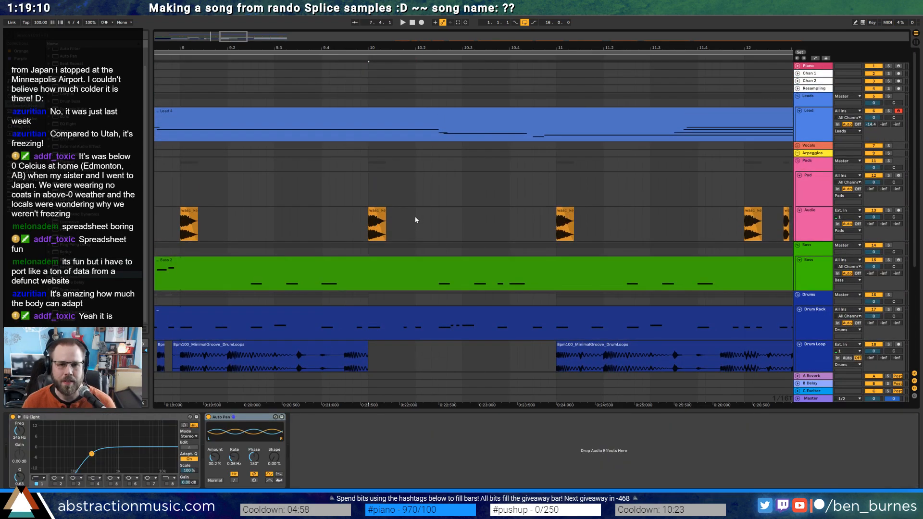
scroll(416, 219, down, 3)
click(173, 316)
key(space)
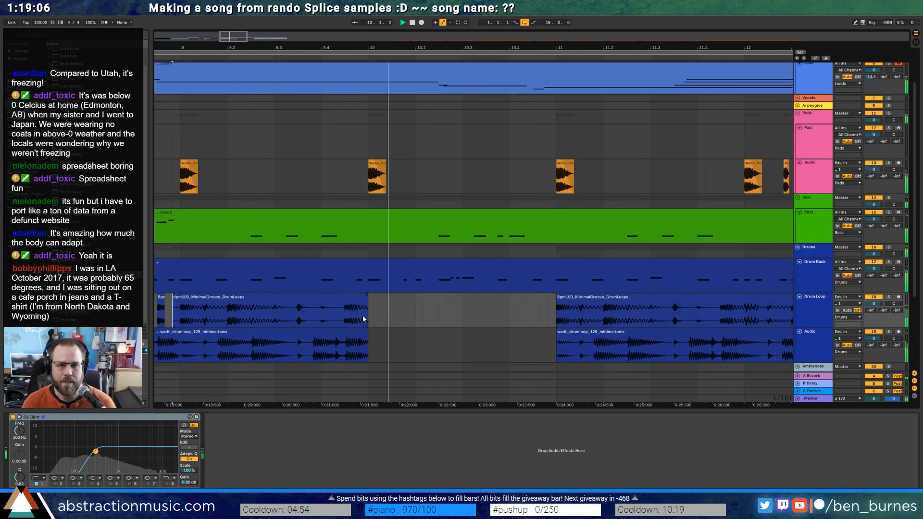
key(space)
Split the Drum Rack clip at bars 10 and 11 and open the isolated bar 10 clip
drag(392, 276, 448, 284)
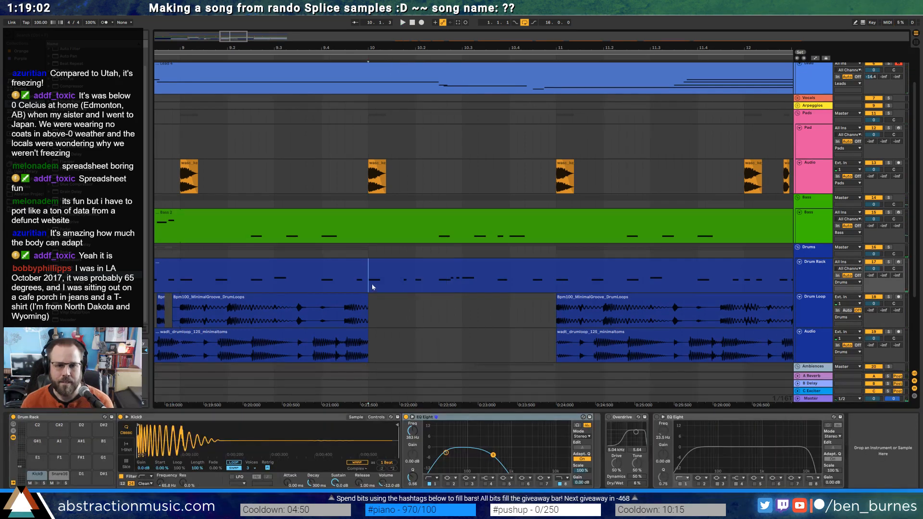
drag(371, 284, 549, 283)
key(ctrl+e)
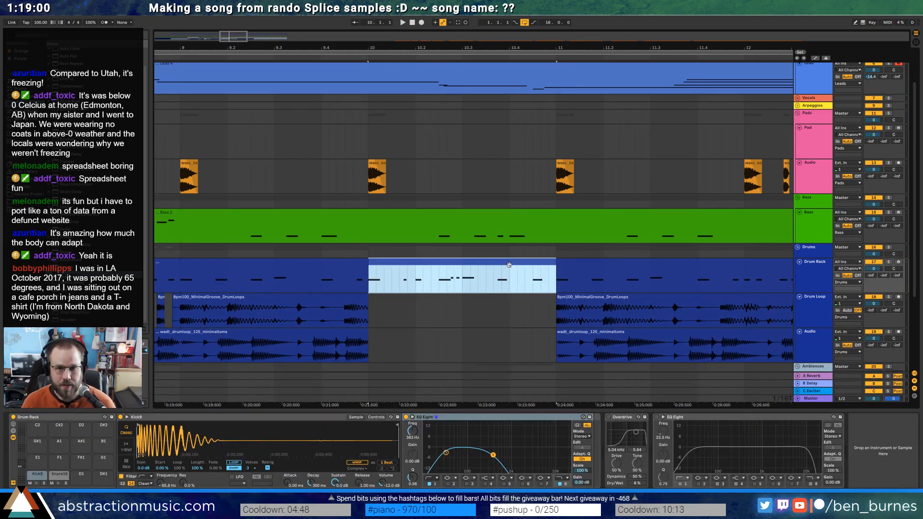
double_click(509, 263)
Deactivate the three kick notes before the snares and the first one after them in the bar 10 clip, and play it
click(259, 402)
drag(265, 373, 461, 393)
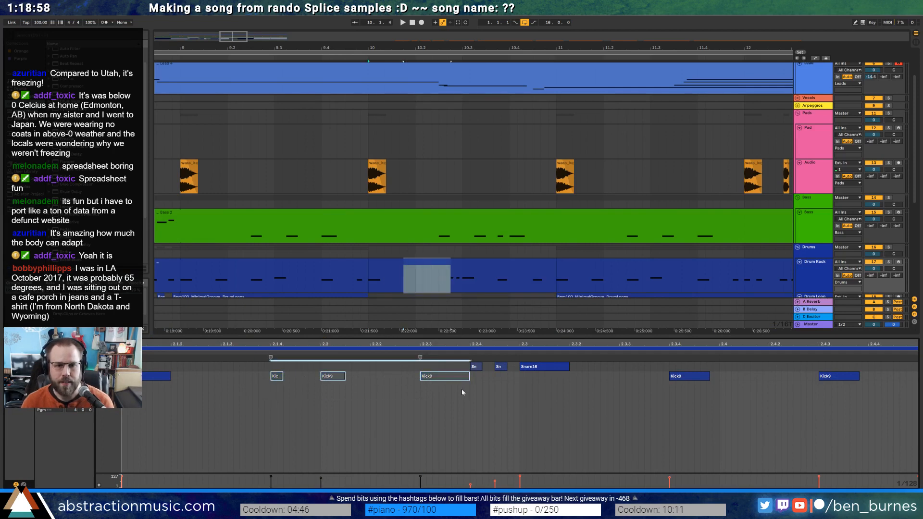
drag(667, 416, 694, 377)
key(0)
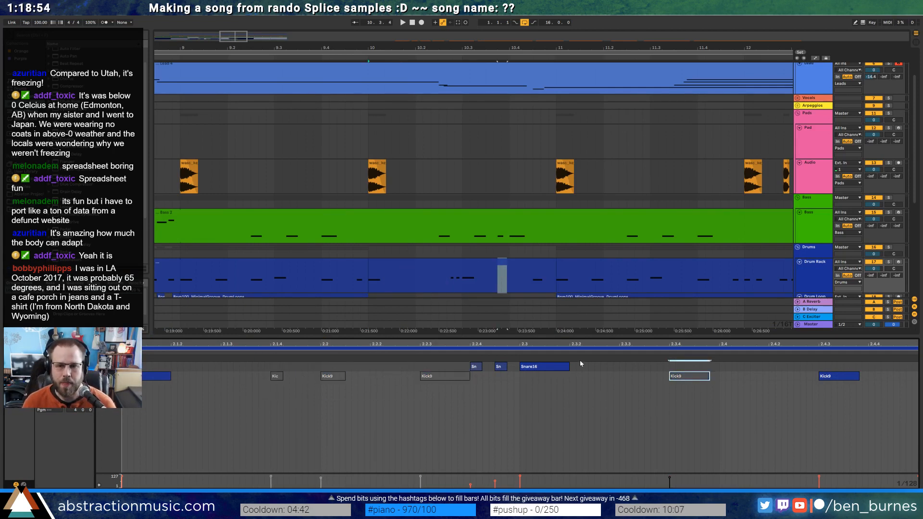
click(314, 286)
key(space)
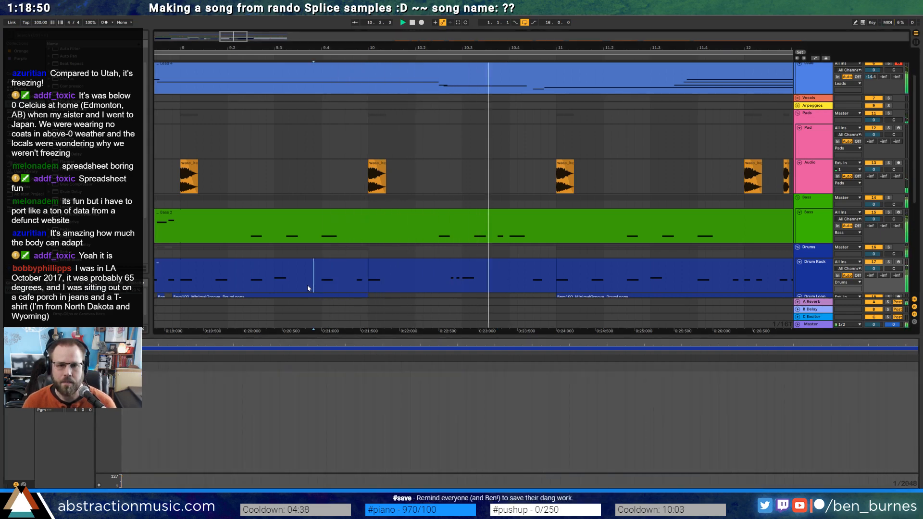
key(space)
Split the Bass clip at bars 10 and 11 and open the isolated bar 10 clip
click(509, 216)
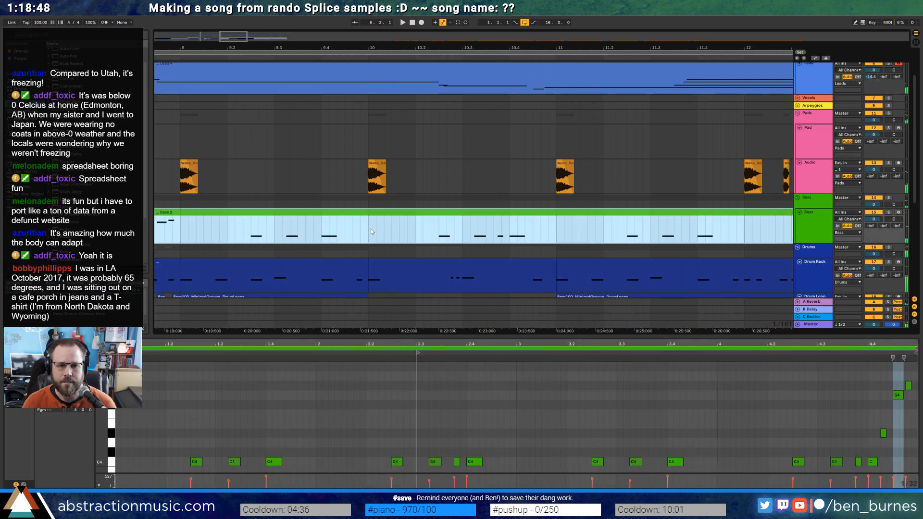
drag(367, 229, 556, 229)
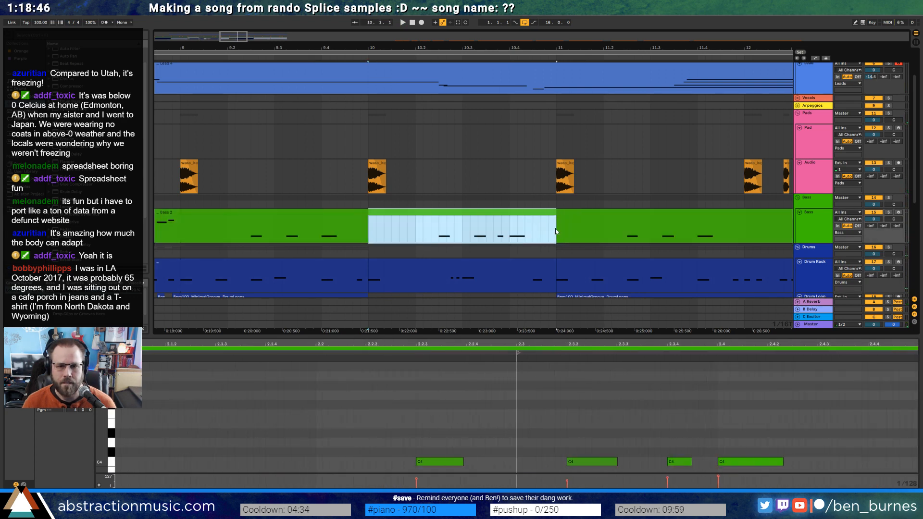
key(ctrl+e)
double_click(528, 218)
Raise the two middle notes of the bar 10 Bass clip an octave to C5 and play the bar
drag(700, 471, 596, 453)
key(shift+Up)
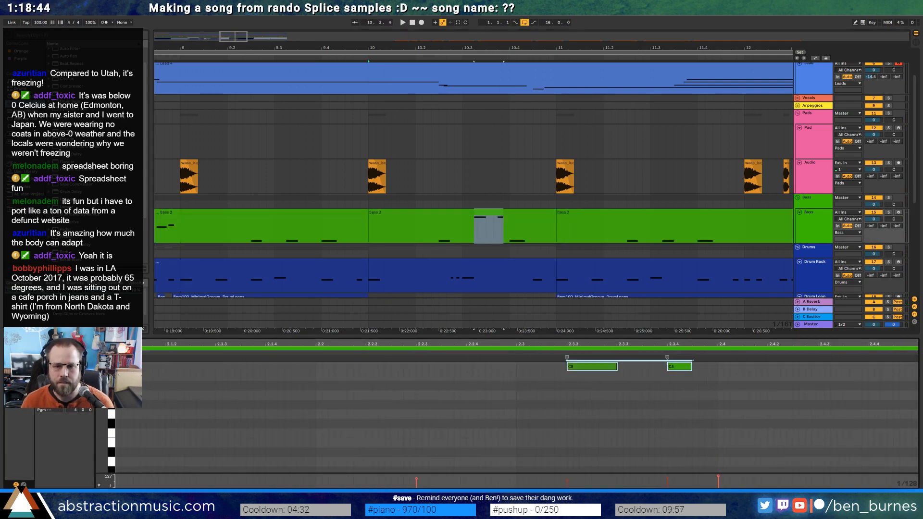
key(space)
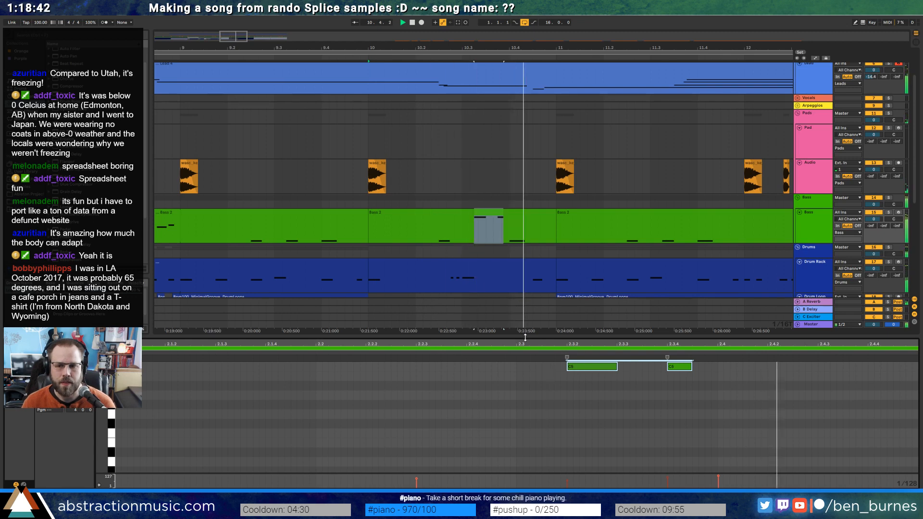
key(space)
Shorten the last C4 note of the bar 10 Bass clip and duplicate it right behind itself
click(773, 400)
scroll(770, 403, down, 4)
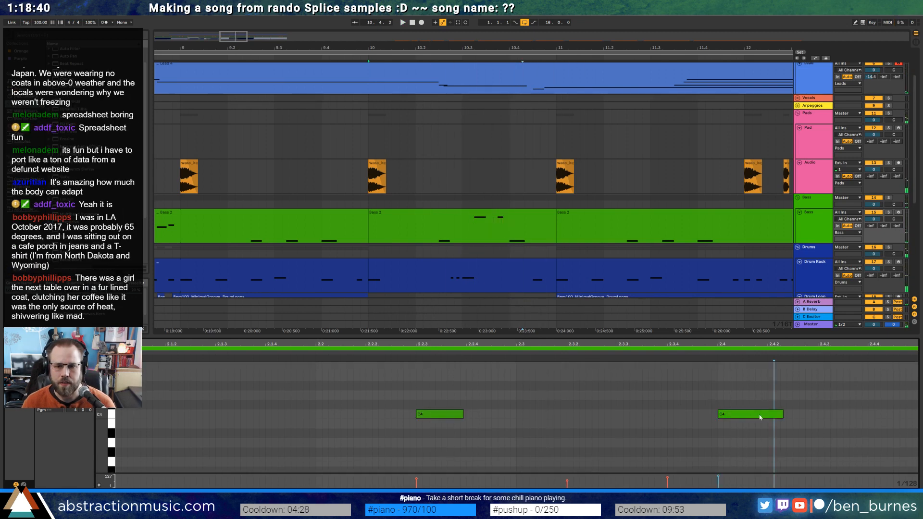
drag(769, 344, 629, 342)
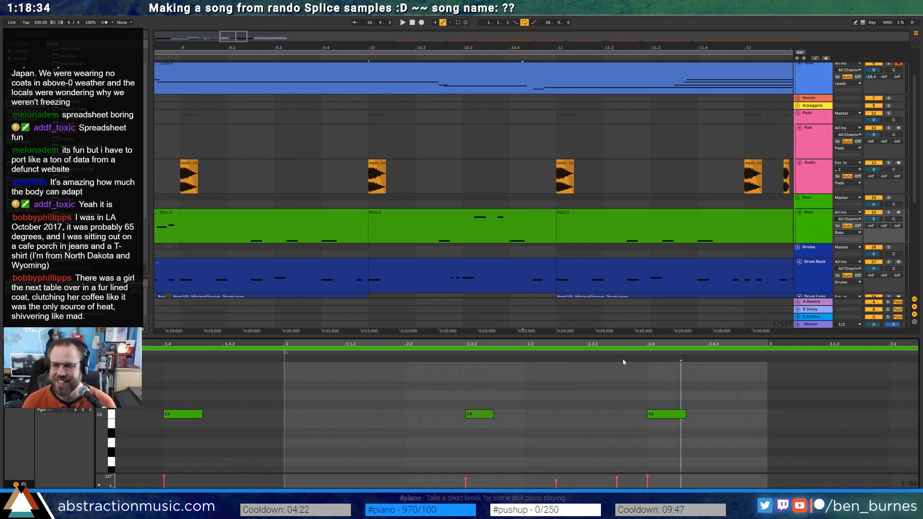
click(613, 441)
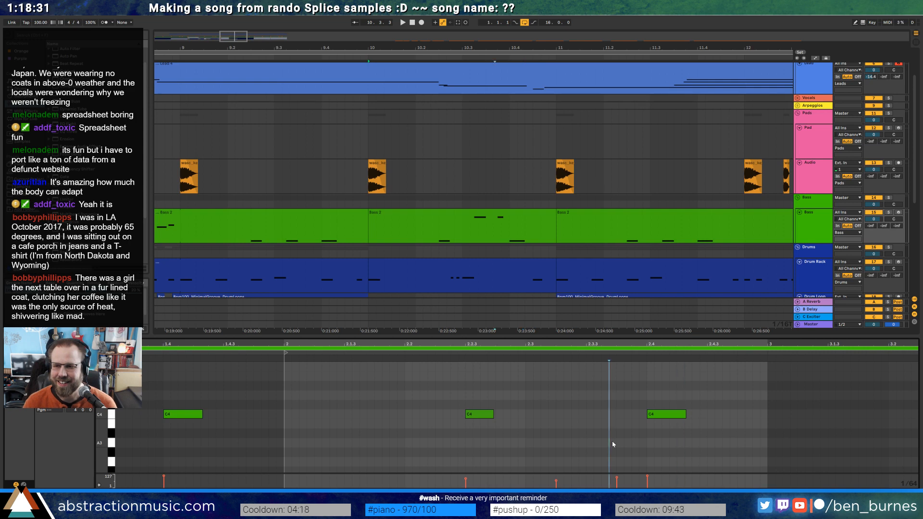
click(668, 445)
drag(745, 343, 675, 341)
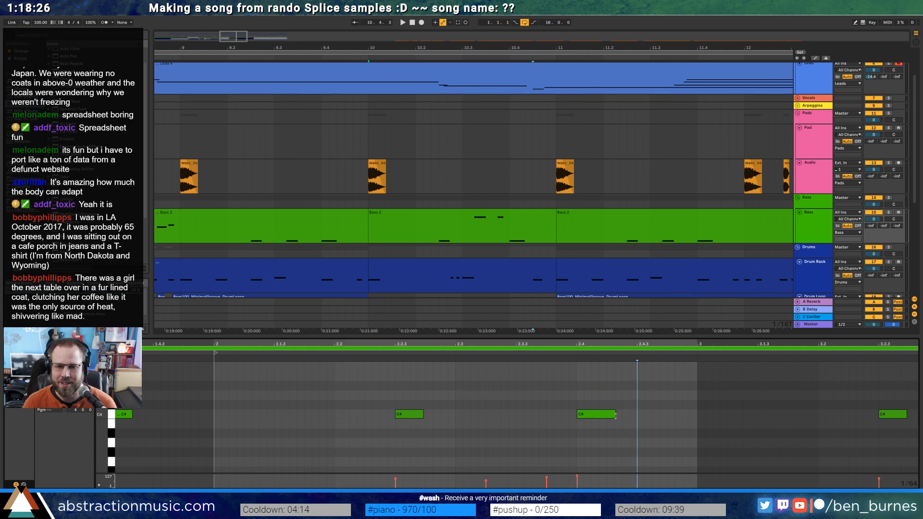
mouse_move(616, 417)
mouse_down()
mouse_move(600, 416)
mouse_move(606, 427)
mouse_up()
click(600, 421)
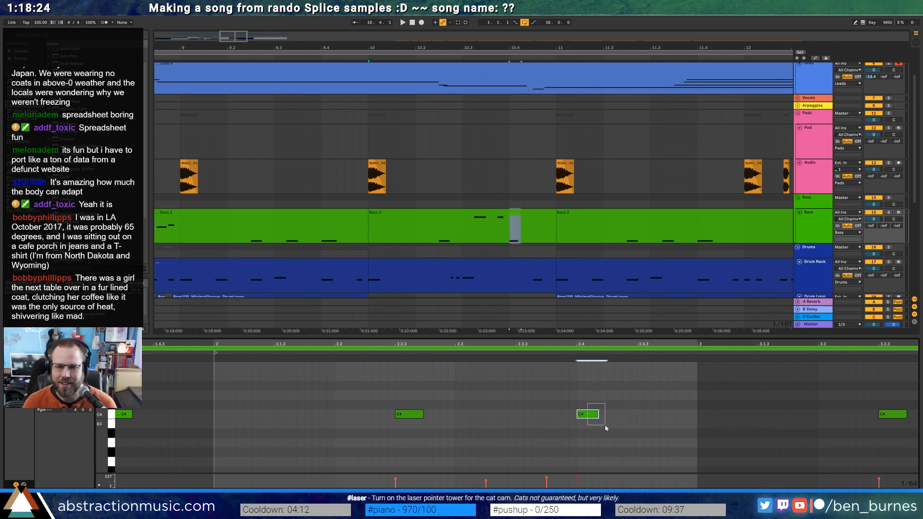
key(ctrl+d)
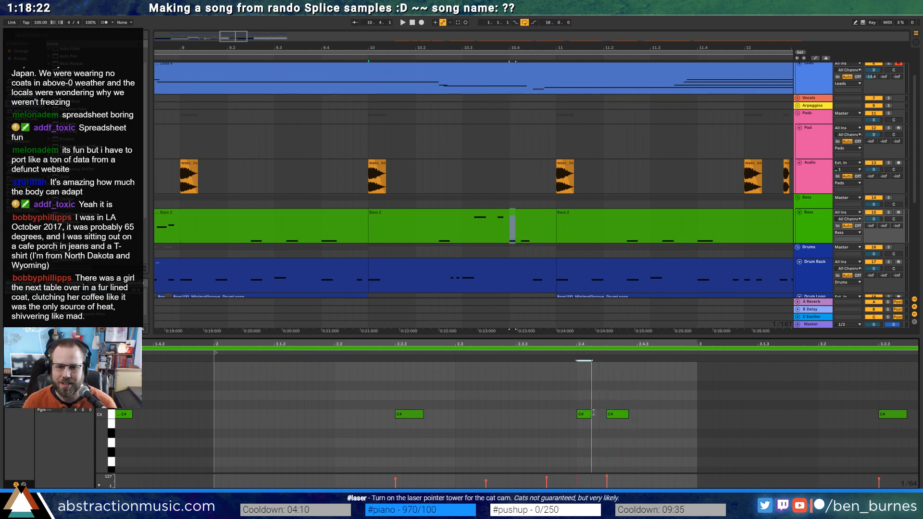
Duplicate the short bass notes to the end of bar 10, lower the last one to A#3, and play the fill
drag(628, 414, 639, 430)
key(ctrl+d)
drag(646, 392, 674, 434)
click(676, 407)
click(513, 357)
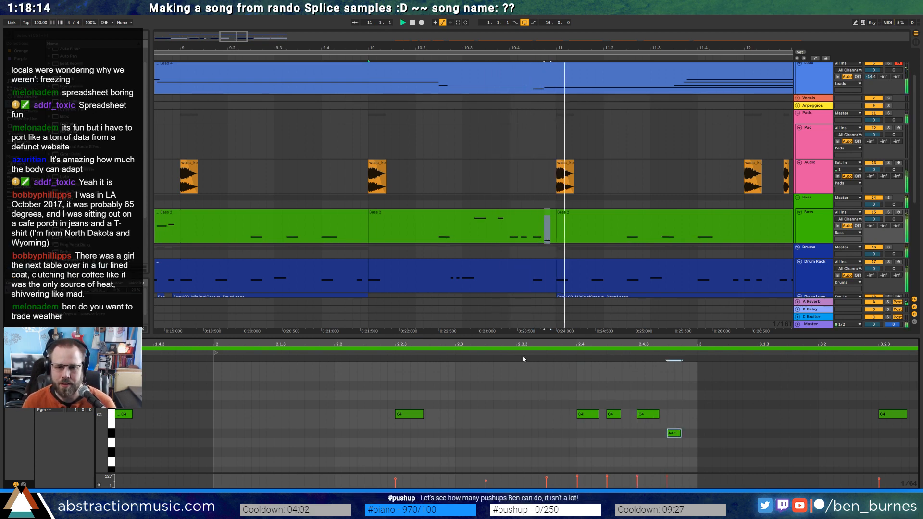
Lower the third short note of the bass fill to A#3, return the last one to C4, and listen to it
drag(649, 414, 649, 423)
key(Down)
click(677, 435)
key(Up)
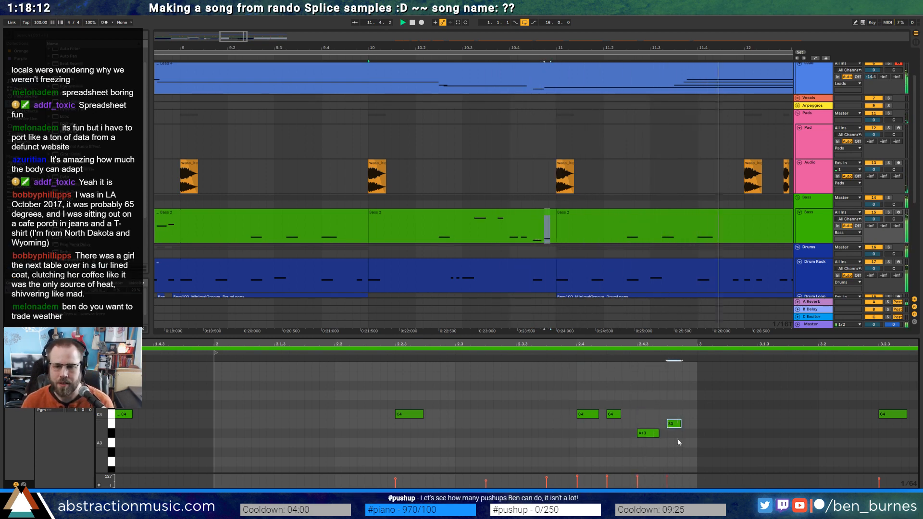
key(Up)
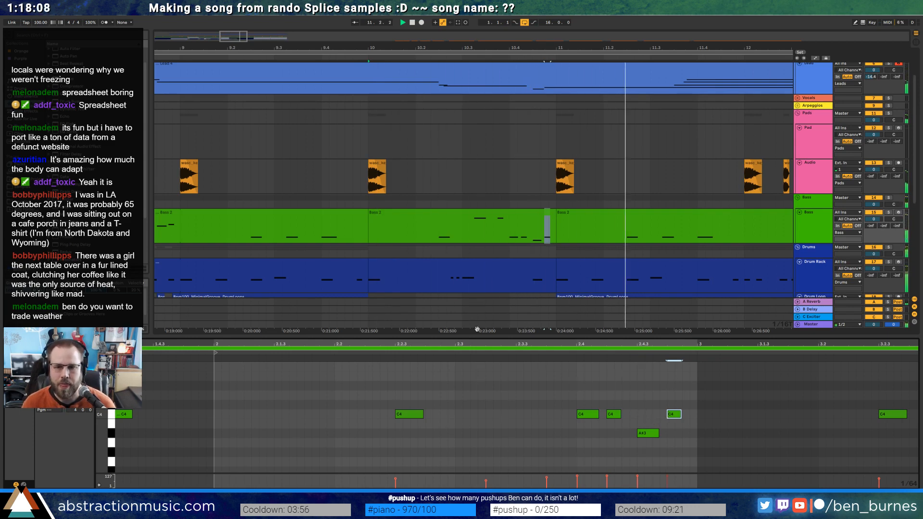
key(space)
Consolidate bars 10 and 11 of the Bass track into one clip that ends at bar 12
click(565, 213)
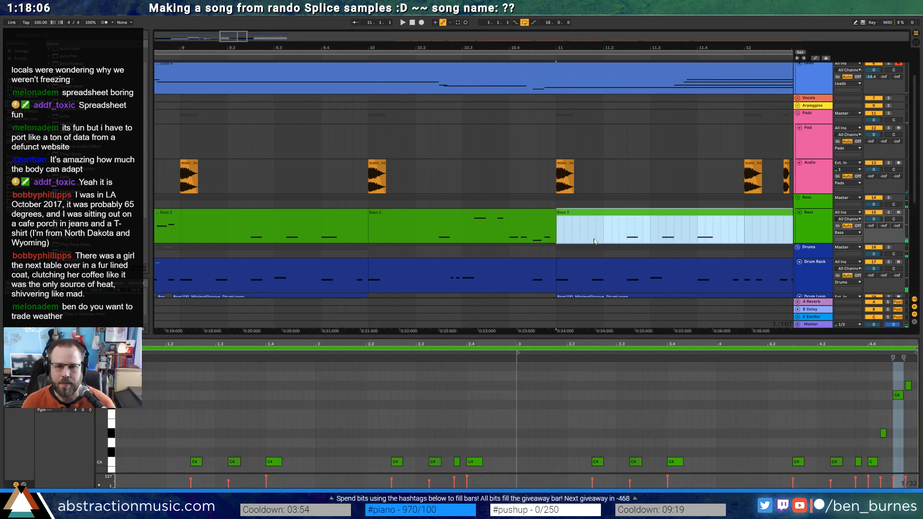
drag(242, 38, 250, 29)
click(523, 231)
drag(516, 233, 276, 222)
key(ctrl+j)
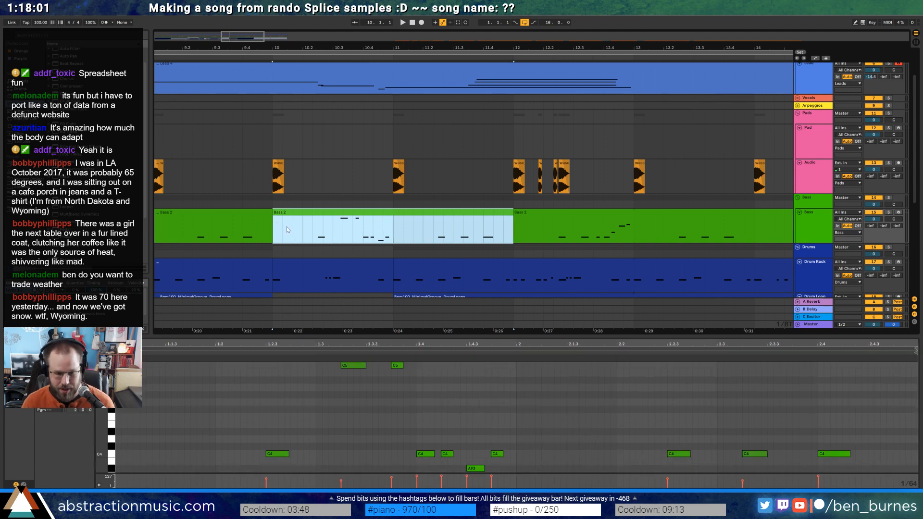
Duplicate the last short C4 note of the bass fill twice into bar 11
click(582, 448)
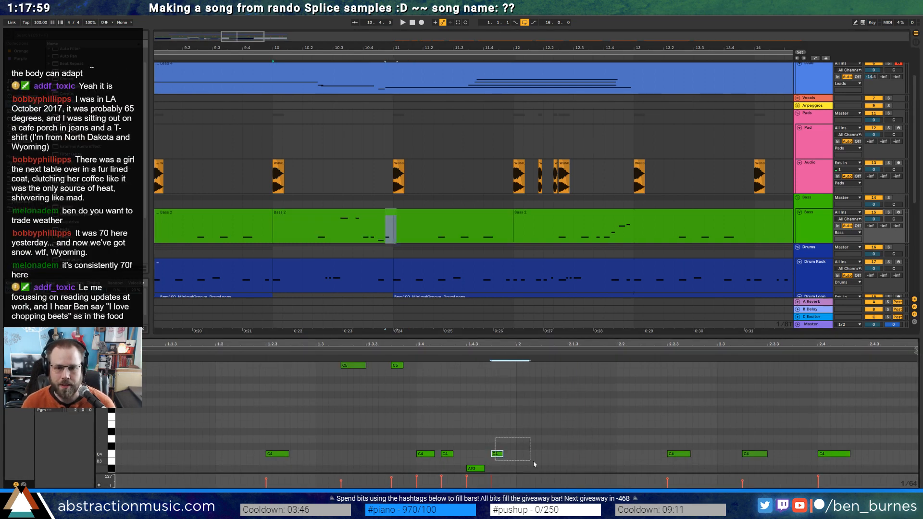
drag(534, 462, 538, 461)
key(ctrl+d)
key(ctrl+d)
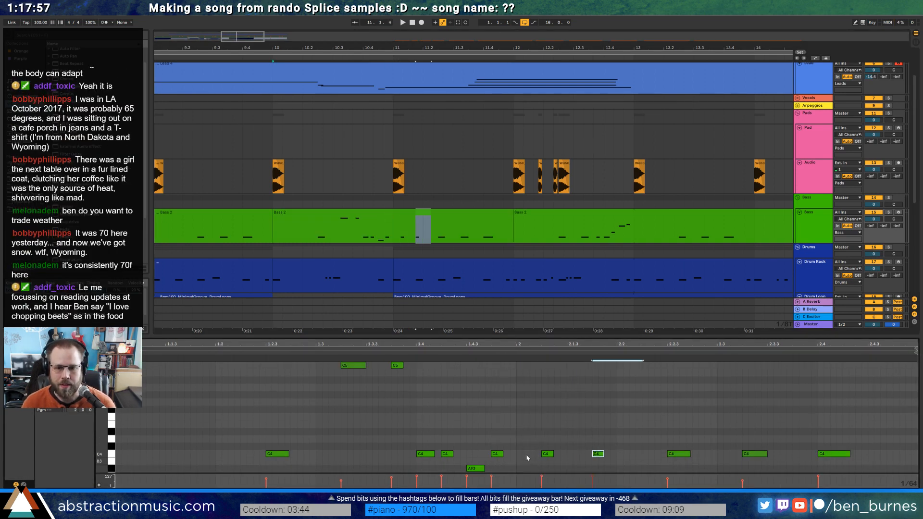
Play the extended bass fill, shorten its last duplicated C4 note, and remove the C4 note following it
click(330, 354)
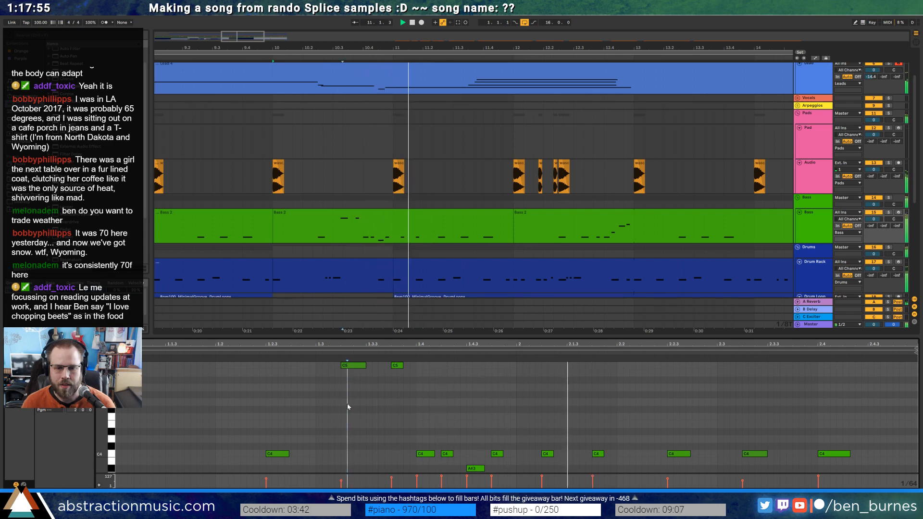
key(space)
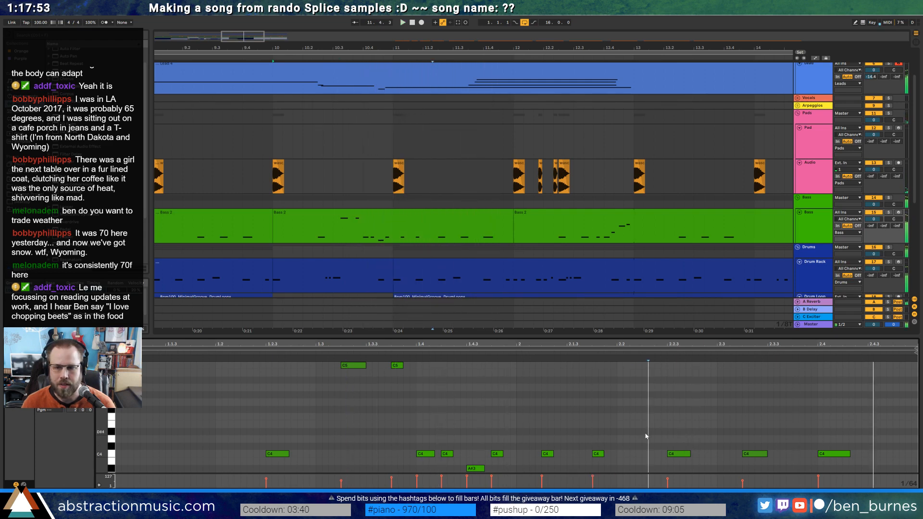
click(599, 455)
drag(603, 454, 599, 453)
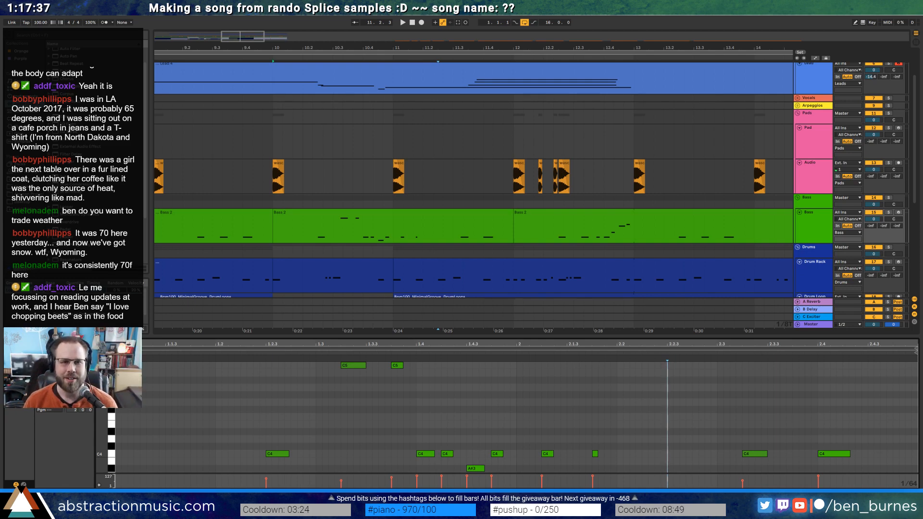
Play the arrangement from bar 1 through the new drum and bass break into bar 12
mouse_move(239, 37)
mouse_down()
mouse_move(214, 37)
mouse_move(222, 37)
mouse_up()
key(shift+Tab)
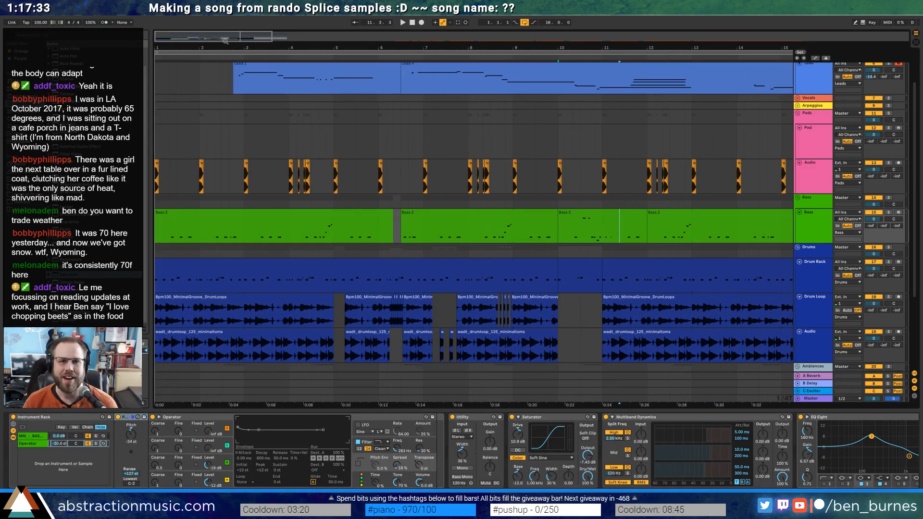
key(space)
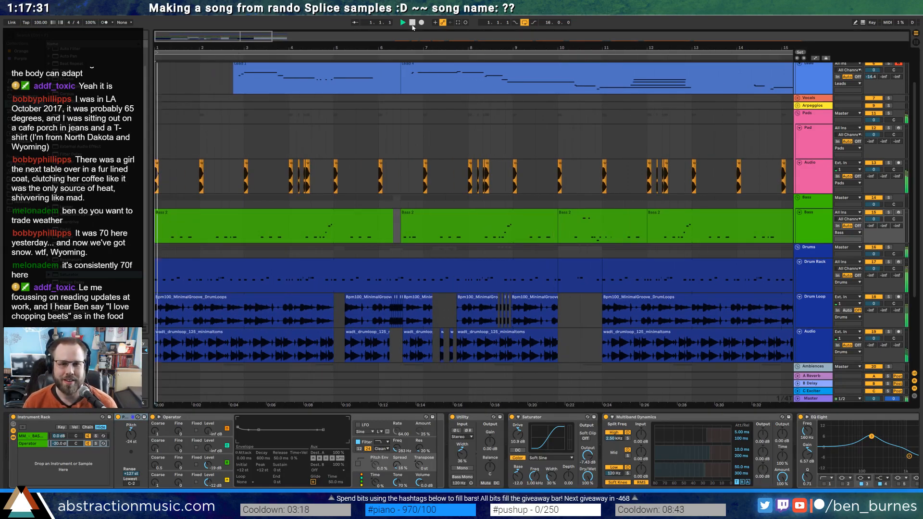
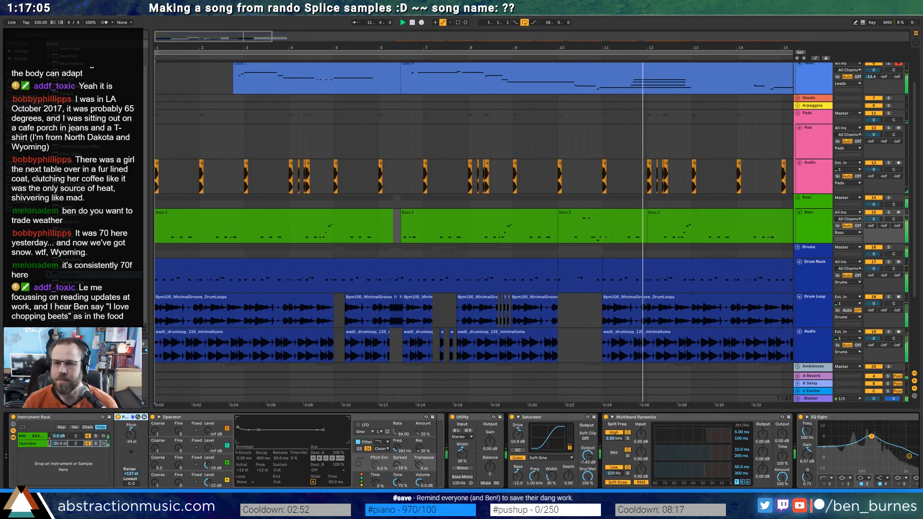
key(space)
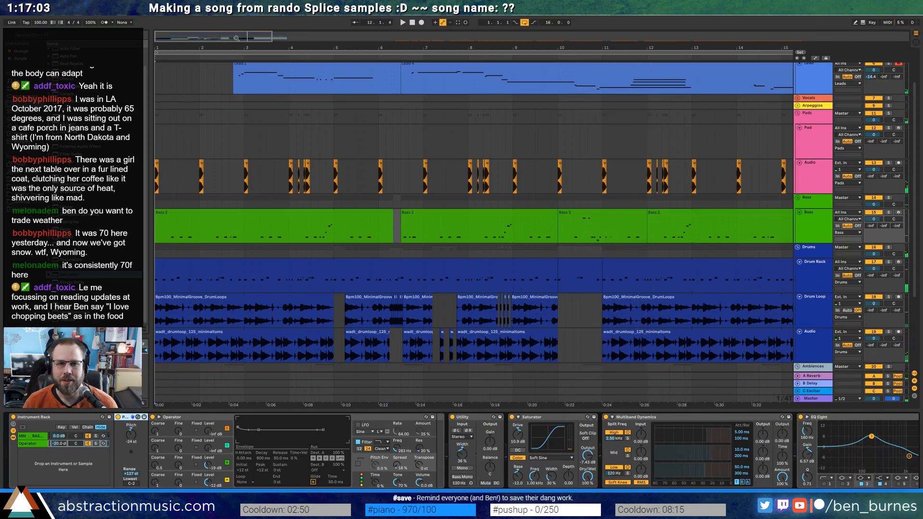
Select the Drum Rack part from bar 11 to the end of the loop at bar 17
drag(236, 38, 270, 44)
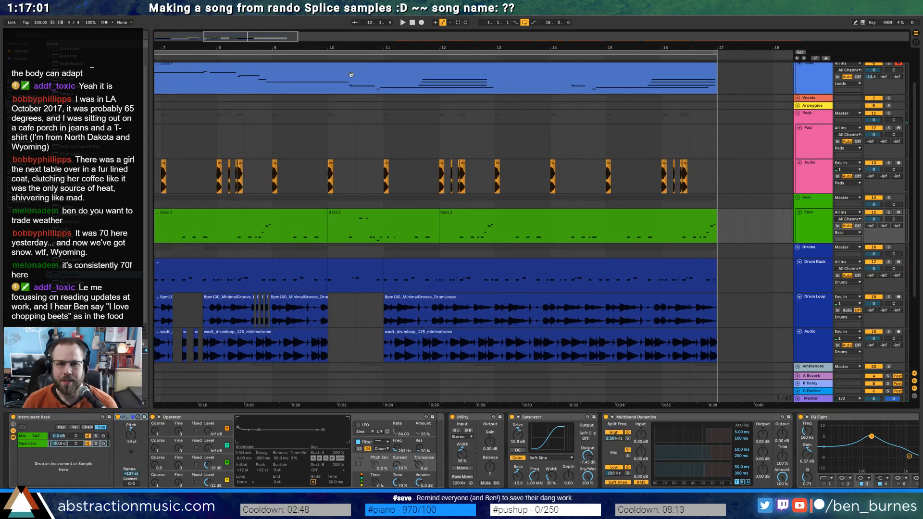
scroll(392, 260, down, 3)
click(392, 266)
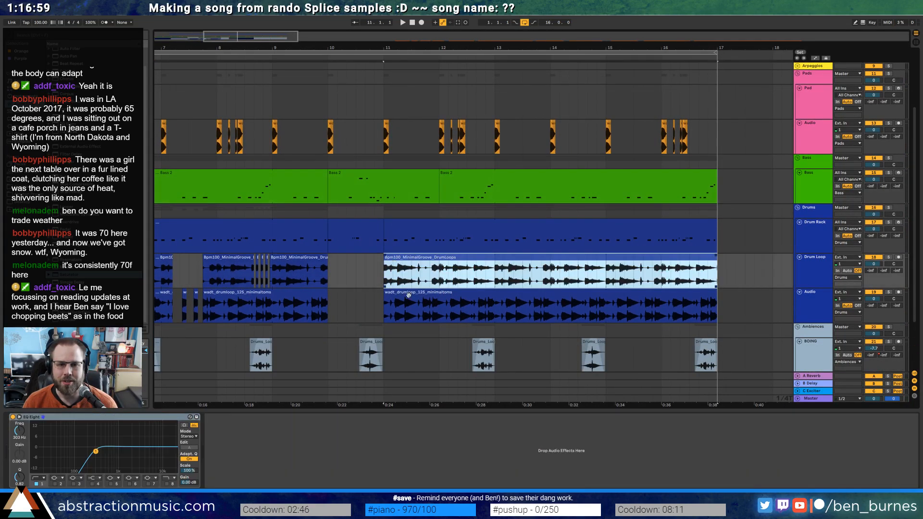
click(408, 230)
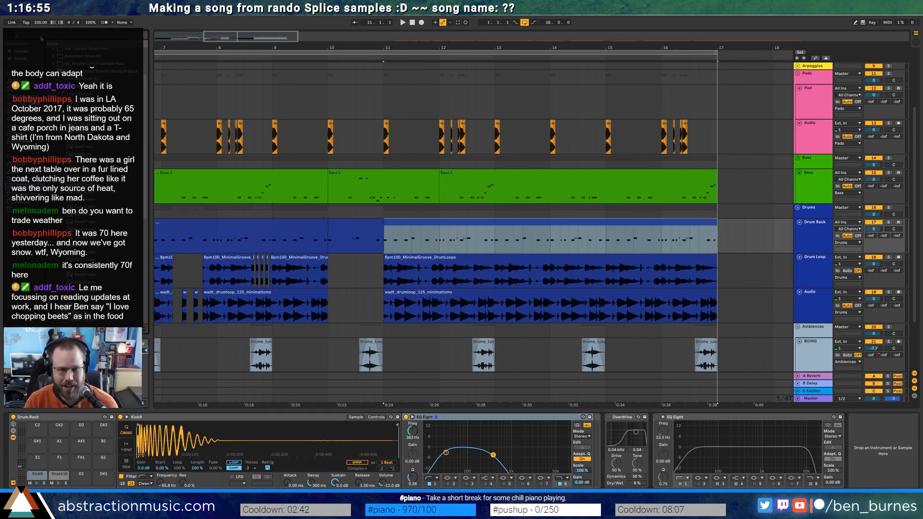
Browse the sample folders in the library for an additional drum sound
click(57, 94)
click(58, 101)
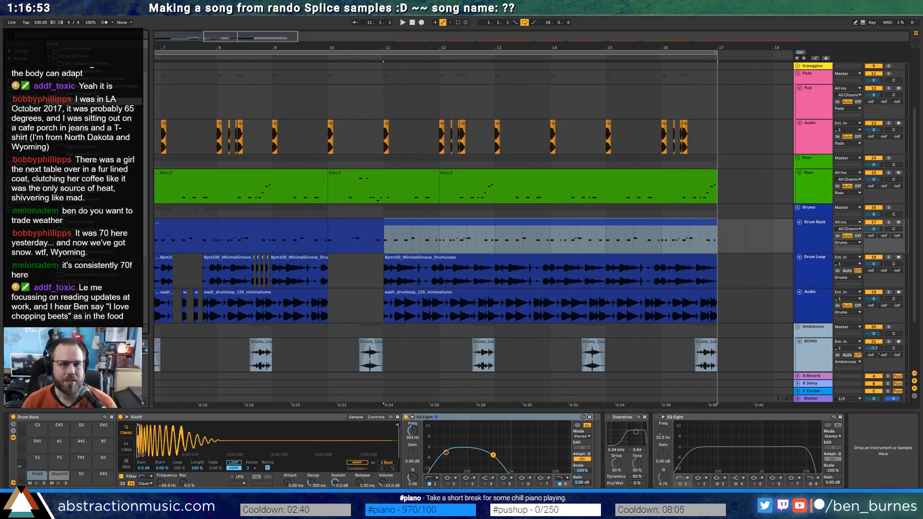
key(Down)
key(Down)
key(Down)
key(Down)
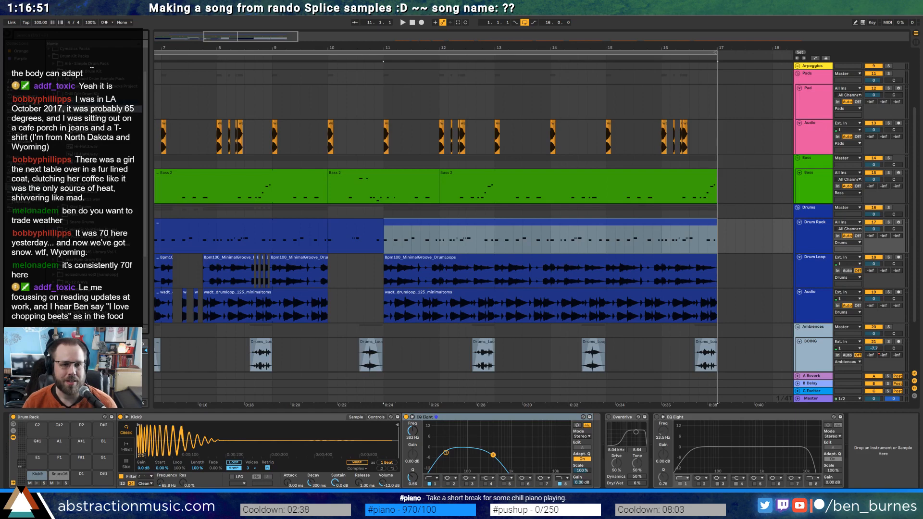
key(Down)
key(Down)
key(Down)
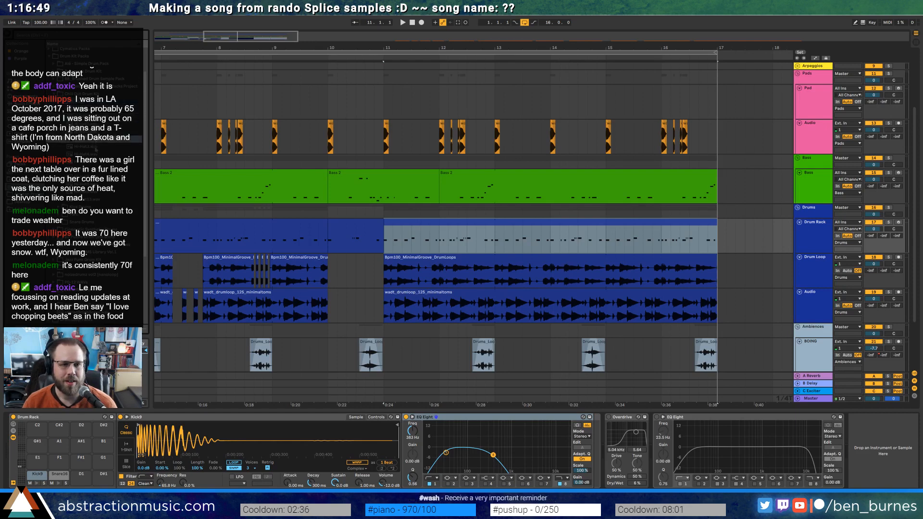
key(Down)
key(Down)
key(Down)
key(Down)
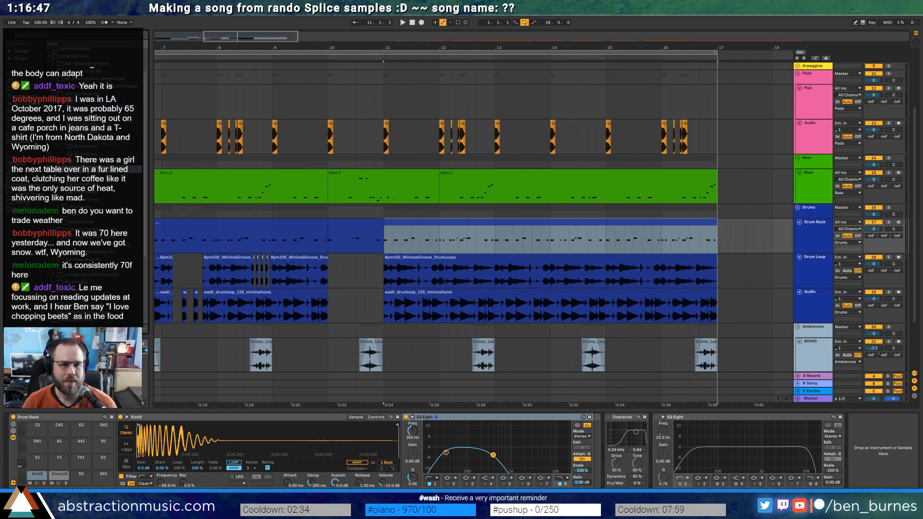
key(Down)
key(Down)
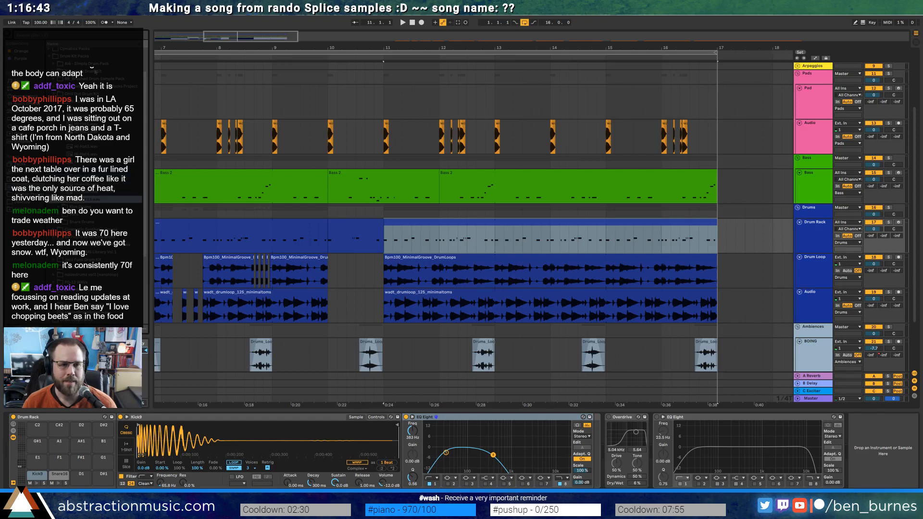
click(86, 125)
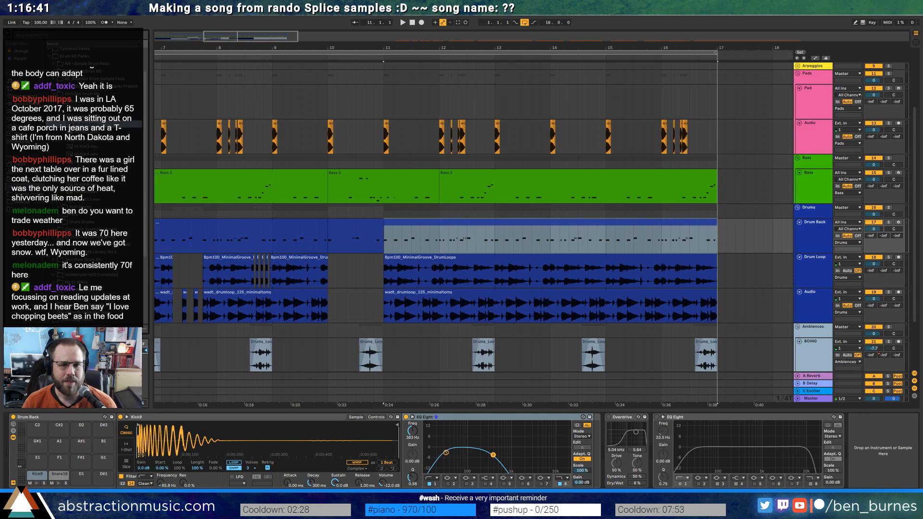
click(86, 154)
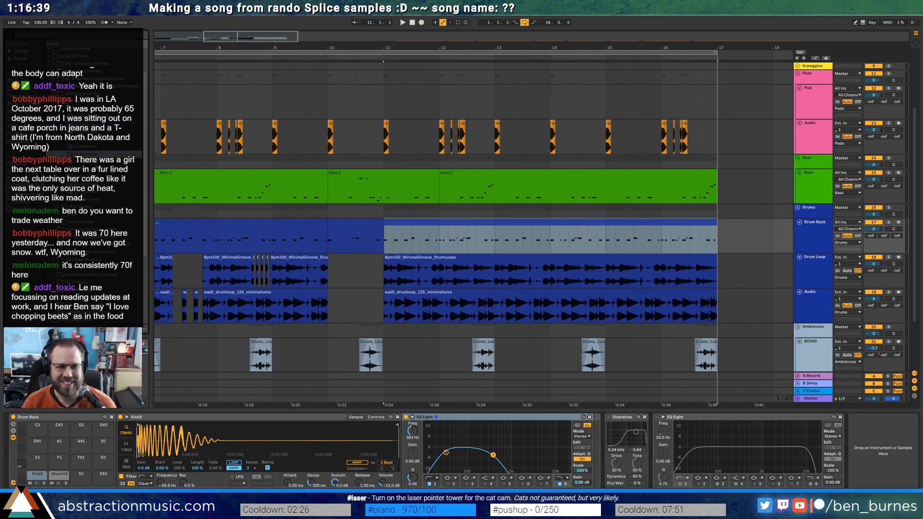
key(Down)
key(Left)
key(Left)
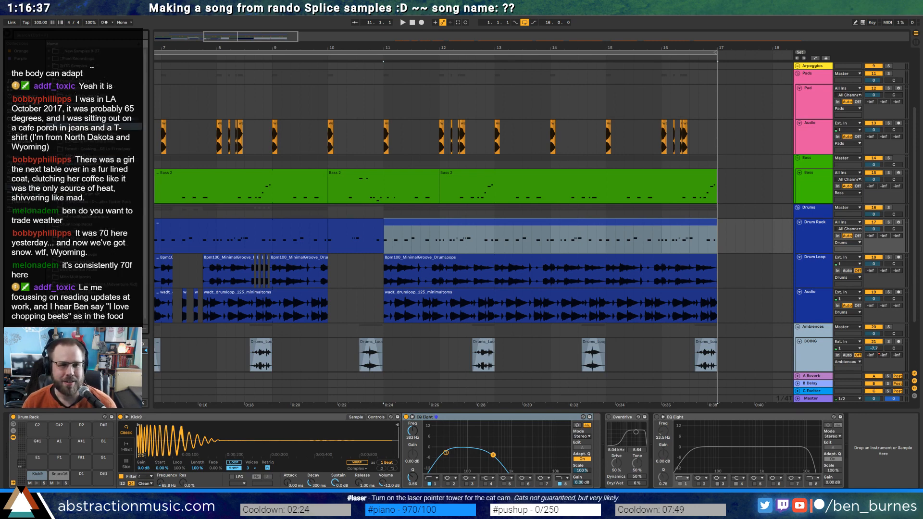
click(55, 210)
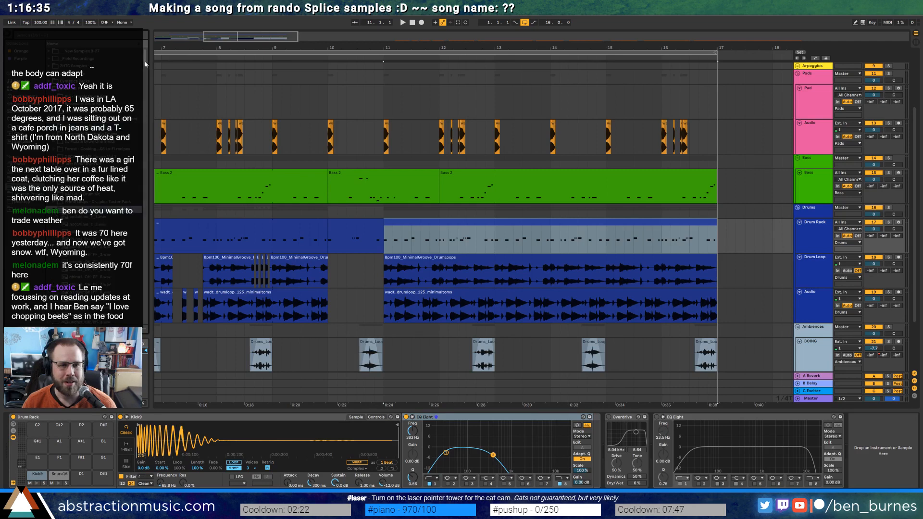
Audition the closed hi-hat samples and load hihatClosed_OH_F_16 onto the E1 pad of the Drum Rack
drag(146, 62, 157, 110)
click(74, 139)
click(108, 90)
click(108, 97)
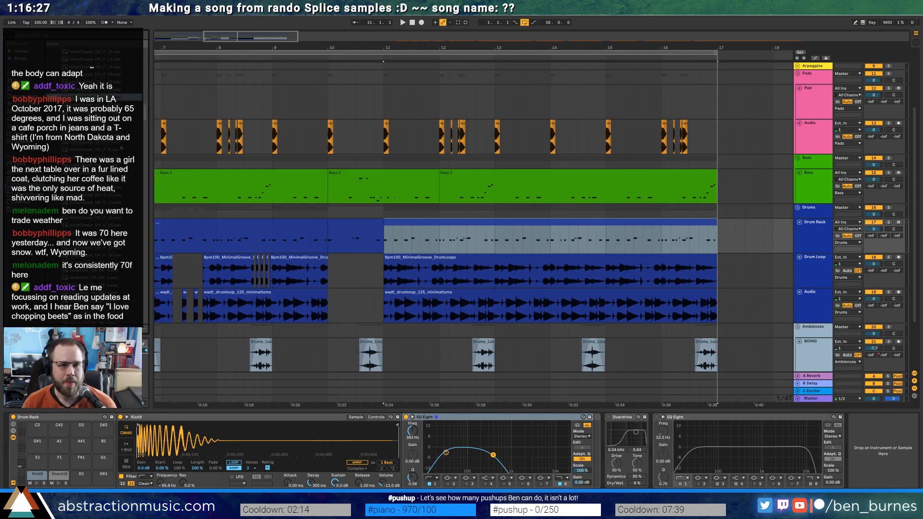
click(108, 120)
scroll(107, 120, down, 1)
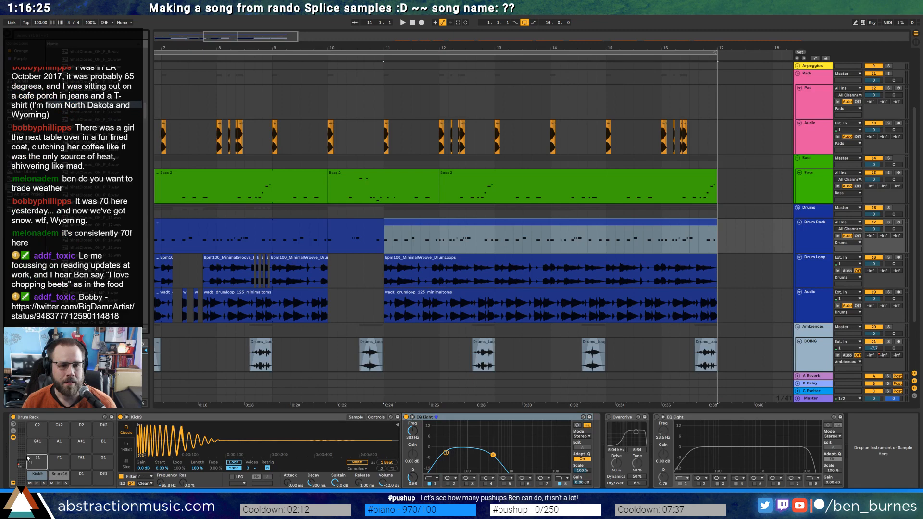
Add a closed hi-hat note at the start of the Drum Rack clip from bar 11 and duplicate it onto the other three beats
double_click(432, 253)
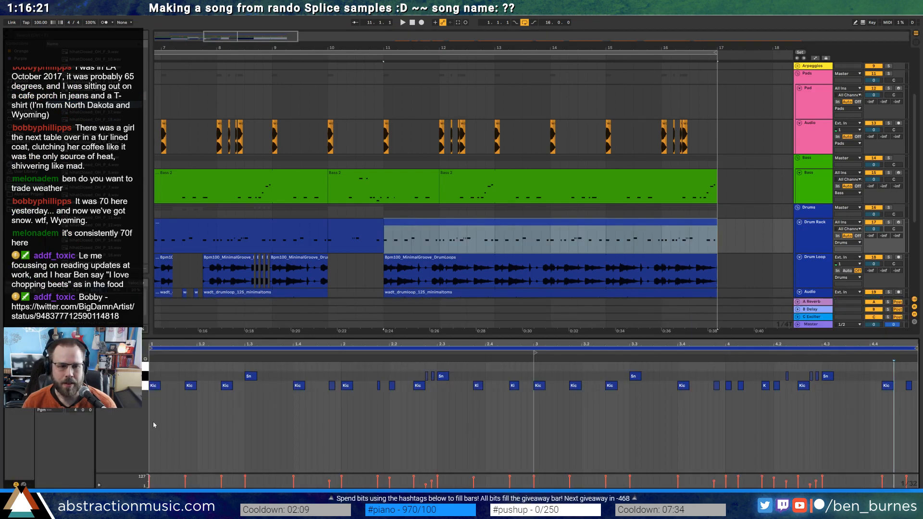
double_click(153, 370)
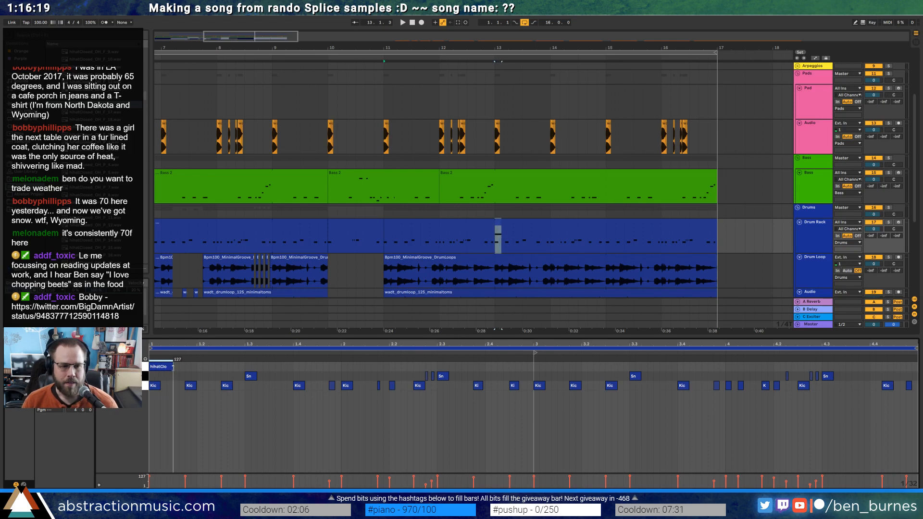
key(ctrl+d)
key(ctrl+d)
key(ctrl+d)
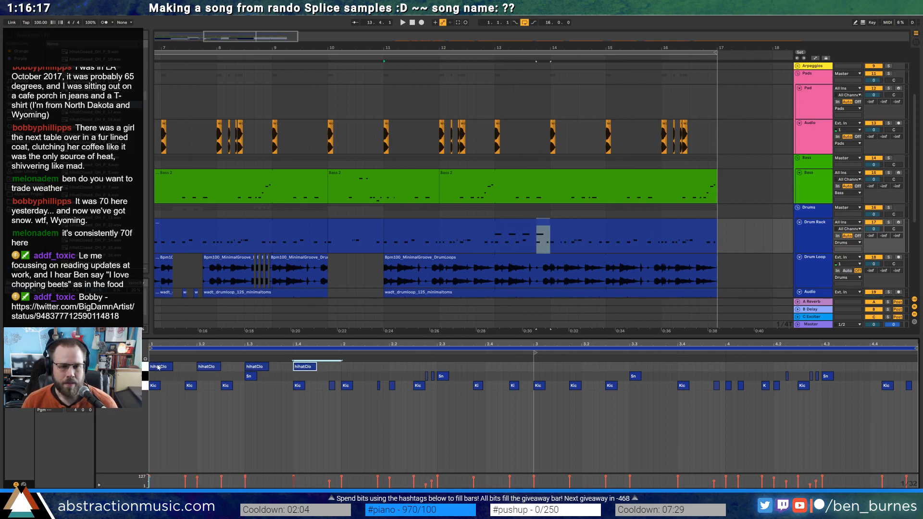
Duplicate the one-bar closed hi-hat pattern three times to fill four bars of the Drum Rack clip
key(space)
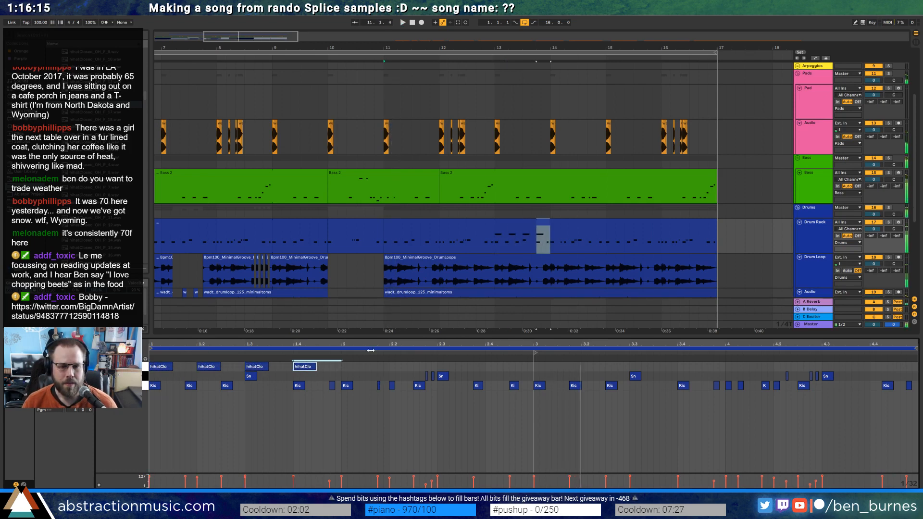
click(524, 227)
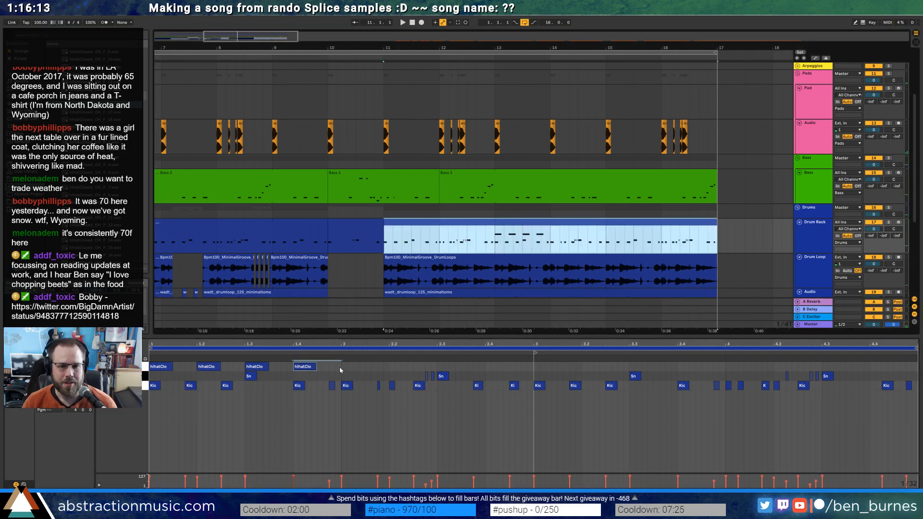
drag(340, 370, 164, 364)
key(ctrl+d)
key(ctrl+d)
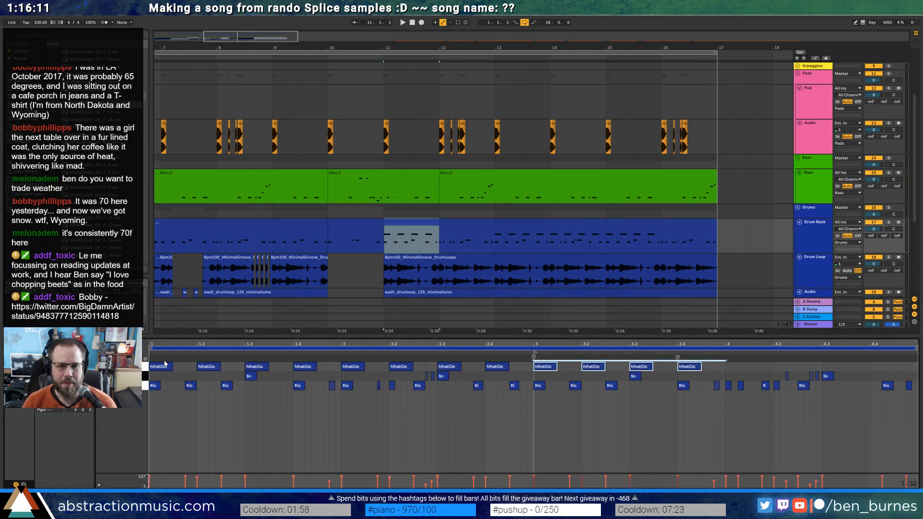
key(ctrl+d)
During playback from bar 11, trim the closed hi-hat sample to its transient and a short tail, and lengthen its fade-out
click(384, 243)
key(space)
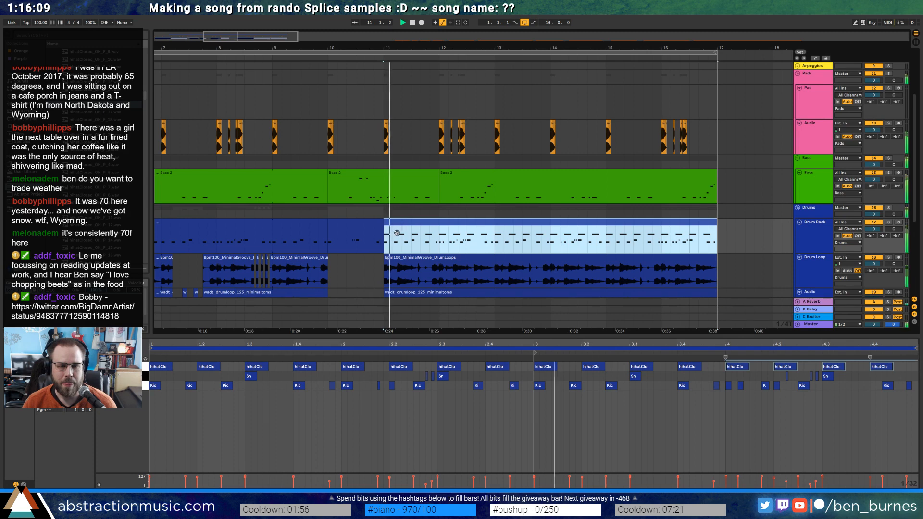
key(shift+Tab)
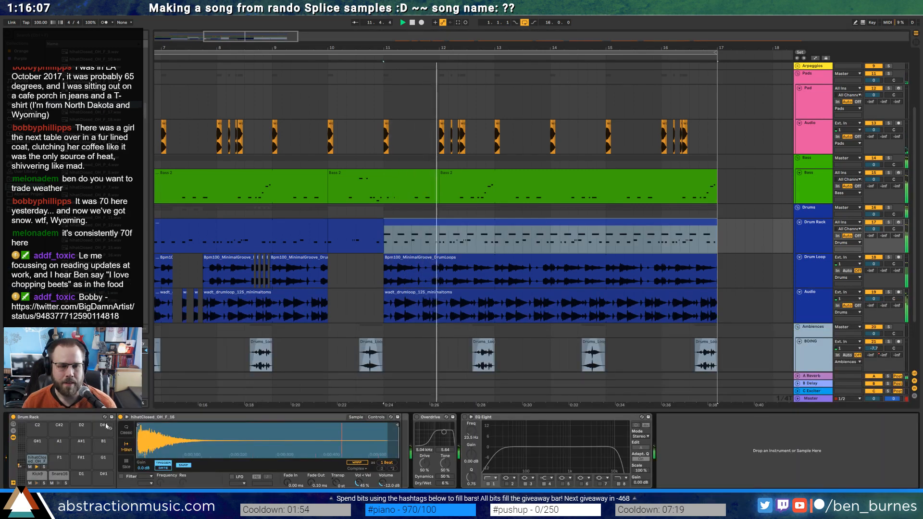
drag(137, 427, 137, 473)
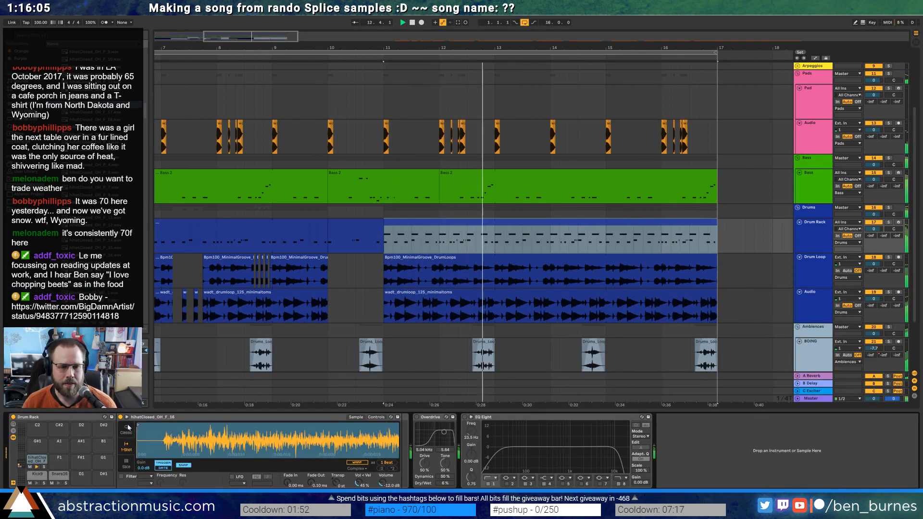
drag(138, 426, 166, 427)
drag(383, 431, 382, 384)
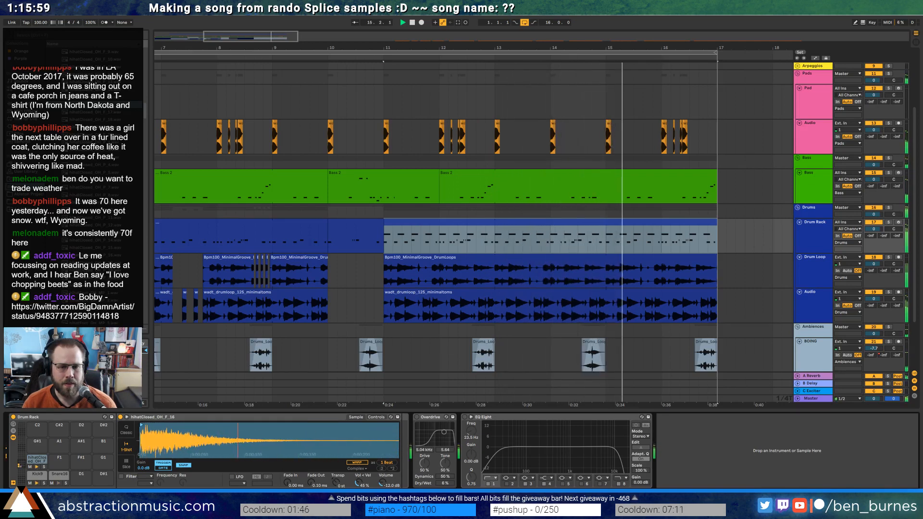
drag(310, 482, 310, 424)
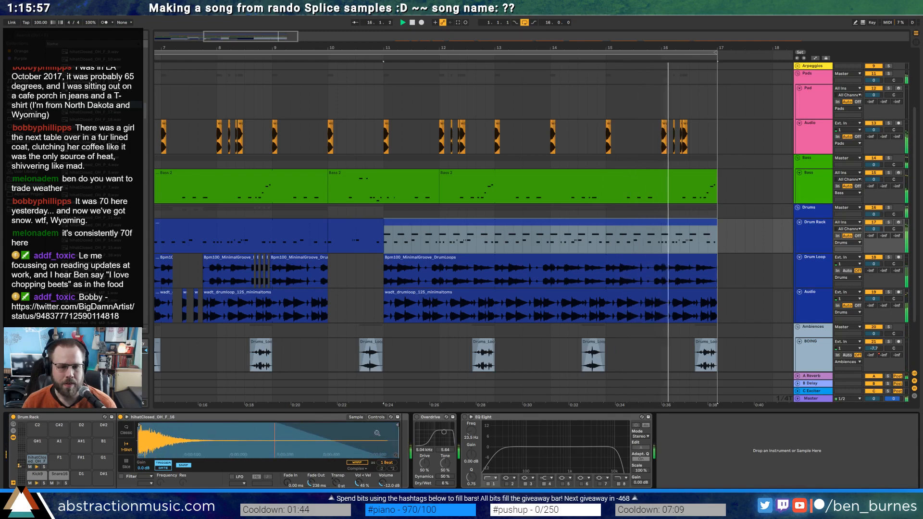
drag(393, 426, 173, 425)
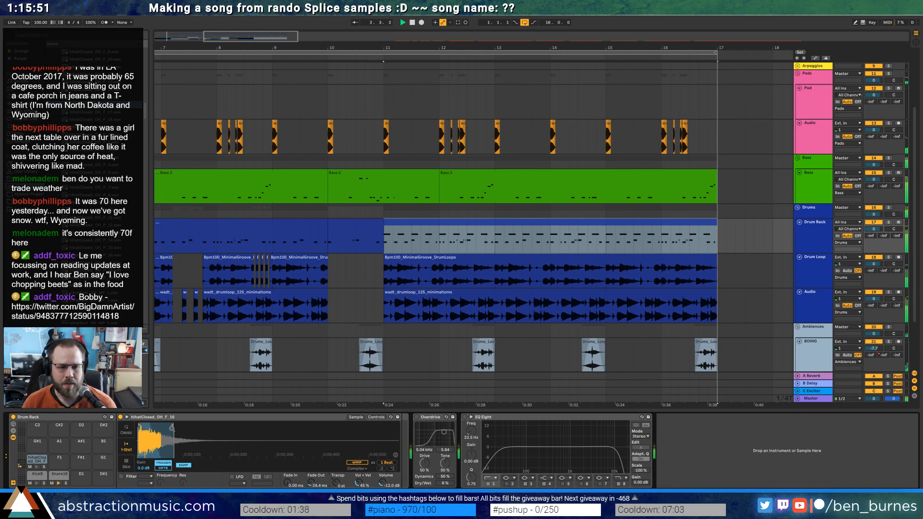
Stop playback and shorten the Lead clip so it ends at bar 13
scroll(494, 198, up, 4)
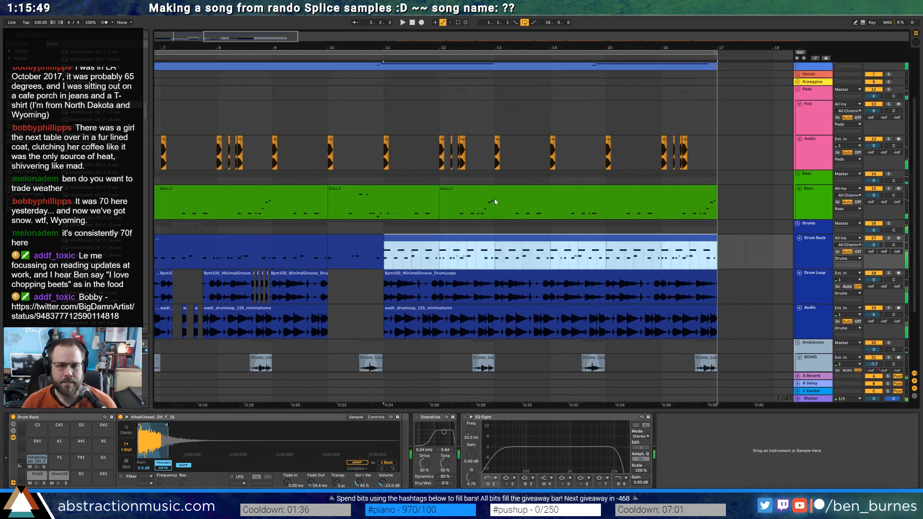
click(551, 132)
key(space)
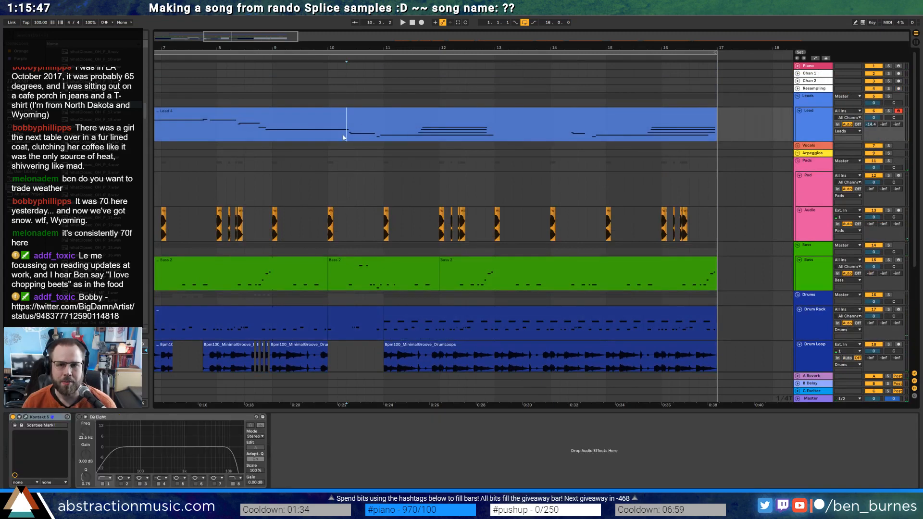
mouse_move(712, 116)
mouse_down()
mouse_move(478, 126)
mouse_move(500, 131)
mouse_up()
click(569, 163)
Delete everything from bar 13 to past bar 17 on the tracks from Pads through BOING
scroll(497, 155, down, 1)
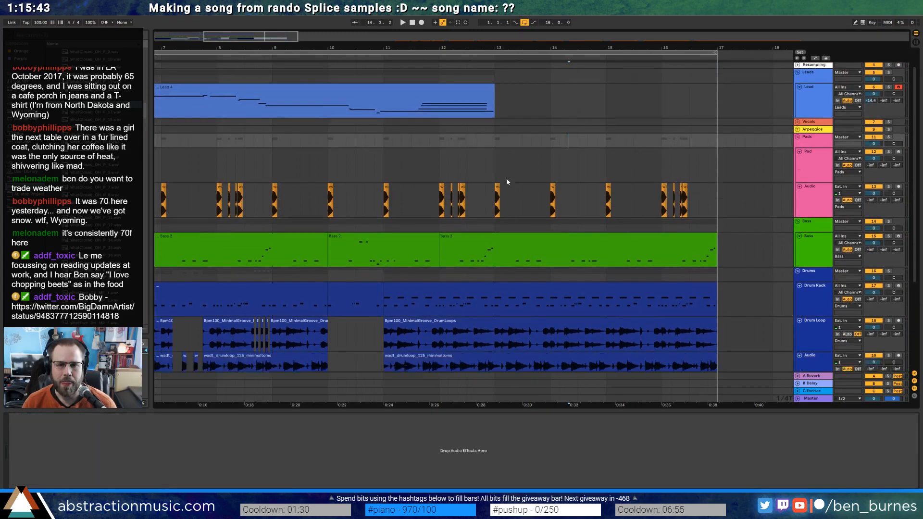
drag(266, 39, 266, 24)
scroll(510, 166, down, 3)
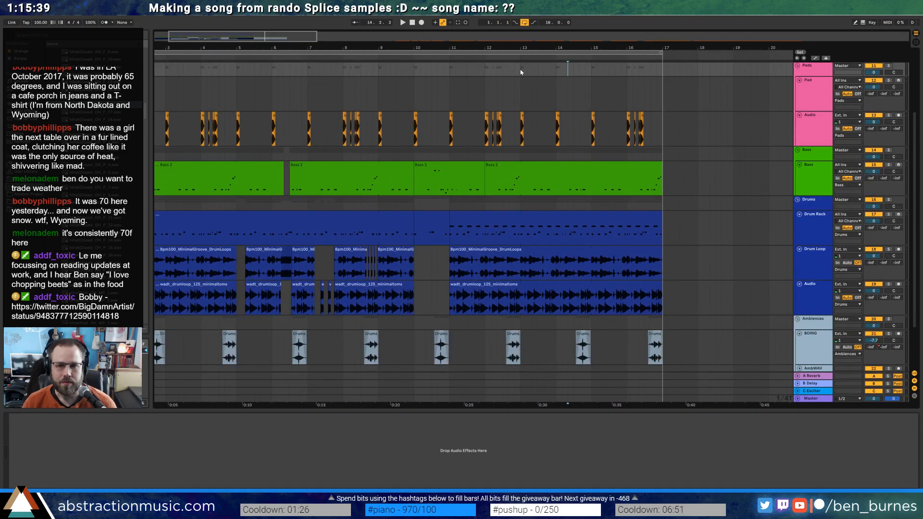
drag(521, 72, 672, 350)
key(Delete)
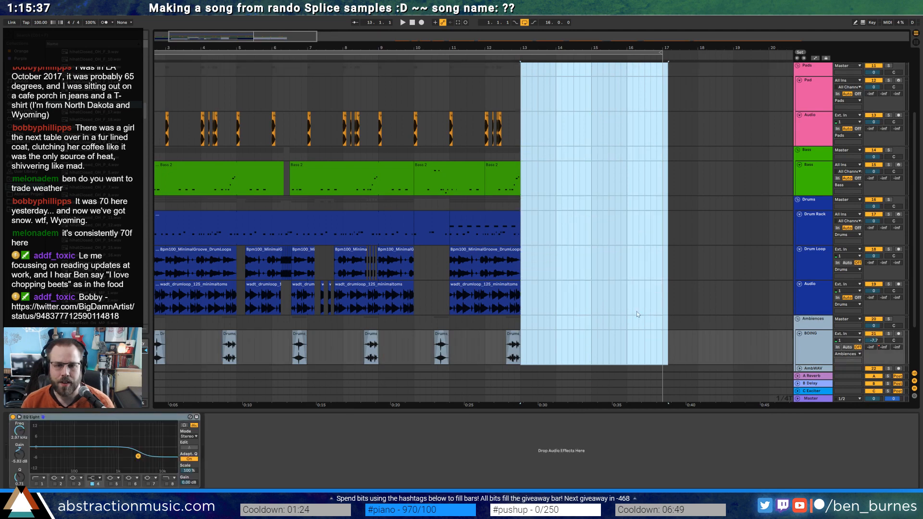
Shorten the arrangement loop to 12 bars, ending at bar 13
click(569, 272)
drag(662, 53, 521, 58)
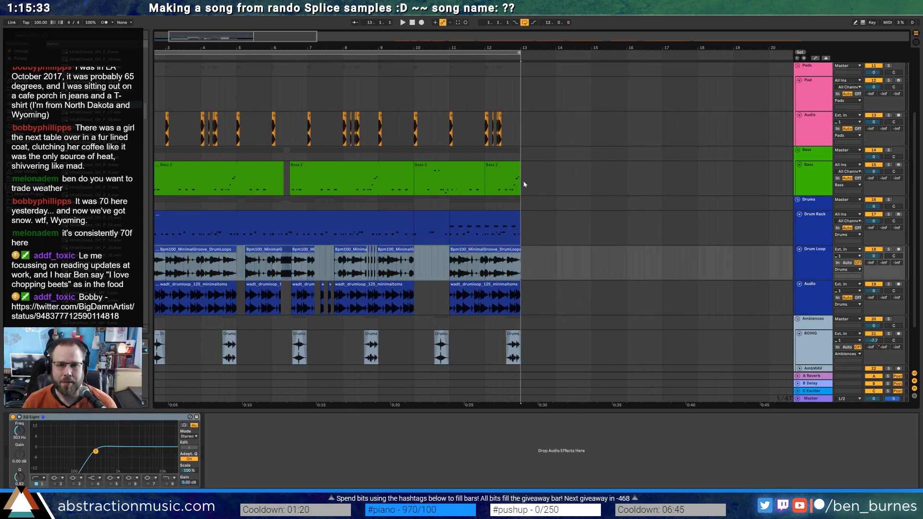
click(594, 186)
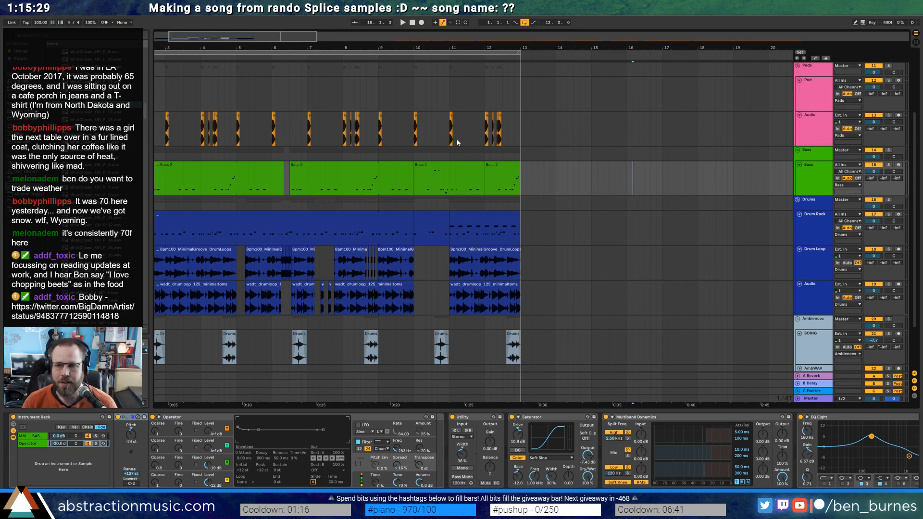
Play through the bar 10 break and view the hi-hat, snare and kick notes of the Drum Rack clip from bar 11
key(space)
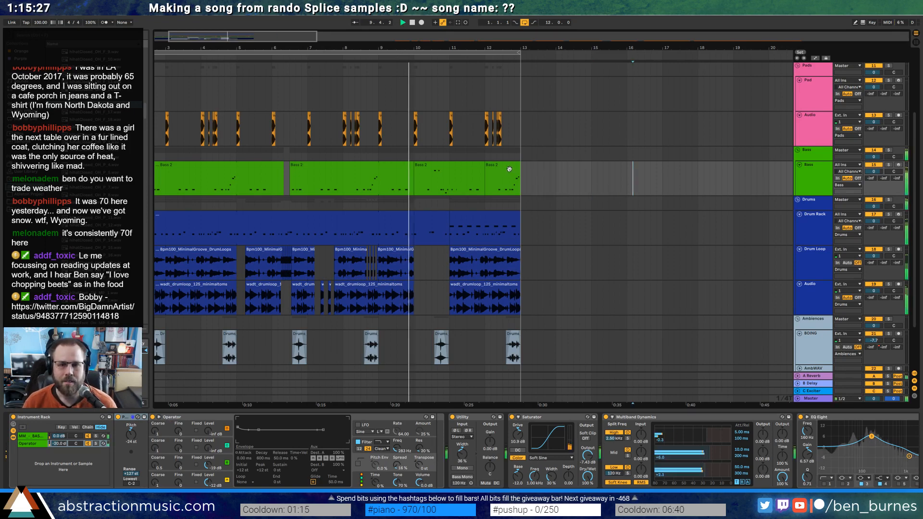
double_click(472, 224)
click(378, 433)
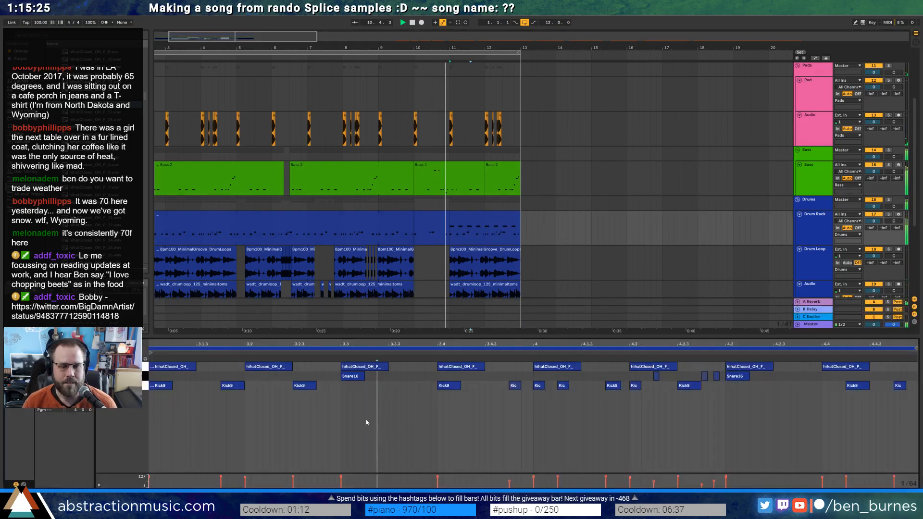
mouse_move(174, 346)
mouse_down()
mouse_move(174, 319)
mouse_move(174, 347)
mouse_up()
key(space)
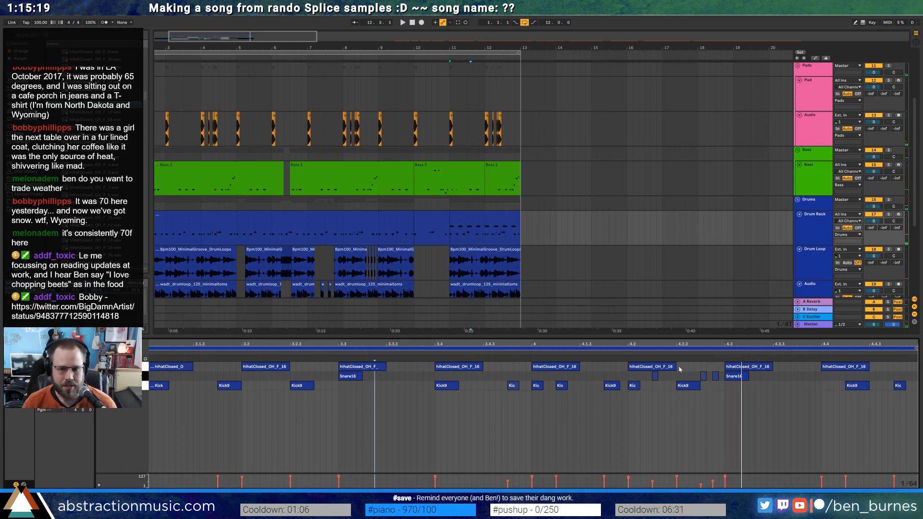
Shorten the closed hi-hat on beat 4.3 and add short hi-hat notes between beats 4.2 and 4.4
click(680, 369)
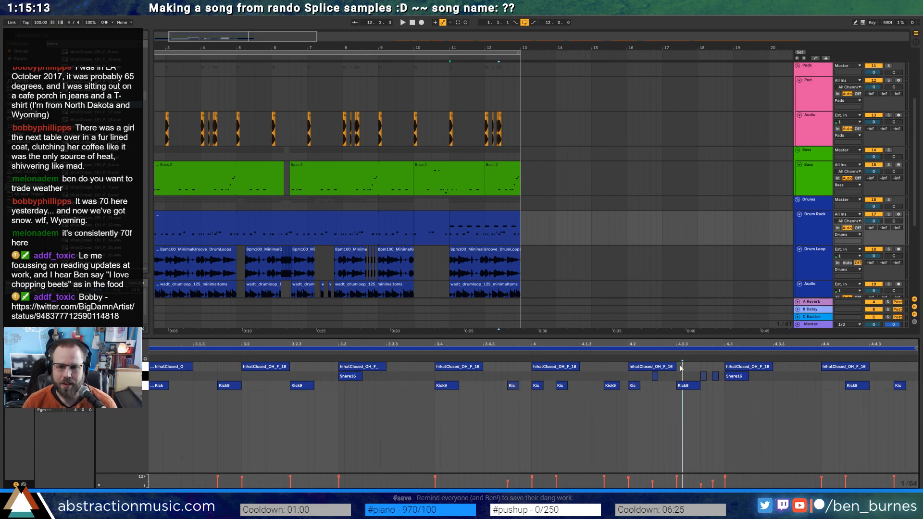
double_click(691, 367)
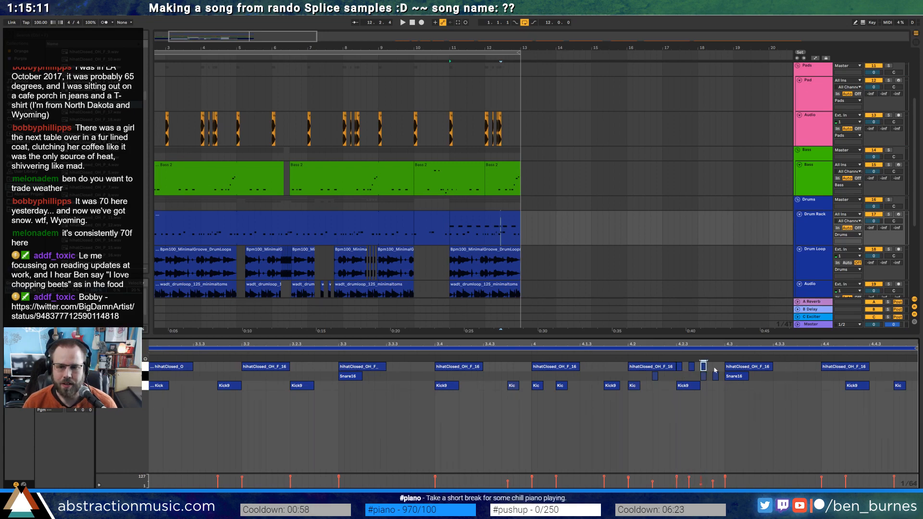
key(space)
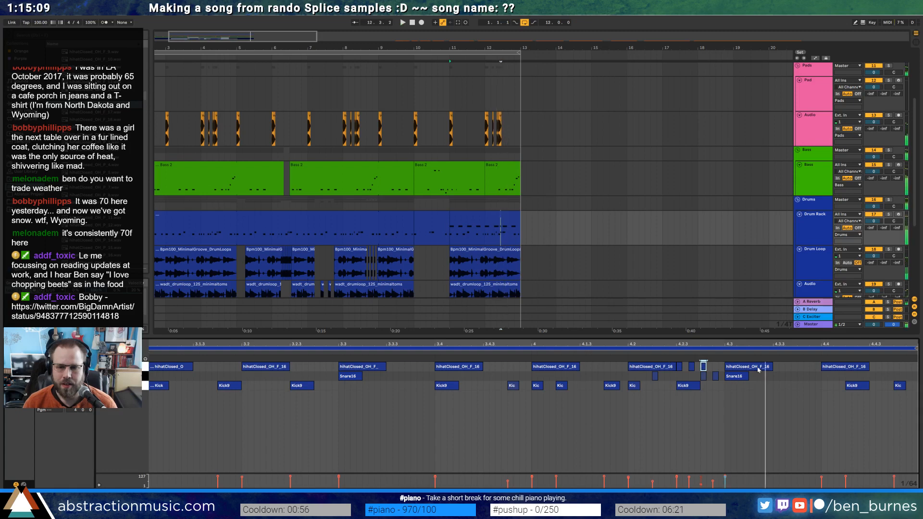
click(766, 367)
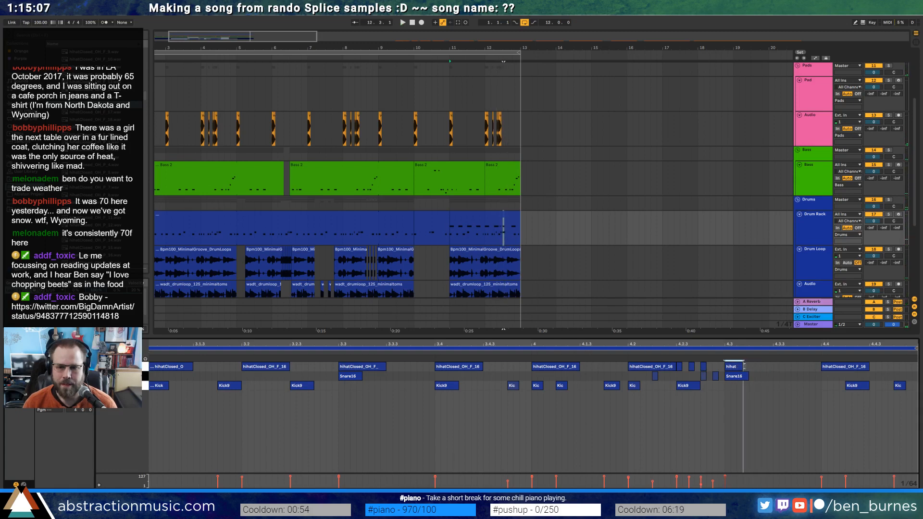
double_click(760, 367)
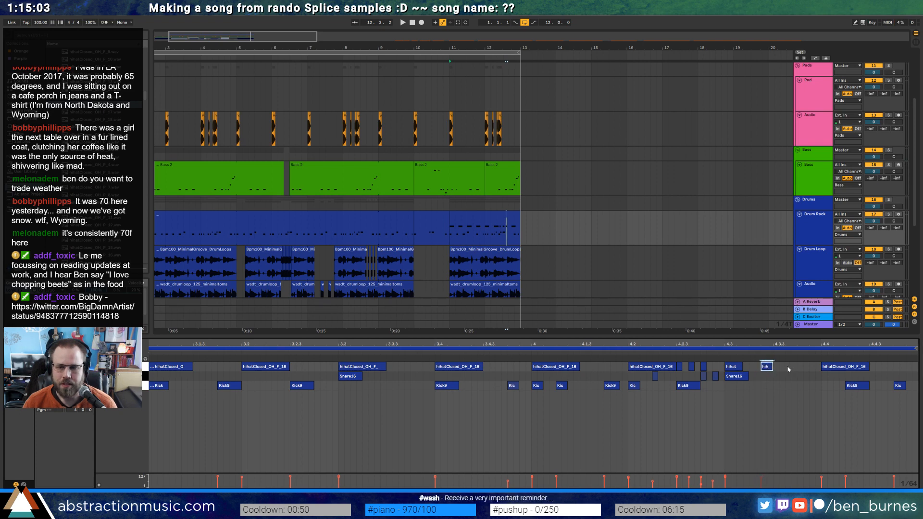
double_click(812, 367)
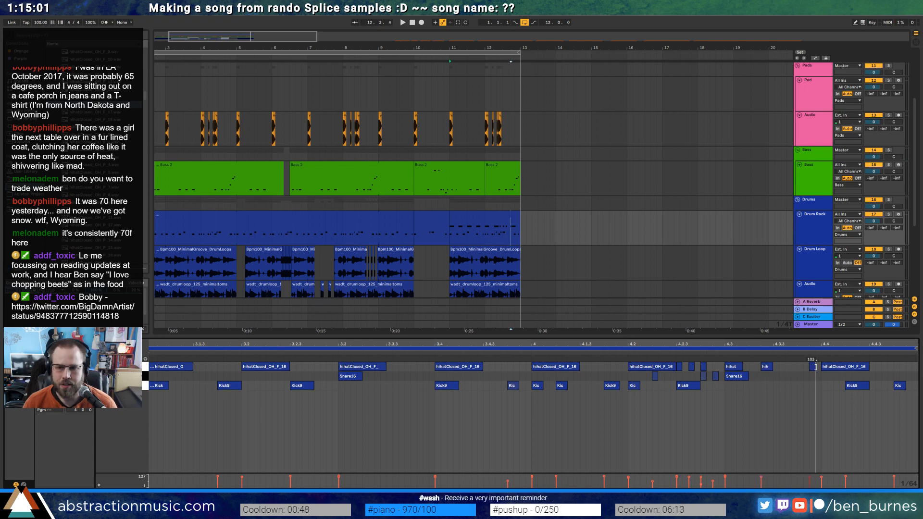
Shorten the hi-hat on beat 4.4, add two short hi-hats after it, and soften some of the new notes
drag(869, 367, 838, 366)
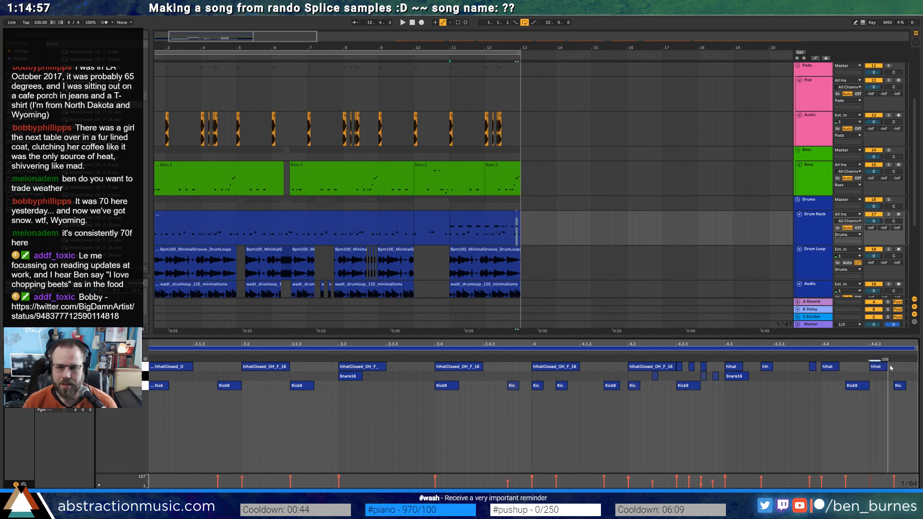
drag(888, 366, 882, 366)
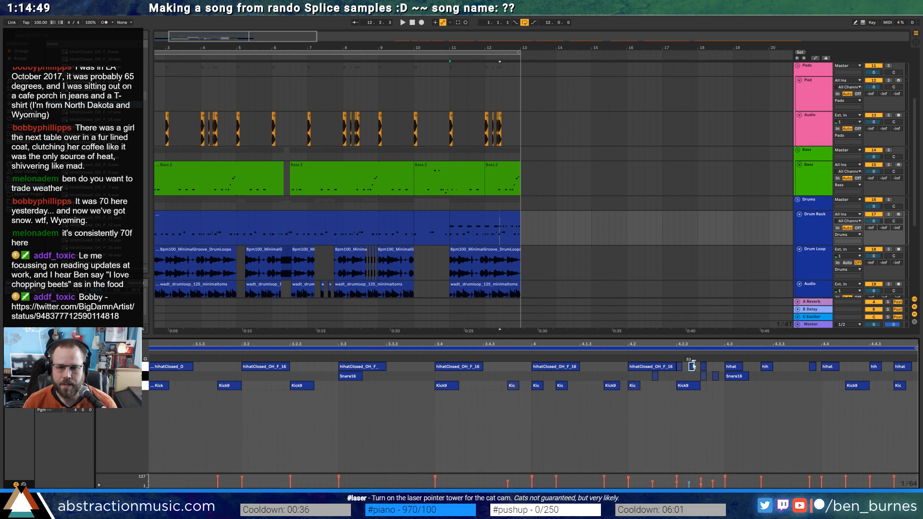
click(812, 367)
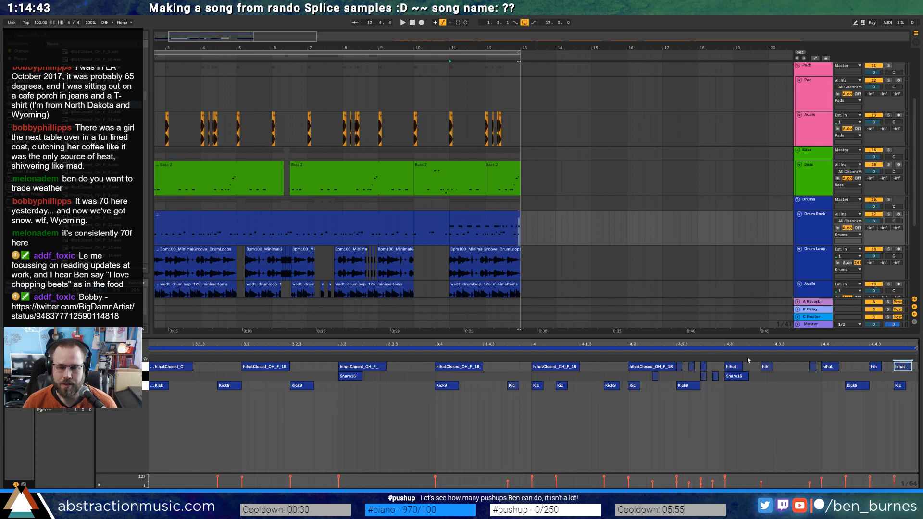
key(space)
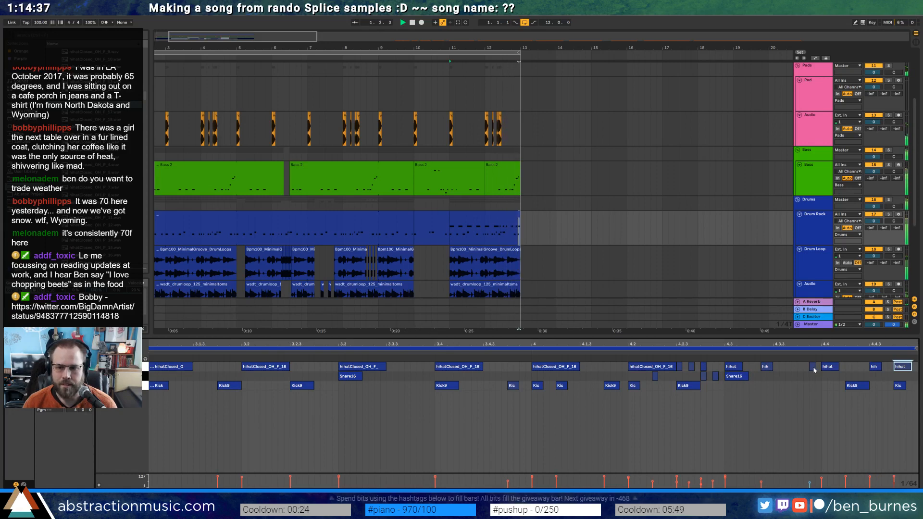
drag(815, 369, 800, 372)
Deactivate the last BOING clip, the one ending at bar 13
key(shift+Tab)
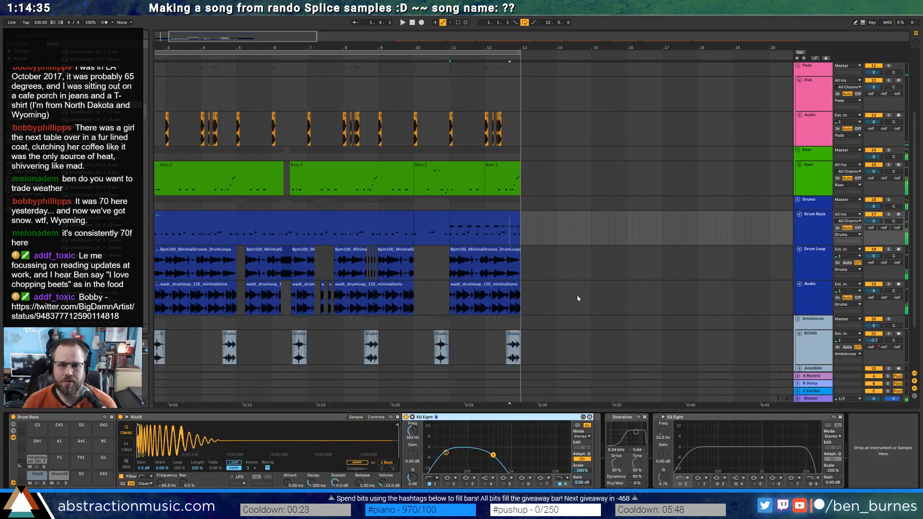
scroll(524, 335, up, 2)
click(511, 336)
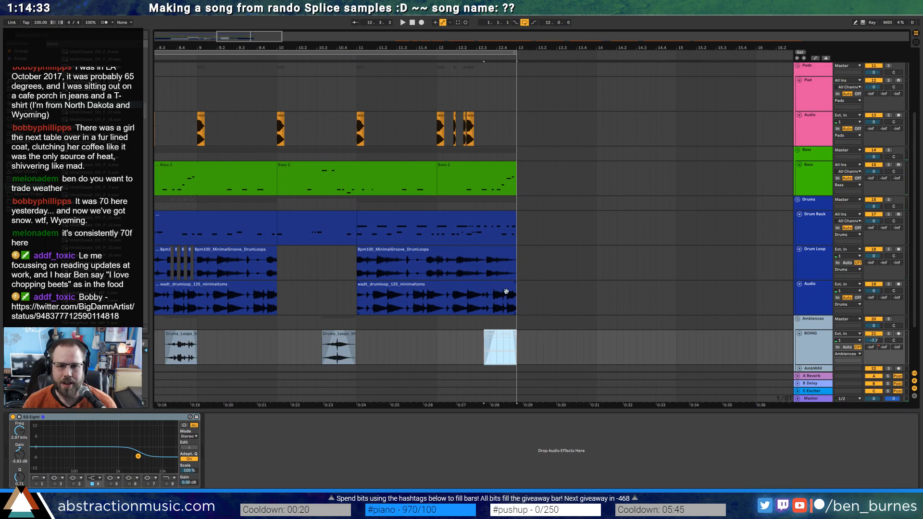
Try ending the last wadt_drumloop clip at bar 12 and listen to the result
drag(513, 290, 437, 285)
key(space)
click(439, 284)
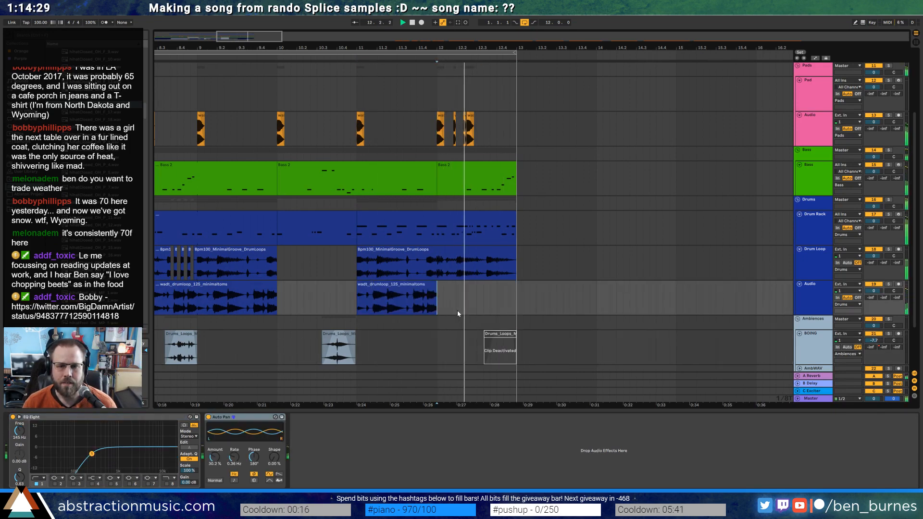
key(space)
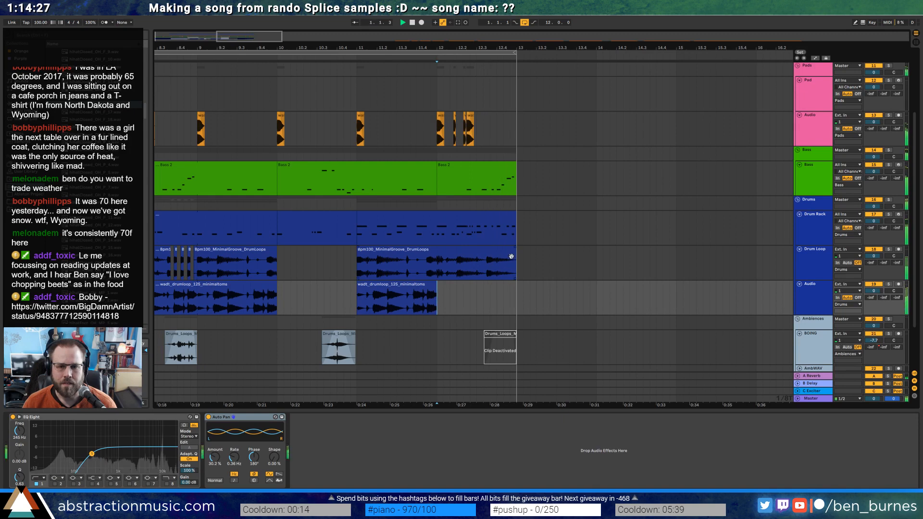
Trim the last Bpm100_MinimalGroove and wadt_drumloop clips so both end just past the middle of bar 12
mouse_move(514, 254)
mouse_down()
mouse_move(438, 274)
mouse_move(516, 291)
mouse_up()
click(439, 264)
key(space)
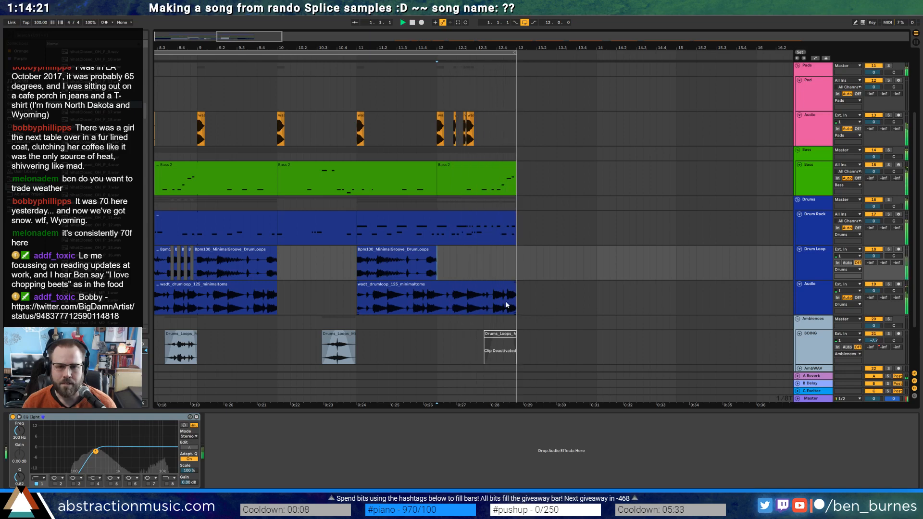
drag(513, 290, 488, 288)
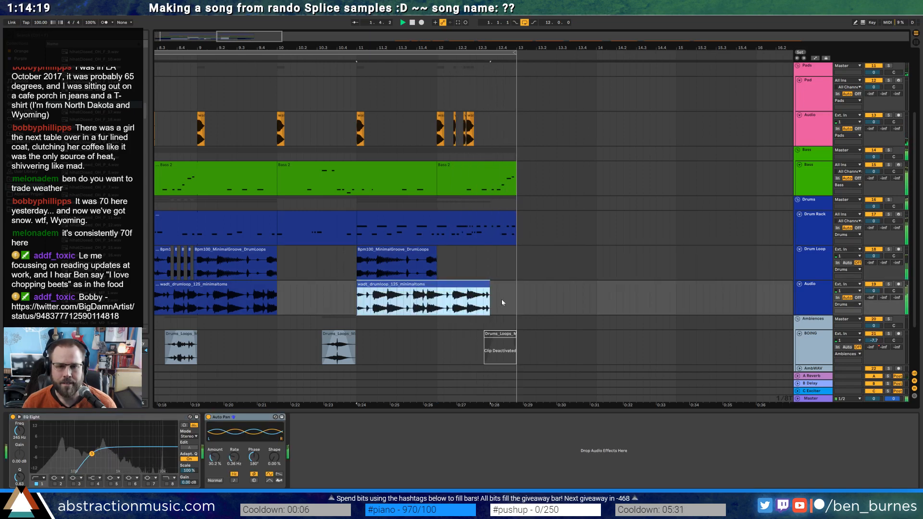
drag(434, 255, 481, 255)
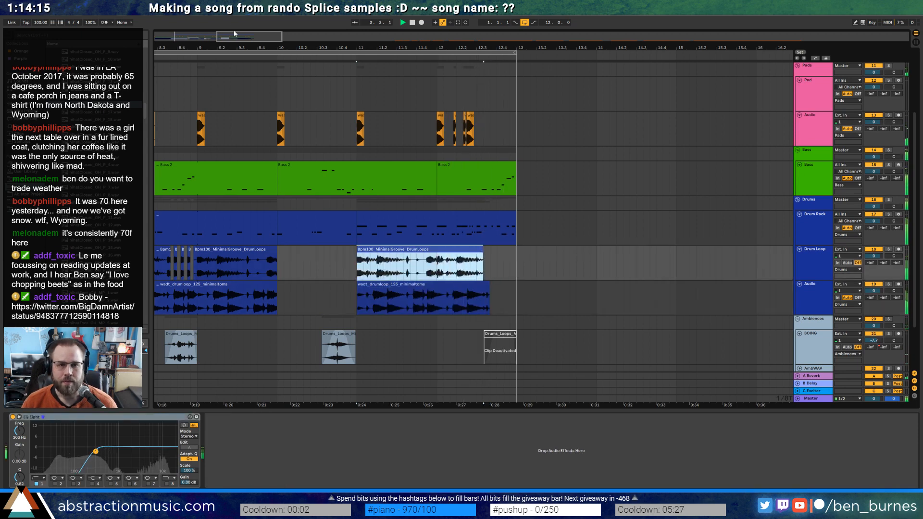
drag(234, 33, 219, 35)
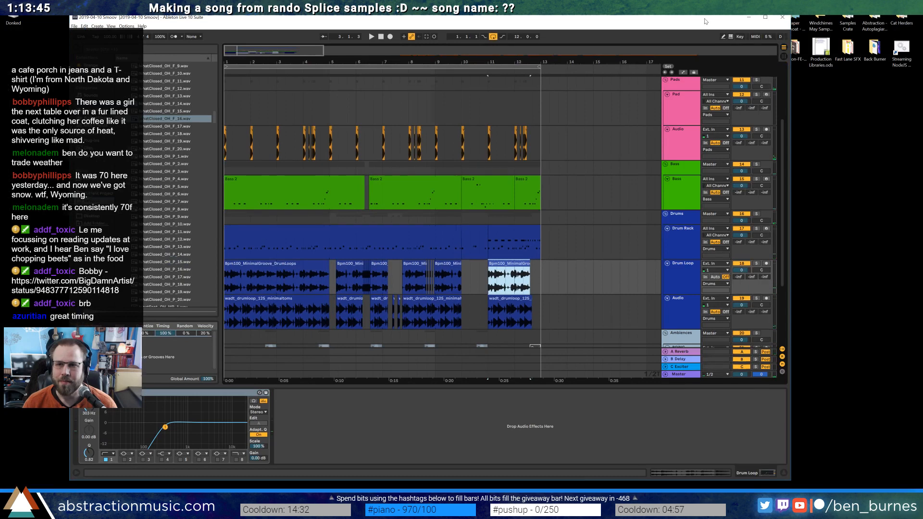
Switch to the desktop, open the Samples Crate folder and preview the Madameberry HipBerrrrrh sample
drag(705, 21, 696, 20)
double_click(848, 22)
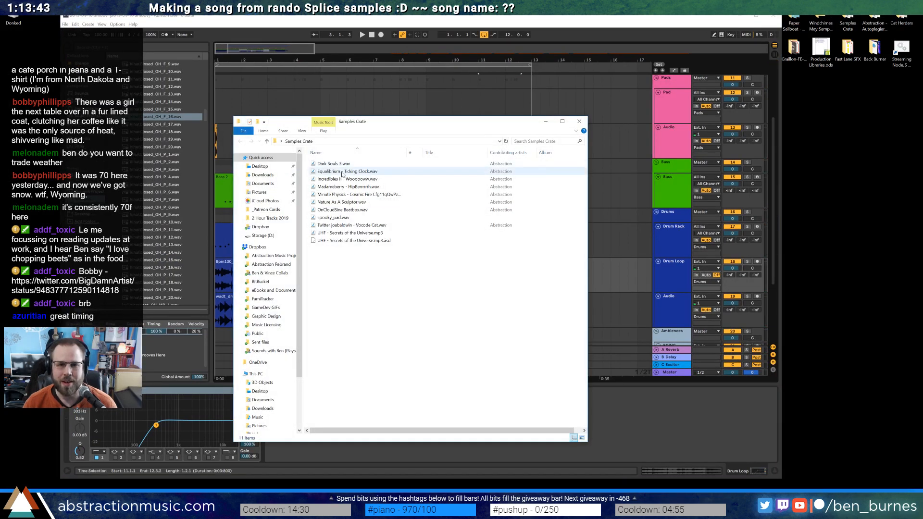
drag(447, 122, 629, 154)
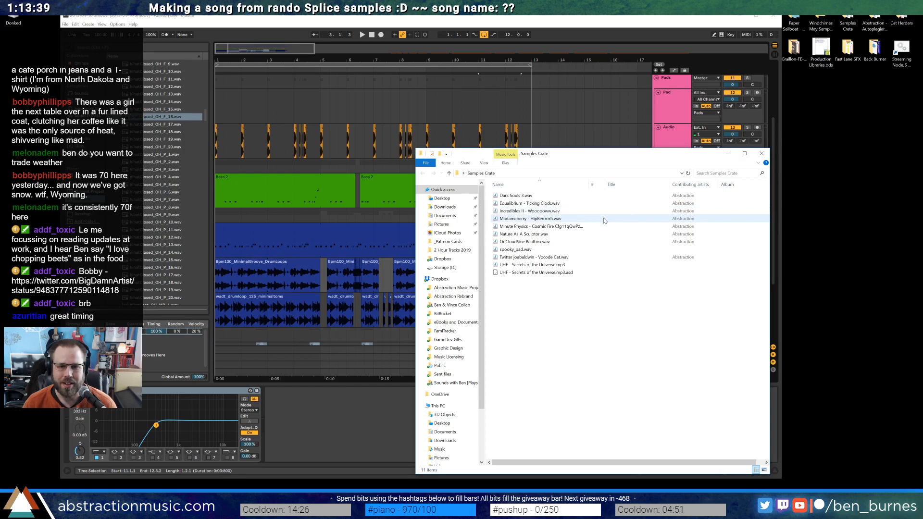
double_click(568, 219)
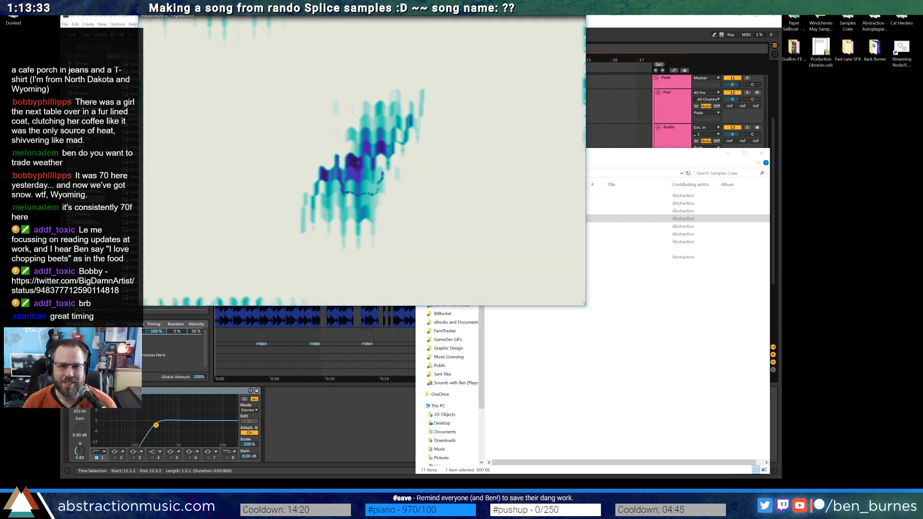
key(alt+F4)
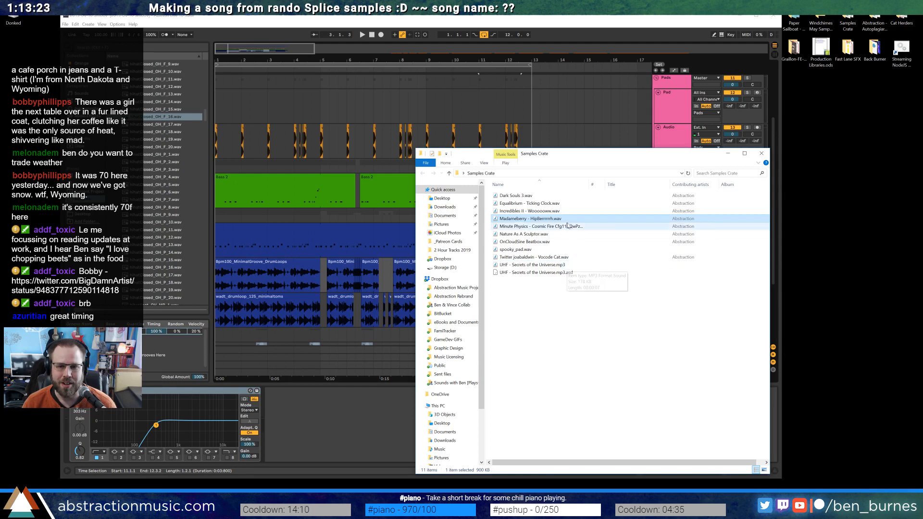
Import the Madameberry sample onto the pink Audio track past bar 13, close the folder and maximize the arrangement window
drag(538, 153, 651, 247)
click(658, 163)
click(808, 248)
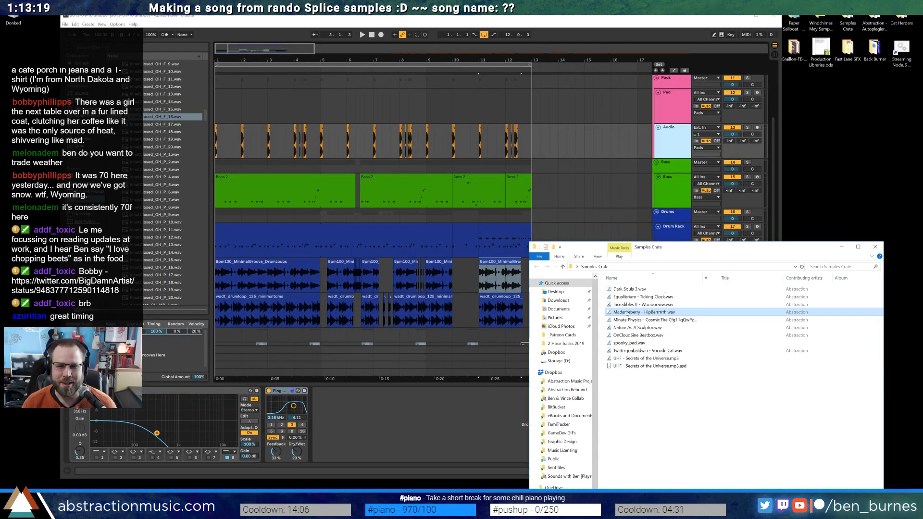
drag(625, 312, 545, 150)
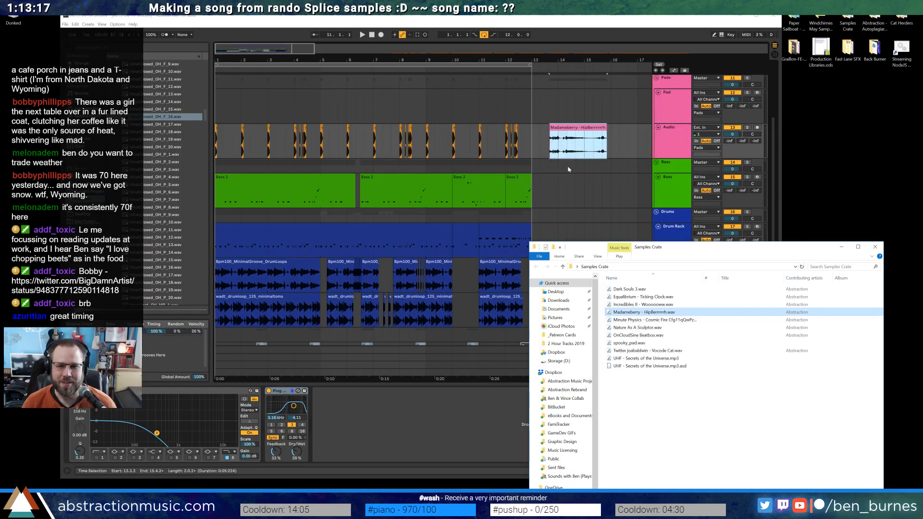
click(875, 247)
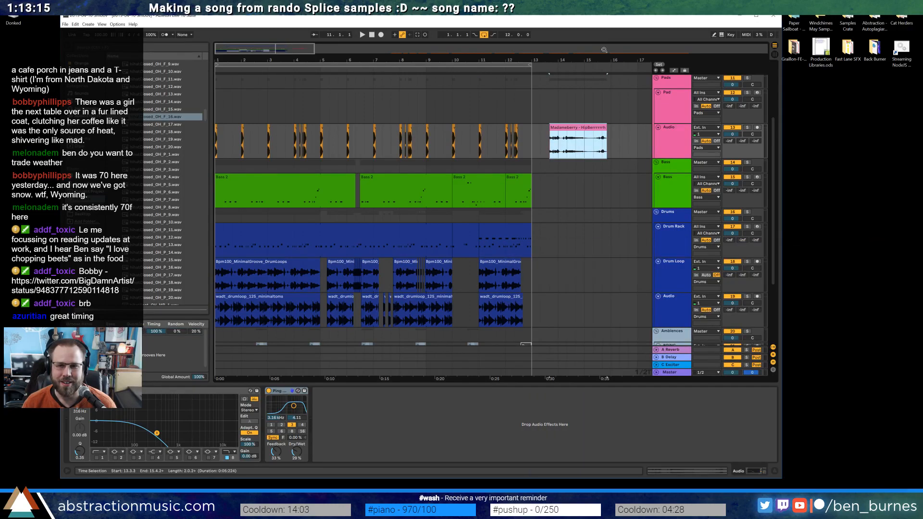
double_click(606, 18)
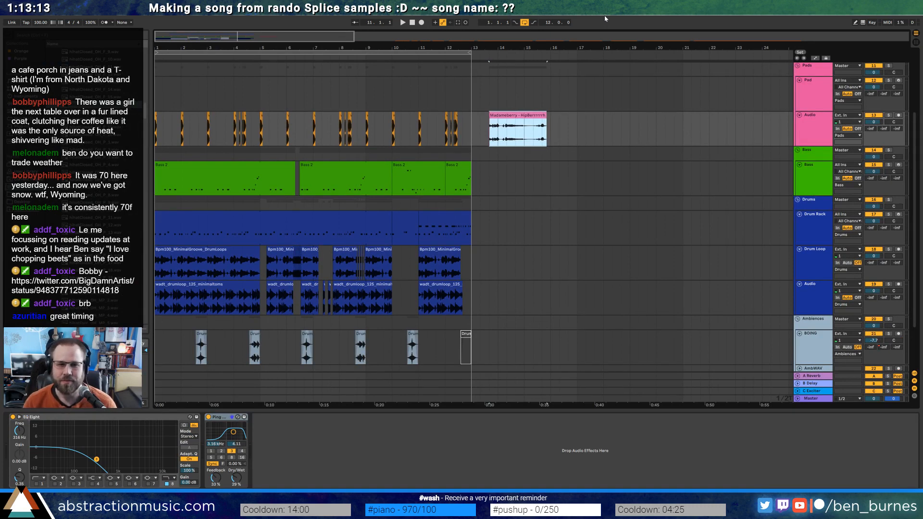
Unfold the first AmbWAV track, move the Madameberry clip there around bar 10, and trim the clip to under a bar
scroll(392, 236, up, 5)
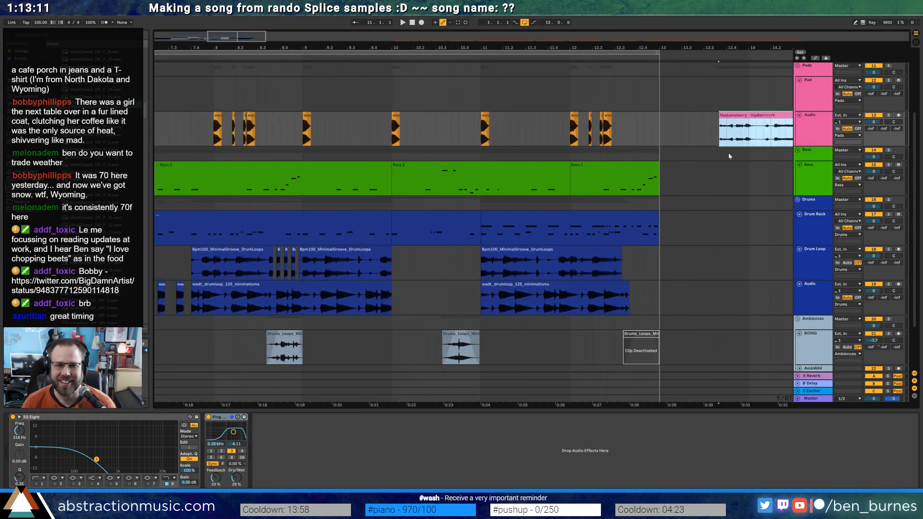
scroll(638, 277, down, 2)
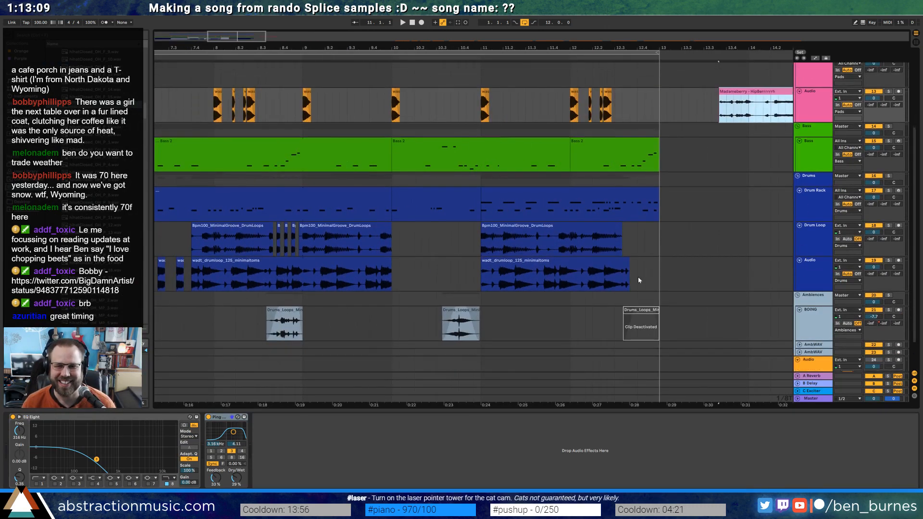
click(800, 337)
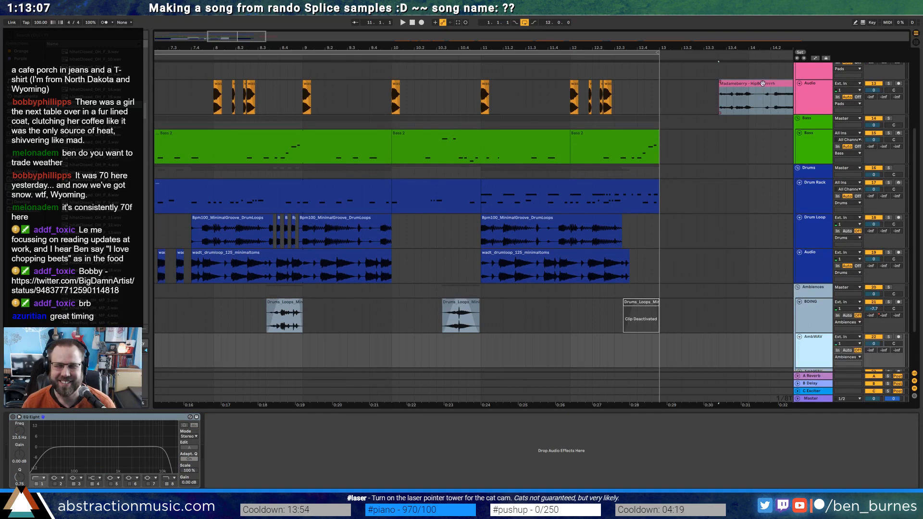
drag(763, 83, 397, 340)
drag(532, 341, 458, 342)
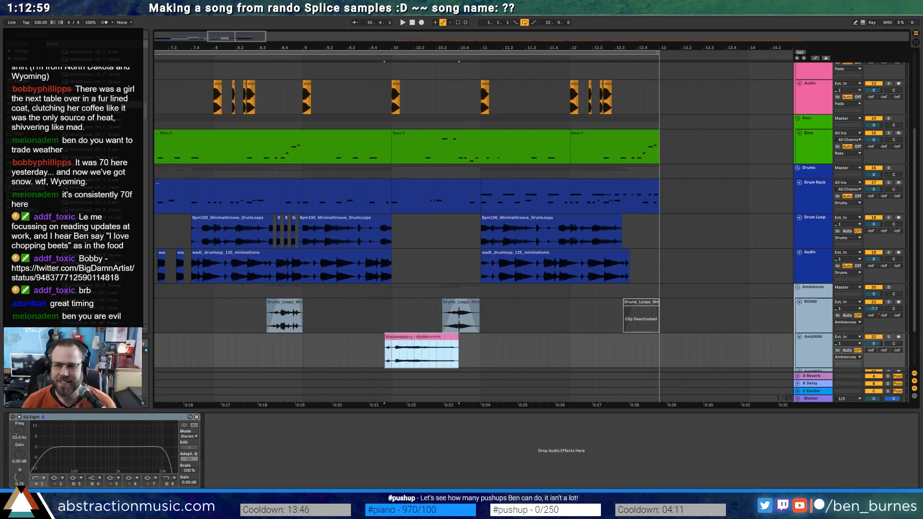
Adjust the Madameberry clip's position and start so its main attack lands on bar 10, and play through the break
double_click(401, 339)
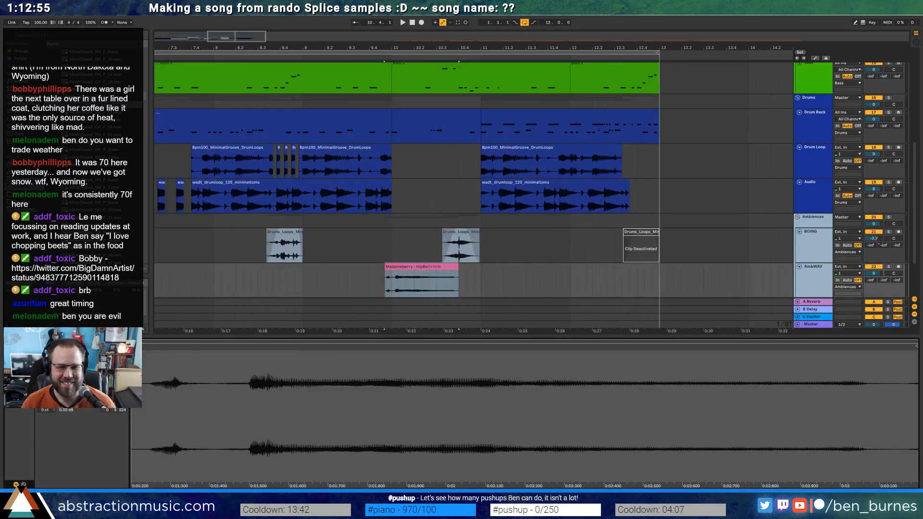
ctrl+scroll(405, 266, up, 3)
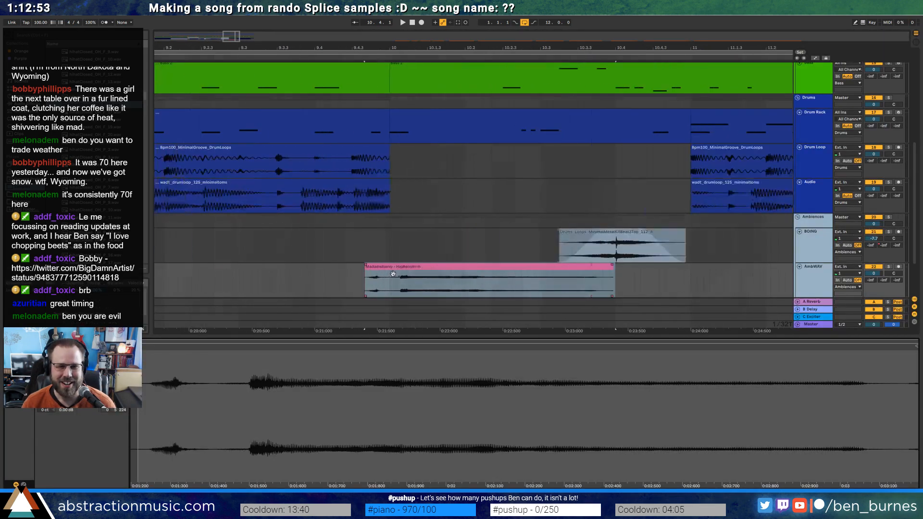
drag(367, 269, 346, 268)
drag(131, 347, 201, 347)
click(249, 277)
key(space)
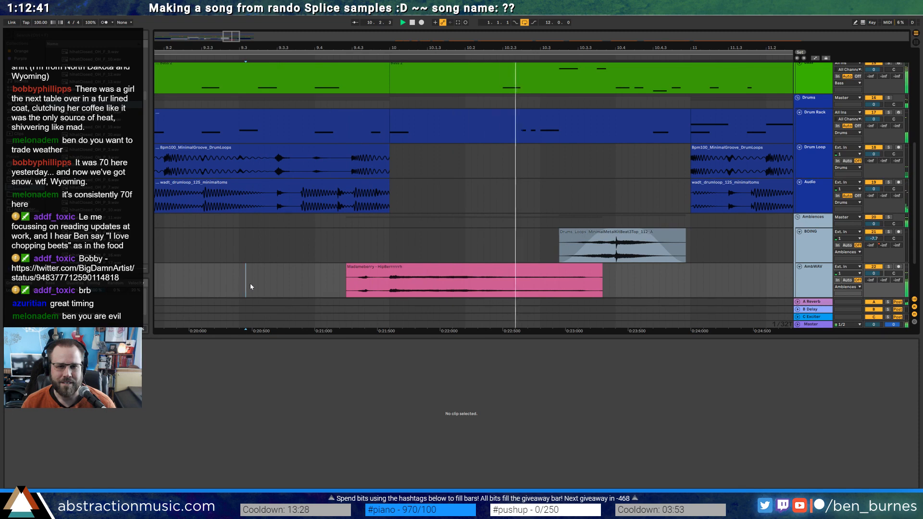
click(481, 272)
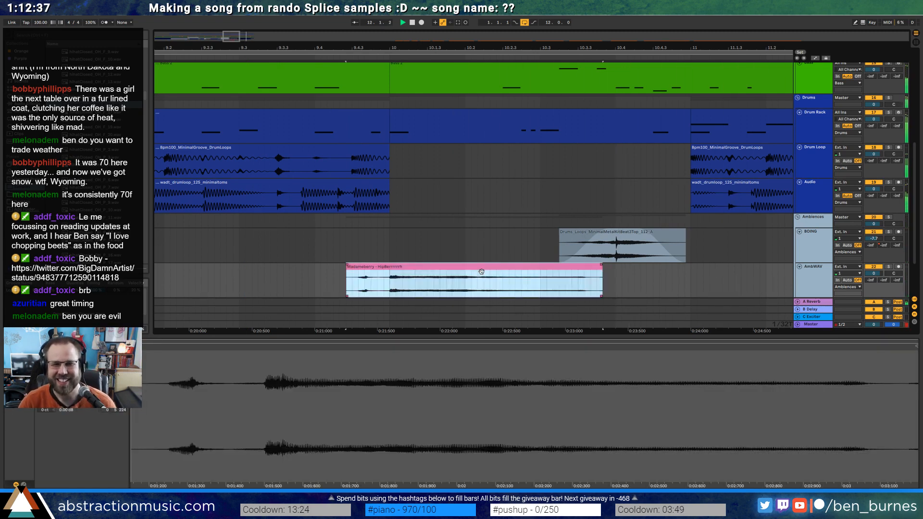
key(space)
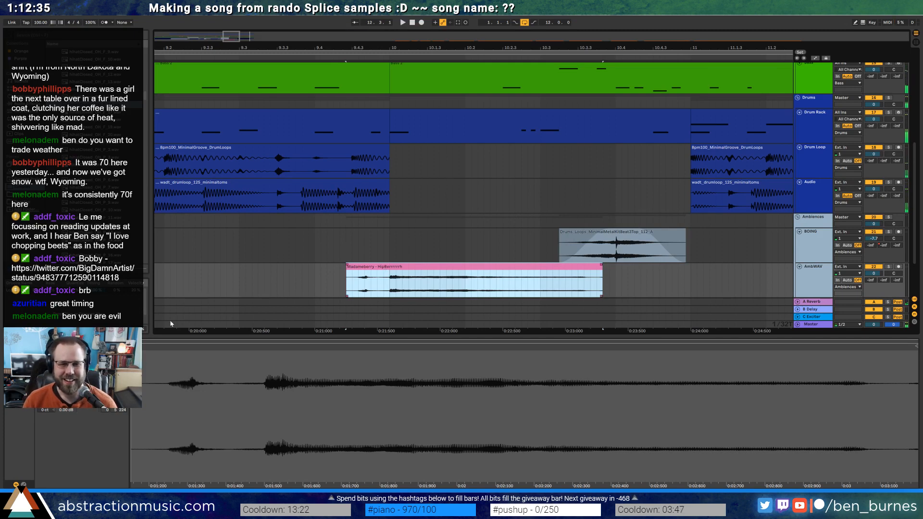
Stretch the Madameberry clip through its sample settings and move it earlier so it starts just before 9.4
click(88, 366)
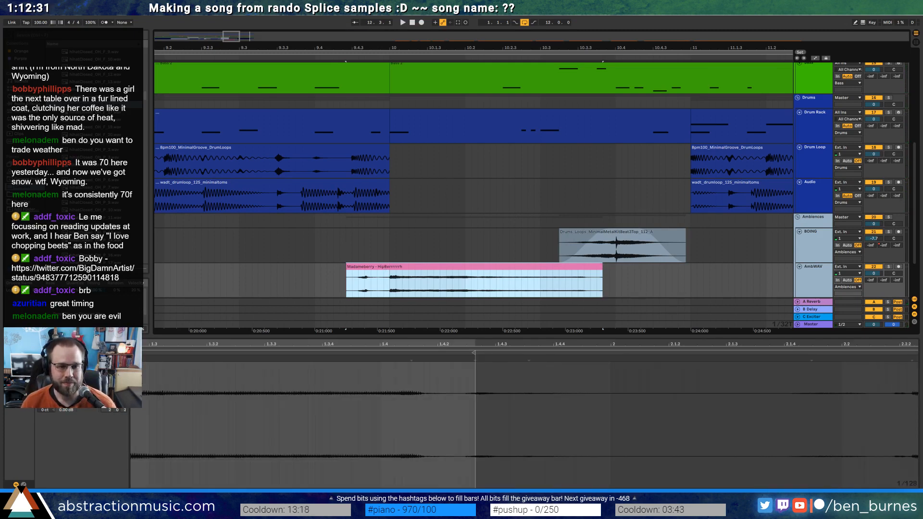
mouse_move(88, 377)
mouse_down()
mouse_move(88, 404)
mouse_move(88, 373)
mouse_up()
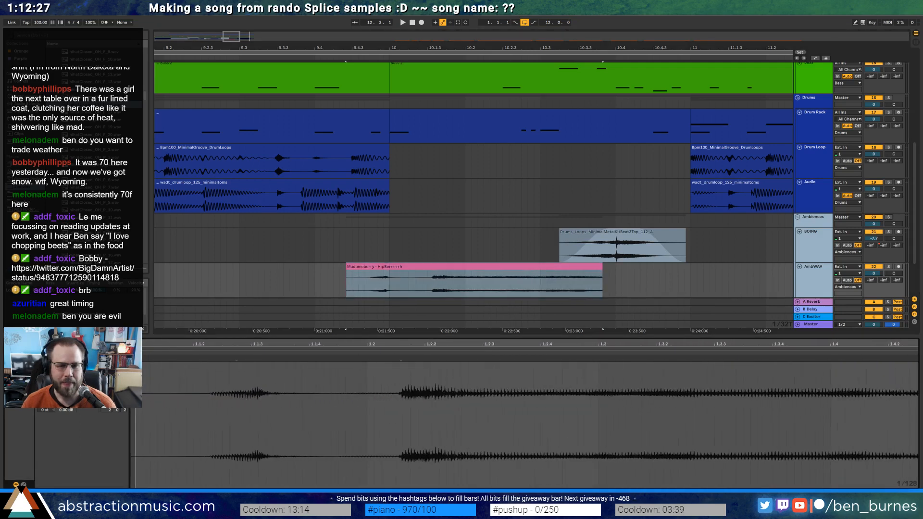
drag(469, 268, 425, 269)
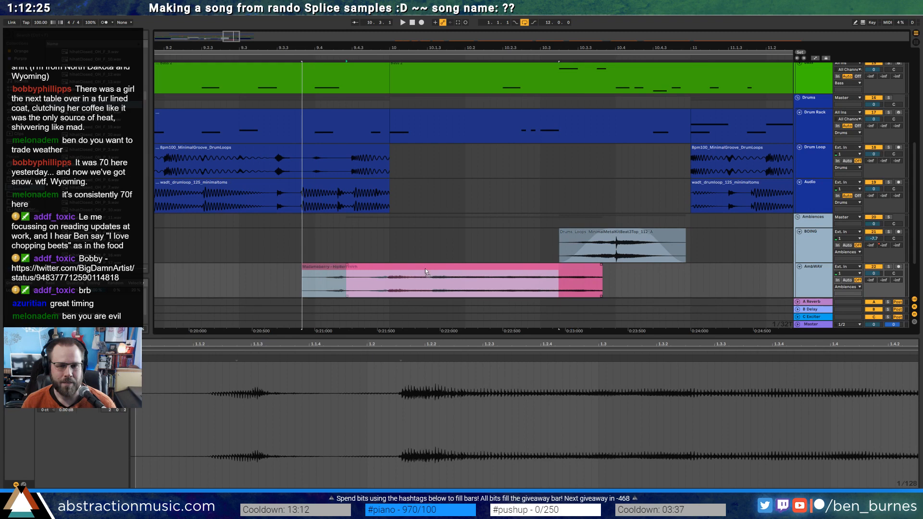
Split the Madameberry clip into a short piece starting at 9.4 and a longer piece leading into bar 10, and play them
drag(353, 288, 342, 270)
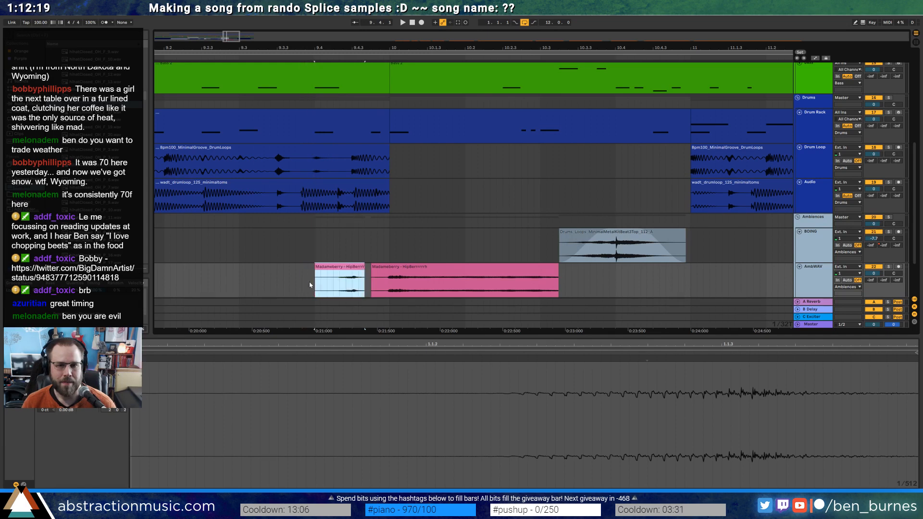
click(309, 284)
key(space)
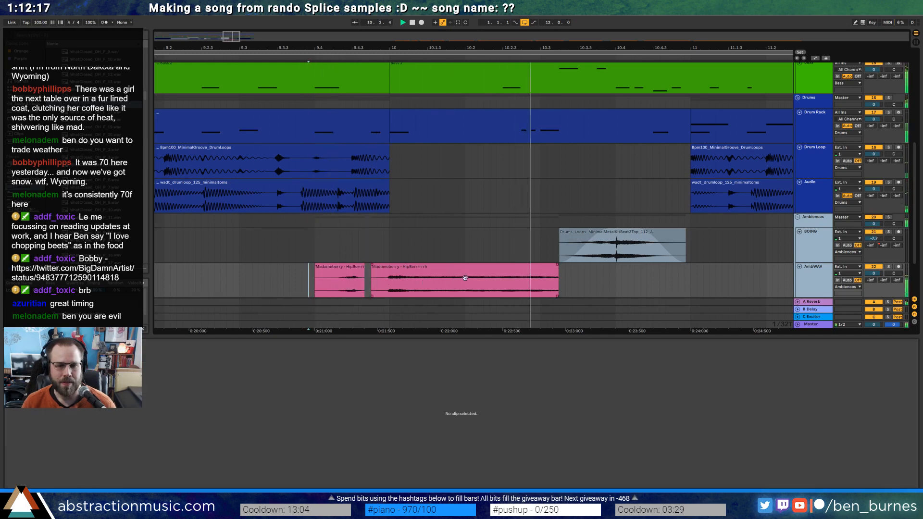
Add a long fade-out over about the last two thirds of the second Madameberry piece and play from the first piece
drag(557, 265, 444, 265)
key(space)
click(344, 267)
key(space)
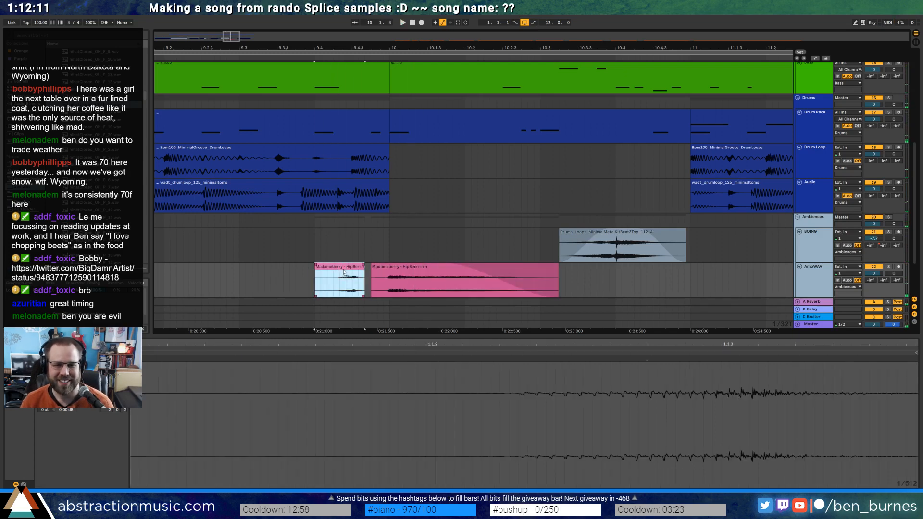
key(alt+Tab)
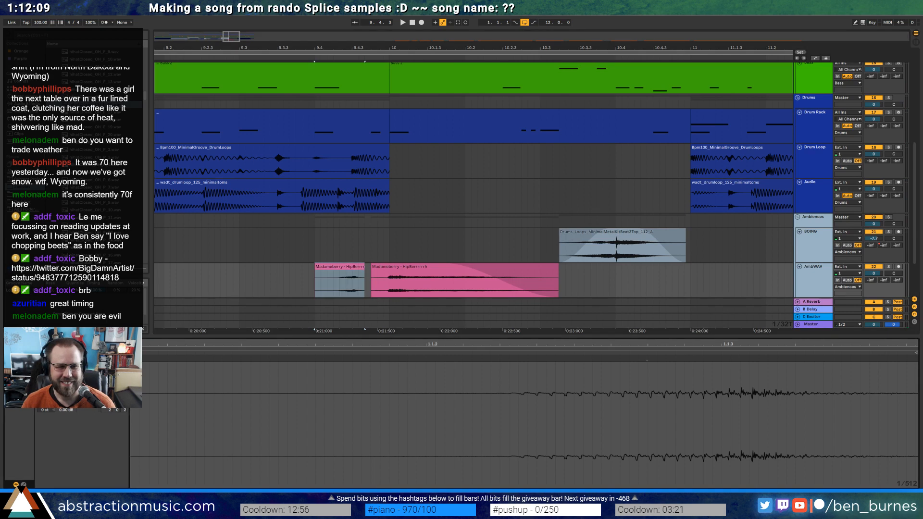
Trim the start of the second Madameberry piece to just before bar 10
click(398, 273)
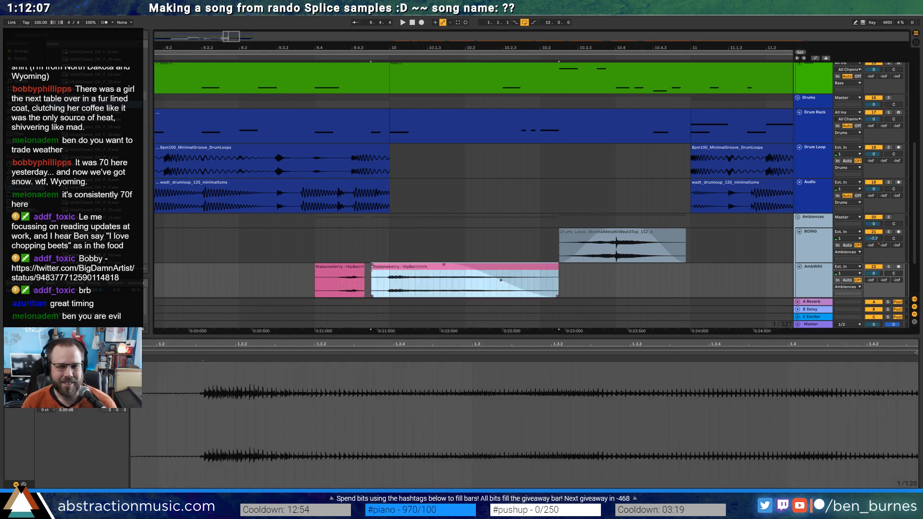
drag(372, 268, 384, 273)
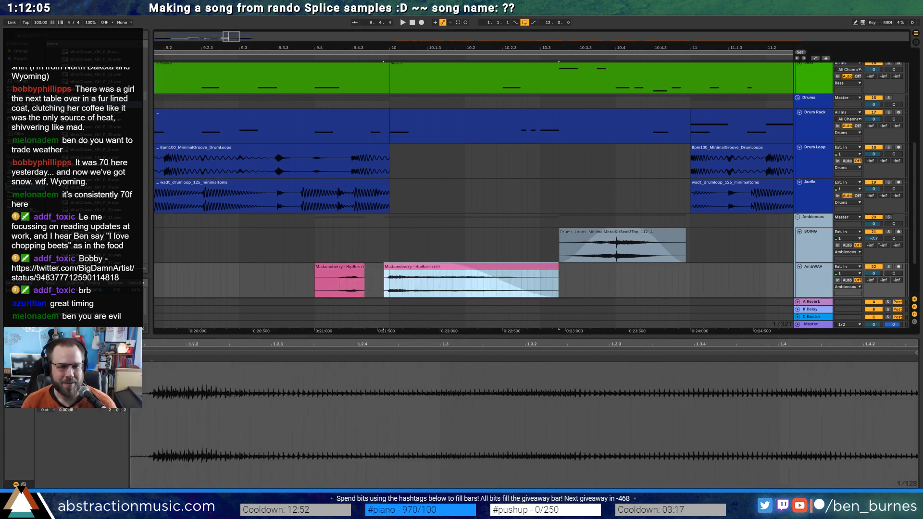
Show the second Madameberry piece's clip envelopes and look through the available ones, including transposition
click(91, 386)
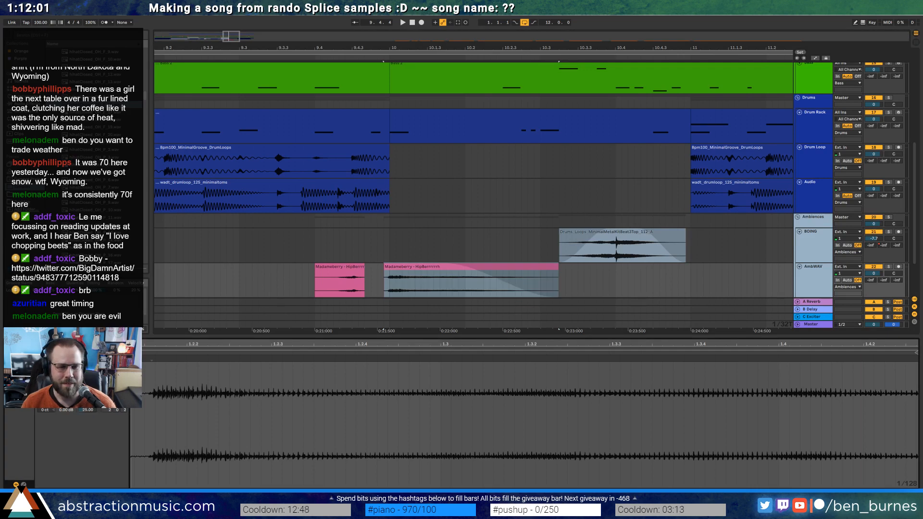
click(24, 485)
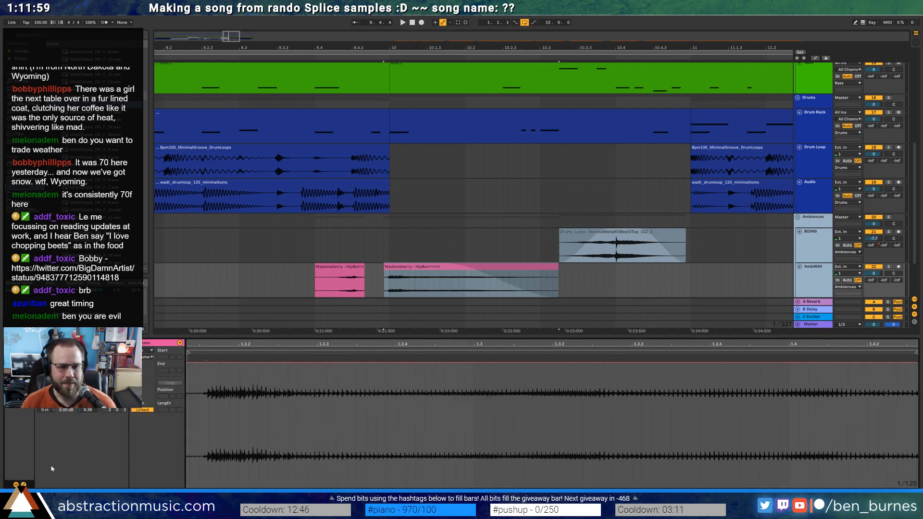
click(149, 357)
click(149, 370)
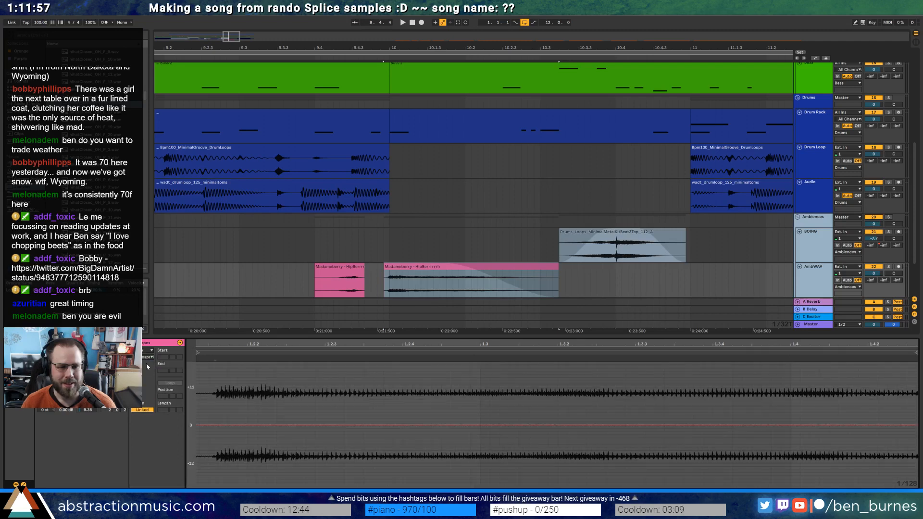
click(149, 358)
click(157, 376)
click(201, 364)
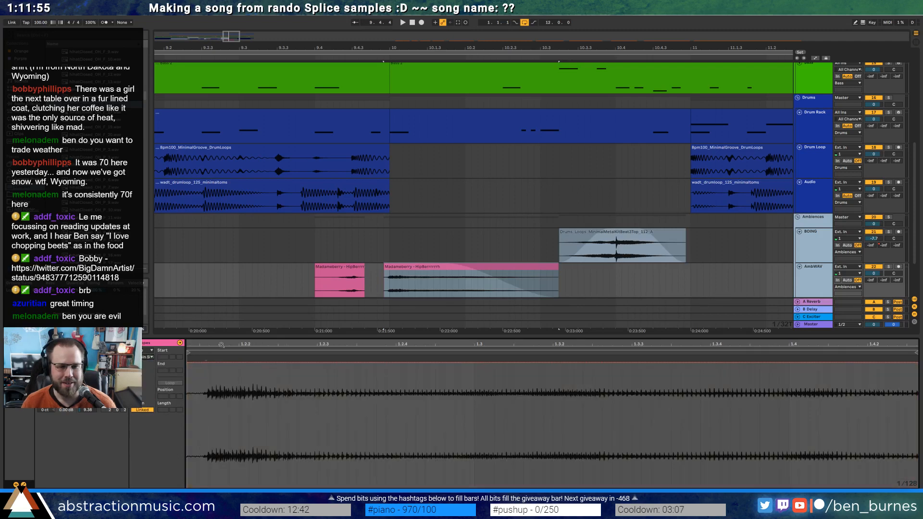
Draw a falling modulation envelope on the second Madameberry piece, from its attack down to 6.54% at the clip's end, and play it
drag(221, 346, 221, 312)
drag(217, 363, 417, 370)
click(146, 360)
click(149, 381)
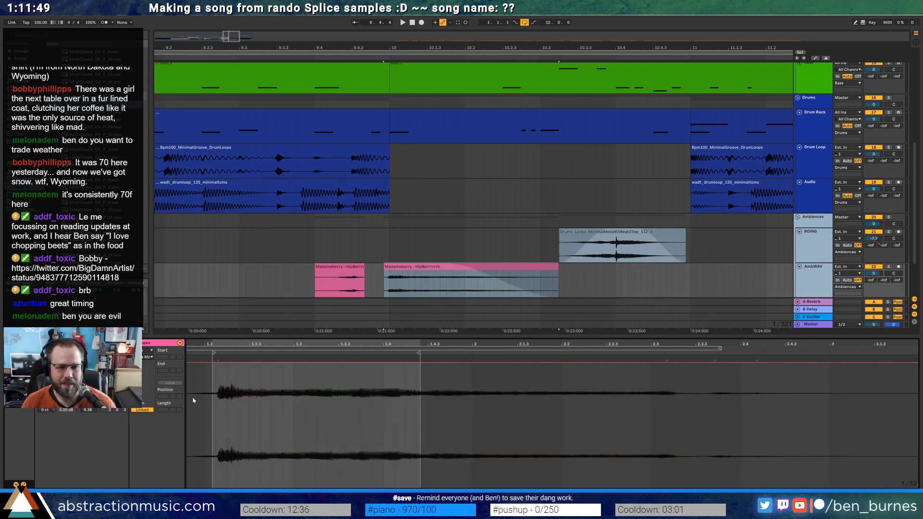
drag(218, 363, 217, 376)
drag(316, 377, 417, 477)
key(space)
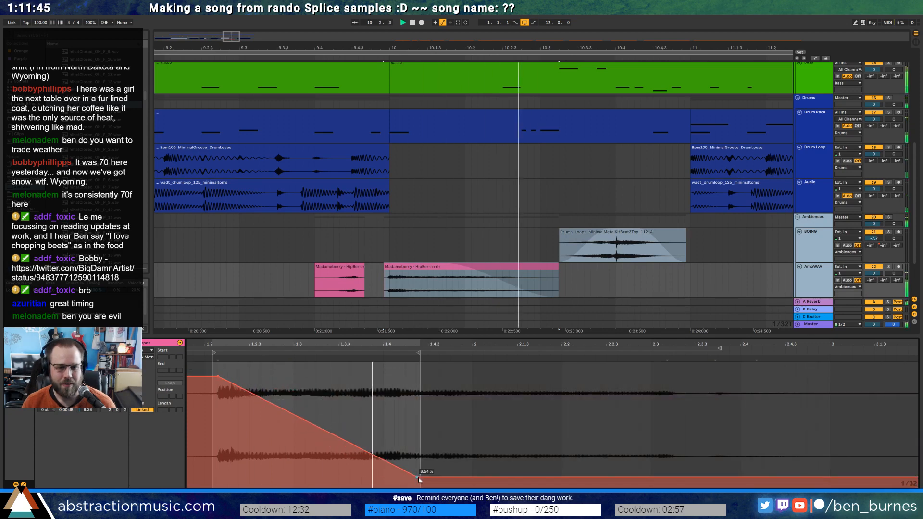
Play from the first Madameberry piece and switch on the EQ Eight of its AmbWAV track with a raised low cut
click(335, 270)
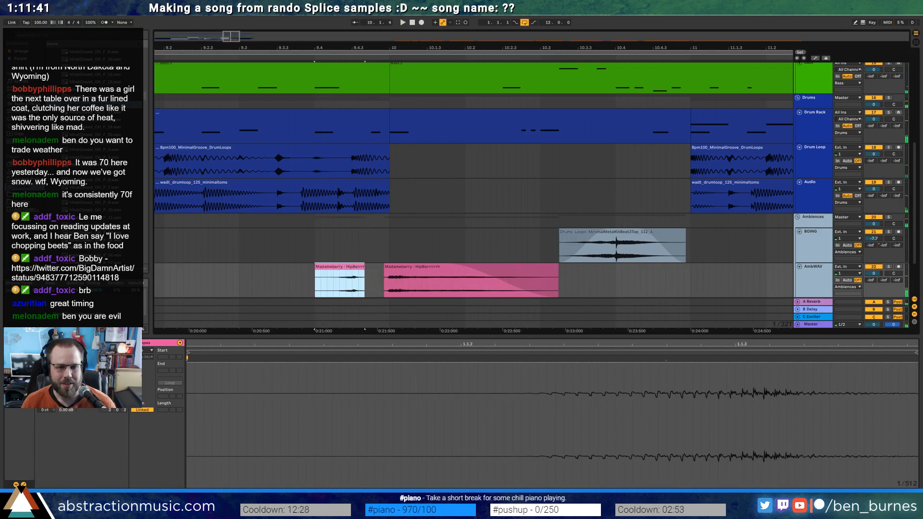
key(space)
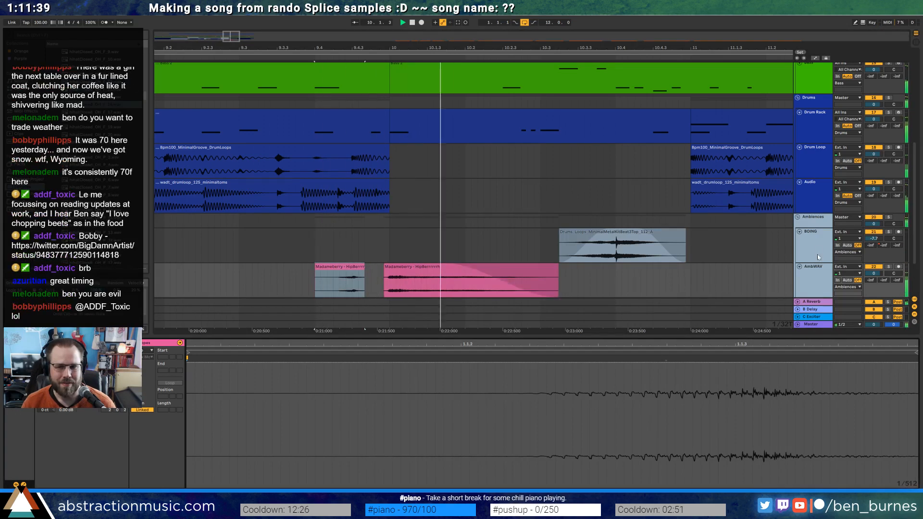
key(ctrl+t)
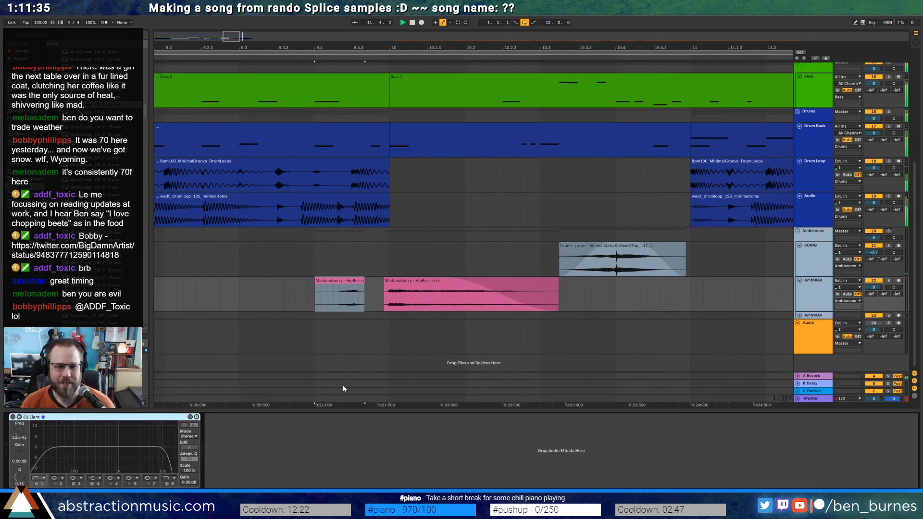
key(space)
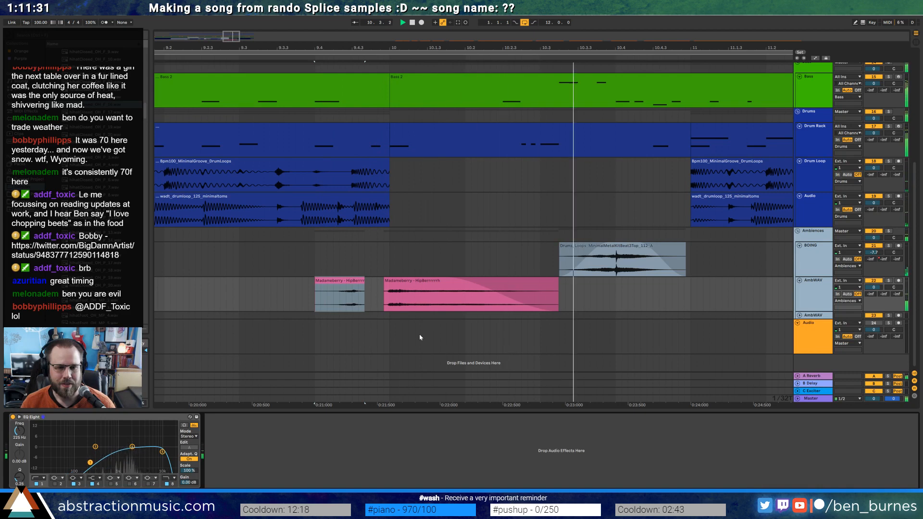
Automate the AmbWAV track's B-Delay send to rise from minimum before bar 10 to 0.0 dB and fall near the clip's end, and play it
drag(885, 294, 885, 296)
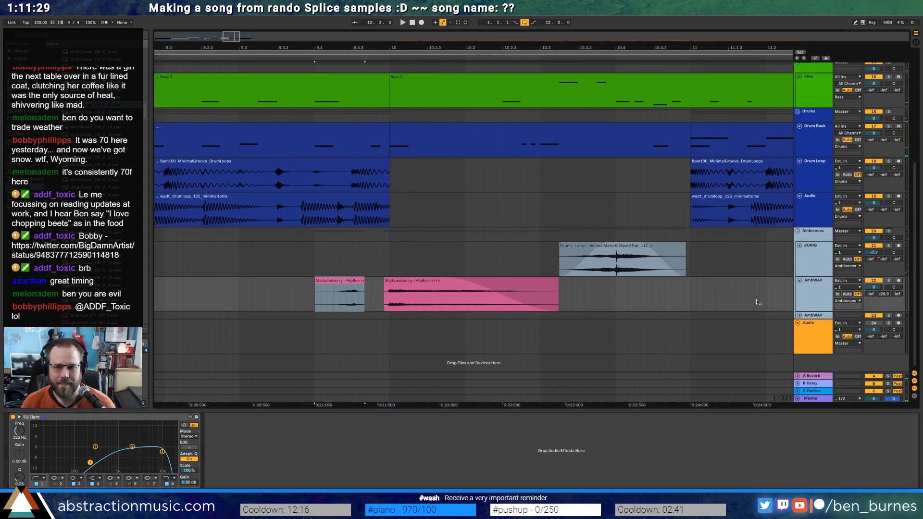
key(a)
drag(517, 302, 510, 285)
drag(570, 286, 553, 302)
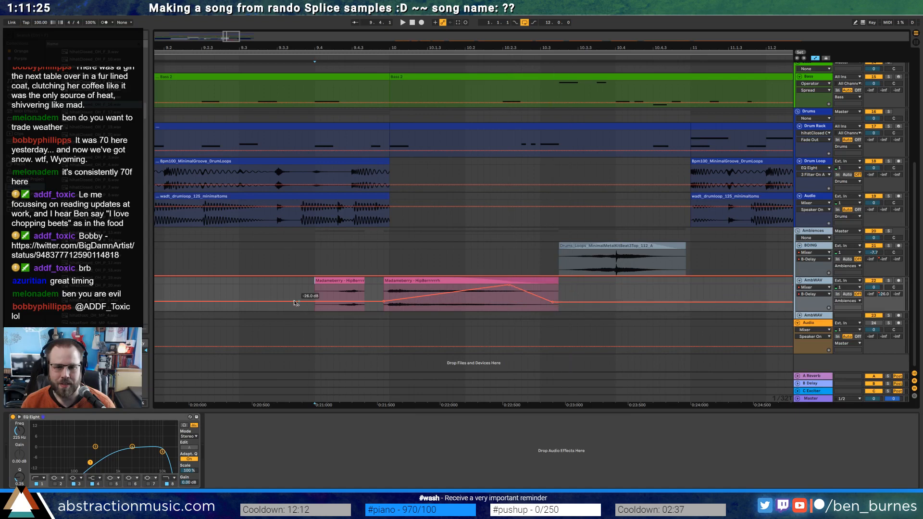
drag(381, 302, 382, 310)
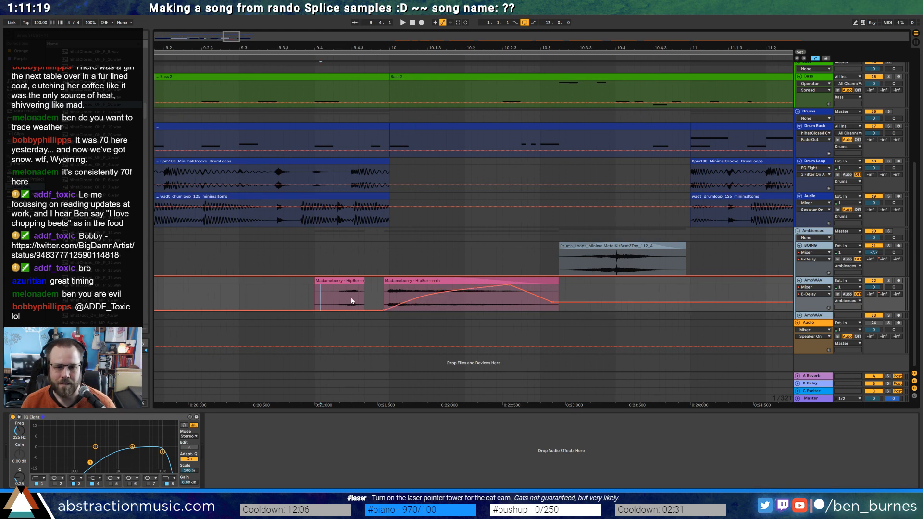
click(289, 299)
key(space)
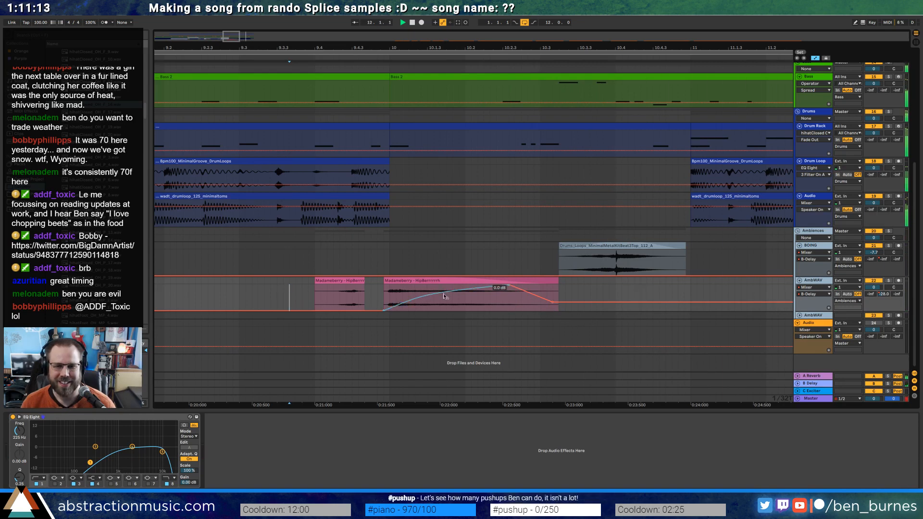
Raise the AmbWAV EQ Eight low cut to about 900 Hz, turn off filter band 8, and play through the break
click(412, 281)
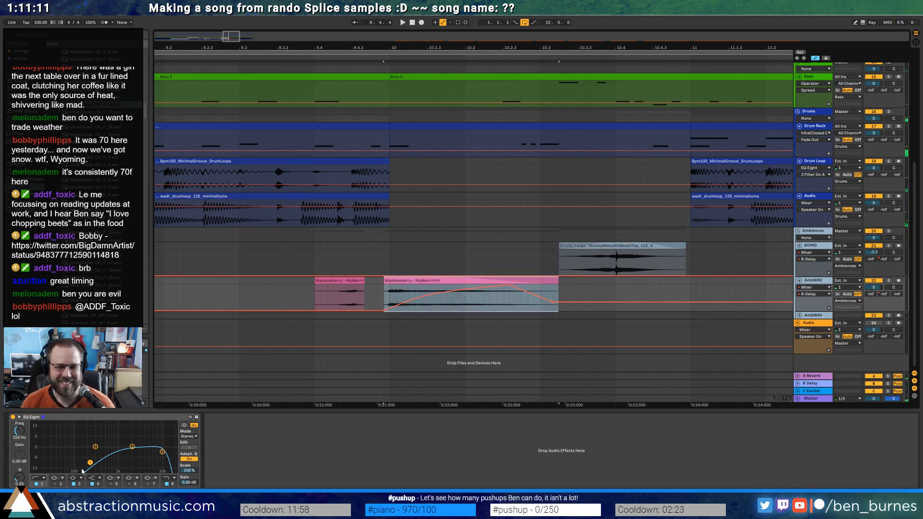
drag(83, 471, 95, 466)
click(166, 484)
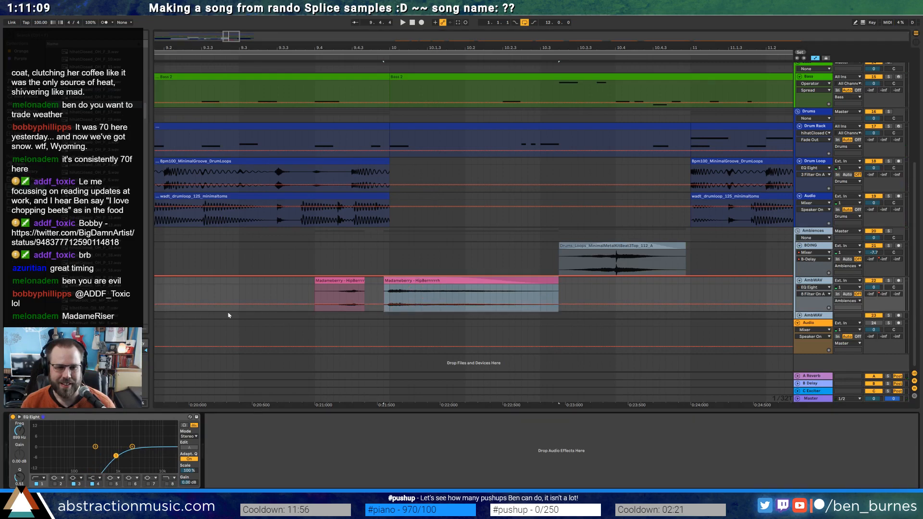
click(272, 307)
key(space)
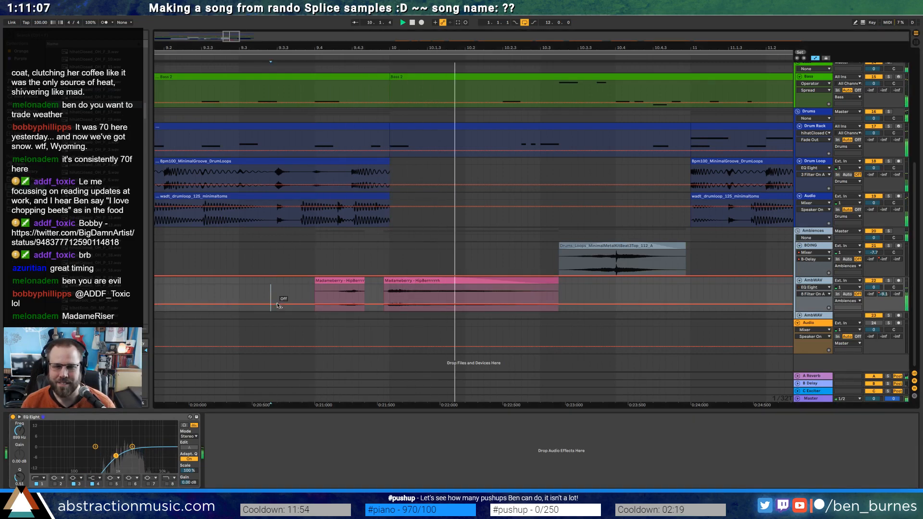
Lower the last point of the AmbWAV track's B-Delay send automation to minimum at the end of the Madameberry clip
click(885, 295)
drag(552, 305, 560, 314)
Show the full arrangement and play the song from bar 1, checking all tracks up to bar 13
drag(232, 36, 277, 37)
scroll(286, 203, up, 5)
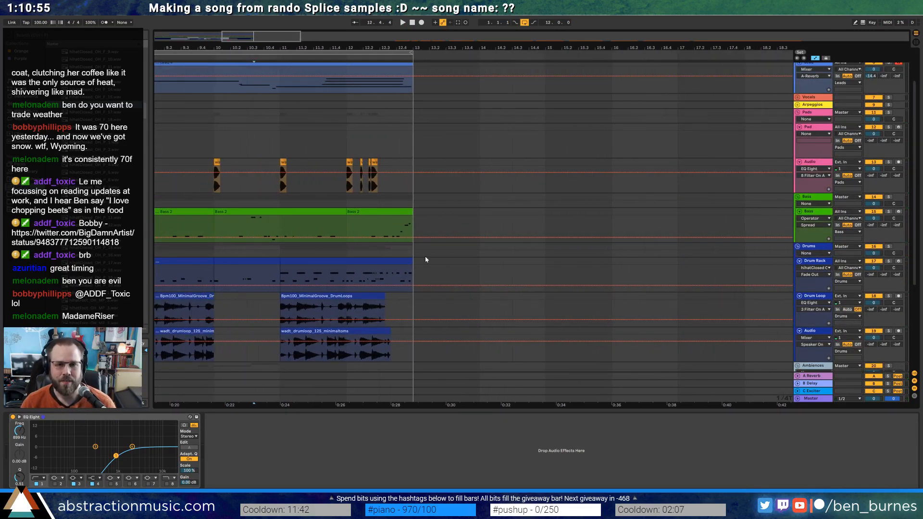
click(393, 210)
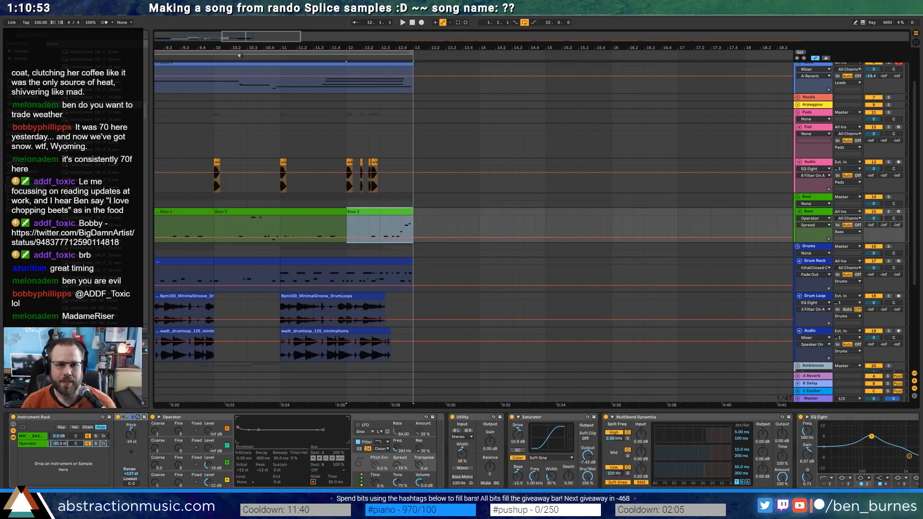
drag(287, 48, 425, 49)
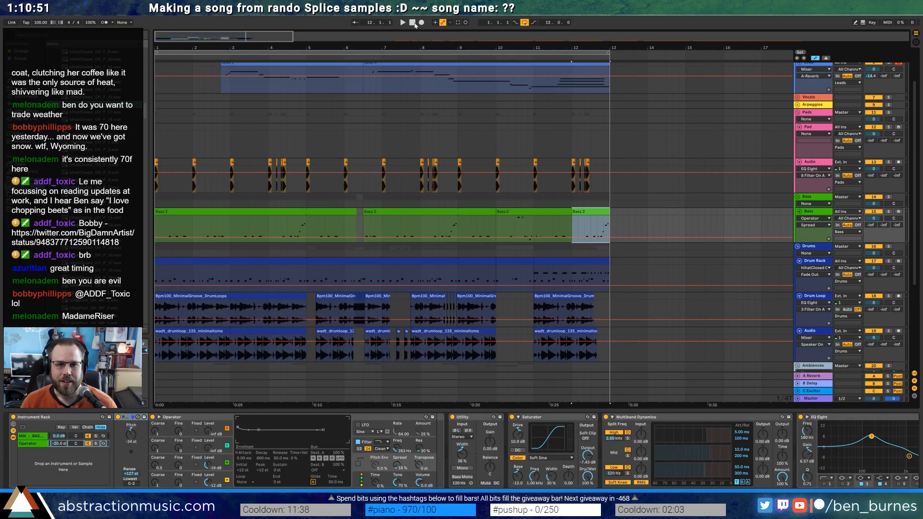
click(414, 24)
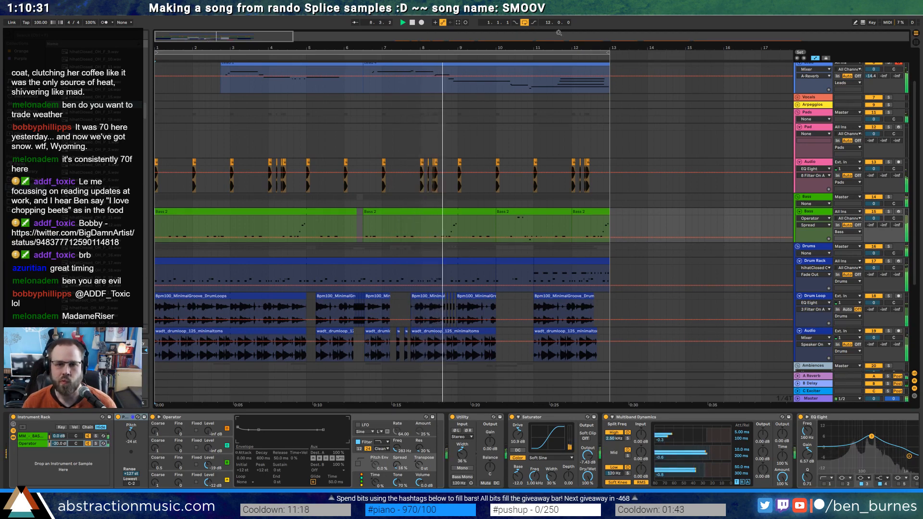
scroll(461, 129, up, 1)
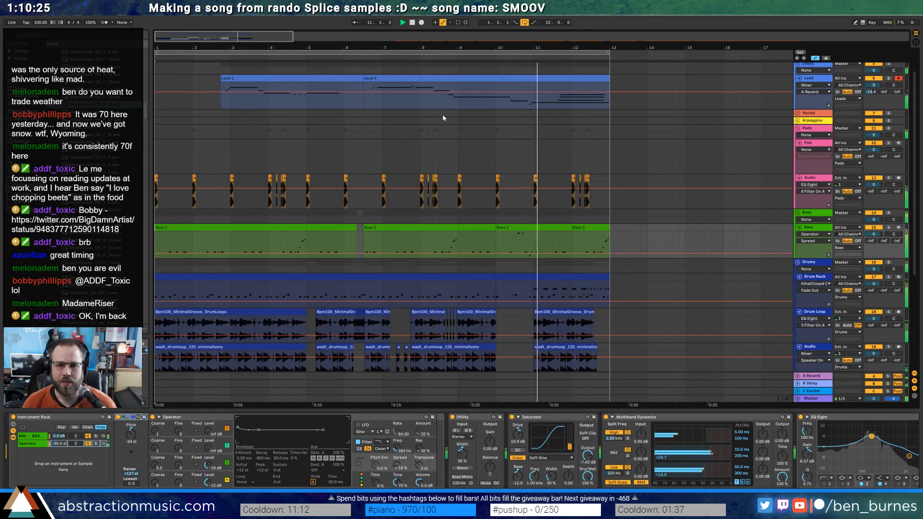
scroll(505, 171, down, 3)
scroll(507, 171, up, 3)
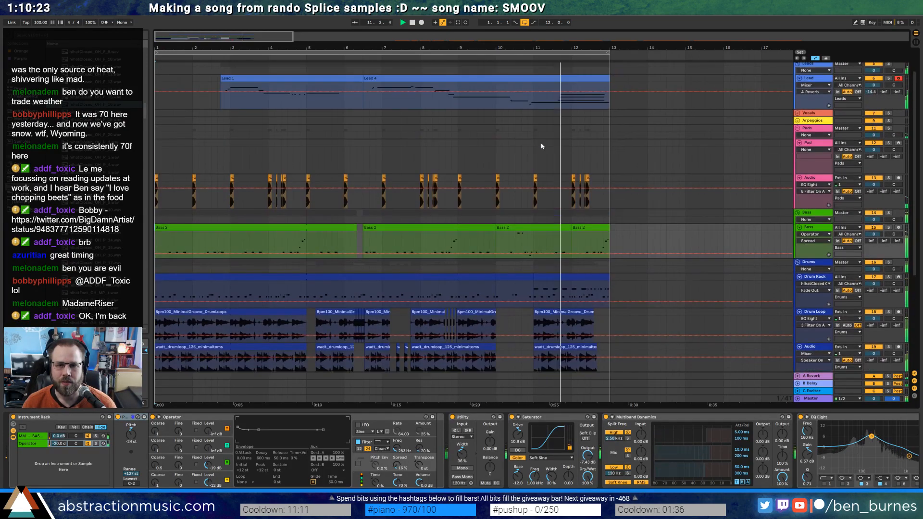
Stop playback, open the Lead 4 clip and examine the long low note starting shortly before bar 11
double_click(548, 79)
key(space)
click(661, 439)
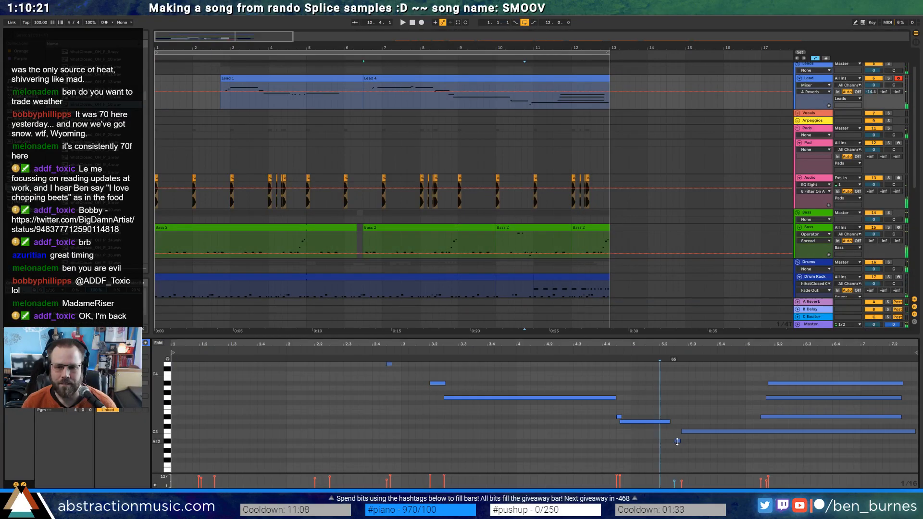
click(690, 432)
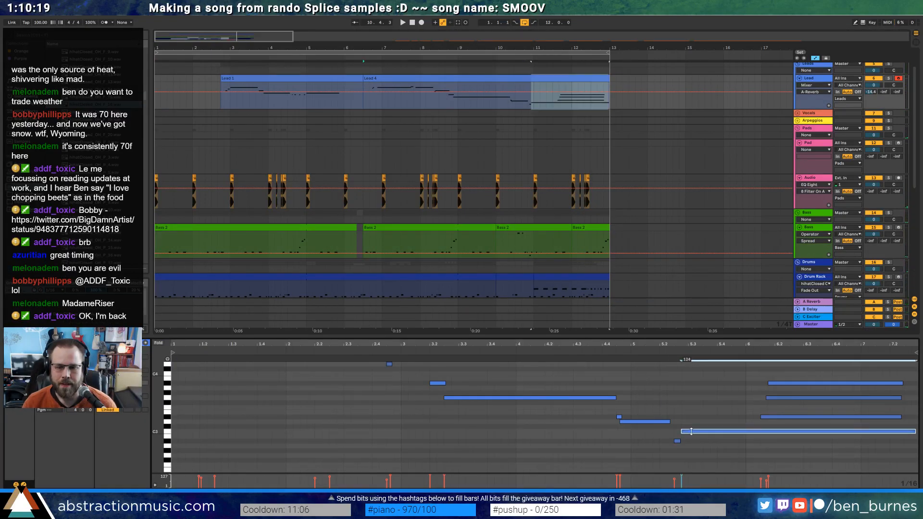
Split the Bass track clips at bar 11, hide the automation, and consolidate bars 11 to 13 into one clip
scroll(581, 215, down, 2)
click(539, 195)
drag(533, 211, 612, 197)
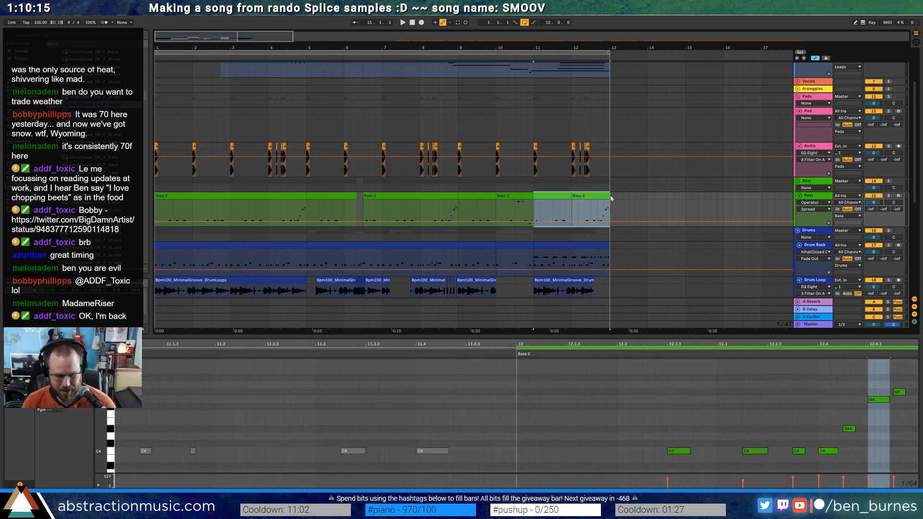
key(ctrl+e)
key(a)
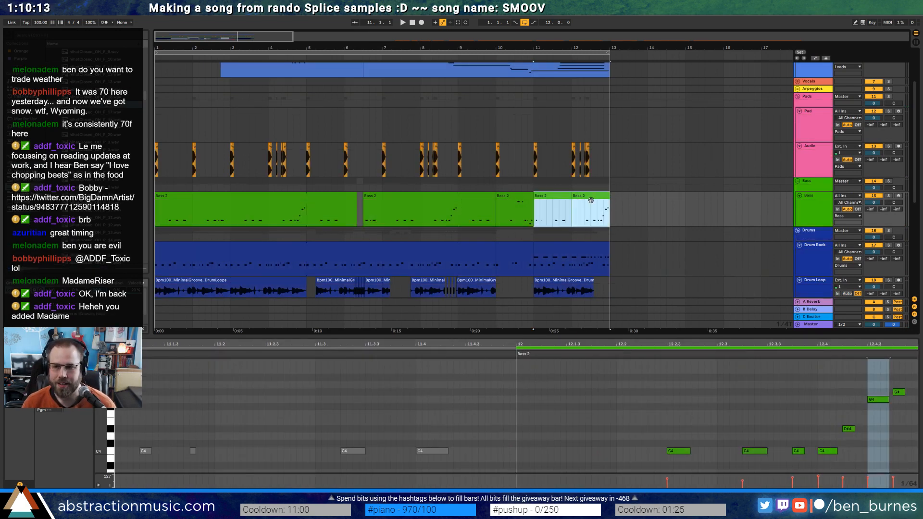
scroll(595, 207, down, 2)
scroll(596, 205, up, 3)
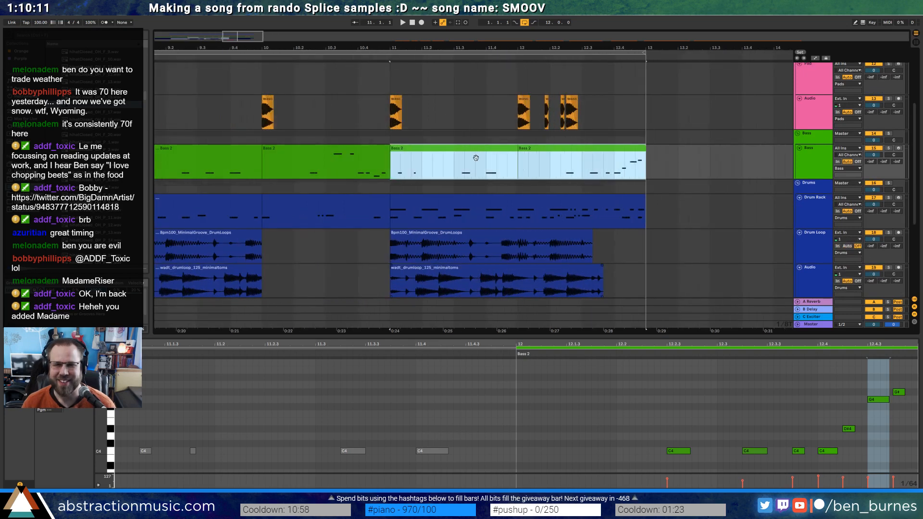
click(480, 152)
shift+click(546, 152)
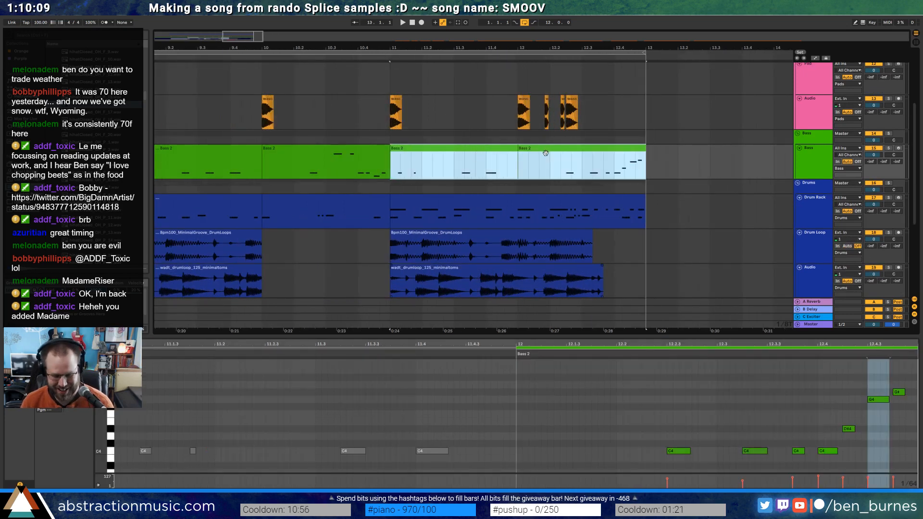
key(ctrl+j)
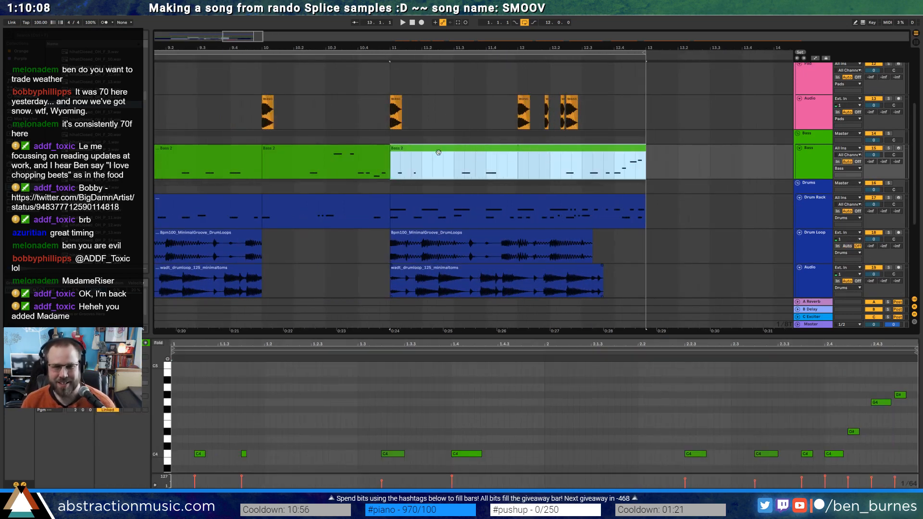
Play the consolidated bass clip from bar 11 and copy its first two C4 notes to the start of bar 12
click(396, 150)
key(space)
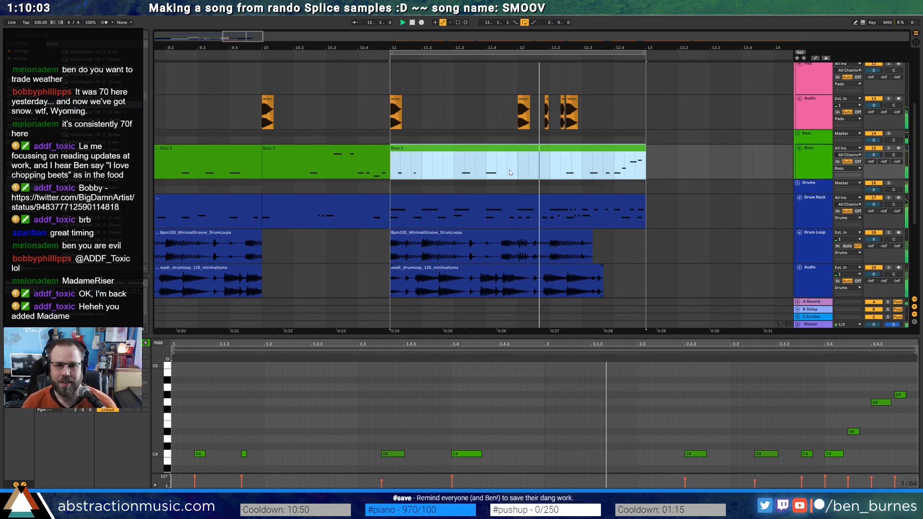
key(space)
click(420, 395)
click(271, 441)
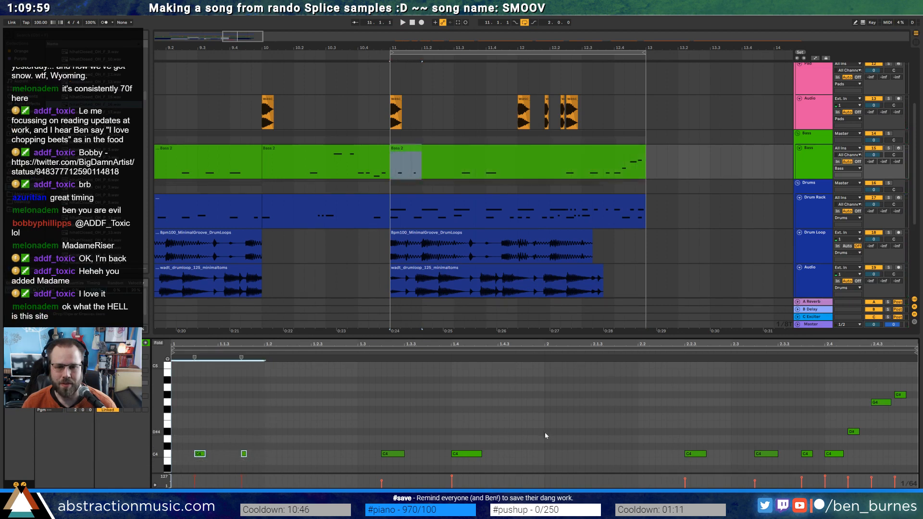
key(ctrl+d)
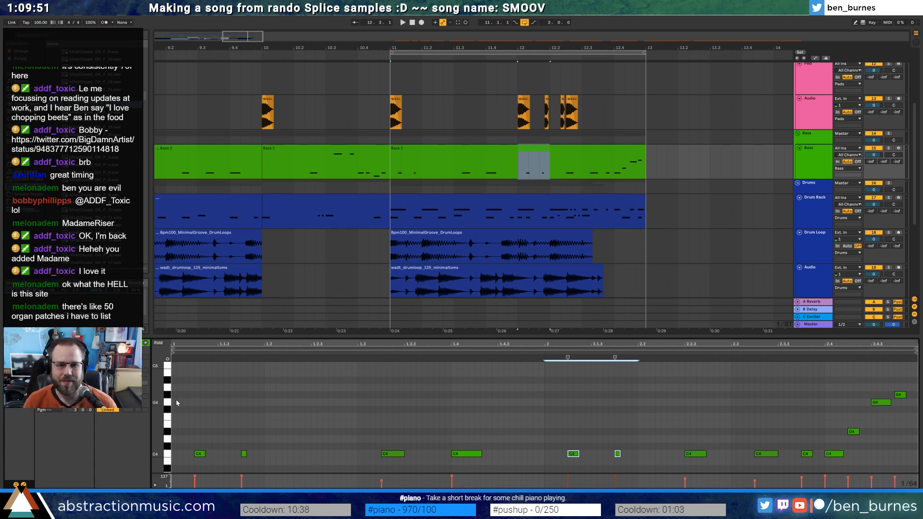
Play back the bass, add a short C4 on beat 2.2, and make the following C4 start later and shorter
key(space)
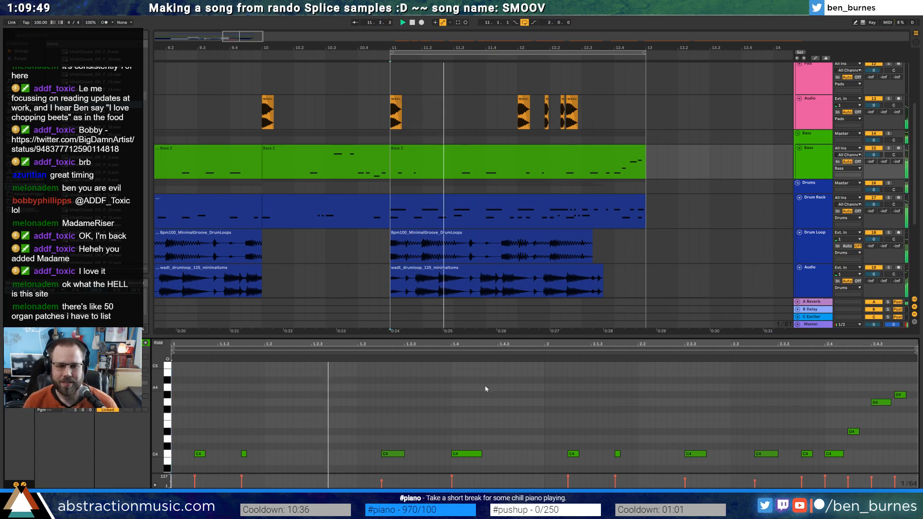
key(space)
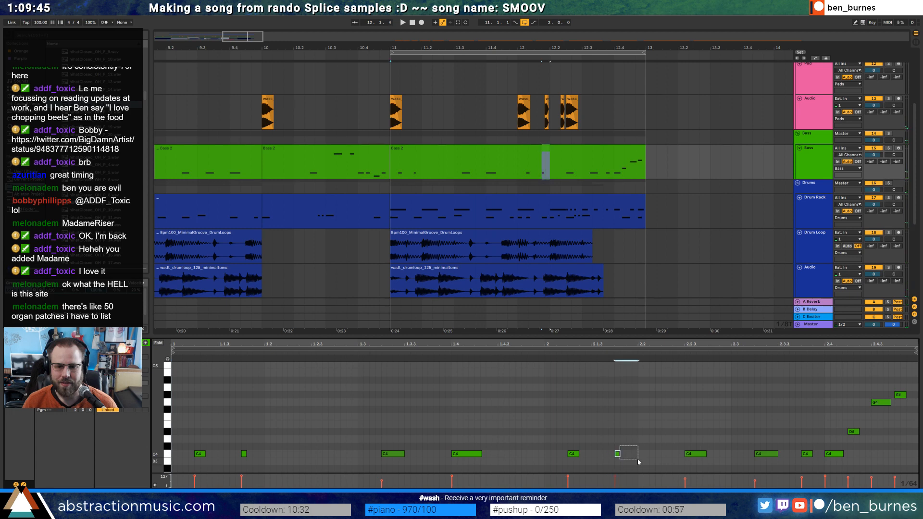
click(538, 358)
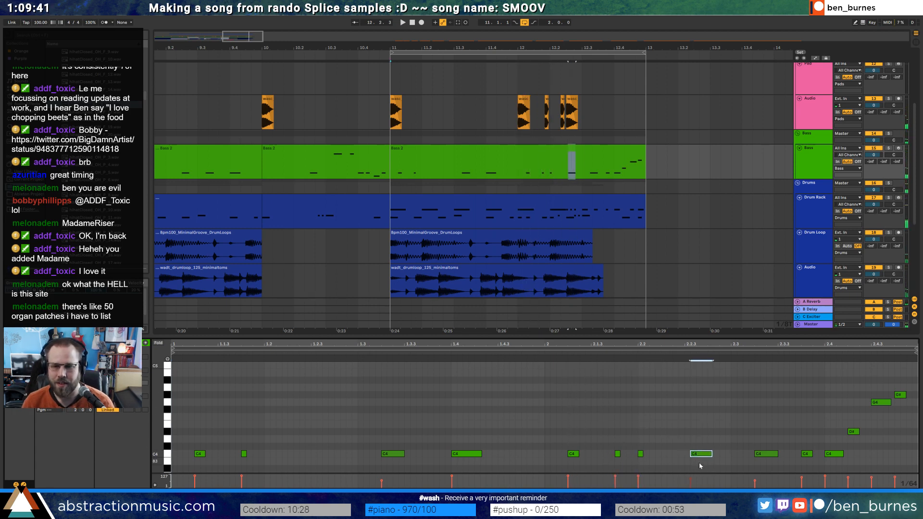
key(Right)
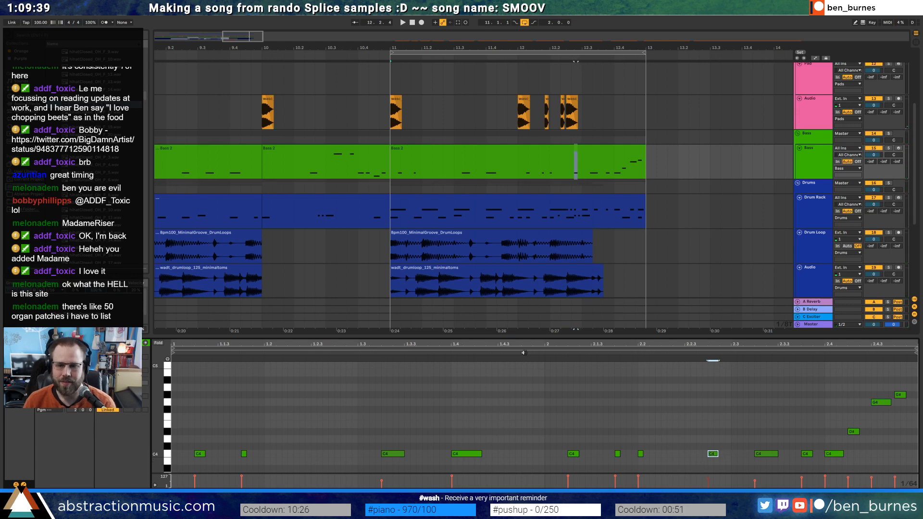
click(524, 352)
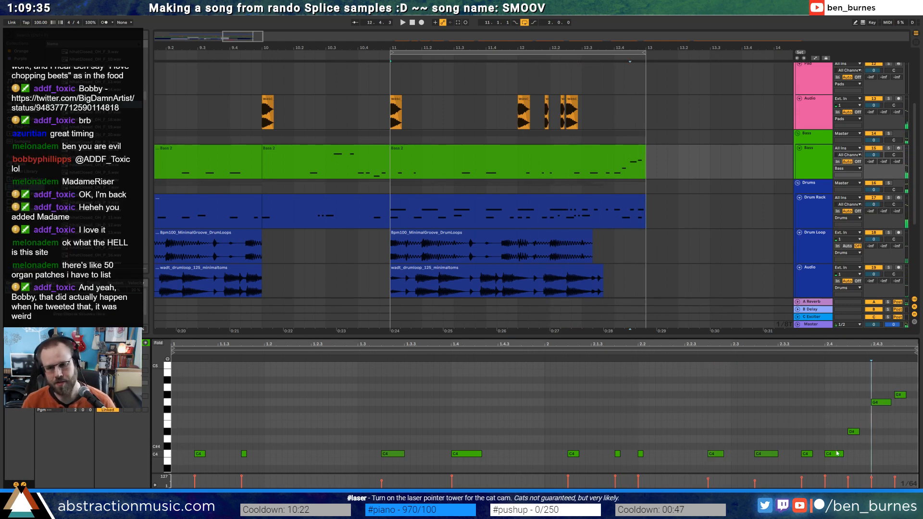
Shorten the last C4, add a short D#4 after it, raise the next run note to F4, and play from bar 11
drag(843, 455, 836, 455)
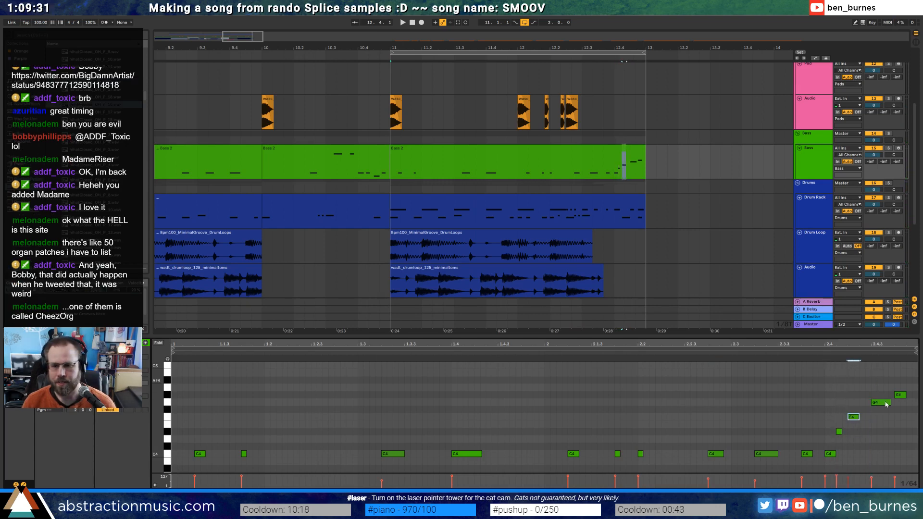
key(space)
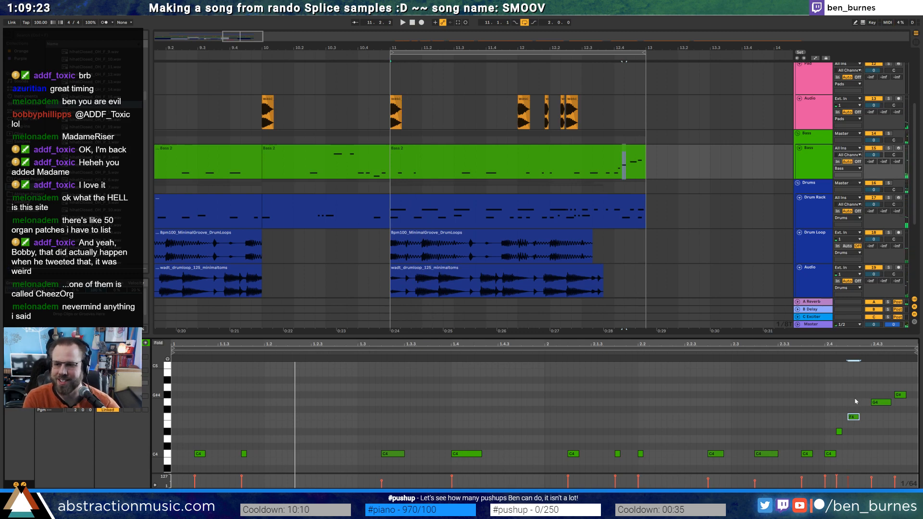
click(696, 374)
scroll(658, 244, down, 2)
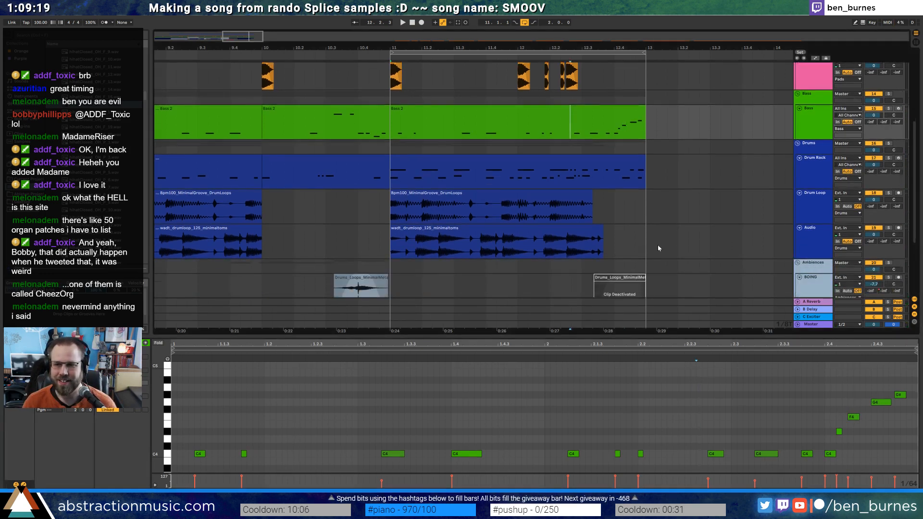
scroll(585, 217, down, 1)
click(393, 169)
key(space)
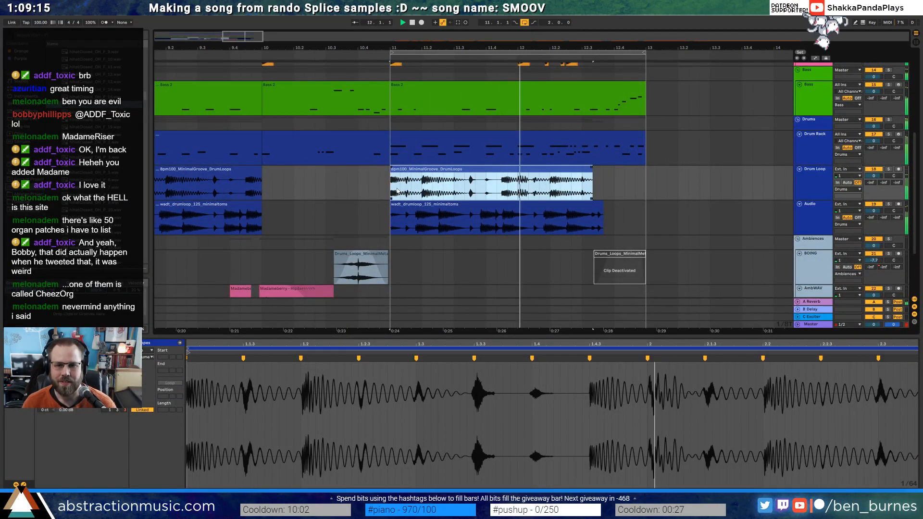
Add a C4 at 1.2.4 in the bass clip, play the loop, and lengthen the short C4 at 2.1.4
click(451, 87)
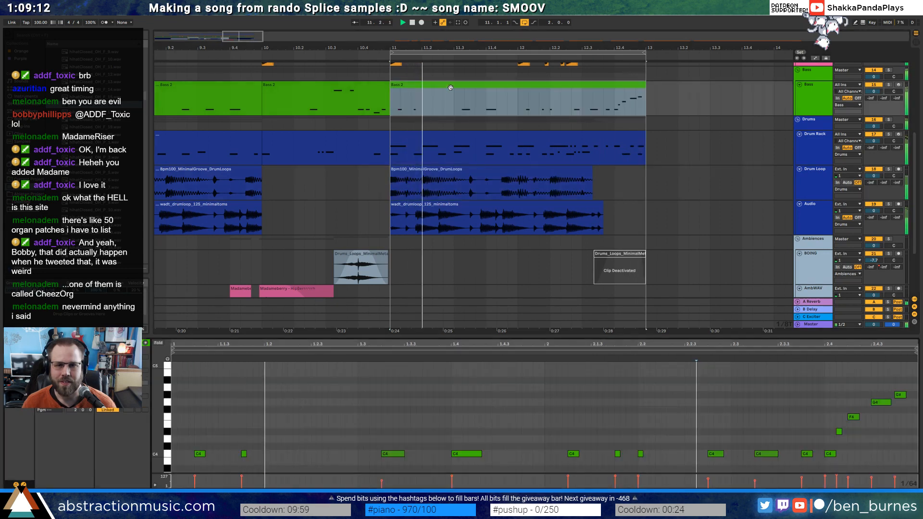
double_click(338, 455)
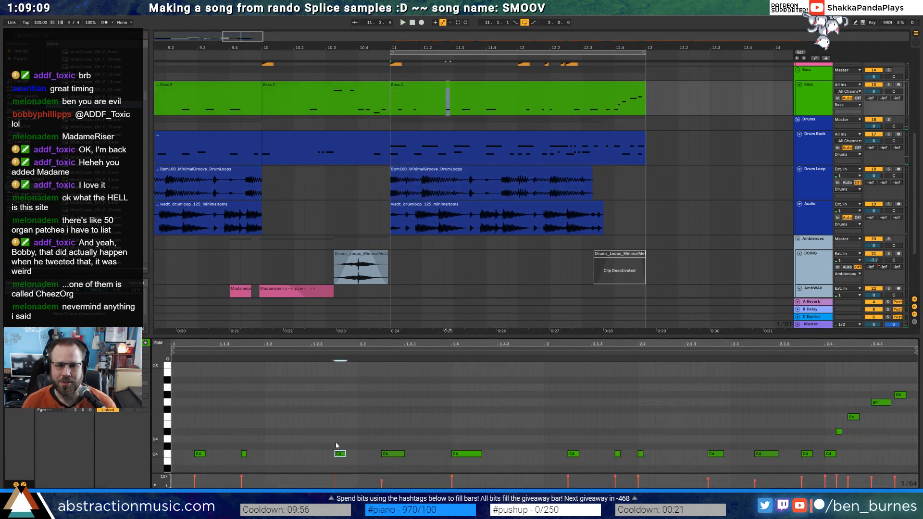
click(306, 414)
key(space)
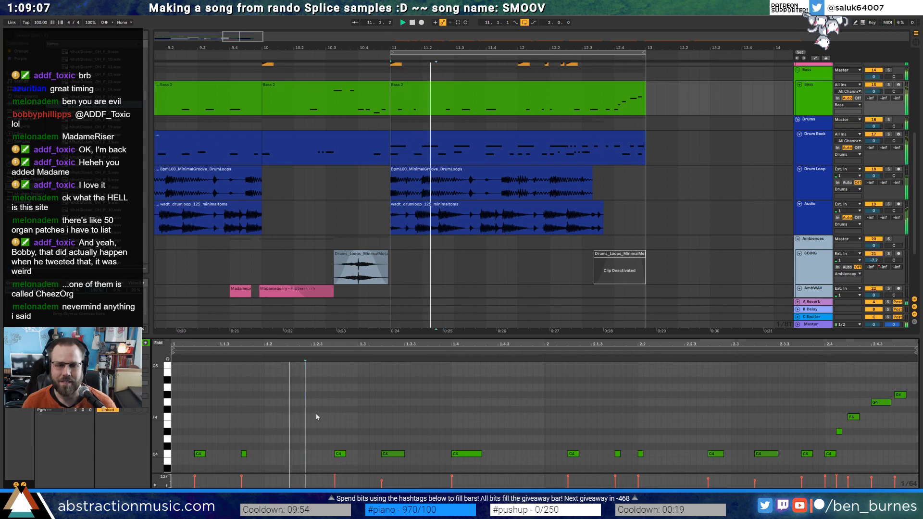
click(340, 454)
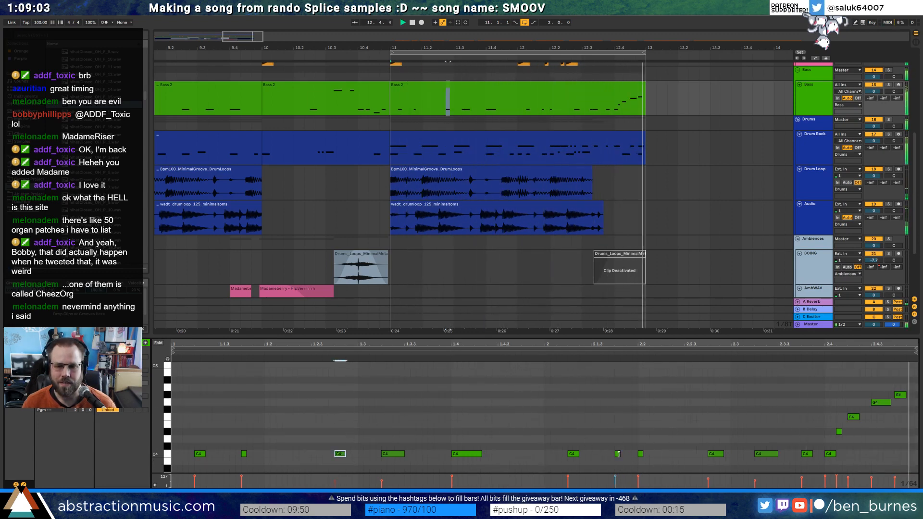
click(621, 454)
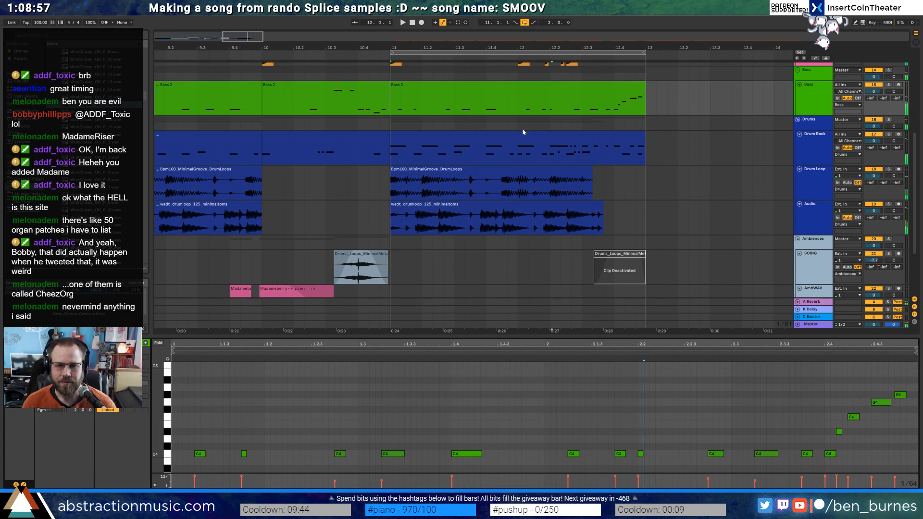
Duplicate the Bass clip and the Drum Rack part of bars 11 to 13 into bars 13 to 15
click(543, 113)
key(ctrl+d)
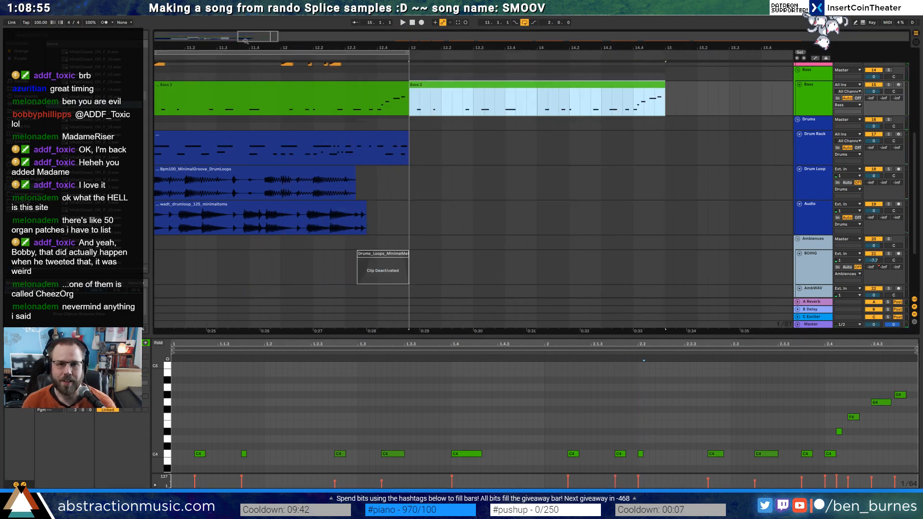
drag(244, 38, 231, 24)
click(517, 195)
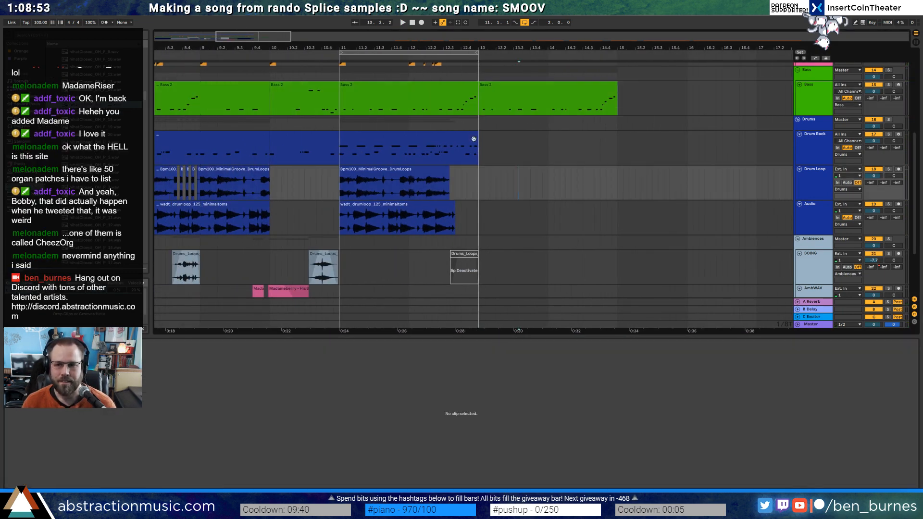
click(456, 140)
key(ctrl+d)
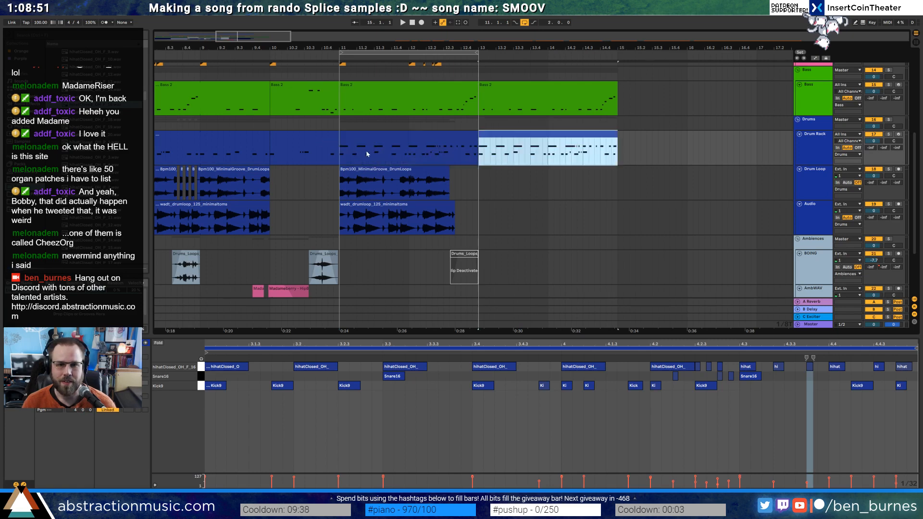
Duplicate both drum loop clips and the Pads group's audio stabs from bars 11 to 13 into bars 13 to 15
click(474, 217)
drag(478, 185, 340, 229)
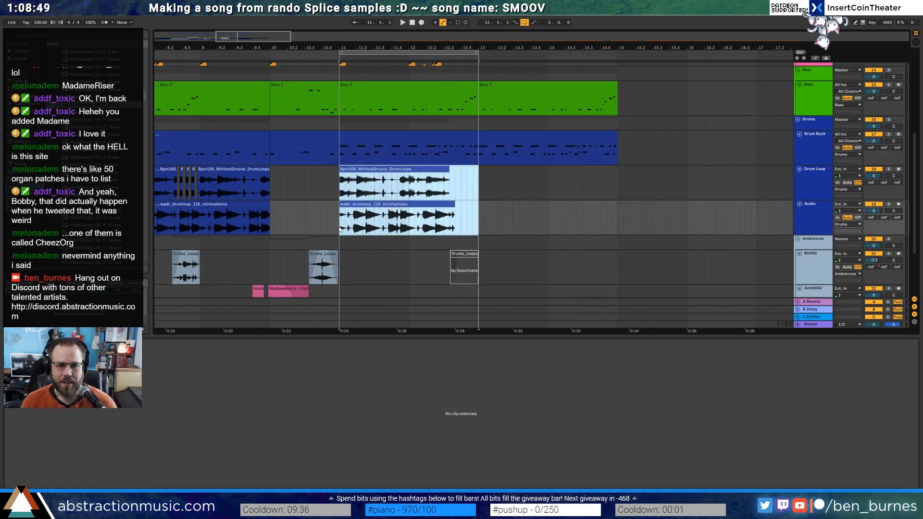
key(ctrl+d)
key(minus)
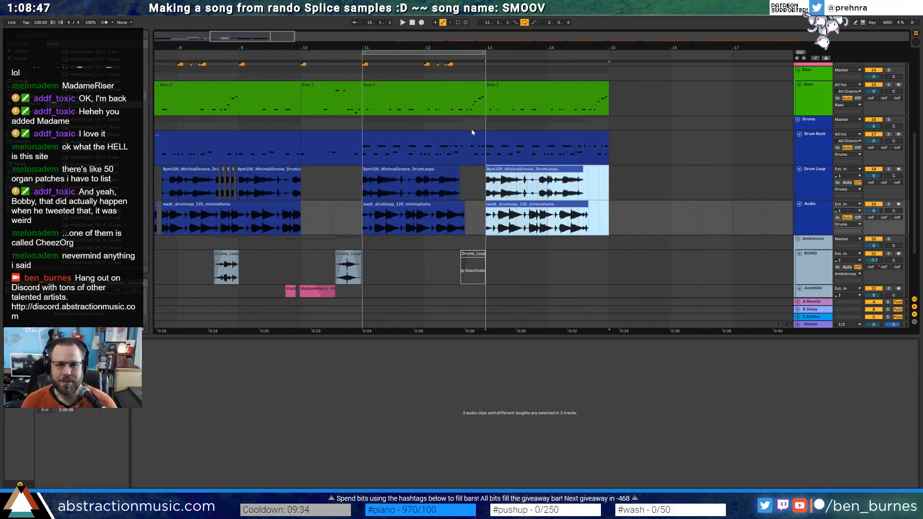
scroll(472, 132, up, 5)
drag(486, 156, 367, 158)
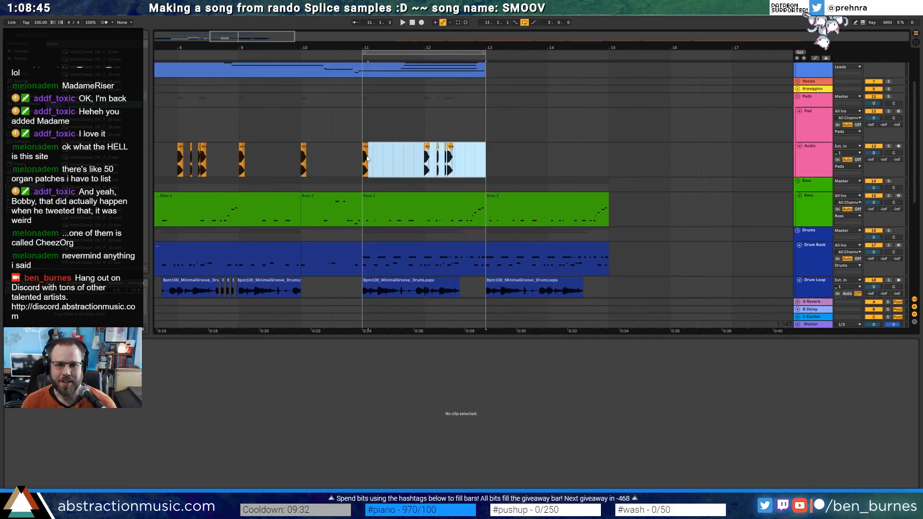
key(ctrl+d)
Extend the Lead 4 clip to bar 15 and move the arrangement loop's end to bar 15
scroll(501, 115, up, 2)
click(474, 111)
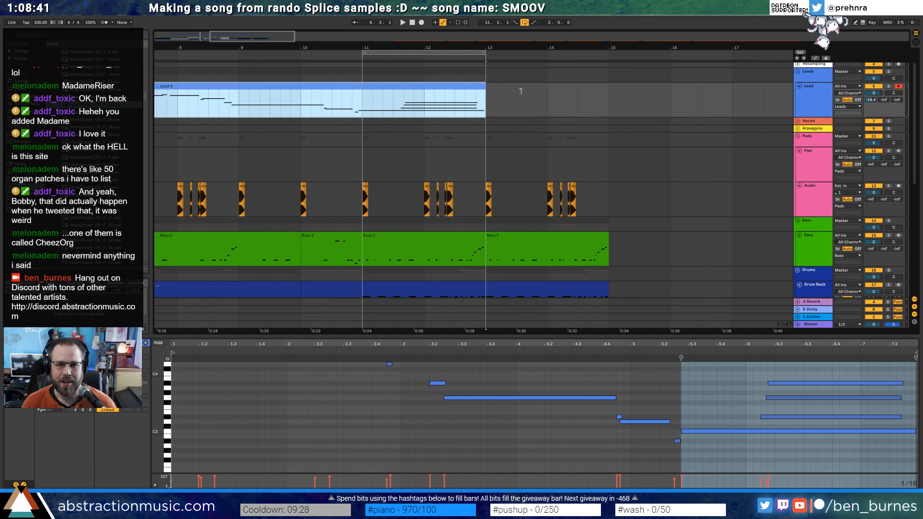
drag(521, 91, 609, 91)
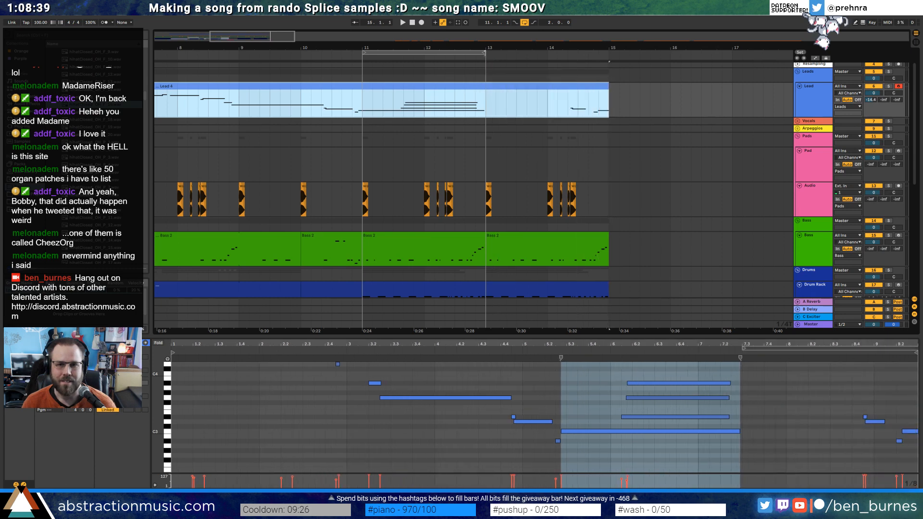
drag(485, 53, 610, 64)
Delete the leftover Lead 4 notes after the held chord, including the chord beyond the clip's end
drag(848, 391, 914, 443)
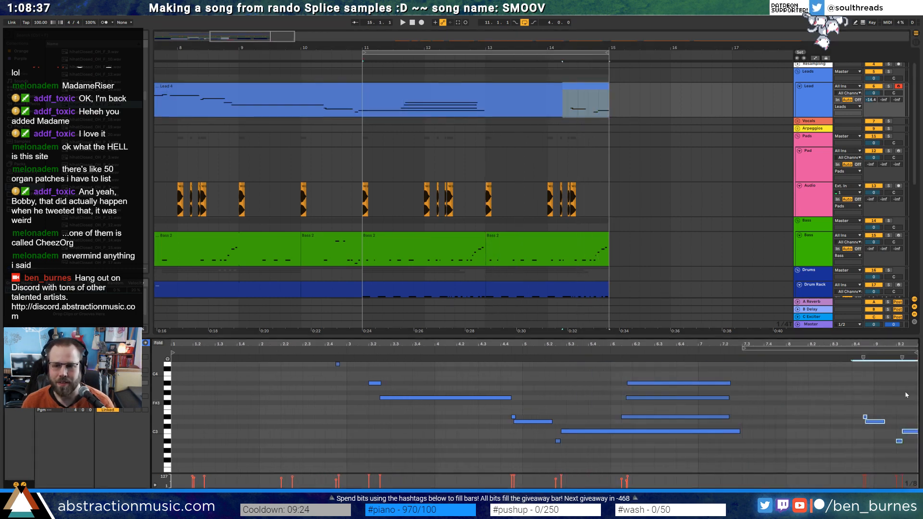
key(Delete)
double_click(907, 342)
drag(760, 374, 881, 437)
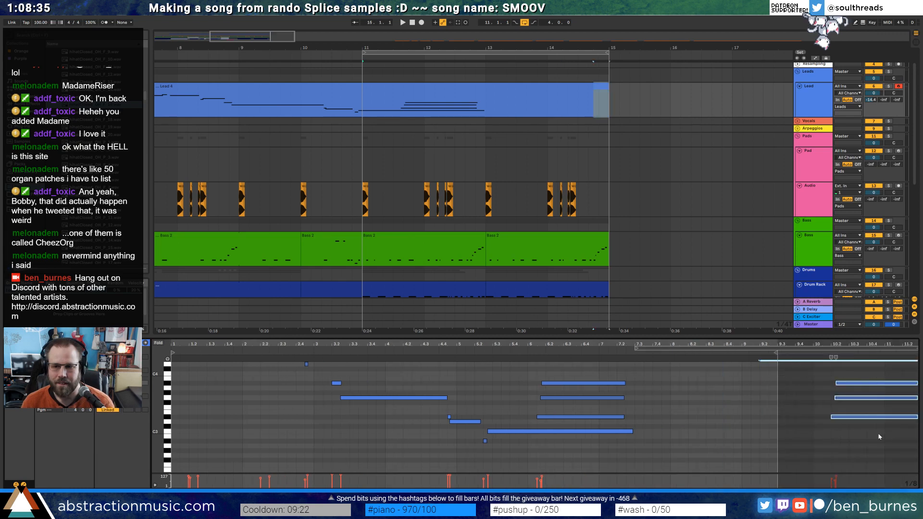
key(Delete)
click(701, 416)
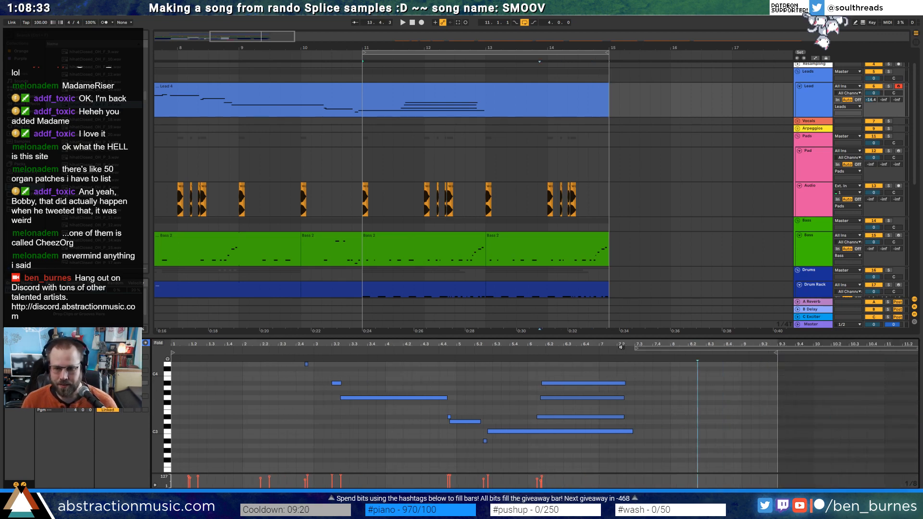
Shorten the long low C3 note in Lead 4 so it ends together with the chord above it
drag(623, 346, 623, 358)
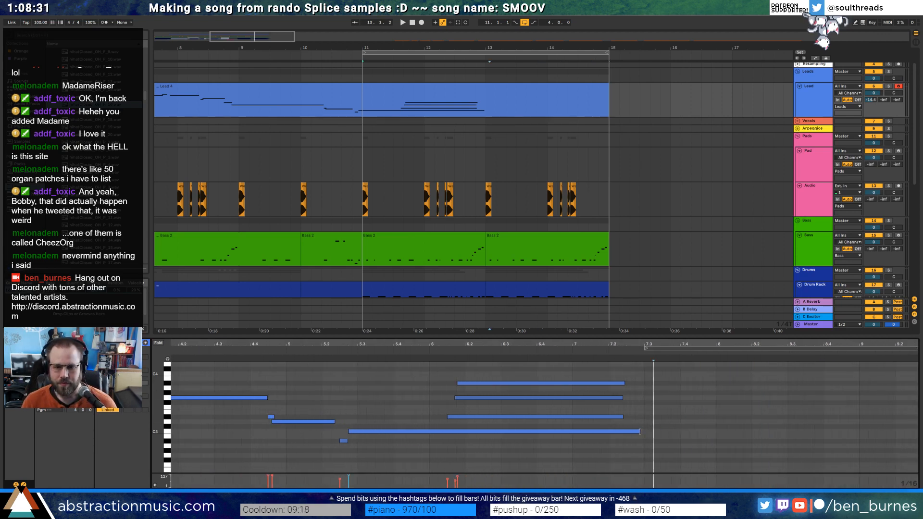
drag(641, 432, 625, 432)
click(625, 431)
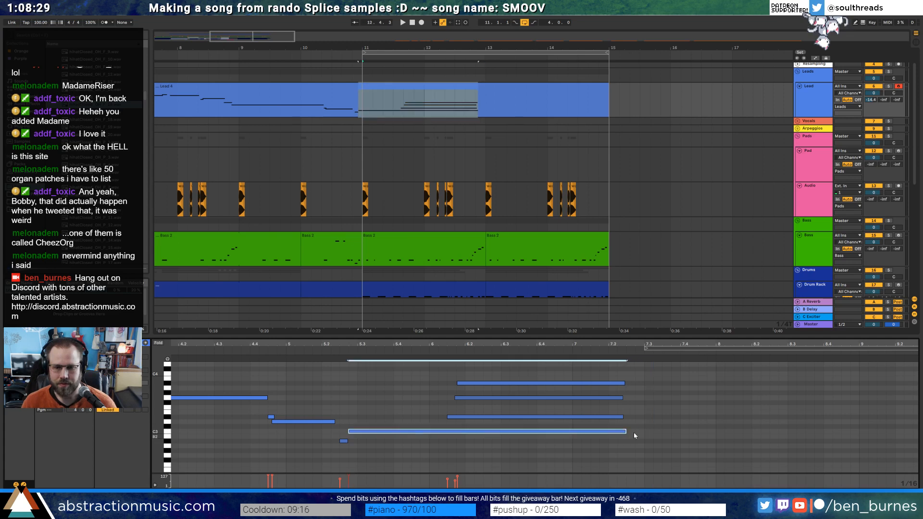
Try a sustained C3 note after the held chord in Lead 4, play the loop with it, and remove the note
double_click(637, 432)
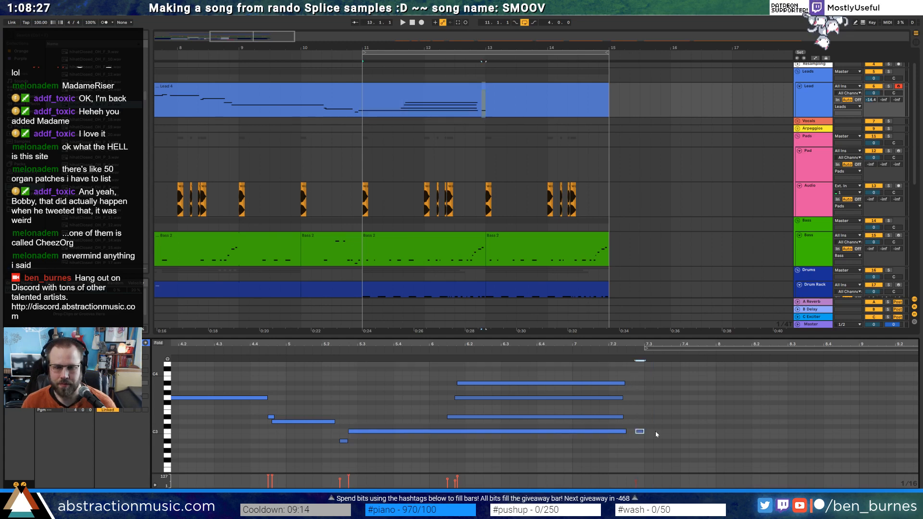
drag(641, 432, 779, 432)
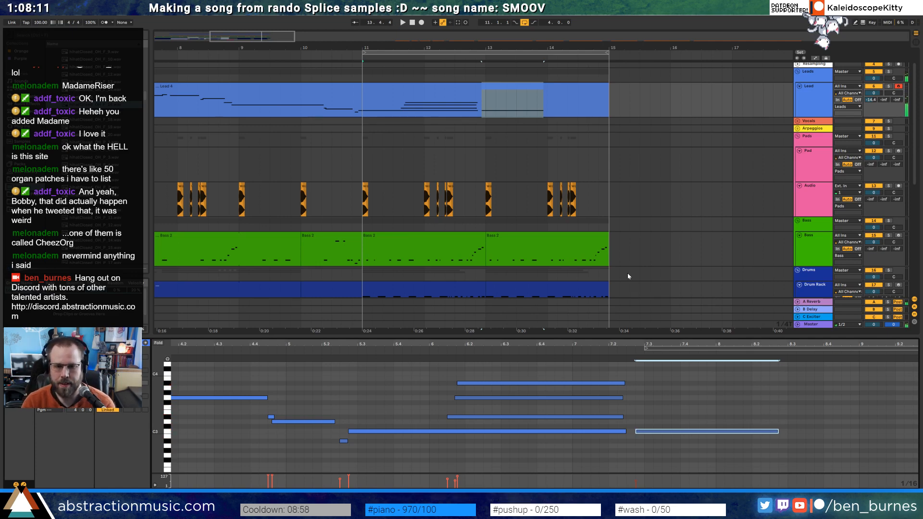
click(248, 351)
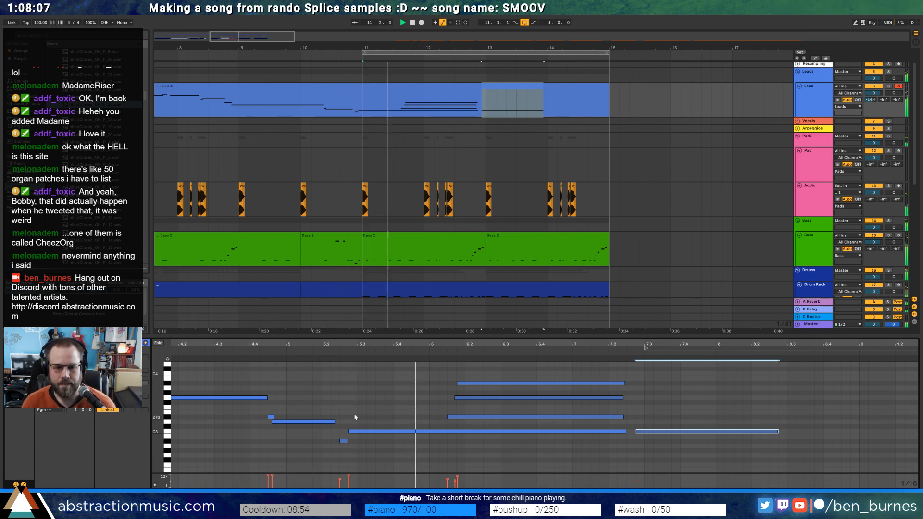
click(380, 432)
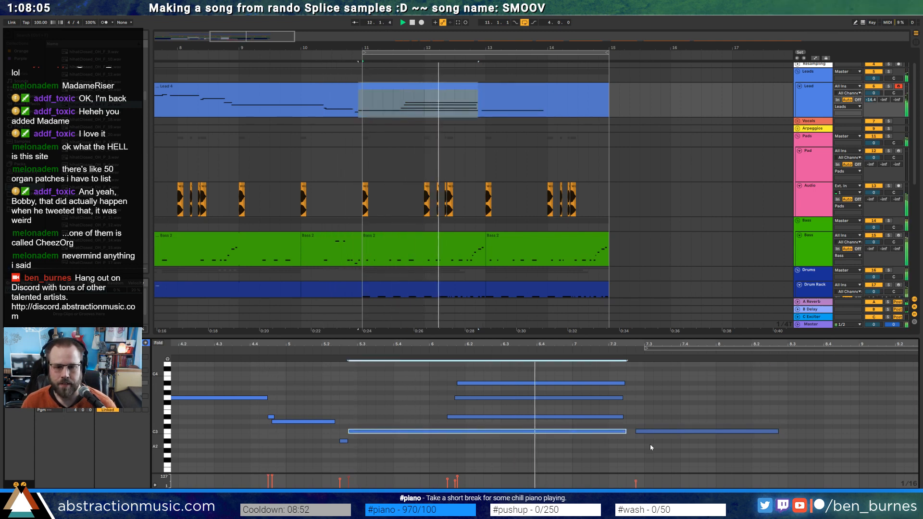
key(space)
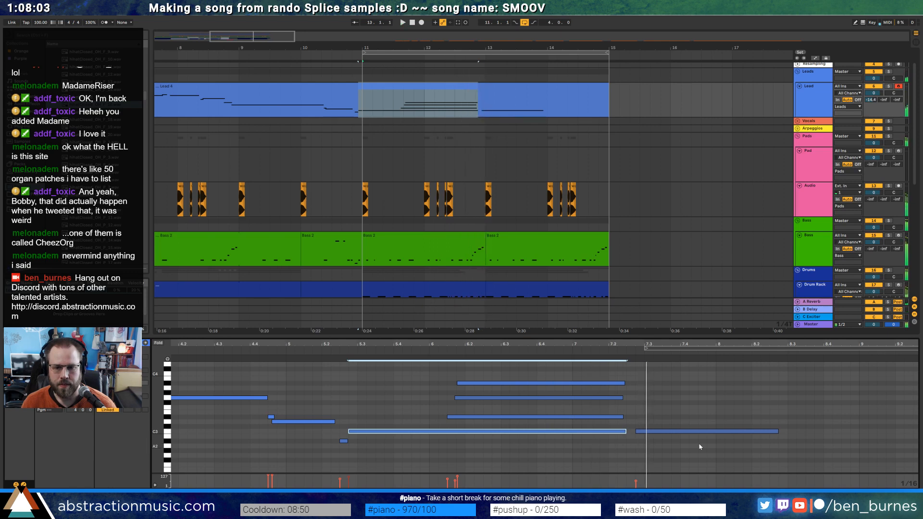
click(670, 431)
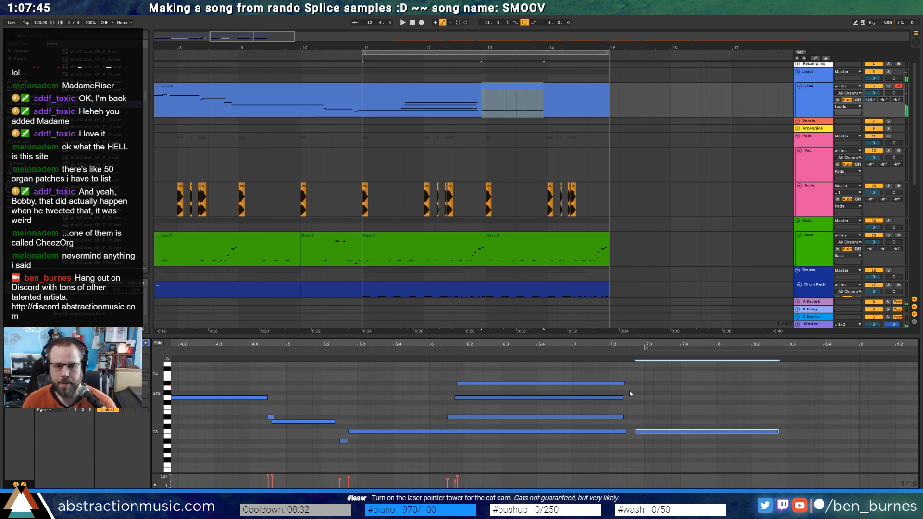
double_click(669, 430)
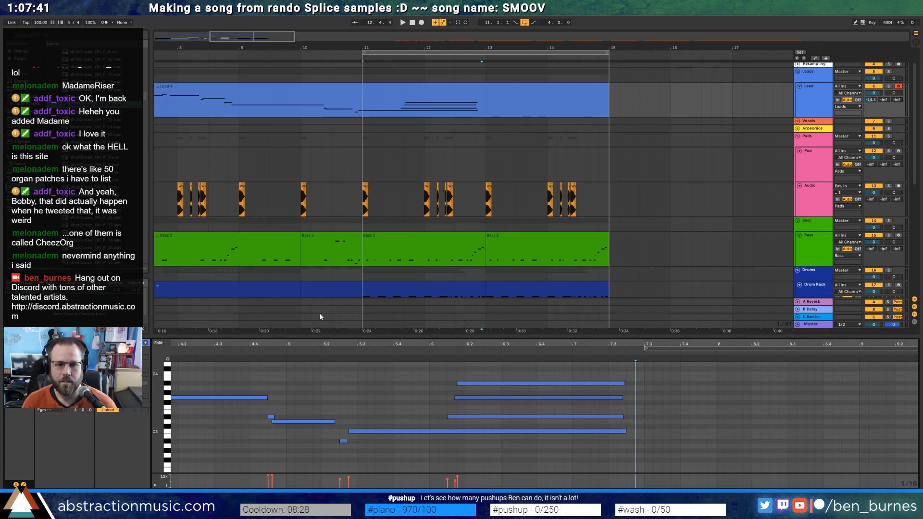
Record new held chords on the Lead track through the loop from bar 11 to bar 15
click(305, 355)
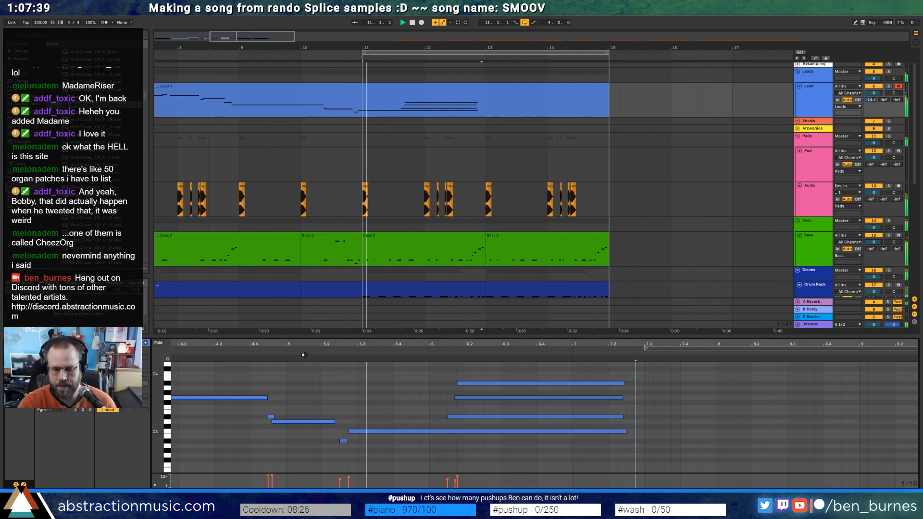
key(F9)
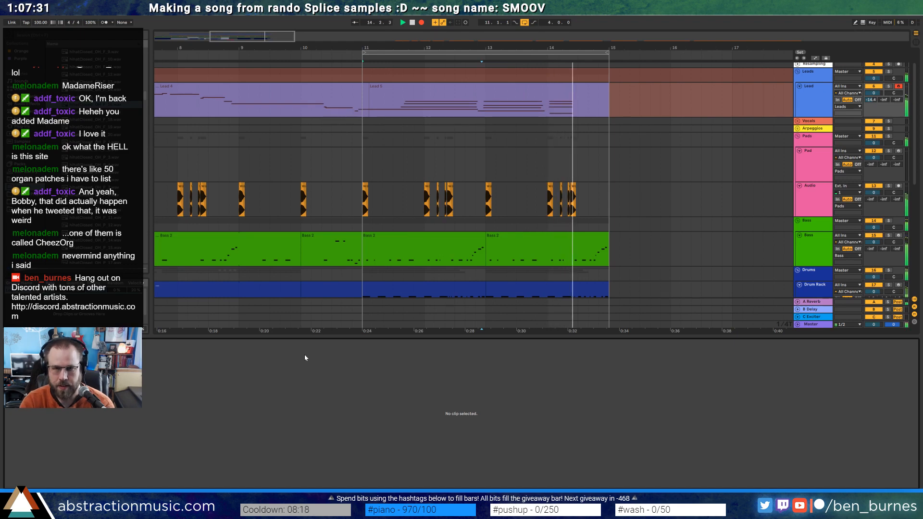
key(space)
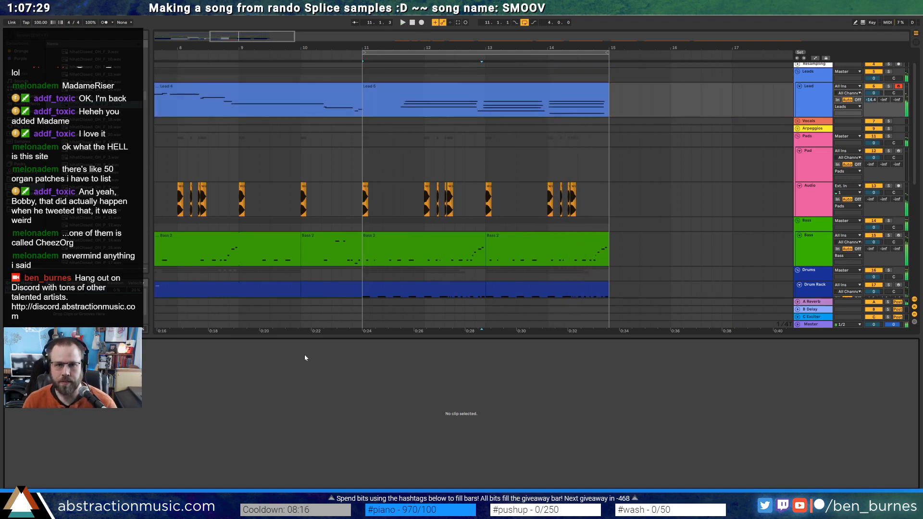
In the last chord of the Lead 5 clip, move the bottom note to G#2 and lower the D#3 to C3
click(529, 85)
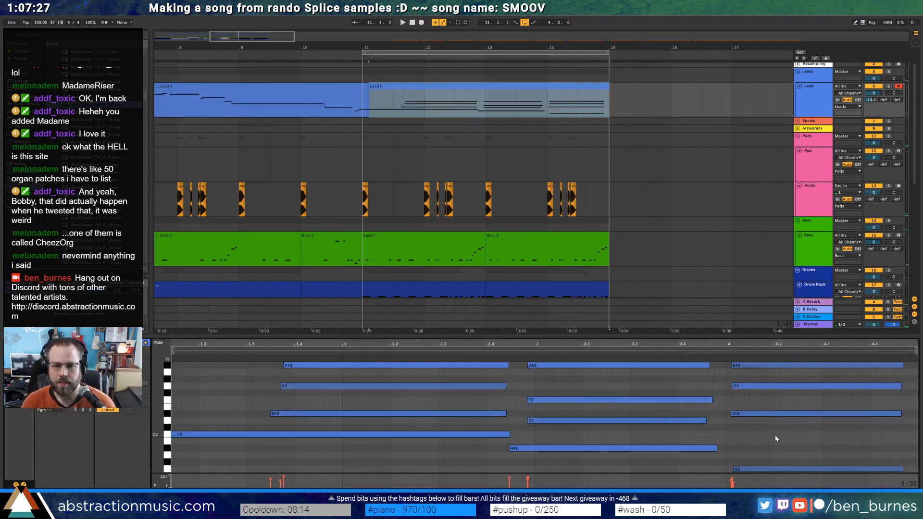
click(759, 459)
scroll(759, 462, down, 2)
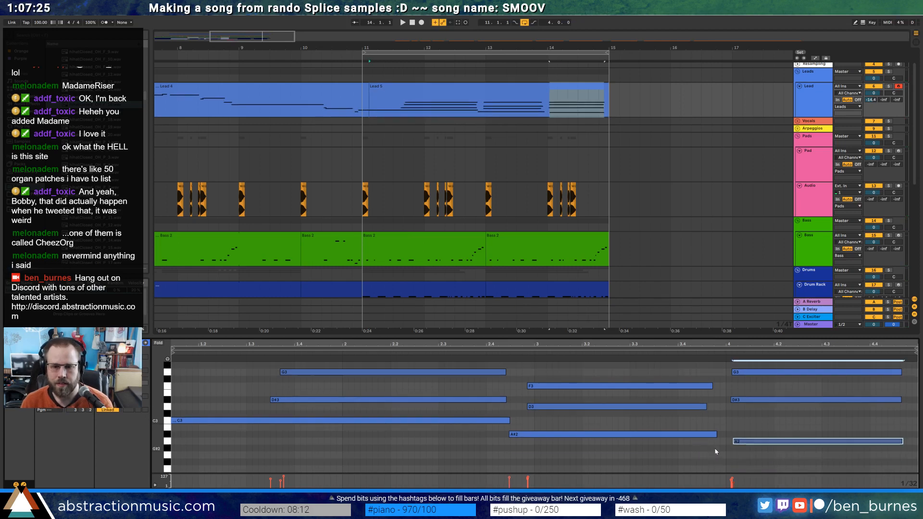
key(Down)
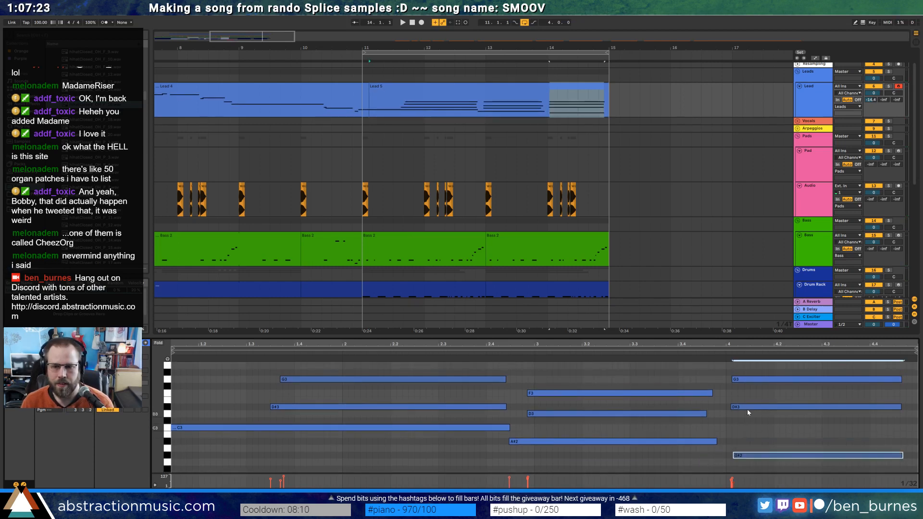
click(755, 408)
key(Down)
key(Down)
key(Down)
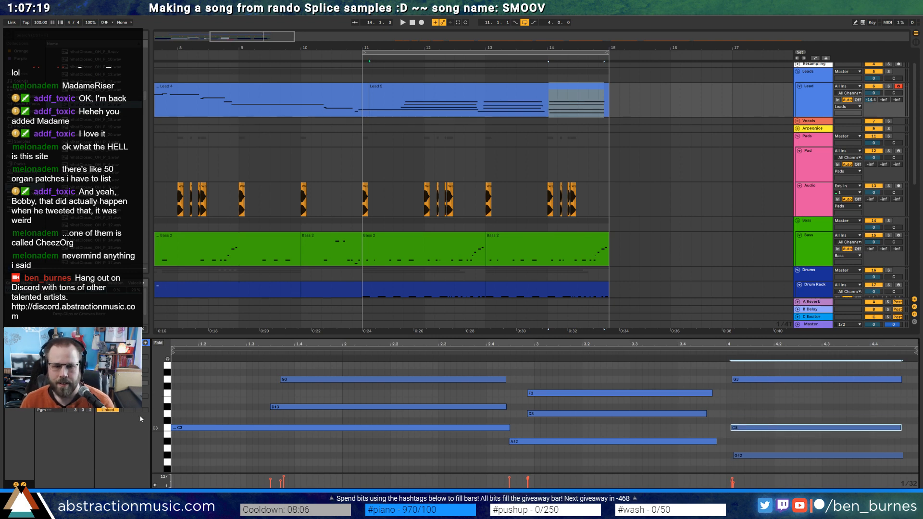
Nudge the upper three notes of Lead 5's second chord and the whole last chord slightly earlier
drag(157, 414, 144, 414)
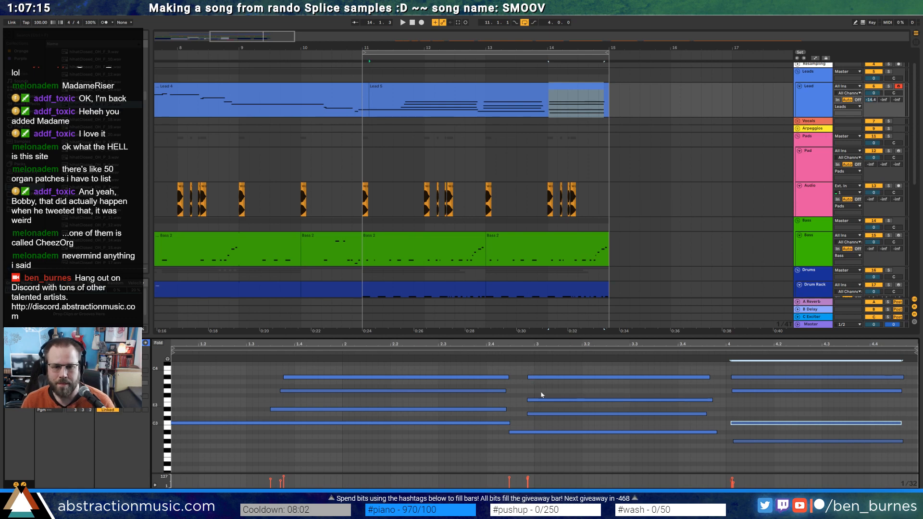
drag(556, 366, 558, 420)
key(Left)
click(523, 432)
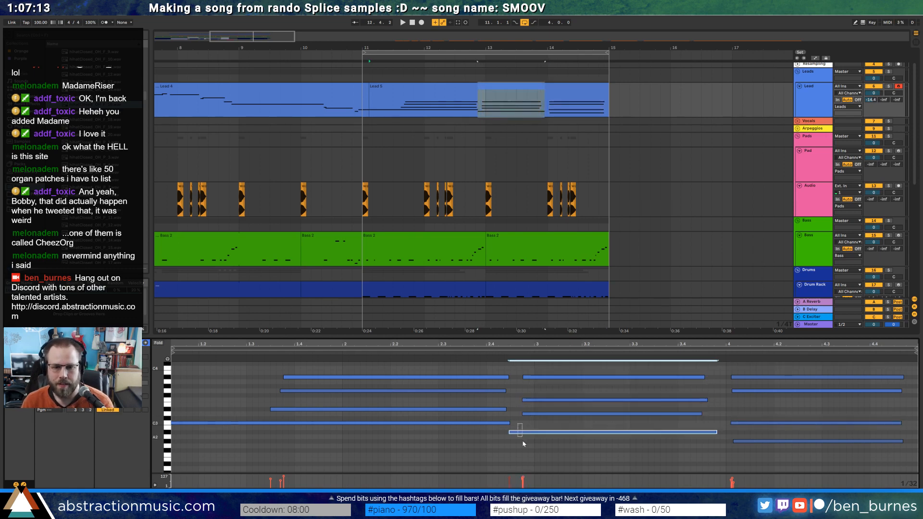
drag(794, 368, 780, 480)
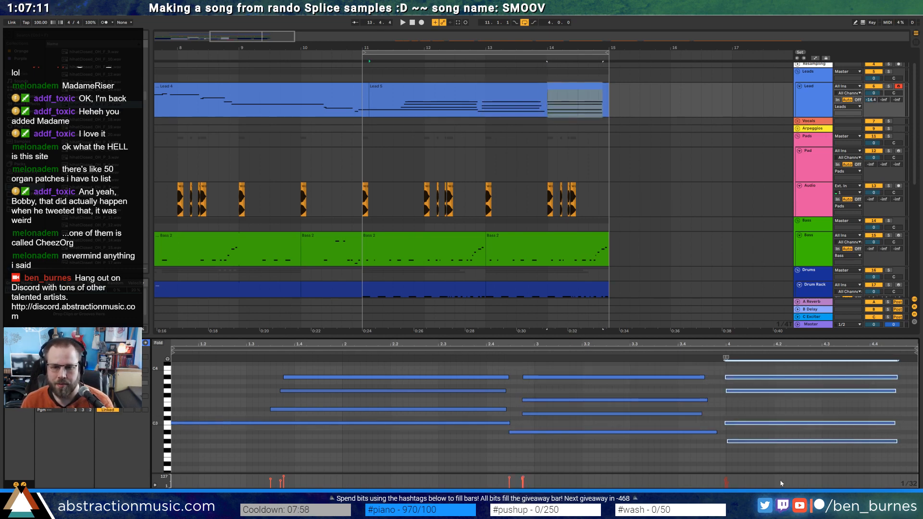
key(Left)
key(Left)
Shorten the four notes of Lead 5's second chord so they end together, leaving a gap before the last chord
drag(677, 371, 684, 460)
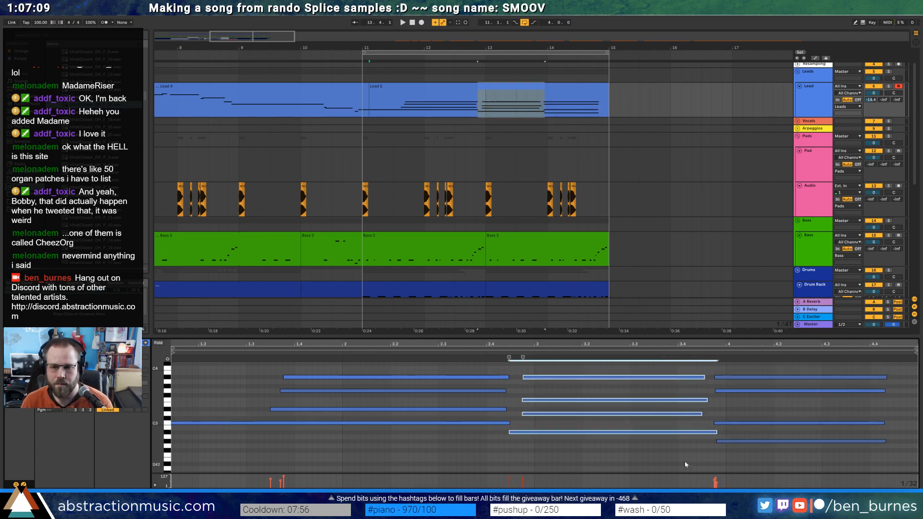
key(shift+Left)
key(shift+Left)
key(shift+Left)
drag(700, 419, 696, 445)
key(shift+Left)
key(shift+Left)
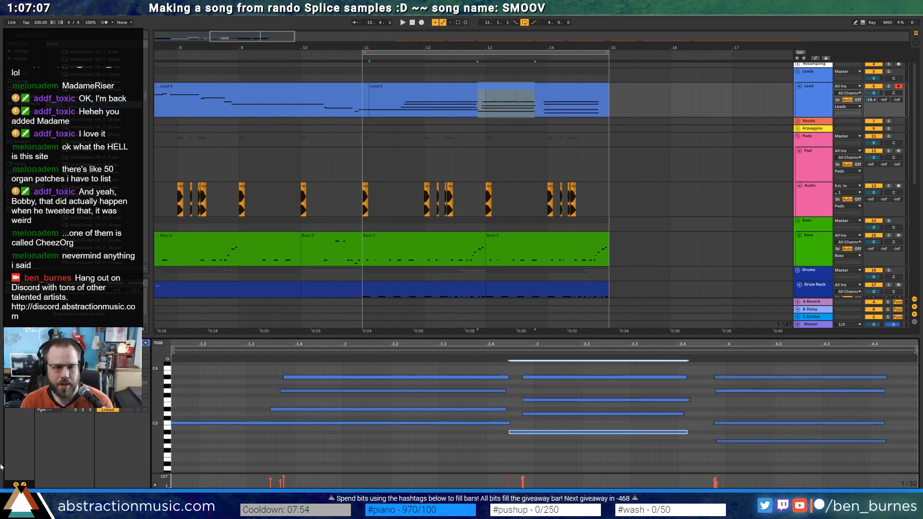
click(120, 357)
scroll(123, 308, down, 8)
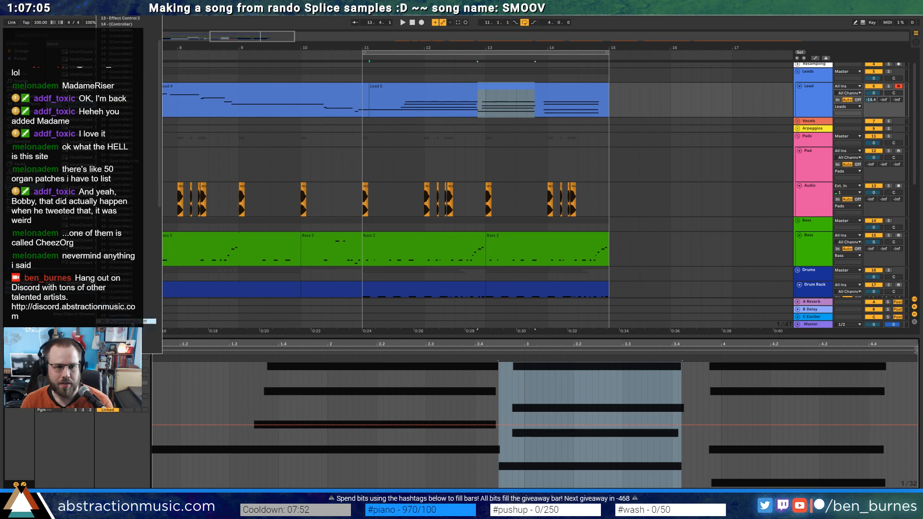
scroll(124, 312, down, 10)
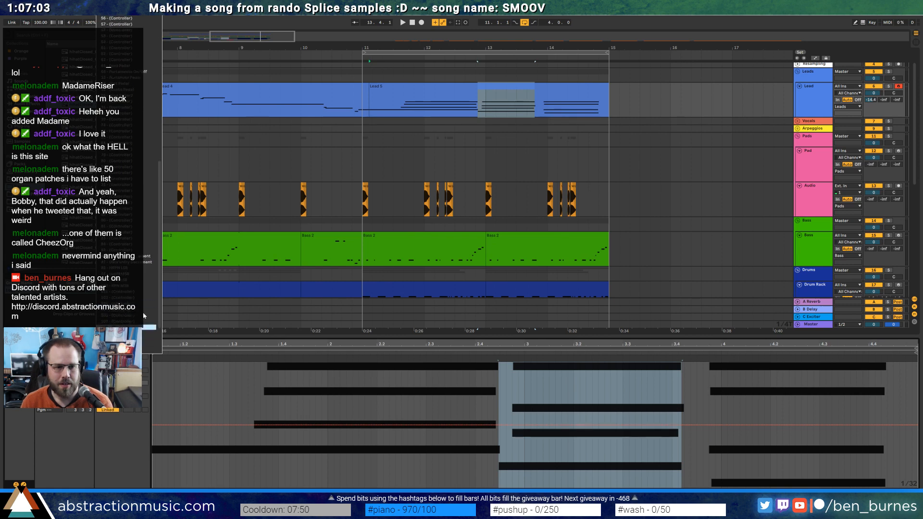
scroll(157, 311, down, 3)
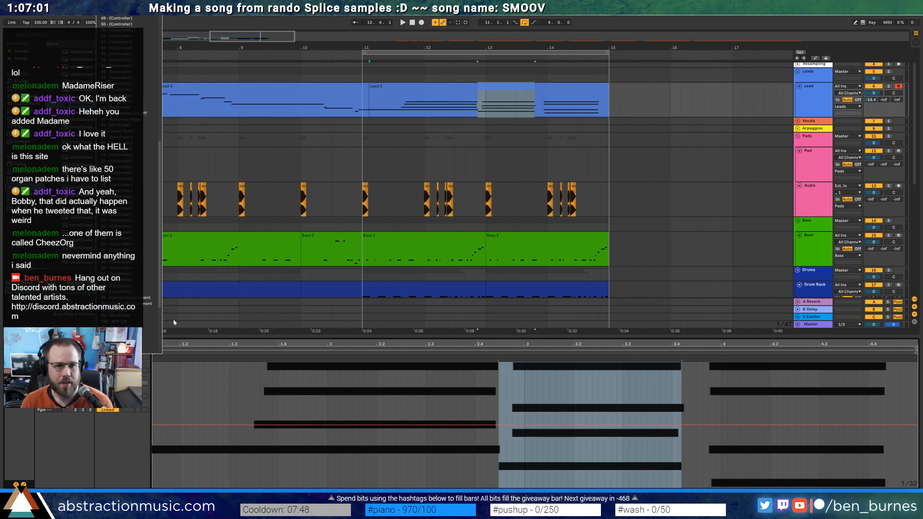
click(197, 404)
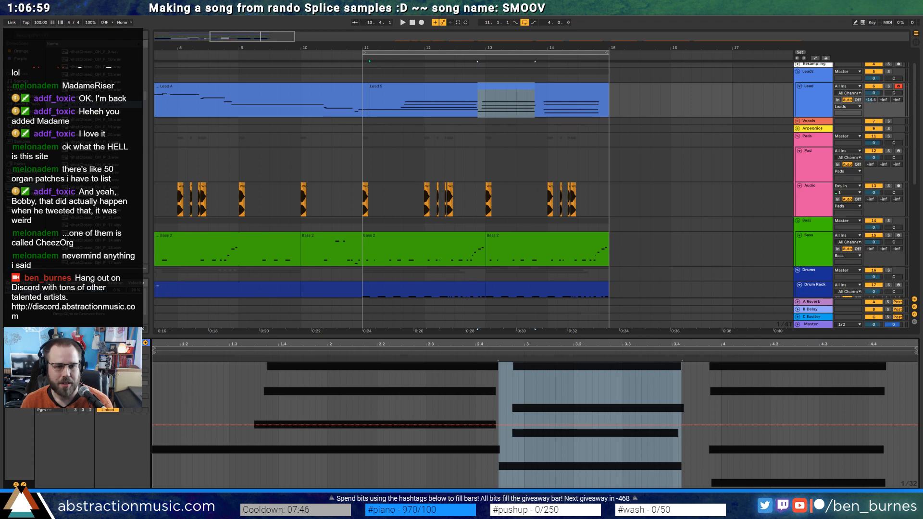
During playback, show the automation lanes and extend the end of the Lead 4 clip over Lead 5 into beat 2 of bar 11
key(space)
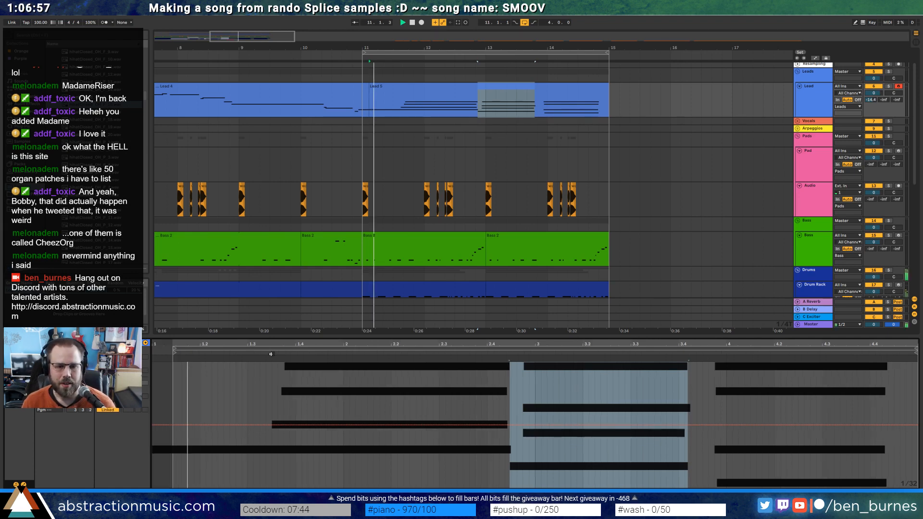
key(a)
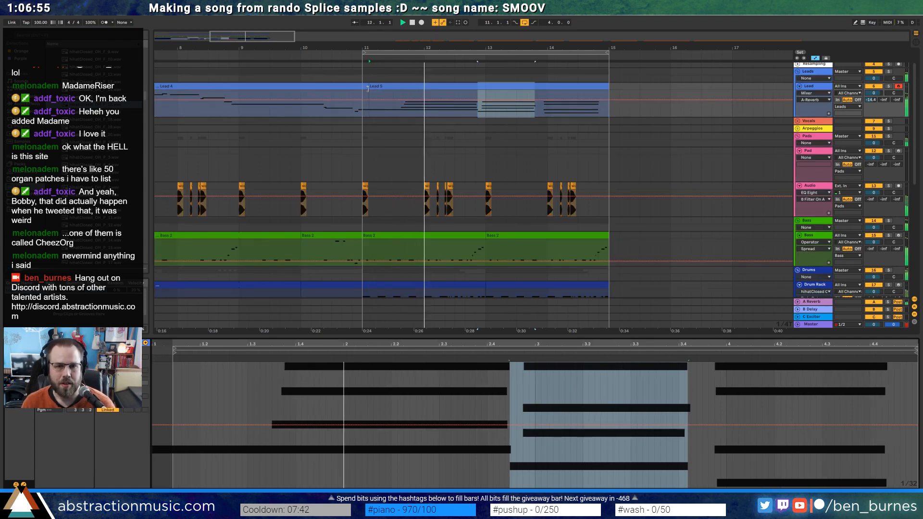
click(376, 88)
drag(375, 88, 381, 88)
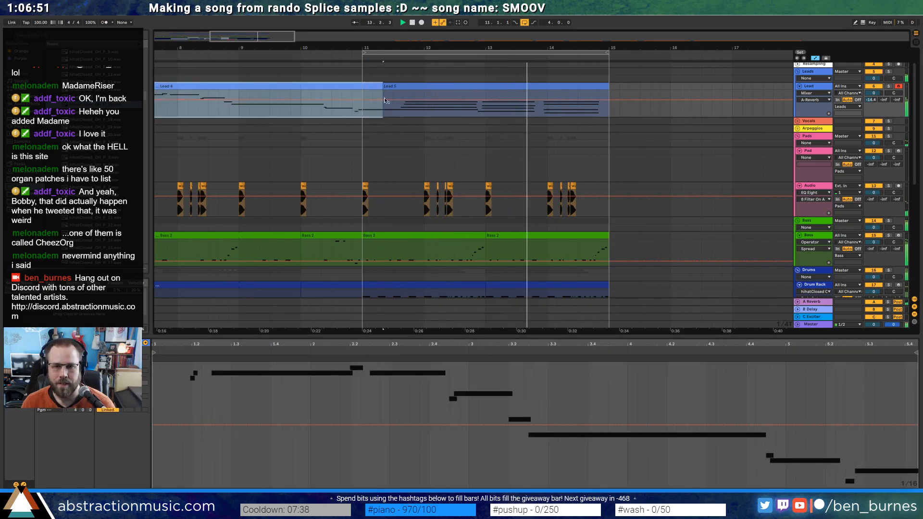
click(449, 97)
key(space)
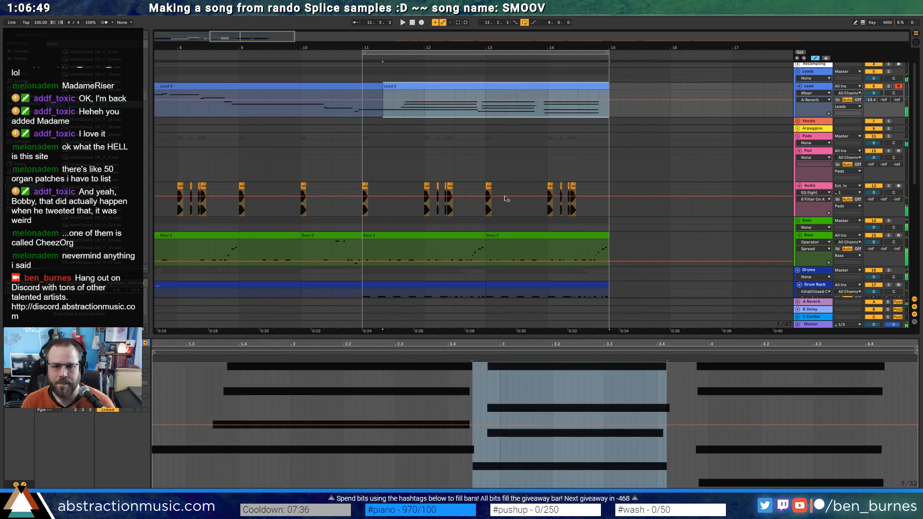
In Lead 5's last chord, raise the C3 to D#3 and the bottom note to A#2, and nudge the bottom note slightly earlier
click(23, 485)
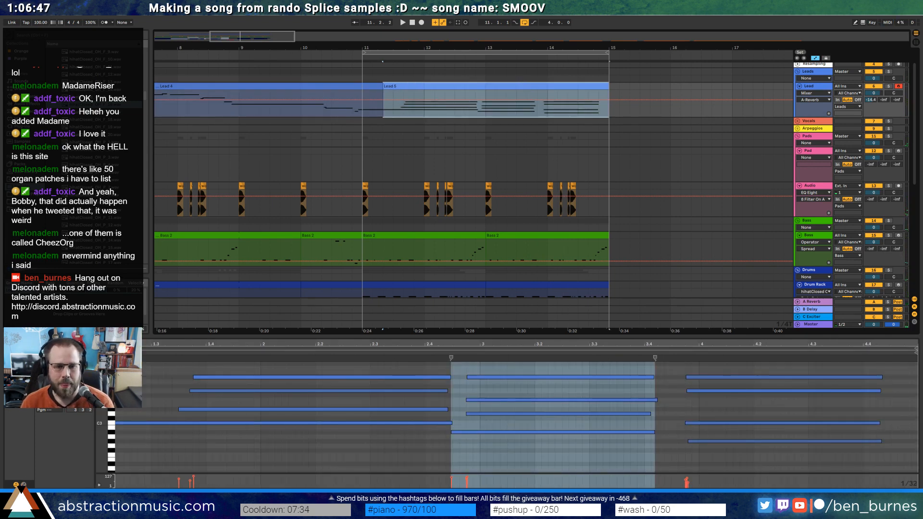
drag(107, 423, 99, 420)
drag(649, 372, 661, 435)
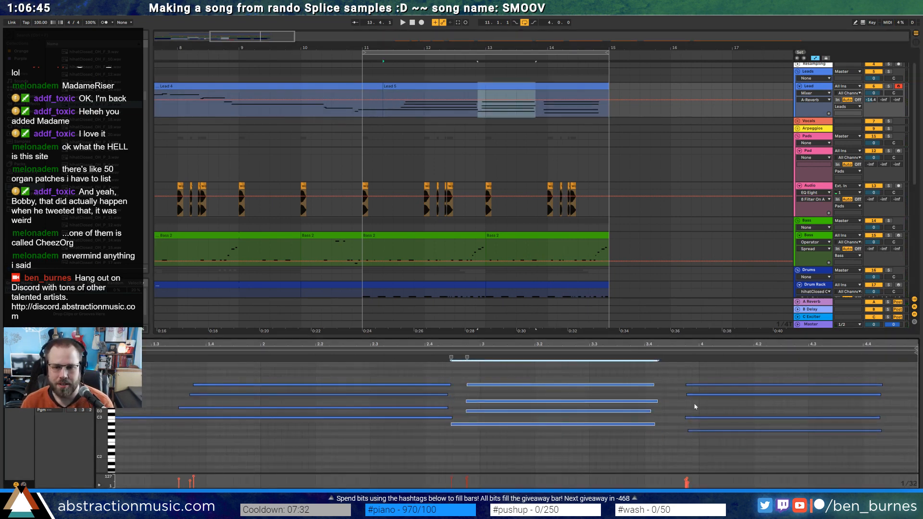
drag(694, 410, 707, 438)
key(Up)
key(Up)
key(Up)
key(Up)
key(Up)
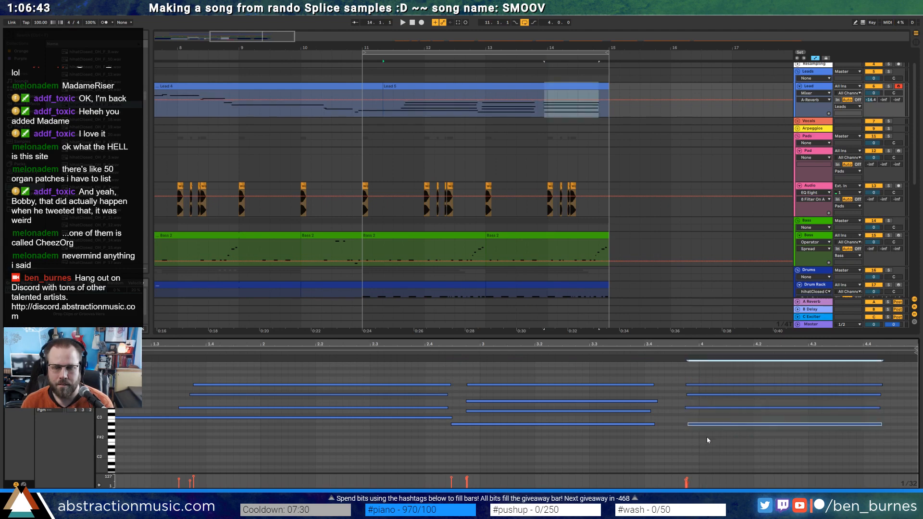
key(Left)
Lengthen all notes of Lead 5's second chord slightly and play the loop to hear the chord changes
drag(685, 373, 625, 449)
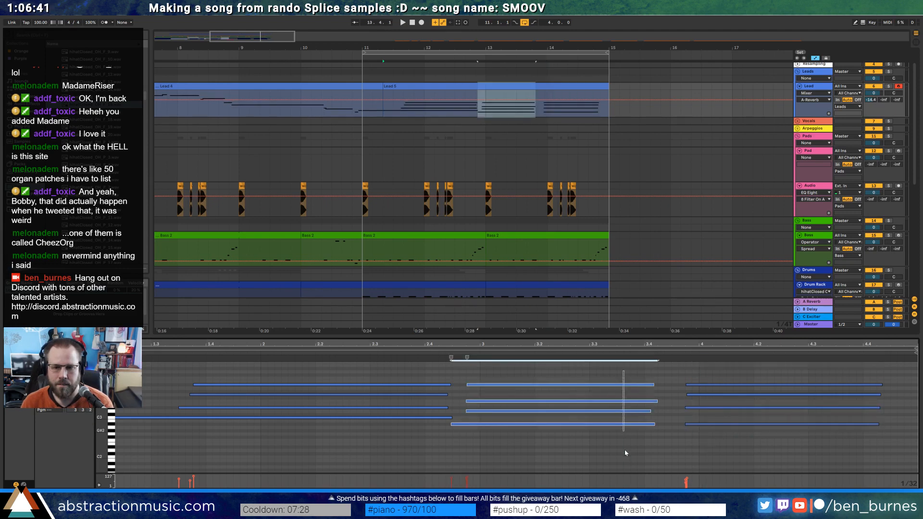
key(shift+Right)
click(415, 352)
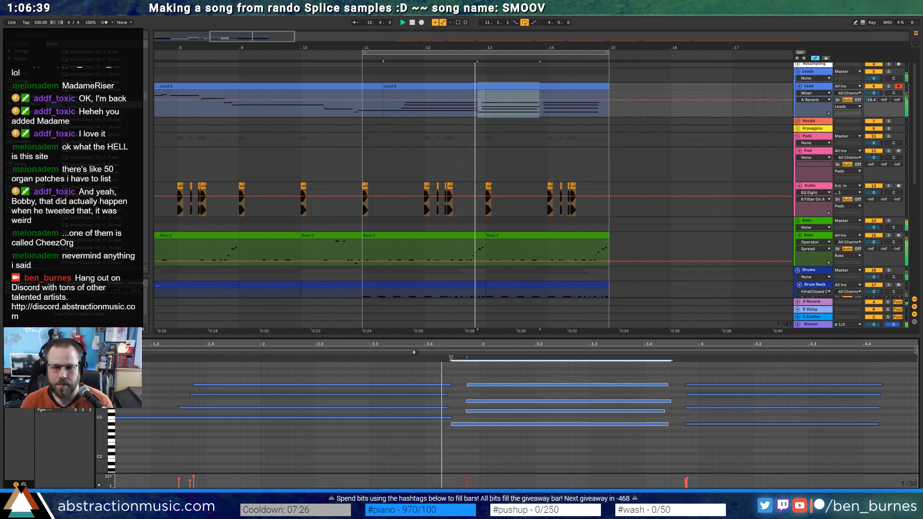
click(621, 374)
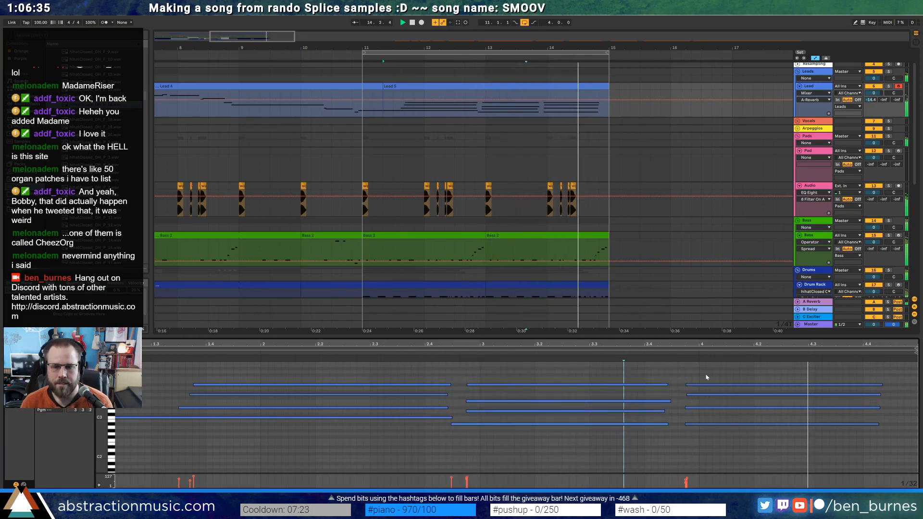
Delete the last chord from Lead 5 and extend the Lead 4 clip's end over it to just before bar 13
drag(707, 376, 719, 442)
key(Delete)
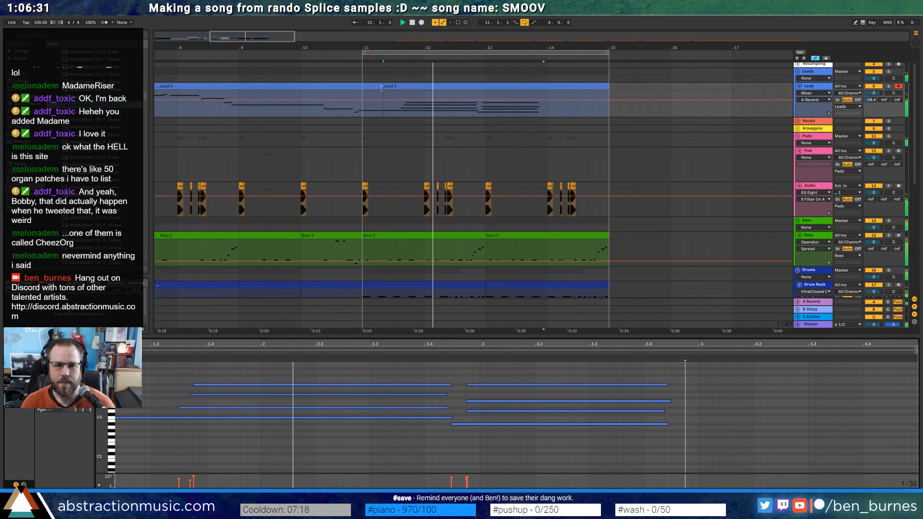
drag(381, 88, 480, 87)
drag(242, 41, 244, 36)
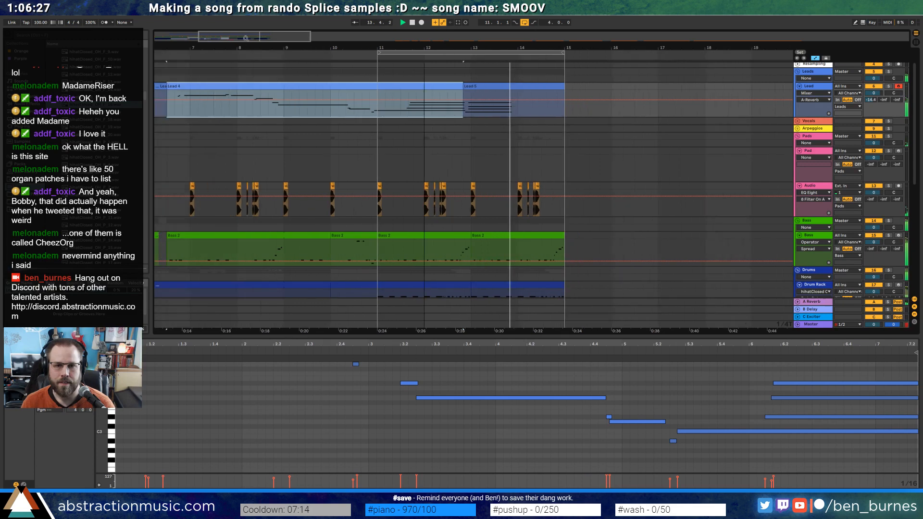
Open the Lead 5 clip and play it around the empty space after its long chord
key(space)
click(507, 93)
click(521, 411)
key(space)
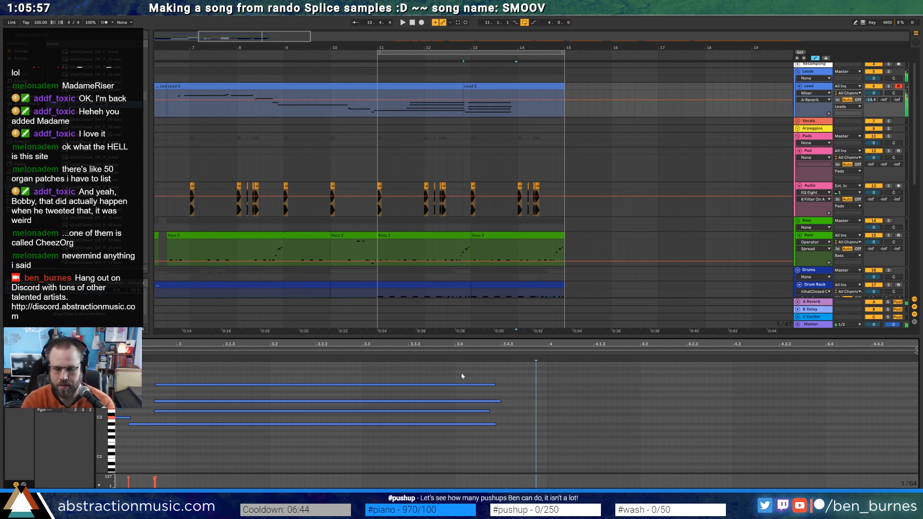
click(523, 106)
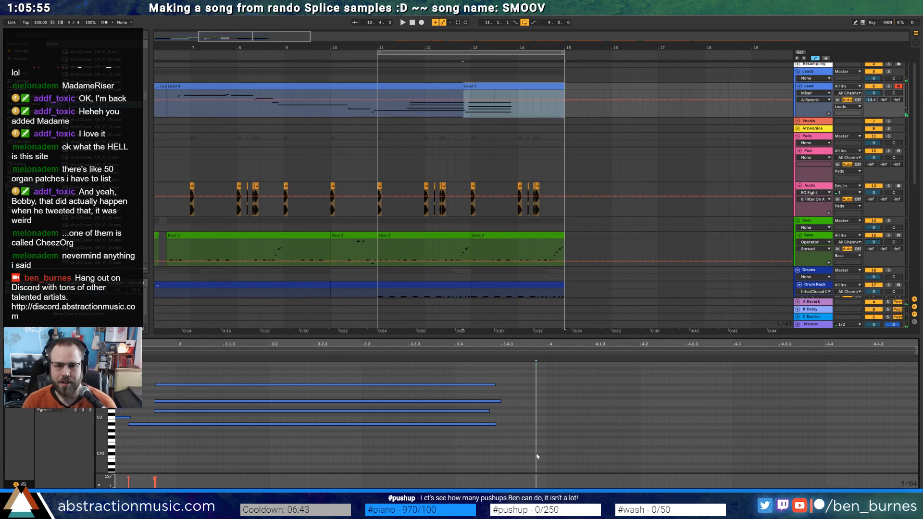
Draw a short four-note chord after Lead 5's long chord, with its A2 bottom note starting a sixteenth early, and play it
double_click(504, 427)
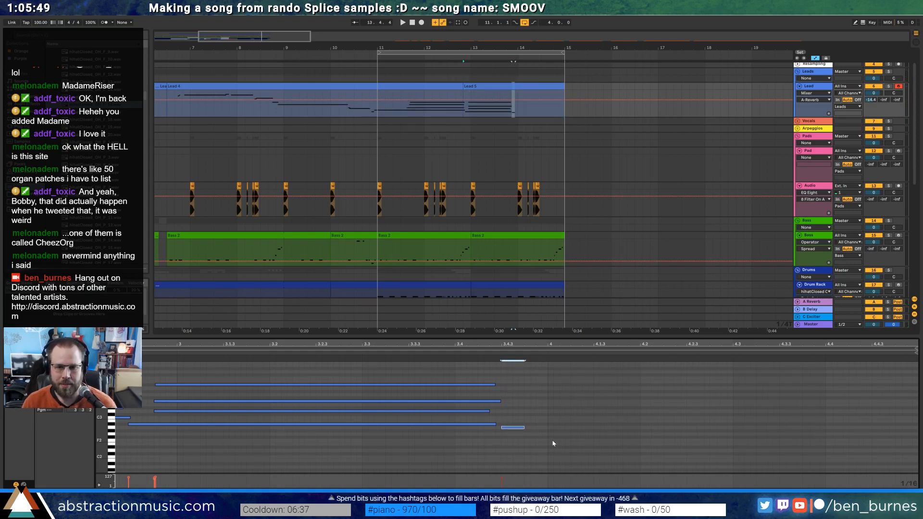
drag(523, 428, 519, 428)
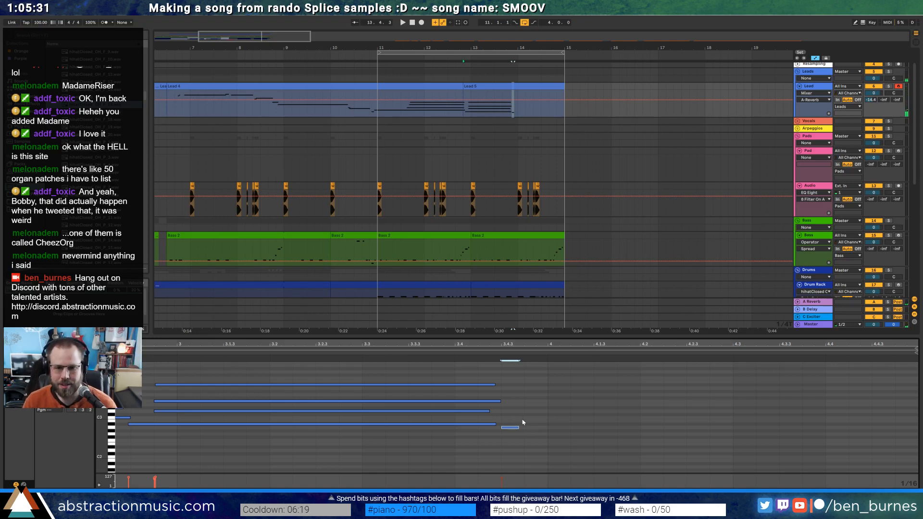
click(526, 418)
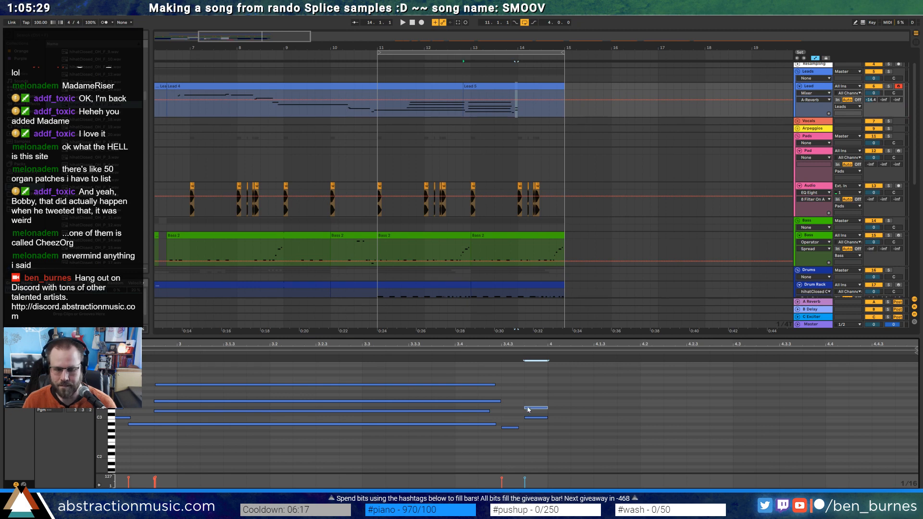
click(527, 389)
key(space)
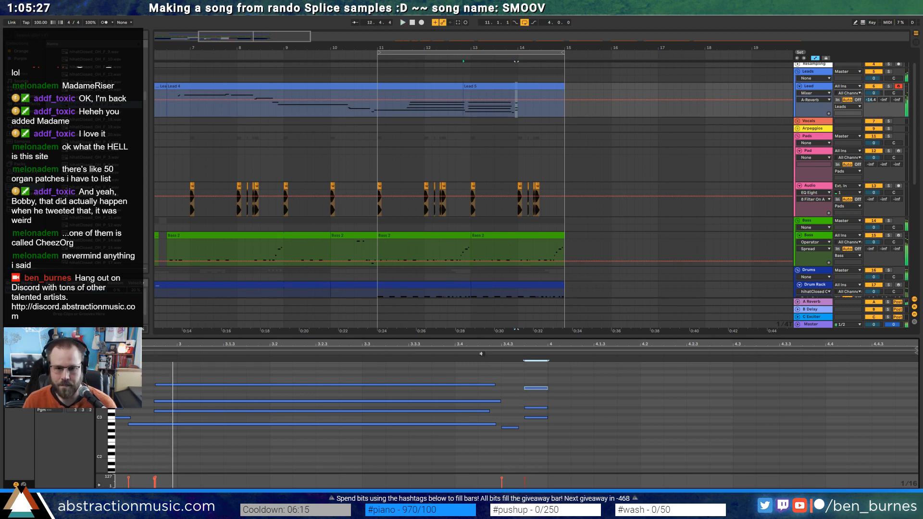
Lengthen the new chord's three upper notes by a sixteenth and extend its A2 bottom note to nearly the same end
drag(532, 378, 571, 388)
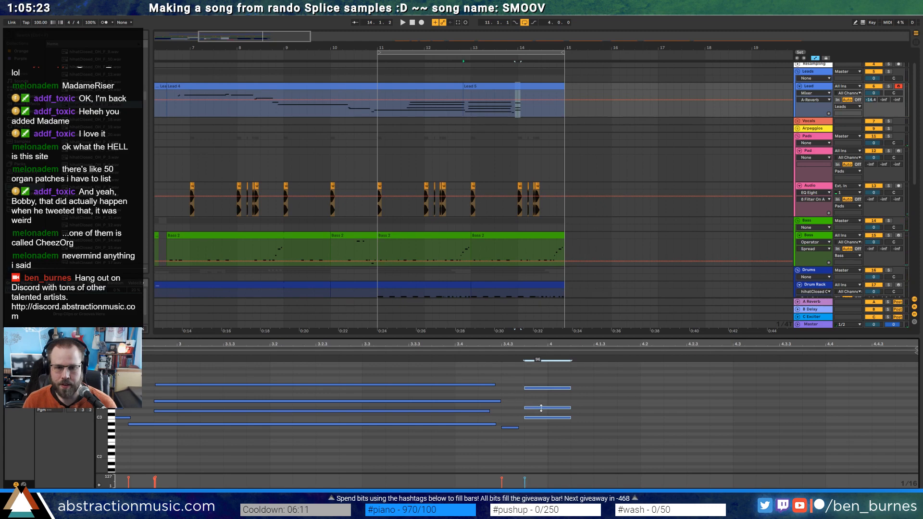
click(515, 427)
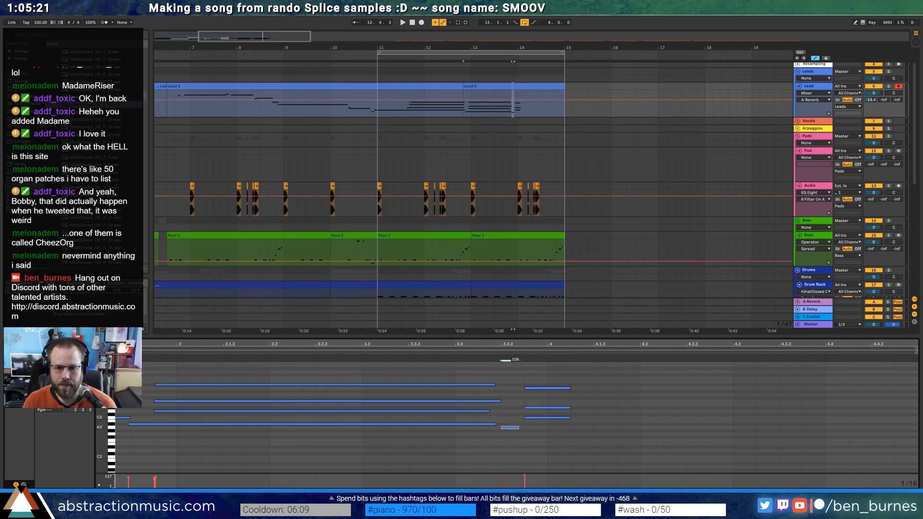
drag(518, 427, 565, 427)
Duplicate the new four-note chord twice along Lead 5 and play the repeated chords
drag(520, 373, 614, 449)
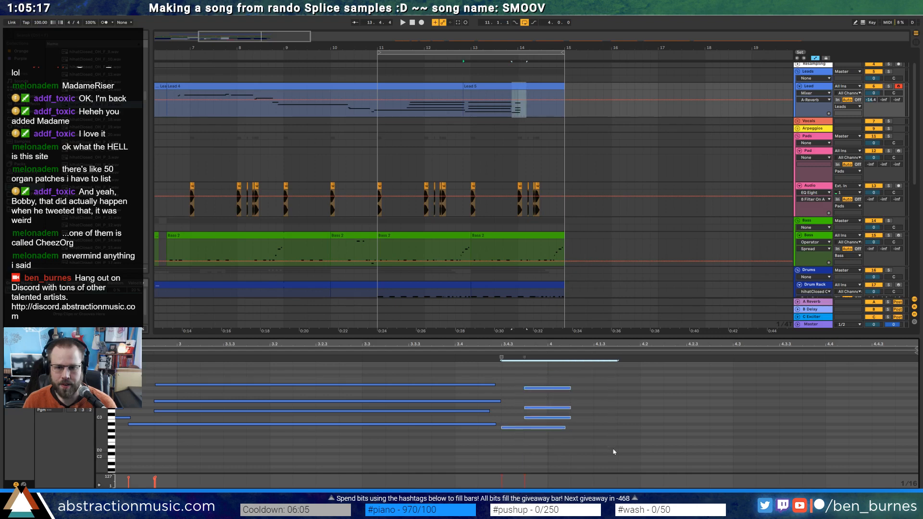
key(ctrl+d)
key(ctrl+d)
click(371, 354)
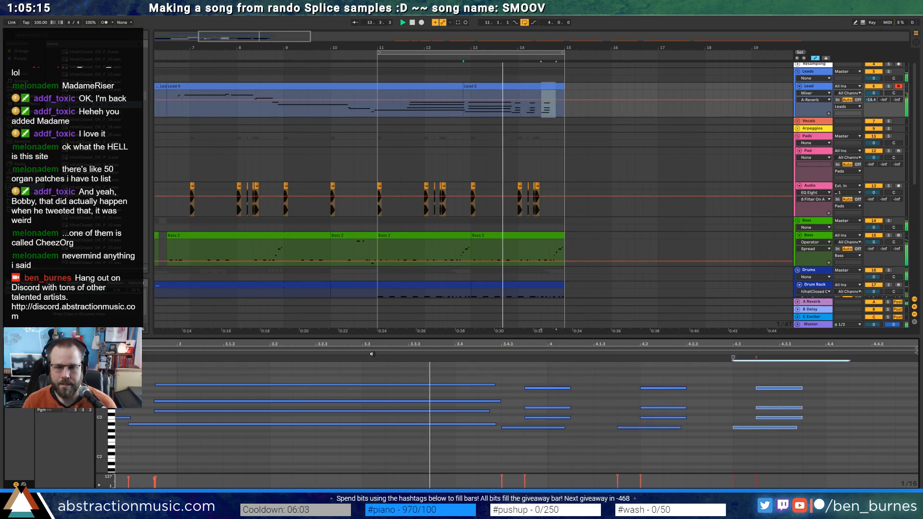
key(space)
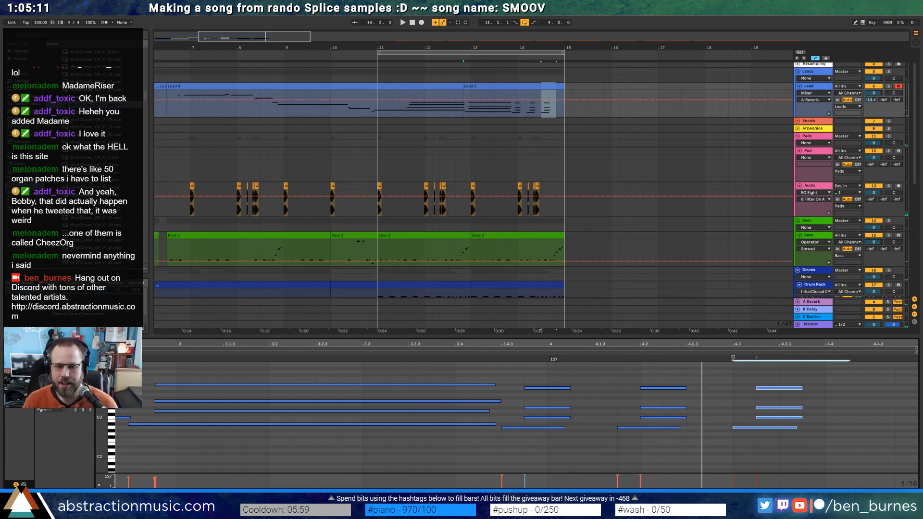
Shorten the first repeated chord's upper notes to a sixteenth and trim its A2 bottom note to a short pickup
click(567, 388)
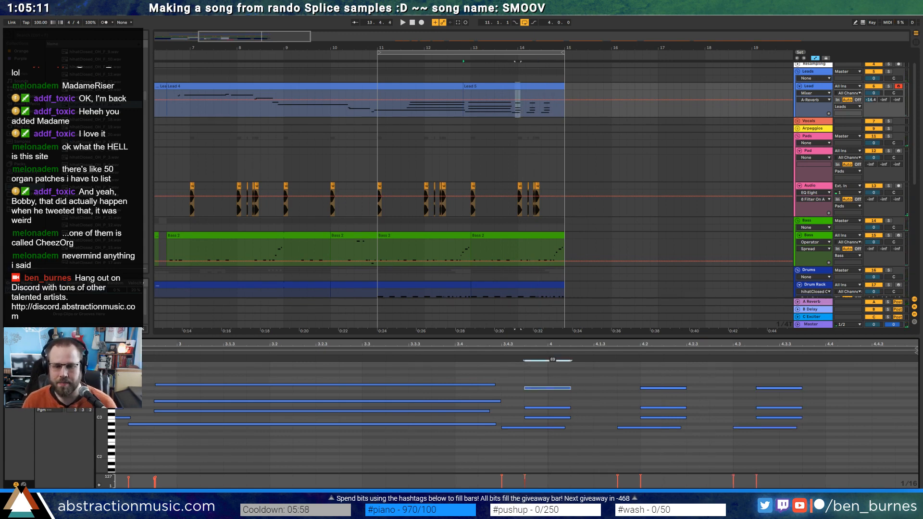
click(562, 417)
drag(561, 382, 571, 422)
key(shift+Left)
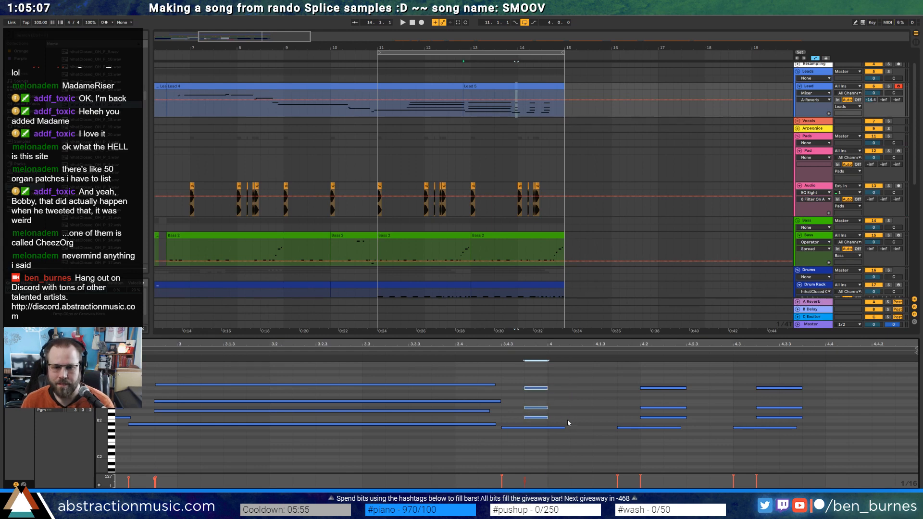
click(565, 431)
click(558, 428)
key(shift+Left)
key(shift+Left)
Replace the two longer duplicate chords with two copies of the shortened chord's three upper notes
drag(649, 374, 663, 421)
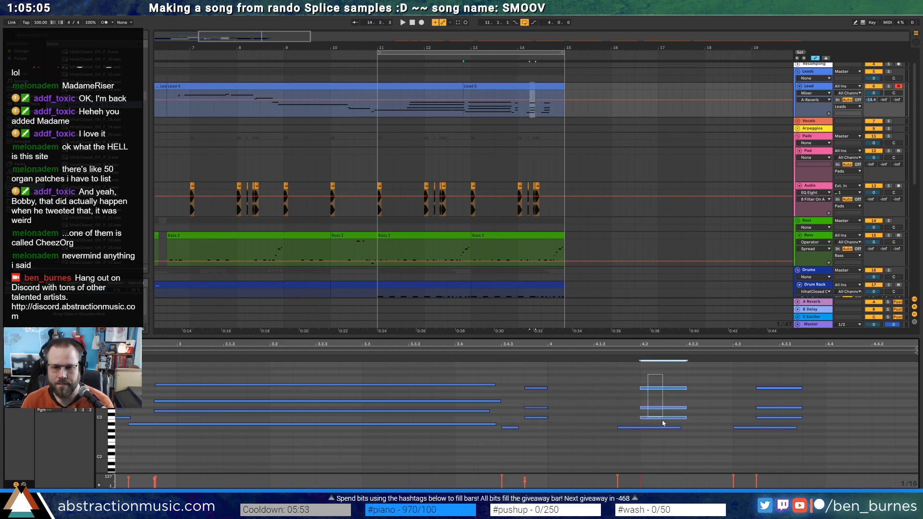
drag(615, 374, 806, 453)
key(Delete)
drag(540, 375, 581, 442)
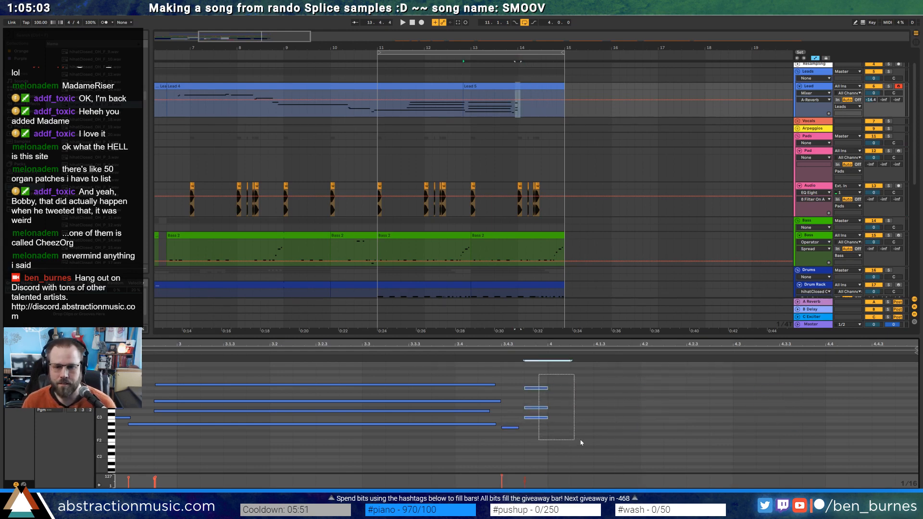
key(ctrl+d)
key(ctrl+d)
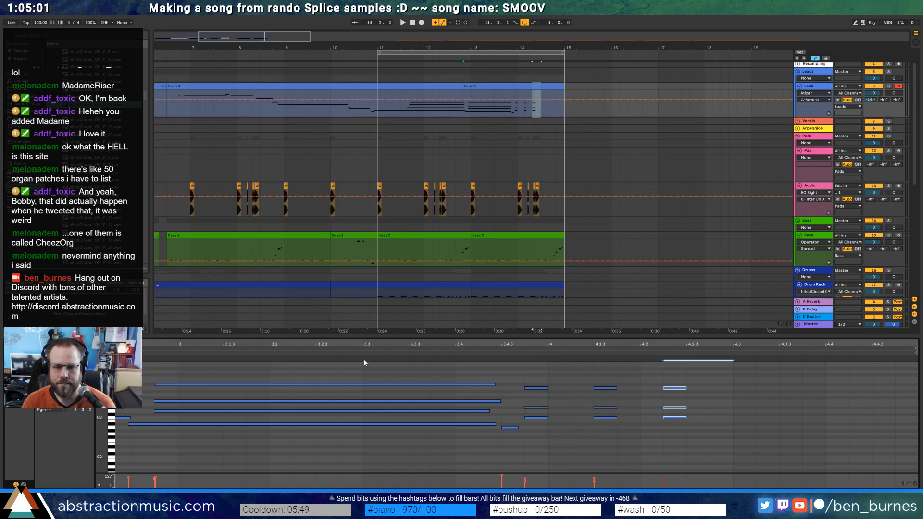
Lengthen the last three-note stab in Lead 5 by a sixteenth and play the stab pattern
drag(678, 377, 687, 437)
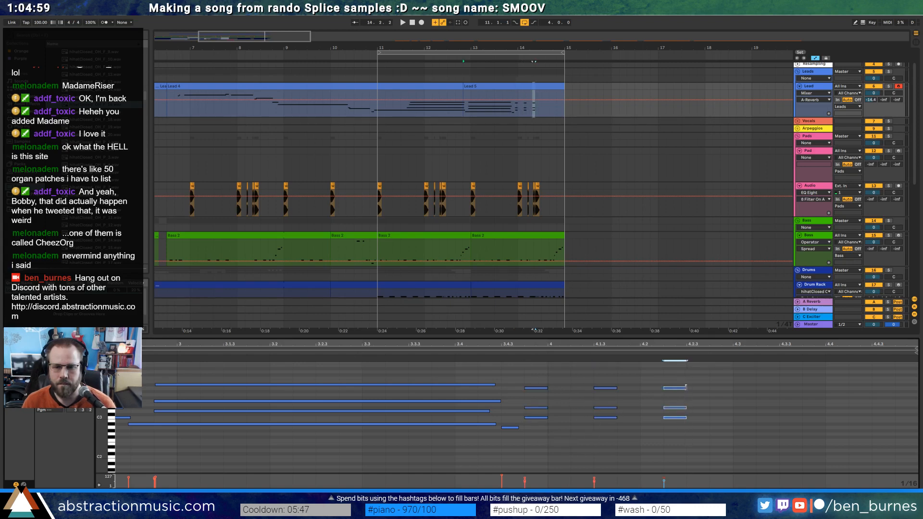
drag(687, 388, 710, 388)
key(space)
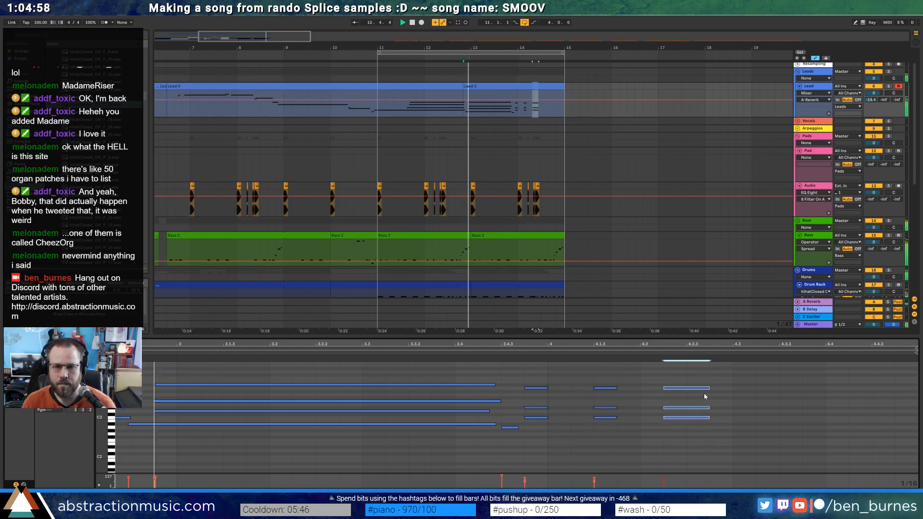
click(549, 374)
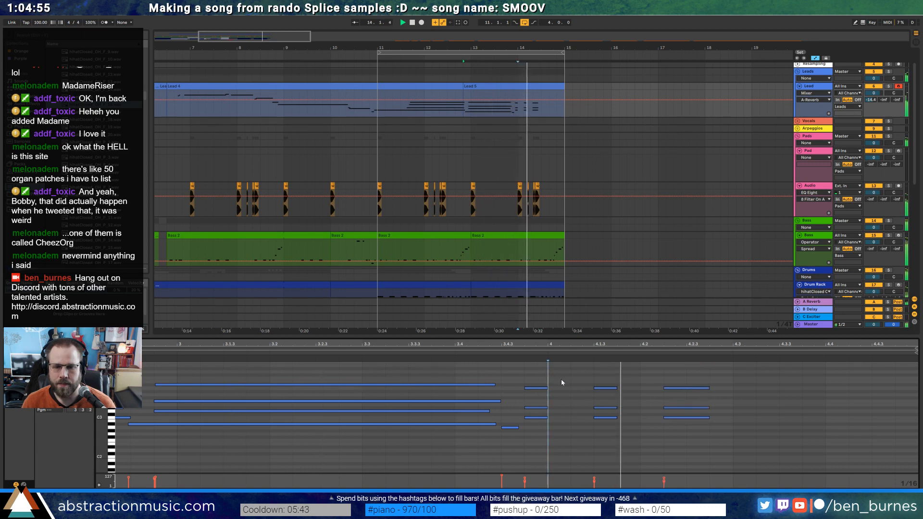
key(space)
Delete the pickup note and all the short chord stabs after Lead 5's long chord
drag(503, 372, 720, 454)
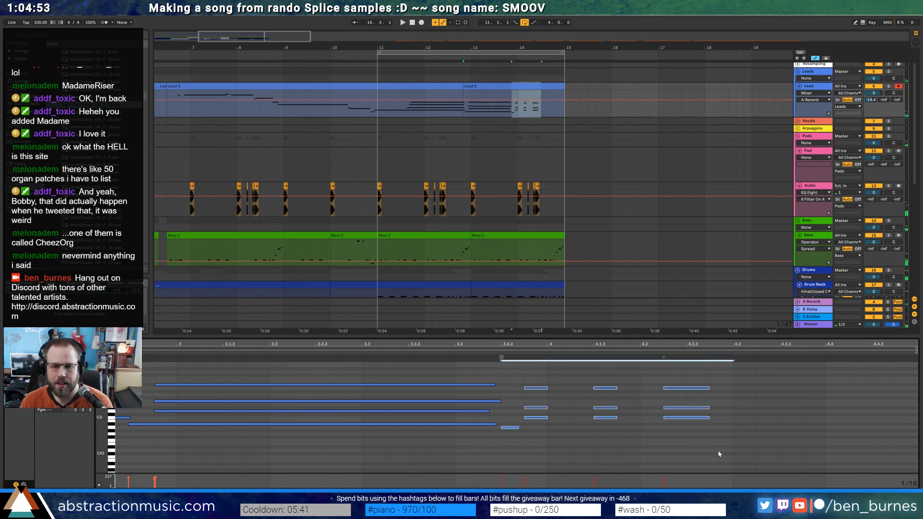
key(Delete)
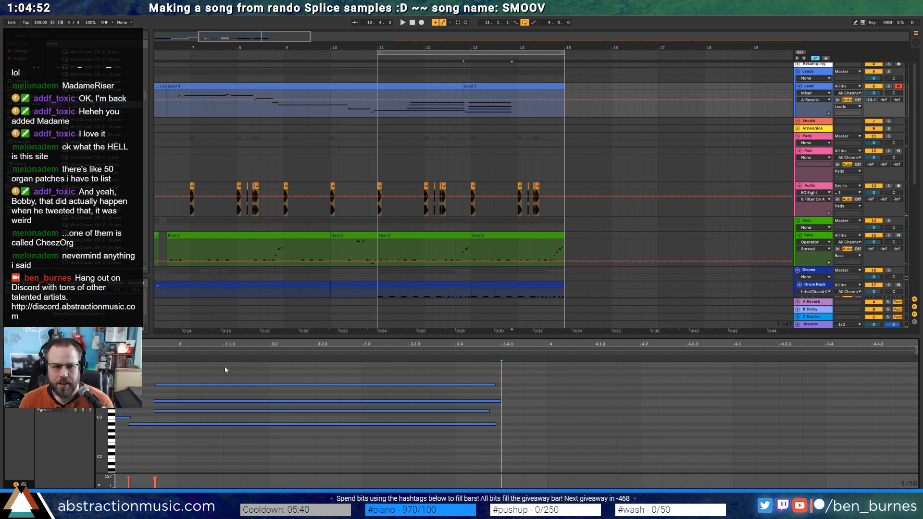
Play the arrangement from the start of Lead 4 and show the whole song sketch from bar 1
click(471, 87)
click(384, 91)
key(space)
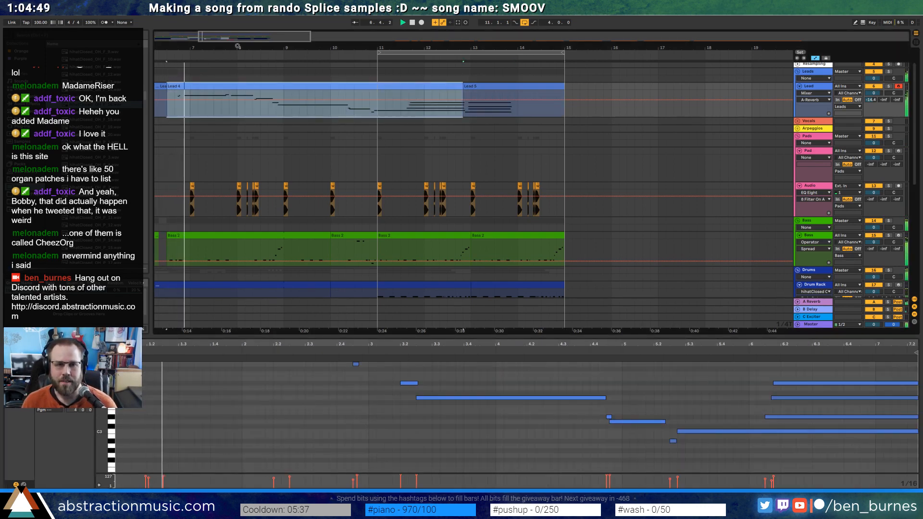
drag(238, 47, 332, 21)
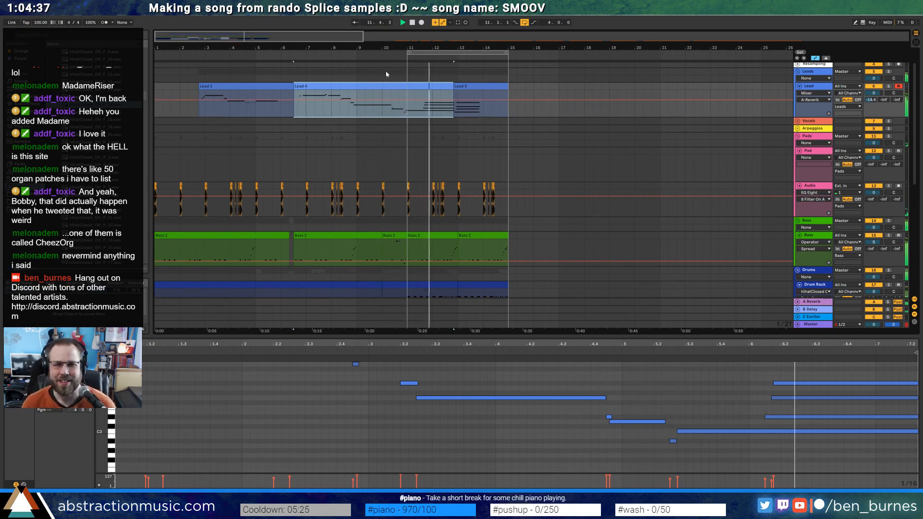
Extend all notes of Lead 5's long chord to just past position 4.3 in the clip
click(463, 86)
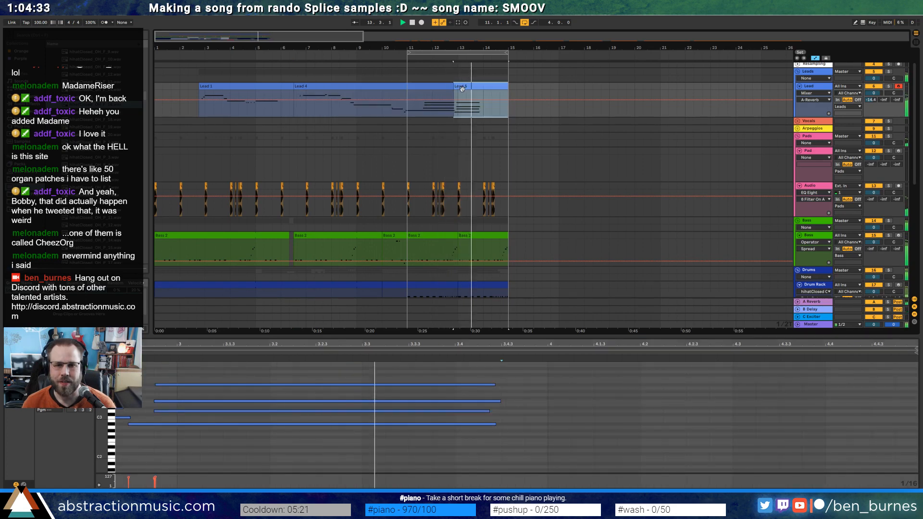
key(space)
drag(450, 369, 487, 483)
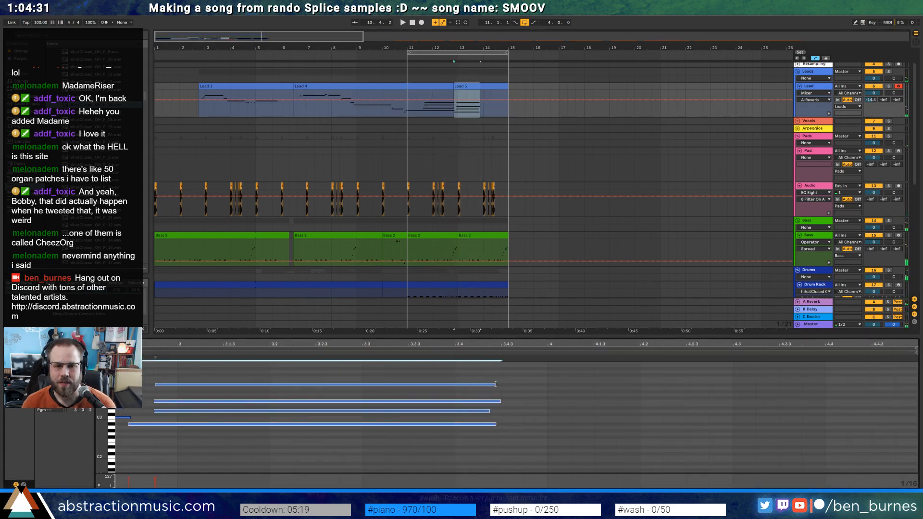
mouse_move(495, 385)
mouse_down()
mouse_move(800, 393)
mouse_move(748, 395)
mouse_up()
click(773, 375)
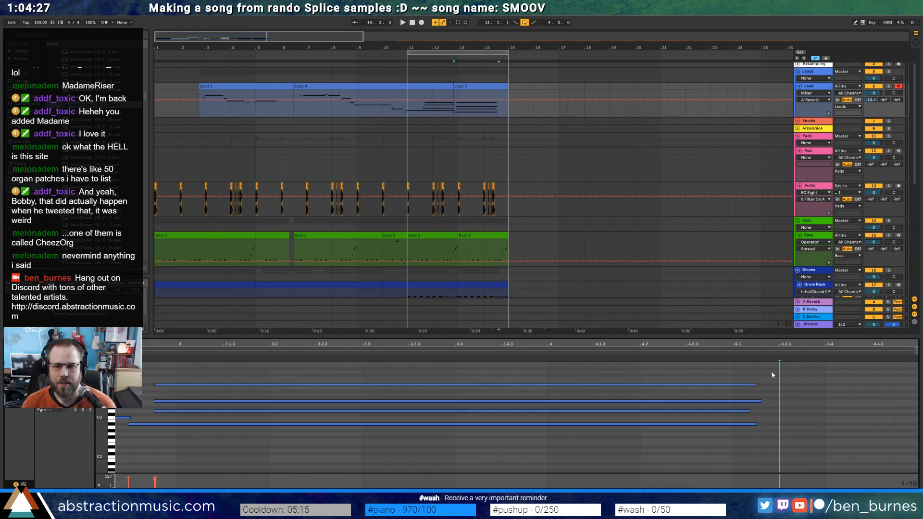
Draw a rising run of three 1/32 notes from 4.4 in Lead 5, ending with two stacked notes at 4.4.3, and play it
mouse_move(748, 344)
mouse_down()
mouse_move(748, 327)
mouse_move(748, 348)
mouse_up()
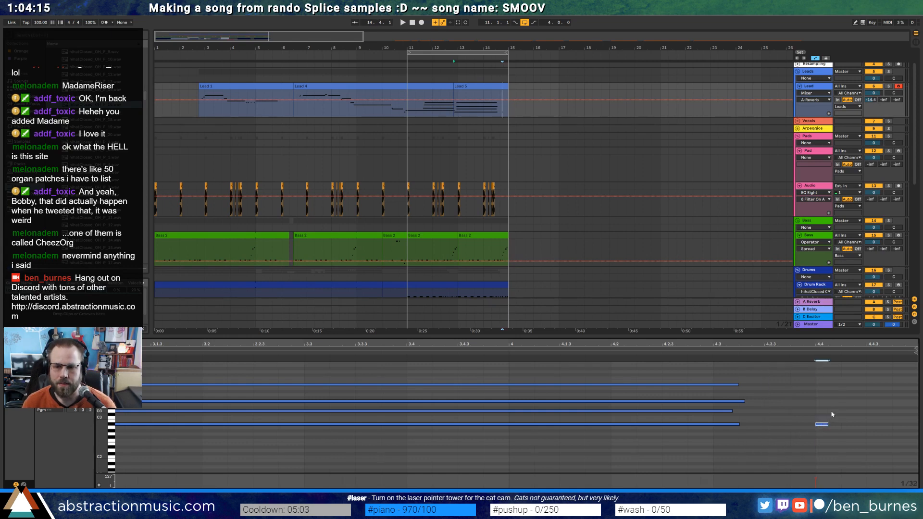
double_click(847, 408)
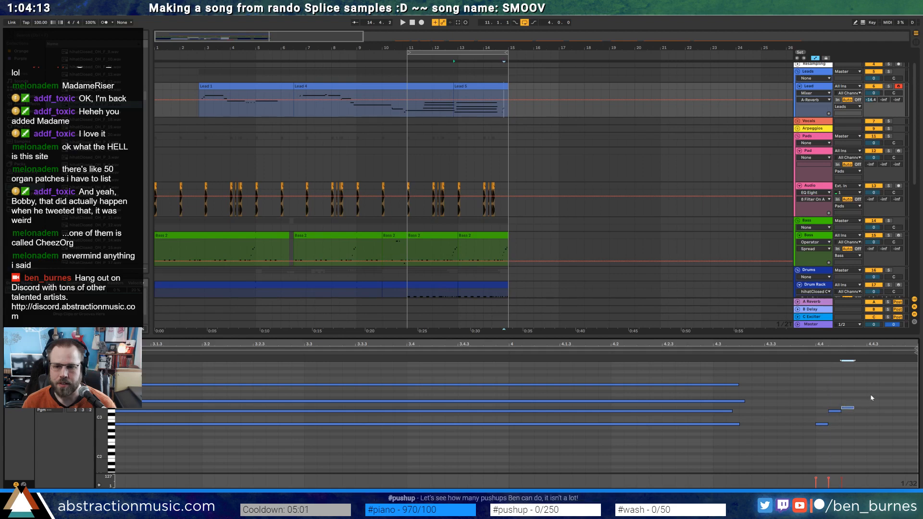
double_click(874, 395)
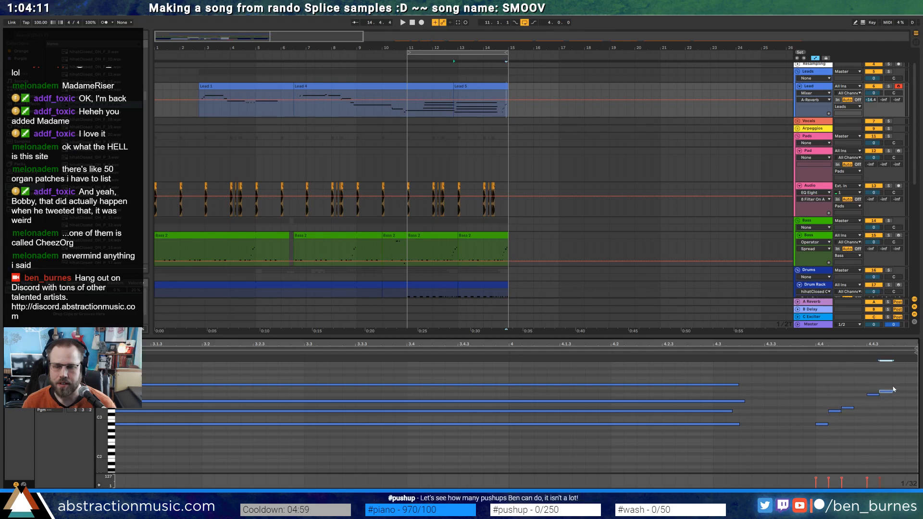
double_click(872, 420)
click(802, 351)
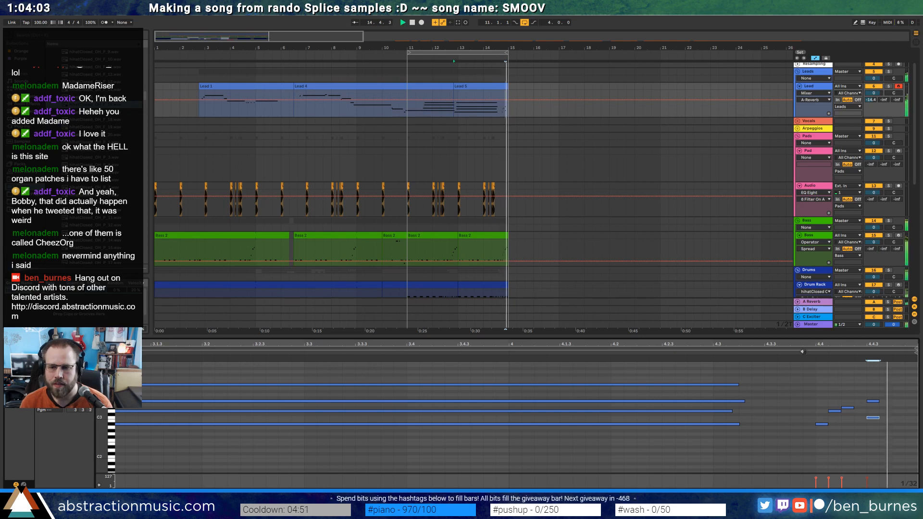
key(space)
click(870, 389)
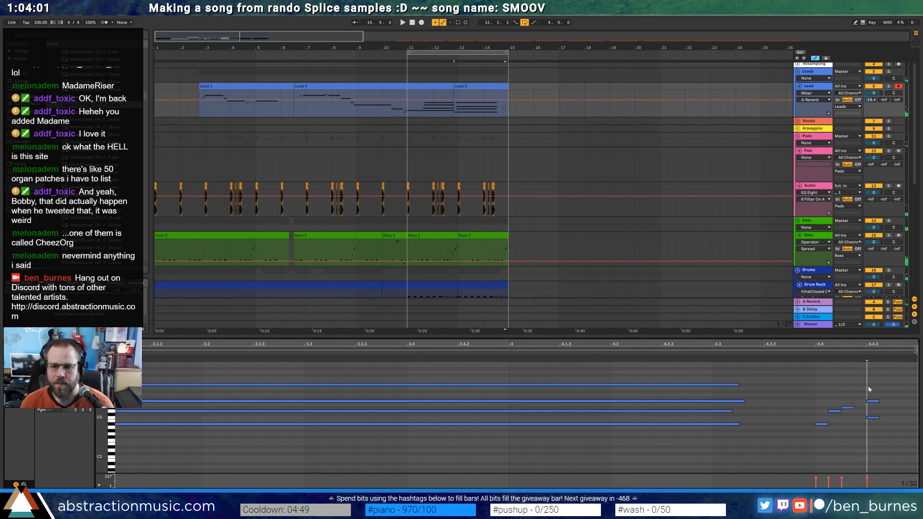
mouse_move(809, 390)
mouse_down()
mouse_move(860, 429)
mouse_move(877, 430)
mouse_up()
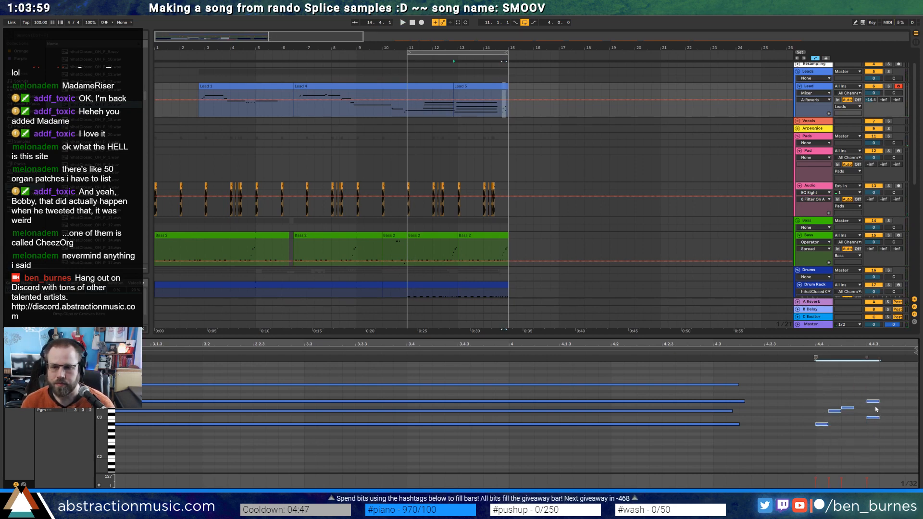
click(871, 392)
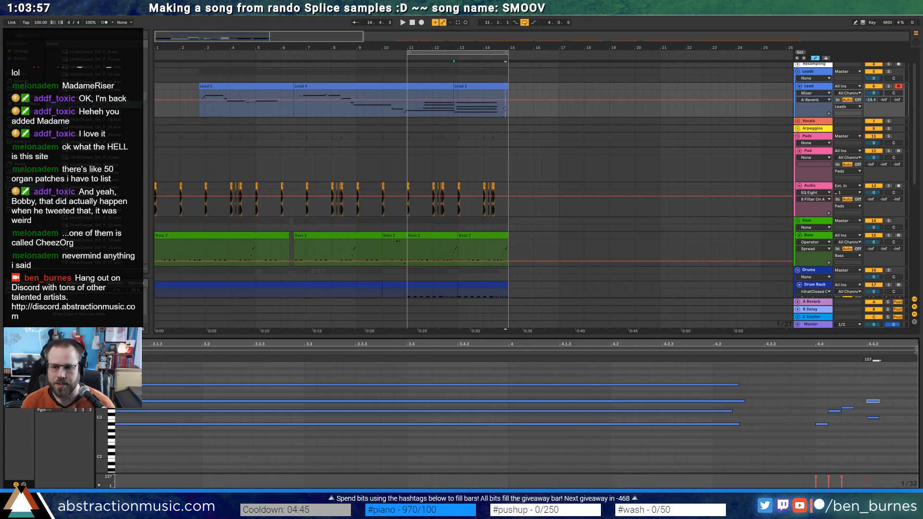
click(865, 394)
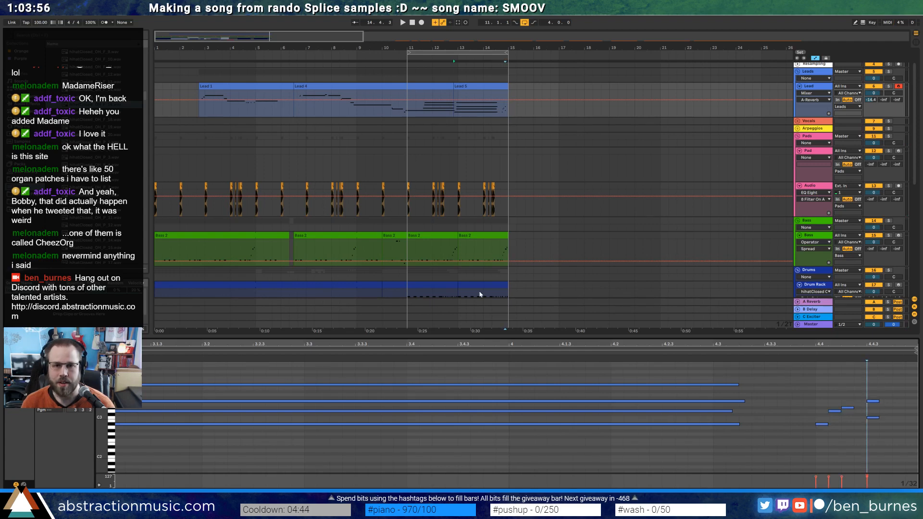
Create an empty MIDI clip on the Lead track from bar 15 to 19 and paste the Lead 4 clip's closing chord into it
click(427, 86)
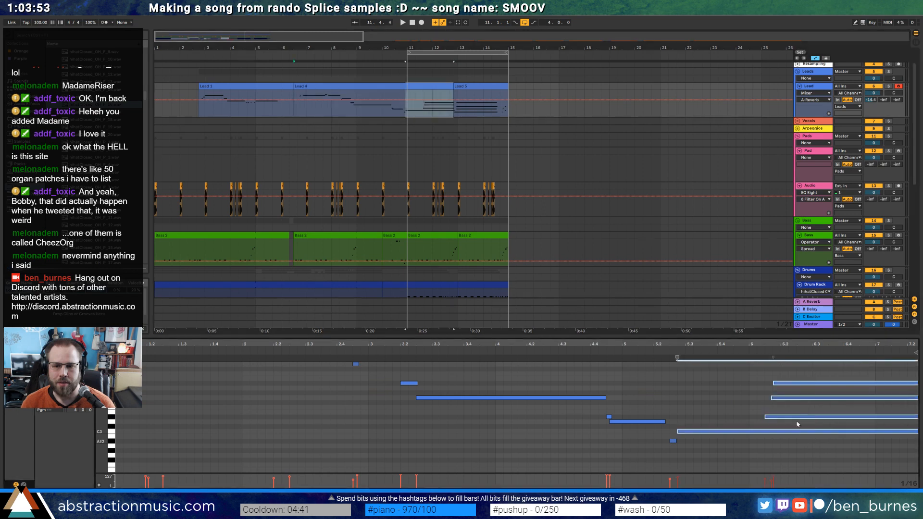
drag(510, 91, 609, 90)
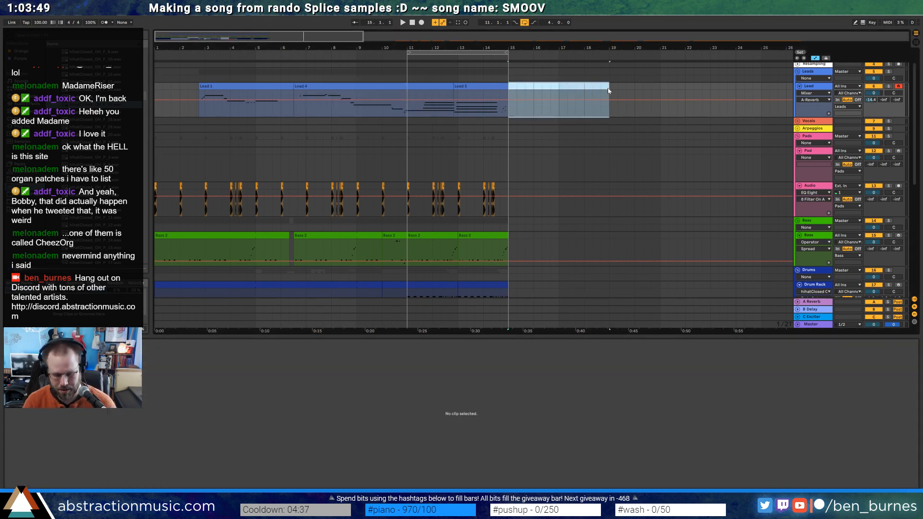
key(ctrl+shift+m)
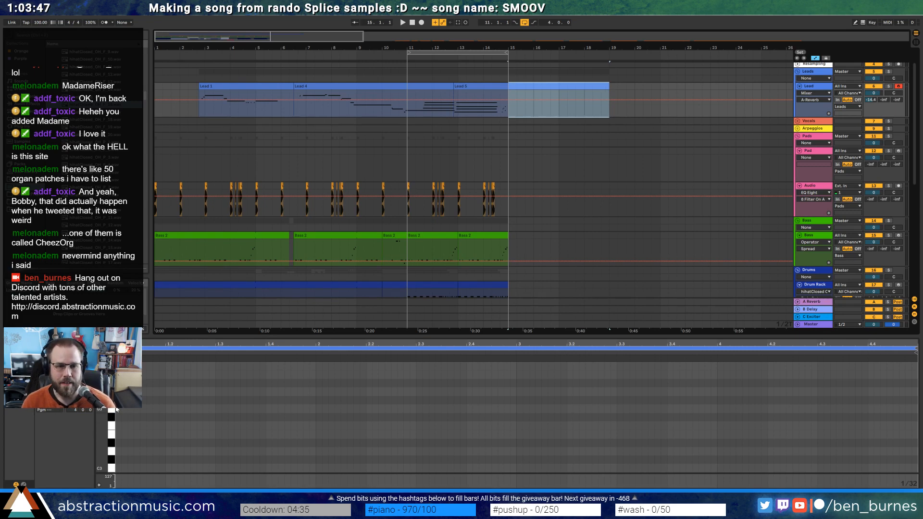
key(ctrl+v)
Shift the upper three chord notes earlier to start just after the C3 note and extend their ends to about match it
click(309, 443)
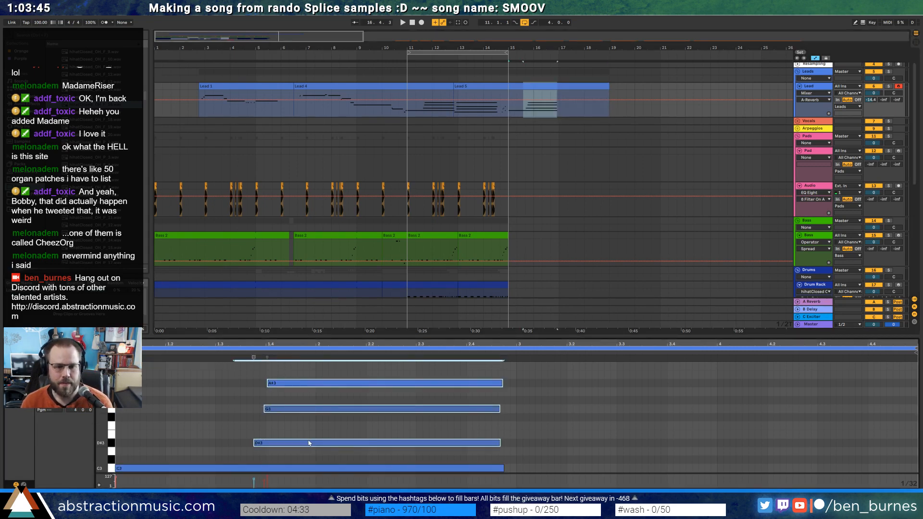
key(Left)
key(Left)
key(Left)
key(Left)
key(Left)
key(Left)
key(Left)
key(Left)
key(Left)
key(Left)
key(Left)
key(Left)
key(Left)
key(Left)
key(Left)
key(Left)
key(Left)
key(Left)
key(Left)
key(Left)
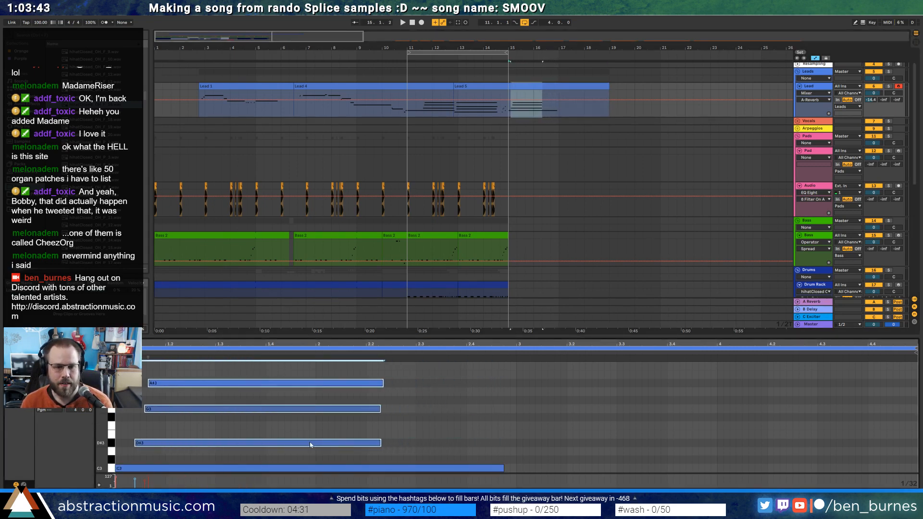
drag(370, 383, 509, 383)
click(519, 423)
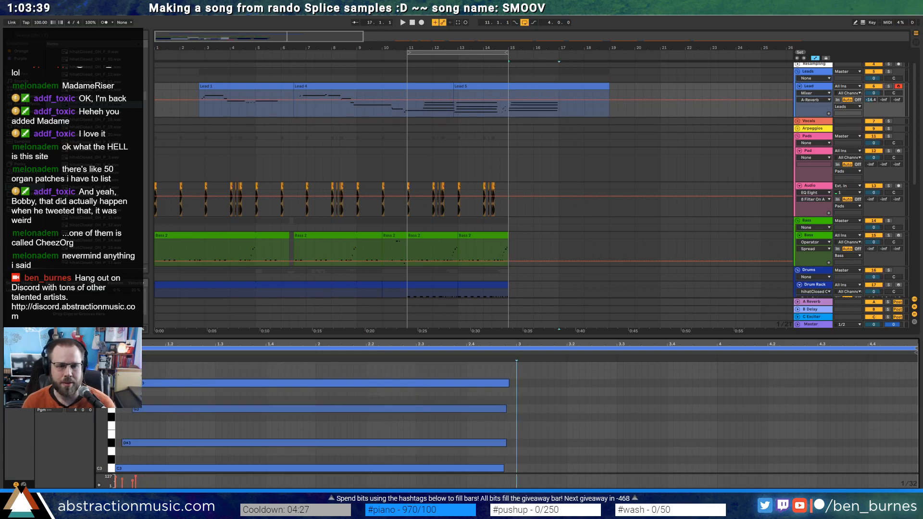
Copy the Lead 5 clip and paste it on the Lead track so that it ends at bar 19
scroll(517, 399, down, 4)
click(473, 85)
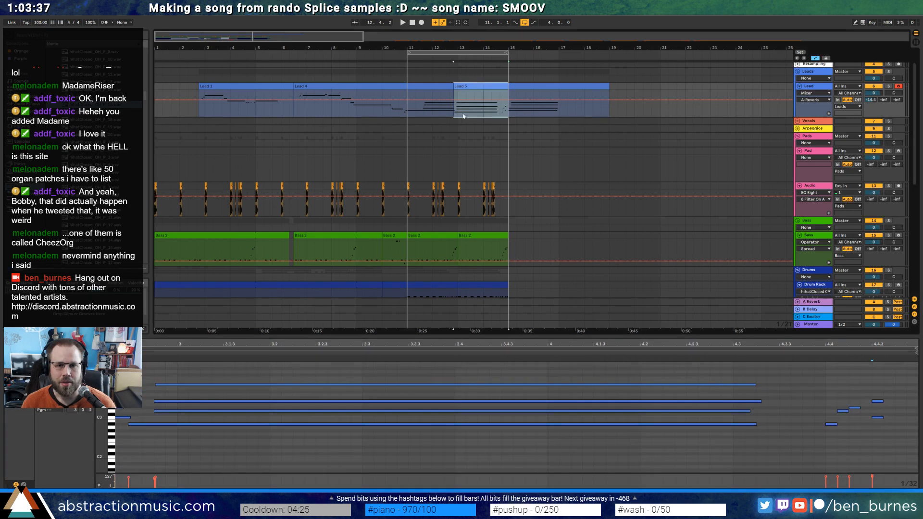
scroll(557, 116, up, 3)
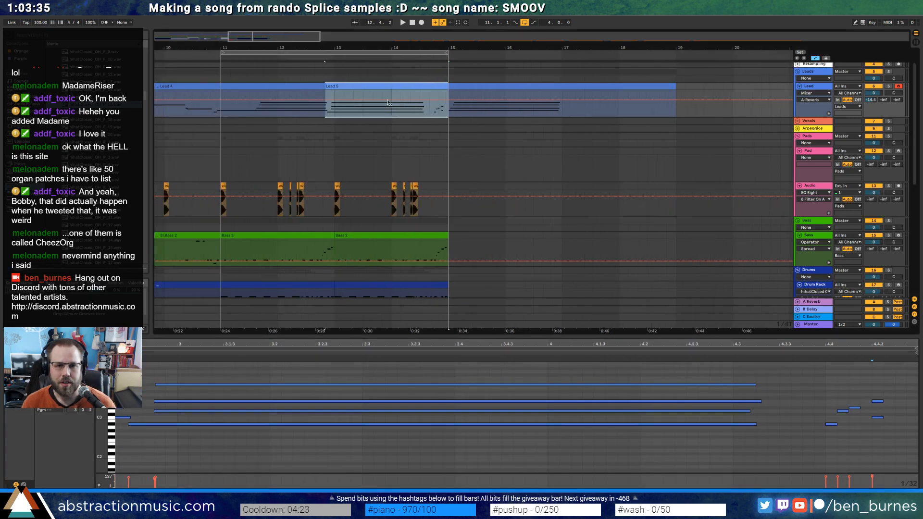
click(321, 114)
click(346, 86)
key(ctrl+c)
click(554, 109)
key(ctrl+v)
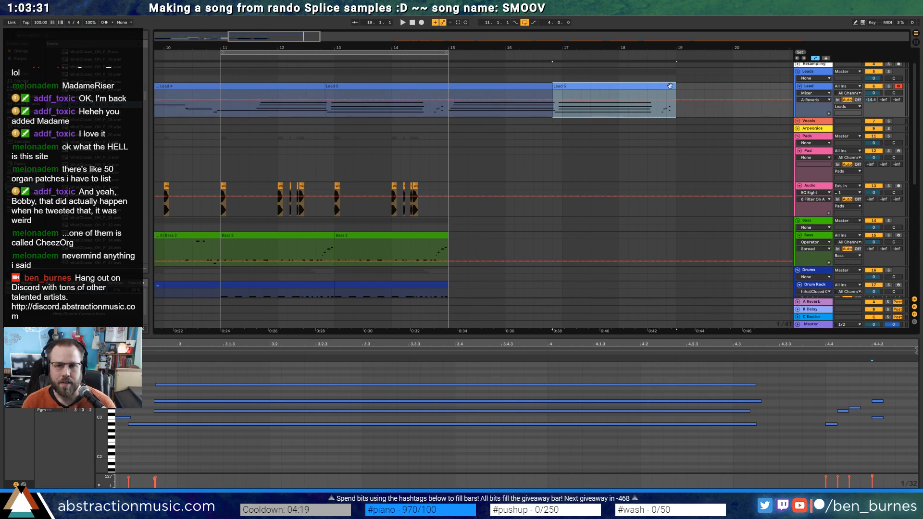
Set the loop to bars 15–19, start playback and hide the automation in the arrangement
shift+click(527, 84)
key(space)
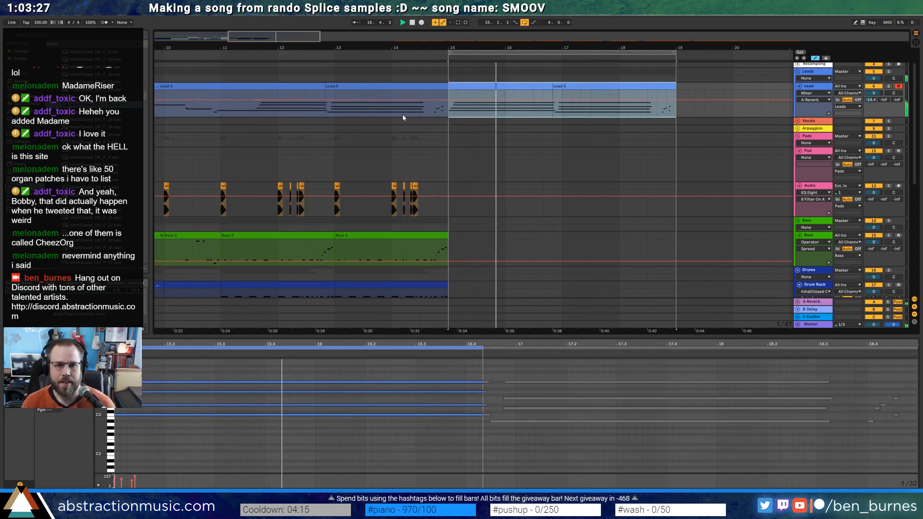
key(a)
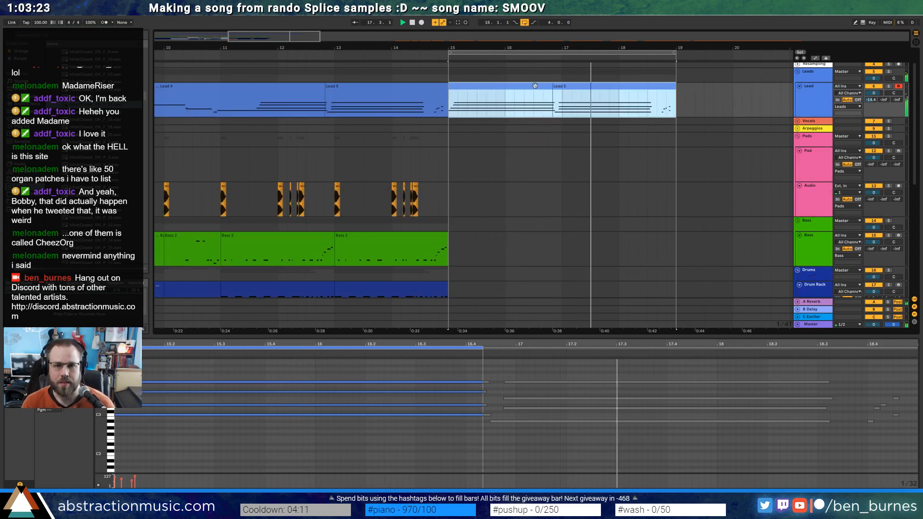
Consolidate the two lead clips between bars 15 and 19 into a single clip
click(560, 87)
shift+click(541, 86)
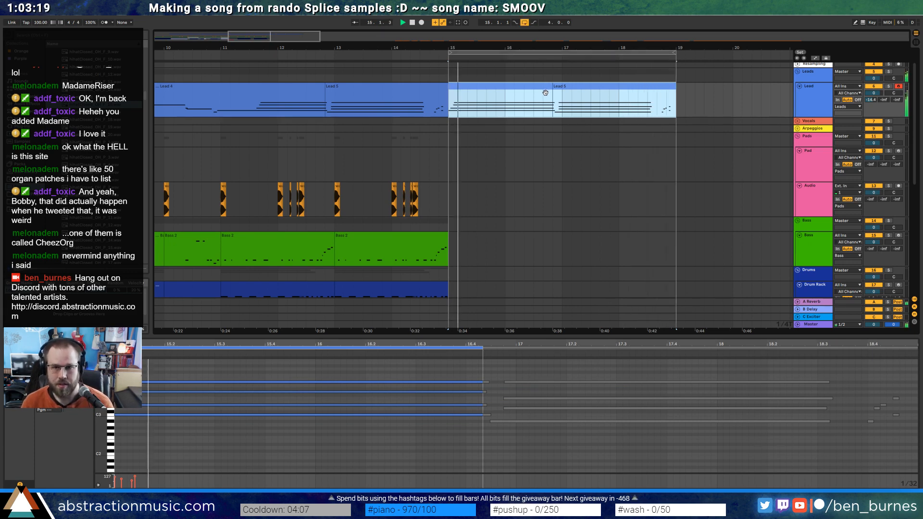
key(ctrl+j)
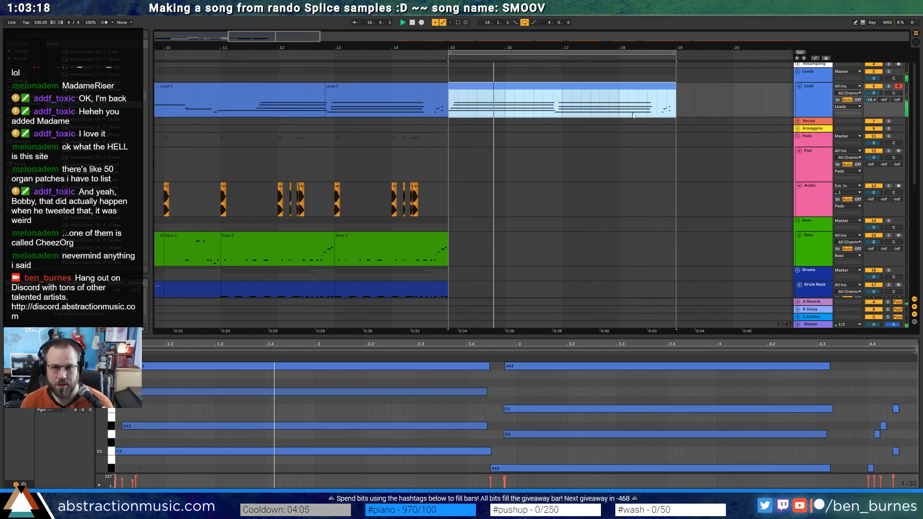
Stop playback and shift the five short notes at the end of the consolidated lead clip slightly earlier
click(850, 414)
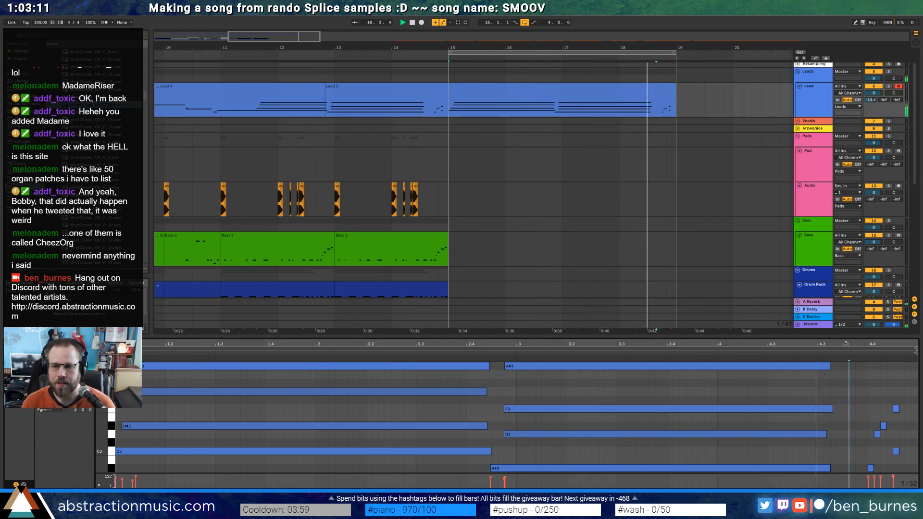
drag(845, 371, 815, 470)
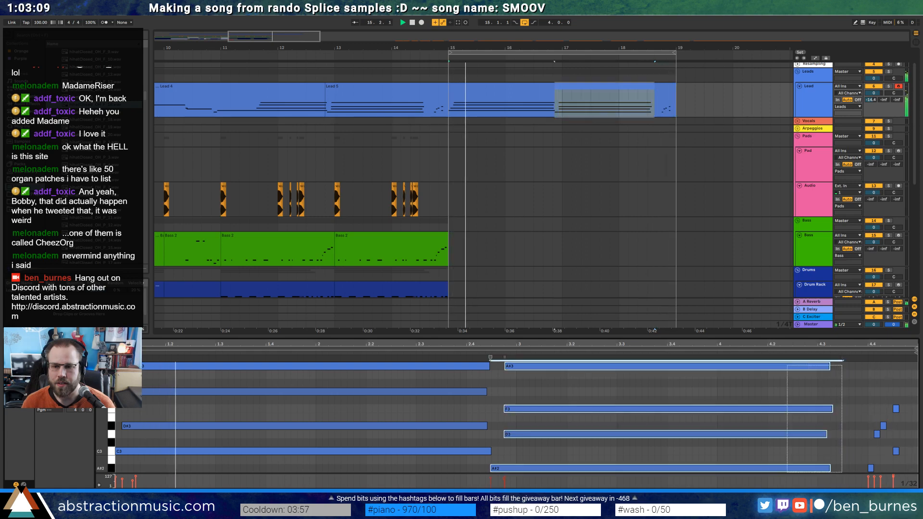
key(space)
scroll(851, 450, down, 2)
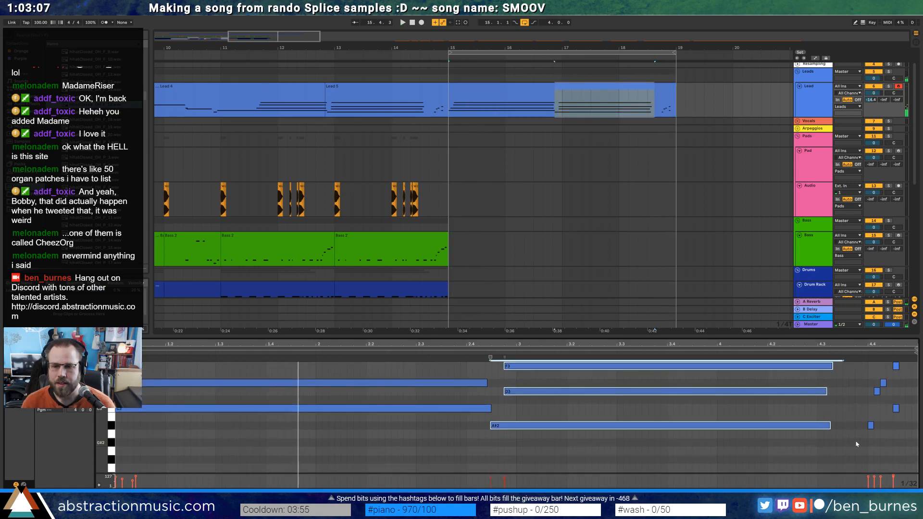
drag(867, 394, 896, 473)
key(Left)
key(Left)
key(Left)
key(Left)
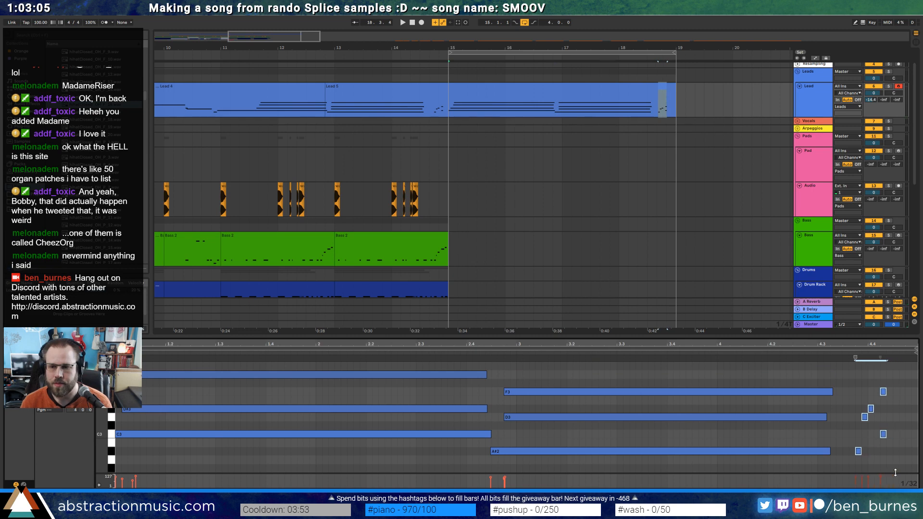
Move the first three short notes further earlier so the closing run starts at beat 4.3, right at the second chord's end
drag(841, 401, 860, 460)
key(Left)
key(Left)
key(Left)
key(Left)
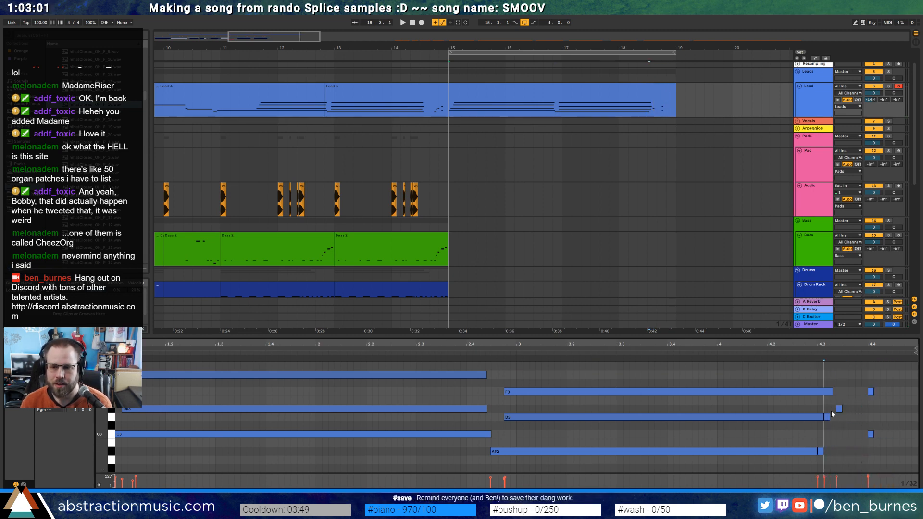
Play the looped bars 15–19 to hear the moved closing notes, including from the start of the clip
key(space)
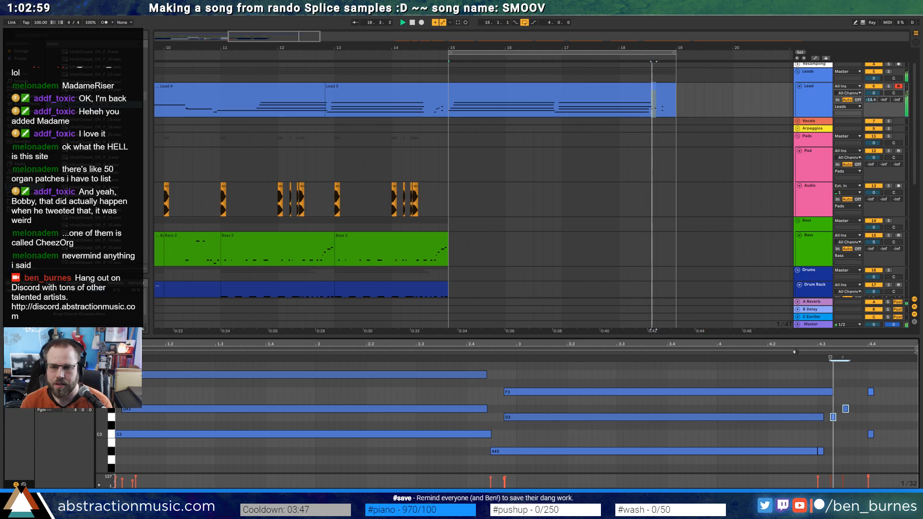
key(space)
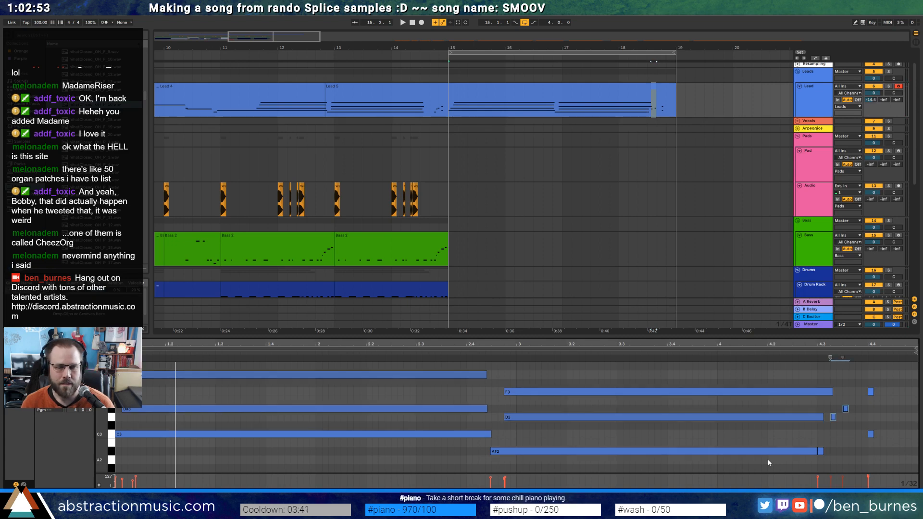
click(894, 439)
key(space)
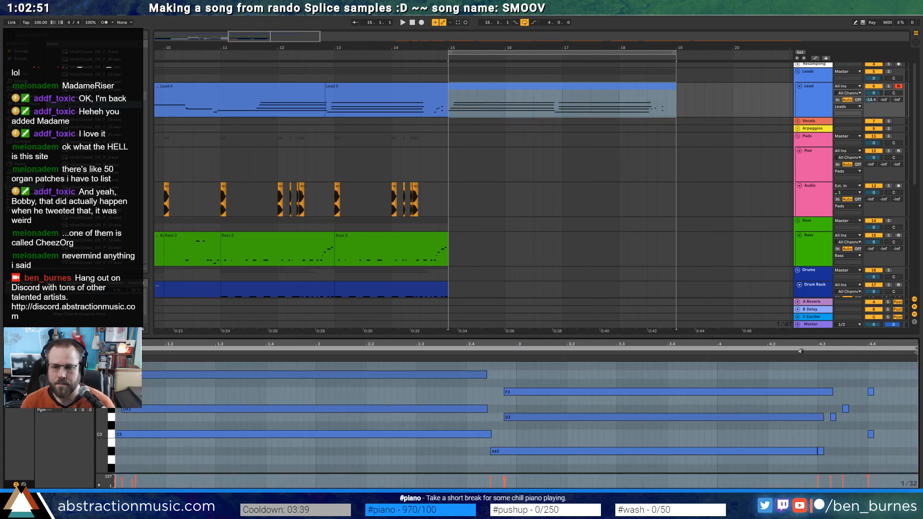
scroll(890, 407, up, 3)
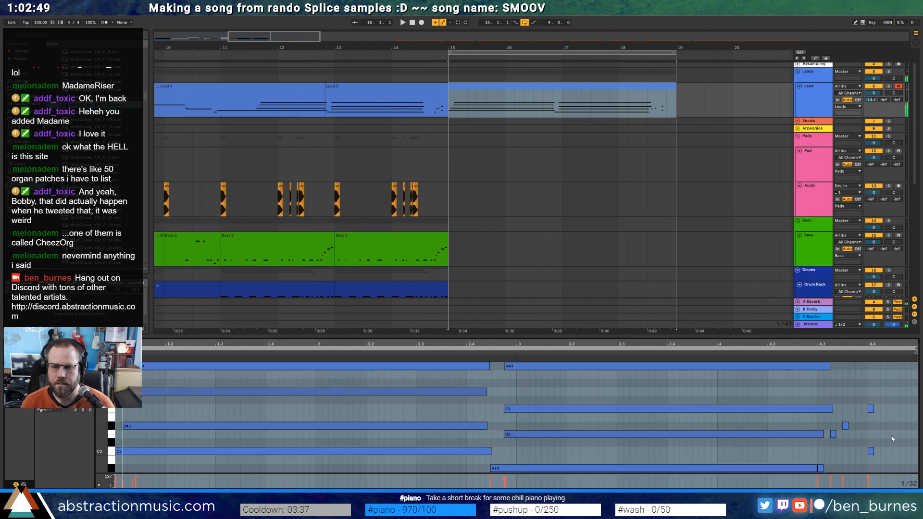
key(space)
Shift the final pair of stacked short notes slightly earlier and add two short C3 notes after it
drag(893, 397, 873, 452)
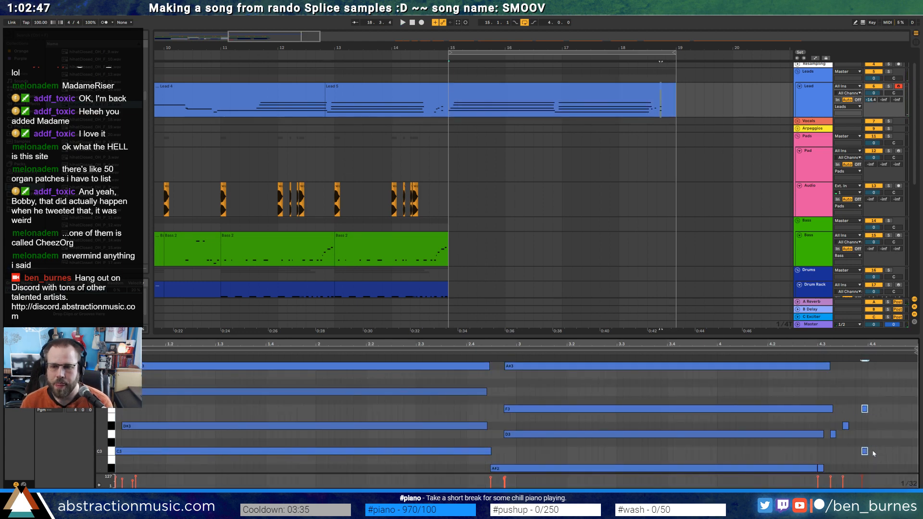
key(Left)
scroll(883, 442, down, 2)
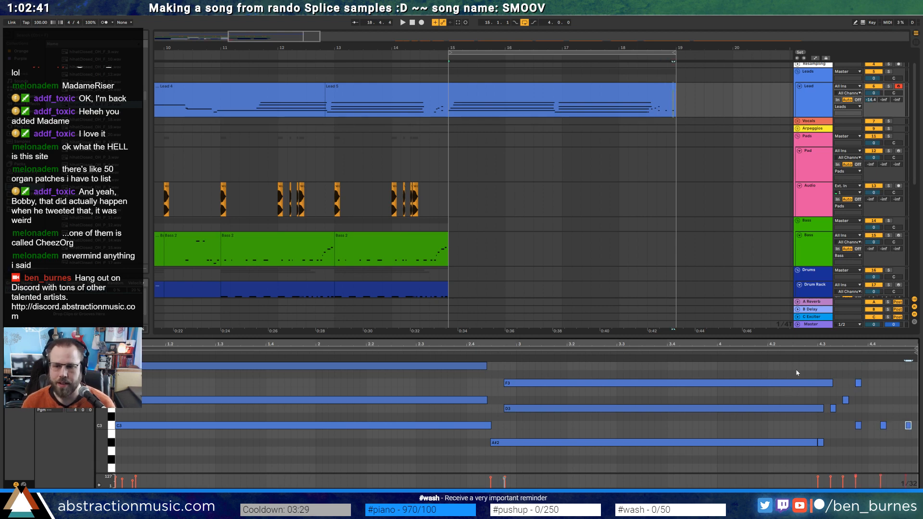
Listen to the looped phrase and raise the first of the two added C3 notes to D#3
key(space)
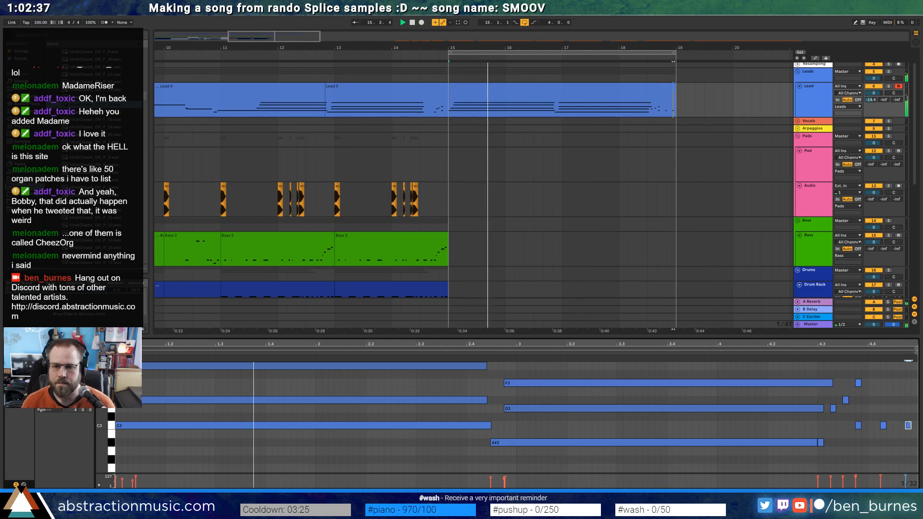
key(space)
click(888, 413)
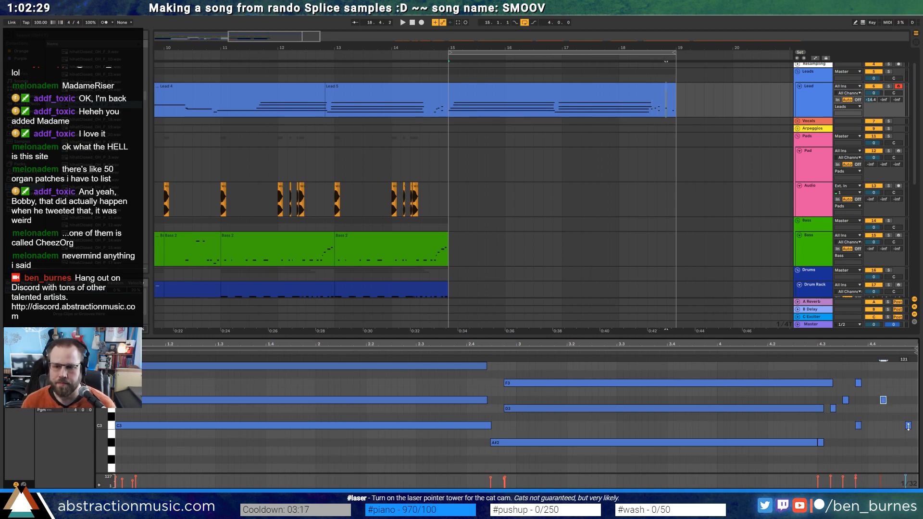
Compare the last two lead clips and copy the closing run of short notes from the bars 15–19 clip
click(518, 98)
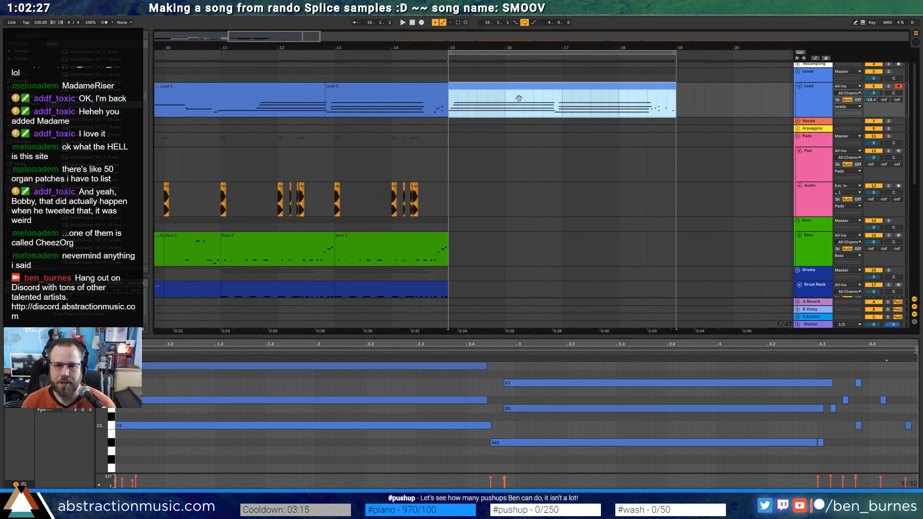
click(424, 100)
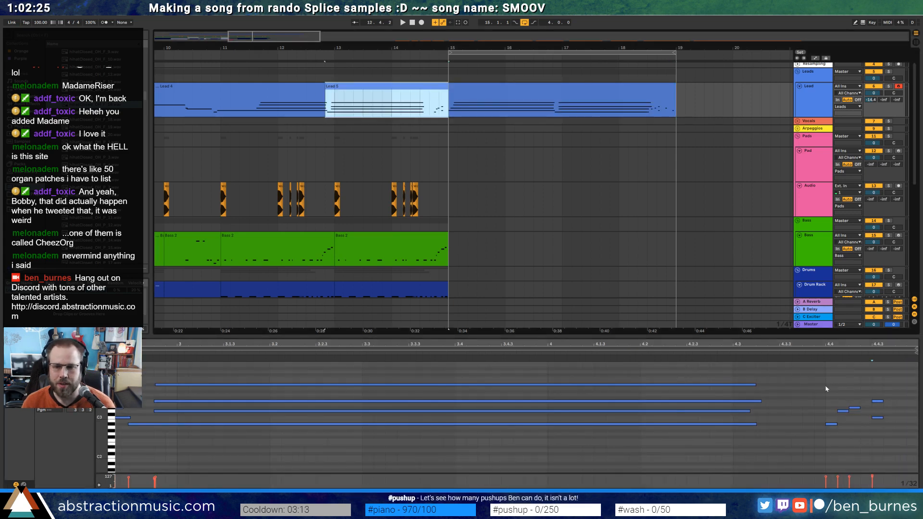
click(595, 107)
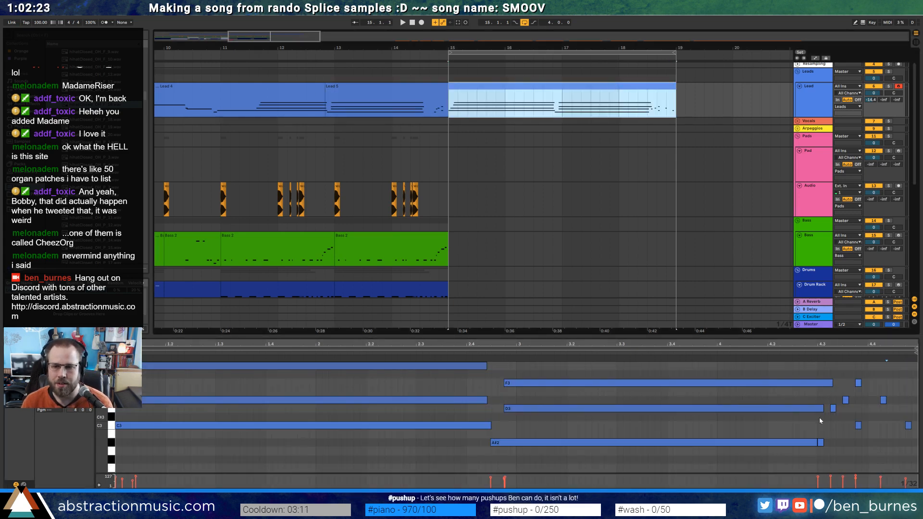
drag(819, 418, 828, 445)
drag(831, 399, 908, 449)
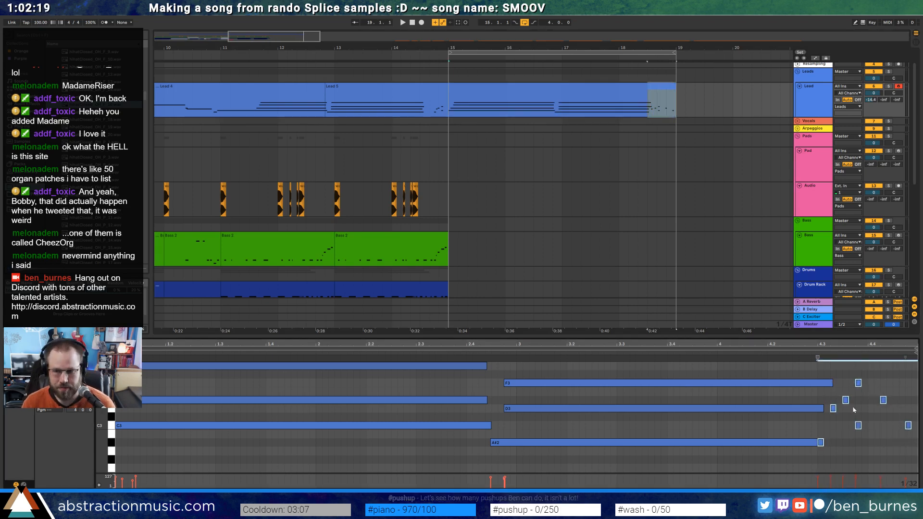
Replace the closing short notes of the Lead 5 clip before bar 15 with the copied run, starting around beat 4.3
click(419, 90)
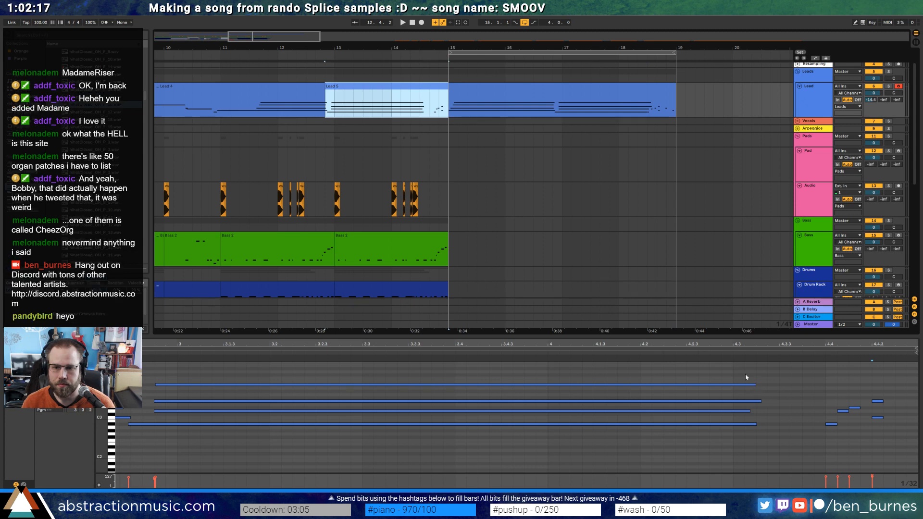
click(774, 377)
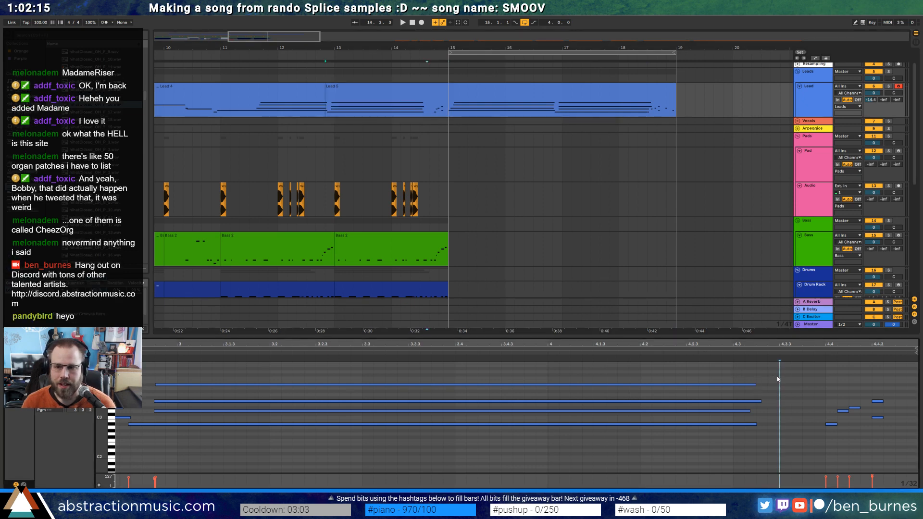
key(ctrl+v)
drag(780, 381, 908, 444)
key(Delete)
click(778, 383)
key(ctrl+v)
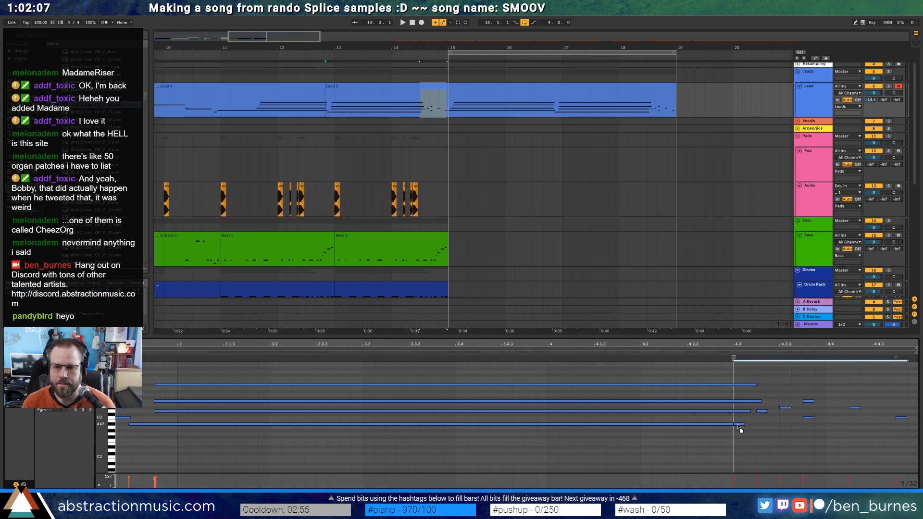
Shorten all held notes of the Lead 5 clip's last chord so they end around beat 4.2.3, ahead of the closing run
click(763, 391)
drag(721, 383, 725, 414)
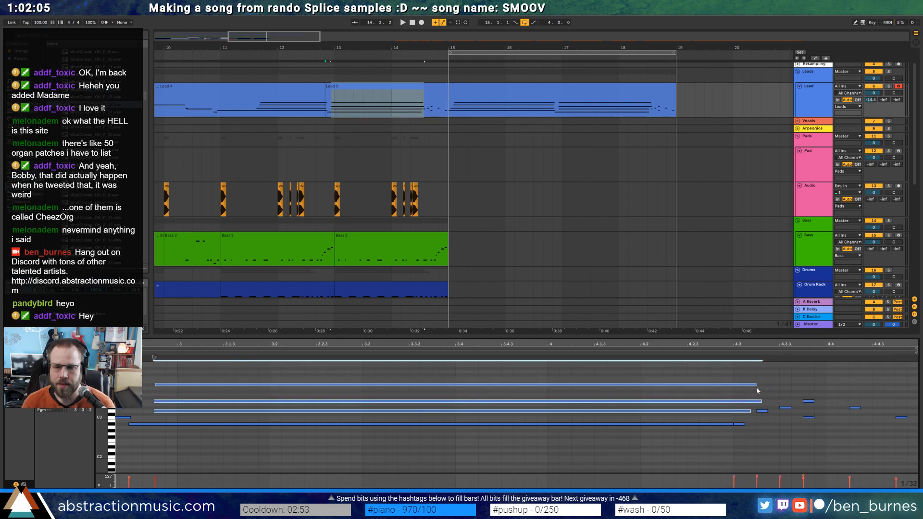
drag(749, 385, 705, 386)
drag(732, 425, 697, 425)
click(722, 418)
Show the whole arrangement and play the song from bar 1
drag(275, 37, 282, 14)
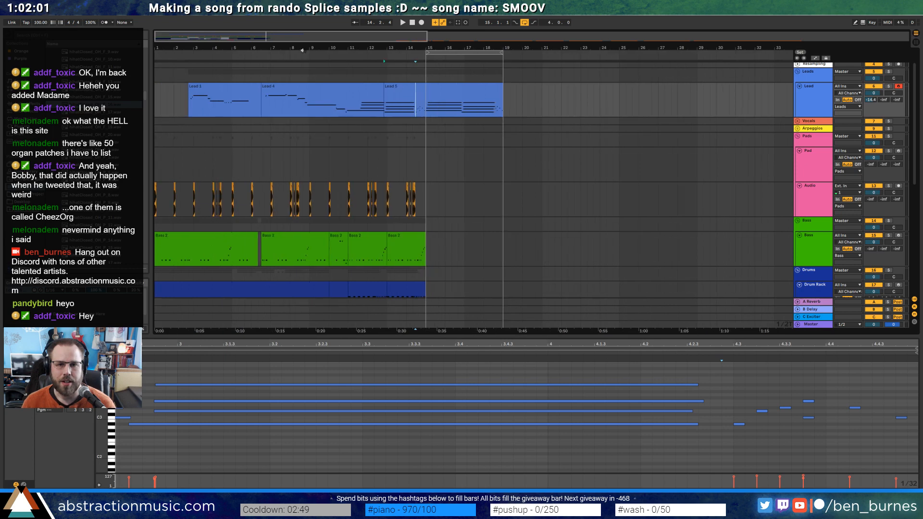
click(413, 22)
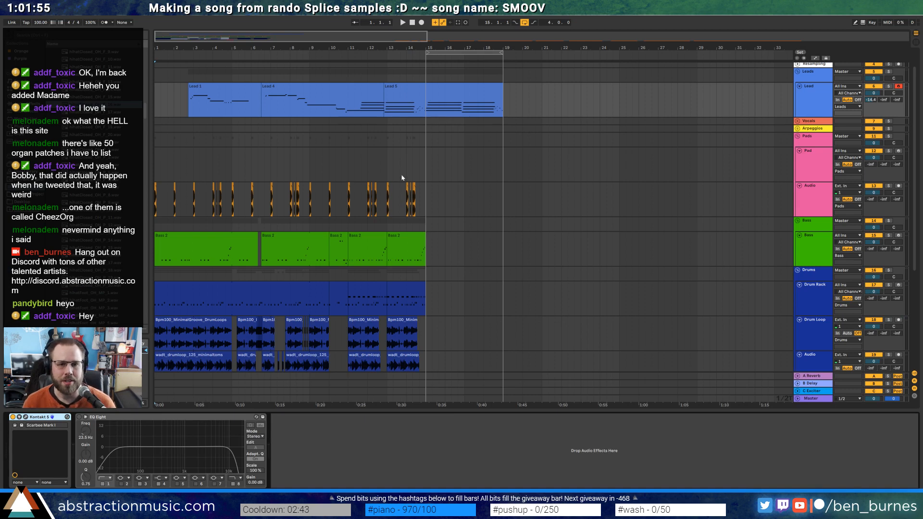
click(403, 22)
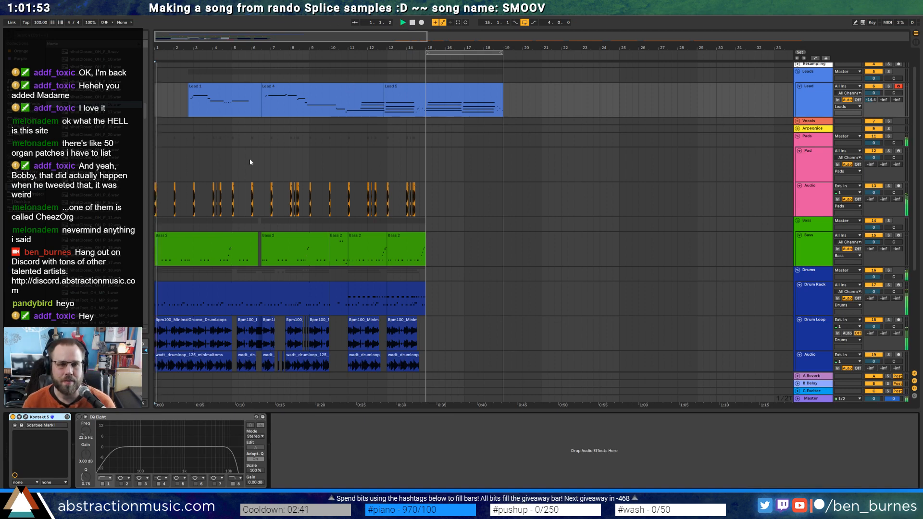
Duplicate the Drum Rack, Drum Loop and drum Audio clips of bars 11–15 into bars 15–19
scroll(270, 182, down, 2)
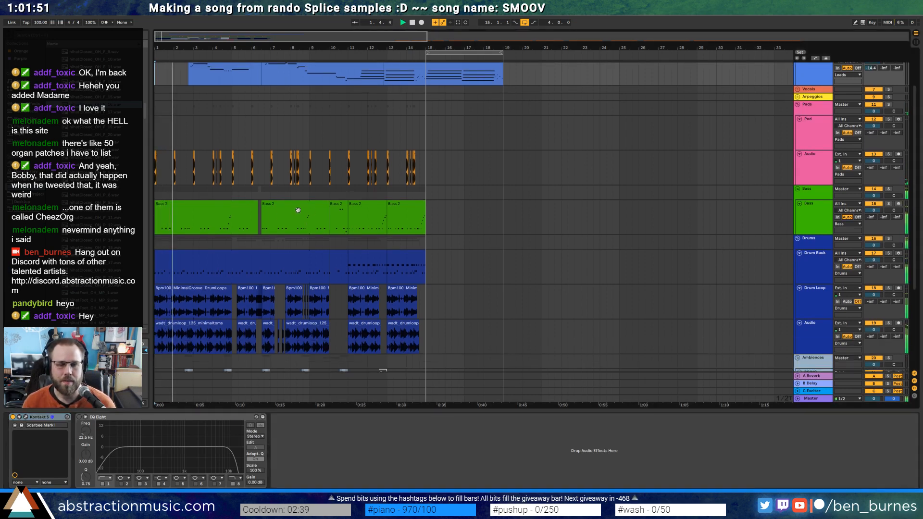
scroll(303, 212, down, 5)
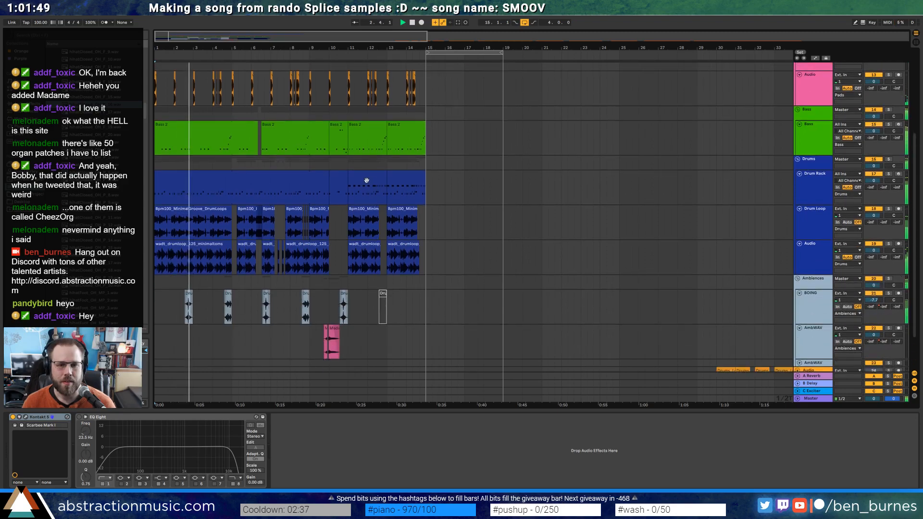
click(367, 176)
shift+click(422, 269)
key(ctrl+d)
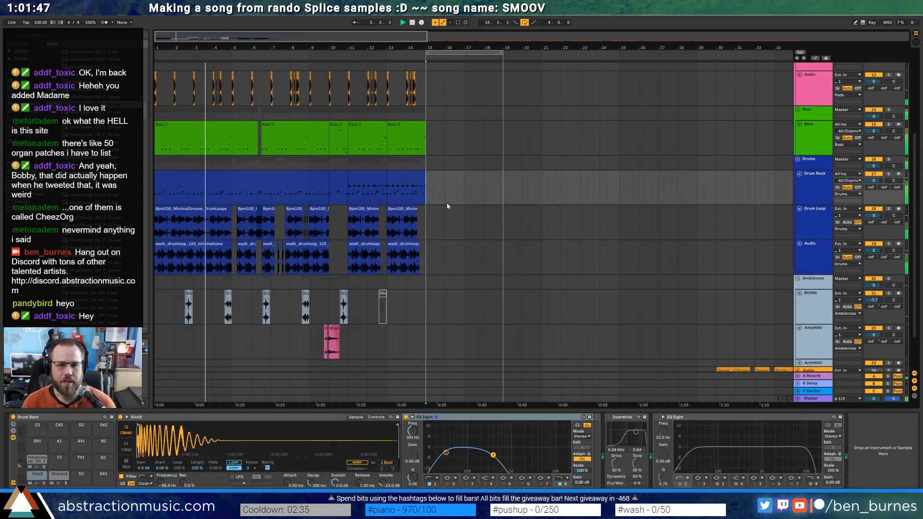
Remove the blank clip just before bar 13 on the BOING track
scroll(402, 283, down, 1)
scroll(402, 282, down, 3)
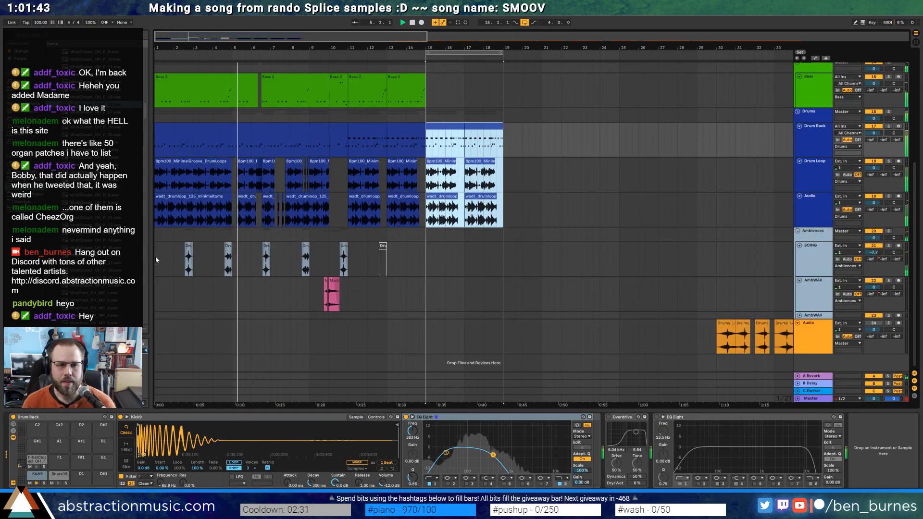
drag(156, 260, 233, 268)
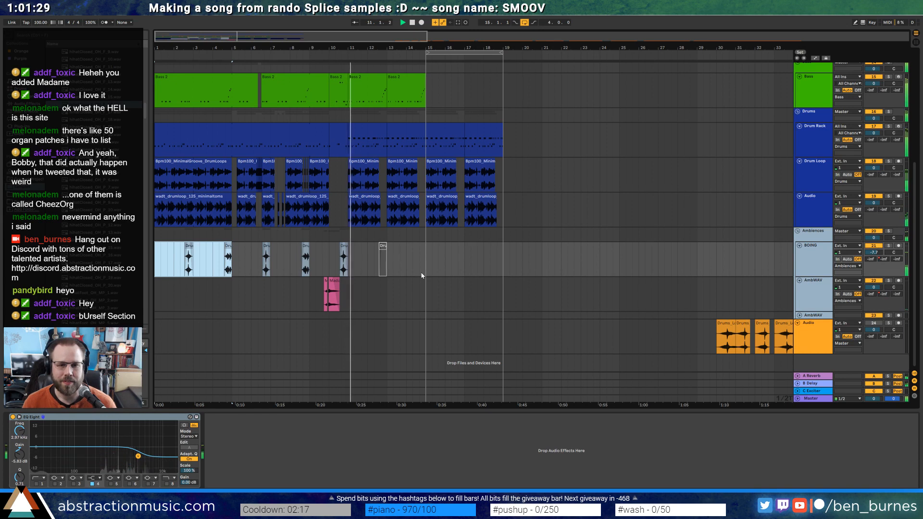
click(383, 249)
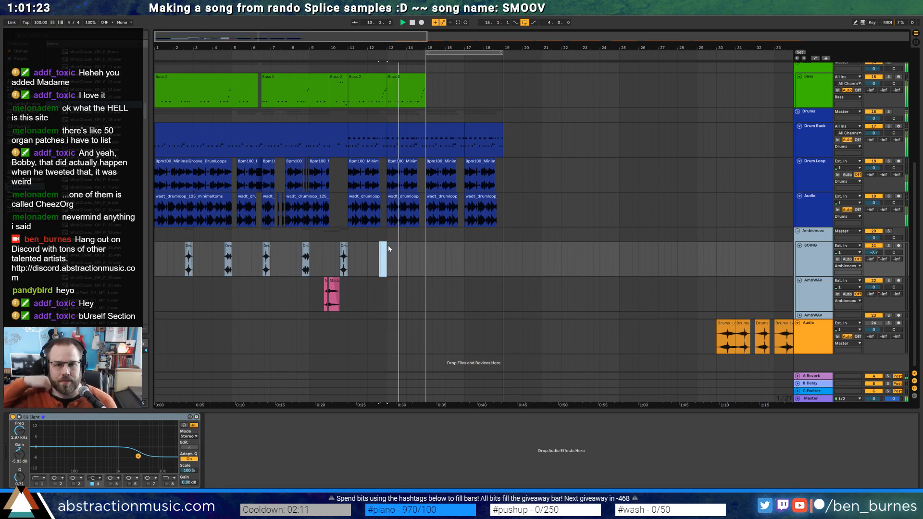
Duplicate the two Bass clips of bars 11–15 into bars 15–19
click(359, 77)
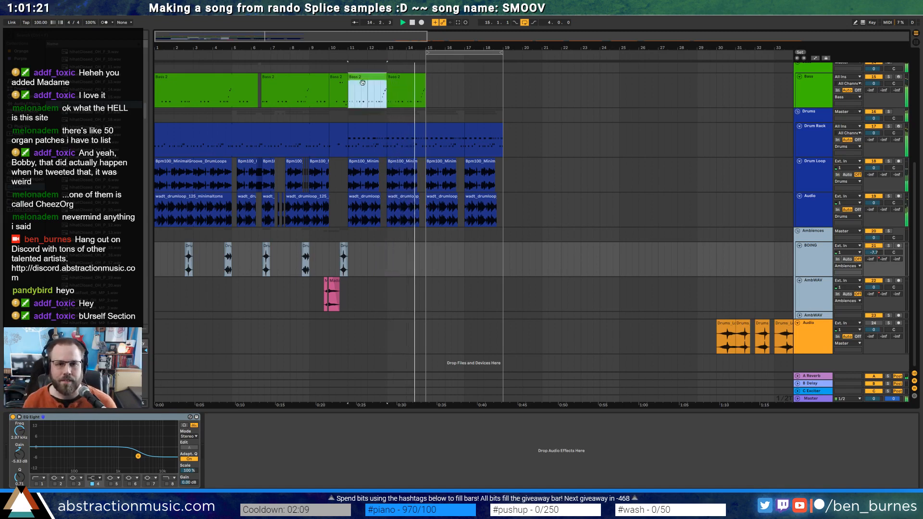
shift+click(396, 79)
key(ctrl+d)
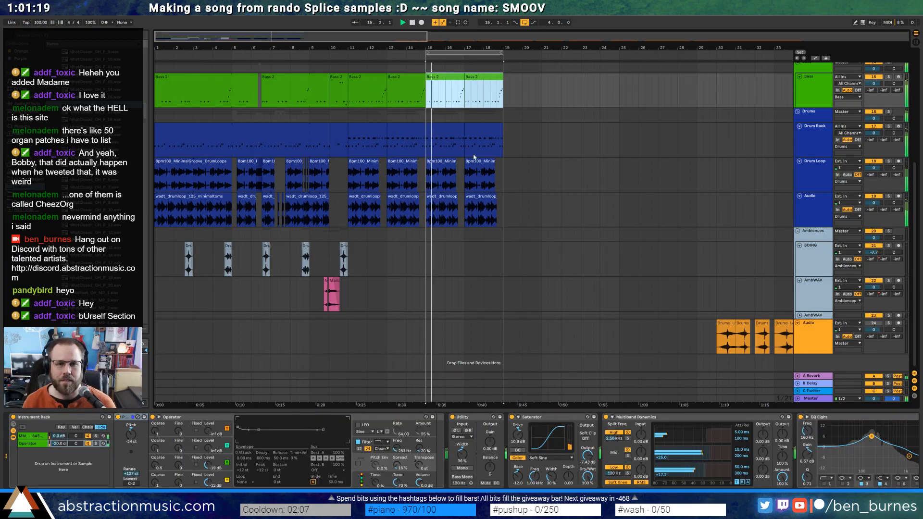
Duplicate the short Audio clips of the Pads group from bars 11–15 into bars 15–19 and stop playback
scroll(481, 173, up, 8)
scroll(482, 173, up, 1)
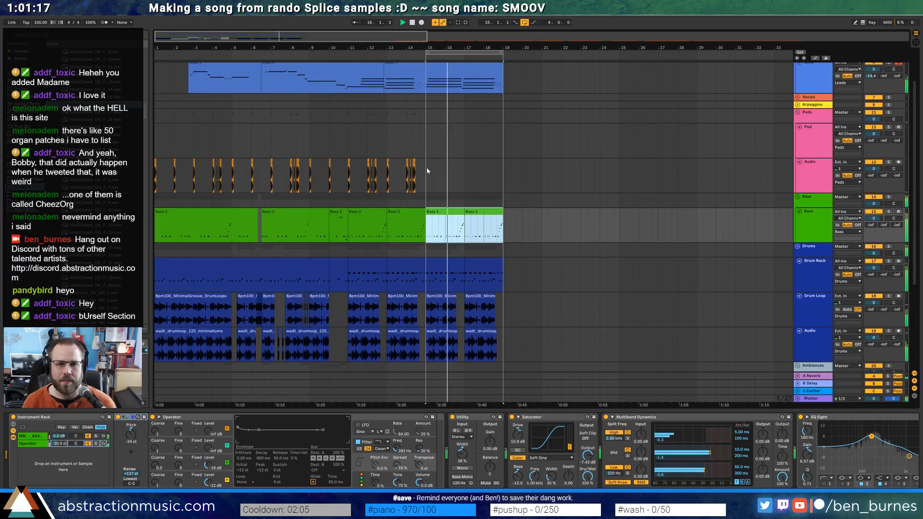
drag(427, 171, 350, 172)
key(ctrl+d)
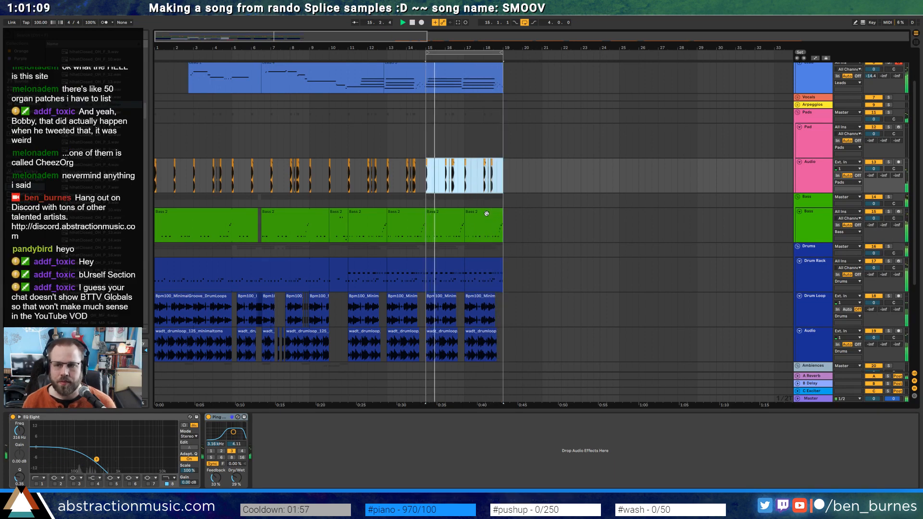
key(space)
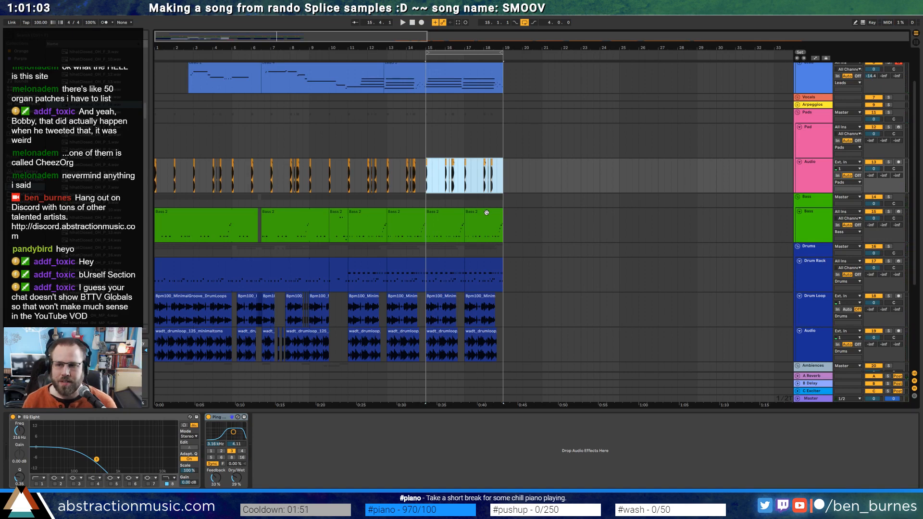
Reopen the bars 15–19 lead clip and start the first chord's upper three notes slightly later, nearly aligned with each other
scroll(489, 210, up, 5)
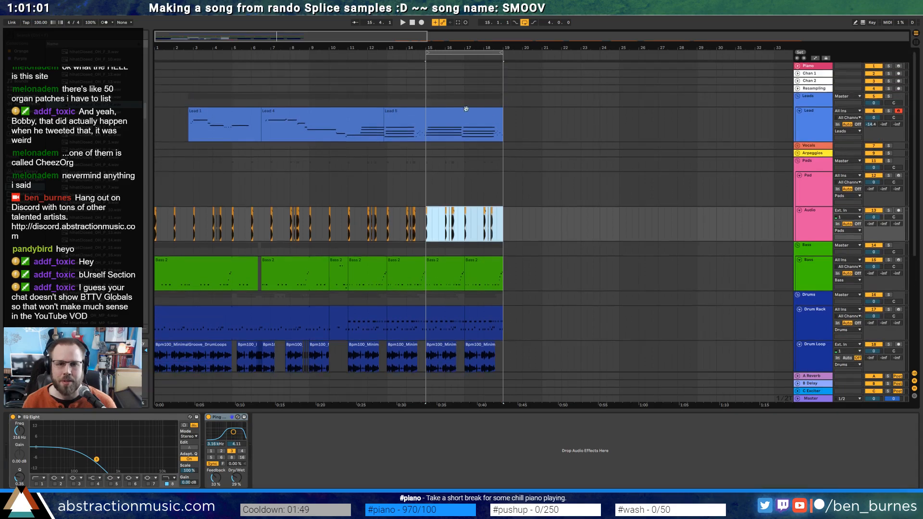
double_click(462, 118)
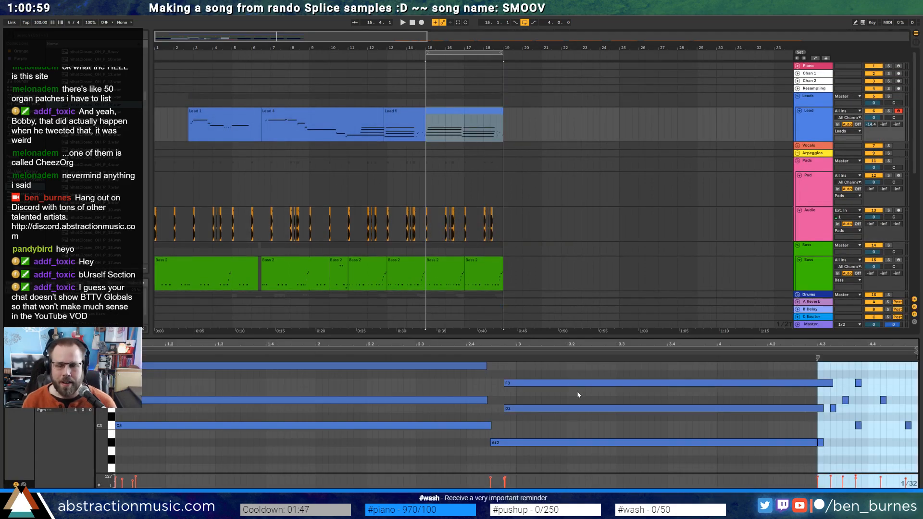
scroll(135, 409, up, 3)
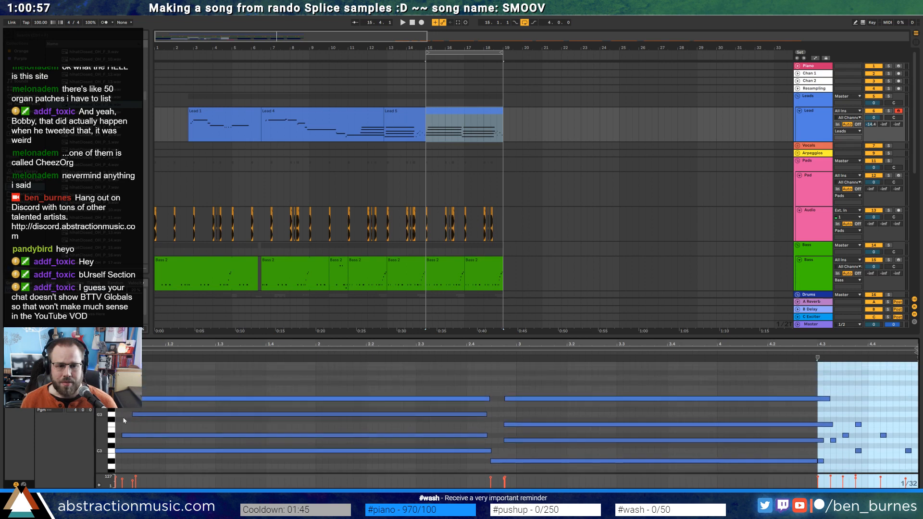
click(139, 435)
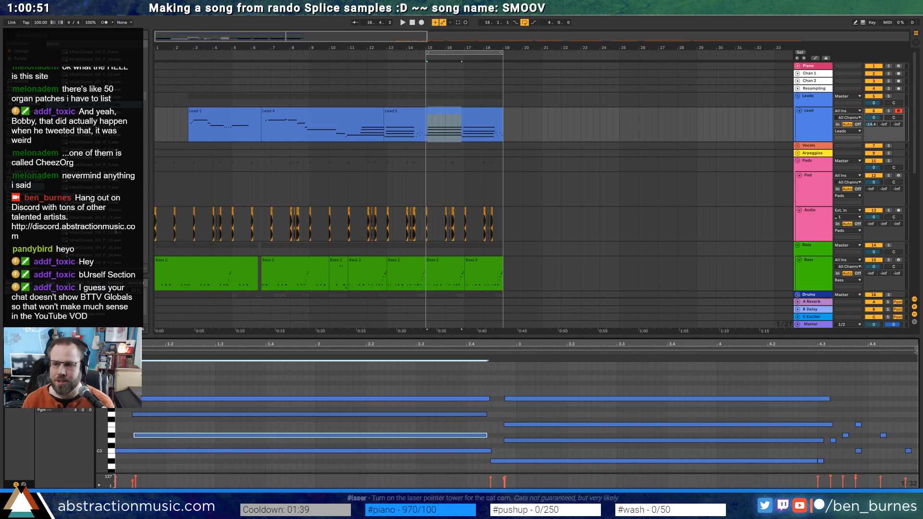
drag(189, 380, 190, 445)
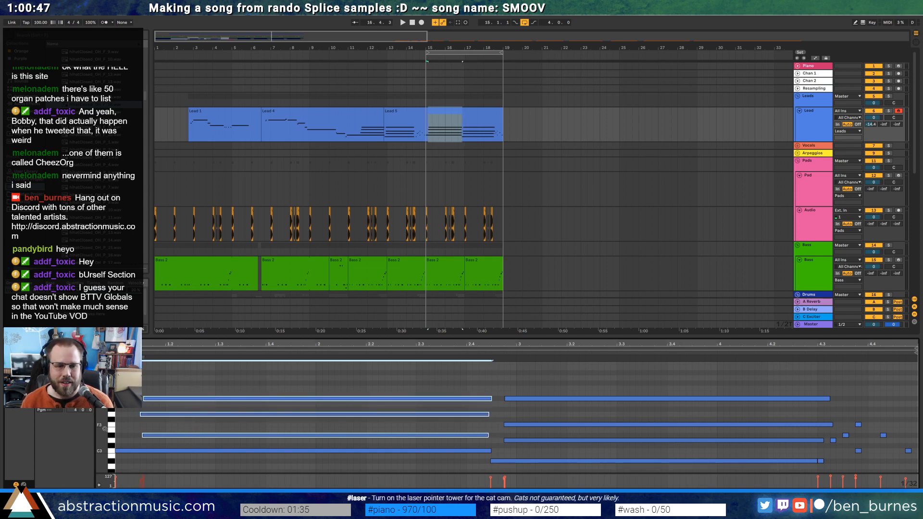
Listen to the phrase and cut the first chord's held C3 down to two short C3 notes before beat 1.2
click(129, 452)
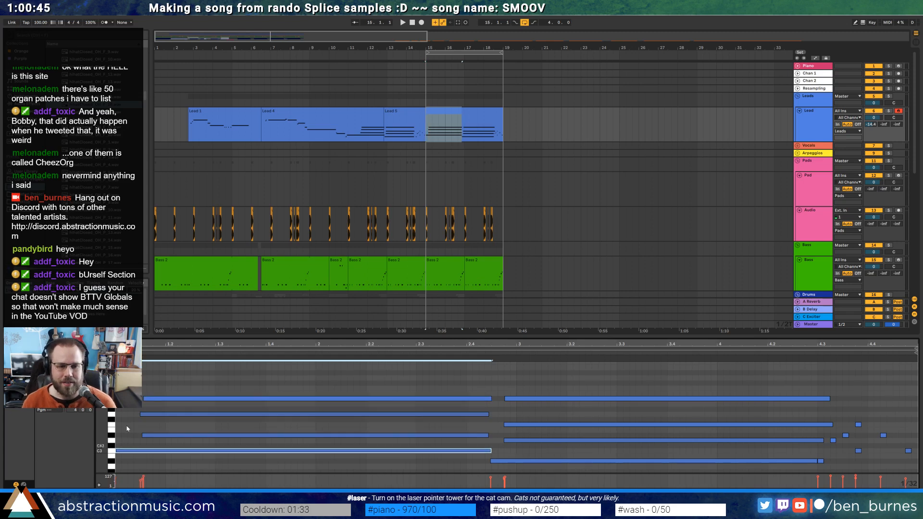
key(space)
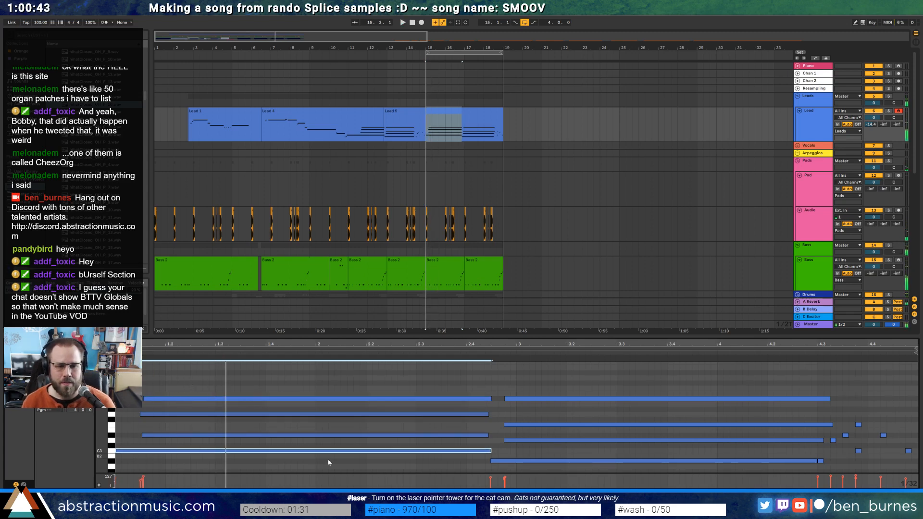
key(space)
drag(491, 451, 131, 456)
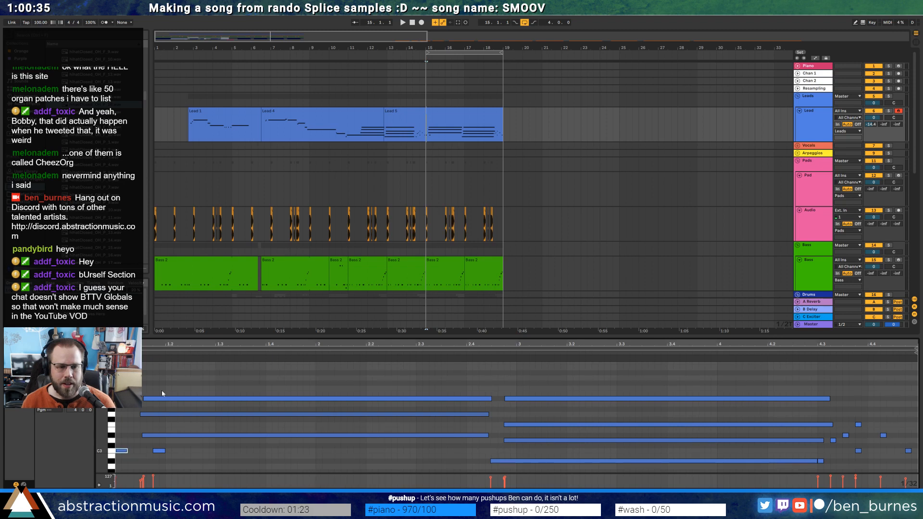
Move the first chord's upper three notes to start at about beat 1.2 and trim their length slightly
drag(162, 394, 221, 451)
key(shift+Left)
key(ctrl+Right)
key(ctrl+Right)
key(ctrl+Right)
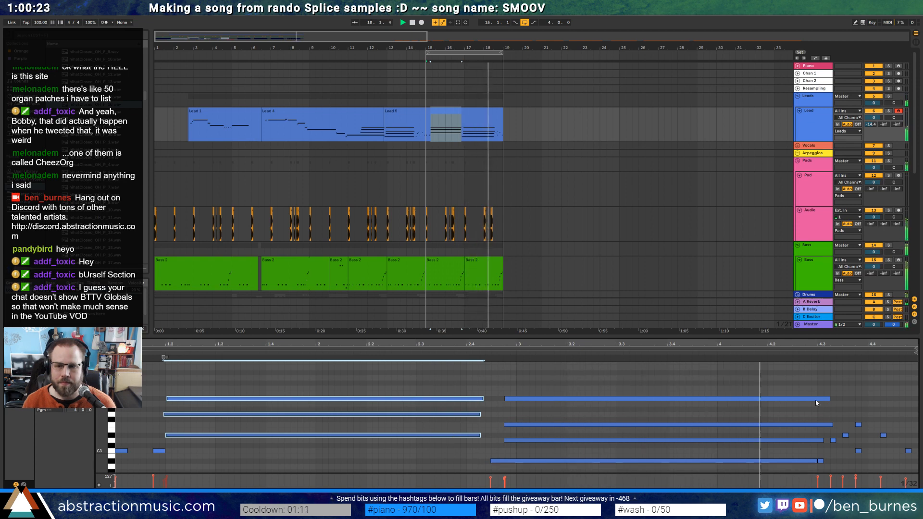
Shorten all held notes of the second chord, including the A#2, so they end before the closing run at beat 4.3
drag(797, 389, 796, 441)
drag(830, 398, 801, 397)
click(810, 442)
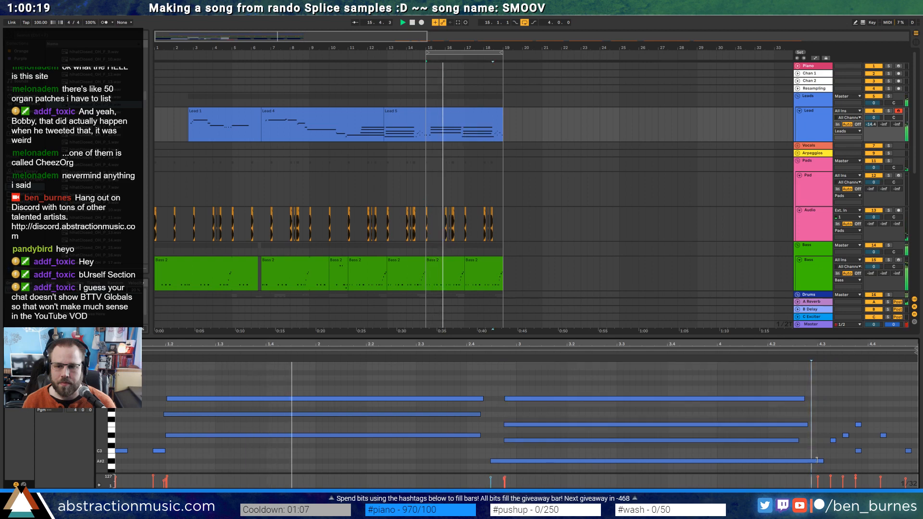
drag(817, 461, 797, 461)
drag(164, 451, 479, 451)
key(space)
key(space)
double_click(171, 452)
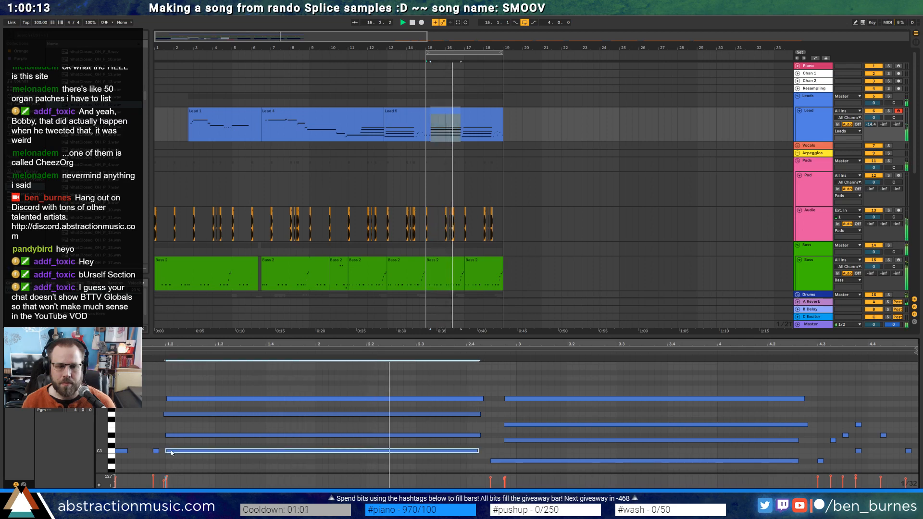
key(Delete)
Extend the second short C3 into a held note ending with the first chord, and nudge the whole chord slightly earlier
drag(159, 451, 479, 451)
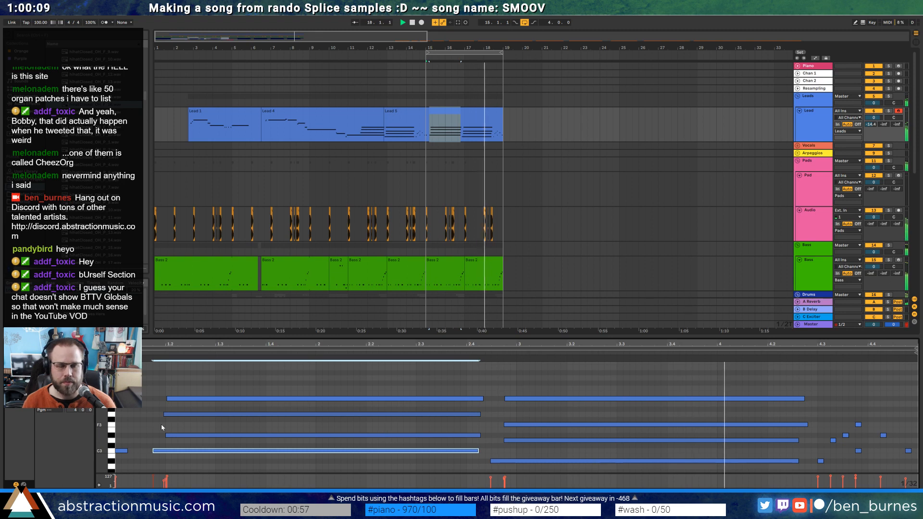
drag(212, 381, 217, 456)
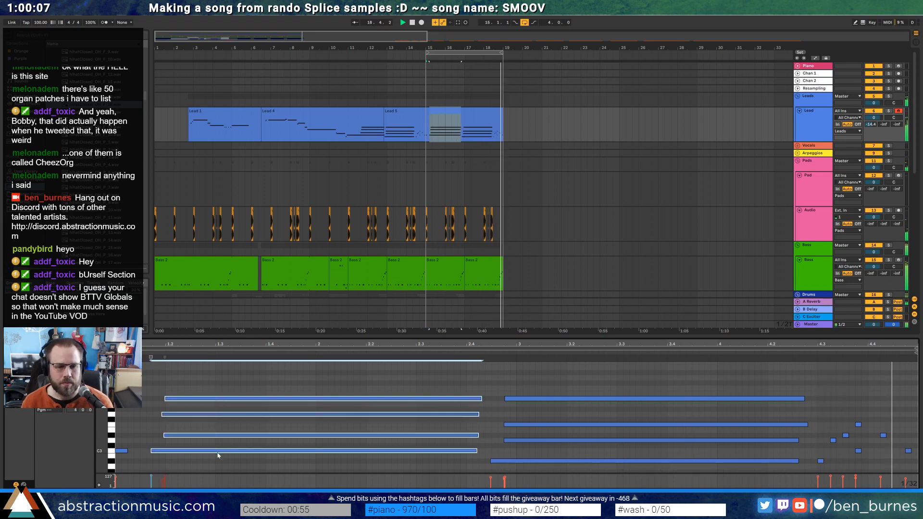
Fine-tune the first chord's start to just before beat 1.2, shorten the short C3 preceding it, and play the phrase
key(Left)
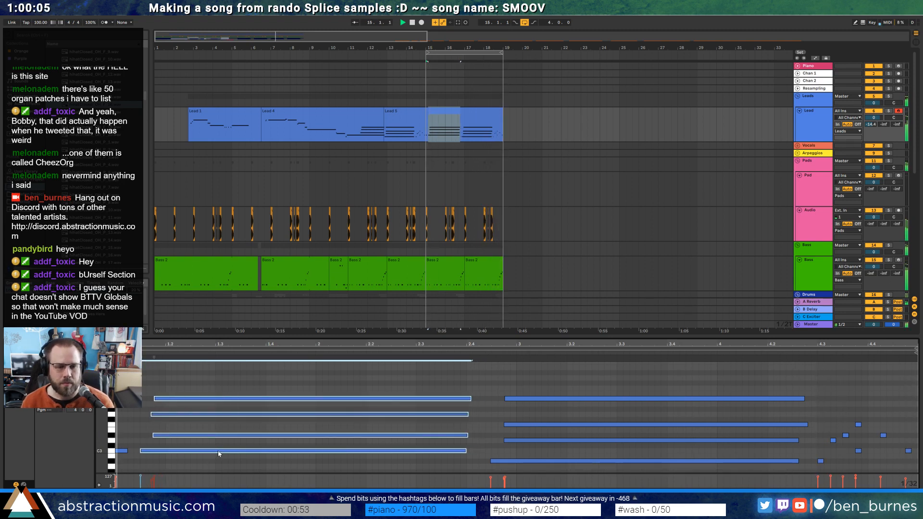
key(space)
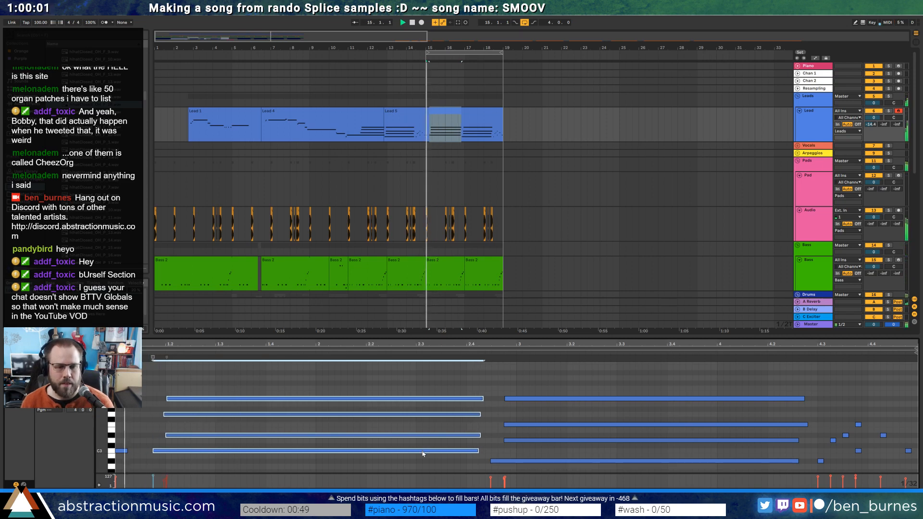
click(121, 450)
key(space)
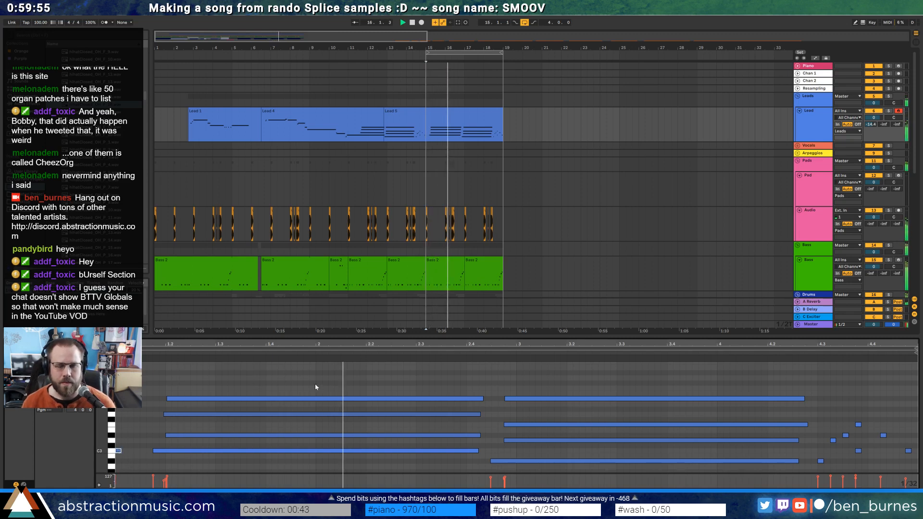
Shorten the first chord's held C3 so it ends just after beat 2
mouse_move(477, 451)
mouse_down()
mouse_move(308, 464)
mouse_move(328, 463)
mouse_up()
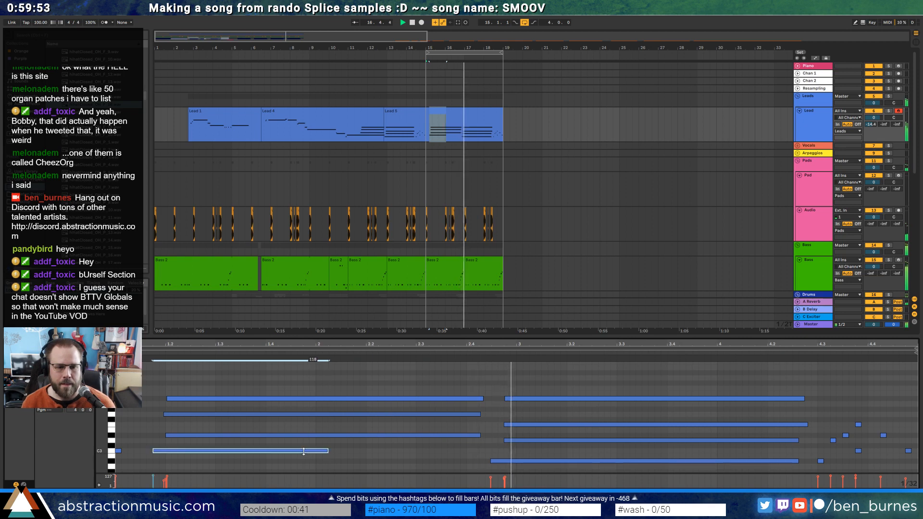
click(385, 449)
click(518, 462)
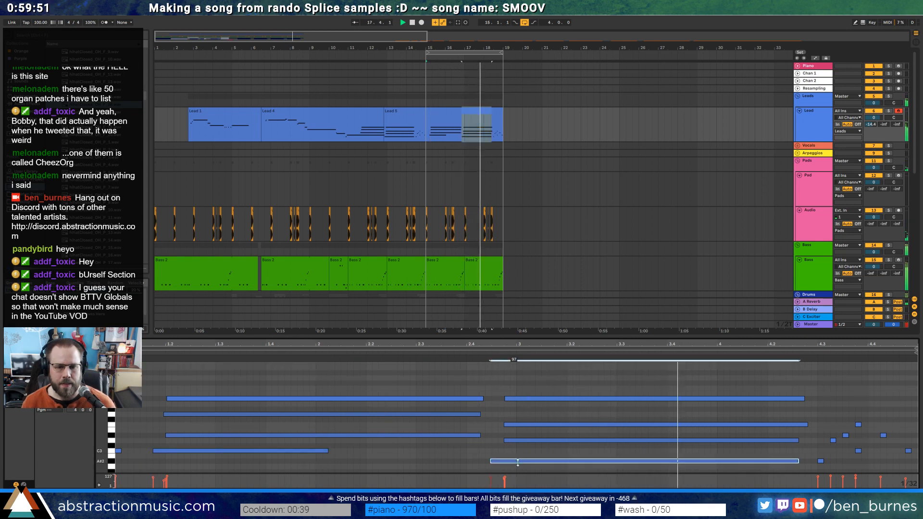
click(379, 399)
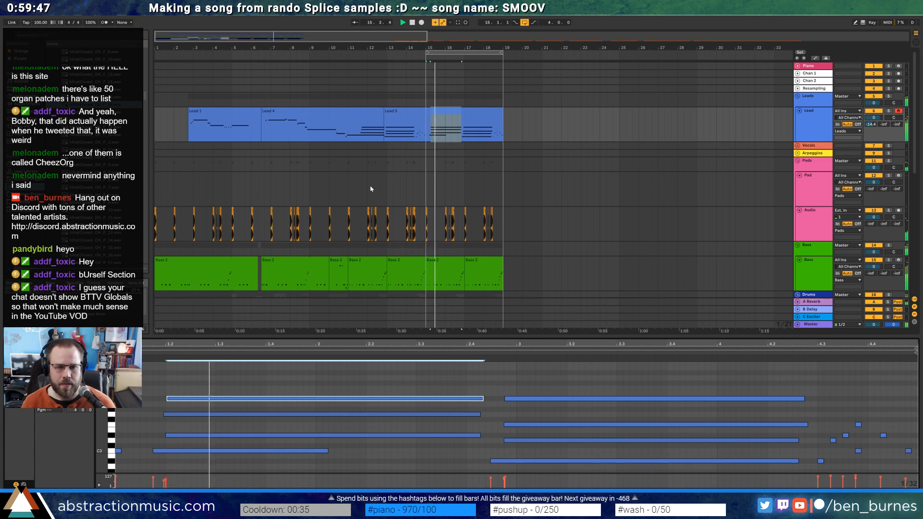
Compare the phrase with the preceding lead clip, delete the short C3 at its start, listen to it and leave the note editor
click(421, 140)
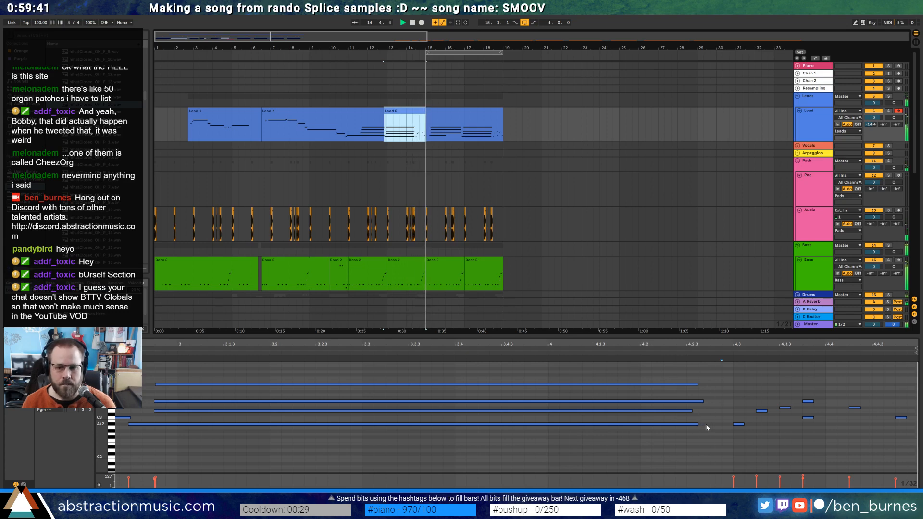
click(439, 117)
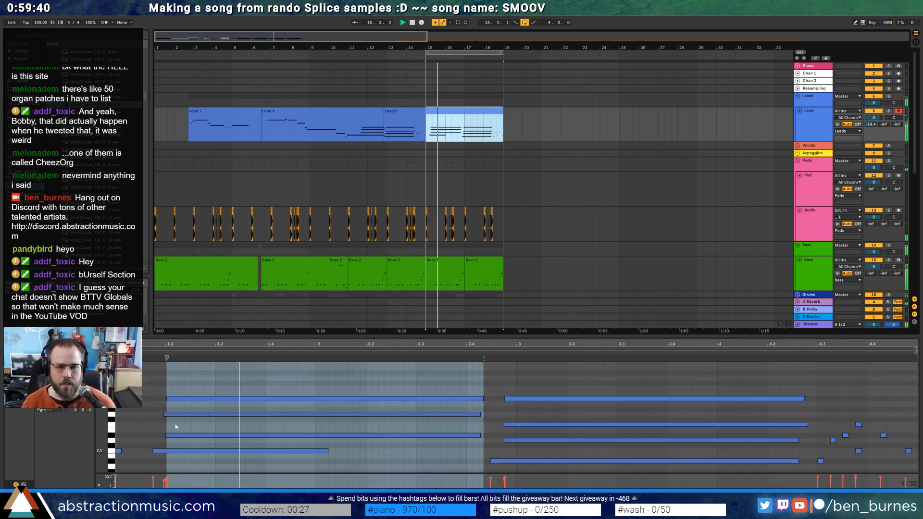
click(121, 447)
key(space)
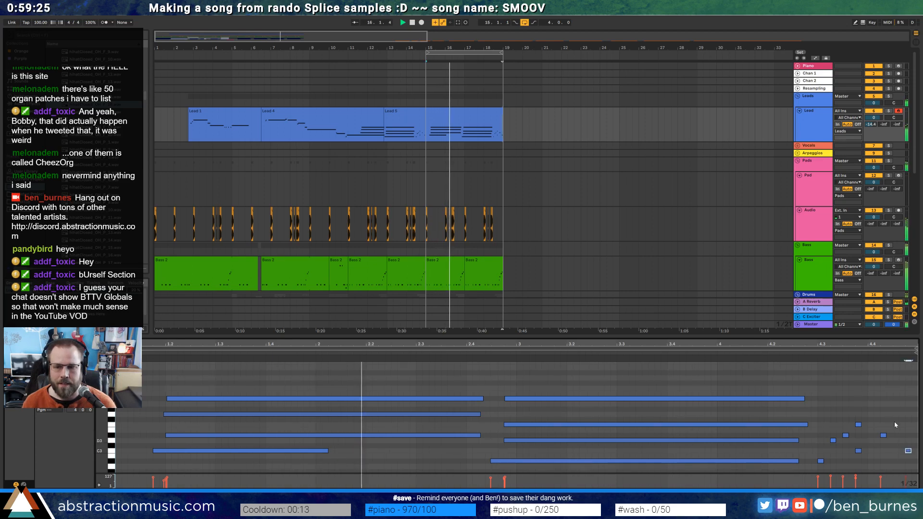
click(869, 379)
key(shift+Tab)
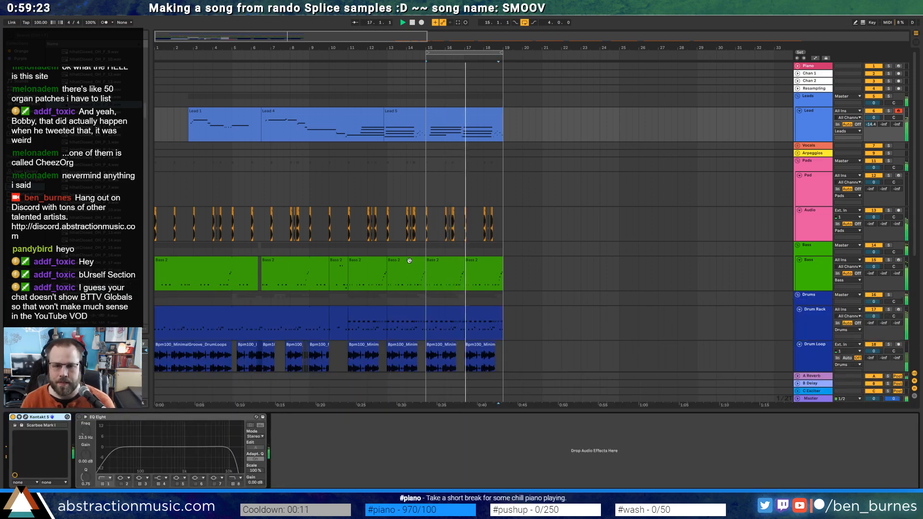
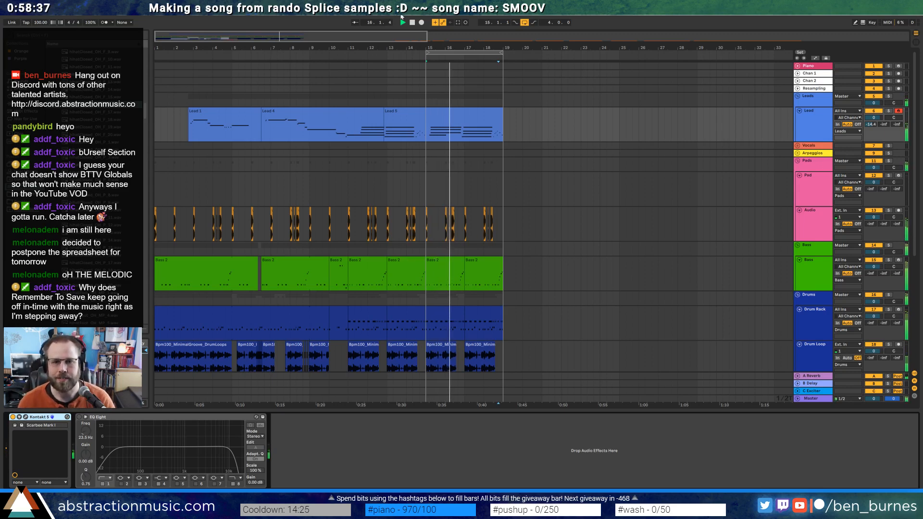
Duplicate the lead clip of bars 15–19 four times so the lead runs to bar 35
key(ctrl+d)
key(ctrl+d)
key(ctrl+d)
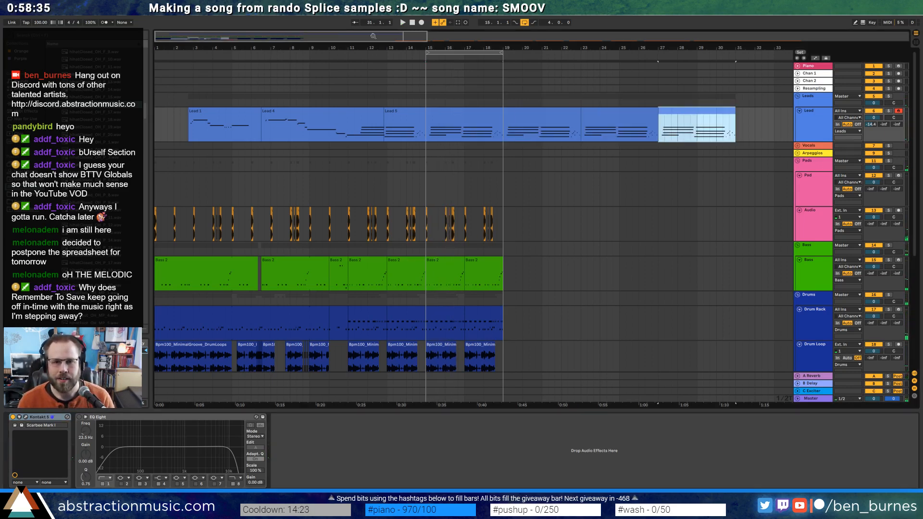
scroll(677, 146, down, 4)
key(ctrl+d)
Duplicate bars 15–19 of the pad audio, bass and drum tracks four times up to bar 35, and loop bars 19–35
scroll(355, 202, down, 5)
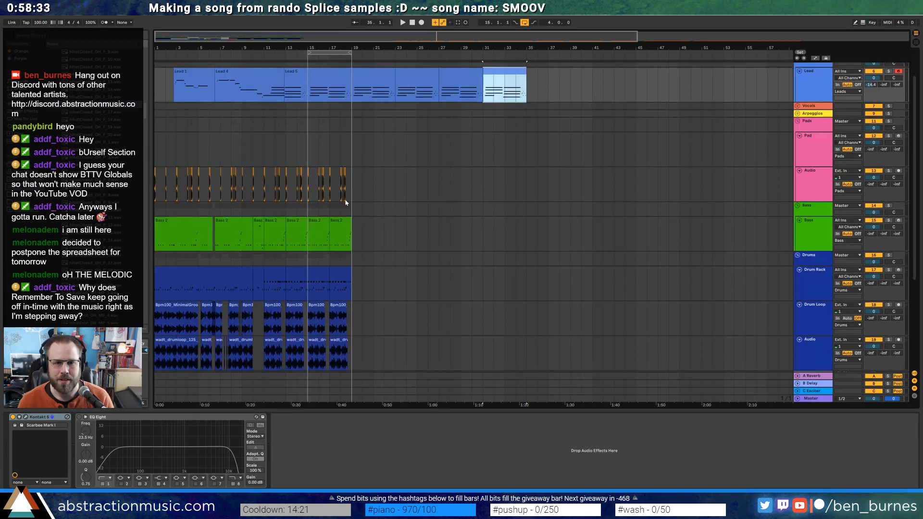
drag(351, 165, 311, 329)
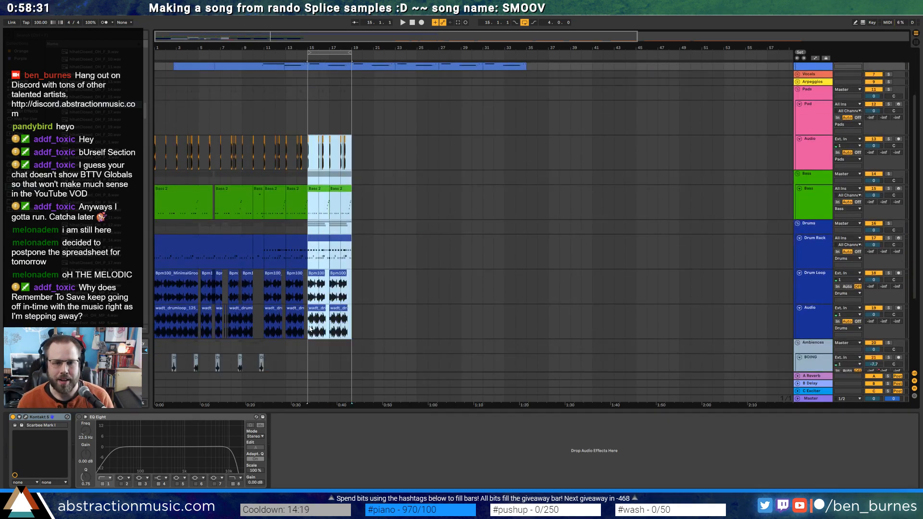
key(ctrl+d)
key(ctrl+d)
key(ctrl+d)
key(ctrl+d)
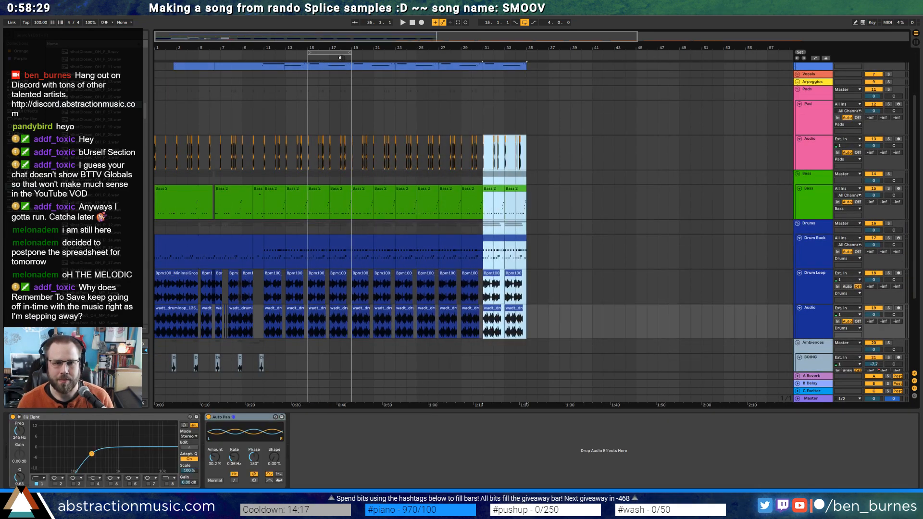
drag(341, 58, 528, 58)
Try copying the BOING clips from the song's opening to bar 19, and undo the paste
scroll(570, 302, down, 5)
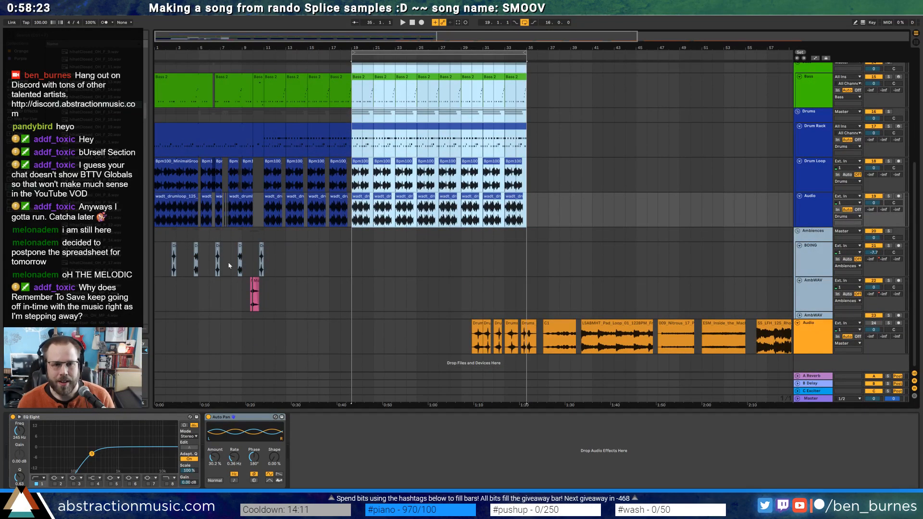
drag(157, 261, 283, 270)
click(356, 259)
key(ctrl+v)
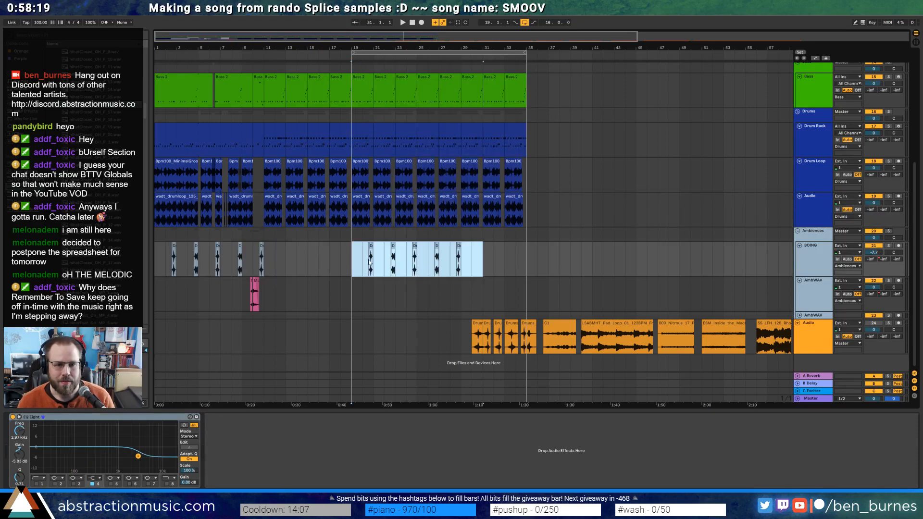
click(478, 265)
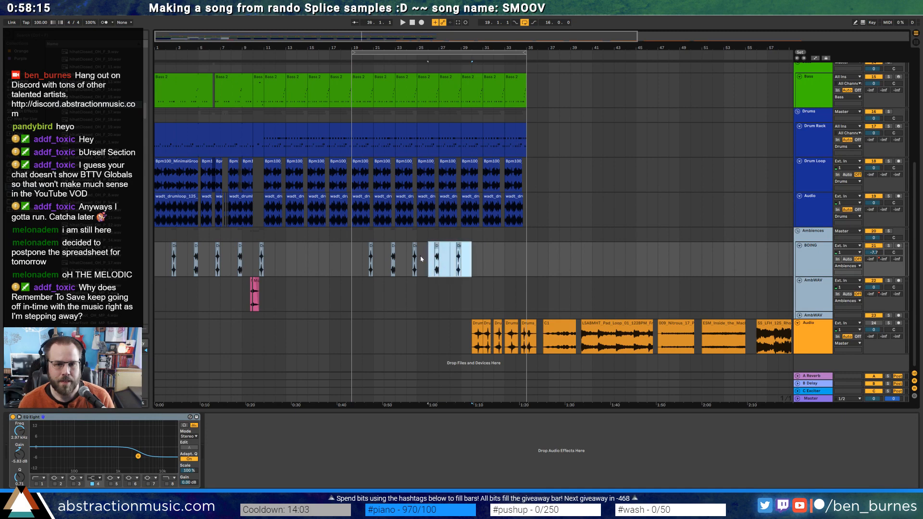
key(ctrl+z)
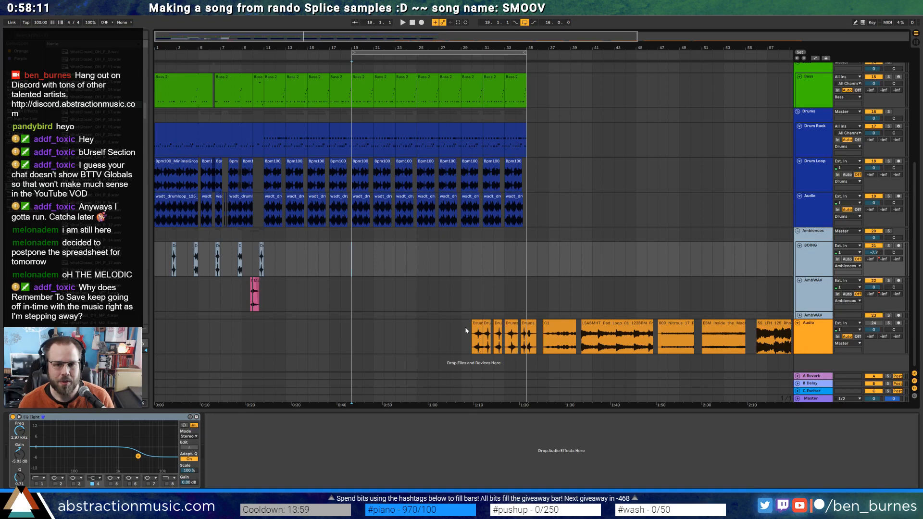
Find the parked melody loop sample on the orange Audio track and audition it from its start and from its second half
scroll(384, 266, up, 10)
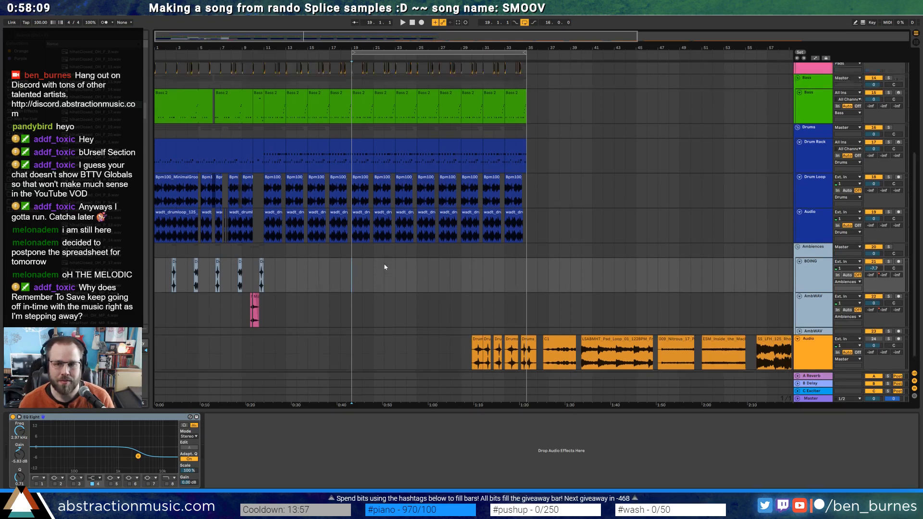
click(811, 135)
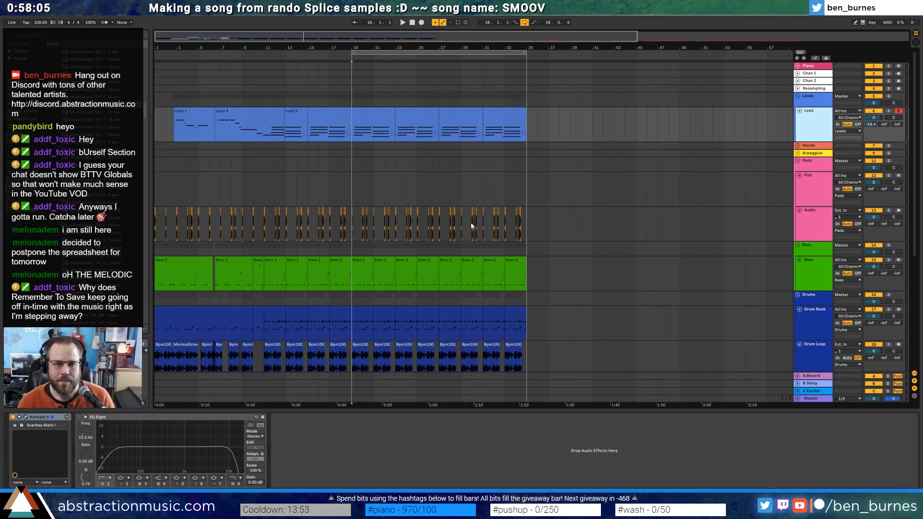
scroll(568, 281, down, 3)
drag(524, 39, 524, 67)
scroll(622, 172, down, 7)
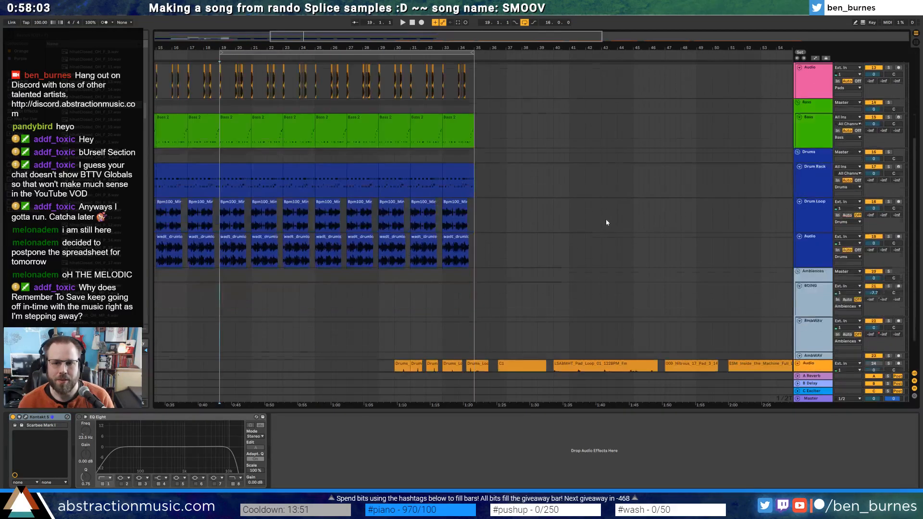
drag(465, 34, 688, 235)
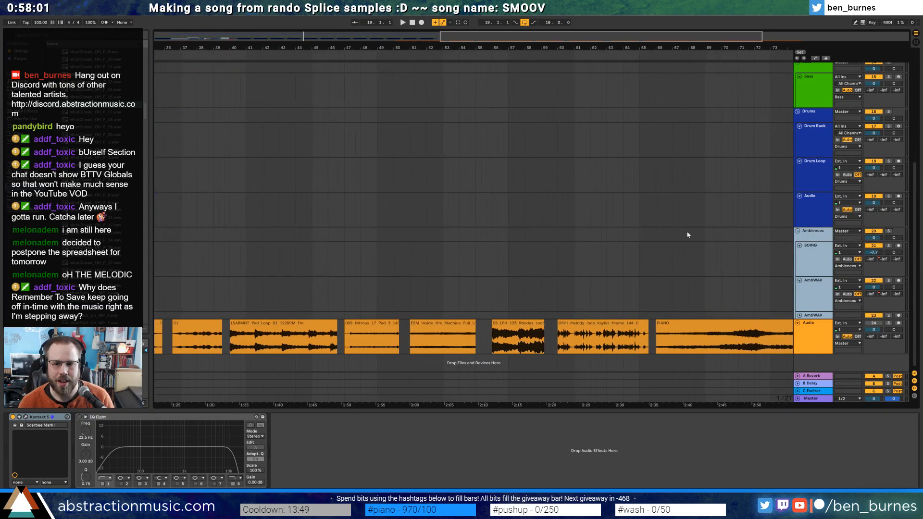
click(576, 327)
key(space)
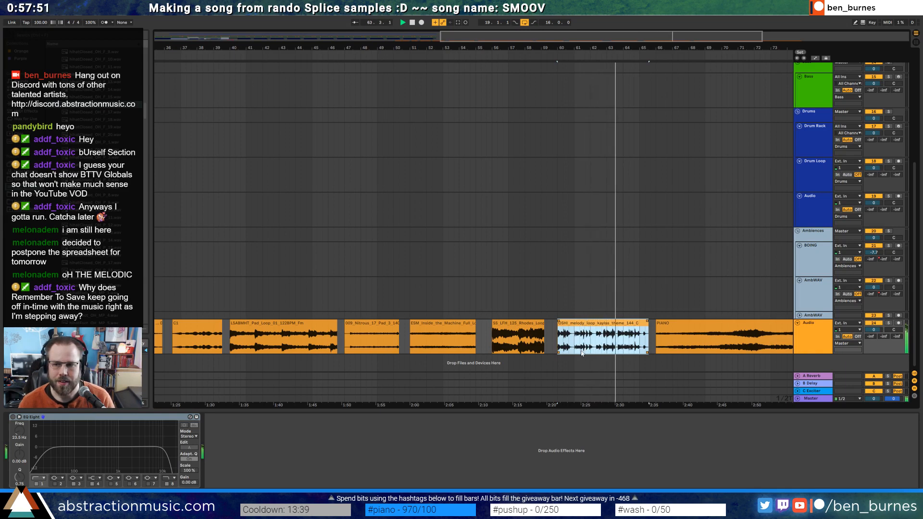
click(618, 343)
key(space)
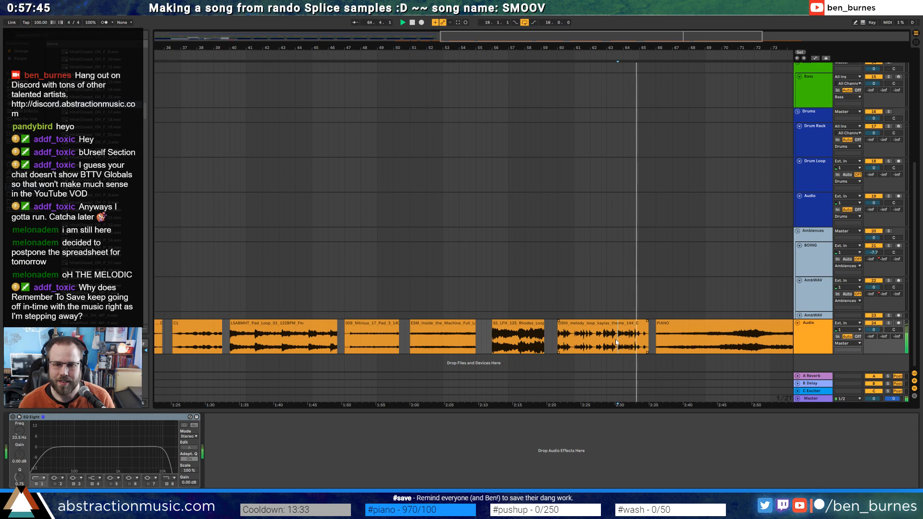
key(space)
click(635, 327)
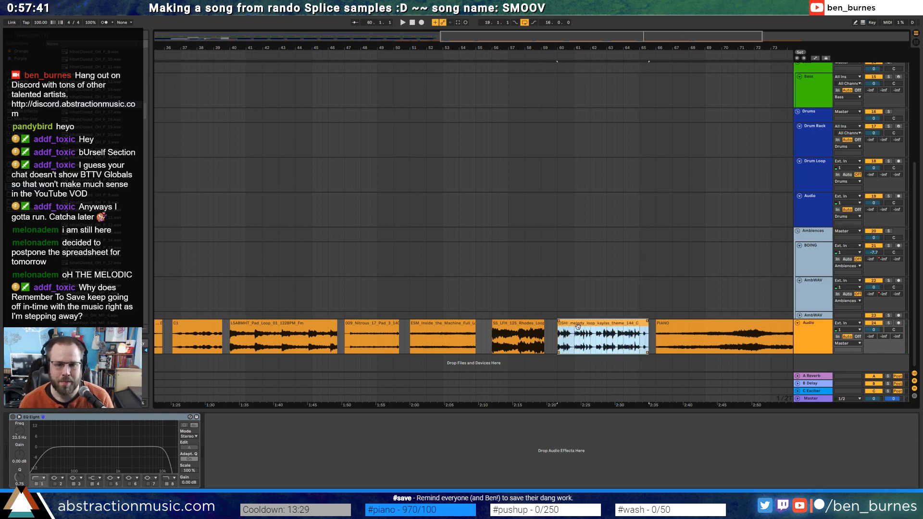
Insert a new audio track below the Lead track inside the Leads group
drag(448, 42, 179, 38)
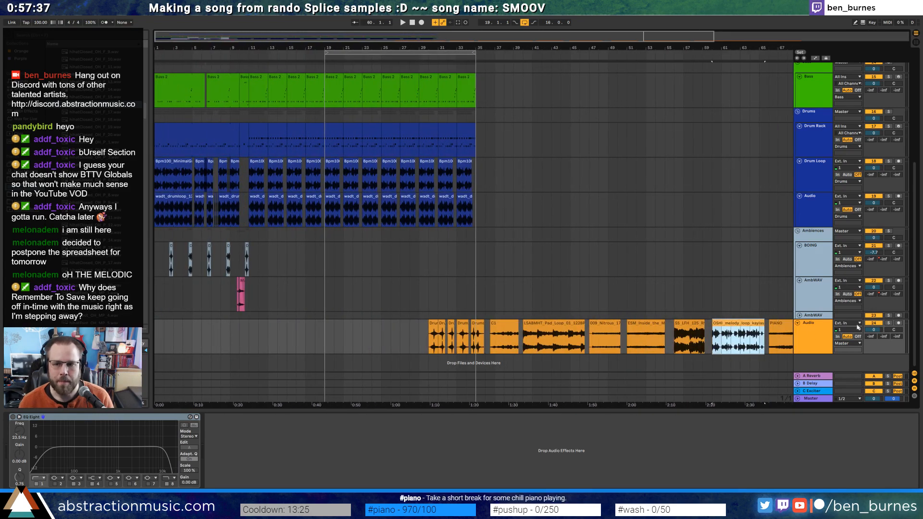
scroll(859, 327, up, 10)
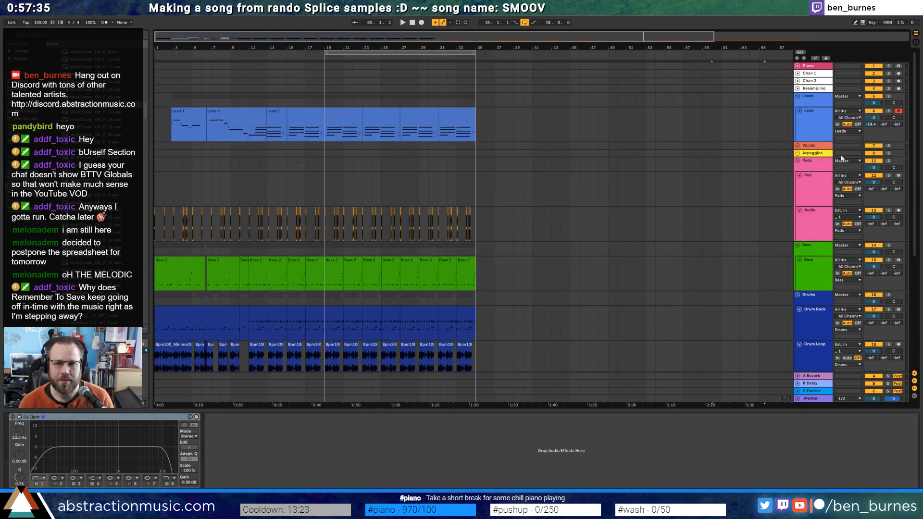
click(807, 122)
key(ctrl+t)
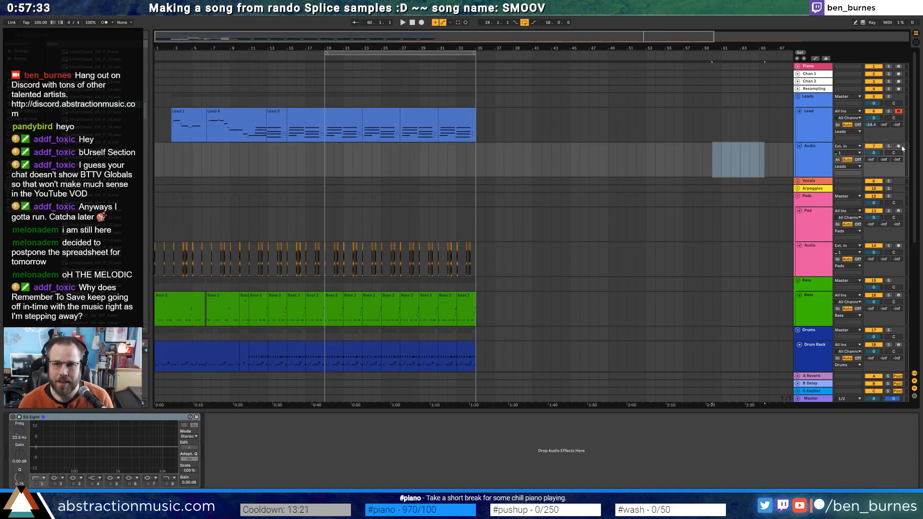
Record a live audio take on the new Leads audio track from bar 17, continuing through the looped bars 19–35
click(305, 160)
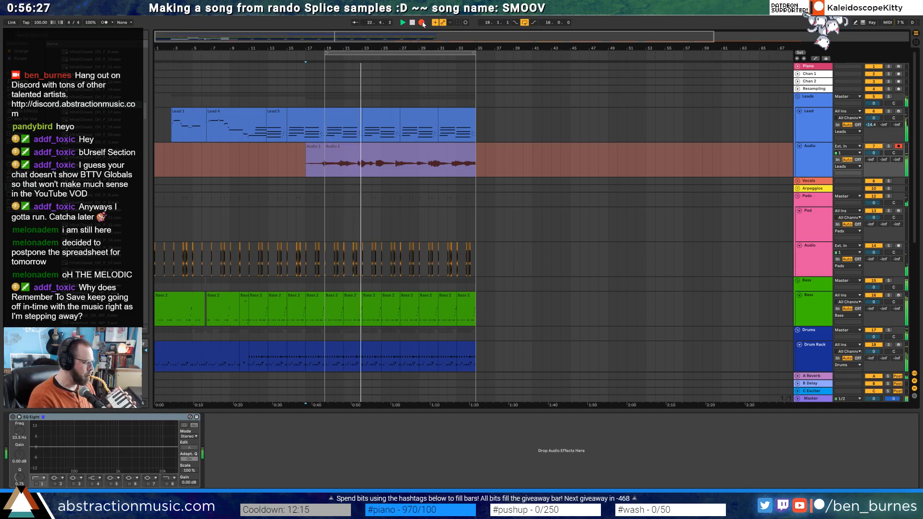
click(422, 23)
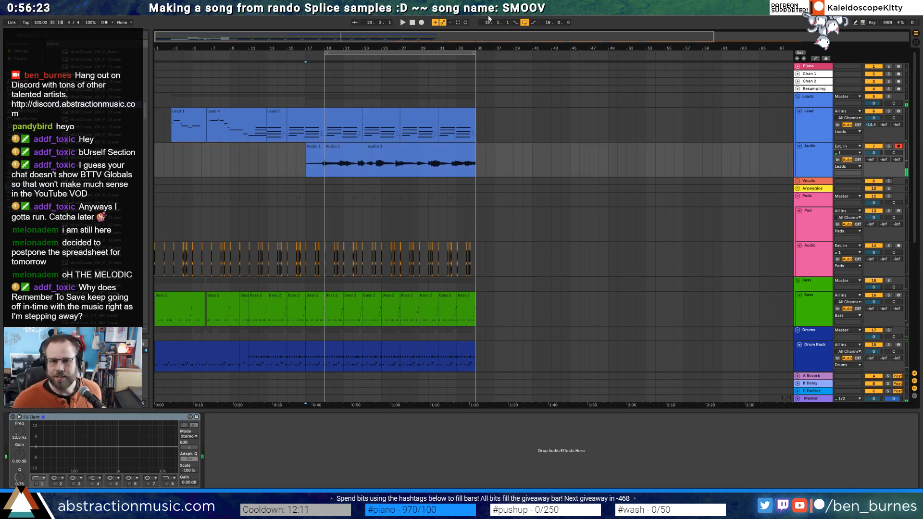
Extend the recording's first pass over the later clips up to bar 31, and play the transition from bar 30
click(352, 154)
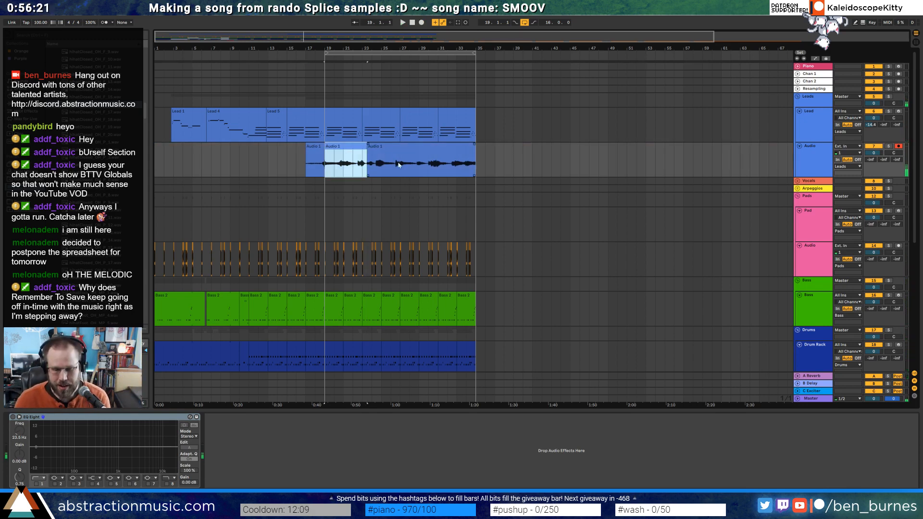
drag(322, 148, 435, 158)
click(434, 168)
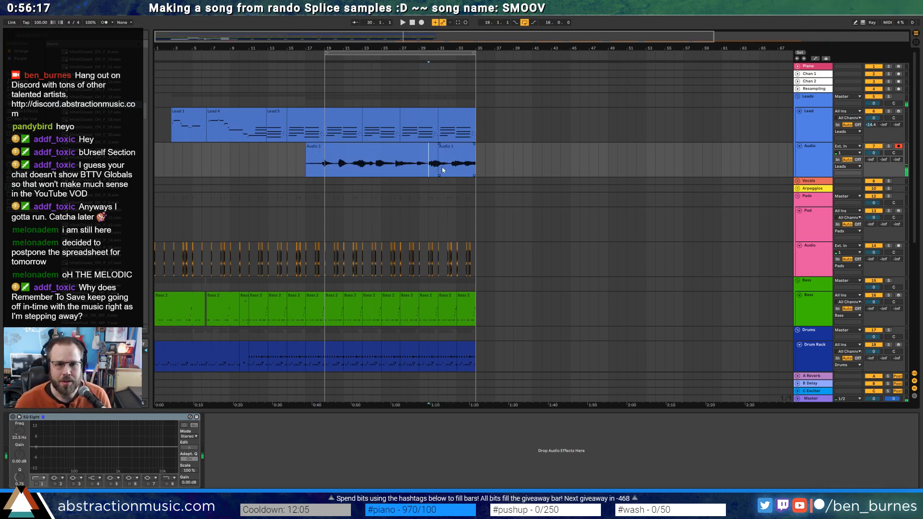
key(space)
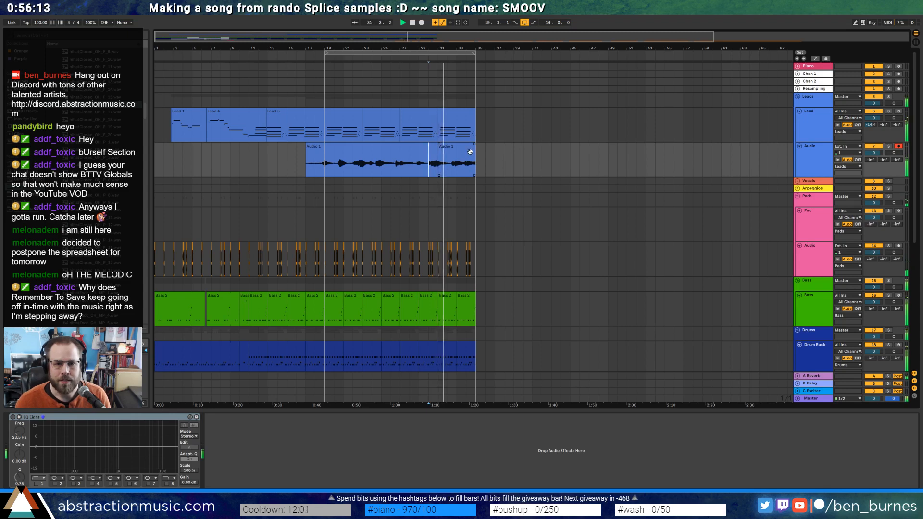
scroll(492, 155, up, 3)
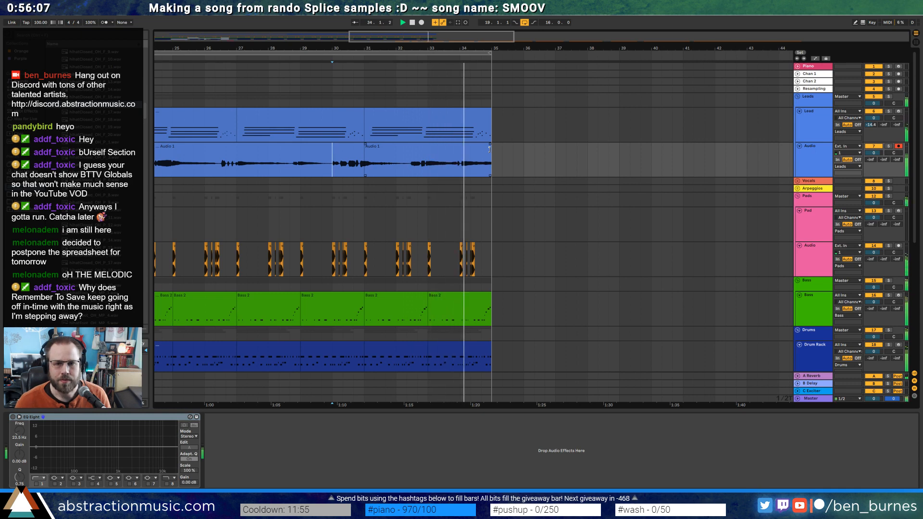
Trim the second recorded pass and extend the first pass over it, ending just before bar 34 on the Leads audio track
drag(490, 149, 455, 150)
ctrl+scroll(456, 150, up, 5)
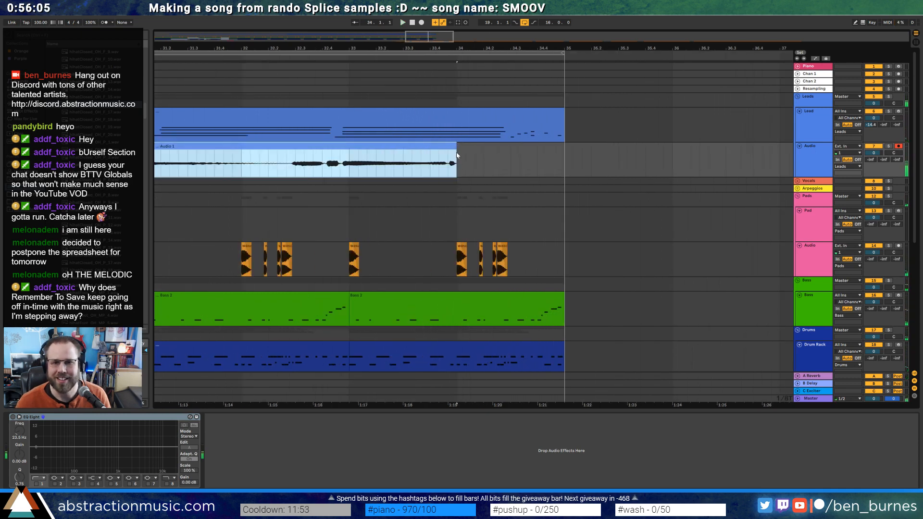
ctrl+scroll(395, 166, down, 6)
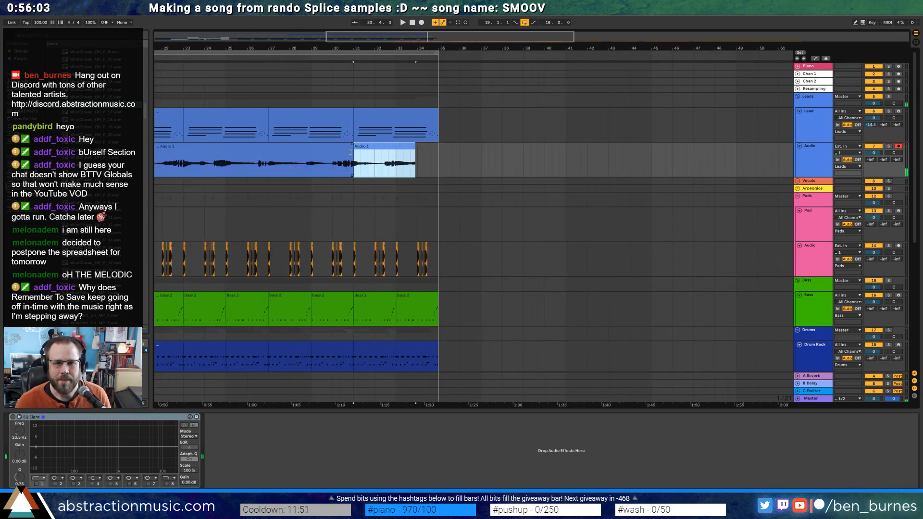
mouse_move(351, 152)
mouse_down()
mouse_move(418, 153)
mouse_move(406, 151)
mouse_up()
Record a new live audio ending on the Leads audio track from bar 34, continuing through the loop into bar 21
ctrl+scroll(417, 153, up, 5)
click(411, 163)
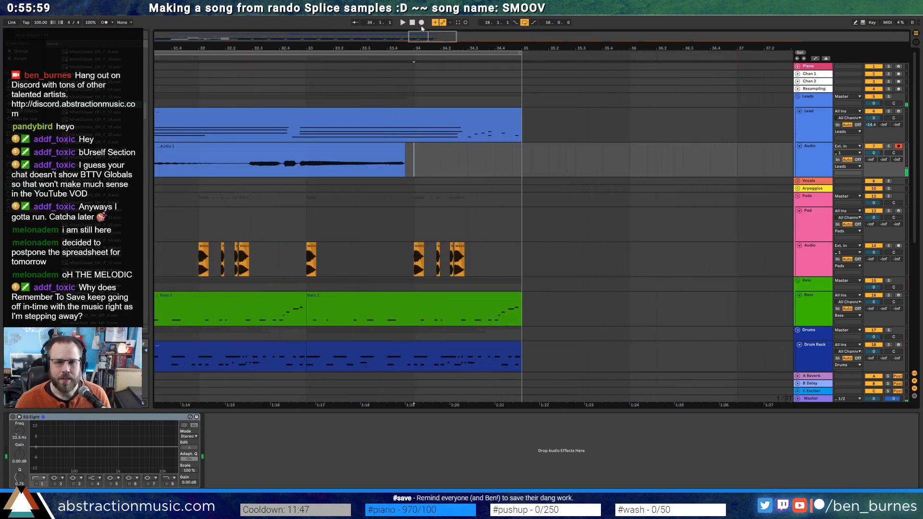
key(space)
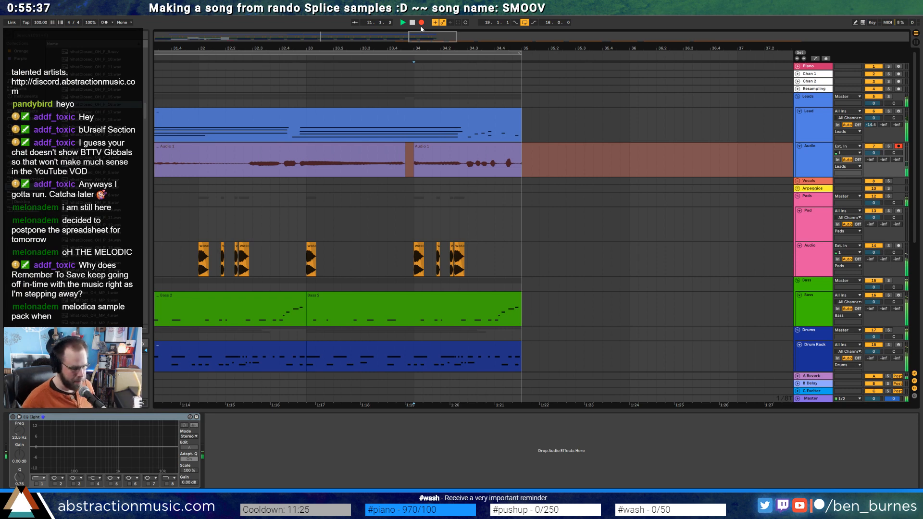
key(space)
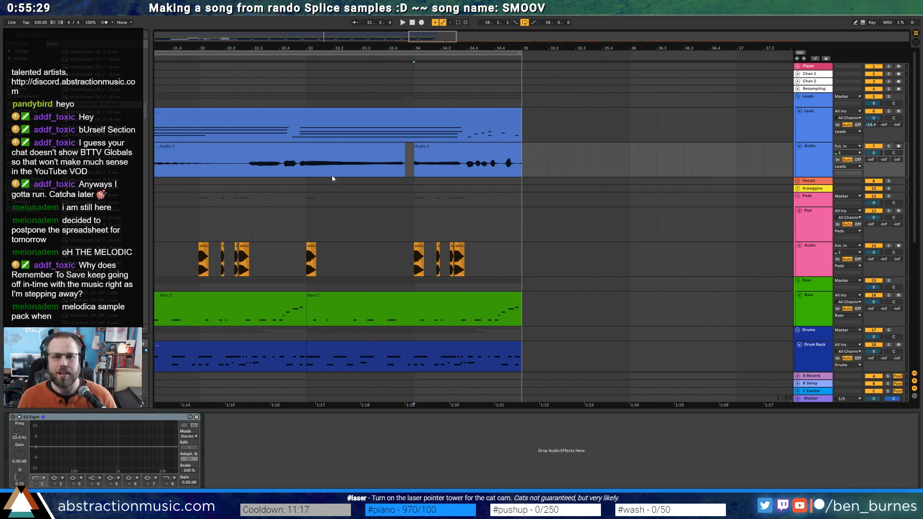
Extend the ending clip past bar 37 and the long take back to about bar 18.3, deleting the leftover clip ahead of it
click(415, 152)
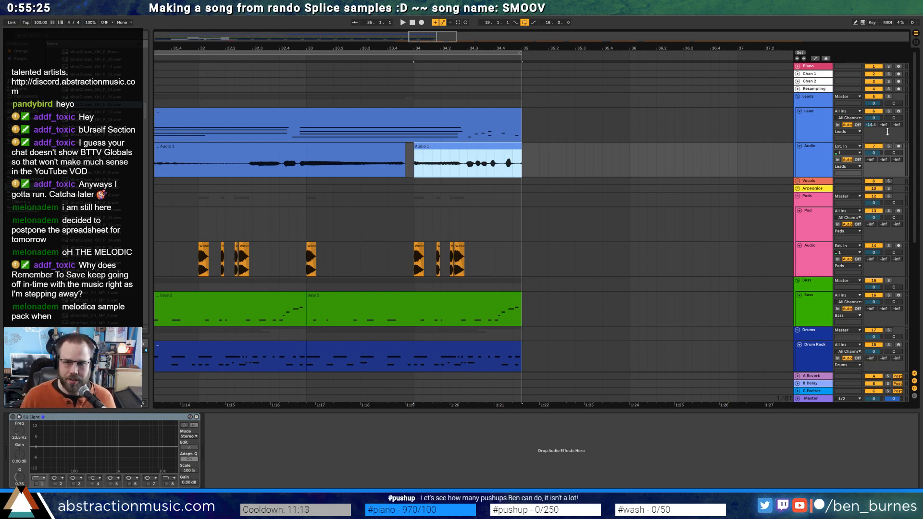
drag(415, 35, 397, 8)
drag(634, 148, 719, 158)
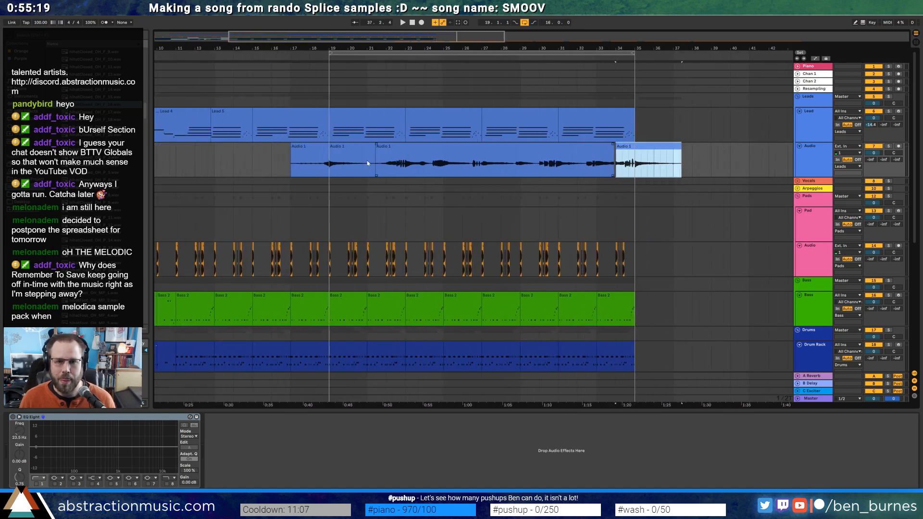
drag(379, 150, 322, 157)
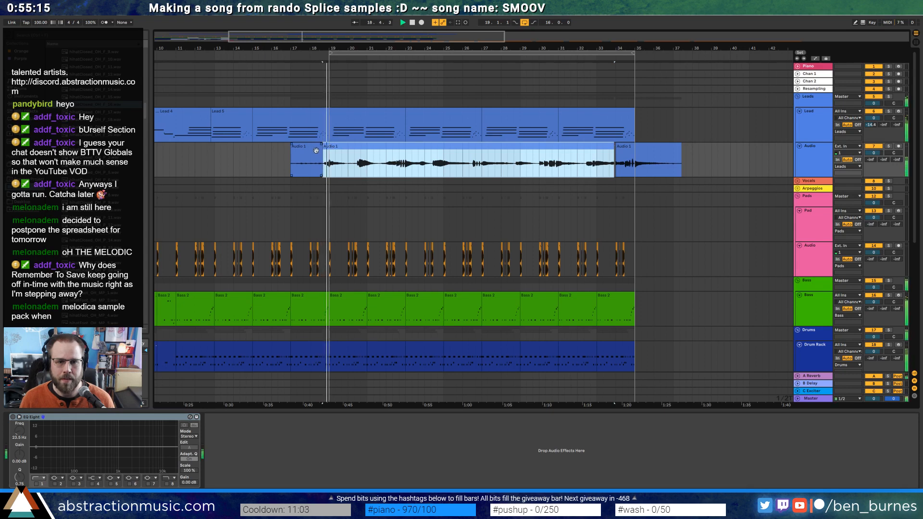
click(320, 166)
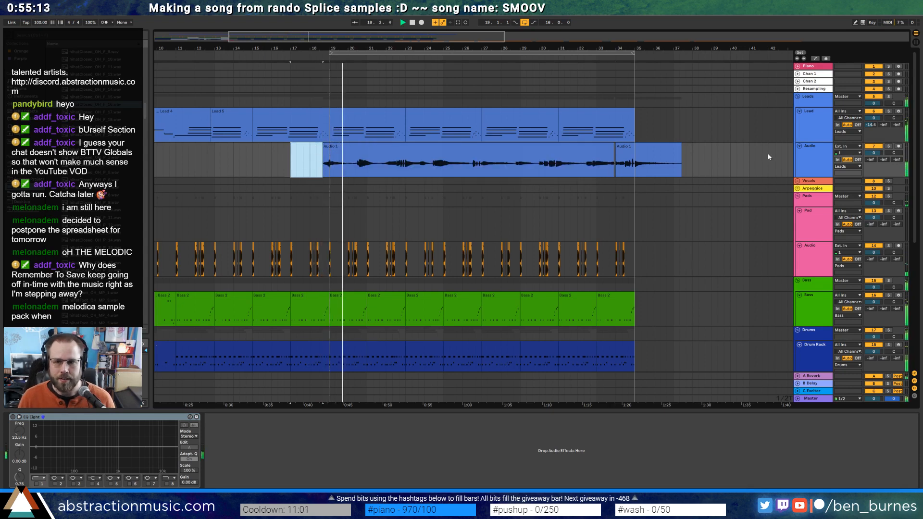
Raise the A Reverb send of the recorded Leads audio track to -19.4 dB
click(814, 158)
drag(873, 160, 873, 129)
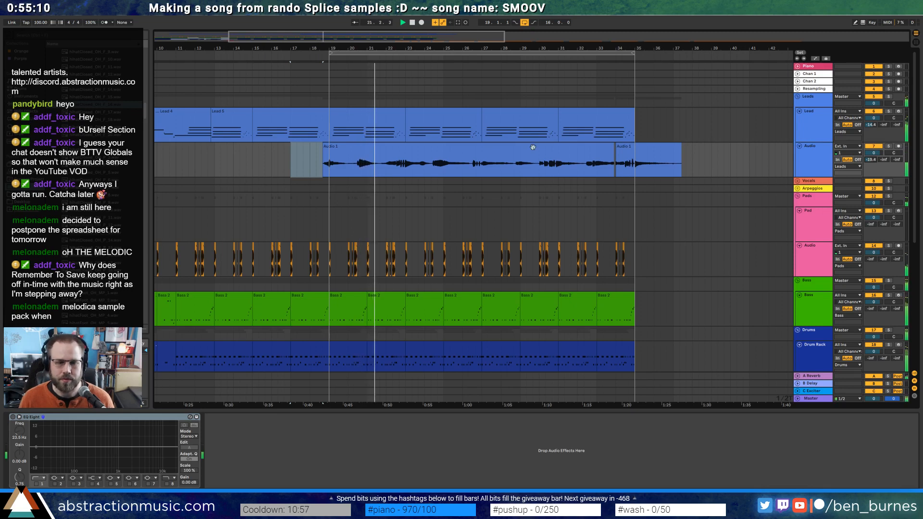
Insert a Chorus followed by a Compressor before EQ Eight on the Leads audio track, and set the Compressor threshold to -8.31 dB
click(26, 104)
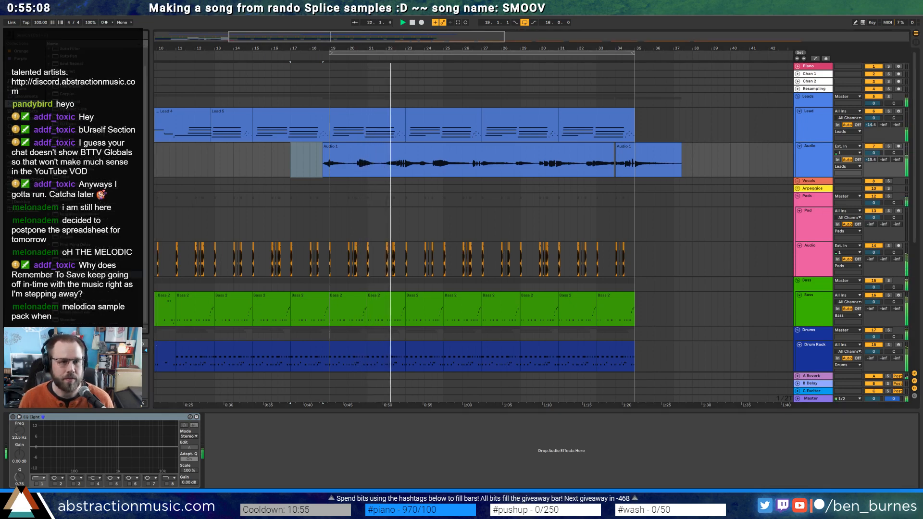
drag(21, 429, 47, 449)
key(space)
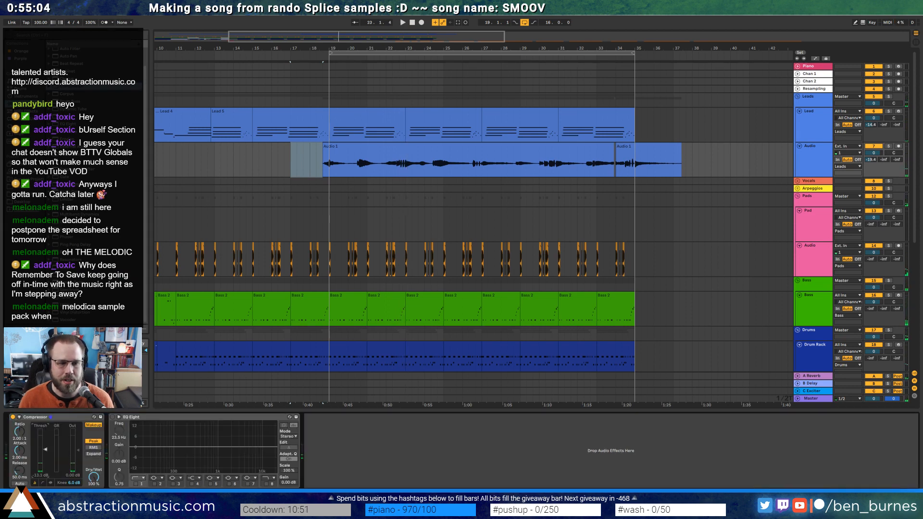
drag(68, 79, 59, 435)
click(197, 418)
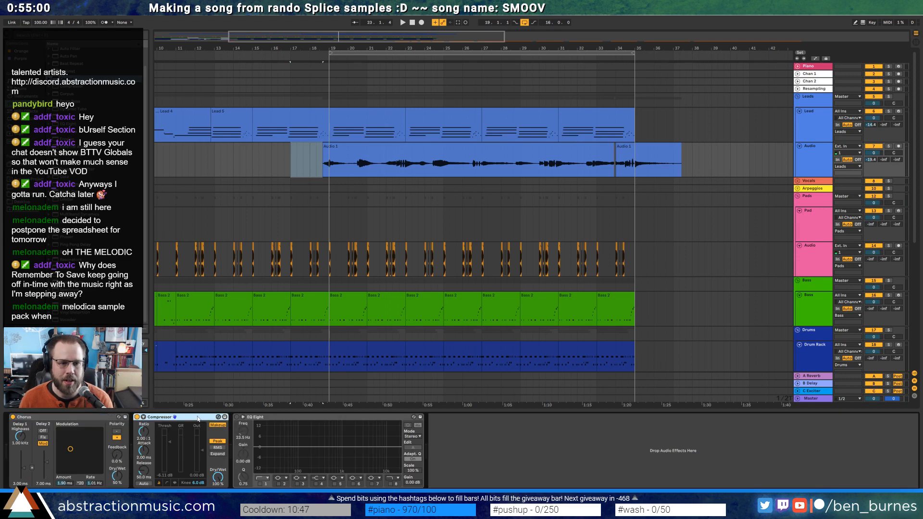
drag(163, 445, 162, 446)
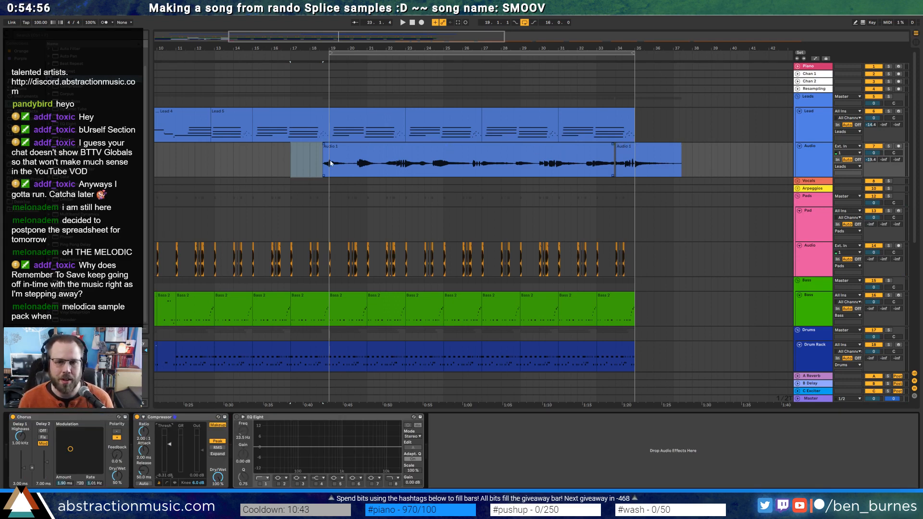
Nudge the long recorded lead clip slightly earlier, using the notes around bar 22 to align its timing
scroll(359, 170, up, 5)
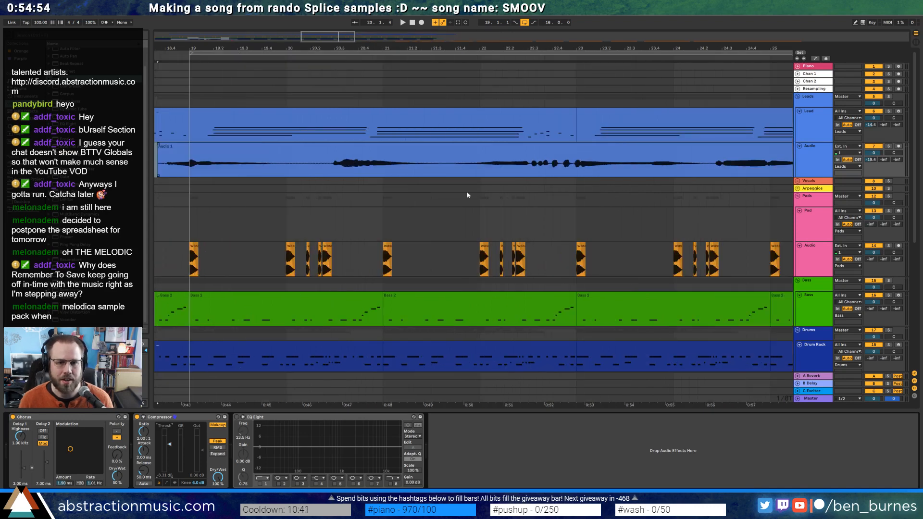
scroll(558, 169, up, 5)
click(498, 151)
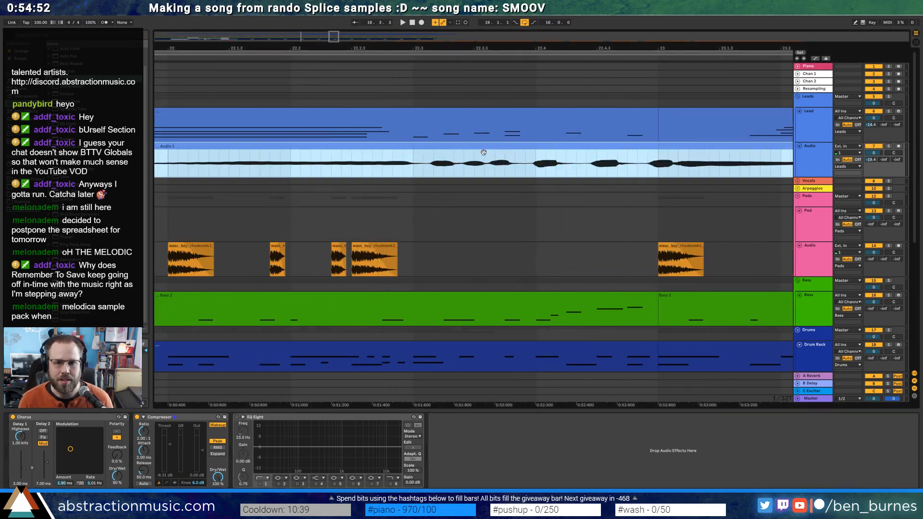
drag(481, 151, 460, 152)
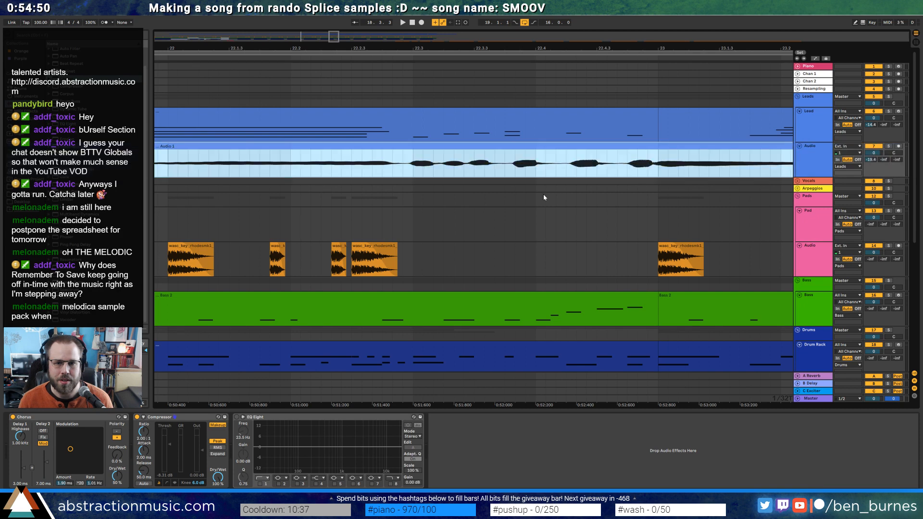
Fine-tune the timing of the final recorded clip that starts at bar 34
drag(329, 40, 425, 43)
scroll(578, 157, up, 2)
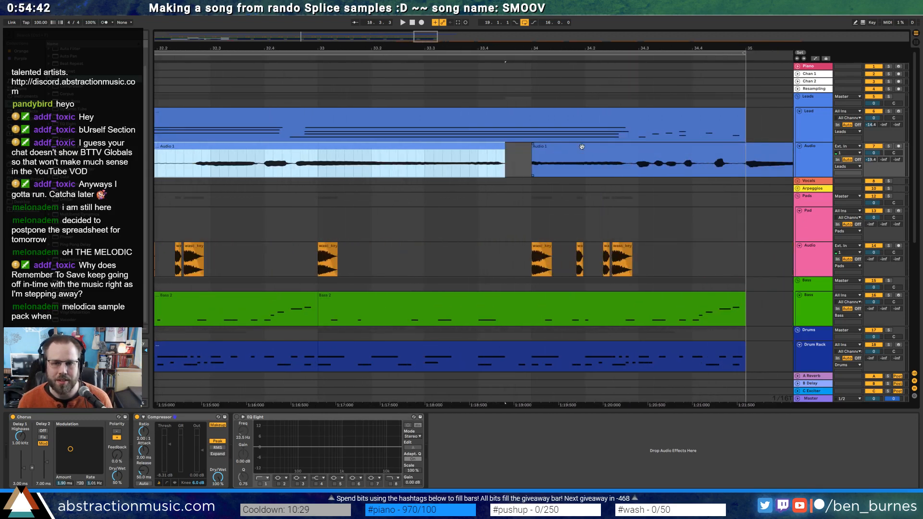
click(581, 147)
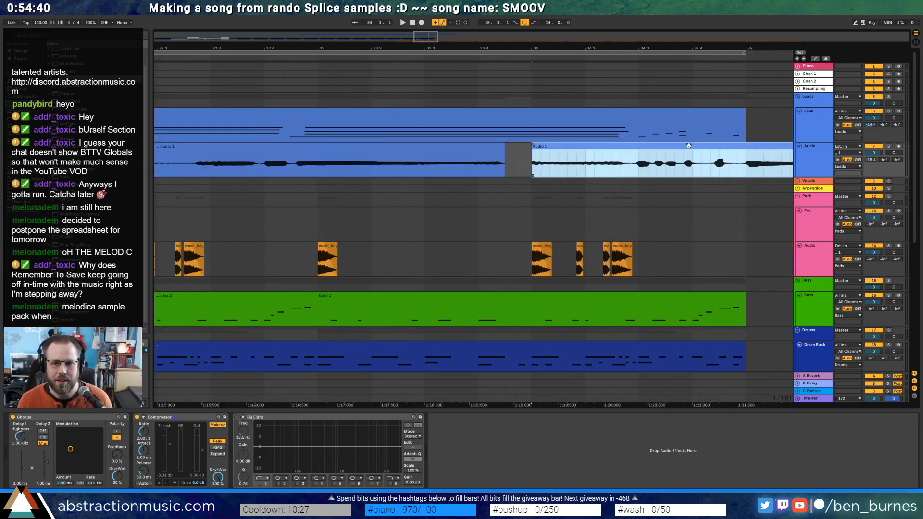
drag(688, 145, 690, 146)
While playing from bar 18, set the Chorus amount to 0.42 ms and dry/wet to 21%, and the Compressor threshold to -2.07 dB
drag(425, 42, 413, 13)
click(320, 166)
key(space)
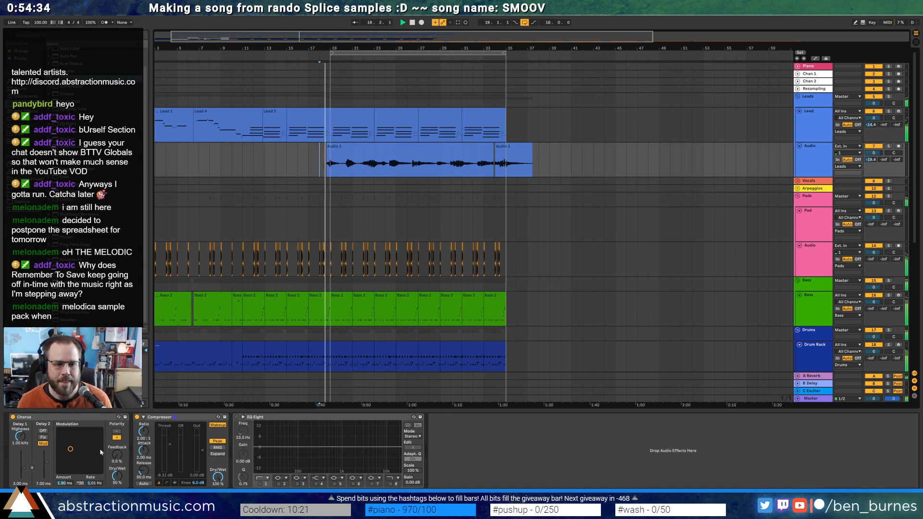
mouse_move(71, 454)
mouse_down()
mouse_move(91, 465)
mouse_move(74, 460)
mouse_up()
drag(117, 476, 117, 490)
drag(169, 444, 170, 438)
drag(75, 460, 72, 461)
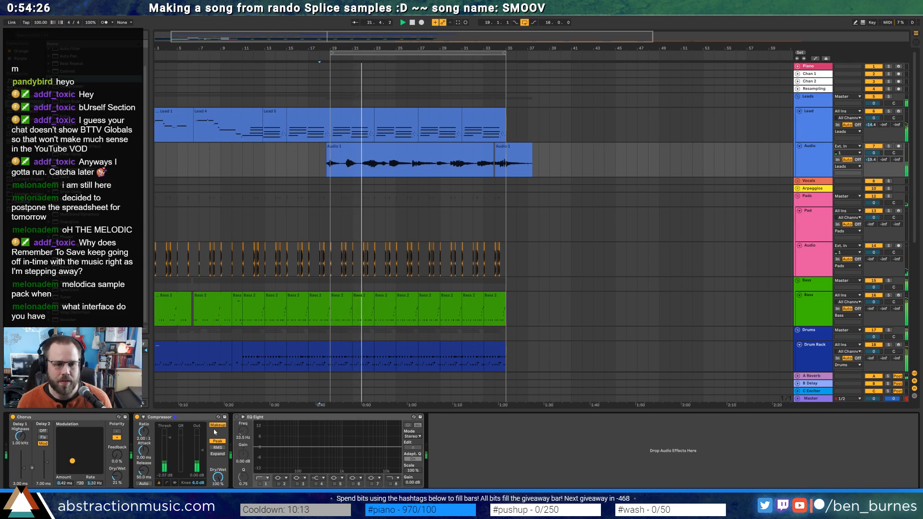
Enable EQ Eight and shape the recorded lead with a low cut on band 1 and -5.58 dB at 3.16 kHz on band 4
click(237, 417)
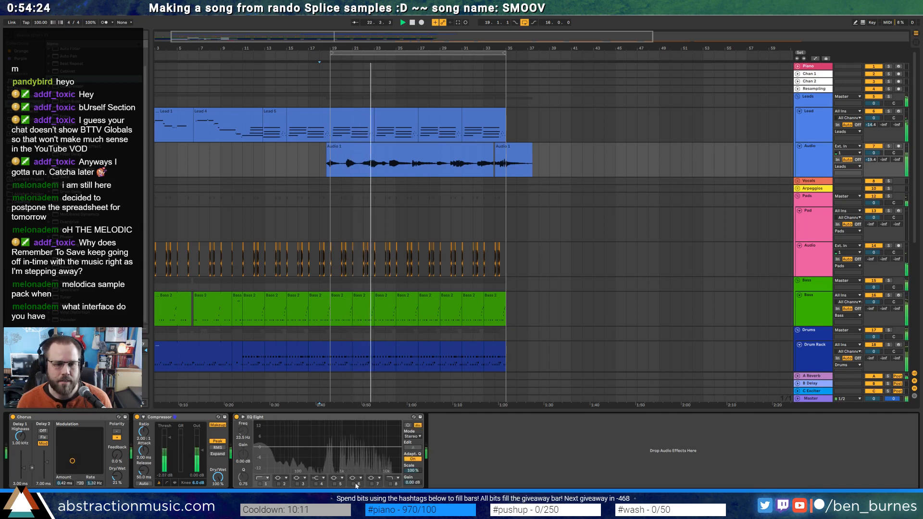
click(260, 484)
drag(272, 453, 327, 454)
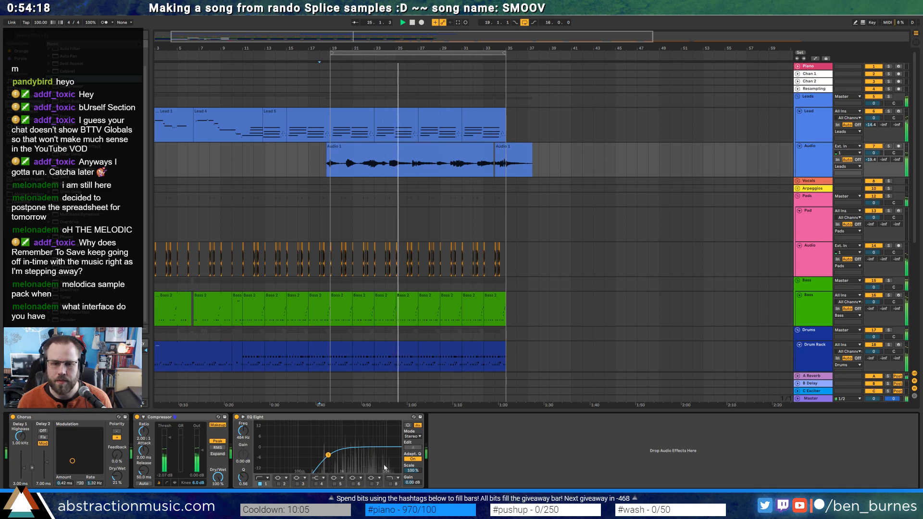
key(space)
click(316, 485)
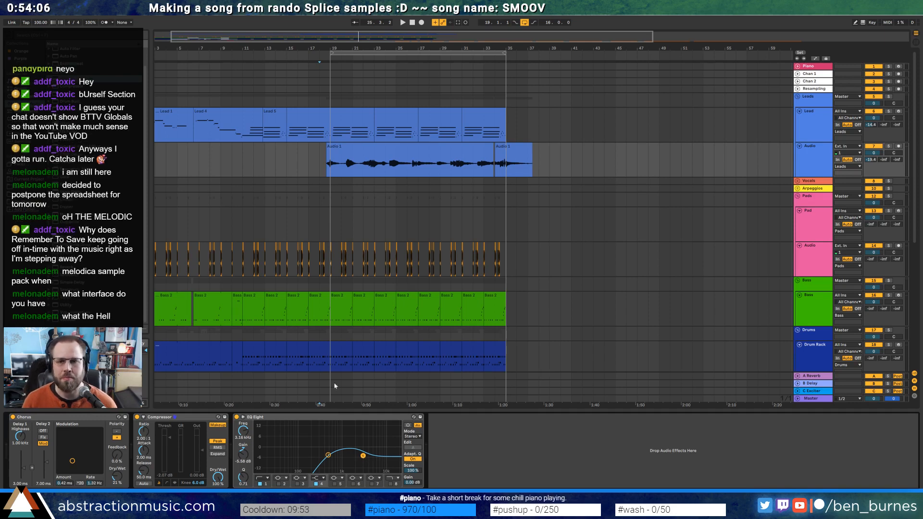
Play the long recorded clip from its start and reset the track's A Reverb send to -inf
click(335, 165)
key(space)
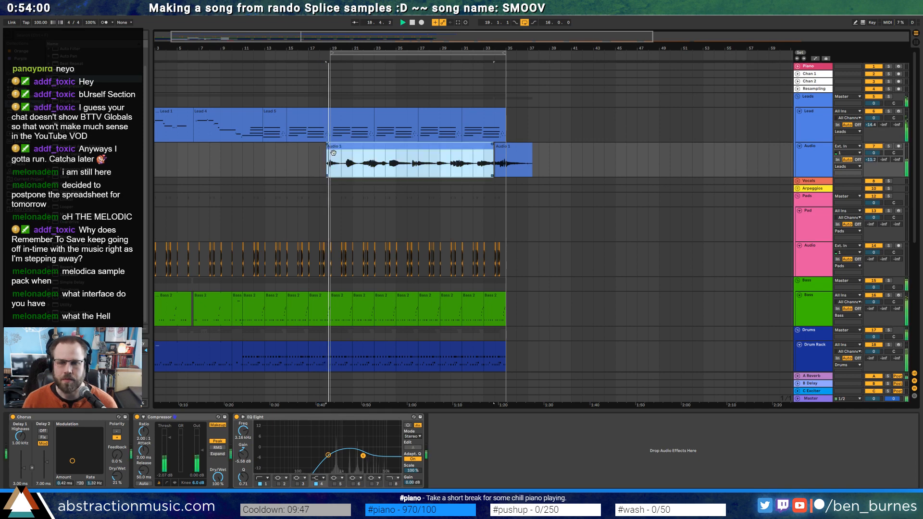
click(870, 159)
key(space)
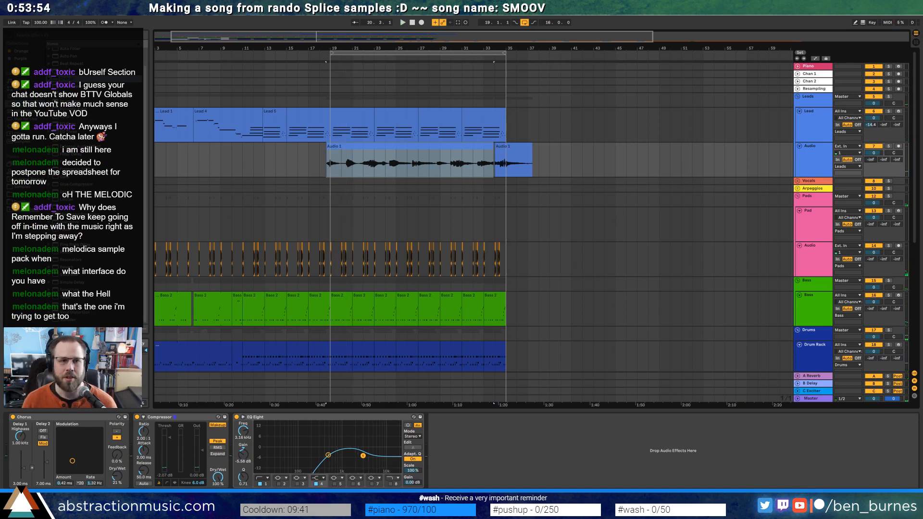
Replace the Compressor on the Leads audio track with a Reverb placed between the Chorus and EQ Eight
click(24, 111)
click(24, 104)
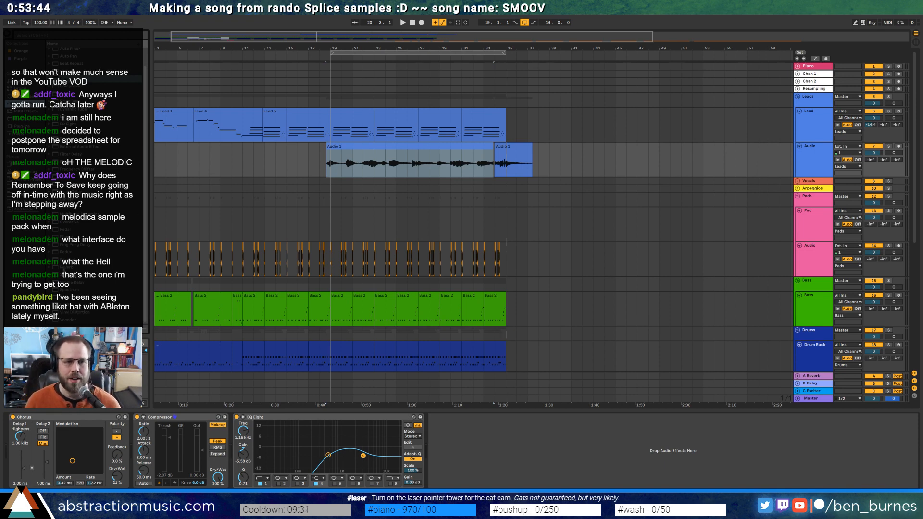
drag(64, 267, 158, 442)
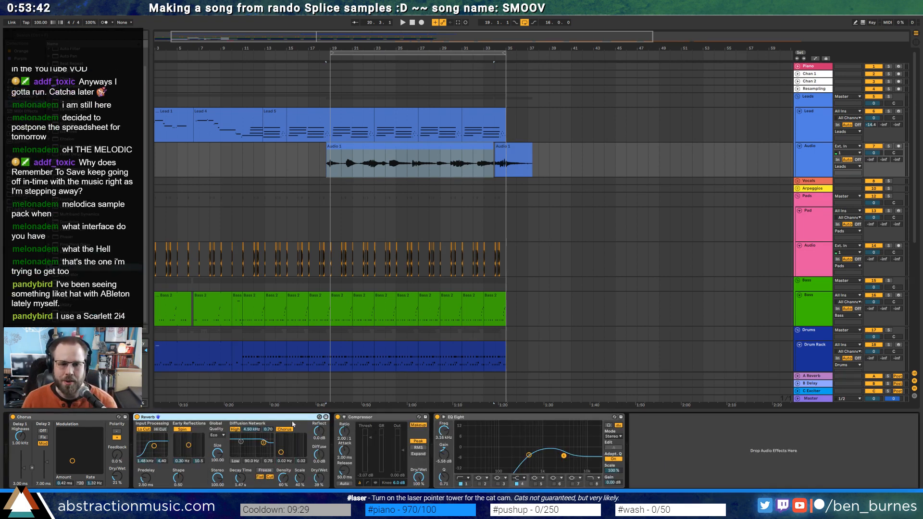
click(380, 417)
key(Delete)
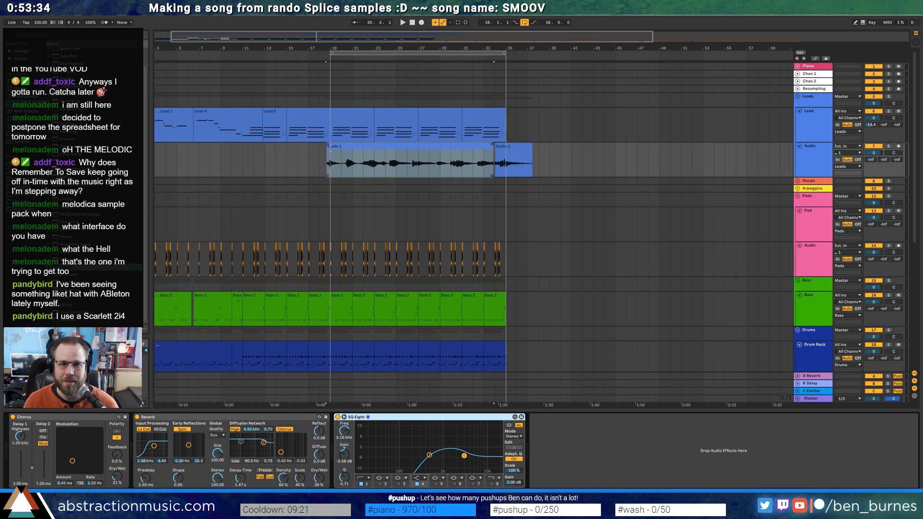
Set the Reverb's dry/wet to 24% and its input filter to 728 Hz, and raise the Chorus feedback to 15% during playback
drag(240, 480, 240, 471)
drag(319, 479, 319, 486)
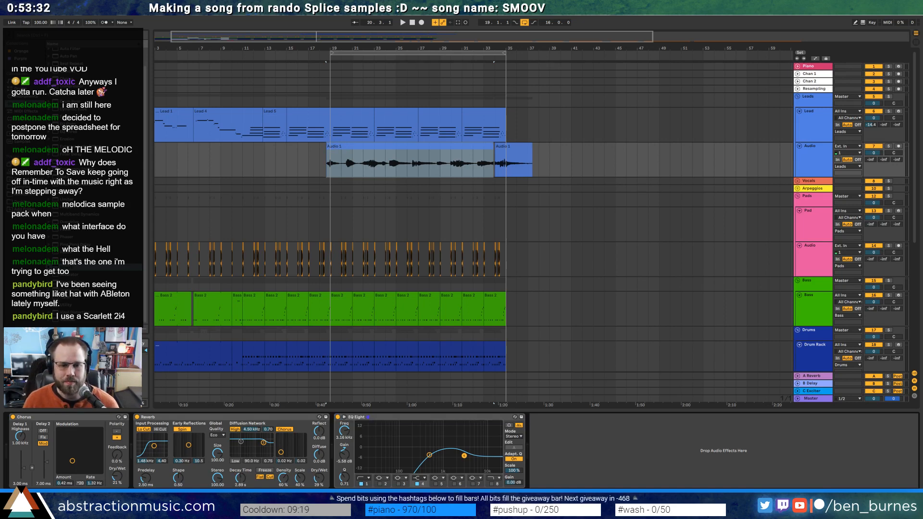
key(space)
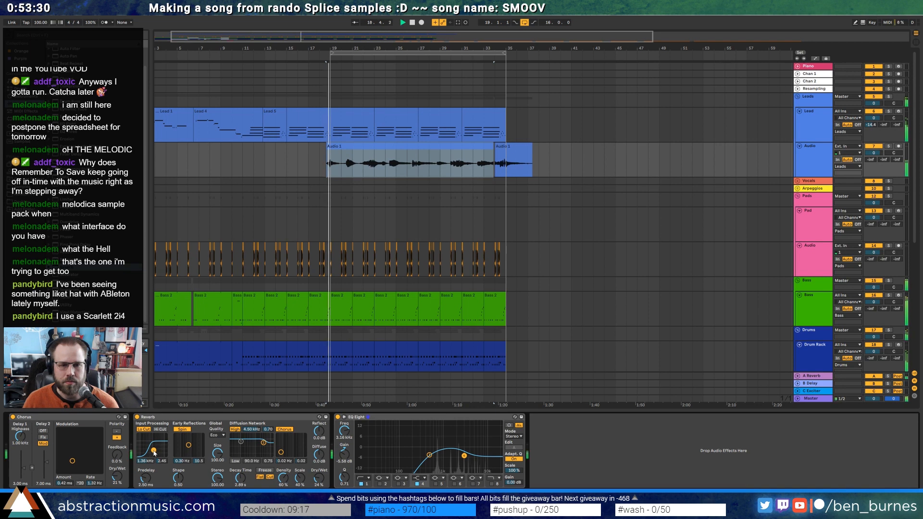
drag(154, 452, 151, 449)
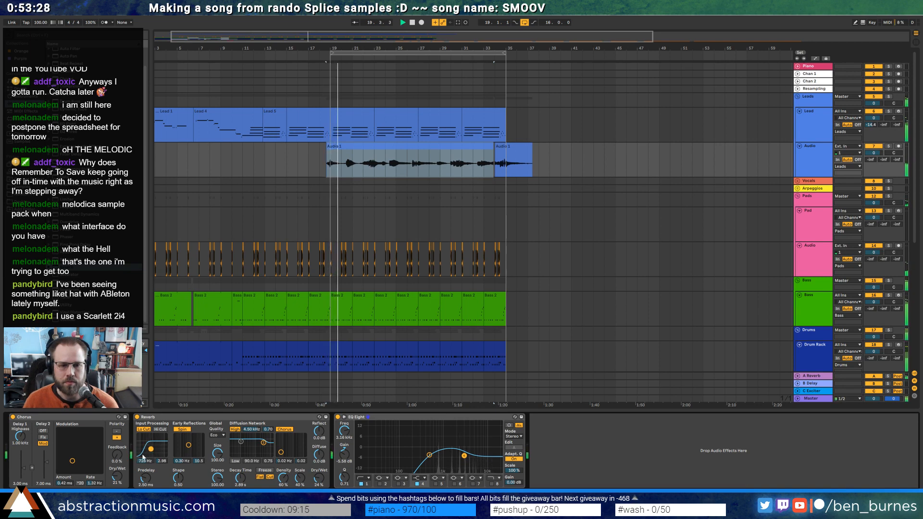
drag(73, 462, 118, 454)
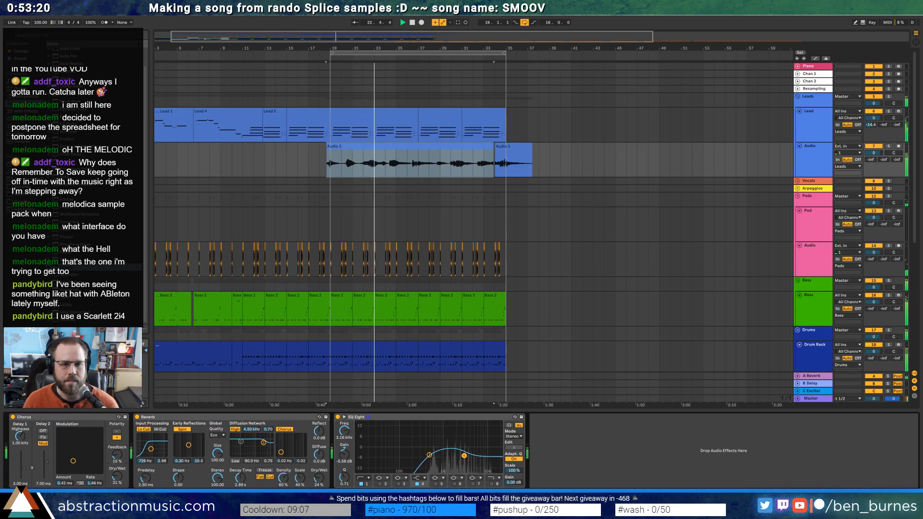
Insert a Ping Pong Delay before the Reverb with 26% feedback and 17% dry/wet, and lower EQ Eight's low cut to 141 Hz
click(140, 463)
drag(140, 463, 162, 483)
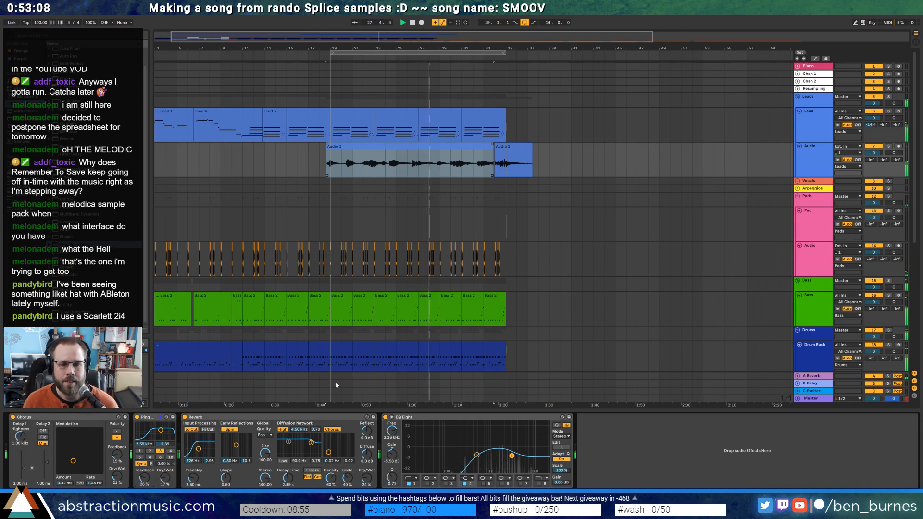
drag(476, 455, 454, 458)
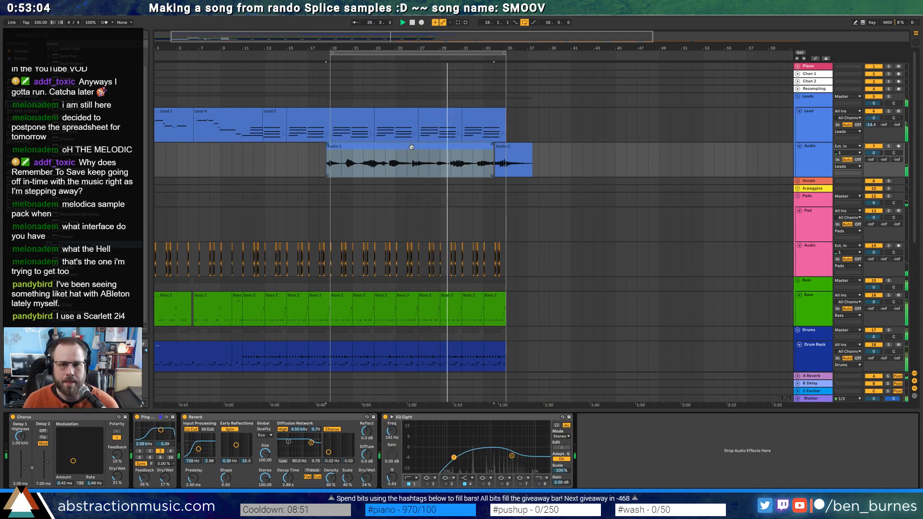
Split the short-note run from just before 22.3 to bar 23 of the recorded lead into its own clip
double_click(386, 166)
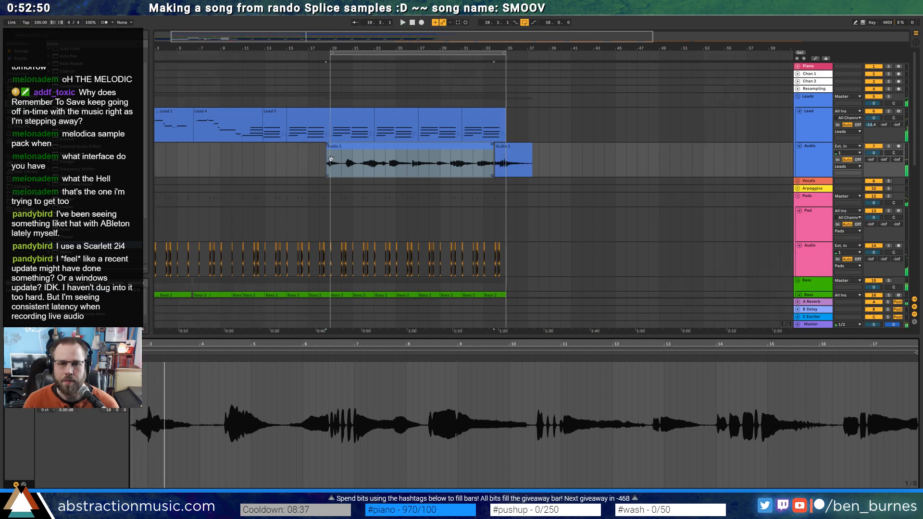
scroll(332, 166, up, 5)
scroll(487, 164, up, 2)
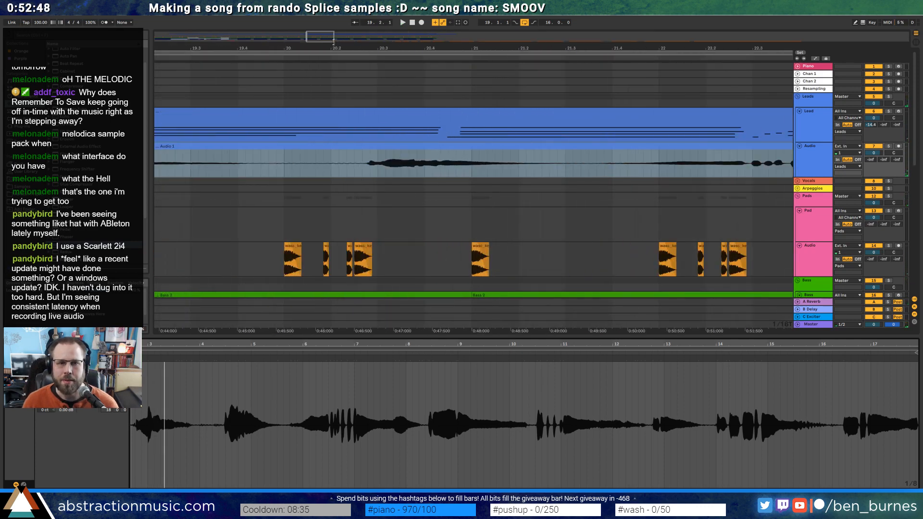
drag(334, 42, 338, 37)
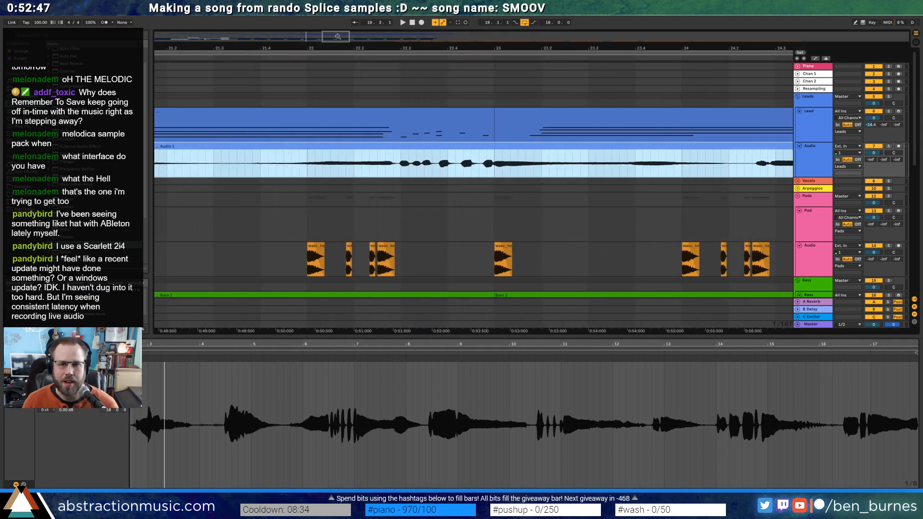
click(398, 171)
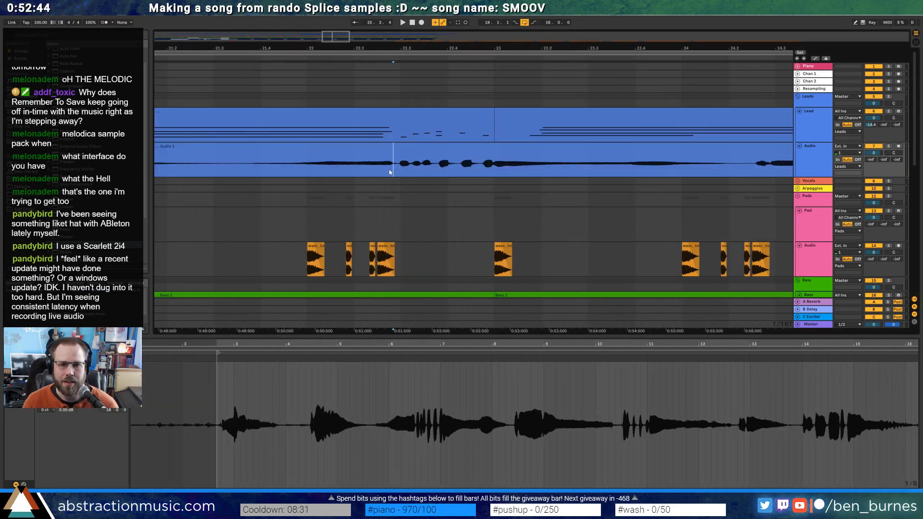
drag(390, 172, 498, 172)
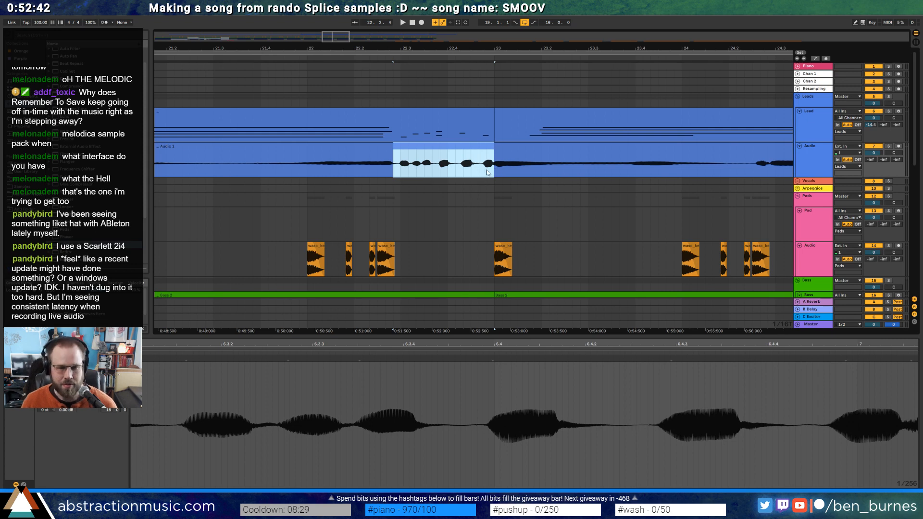
key(ctrl+e)
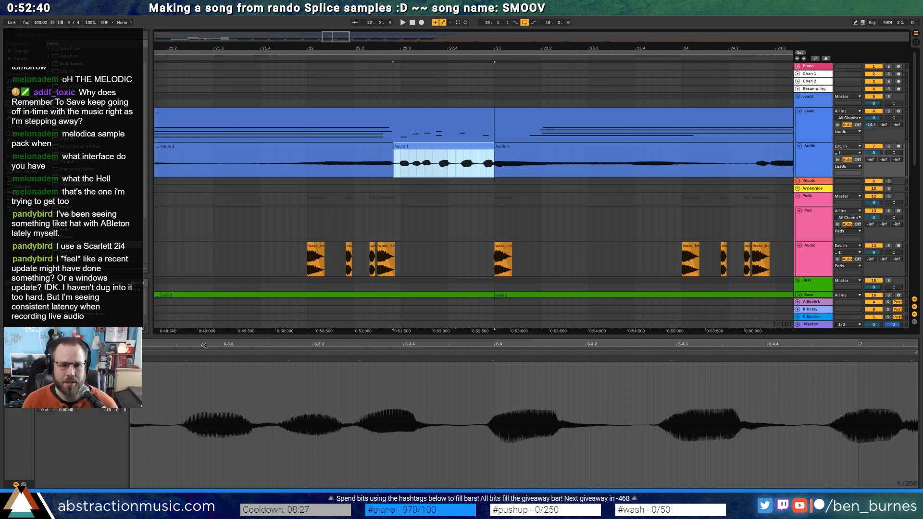
Place warp markers on the first three notes of the split run and shift them into time with the Lead MIDI notes
drag(204, 345, 204, 332)
drag(486, 49, 484, 75)
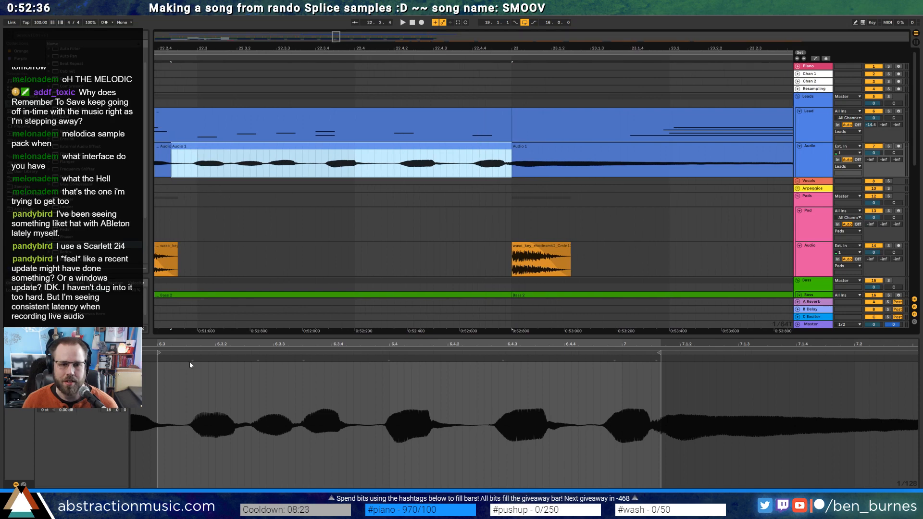
double_click(191, 360)
drag(190, 360, 188, 360)
mouse_move(259, 359)
mouse_down()
mouse_move(252, 359)
mouse_move(306, 360)
mouse_up()
double_click(298, 358)
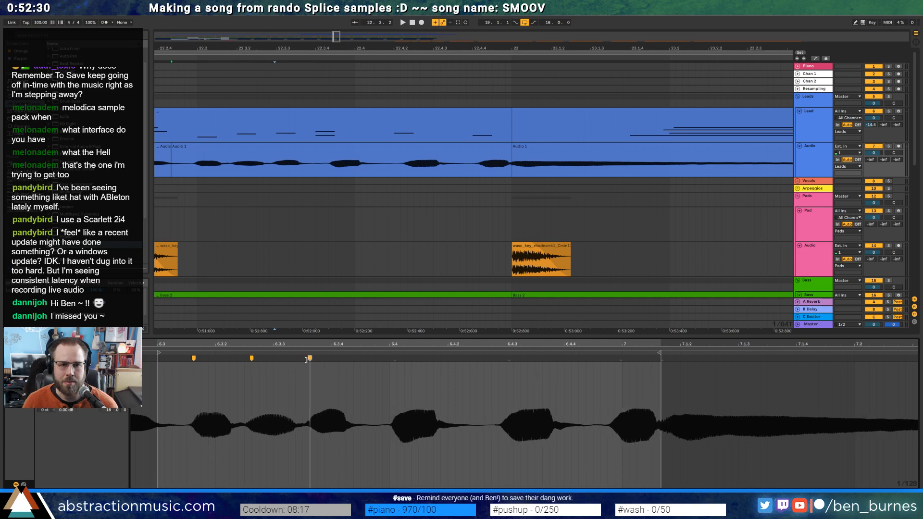
Warp the run's last three notes into time, and extend the clip just past bar 23 with a crossfade into the next clip
double_click(394, 358)
drag(395, 358, 353, 360)
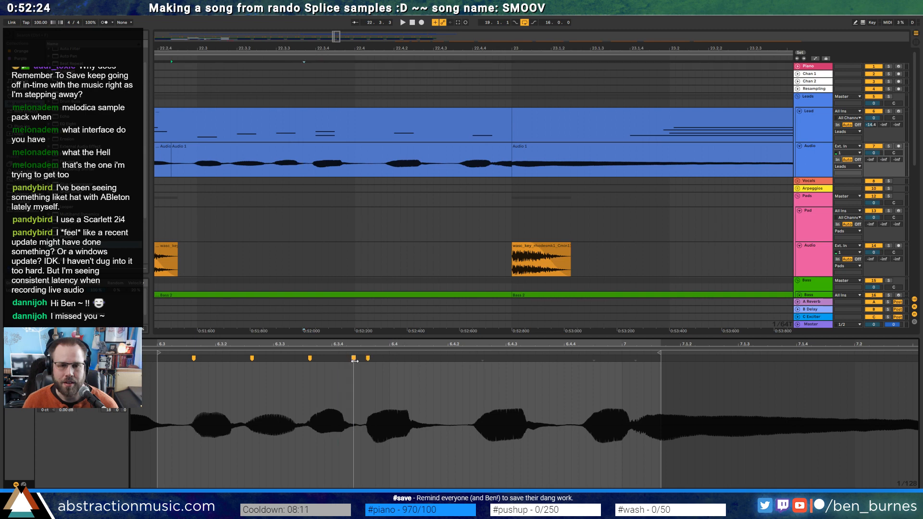
double_click(482, 359)
drag(482, 359, 491, 359)
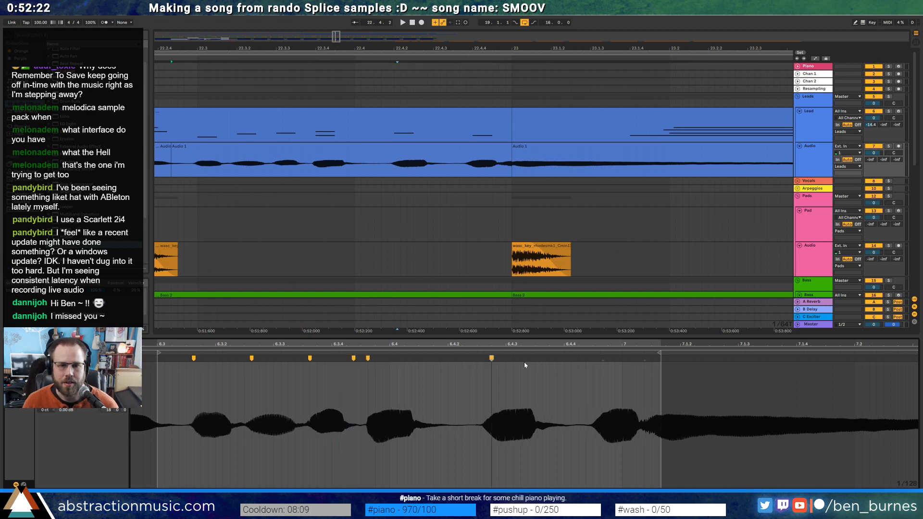
mouse_move(603, 360)
mouse_down()
mouse_move(620, 361)
mouse_move(607, 365)
mouse_up()
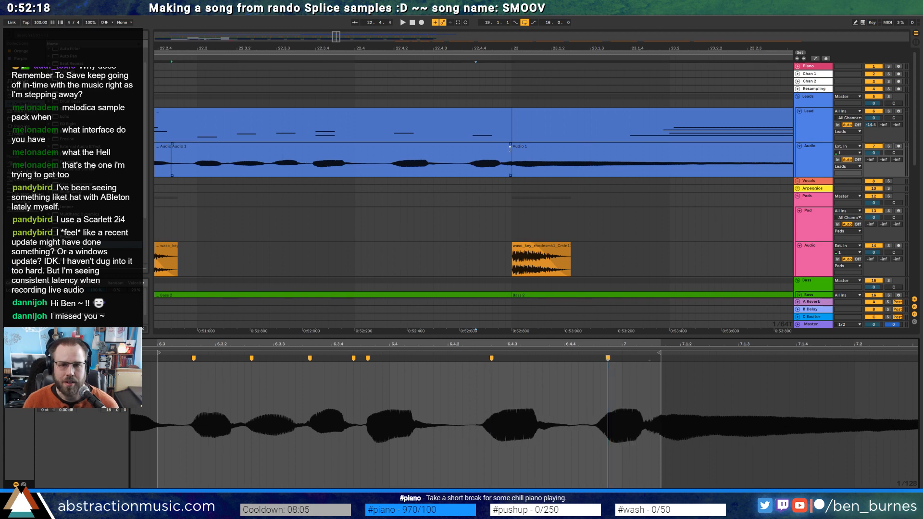
drag(510, 148, 539, 147)
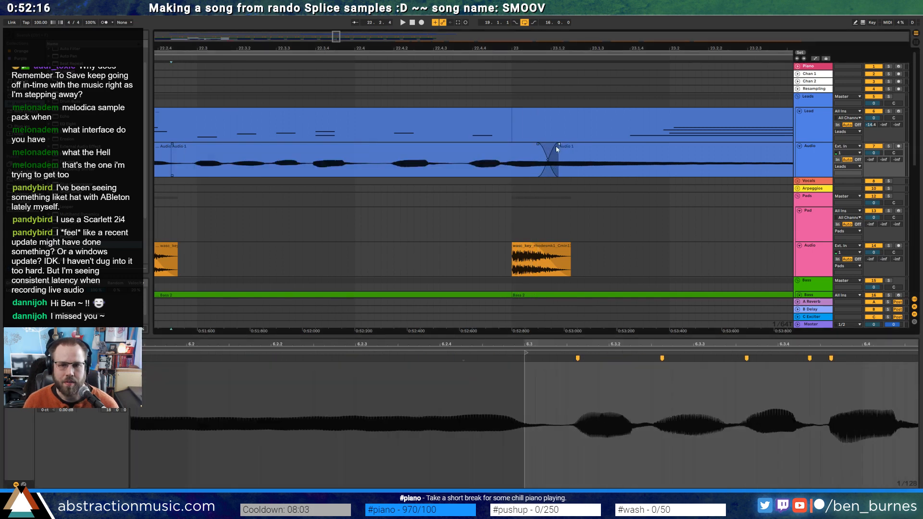
key(space)
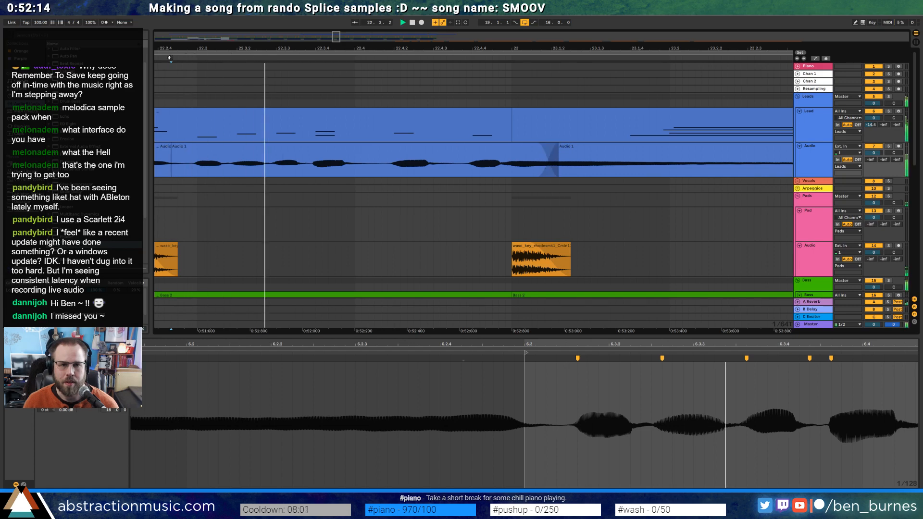
Add warp markers around the run's second note to tighten its length, and nudge the third and fourth notes slightly later
click(242, 145)
click(318, 361)
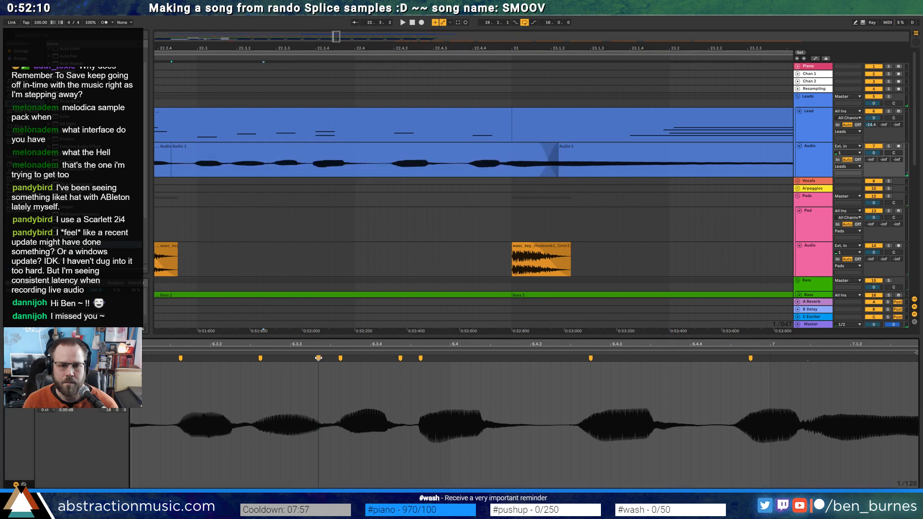
click(300, 361)
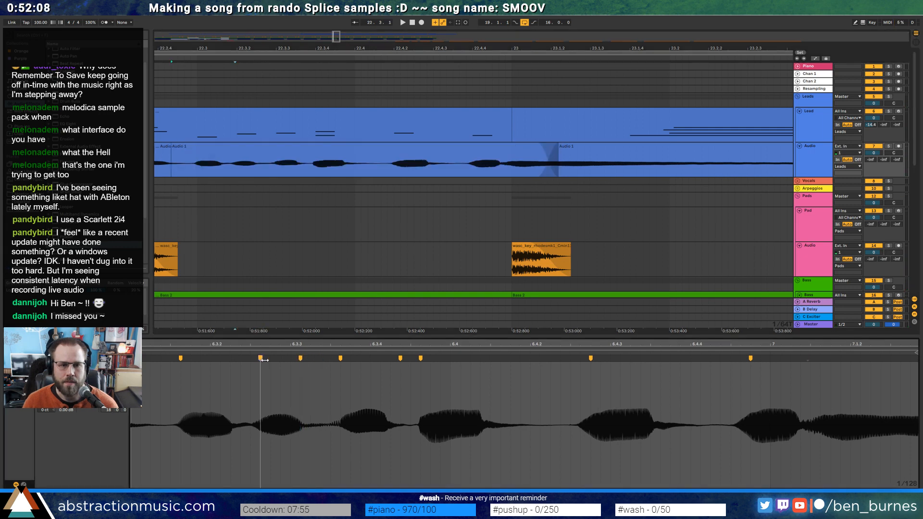
drag(264, 360, 307, 359)
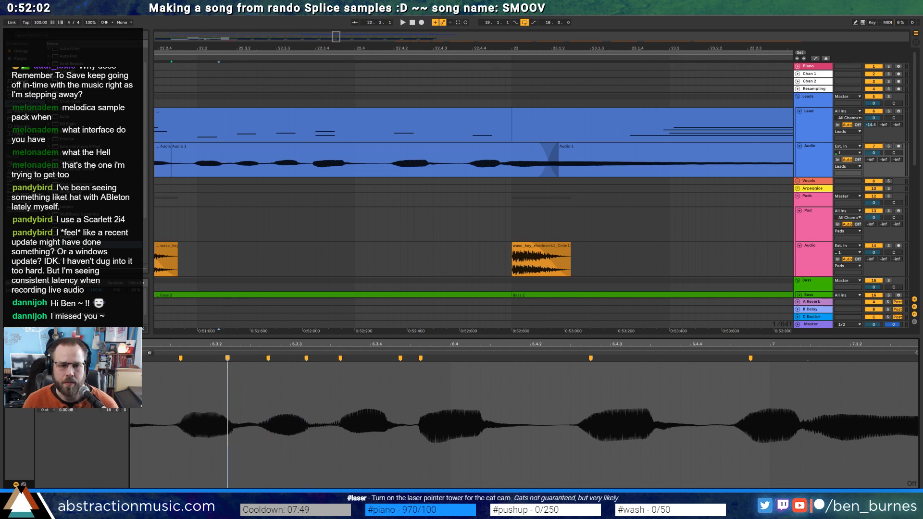
key(space)
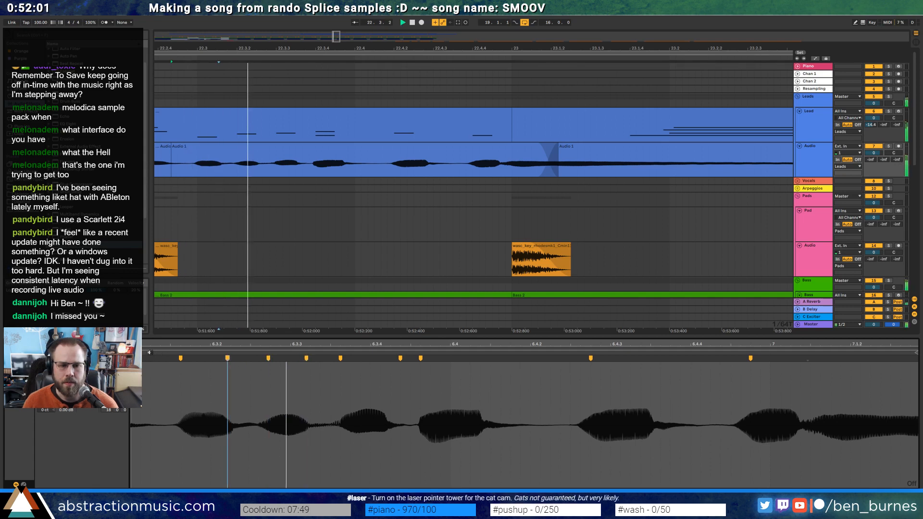
click(341, 358)
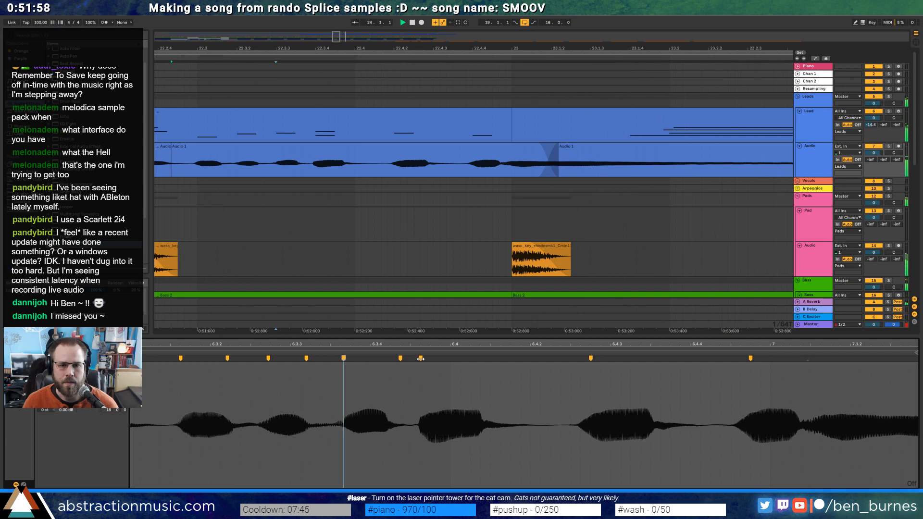
drag(421, 358, 425, 359)
key(space)
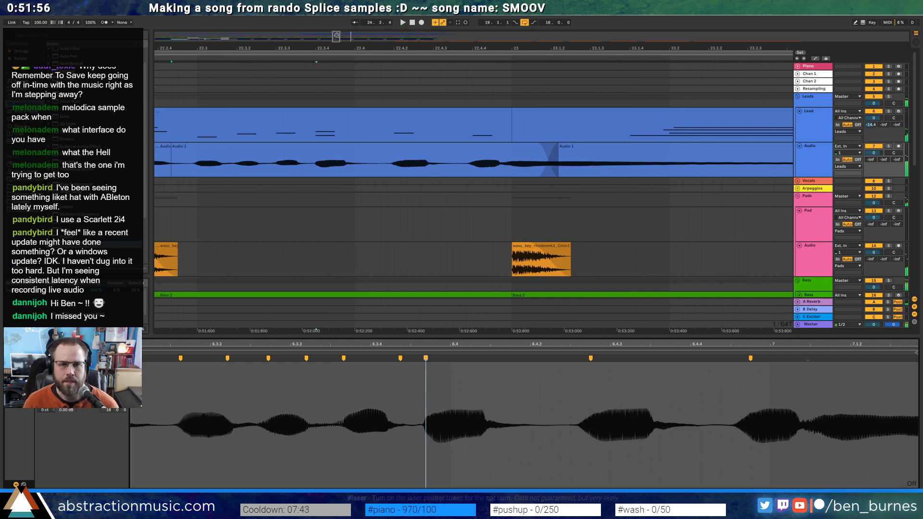
Play back the warped run in context and audition the recorded lead from about bar 26
drag(308, 49, 308, 30)
click(212, 58)
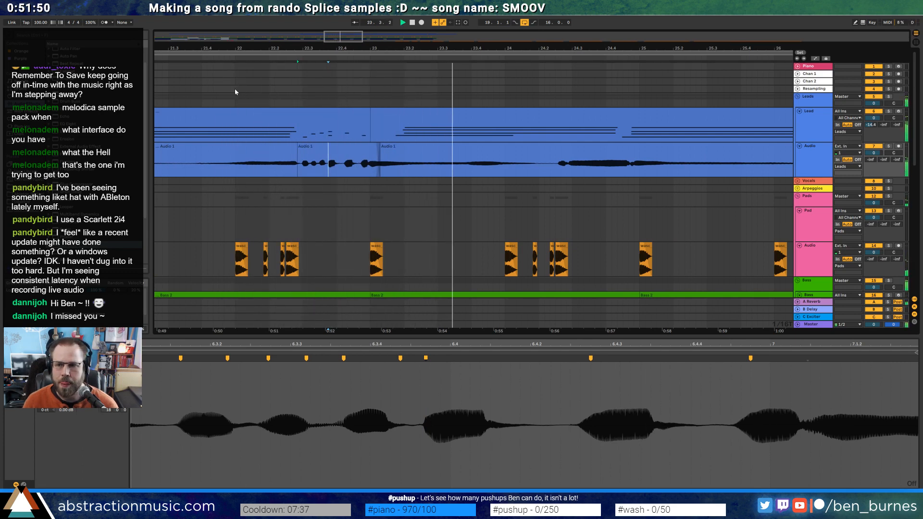
key(space)
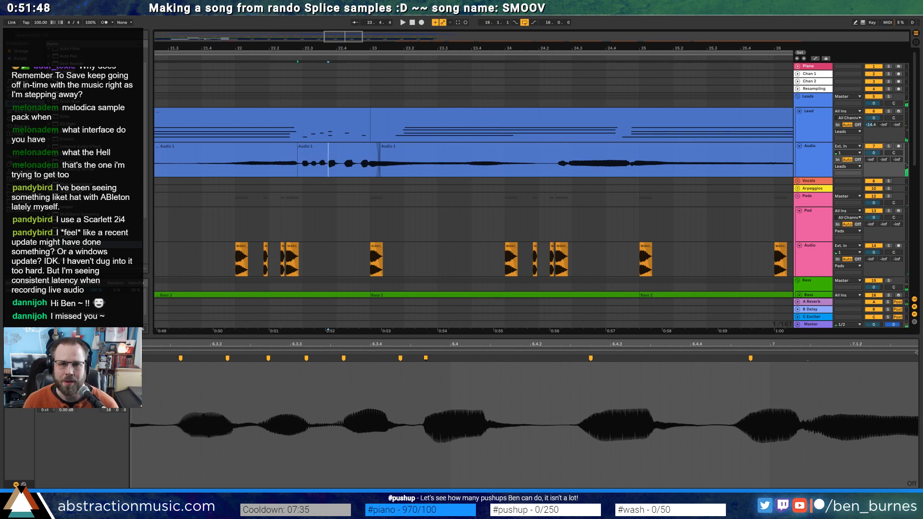
drag(466, 48, 251, 29)
click(466, 56)
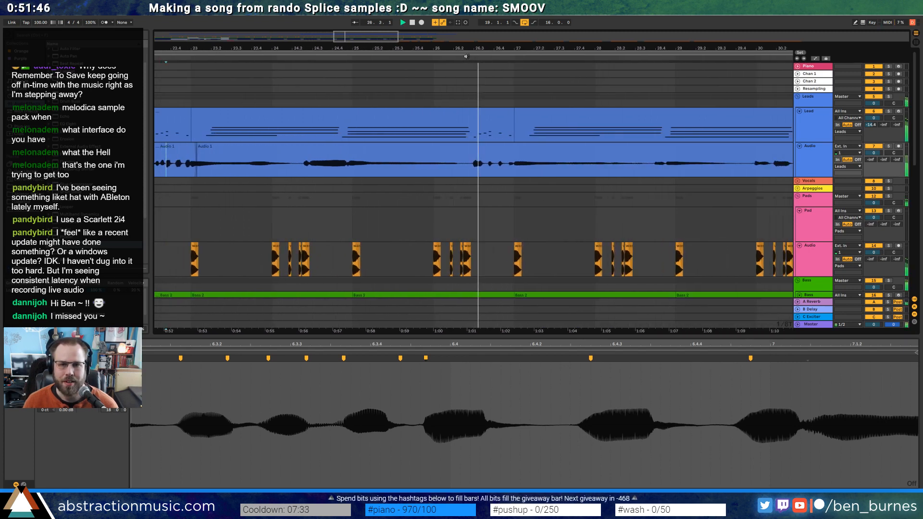
Split the run from just before 26.3 to bar 27 into its own clip and warp its first note shorter
drag(503, 48, 503, 103)
drag(235, 164, 592, 168)
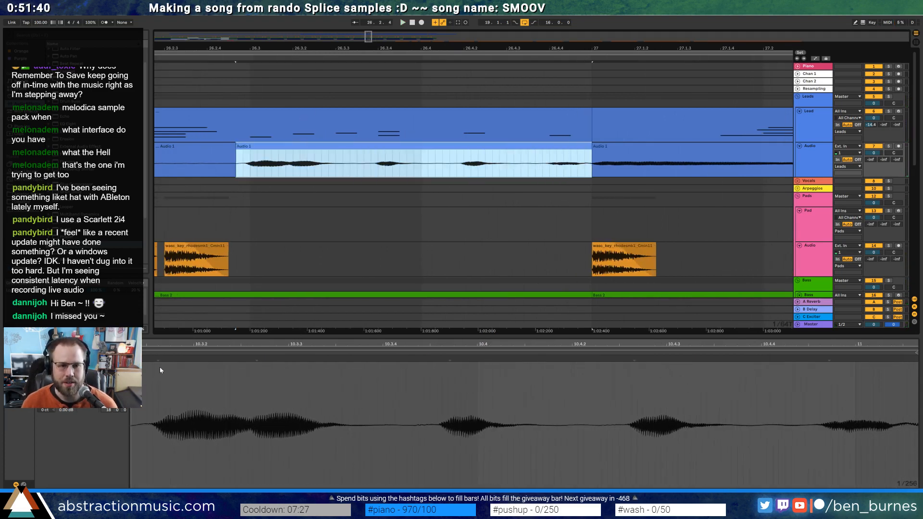
key(ctrl+e)
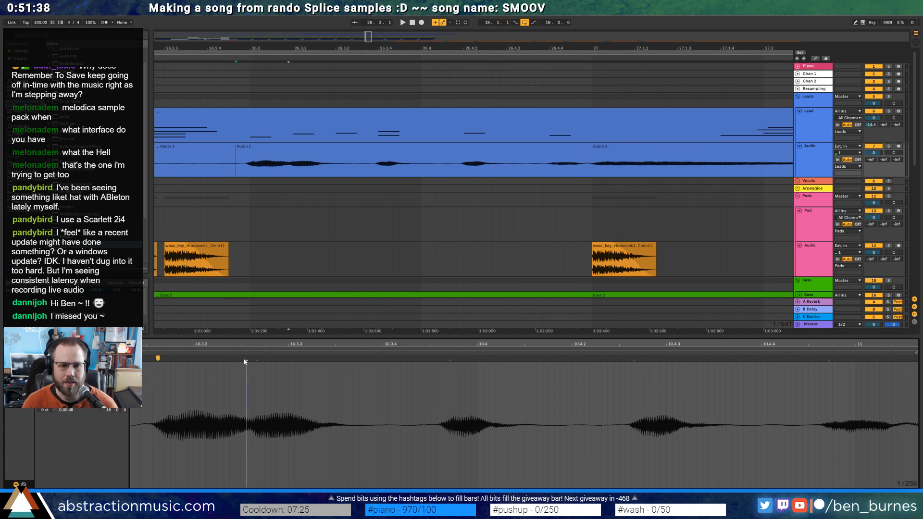
mouse_move(257, 359)
mouse_down()
mouse_move(193, 358)
mouse_move(216, 359)
mouse_up()
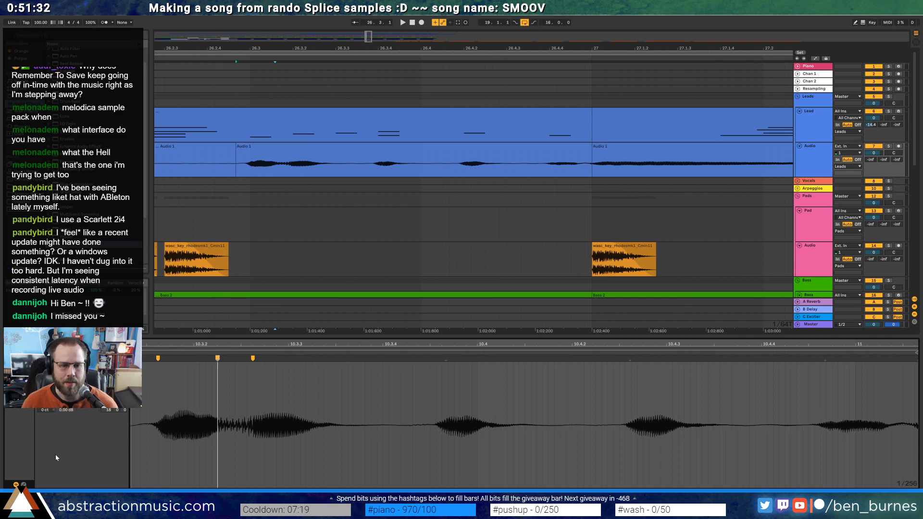
Draw a dip to silence in the clip's volume envelope between the first two notes of the run before bar 27
click(24, 484)
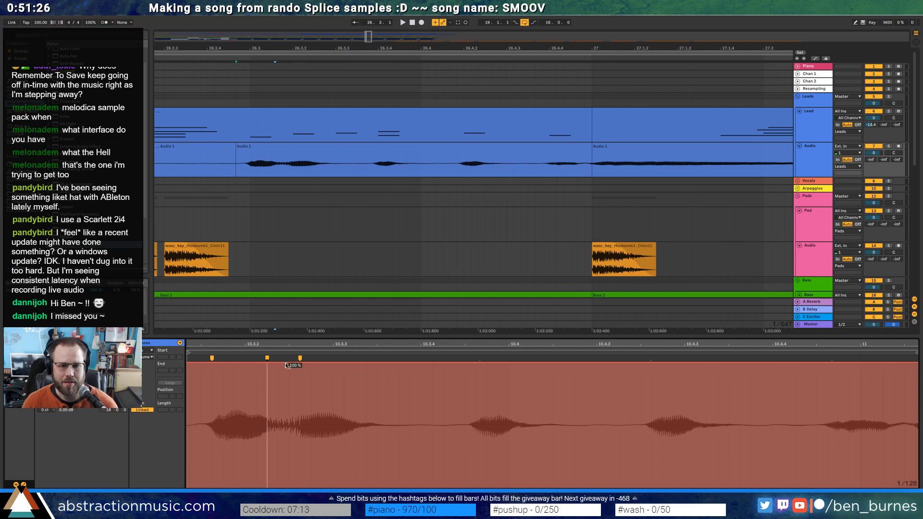
drag(287, 366, 278, 486)
key(space)
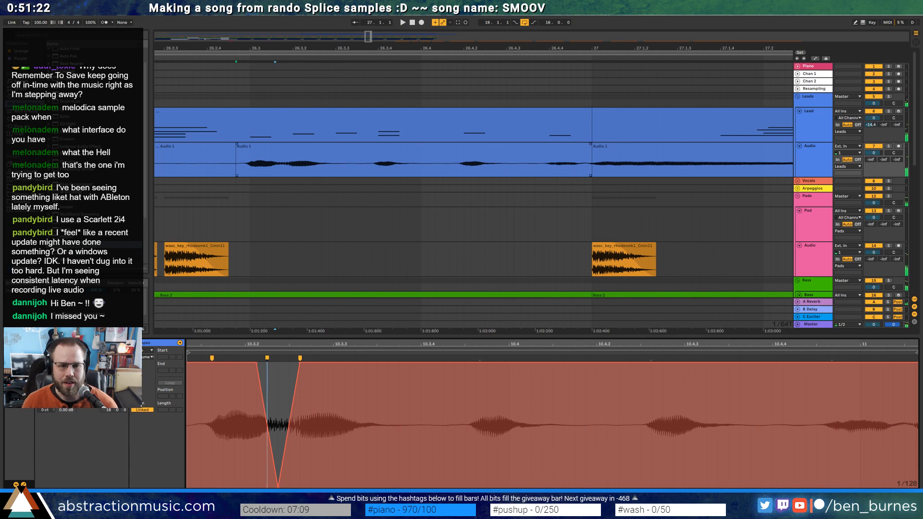
click(24, 485)
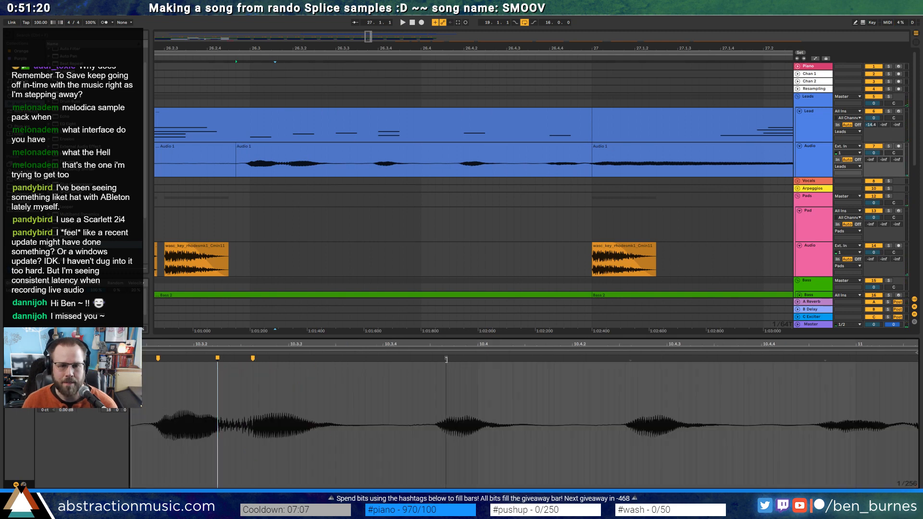
Place warp markers on the last three notes of the run before bar 27 and shift them into time
drag(446, 358, 451, 361)
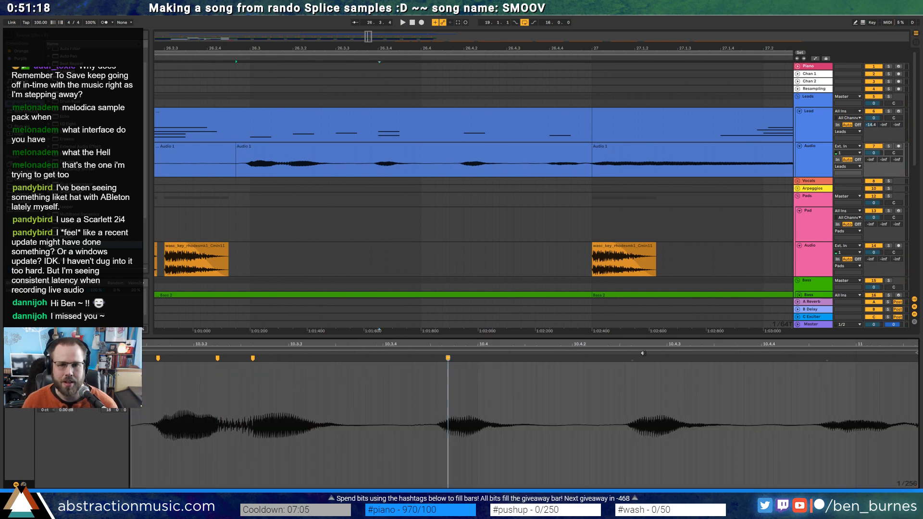
drag(632, 359, 638, 358)
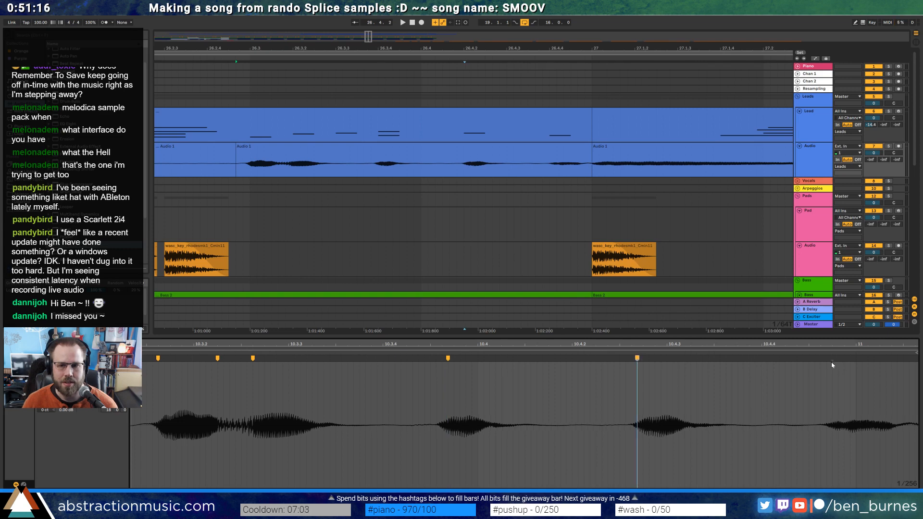
drag(833, 360, 826, 360)
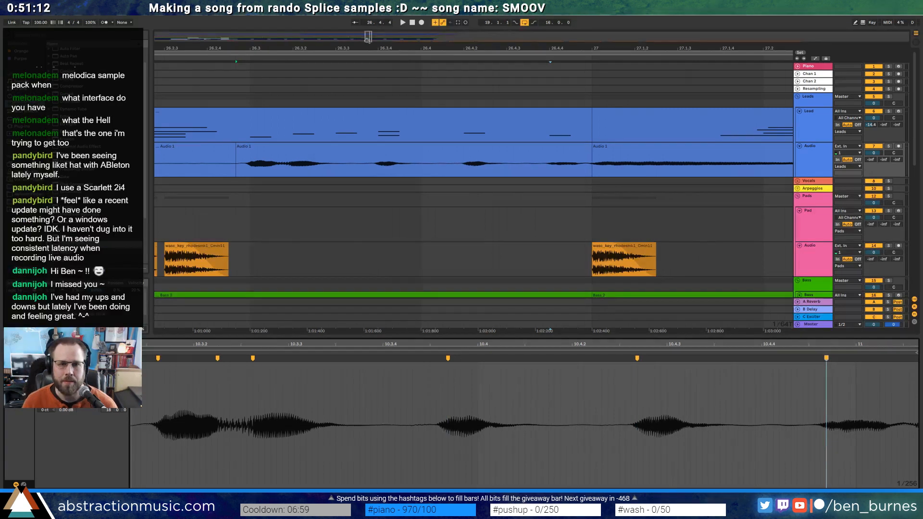
Split the lead phrase from just before 30.3 to bar 32 into its own clip and warp its first note onto 30.3
drag(368, 38, 392, 35)
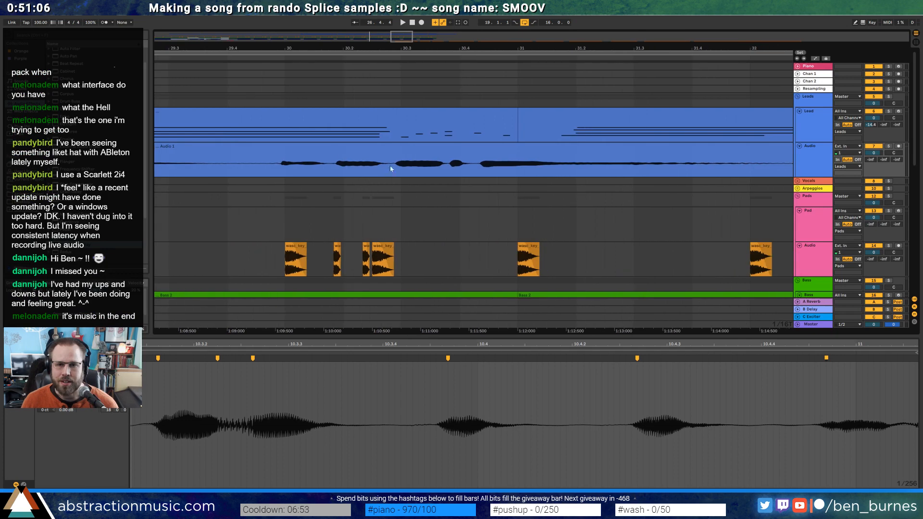
drag(393, 174, 756, 167)
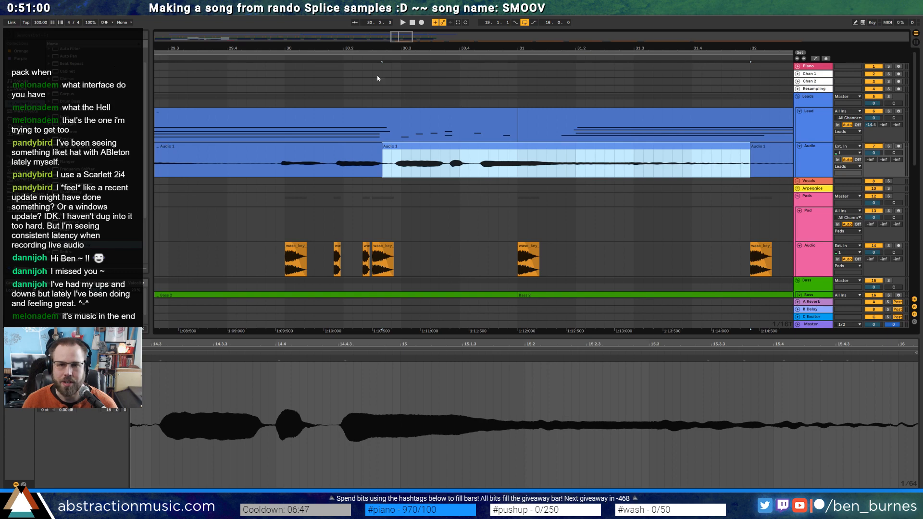
drag(402, 39, 341, 60)
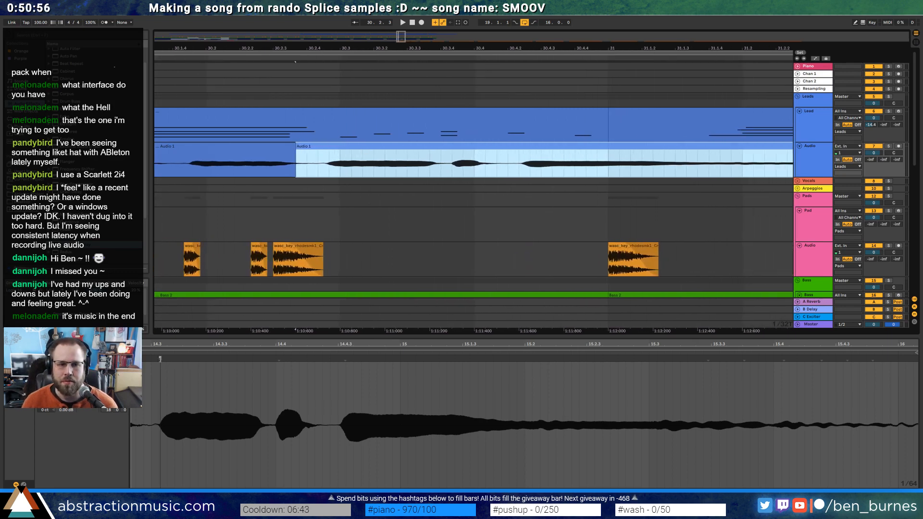
drag(160, 359, 175, 358)
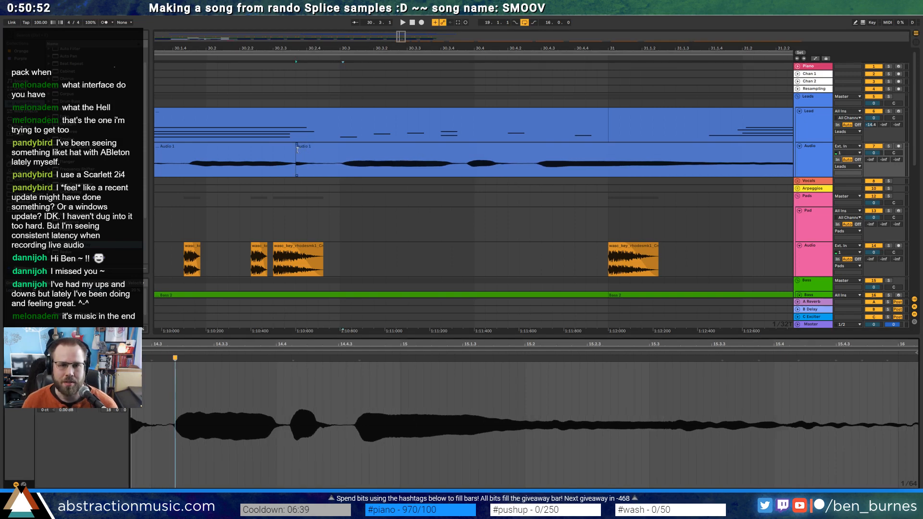
Open a small gap before the lead clip near 30.3, warp its first note shorter and place warp markers on the next two notes
mouse_move(297, 150)
mouse_down()
mouse_move(322, 154)
mouse_move(306, 150)
mouse_up()
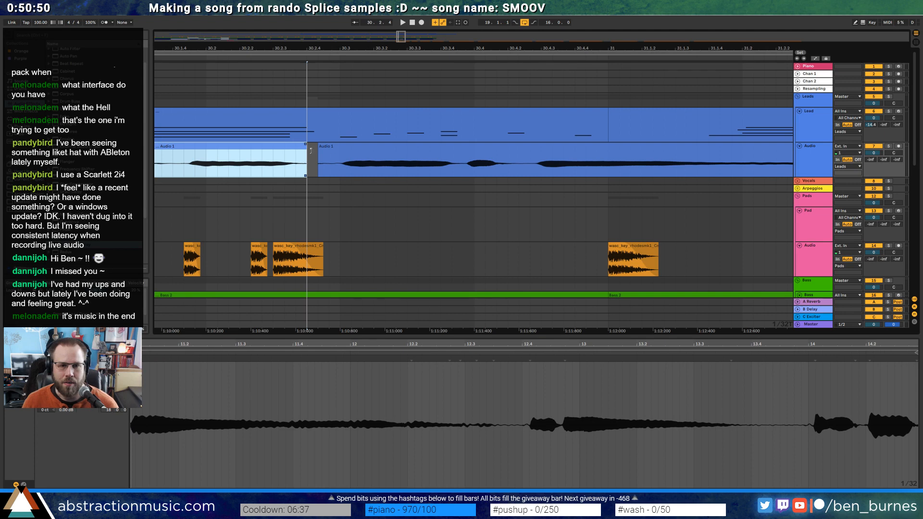
click(359, 152)
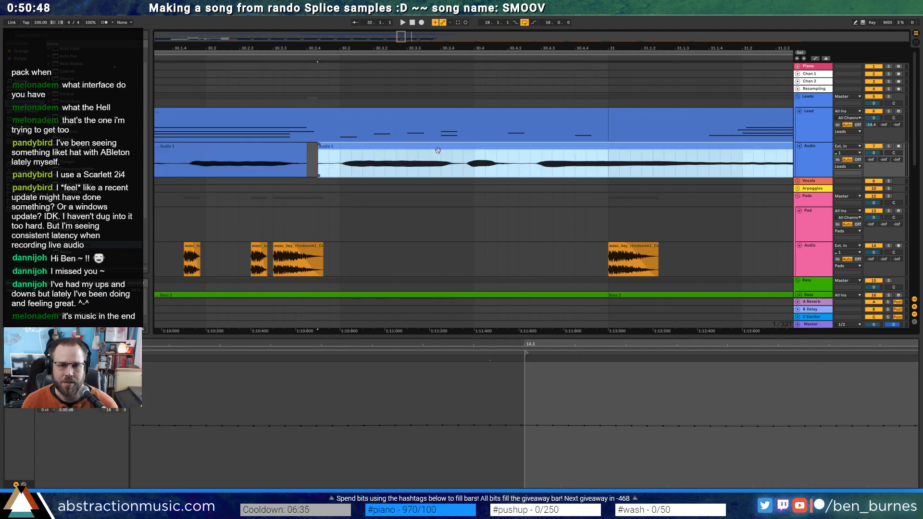
click(416, 268)
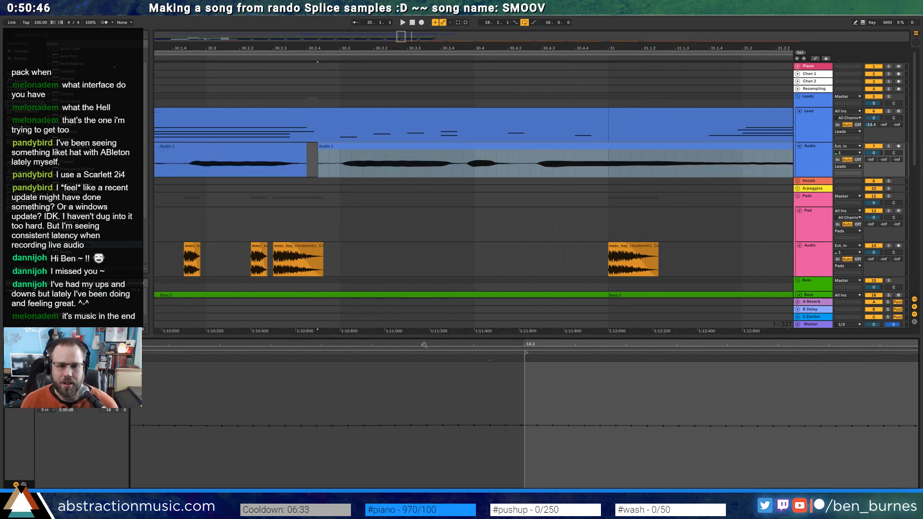
scroll(426, 387, down, 12)
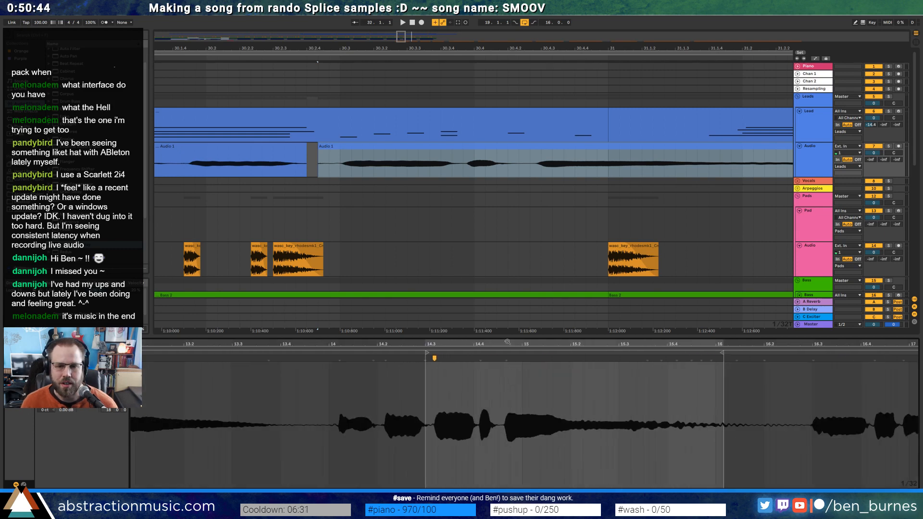
drag(508, 342, 477, 343)
click(381, 363)
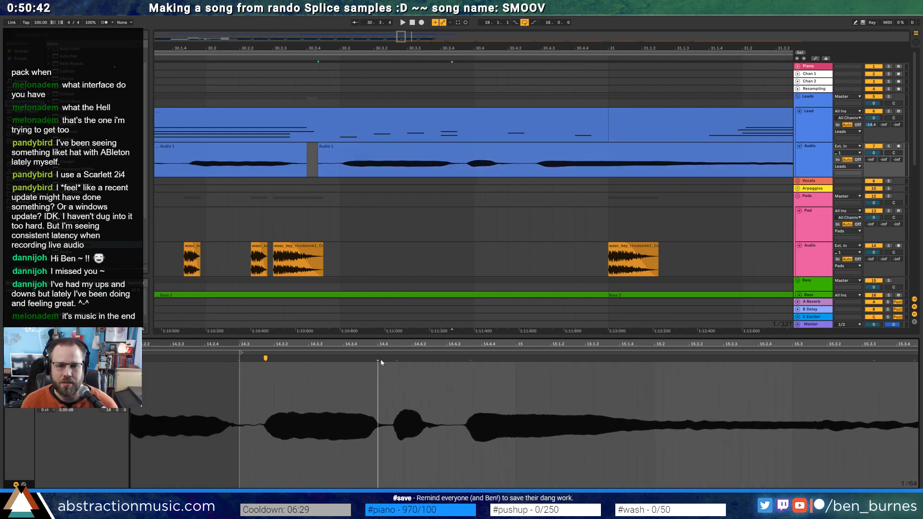
drag(380, 359, 347, 354)
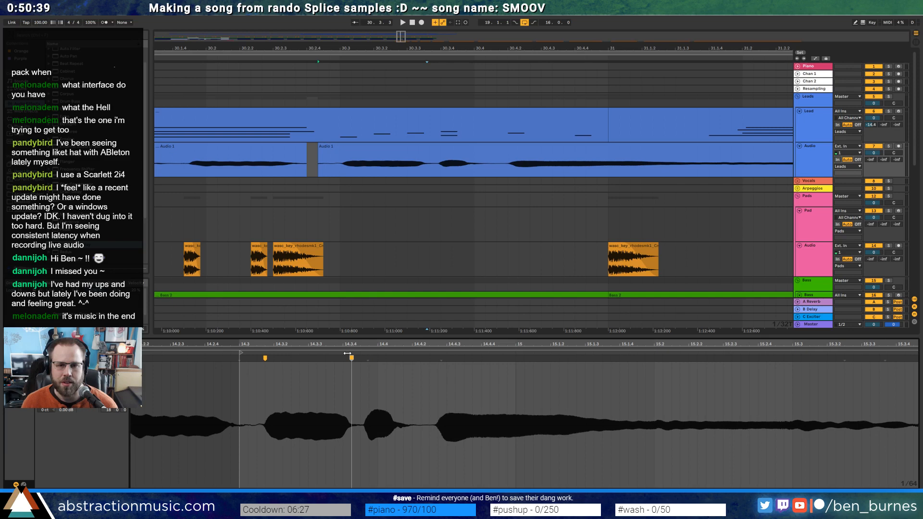
double_click(438, 363)
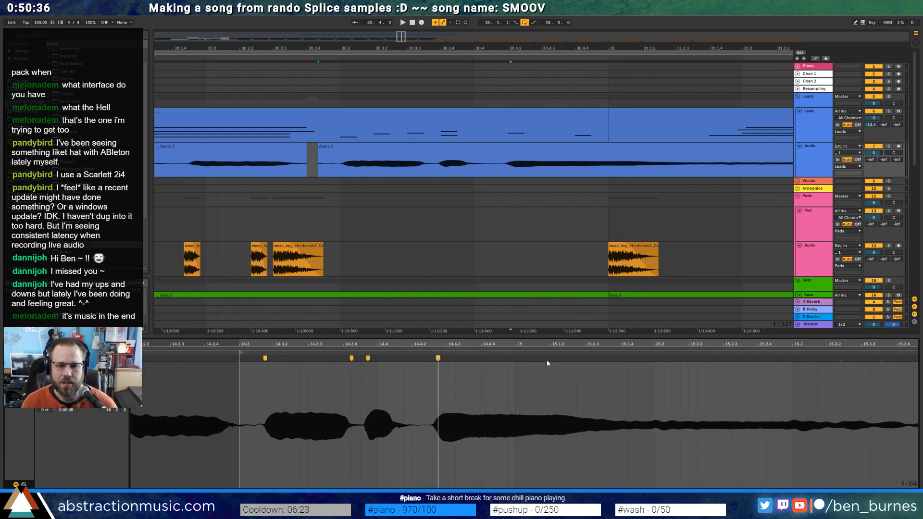
Play back the warped lead phrase through the bars before 35, plus the song from its beginning, to check the timing
key(space)
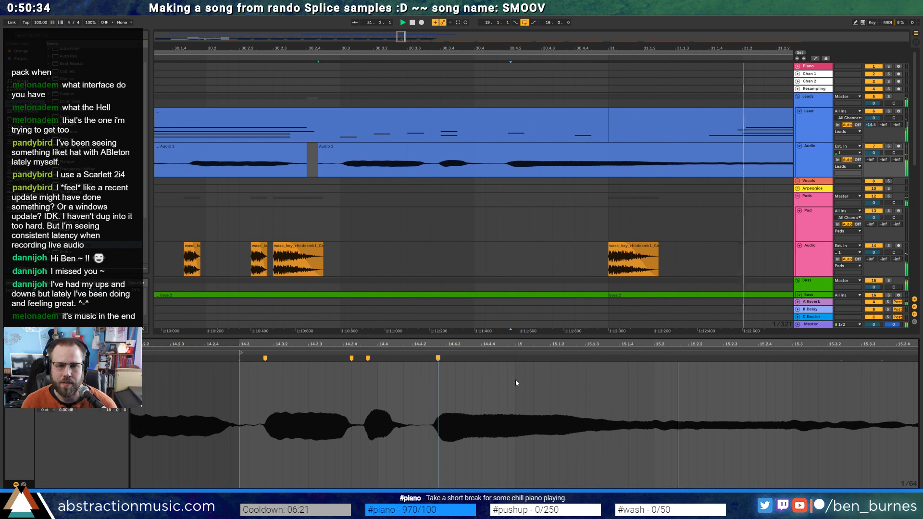
drag(418, 48, 419, 21)
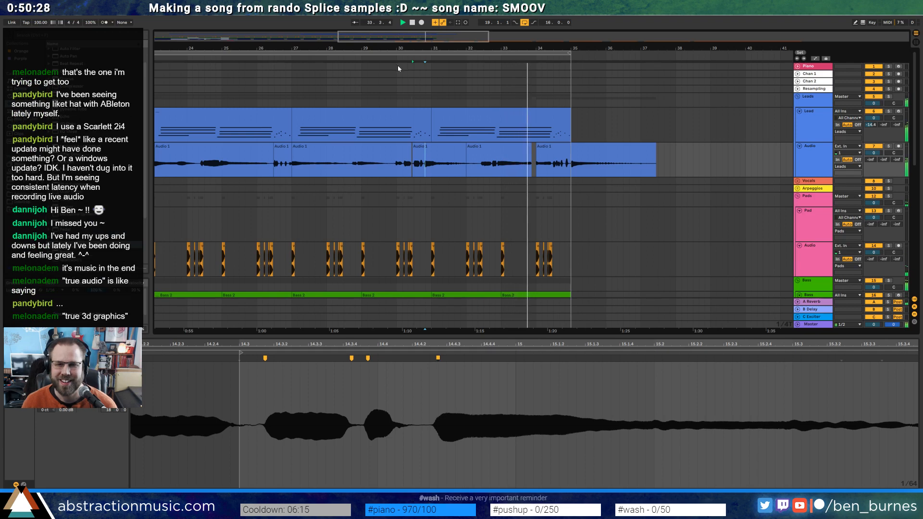
scroll(553, 152, up, 4)
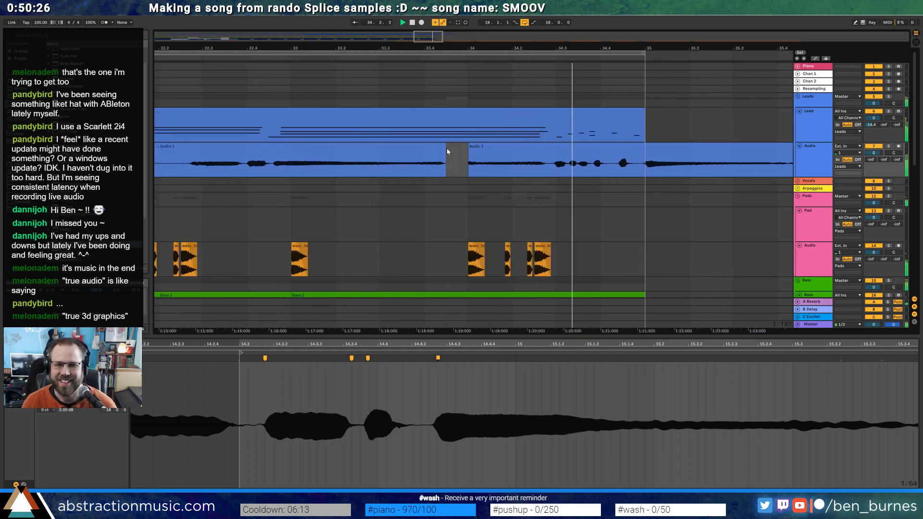
click(446, 152)
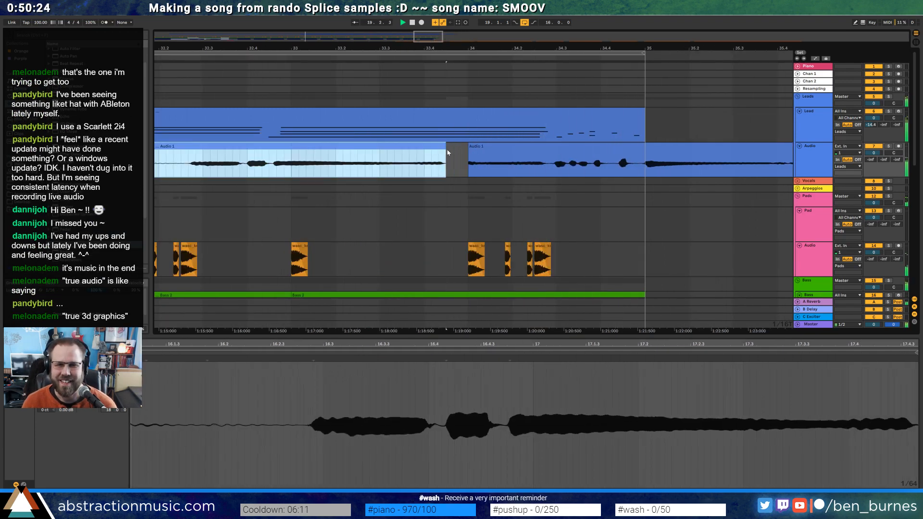
click(469, 150)
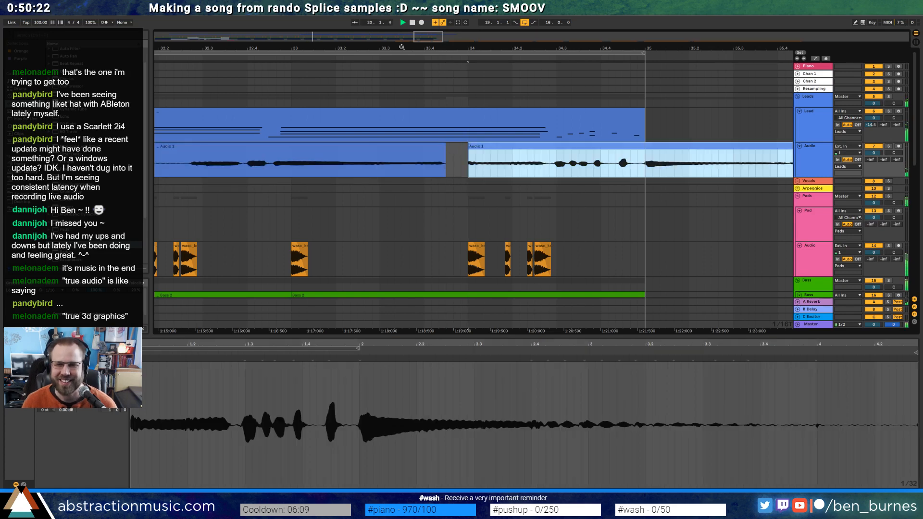
key(space)
drag(401, 47, 661, 12)
drag(356, 39, 330, 35)
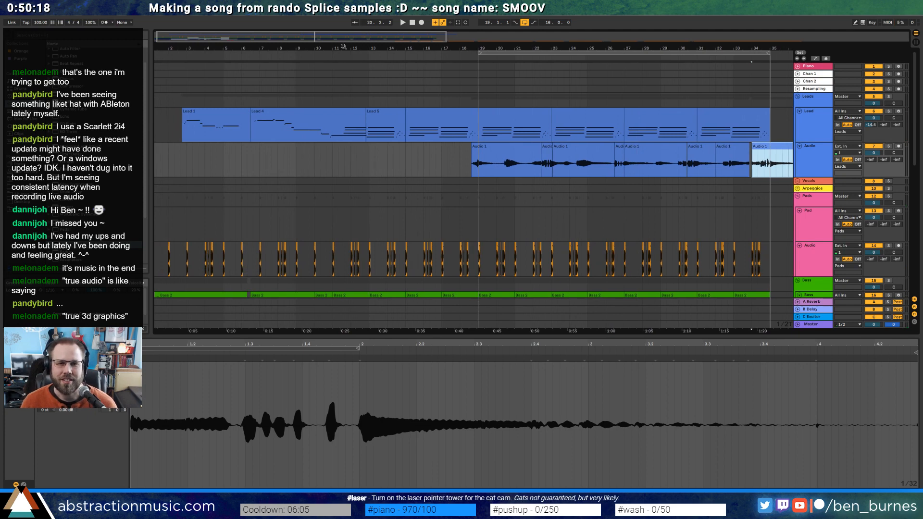
click(412, 23)
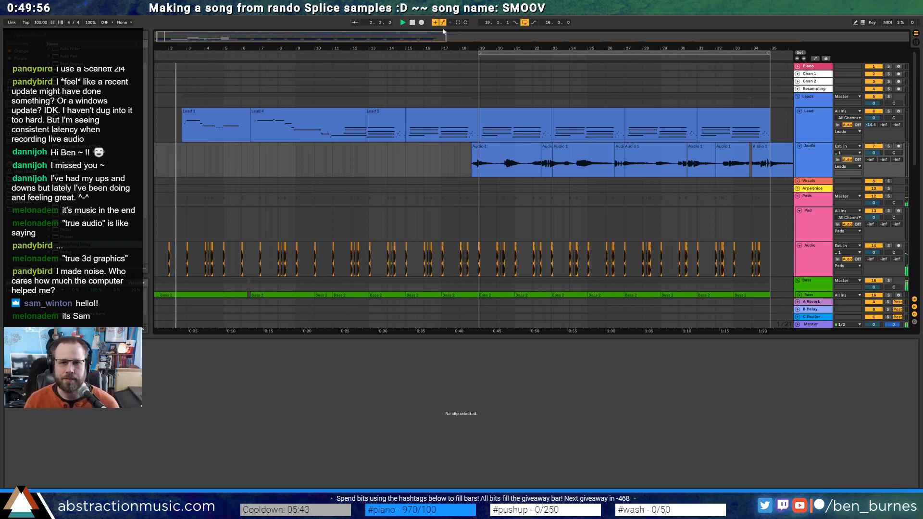
Duplicate the last four-bar Lead MIDI clip to fill bars 35 to 39 and extend the arrangement loop to bar 39
drag(518, 50, 518, 48)
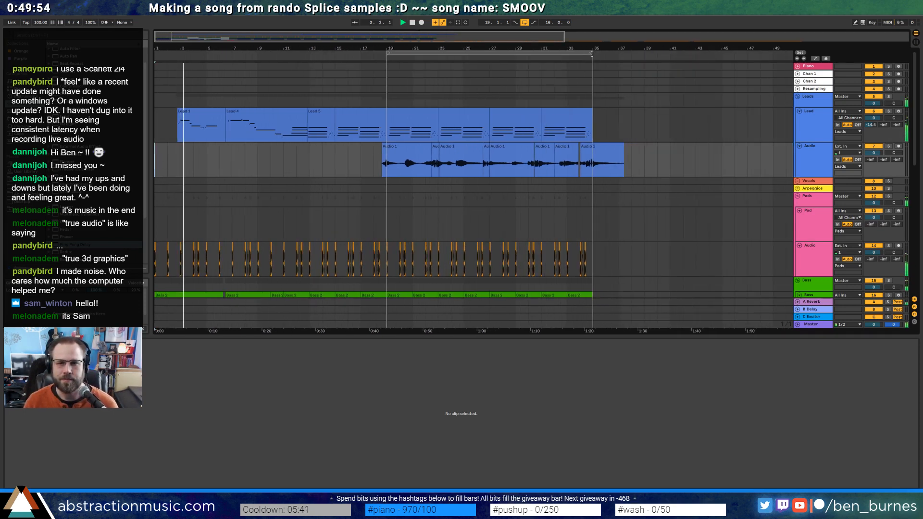
drag(593, 53, 620, 57)
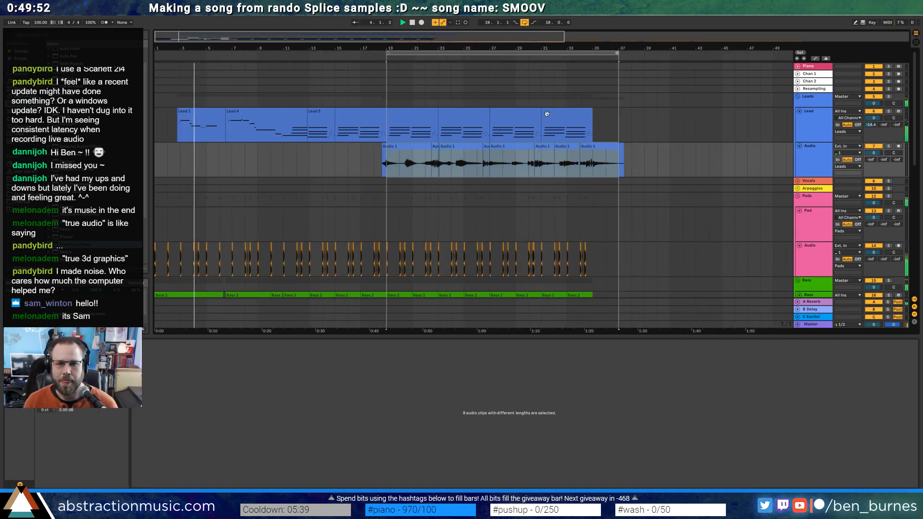
click(568, 121)
key(ctrl+d)
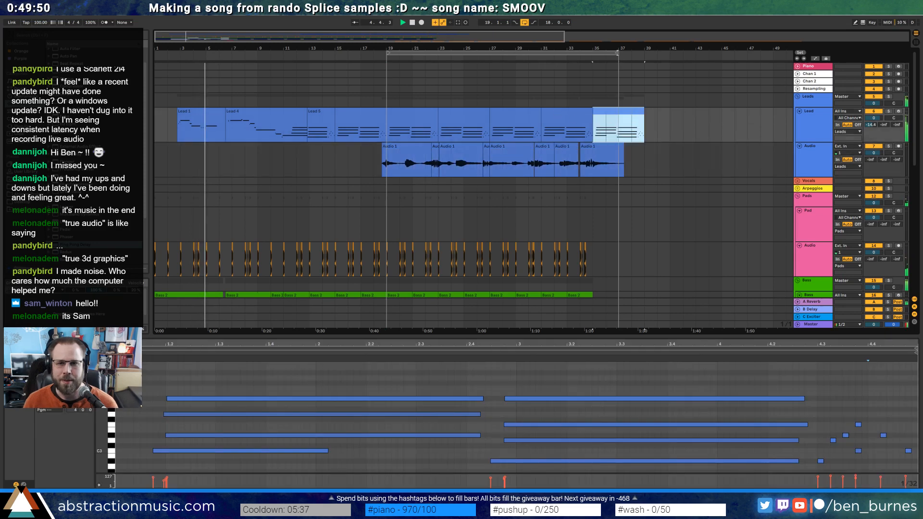
drag(618, 54, 644, 54)
click(632, 174)
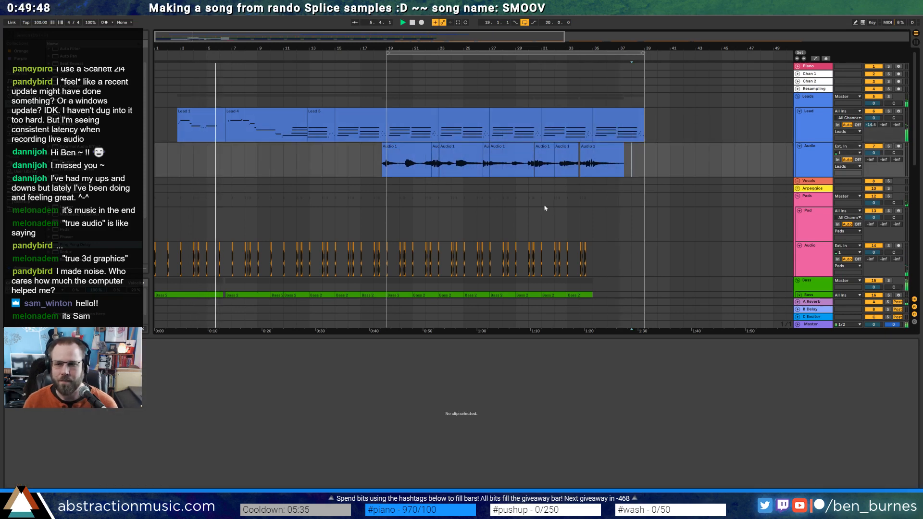
Duplicate the Pads audio clips from bars 31 to 35 so the part continues to bar 39
scroll(594, 221, down, 3)
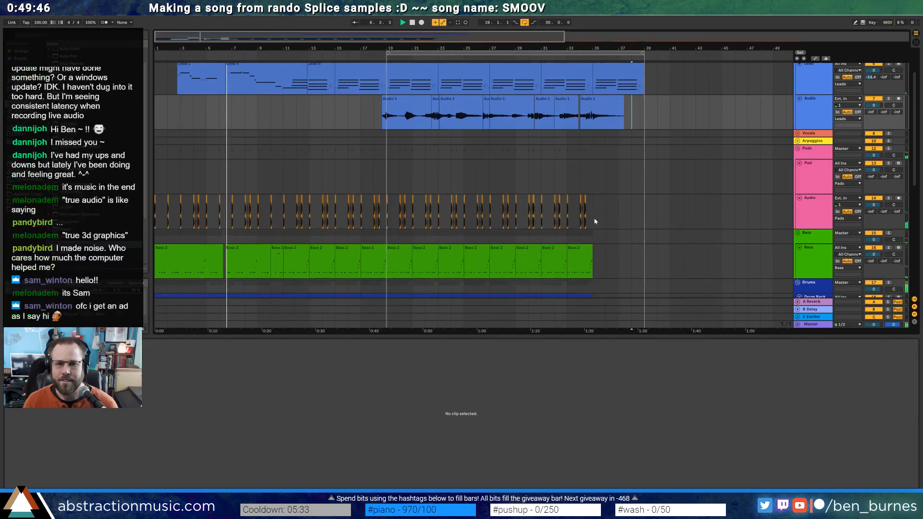
drag(594, 219, 536, 218)
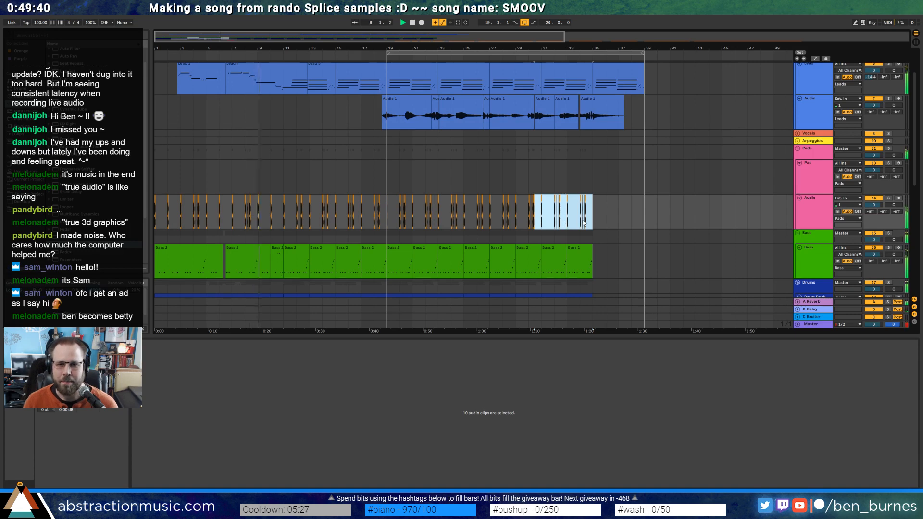
key(z)
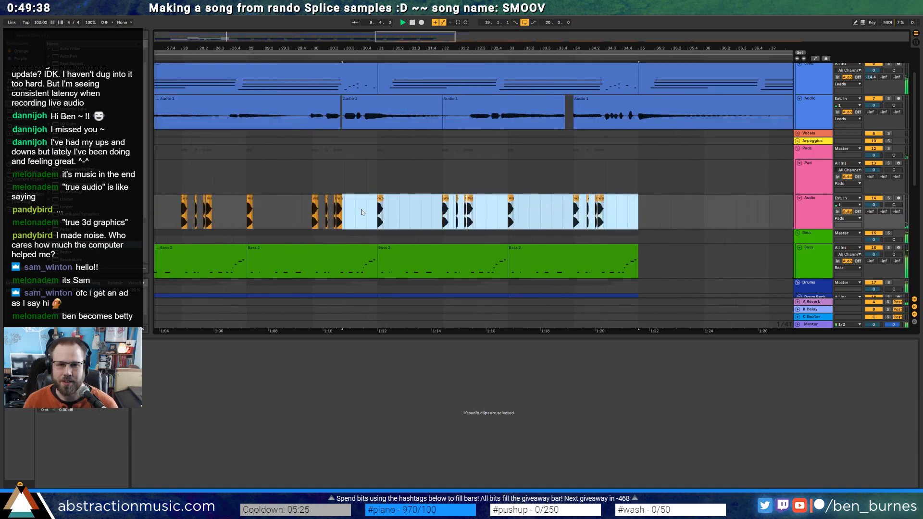
drag(379, 212, 642, 215)
key(ctrl+d)
Duplicate the last two Bass clips, bars 31 to 35, to fill bars 35 to 39
drag(421, 47, 546, 23)
click(438, 249)
shift+click(490, 255)
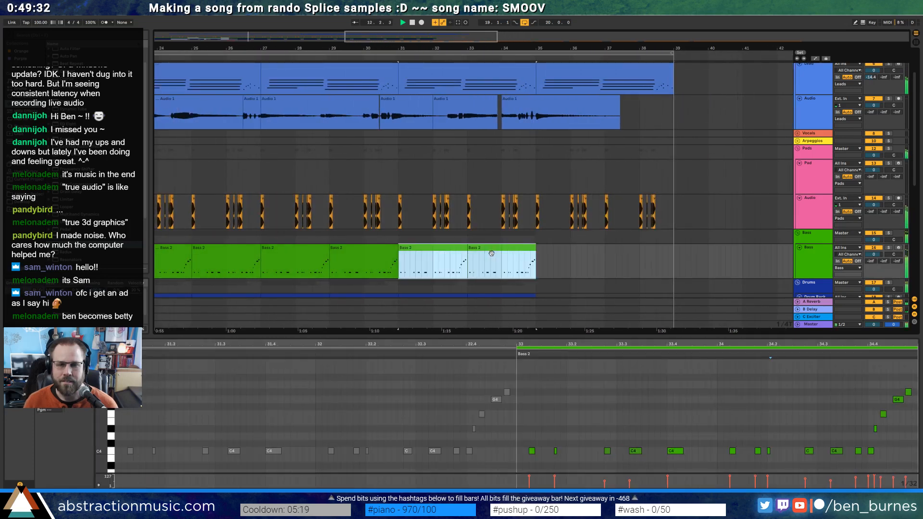
key(ctrl+d)
Extend the Drum Rack clip that starts at bar 19 to bar 39 and set its clip loop to start at bar 3
scroll(495, 235, down, 3)
drag(471, 41, 655, 24)
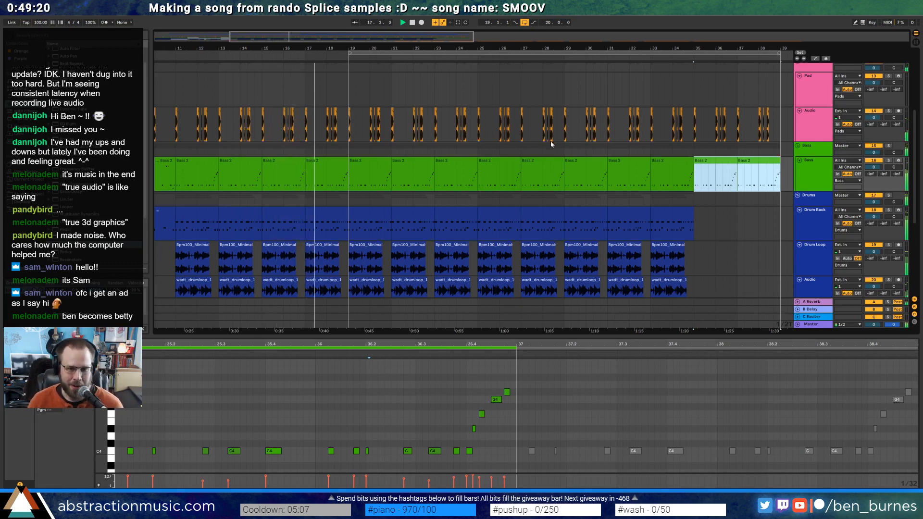
click(373, 221)
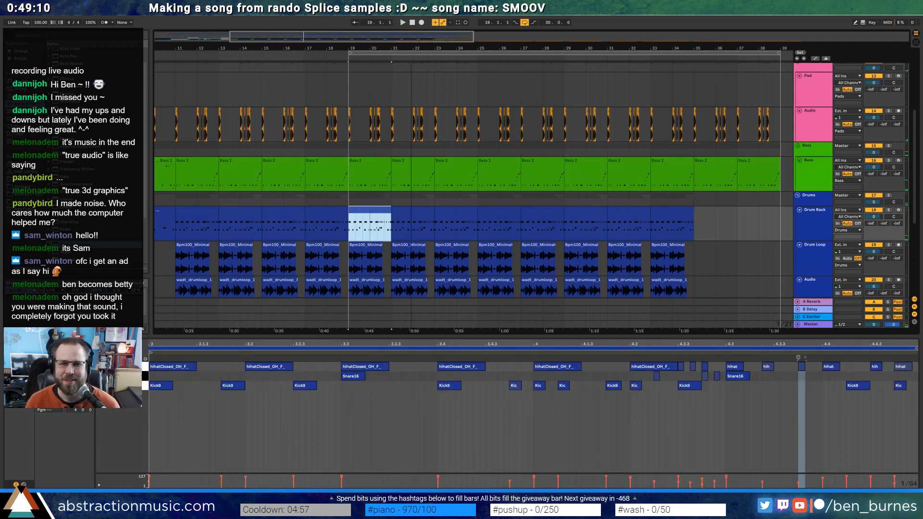
drag(328, 38, 328, 54)
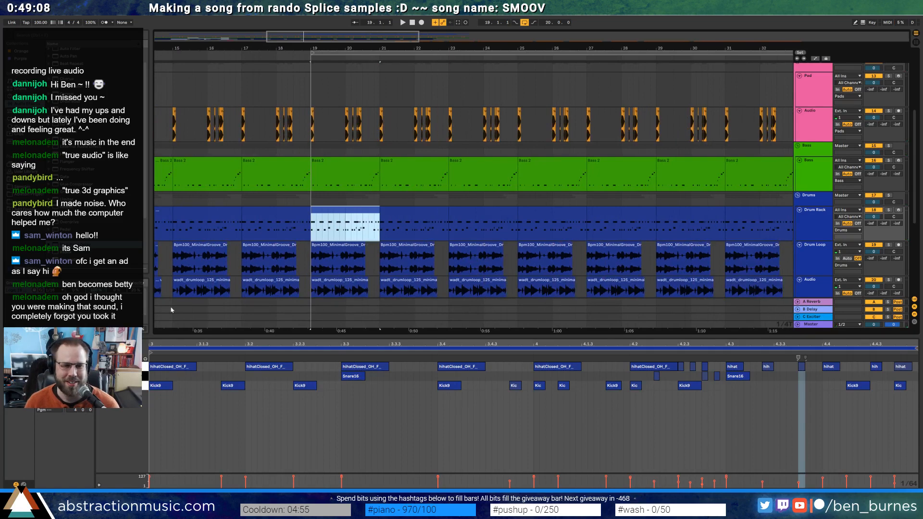
drag(337, 37, 367, 36)
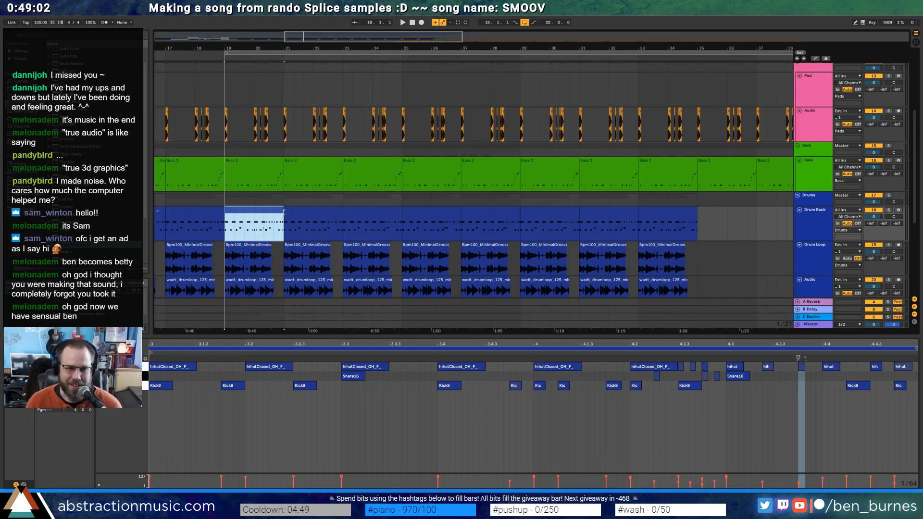
drag(302, 345, 301, 330)
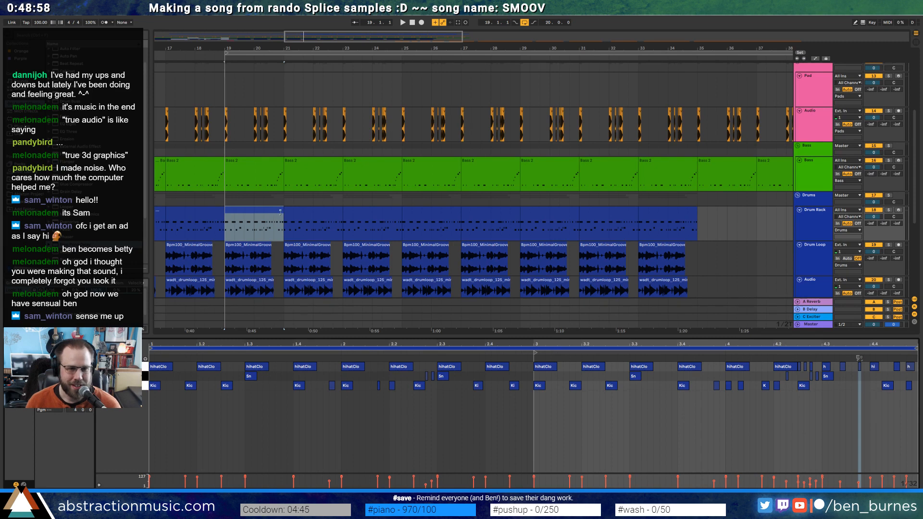
drag(281, 211, 691, 221)
drag(427, 39, 474, 40)
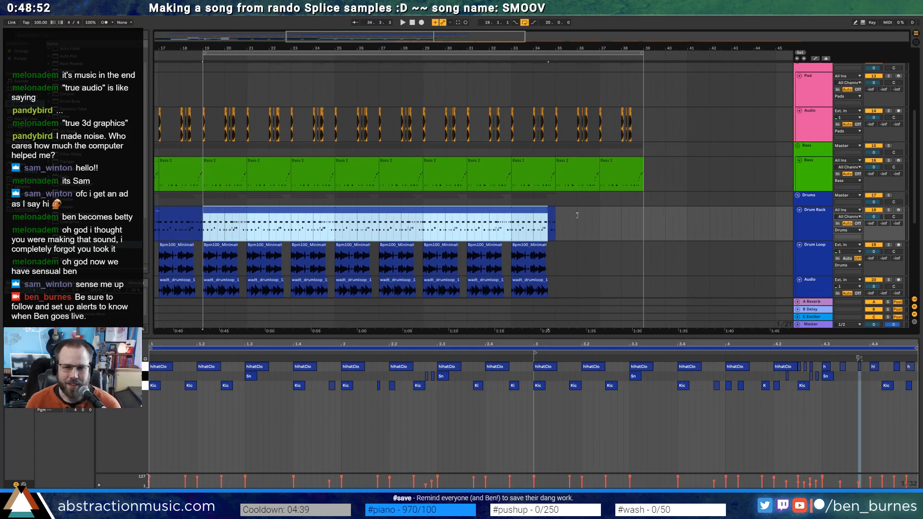
drag(548, 211, 645, 214)
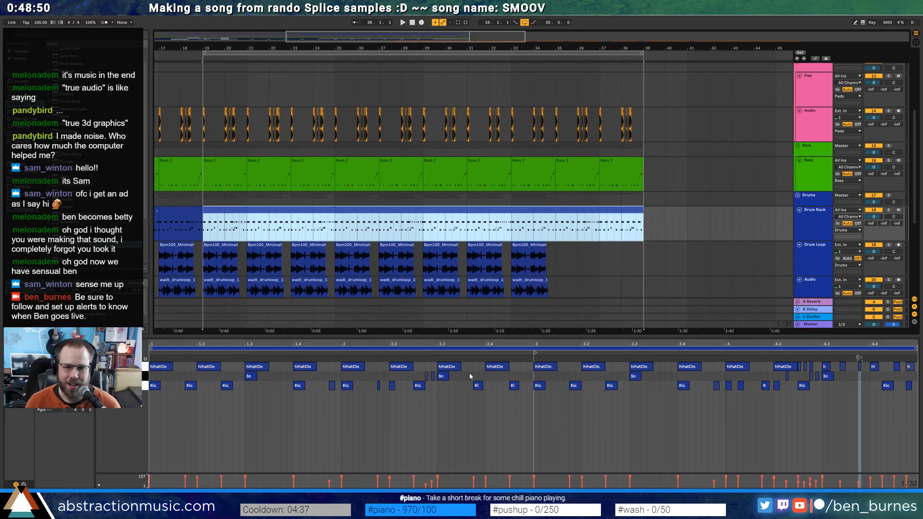
drag(152, 346, 534, 341)
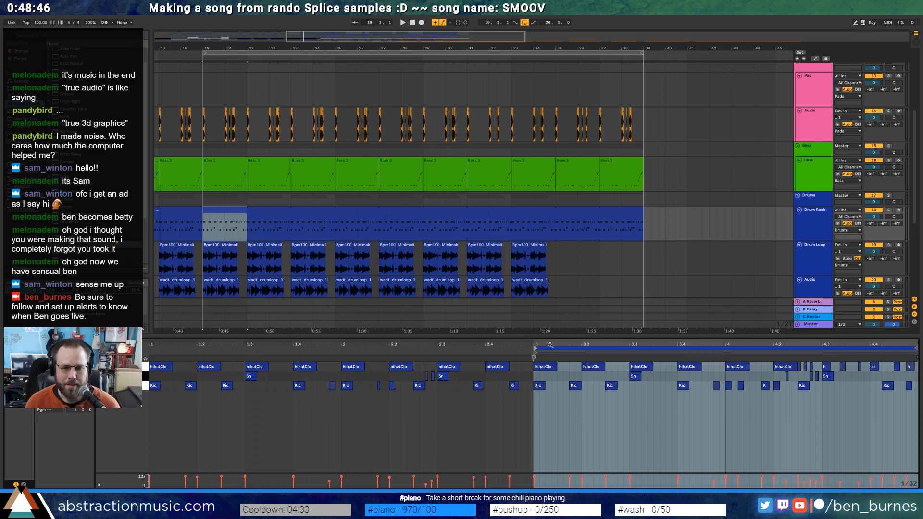
click(226, 207)
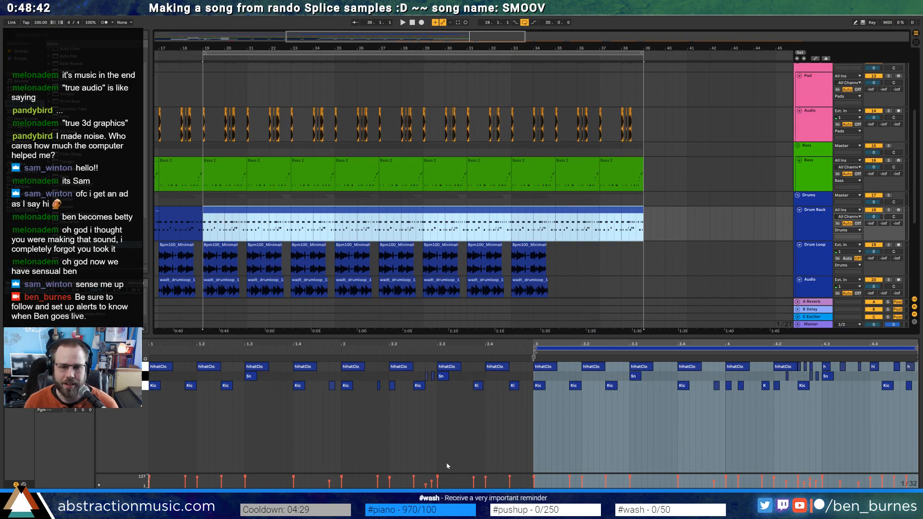
Audition ride samples and load the ride1_OH sample onto the empty F1 pad of the Drum Rack
key(shift+Tab)
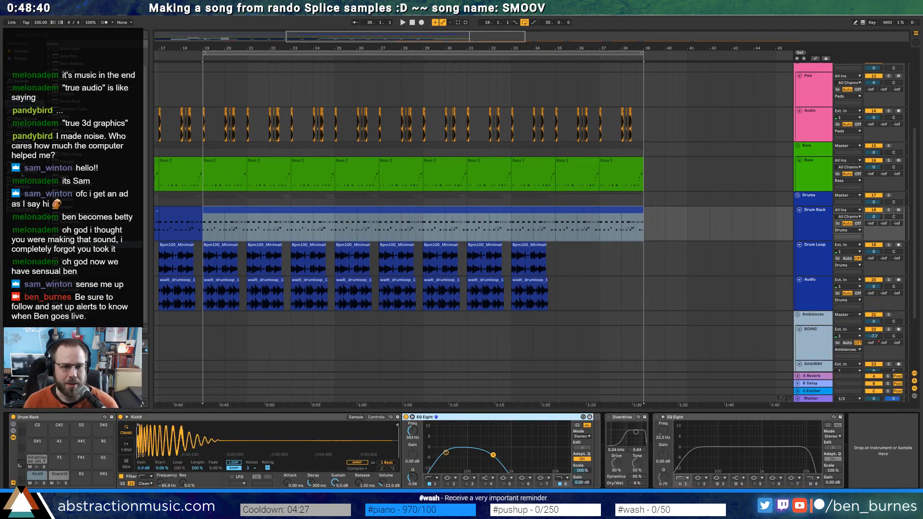
click(22, 186)
drag(145, 119, 150, 245)
scroll(116, 250, up, 5)
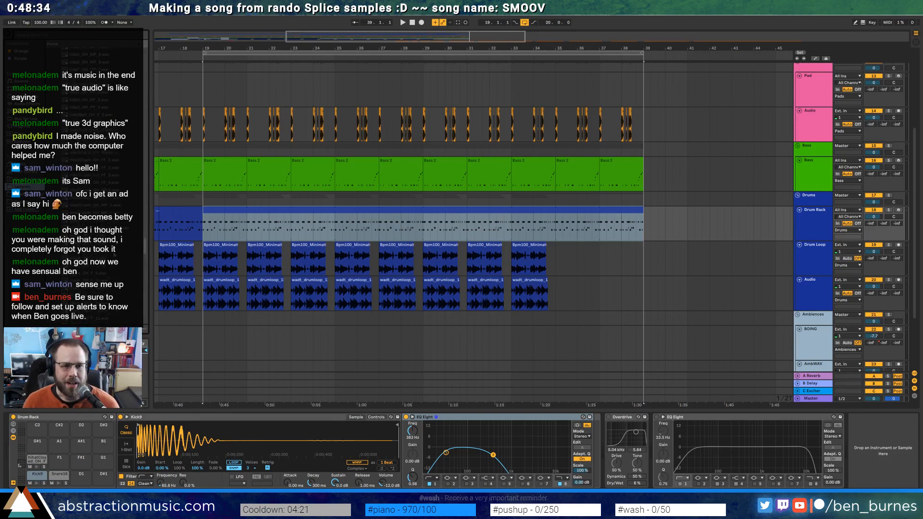
click(122, 197)
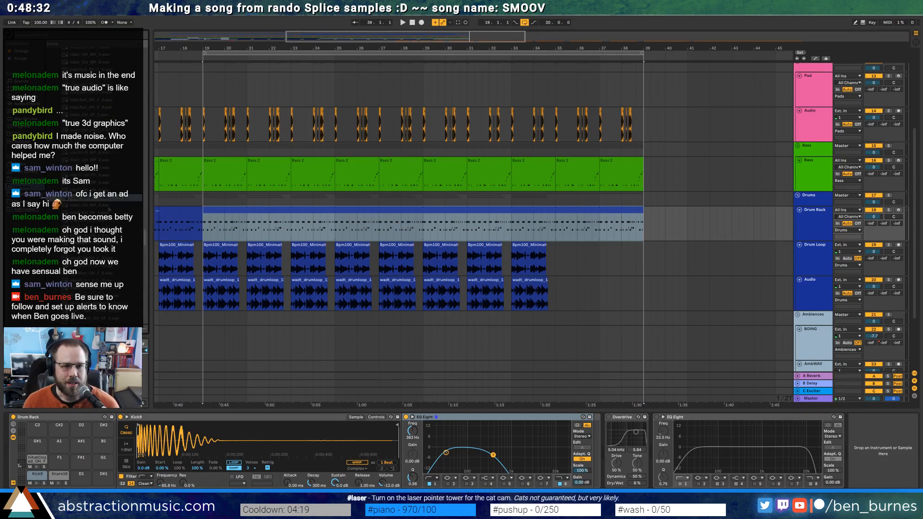
click(123, 212)
click(123, 123)
drag(147, 237, 150, 219)
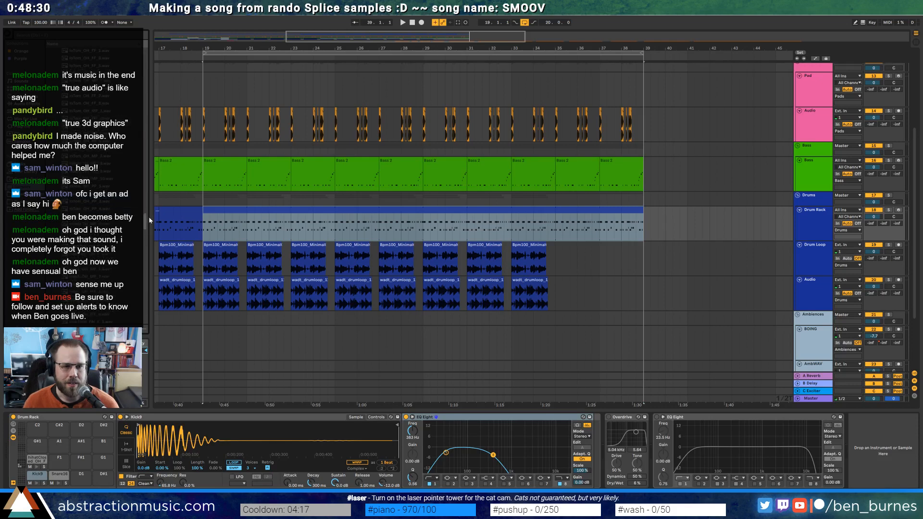
click(108, 231)
click(105, 255)
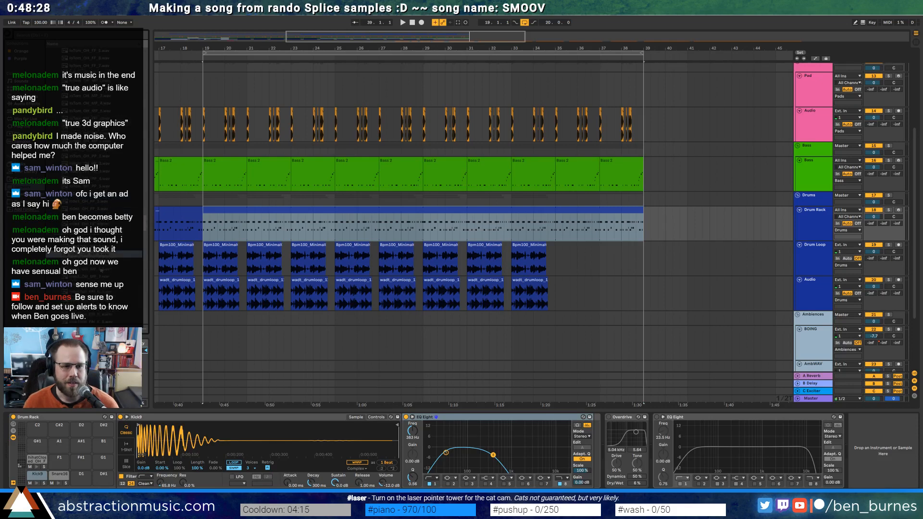
click(102, 270)
drag(47, 463, 46, 462)
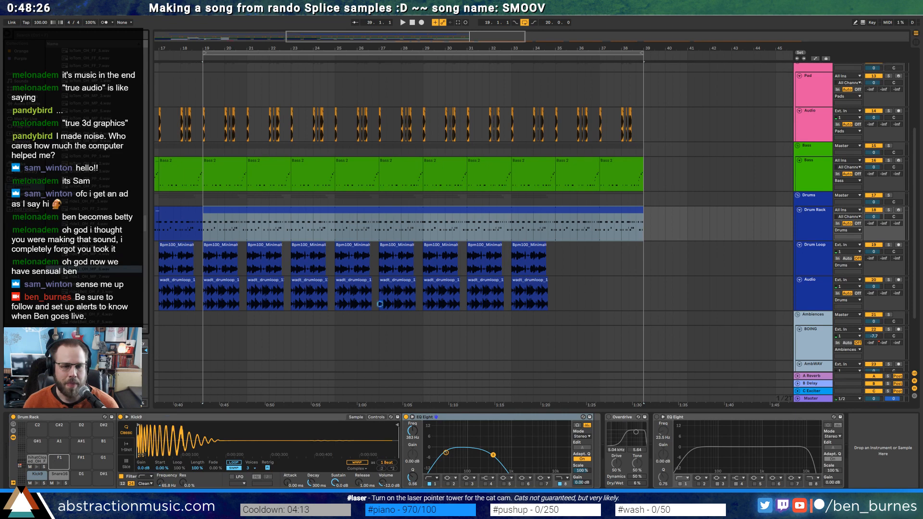
Trim the silence before the ride sample by moving its start point to the attack
double_click(390, 210)
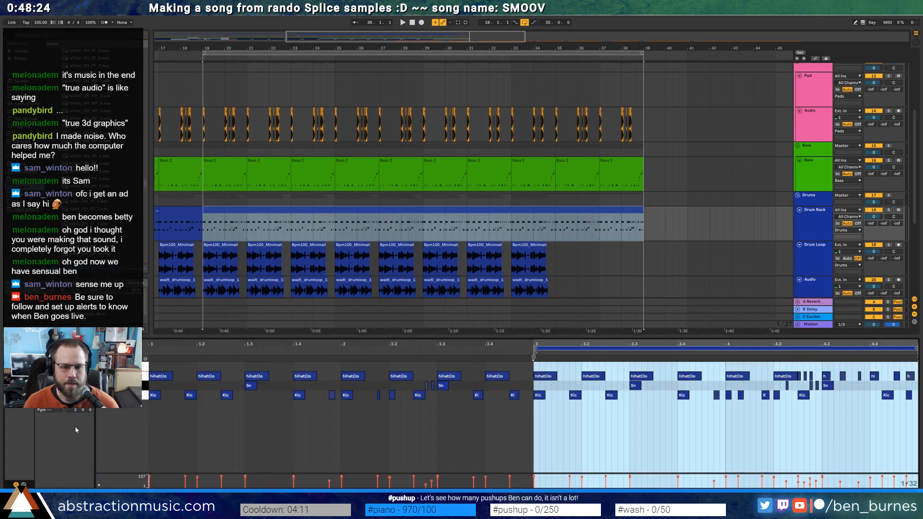
key(shift+Tab)
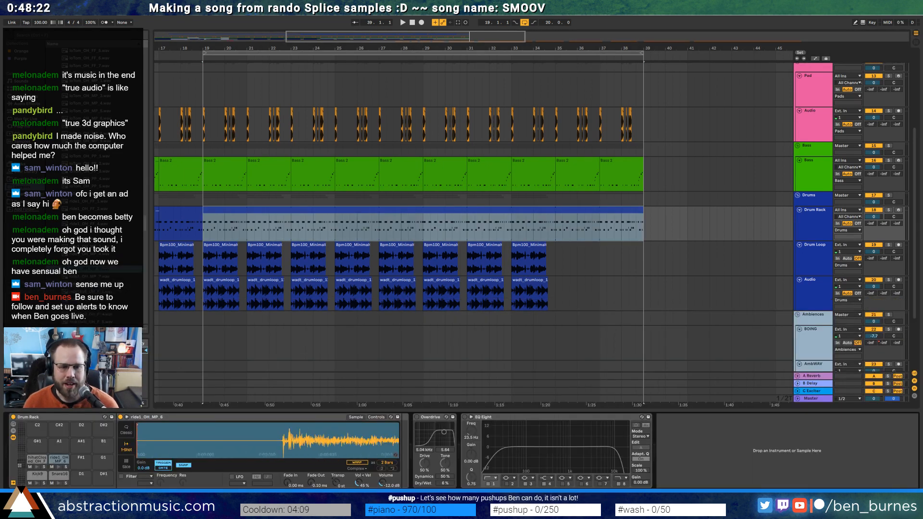
drag(139, 424, 258, 418)
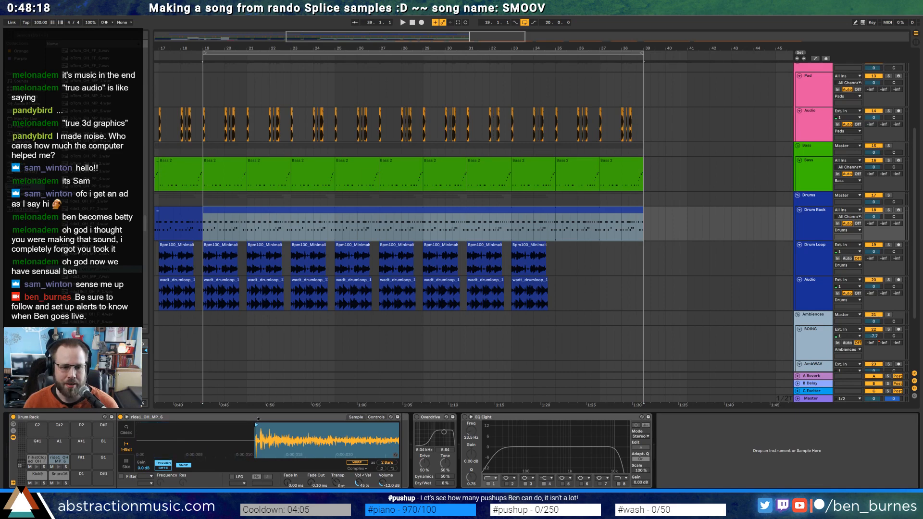
In the Drum Rack clip starting at bar 19, draw a one-beat ride note at 3.1 and a short ride note just before 3.3
double_click(364, 211)
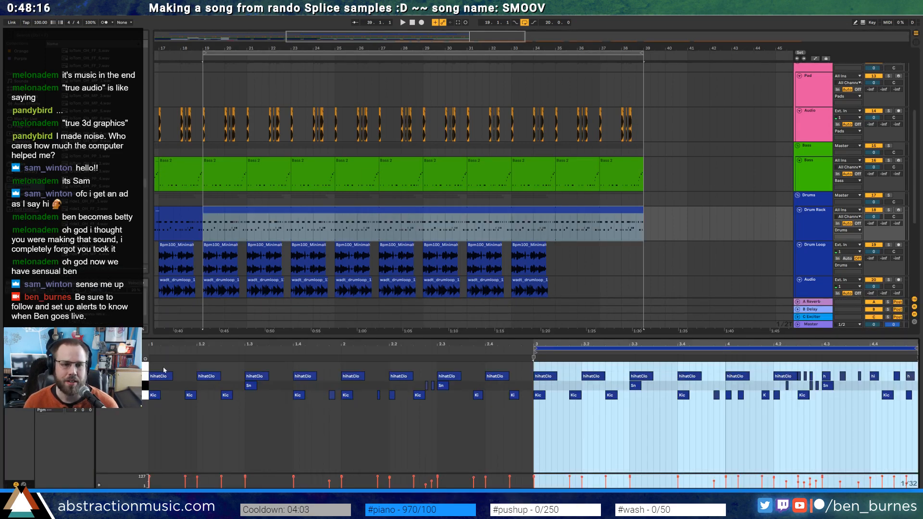
click(541, 366)
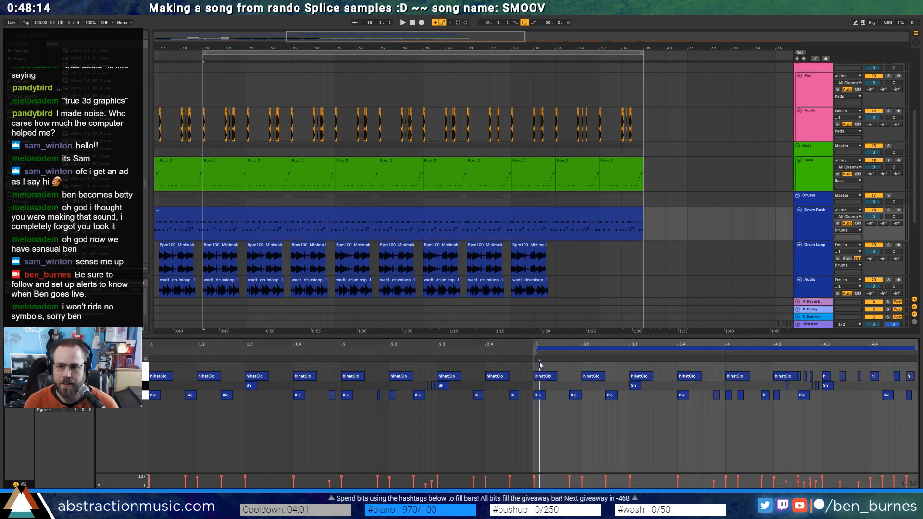
drag(750, 348, 683, 371)
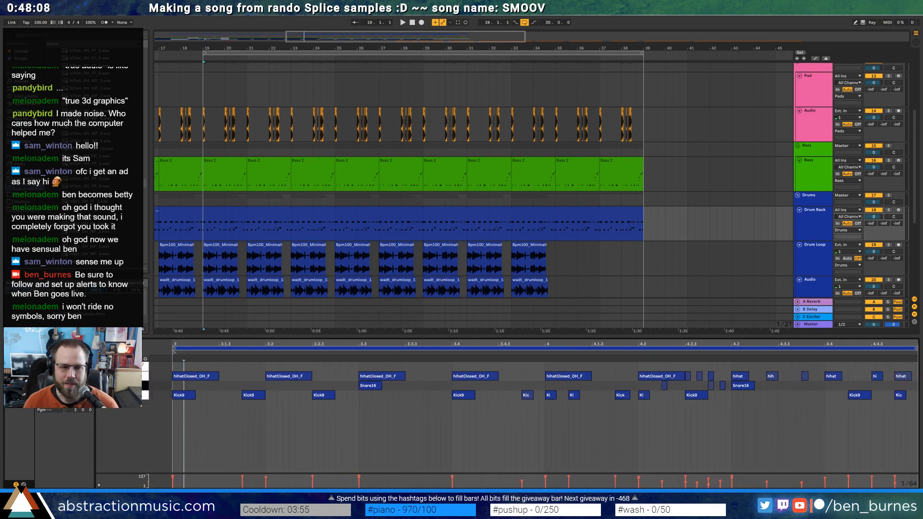
mouse_move(173, 366)
mouse_down()
mouse_move(307, 366)
mouse_move(265, 367)
mouse_move(266, 380)
mouse_up()
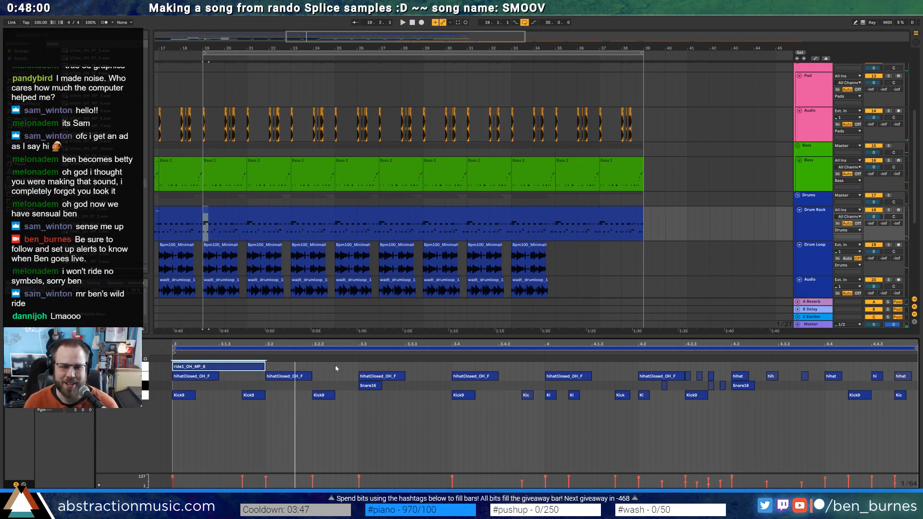
drag(335, 366, 360, 368)
Duplicate the pair of ride notes three times to fill clip bars 3 and 4, and start playback briefly
shift+click(255, 368)
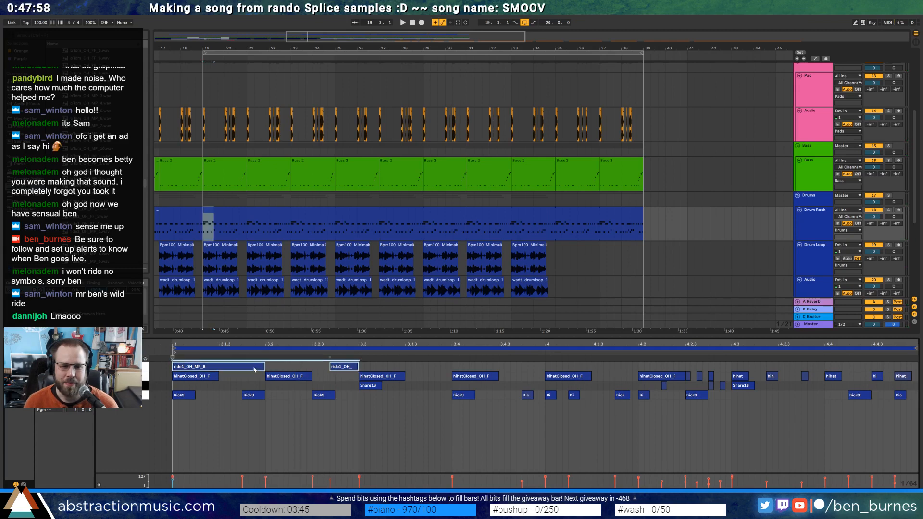
key(ctrl+d)
key(ctrl+d)
key(ctrl+d)
key(space)
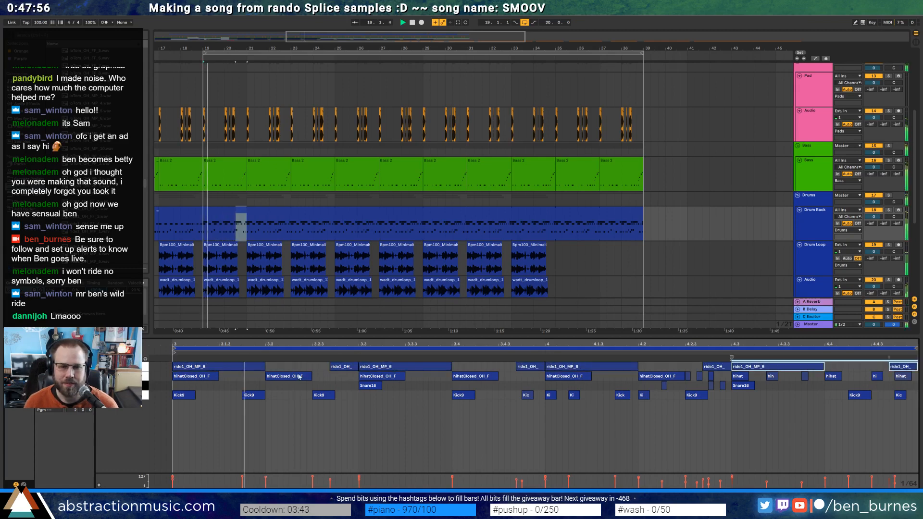
key(space)
Move the starts of all four short ride notes onto the sixteenth before the following long ride hit, and listen to the result
drag(331, 367, 338, 369)
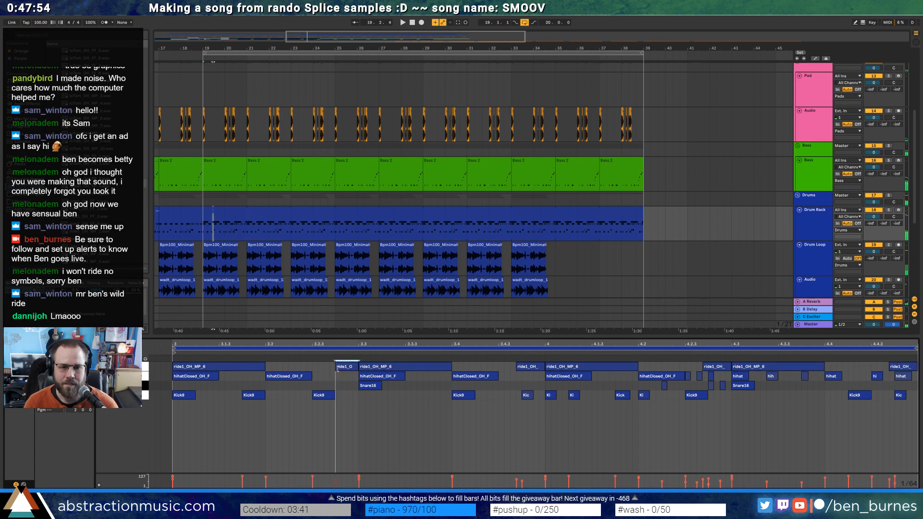
click(517, 367)
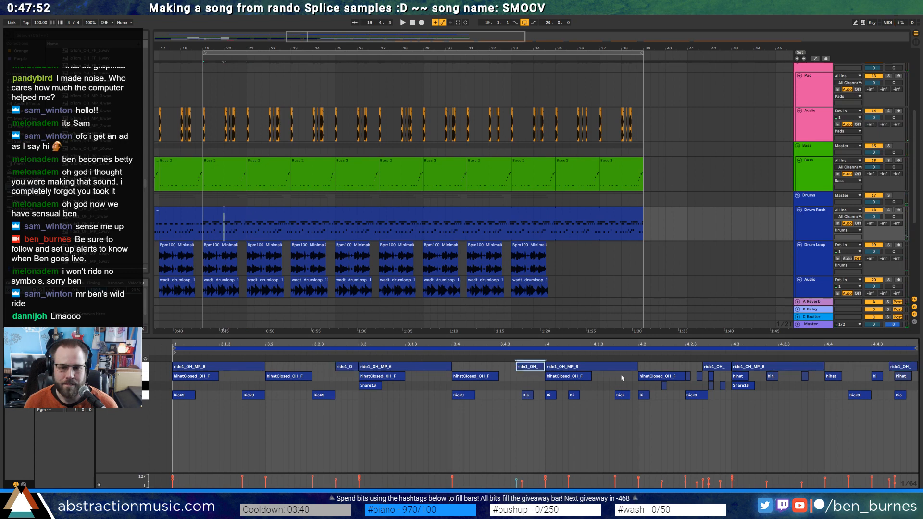
shift+click(718, 368)
shift+click(894, 367)
key(Right)
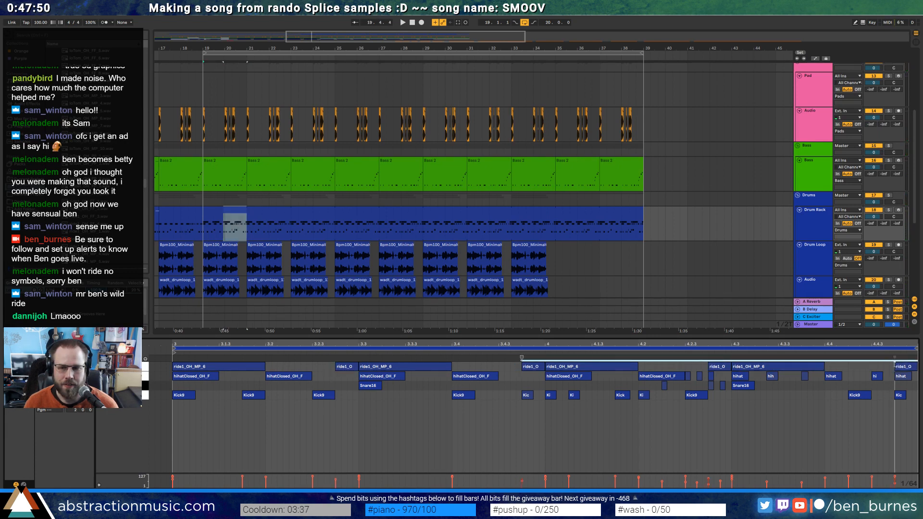
key(space)
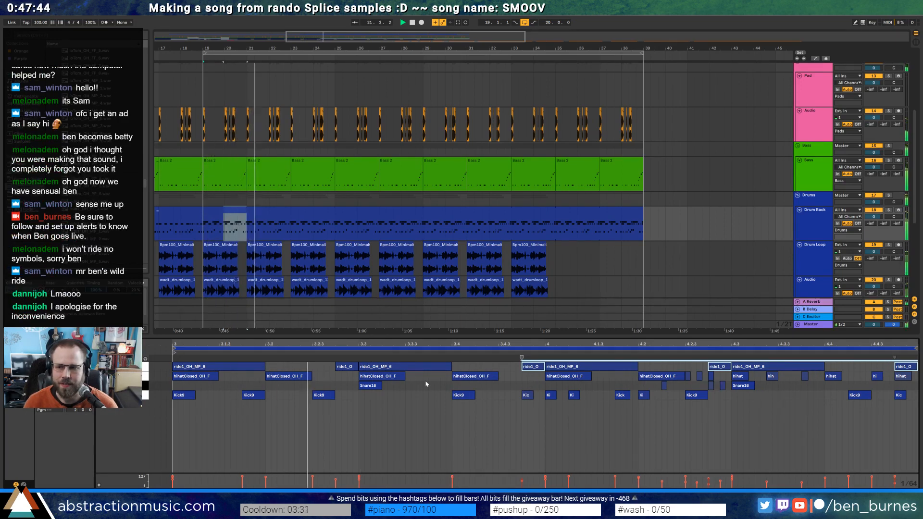
key(space)
Shorten the four short ride notes to half their length, and shorten the four long ride notes to half a beat
click(350, 369)
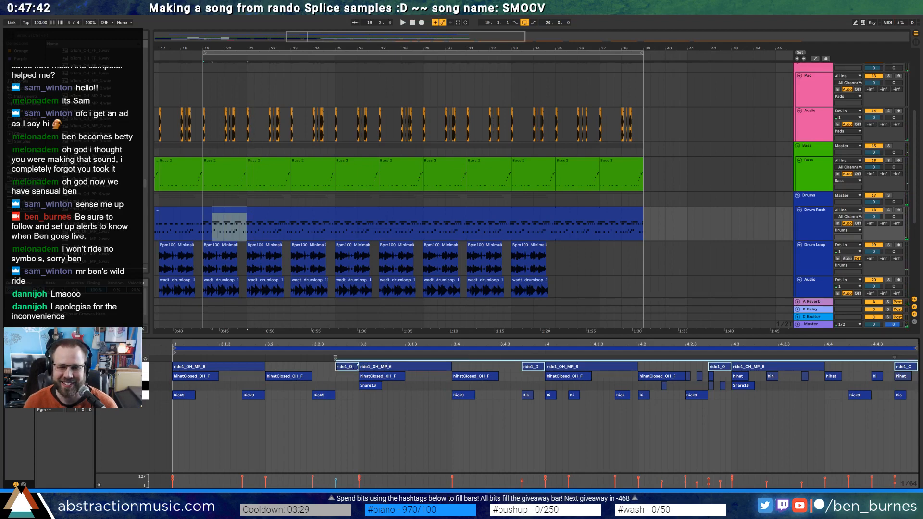
drag(359, 367, 347, 367)
click(252, 368)
shift+click(432, 369)
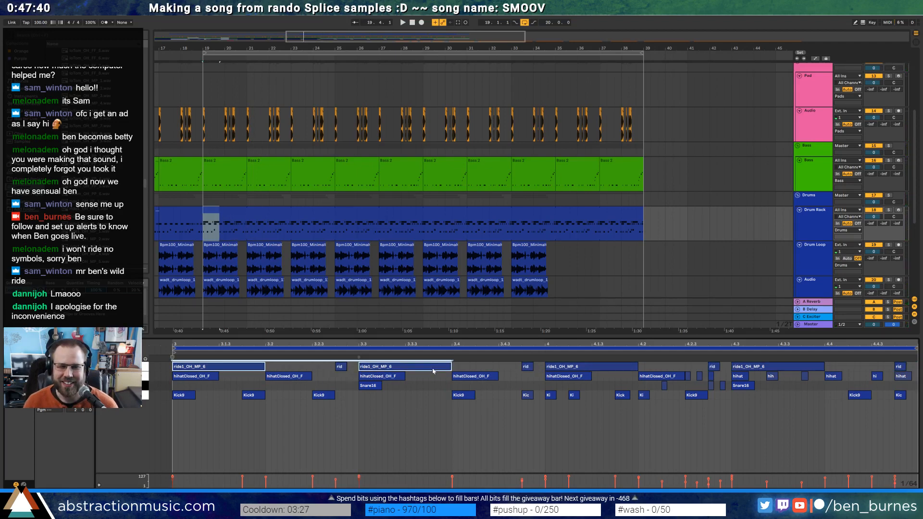
shift+click(623, 368)
shift+click(822, 369)
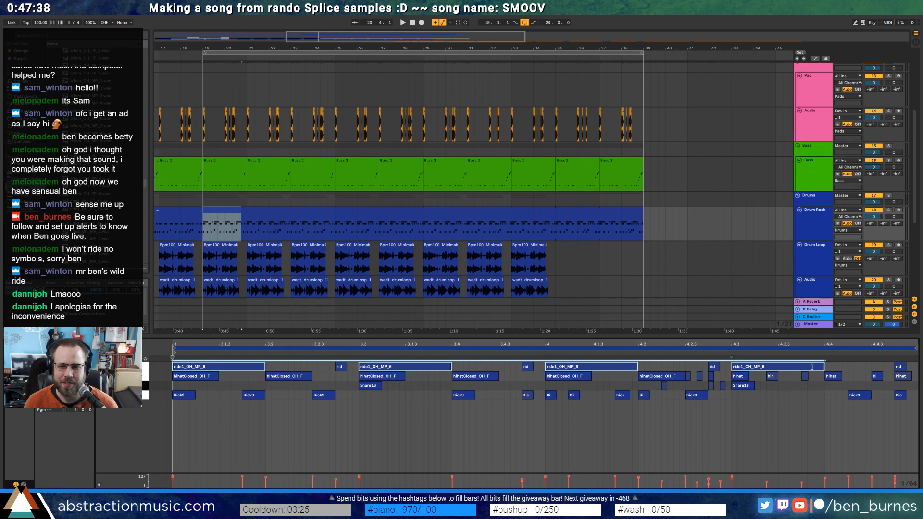
drag(813, 367, 778, 367)
Enable a high-pass filter at about 3.57 kHz on the ride sampler, and switch it to Classic mode with a 640 ms release
key(shift+Tab)
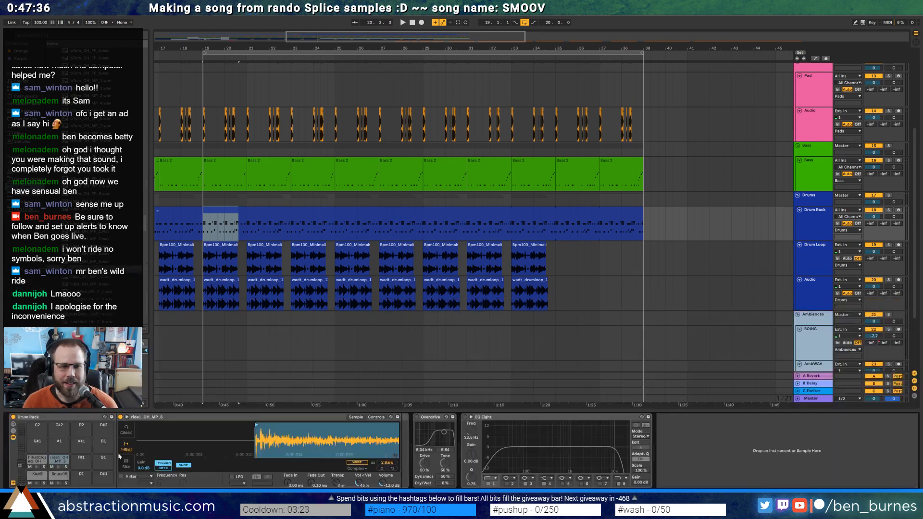
click(121, 476)
click(143, 477)
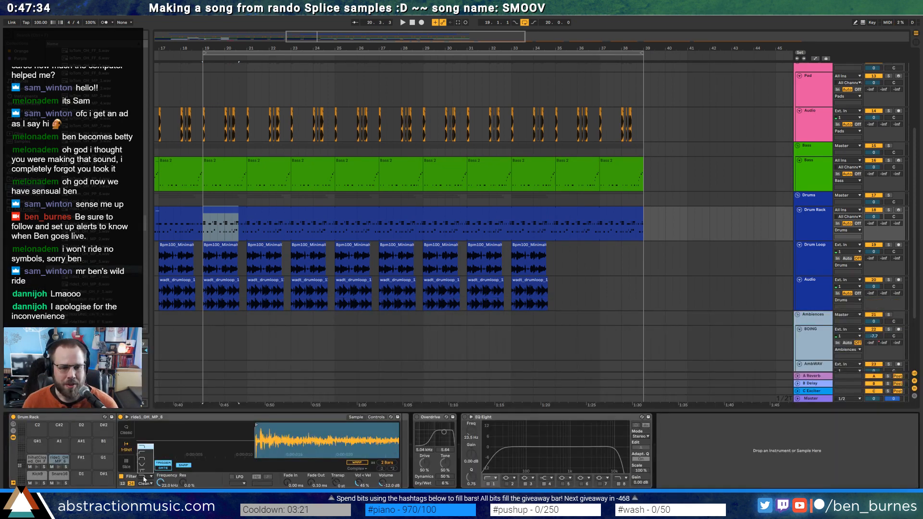
click(143, 453)
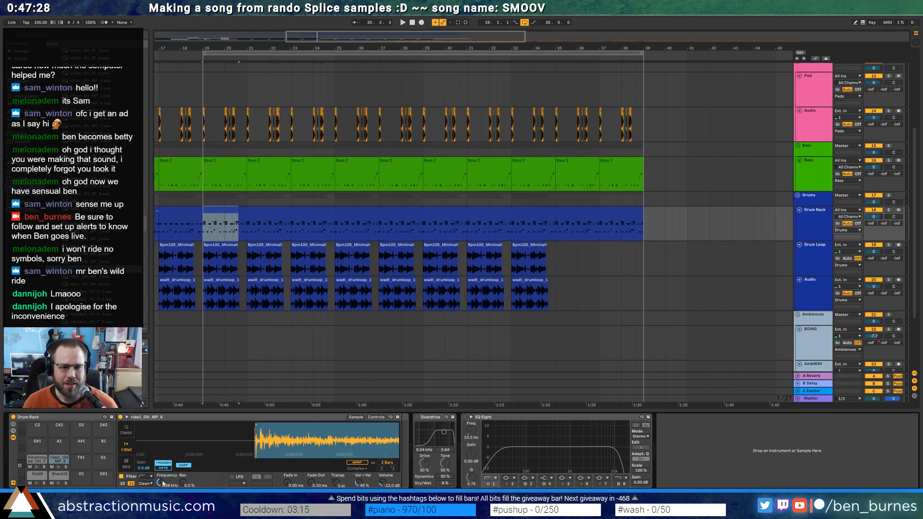
key(space)
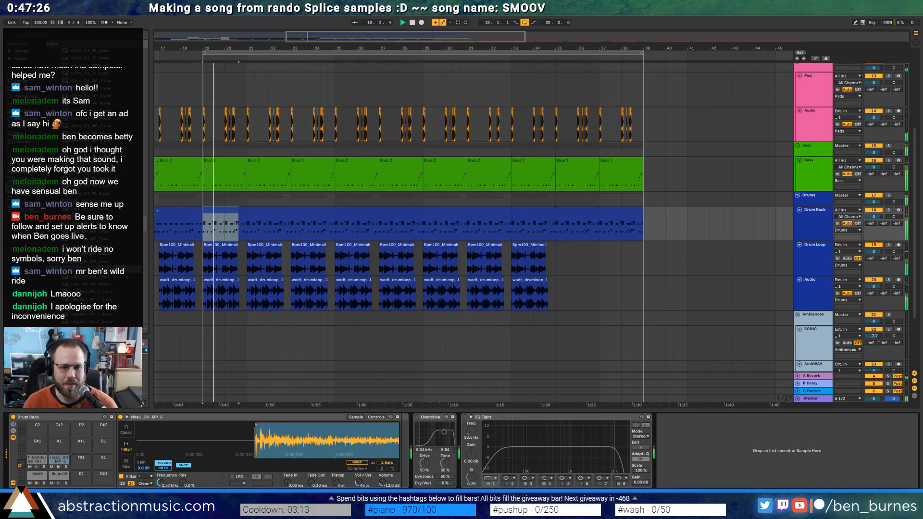
click(126, 429)
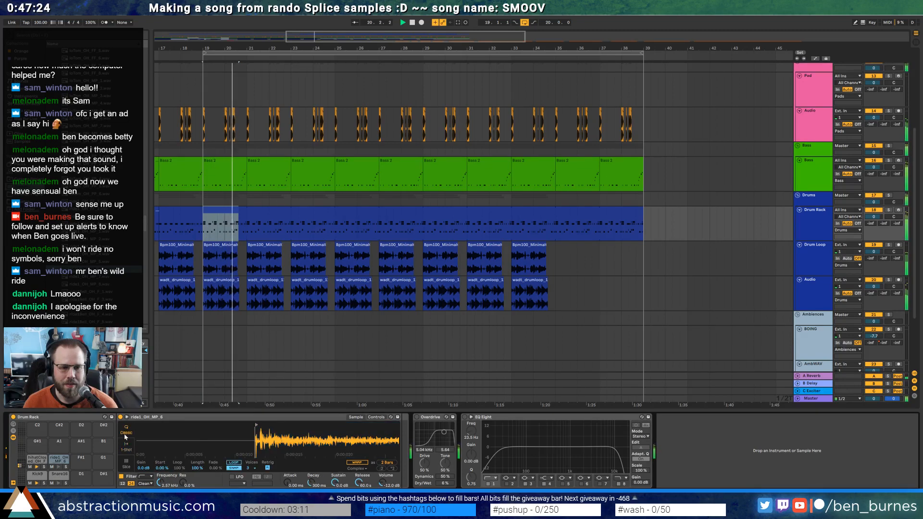
drag(359, 483, 359, 508)
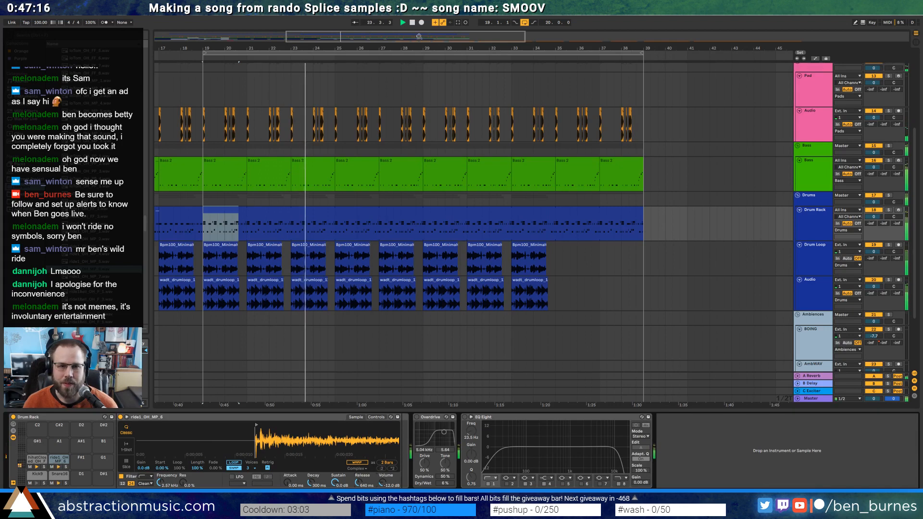
Near the start of the Bass clip at bar 25, add a short note an octave above C4, delete the nearby C4 note, and play it
drag(419, 36, 419, 31)
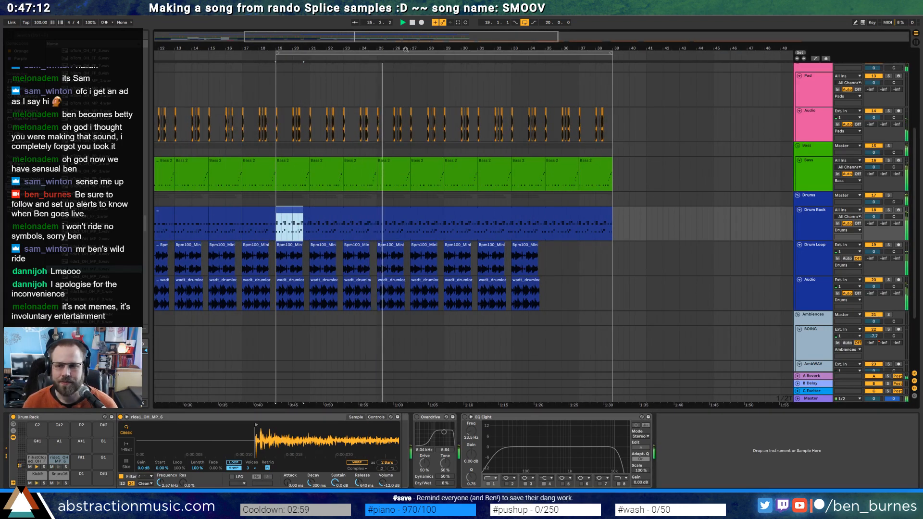
click(399, 166)
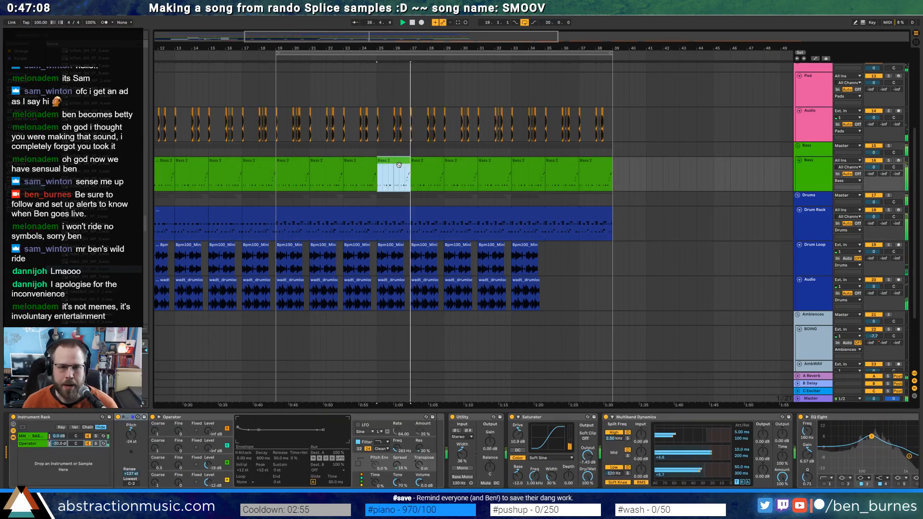
double_click(399, 165)
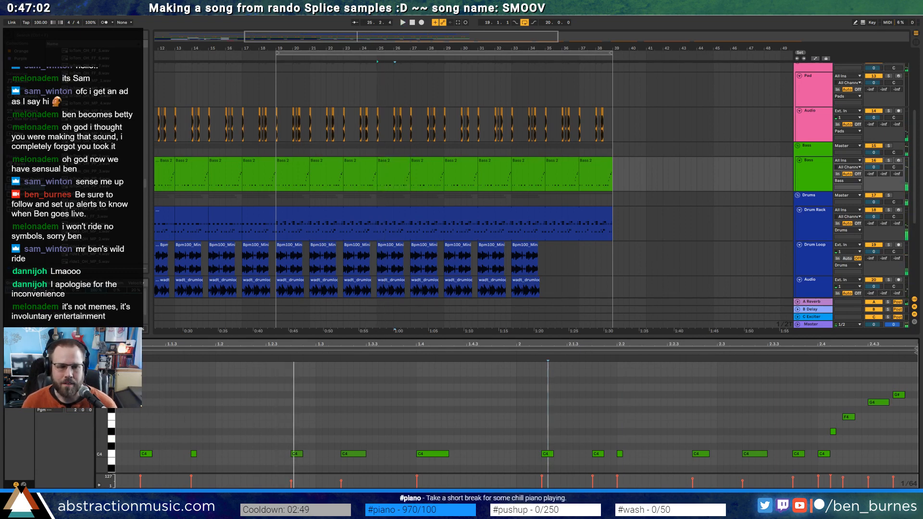
double_click(119, 454)
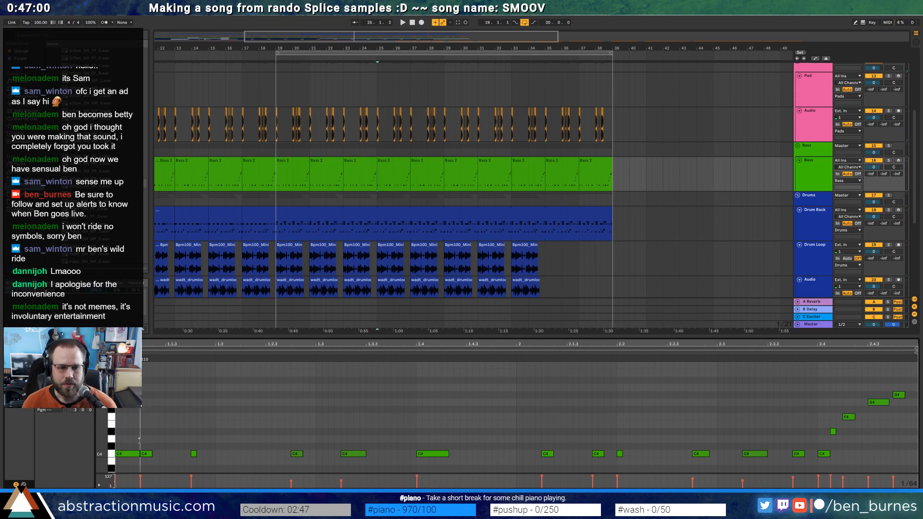
key(ctrl+z)
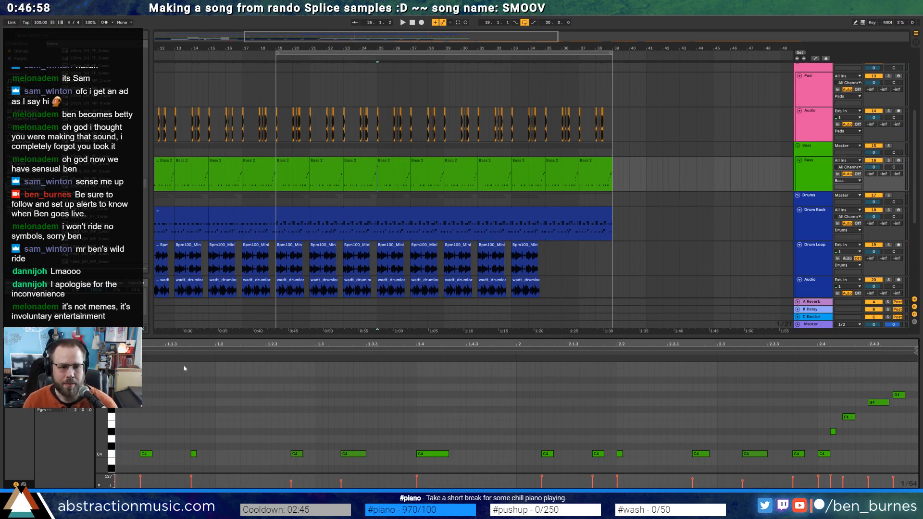
double_click(153, 365)
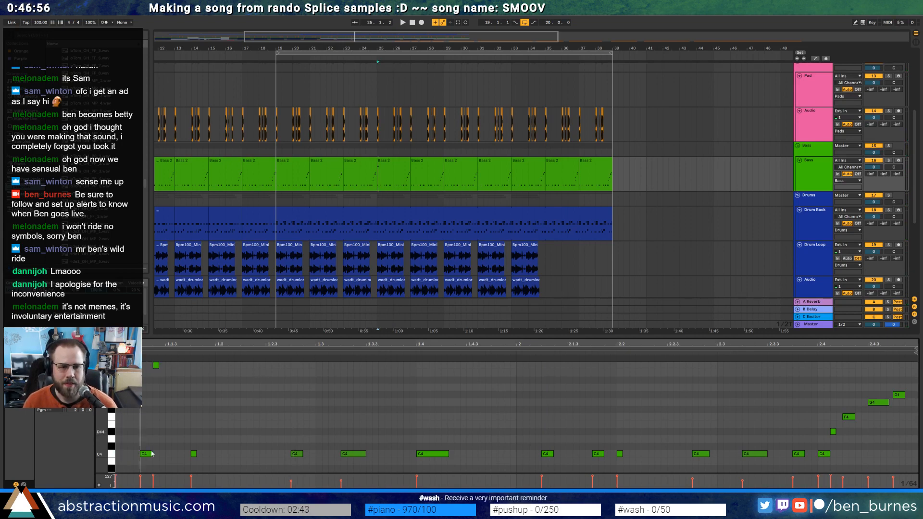
double_click(151, 454)
key(space)
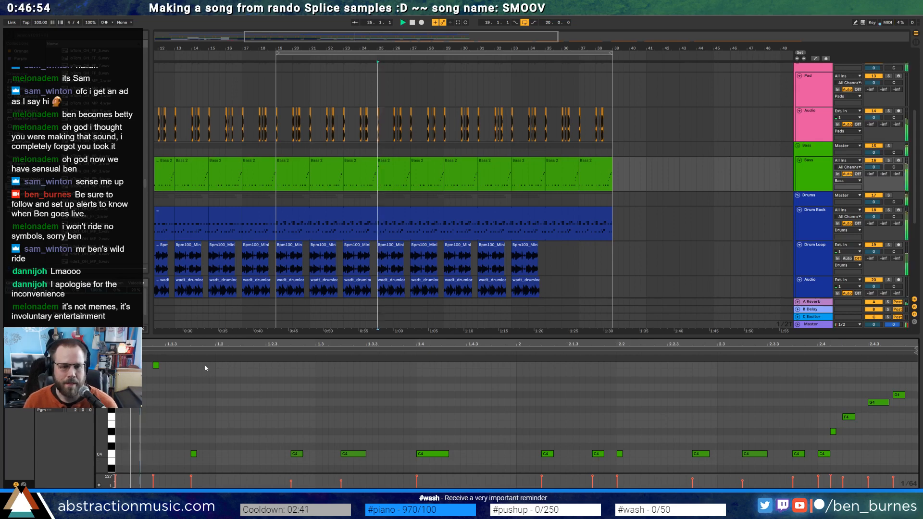
Lengthen the short C4 note at 1.1.4 in the Bass clip slightly, and play the result
key(space)
click(194, 454)
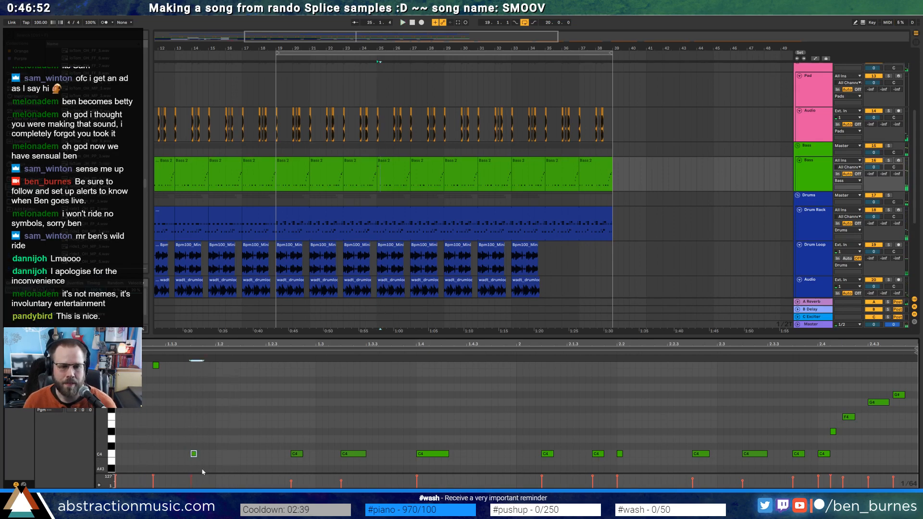
key(shift+Right)
key(shift+Right)
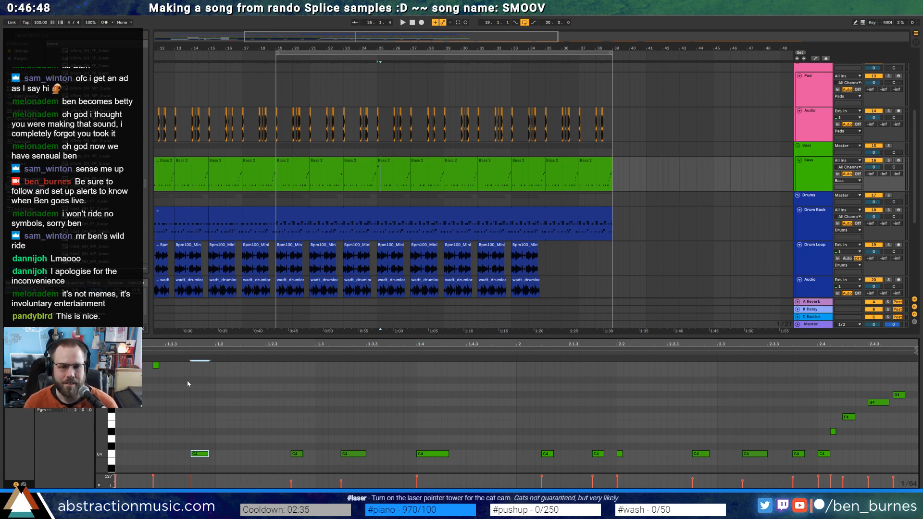
key(space)
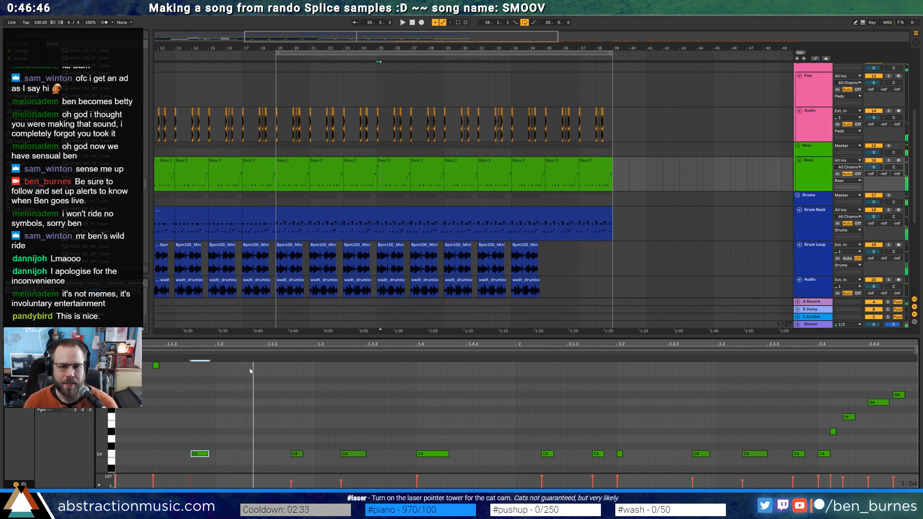
Duplicate the opening high note pair to beat 1.3, and transpose the copies down to A#4
drag(298, 455, 298, 442)
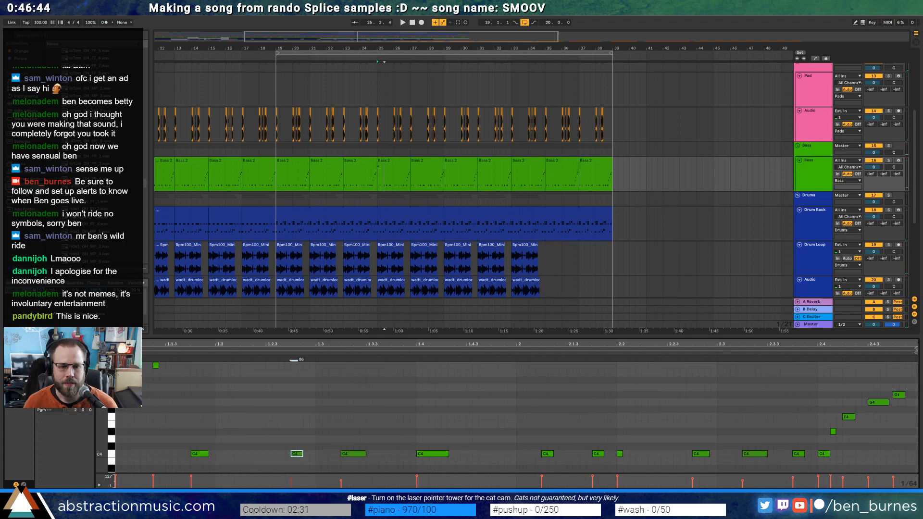
click(321, 406)
drag(316, 366, 150, 366)
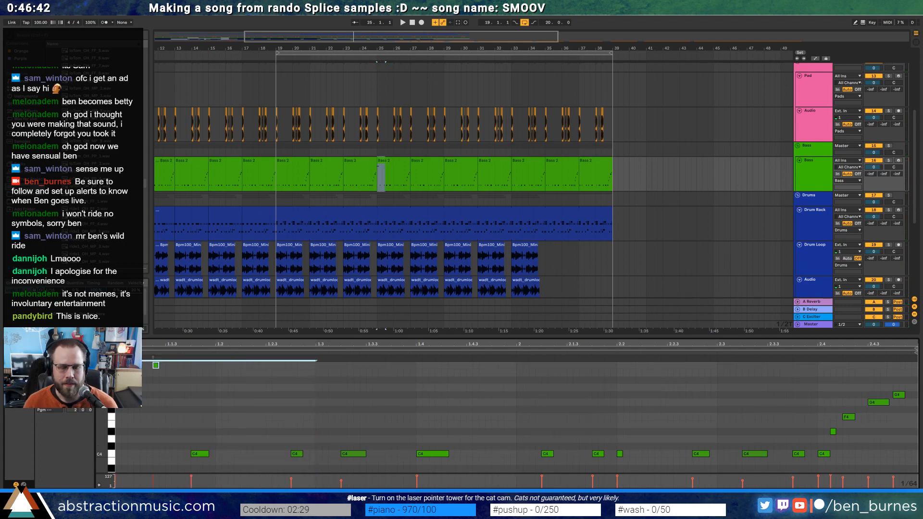
key(ctrl+d)
key(Down)
key(Down)
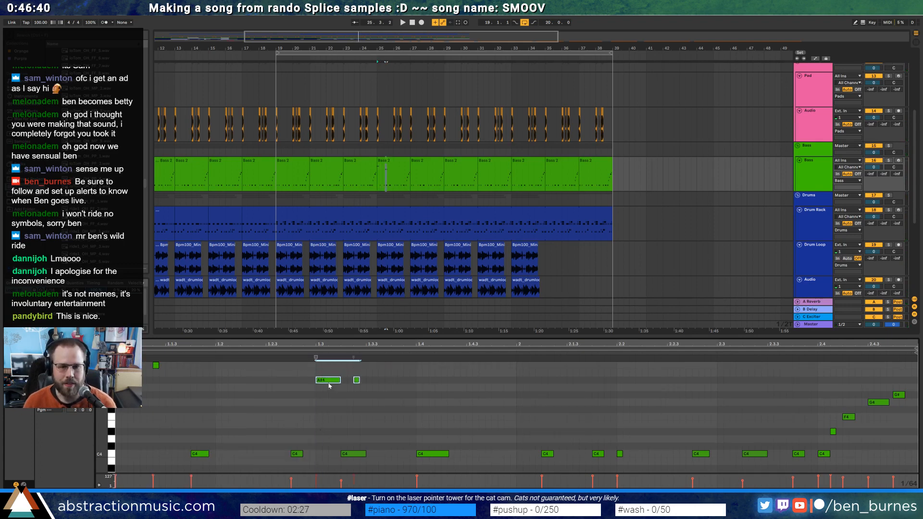
Delete the C4 note at 1.3.2 beneath the new A#4 pair, and listen to the phrase
drag(326, 372, 356, 388)
click(348, 428)
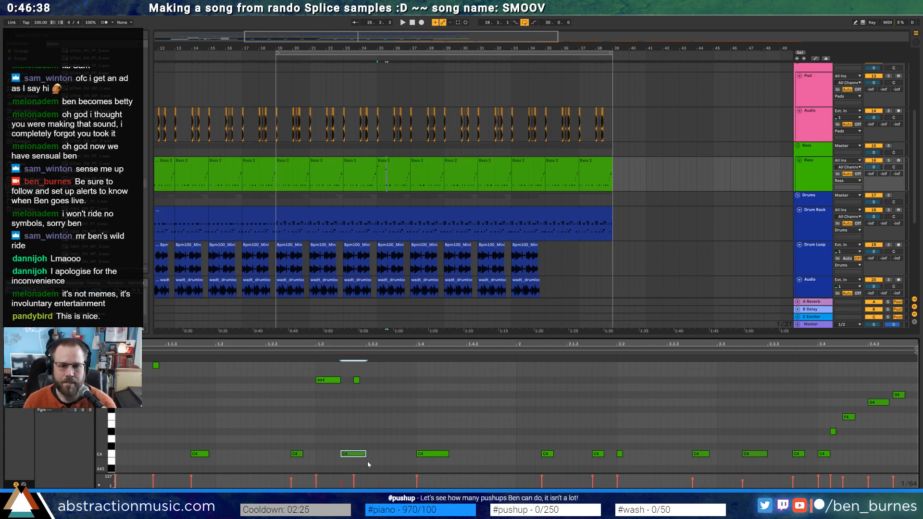
key(space)
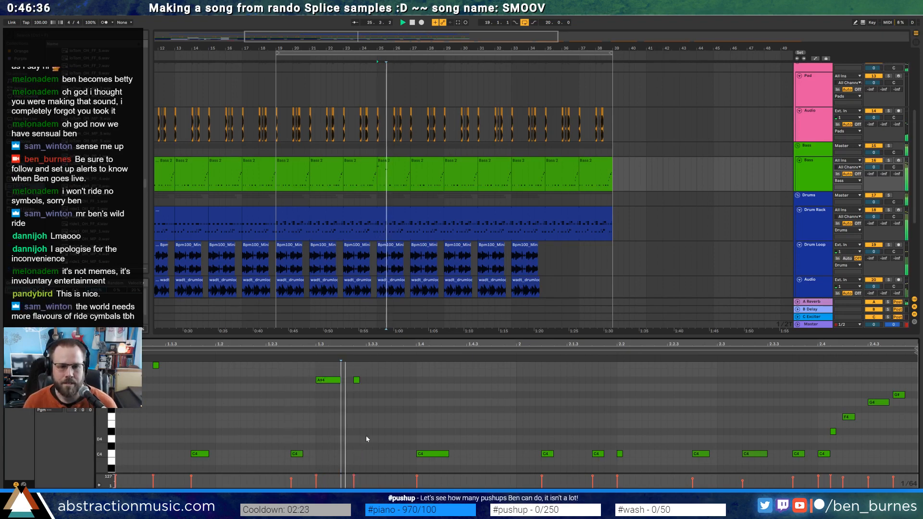
key(space)
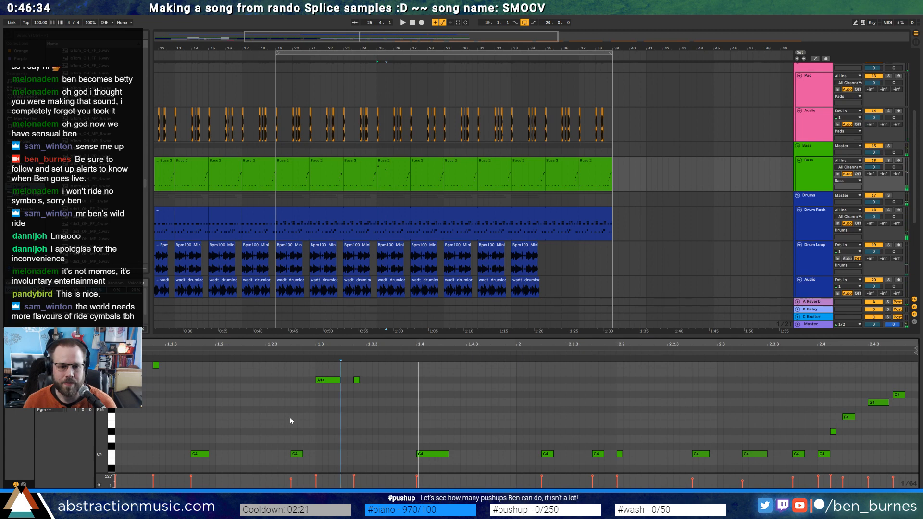
Move the A#4 pair and the C4 note before it half a beat earlier, and listen to the result
drag(282, 370, 373, 470)
key(Left)
key(Left)
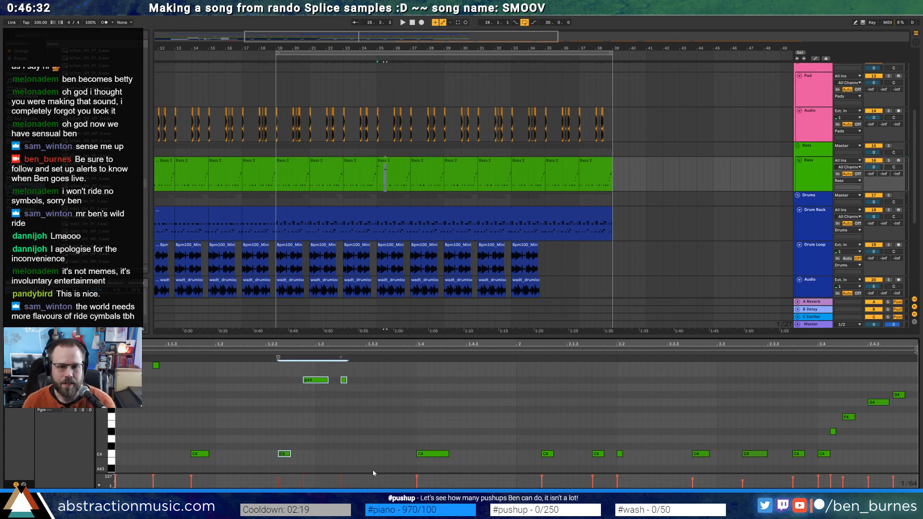
key(Left)
key(Left)
key(Left)
key(Left)
key(Left)
key(Left)
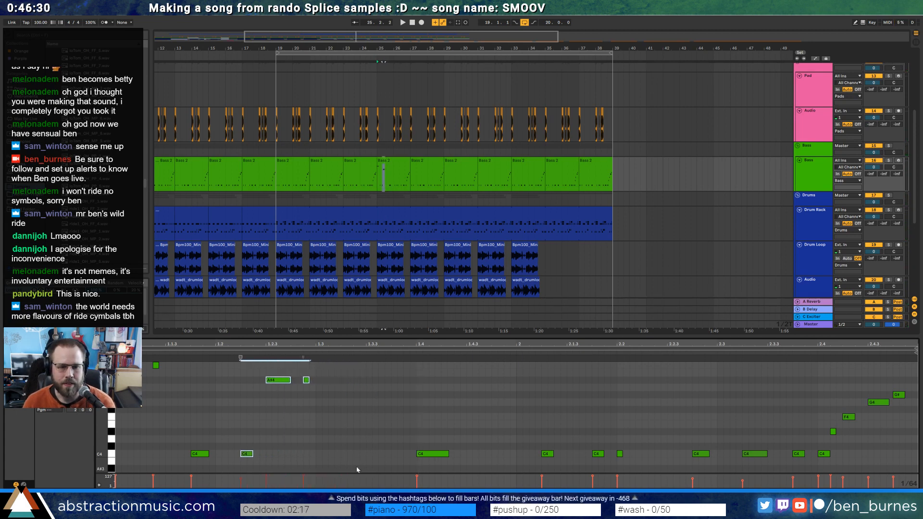
key(space)
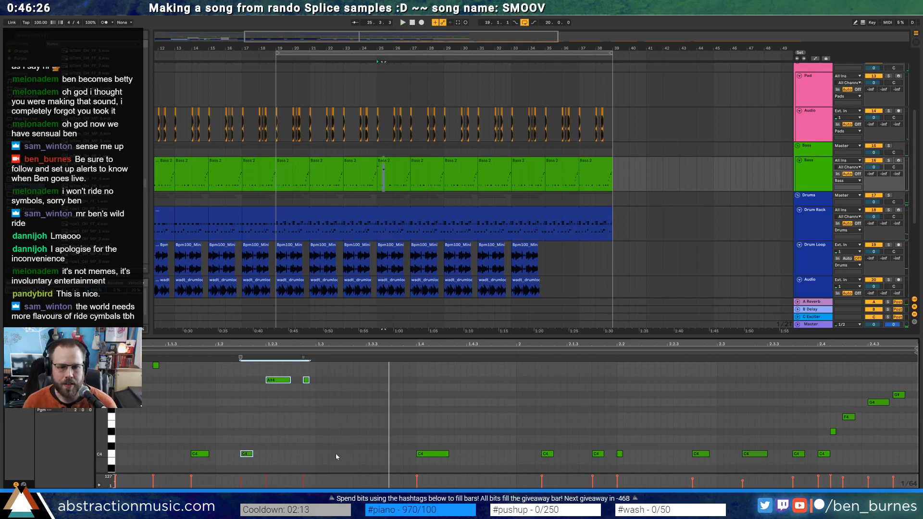
key(space)
Copy the lengthened C4 note from 1.1.4 to 1.3.2, and play the phrase
drag(243, 441, 296, 462)
drag(188, 438, 211, 464)
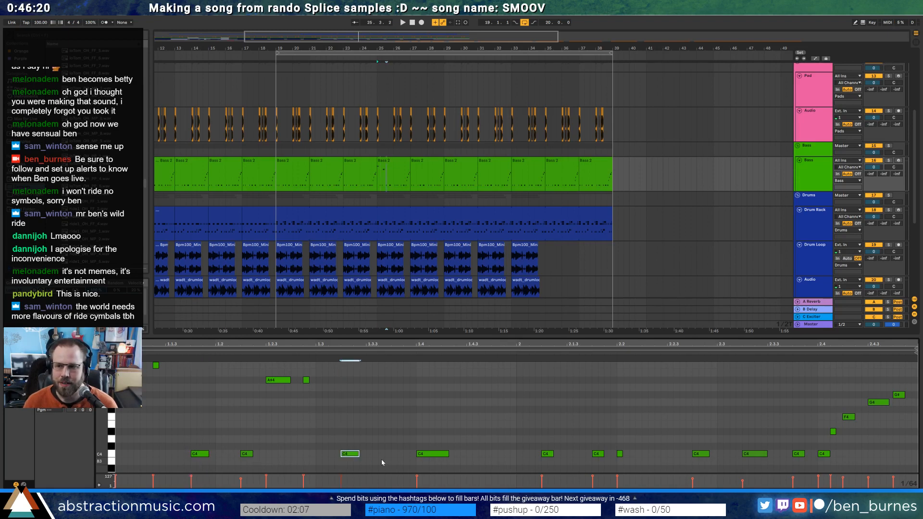
key(space)
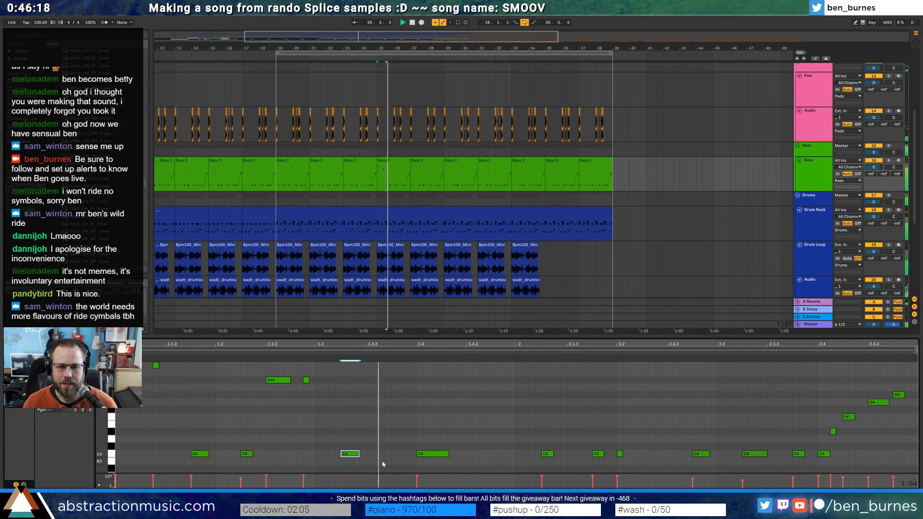
Add a short C4 note before the long C4 near 1.4, move it to 1.3.4 and lengthen it slightly
double_click(406, 454)
key(space)
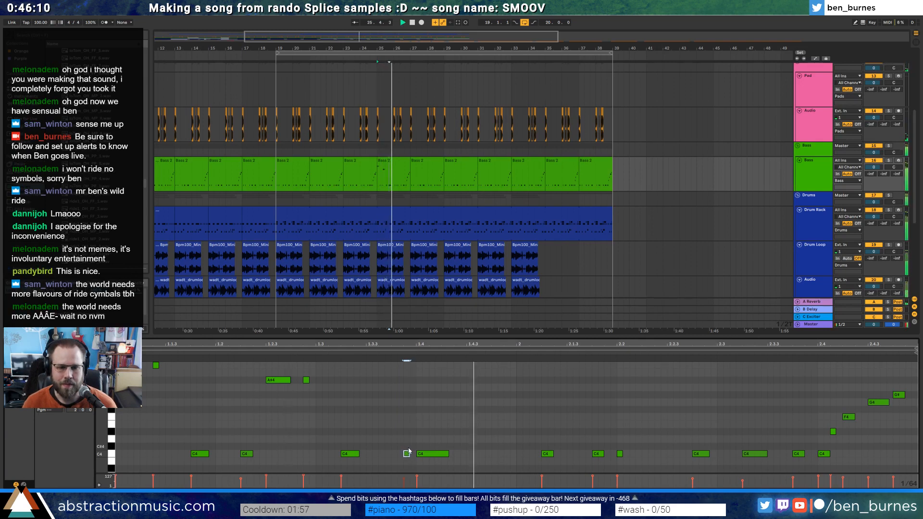
drag(406, 453, 395, 456)
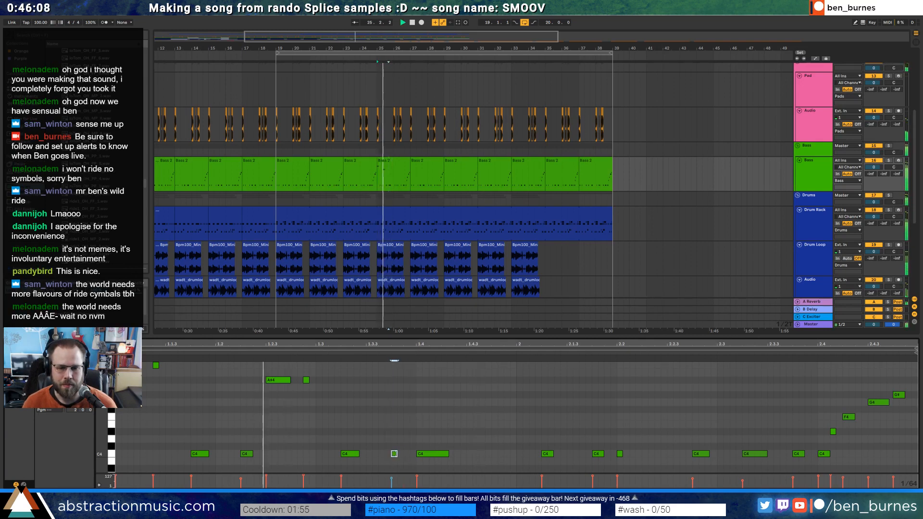
click(399, 454)
click(397, 454)
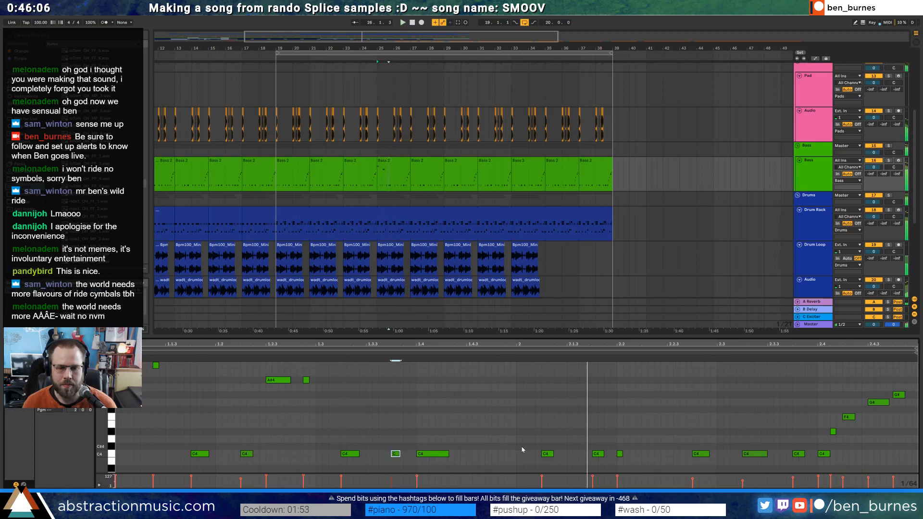
Add a G#4 note at the start of bar 2, and paste the A#4 note pair there transposed down to G#4
double_click(521, 395)
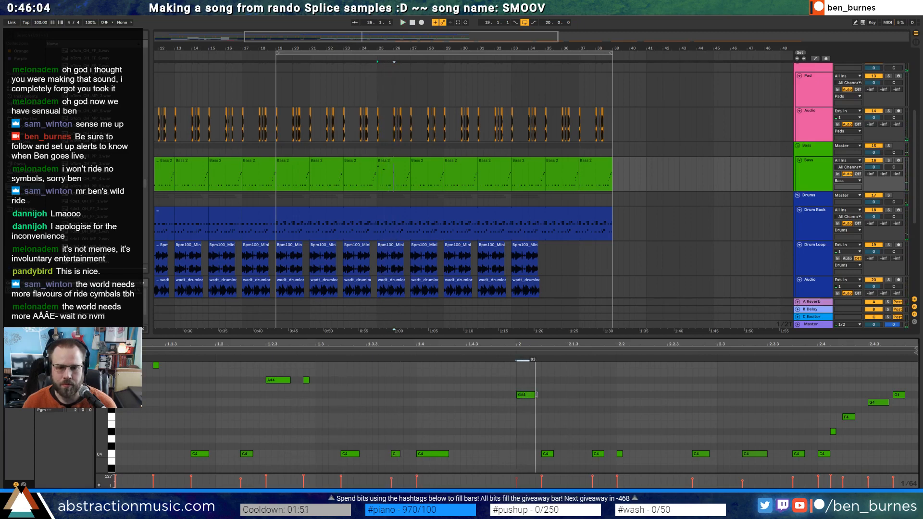
drag(270, 368, 315, 392)
key(ctrl+v)
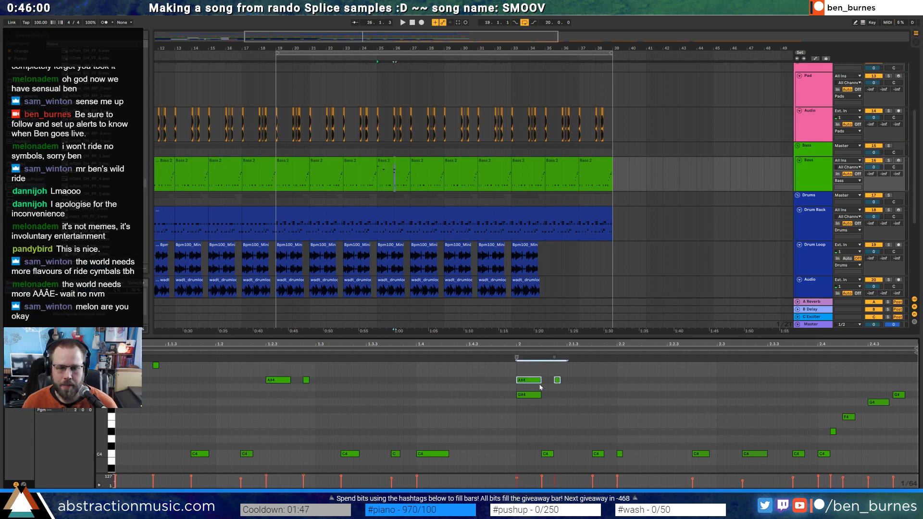
key(Down)
key(Down)
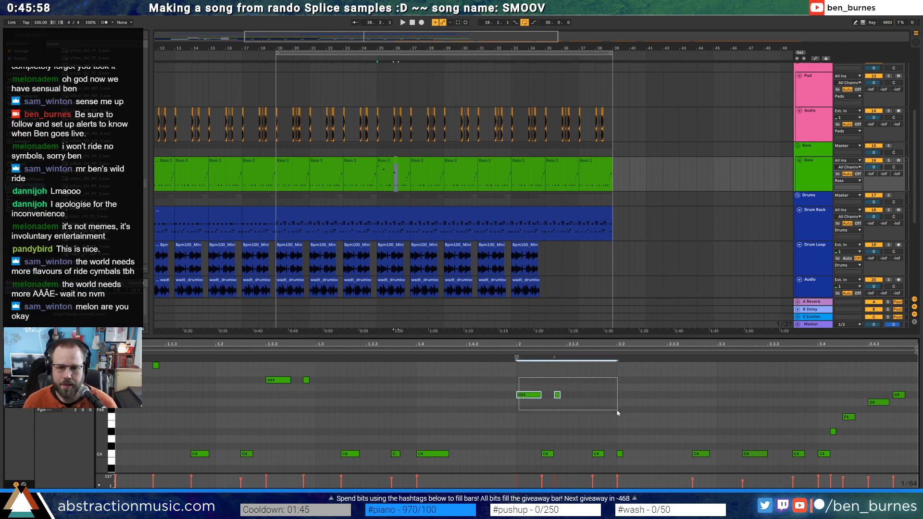
Duplicate the G#4 note pair to beat 2.2, and transpose the copies down to G4
key(ctrl+d)
key(Down)
key(Down)
key(Up)
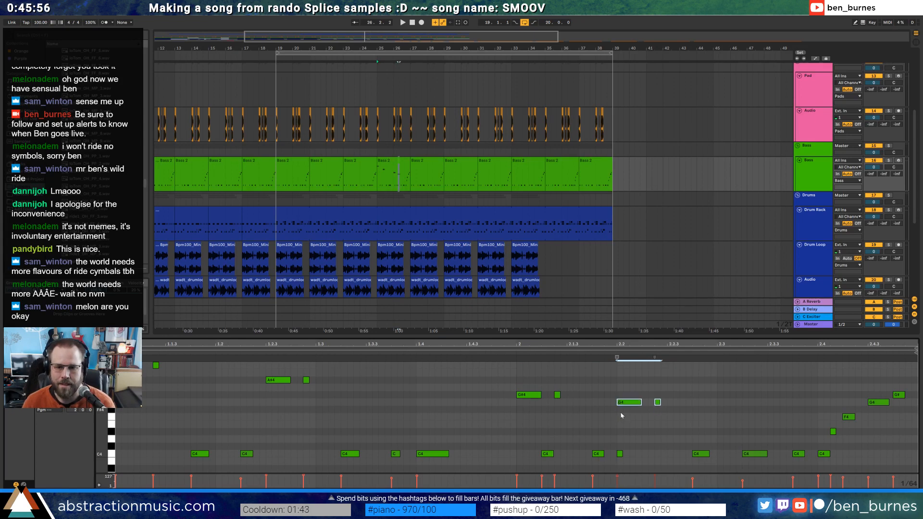
drag(616, 388, 720, 414)
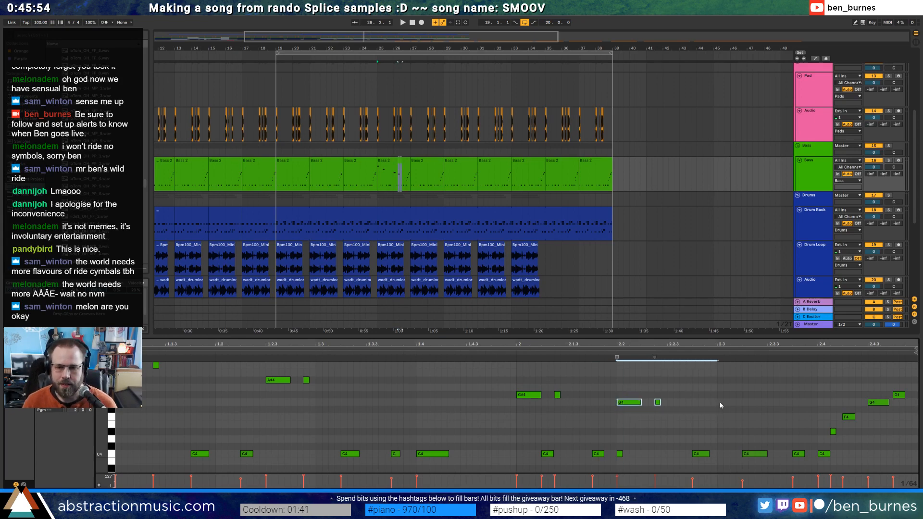
Add a short descending run of F4, D#4 and D4 notes starting at beat 2.3
click(721, 416)
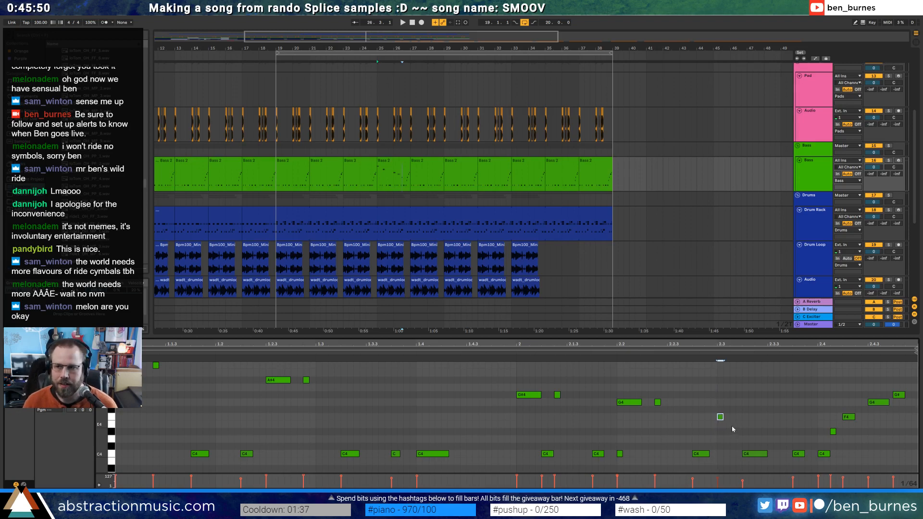
double_click(732, 425)
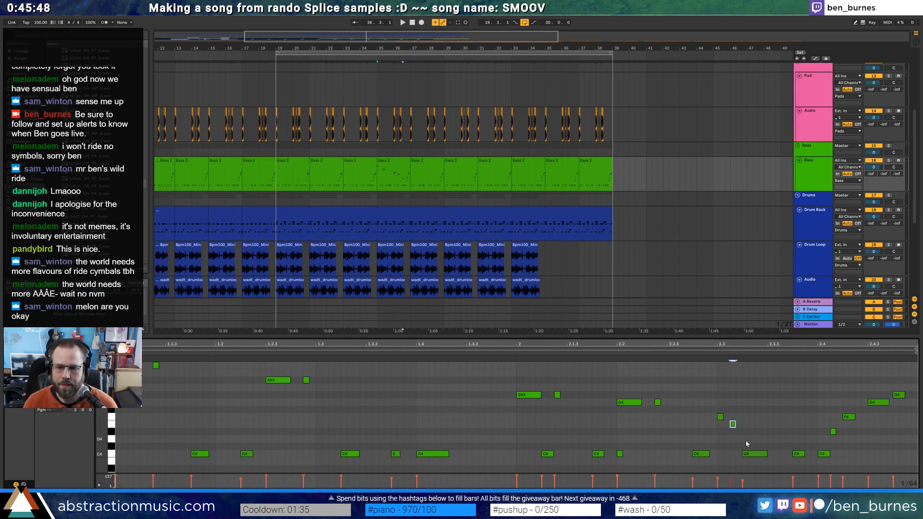
key(Down)
double_click(745, 440)
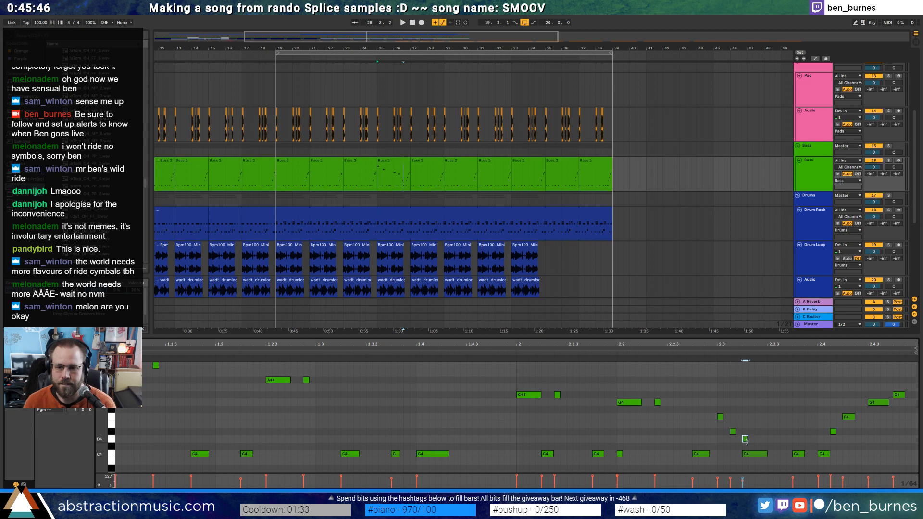
Shift the C4 note beneath the descending run so it starts at 2.3.3, try a later D4, and listen
click(756, 447)
click(759, 456)
key(Right)
key(Right)
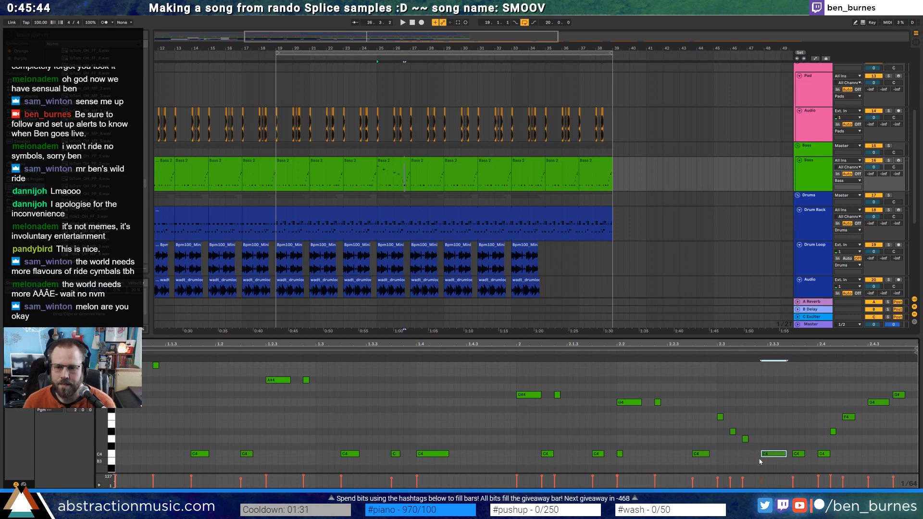
click(745, 438)
key(Right)
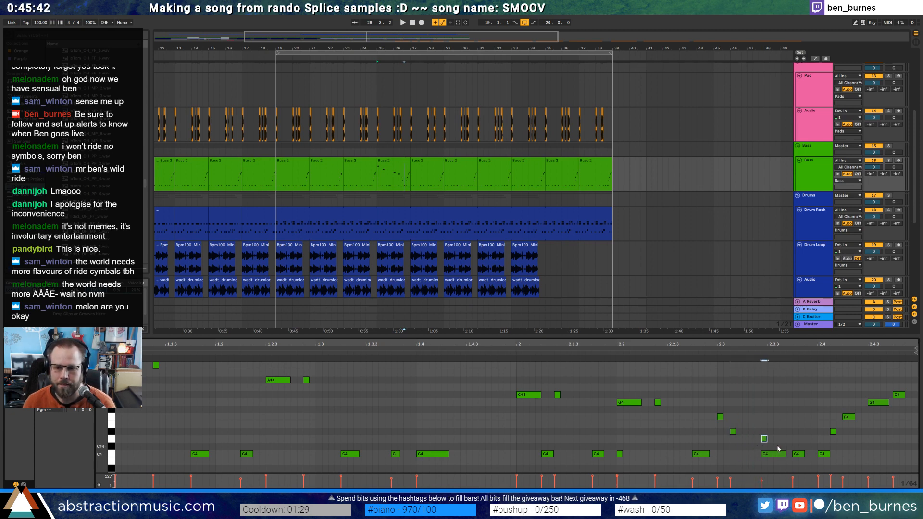
key(Left)
key(Left)
key(Left)
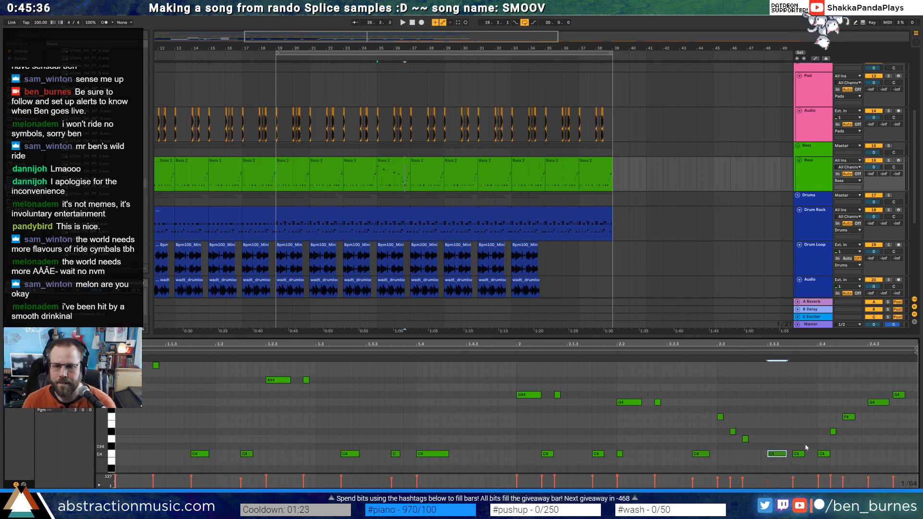
key(space)
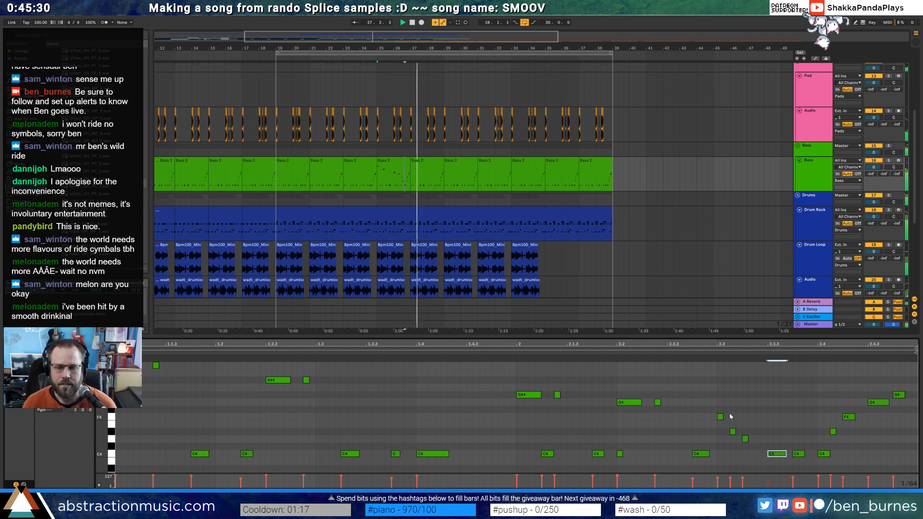
key(space)
Stretch the F4, D#4 and D4 run to sixteenth spacing, delete the C4 notes at 2.3.3 and 2.4, and play it
drag(723, 406, 747, 443)
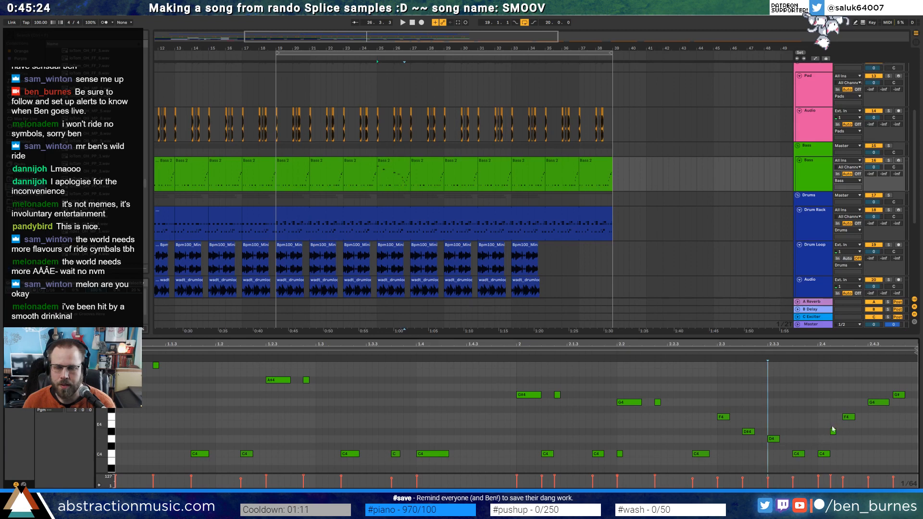
click(834, 431)
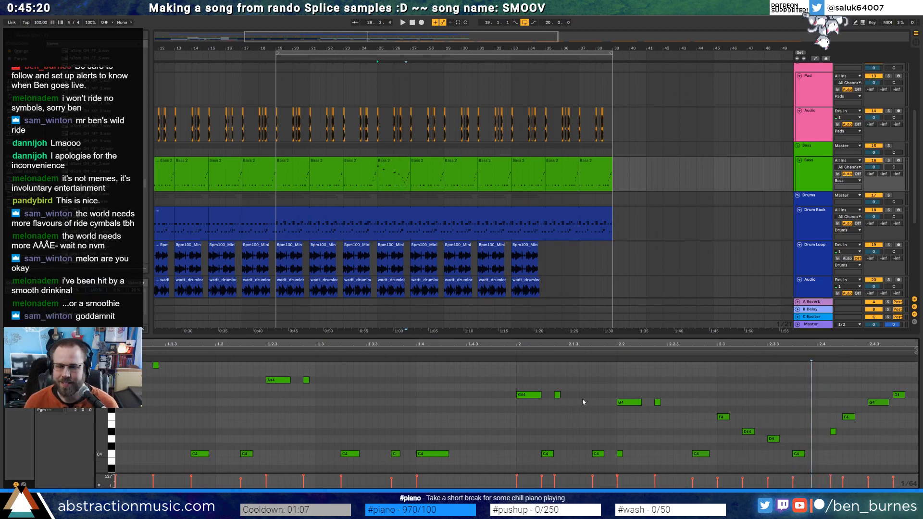
key(space)
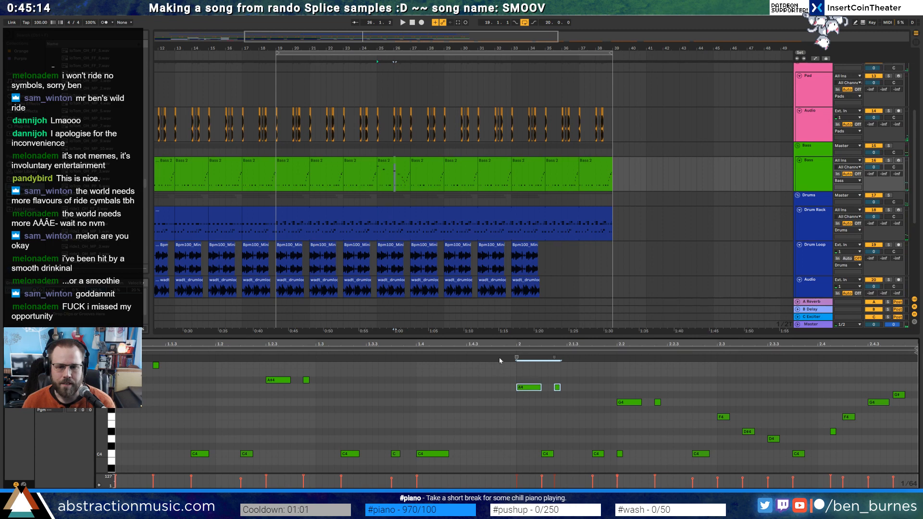
Transpose the note pair at bar 2 to G4 and the pair at 2.2 down to F4, listening with the Bass track soloed
key(Down)
key(Down)
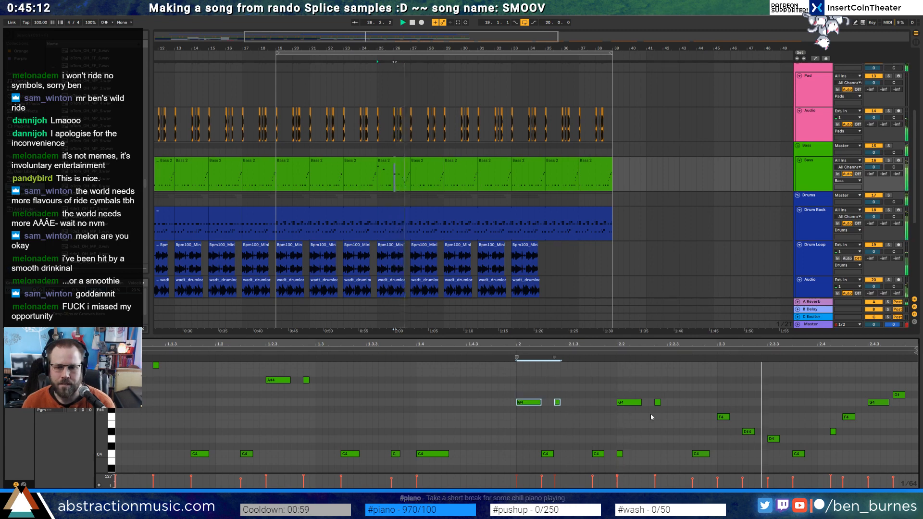
drag(637, 394, 673, 412)
key(Down)
key(Down)
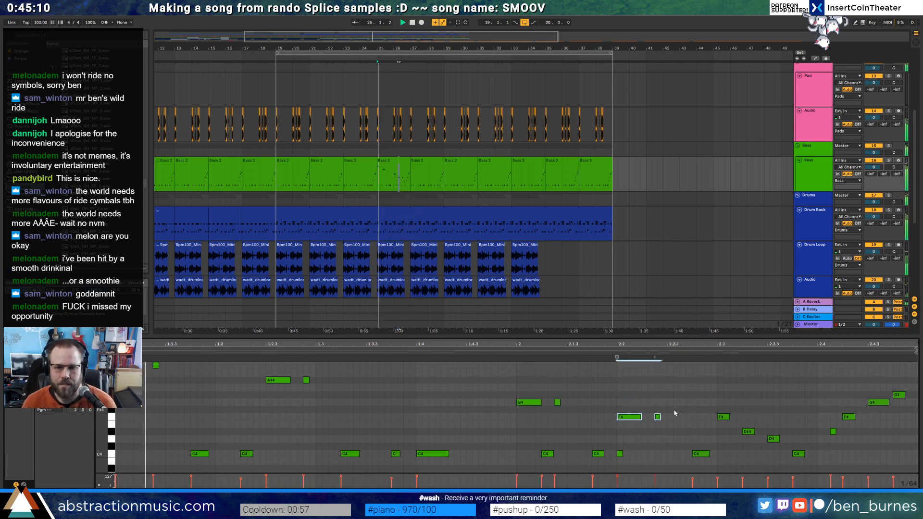
click(889, 160)
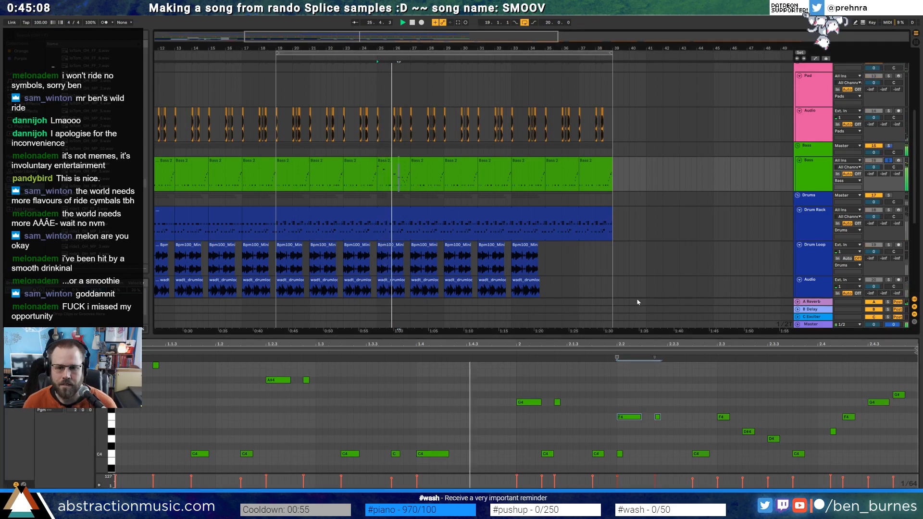
Delete the C4 note shortly after the start of the bass clip's bar 2 and listen
click(548, 454)
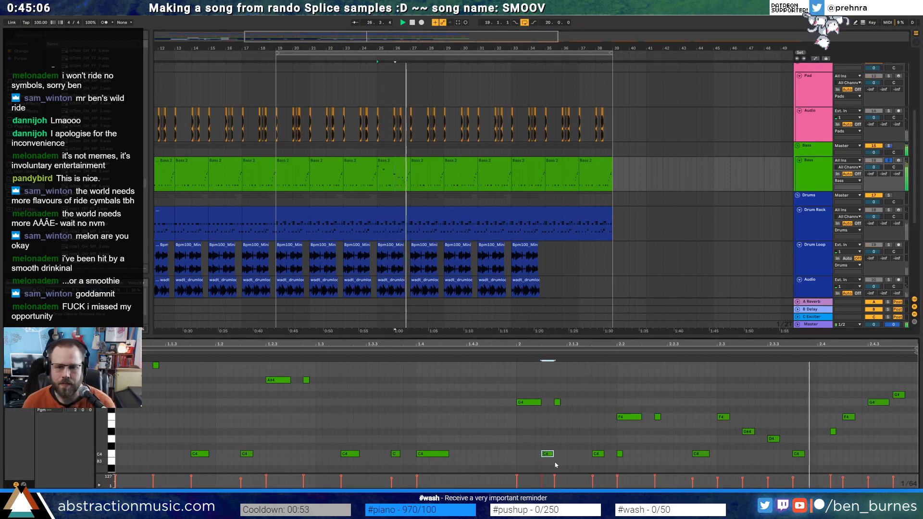
key(Delete)
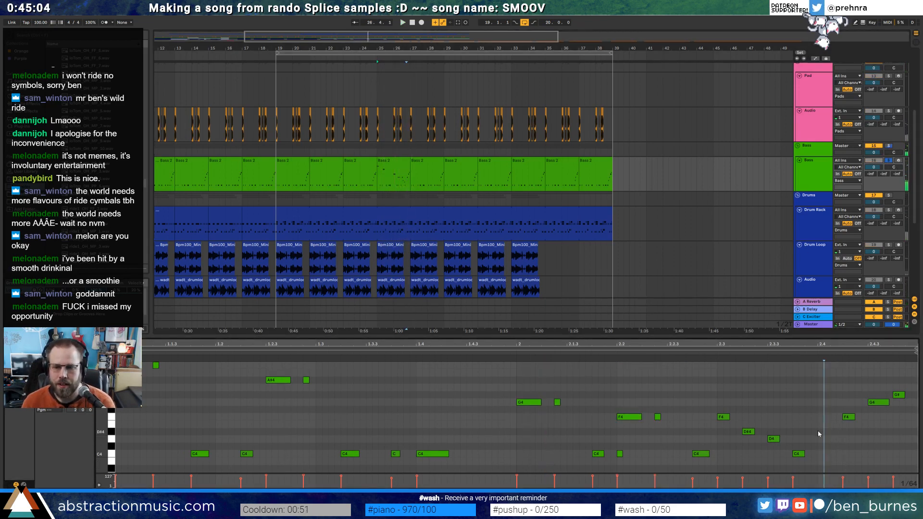
key(space)
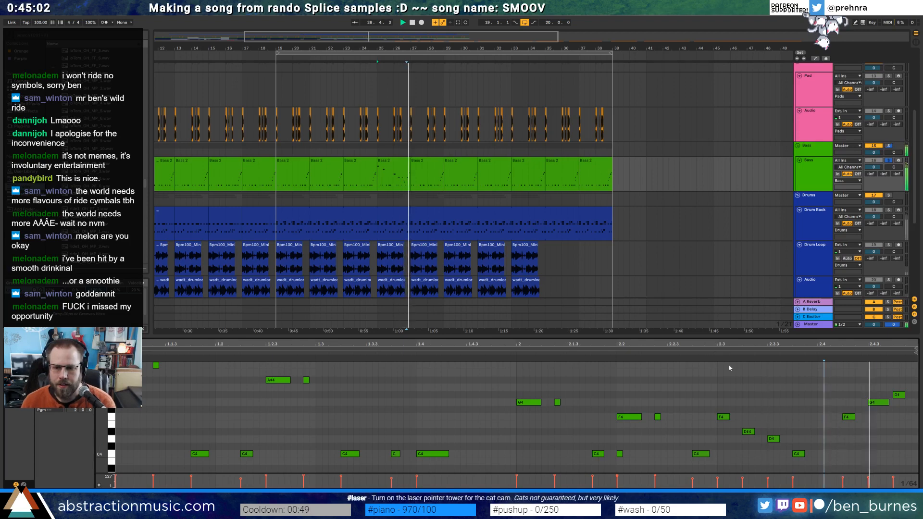
Shorten the G4 note at 2.4.3, raise the final note to A#4, and play the result with the Bass track unsoloed
drag(889, 402, 881, 402)
click(899, 395)
key(Up)
key(Up)
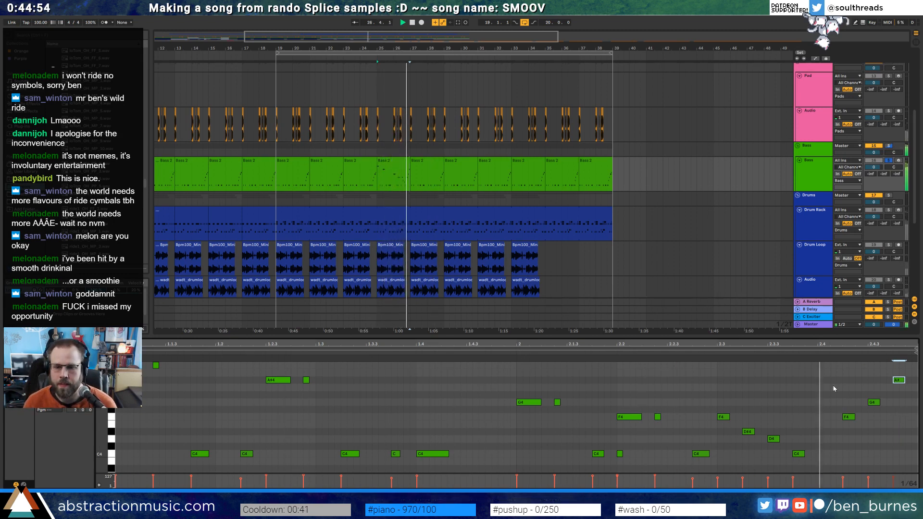
click(889, 161)
key(space)
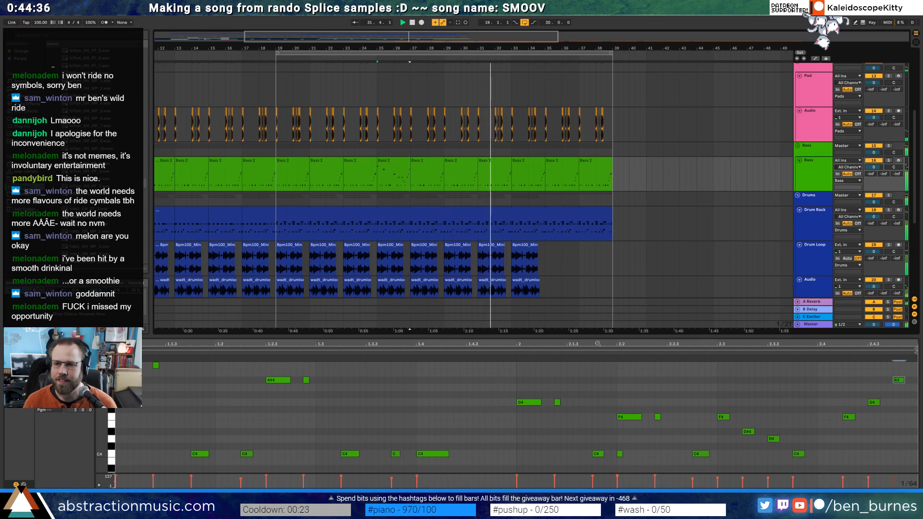
Stop playback and copy the varied bass clip at bar 25 onto bar 33
key(space)
click(404, 163)
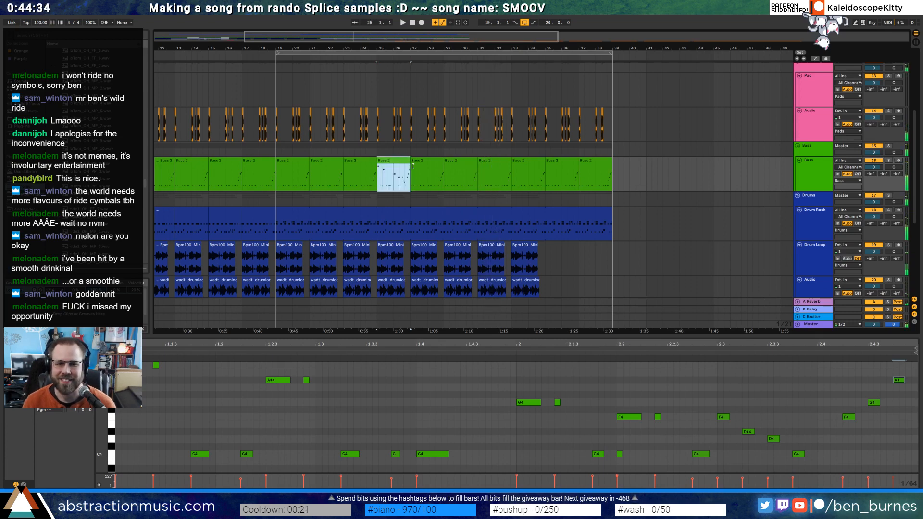
click(531, 172)
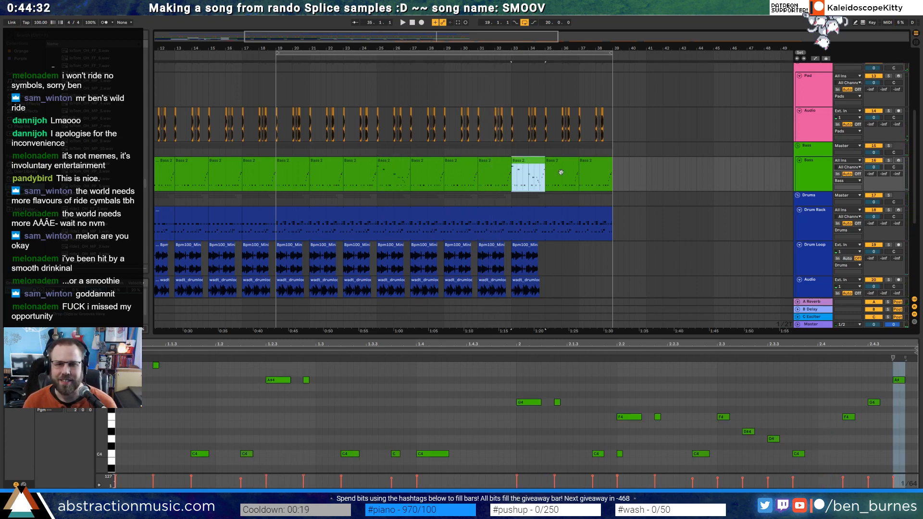
Consolidate the bass clips from bar 19 to bar 27 into a single clip
click(293, 166)
shift+click(392, 169)
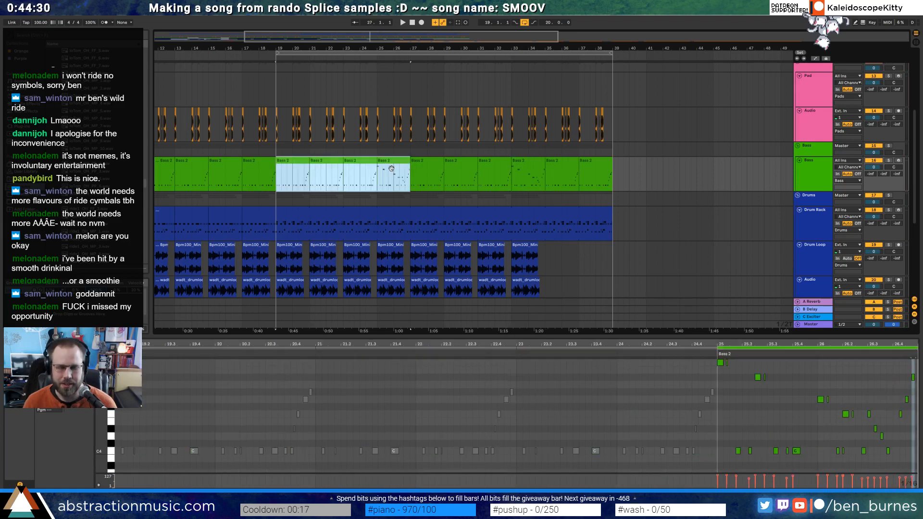
key(ctrl+j)
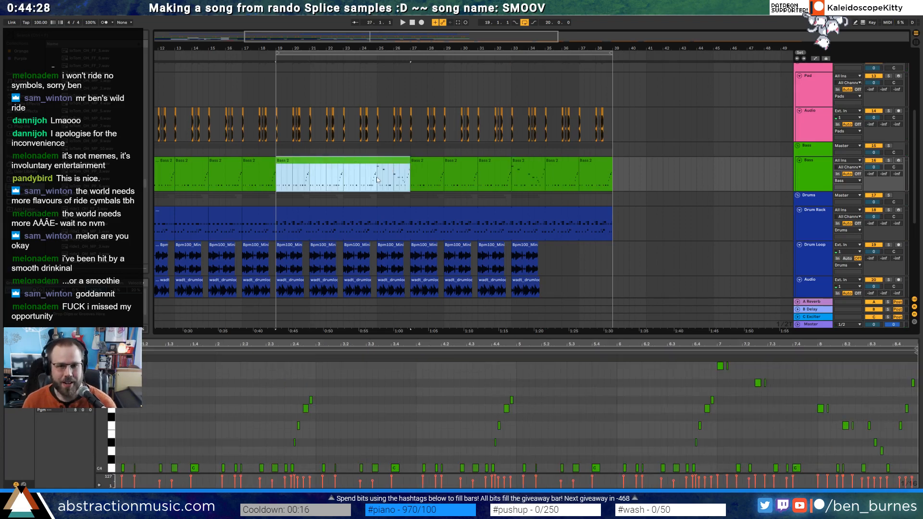
Listen to the consolidated bass clip and shift the C4 note just before beat 3.4 slightly later
click(228, 441)
drag(106, 408, 103, 410)
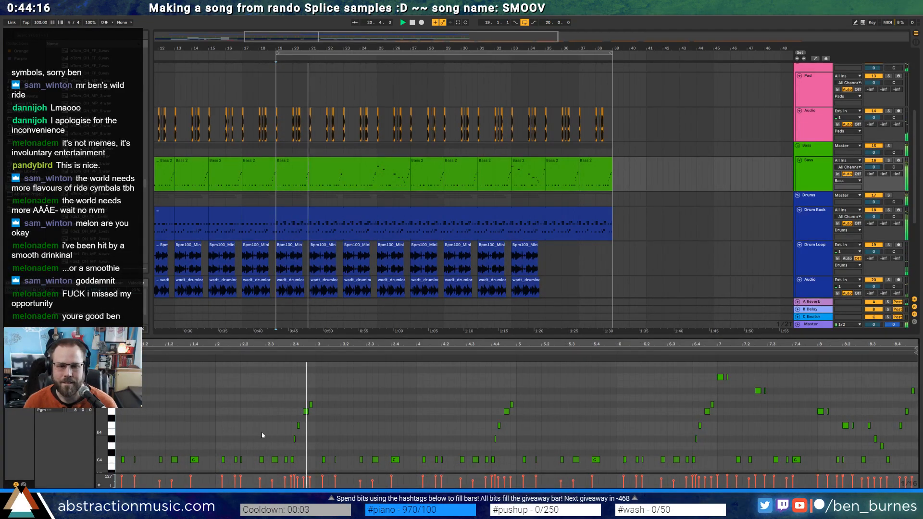
key(space)
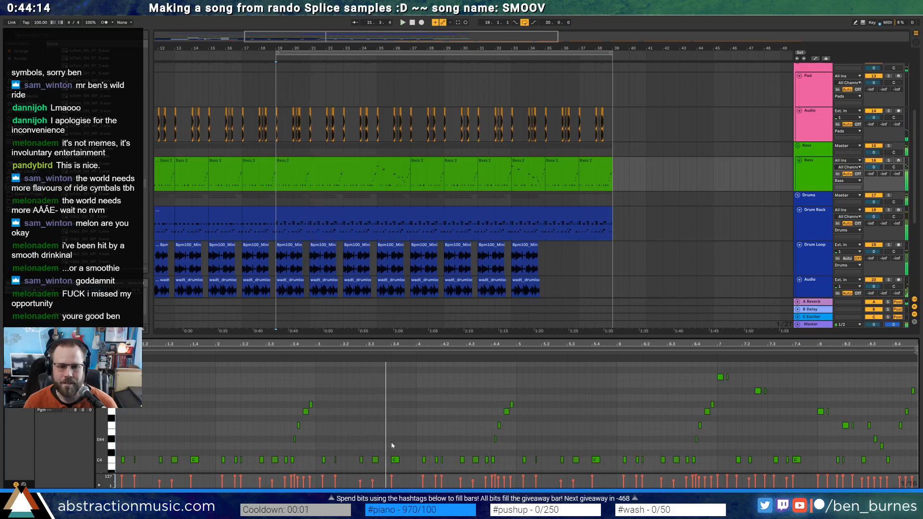
scroll(394, 452, up, 2)
double_click(375, 461)
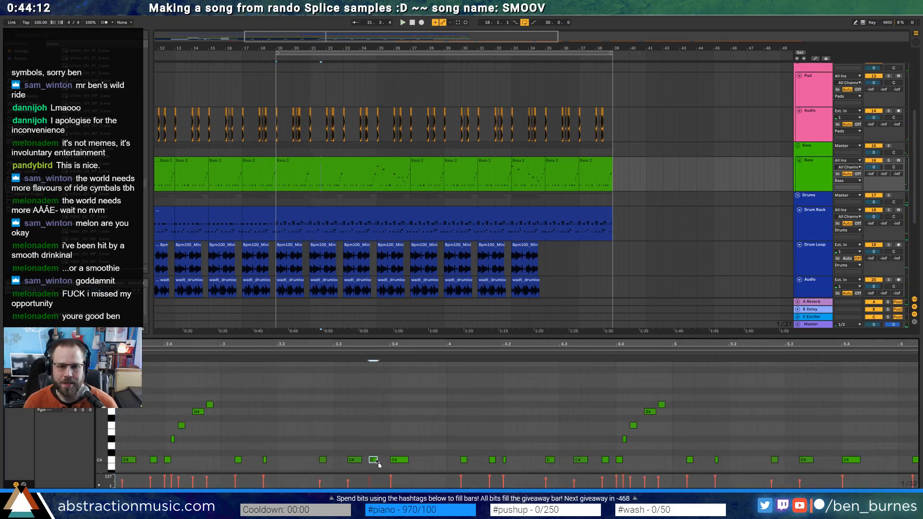
drag(378, 463, 380, 462)
click(382, 443)
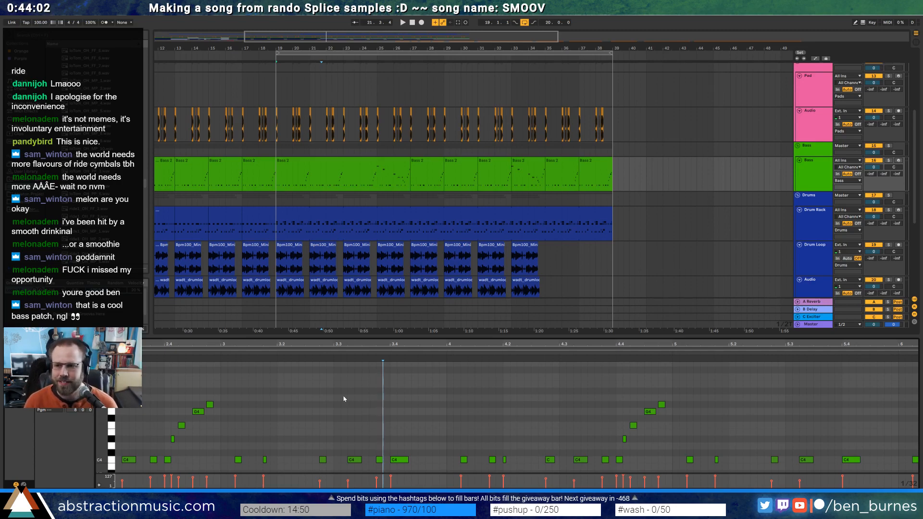
Examine the bass sample and Operator chains of the Bass track's Instrument Rack while playing from bar 19
key(shift+Tab)
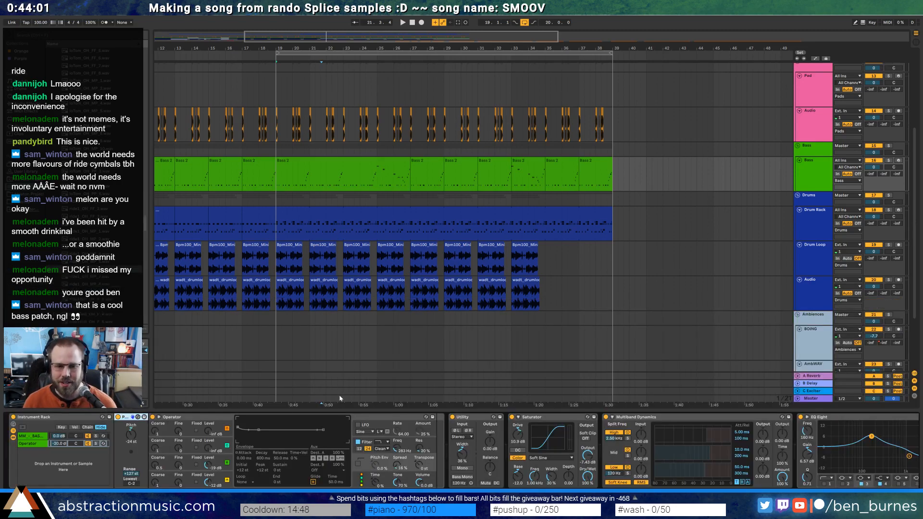
click(36, 436)
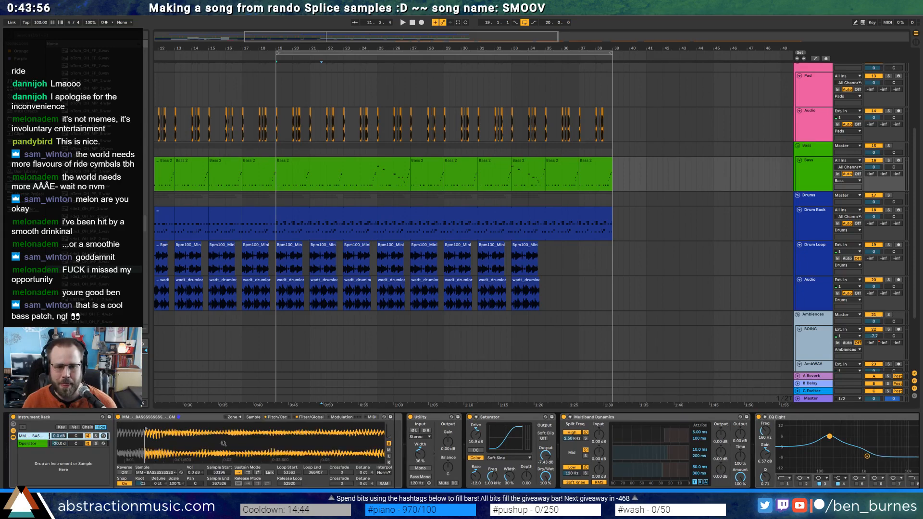
click(290, 165)
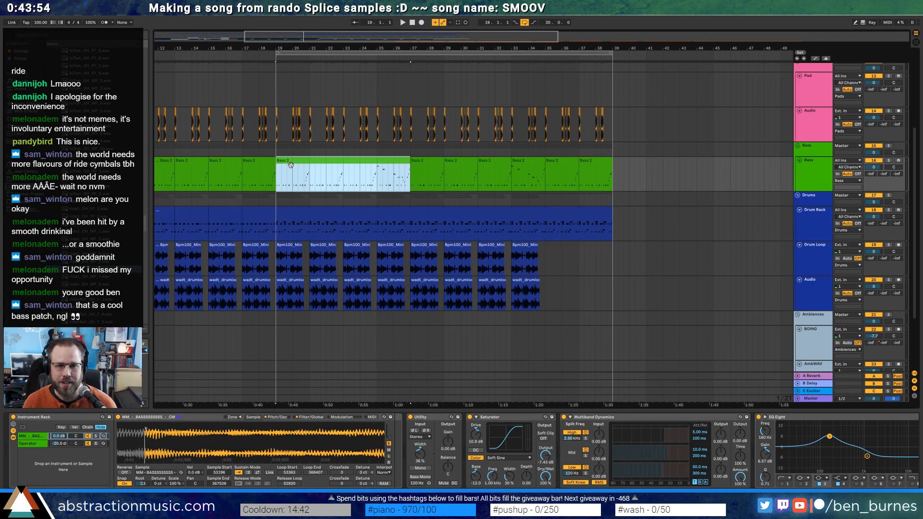
key(space)
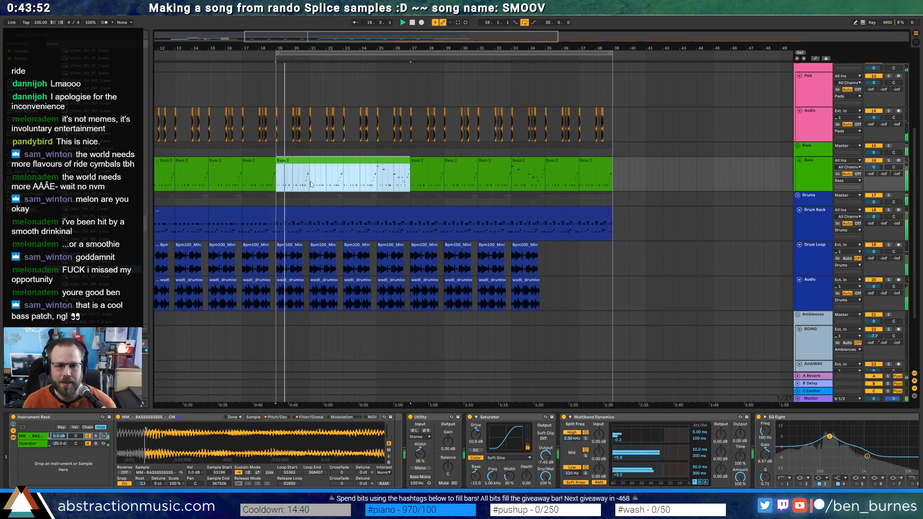
click(35, 444)
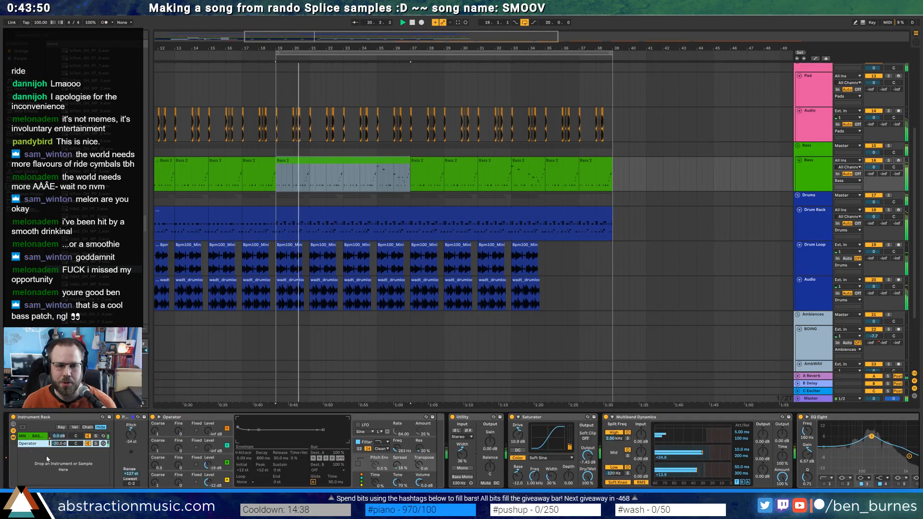
Transpose the rising run at beat 4.4 of the bass clip up to G4, A#4, C5 and C5, and listen
double_click(343, 167)
click(461, 420)
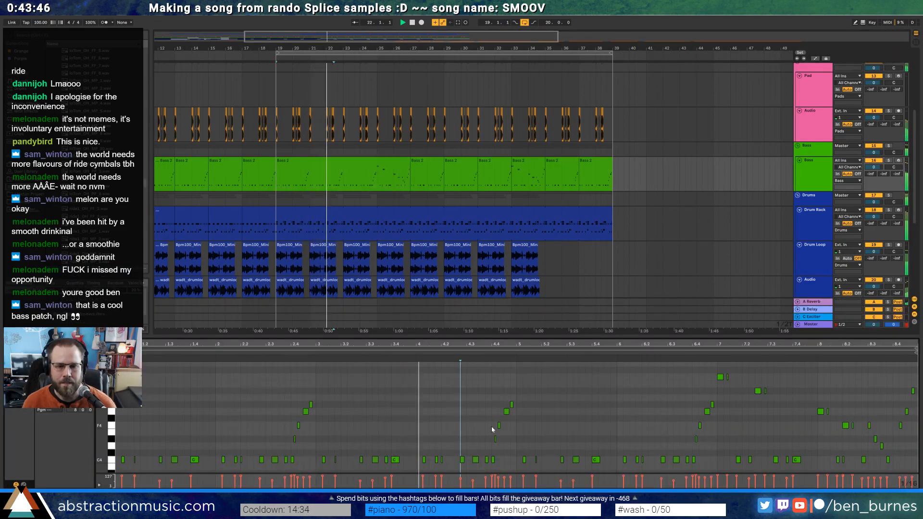
scroll(509, 435, up, 3)
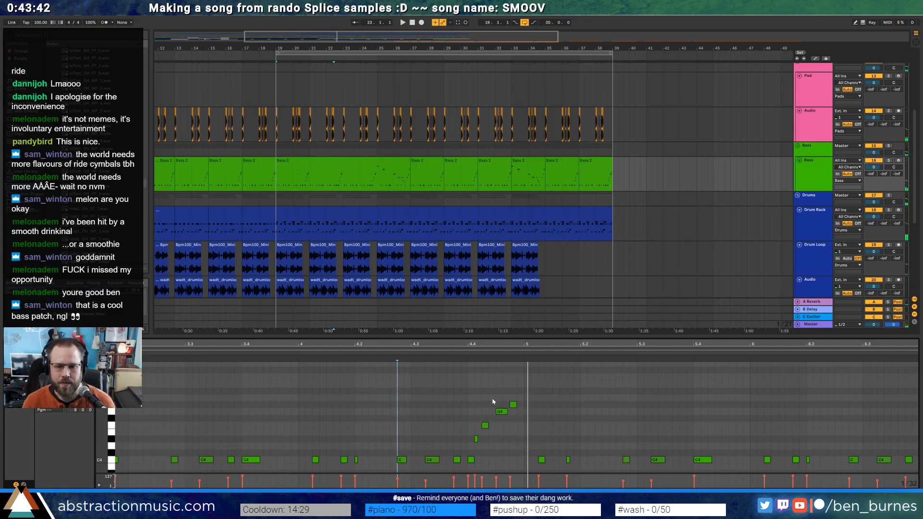
click(485, 426)
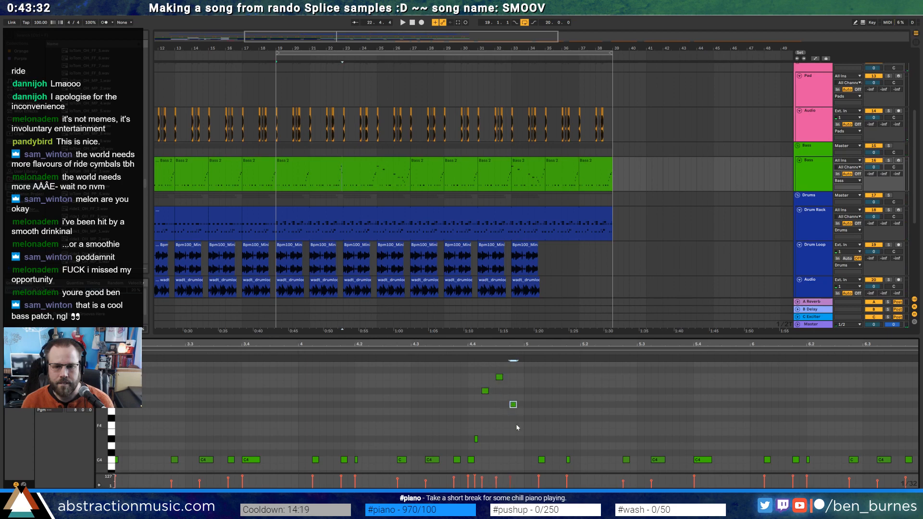
drag(476, 439, 476, 411)
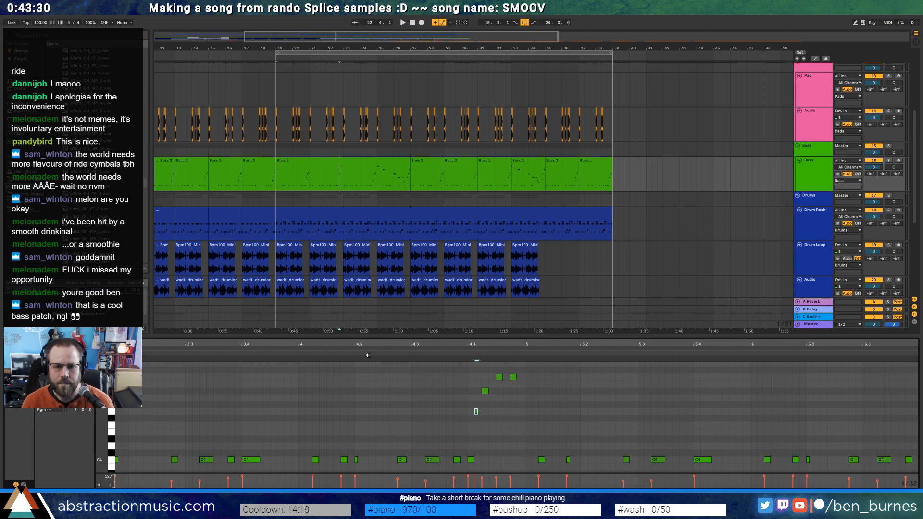
key(space)
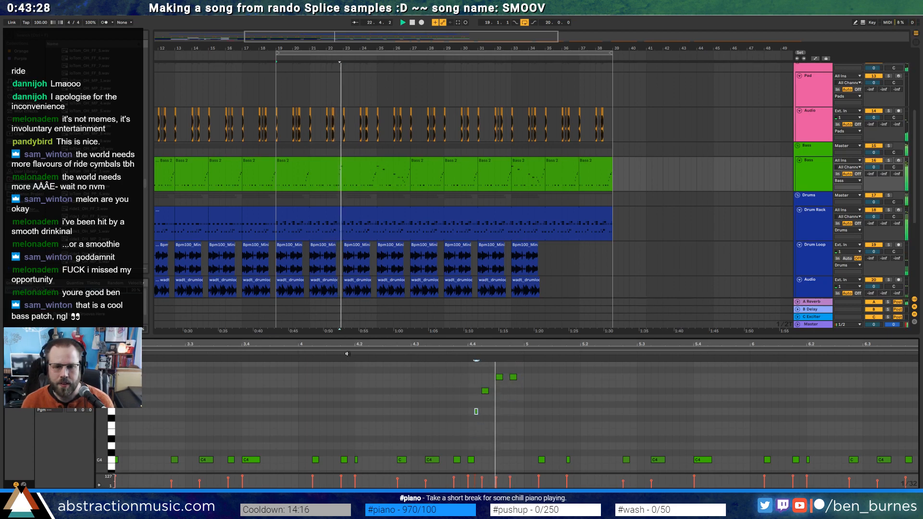
key(space)
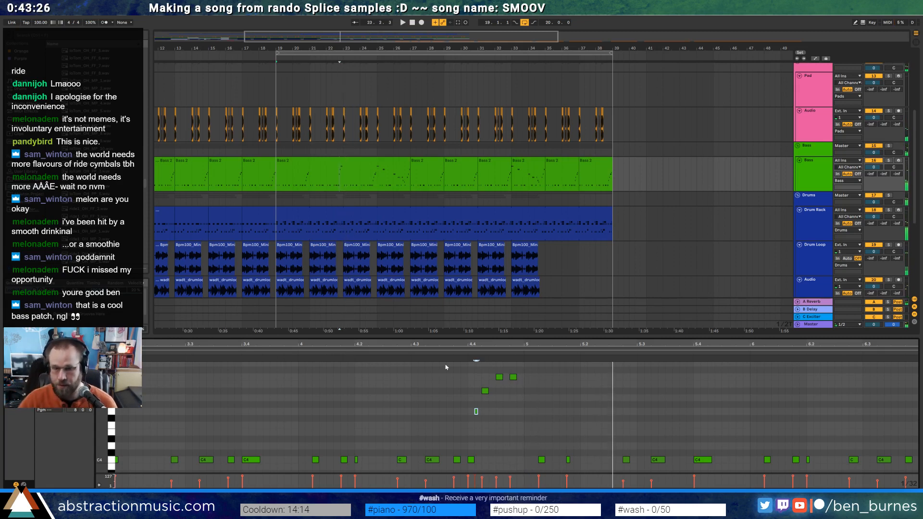
Raise the two C4 notes after beat 5.3 to C5, add a quick run of C4 notes at bar 6, and listen
drag(556, 345, 338, 344)
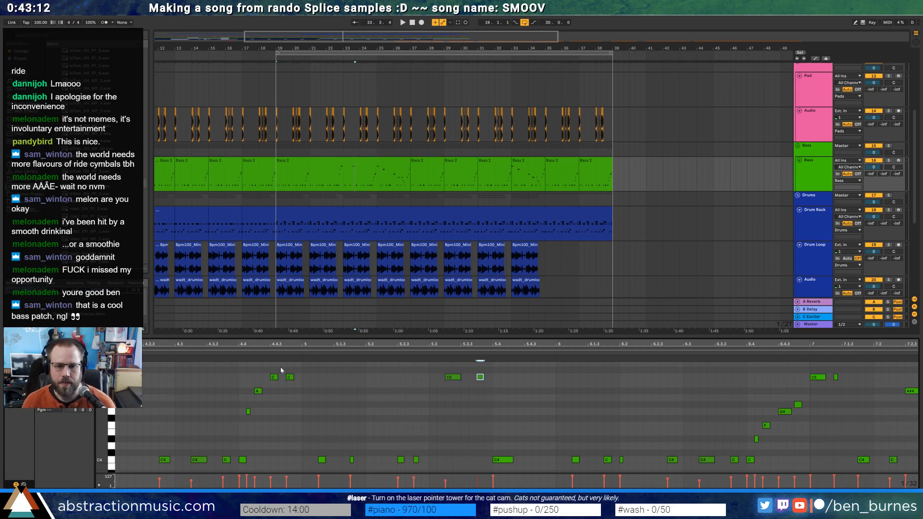
key(space)
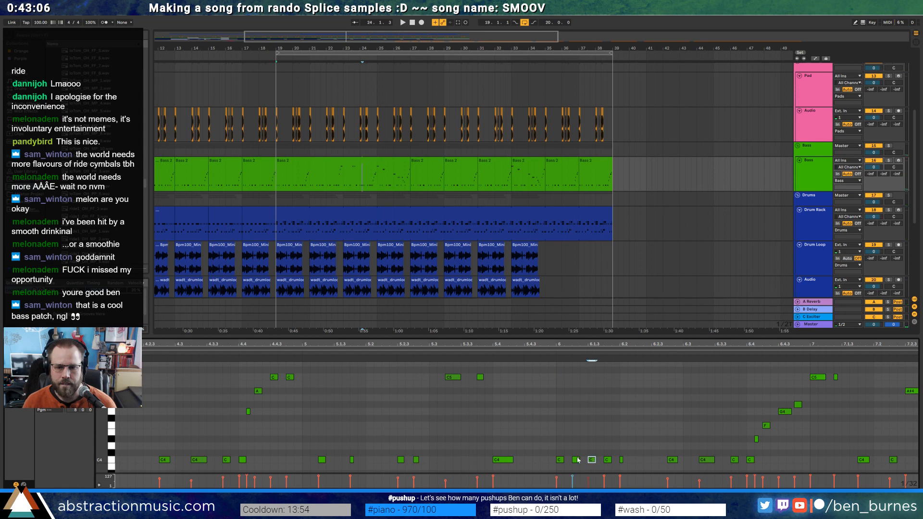
scroll(577, 456, up, 2)
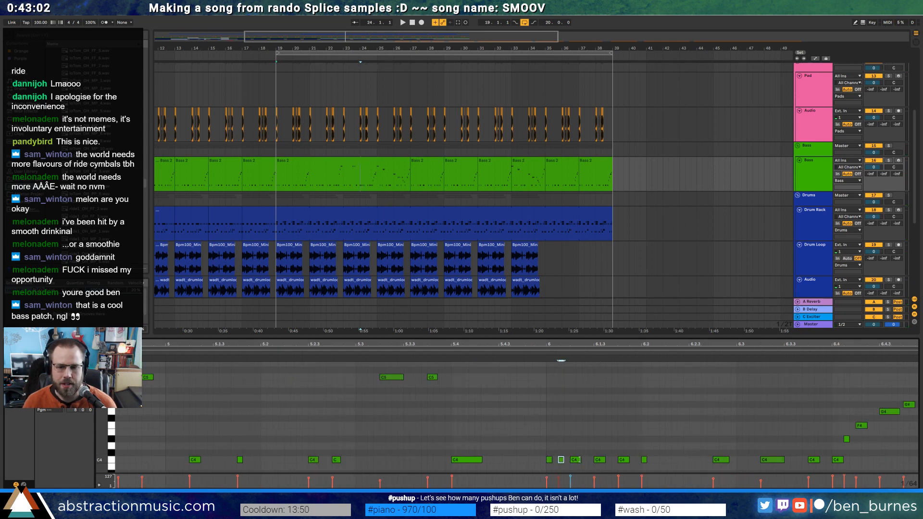
click(478, 360)
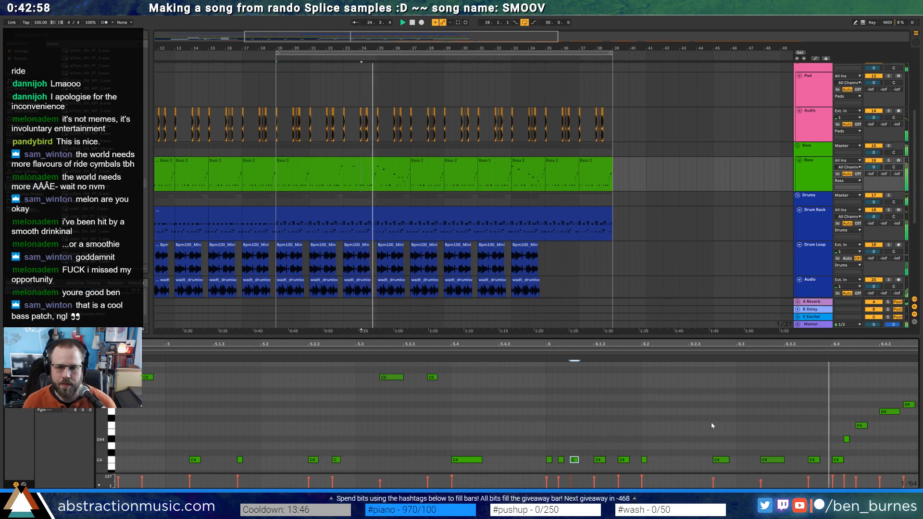
Extend the consolidated bass clip to bar 39 over the older bass clips
scroll(711, 422, down, 2)
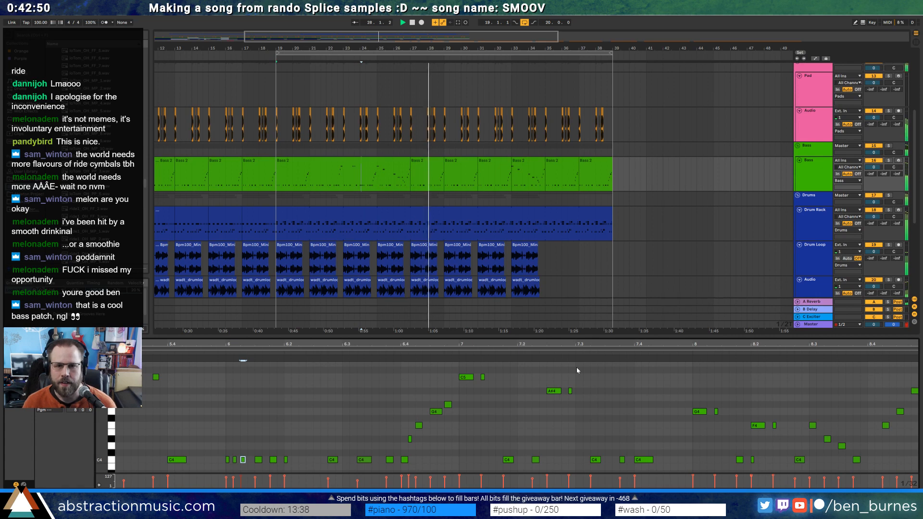
click(376, 168)
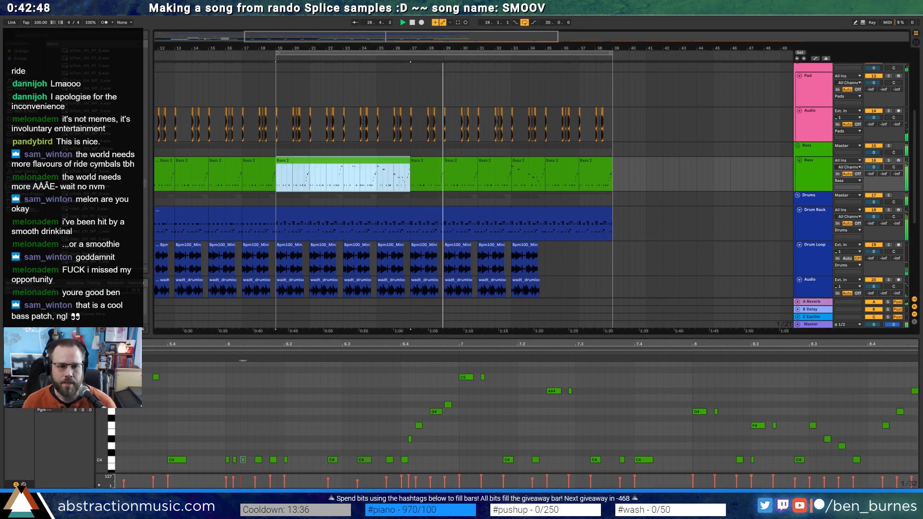
drag(406, 159, 612, 176)
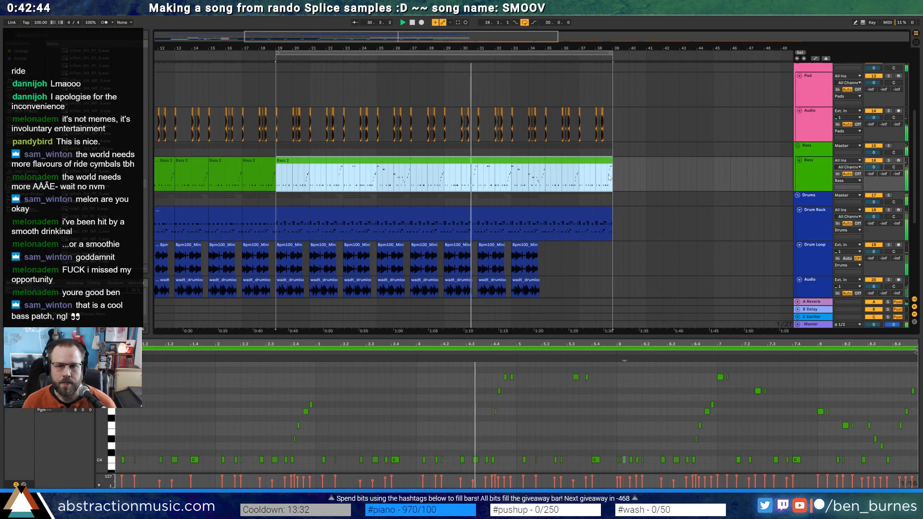
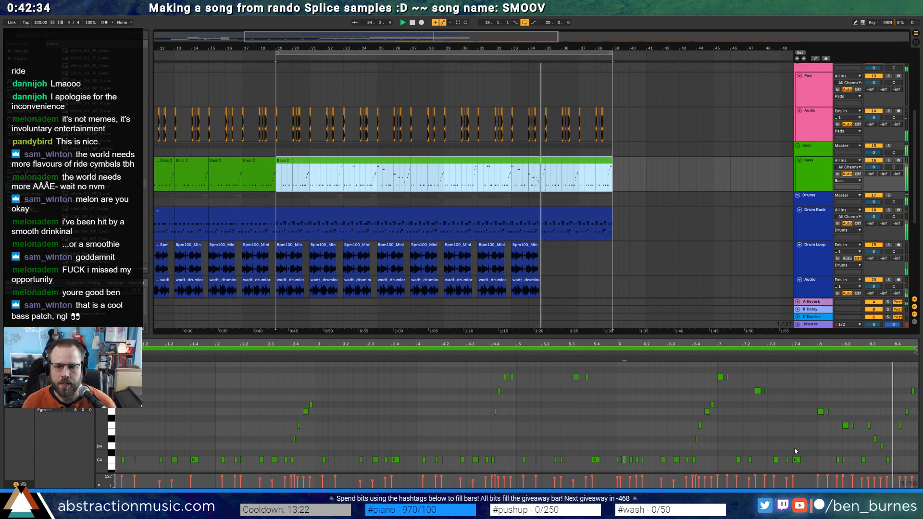
Transpose the C4 note at beat 7.4 of the bass clip up to A#4
click(798, 460)
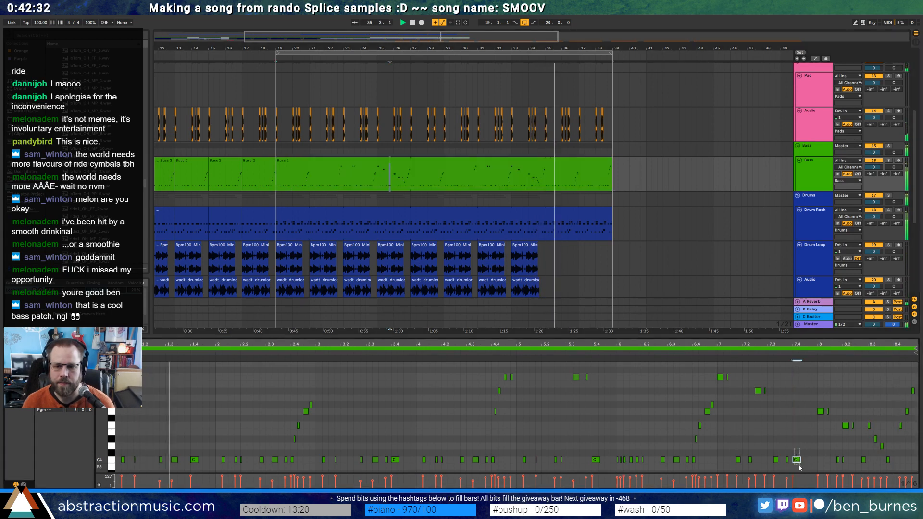
key(shift+Up)
key(Down)
key(Down)
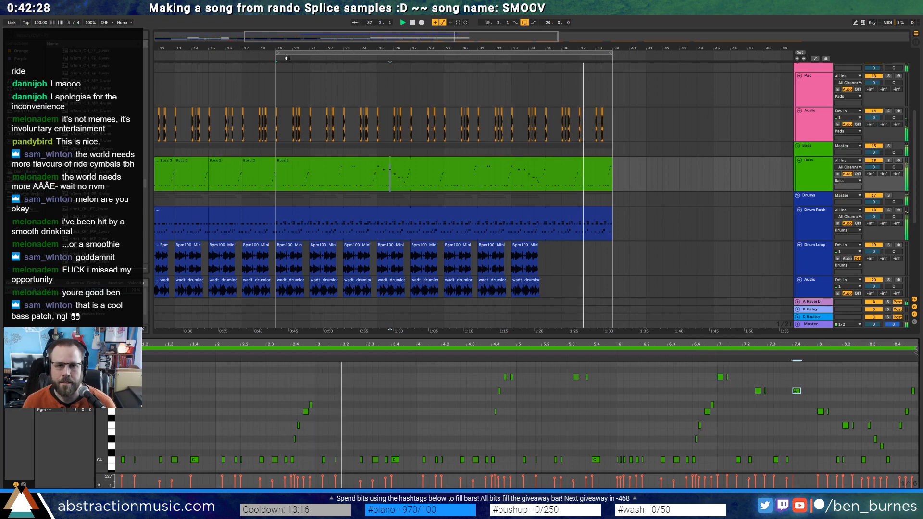
Shorten the arrangement loop to cover bars 35 to 39
drag(278, 53, 543, 72)
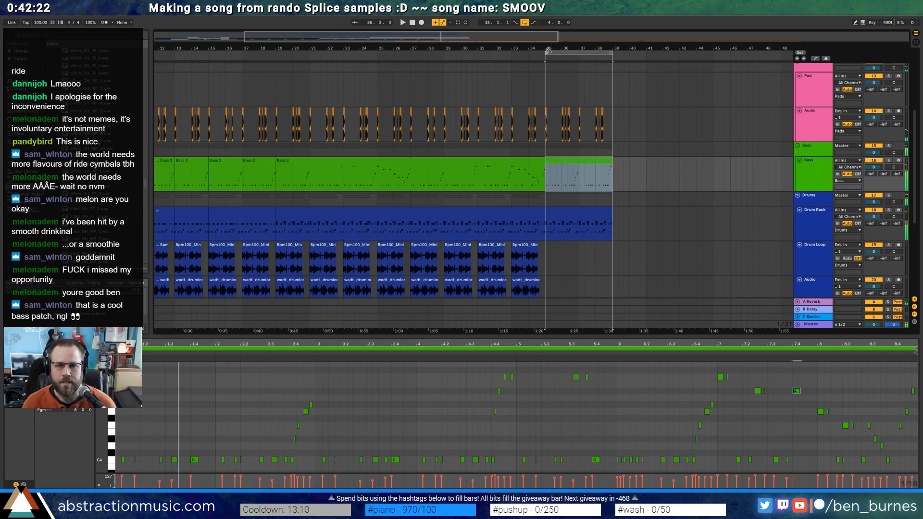
Extend the arrangement loop to cover bars 19 to 39 and briefly play the section
drag(547, 54, 243, 54)
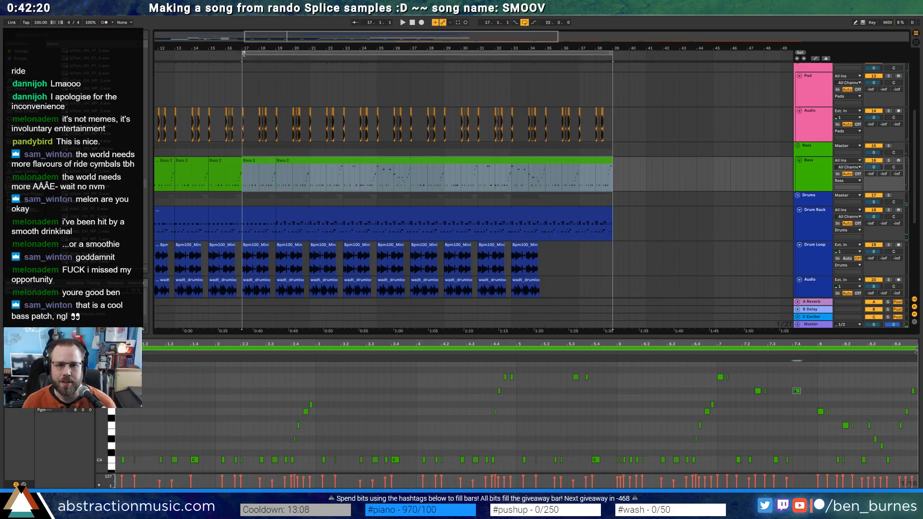
click(273, 183)
drag(244, 52, 271, 52)
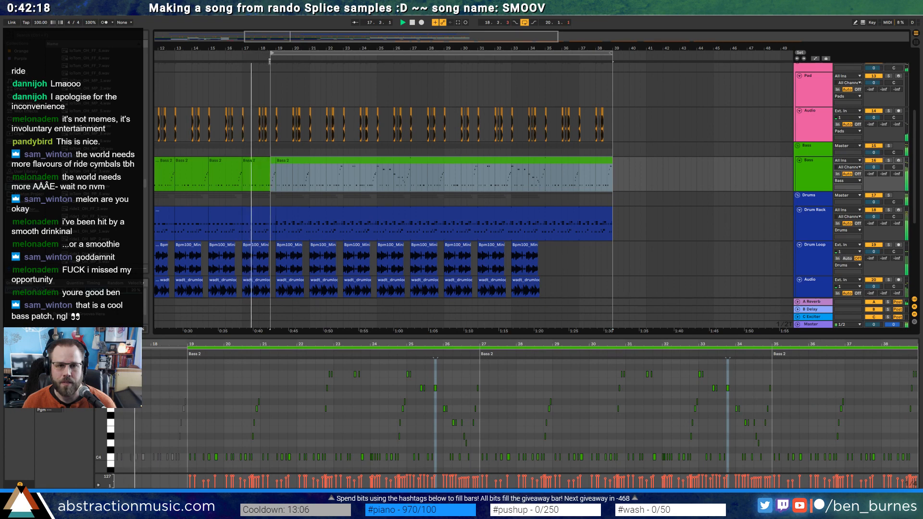
key(space)
drag(363, 253, 361, 190)
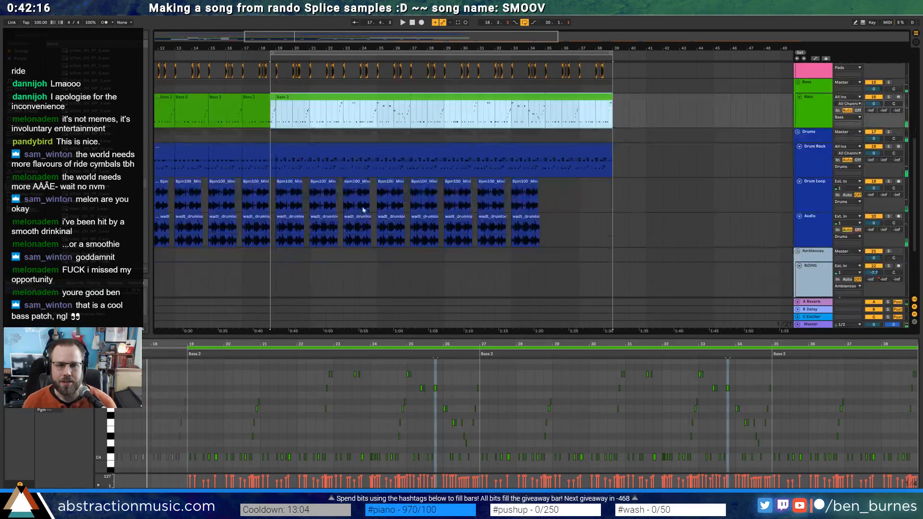
scroll(360, 189, up, 2)
drag(157, 56, 167, 57)
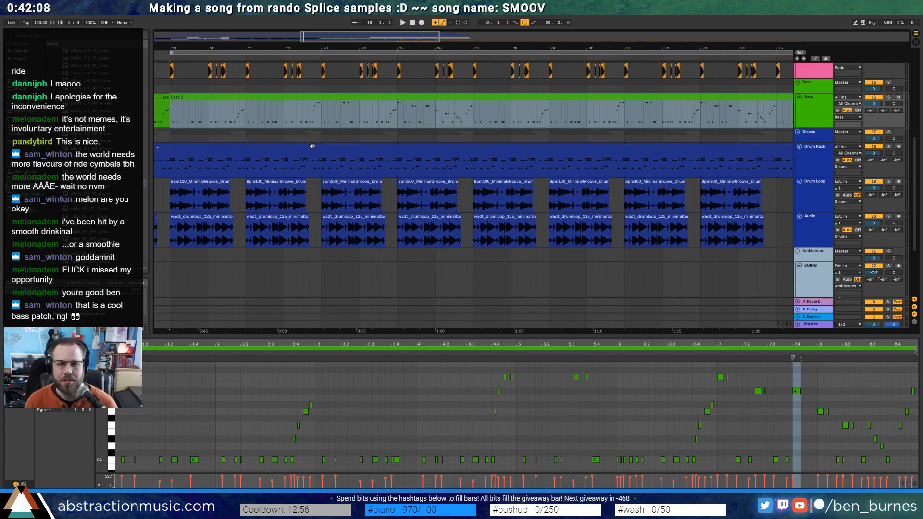
Audition the OSHI melody loop and the PIANO clip on the orange audio track of spare samples
key(shift+Tab)
scroll(514, 261, down, 2)
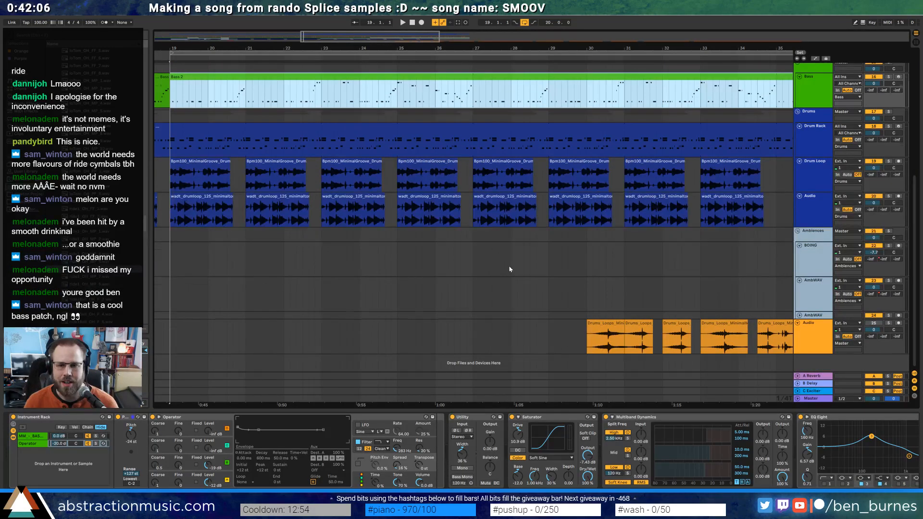
scroll(413, 226, up, 5)
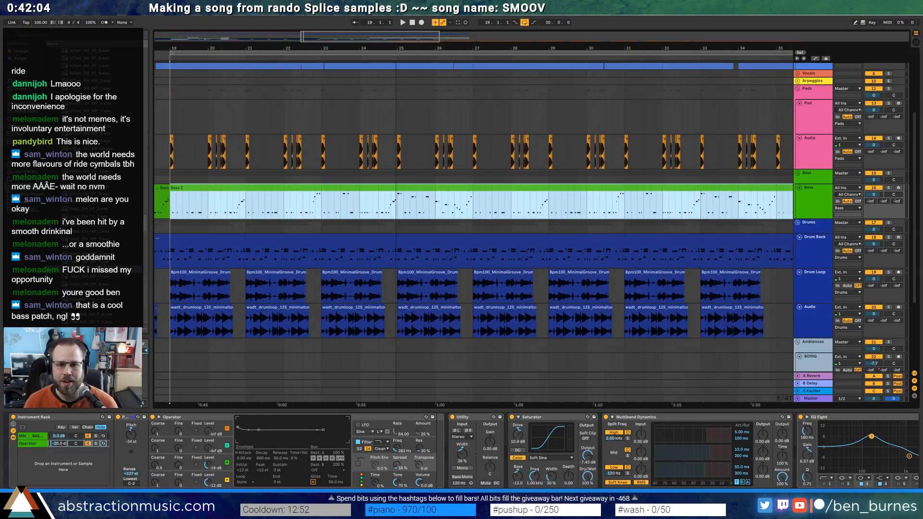
key(x)
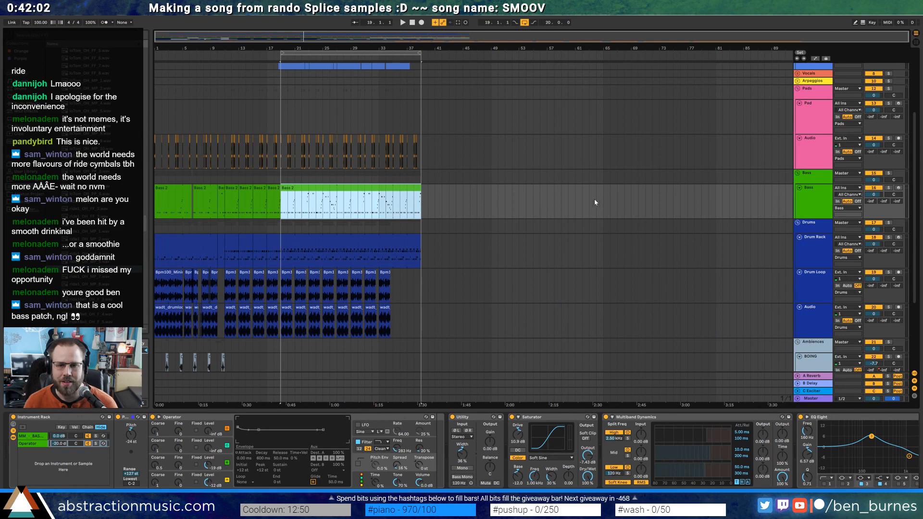
drag(603, 200, 603, 343)
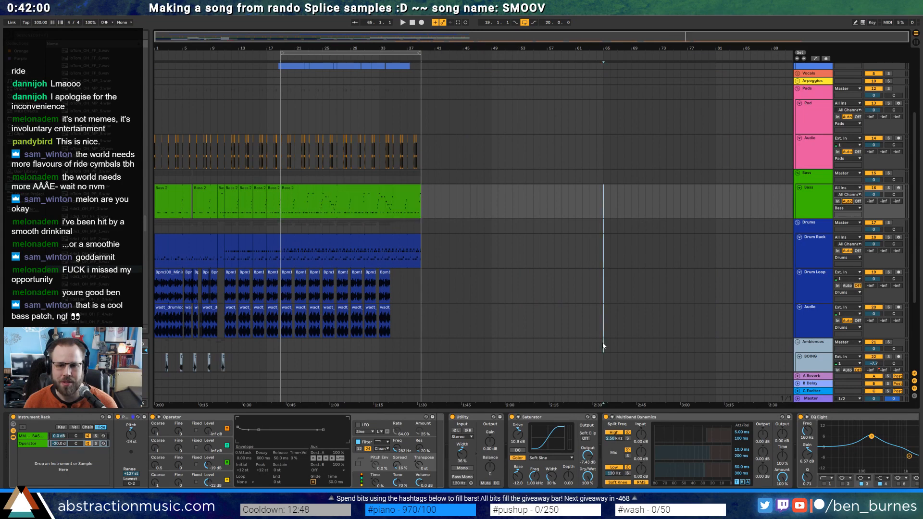
scroll(536, 271, down, 2)
scroll(535, 279, down, 4)
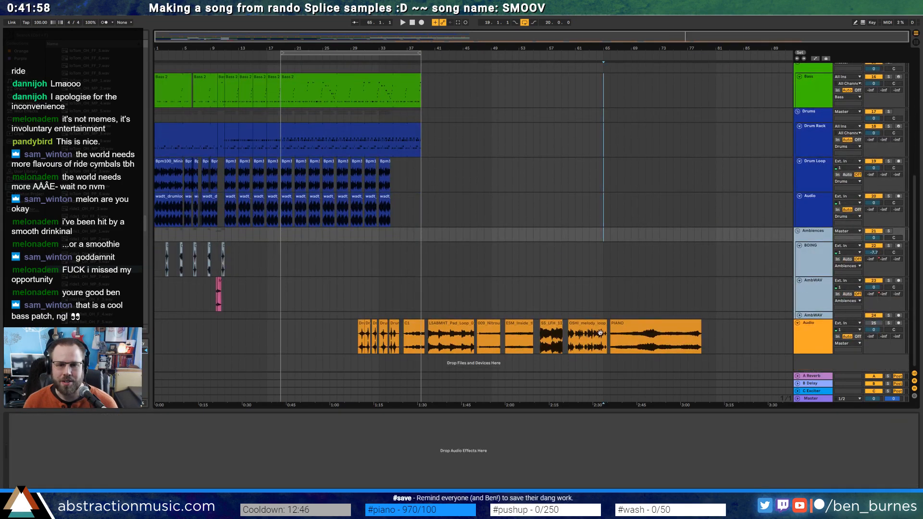
click(594, 326)
key(space)
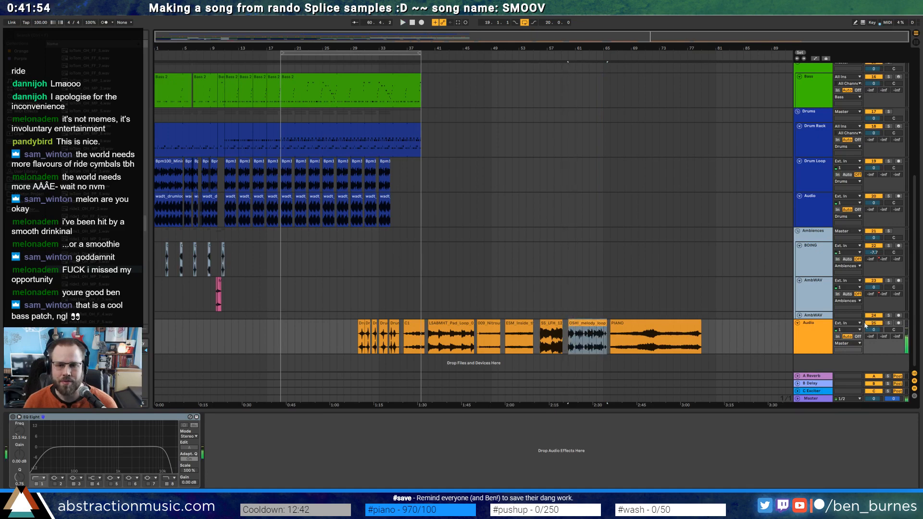
click(624, 336)
key(space)
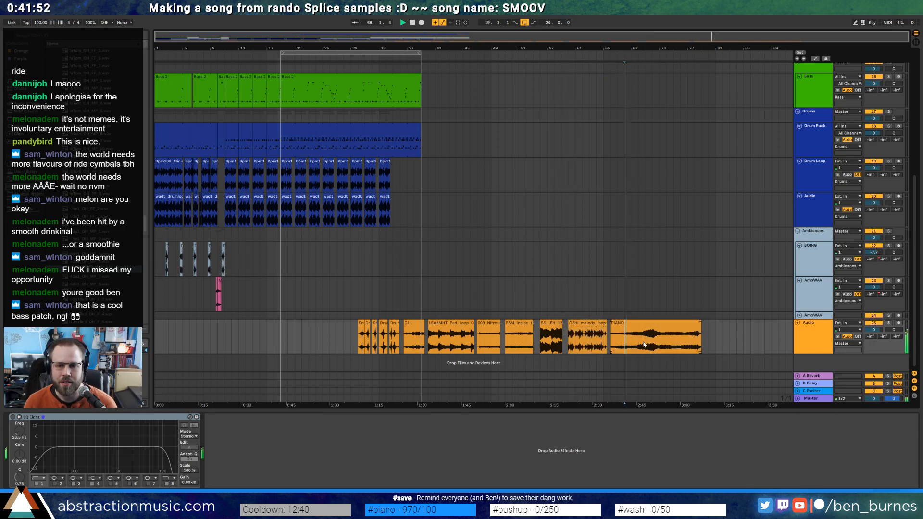
Audition the ESM_Inside_the_Machine loop on the orange audio track and deactivate that clip
click(551, 337)
click(520, 337)
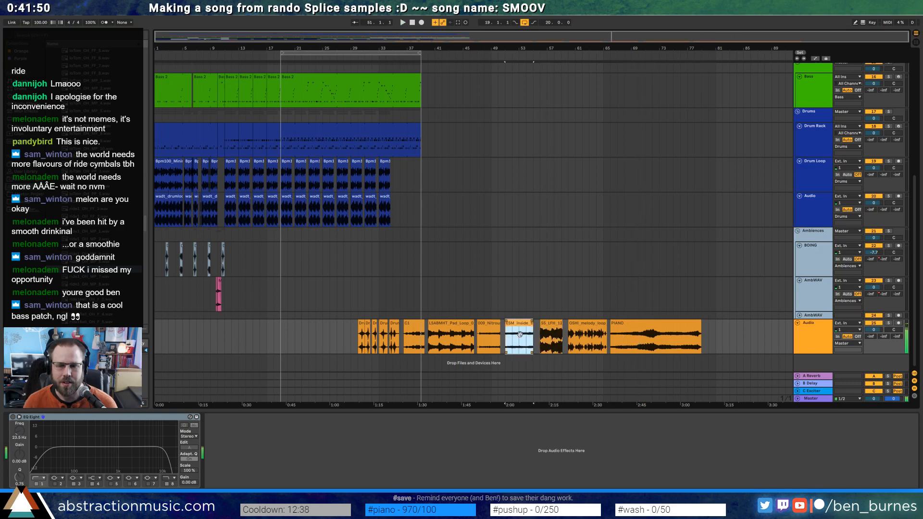
key(space)
Audition the Nitrous pad clip at bar 47 of the orange audio track from several points
click(490, 324)
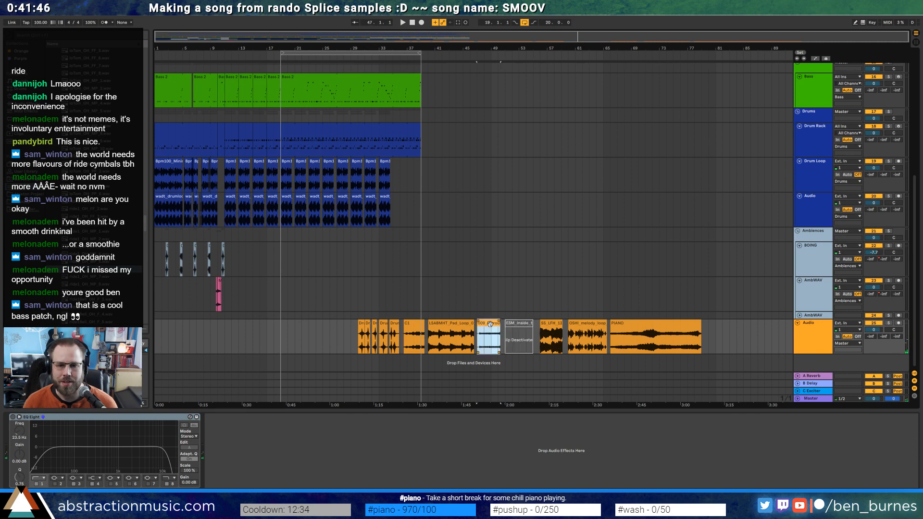
click(484, 342)
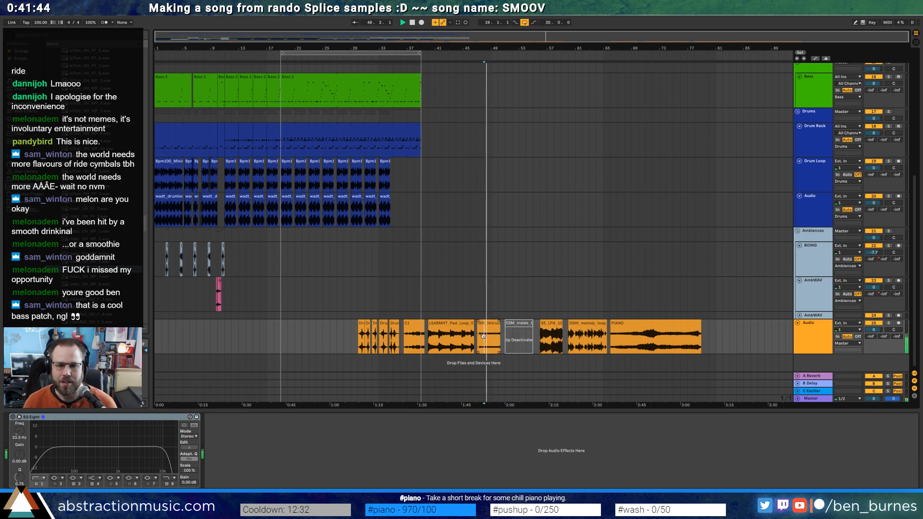
click(485, 328)
key(space)
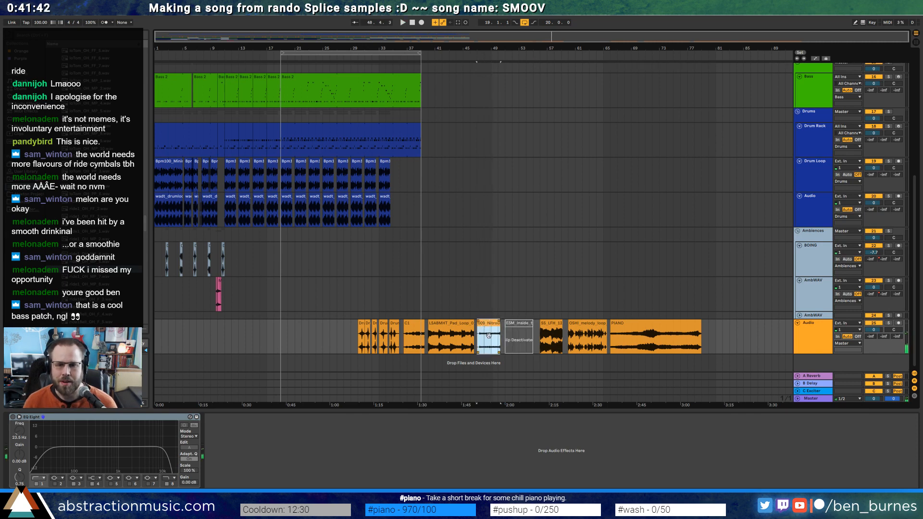
key(z)
key(space)
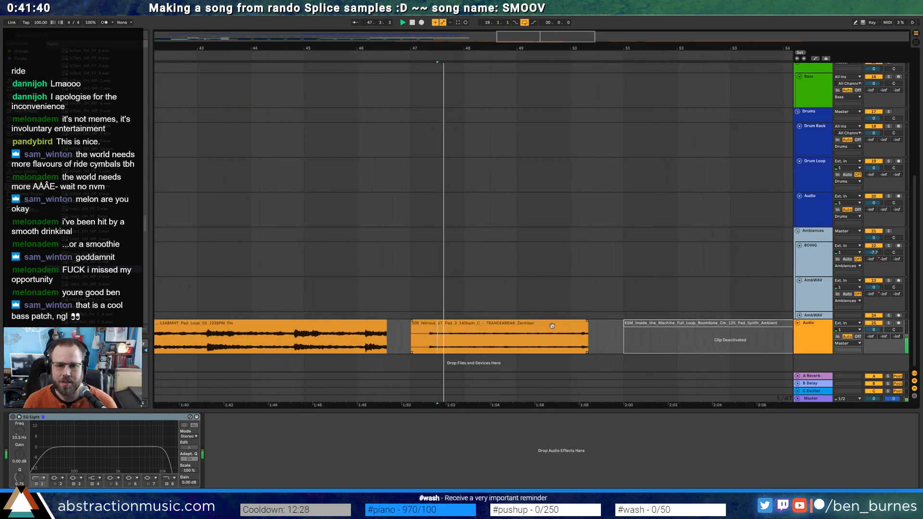
Trim both ends of the Nitrous pad clip to a section just over one bar long and move it to start at bar 48
drag(585, 325, 501, 326)
key(space)
drag(413, 326, 439, 325)
drag(455, 325, 485, 324)
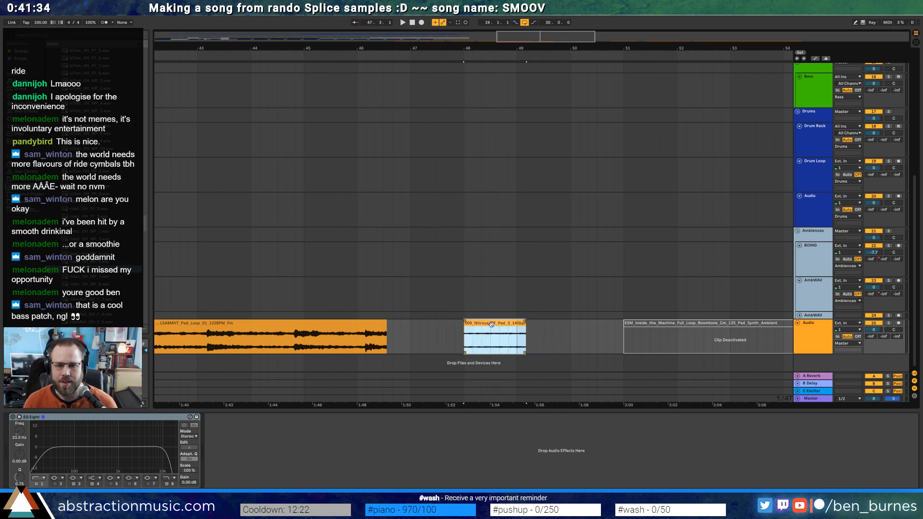
double_click(485, 324)
key(shift+Tab)
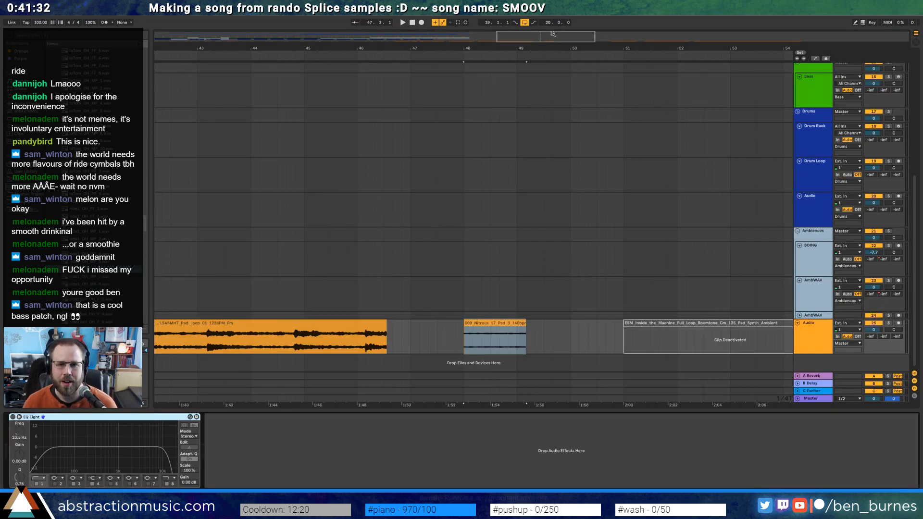
mouse_move(529, 48)
mouse_down()
mouse_move(574, 29)
mouse_move(526, 48)
mouse_up()
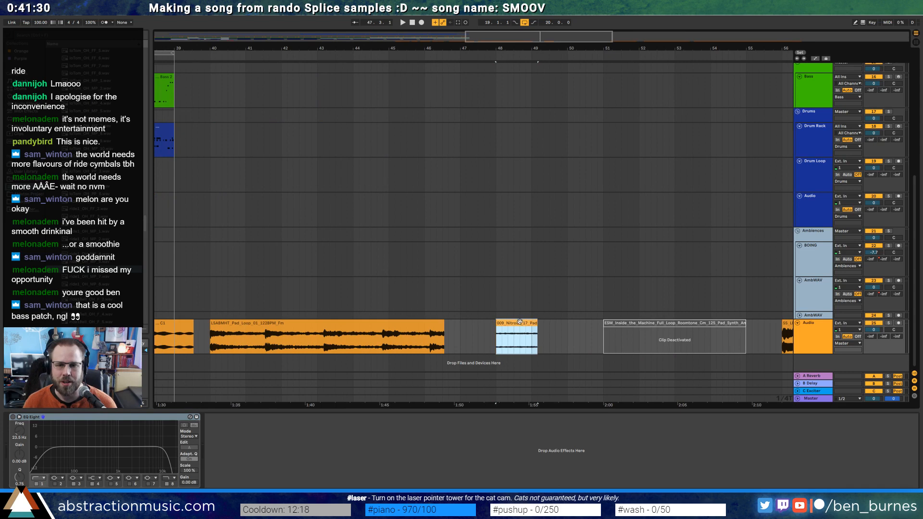
Search the browser for "orient", inspect the device inside the found folder, and clear the search
click(56, 37)
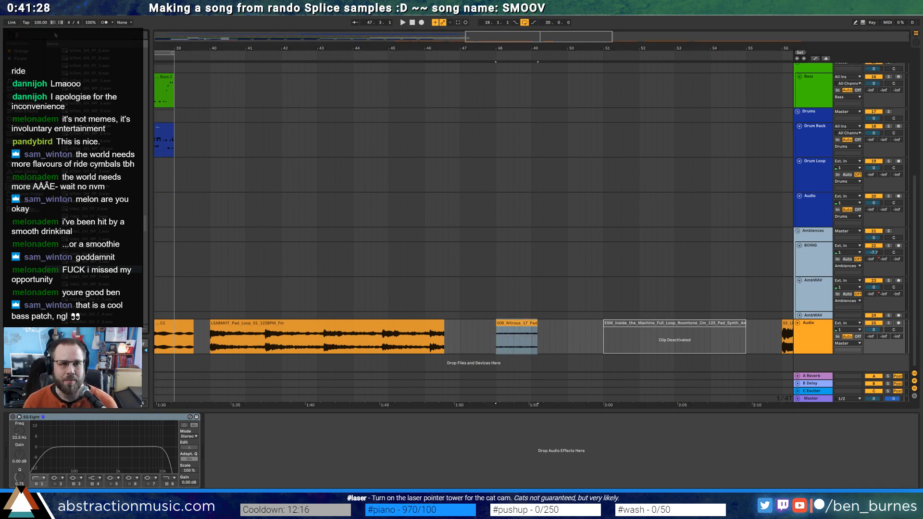
text(orient)
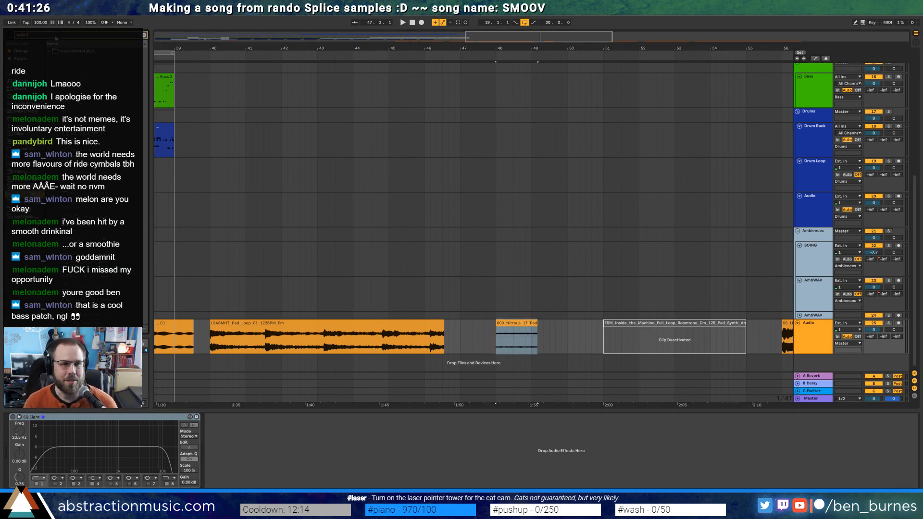
click(50, 52)
click(81, 61)
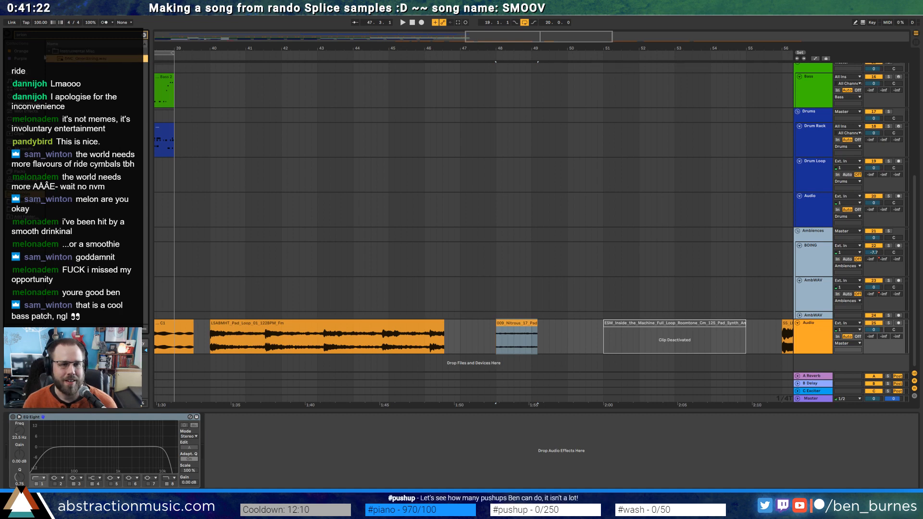
click(49, 52)
click(34, 37)
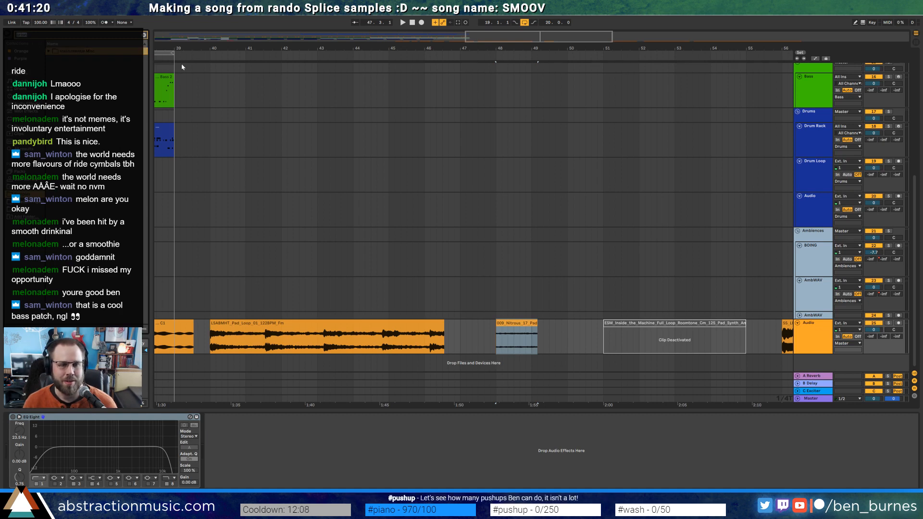
key(BackSpace)
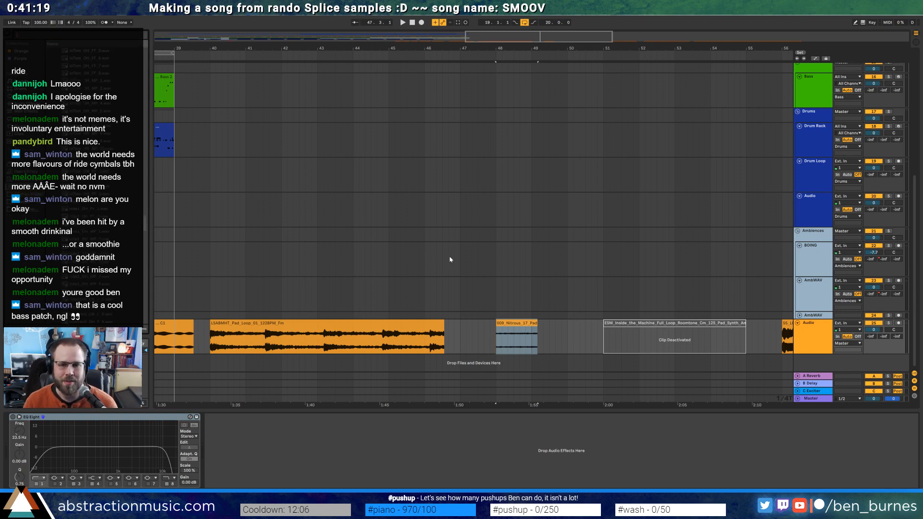
Audition the trimmed Nitrous pad clip and several chords of the Fm pad loop starting at bar 40
click(507, 324)
key(space)
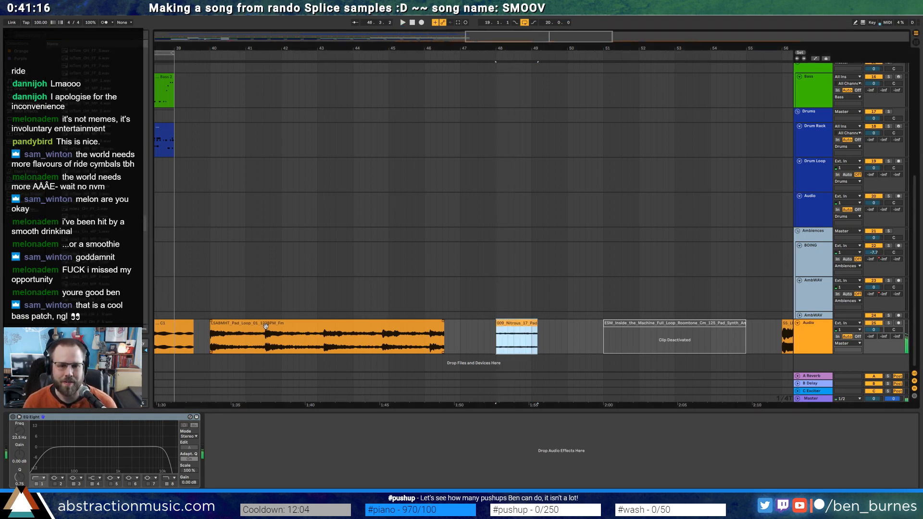
click(263, 327)
drag(428, 47, 558, 49)
click(394, 345)
key(space)
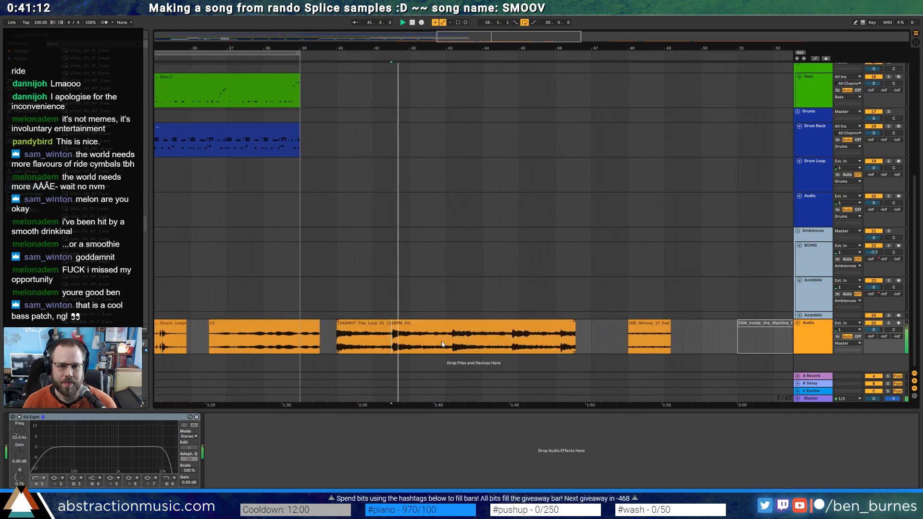
key(space)
click(452, 346)
key(space)
click(511, 347)
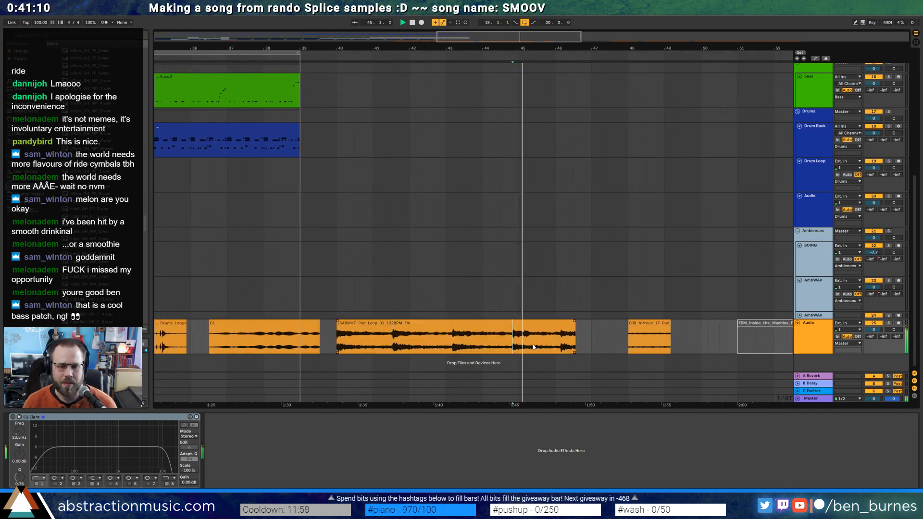
key(space)
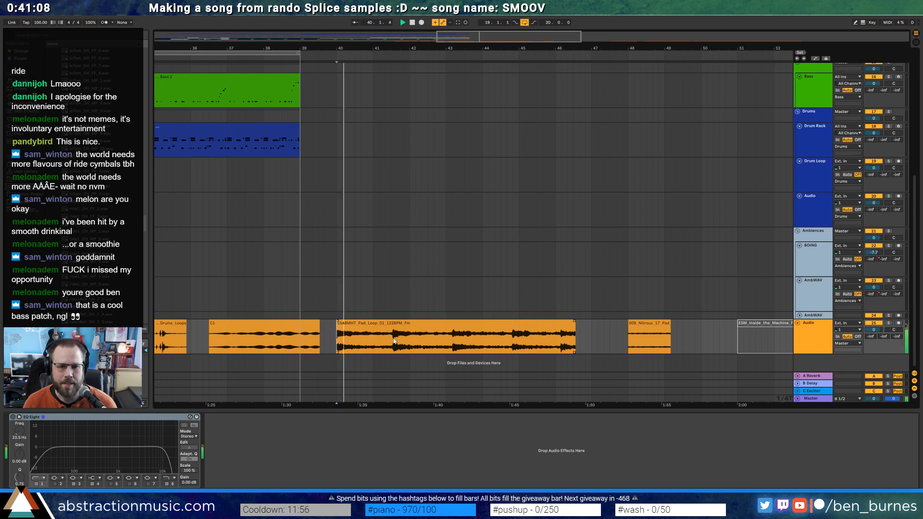
Split the LSABWHT pad loop on the Audio track in the middle of bar 41 and delete everything after the split
drag(392, 345, 331, 345)
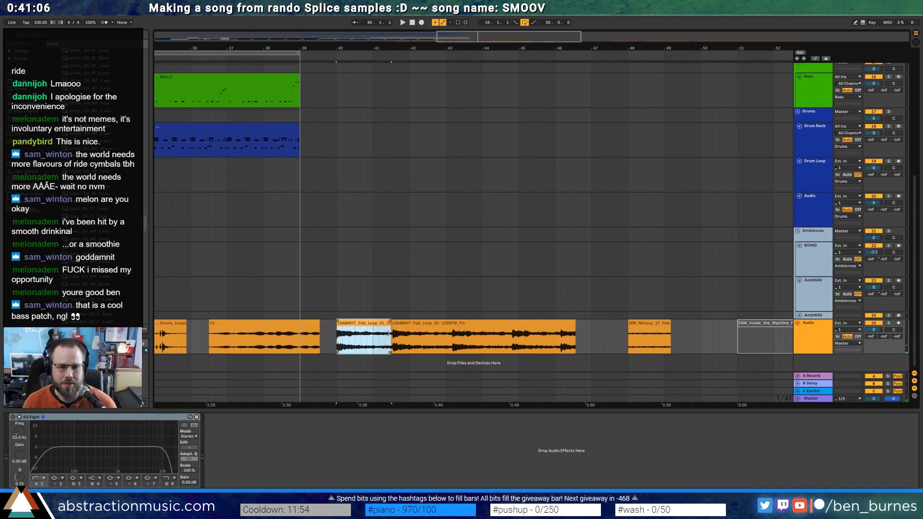
click(421, 327)
key(Delete)
Play the C1 clip in the mix and move it to bar 42 on the Audio track
click(239, 339)
key(space)
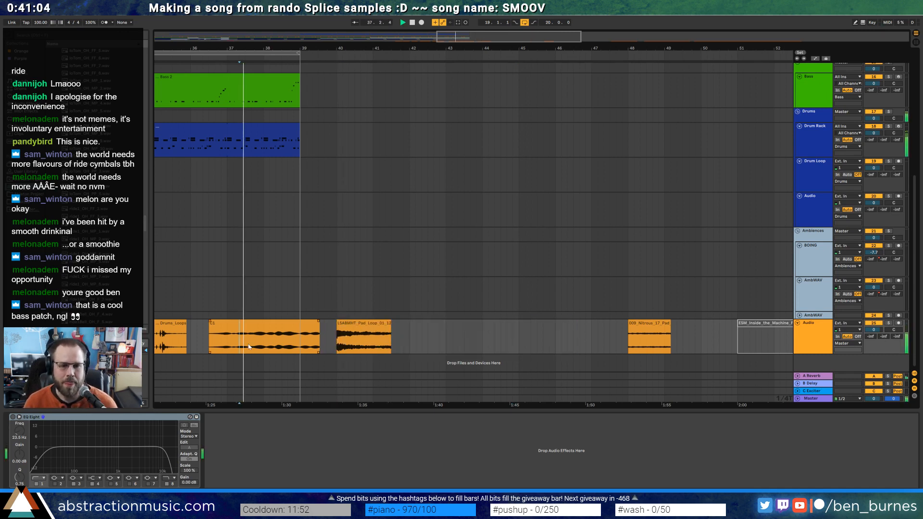
drag(306, 339, 469, 340)
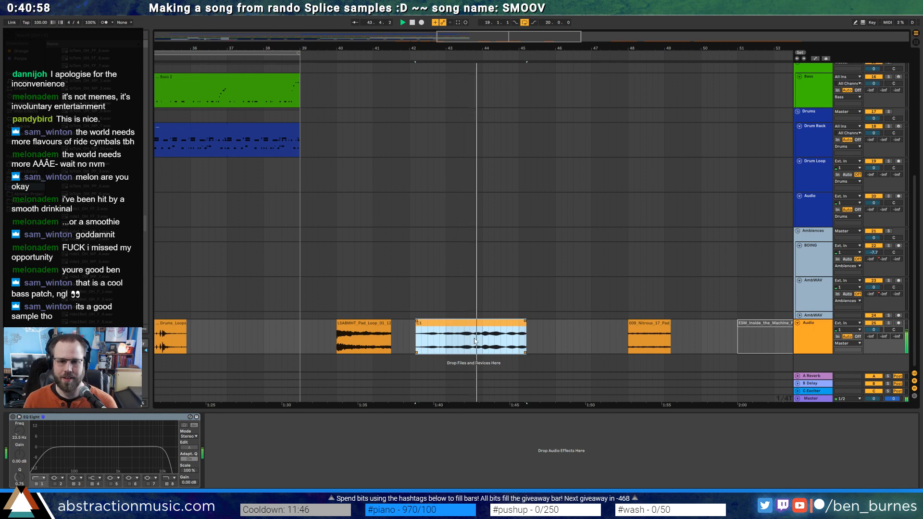
key(space)
key(0)
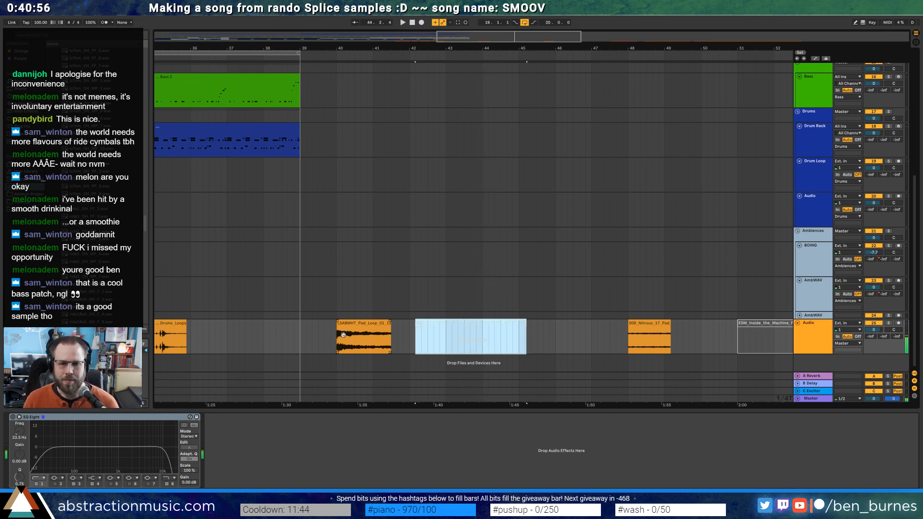
click(346, 325)
click(455, 326)
key(0)
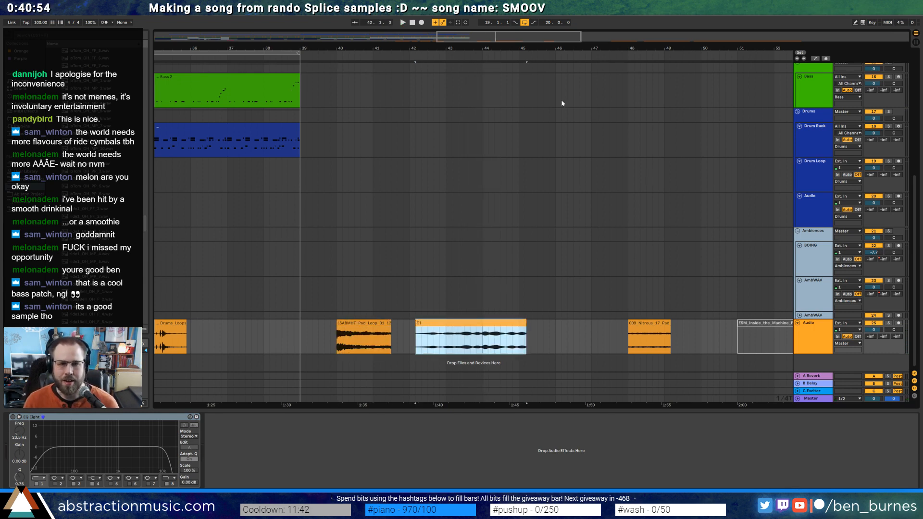
Play the minimal drum loop clips on the orange Audio track within the mix and solo that track
drag(499, 40, 412, 40)
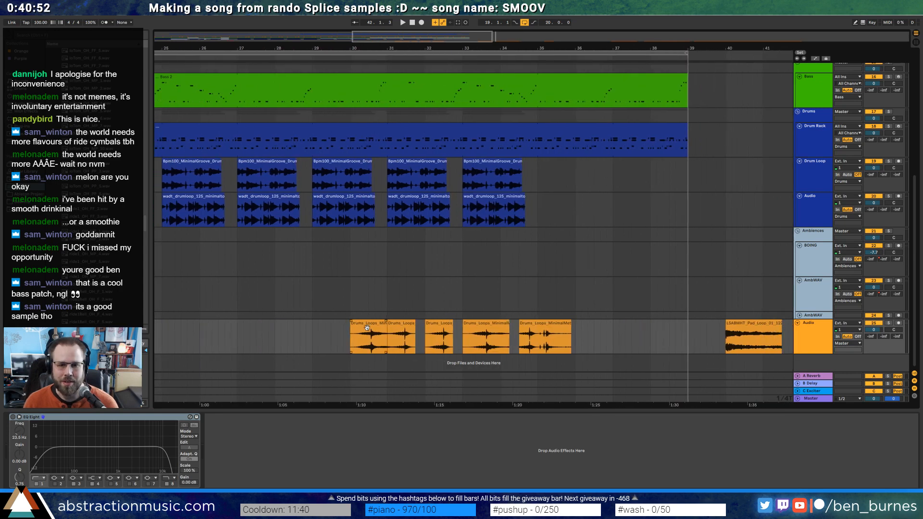
click(367, 328)
key(space)
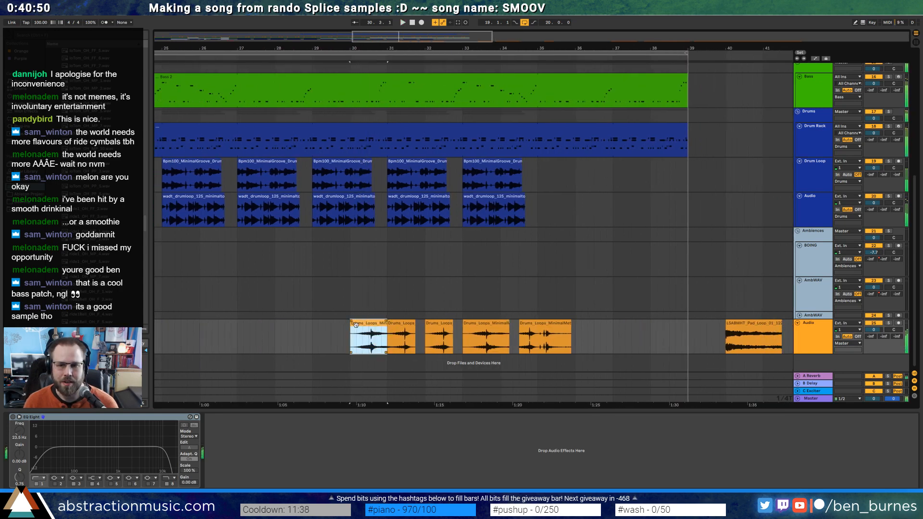
shift+click(522, 326)
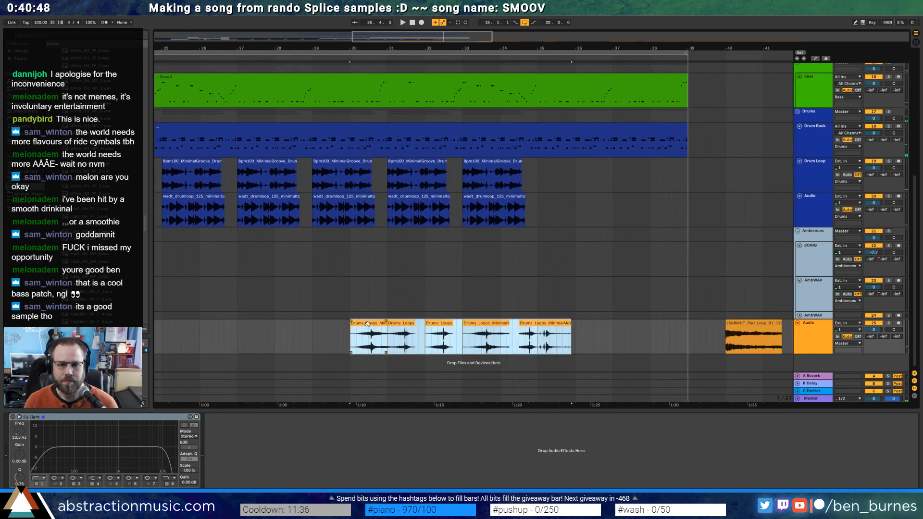
drag(429, 38, 411, 22)
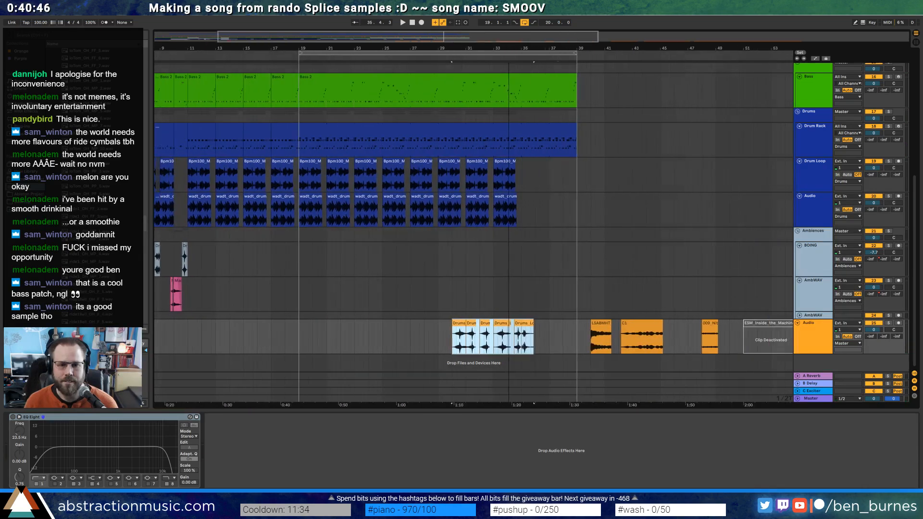
click(446, 328)
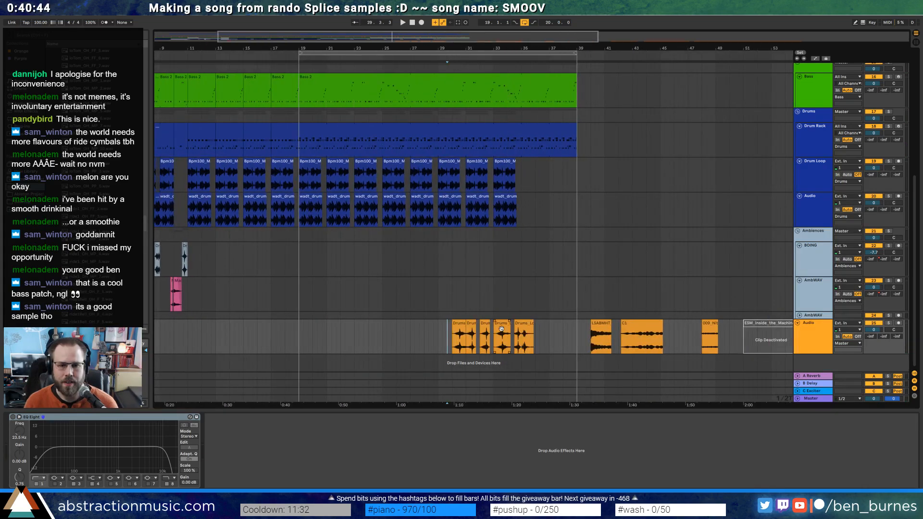
click(890, 324)
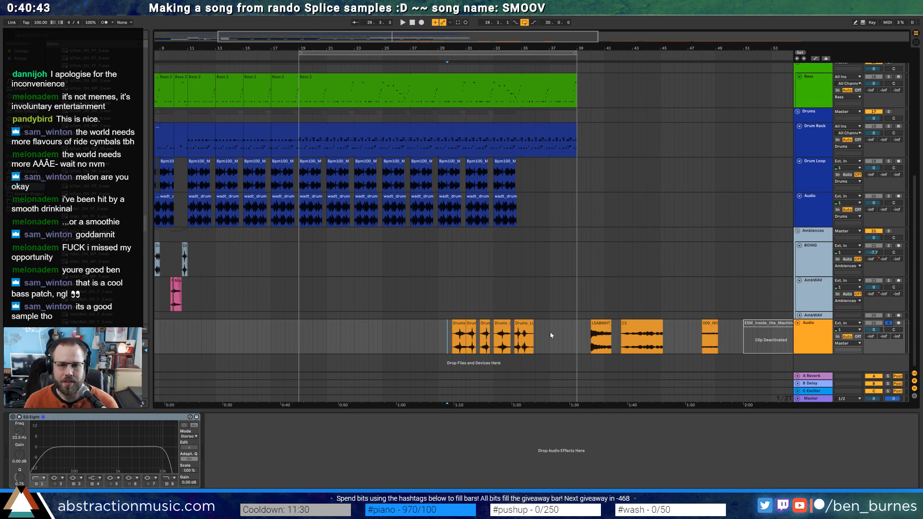
Listen to the first two drum loop clips on the soloed Audio track
click(462, 325)
key(space)
key(plus)
key(plus)
key(plus)
key(plus)
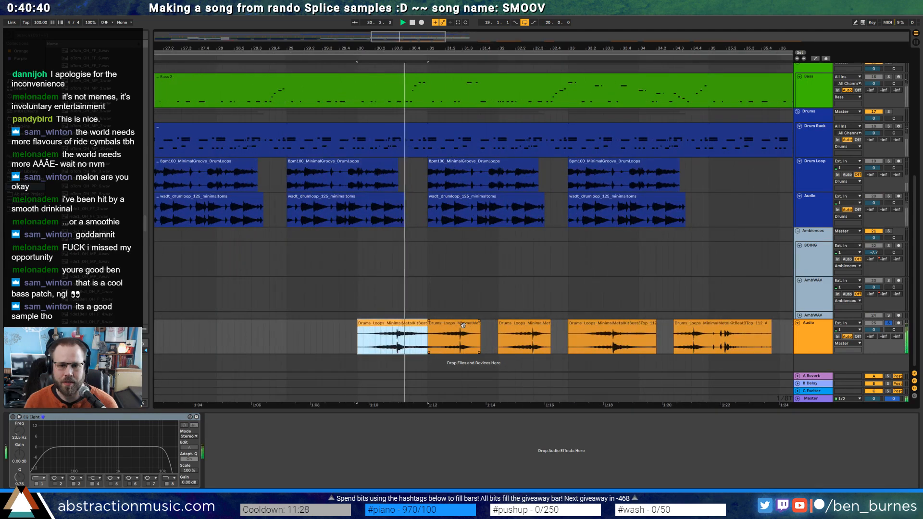
click(462, 325)
click(452, 341)
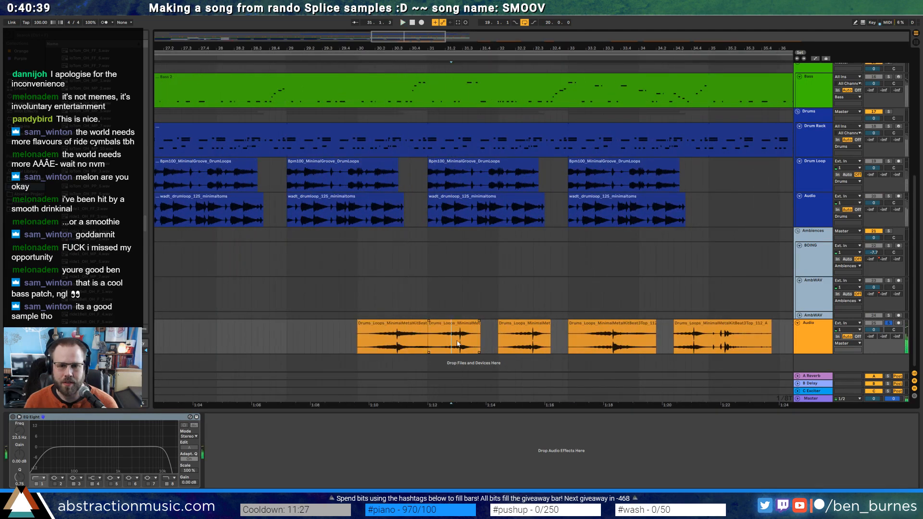
Listen in turn to the remaining three drum loop clips on the soloed Audio track
click(524, 344)
key(space)
click(605, 347)
key(space)
key(space)
click(687, 348)
key(space)
key(space)
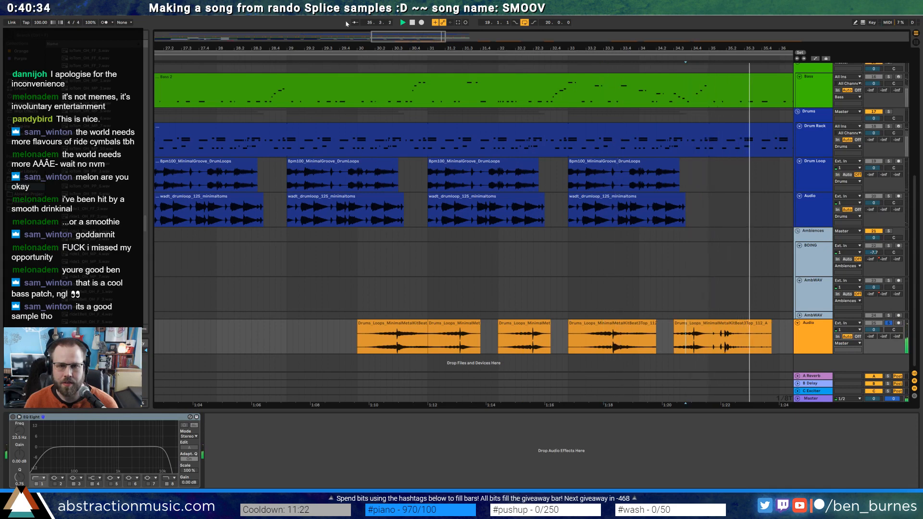
key(space)
Delete the first four drum loop clips on the Audio track and move the last one earlier, to just before bar 28
scroll(434, 207, down, 4)
drag(438, 207, 379, 208)
click(483, 322)
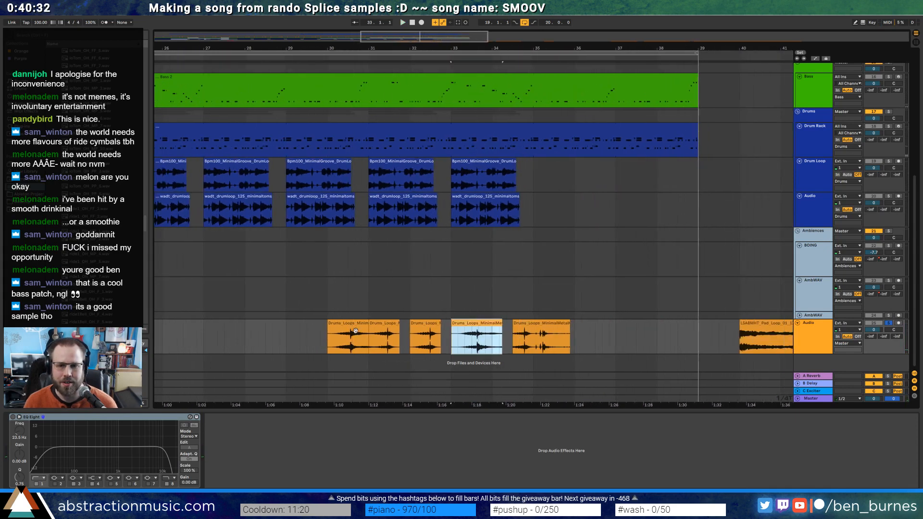
shift+click(355, 326)
key(Delete)
drag(513, 325, 256, 326)
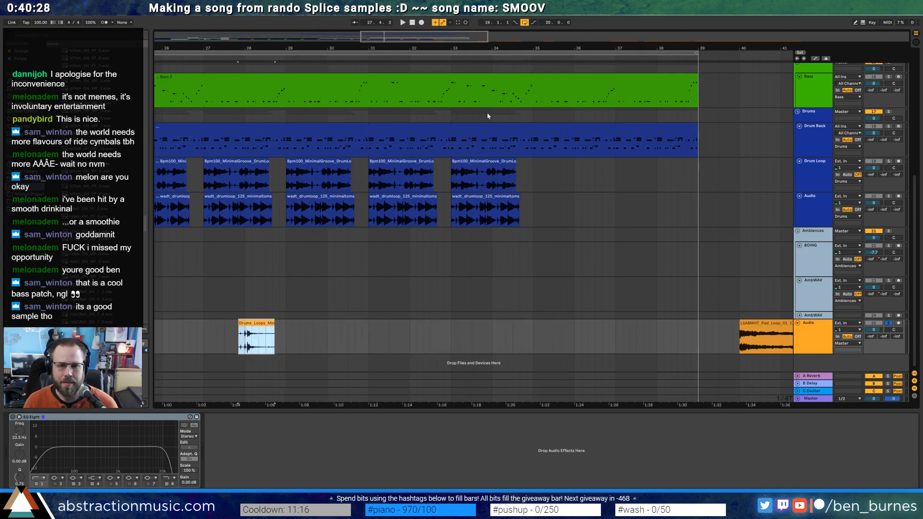
Move the remaining drum loop clip onto the BOING track at about bar 22.3, play it, and unsolo the Audio track
drag(394, 39, 293, 21)
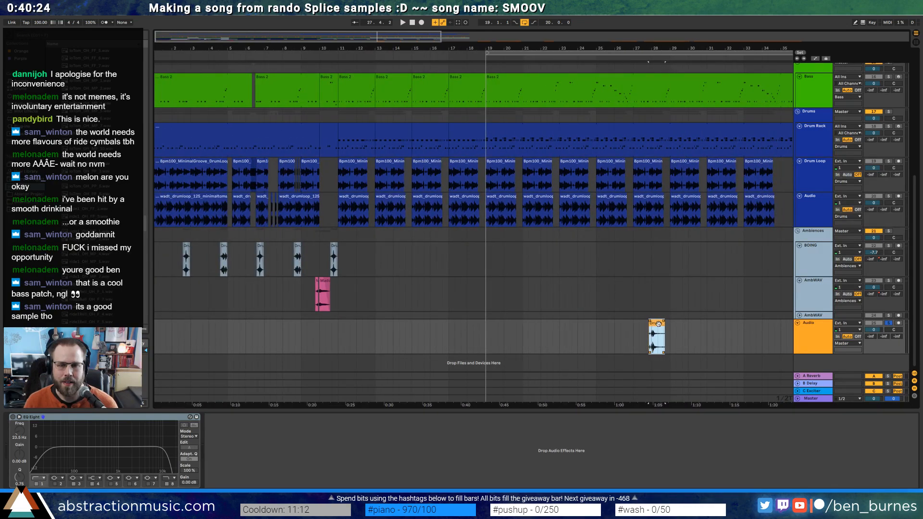
drag(658, 323, 563, 246)
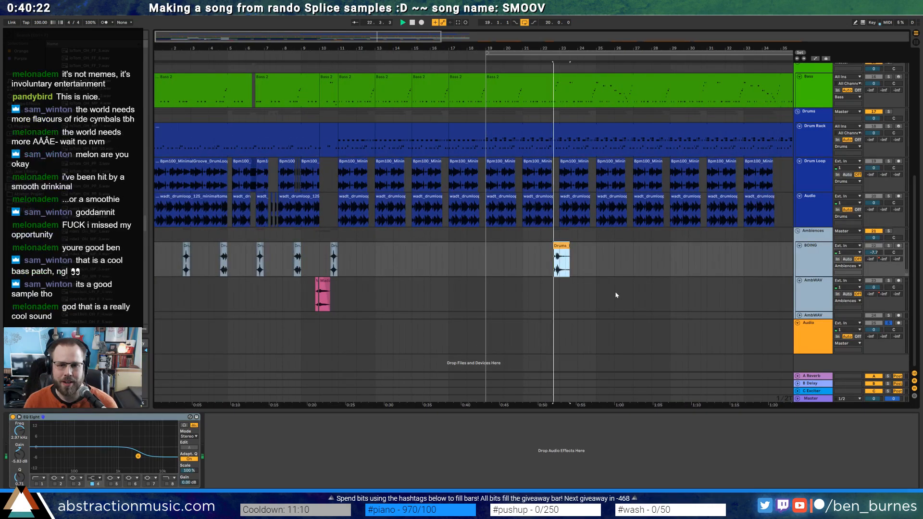
key(space)
key(space)
click(725, 256)
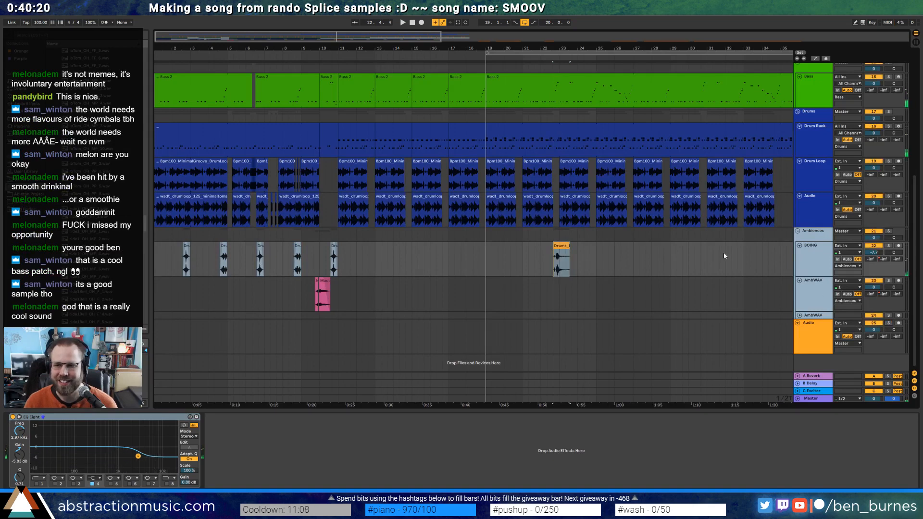
Play from bar 19 and nudge the BOING track's drum loop clip slightly later with grid snapping switched off
click(485, 253)
key(space)
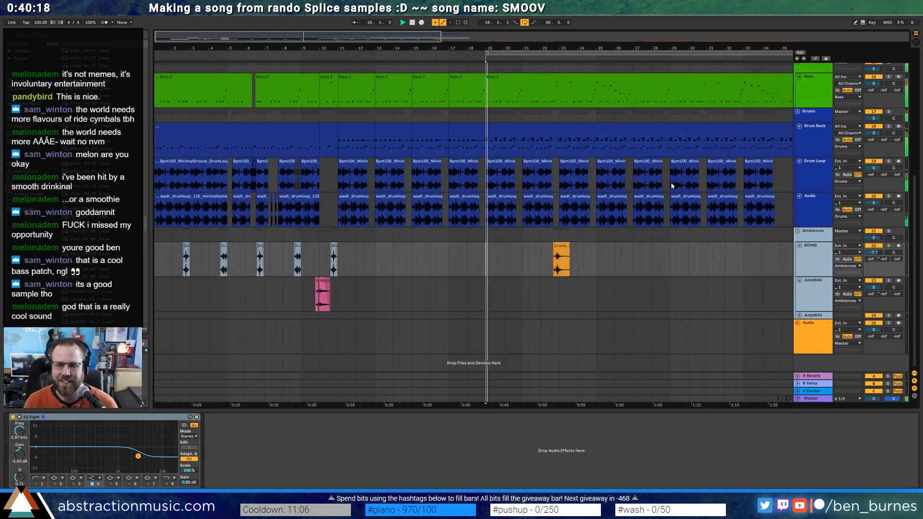
scroll(597, 240, up, 5)
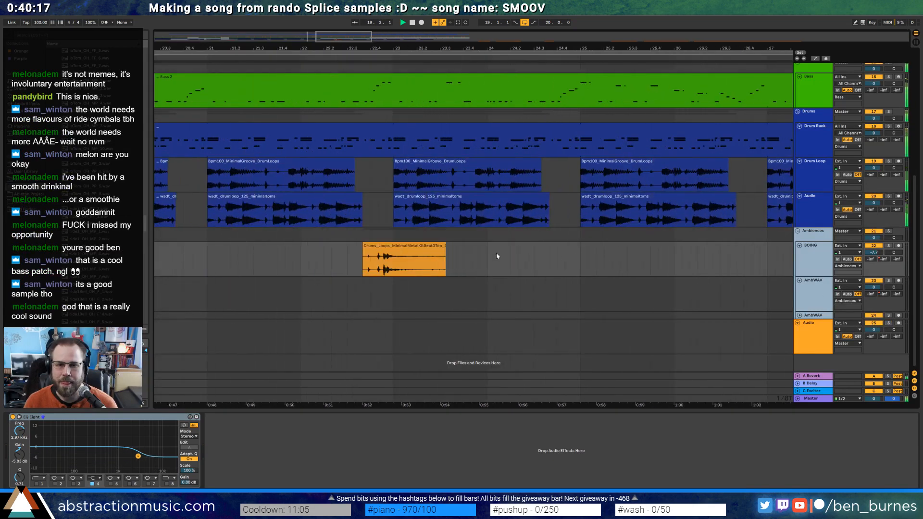
click(393, 247)
scroll(376, 248, up, 3)
scroll(377, 248, up, 2)
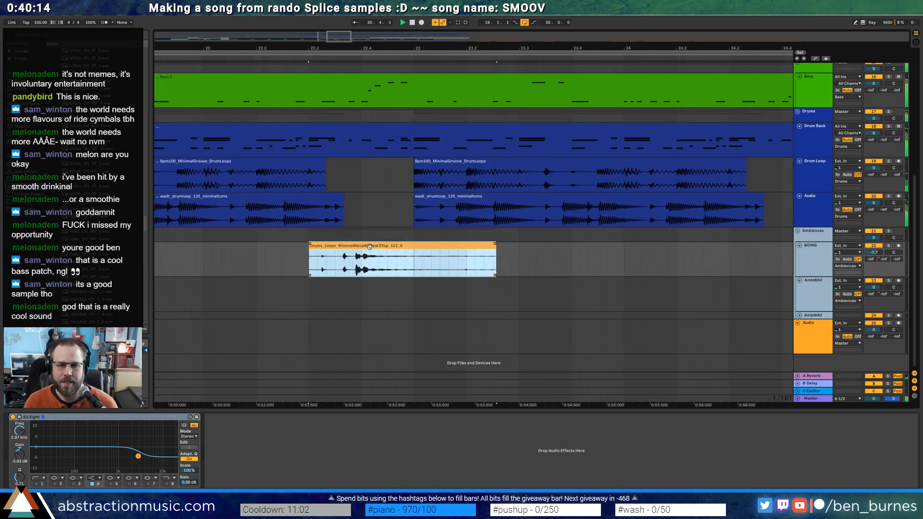
click(377, 248)
click(377, 248)
key(ctrl+4)
drag(378, 248, 384, 247)
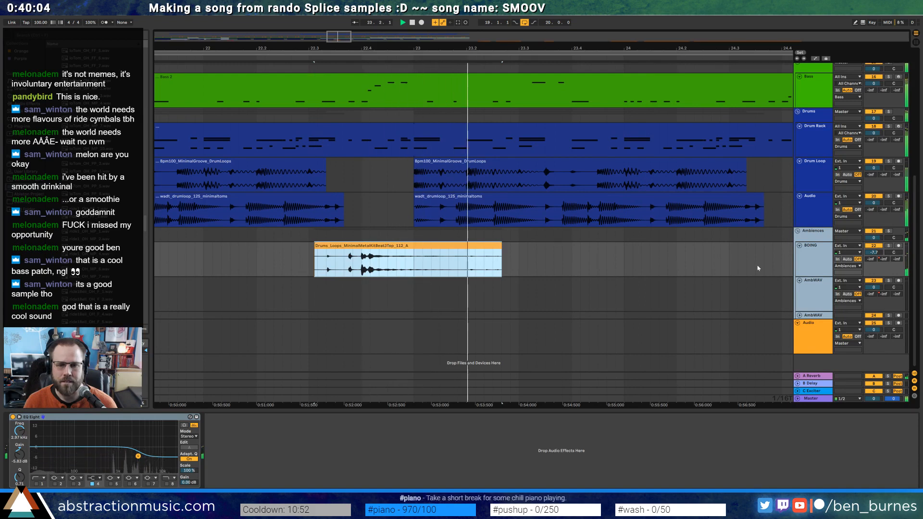
Audition the drum loop clip with BOING briefly soloed, and move it to the Audio track at bar 46
click(888, 246)
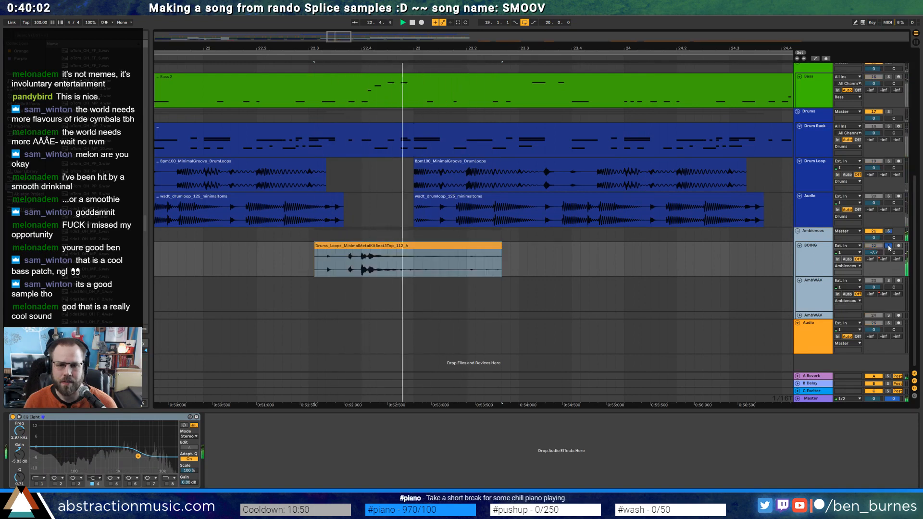
click(888, 246)
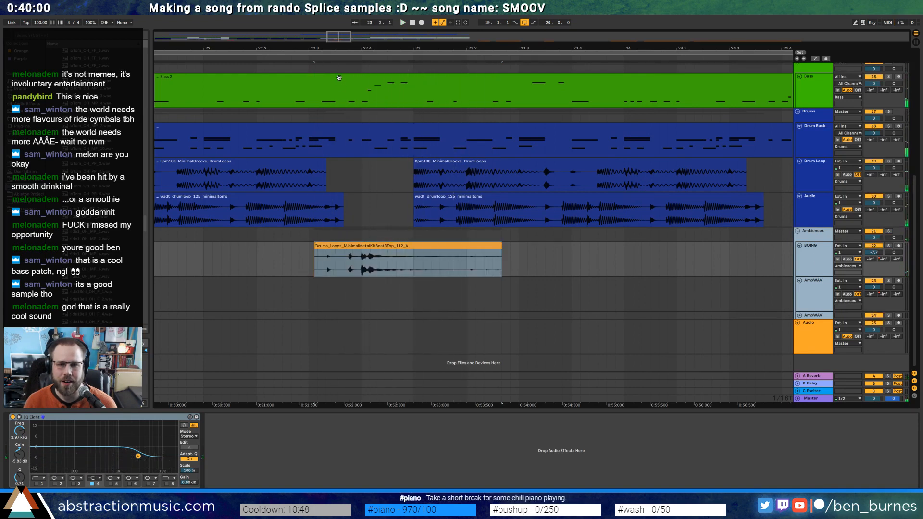
drag(338, 46, 439, 111)
drag(428, 247, 726, 335)
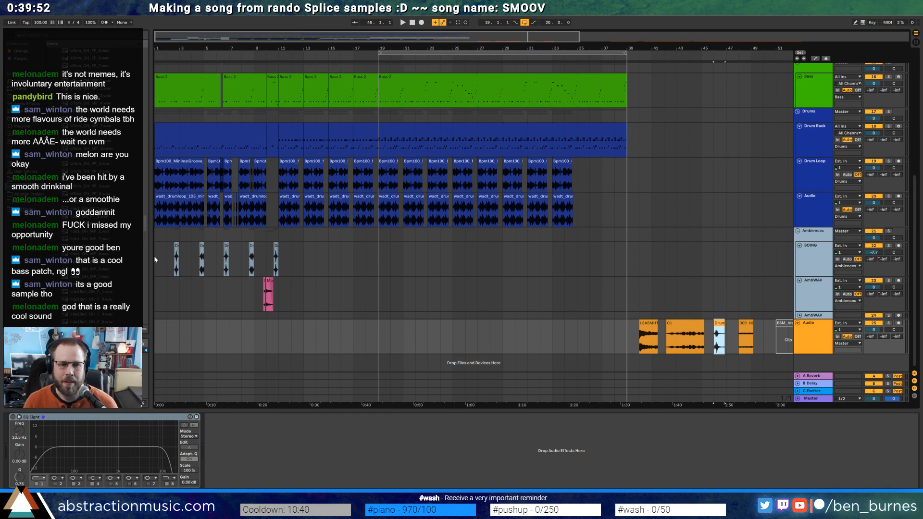
Paste the opening BOING segment at bar 19 and duplicate the four-bar pattern four times up to bar 39
drag(155, 260, 183, 260)
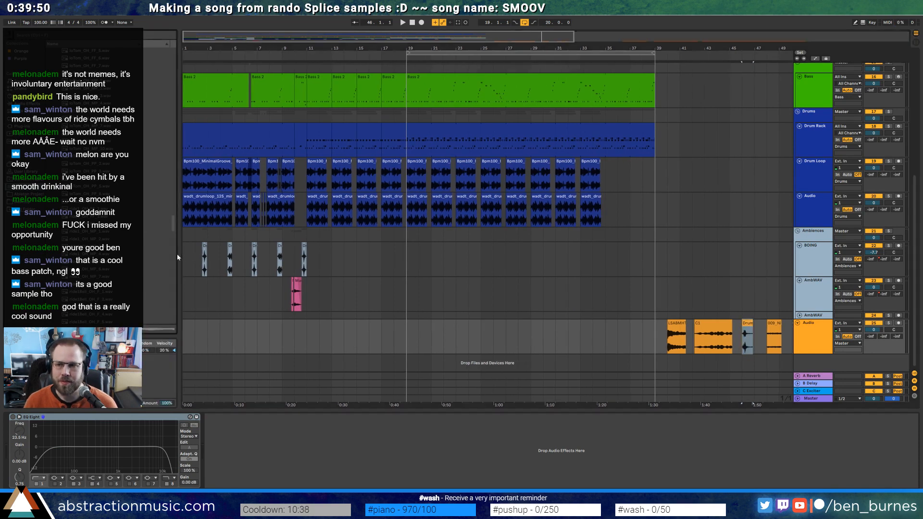
drag(178, 254, 148, 255)
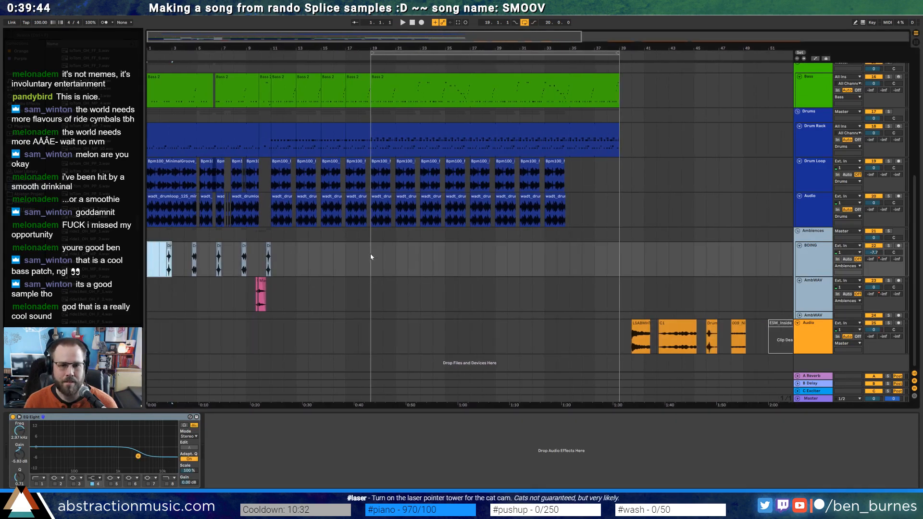
click(371, 256)
key(ctrl+v)
drag(419, 259, 372, 255)
key(ctrl+d)
key(ctrl+d)
key(ctrl+d)
key(ctrl+d)
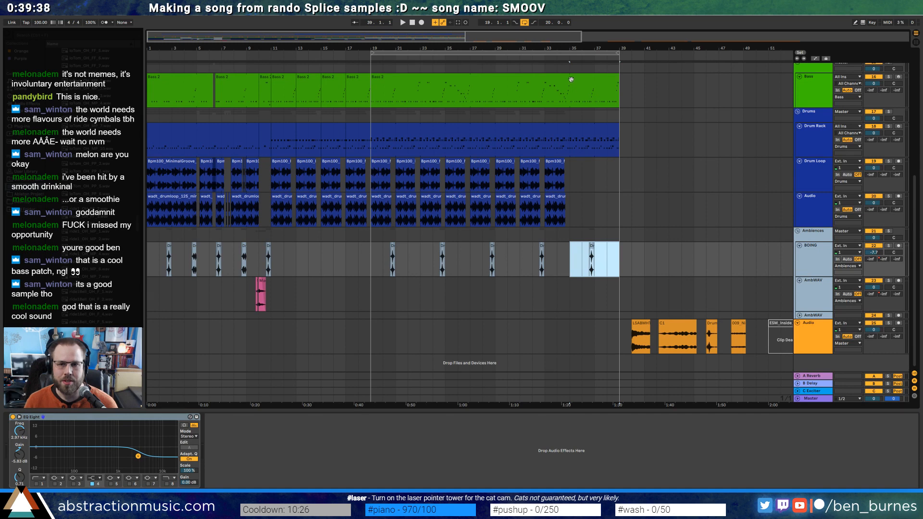
Split off bars 35 to 39 of the Bass clip
drag(571, 79, 615, 95)
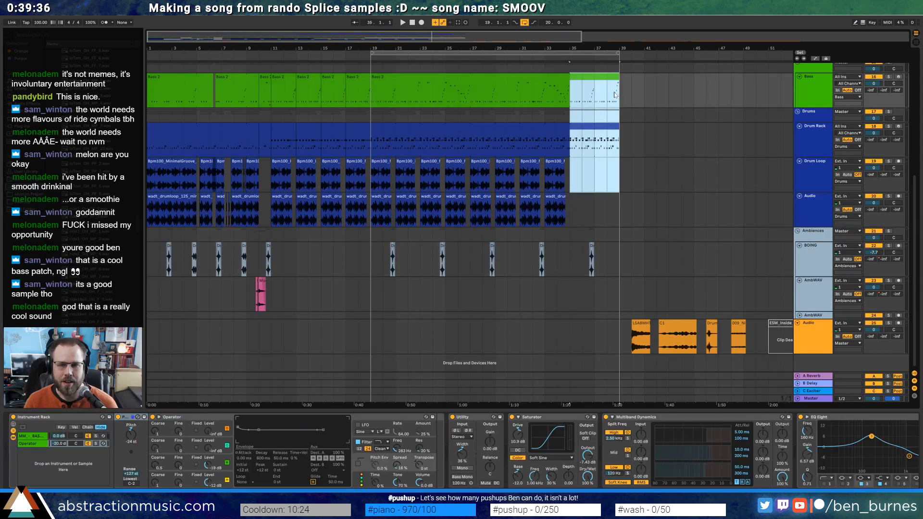
click(492, 249)
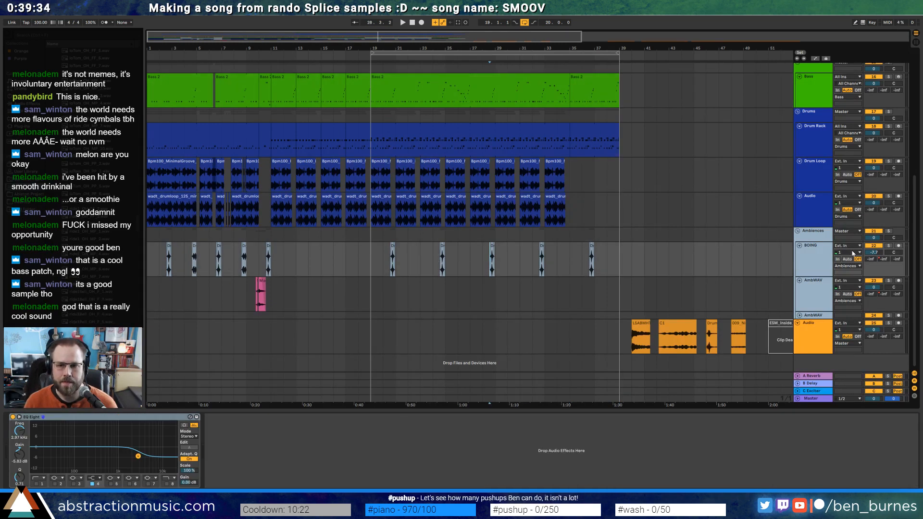
Copy the BOING track's B-Delay automation spike from bars 6–8 and paste it at bars 24 and 32
key(a)
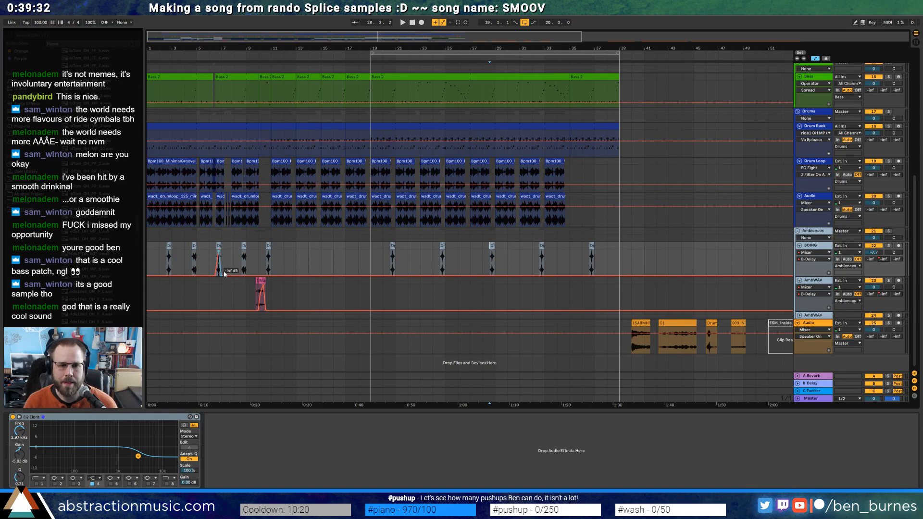
drag(210, 263, 236, 265)
key(ctrl+c)
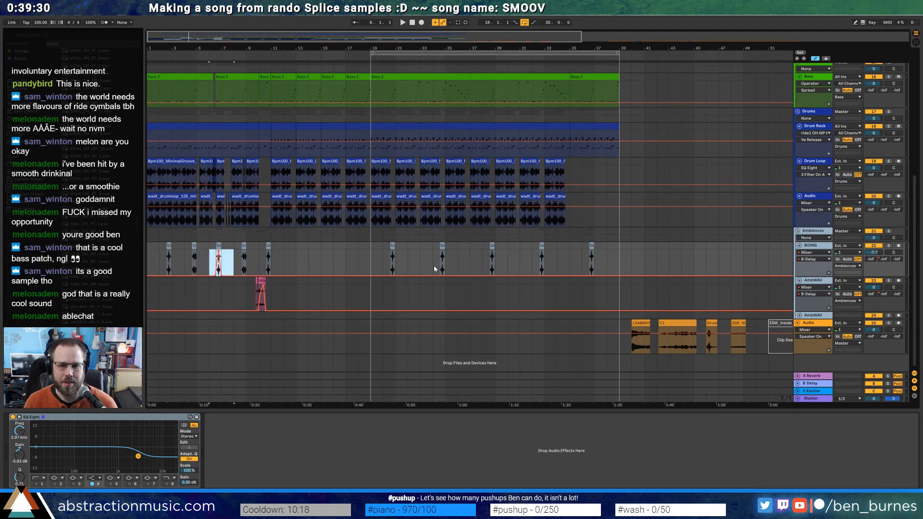
click(434, 265)
key(ctrl+v)
click(533, 269)
key(ctrl+v)
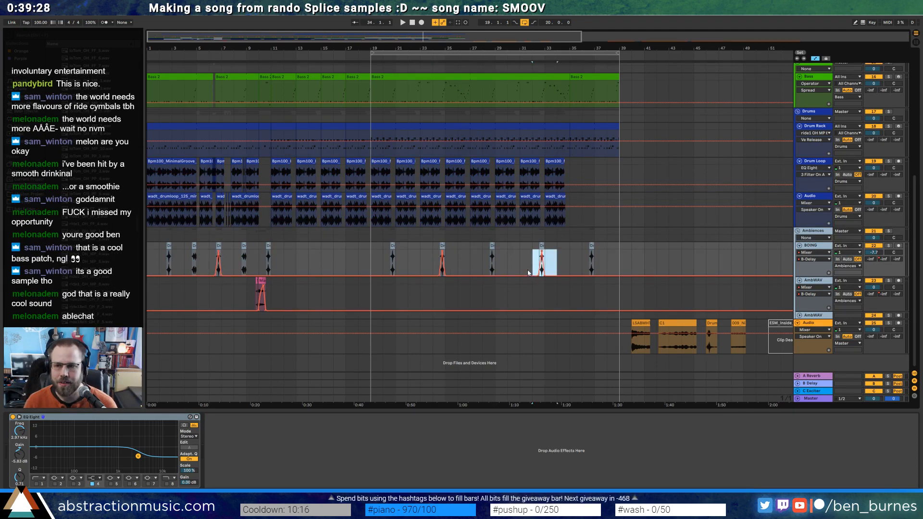
key(a)
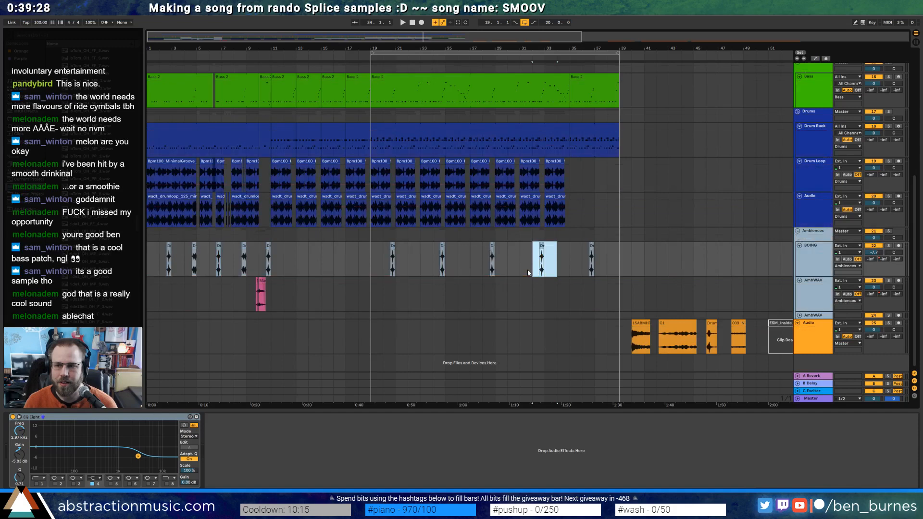
Play back the section from bar 19 and delete the BOING clips from bars 19 to 39
click(371, 257)
key(space)
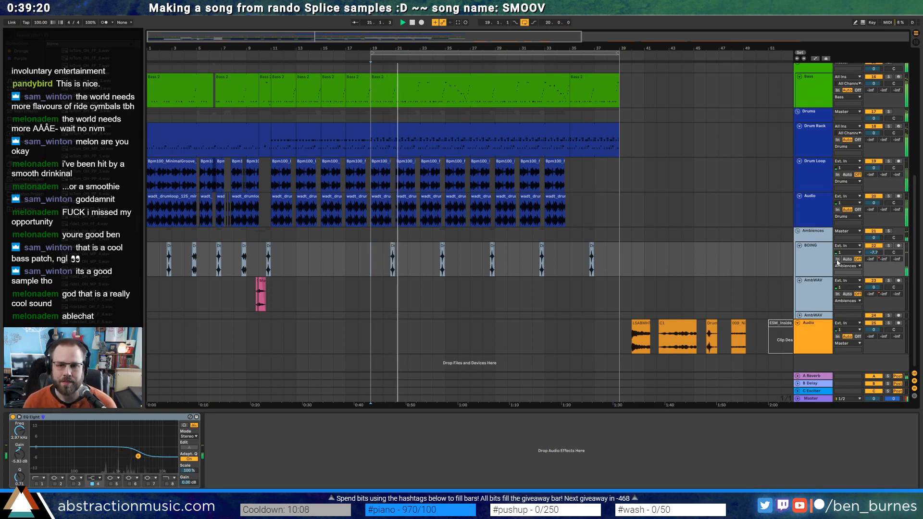
drag(418, 259, 615, 267)
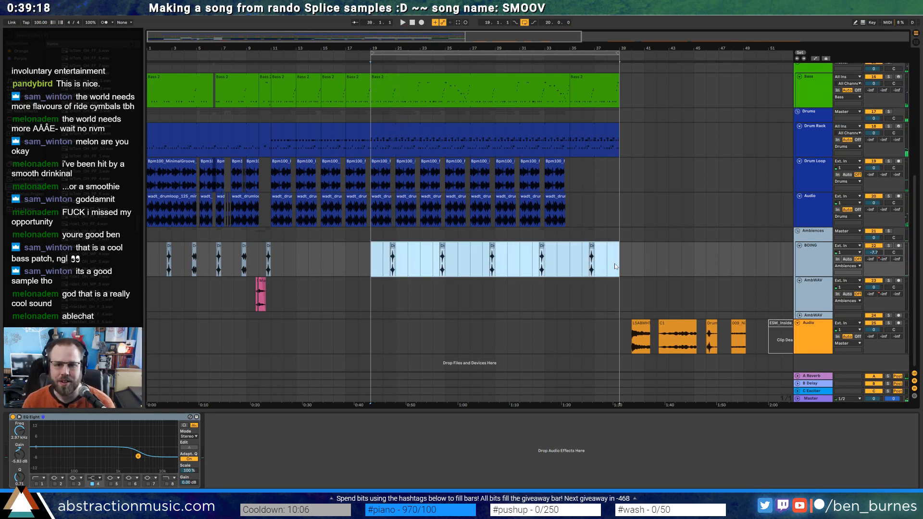
key(Delete)
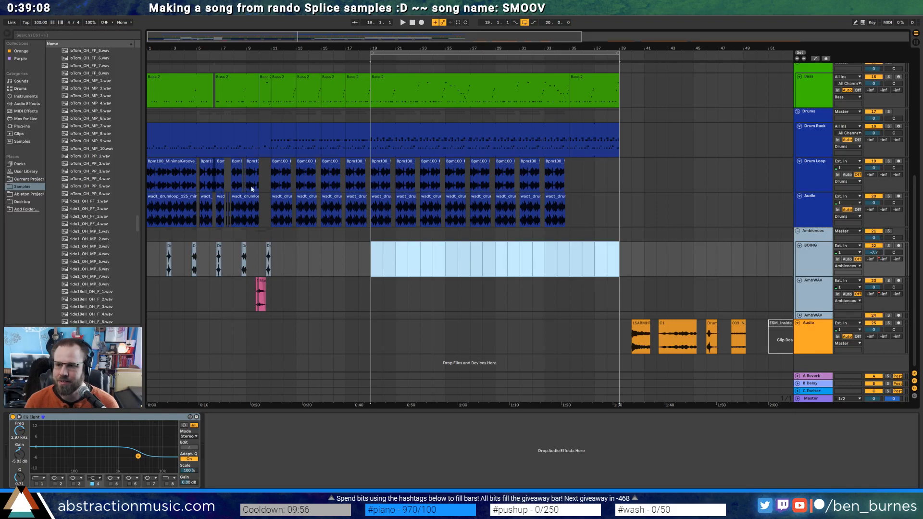
Audition several loTom samples and the ride1_OH_MP_6 sample in the sample browser
click(87, 194)
click(87, 269)
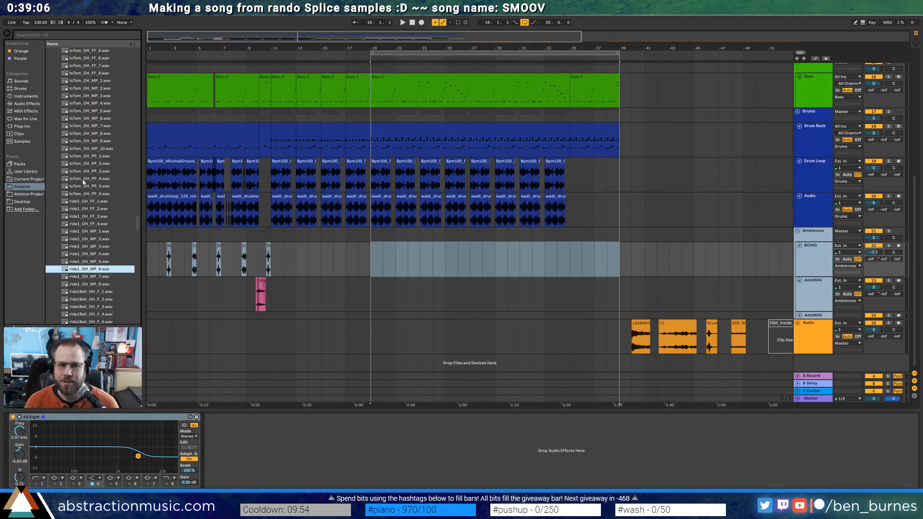
click(87, 163)
click(87, 96)
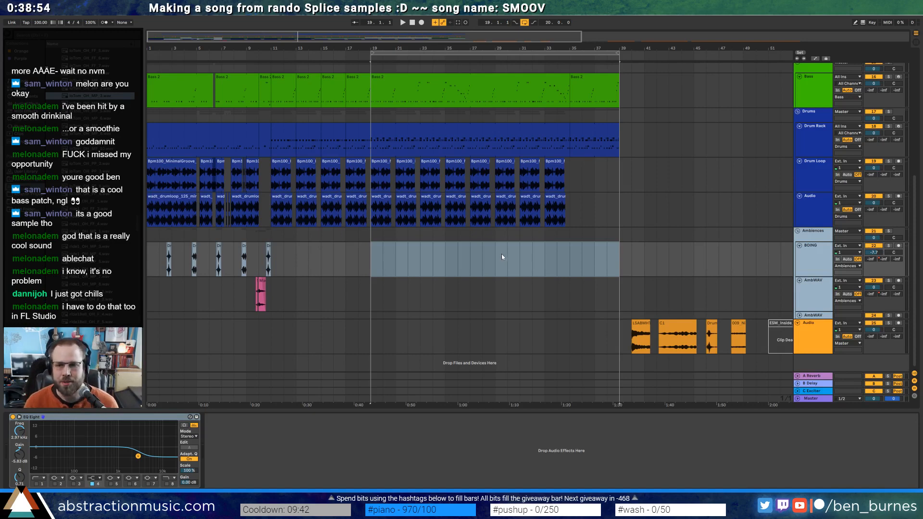
Play the arrangement from the beginning
click(374, 261)
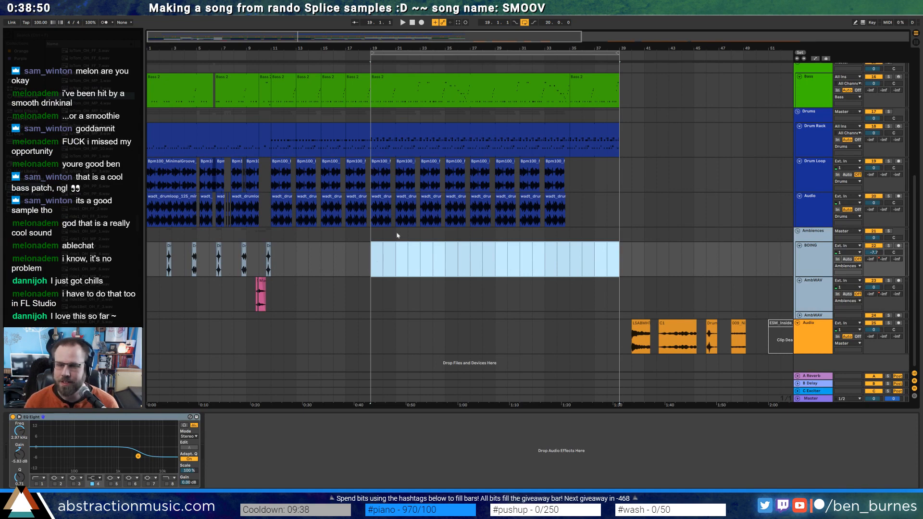
click(412, 23)
key(space)
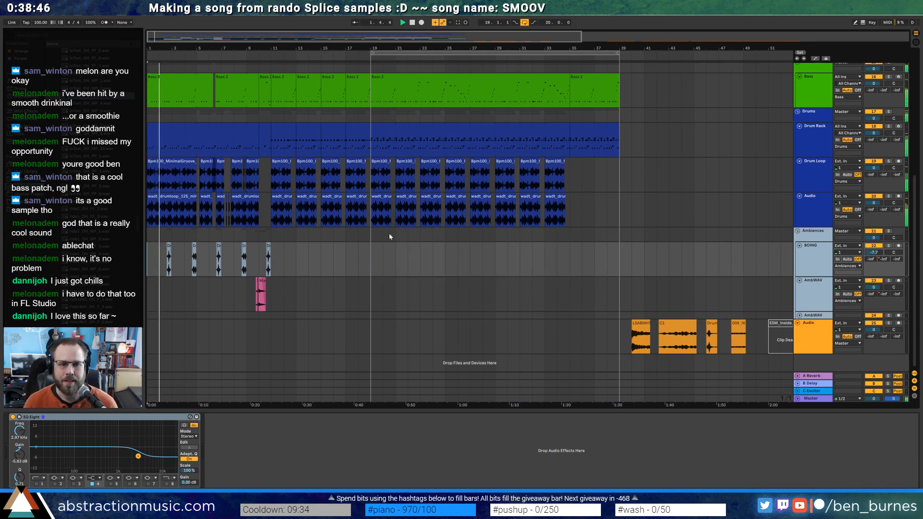
Duplicate the four-bar Drum Rack pattern of bars 19–23 three times, starting at bar 23
scroll(247, 294, up, 3)
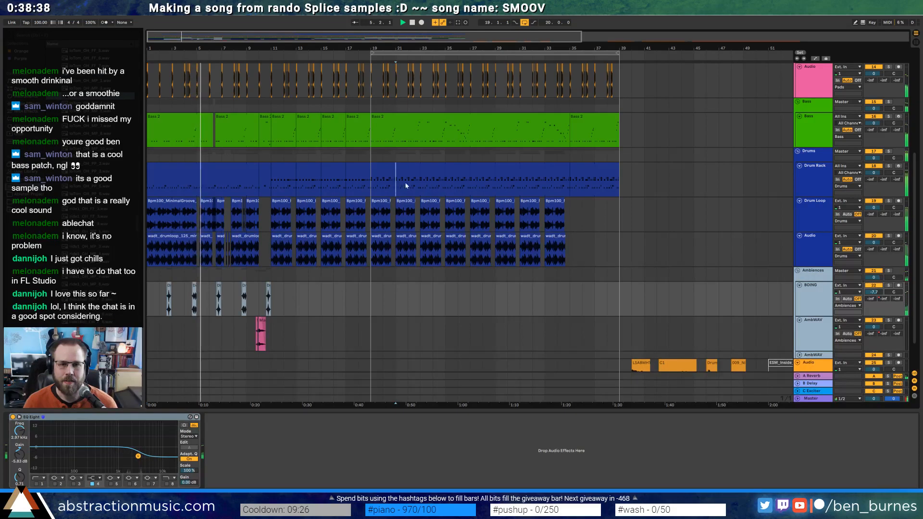
drag(411, 189, 417, 185)
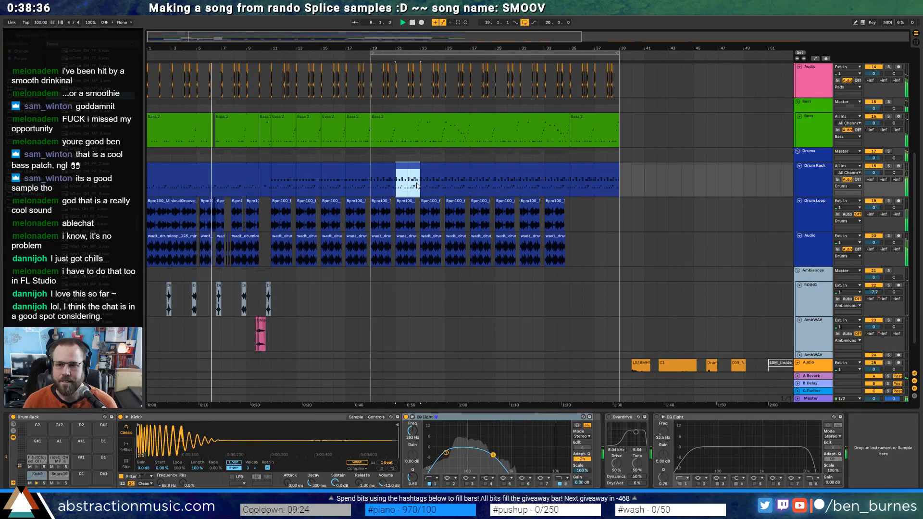
shift+click(376, 168)
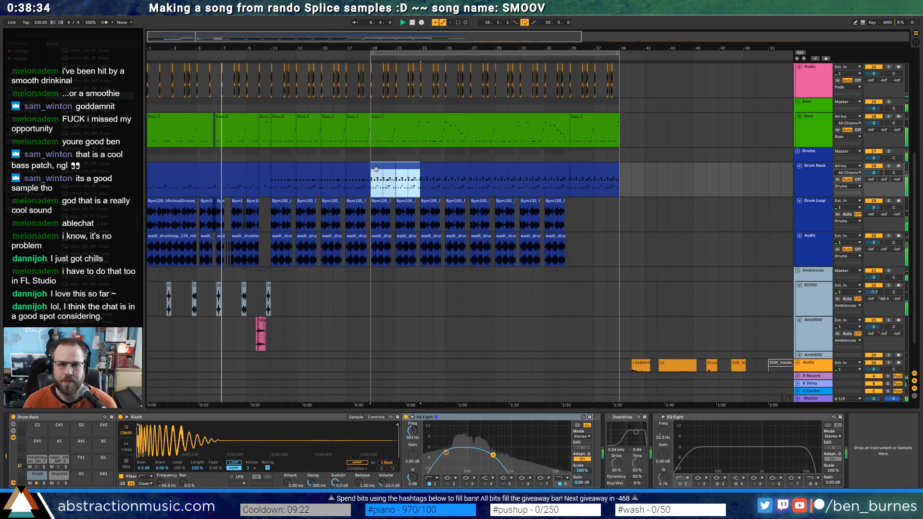
key(ctrl+d)
key(ctrl+d)
key(ctrl+d)
Copy the chopped Drum Loop and Audio clips from bars 5–11 and paste them at bar 23, replacing the three regular loops there
click(573, 259)
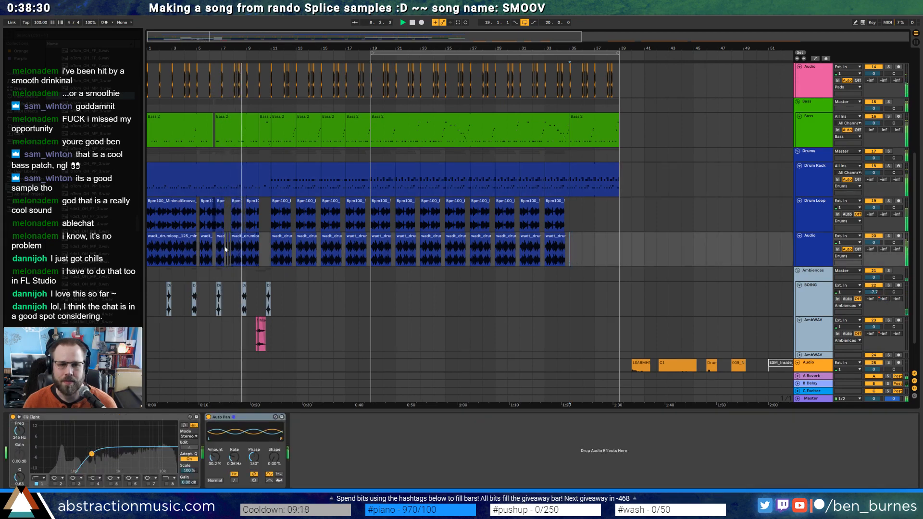
drag(198, 220, 271, 249)
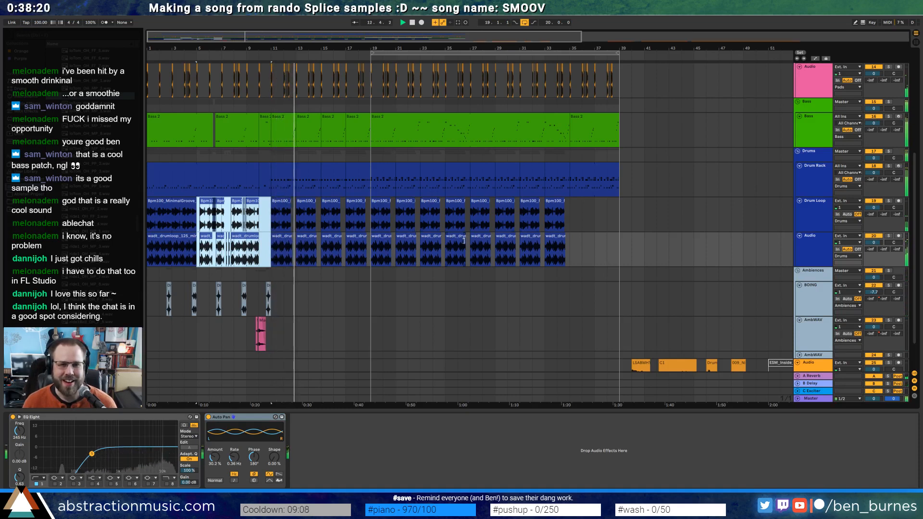
click(430, 202)
shift+click(482, 241)
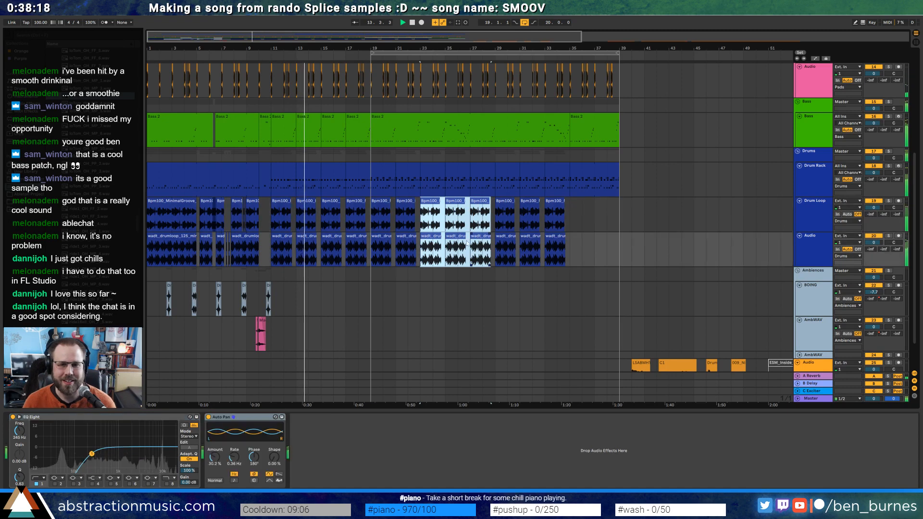
key(Delete)
click(420, 222)
key(ctrl+v)
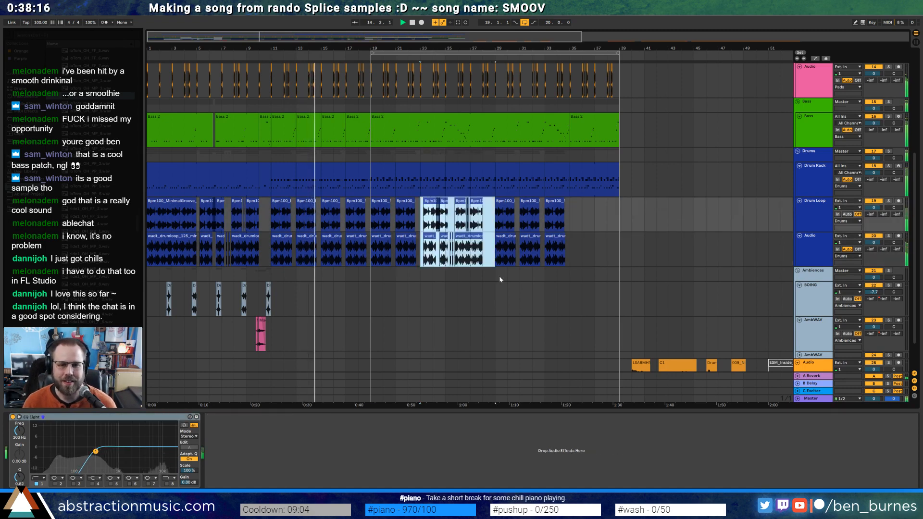
Copy bars 9–11 of the AmbWAV track and paste them at bar 27
click(217, 320)
drag(247, 327, 270, 334)
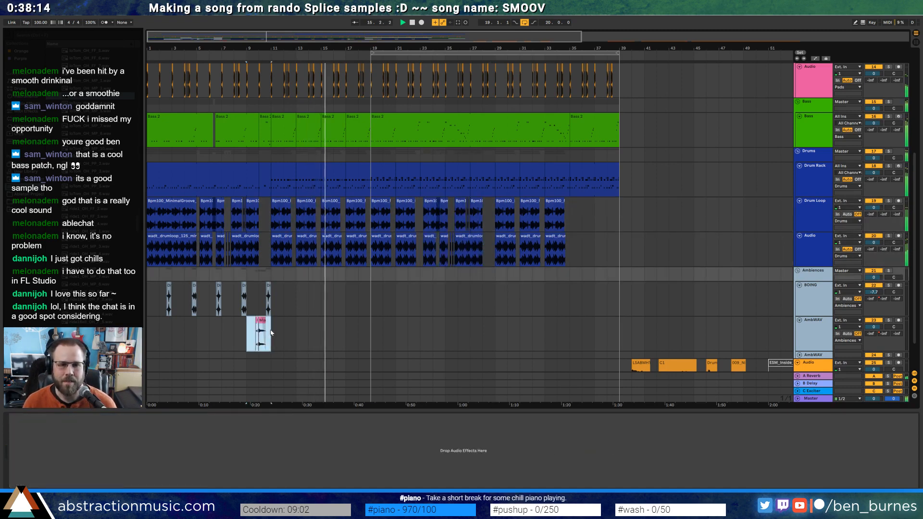
key(ctrl+c)
click(470, 330)
key(ctrl+v)
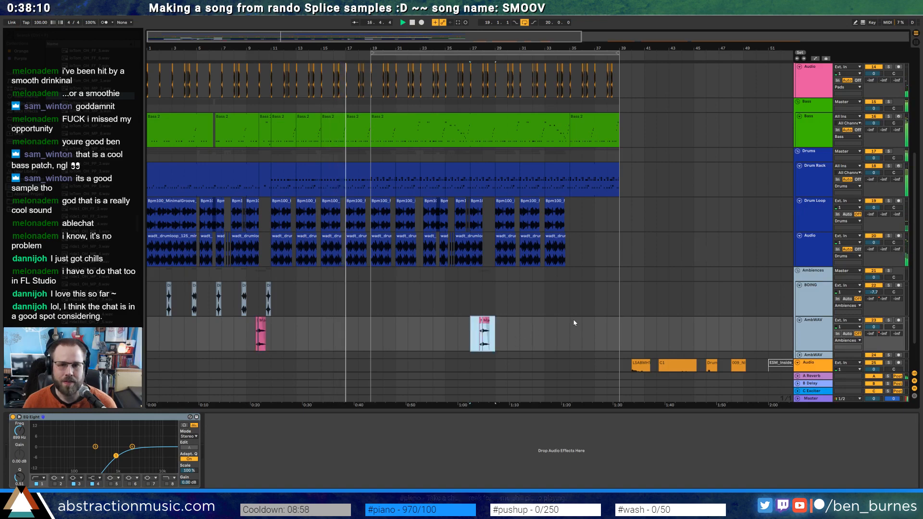
Move the pasted AmbWAV clips earlier so they begin shortly after bar 26
ctrl+scroll(493, 327, up, 2)
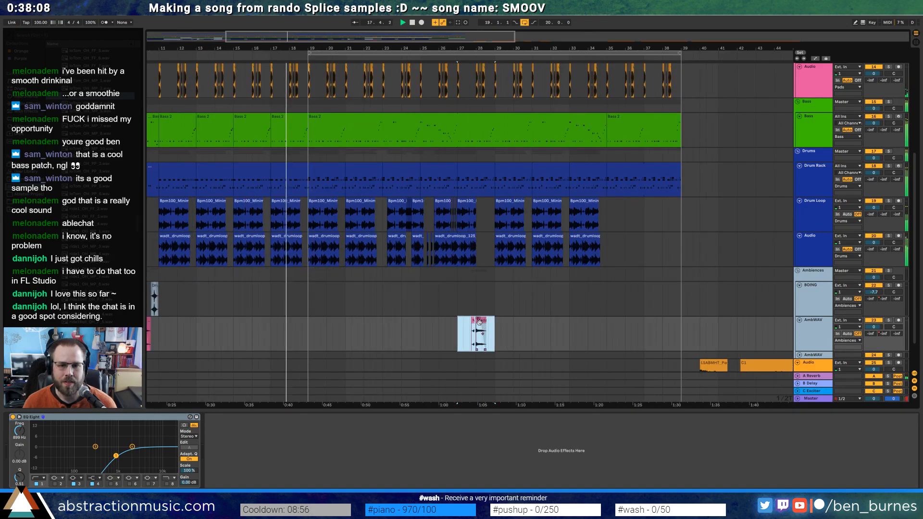
drag(479, 321, 453, 325)
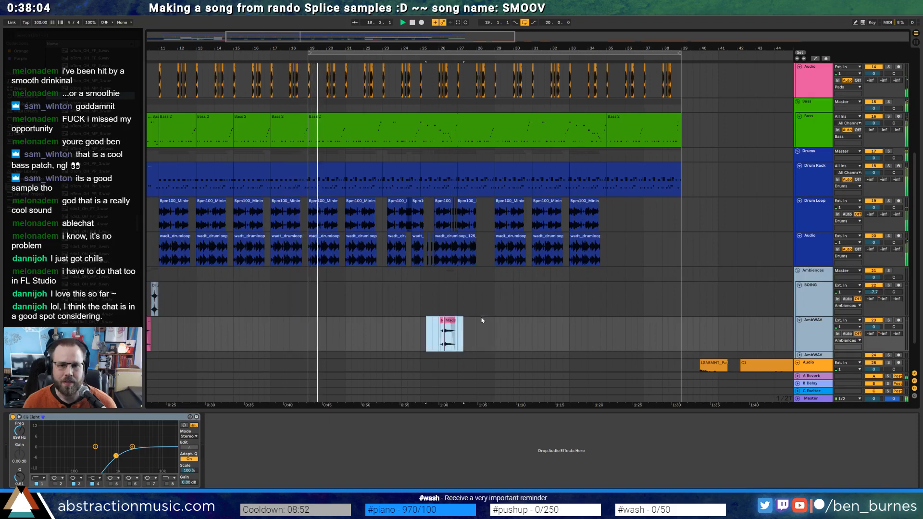
scroll(476, 314, up, 2)
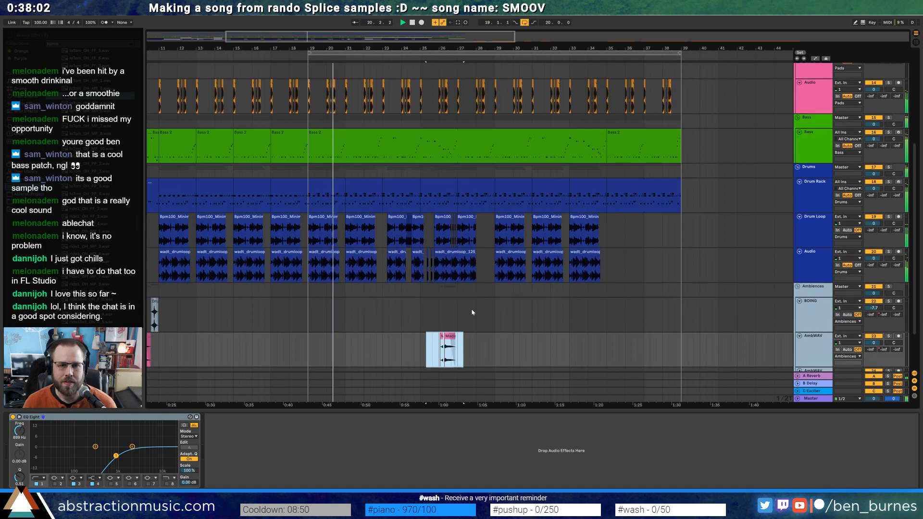
scroll(472, 312, up, 2)
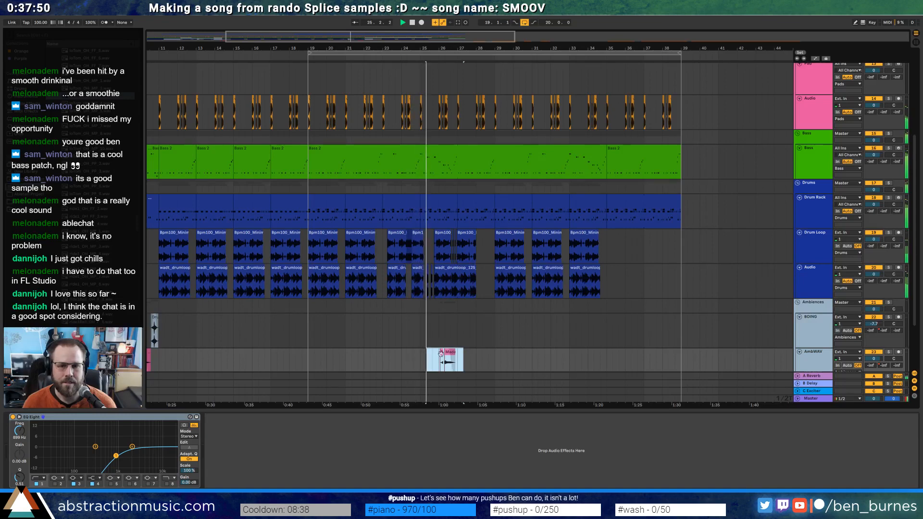
mouse_move(449, 354)
mouse_down()
mouse_move(458, 359)
mouse_move(452, 353)
mouse_up()
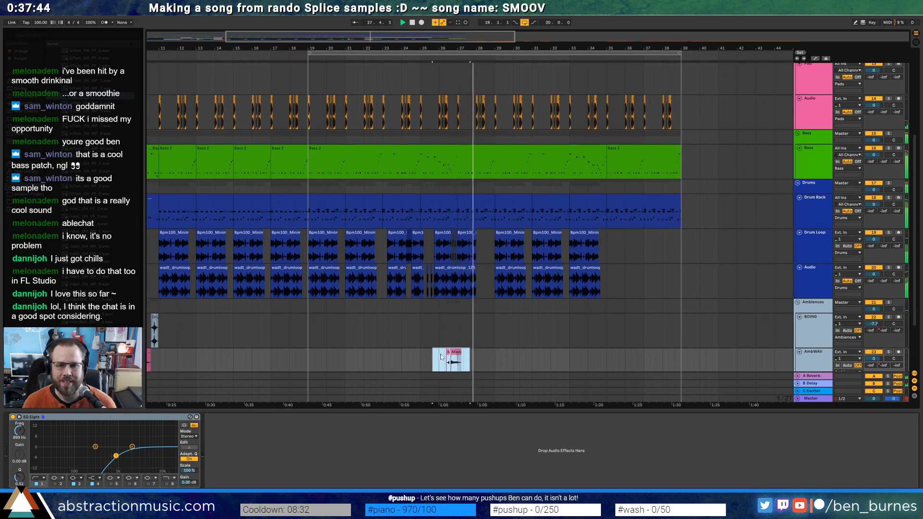
Shift both AmbWAV clips slightly earlier so they start on beat 2 of bar 26 and end around bar 27
ctrl+scroll(441, 354, up, 3)
drag(415, 356, 444, 355)
scroll(443, 354, down, 3)
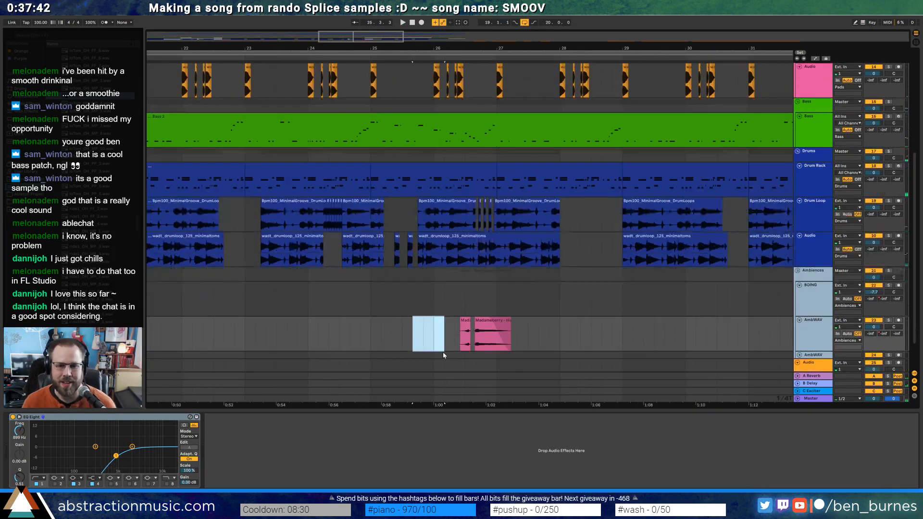
click(462, 299)
shift+click(485, 300)
drag(485, 300, 475, 302)
click(570, 270)
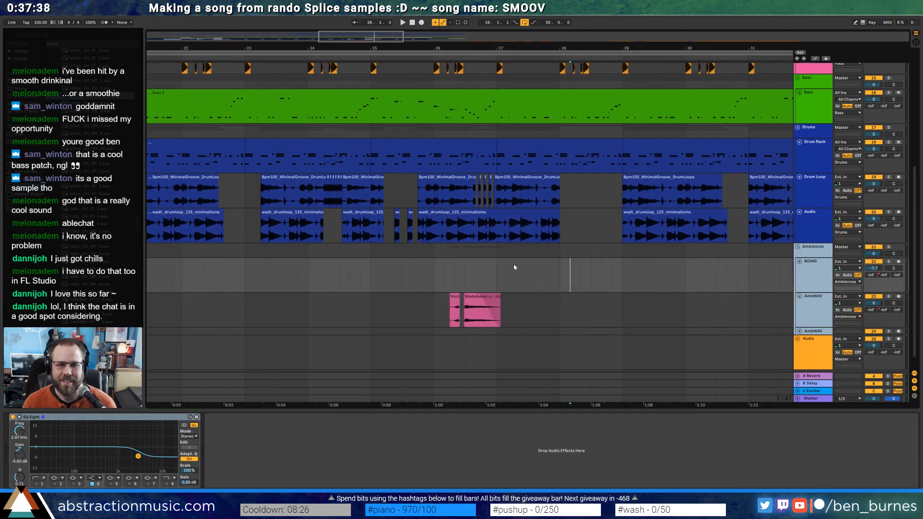
Move the bar 26–27 segment of the Drum Loop and Audio tracks to bar 27, replacing the clips there
click(558, 185)
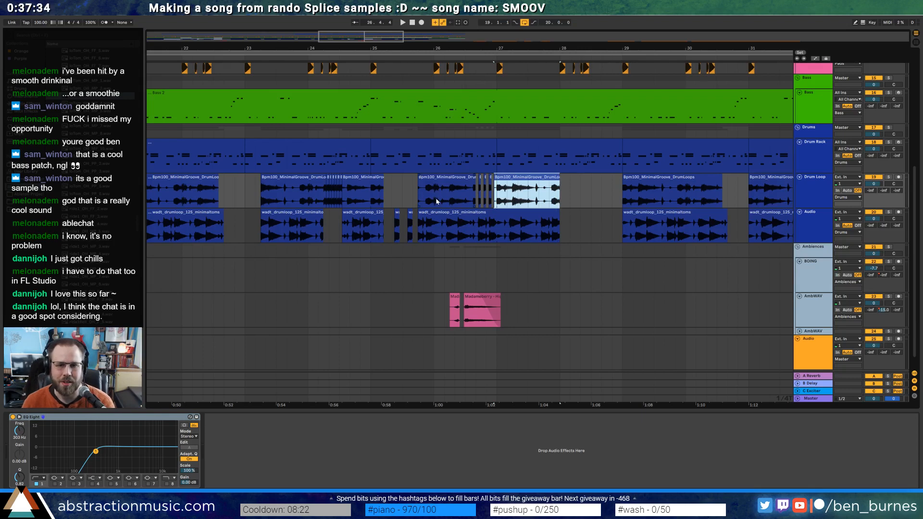
drag(437, 201, 491, 233)
key(Delete)
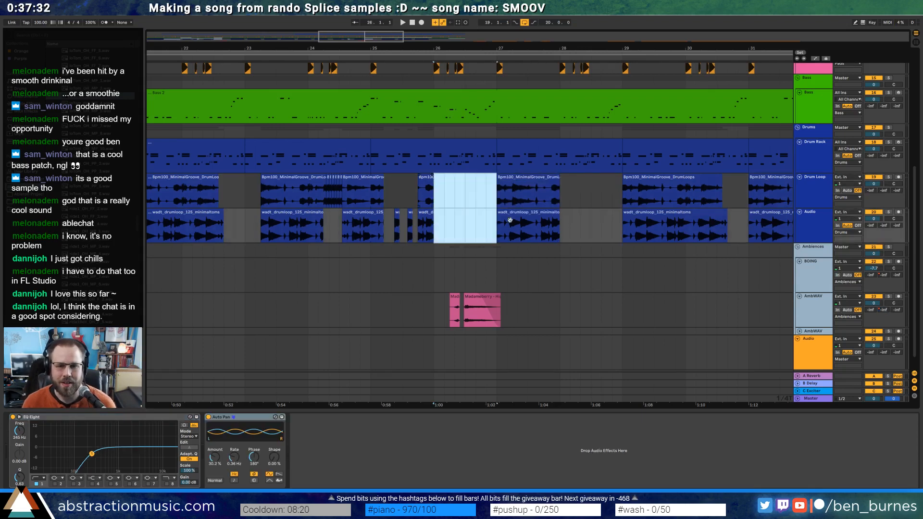
click(535, 178)
shift+click(537, 212)
key(Delete)
click(496, 190)
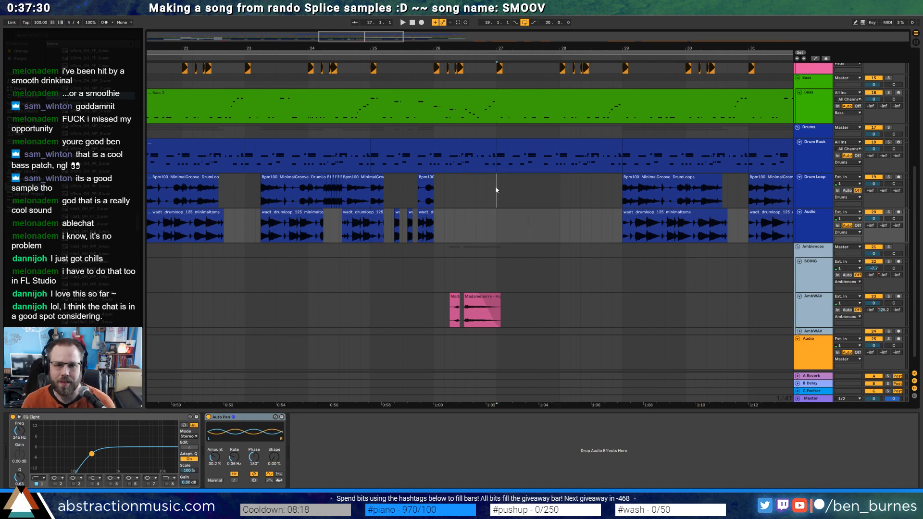
key(ctrl+v)
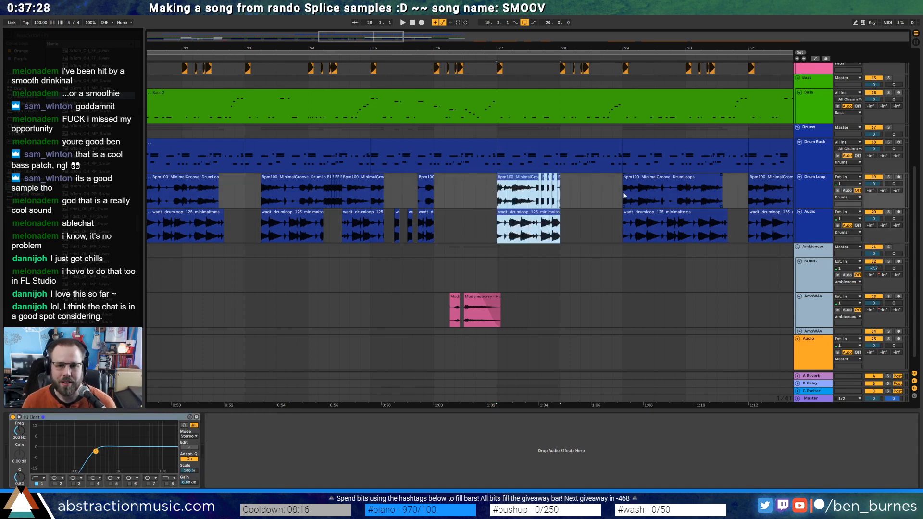
Cut the Drum Loop and Audio material from bar 30 and paste it at bar 28
drag(623, 196, 688, 187)
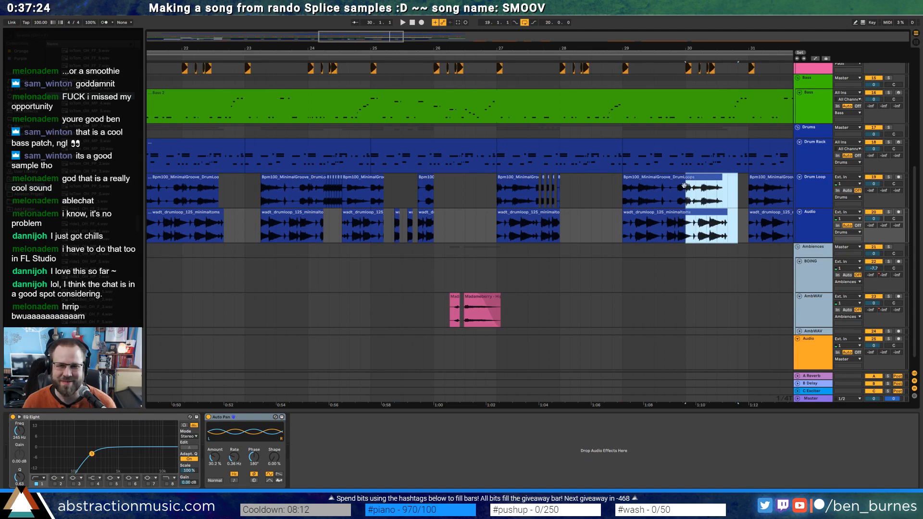
key(Delete)
click(561, 189)
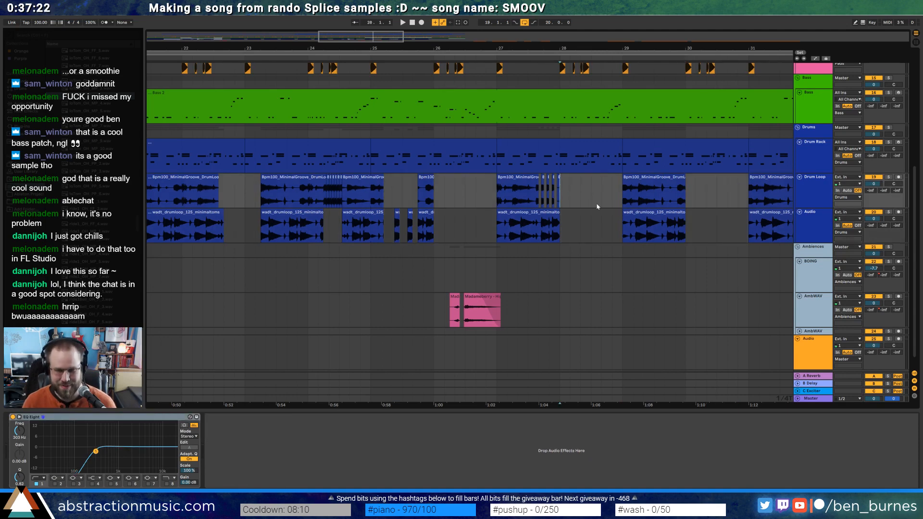
key(ctrl+v)
click(641, 184)
In the Drum Rack clip at bars 25–27, deactivate the kick and snare notes in bar 26 and the last three ride notes
mouse_move(364, 37)
mouse_down()
mouse_move(363, 19)
mouse_move(342, 18)
mouse_move(357, 21)
mouse_move(362, 39)
mouse_up()
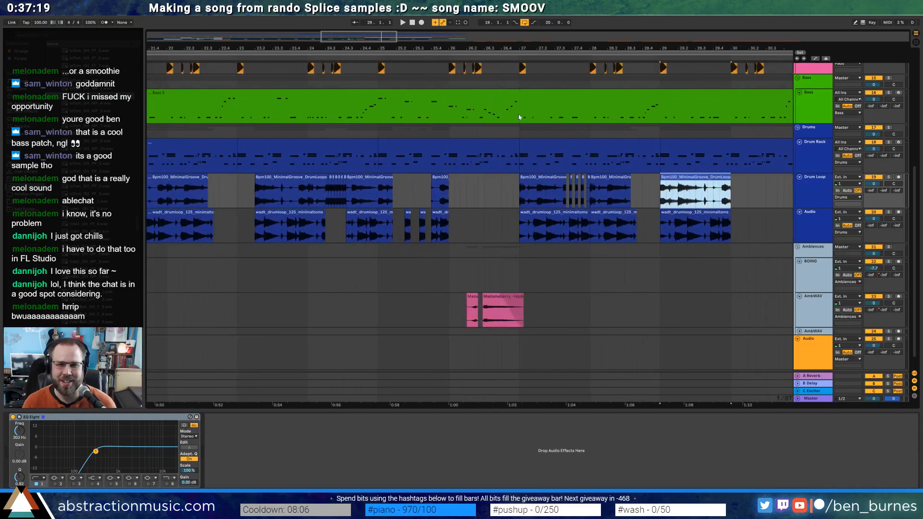
double_click(508, 151)
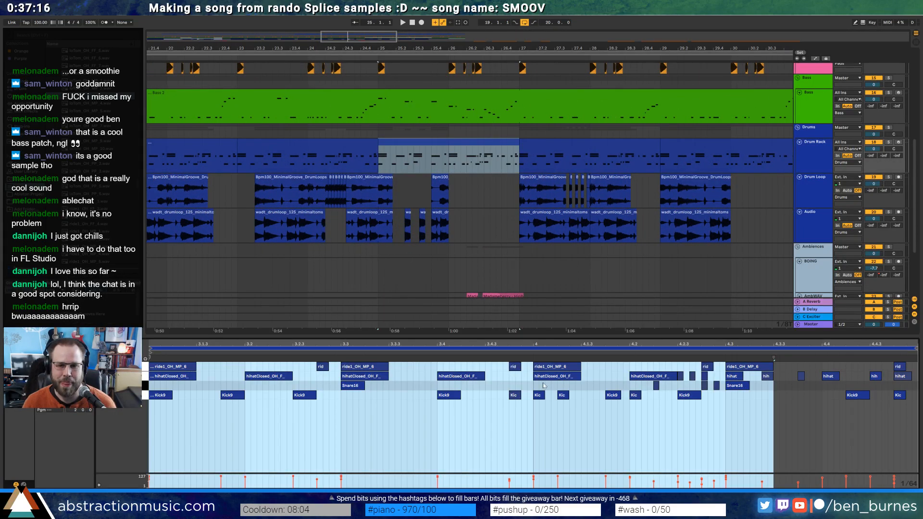
drag(538, 383, 906, 424)
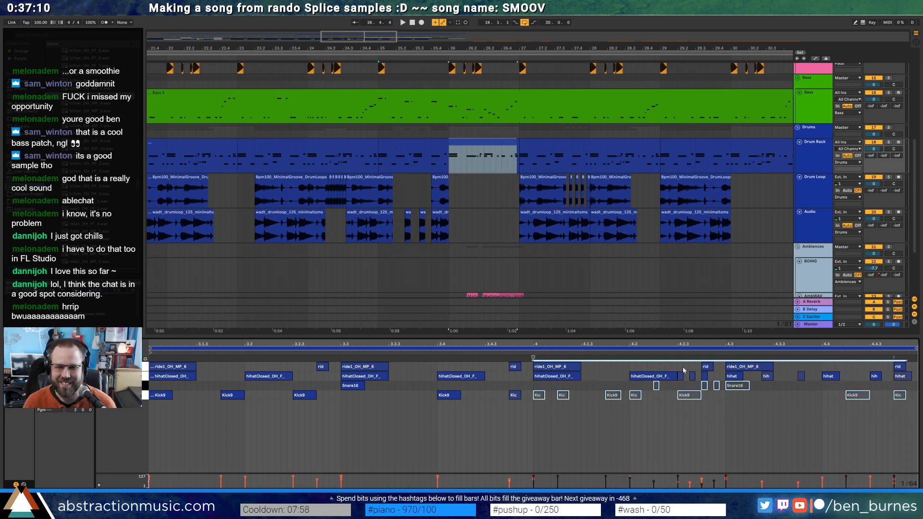
drag(684, 371, 912, 375)
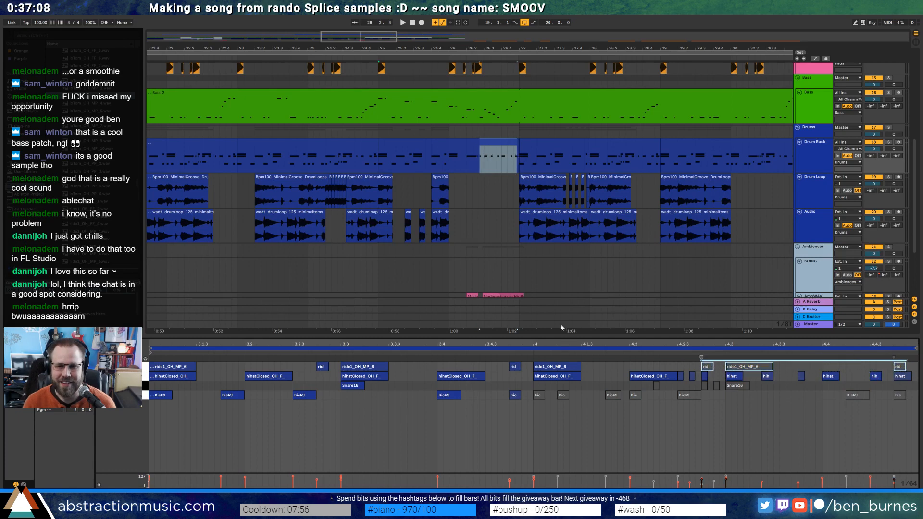
Play back the edited drum break from the middle of bar 25
click(414, 166)
key(space)
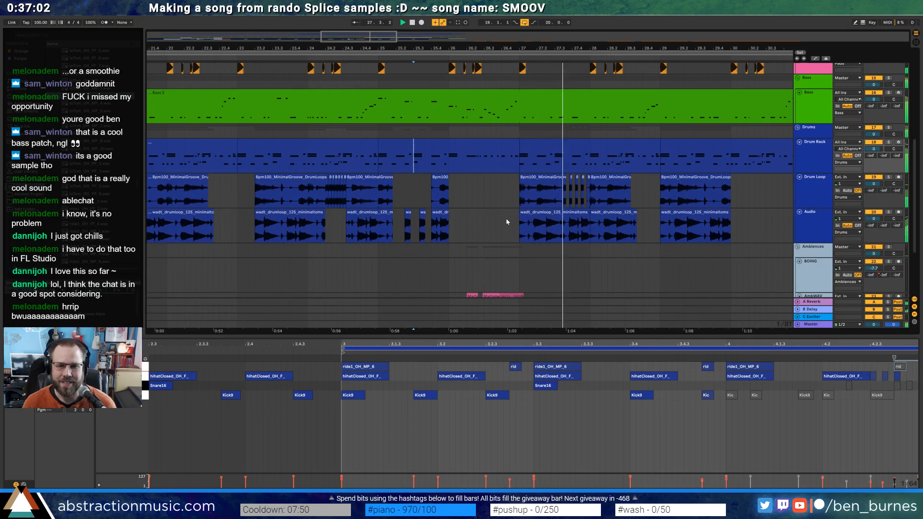
scroll(495, 228, down, 2)
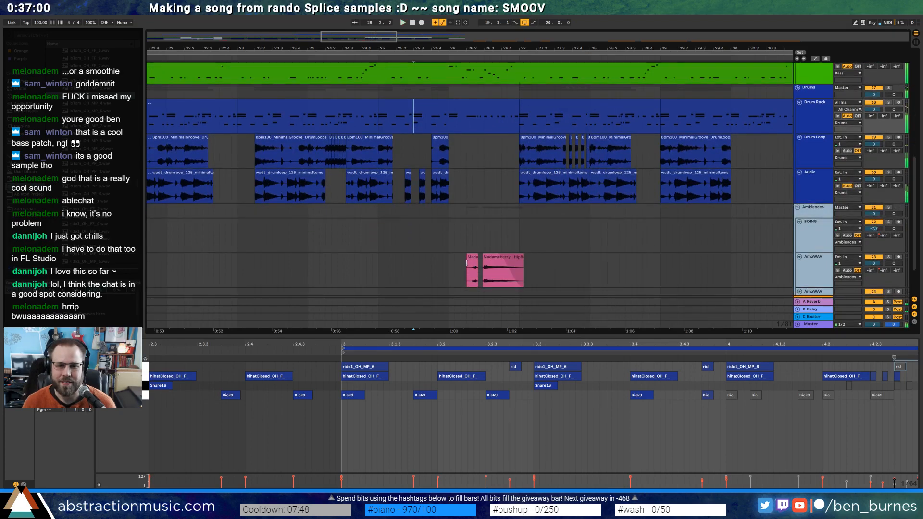
Move the two AmbWAV accent clips two beats earlier so they start at 25.4, and play back the passage
click(489, 262)
key(space)
shift+click(490, 261)
key(ctrl+c)
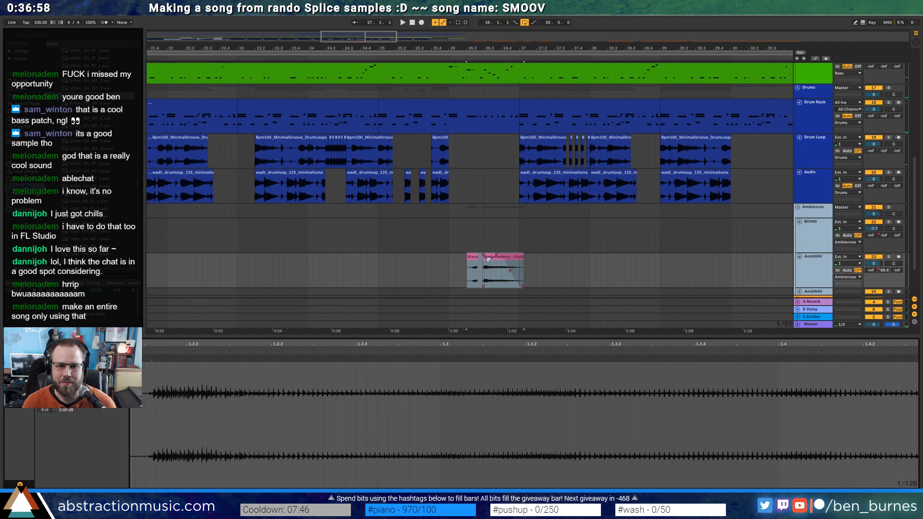
drag(488, 259, 453, 258)
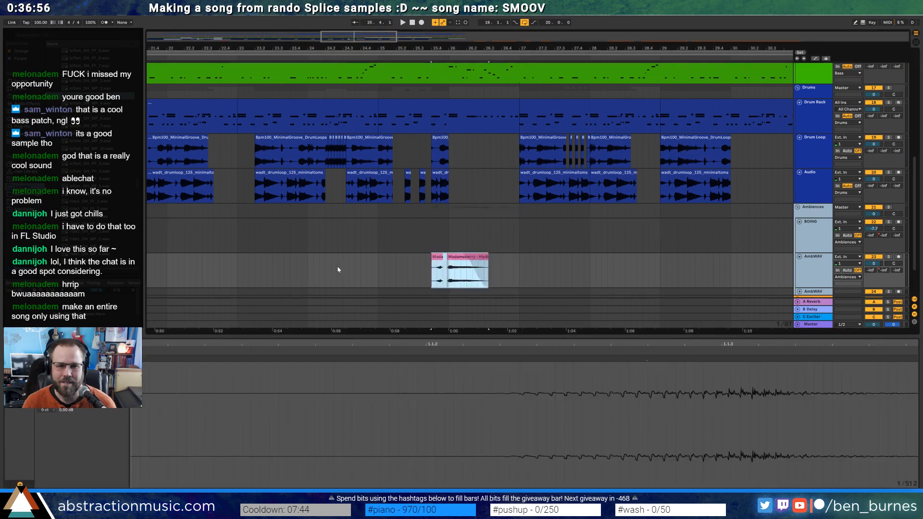
click(337, 270)
key(space)
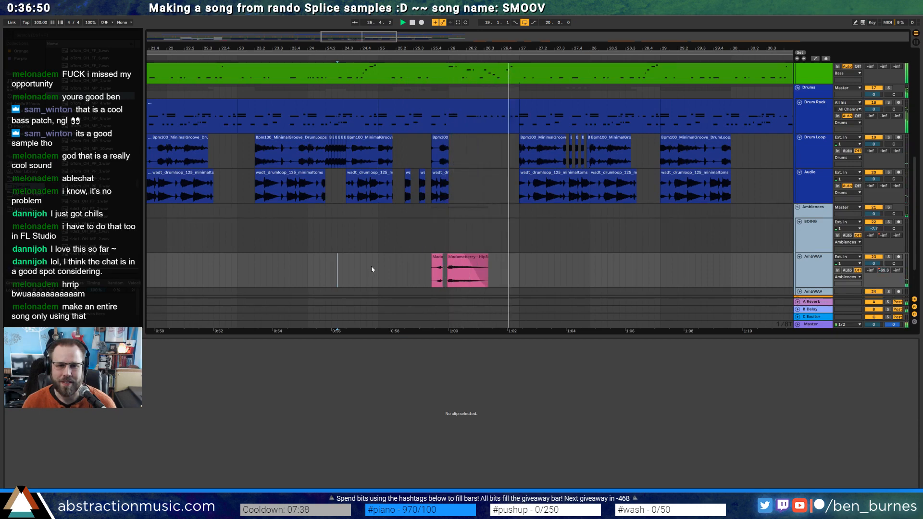
In the Leads audio clip spanning 26.3 to 27, shape envelope dips to 0% between the first short notes
scroll(460, 227, up, 6)
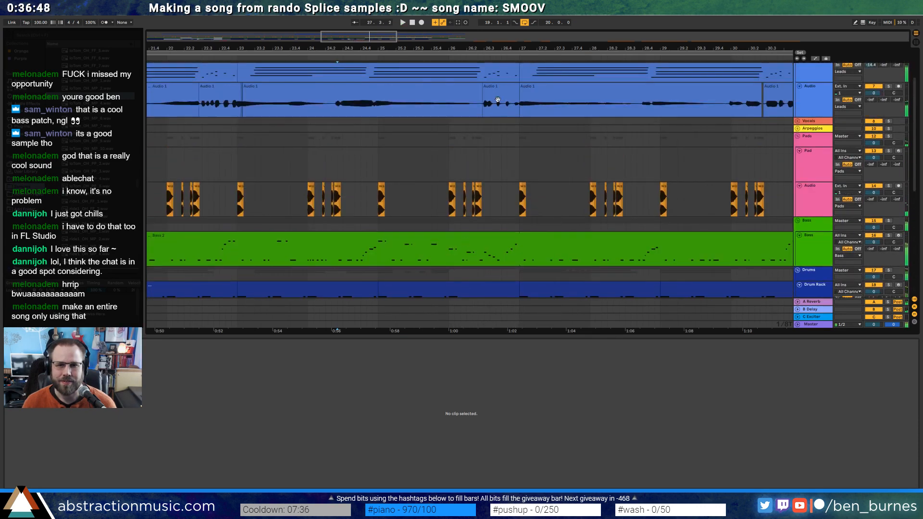
click(498, 99)
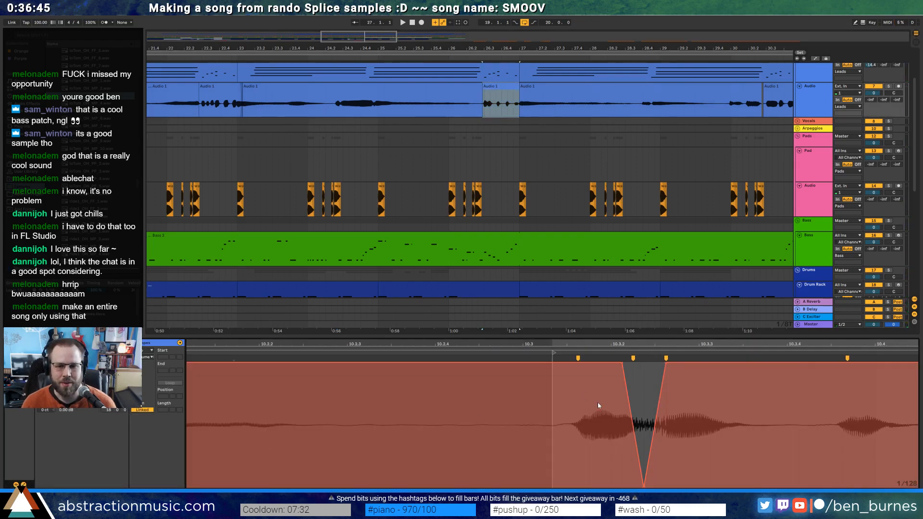
click(598, 405)
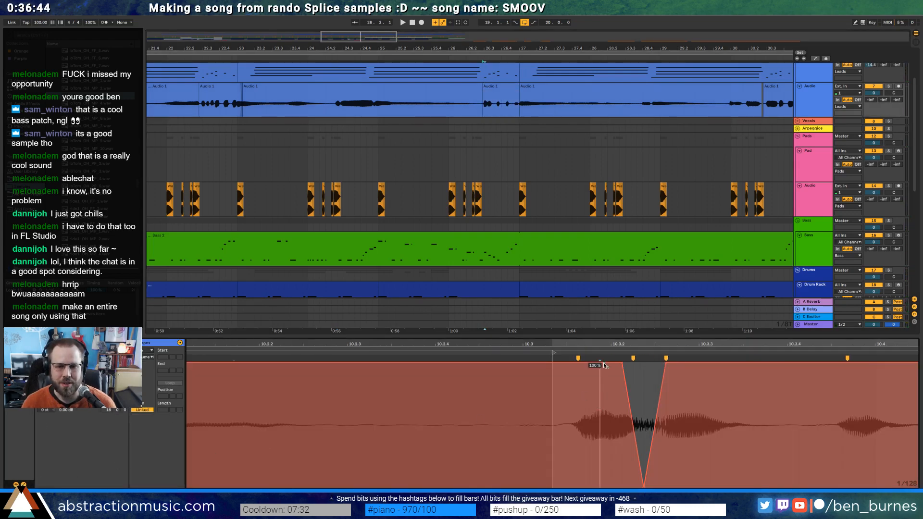
drag(621, 364, 633, 487)
drag(709, 365, 730, 486)
drag(841, 487, 607, 465)
Continue the 0% envelope gaps between the clip's remaining notes, and delay the fade-outs after the notes near 10.4 and 10.4.3
scroll(854, 465, down, 1)
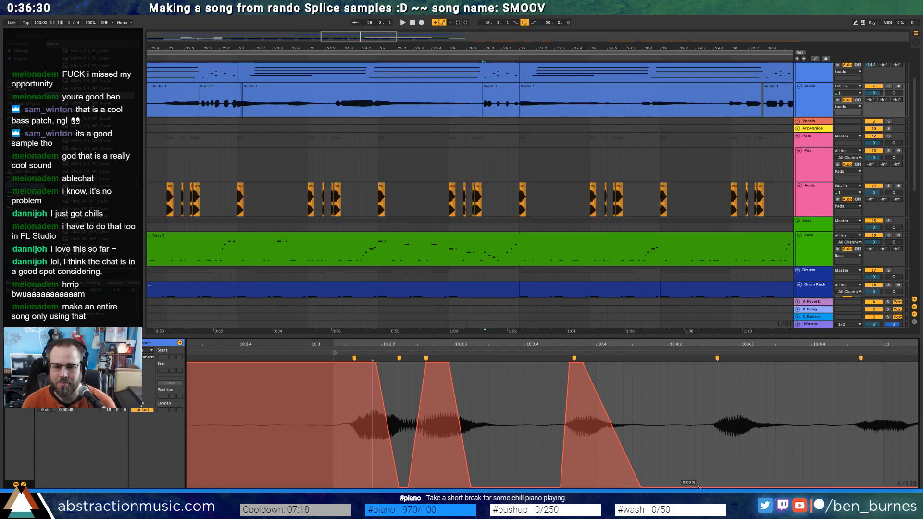
drag(698, 488, 758, 484)
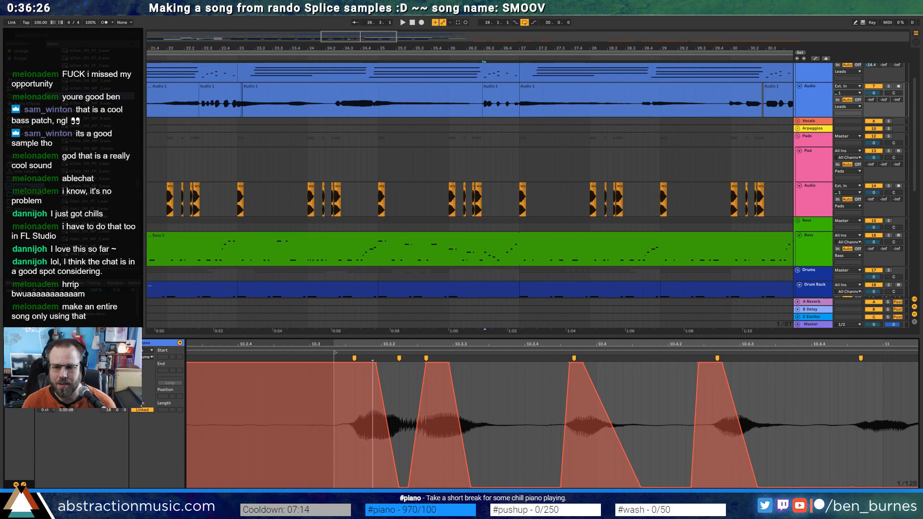
drag(853, 487, 612, 486)
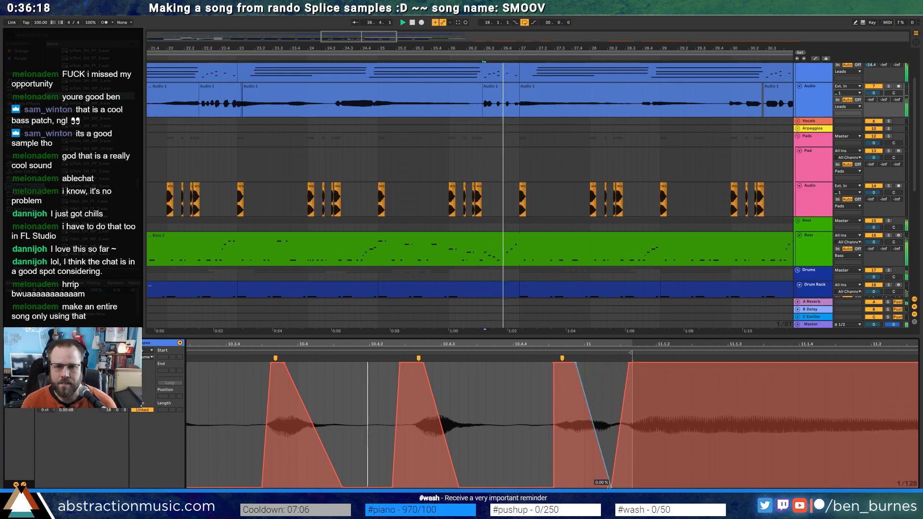
drag(424, 365, 442, 363)
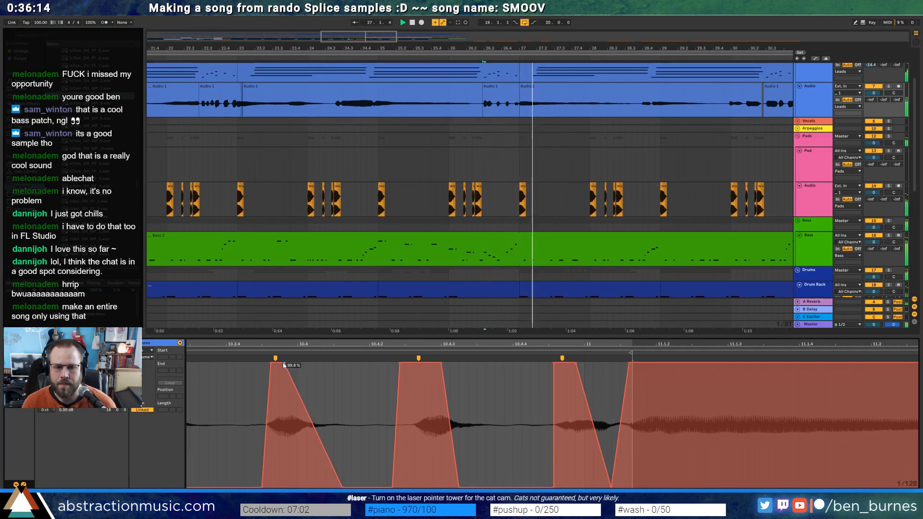
drag(285, 364, 298, 364)
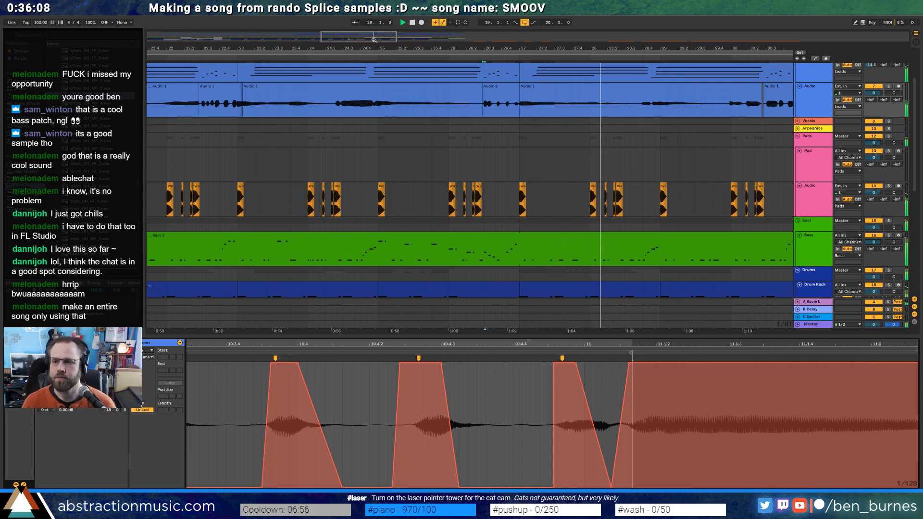
Split the Drum Rack clip at bar 30 and open the bar 30 segment's notes for editing
drag(374, 40, 375, 21)
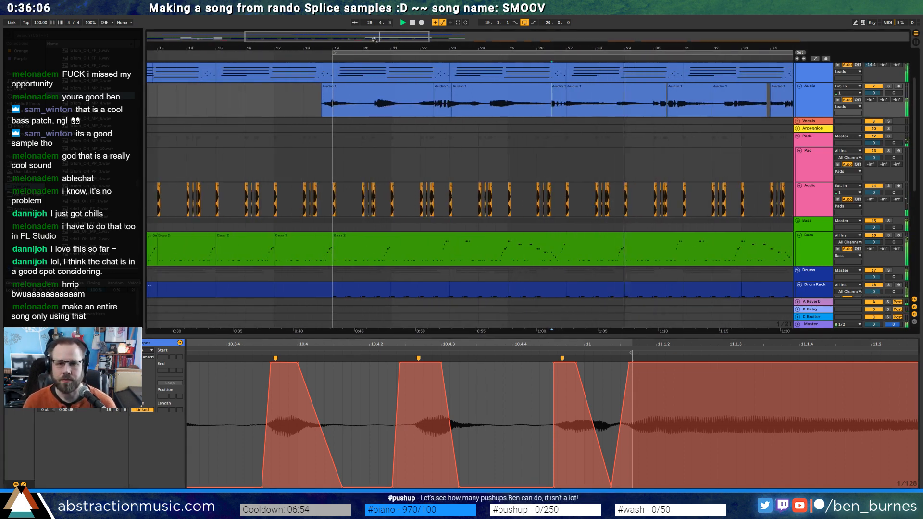
key(shift+Tab)
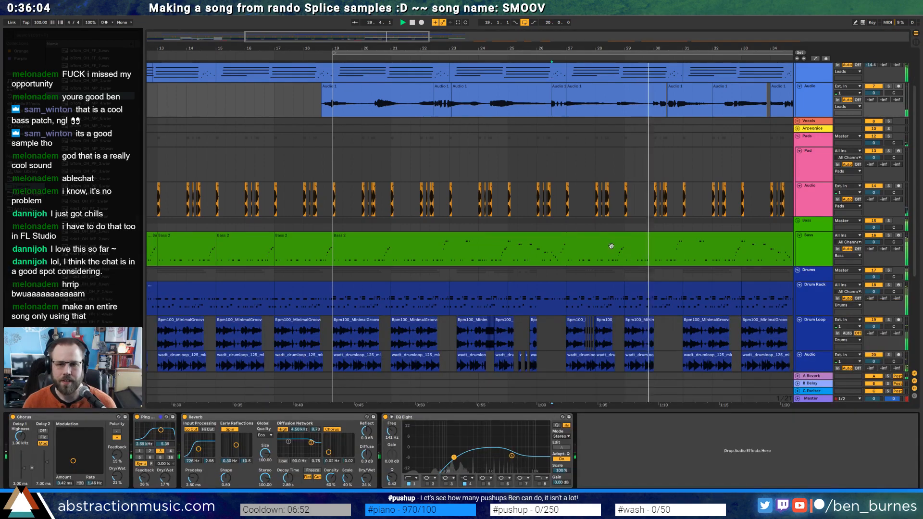
scroll(604, 236, down, 4)
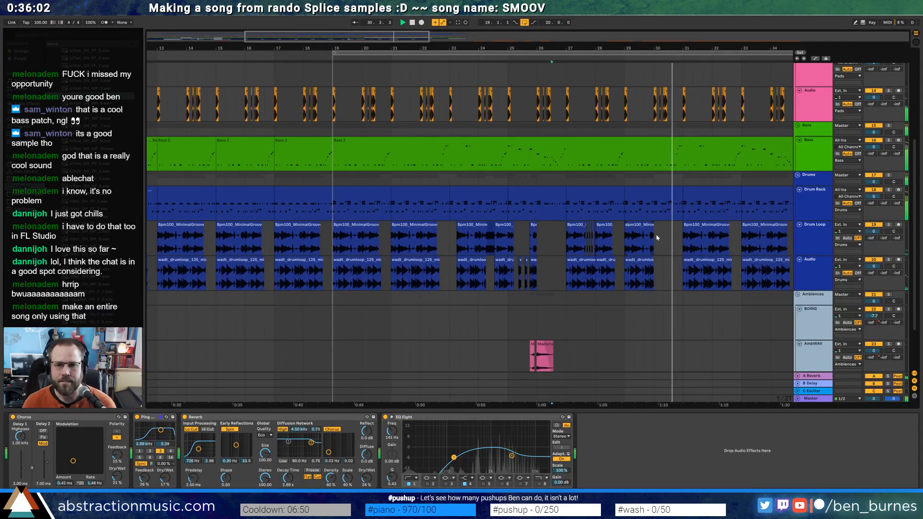
key(space)
click(673, 208)
scroll(675, 211, up, 4)
scroll(600, 154, up, 5)
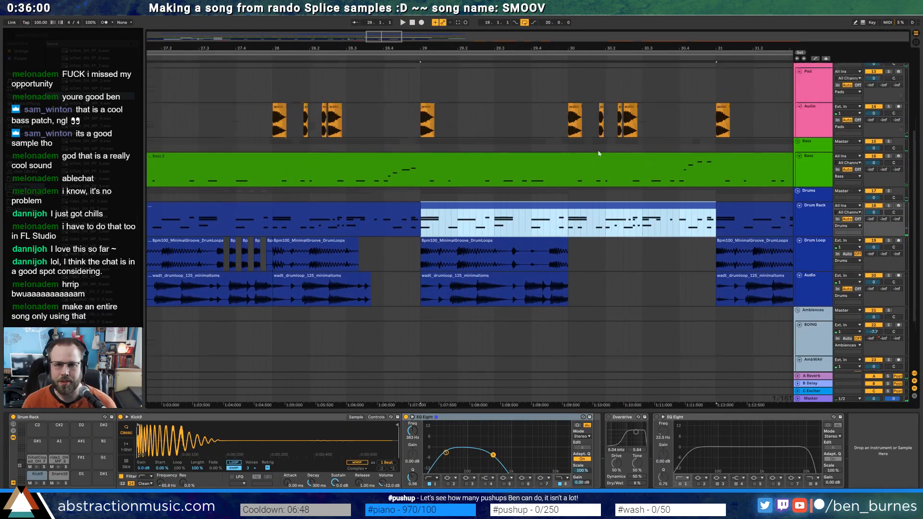
scroll(633, 198, down, 1)
drag(569, 318, 711, 320)
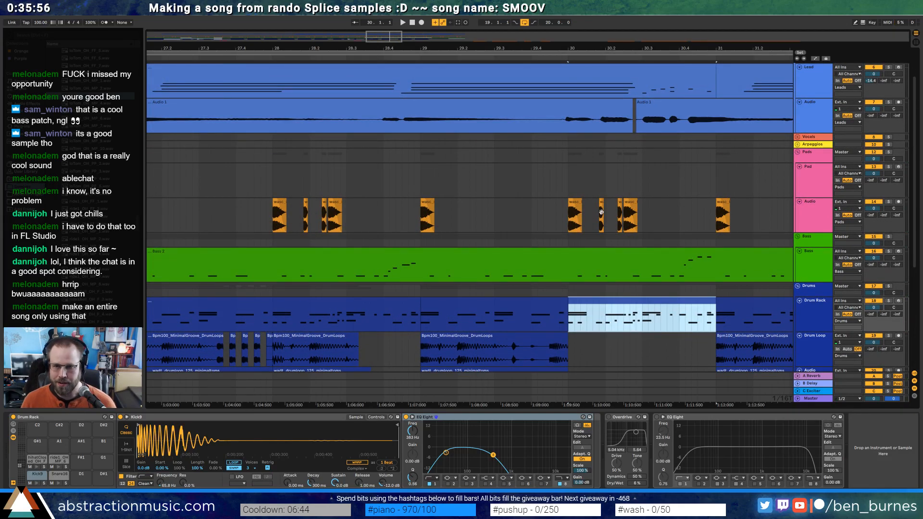
key(z)
double_click(571, 304)
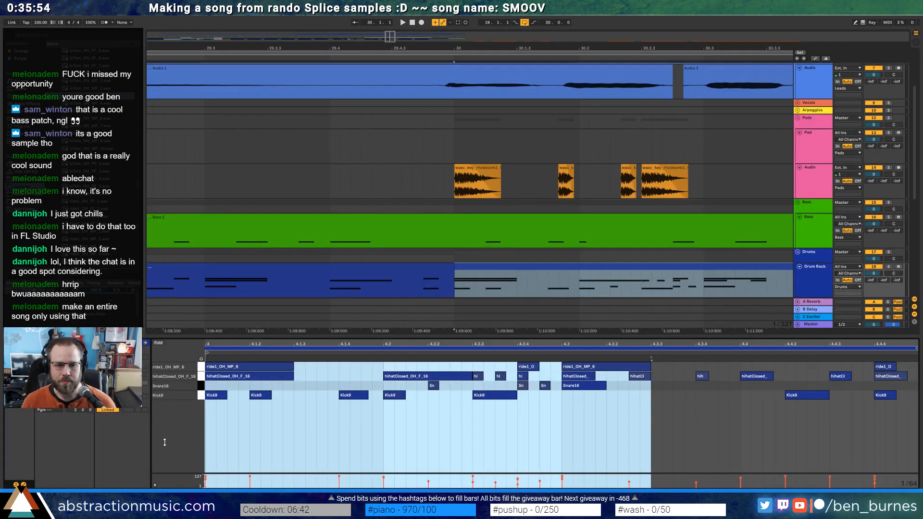
Delete the kick notes at 4.1.2 and 4.1.4, and shift the kick at 4.2 a 32nd note earlier
click(215, 398)
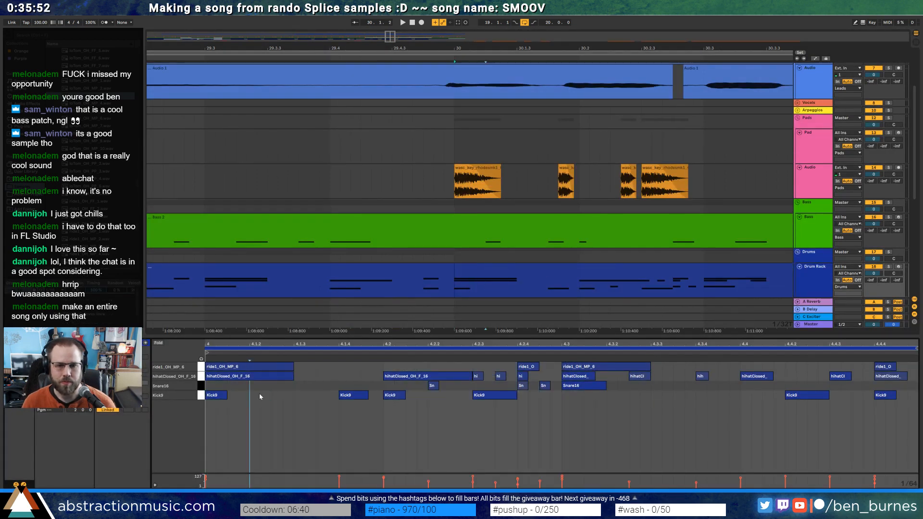
click(358, 395)
key(Delete)
key(space)
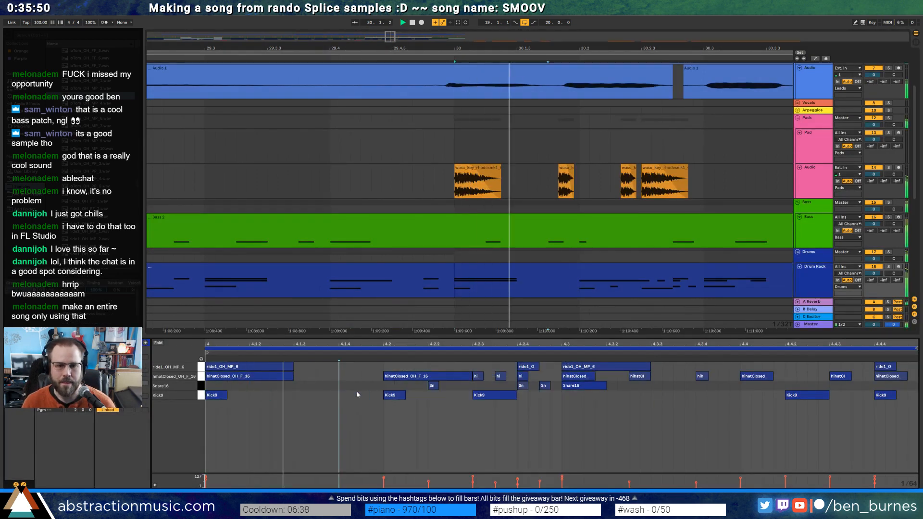
key(space)
drag(389, 397, 366, 397)
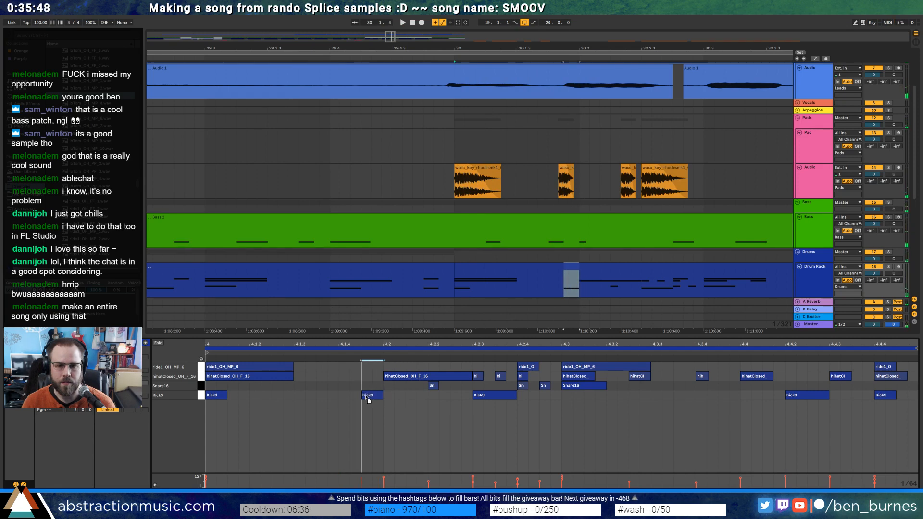
key(space)
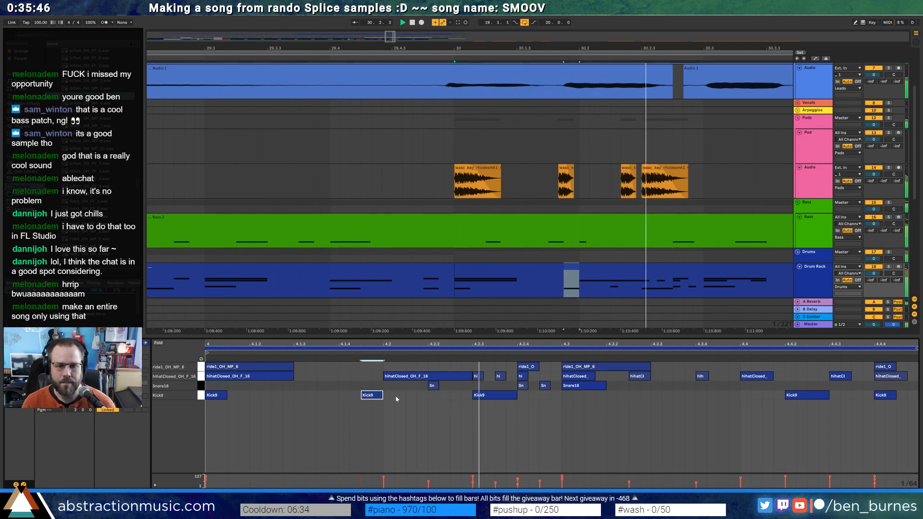
Delete the hi-hat at 4.2 and snare at 4.2.2, and deactivate the ride and hi-hat notes starting bar 4
double_click(440, 380)
key(space)
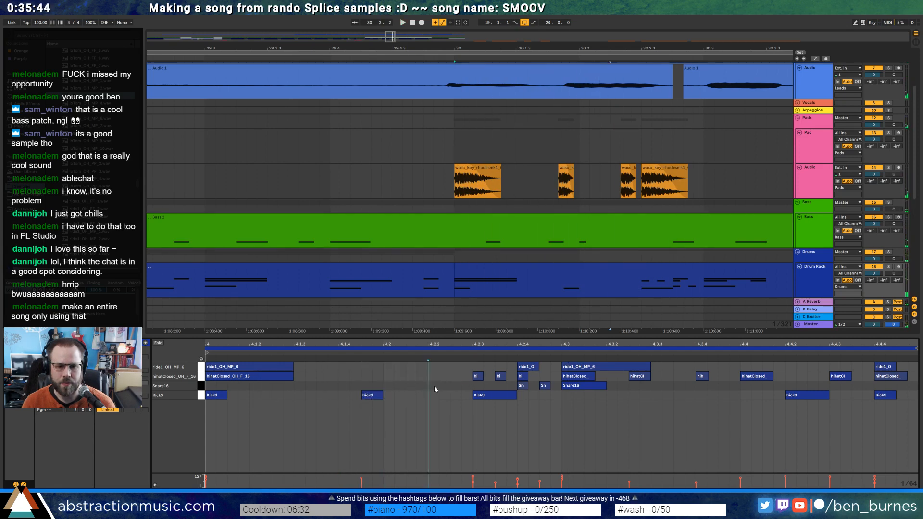
key(space)
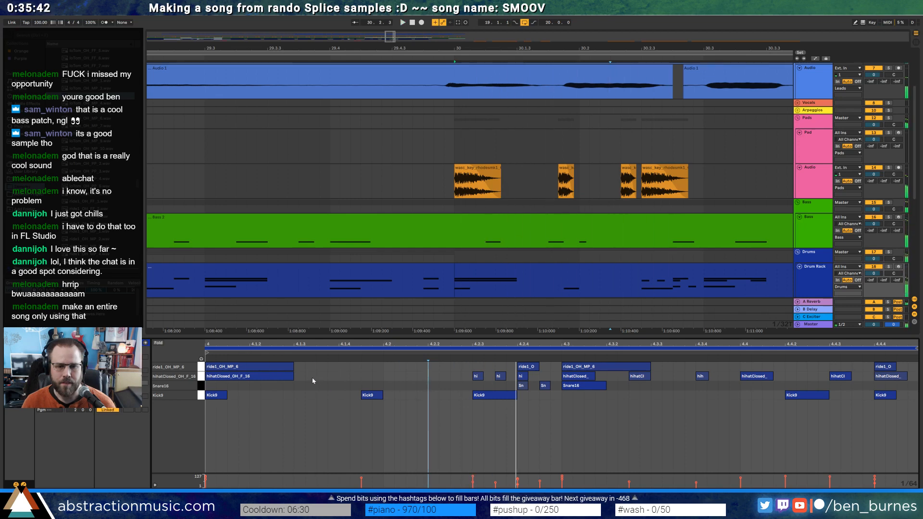
drag(312, 380, 249, 369)
key(0)
key(space)
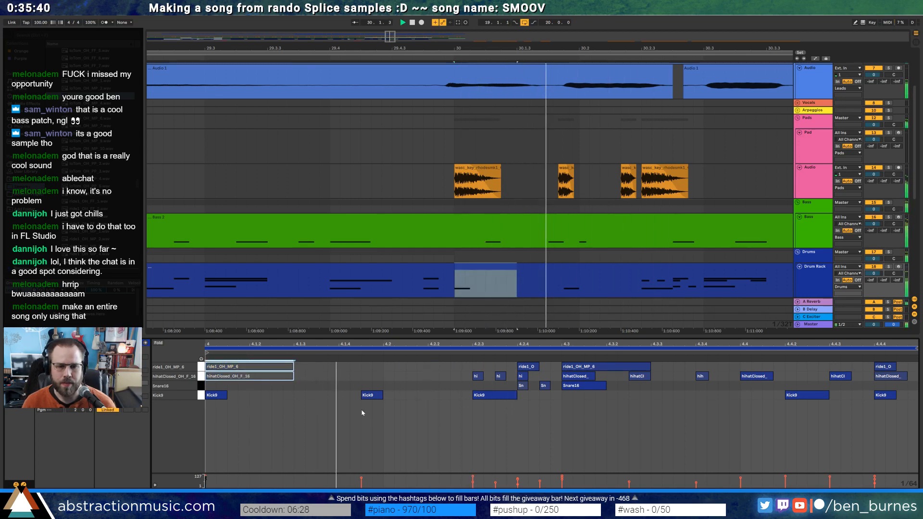
Split the Bass clip into a separate segment from bar 30 to 30.3
scroll(558, 253, down, 5)
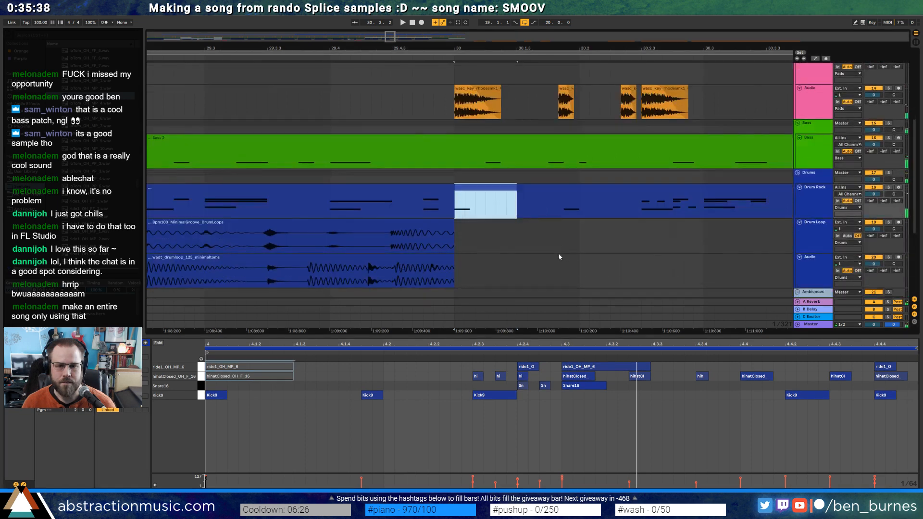
scroll(563, 255, up, 4)
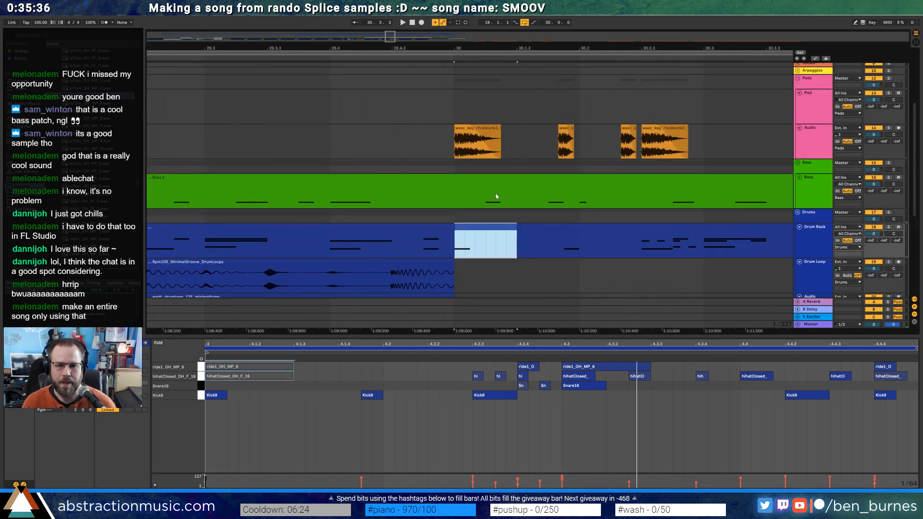
click(479, 183)
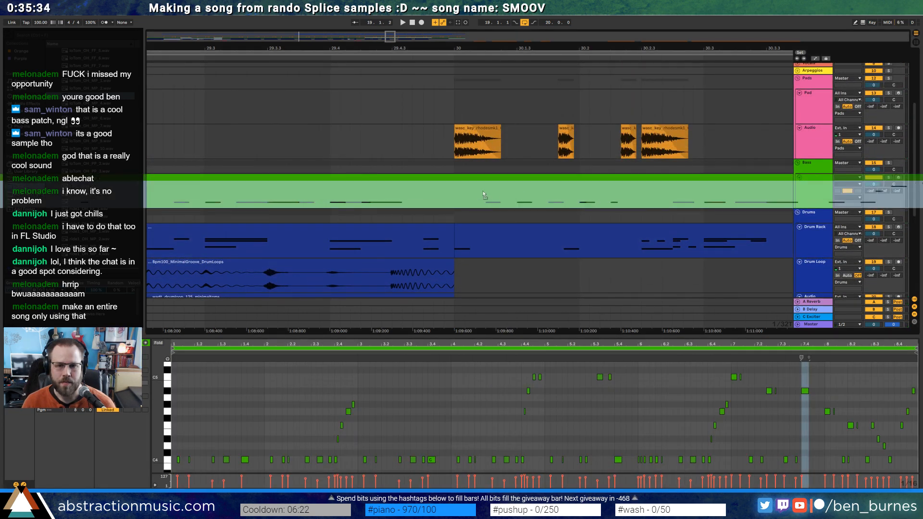
drag(455, 201, 702, 199)
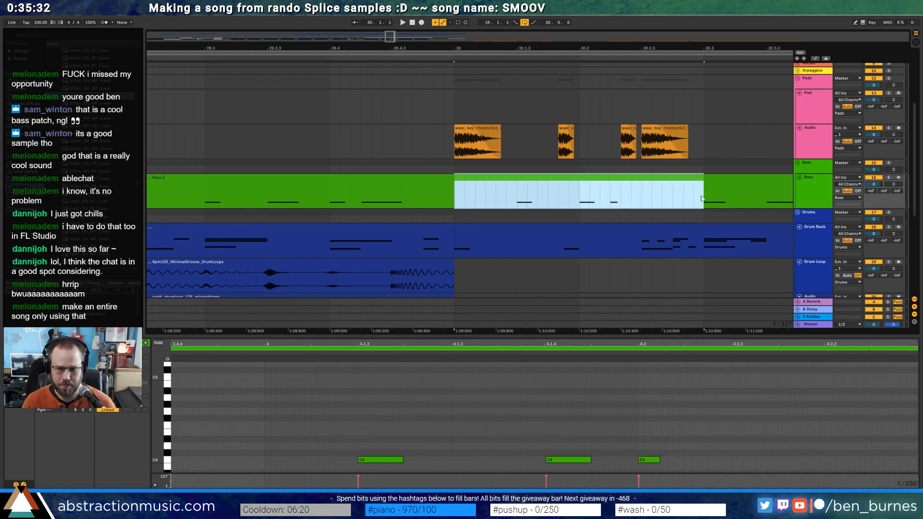
Move the first C4 note of the new Bass segment back to the very start of bar 30 and audition it
drag(395, 416, 388, 469)
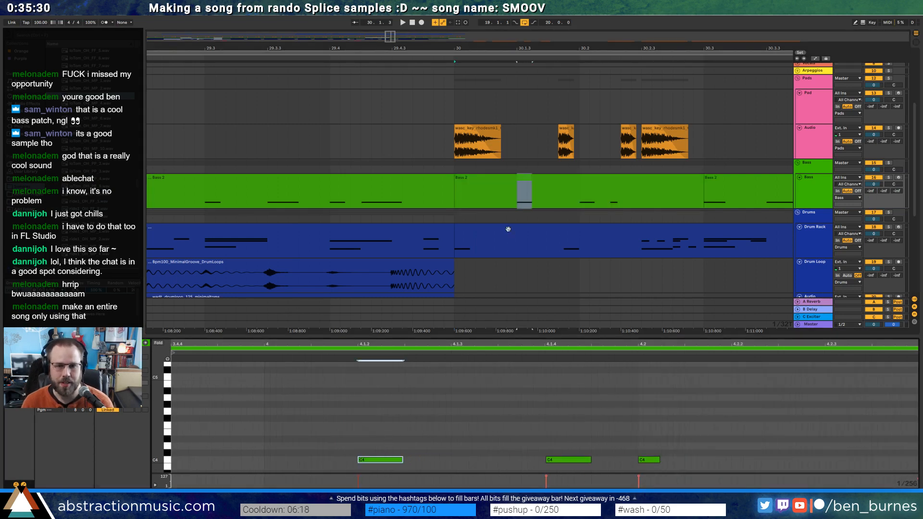
key(Left)
key(Left)
key(Left)
key(Left)
key(Left)
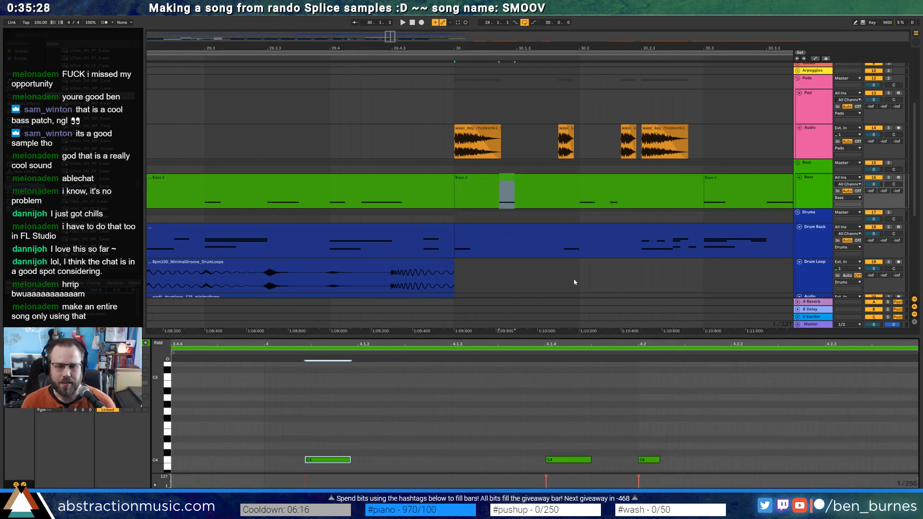
drag(364, 343, 365, 327)
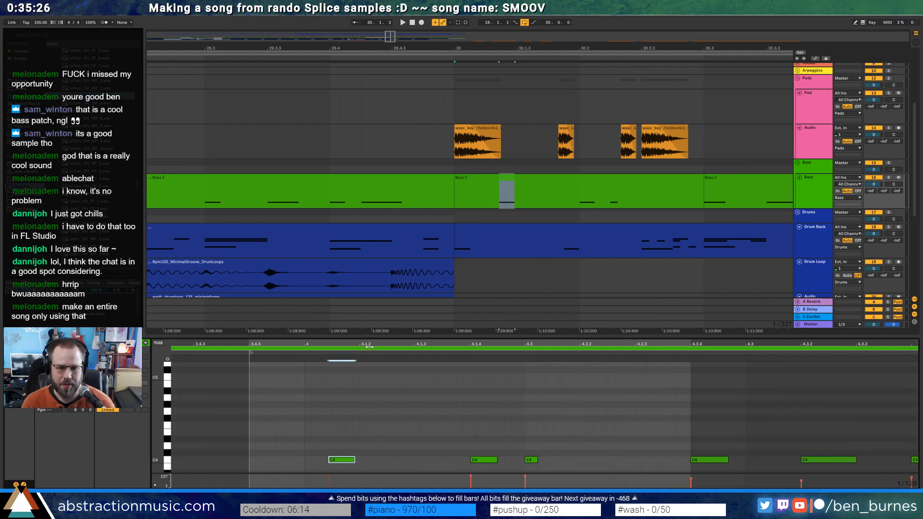
key(Left)
key(Left)
key(Left)
key(Left)
key(Left)
key(Left)
key(Left)
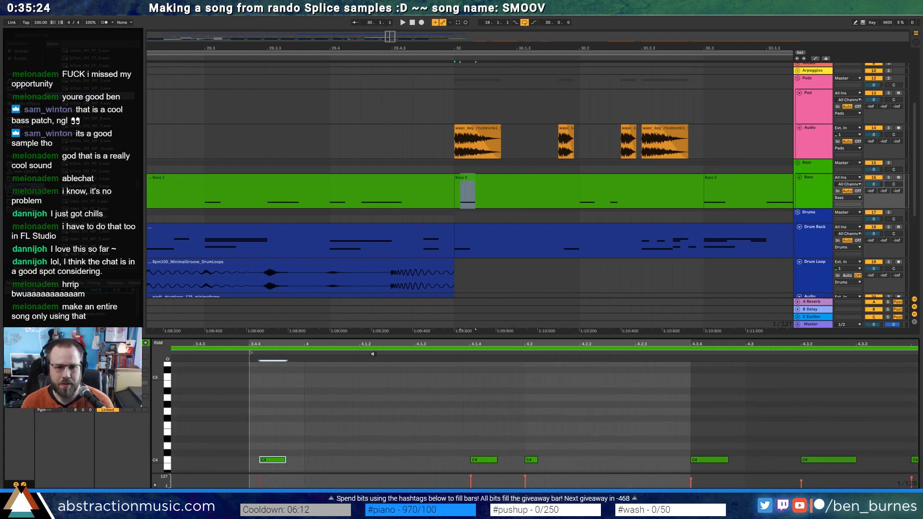
key(space)
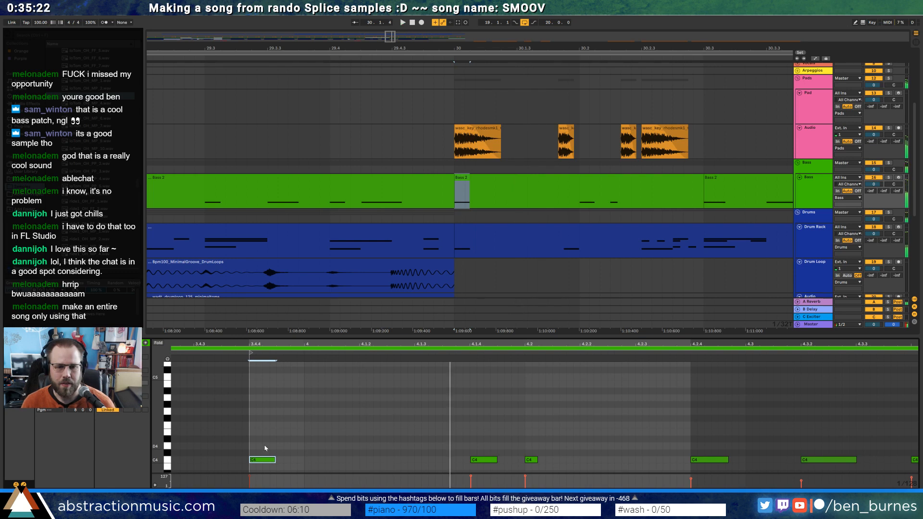
Lower the first note of the Bass segment two semitones to A#3 and play it back
key(Down)
key(Down)
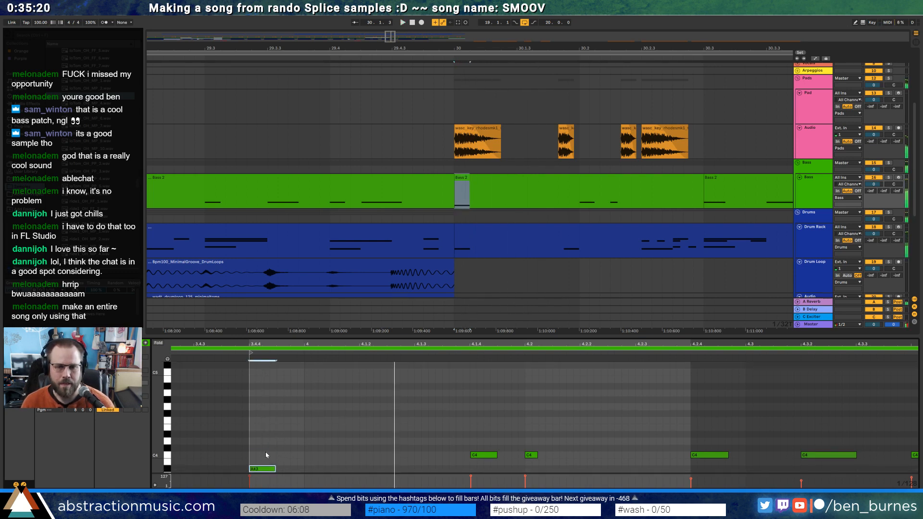
key(space)
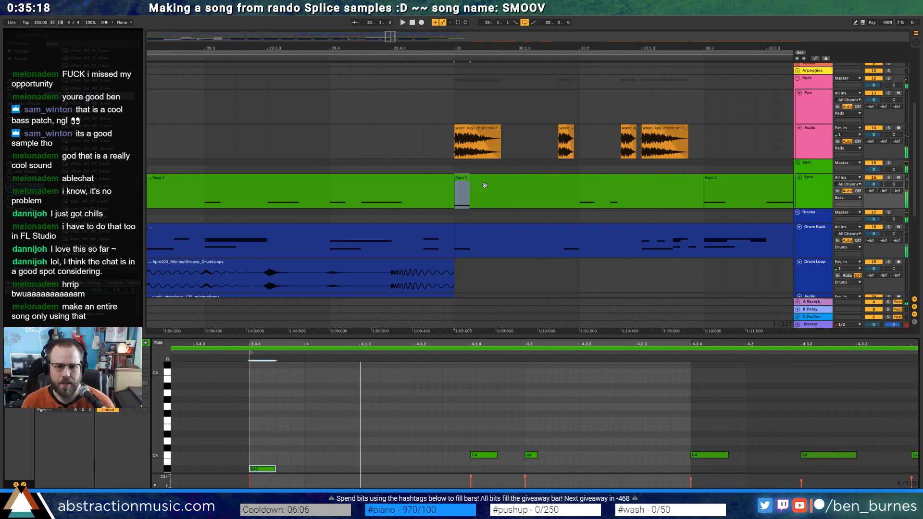
Lengthen the opening A#3 note of the bar 30 Bass segment to 30.1.3 and play it back
scroll(378, 451, down, 1)
mouse_move(157, 436)
mouse_down()
mouse_move(169, 455)
mouse_move(147, 440)
mouse_up()
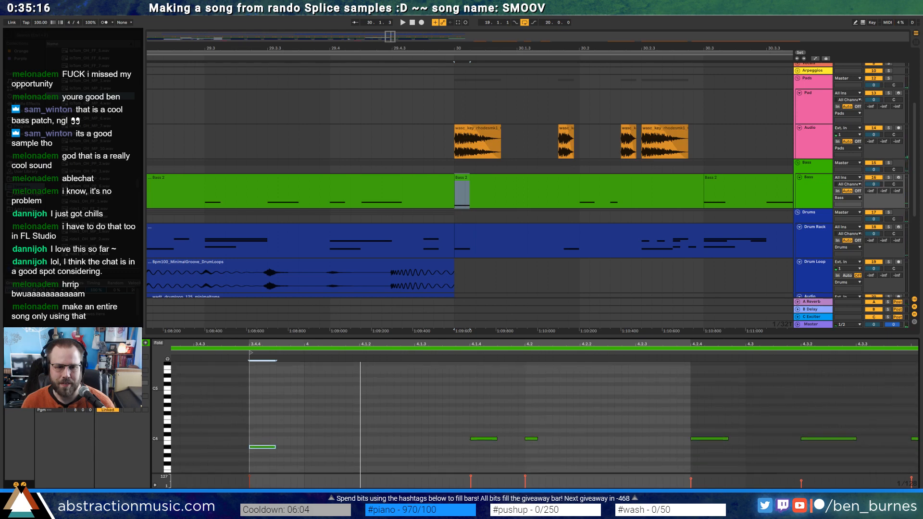
drag(274, 446, 358, 447)
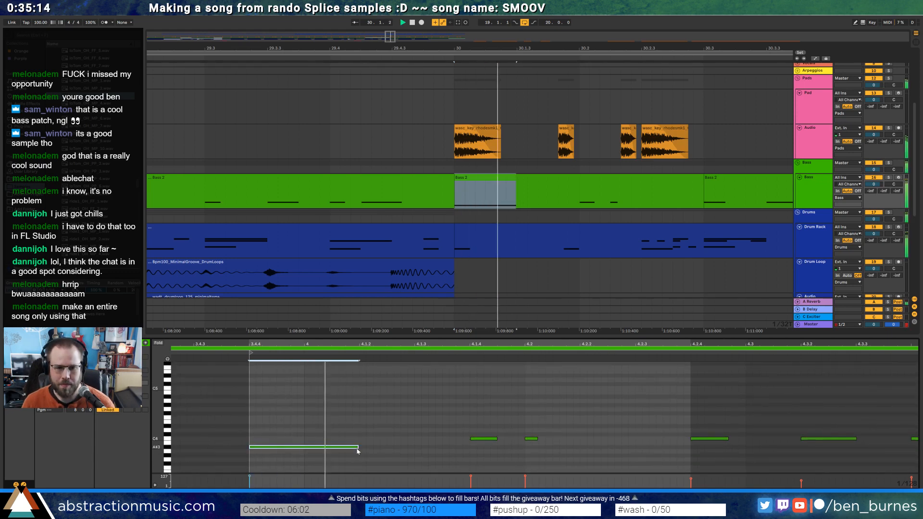
key(space)
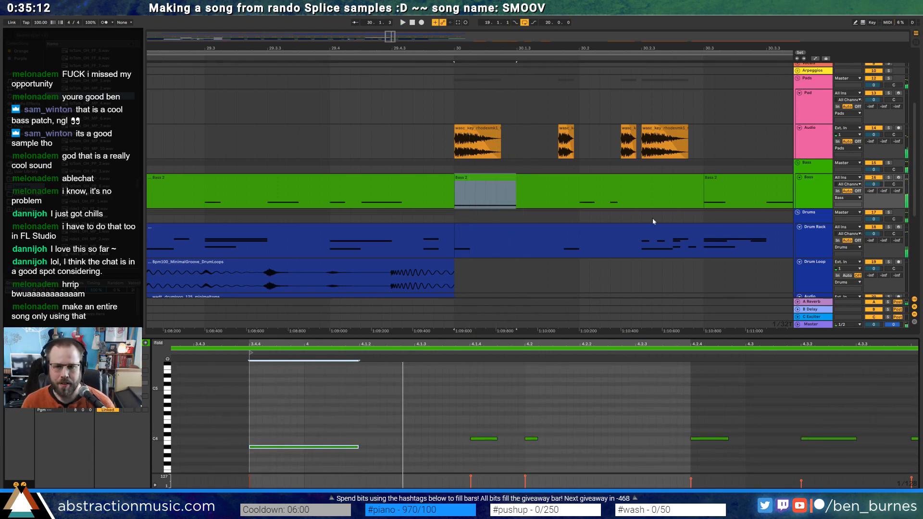
Deactivate the four wasc_key_rhodesmk1 clips at bar 30 on the Audio track of the Pads group
click(607, 176)
click(462, 130)
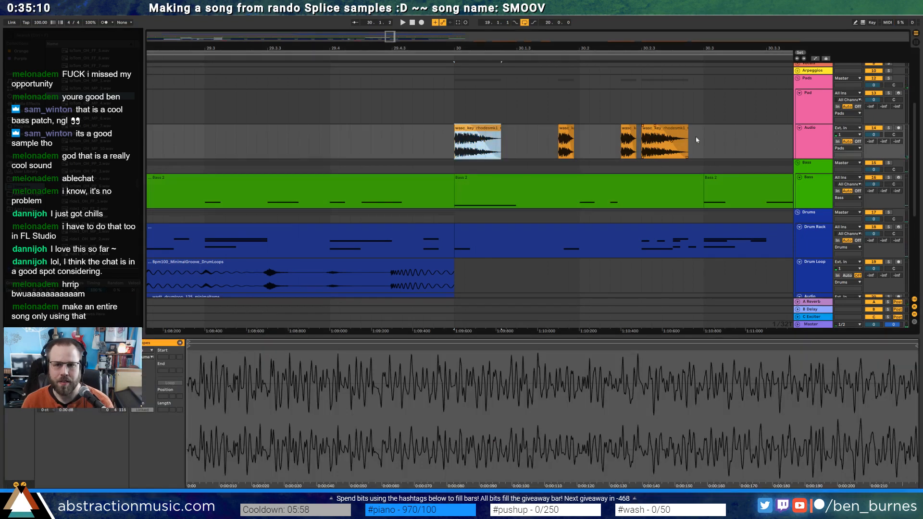
shift+click(699, 140)
key(0)
Solo the Bass track and audition the Bass segment around bar 30
scroll(599, 181, down, 1)
click(584, 180)
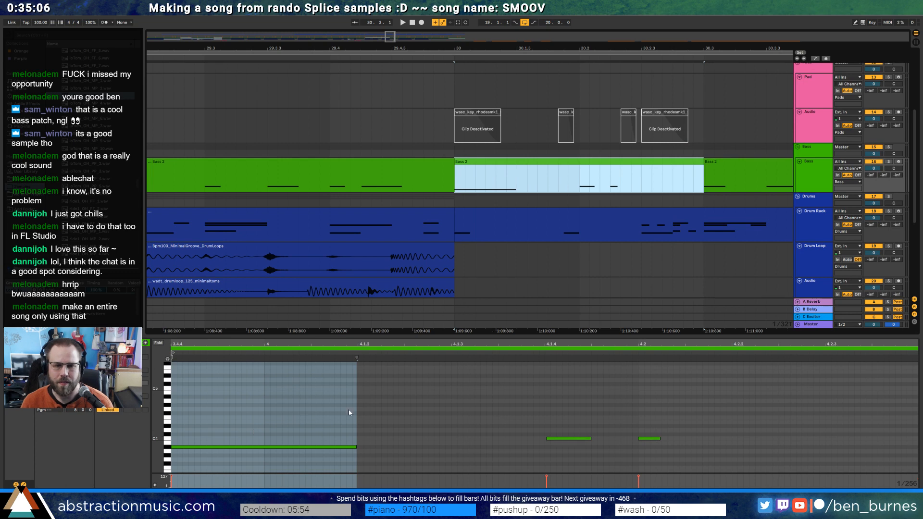
click(220, 424)
click(370, 392)
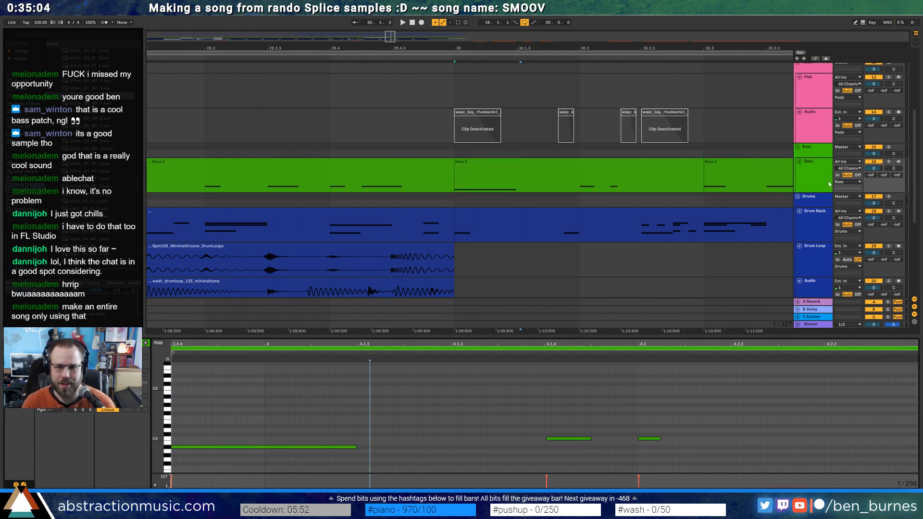
click(888, 164)
key(space)
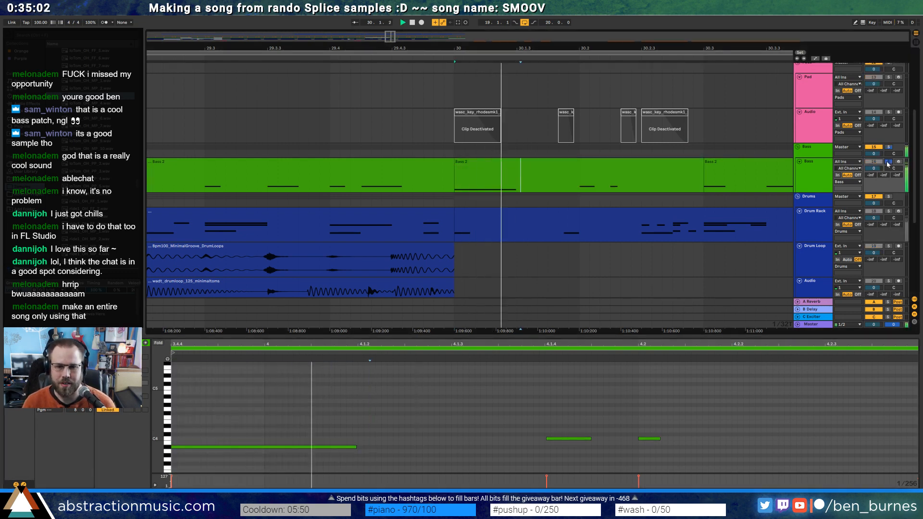
key(space)
Trim the end of the preceding Bass clip to slightly before bar 30 and audition the gap
drag(453, 165, 441, 166)
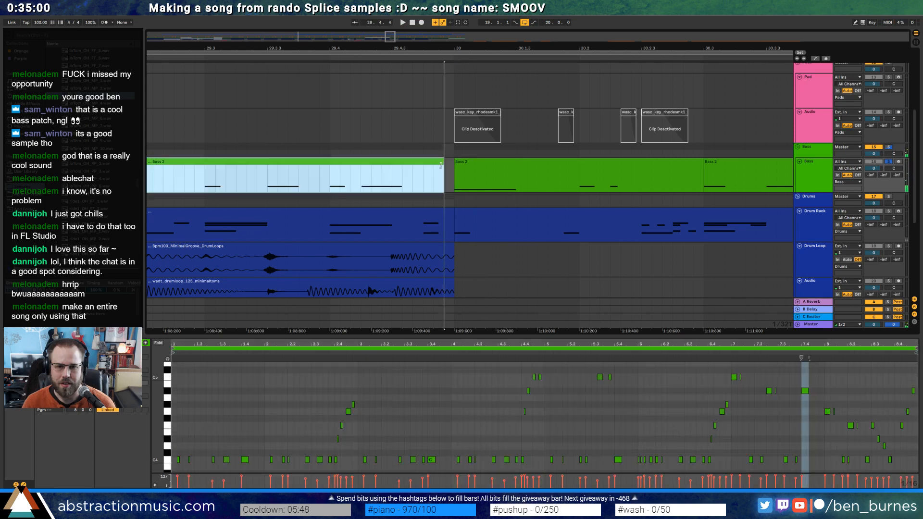
click(469, 165)
key(space)
key(space)
key(space)
key(space)
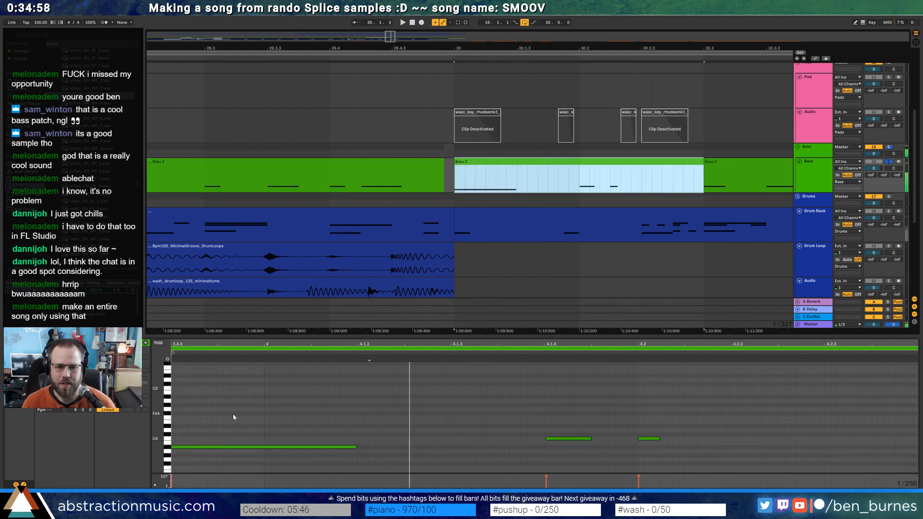
Delete the opening A#3 note from the bar 30 Bass segment and play it back
drag(233, 414, 251, 473)
key(Delete)
key(space)
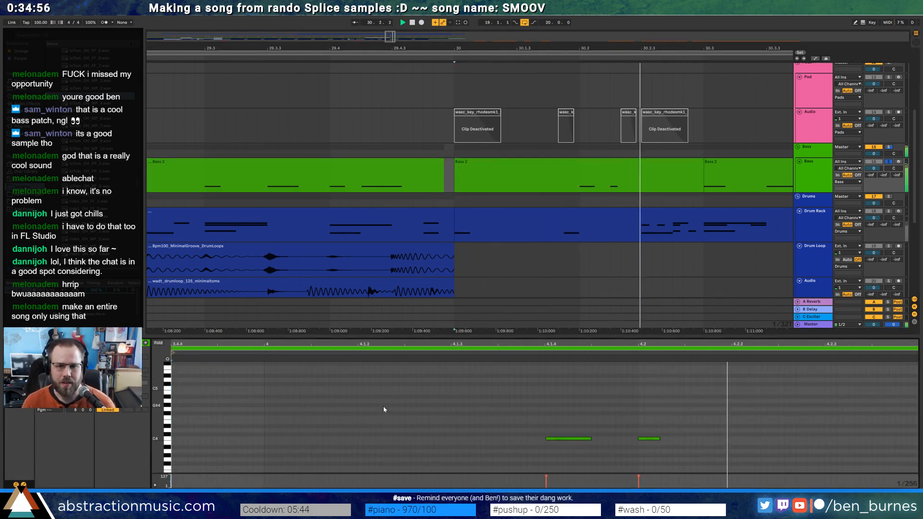
key(space)
Turn off the Bass solo and play the full mix from just before bar 30
drag(578, 428, 569, 455)
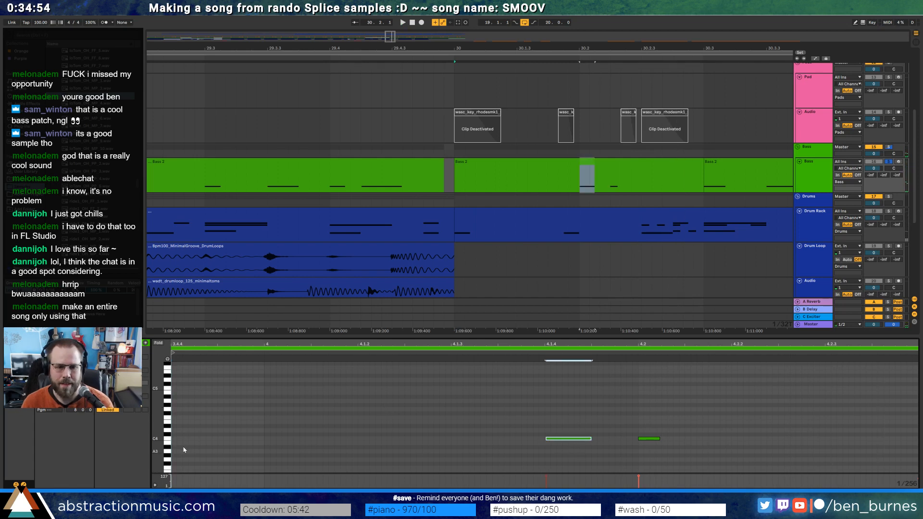
scroll(883, 199, up, 2)
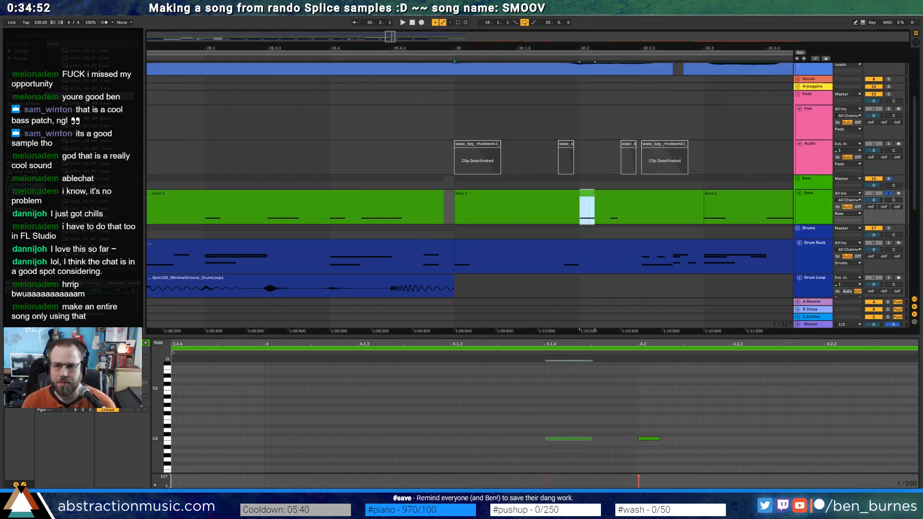
scroll(639, 223, up, 5)
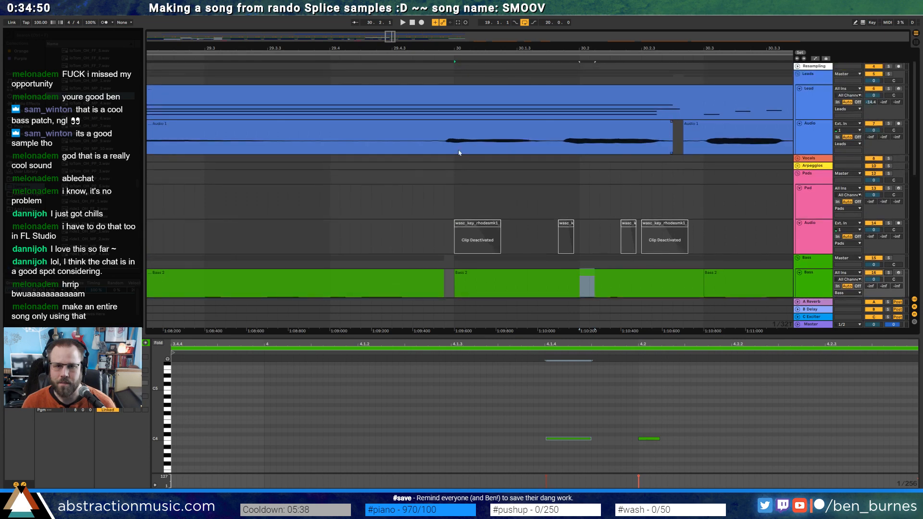
click(448, 147)
key(space)
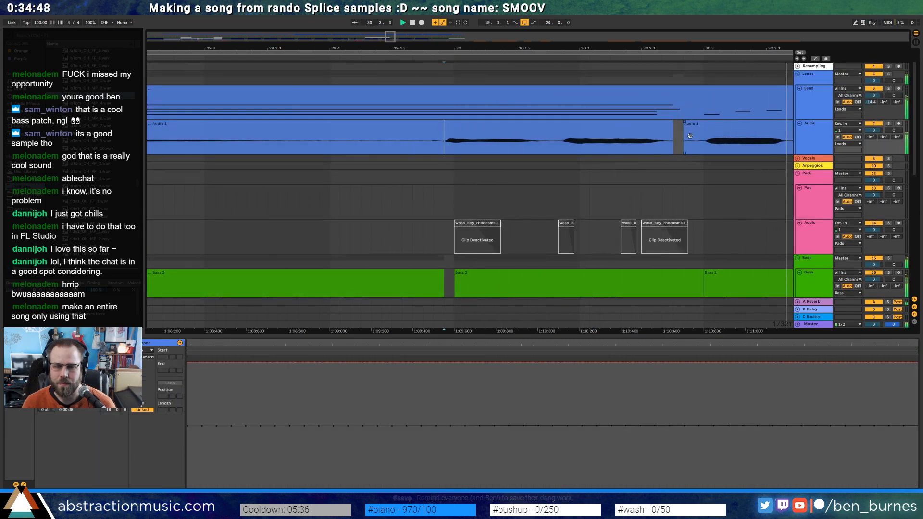
key(space)
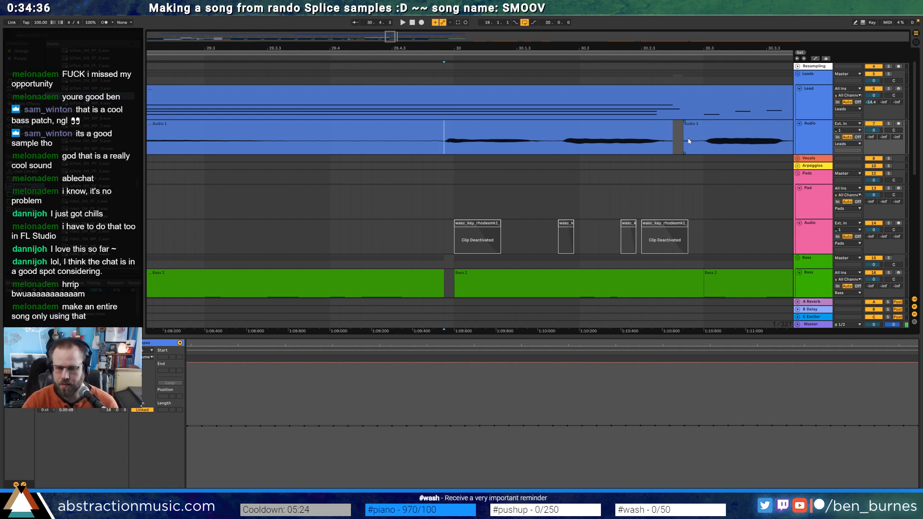
key(space)
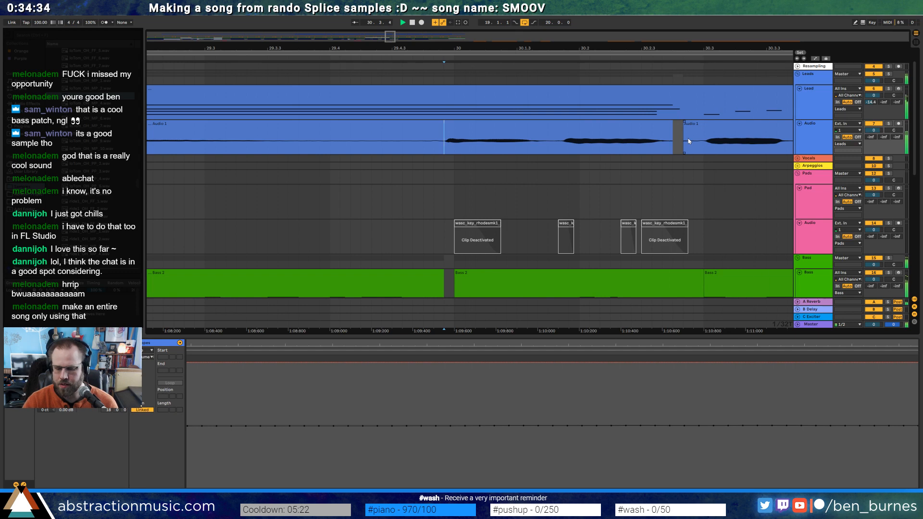
Draw a C4 note about one sixteenth long at the start of the bar 30 Bass segment and audition it
scroll(683, 140, down, 5)
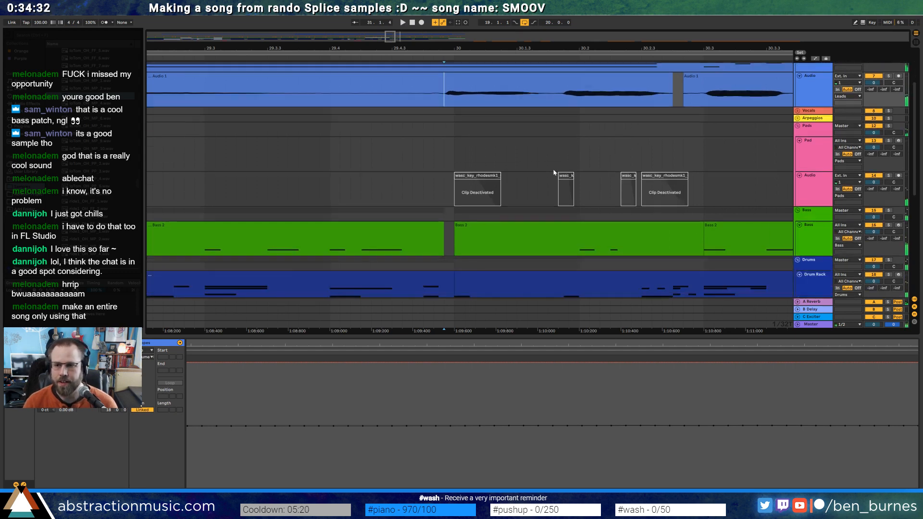
click(517, 186)
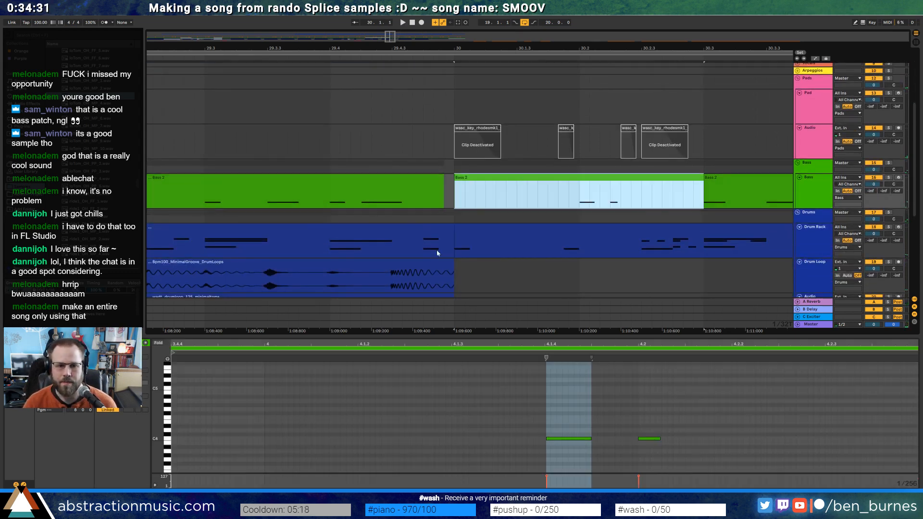
click(173, 438)
drag(180, 438, 261, 432)
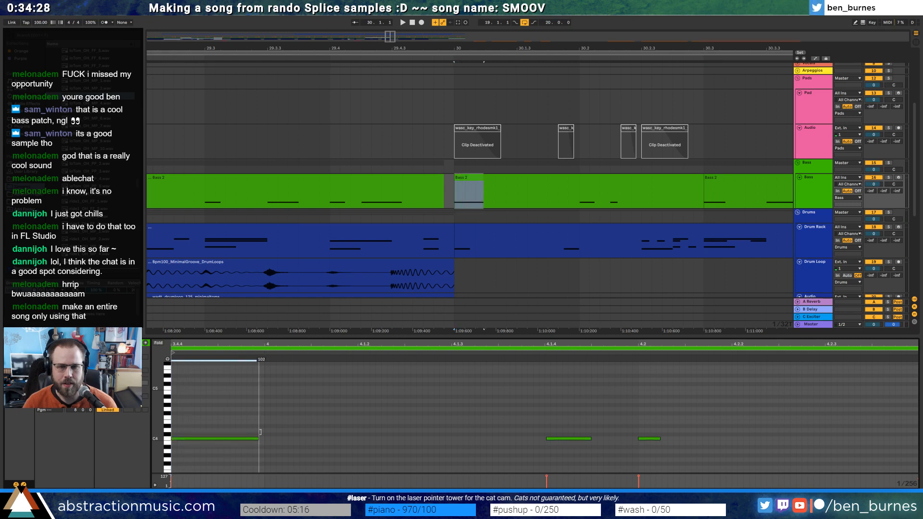
click(176, 362)
key(space)
key(space)
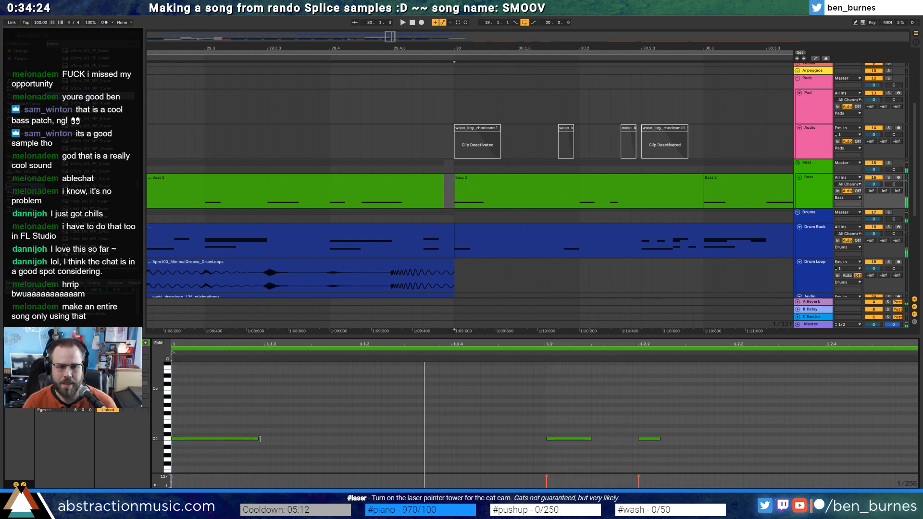
Lengthen the opening C4 bass note to about one and a half sixteenths and play it back
drag(258, 438, 314, 436)
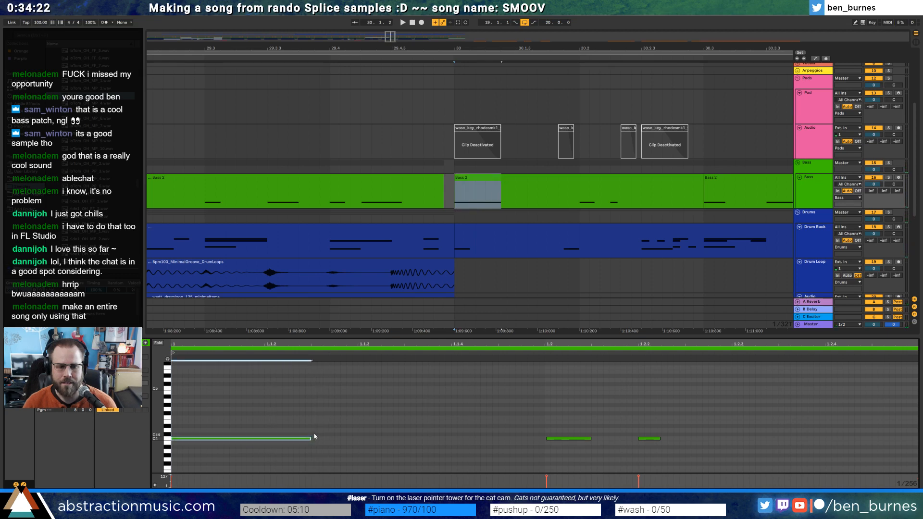
key(space)
key(space)
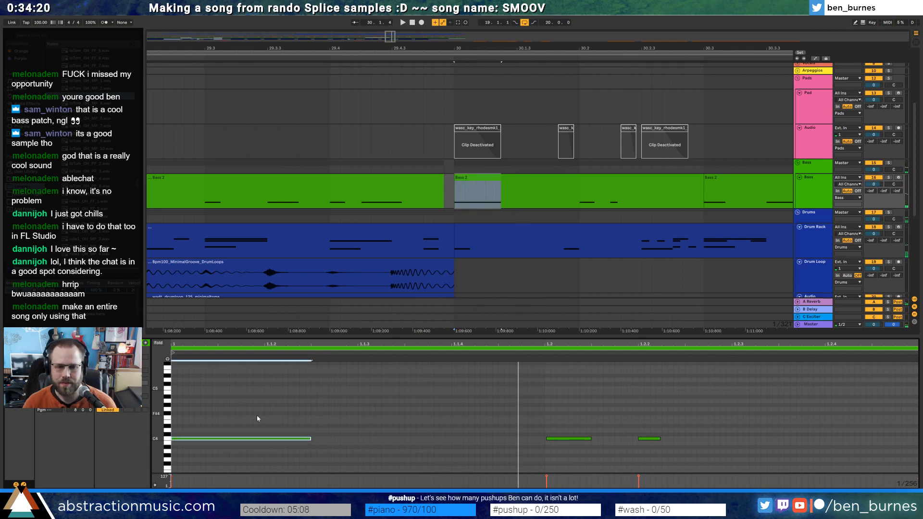
drag(257, 416, 360, 453)
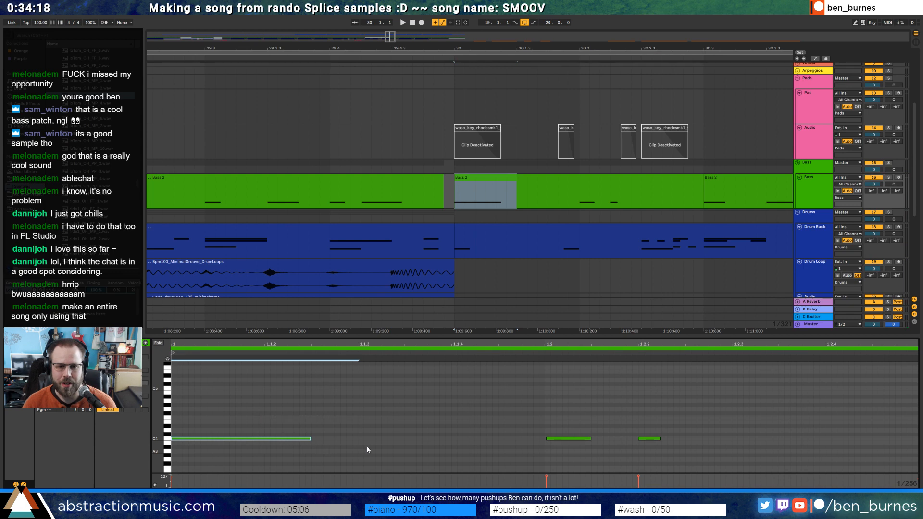
Collapse the Pad and Audio tracks inside the Pads group
scroll(542, 255, up, 3)
click(797, 176)
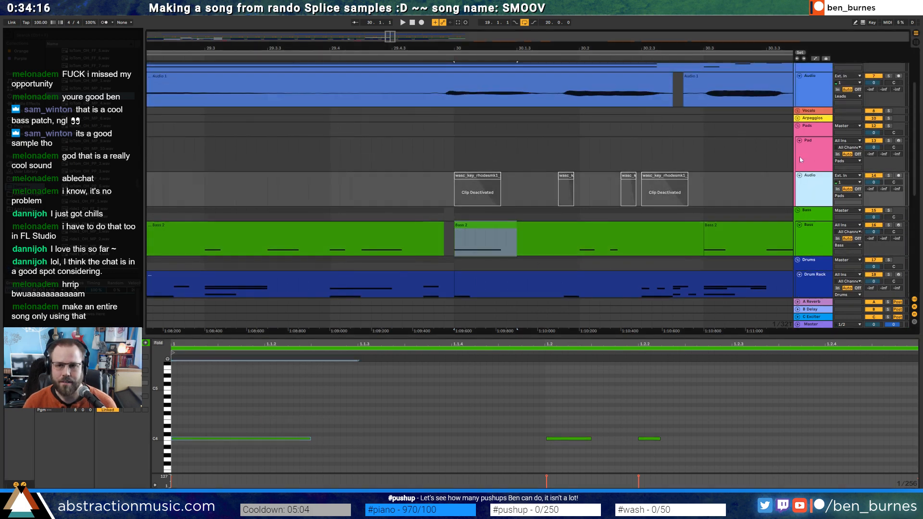
click(800, 141)
click(799, 148)
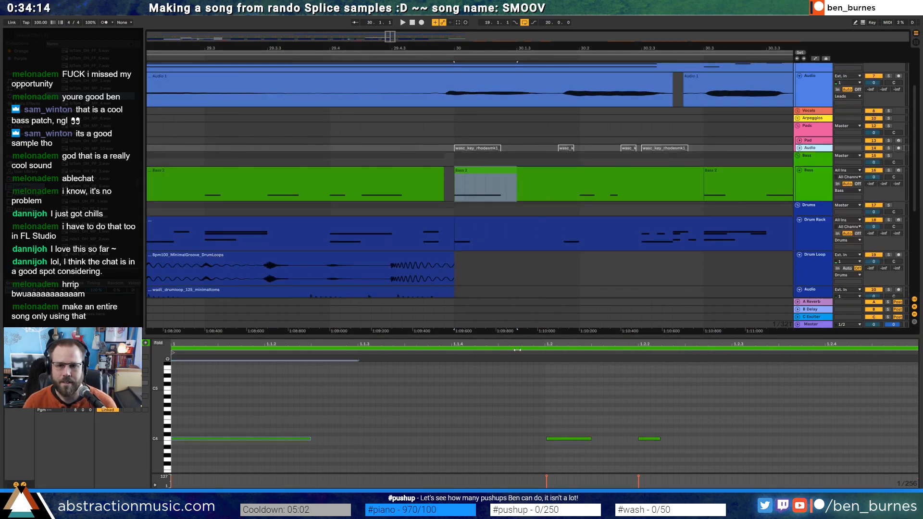
Delete the two C4 bass notes following 30.2 and consolidate the Bass clips from bar 30 to 31 into one clip
mouse_move(564, 453)
mouse_down()
mouse_move(566, 404)
mouse_move(708, 455)
mouse_move(686, 424)
mouse_up()
key(Delete)
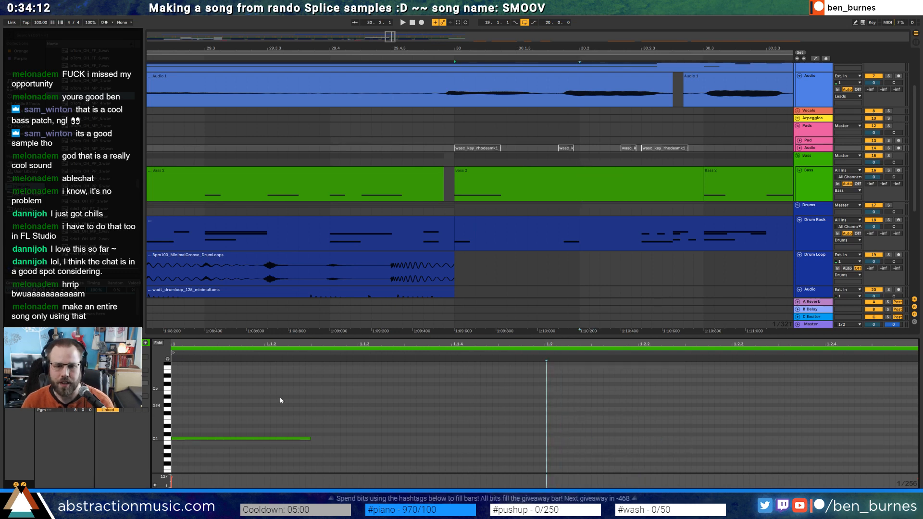
drag(392, 37, 399, 37)
click(538, 199)
drag(539, 194, 316, 192)
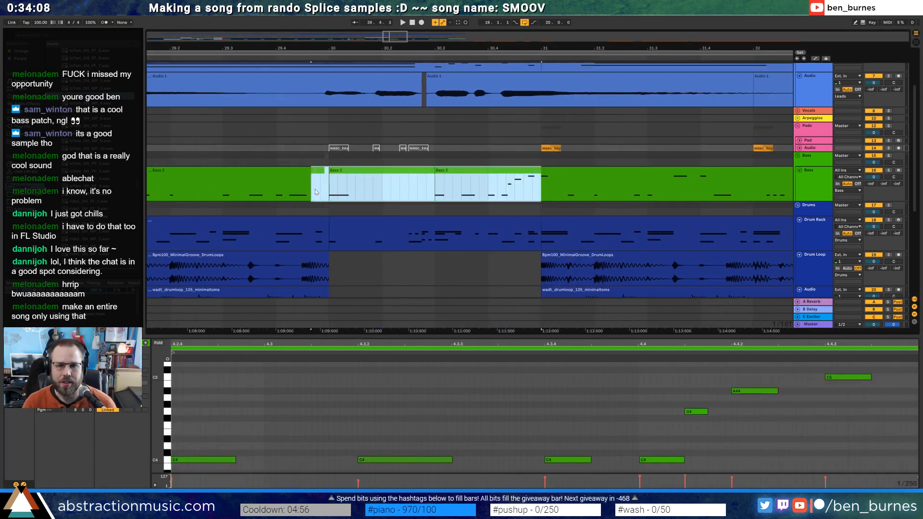
key(ctrl+j)
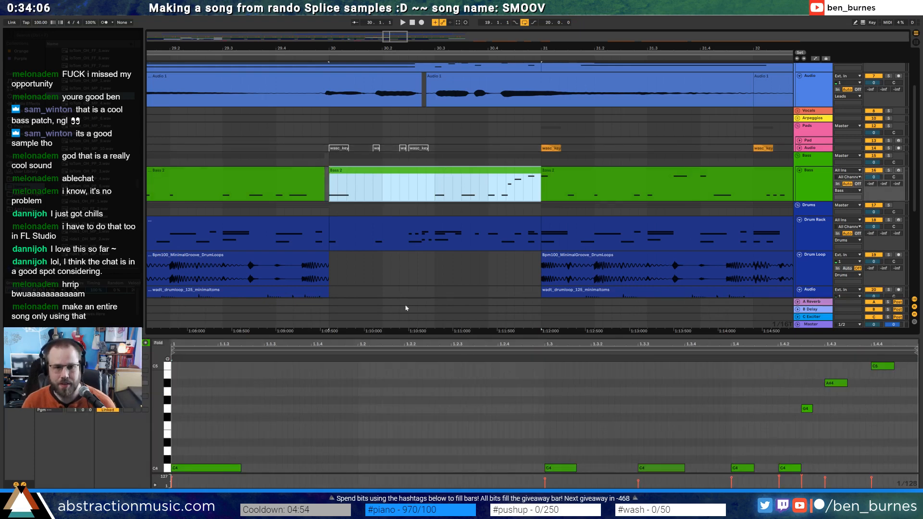
key(space)
key(space)
Duplicate the opening C4 bass note to just before beat 1.2, transpose the copy to G4, and audition it
drag(210, 443, 328, 478)
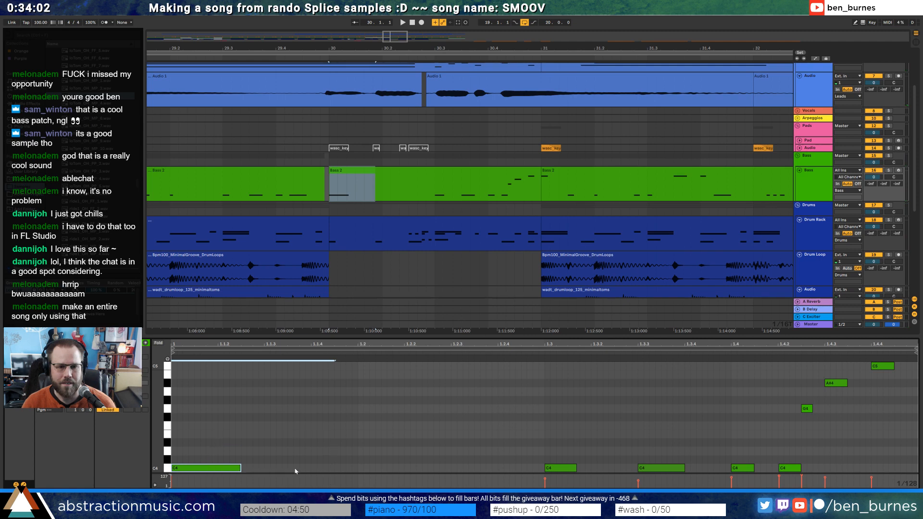
key(ctrl+d)
key(shift+Up)
key(Down)
key(Down)
key(Down)
key(Down)
key(Down)
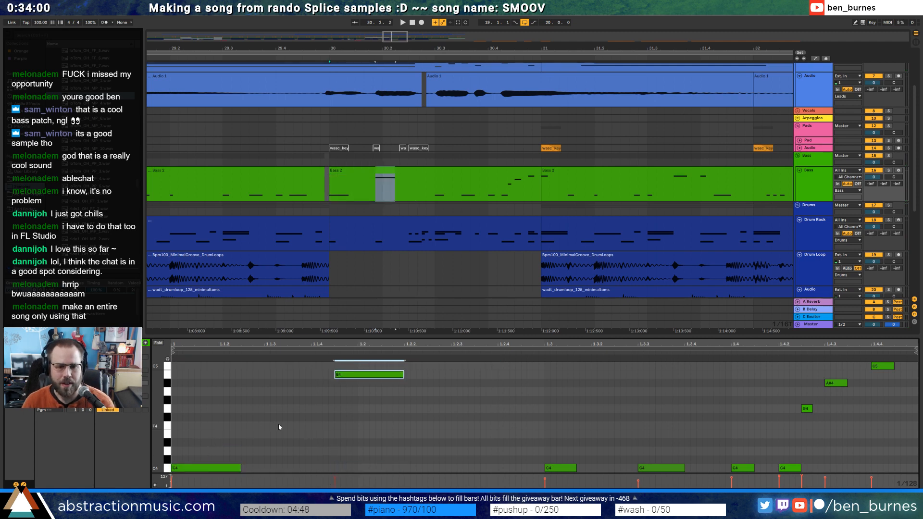
key(space)
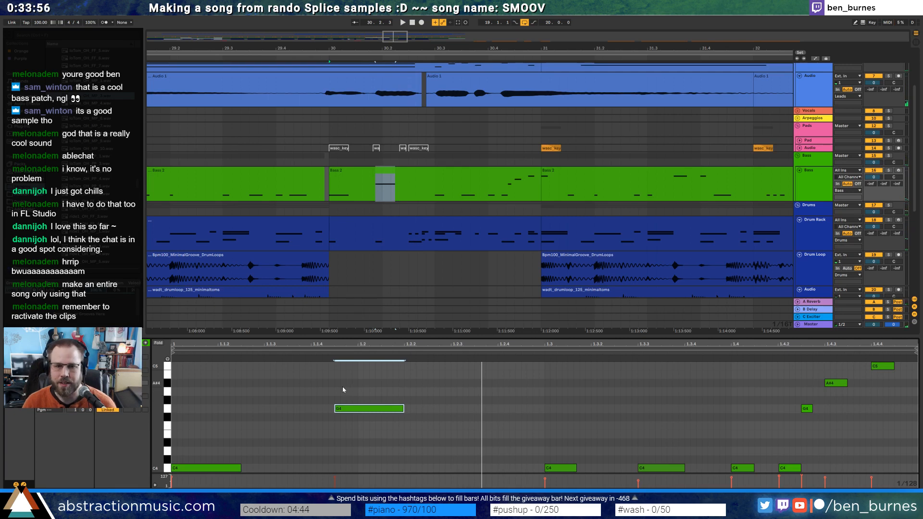
Reactivate the four rhodes clips at bar 30 for a listen, and delete them from the Pads group's Audio track
drag(320, 148, 432, 145)
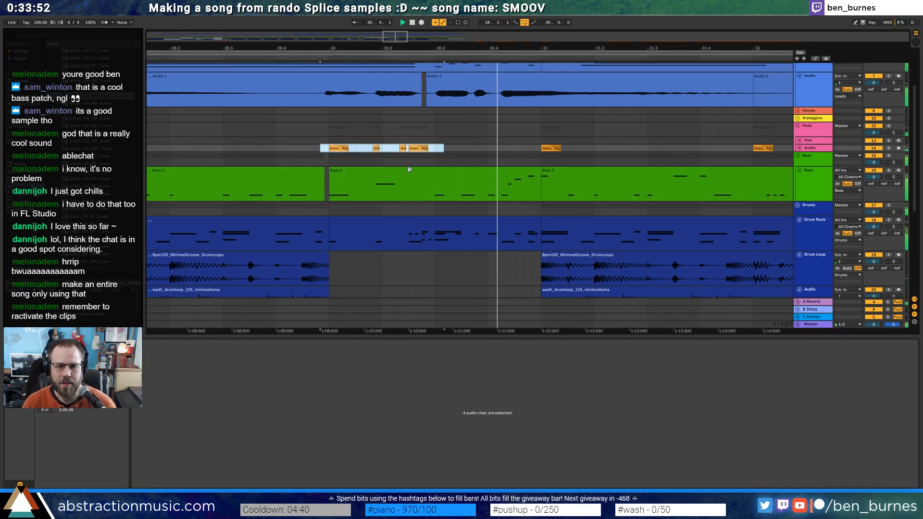
click(383, 399)
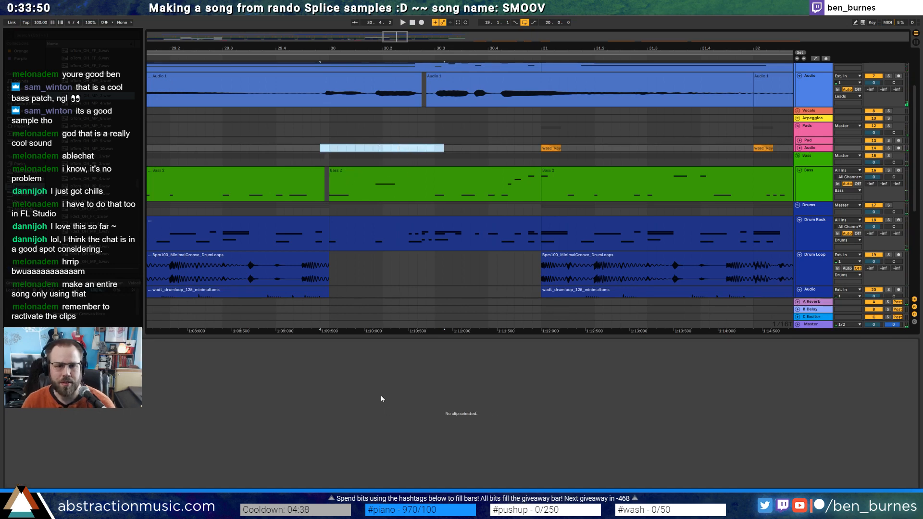
Play the bar 30 Bass clip and delete its four C4 notes between beats 1.3 and 1.4.2
click(389, 192)
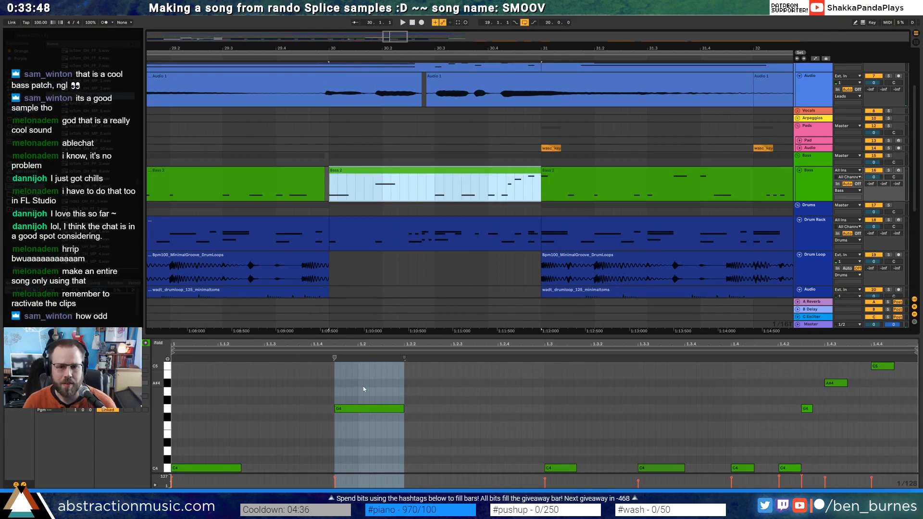
click(372, 409)
scroll(360, 421, up, 1)
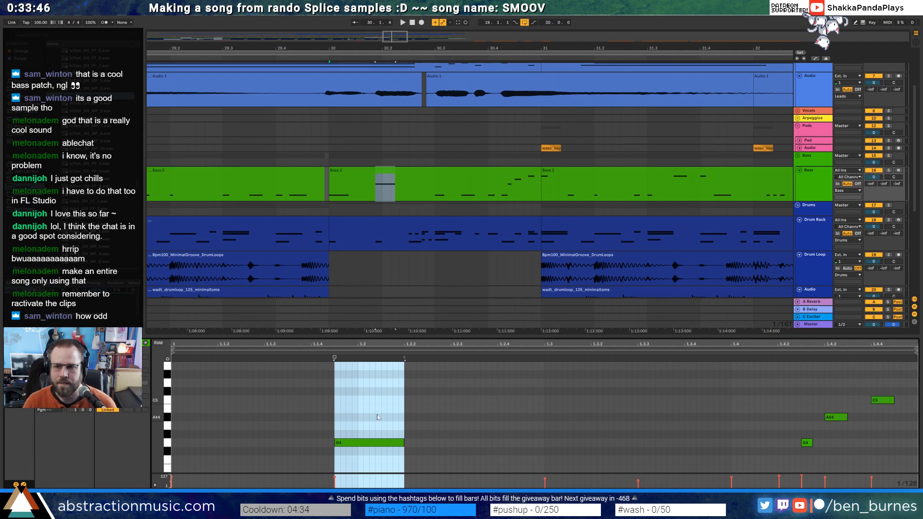
scroll(546, 434, down, 2)
key(space)
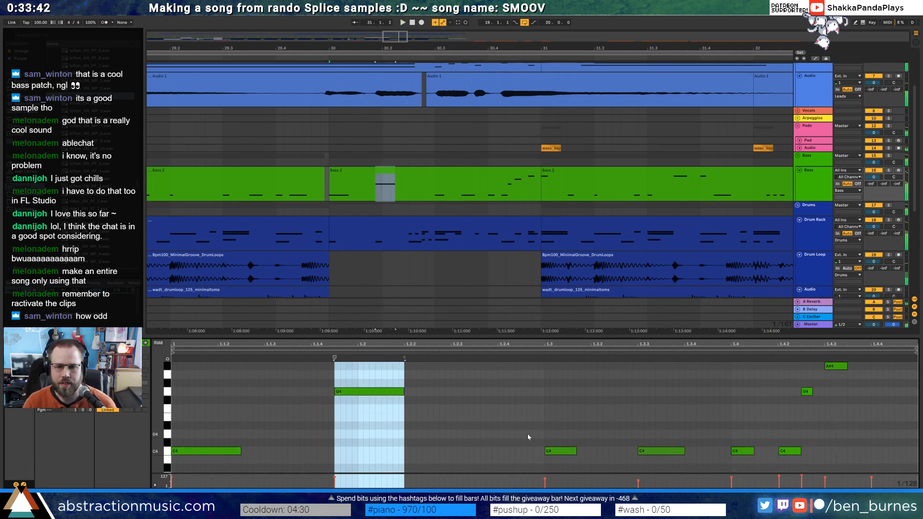
drag(527, 437, 803, 473)
key(Delete)
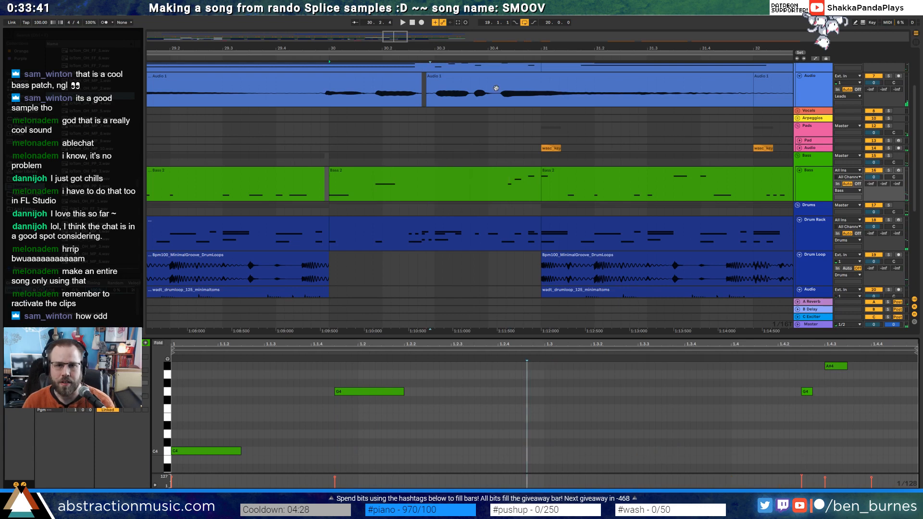
Turn off MIDI overdub and automation arm, and audition the Bass clip from bar 30
click(444, 23)
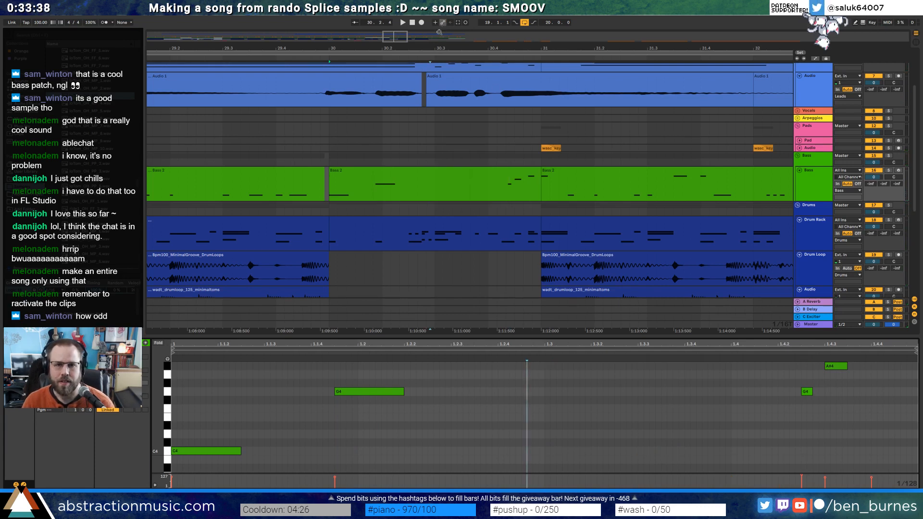
click(345, 169)
key(space)
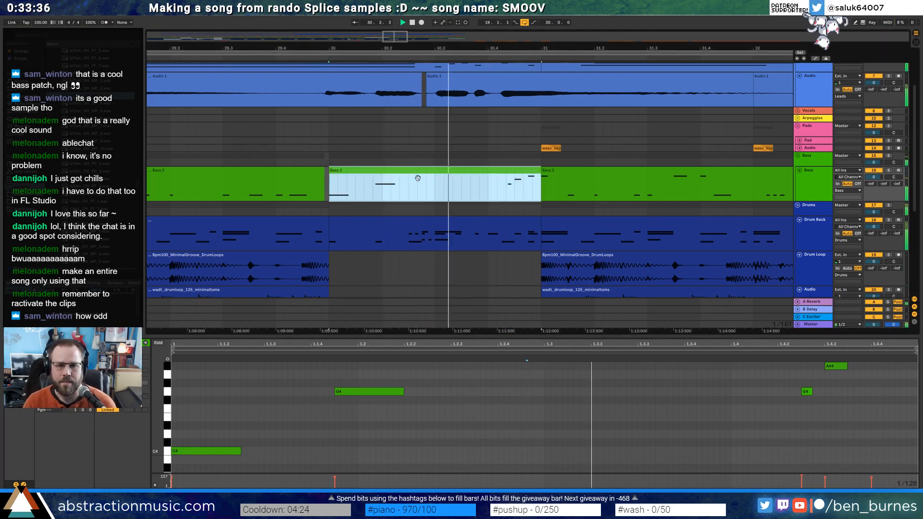
key(space)
Duplicate the long G4 bass note to beat 1.3 and transpose the copy to A#4
drag(357, 396, 543, 428)
key(ctrl+d)
scroll(607, 426, up, 2)
key(Up)
key(Up)
key(Up)
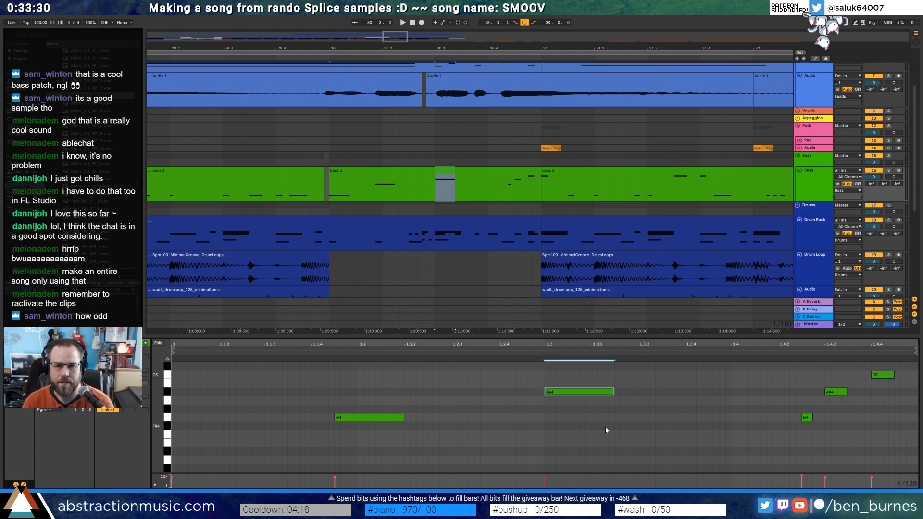
Duplicate the A#4 bass note to just before beat 1.3.4 and transpose the copy to D#5
drag(561, 374, 678, 427)
key(ctrl+d)
key(Up)
key(Up)
key(Up)
key(Up)
key(Up)
key(Up)
scroll(712, 431, up, 3)
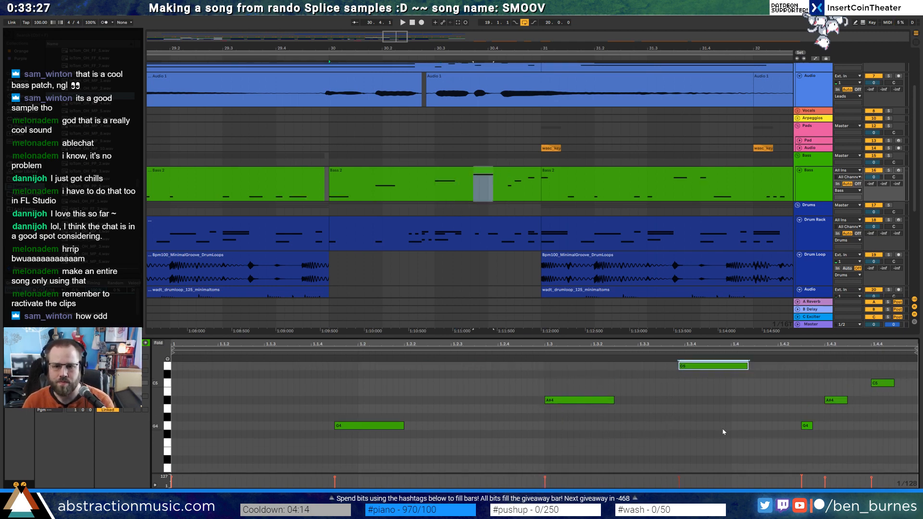
key(Down)
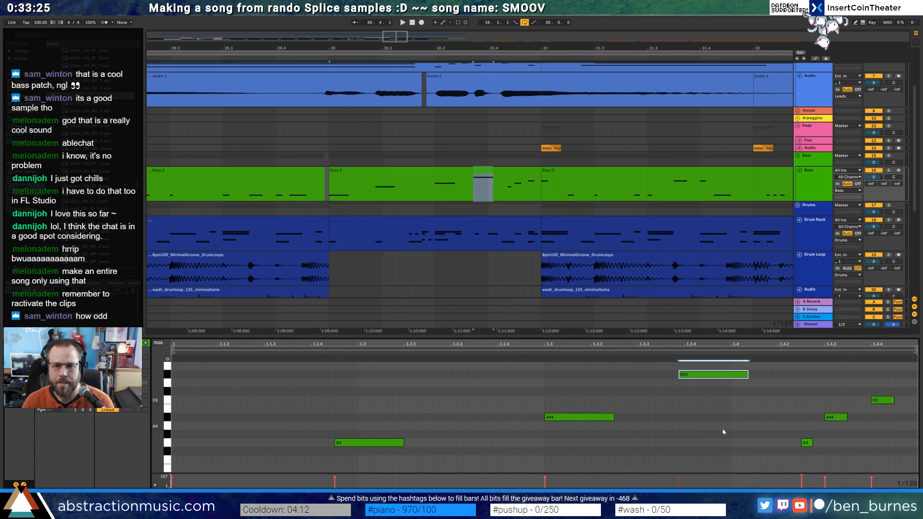
Shorten the D#5 note, turn the short G4 into a C5 starting at beat 1.4.2, and audition the phrase
click(806, 442)
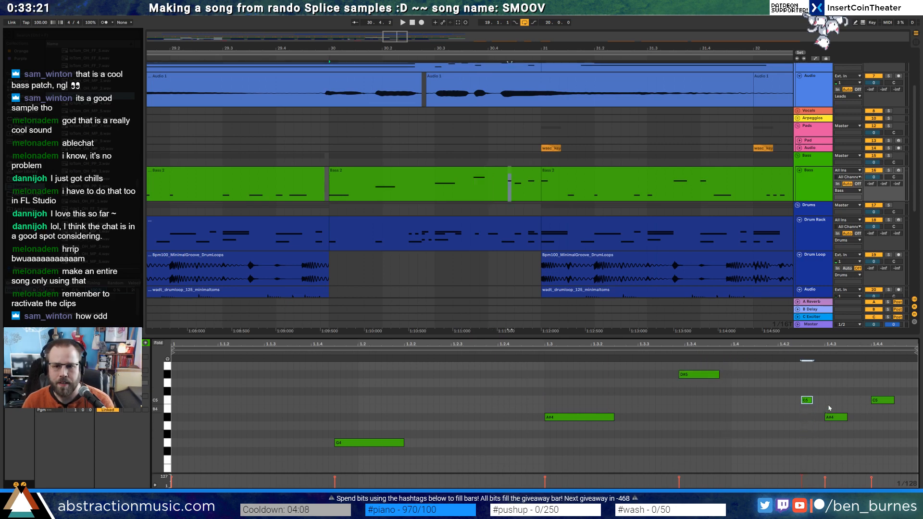
key(Left)
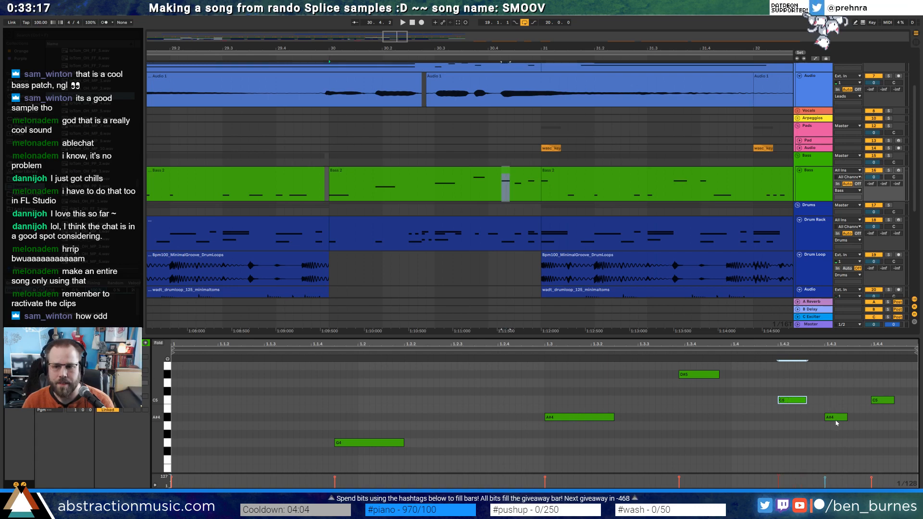
key(space)
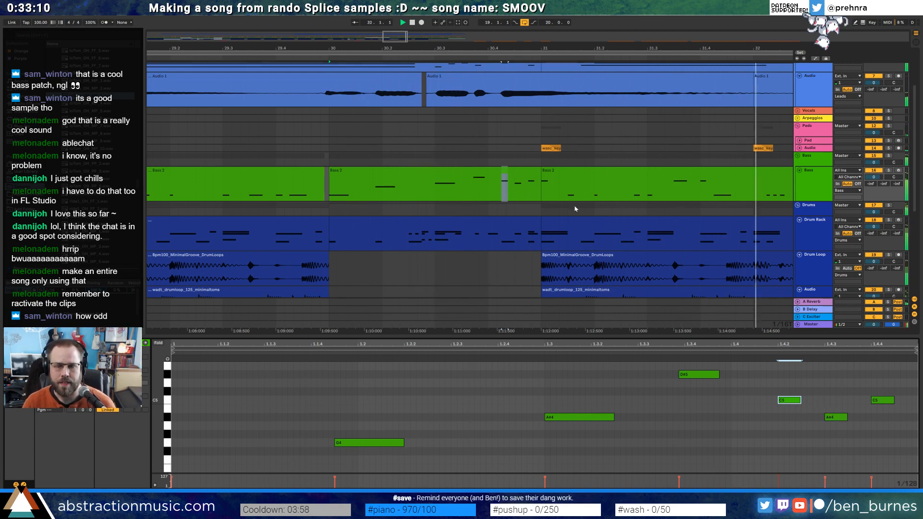
Solo the Bass track, play its clip from bar 31, and inspect the transition from bar 30
drag(398, 42, 436, 86)
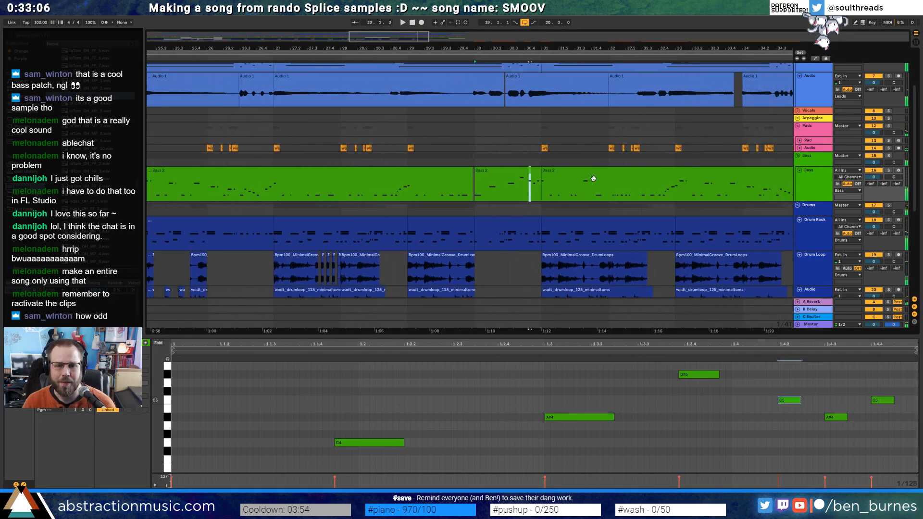
click(889, 171)
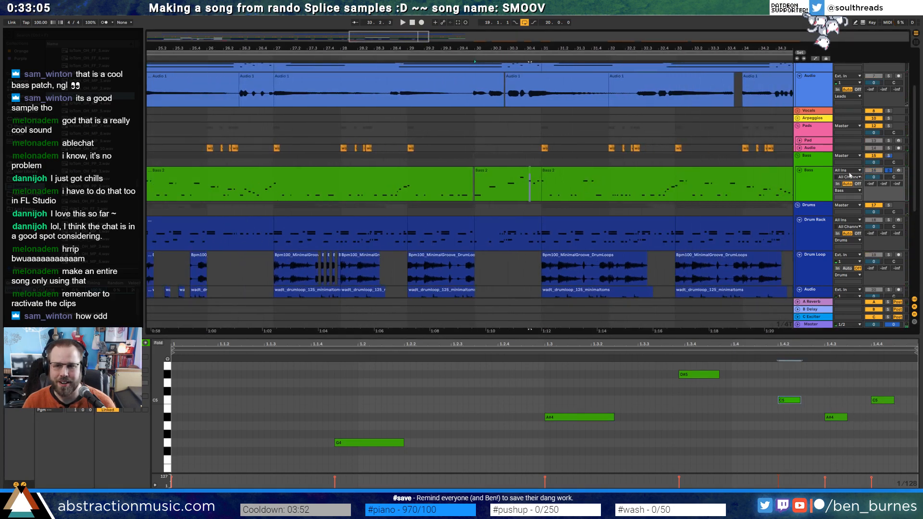
click(617, 174)
key(space)
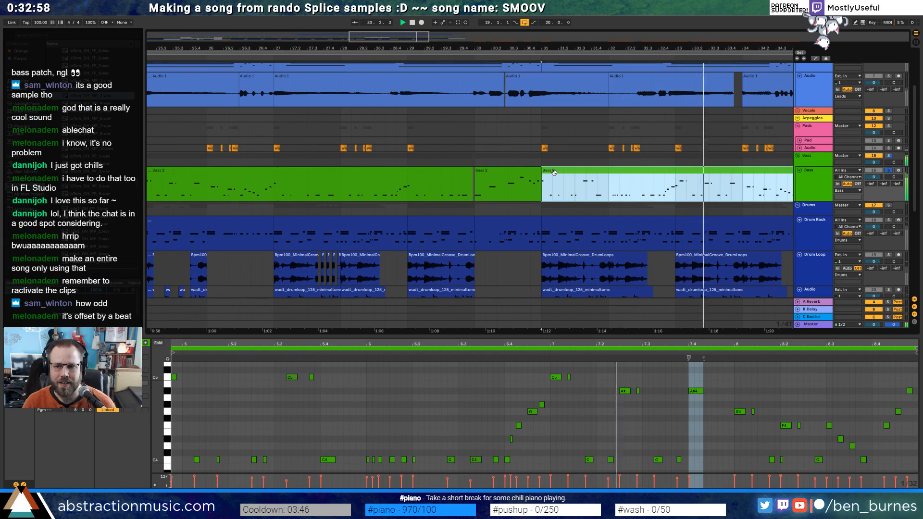
drag(512, 191, 274, 191)
scroll(274, 192, up, 5)
scroll(275, 191, up, 3)
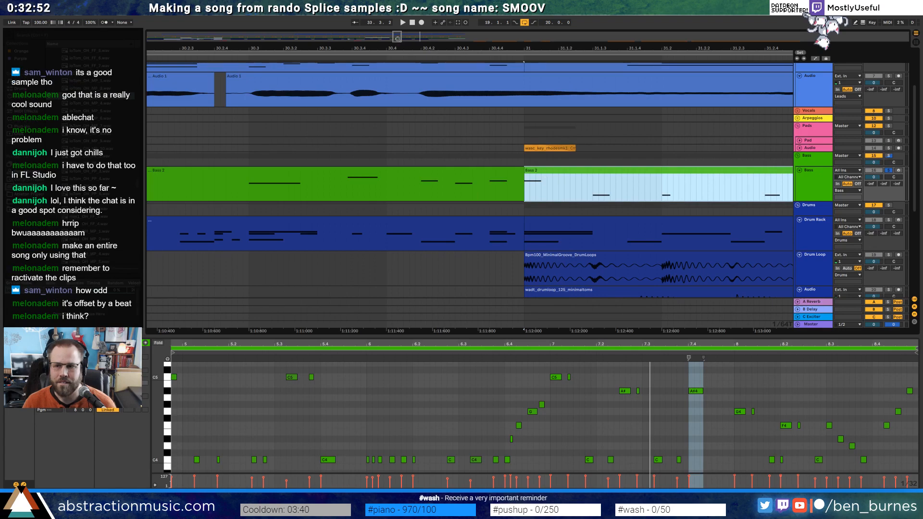
Take the Bass track out of solo and play the arrangement from the Bass clip at bar 19
drag(399, 37, 346, 3)
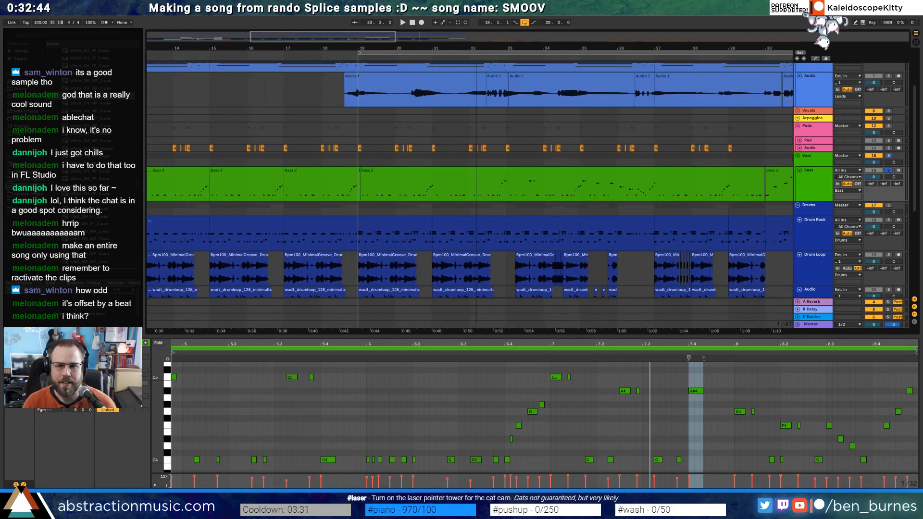
click(419, 174)
key(space)
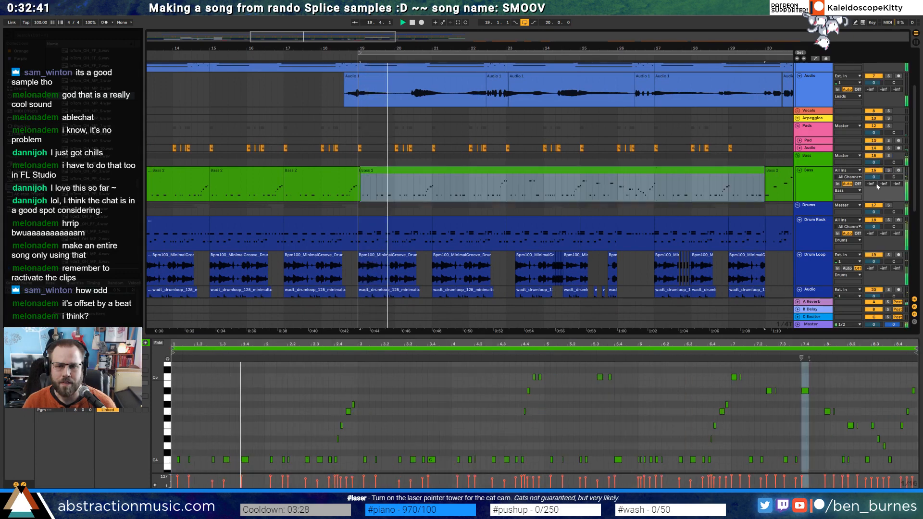
key(space)
Try splitting off and deleting the short opening piece of the Bass clip at bar 19, and audition the change
click(359, 171)
scroll(361, 174, up, 5)
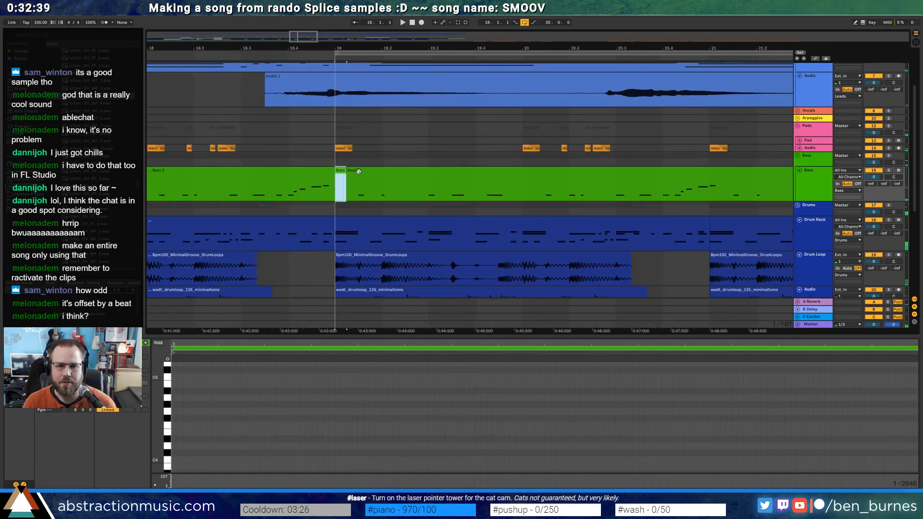
click(358, 171)
click(341, 172)
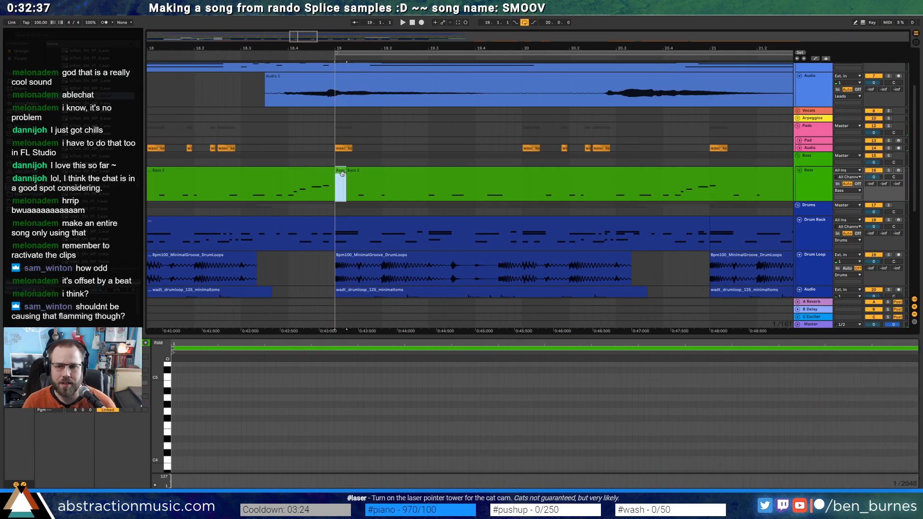
key(Delete)
click(331, 171)
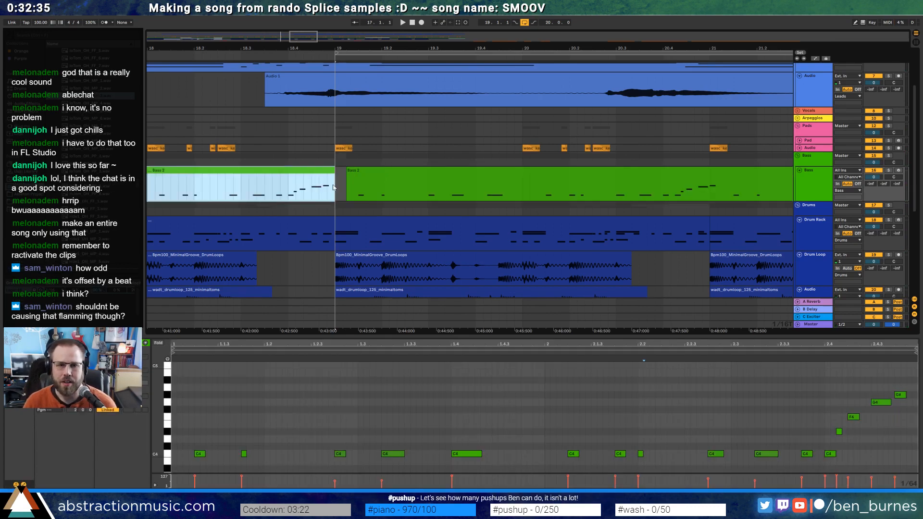
click(335, 189)
key(space)
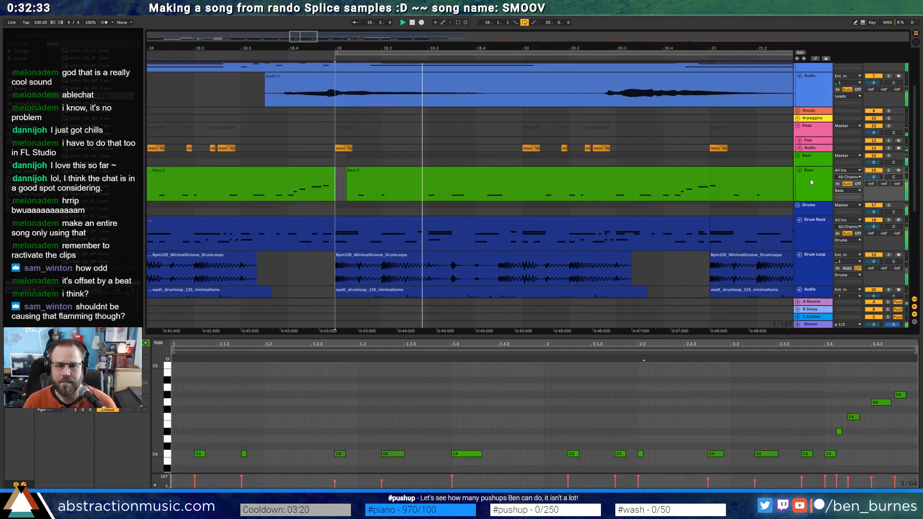
Restore the start of the Bass clip to bar 19, including its opening high note
click(411, 167)
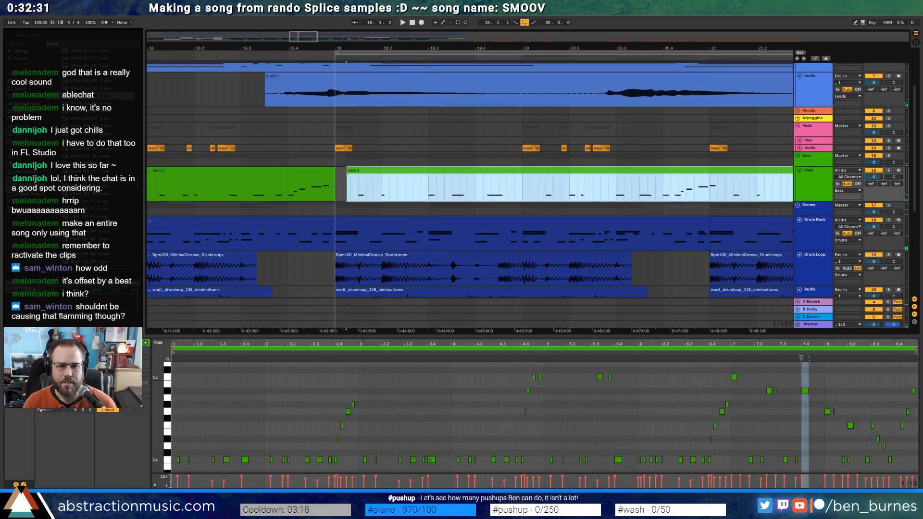
key(Left)
key(Left)
key(Left)
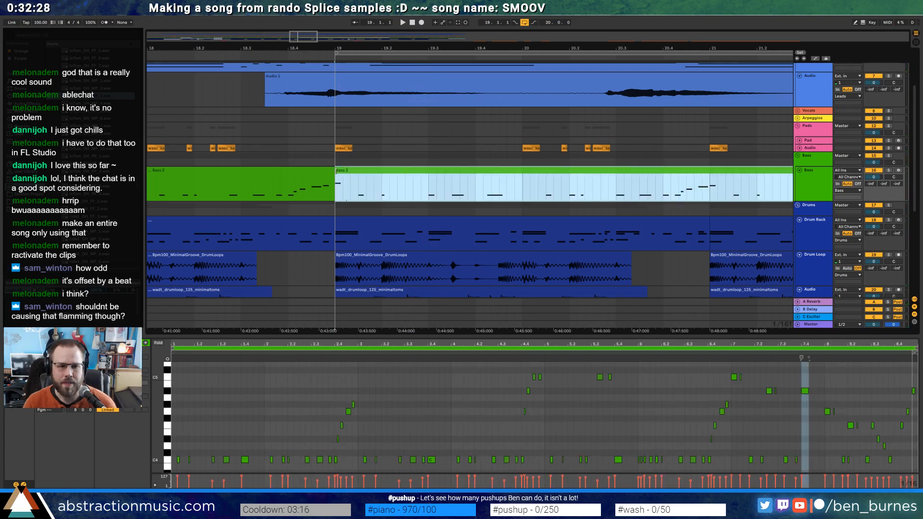
Trim the opening high note off the Bass clip, shift the clip back to start at bar 19, and play it
key(Right)
key(Right)
key(Right)
key(Right)
drag(359, 171, 339, 177)
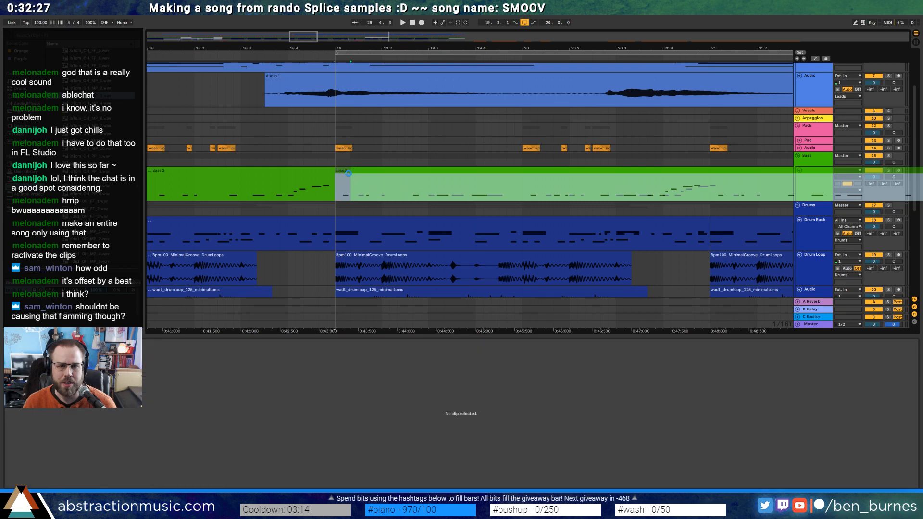
key(space)
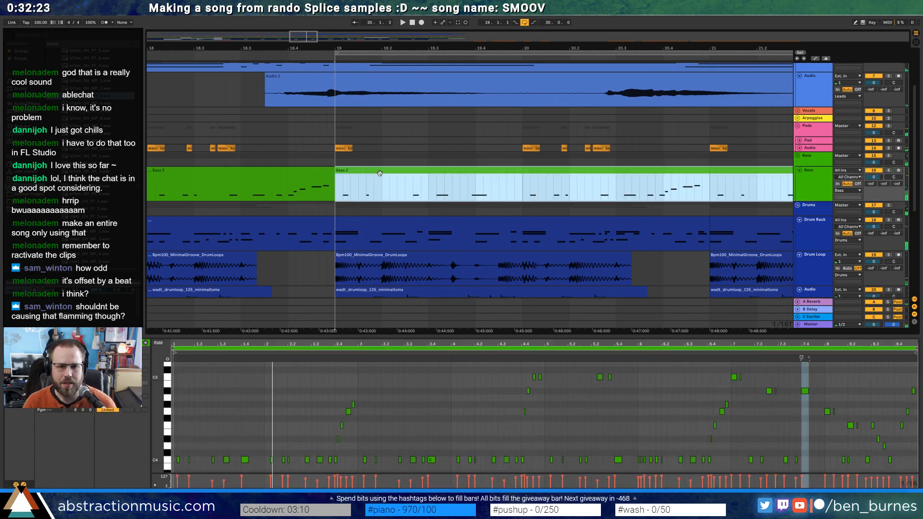
Return the trimmed Bass clip to just after bar 19 for a listen, and shift it slightly earlier again
drag(380, 173, 392, 178)
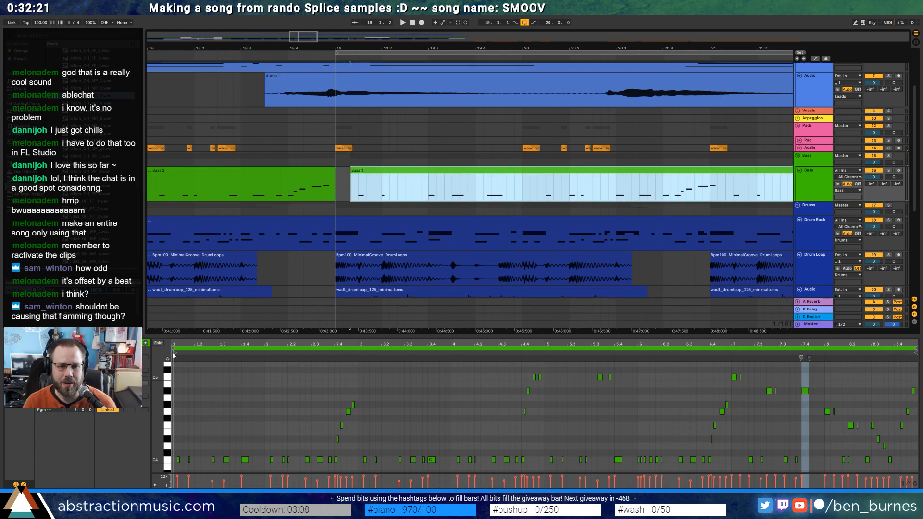
drag(174, 353, 173, 353)
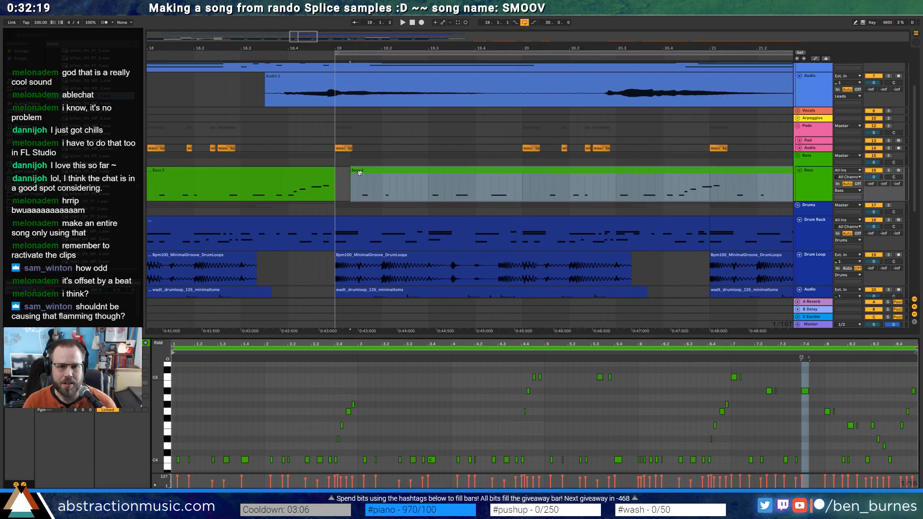
key(space)
key(space)
drag(367, 173, 356, 173)
Play the shifted bass line through to bar 31 and inspect the Bass clips at bars 30 and 31
key(space)
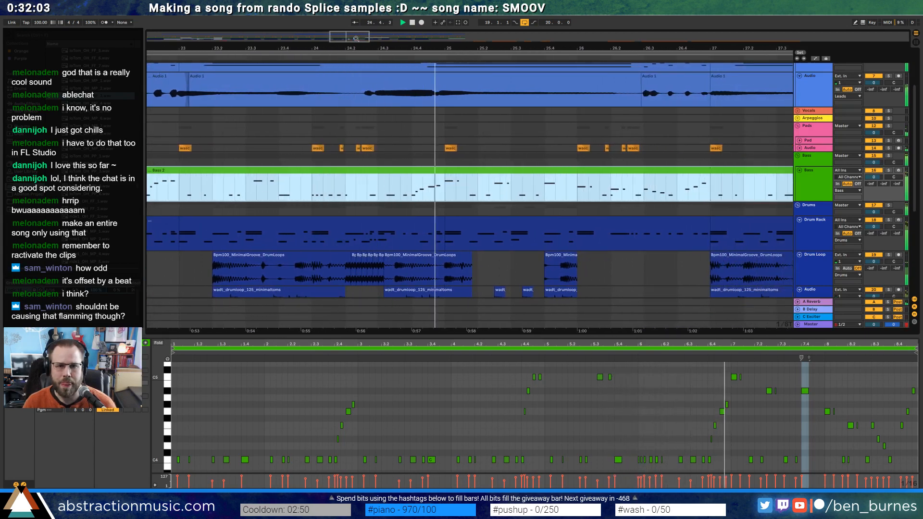
drag(356, 39, 375, 36)
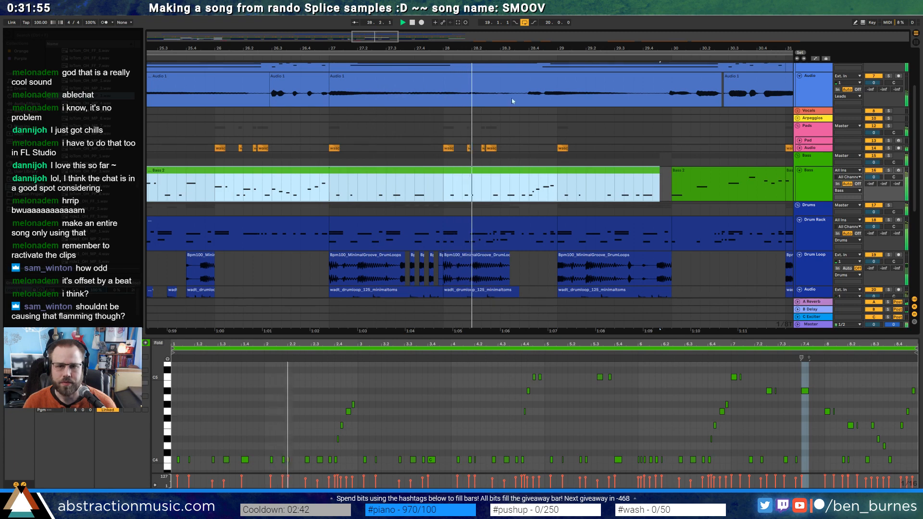
drag(374, 37, 398, 37)
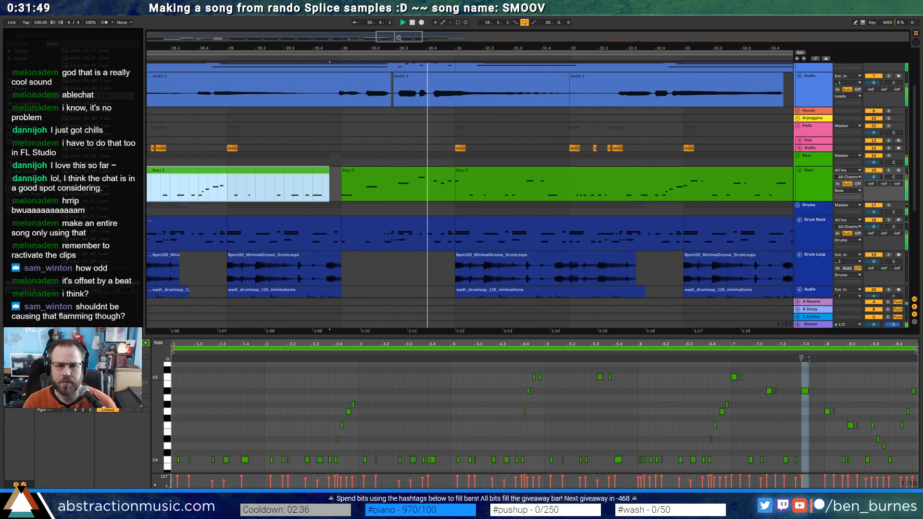
click(480, 174)
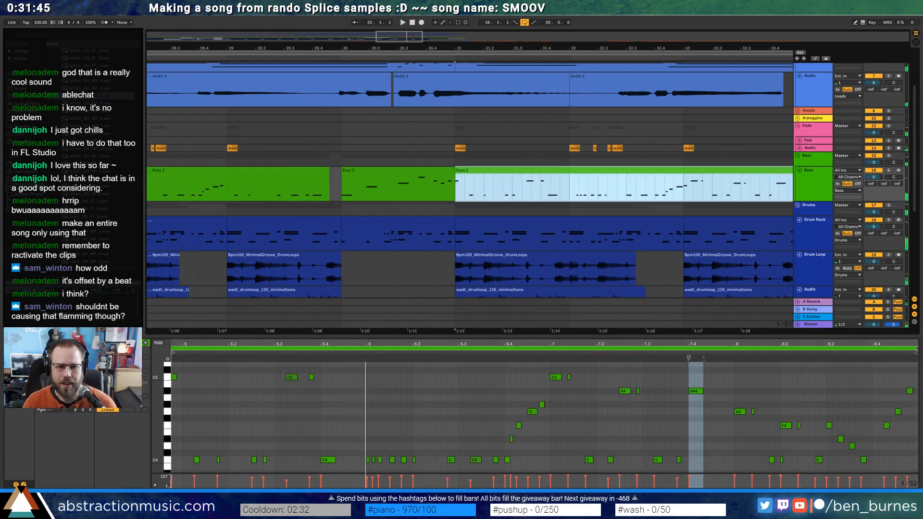
drag(178, 345, 246, 353)
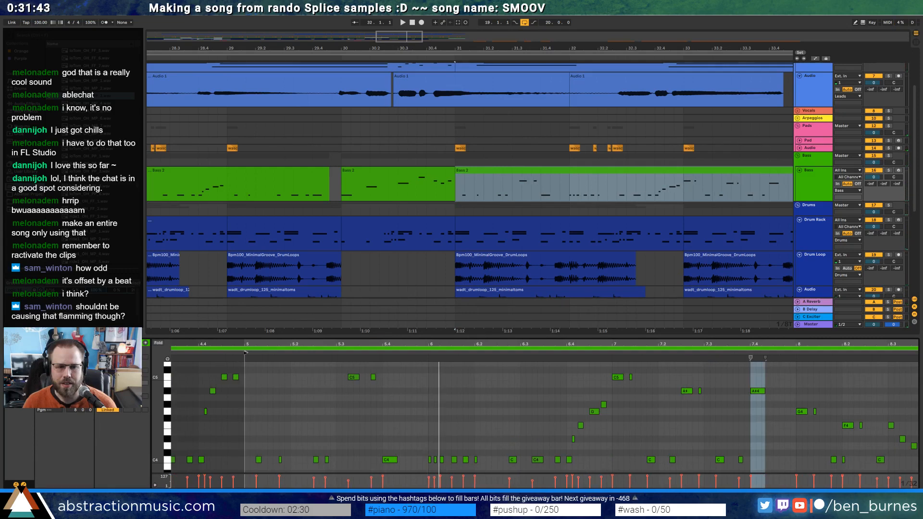
click(380, 172)
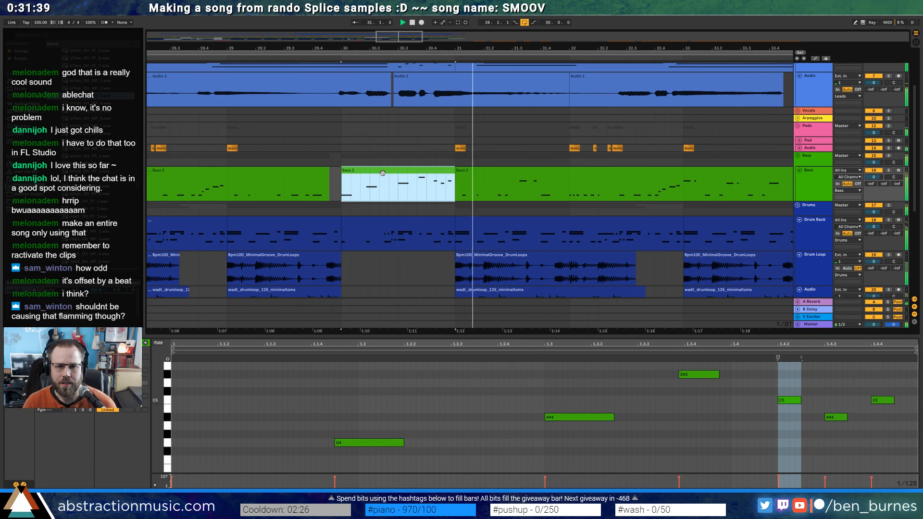
click(471, 174)
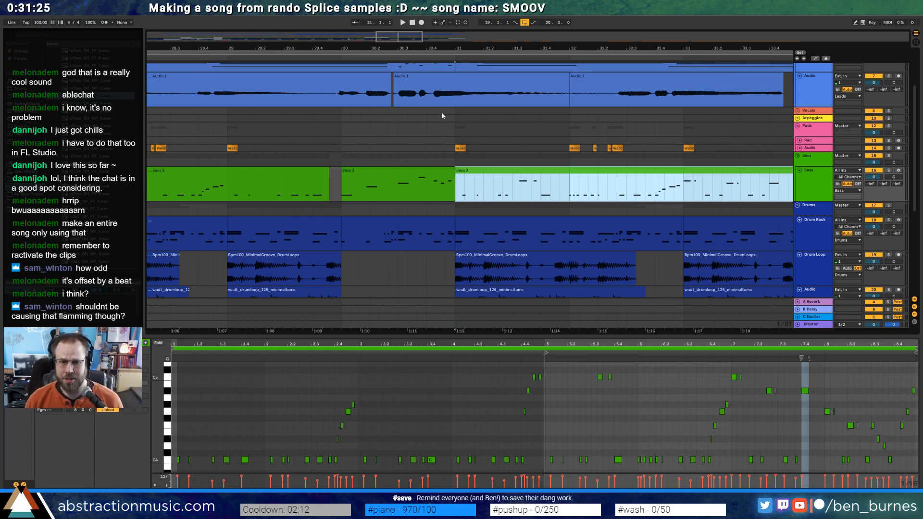
Play the Bass clip at bar 30 and view its notes down to the opening C4
click(366, 180)
key(space)
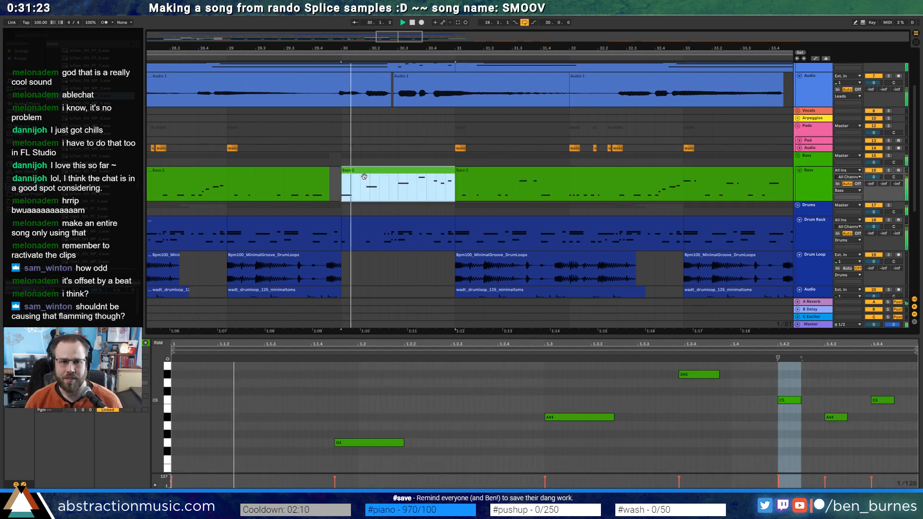
scroll(206, 447, down, 1)
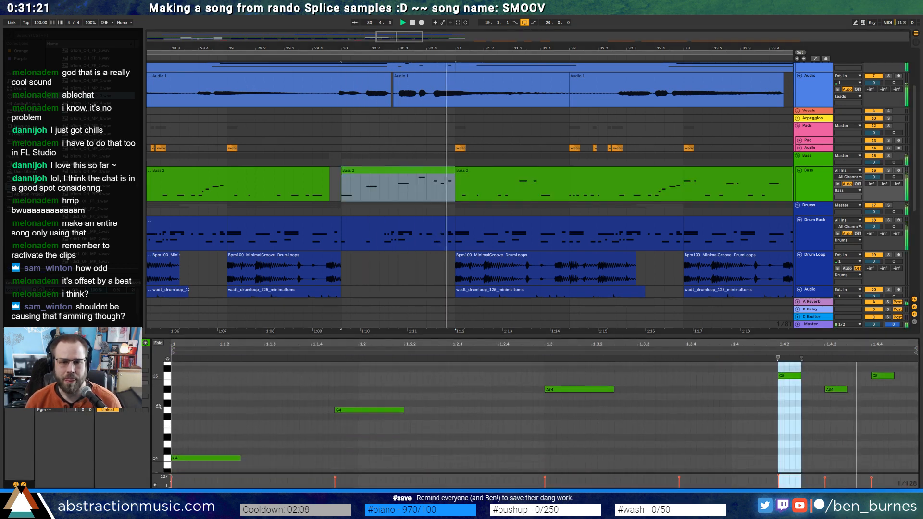
Raise the opening note of the bar 30 Bass clip an octave to C5 and play the bass line from bar 29
key(space)
drag(207, 448, 214, 465)
key(shift+Up)
key(space)
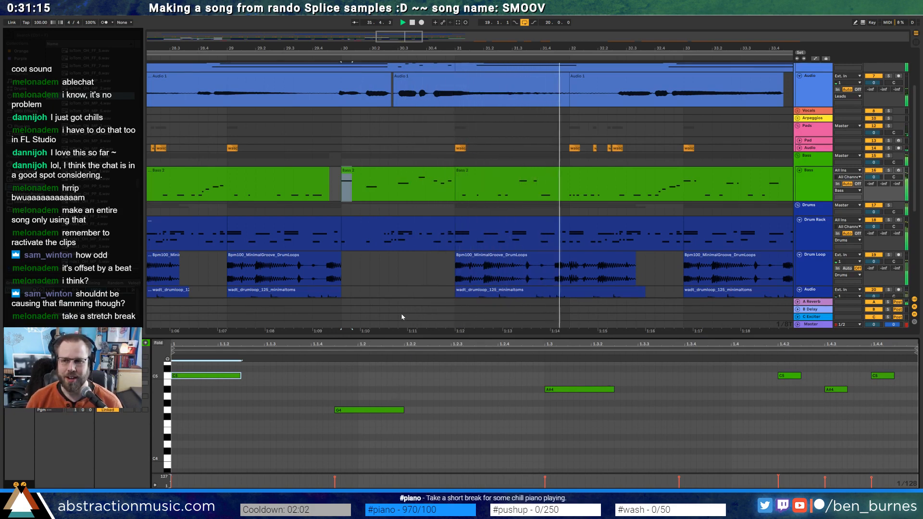
drag(155, 424, 144, 438)
key(space)
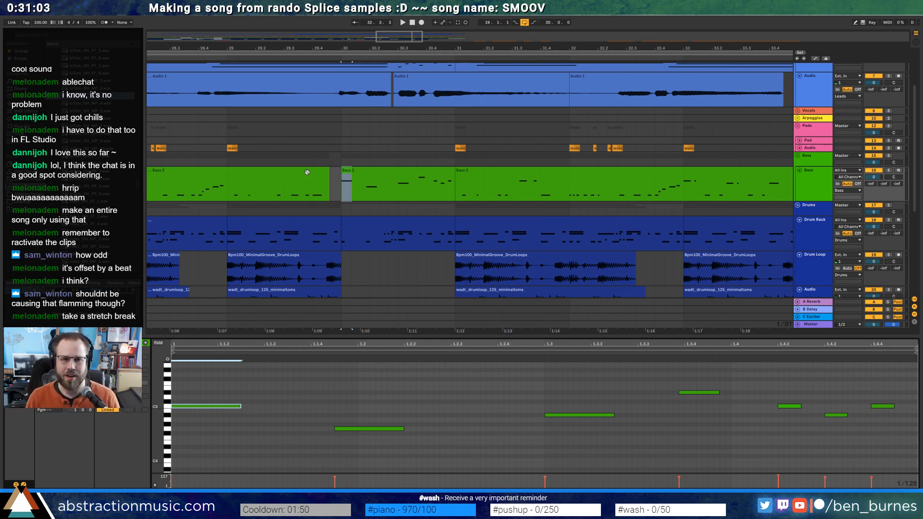
click(225, 193)
key(space)
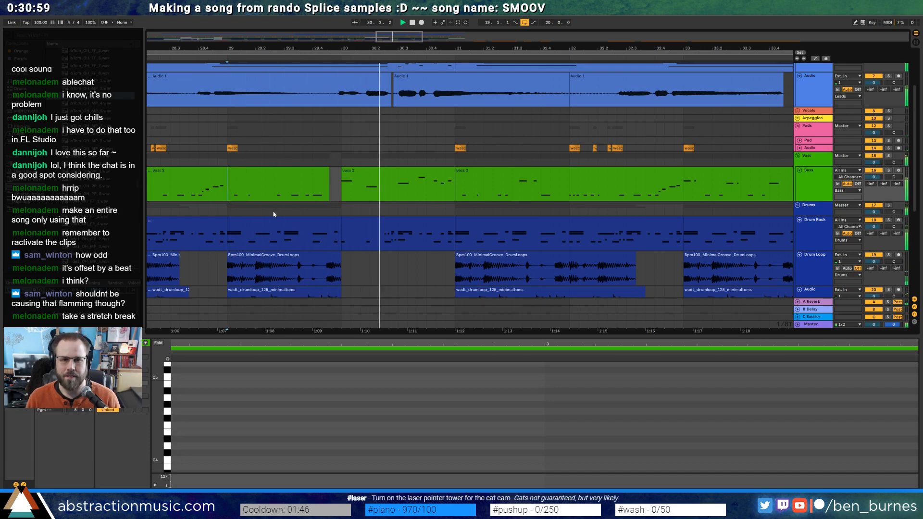
Return the opening note of the bar 30 Bass clip to C4 and lengthen it by about a sixteenth note
click(354, 171)
click(213, 430)
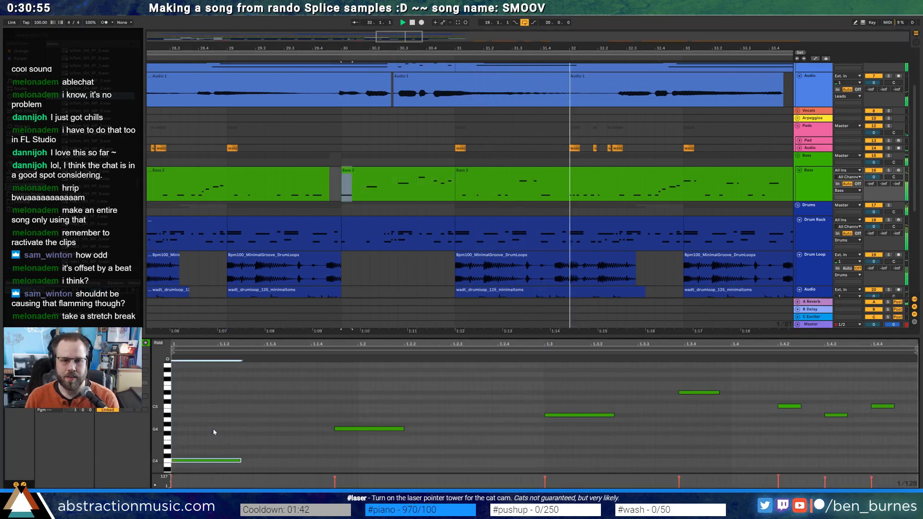
key(shift+Right)
key(shift+Right)
key(shift+Right)
key(shift+Right)
key(shift+Right)
key(shift+Right)
key(shift+Right)
key(shift+Right)
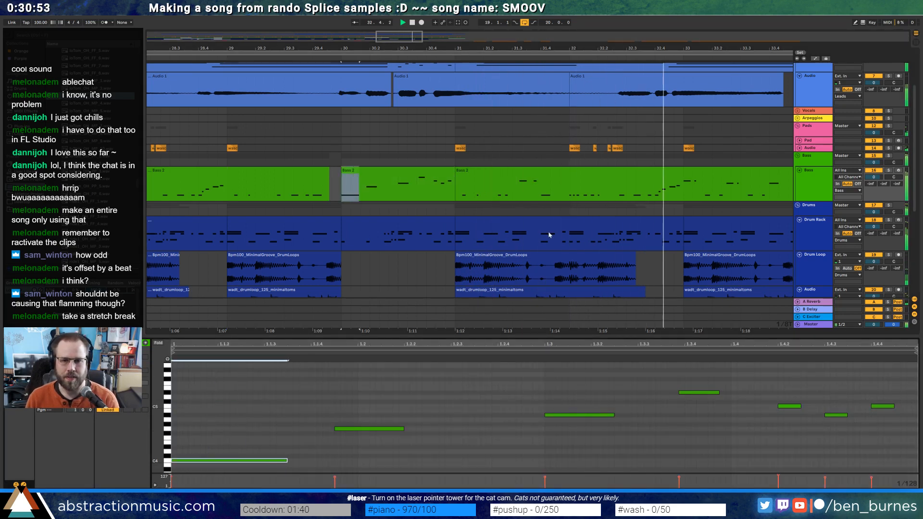
In the Drum Rack clip at bar 30, deactivate the opening ride and hi-hat notes and copy a kick to 4.3
drag(393, 39, 397, 37)
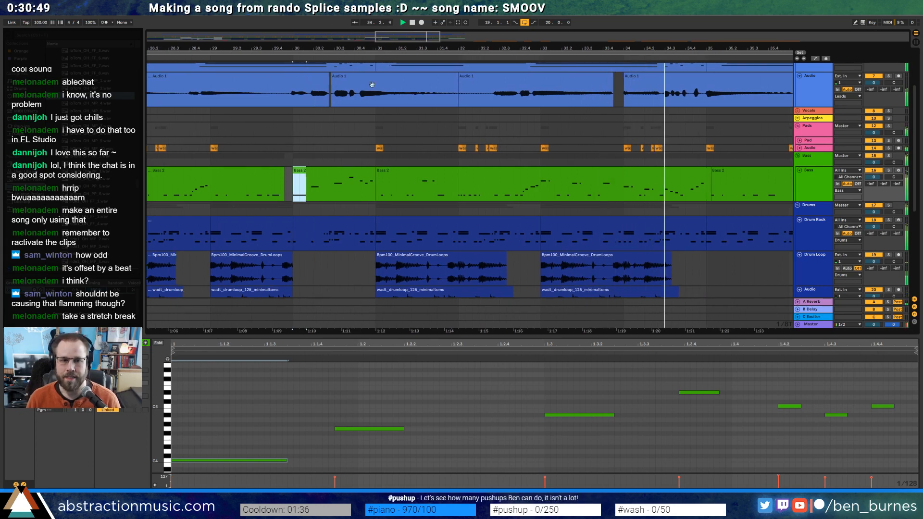
double_click(338, 229)
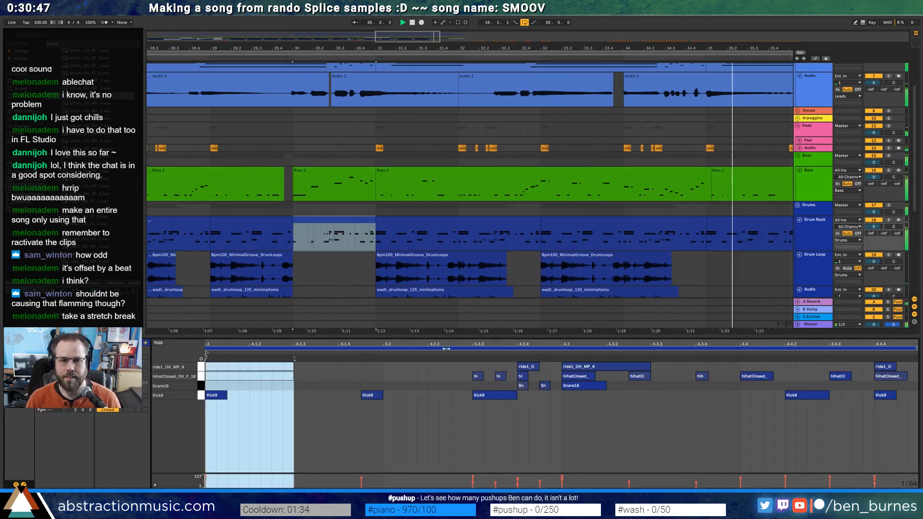
key(space)
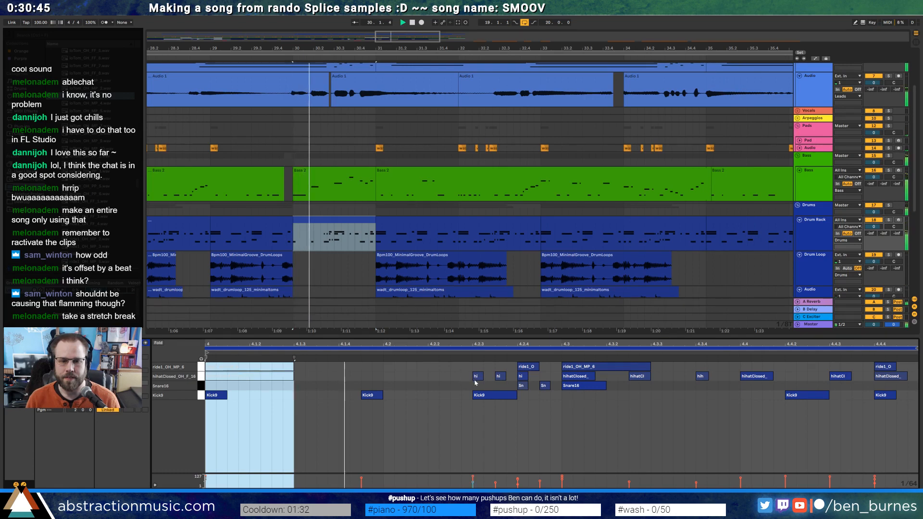
drag(497, 393, 582, 400)
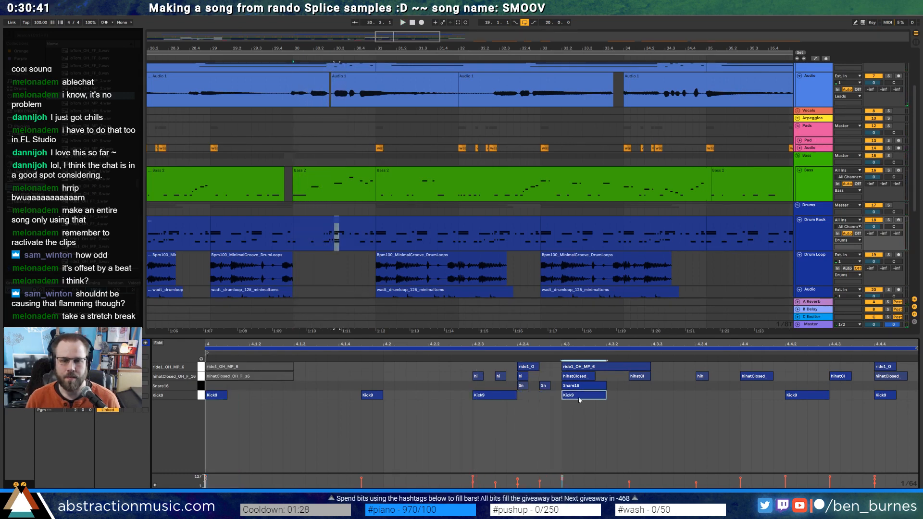
scroll(352, 231, up, 5)
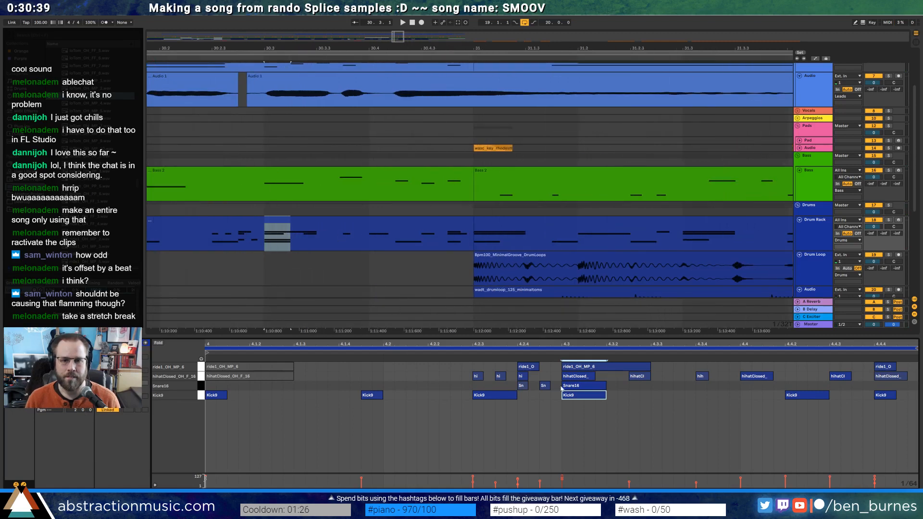
drag(409, 35, 397, 39)
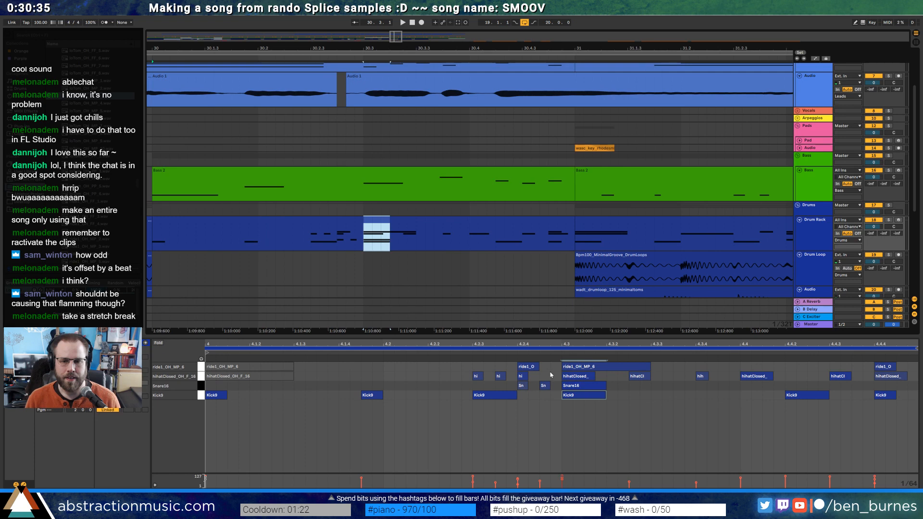
Deactivate the ride, snare and hi-hat notes from 4.3 through 4.4.3, add a kick at 4.3.4, and play the drum variation
drag(558, 365, 720, 391)
drag(617, 378, 783, 378)
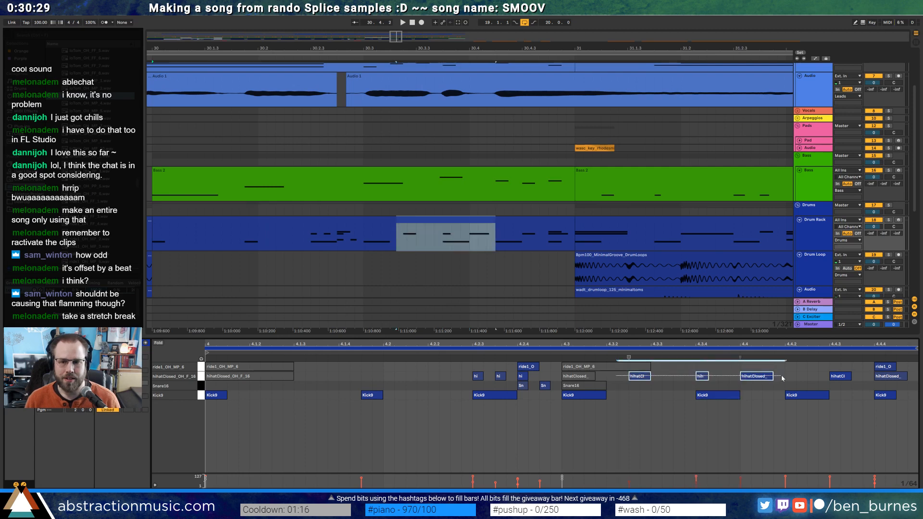
click(835, 376)
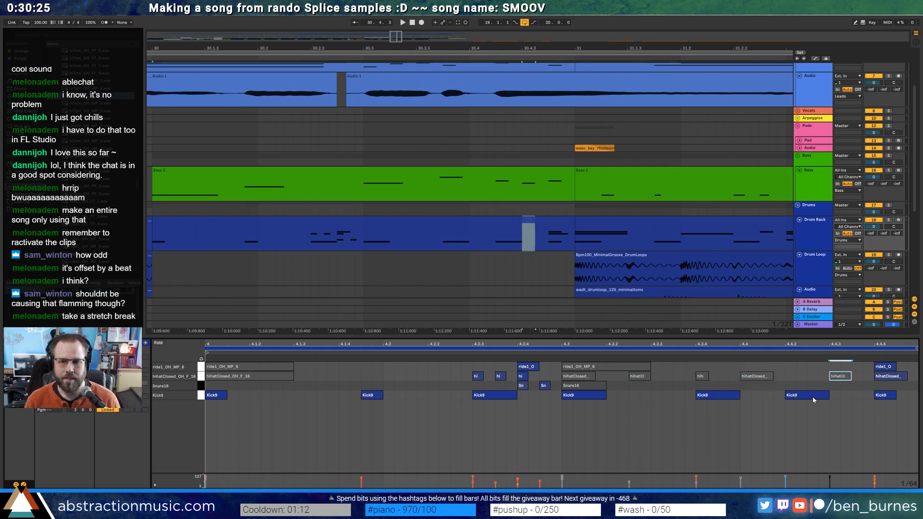
drag(814, 401, 812, 399)
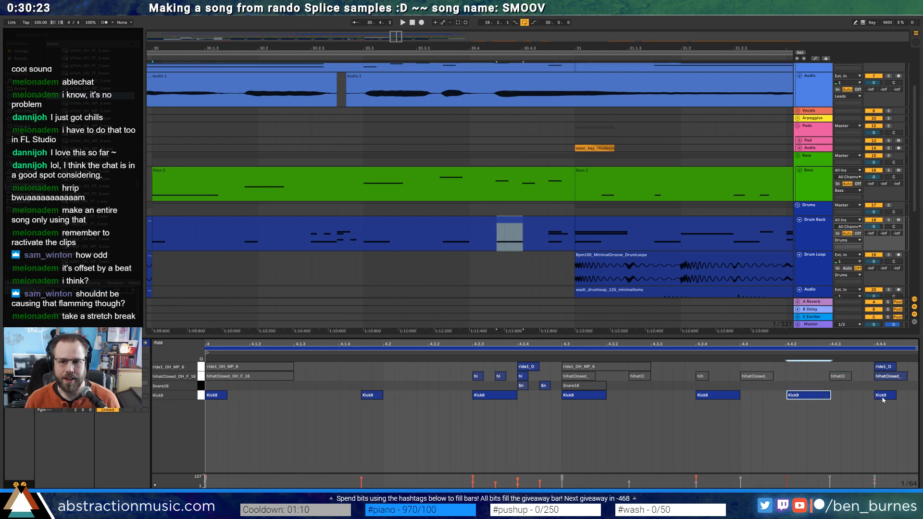
key(space)
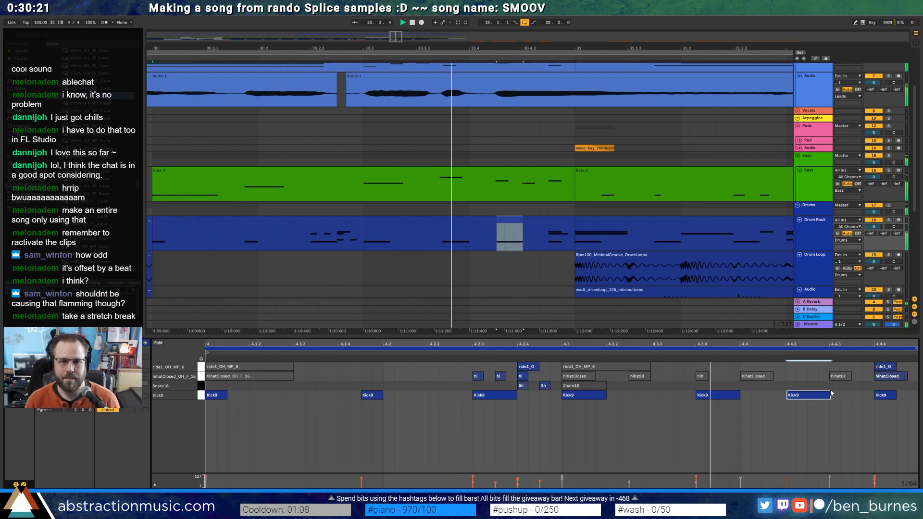
Split the Lead clip just before bar 30 and shorten its four held chord notes to end before the bar
drag(400, 33, 399, 20)
scroll(498, 171, up, 1)
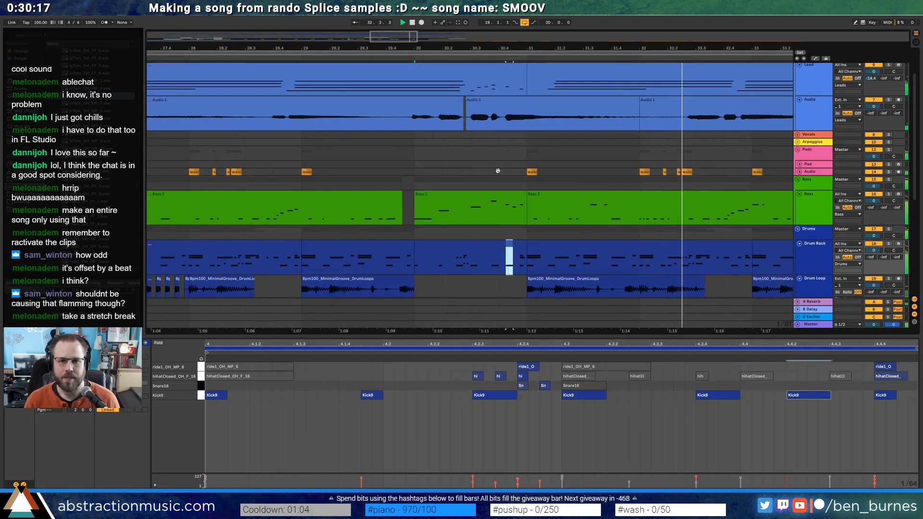
scroll(480, 144, up, 1)
click(417, 108)
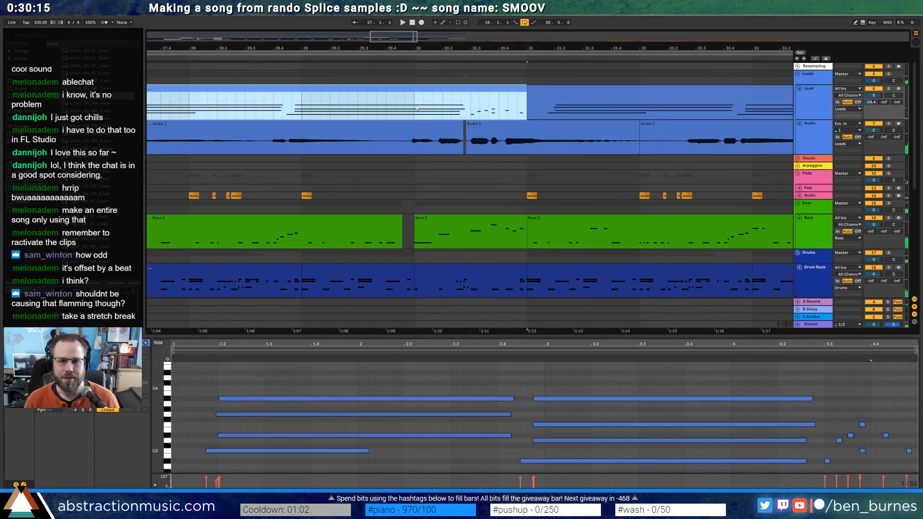
drag(409, 116, 530, 116)
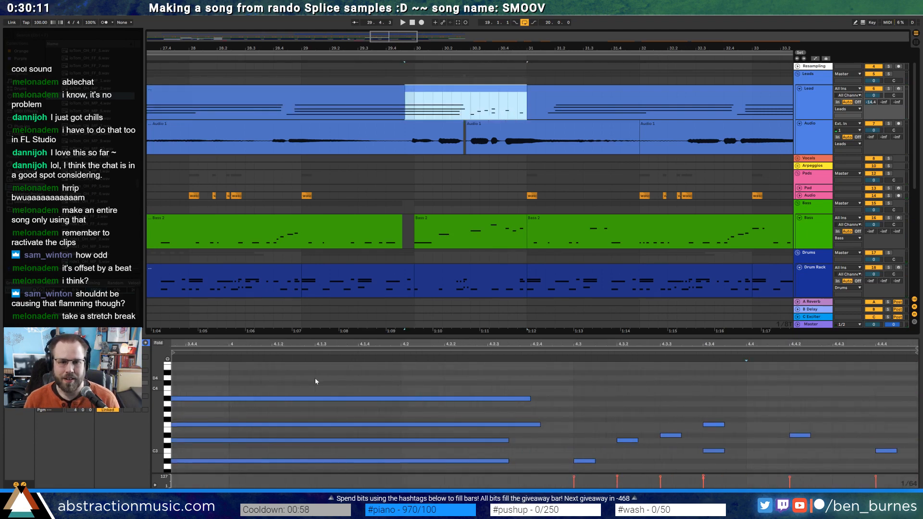
scroll(337, 397, down, 2)
scroll(404, 430, up, 2)
drag(417, 381, 513, 471)
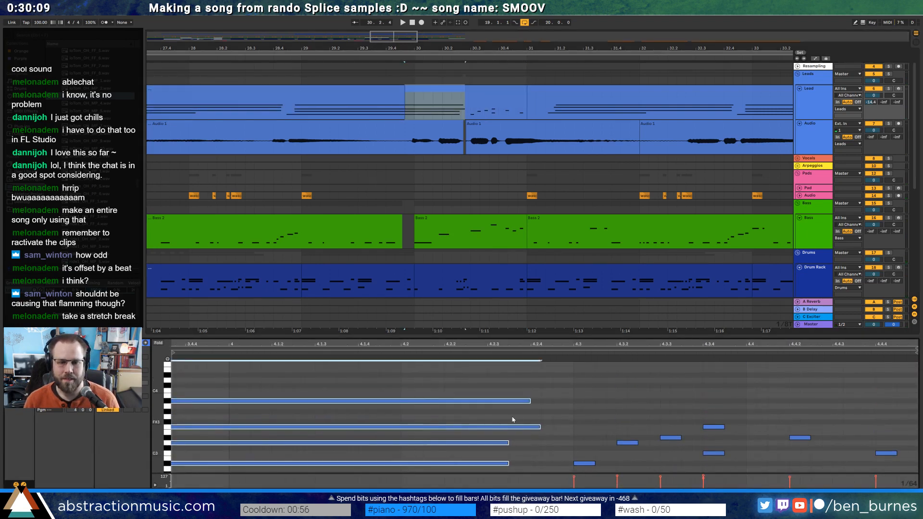
drag(530, 405, 224, 403)
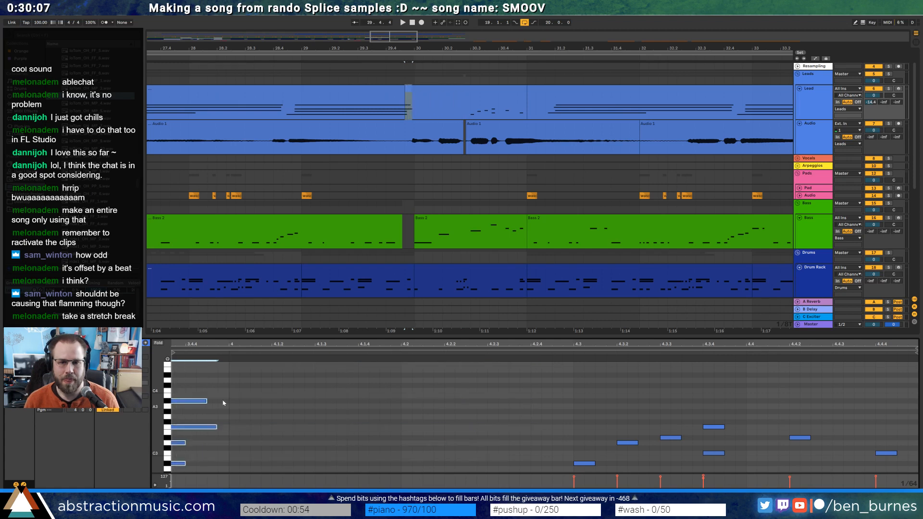
Copy the notes of the bar 30 Bass clip into the Lead clip at bar 30, lower them an octave, and play them
click(436, 224)
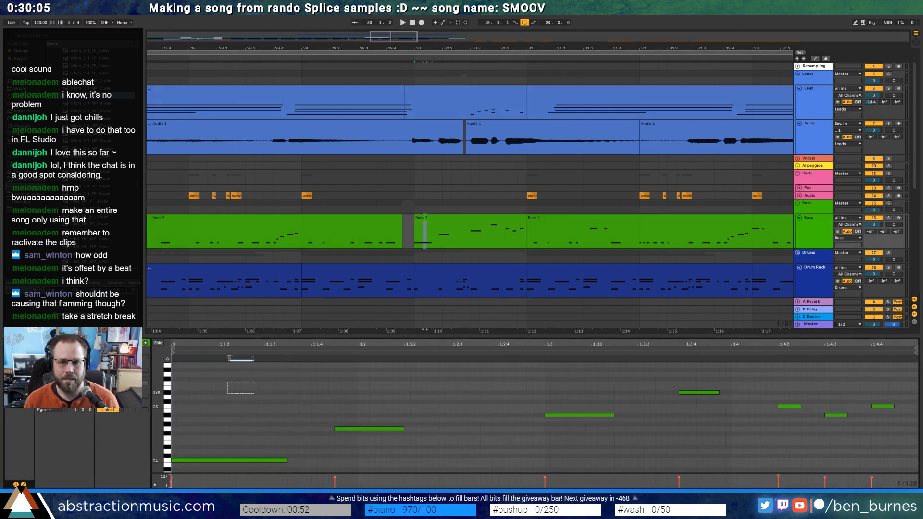
click(469, 90)
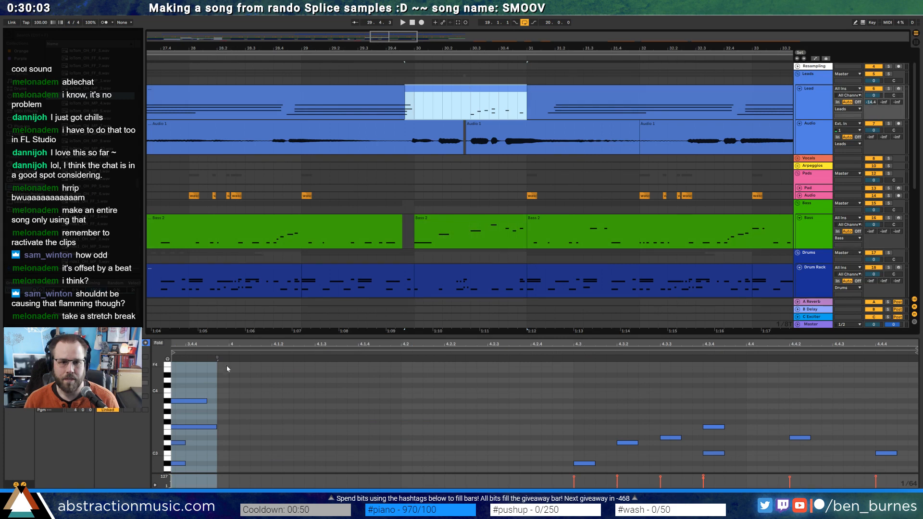
click(229, 378)
key(ctrl+v)
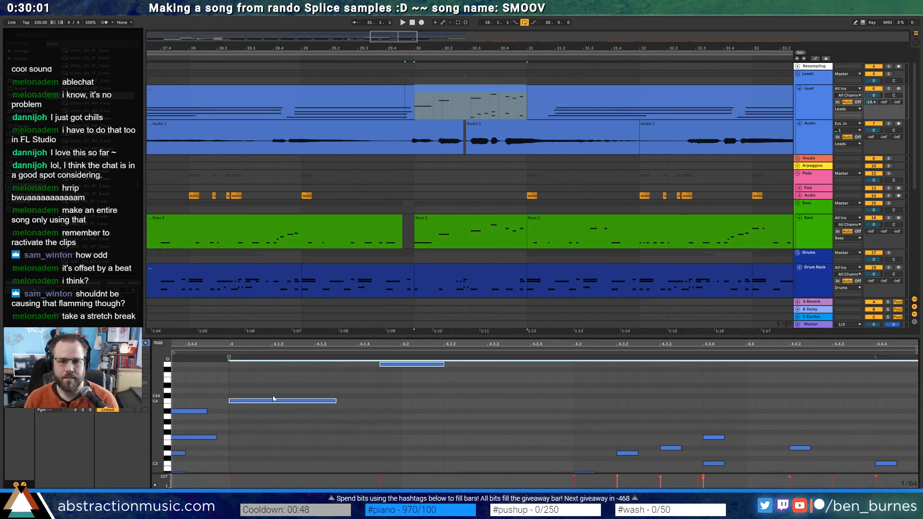
key(space)
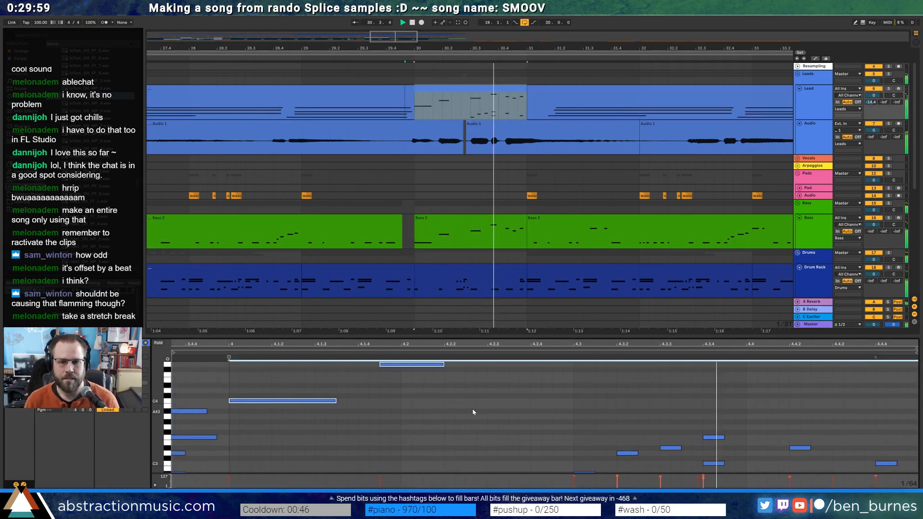
scroll(556, 420, up, 5)
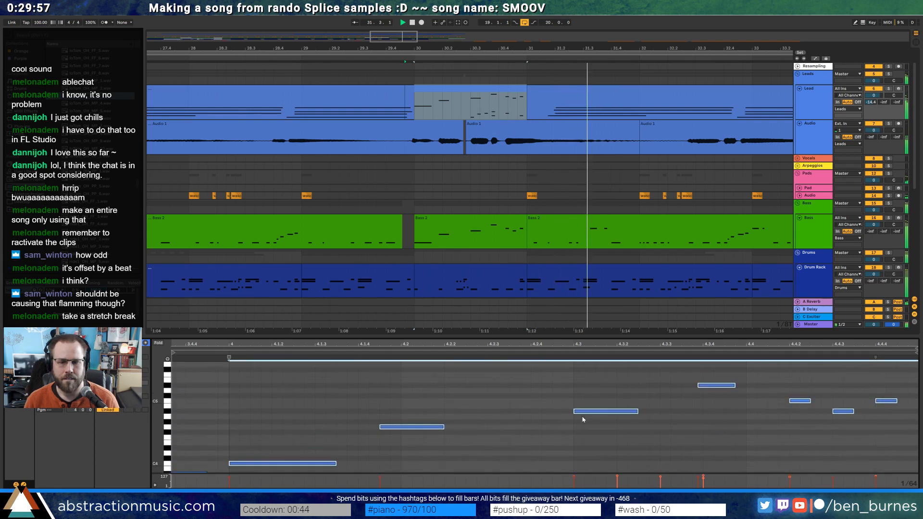
scroll(534, 416, down, 3)
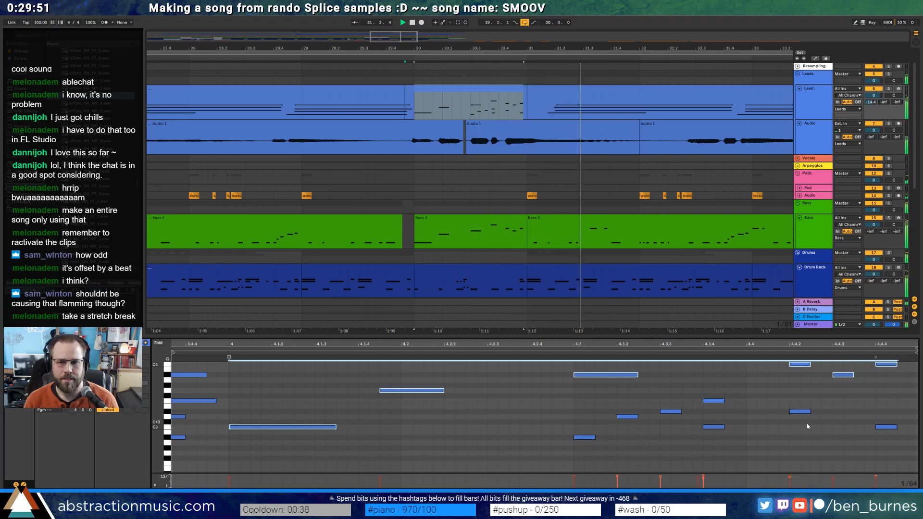
Shorten the four held chord notes before the split in the Lead part further, and recheck the bar 30 Lead clip
drag(394, 345, 624, 339)
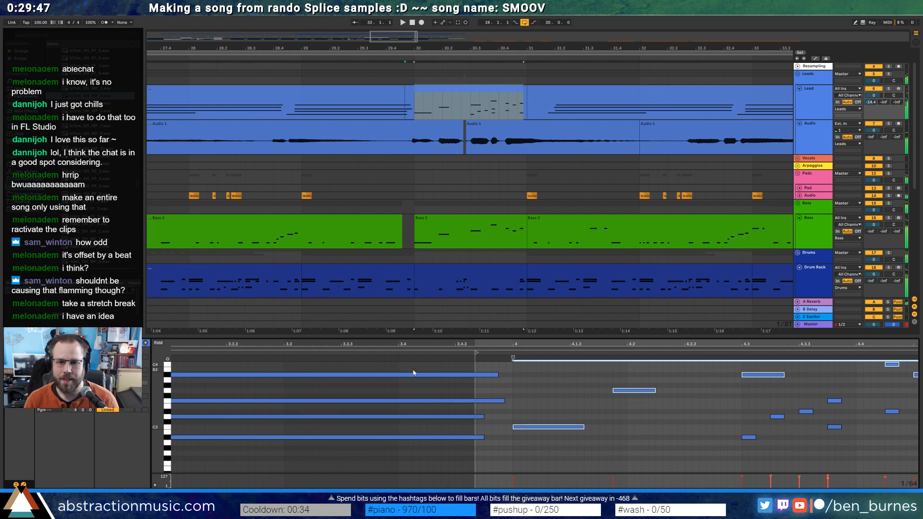
drag(414, 370, 454, 452)
drag(499, 374, 432, 379)
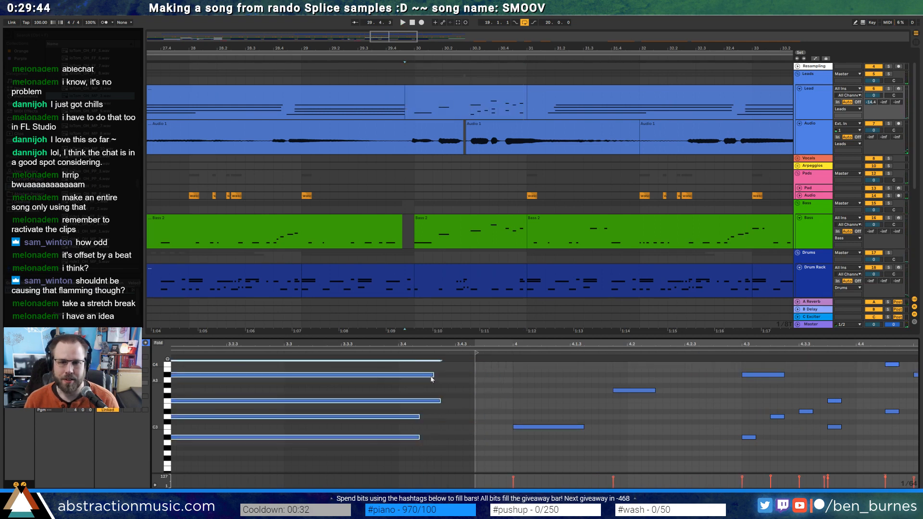
mouse_move(402, 90)
mouse_down()
mouse_move(386, 91)
mouse_move(405, 92)
mouse_up()
click(414, 92)
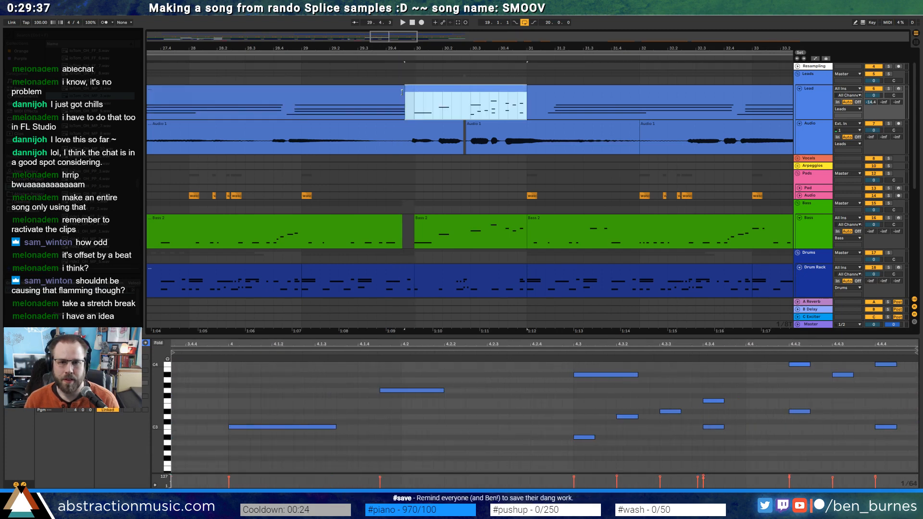
Play the Lead part through bar 30 and beyond, showing the Lead track's devices and a wider view of the arrangement
click(394, 94)
key(space)
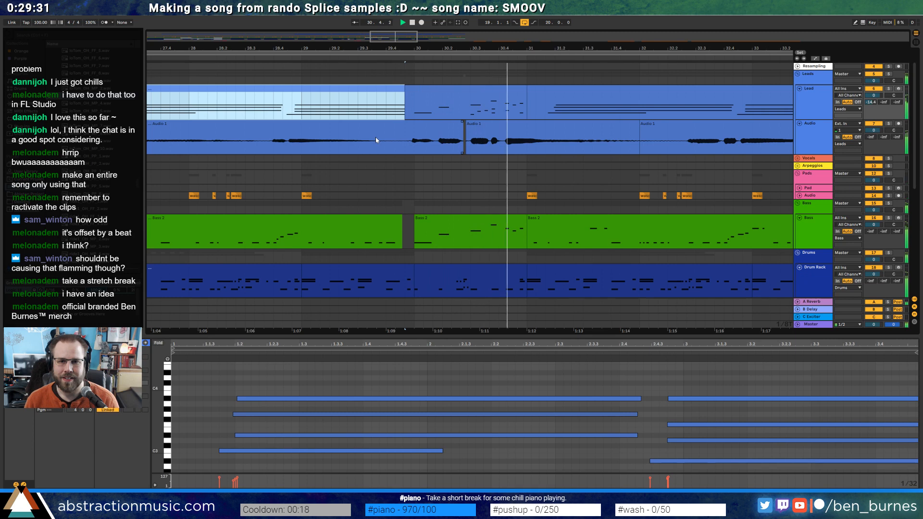
drag(397, 37, 398, 35)
drag(519, 46, 418, 46)
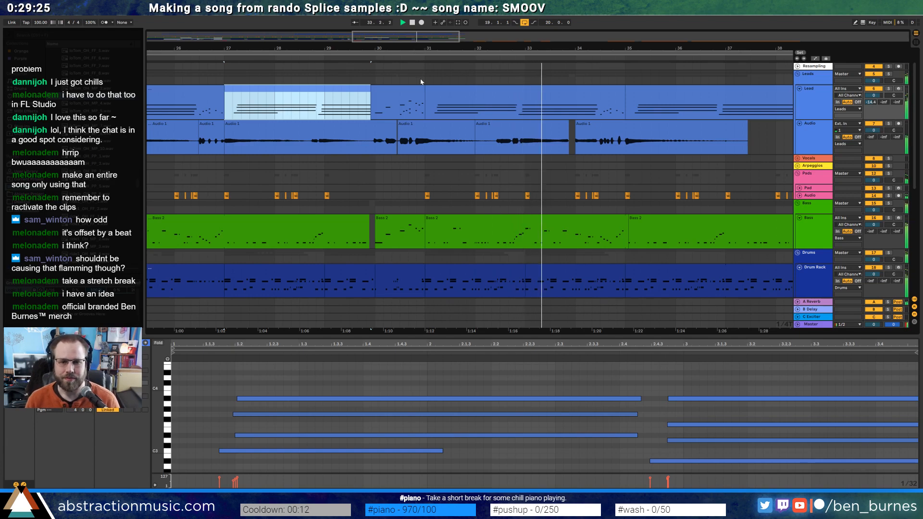
key(shift+Tab)
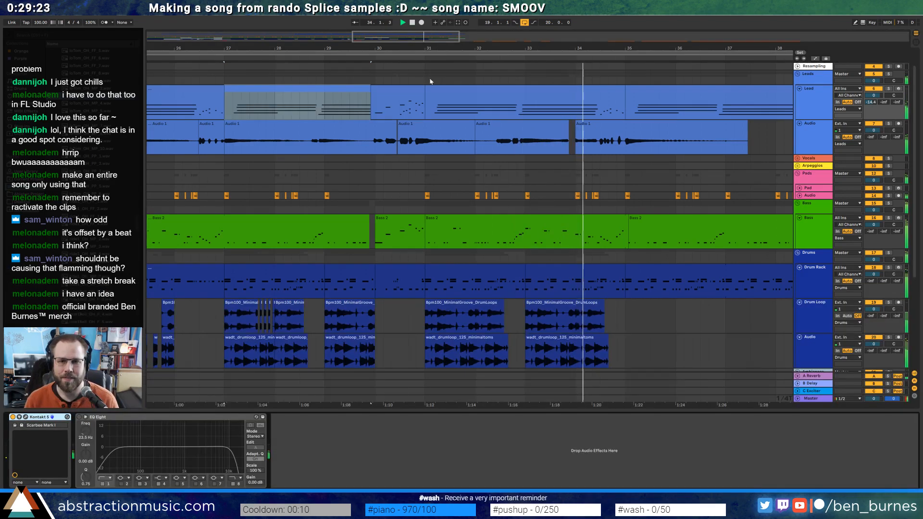
drag(580, 49, 578, 24)
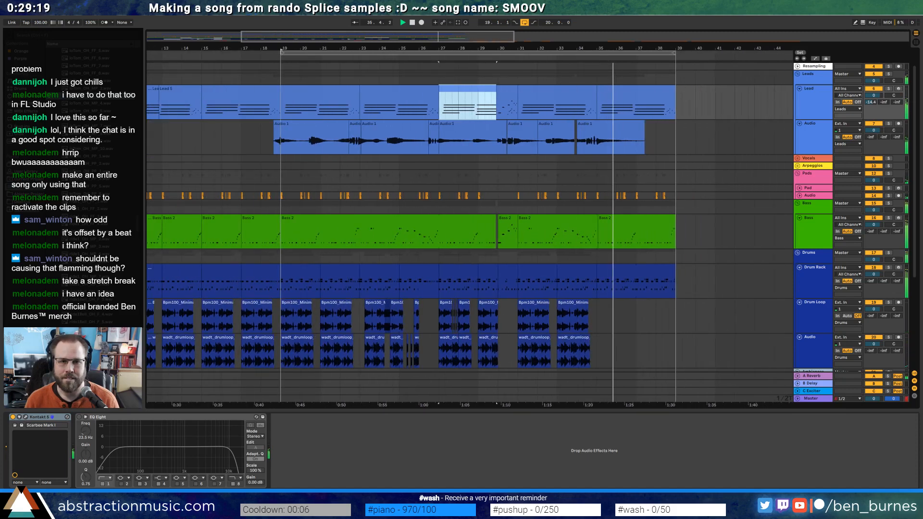
Move the loop region to bars 35–39, select the last clip on the Leads group's Audio track, and stop playback
drag(280, 53, 595, 59)
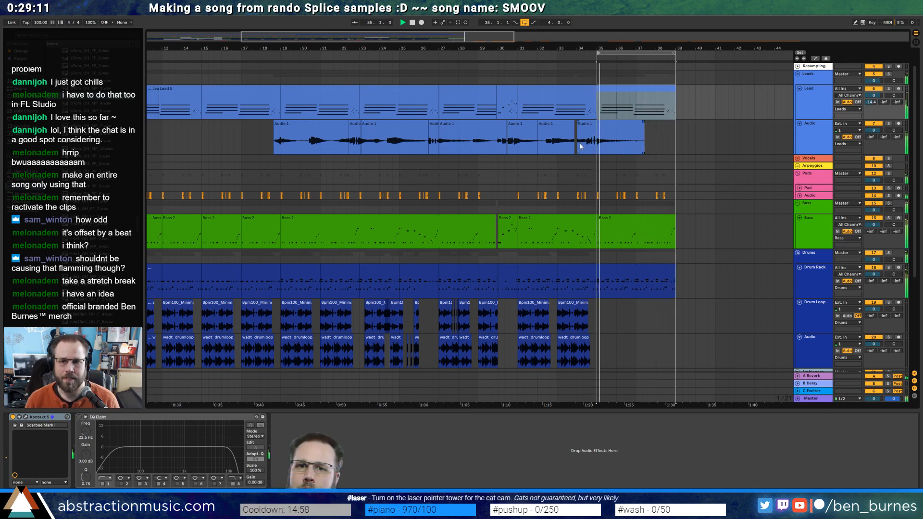
click(609, 136)
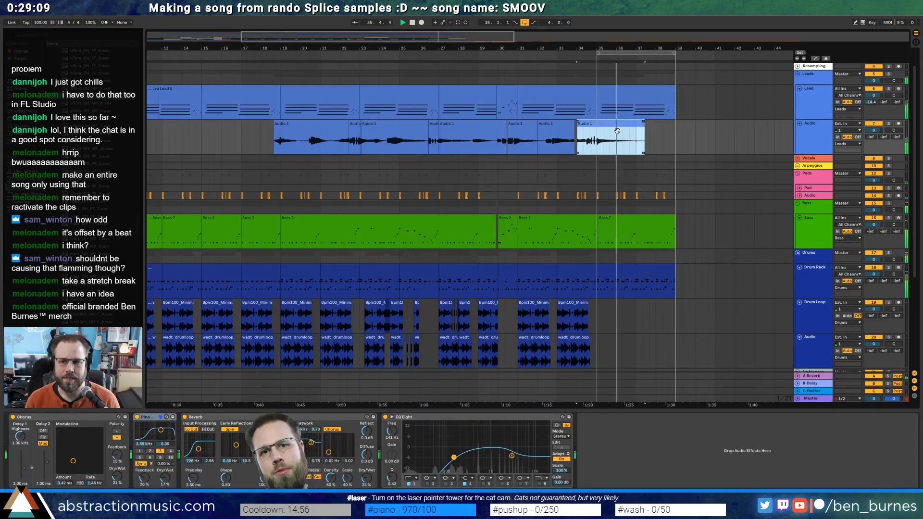
key(space)
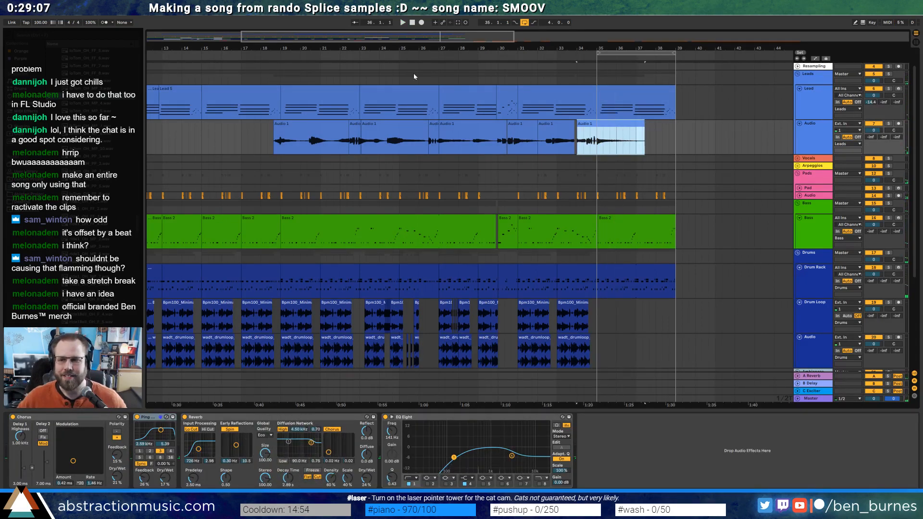
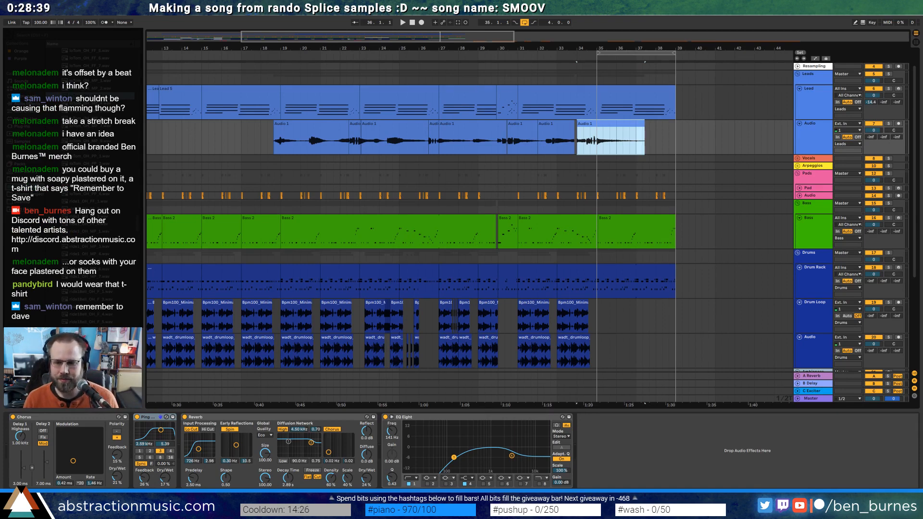
Switch to File Explorer, open the Abstraction Rebrand folder in Dropbox, and view shirtBack.png enlarged
double_click(853, 509)
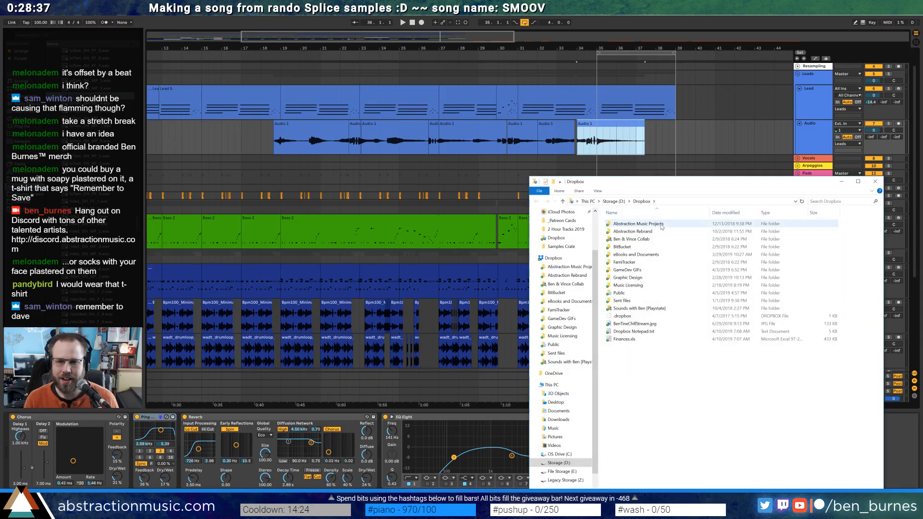
double_click(666, 232)
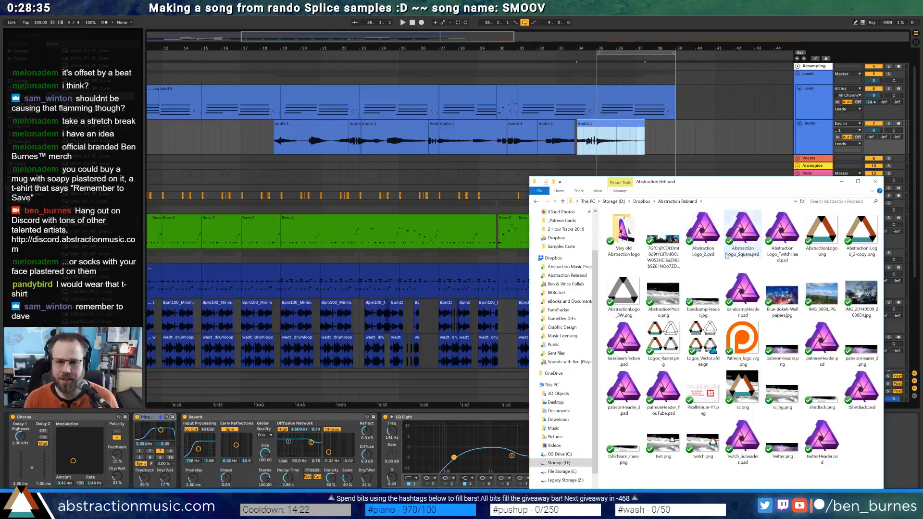
double_click(822, 389)
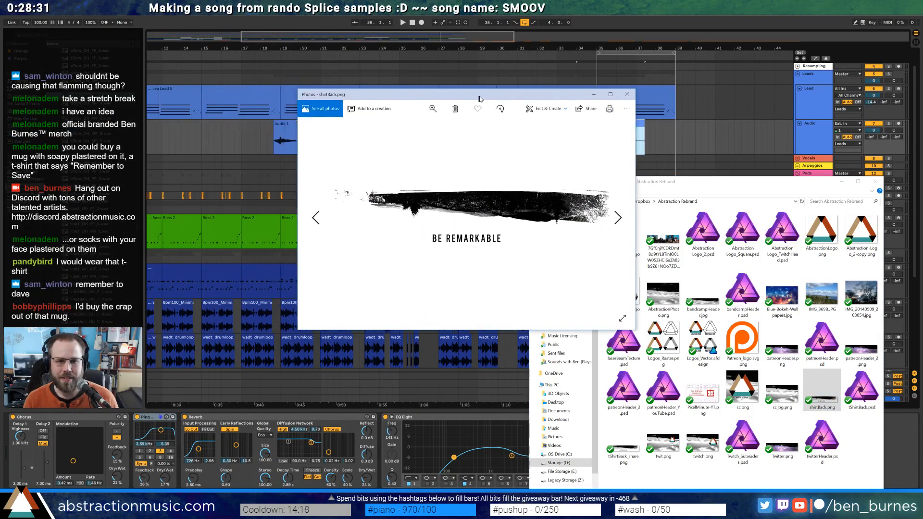
double_click(507, 94)
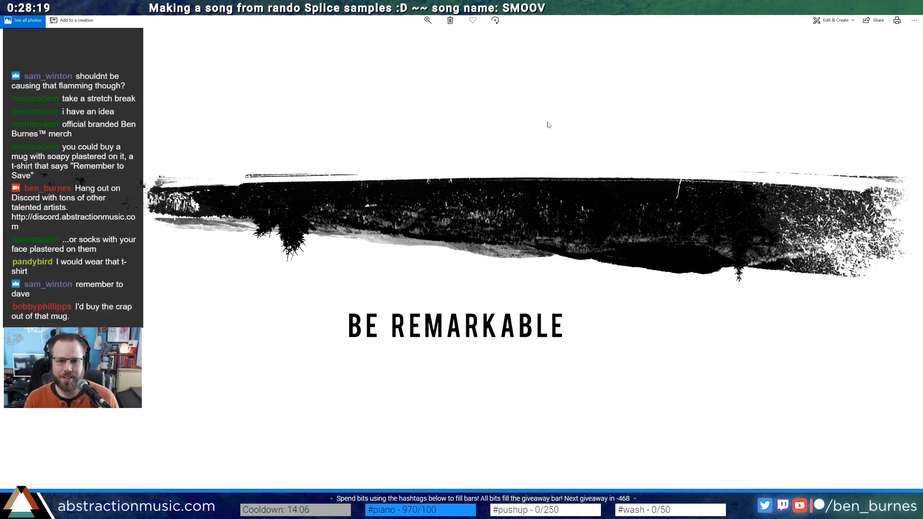
drag(589, 7, 478, 50)
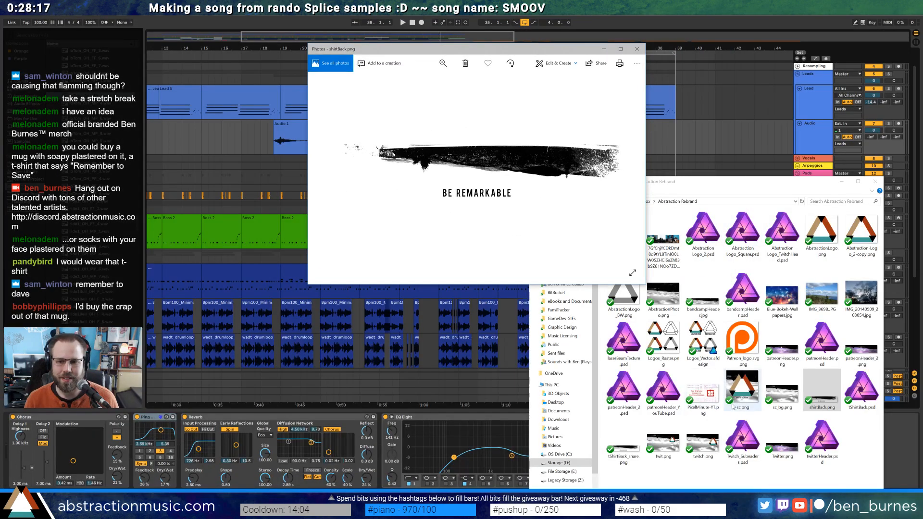
View tShirtBack_share.png enlarged, then close the image viewers and the folder to return to the arrangement
double_click(624, 444)
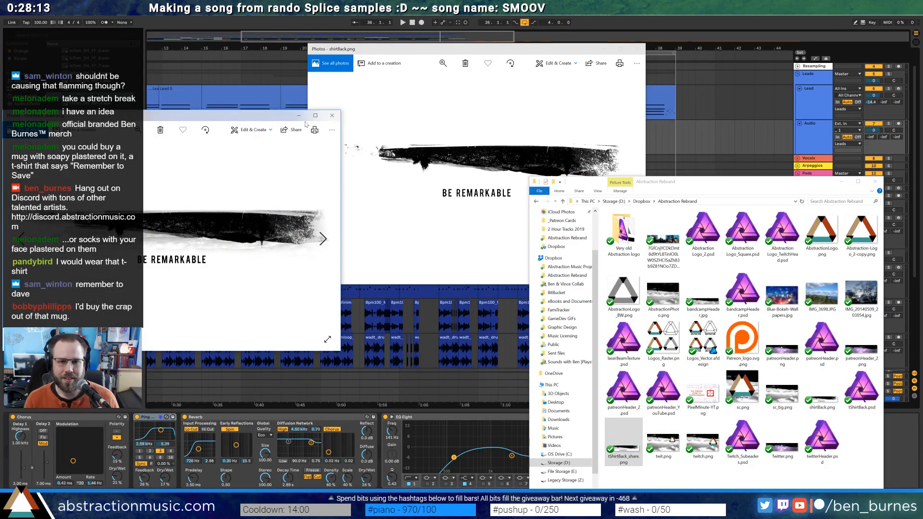
double_click(190, 120)
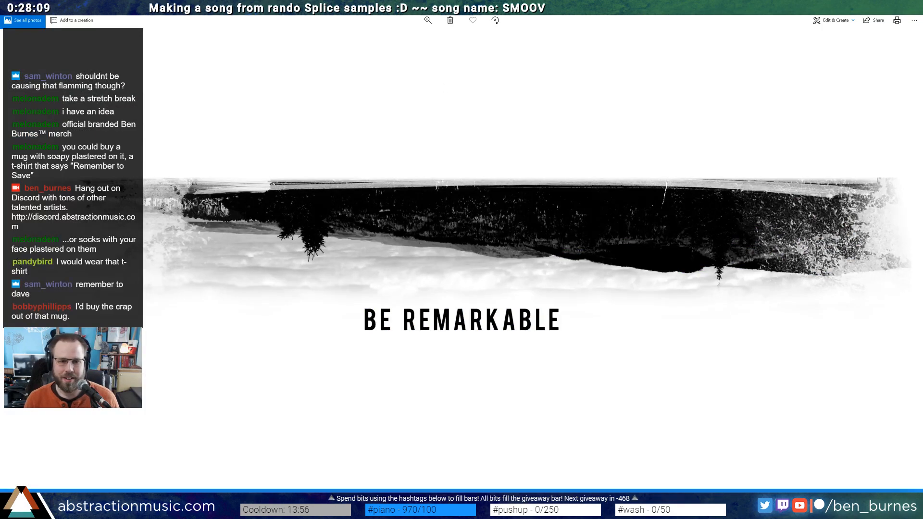
key(Escape)
click(632, 51)
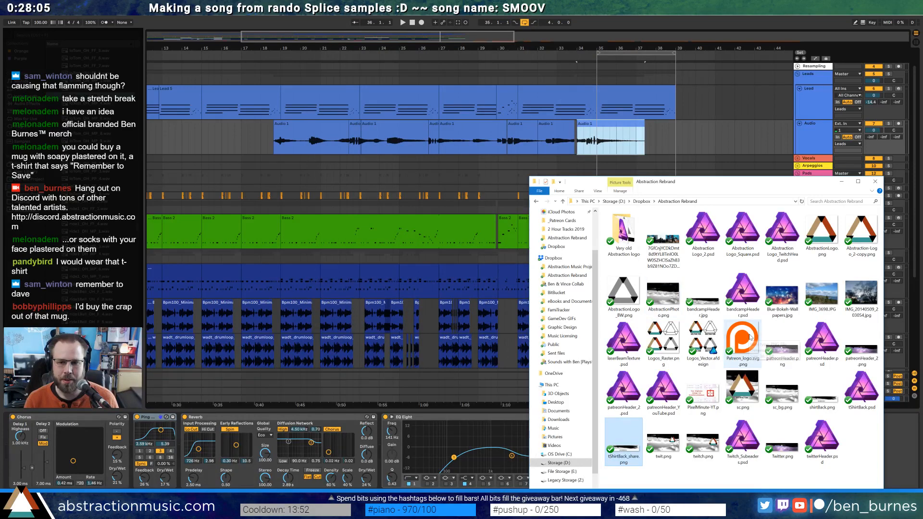
click(874, 184)
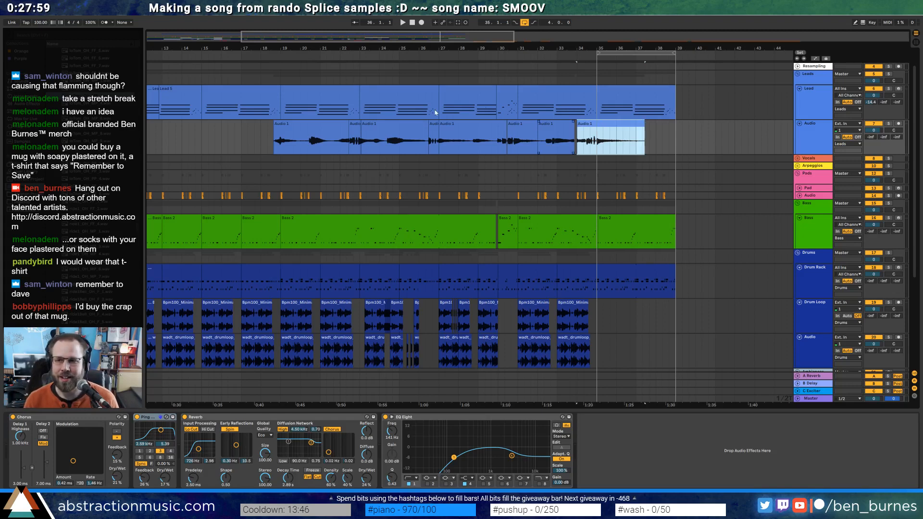
Play the song from bar 18 into the Leads group's Audio part and inspect its first clip up close
click(264, 135)
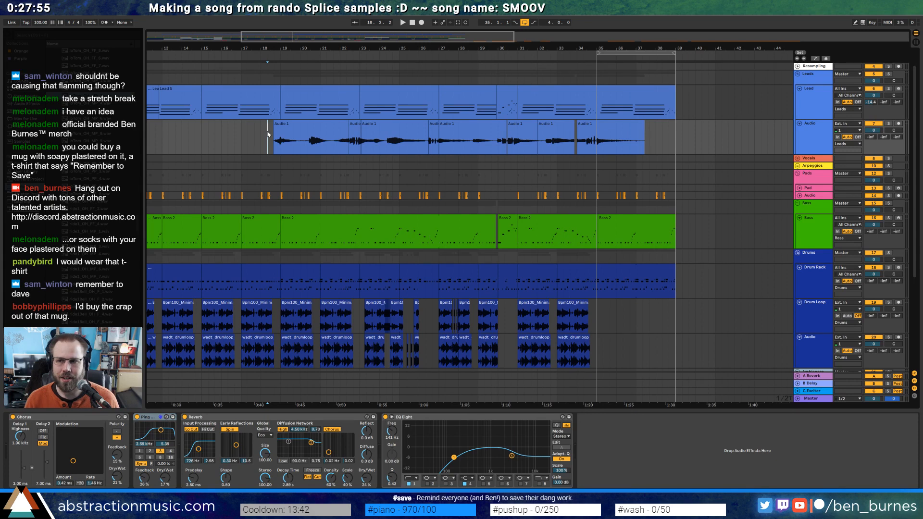
key(space)
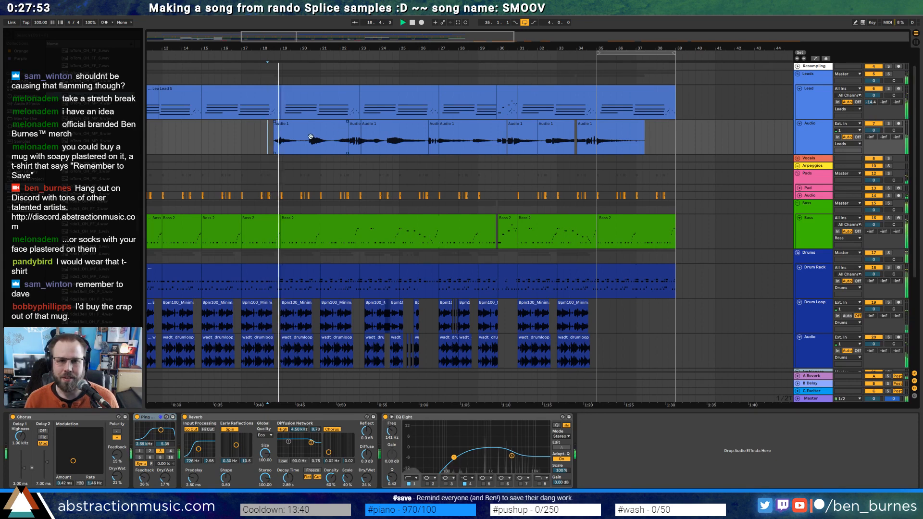
click(281, 127)
scroll(284, 126, up, 5)
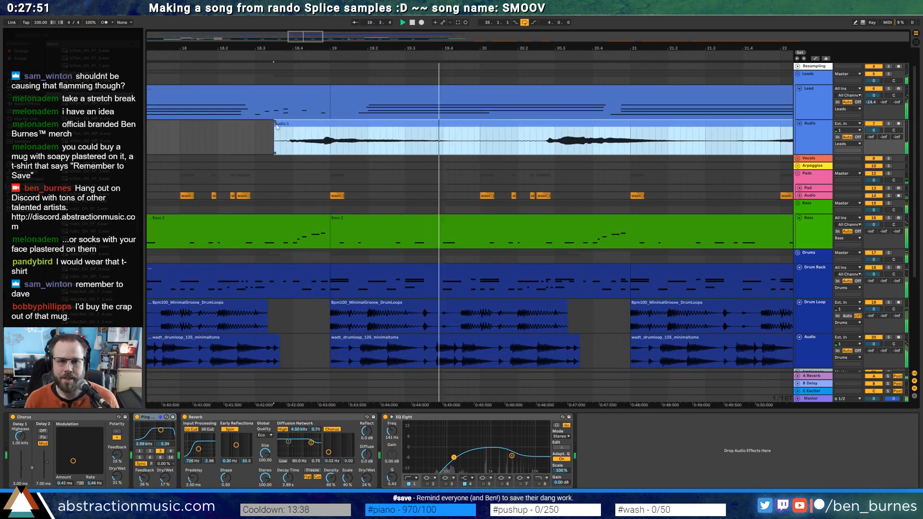
drag(302, 49, 515, 2)
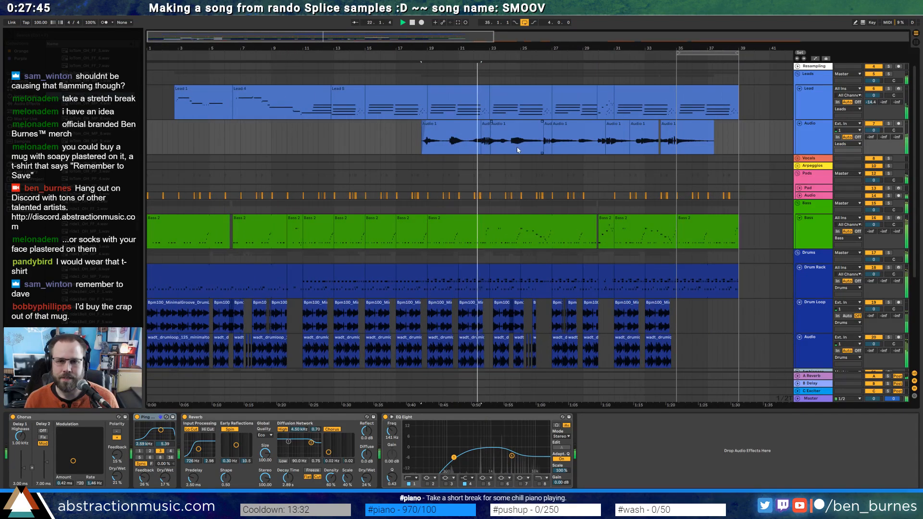
Open the short Leads audio clip leading into bar 23 and shift the warp markers at its first four note starts slightly earlier
double_click(485, 134)
key(z)
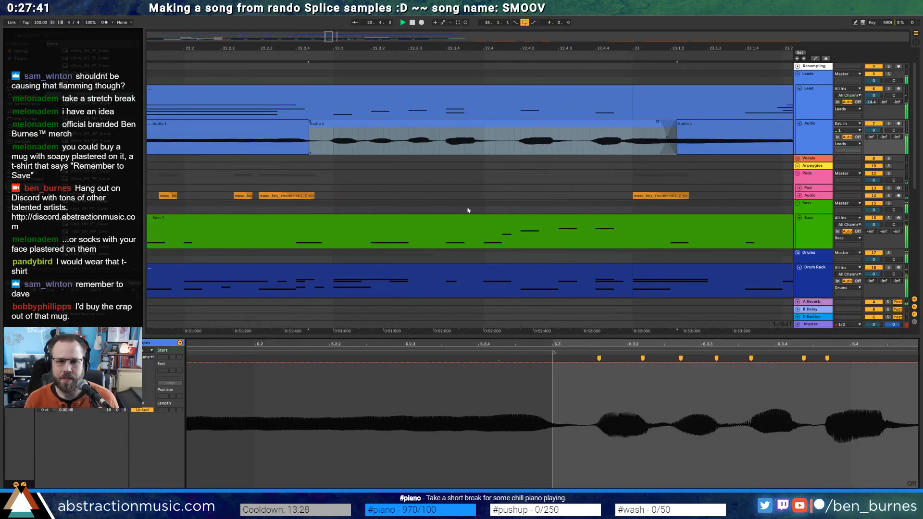
drag(660, 347, 479, 358)
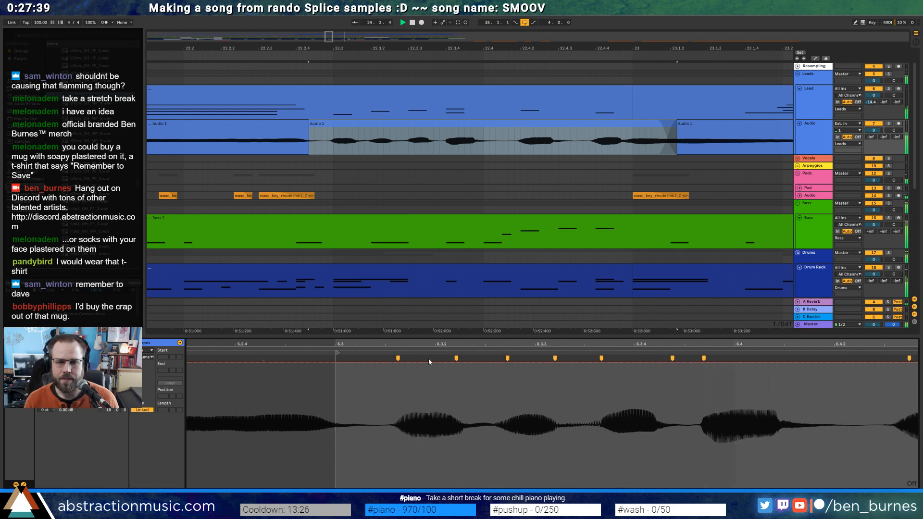
drag(398, 358, 385, 359)
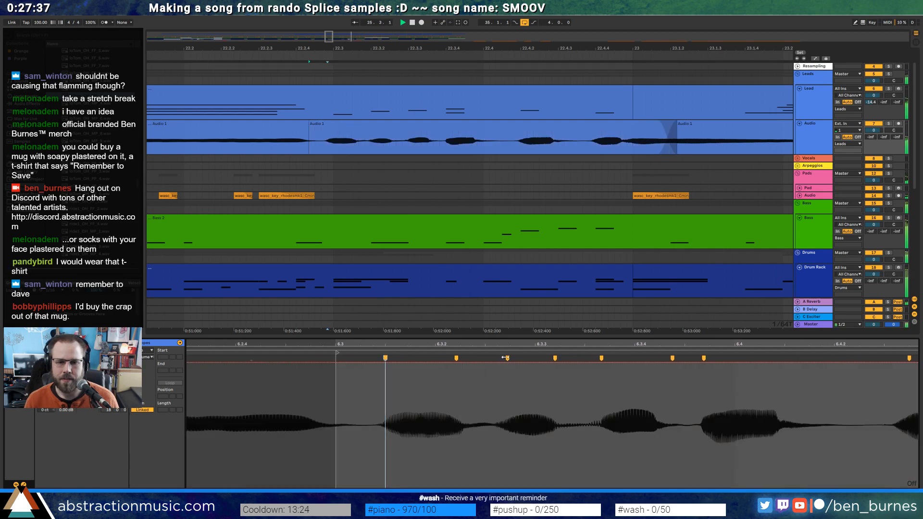
drag(601, 358, 590, 358)
drag(702, 358, 697, 358)
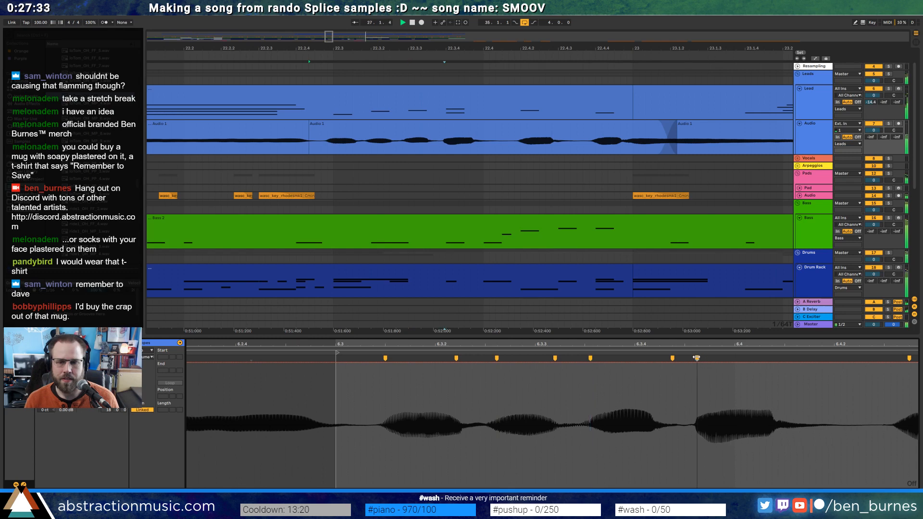
Play the retimed audio phrase from just before it and on through the following bars
click(266, 77)
key(space)
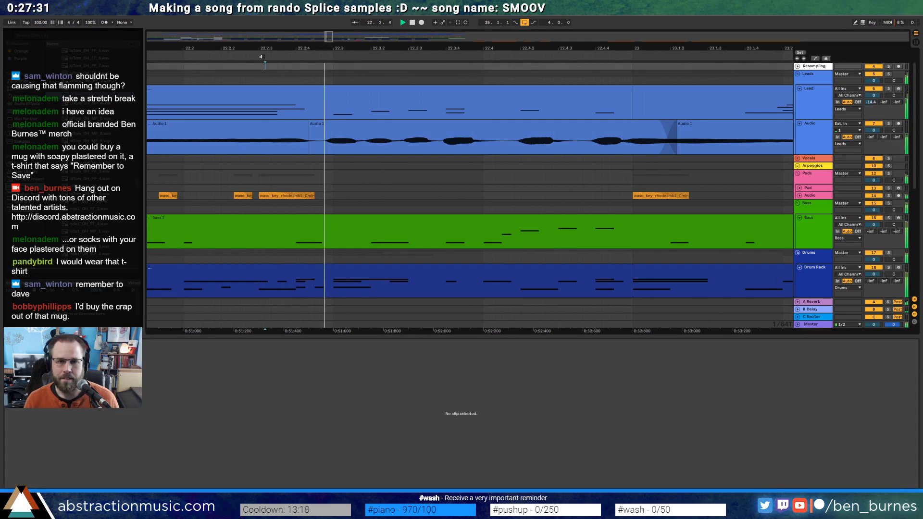
drag(445, 48, 155, 0)
key(shift+Tab)
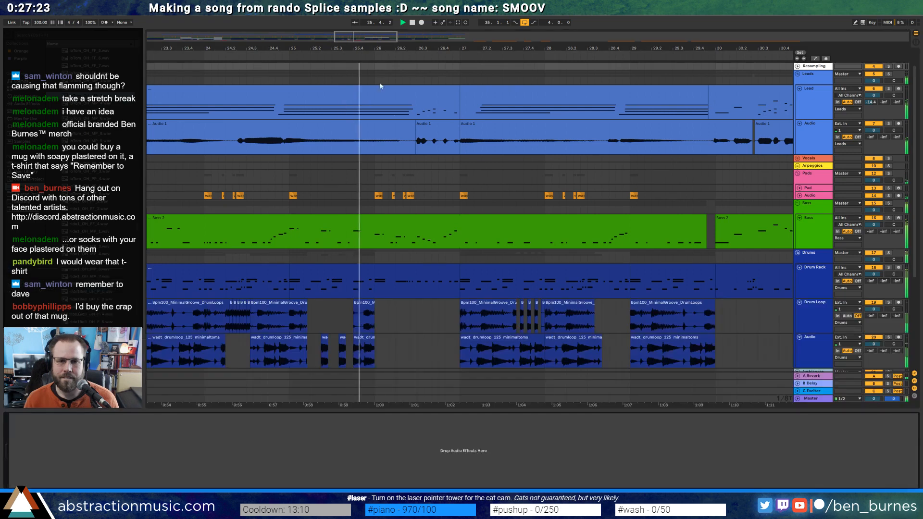
Delete the part of the wadt_drumloop_125_minimaltoms clip from mid bar 27 to bar 28 on the Drums group's Audio track
scroll(389, 195, down, 4)
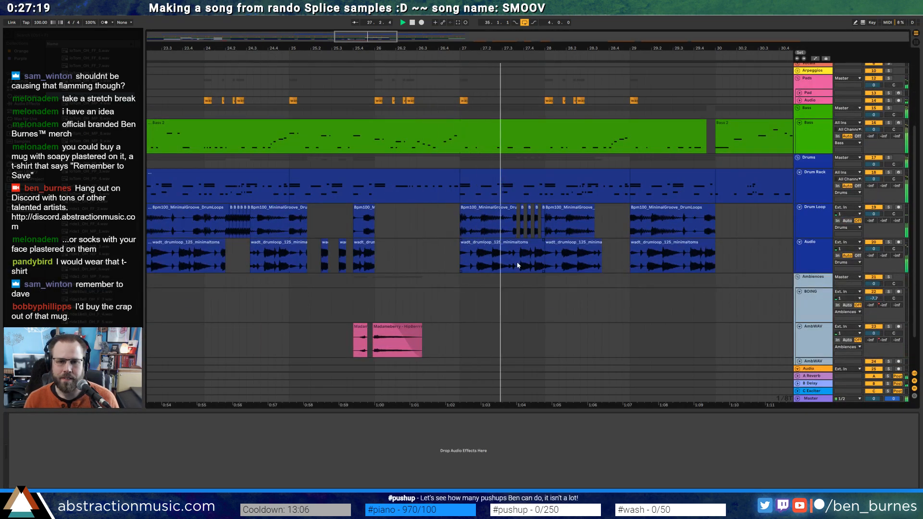
scroll(509, 262, up, 3)
drag(505, 260, 558, 259)
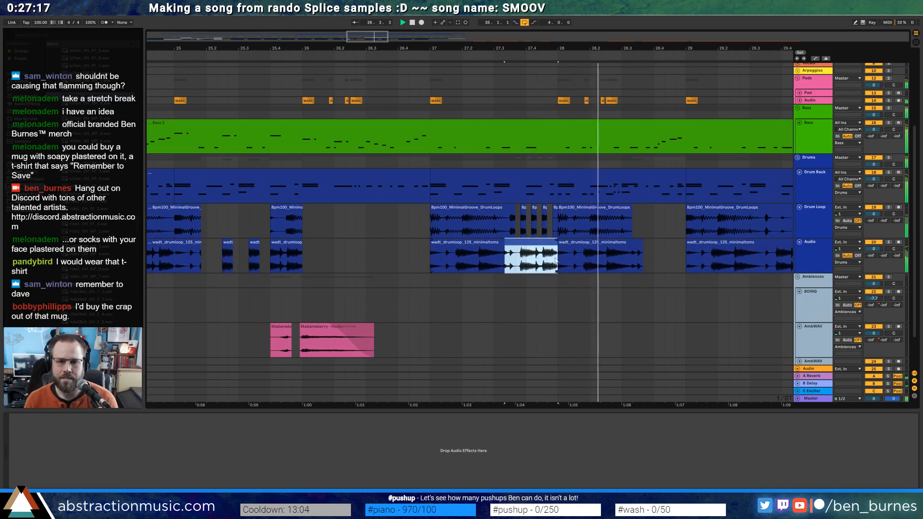
drag(495, 48, 305, 47)
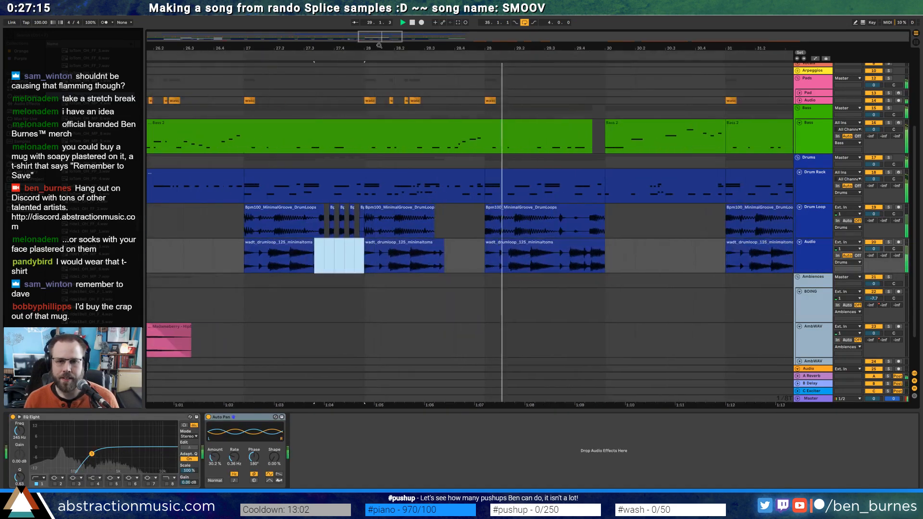
Shorten the bar 29 clips on the drum Audio, Drum Loop and Drum Rack tracks so each ends before bar 30
drag(604, 243, 564, 243)
drag(604, 208, 584, 210)
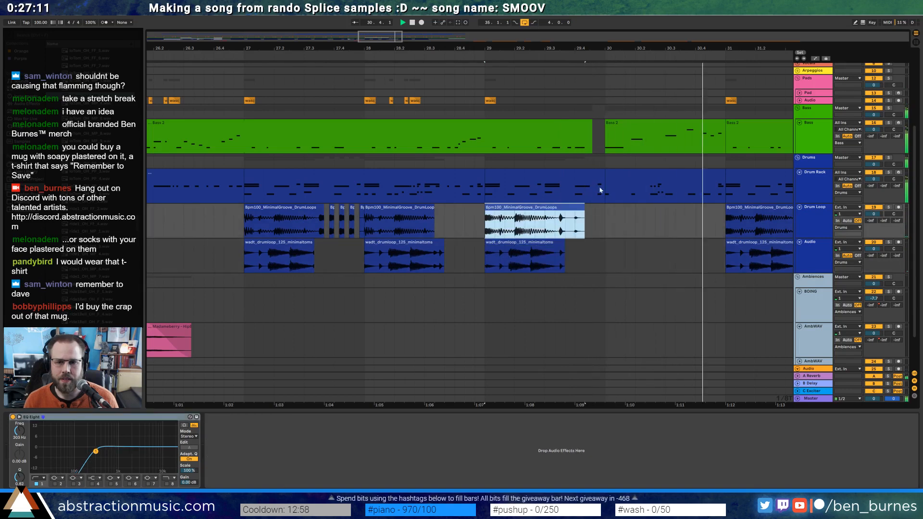
drag(604, 178, 596, 178)
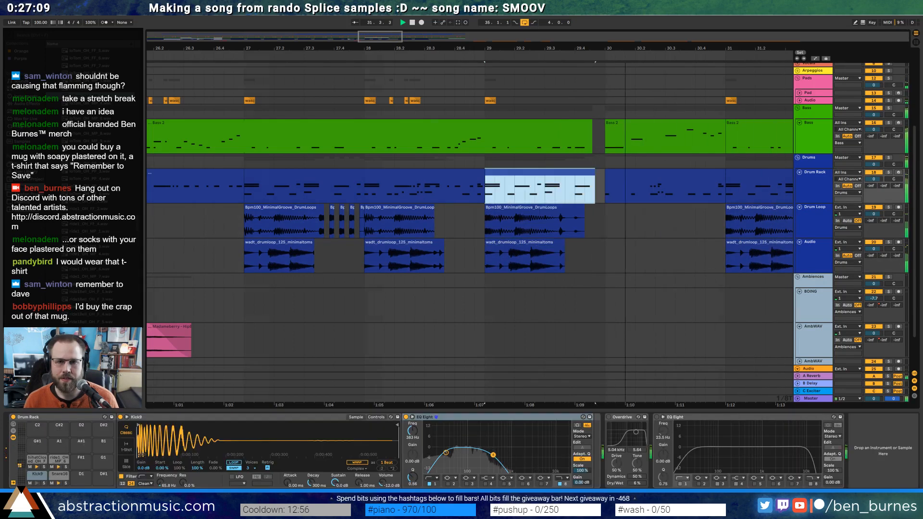
Restart playback from bar 28 and listen to the drum gap before bar 30 and the bars after it
drag(482, 49, 455, 47)
key(space)
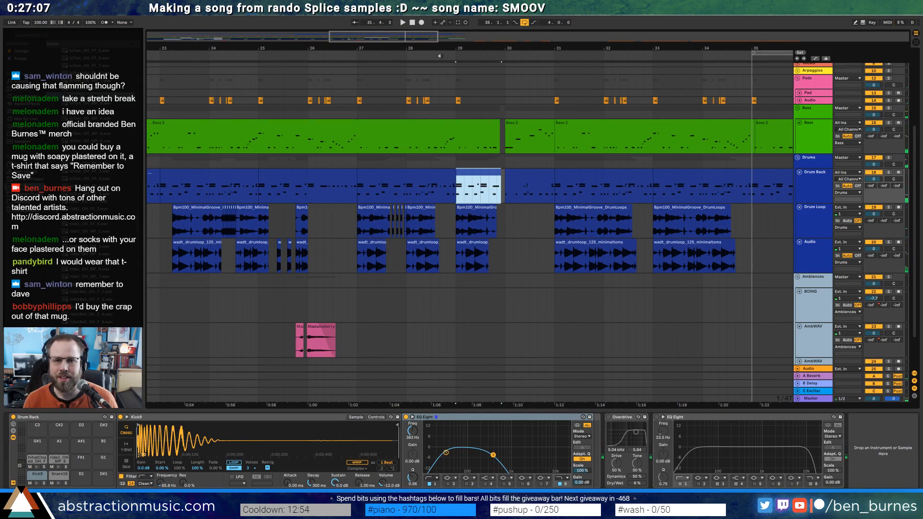
click(420, 56)
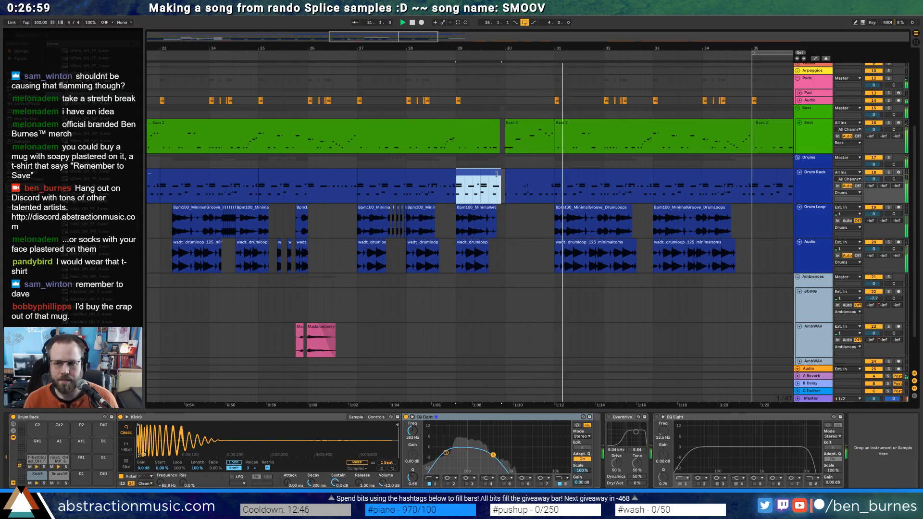
drag(690, 49, 463, 48)
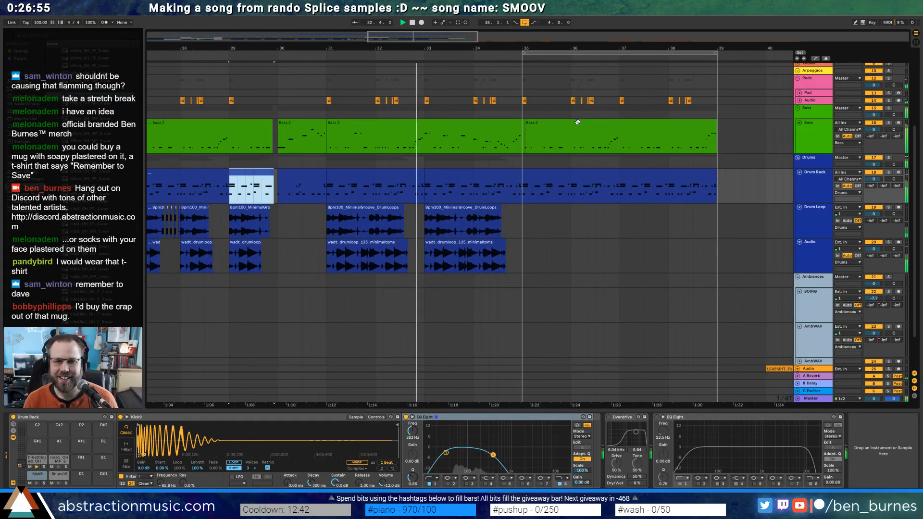
Adjust the start of the Bass clip at bar 35 and move the clip earlier so it begins exactly on bar 35
scroll(577, 122, up, 4)
drag(313, 128, 299, 128)
double_click(318, 132)
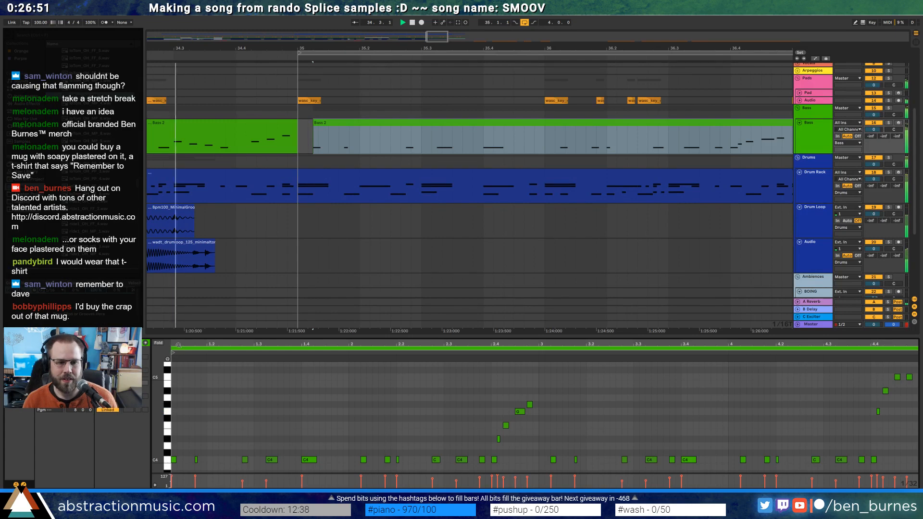
drag(185, 354, 174, 355)
drag(355, 120, 339, 123)
drag(446, 37, 454, 15)
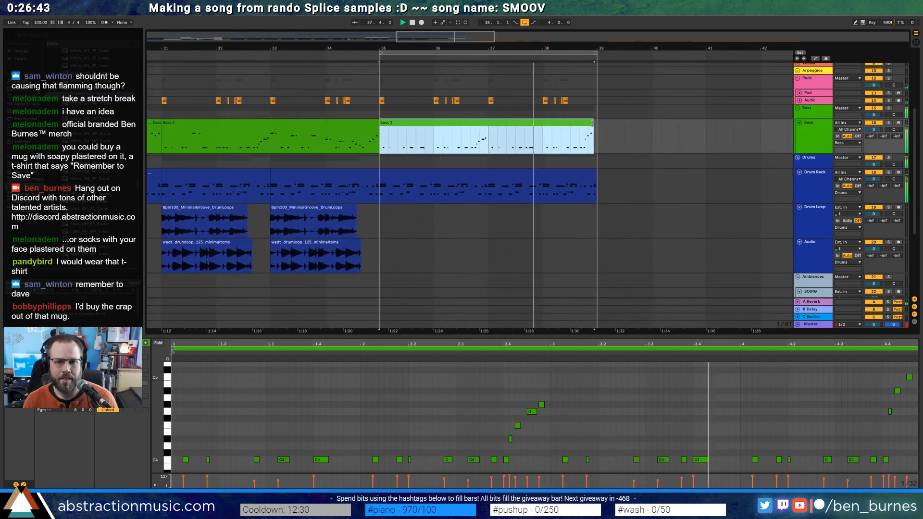
Extend the Bass clip's end to bar 39 and duplicate the Pads audio, Bass and Drum Rack clips of bars 35–39 to bar 39
drag(594, 123, 379, 237)
scroll(622, 168, up, 1)
key(space)
key(ctrl+d)
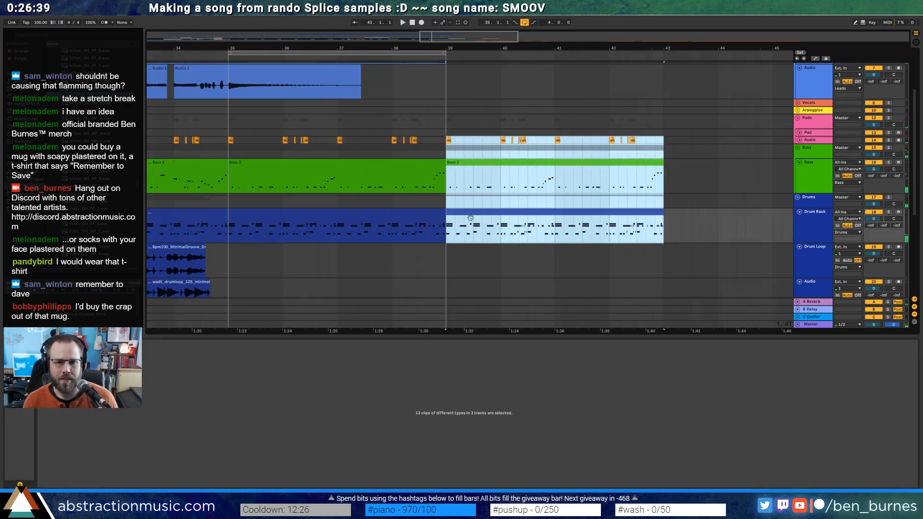
Duplicate the Lead clip of bars 35–39 so the copy starts at bar 39
scroll(409, 168, up, 2)
click(419, 103)
key(ctrl+d)
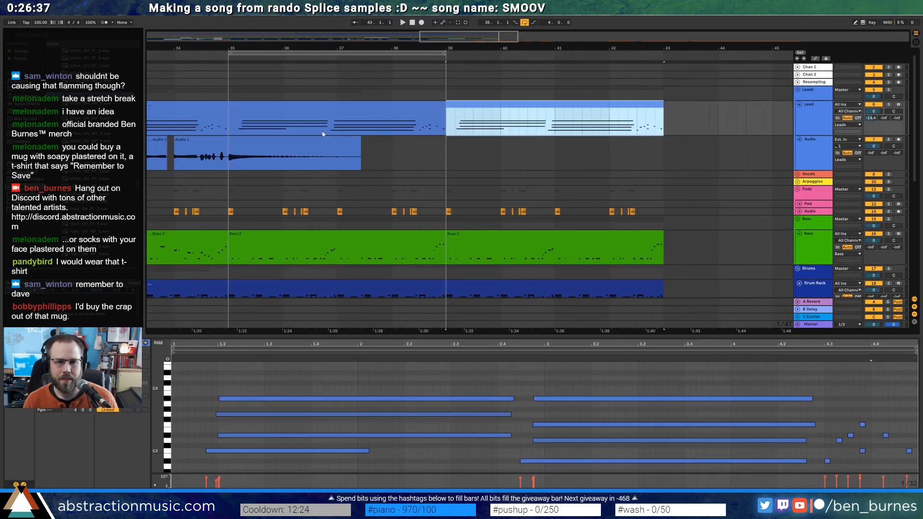
Move the arrangement loop to bars 39–43 and play the newly duplicated section
drag(424, 54, 635, 57)
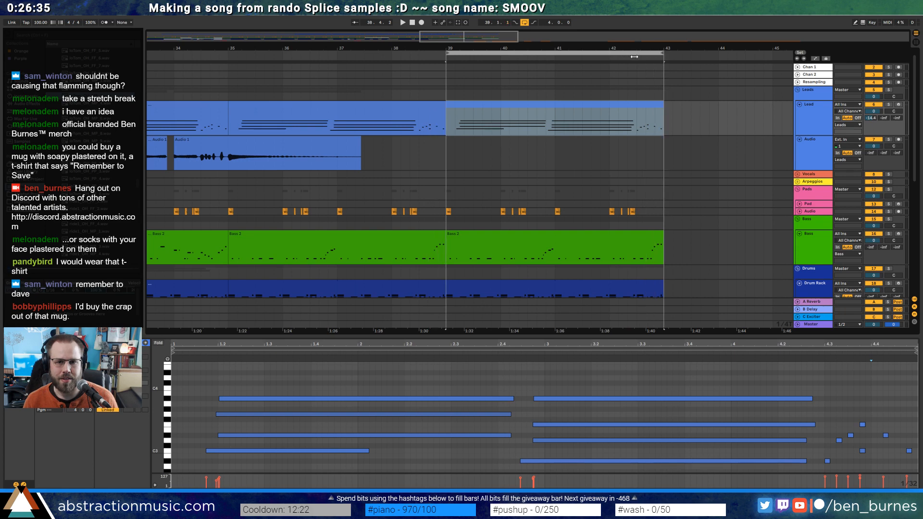
drag(455, 38, 454, 7)
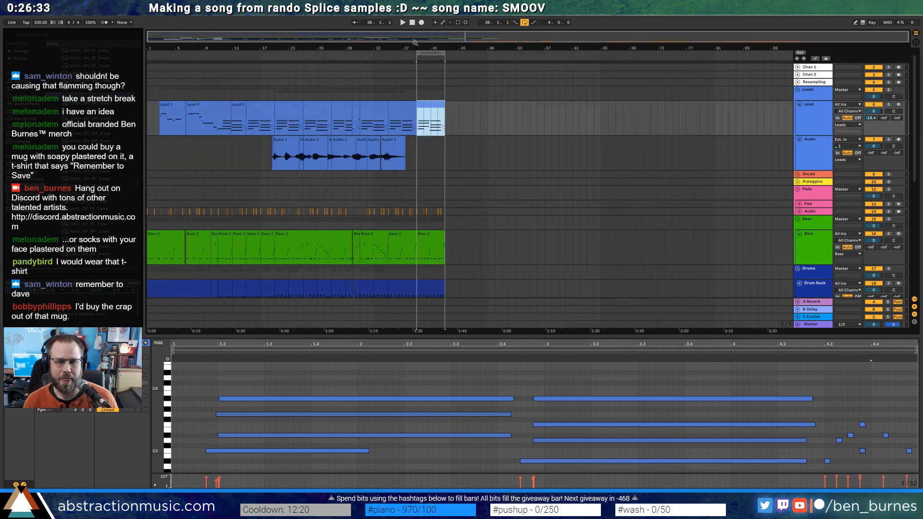
key(space)
scroll(380, 162, down, 3)
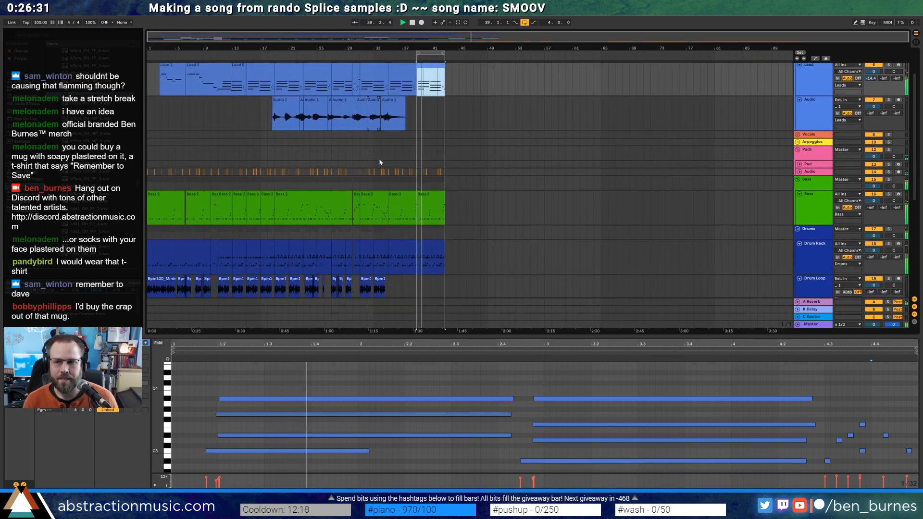
scroll(380, 163, down, 14)
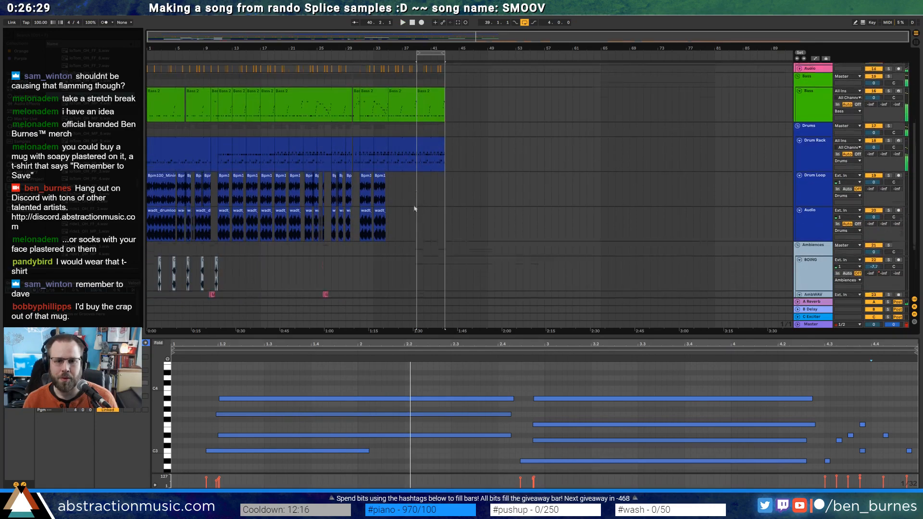
Deactivate the LSABMHT pad loop, C1 and Drums loop clips on the orange sample Audio track
click(427, 249)
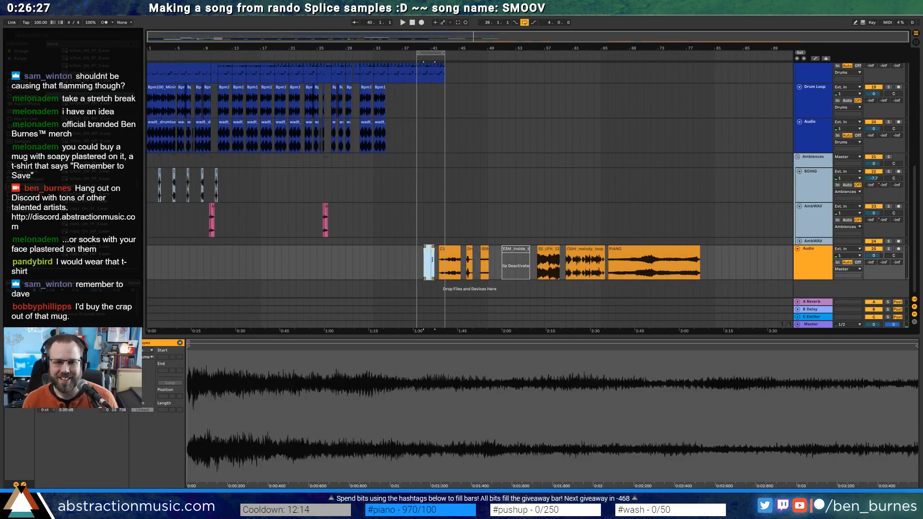
key(0)
click(453, 251)
key(0)
click(473, 254)
click(471, 251)
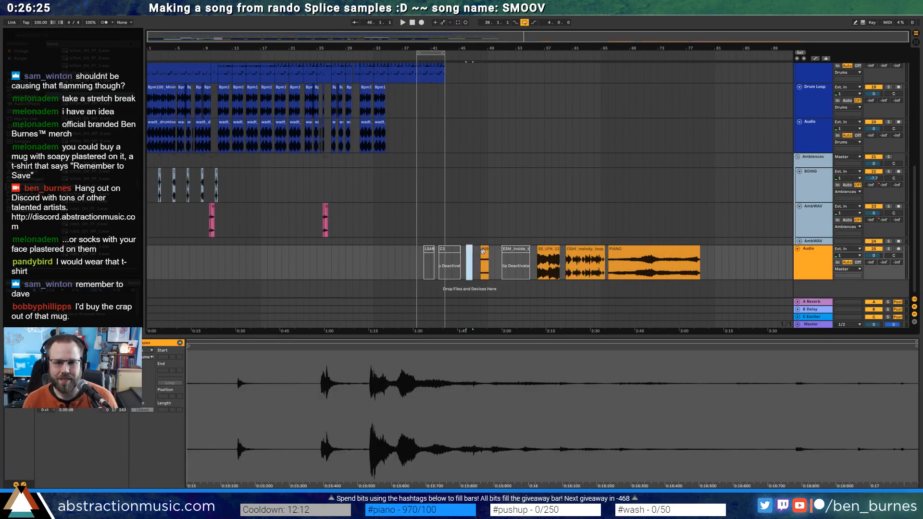
key(0)
Select the 009_Nitrous pad clip and fold the Bass, Drums and Pads groups
click(484, 249)
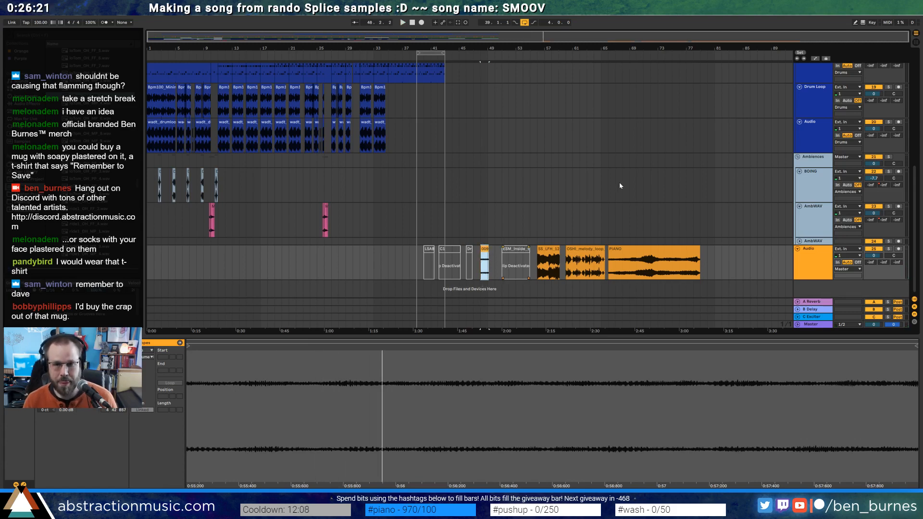
scroll(579, 223, up, 4)
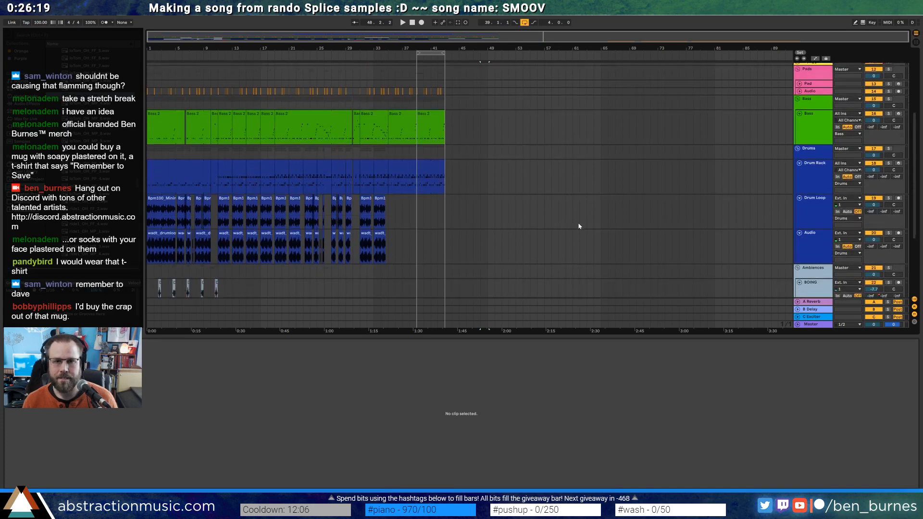
scroll(585, 233, up, 3)
click(798, 147)
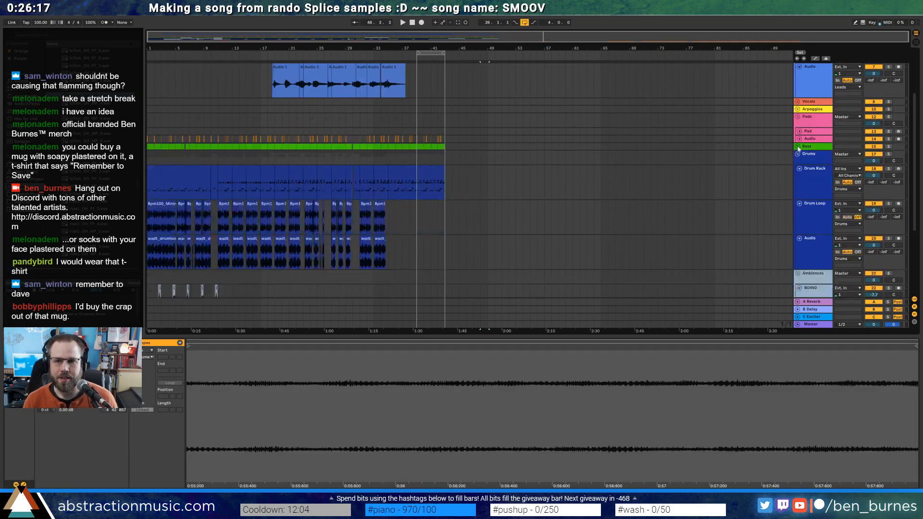
click(798, 154)
click(798, 117)
Add a MIDI track below the Leads Audio track, load the 009_Nitrous pad clip into it as a Simpler, and arm the track
click(806, 90)
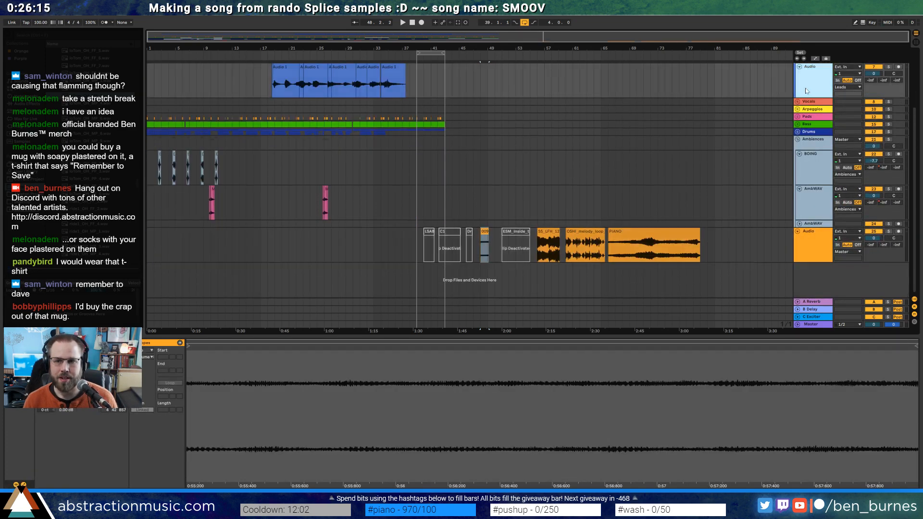
key(ctrl+shift+t)
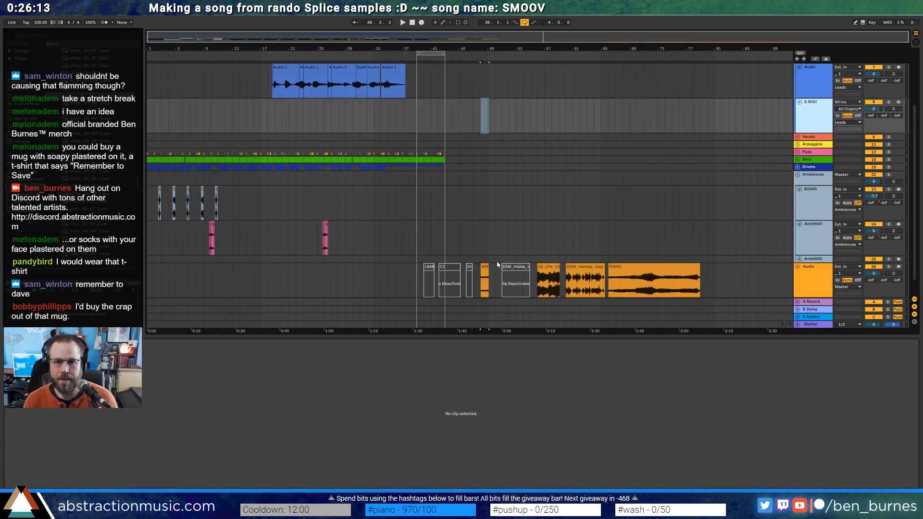
click(530, 120)
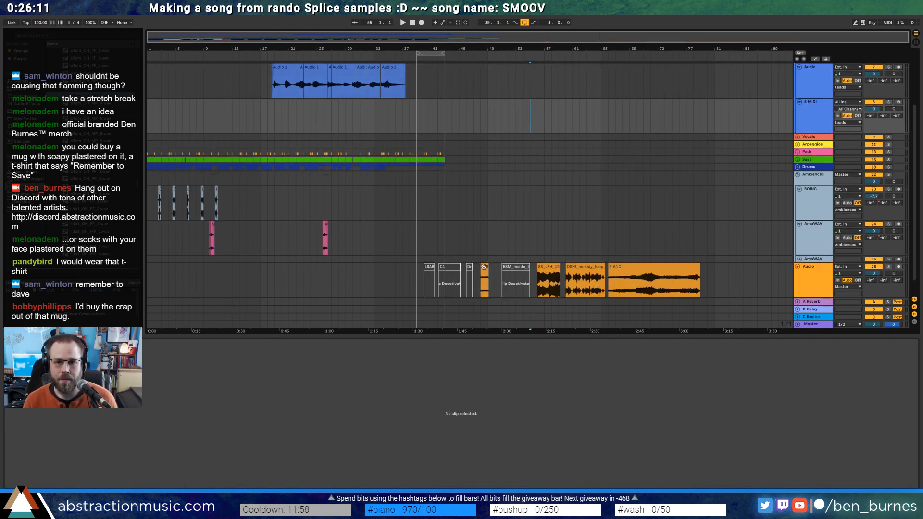
key(shift+Tab)
click(484, 324)
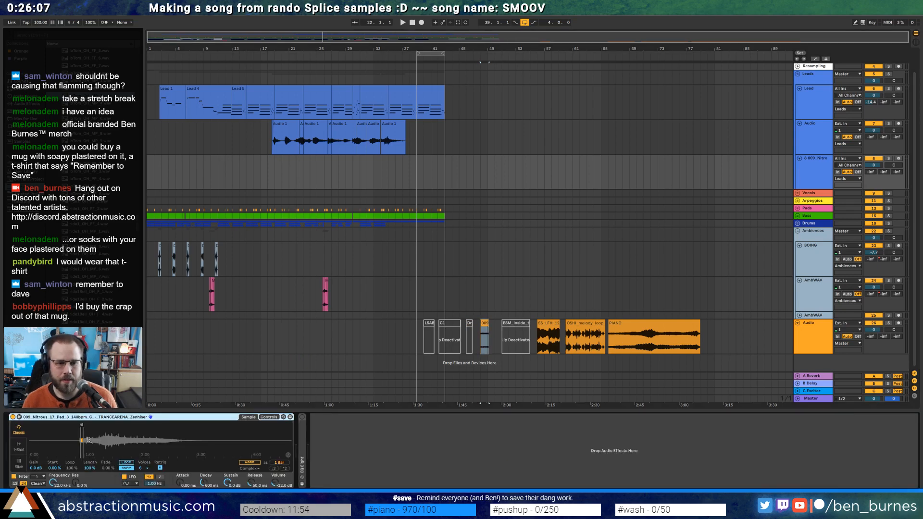
click(81, 426)
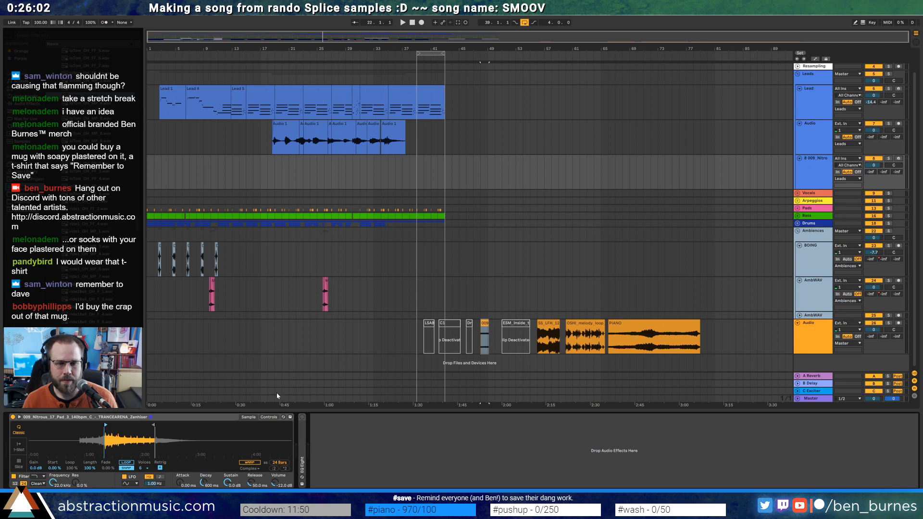
click(898, 158)
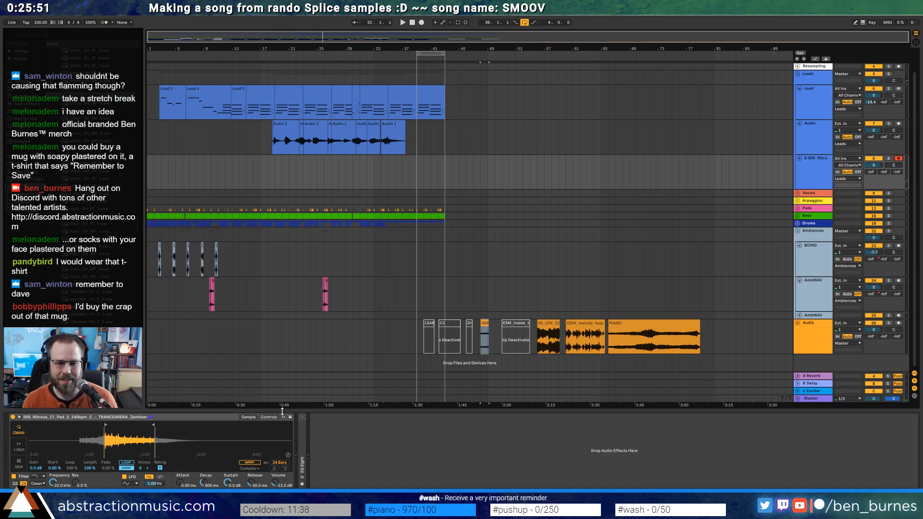
Audition the 009_Nitrous, SS_LFH, melody loop and PIANO clips on the orange sample Audio track
key(space)
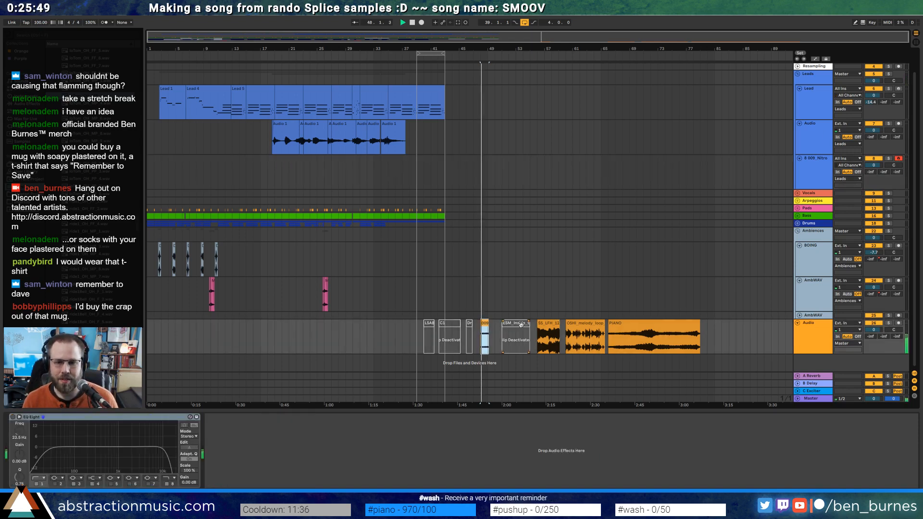
key(space)
click(550, 325)
key(space)
key(space)
click(585, 326)
key(space)
click(628, 325)
key(space)
key(space)
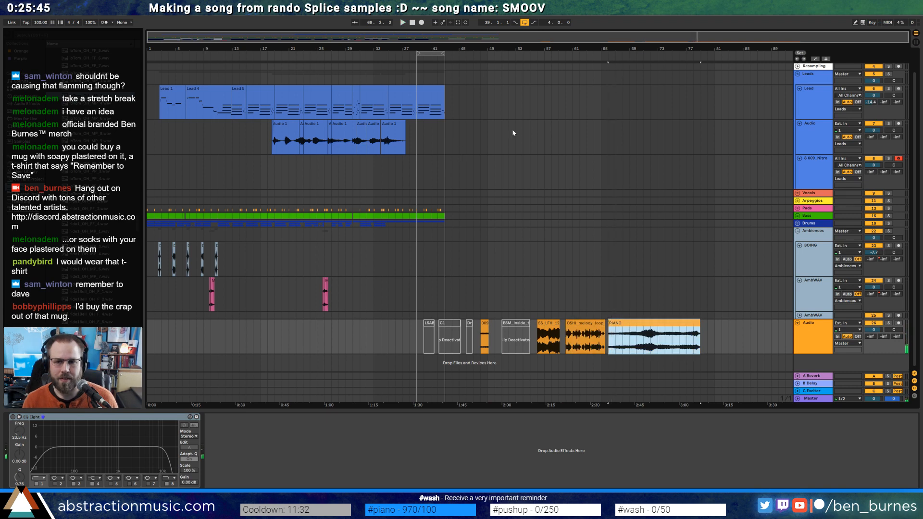
Unfold the Pads group to reach its Pad track and reactivate the Drums loop clip on the sample track
click(815, 171)
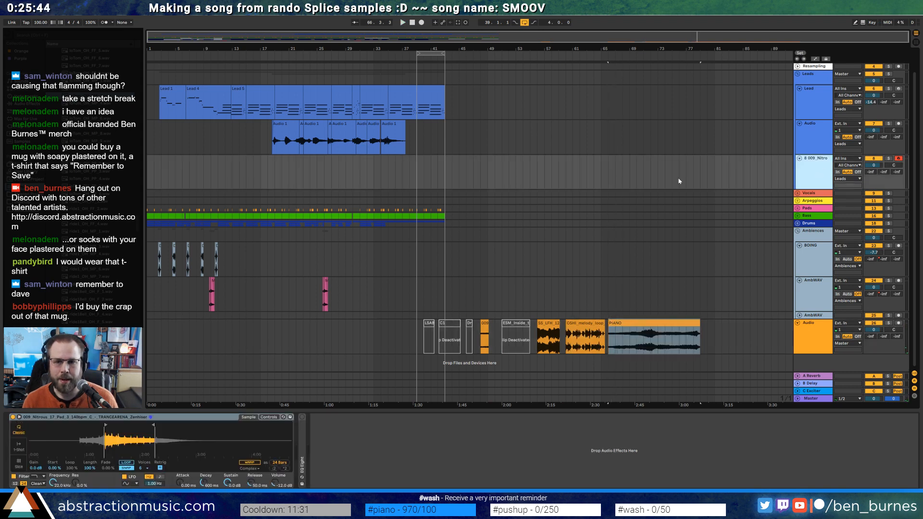
click(801, 210)
click(799, 209)
click(810, 224)
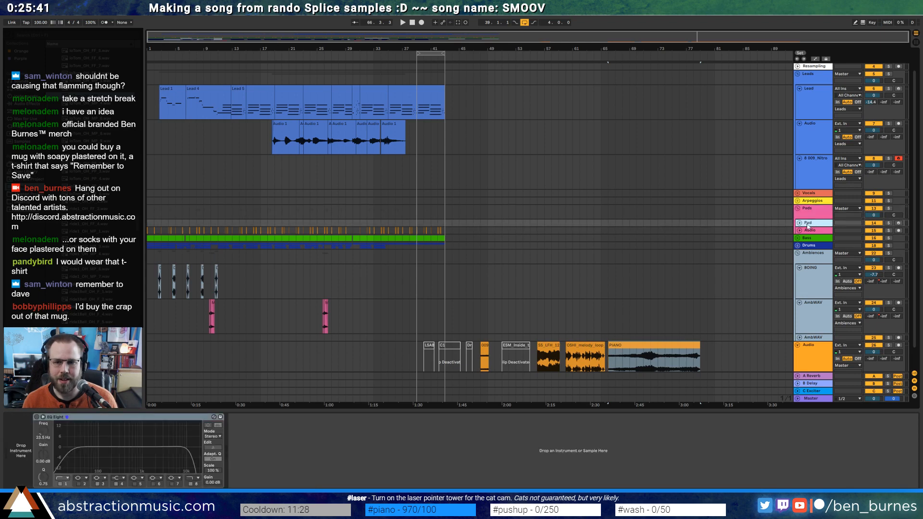
click(469, 351)
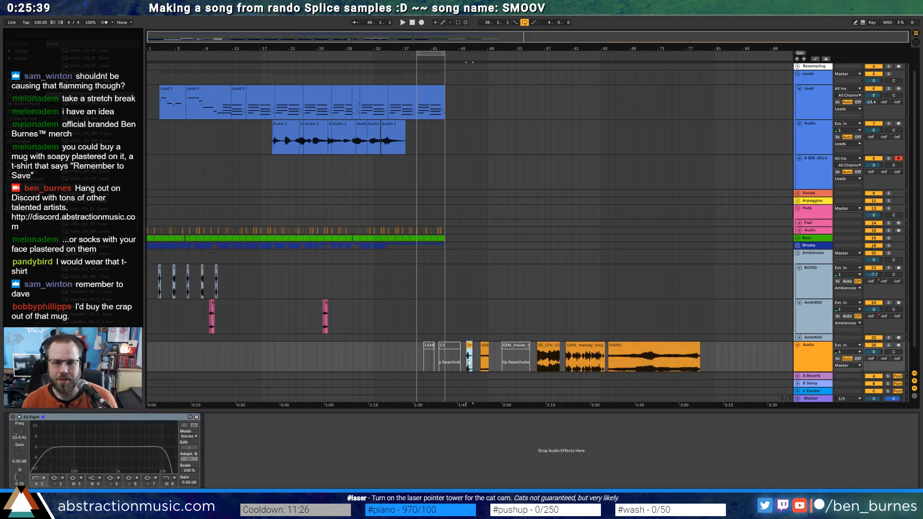
Reactivate the ESM_Inside_the_Machine clip and load it into a Simpler on the Pad track
scroll(449, 337, down, 1)
click(430, 323)
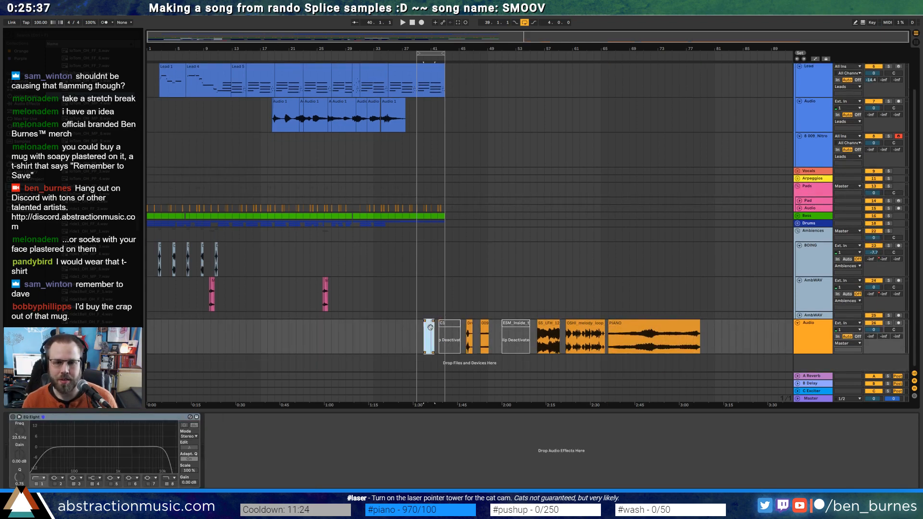
key(0)
key(0)
click(510, 323)
key(0)
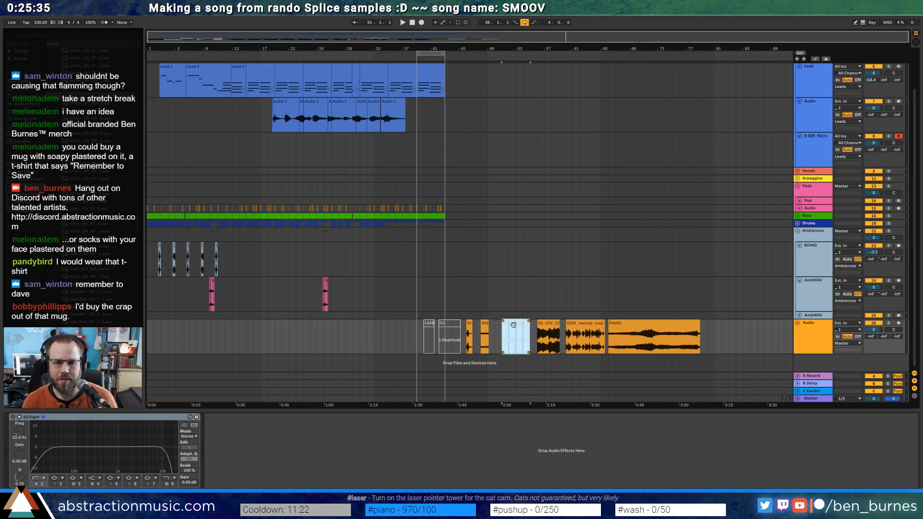
click(813, 202)
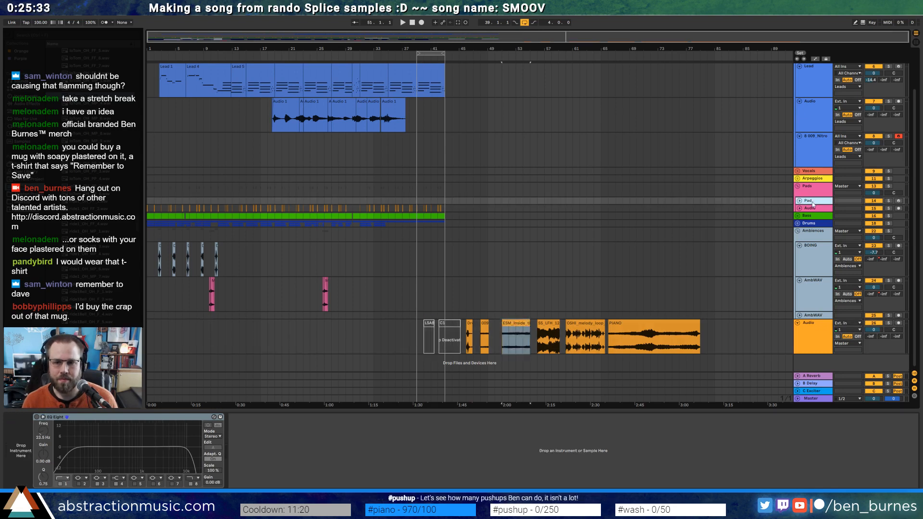
click(510, 325)
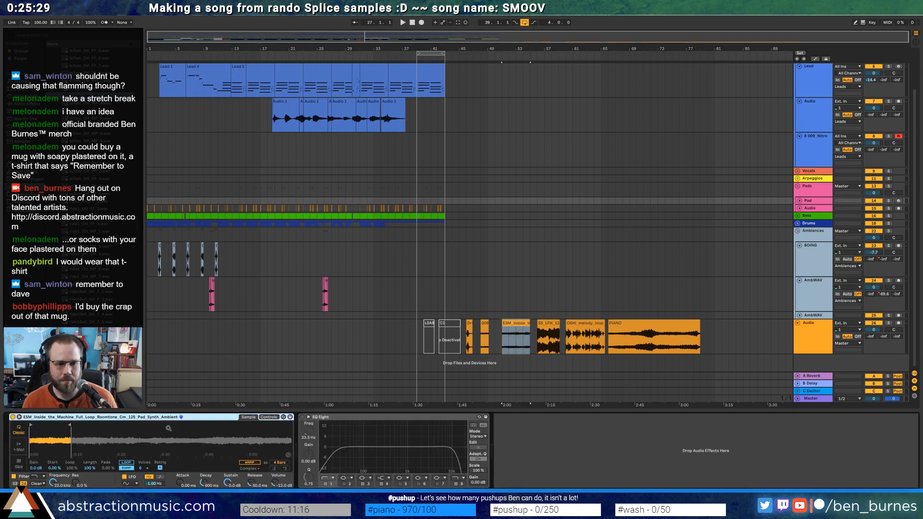
Delete the 009_Nitro track from the Leads group
click(822, 150)
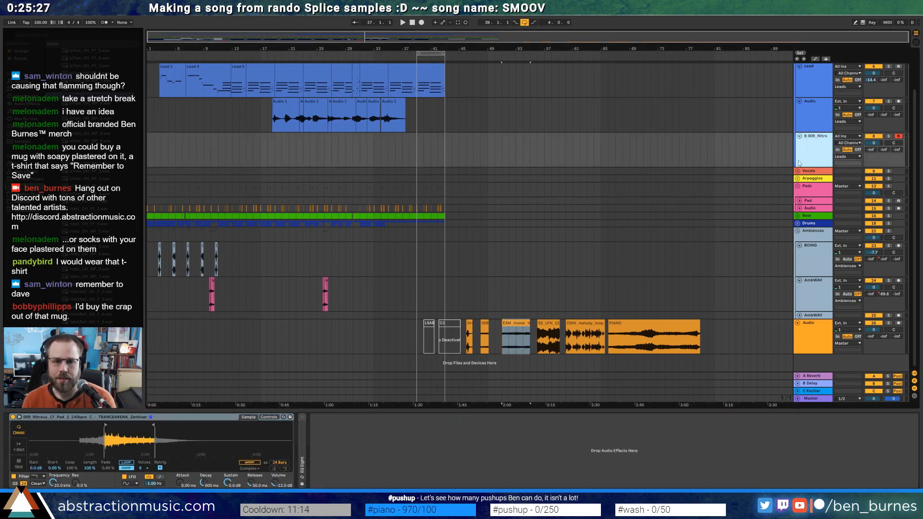
key(Delete)
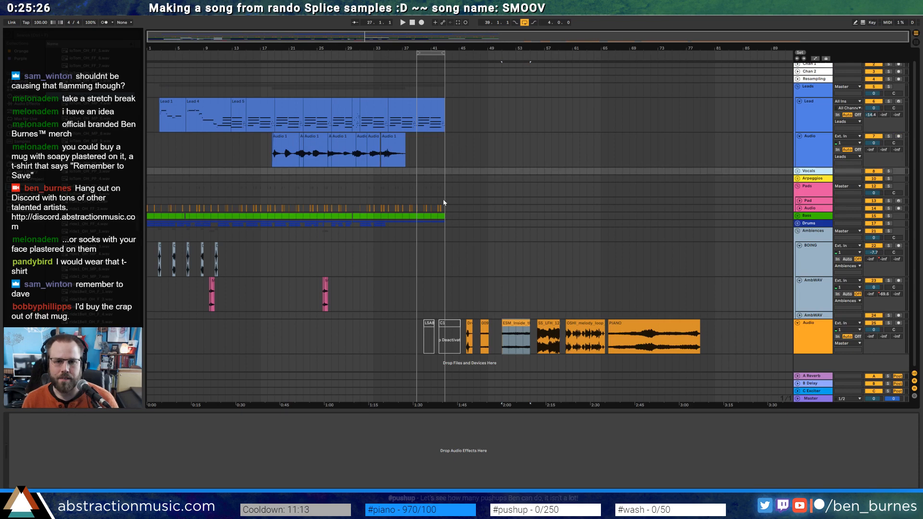
Arm the Pad track for recording and replace its Simpler sample with the 009_Nitrous pad clip
click(813, 202)
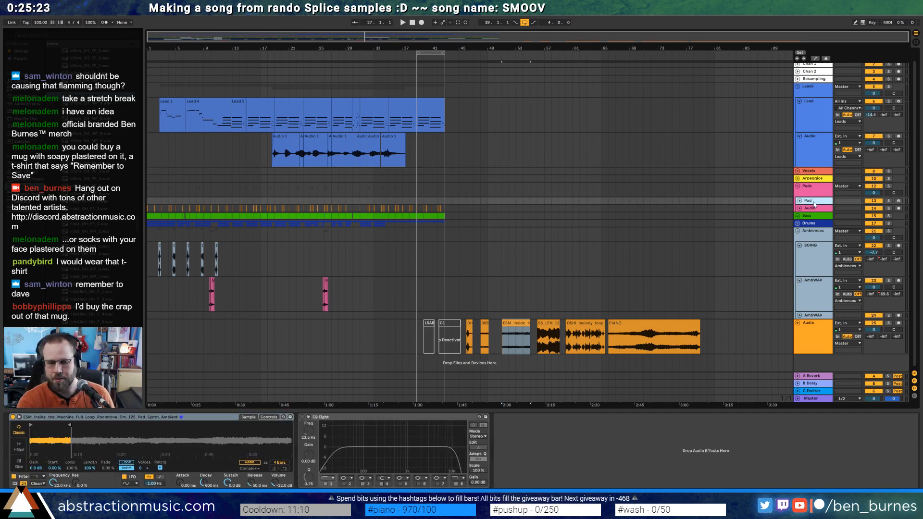
click(899, 201)
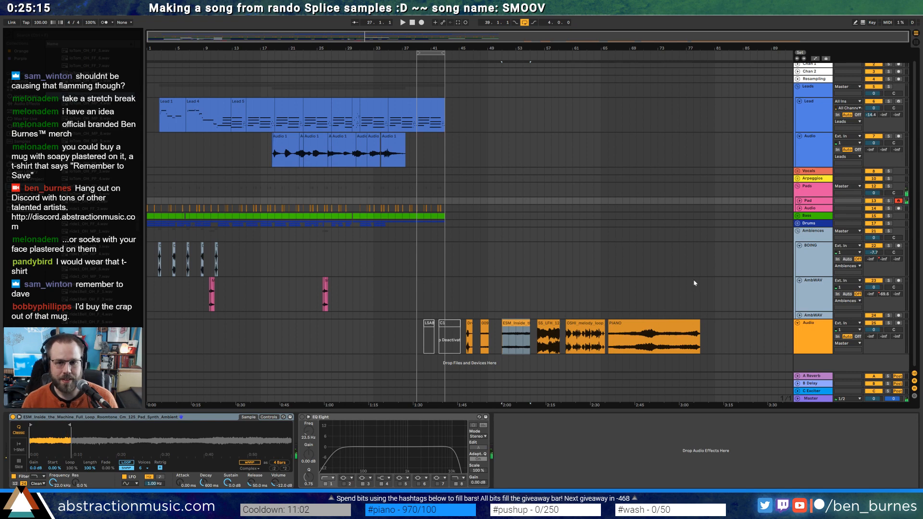
drag(485, 324, 148, 433)
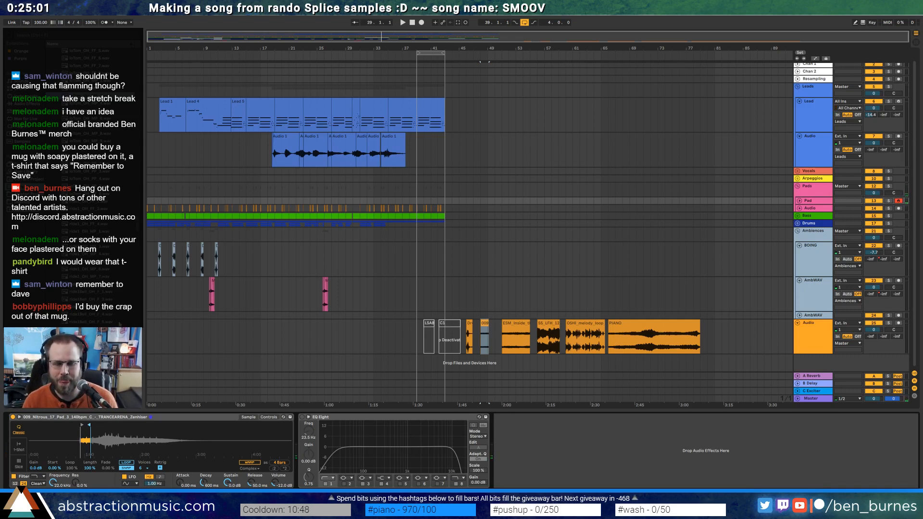
Create a one-bar MIDI clip at bar 39 on the Pad track and draw a C3 note across the full bar
click(418, 202)
ctrl+scroll(429, 214, up, 5)
click(810, 201)
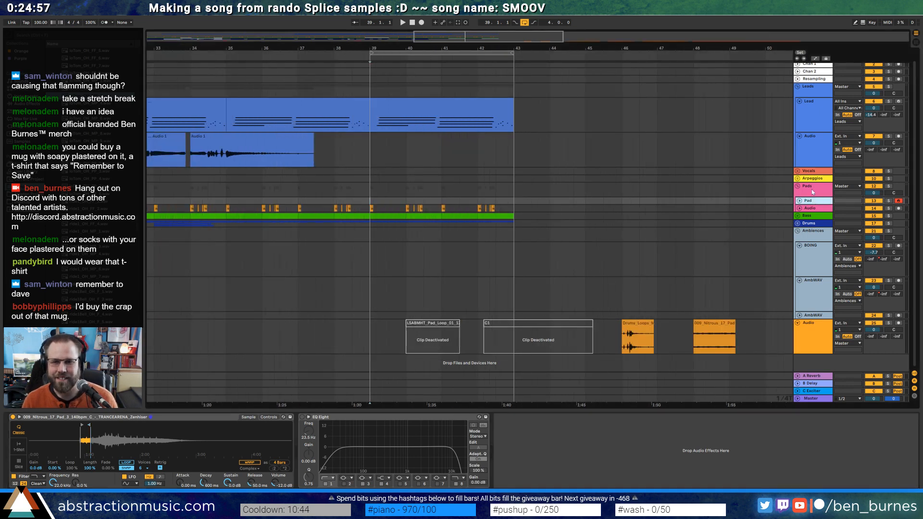
click(800, 179)
click(811, 202)
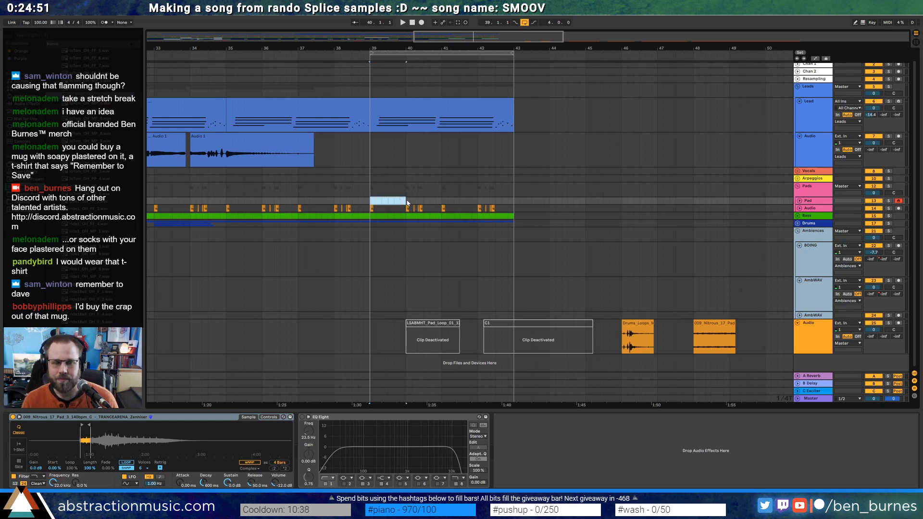
key(ctrl+shift+m)
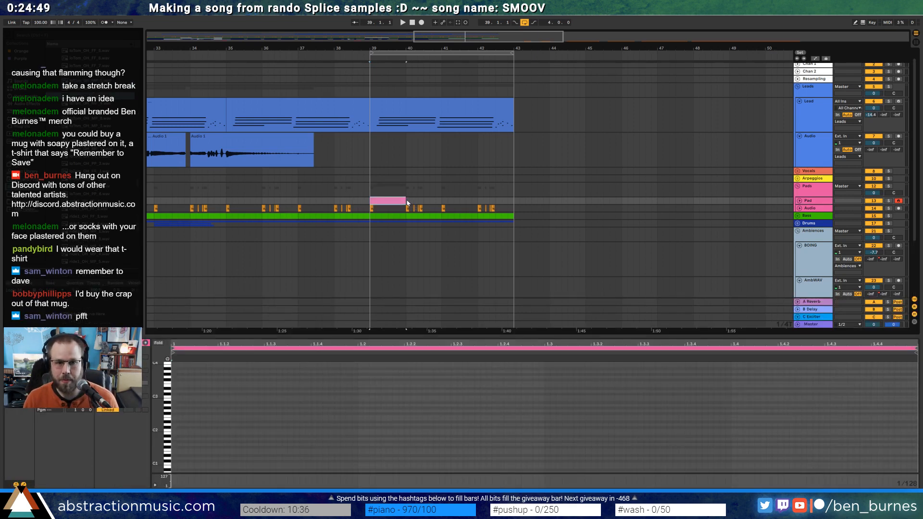
mouse_move(158, 383)
mouse_down()
mouse_move(177, 417)
mouse_move(918, 414)
mouse_up()
Set the Pad clip's loop length to 2 bars and extend the clip's end to bar 43
click(76, 411)
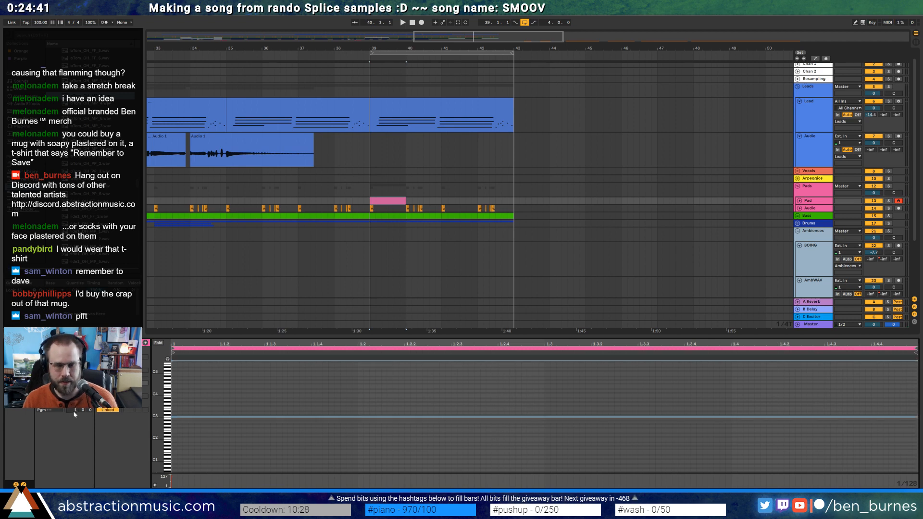
text(2)
key(Return)
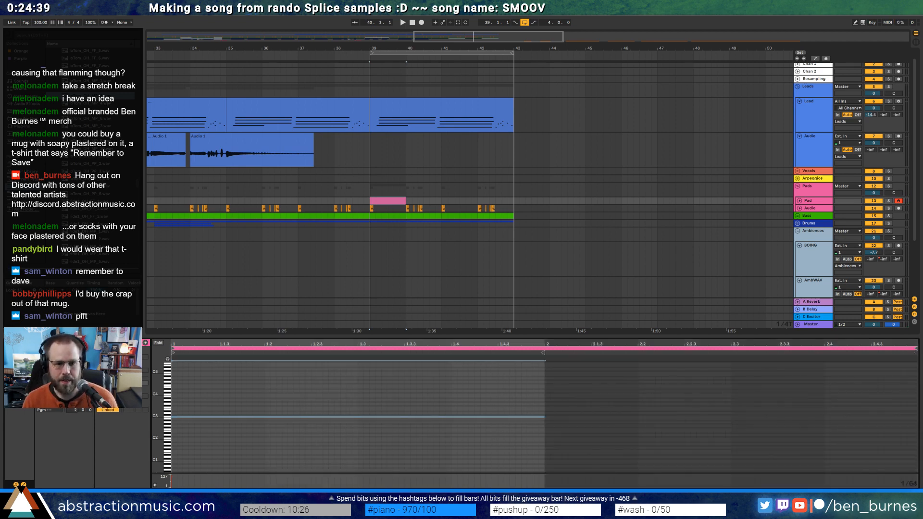
drag(403, 201, 514, 201)
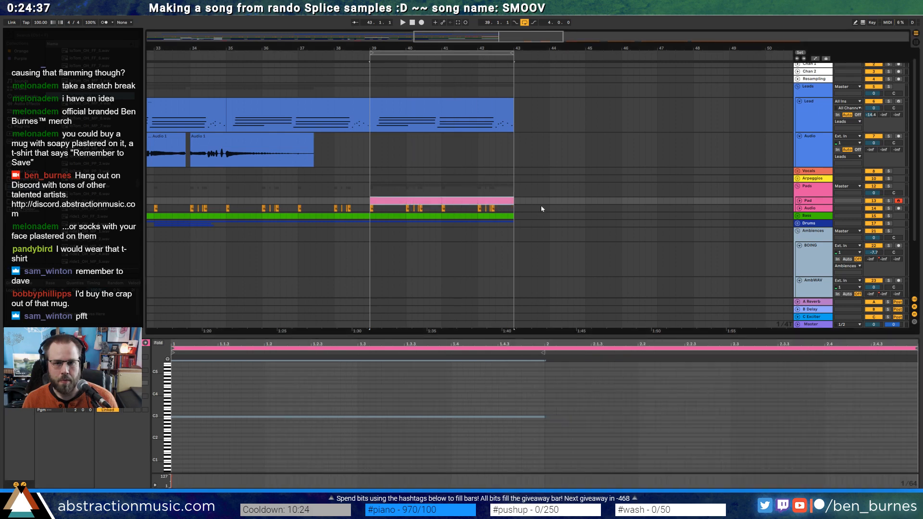
Unfold the Pad track and add a one-bar A#2 note at bar 41 in its MIDI clip
click(800, 201)
key(shift+Tab)
key(space)
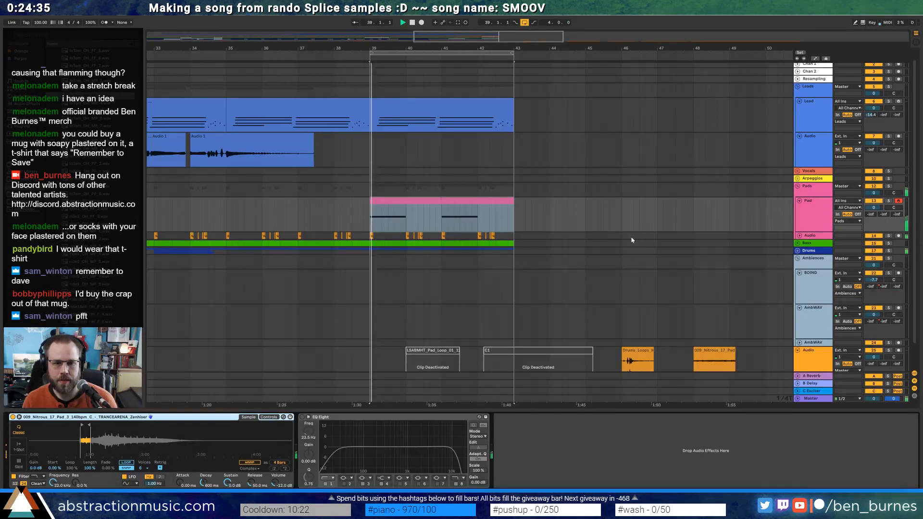
click(426, 201)
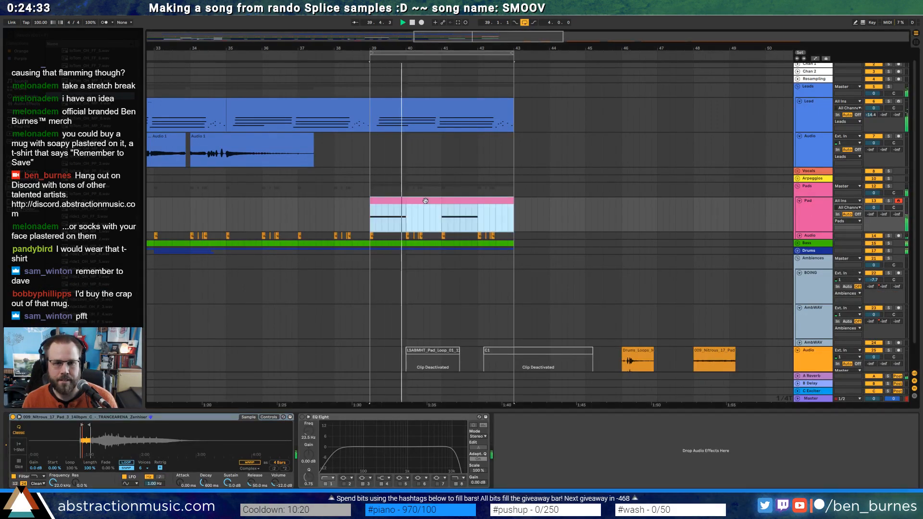
drag(871, 214, 884, 195)
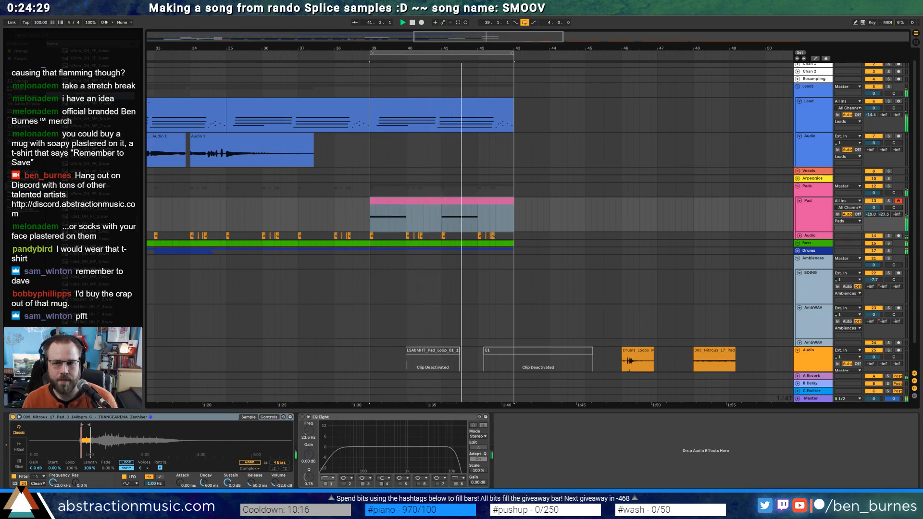
double_click(481, 202)
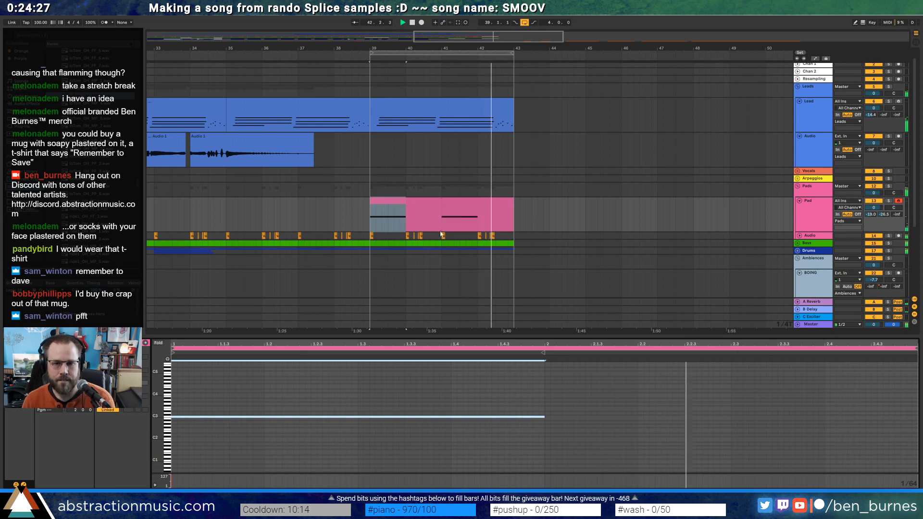
click(587, 385)
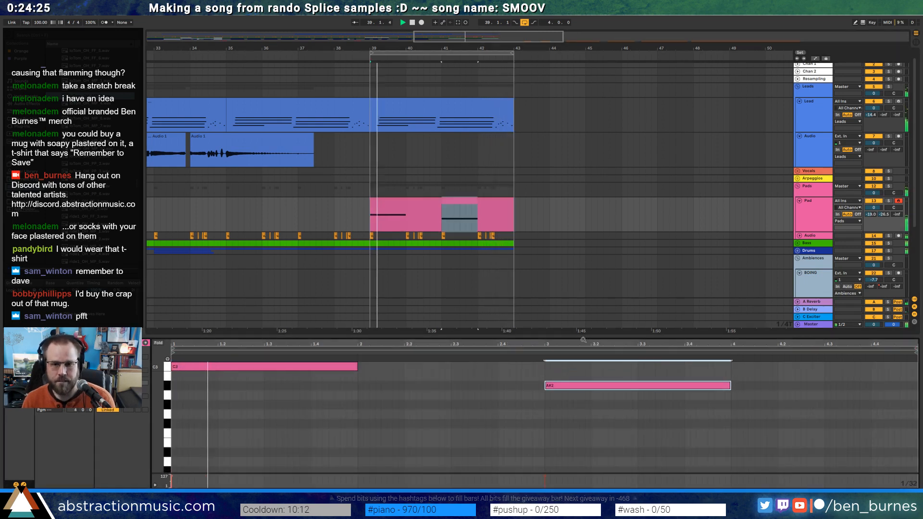
Lengthen the attack of the Pad Simpler's amplitude envelope and raise its release to about 1.5 s
key(shift+Tab)
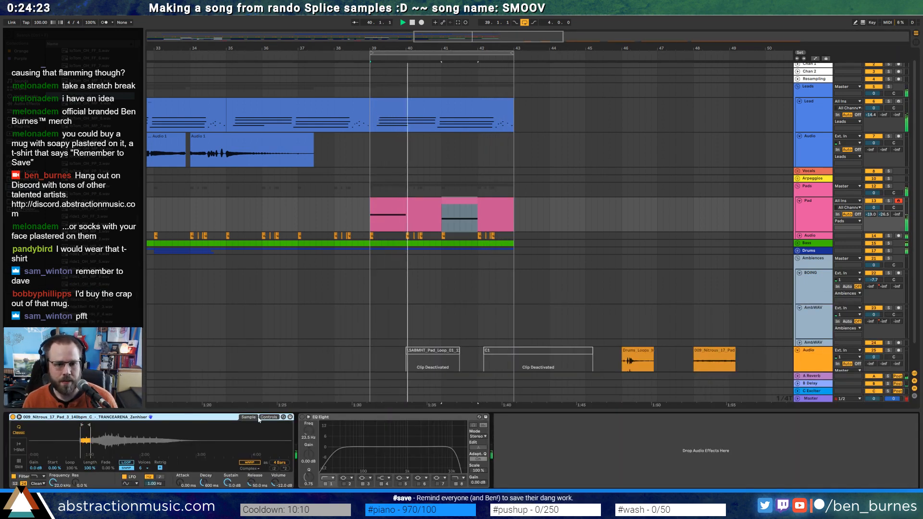
drag(177, 425, 200, 426)
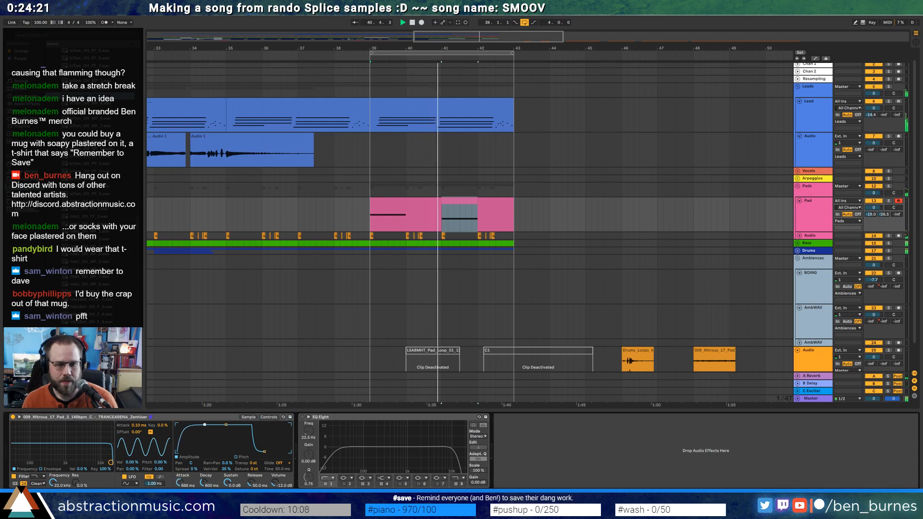
drag(265, 452, 277, 452)
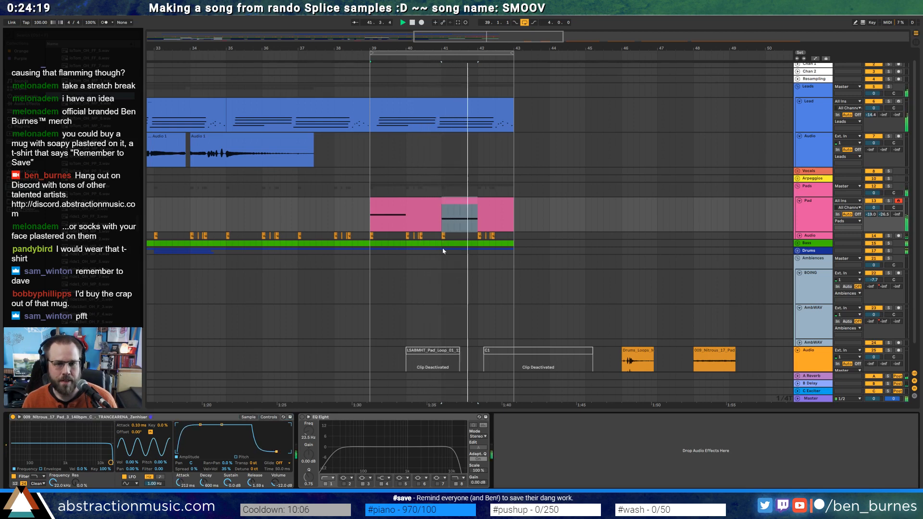
Transpose the Pad clip's second note, at bar 41, up four semitones to D3 and play the section
double_click(462, 198)
click(573, 384)
scroll(569, 408, up, 2)
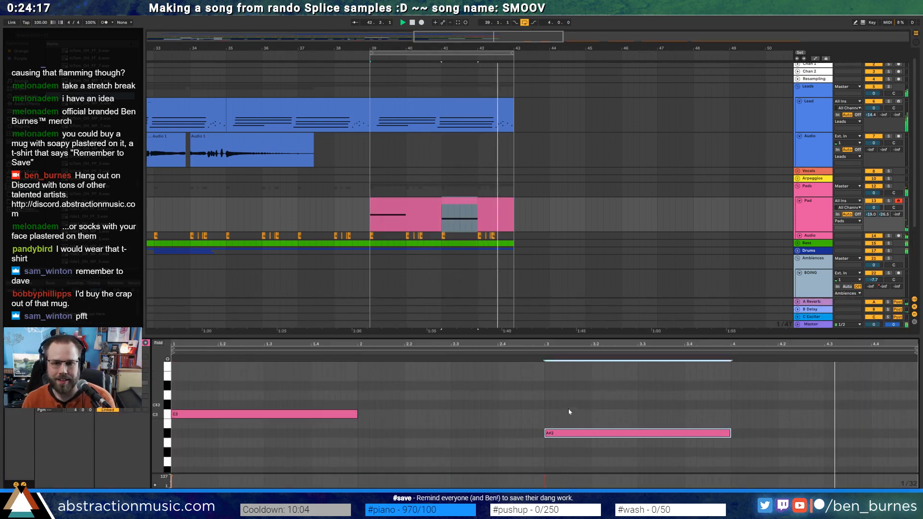
key(Up)
key(Up)
key(Up)
key(Up)
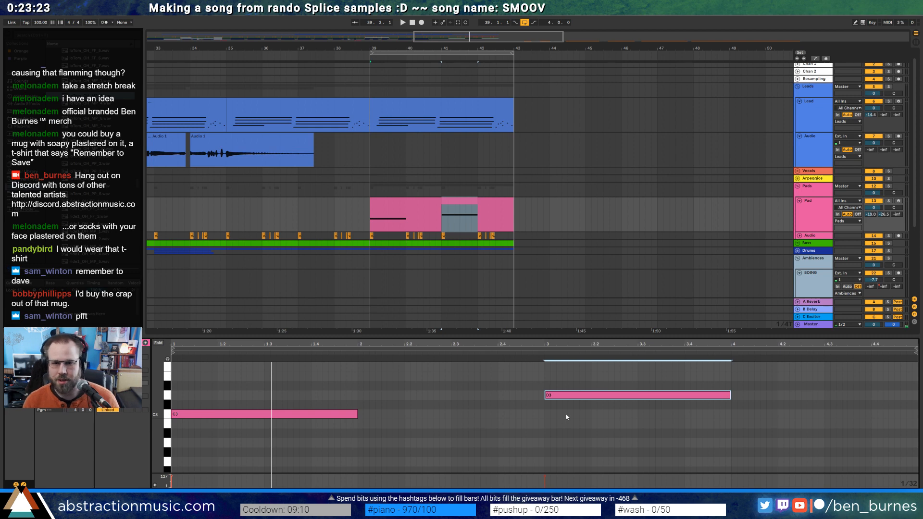
click(569, 397)
key(space)
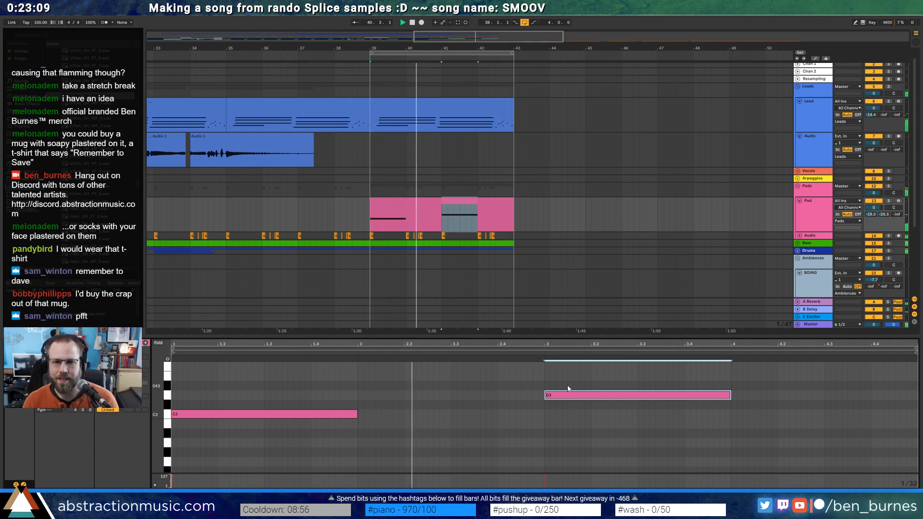
Set the Pad Simpler's amplitude envelope to an attack of 684 ms and a release of 3.62 s
key(shift+Tab)
drag(200, 426, 203, 426)
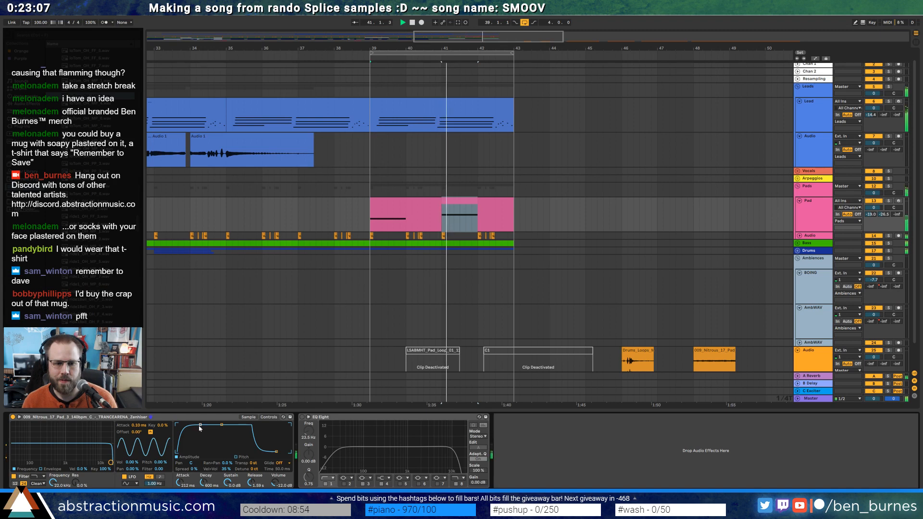
drag(277, 452, 278, 452)
key(space)
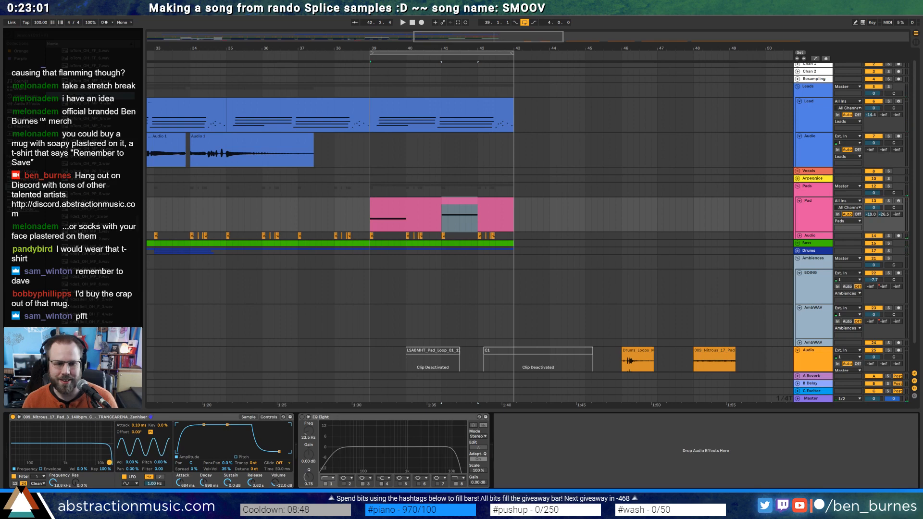
Lower the Pad Simpler's filter frequency to about 12 kHz and set its LFO to 3.38 Hz with 66.4 % volume modulation
drag(109, 463, 102, 463)
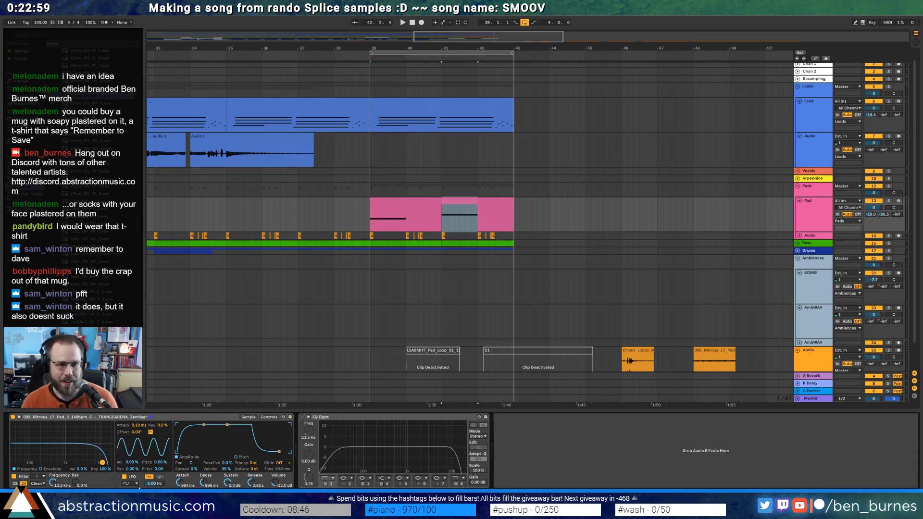
drag(148, 485, 152, 476)
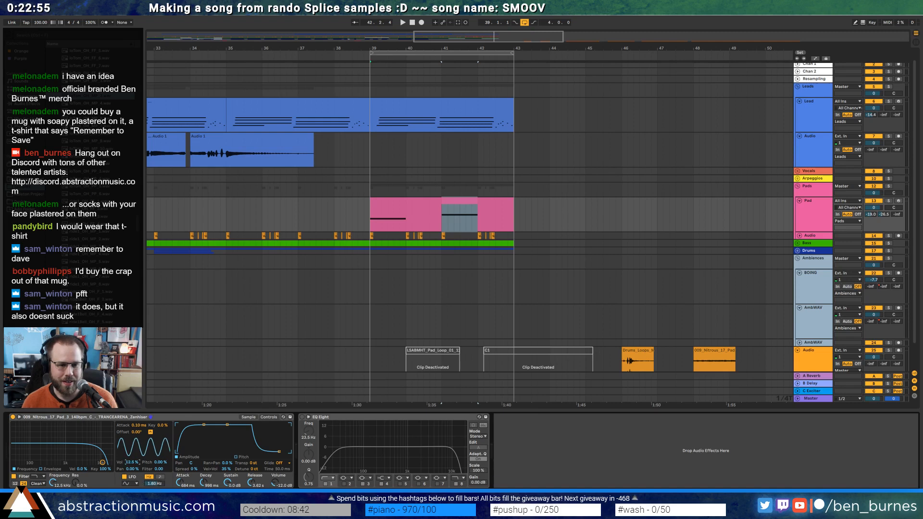
key(space)
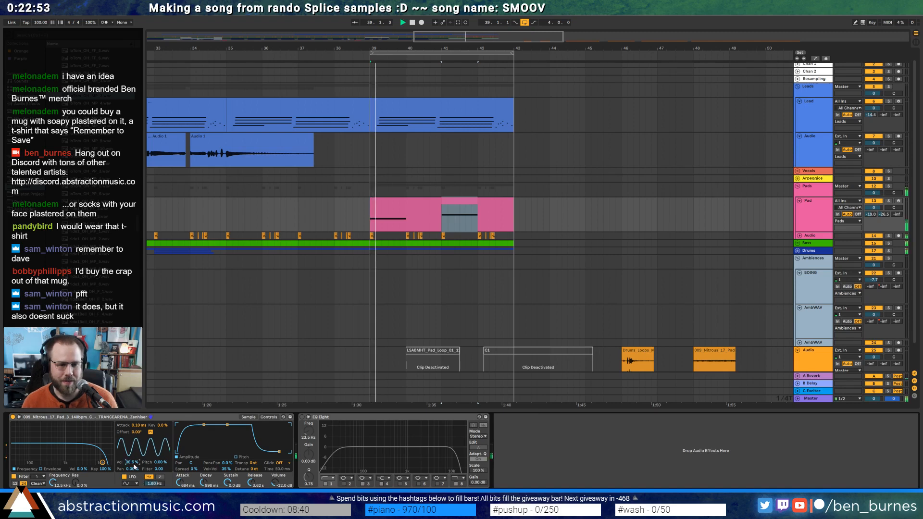
drag(153, 484, 129, 445)
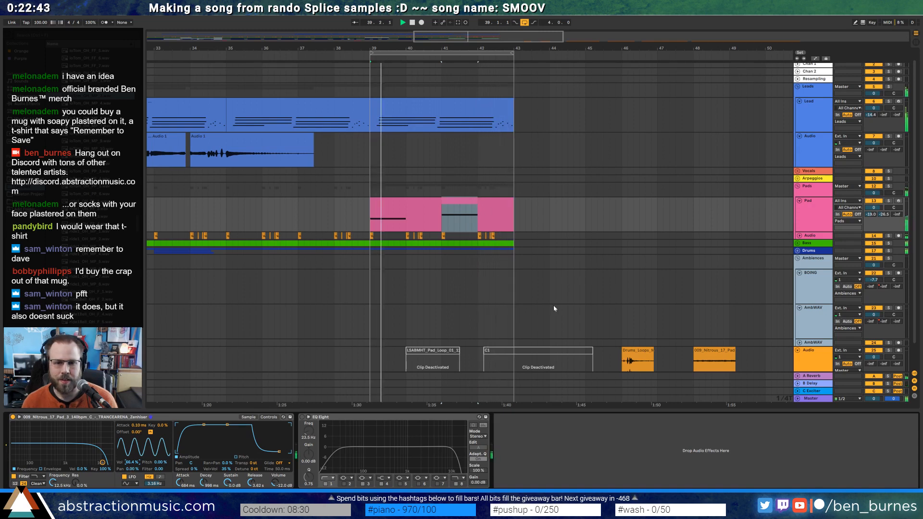
Delete the EQ Eight device from the Pad track
click(356, 421)
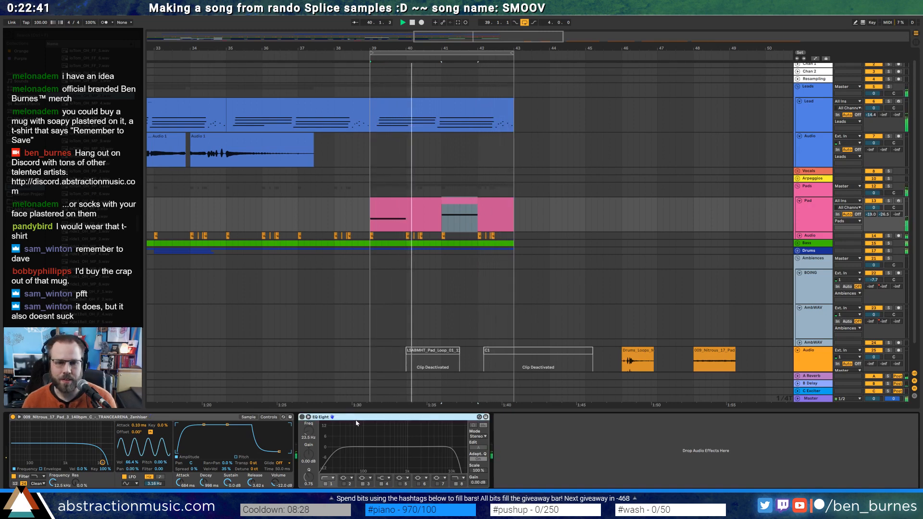
key(Delete)
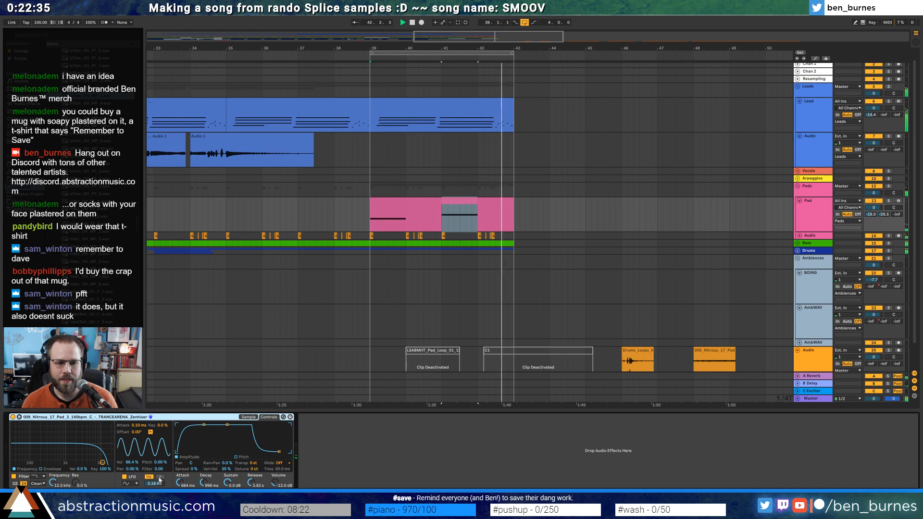
Shorten the Pad Simpler's sample region to 1 bar with looping switched on
click(247, 418)
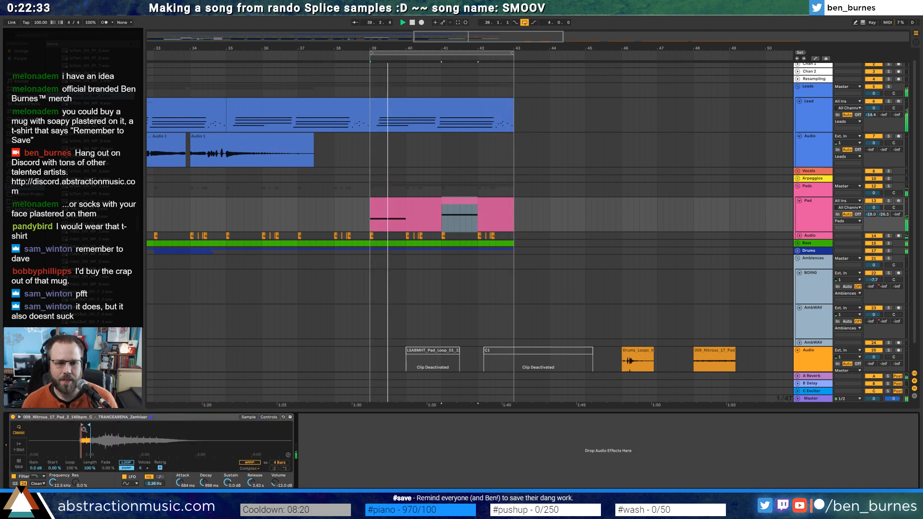
scroll(143, 424, up, 5)
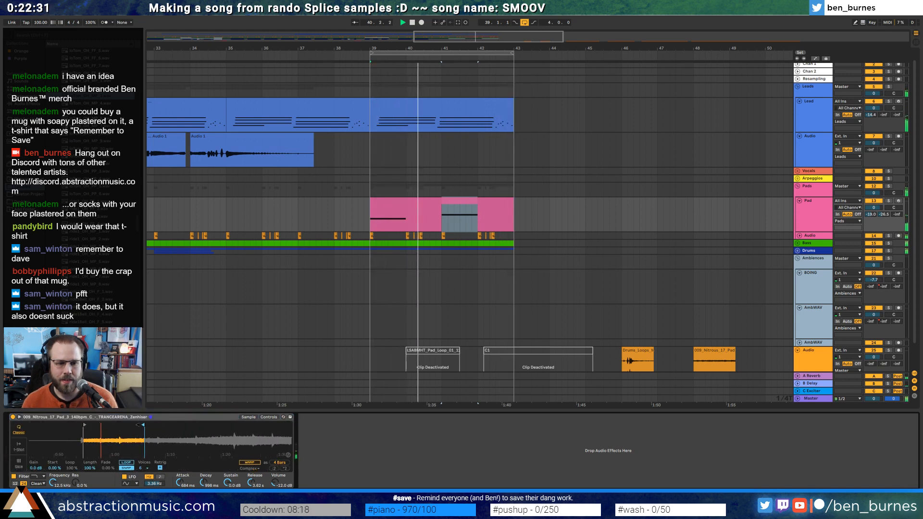
drag(144, 425, 110, 425)
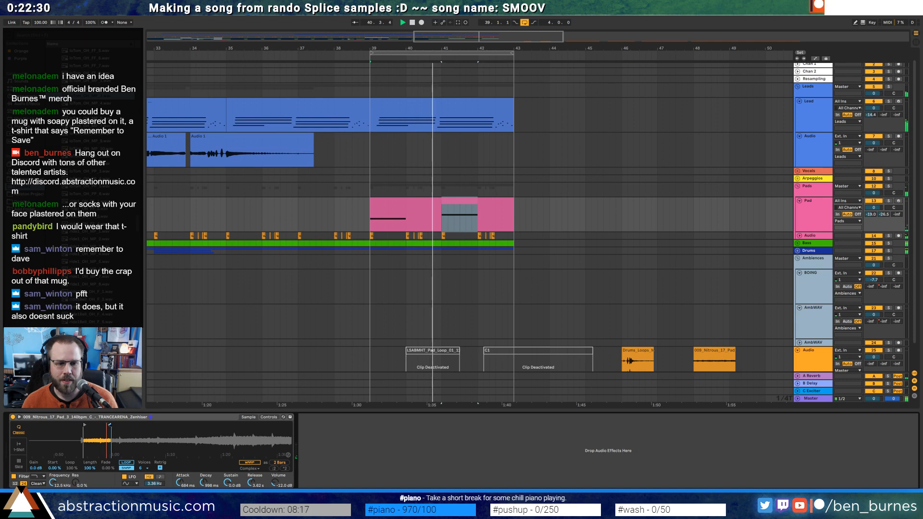
click(126, 463)
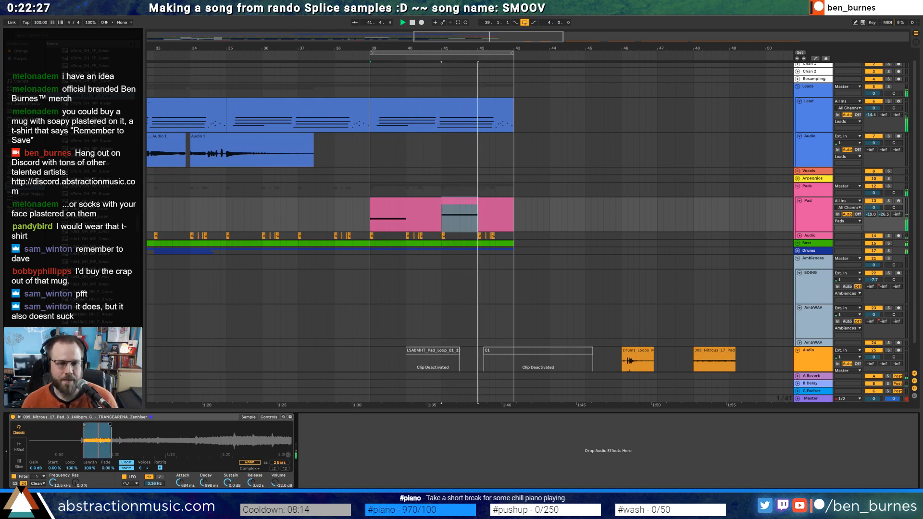
drag(111, 425, 98, 424)
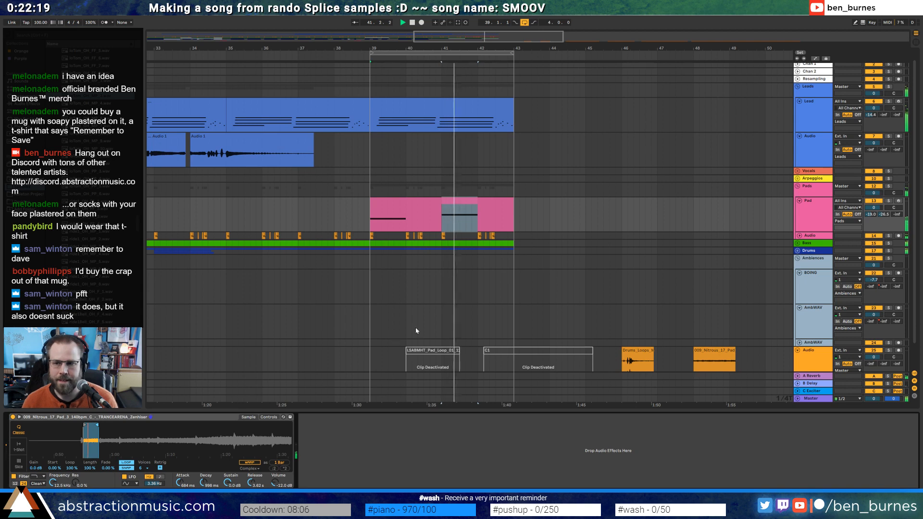
key(space)
Lower the top note of the second chord in the Lead clip at bar 39 by one semitone and play the section
click(473, 106)
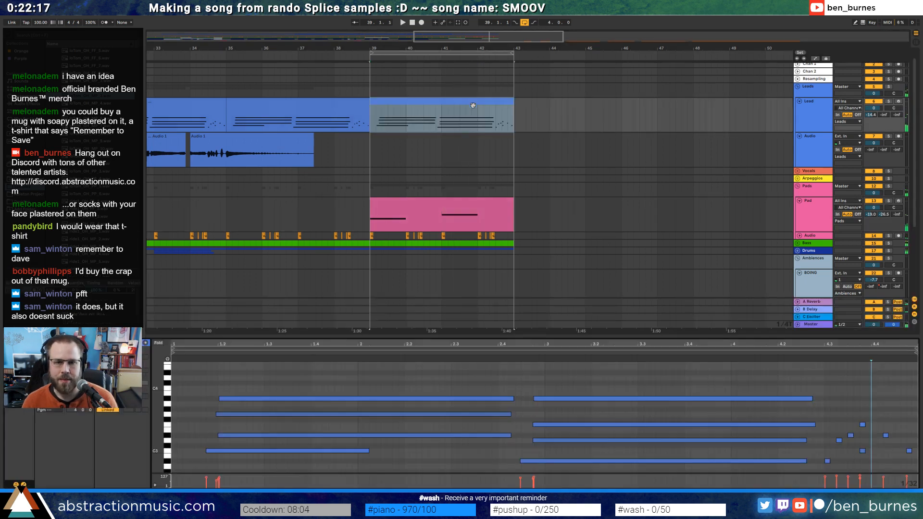
click(617, 399)
key(Down)
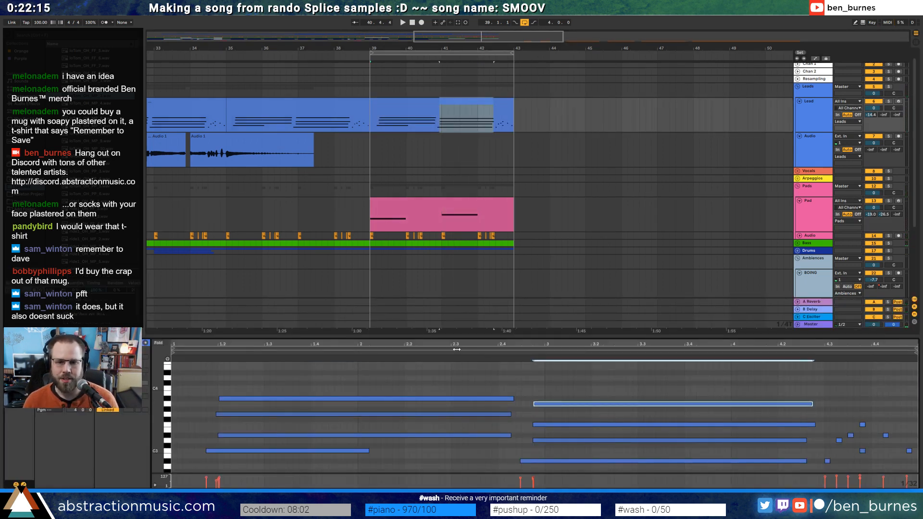
click(474, 377)
key(space)
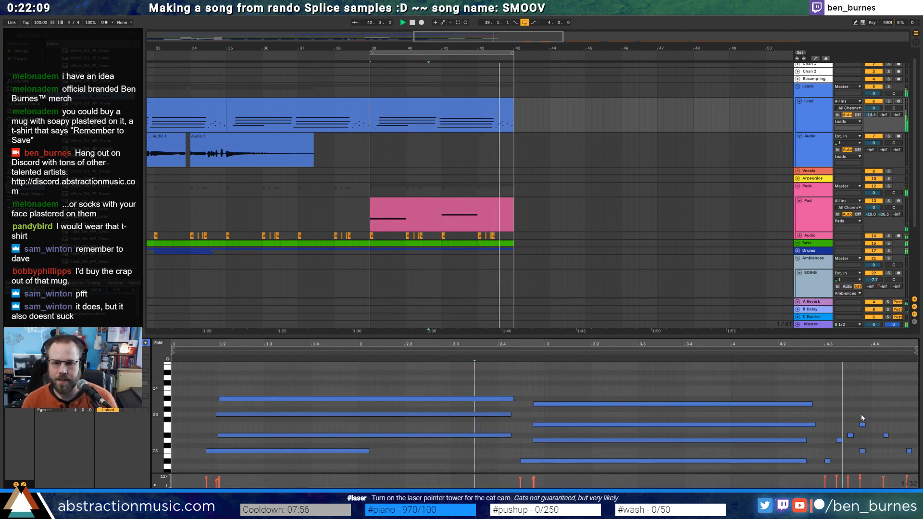
Move the first two short notes of the Lead clip's closing run to A3 and F3
key(space)
click(825, 449)
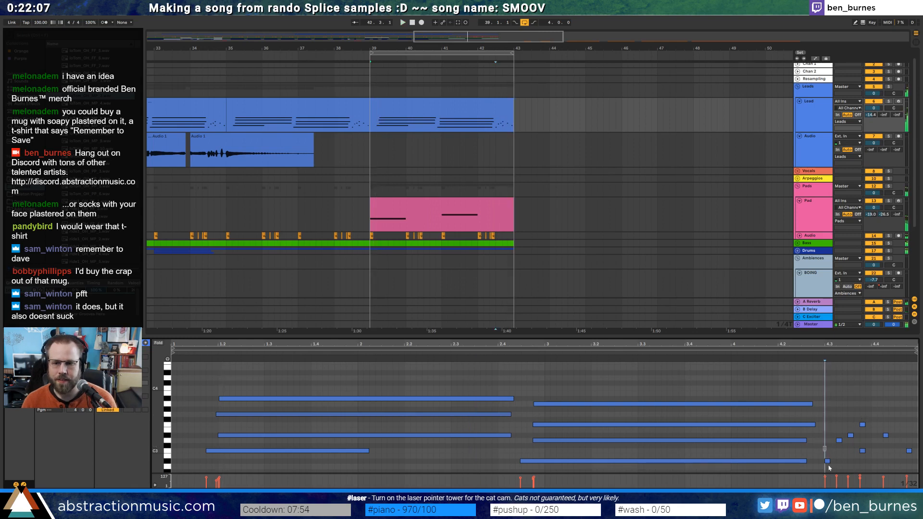
click(828, 461)
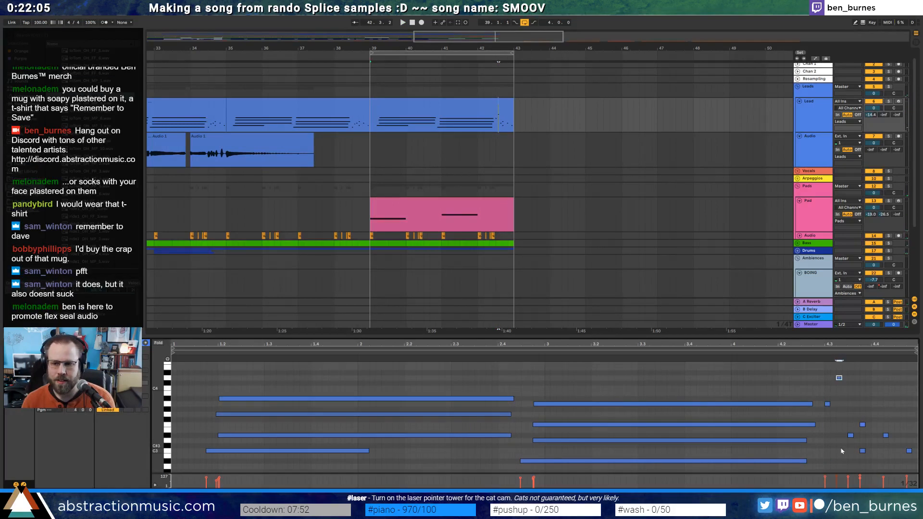
key(Down)
key(Down)
key(Down)
key(Down)
key(Down)
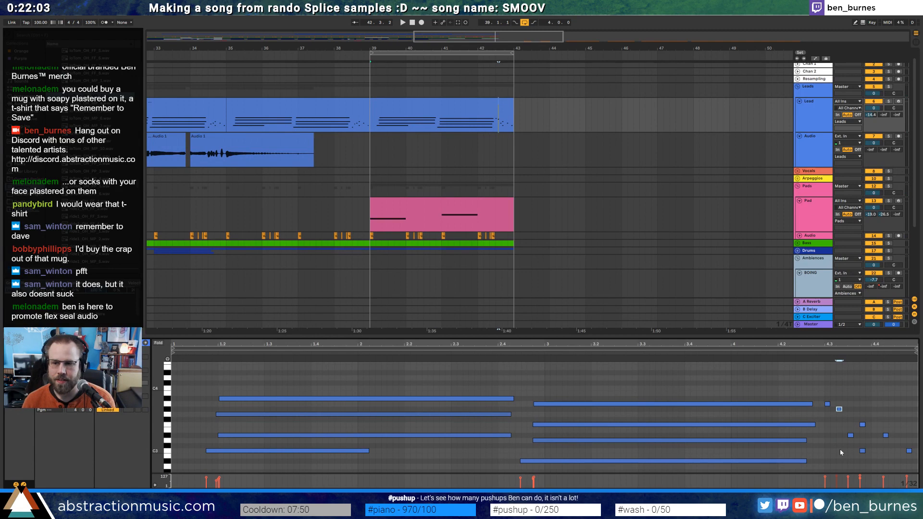
key(Down)
key(Down)
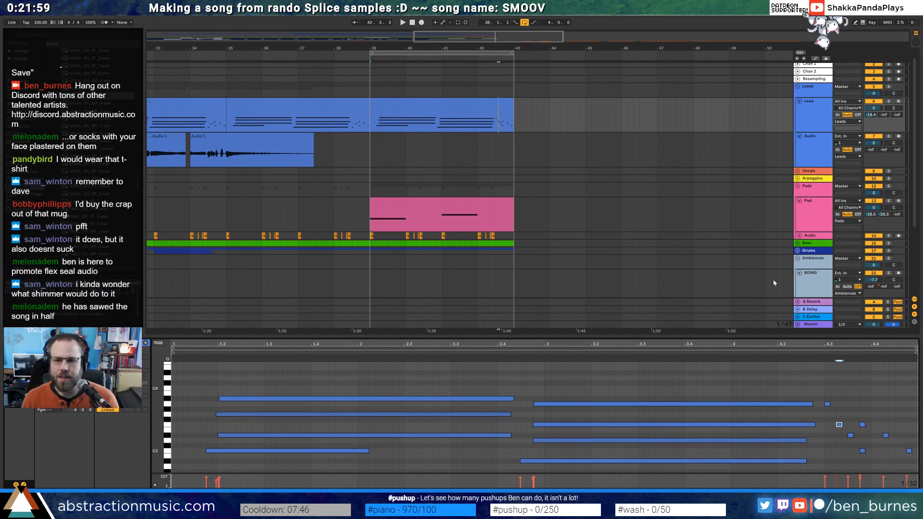
Add the ValhallaShimmer plug-in to the Pad track after its Simpler
click(812, 215)
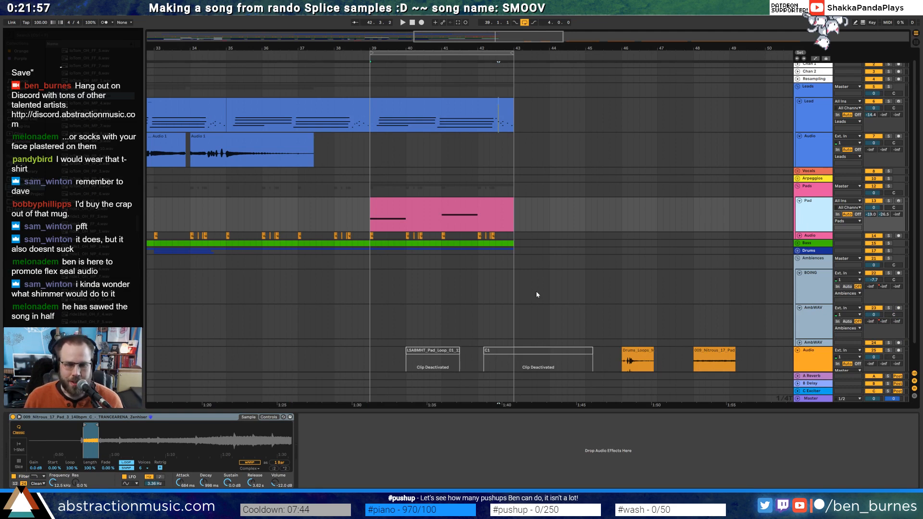
click(23, 126)
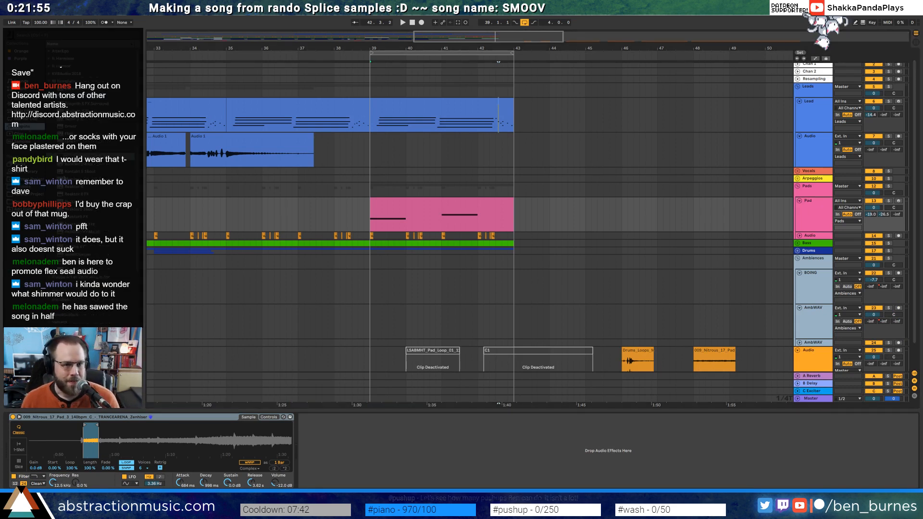
click(65, 81)
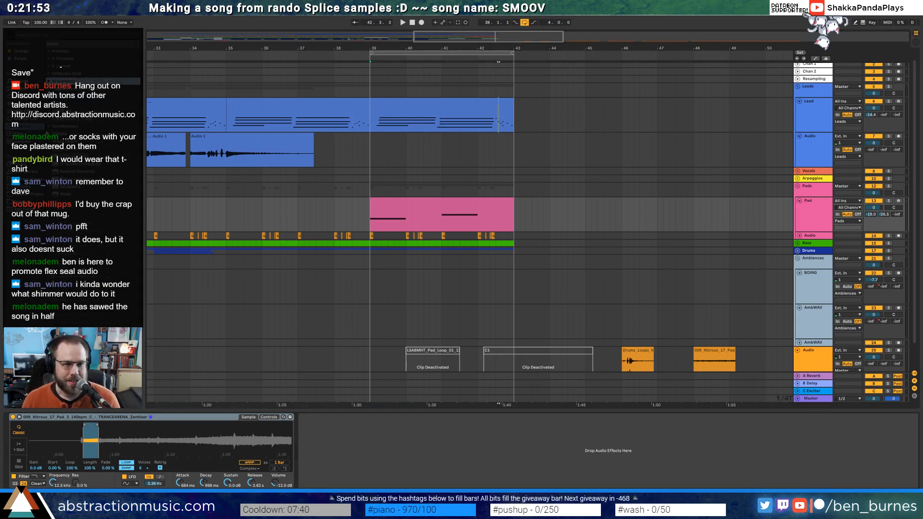
click(49, 133)
drag(76, 150, 474, 296)
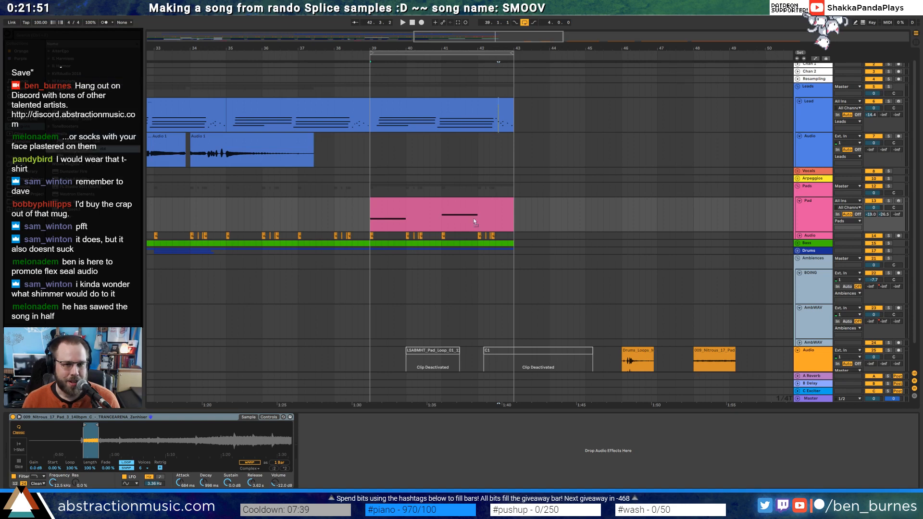
drag(474, 218, 475, 219)
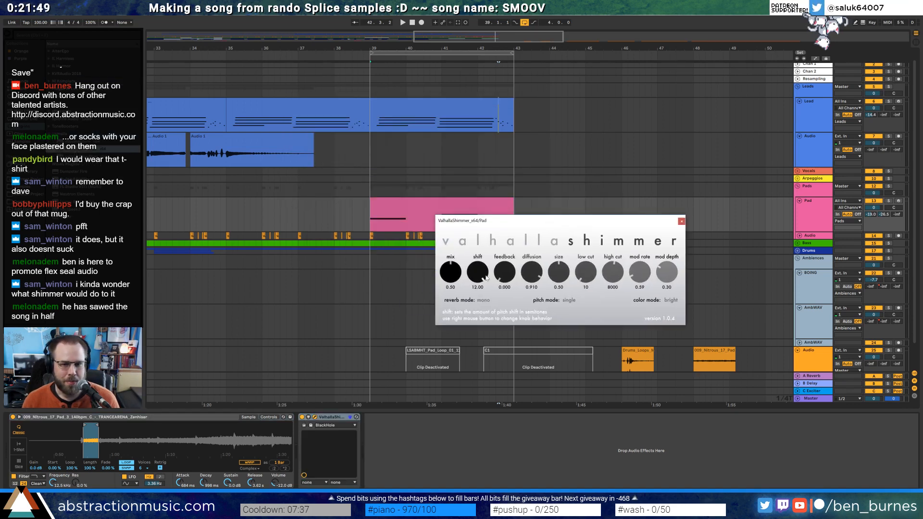
Set ValhallaShimmer's shift to 7.00 and feedback to 0.320, and play the section
drag(487, 278, 484, 293)
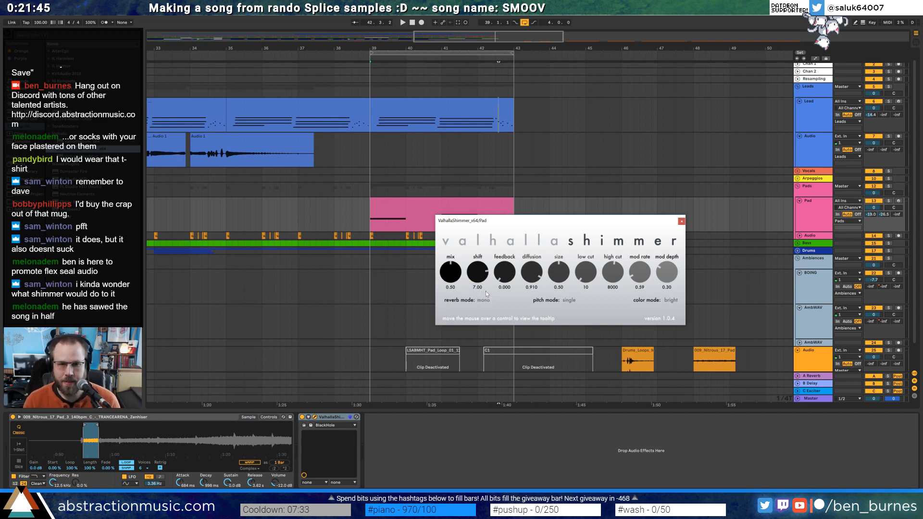
drag(505, 272, 505, 263)
key(space)
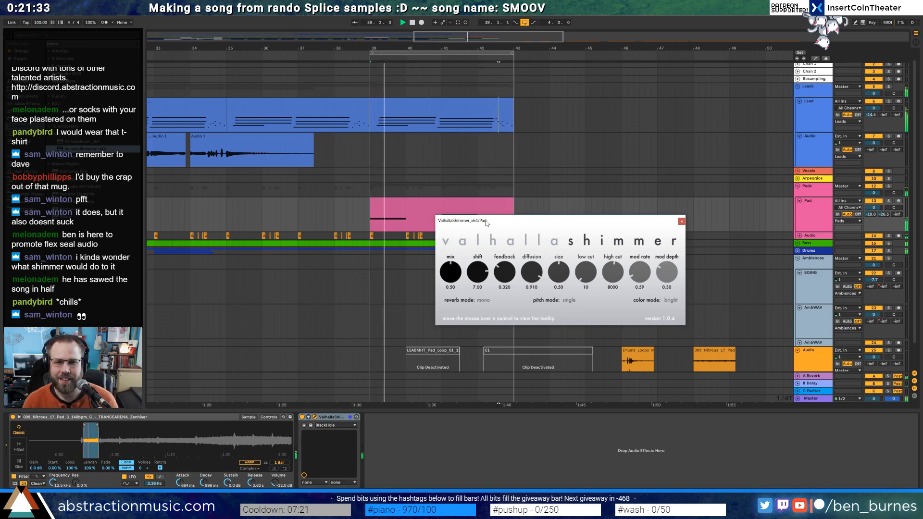
In the Lead clip's closing run, raise the fourth and second-to-last notes to G#3, delete the doubled C3 note, and play the section
double_click(487, 102)
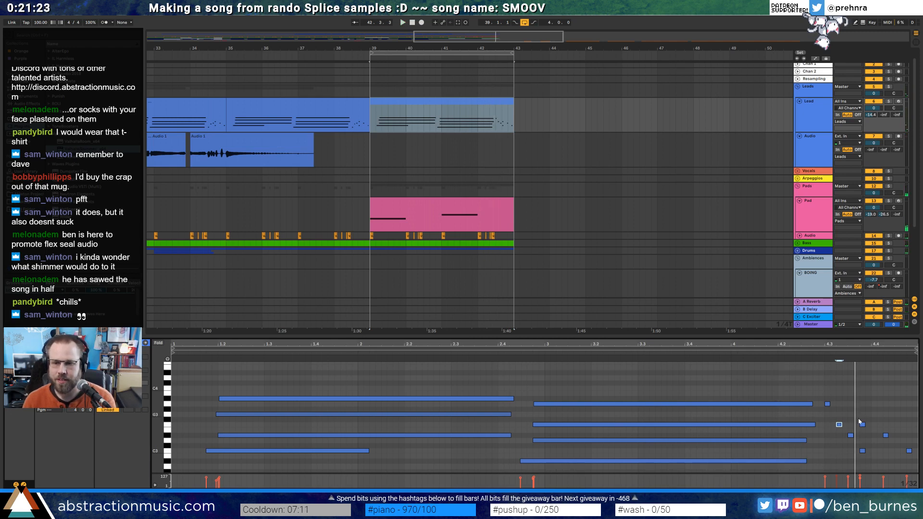
drag(862, 424, 887, 425)
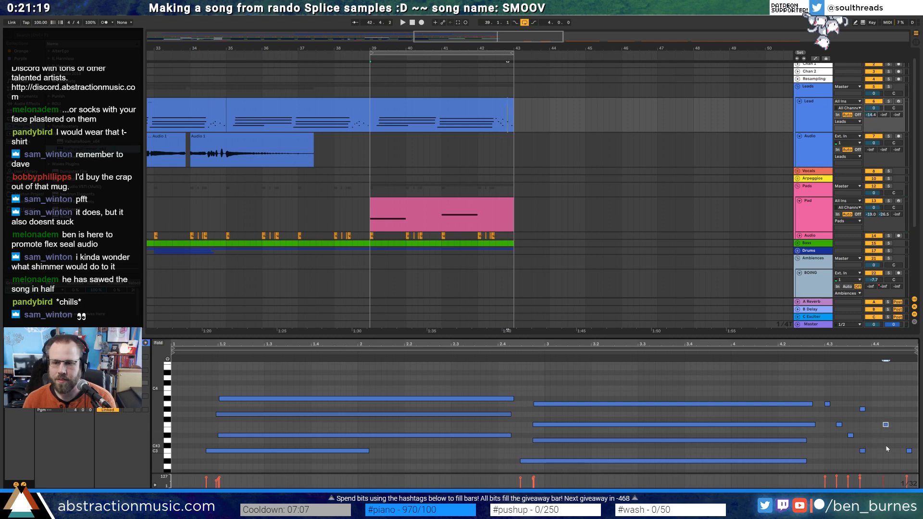
key(Delete)
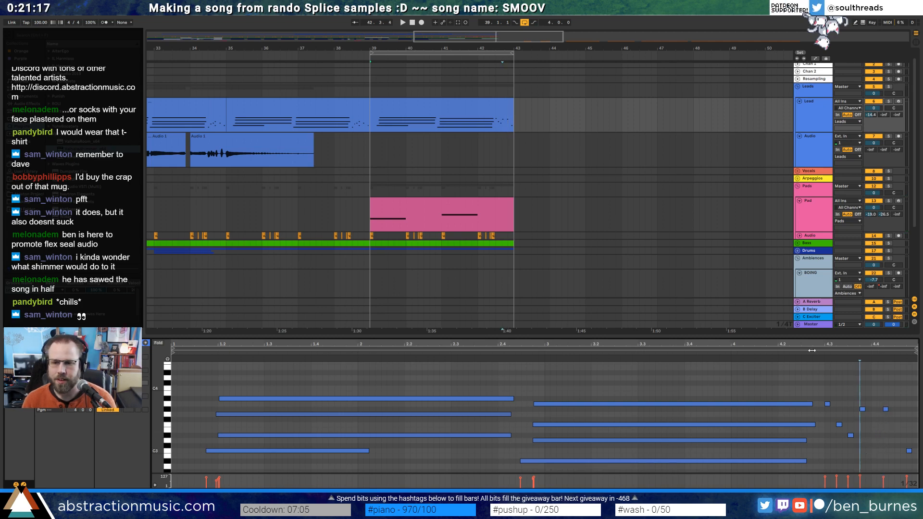
click(801, 353)
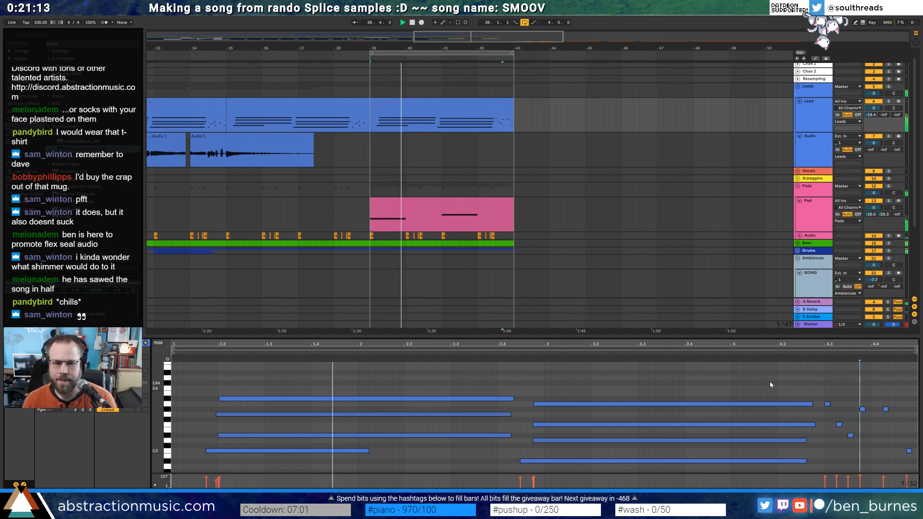
Set ValhallaShimmer's mix to 0.41 and feedback to 0.328, and play the Pad track soloed
click(404, 200)
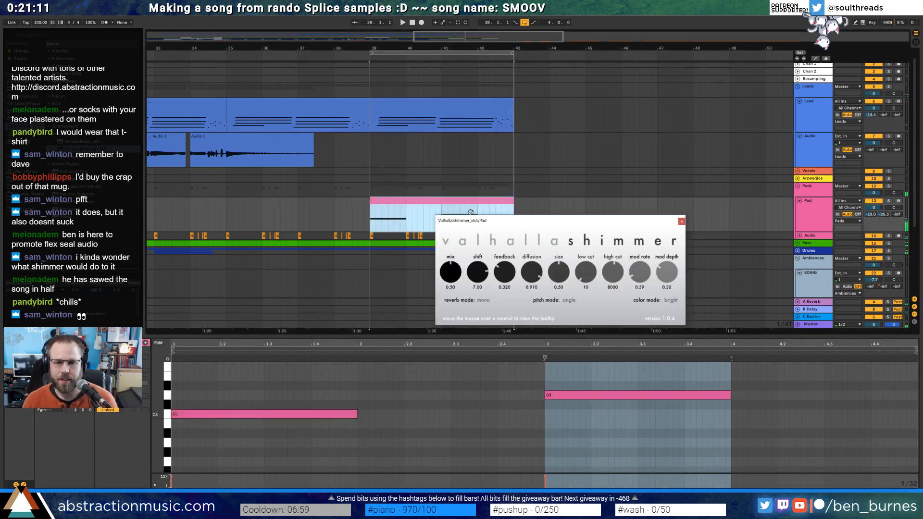
key(shift+Tab)
key(shift+Tab)
drag(452, 273, 504, 272)
click(889, 201)
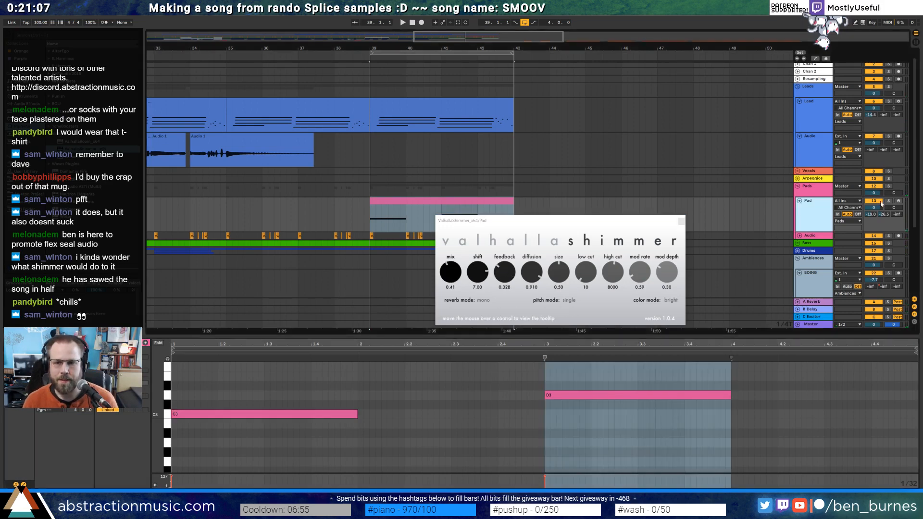
key(space)
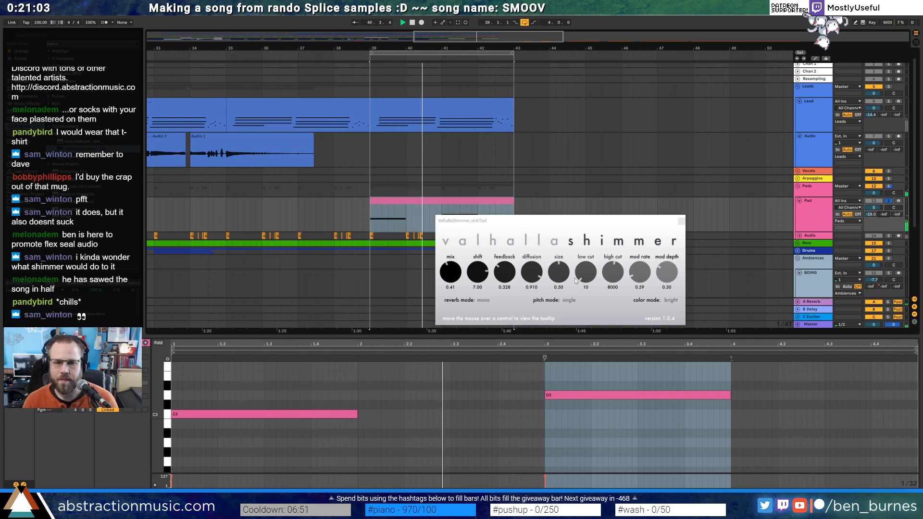
click(681, 221)
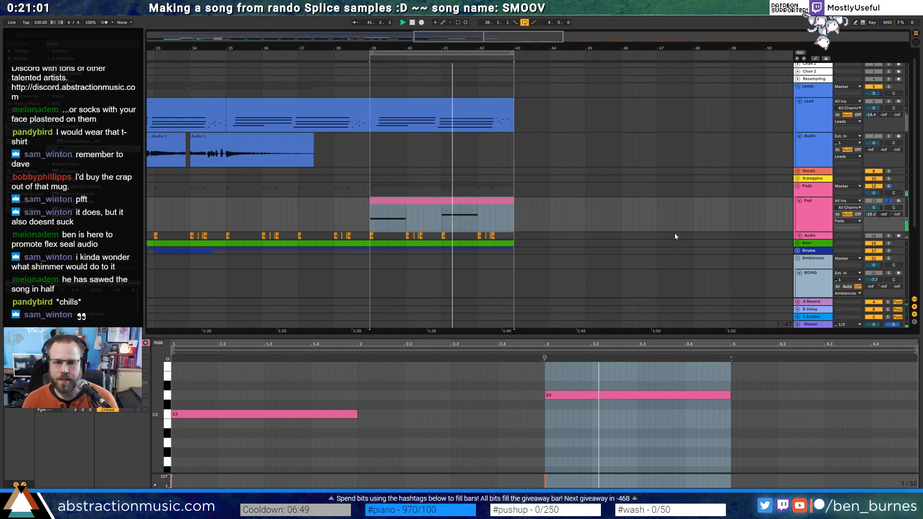
Insert a Compressor between the Simpler and ValhallaShimmer on the Pad track
key(shift+Tab)
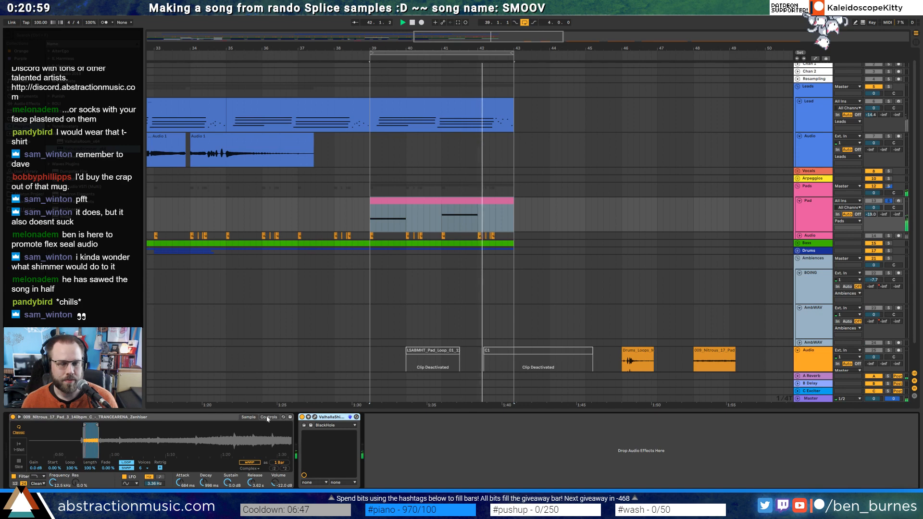
key(space)
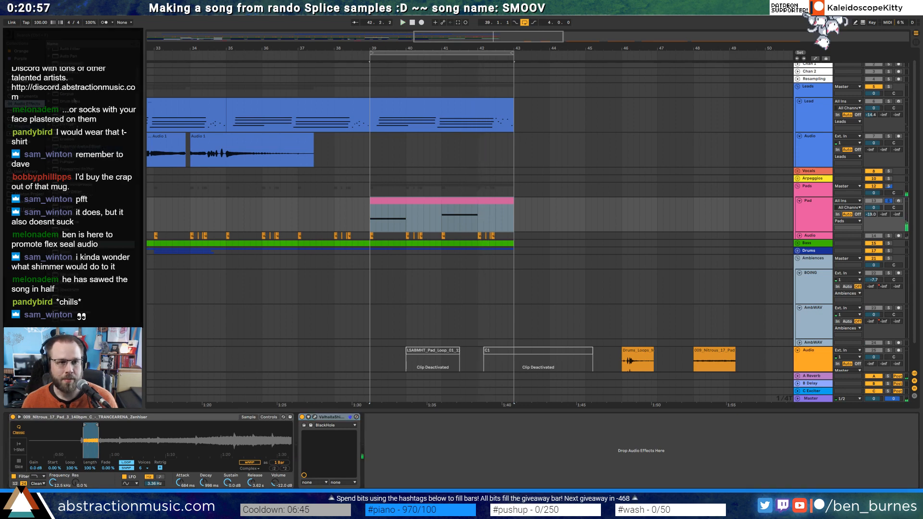
drag(287, 429, 334, 460)
Play the section, turn off the Pads solo and lower the Pad track's volume
key(space)
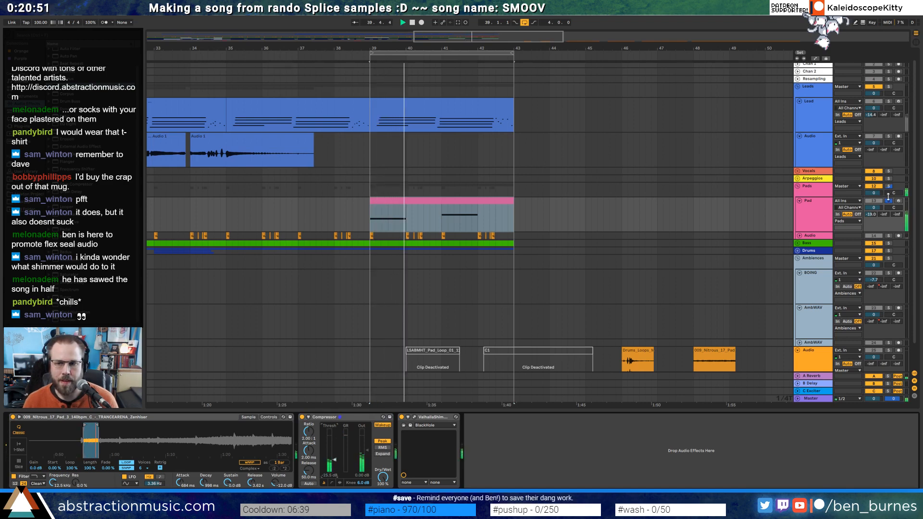
click(888, 187)
drag(875, 208, 875, 219)
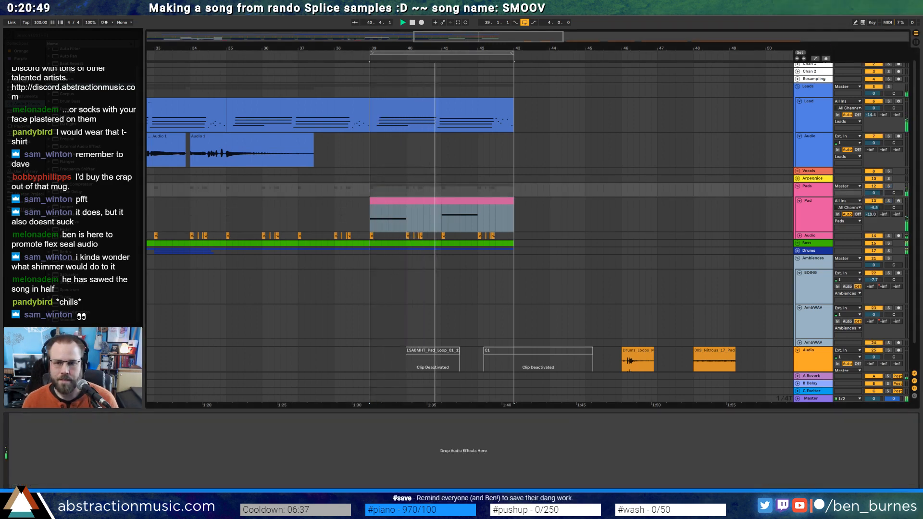
Expand the Arpeggios group and select its Arp track
click(798, 179)
click(818, 196)
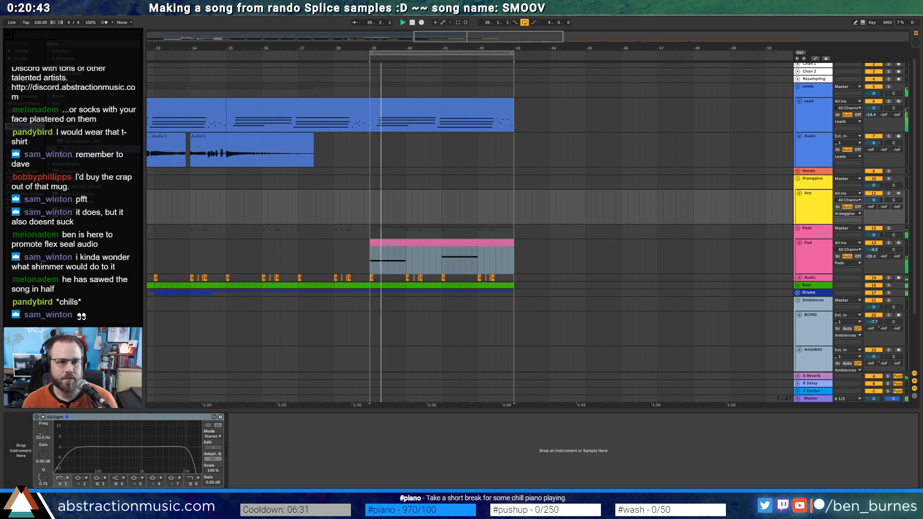
In the Lead clip at bar 39, lower the second-to-last note to G3 and shift the first chord's low C3 to start with its chord
double_click(431, 107)
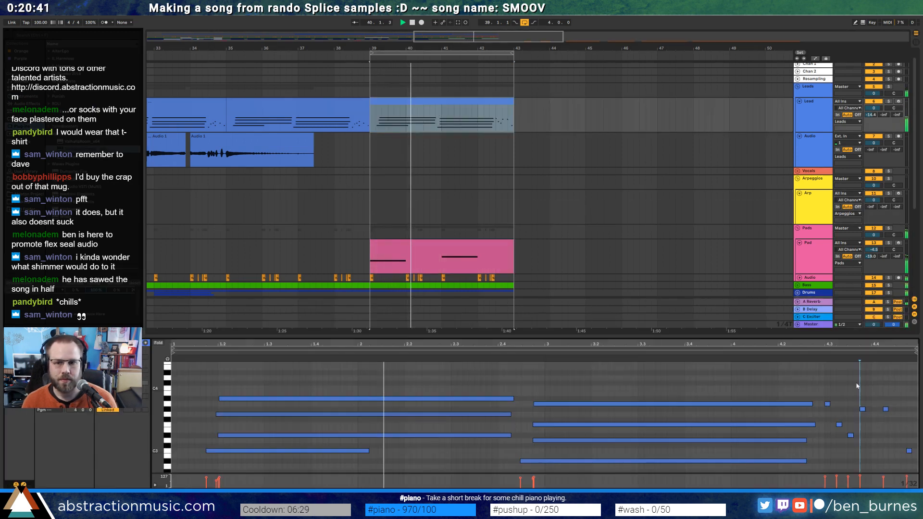
click(886, 414)
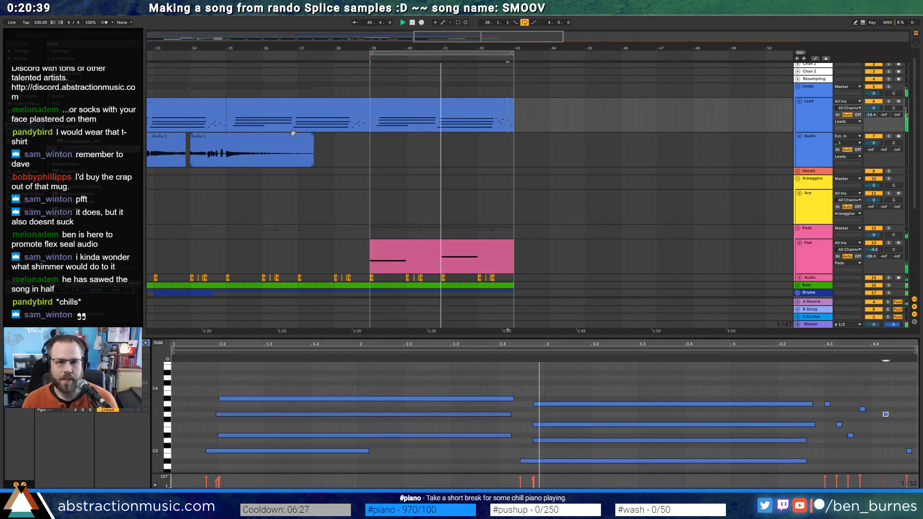
key(shift+Tab)
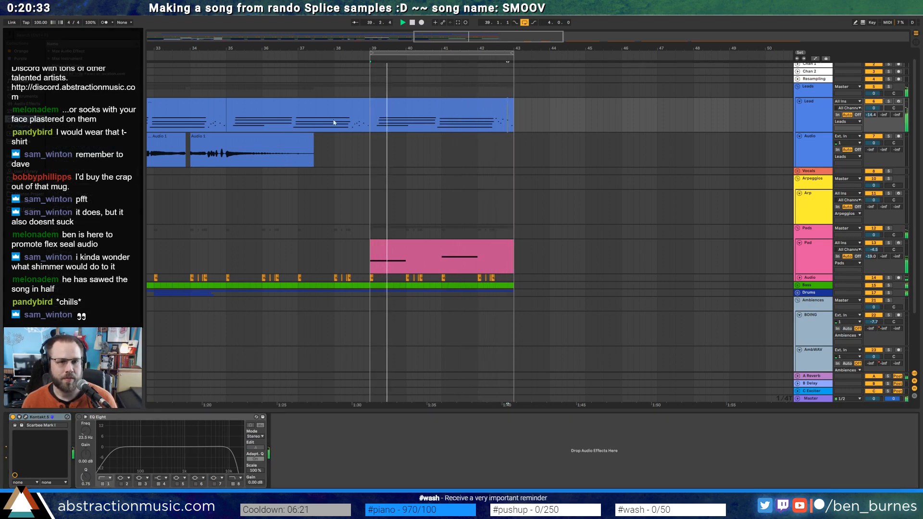
double_click(393, 102)
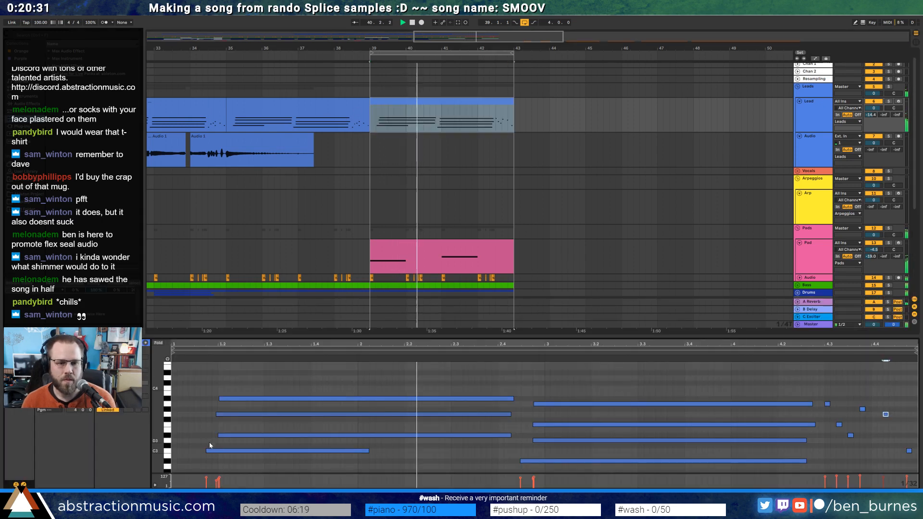
drag(208, 450, 221, 451)
click(372, 203)
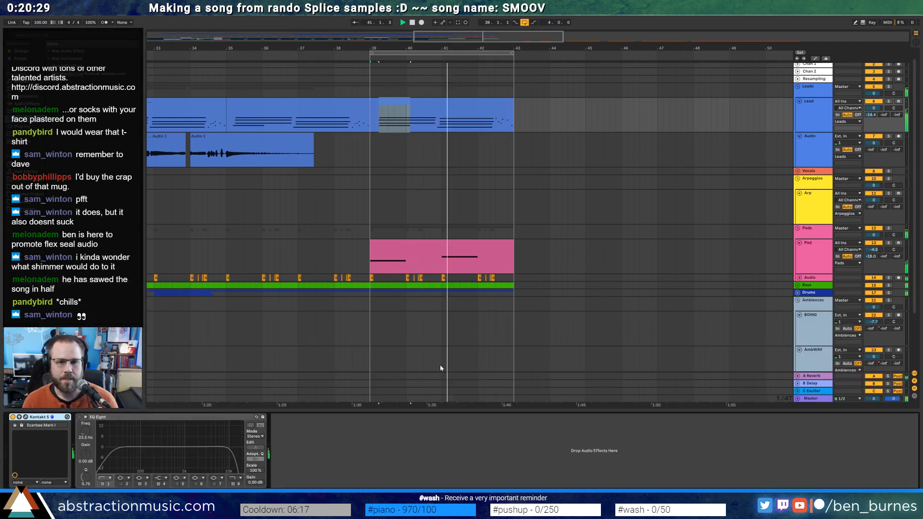
Stop playback and insert an empty two-bar MIDI clip on the Arp track from bar 39 to bar 41
drag(372, 203, 442, 209)
key(space)
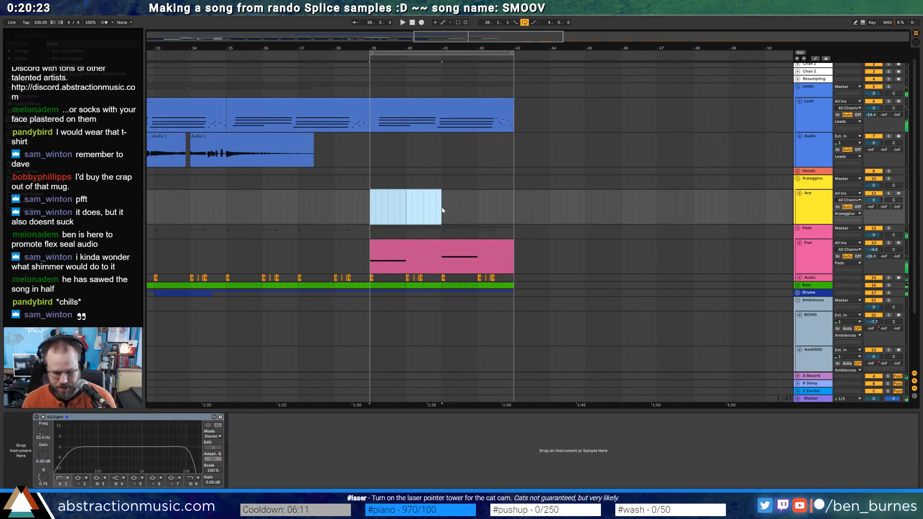
key(ctrl+shift+m)
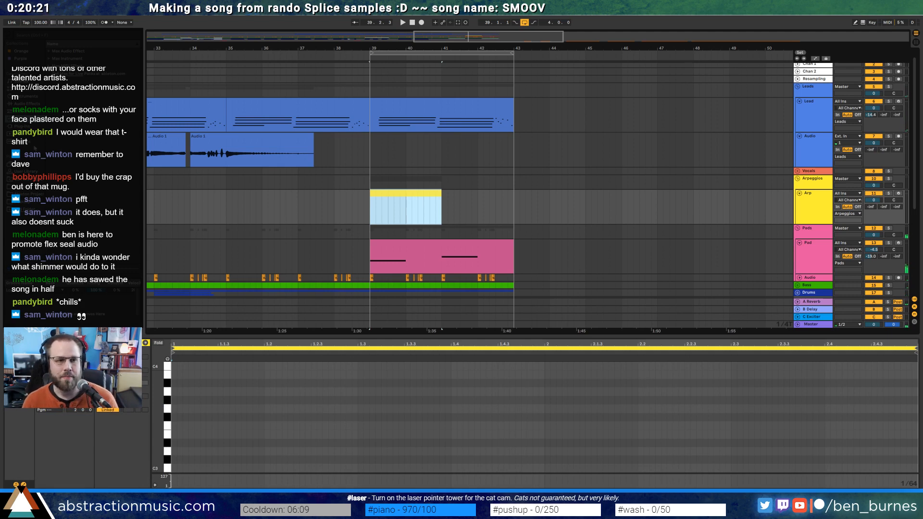
Load the Massive synth onto the Arp track, reopen the empty Arp clip and move the synth window clear of it
click(29, 128)
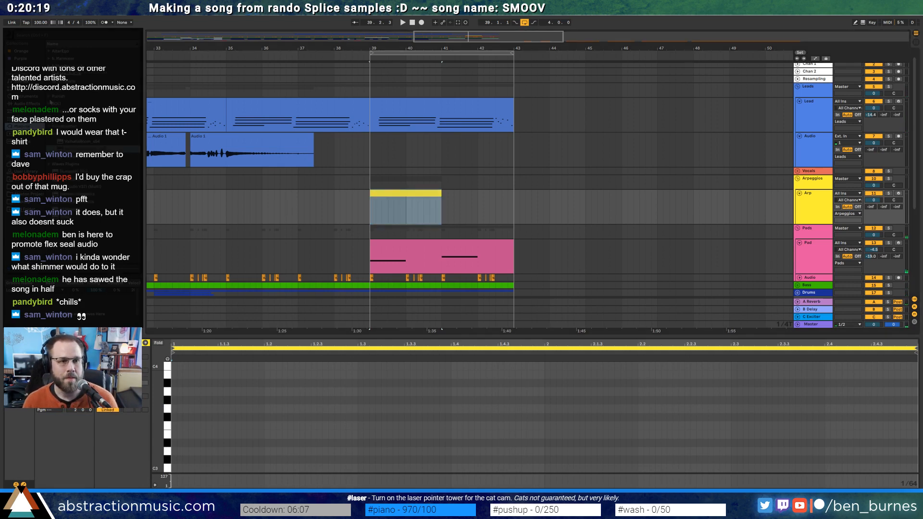
click(49, 81)
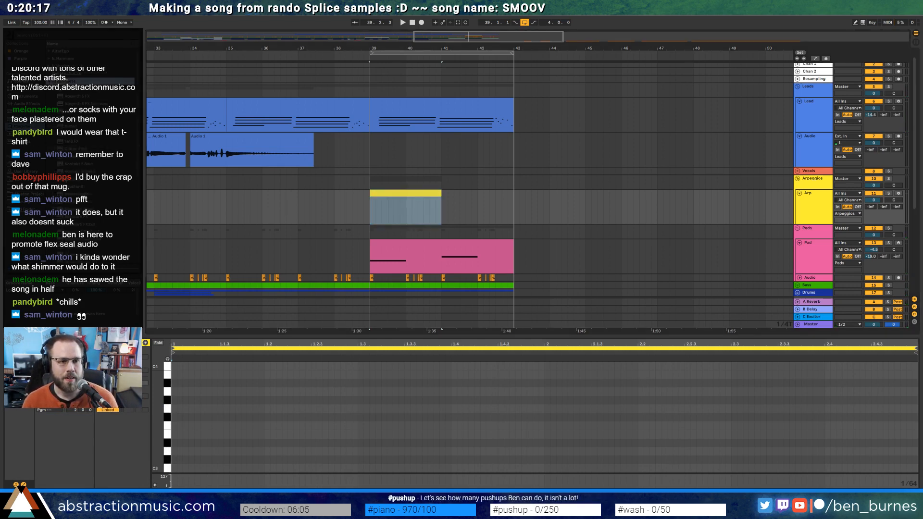
drag(72, 179, 402, 225)
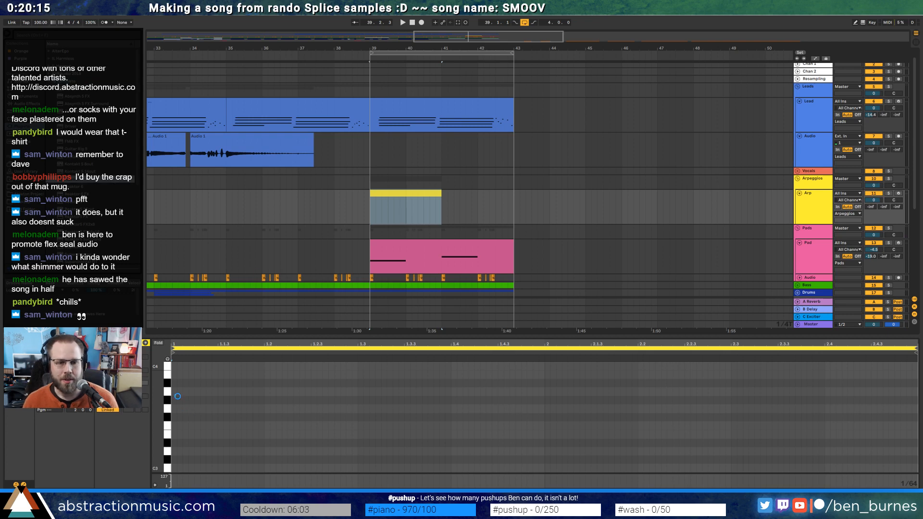
drag(216, 407, 217, 407)
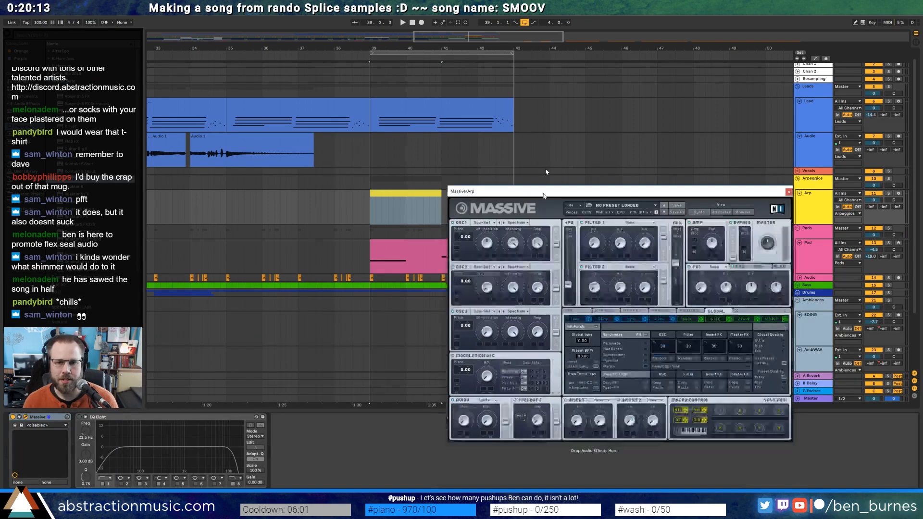
click(394, 196)
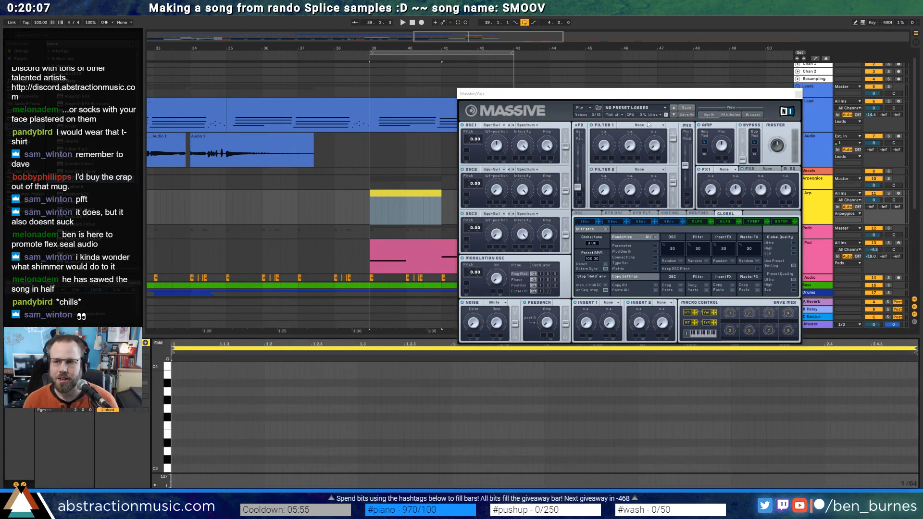
drag(644, 94, 708, 112)
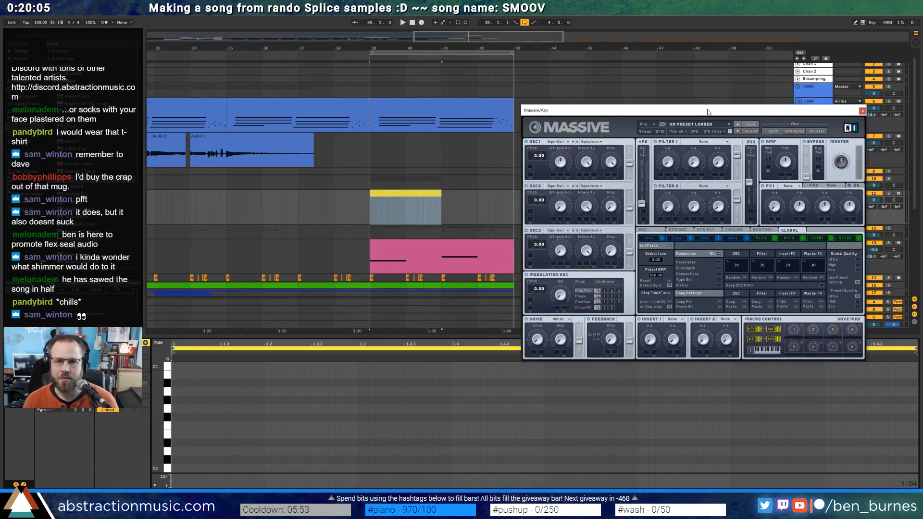
Set Massive's OSC1 wavetable to Square-Saw II and OSC2 to a Digital/Hybrid wavetable, with envelope 4 displayed
click(561, 142)
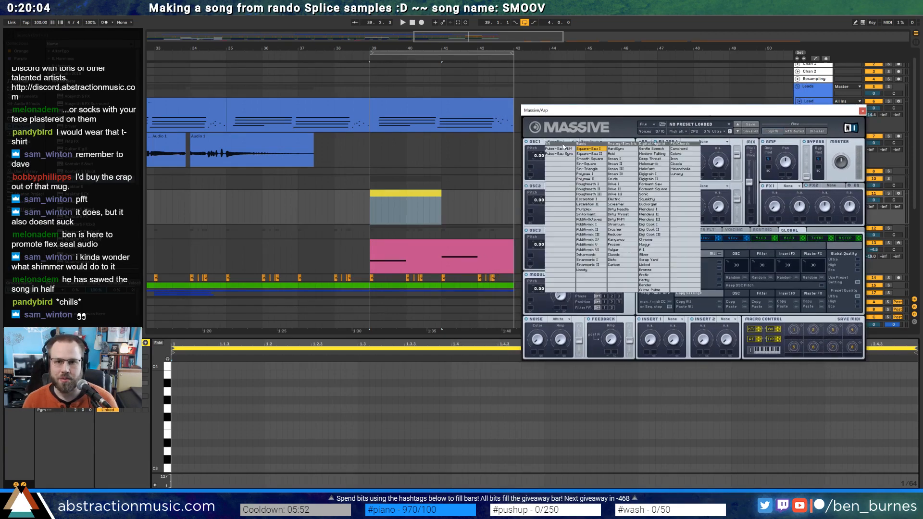
click(592, 154)
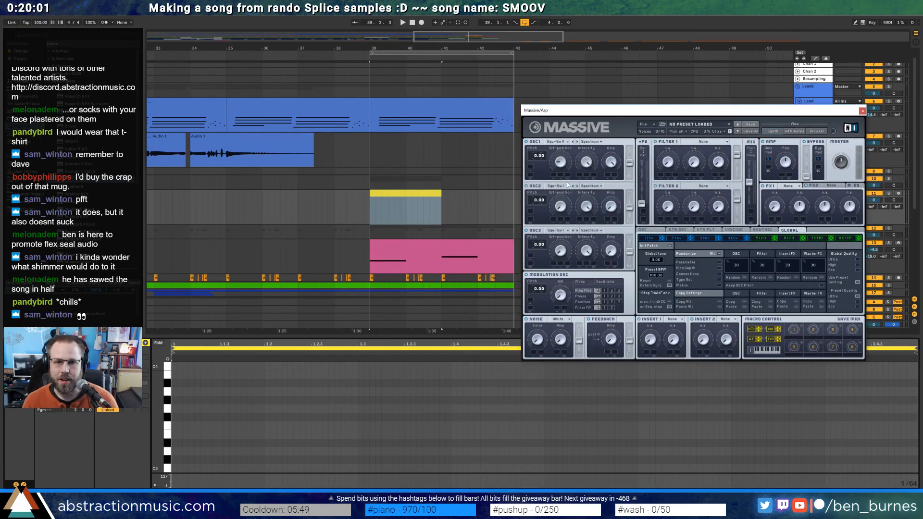
click(732, 240)
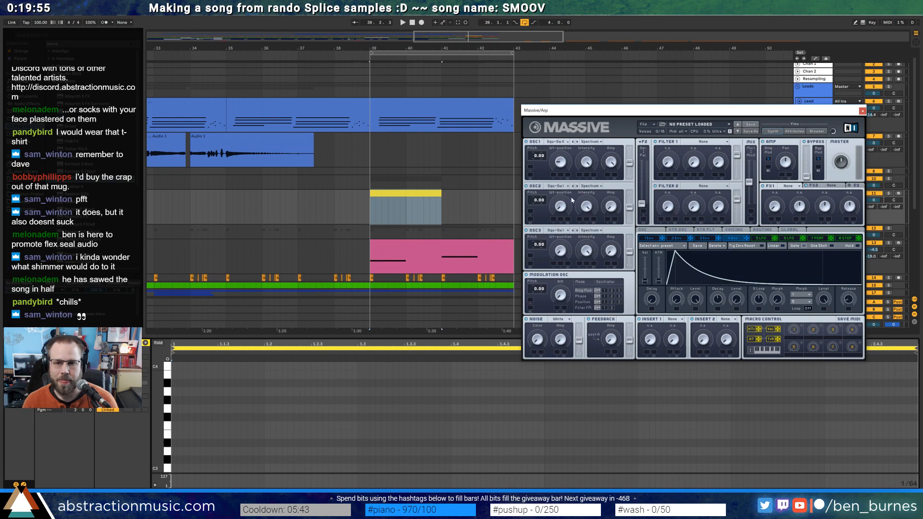
click(562, 187)
click(653, 224)
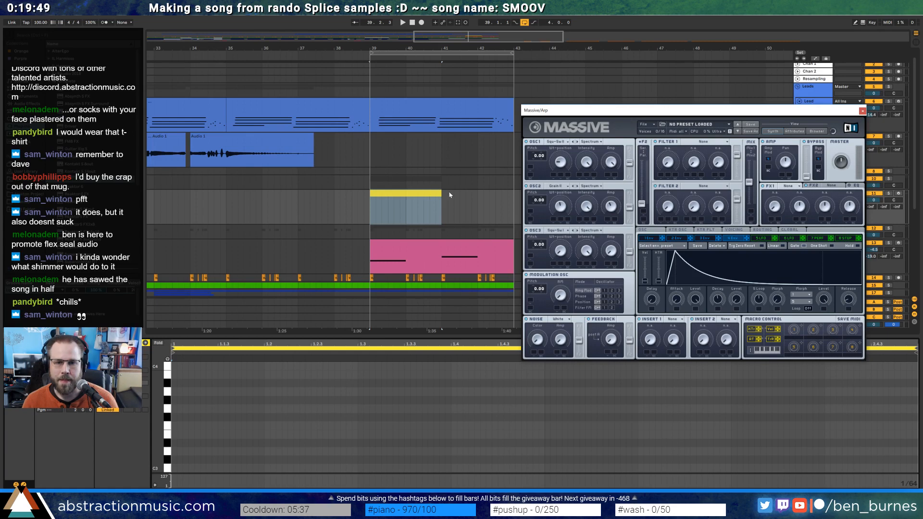
Set Massive's Filter 1 type to Lowpass 4 and close the synth window
click(706, 142)
click(696, 151)
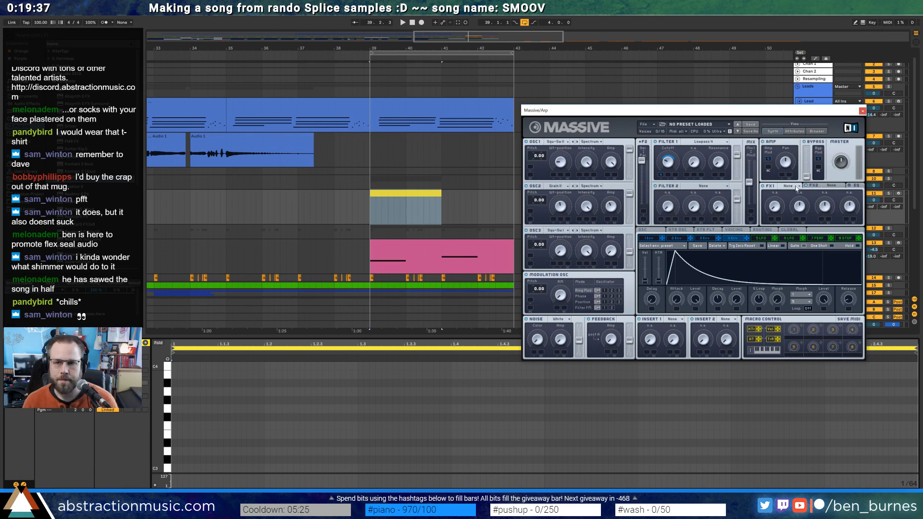
click(862, 111)
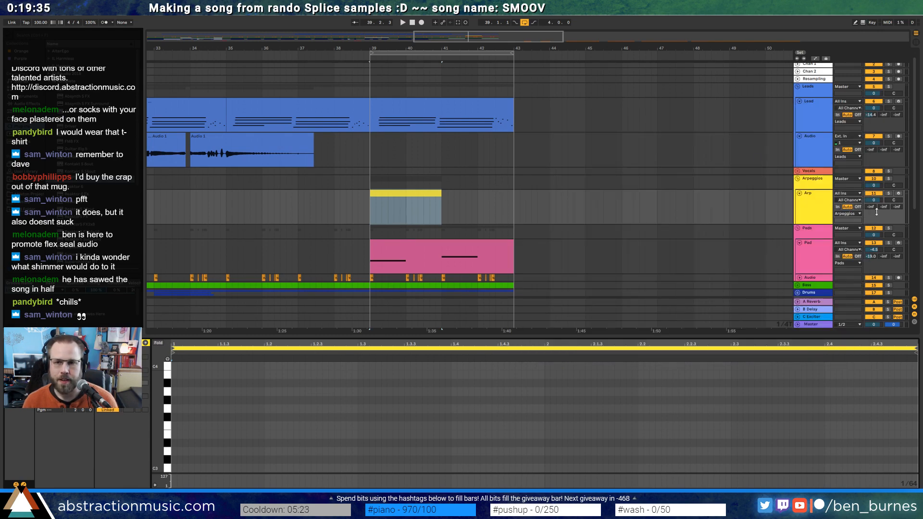
Insert a Ping Pong Delay between Massive and EQ Eight, set to a 4-sixteenth delay time and 44% feedback
key(shift+Tab)
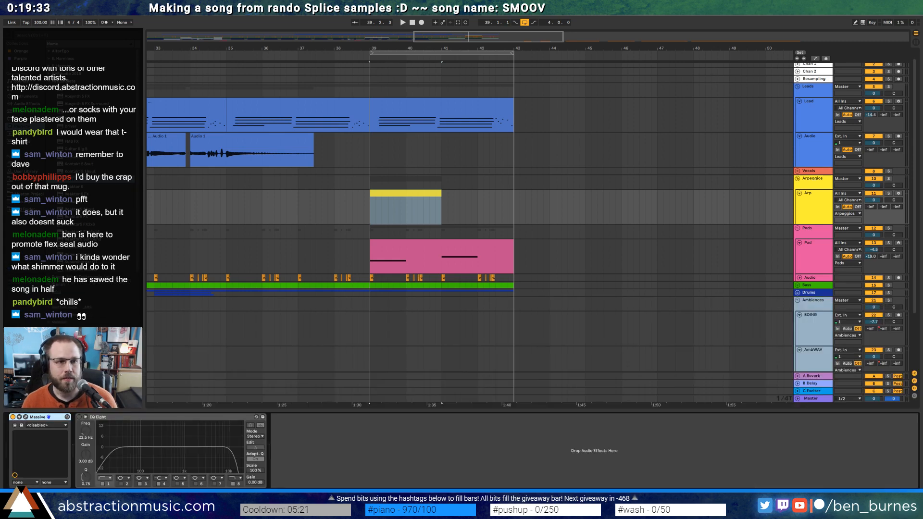
click(27, 105)
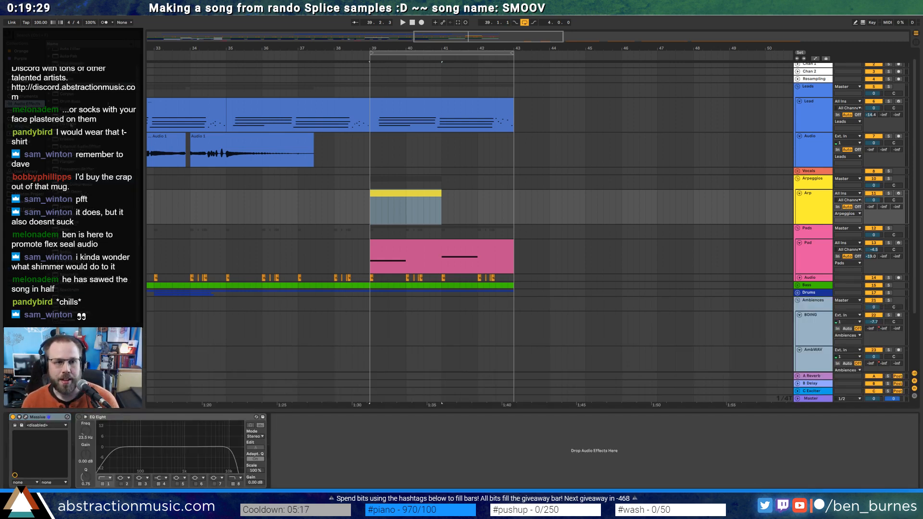
drag(66, 246, 101, 431)
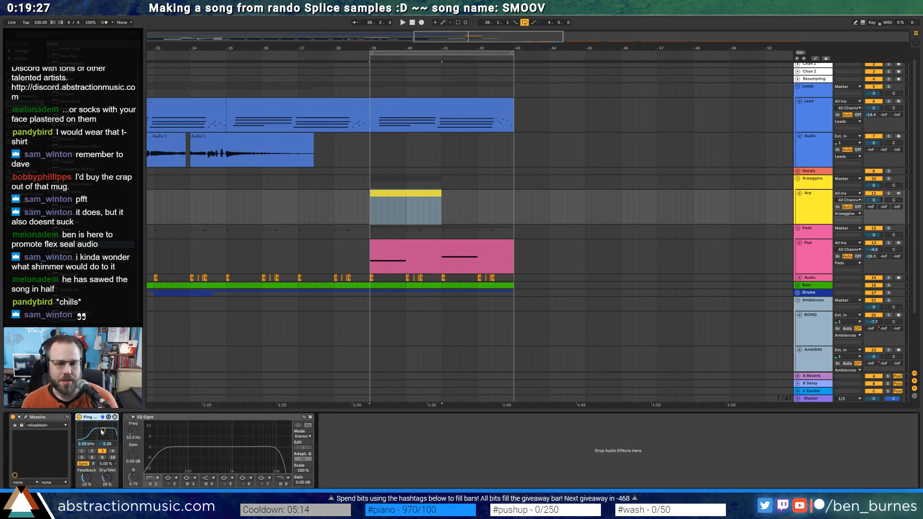
click(113, 452)
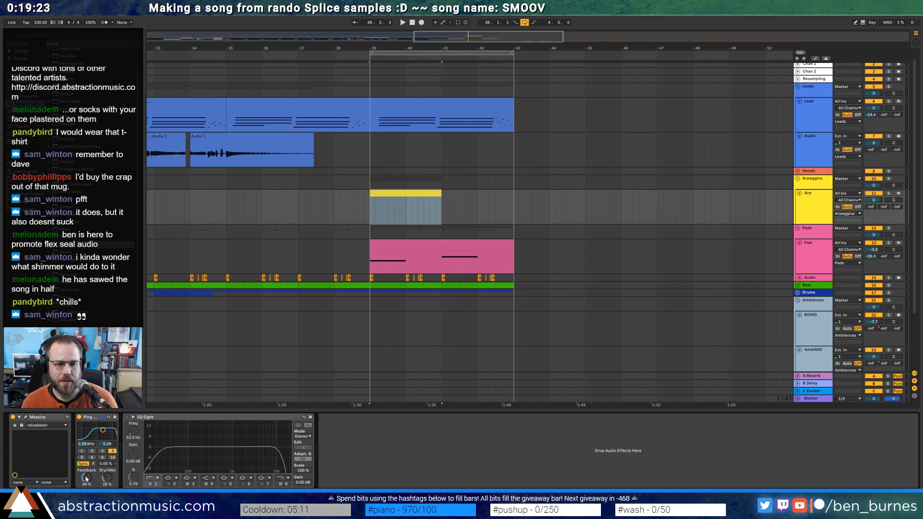
Enter short G5, D#5 and D5 notes, one after another, at the start of the Arp clip
double_click(396, 194)
drag(162, 389, 161, 380)
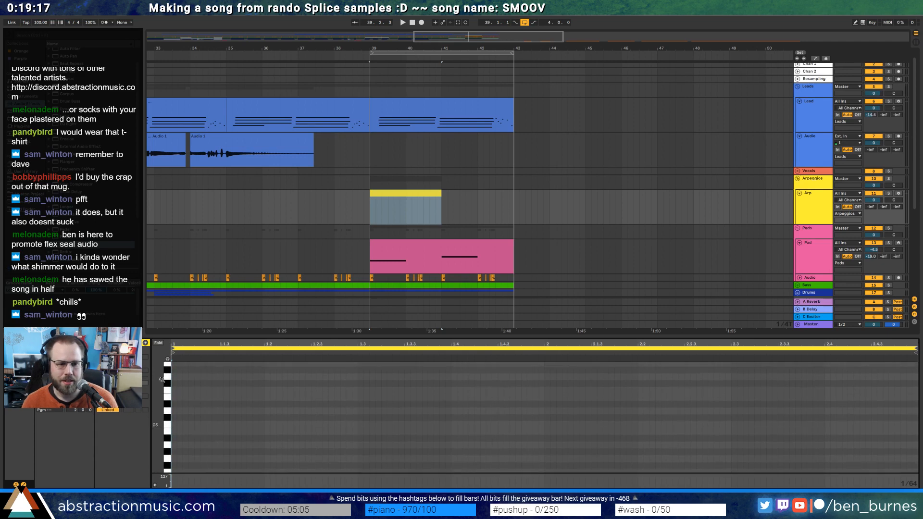
double_click(173, 378)
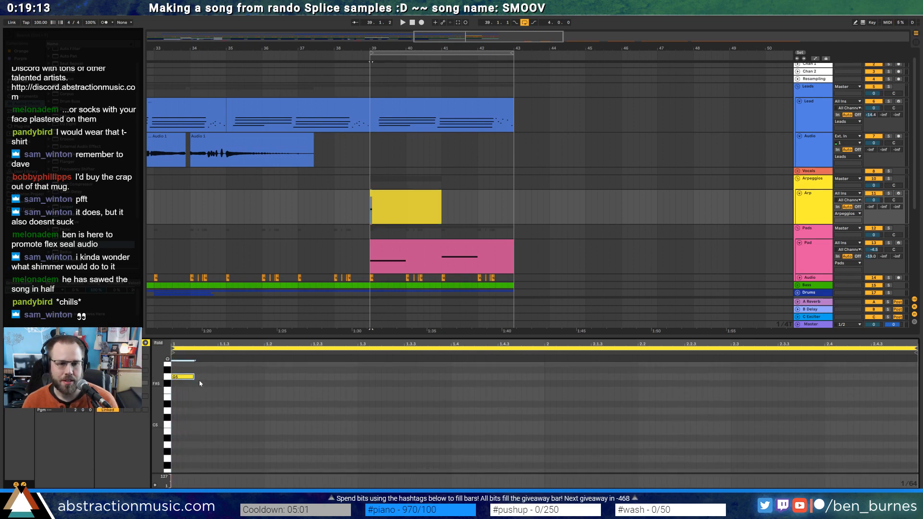
key(space)
mouse_move(193, 377)
mouse_down()
mouse_move(183, 377)
mouse_move(198, 385)
mouse_up()
double_click(200, 384)
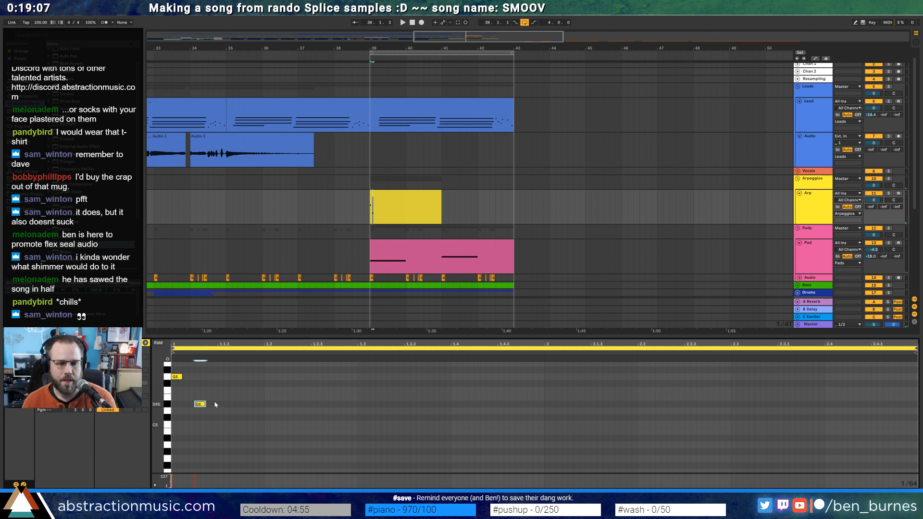
double_click(224, 411)
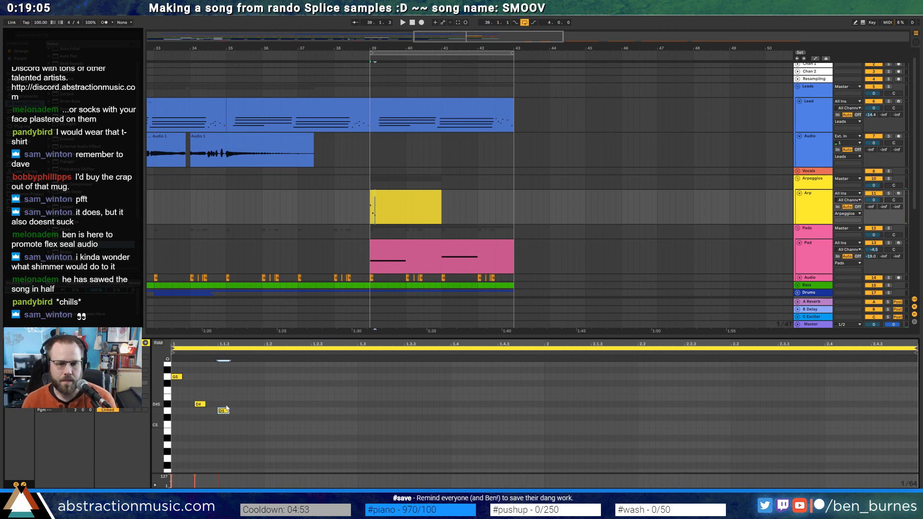
Duplicate the D#5 and D5 pair to beat 1.2, add an A#4 note after it, and play the clip
drag(198, 400, 260, 416)
key(ctrl+d)
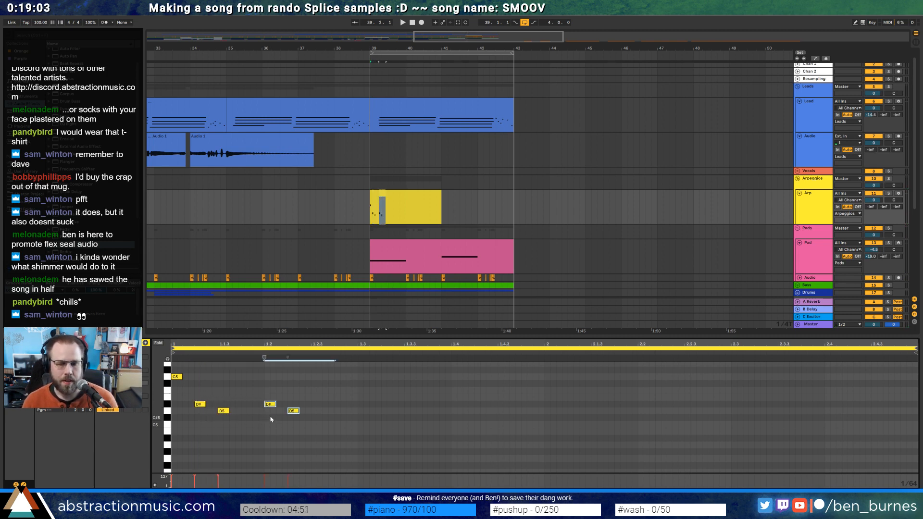
click(315, 438)
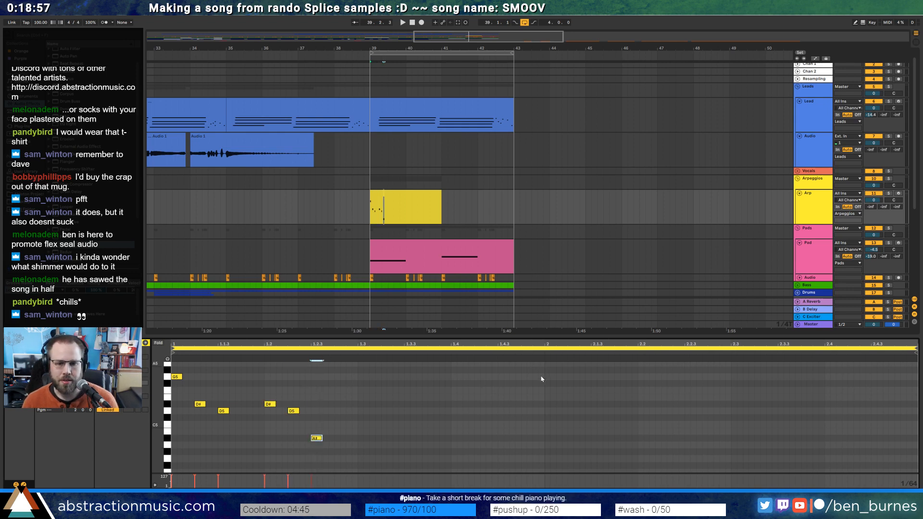
click(425, 198)
key(space)
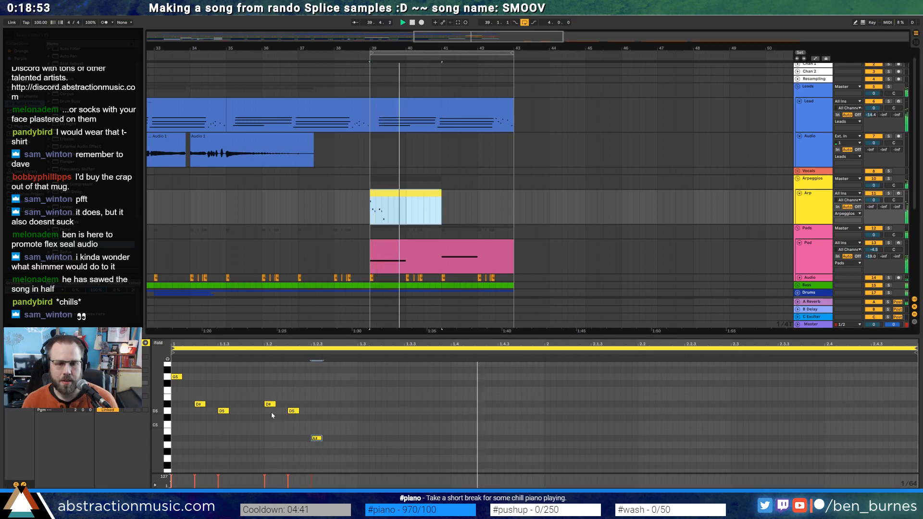
key(space)
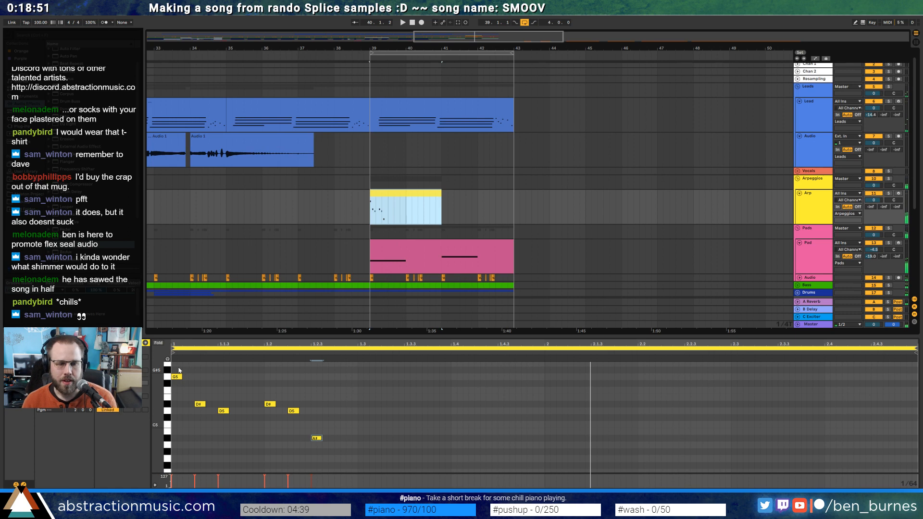
Compress the whole six-note phrase to half its length and play it back
drag(179, 370, 341, 466)
drag(312, 356, 237, 360)
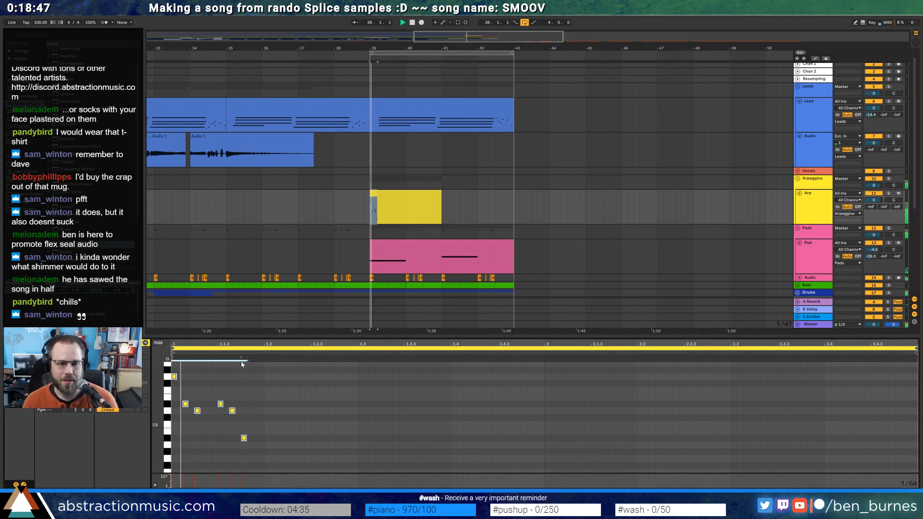
click(244, 439)
key(space)
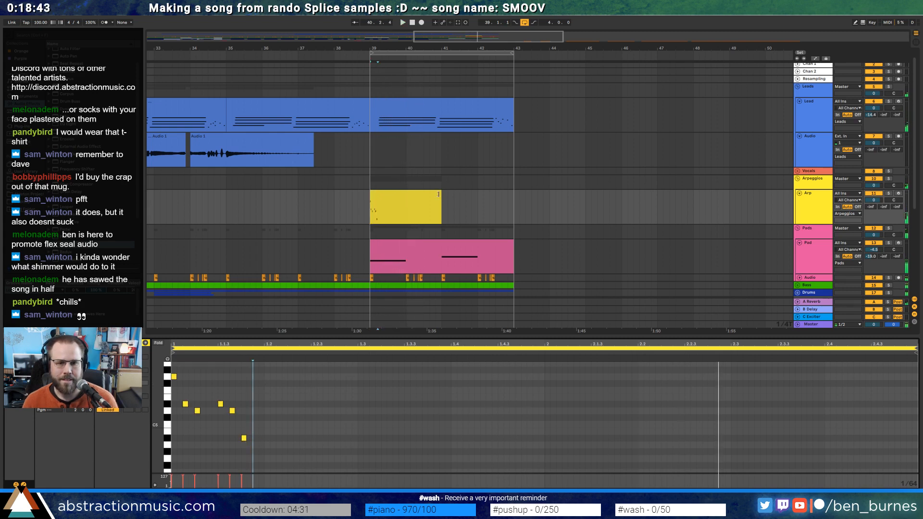
Duplicate the Arp clip to bar 41 and lower the copy's notes to F5, D5, C5, D5, C5 and A4
click(438, 195)
key(ctrl+d)
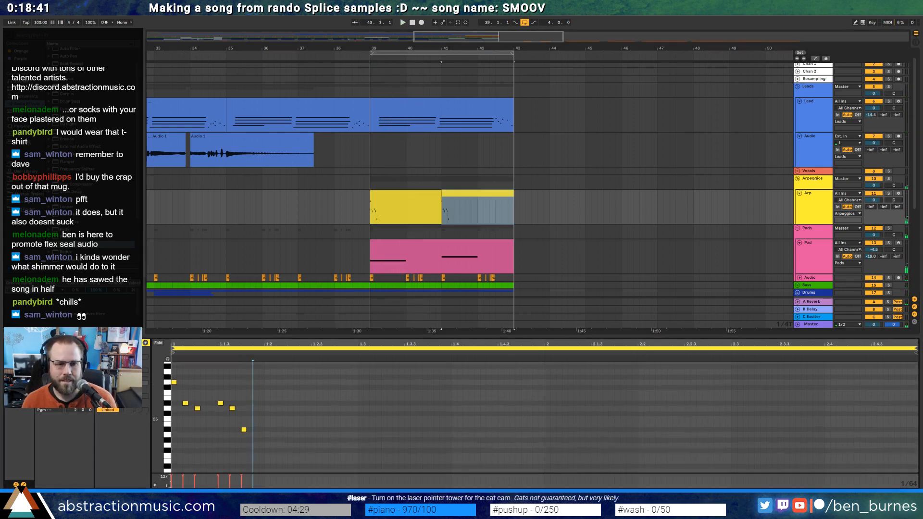
drag(160, 397, 158, 400)
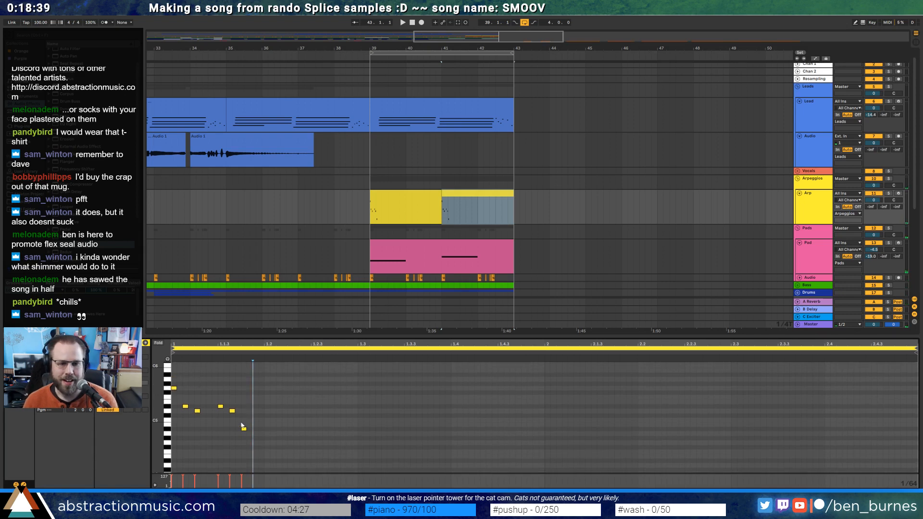
drag(244, 429, 265, 436)
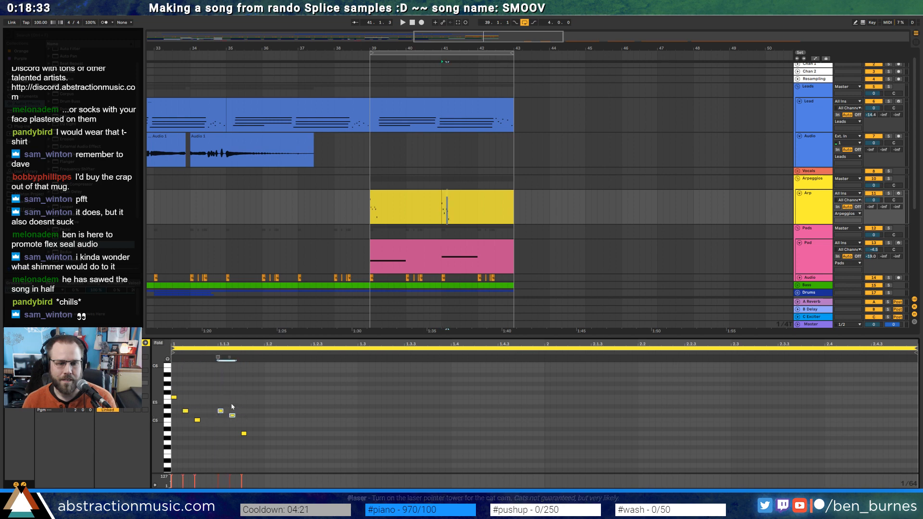
Play the arp clips from bar 39 and reopen the Arp track's Massive window
click(413, 198)
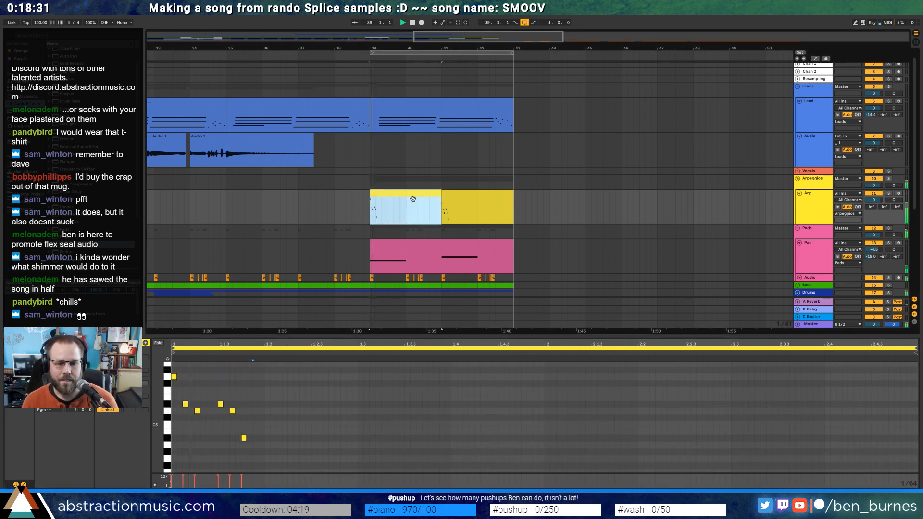
key(shift+Tab)
click(25, 418)
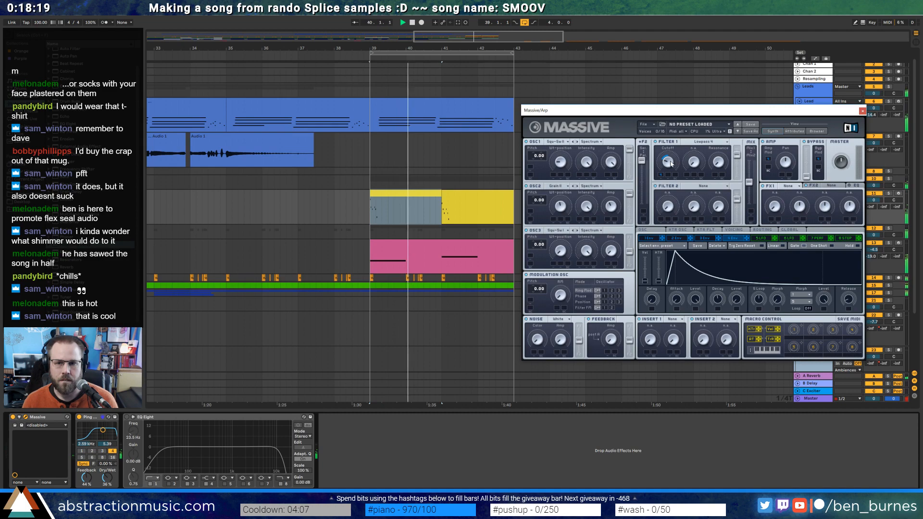
Raise the first five notes of the second Arp clip to G5, D#5, D5, D#5 and D5
click(476, 207)
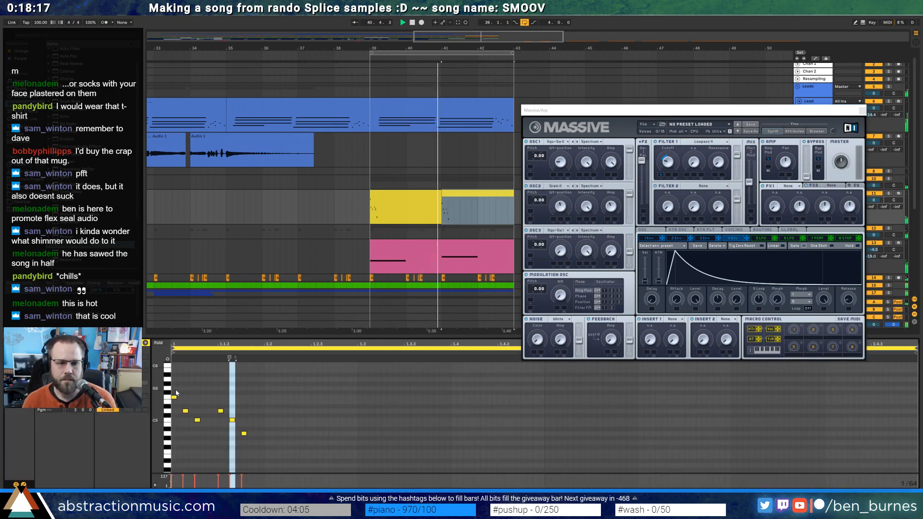
drag(176, 390, 229, 423)
key(Up)
key(Up)
key(Up)
key(Up)
key(Up)
key(Up)
key(Up)
key(Up)
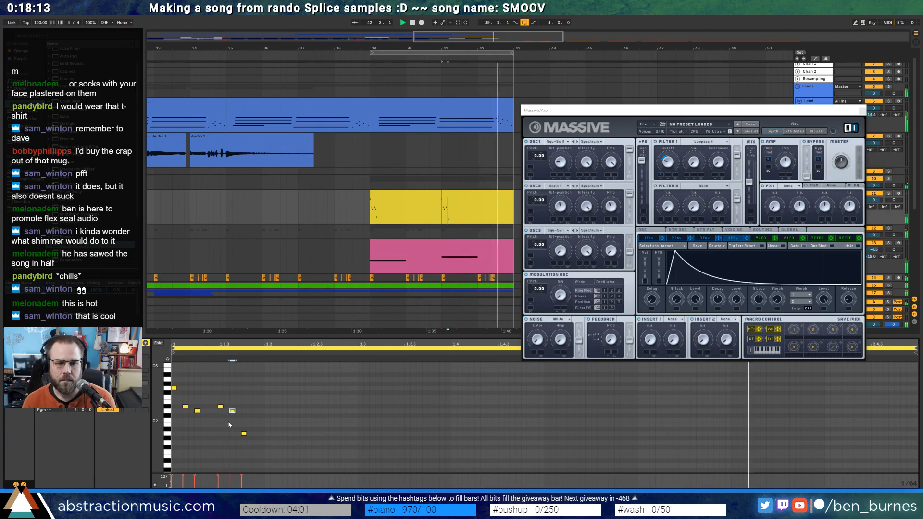
In the Lead clip at bar 39, split the low C3 into a short pickup note and a note held through the first chord
click(862, 111)
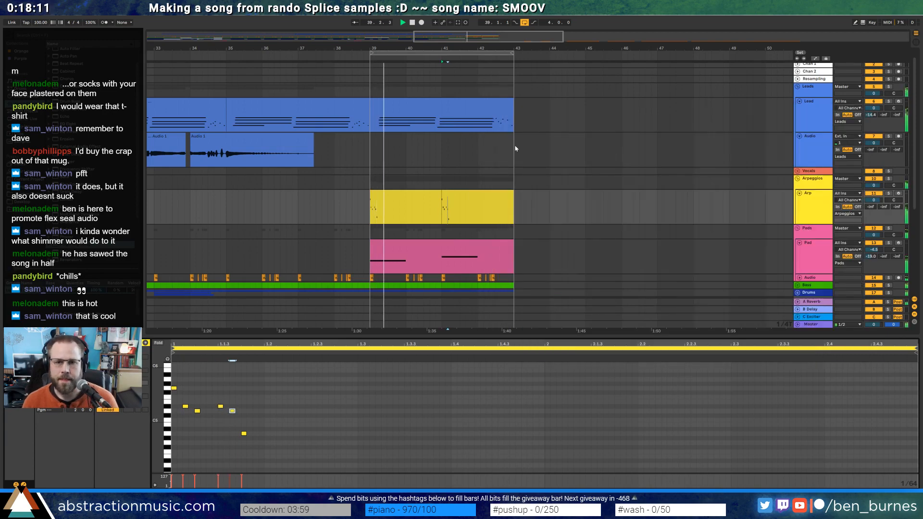
click(501, 104)
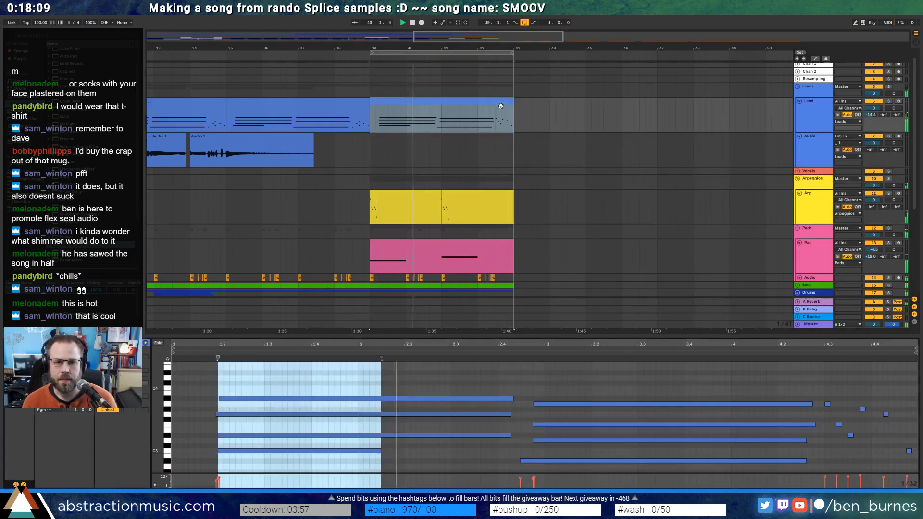
click(200, 463)
drag(218, 451, 193, 452)
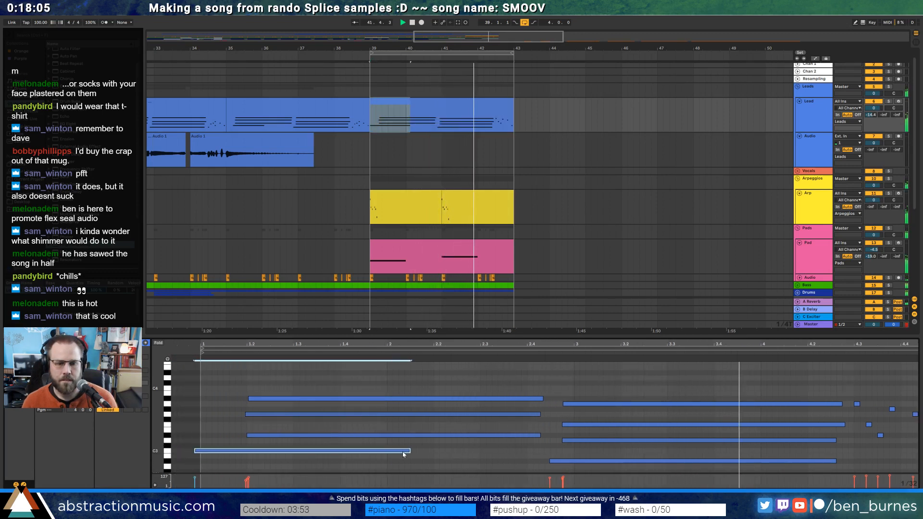
drag(405, 453, 540, 447)
click(250, 451)
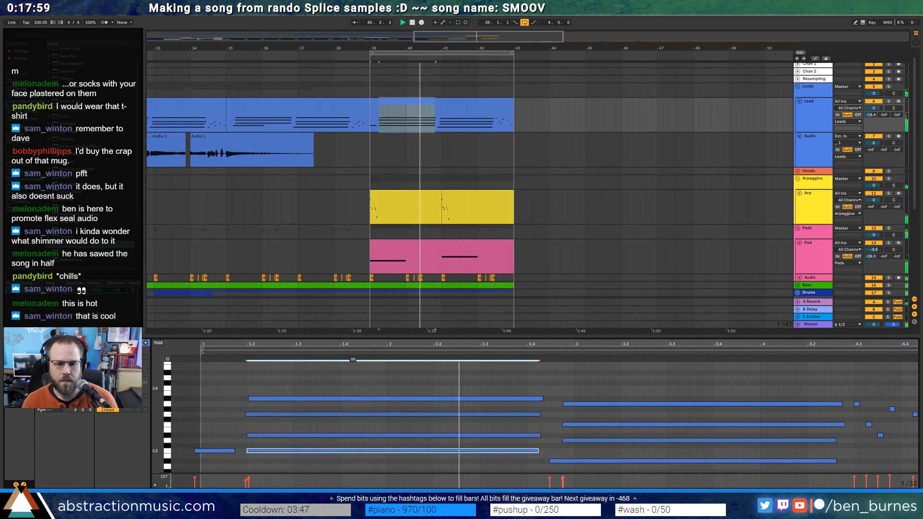
Lengthen the final C3 note in the Lead clip at bar 39 and in the Lead clip preceding it
click(371, 472)
drag(615, 344, 588, 344)
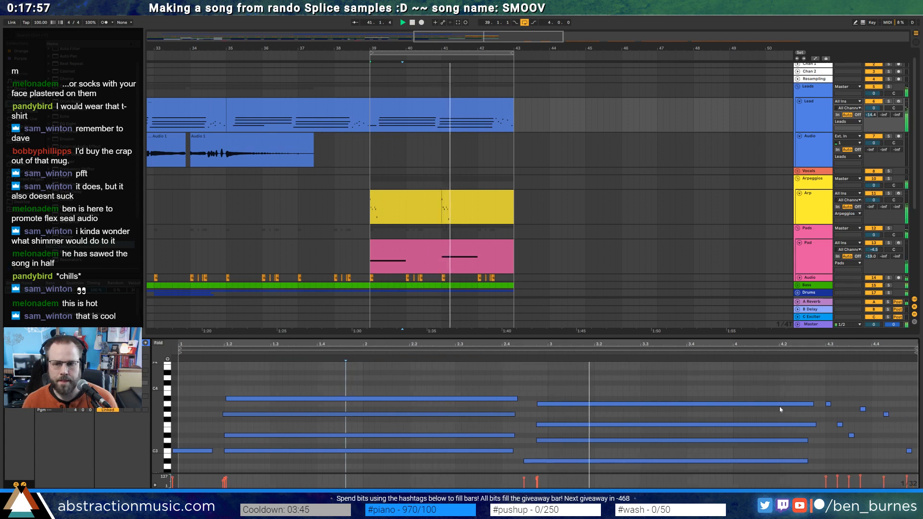
double_click(909, 452)
drag(913, 453, 905, 453)
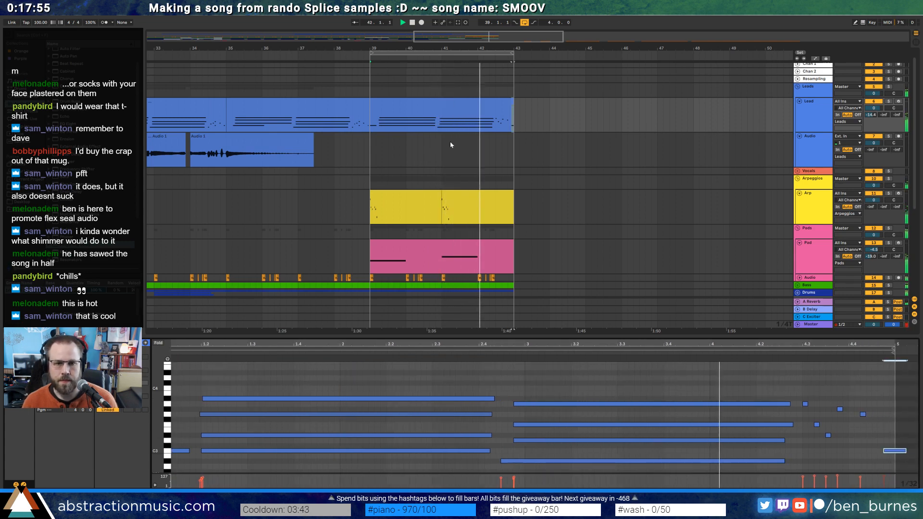
click(361, 105)
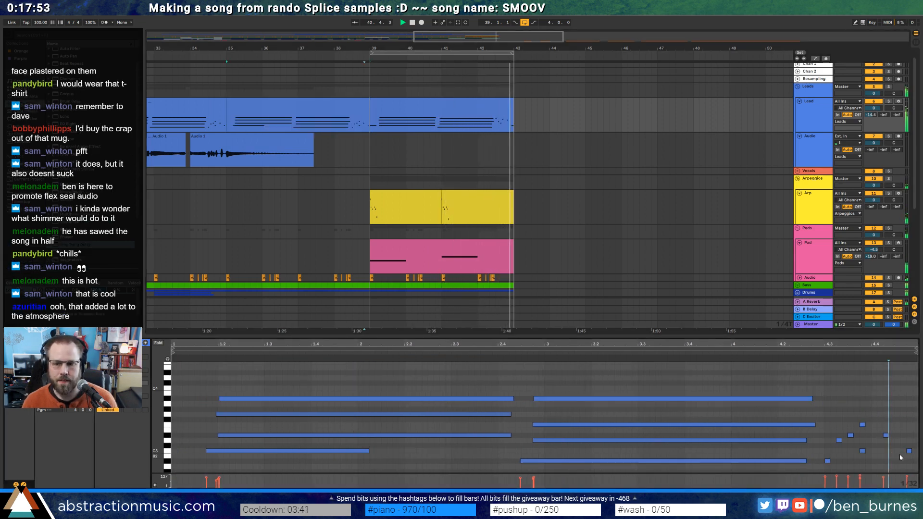
drag(910, 452, 915, 453)
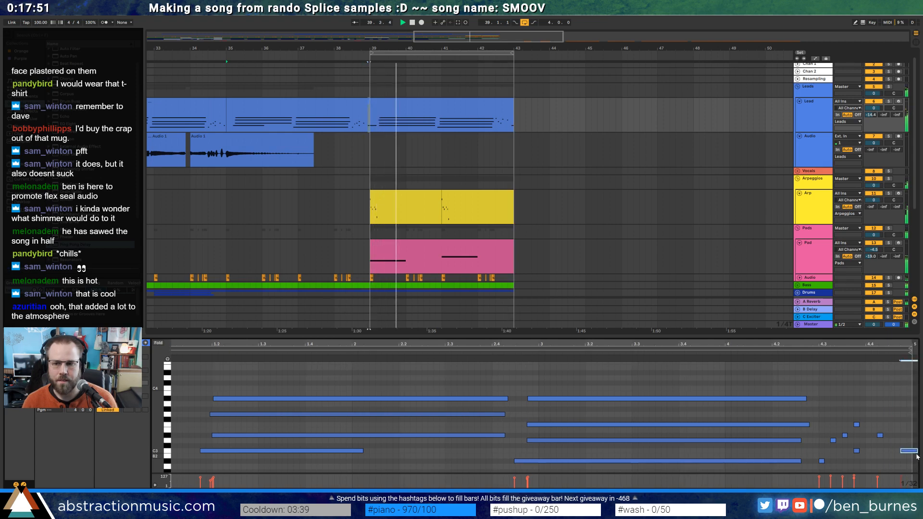
click(548, 276)
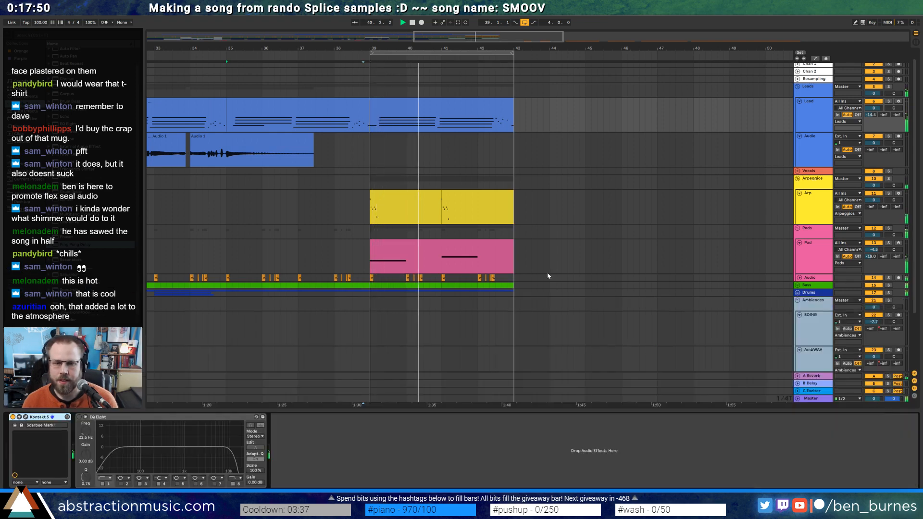
Open the second Arp clip at bar 41 for note editing and stop playback
click(419, 197)
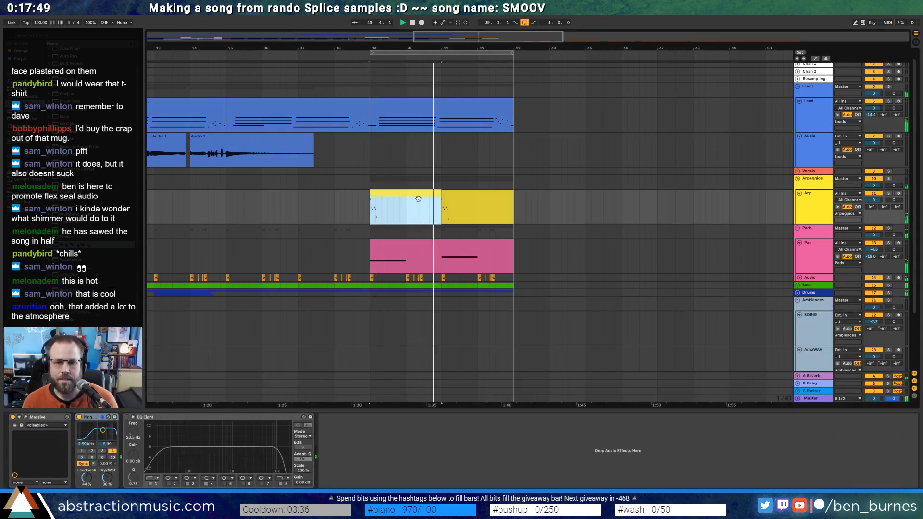
double_click(455, 198)
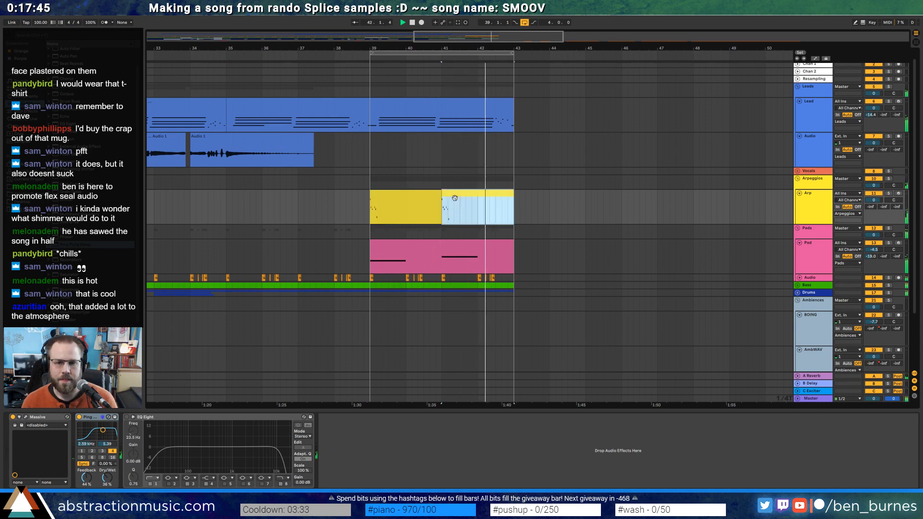
key(space)
Try raising some of the middle notes in the second Arp clip and play the result
click(205, 397)
drag(180, 396, 211, 413)
key(Up)
key(Up)
key(Down)
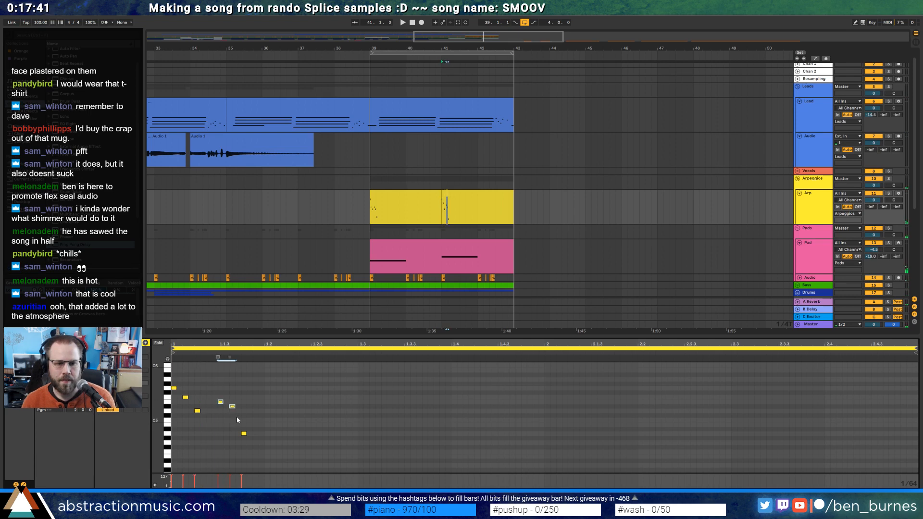
key(space)
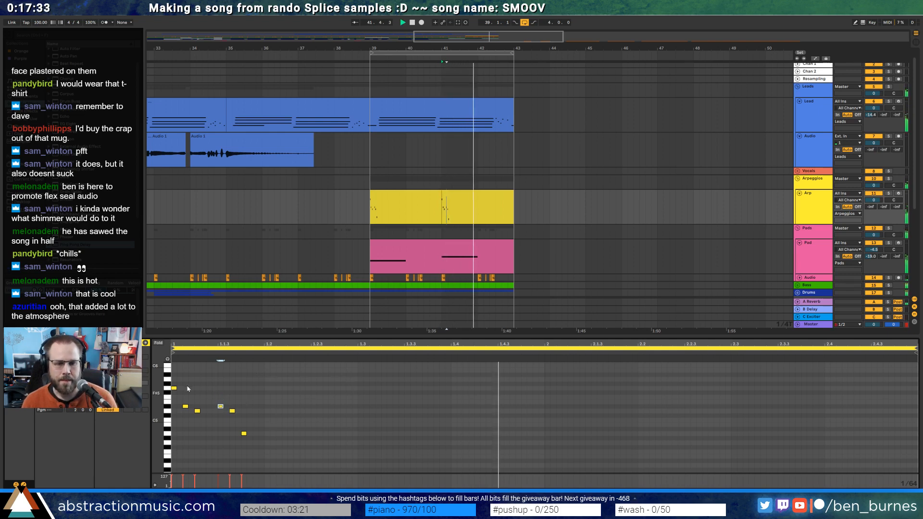
Lower the first note of the second Arp clip to F5 and restart playback
drag(174, 389, 174, 397)
key(space)
key(space)
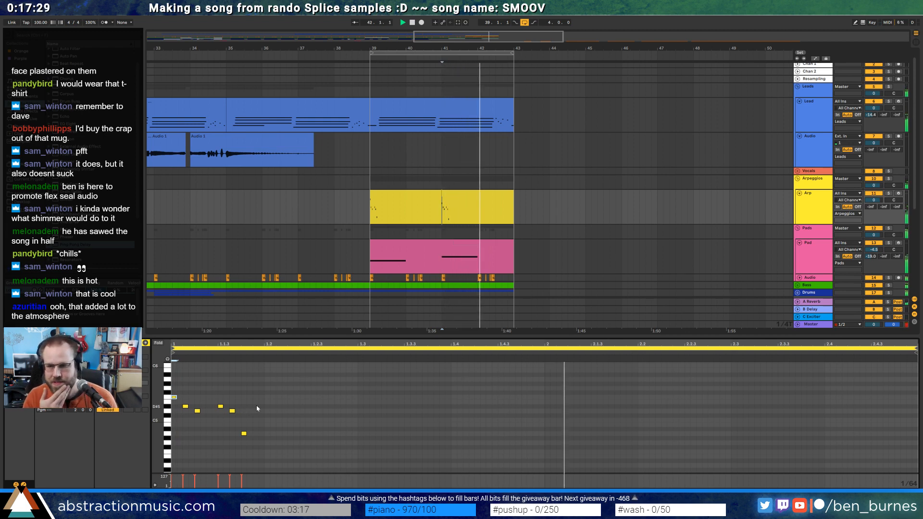
Lengthen the last note in both Arp clips, A4 in the second and A#4 in the first, to about double
click(244, 433)
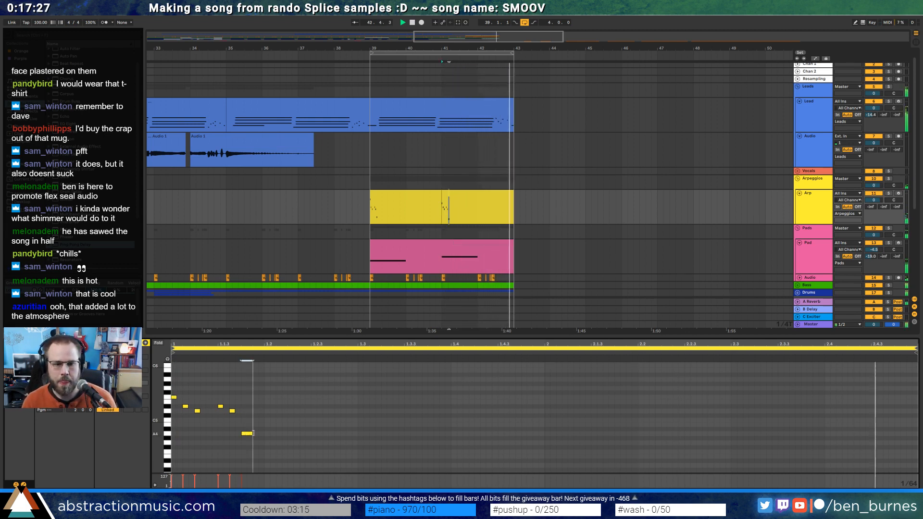
click(422, 197)
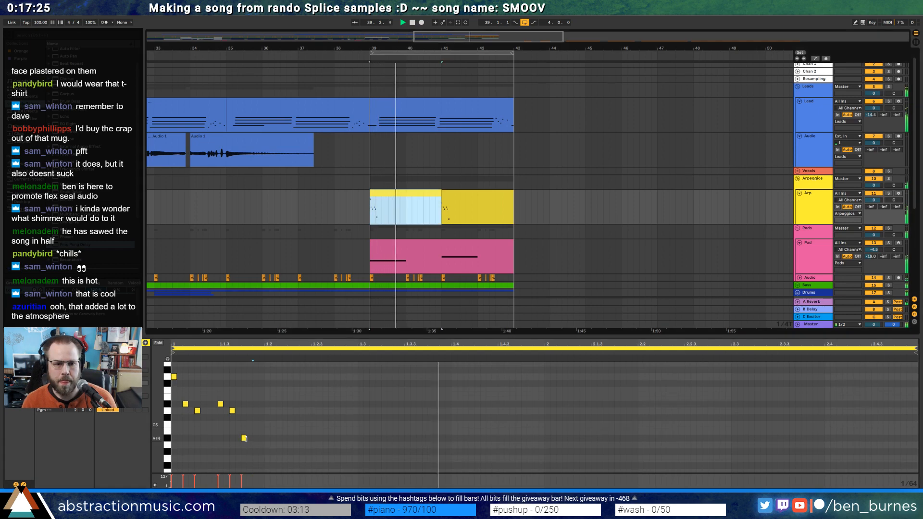
drag(245, 438, 253, 438)
Restart playback, bring up the Arp track's device chain and listen to the looped section
key(space)
key(space)
key(shift+Tab)
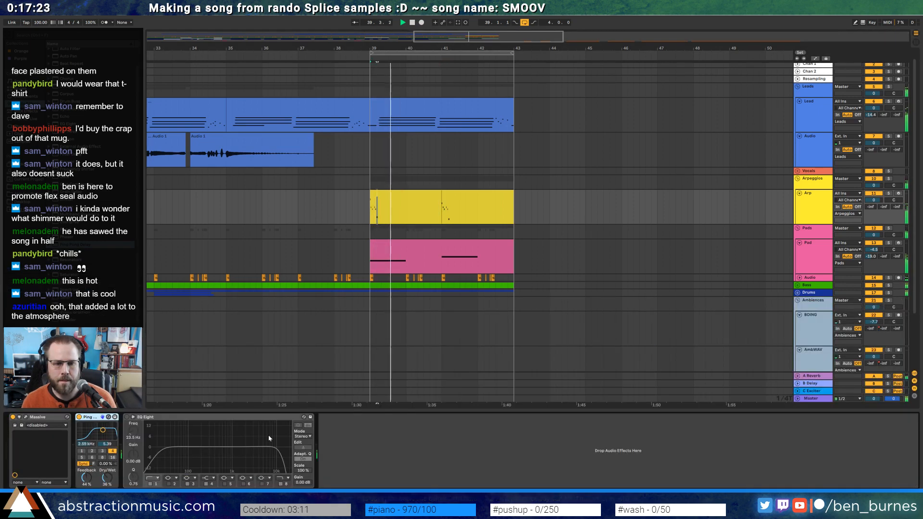
click(27, 417)
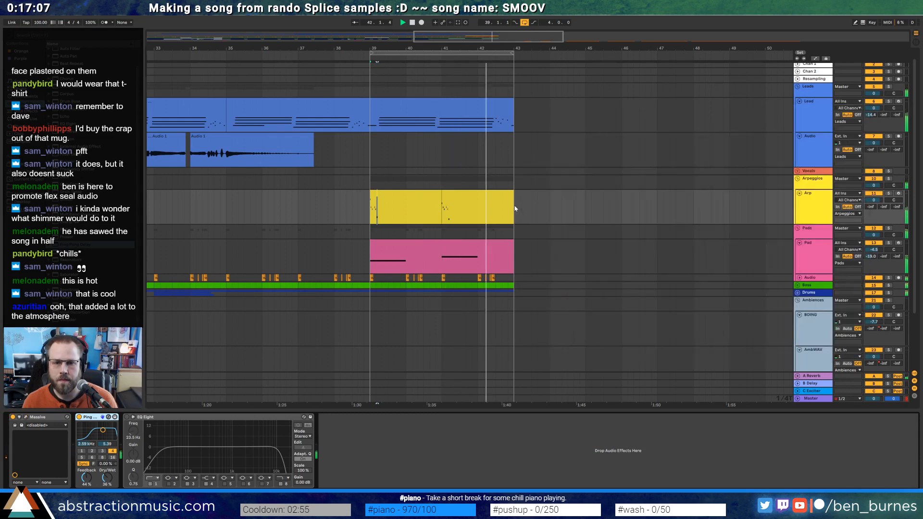
click(515, 209)
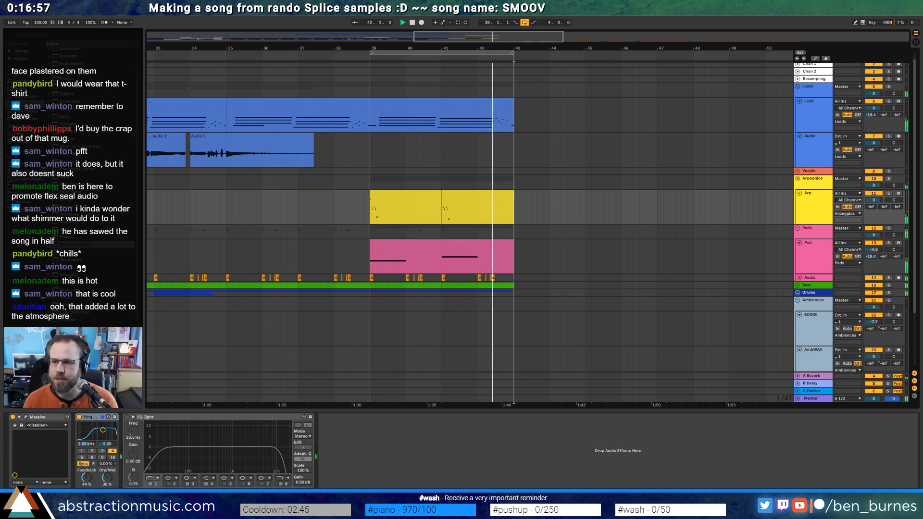
click(398, 205)
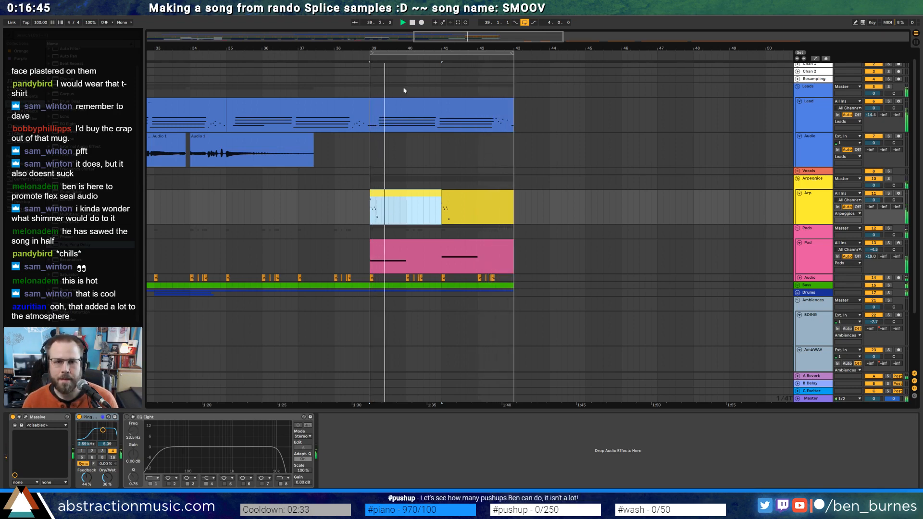
Show the whole arrangement and play the song from about bar 18
drag(449, 42, 437, 101)
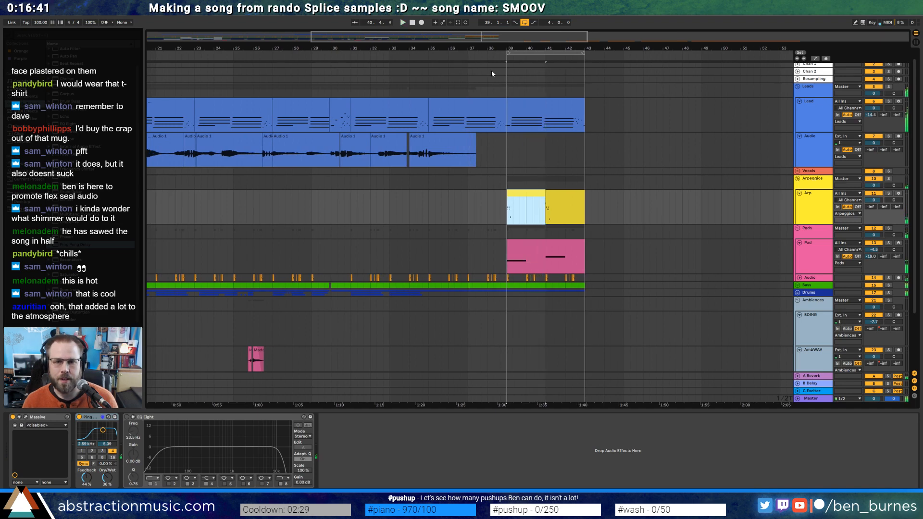
drag(487, 38, 463, 32)
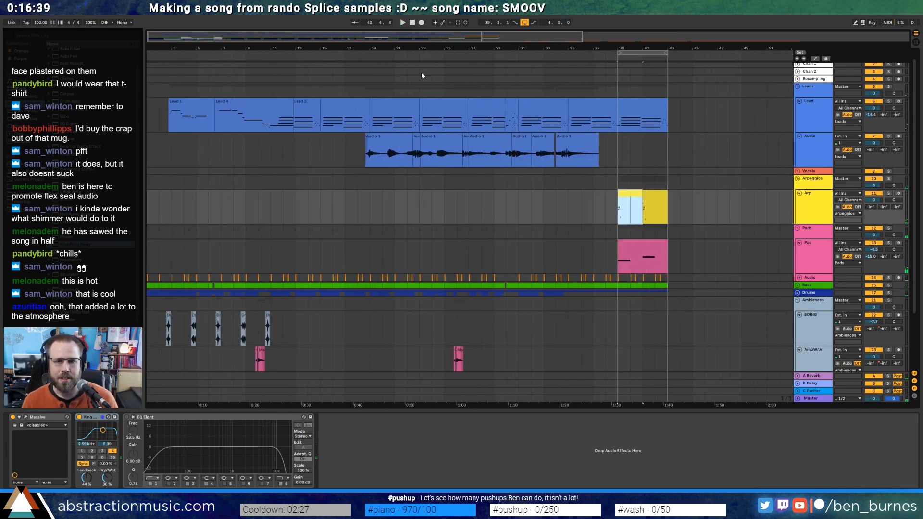
click(357, 54)
scroll(460, 152, down, 1)
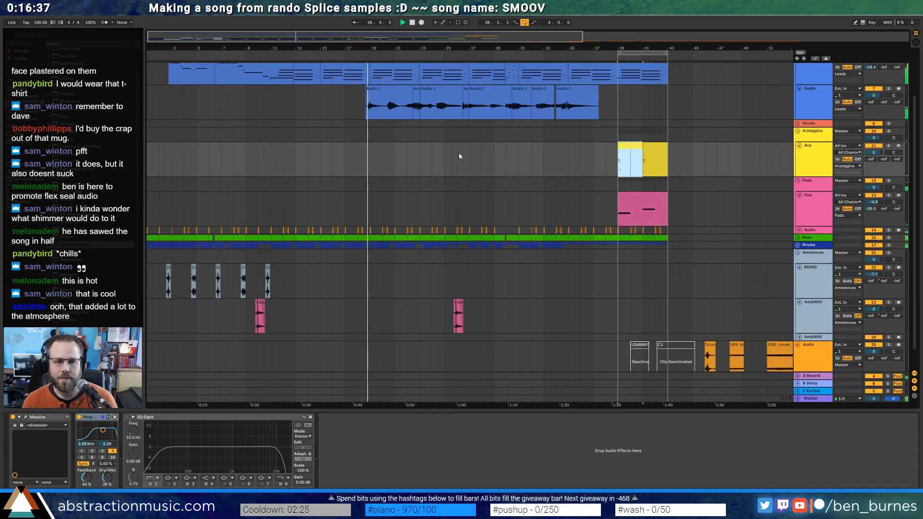
Unfold the Drums and Bass track groups and switch off the arrangement loop
key(shift+Tab)
key(shift+Tab)
click(798, 245)
click(798, 238)
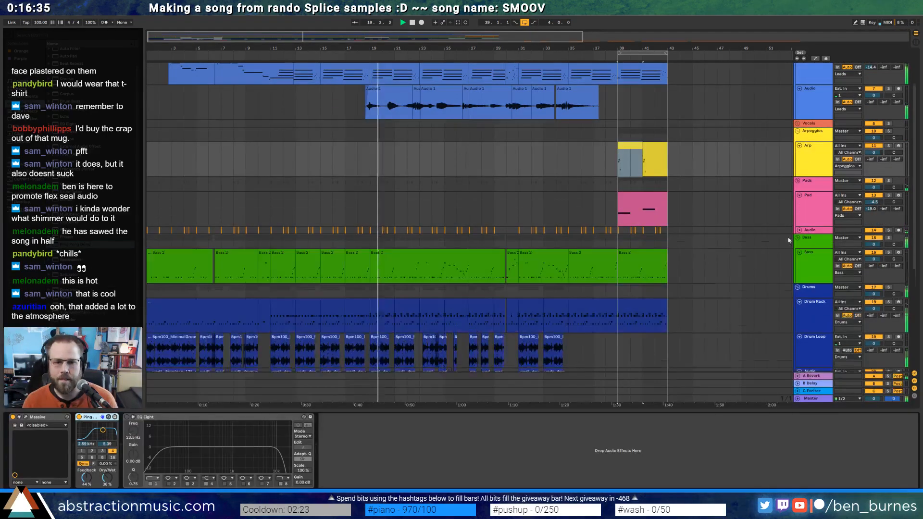
scroll(511, 296, down, 1)
scroll(512, 299, down, 3)
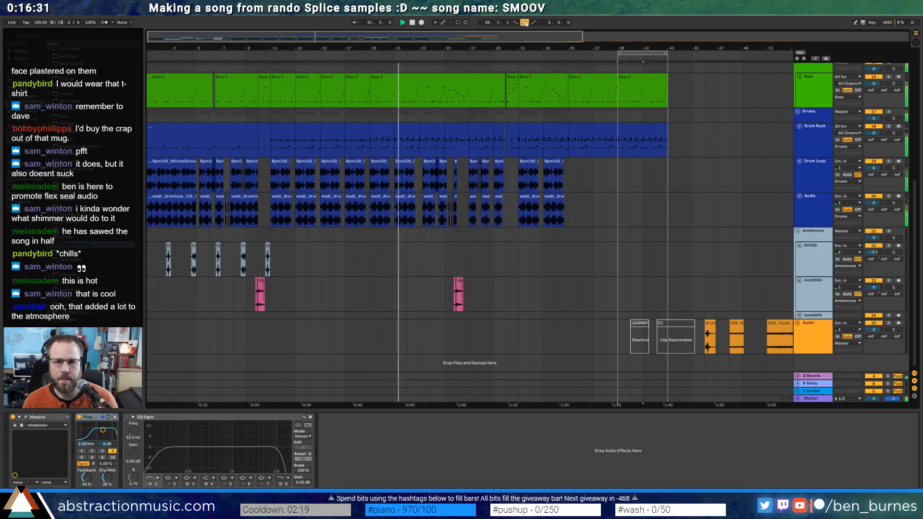
click(526, 23)
Trim the starts of the Drum Rack, Drum Loop and drum Audio clips at bar 27 to leave a short gap
scroll(483, 330, down, 4)
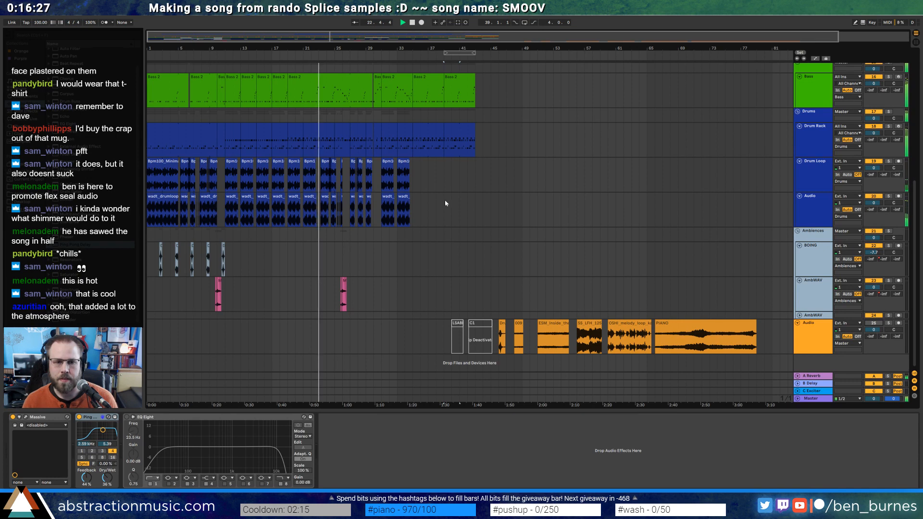
scroll(358, 202, up, 4)
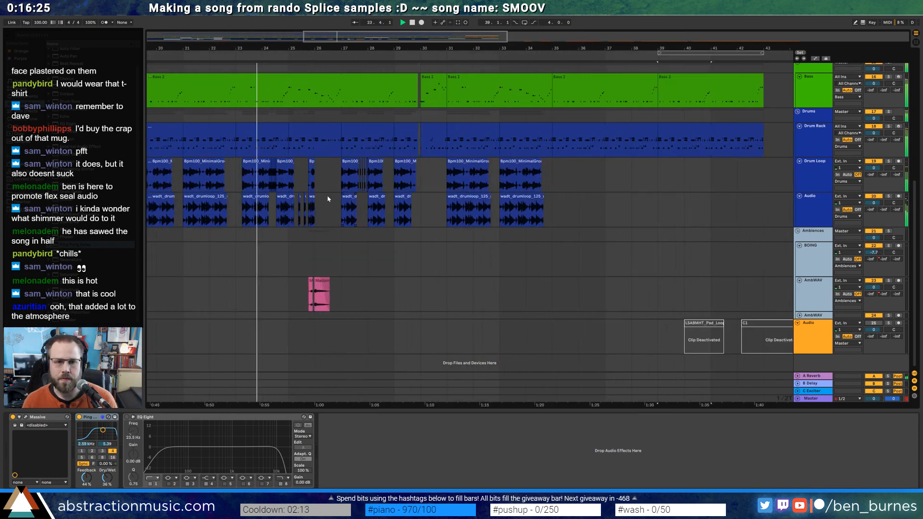
scroll(246, 144, up, 4)
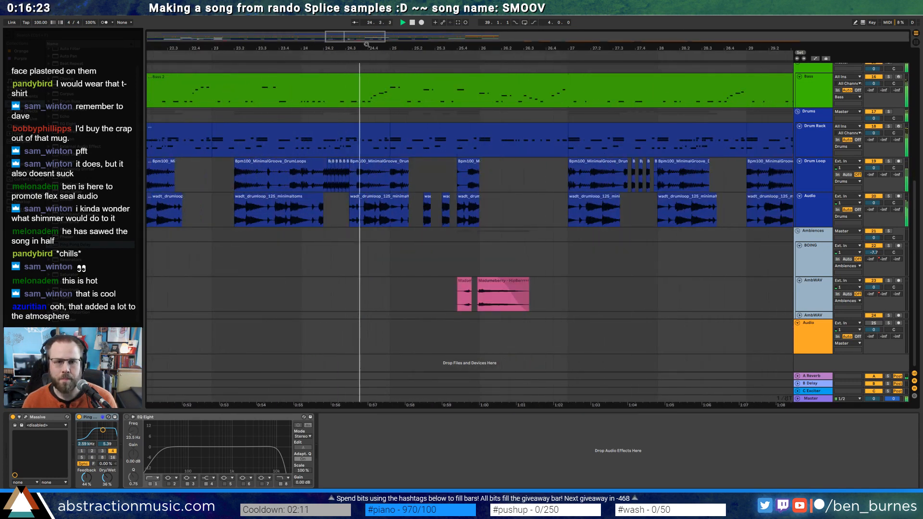
drag(366, 45, 298, 44)
drag(234, 44, 234, 41)
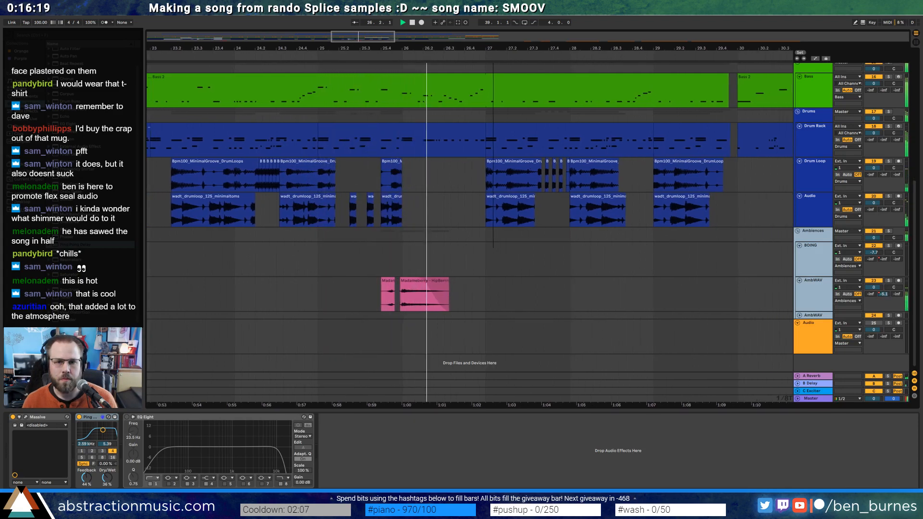
drag(375, 38, 382, 36)
click(403, 130)
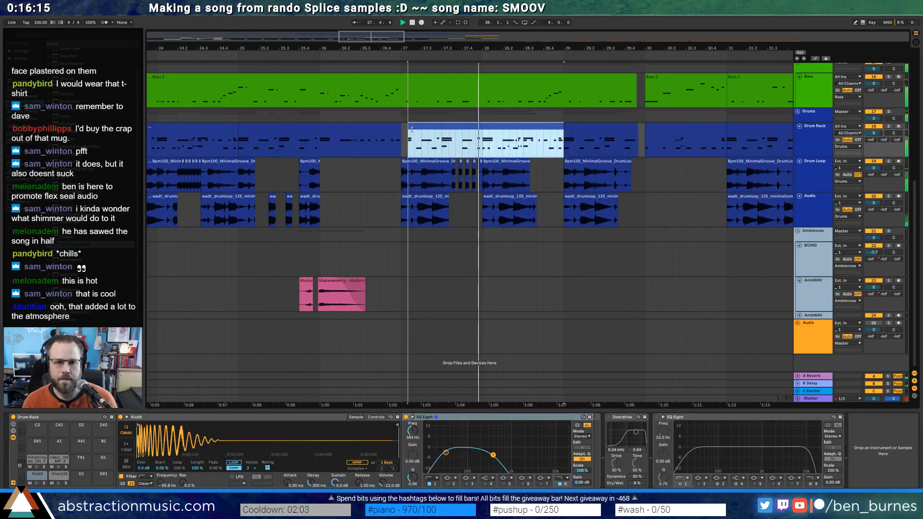
drag(402, 163, 419, 165)
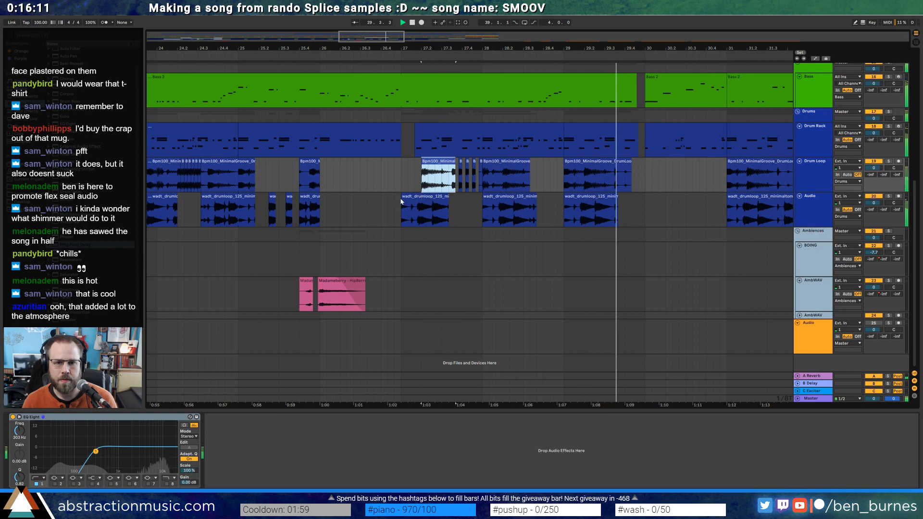
drag(402, 198, 415, 198)
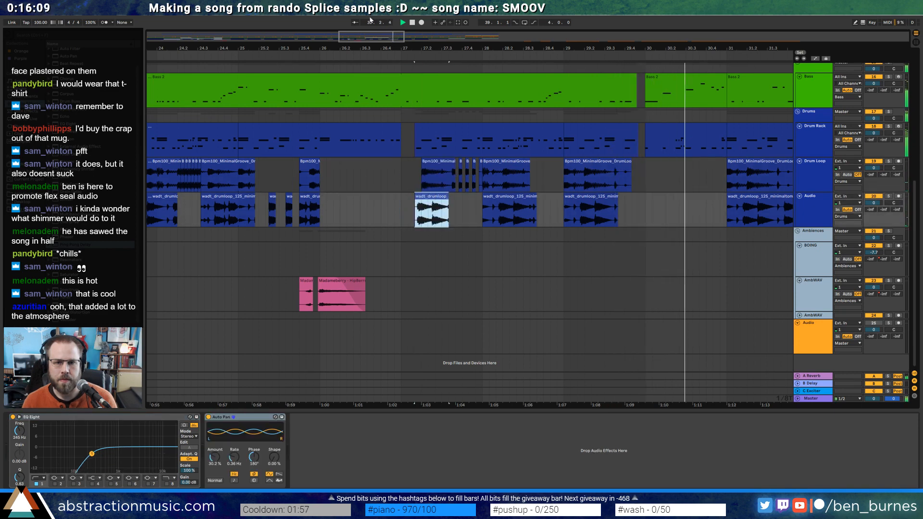
Open the Bass clip at bar 30 and add a short A#4 note around beat 1.3.3
drag(370, 41, 397, 33)
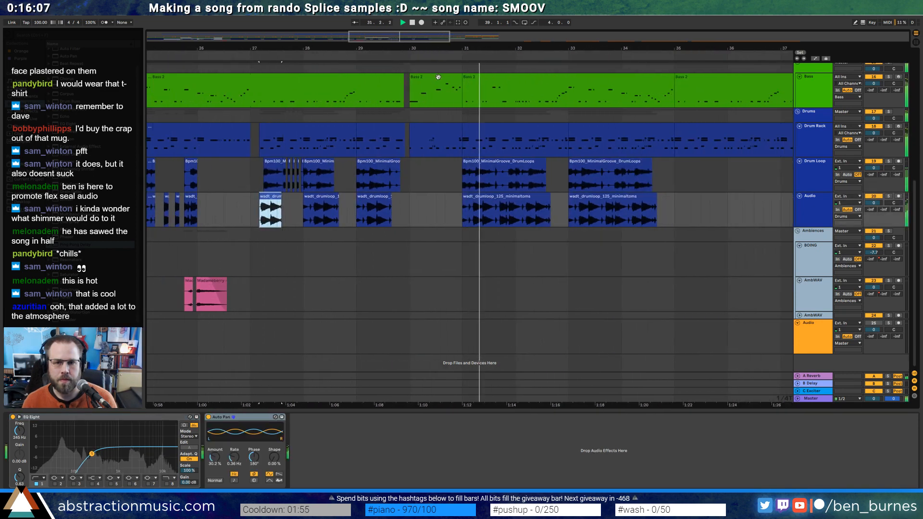
double_click(437, 77)
click(674, 440)
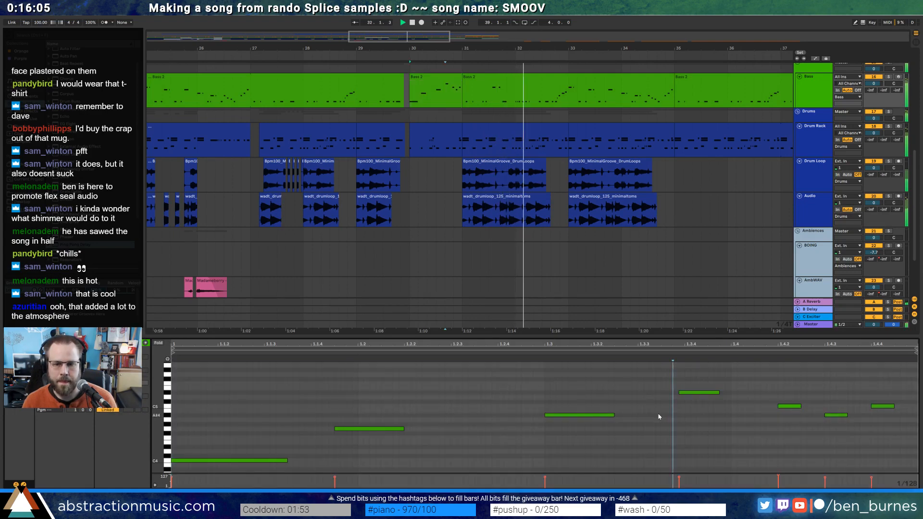
drag(643, 415, 663, 416)
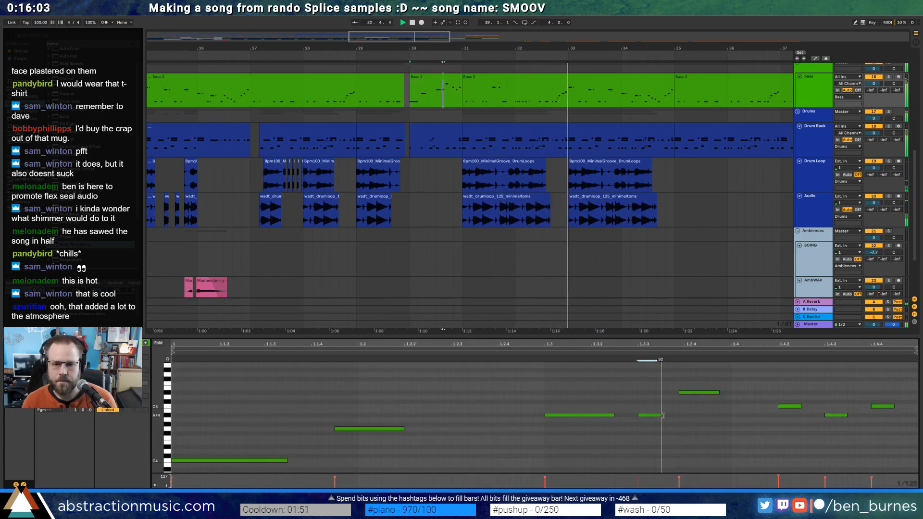
Add two Kick9 notes to the Drum Rack pattern, one late in bar 35 and one late in bar 36
click(649, 77)
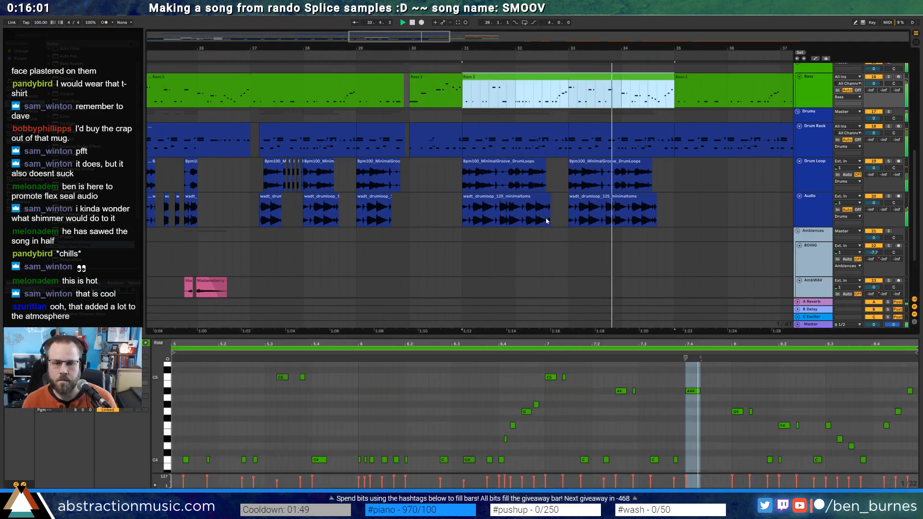
drag(405, 39, 444, 40)
click(405, 132)
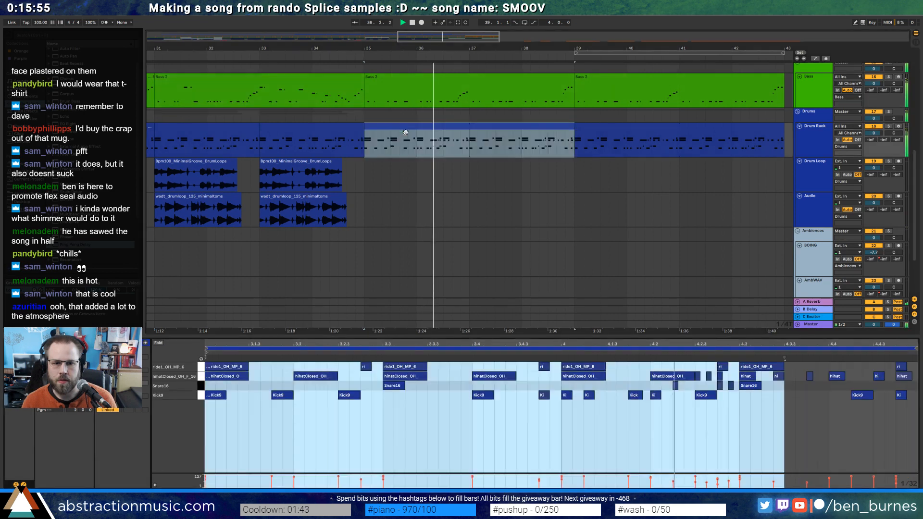
double_click(460, 395)
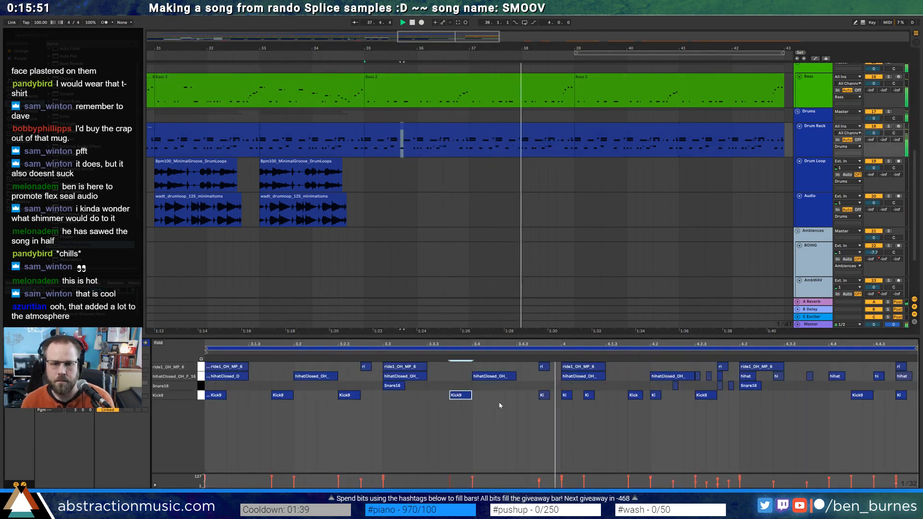
double_click(812, 395)
drag(819, 395, 828, 392)
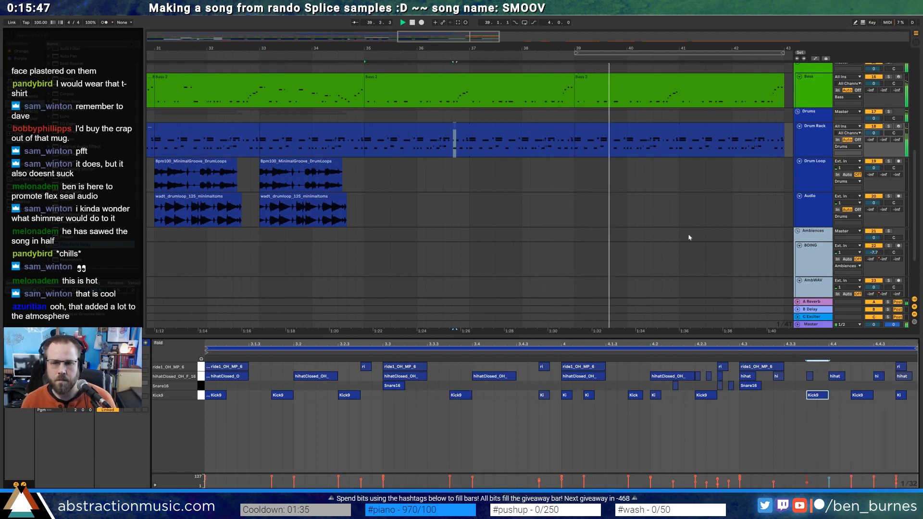
Open the Pad clip at bar 39 and lengthen both its C3 and D3 notes by about half a beat
drag(444, 32, 445, 15)
scroll(624, 147, up, 5)
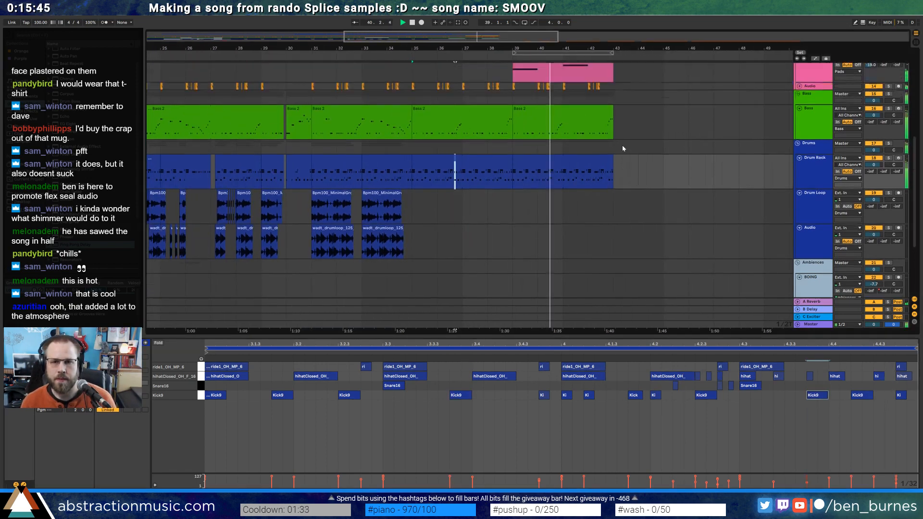
click(572, 119)
click(742, 415)
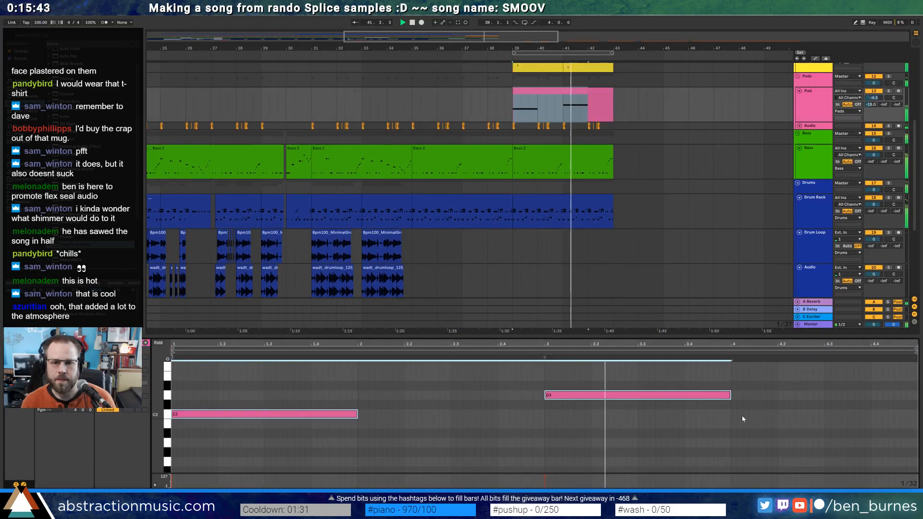
drag(731, 393, 756, 395)
click(767, 384)
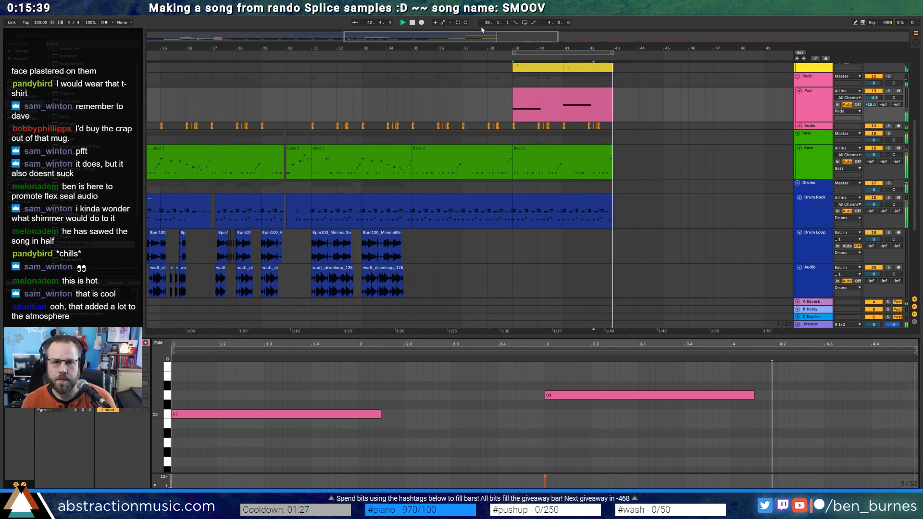
Switch on the arrangement loop and extend the end of the Drum Rack clip to bar 57
drag(503, 38, 503, 34)
key(ctrl+l)
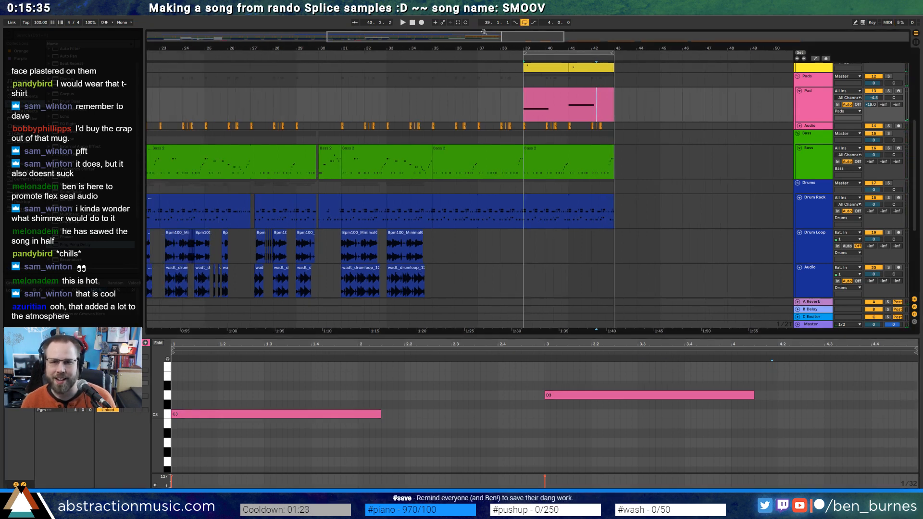
mouse_move(481, 33)
mouse_down()
mouse_move(480, 25)
mouse_move(552, 26)
mouse_up()
click(573, 187)
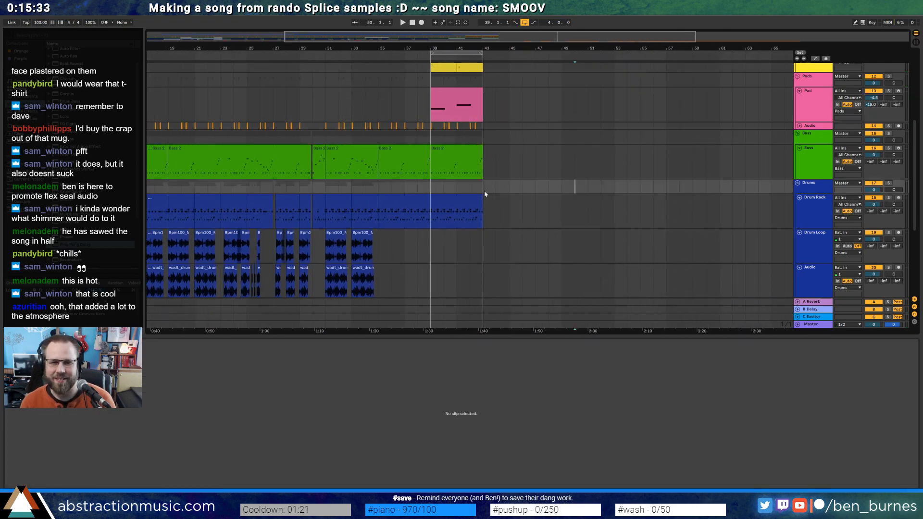
drag(480, 202, 666, 208)
Duplicate the Bass clip at bar 39 three times and pull the Drum Rack clip's end back to bar 55
click(466, 152)
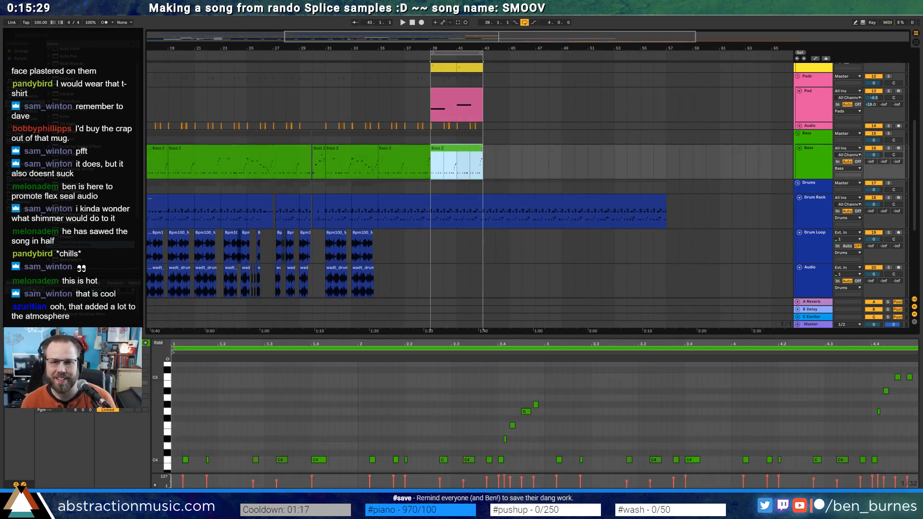
mouse_move(483, 161)
mouse_down()
mouse_move(698, 161)
mouse_move(483, 162)
mouse_up()
key(ctrl+d)
key(ctrl+d)
key(ctrl+d)
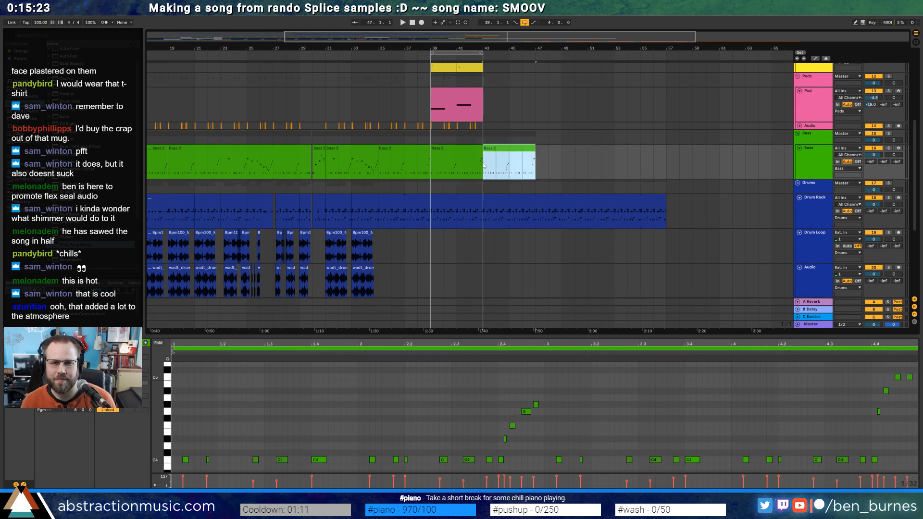
drag(664, 196, 643, 197)
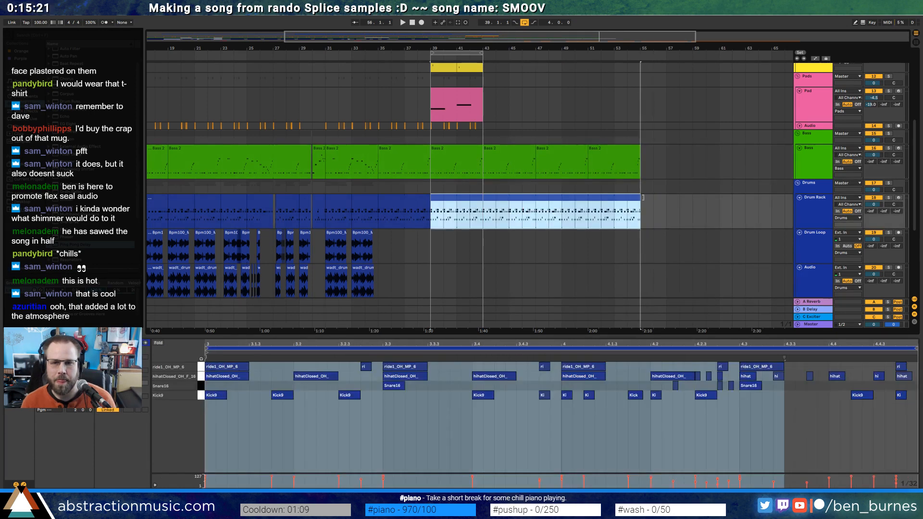
Duplicate the Lead clip at bar 39 three times to fill the track up to bar 55
scroll(672, 182, up, 5)
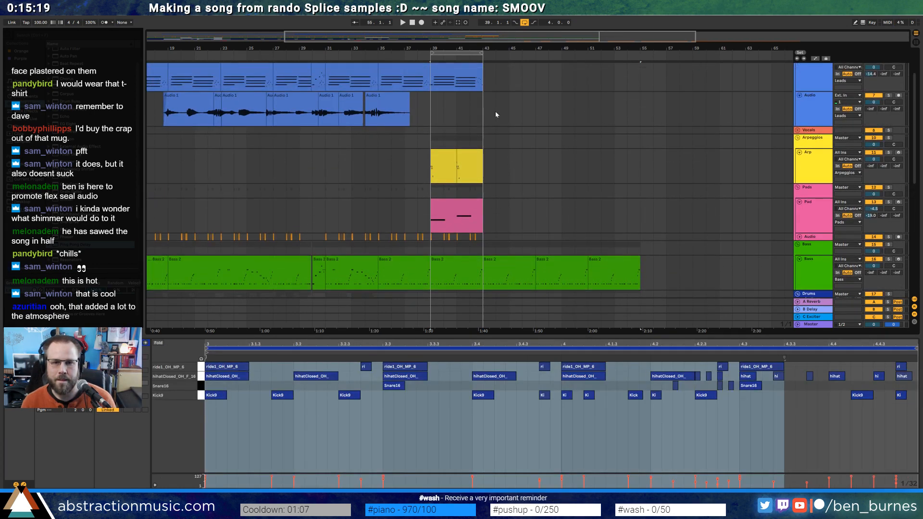
click(480, 75)
key(ctrl+d)
key(ctrl+d)
key(ctrl+d)
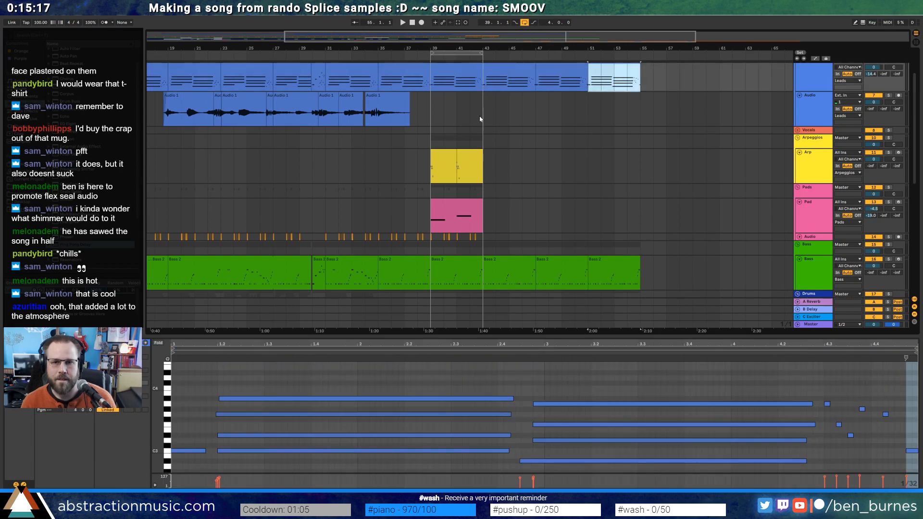
Duplicate the Arp, Pad and Pads audio clips of bars 39 to 43 three times and switch off the arrangement loop
drag(481, 149, 429, 229)
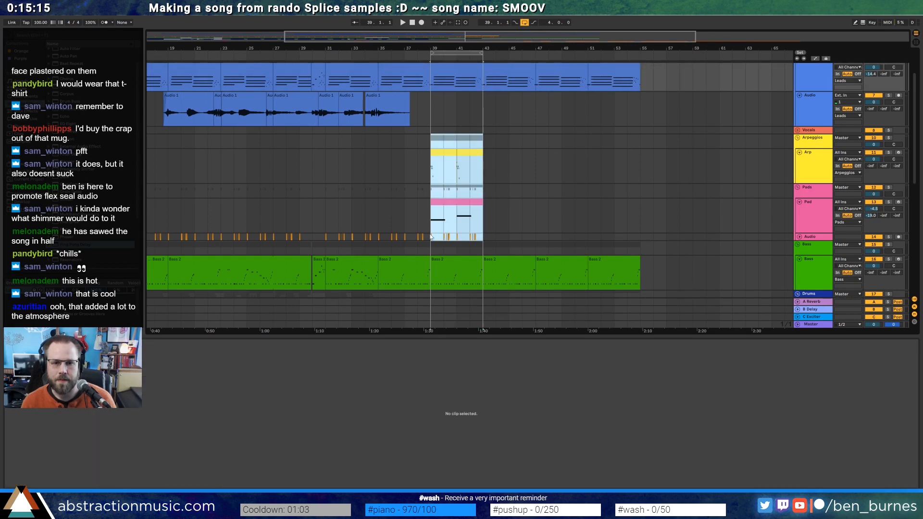
key(ctrl+d)
key(ctrl+d)
key(ctrl+d)
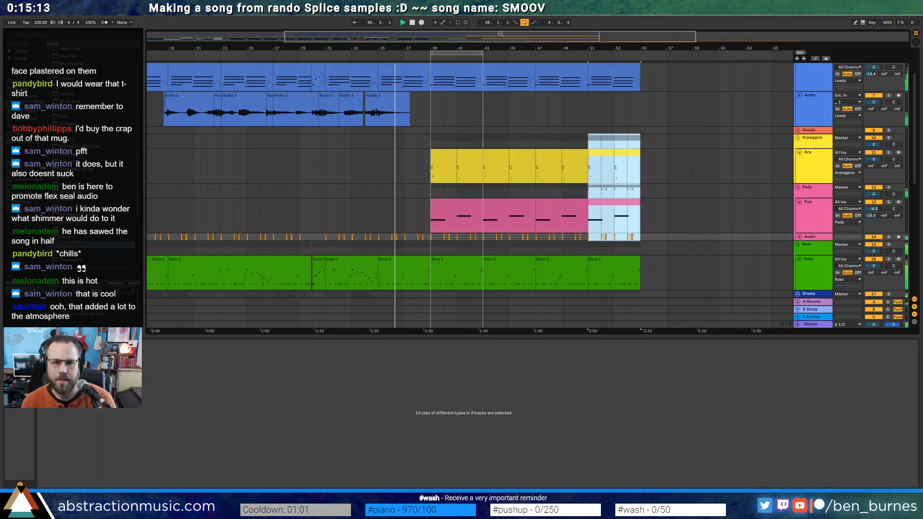
click(526, 23)
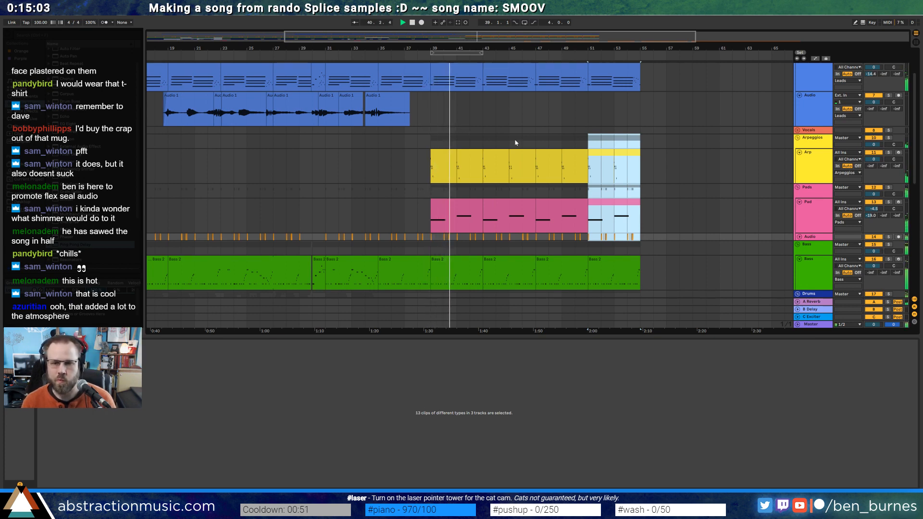
Extend the end of the last Bass clip slightly past bar 55
click(608, 145)
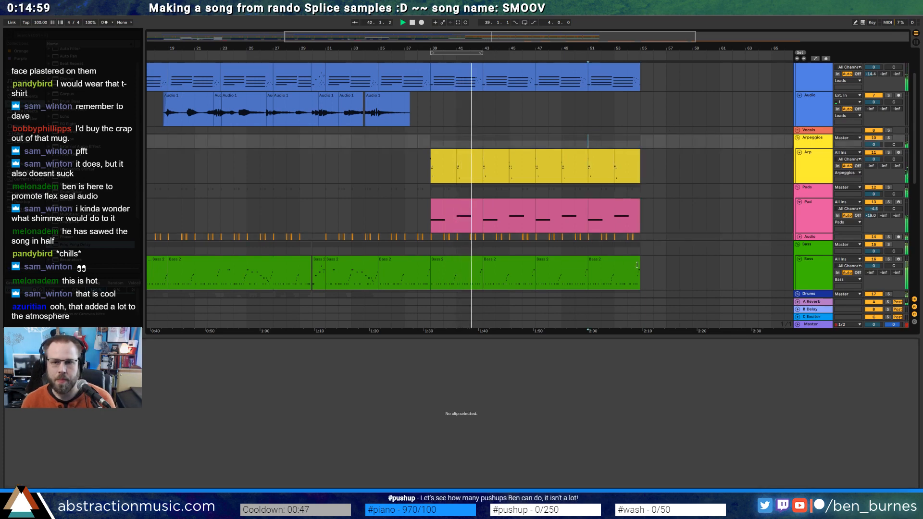
scroll(666, 265, up, 5)
drag(574, 271, 572, 239)
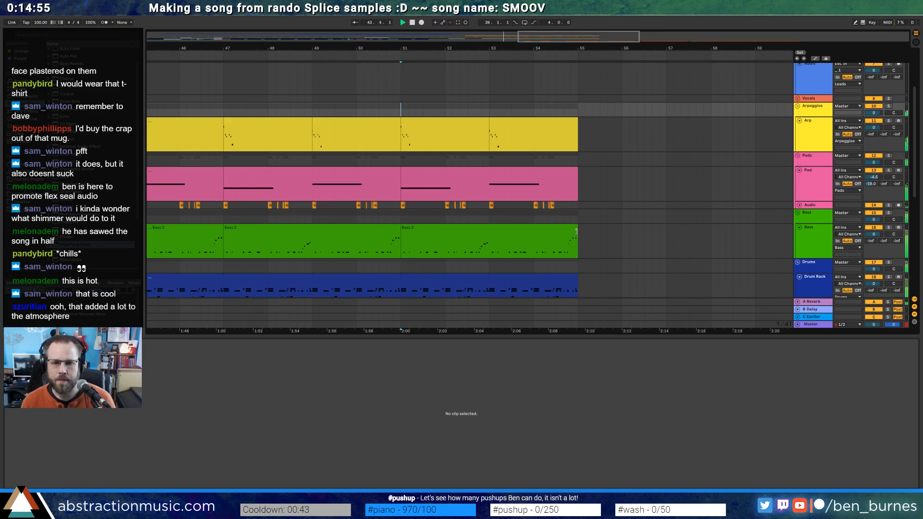
drag(576, 232, 585, 231)
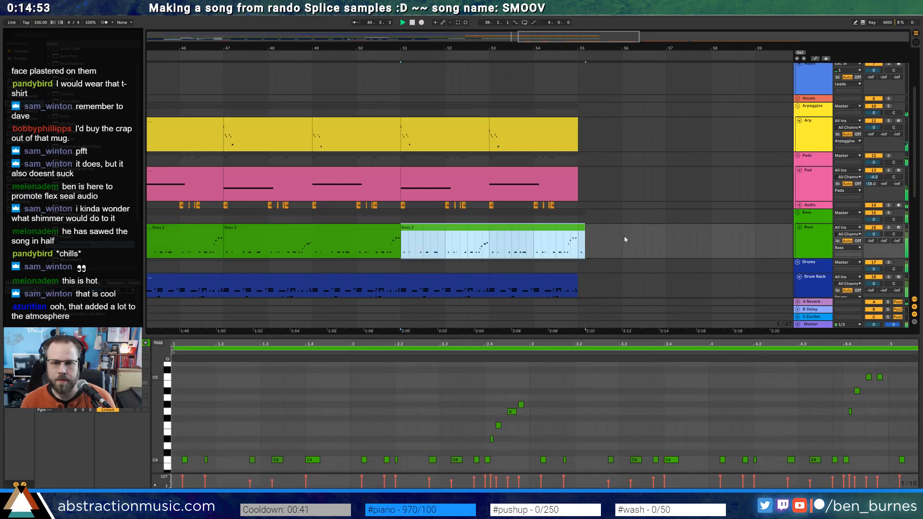
Show the device chain of the Leads group's Audio track and arm that track for recording
scroll(624, 235, down, 2)
scroll(619, 239, down, 1)
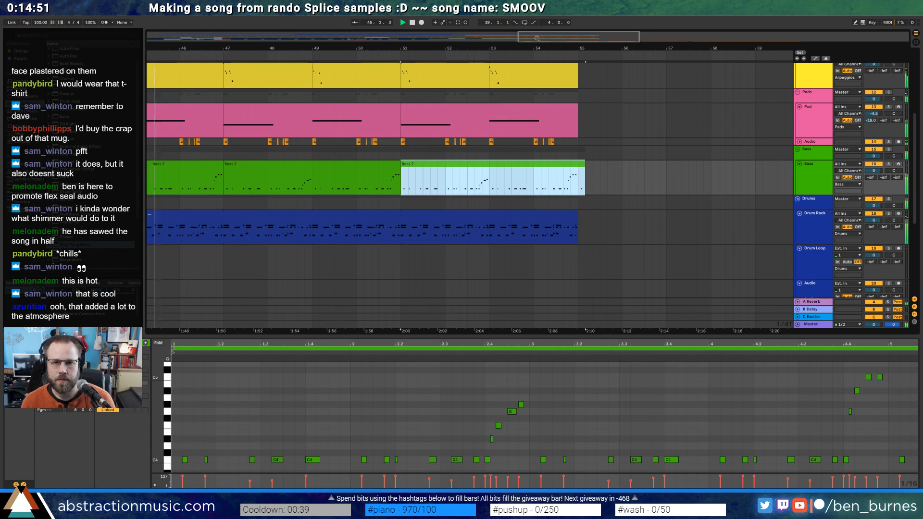
scroll(450, 161, down, 2)
drag(445, 161, 541, 161)
key(shift+Tab)
scroll(532, 160, up, 7)
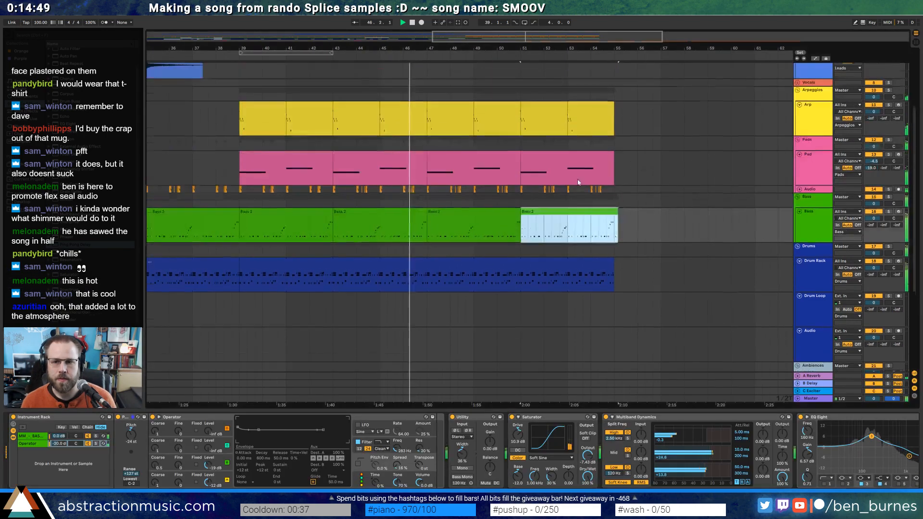
click(813, 155)
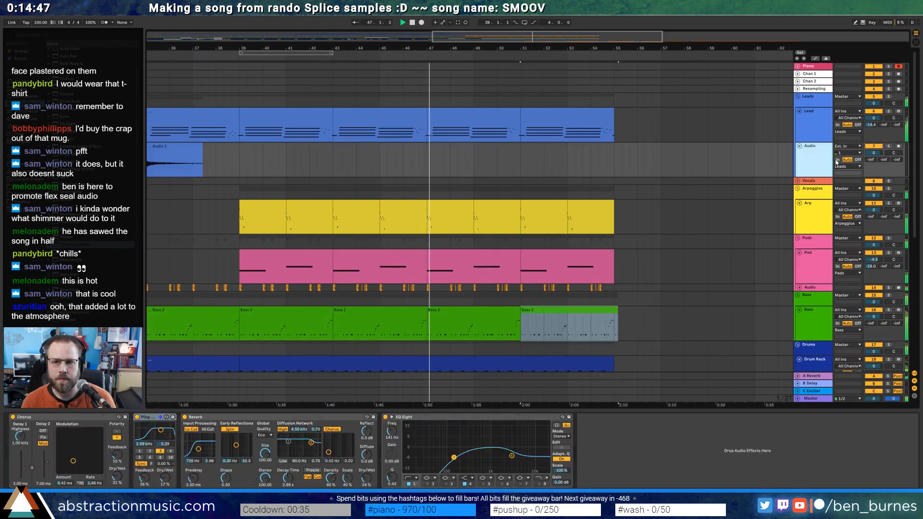
key(space)
click(899, 147)
Record a live melody on the Leads Audio track from about bar 45 to bar 56
click(419, 161)
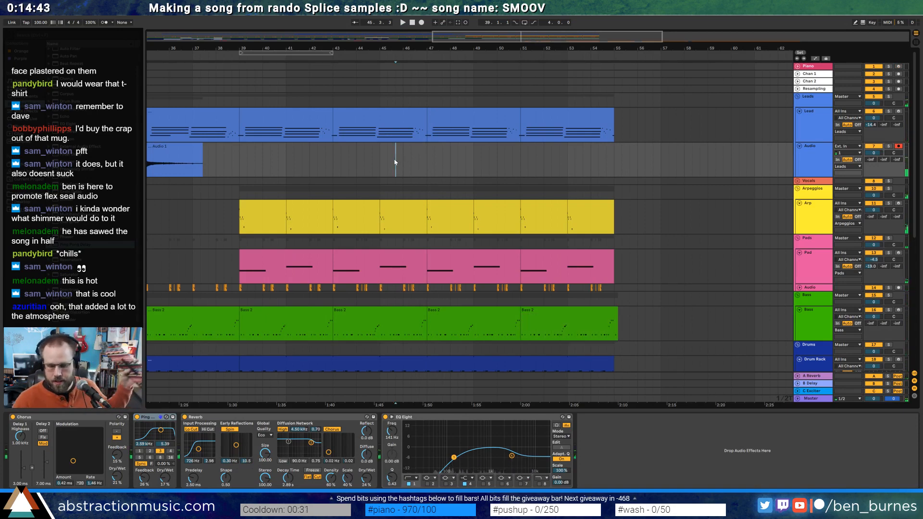
key(F9)
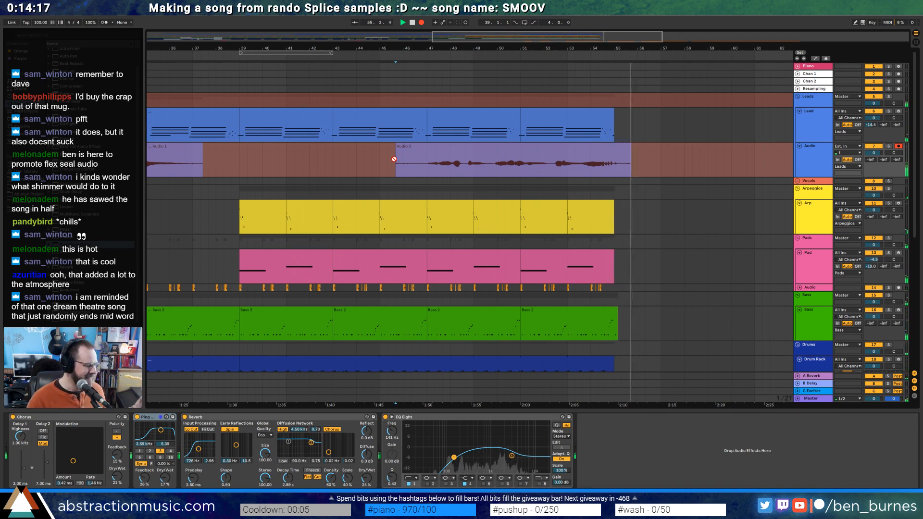
key(space)
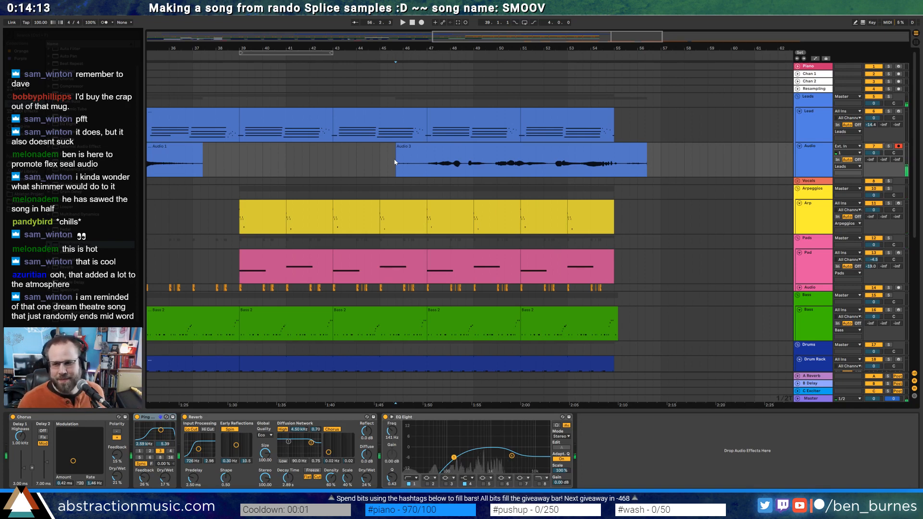
Re-record the end of the melody on the Leads Audio track from bar 52 and delete the leftover audio after bar 56
key(space)
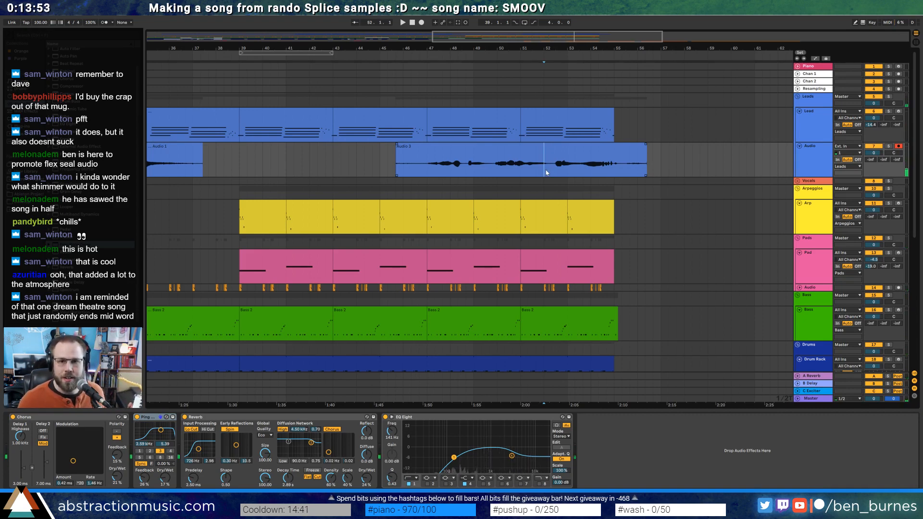
key(F9)
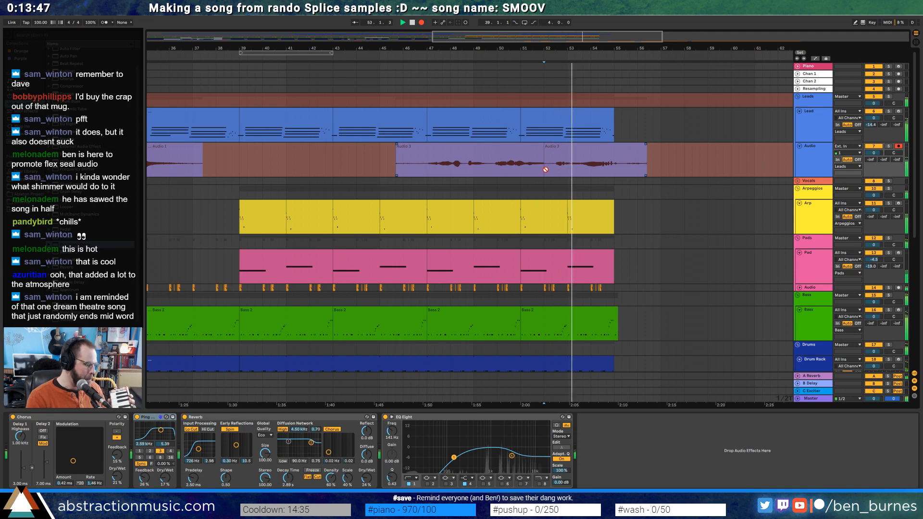
key(space)
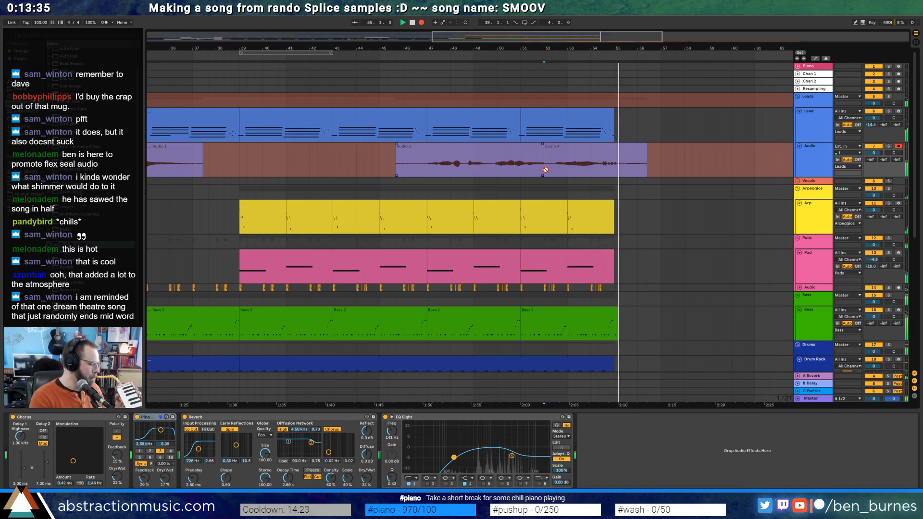
key(space)
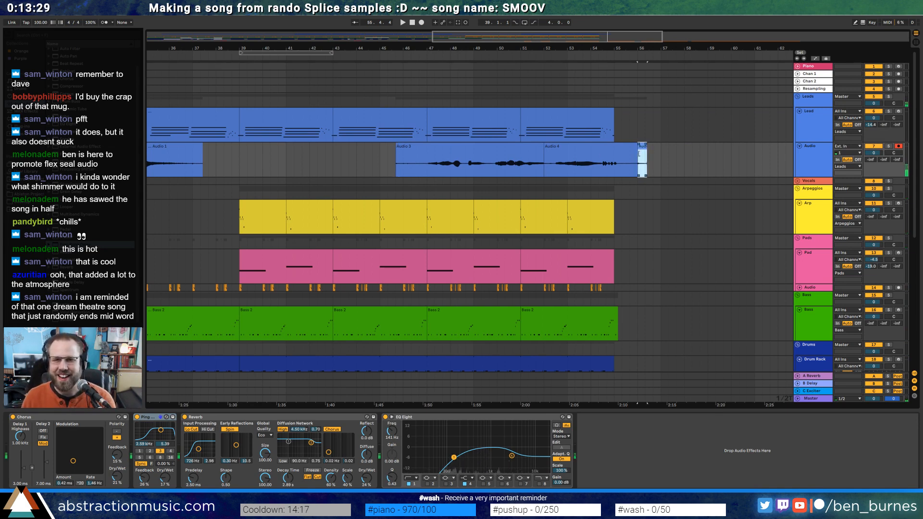
key(Delete)
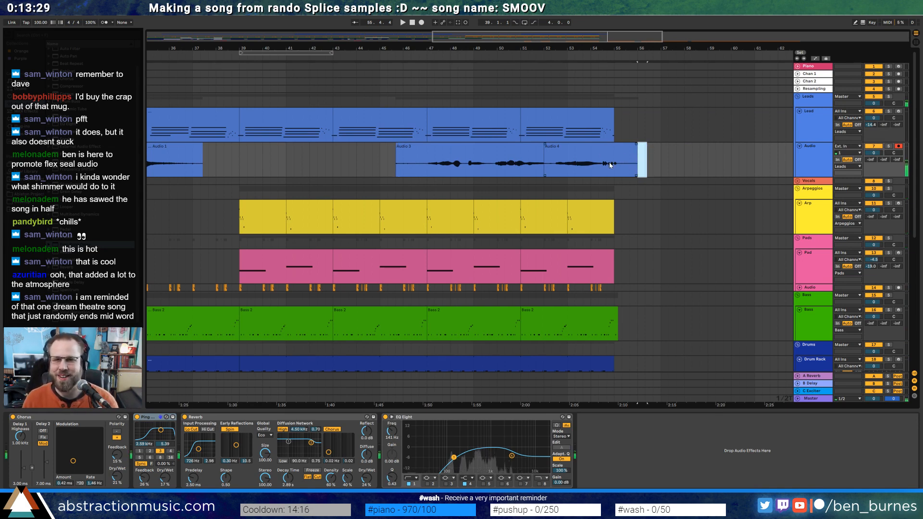
Arm the Lead track and trim the first recorded clip to run from just before bar 47 to just past bar 52
click(899, 111)
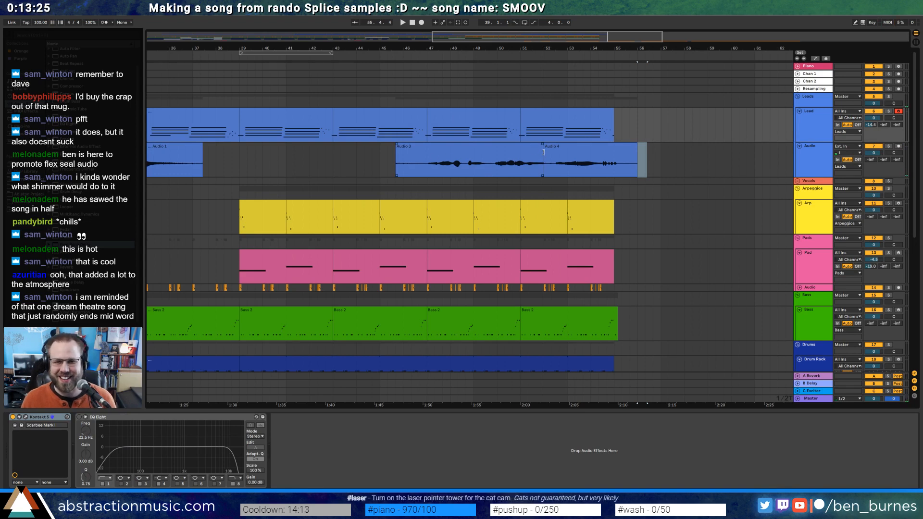
drag(543, 154, 549, 152)
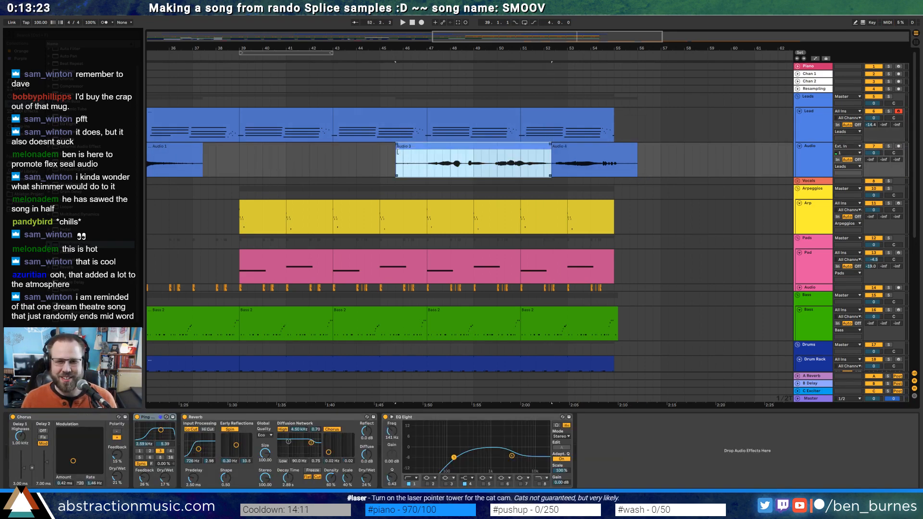
drag(398, 152, 420, 155)
Play the song from about bar 38
click(224, 164)
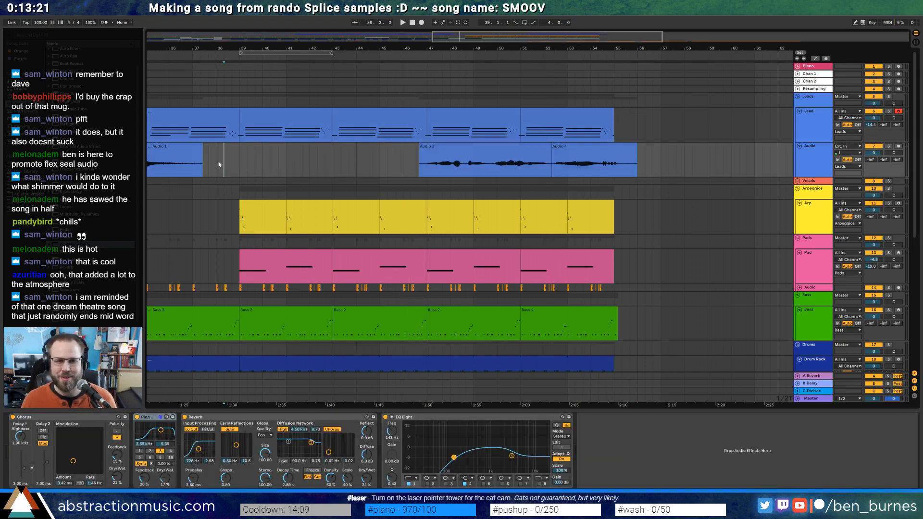
key(space)
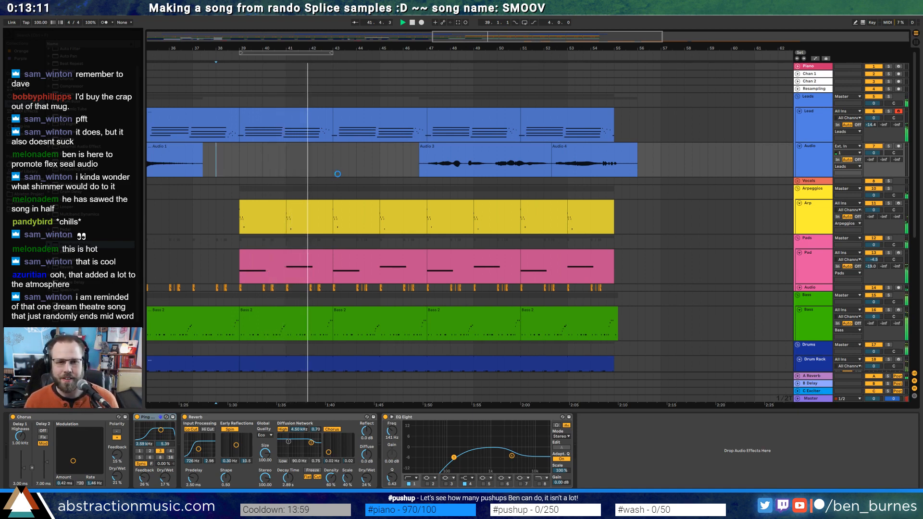
Try pasting a copy of the song's first 12 bars of all tracks at bar 56
mouse_move(200, 40)
mouse_down()
mouse_move(201, 22)
mouse_move(200, 41)
mouse_up()
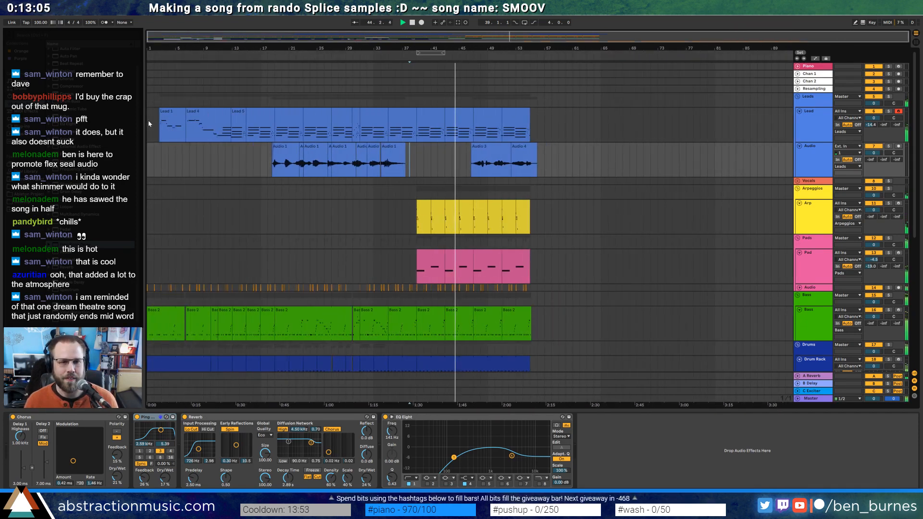
drag(148, 120, 232, 385)
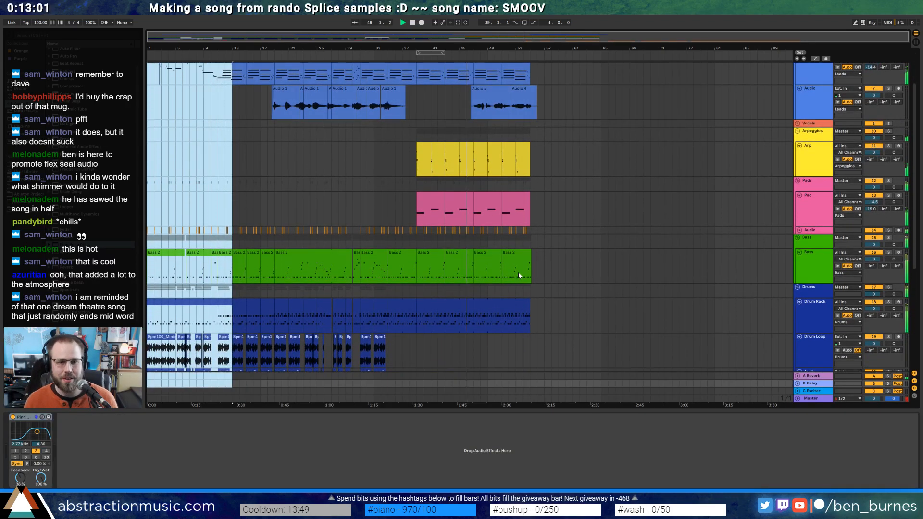
scroll(519, 276, up, 3)
key(ctrl+c)
click(538, 128)
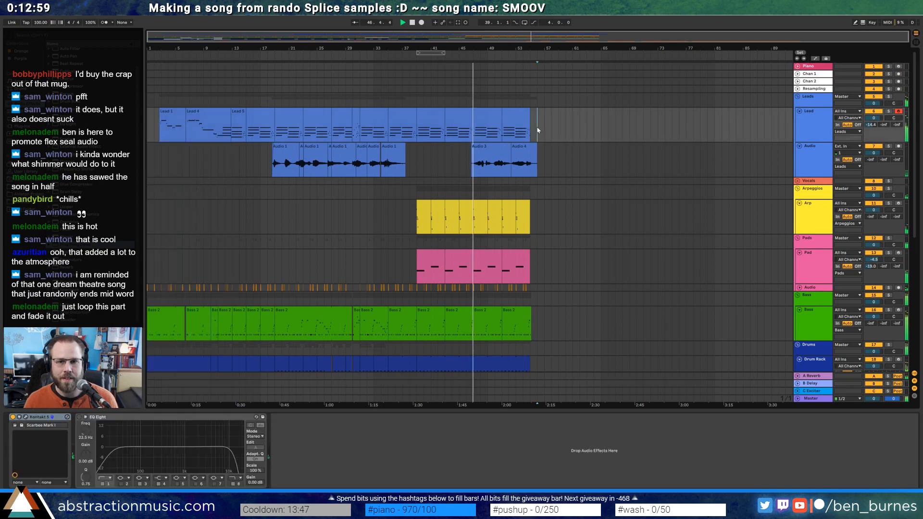
key(ctrl+v)
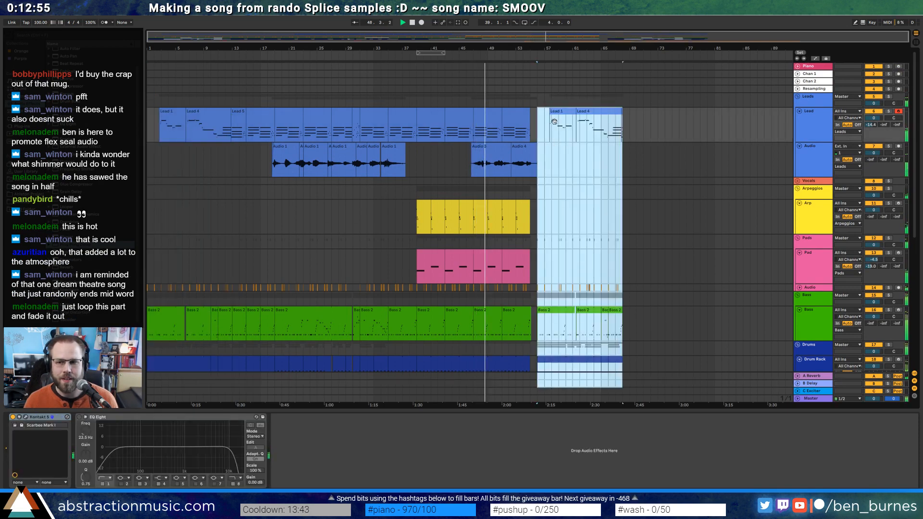
click(561, 148)
scroll(566, 143, up, 5)
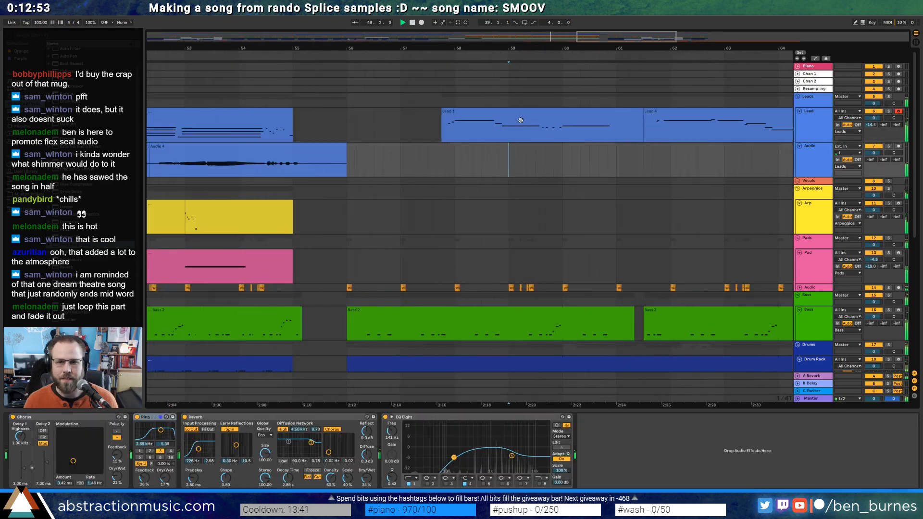
shift+click(663, 115)
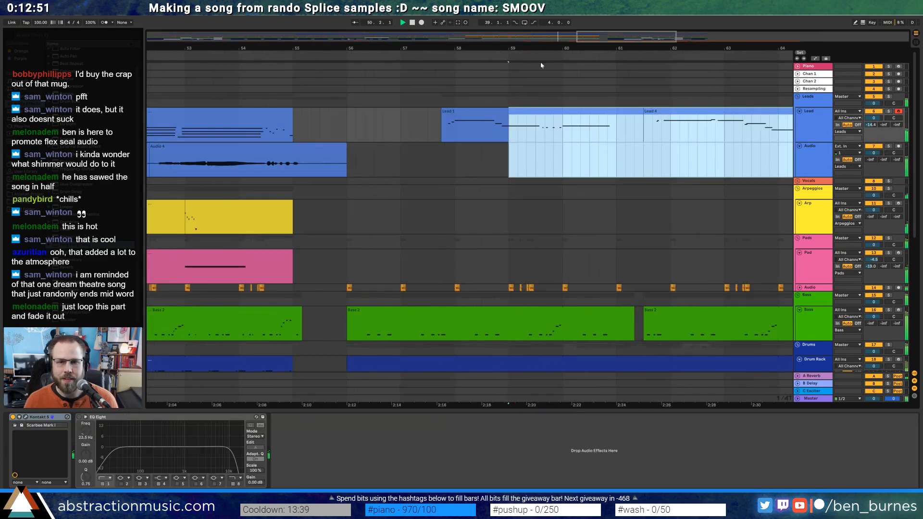
drag(590, 37, 503, 36)
key(ctrl+z)
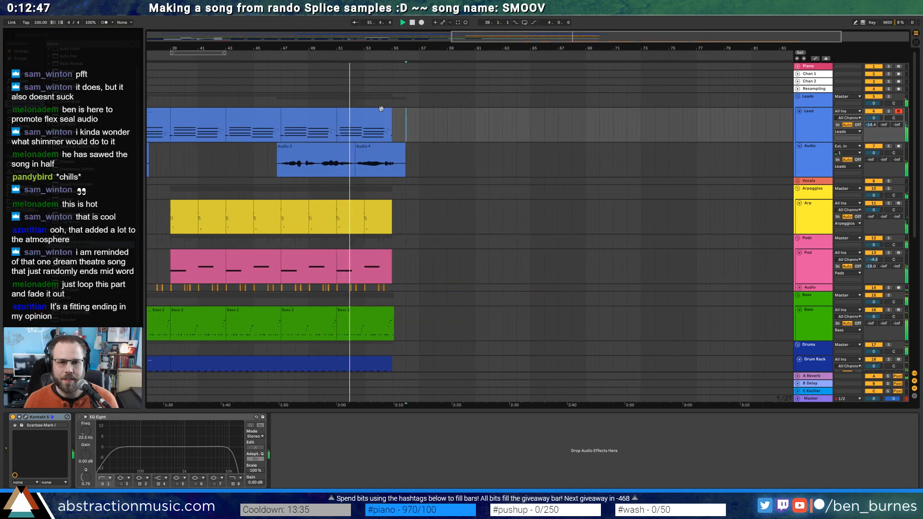
Copy bars 39 to 47 of the tracks from Lead through Drum Rack and paste them at bar 56
click(182, 117)
scroll(270, 308, down, 4)
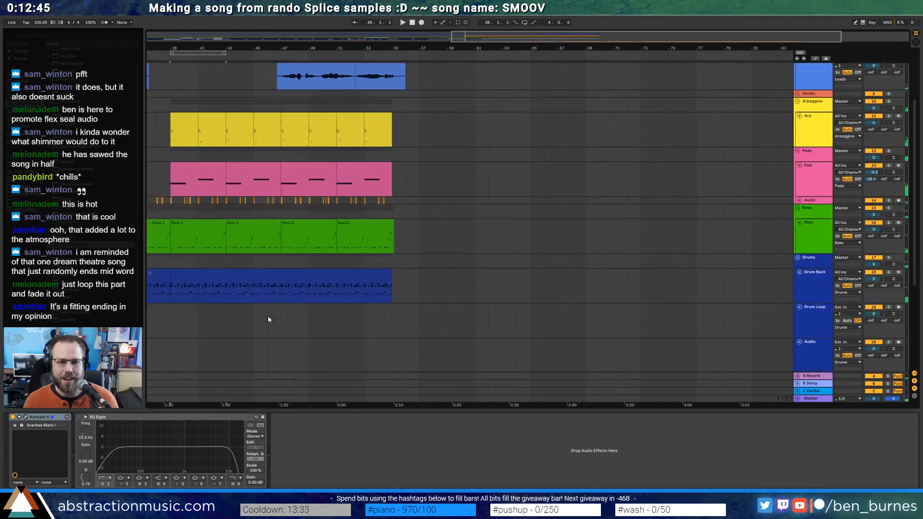
shift+click(282, 303)
scroll(398, 265, up, 4)
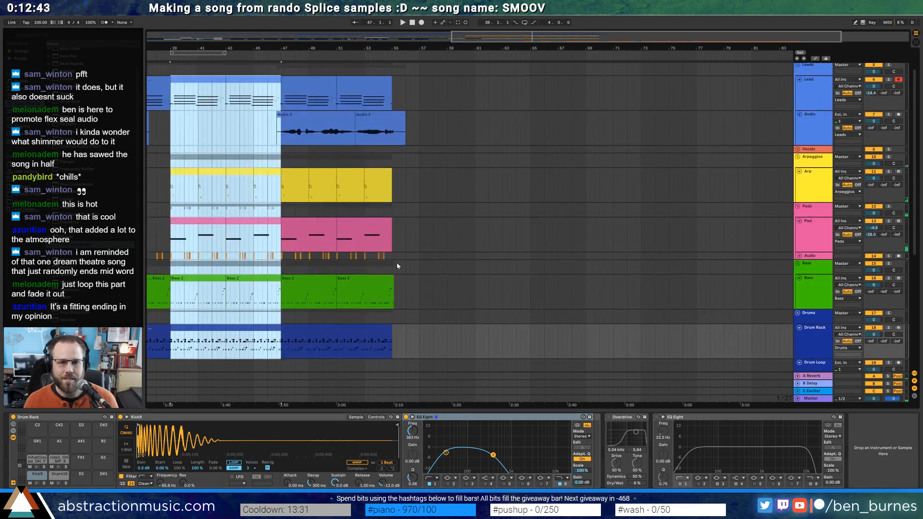
scroll(417, 169, up, 4)
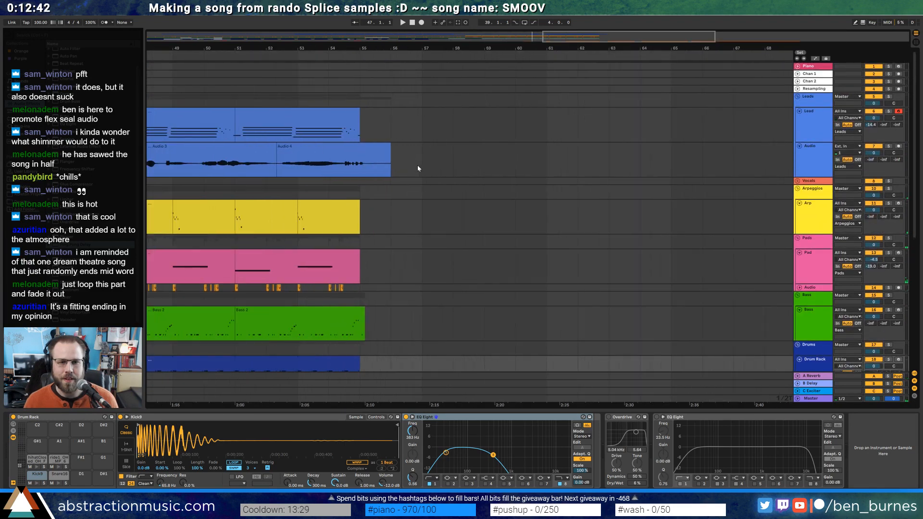
click(391, 126)
key(ctrl+v)
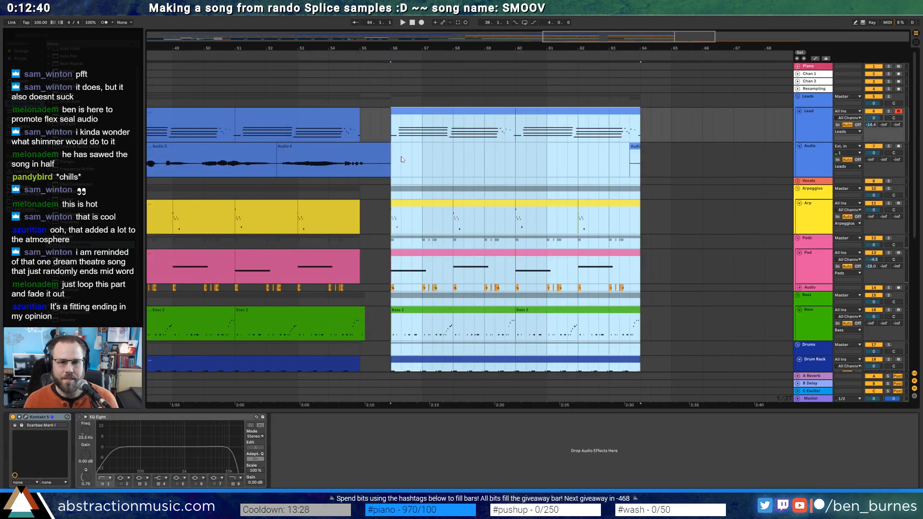
Extend the start of the Lead clip at bar 56 about a beat earlier with its pickup note, and play the transition from bar 53
double_click(393, 111)
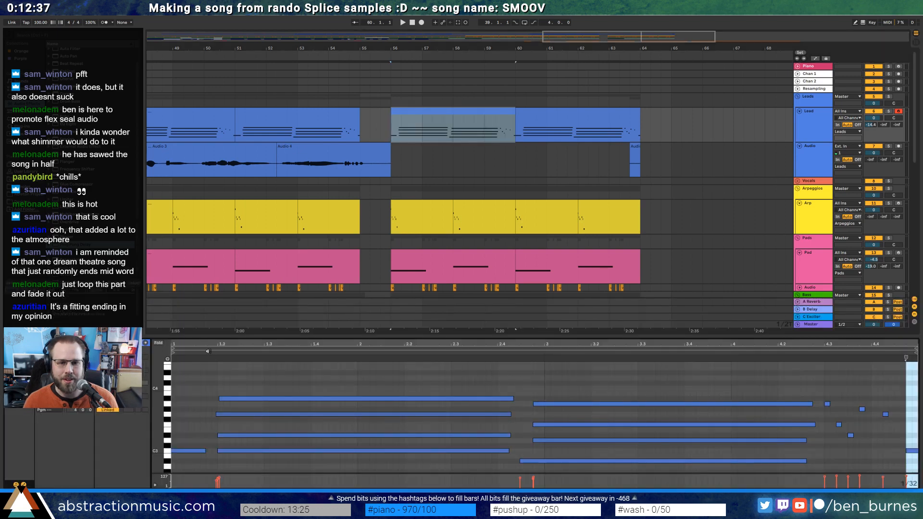
click(203, 451)
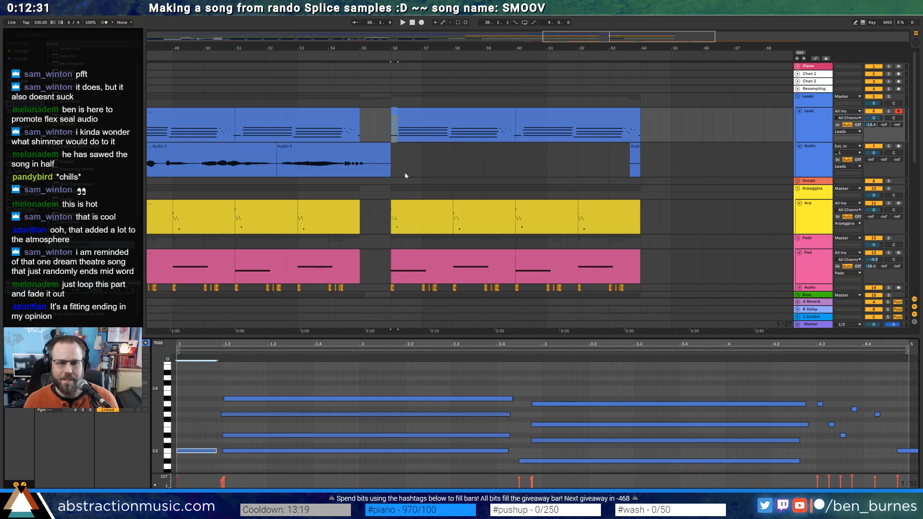
scroll(405, 176, down, 2)
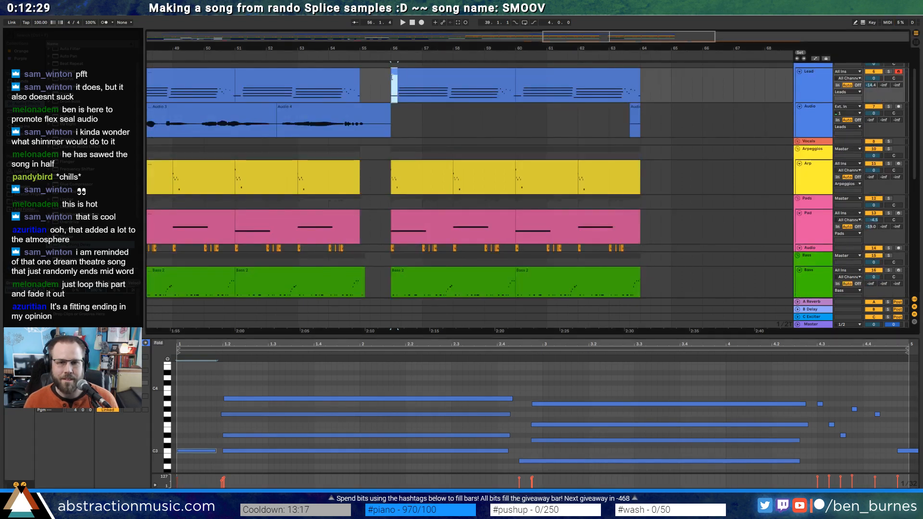
drag(393, 77, 382, 77)
click(231, 452)
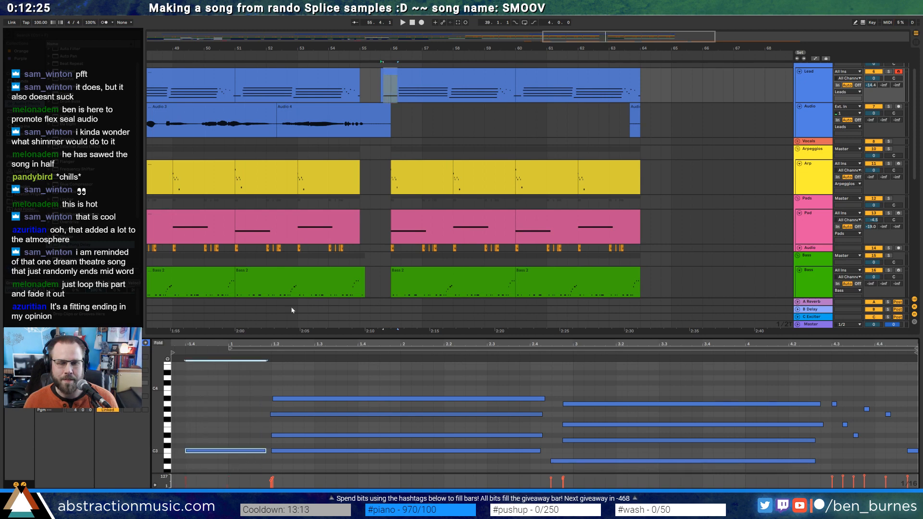
click(330, 58)
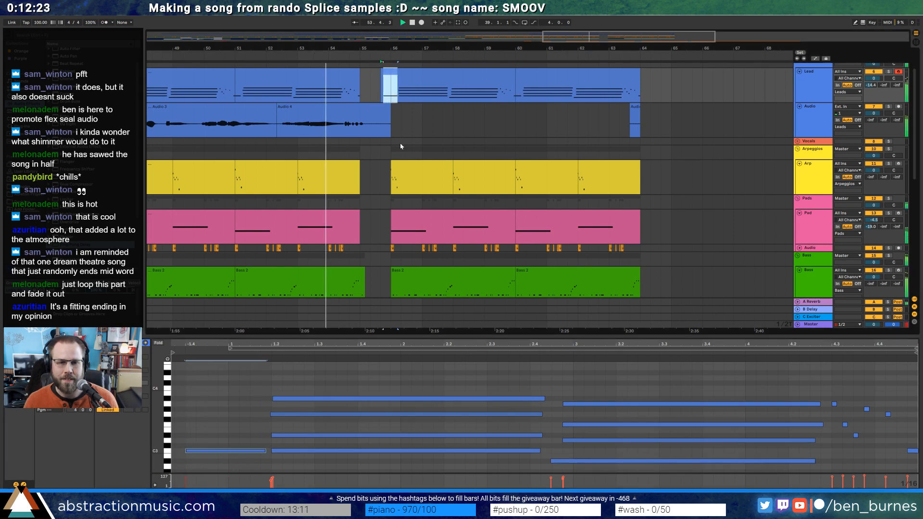
scroll(410, 154, down, 2)
scroll(411, 161, up, 2)
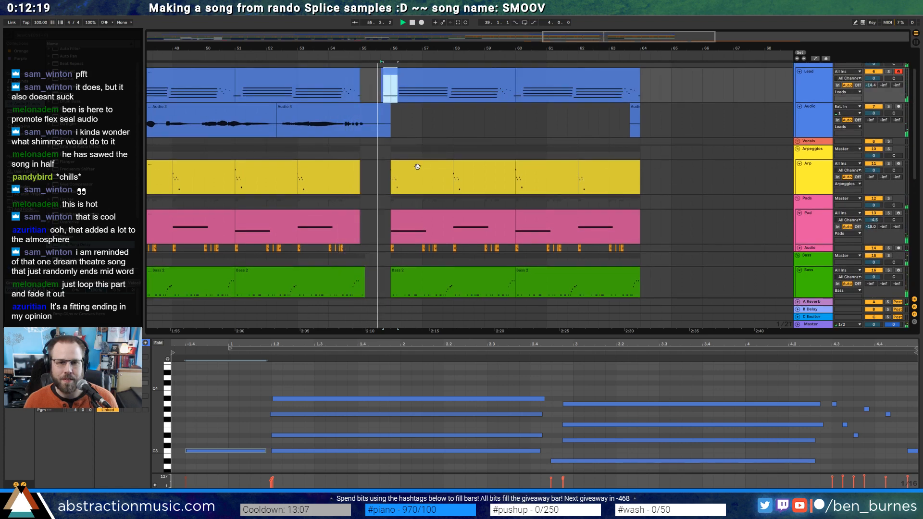
Delete the leftover audio fragment just before bar 64 and duplicate bars 56 to 64 of all parts up to bar 72
click(632, 126)
key(Delete)
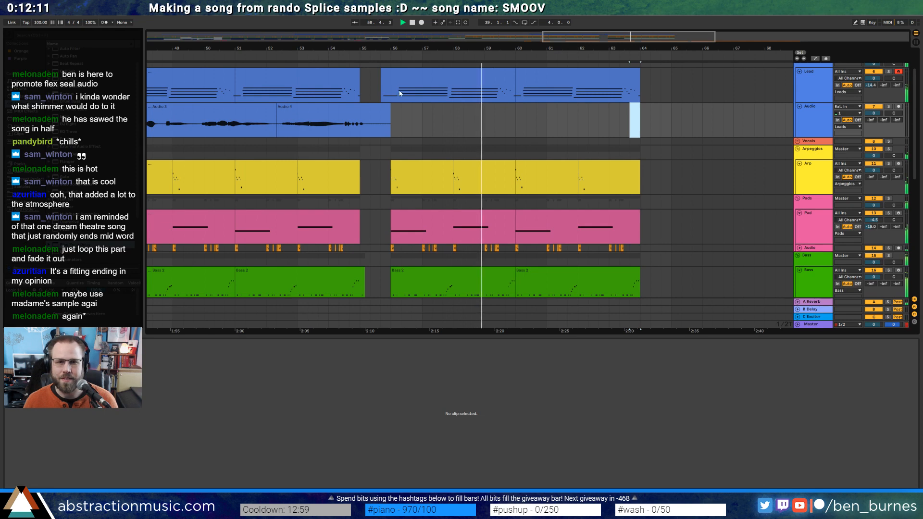
drag(393, 93, 639, 386)
key(ctrl+d)
drag(625, 46, 663, 14)
Draw a curved fade-out in the Master track volume automation from bar 64 down to silence at about bar 70
click(797, 326)
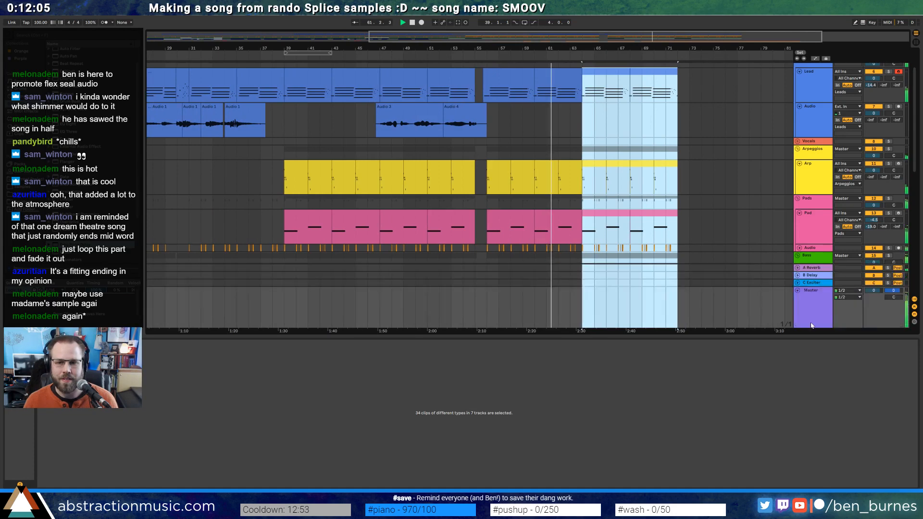
click(824, 301)
key(a)
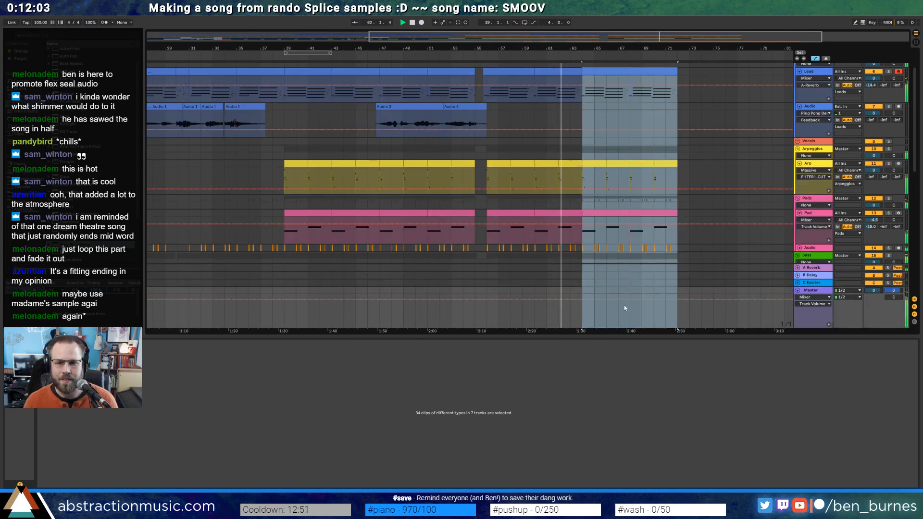
click(583, 302)
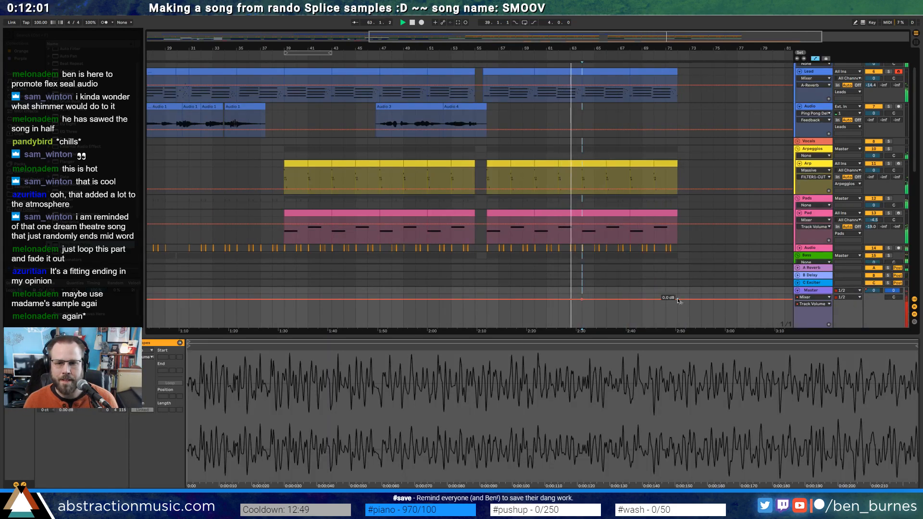
drag(678, 299, 628, 309)
click(666, 291)
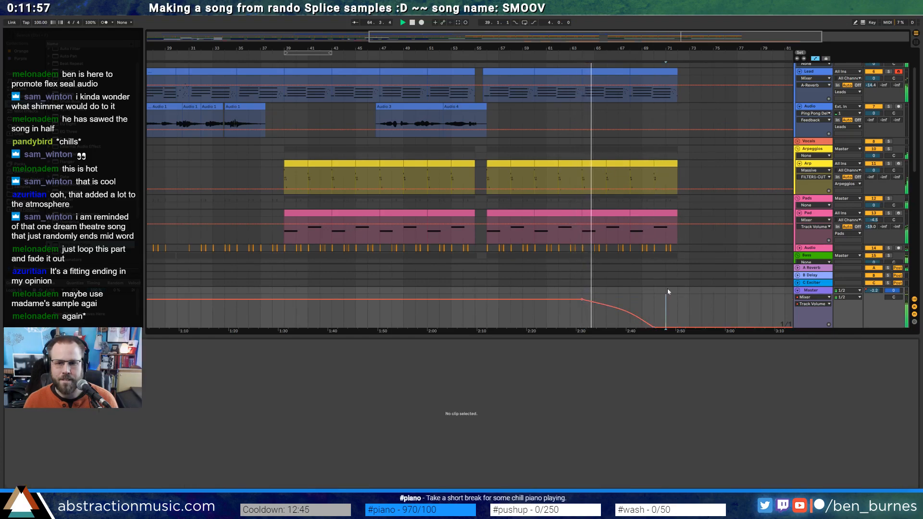
key(shift+Tab)
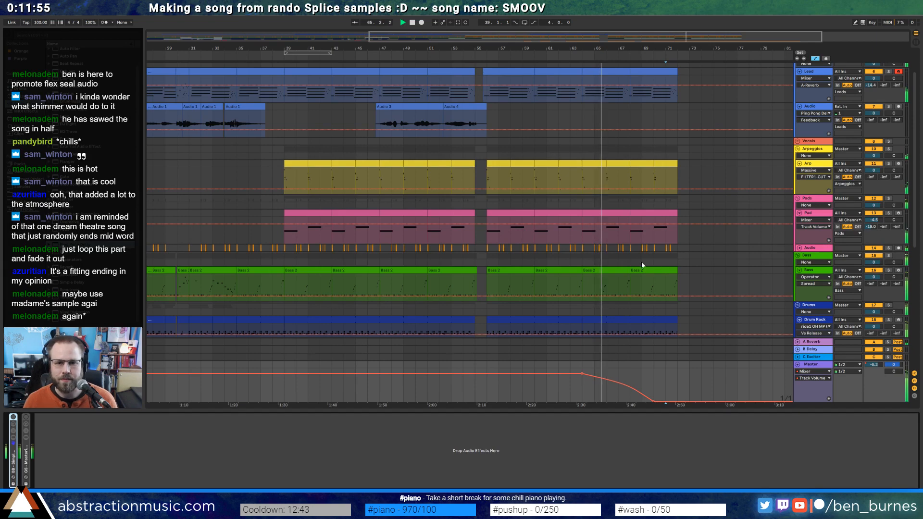
key(a)
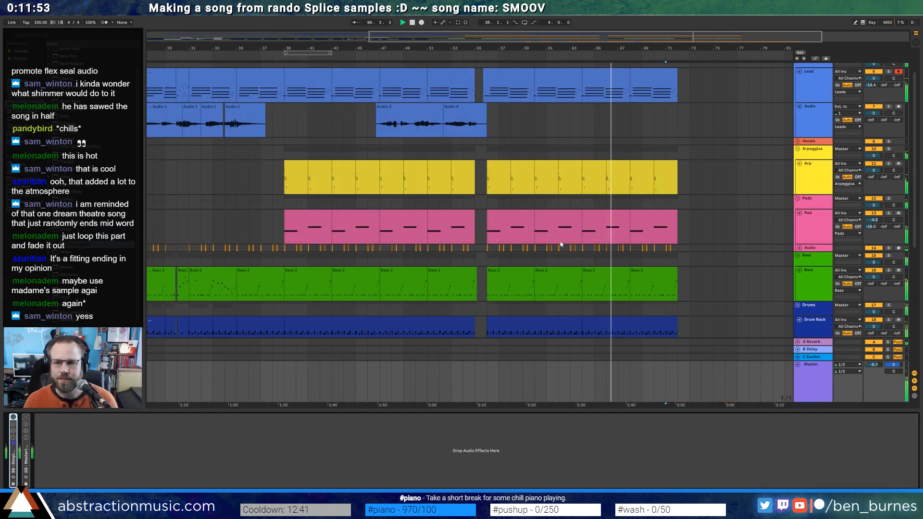
Copy the sample clips around bar 26 on the AmbWAV track and paste them into the gap around bar 55
scroll(539, 241, down, 2)
scroll(538, 242, down, 5)
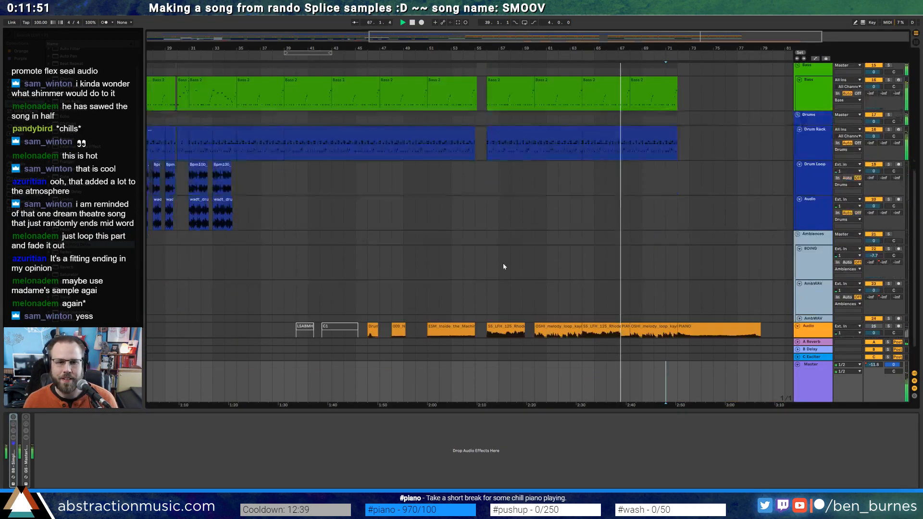
scroll(500, 265, up, 2)
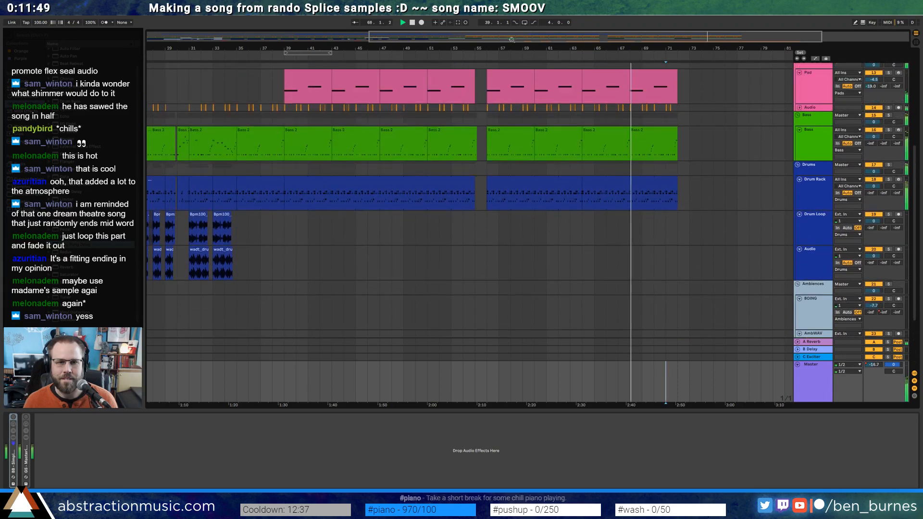
drag(357, 47, 529, 41)
scroll(336, 313, down, 1)
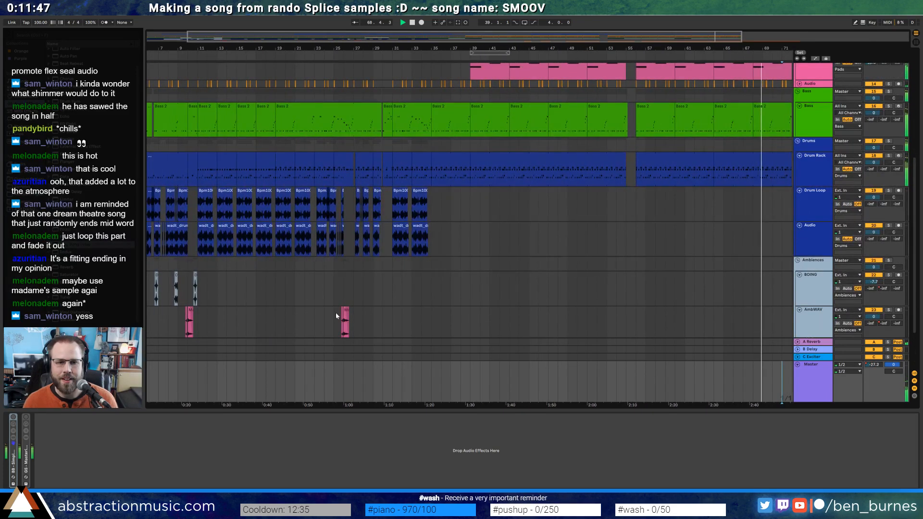
click(336, 315)
click(629, 320)
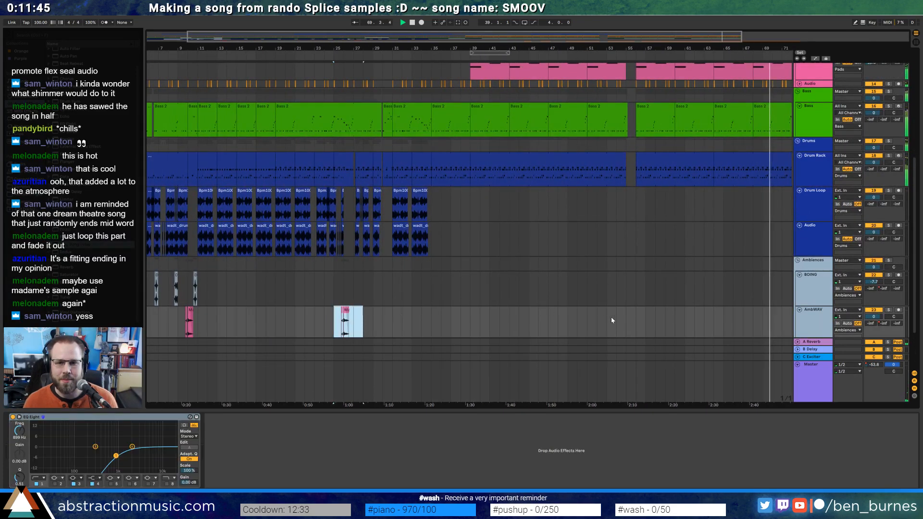
click(617, 320)
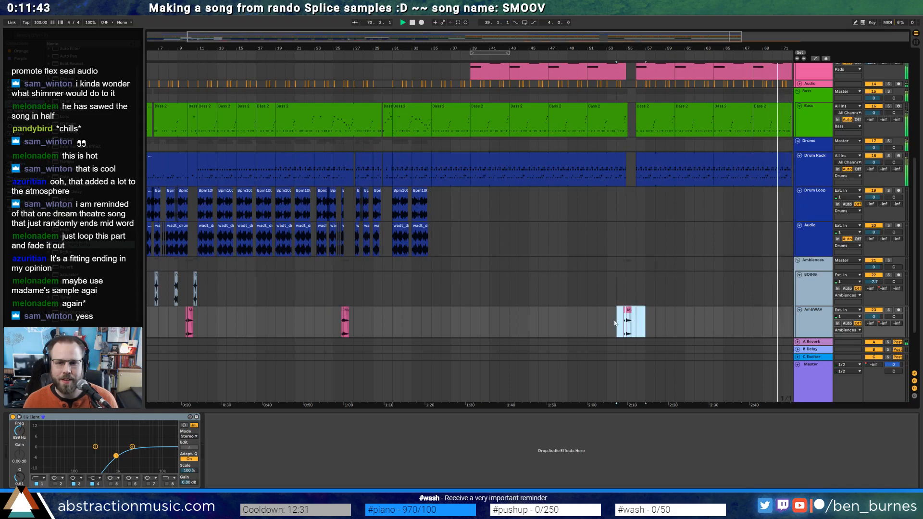
Trim the end of the bass clip before bar 55 back to the start of the pasted sample and play the transition
scroll(632, 315, up, 5)
click(527, 325)
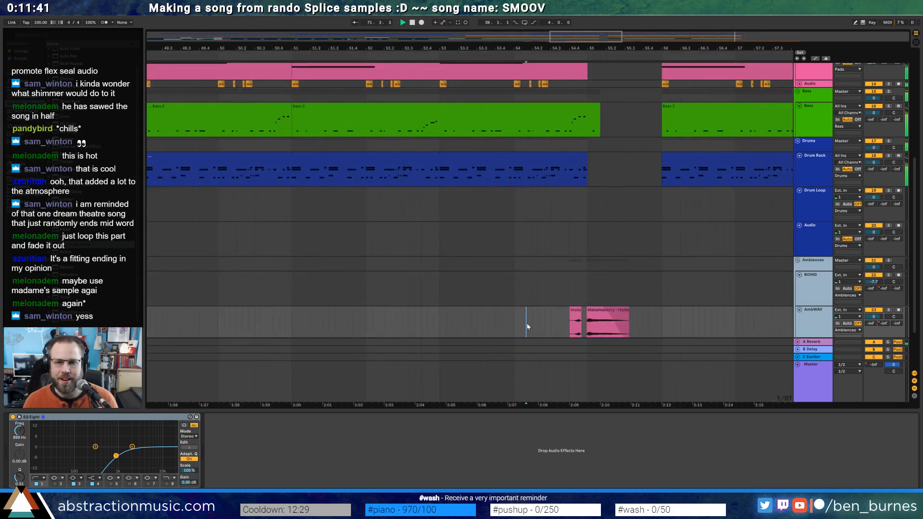
drag(599, 106, 570, 107)
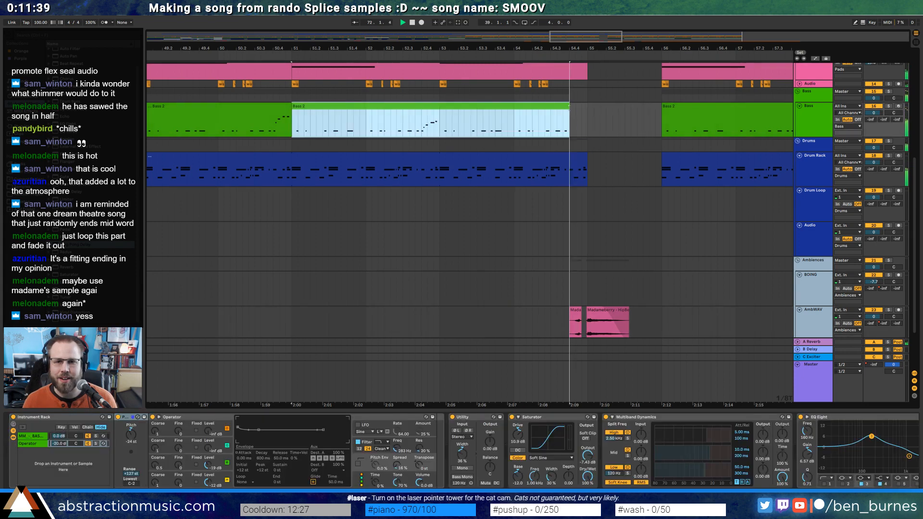
click(552, 329)
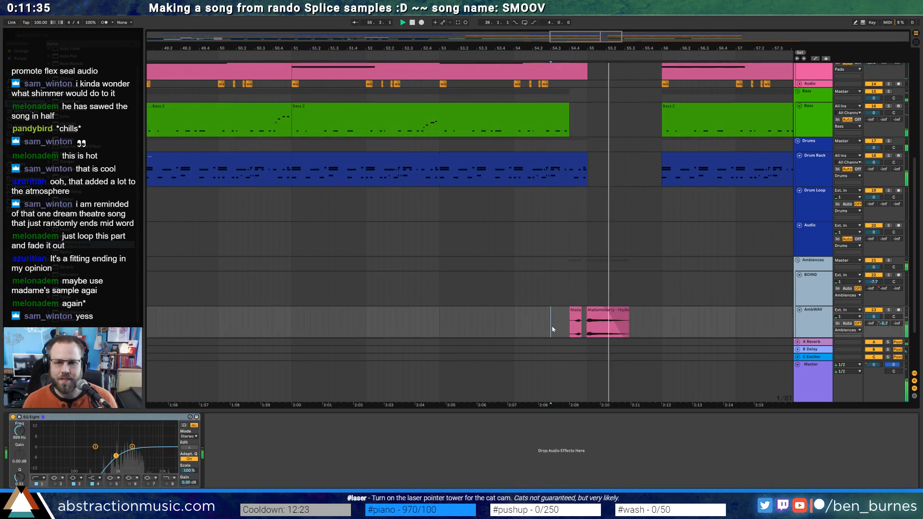
Stop playback and move the pasted AmbWAV sample clips to just before bar 50
click(591, 316)
key(space)
drag(591, 316, 204, 315)
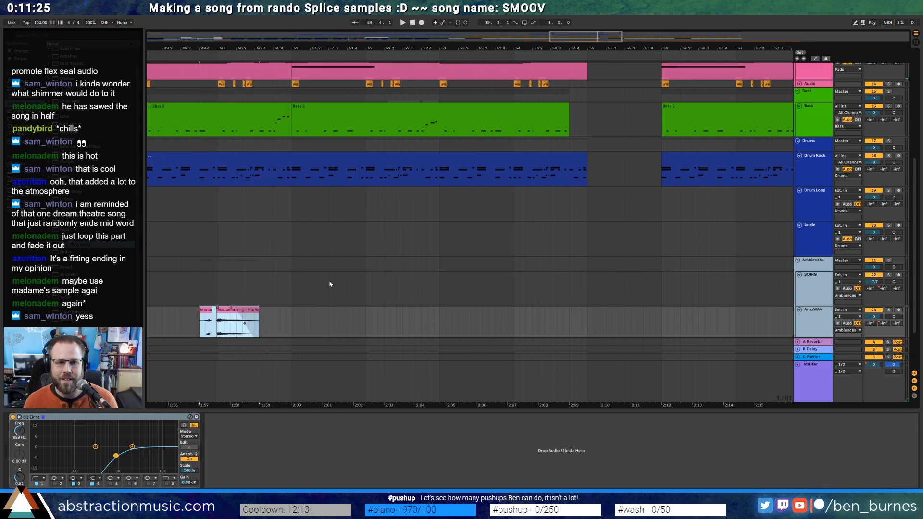
Isolate the final phrase of the Leads group's audio recording by splitting the clip just before beat 54.3 and again after bar 55
scroll(356, 278, up, 2)
scroll(552, 245, up, 2)
drag(601, 38, 601, 33)
scroll(611, 196, up, 3)
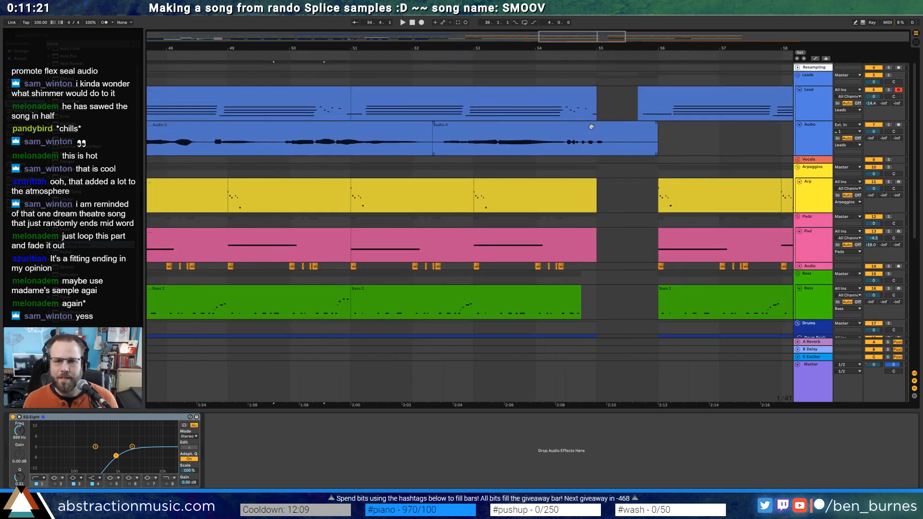
click(591, 126)
scroll(589, 127, up, 4)
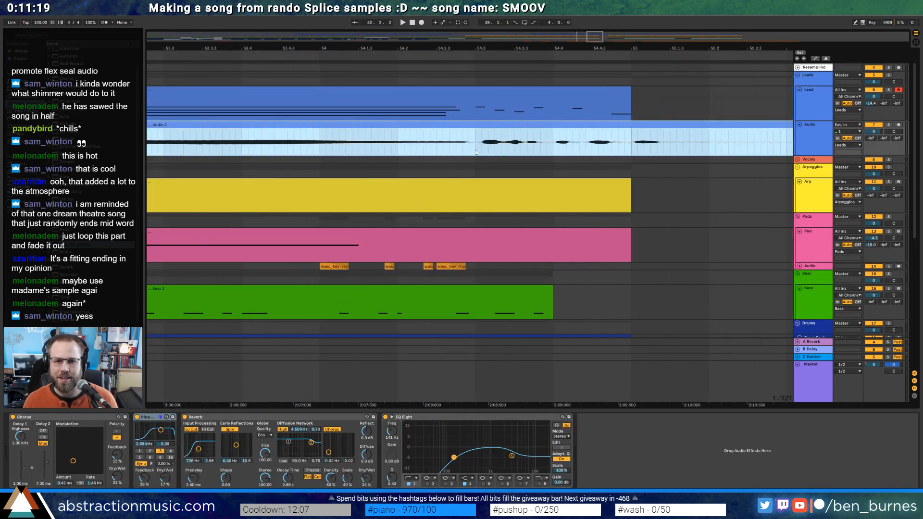
drag(476, 153, 741, 132)
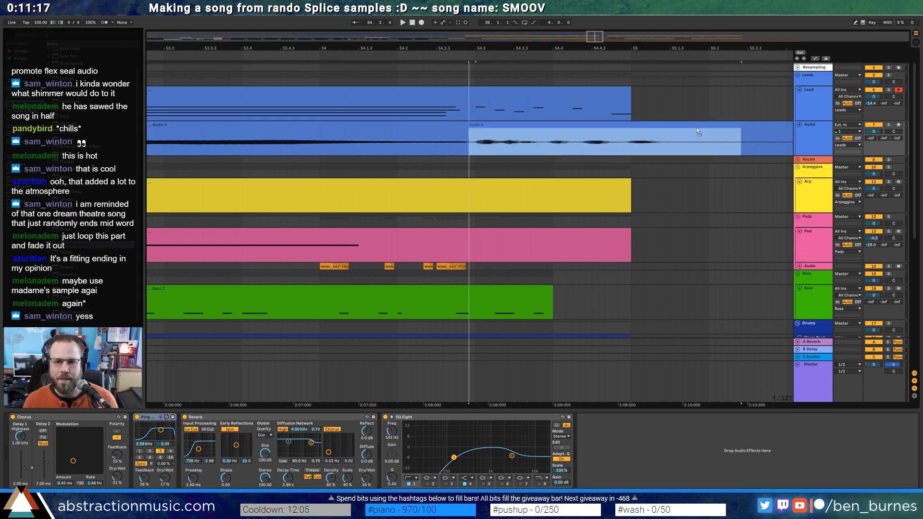
key(ctrl+e)
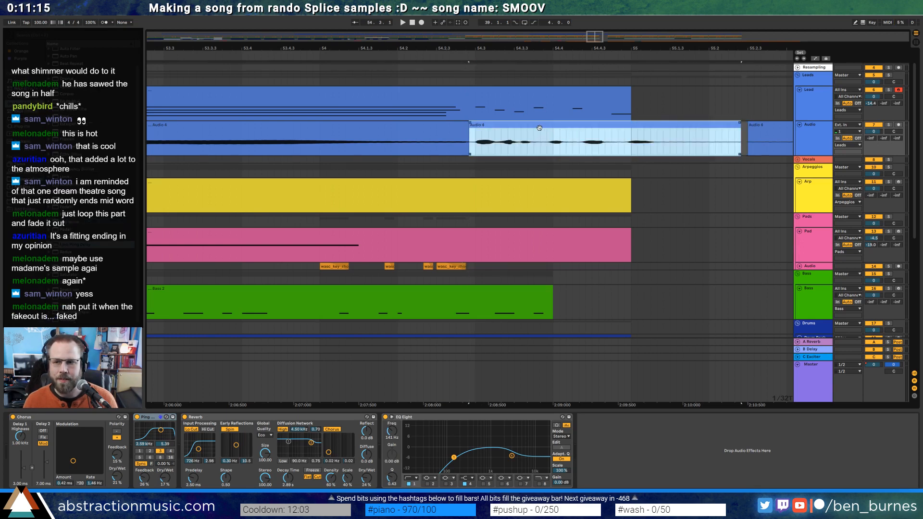
Open the isolated phrase clip and add a warp marker at the start of its first note
double_click(540, 128)
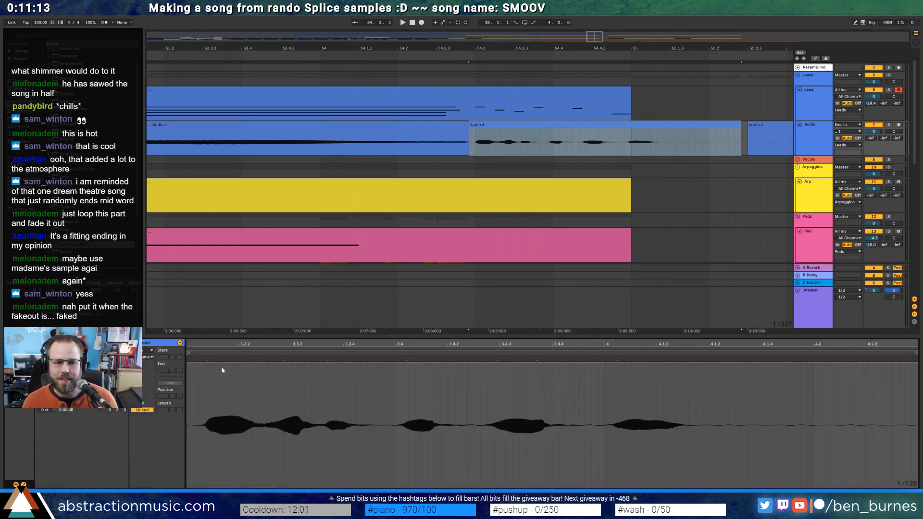
drag(230, 343, 306, 342)
double_click(282, 358)
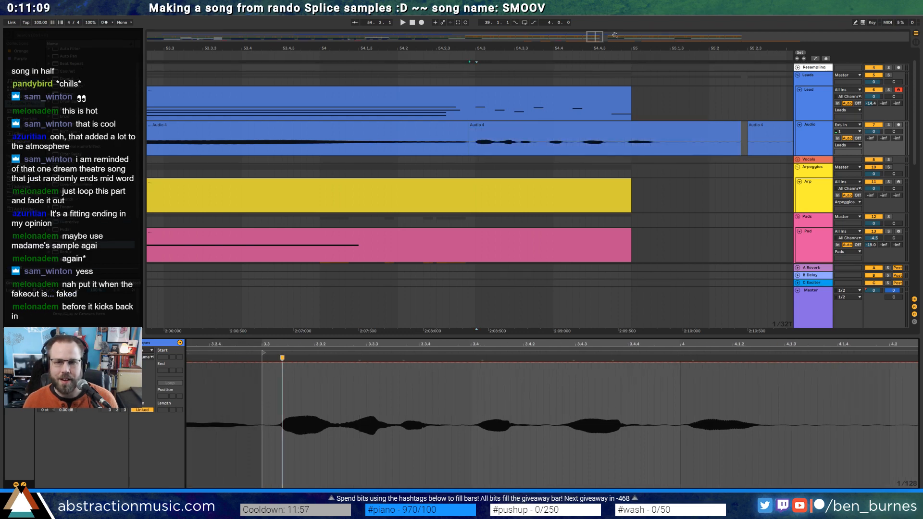
Cut the sample clips before bar 50 on the AmbWAV track and paste them around bar 56
drag(594, 37, 611, 20)
scroll(614, 207, down, 3)
scroll(403, 233, down, 2)
scroll(356, 231, down, 3)
drag(295, 227, 351, 232)
key(ctrl+x)
click(488, 228)
key(ctrl+v)
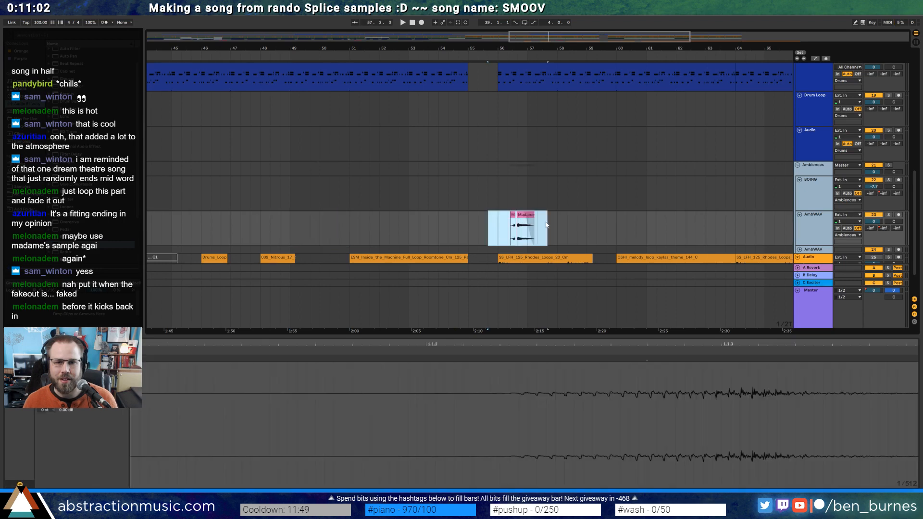
Move the pasted AmbWAV clips earlier into the break, between beats 55.3 and 55.4, and play the transition
scroll(519, 219, up, 5)
drag(442, 219, 415, 219)
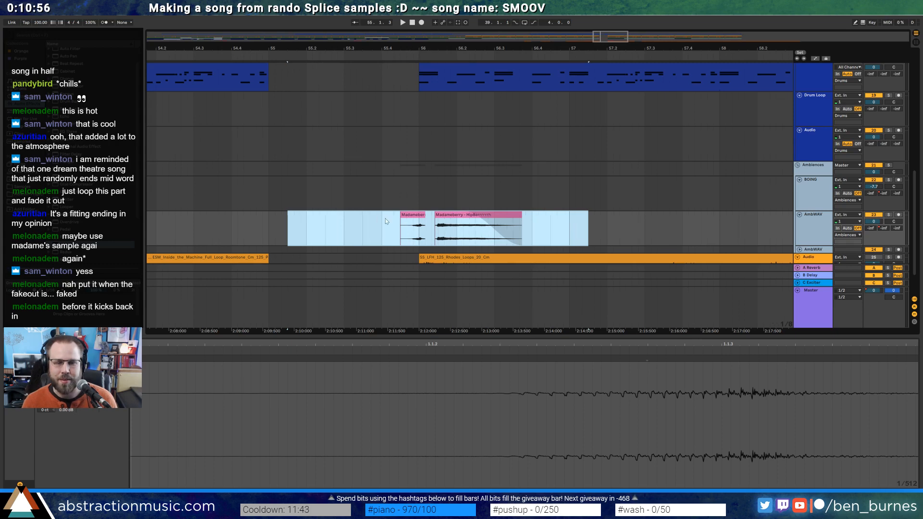
key(shift+Tab)
scroll(452, 222, up, 8)
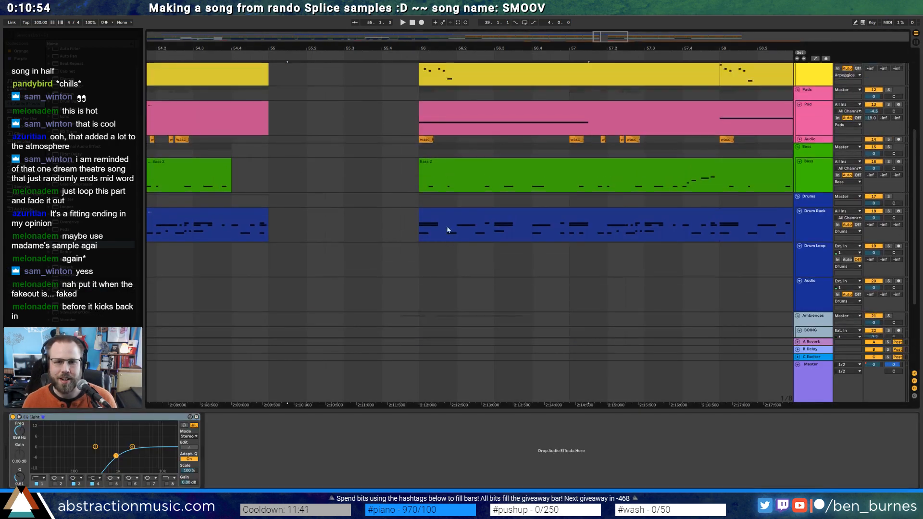
scroll(444, 230, down, 10)
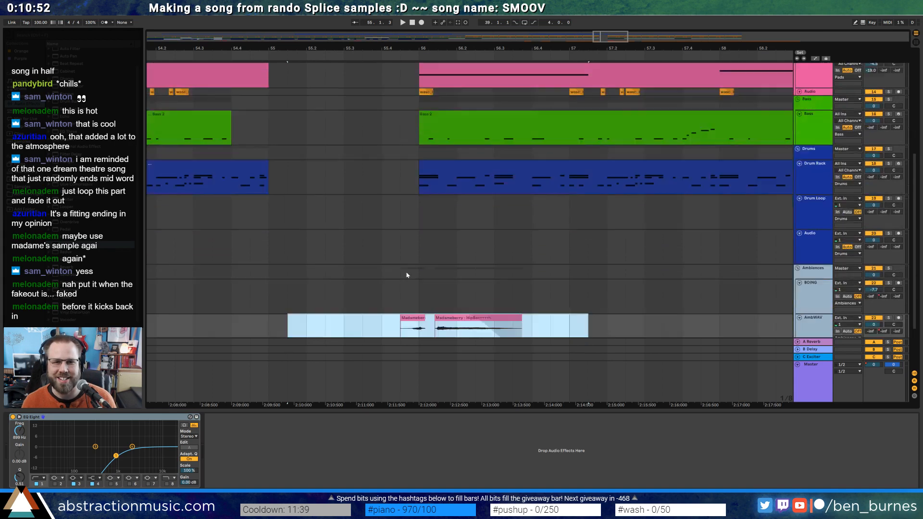
drag(405, 286, 372, 266)
click(325, 277)
key(space)
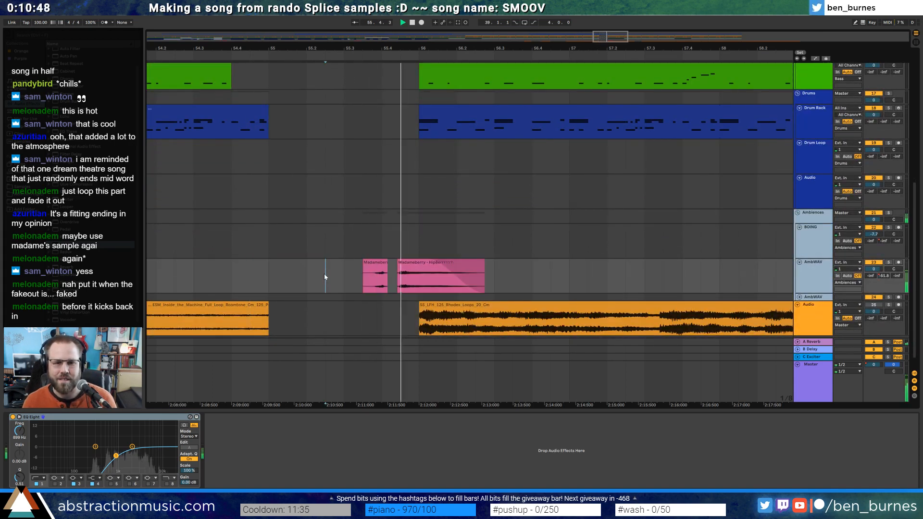
Shift both AmbWAV sample clips slightly later so the second one starts just before bar 56, and stop playback
click(373, 269)
shift+click(414, 266)
drag(414, 266, 432, 265)
key(space)
Inspect the opening note of the Lead clip after the break and trim the clip's start to beat 55.4
scroll(418, 235, up, 7)
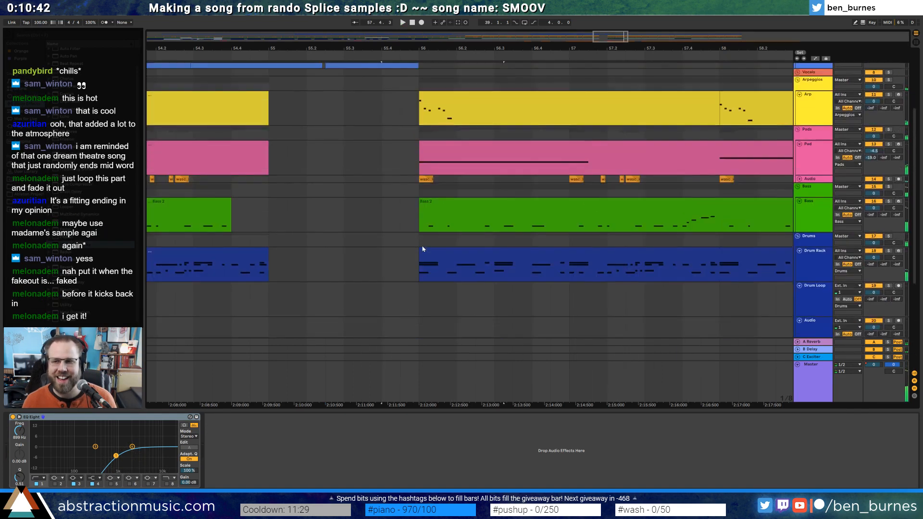
scroll(430, 210, up, 2)
double_click(399, 108)
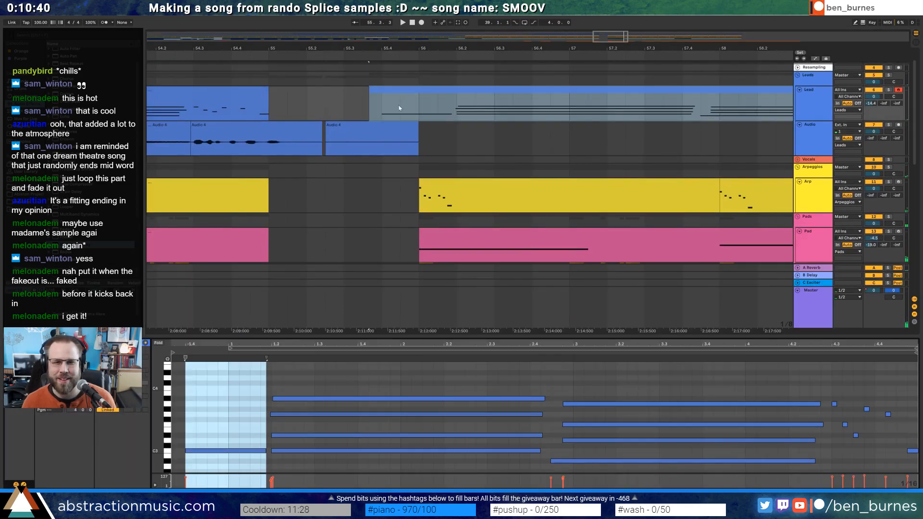
click(242, 397)
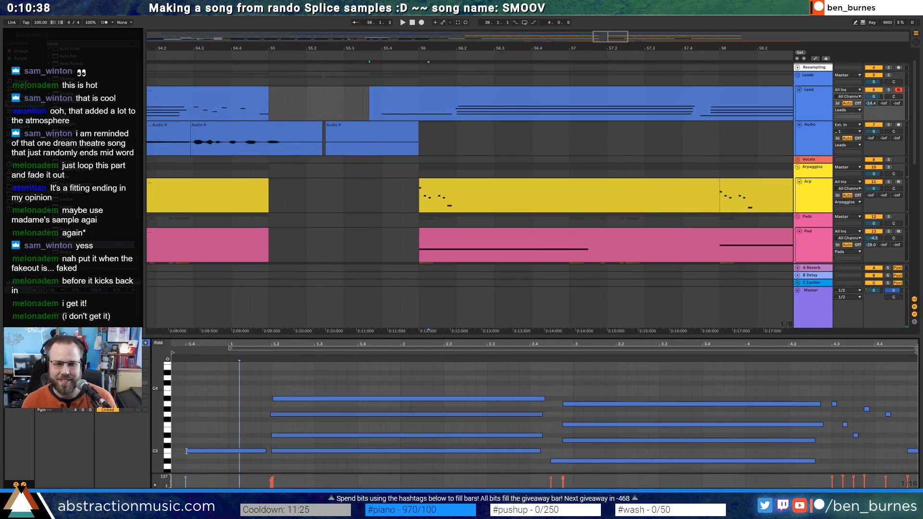
click(187, 451)
key(shift+Tab)
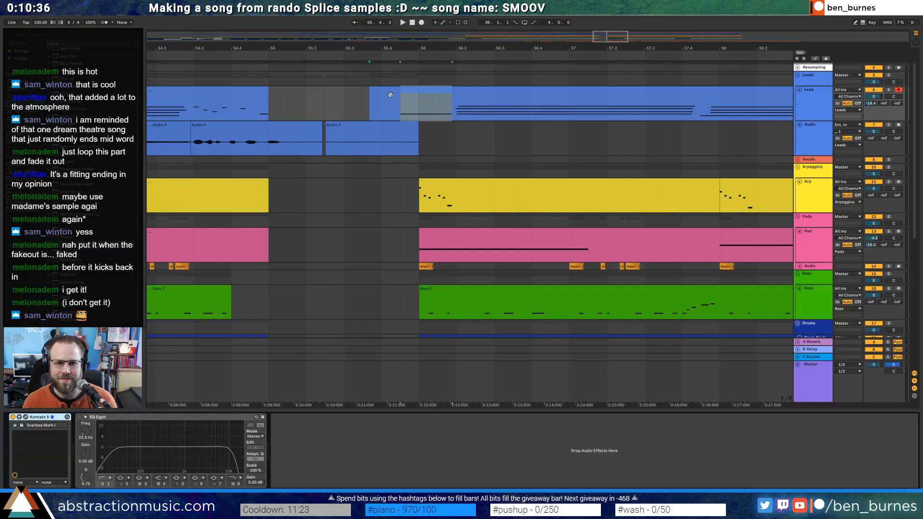
drag(370, 99, 390, 96)
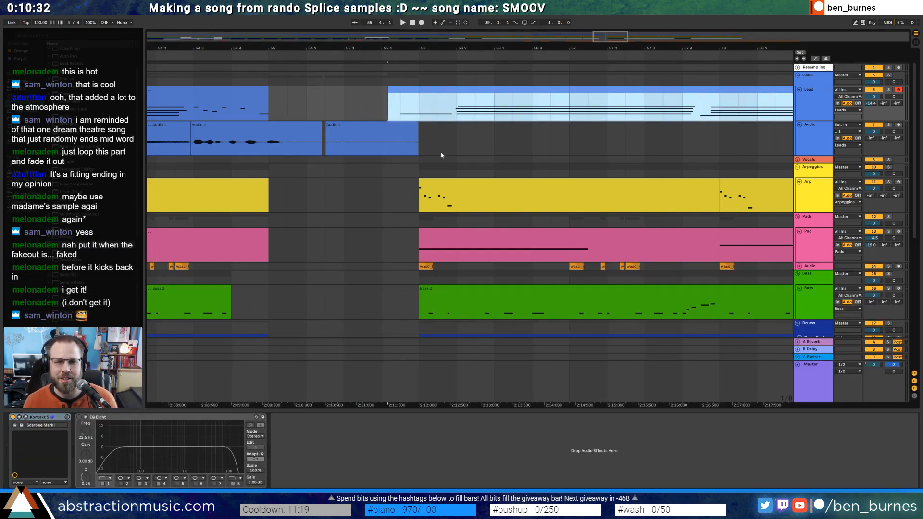
Delete the leftover silent audio clip before bar 56 in the Leads group and play the transition from the AmbWAV samples
scroll(442, 154, down, 1)
click(355, 106)
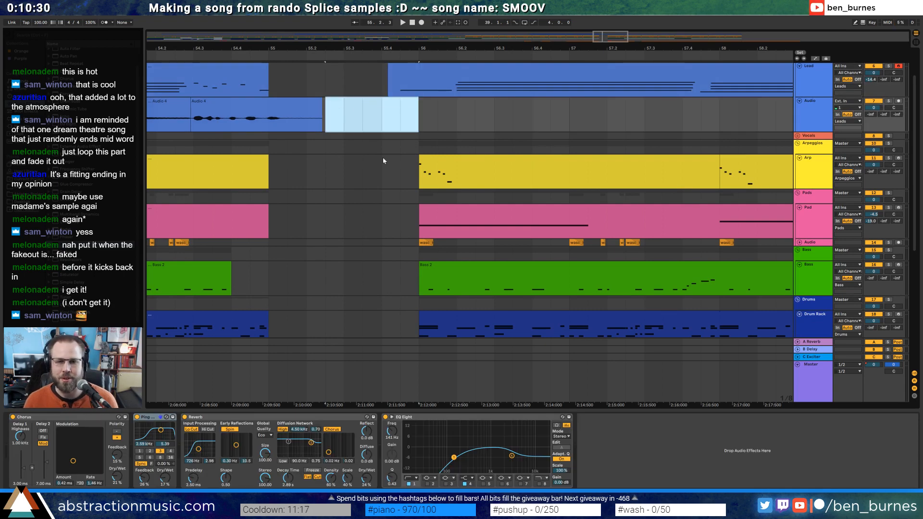
key(shift+Tab)
scroll(380, 216, down, 8)
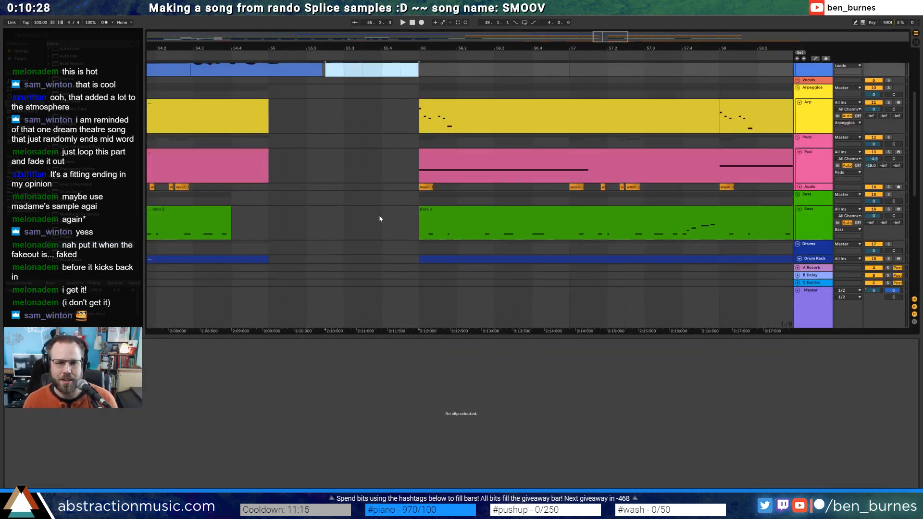
key(shift+Tab)
key(space)
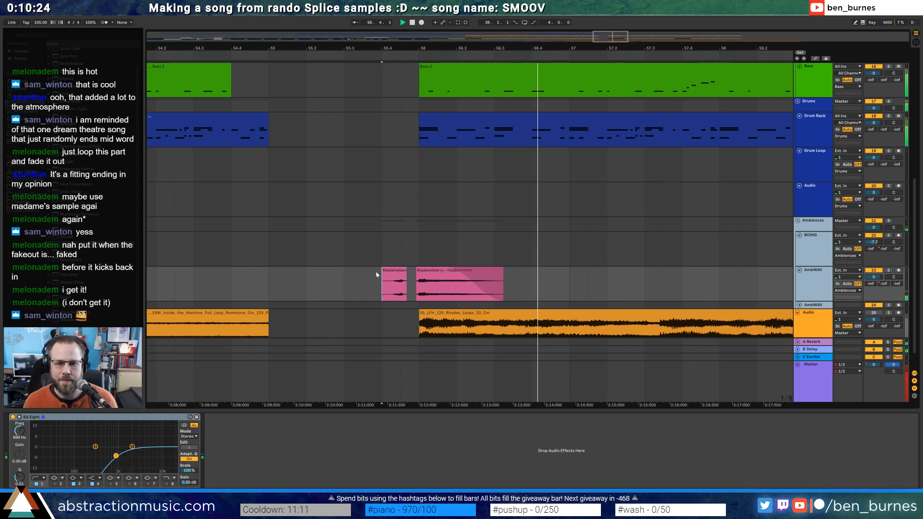
scroll(379, 272, down, 1)
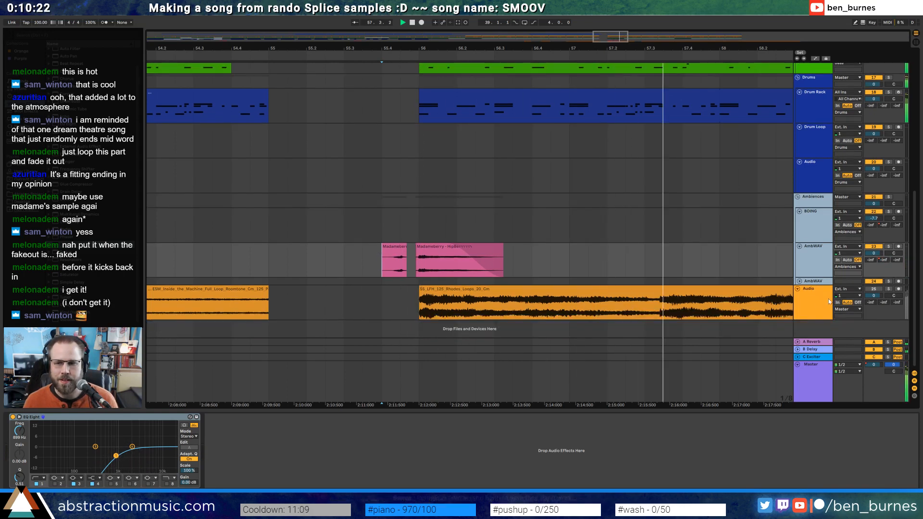
Collapse the orange Audio track and the Arp and Pad tracks, and stop playback
click(798, 289)
scroll(506, 238, up, 5)
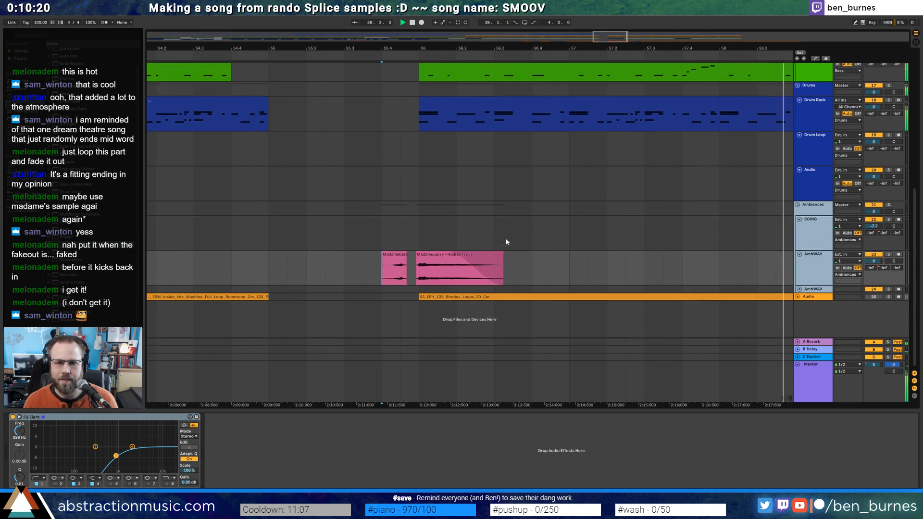
click(502, 254)
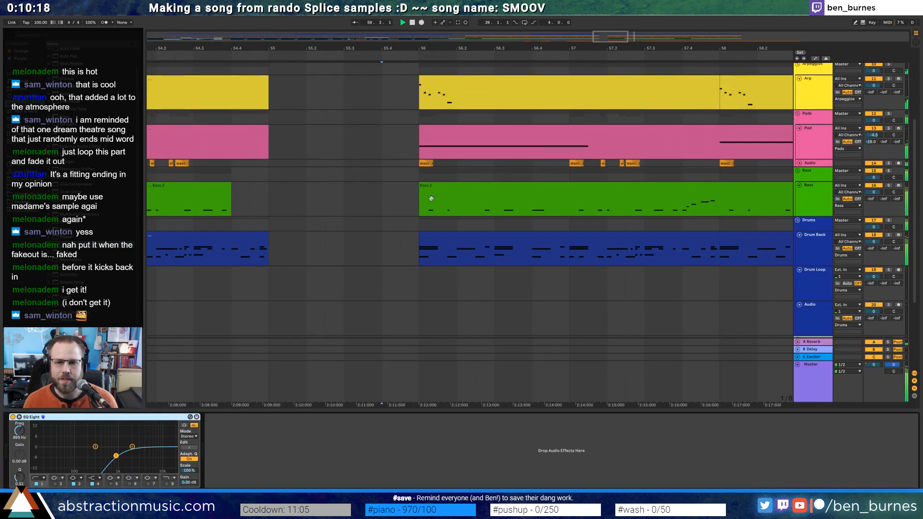
key(shift+Tab)
drag(597, 50, 559, 20)
scroll(607, 152, up, 3)
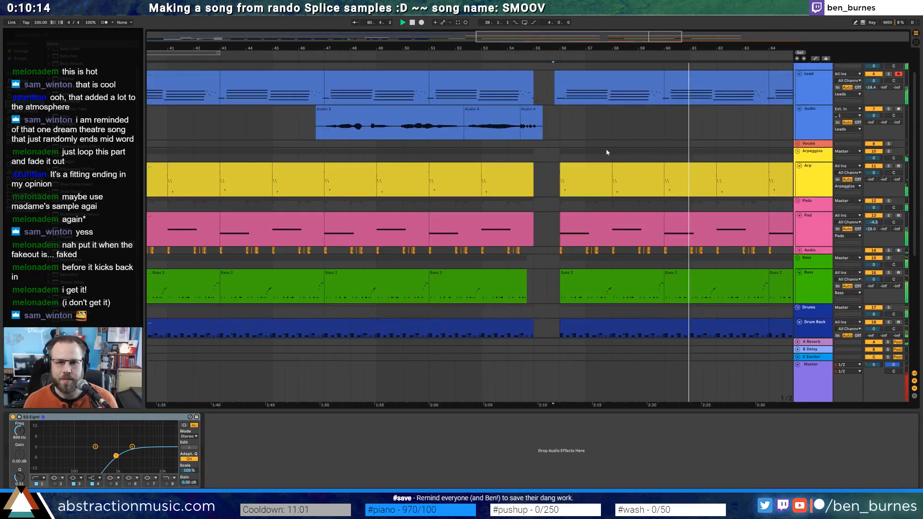
click(799, 167)
click(813, 198)
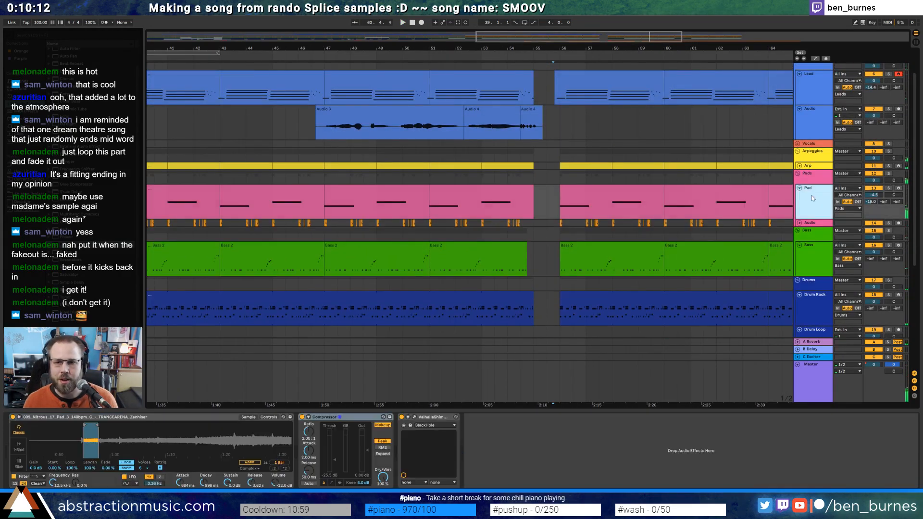
click(800, 189)
click(809, 226)
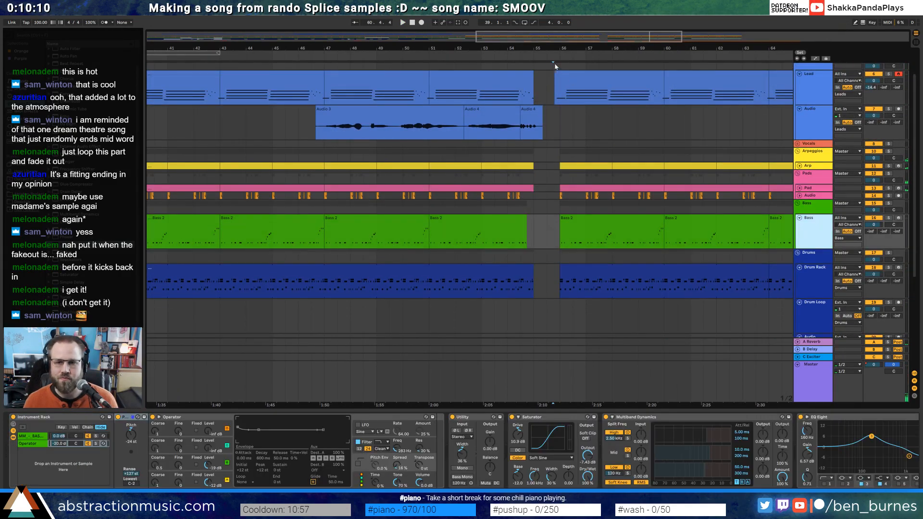
Rename the Leads group's Audio track to Melodica and its Lead track to Rhodes
scroll(470, 231, right, 3)
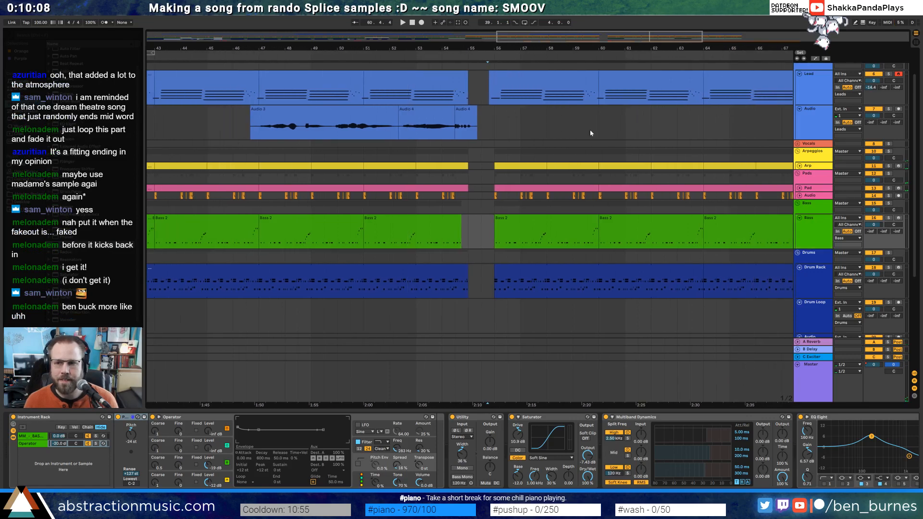
scroll(590, 129, up, 2)
click(808, 148)
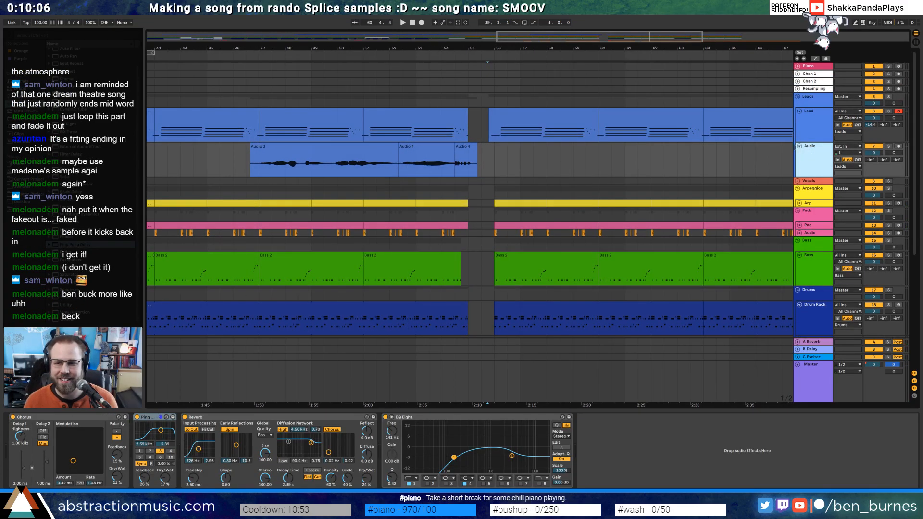
key(ctrl+r)
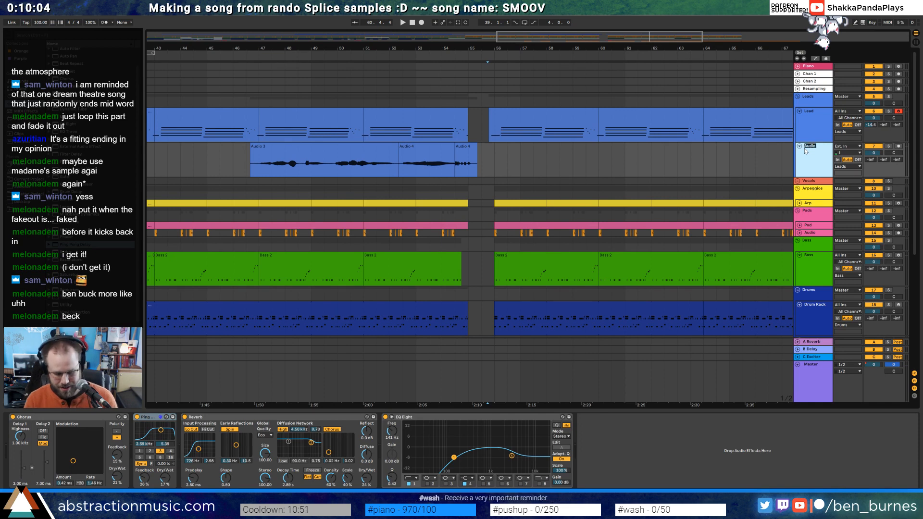
text(Melodi)
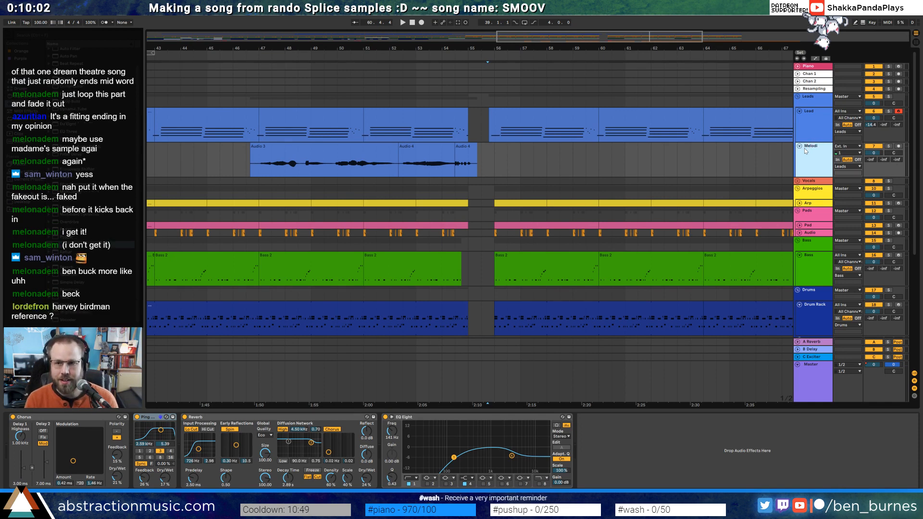
text(ca)
click(817, 124)
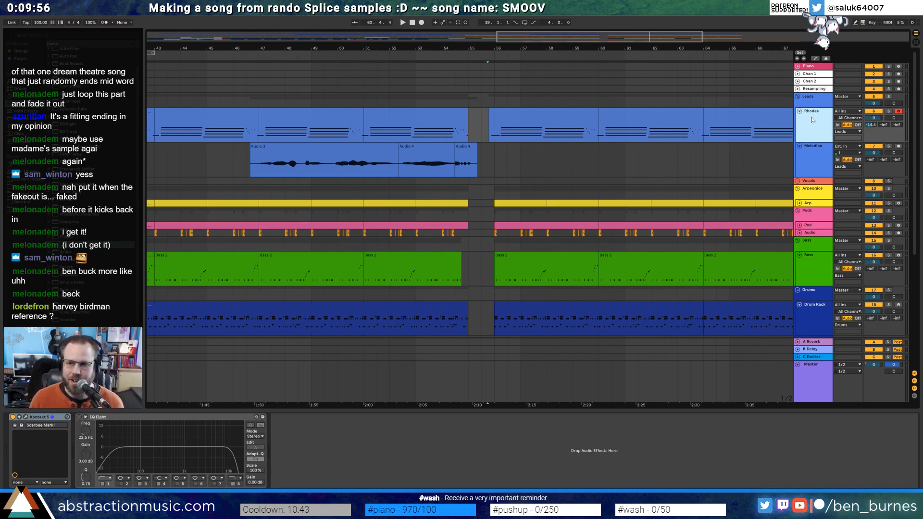
Collapse the Drum Rack, Drum Loop and Audio tracks in the Drums group
drag(583, 33, 582, 22)
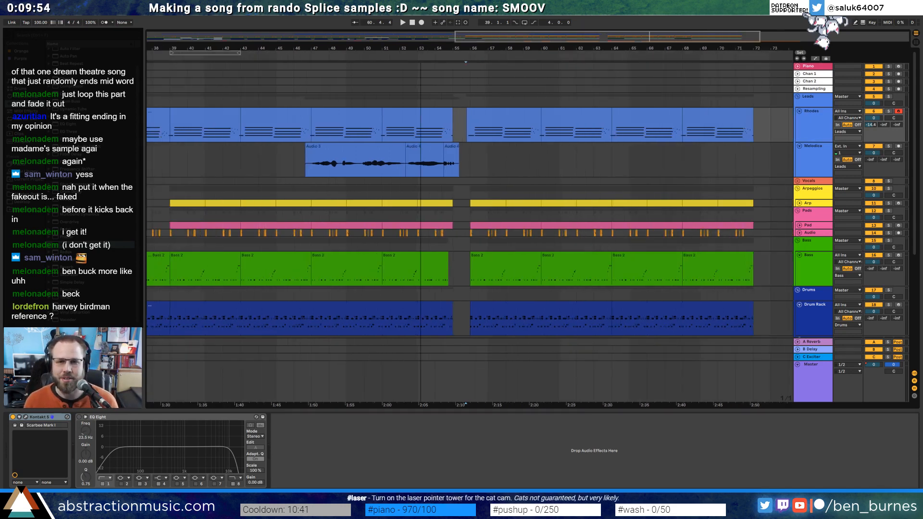
scroll(596, 199, down, 2)
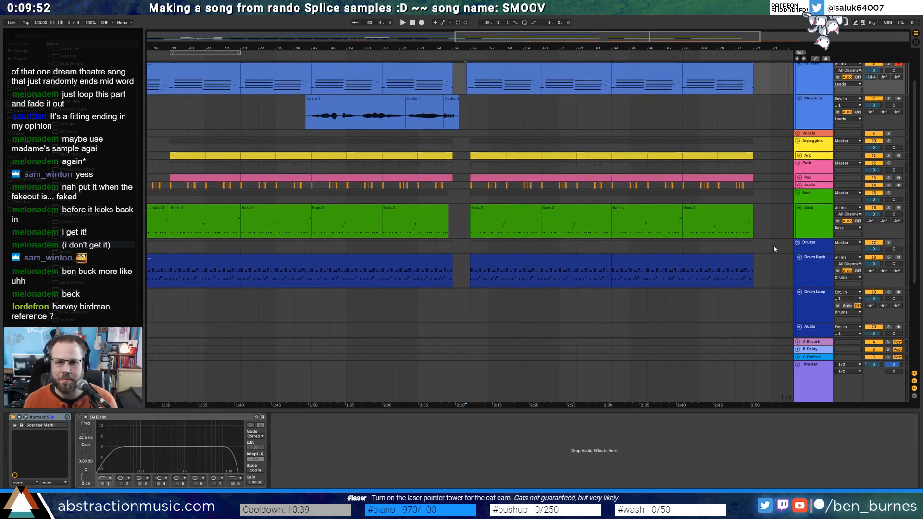
click(805, 222)
click(801, 263)
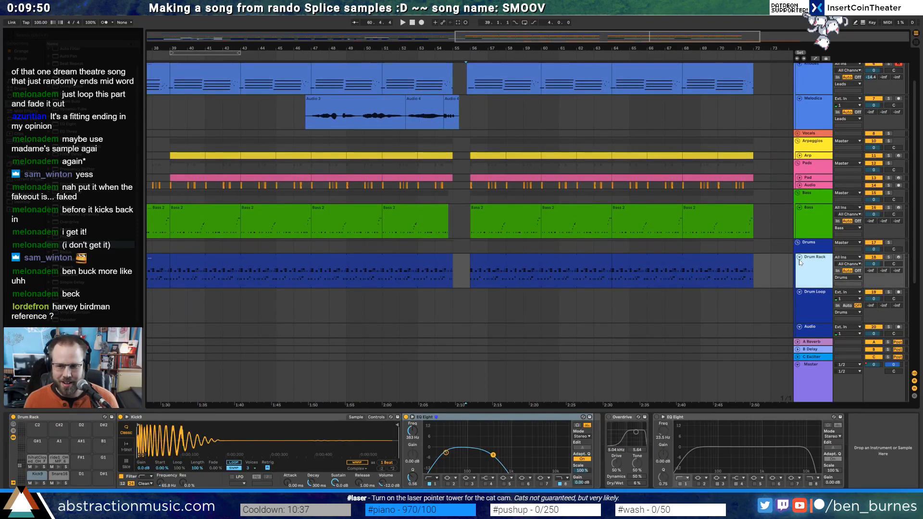
click(800, 260)
click(797, 221)
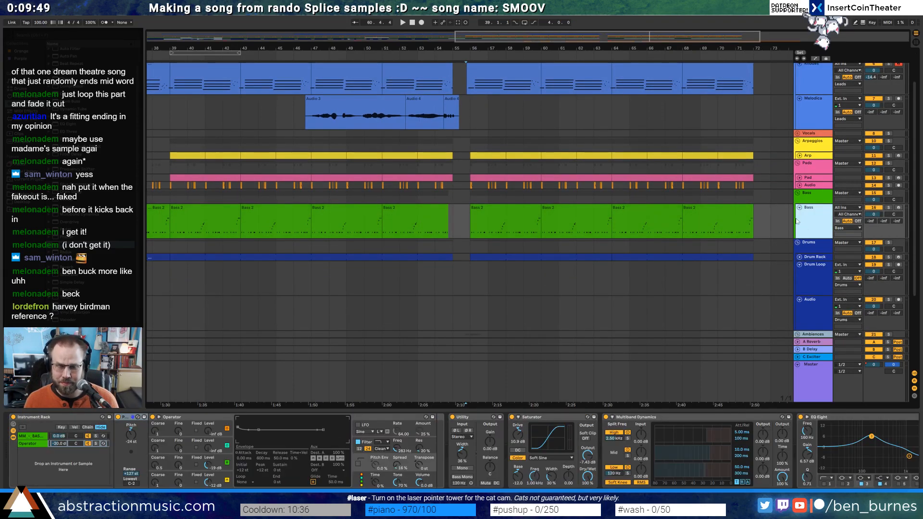
click(797, 267)
click(799, 273)
scroll(680, 266, down, 2)
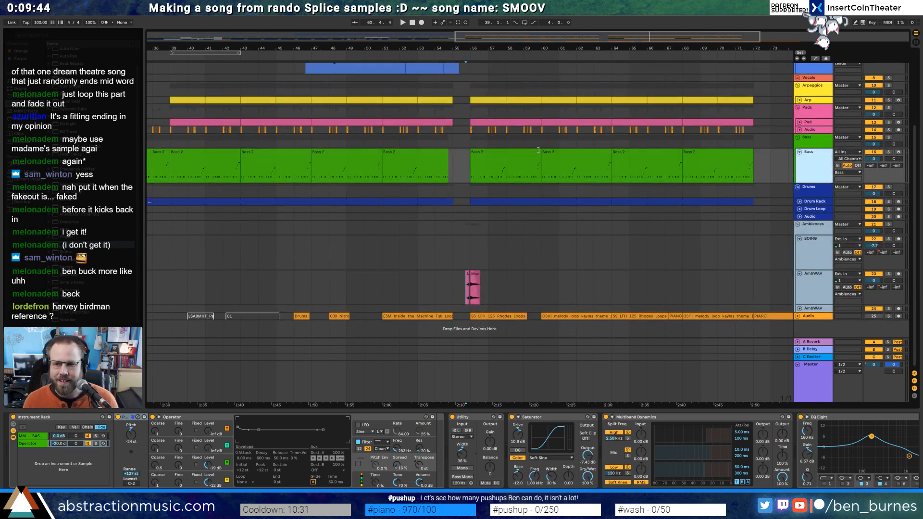
Play the song from around bar 33 into the section where the Arp and Pad clips start
drag(551, 41, 367, 44)
scroll(510, 250, up, 4)
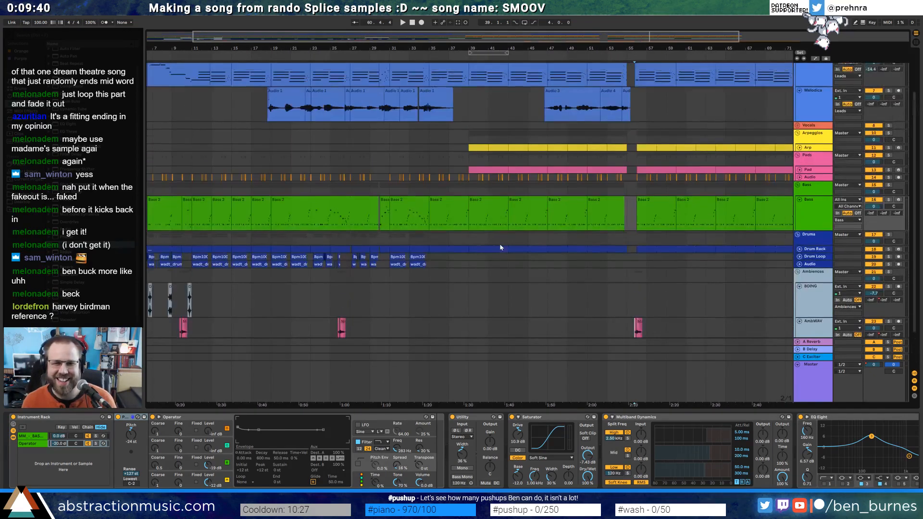
click(413, 57)
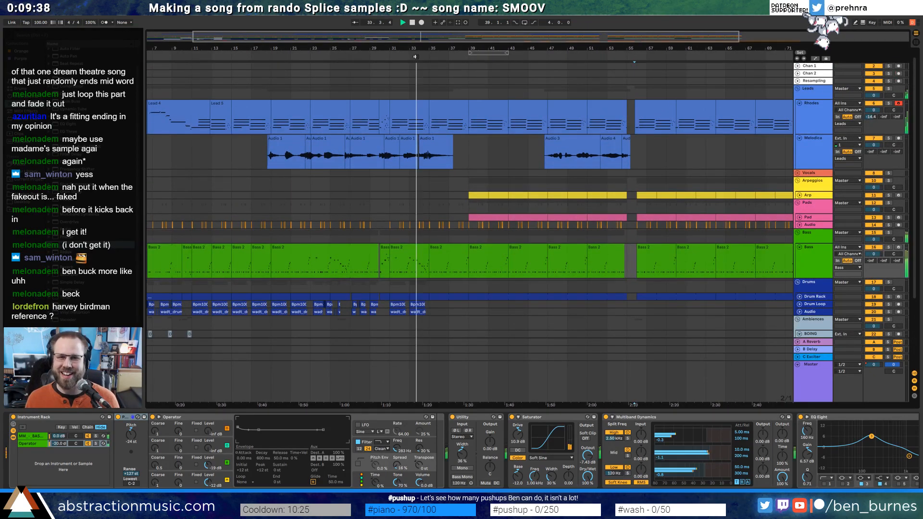
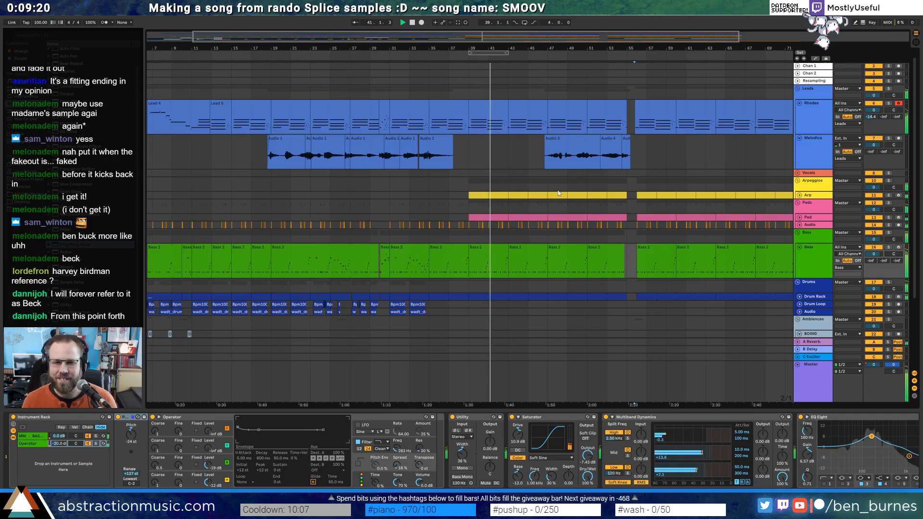
scroll(553, 202, down, 2)
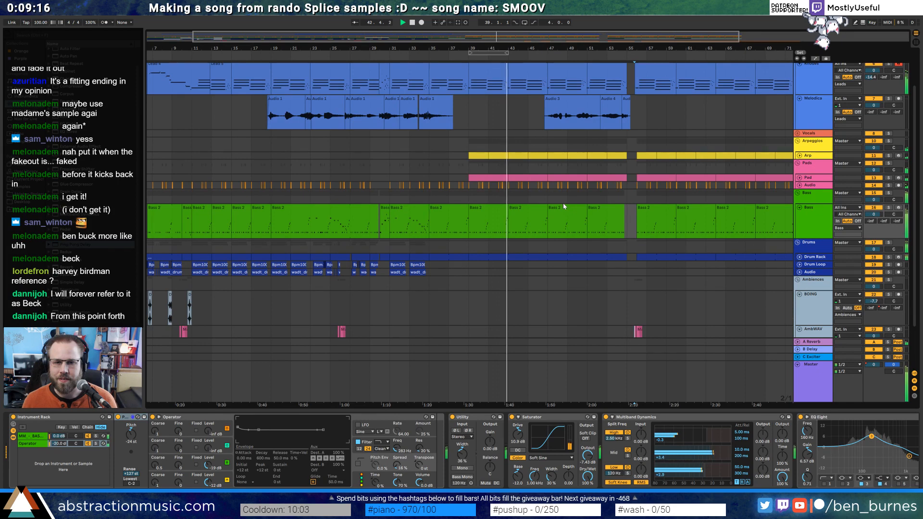
Expand the Drum Rack track, delete a short slice of its clip at the start of bar 43, and play across the gap
drag(520, 216, 522, 251)
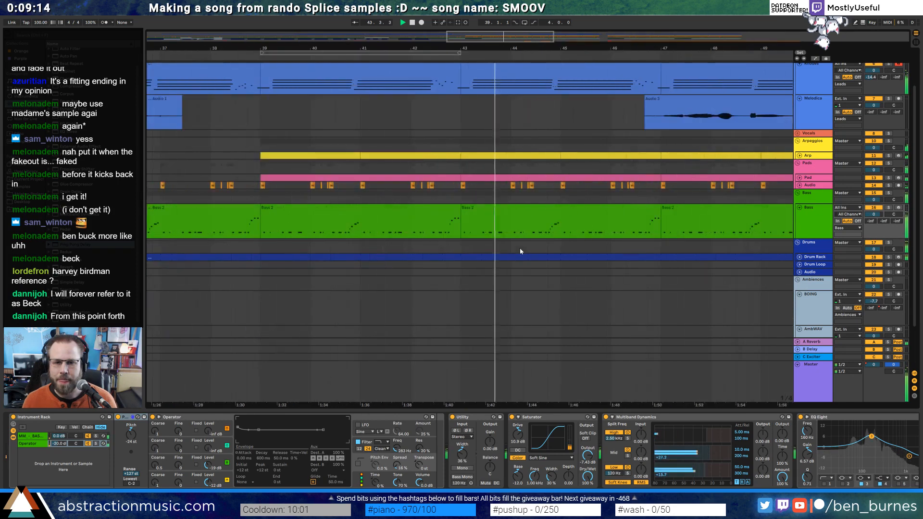
click(809, 260)
click(800, 257)
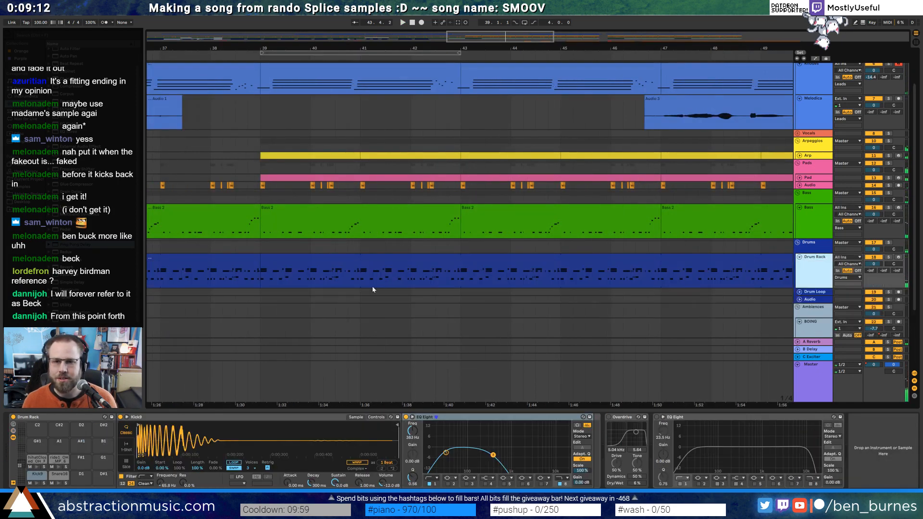
drag(461, 279, 471, 283)
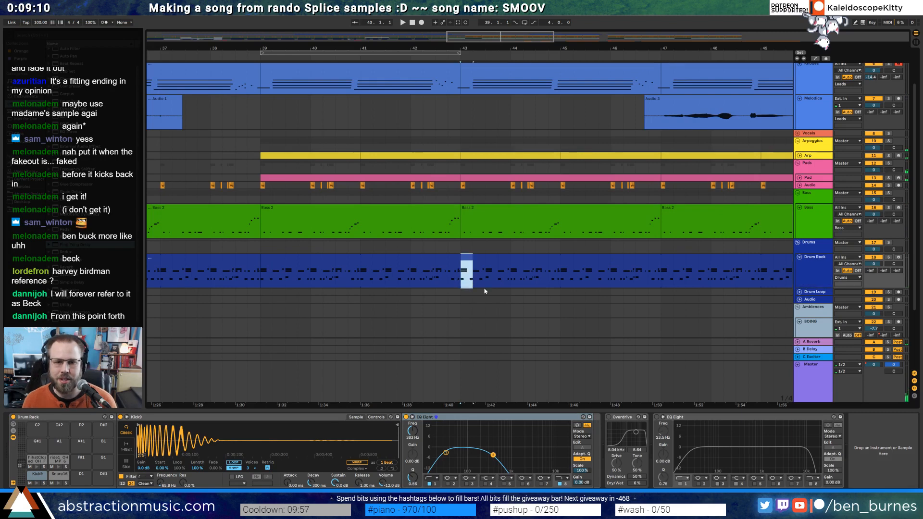
scroll(491, 281, up, 3)
click(408, 282)
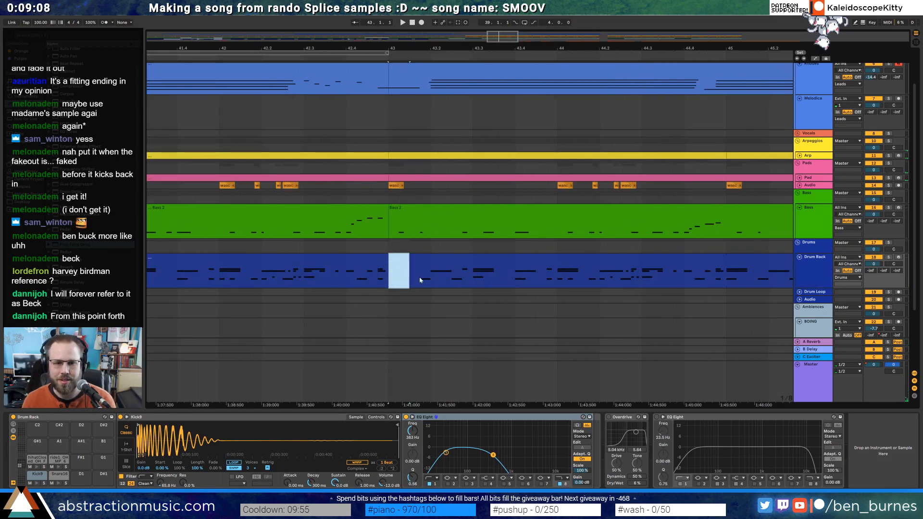
click(347, 280)
key(space)
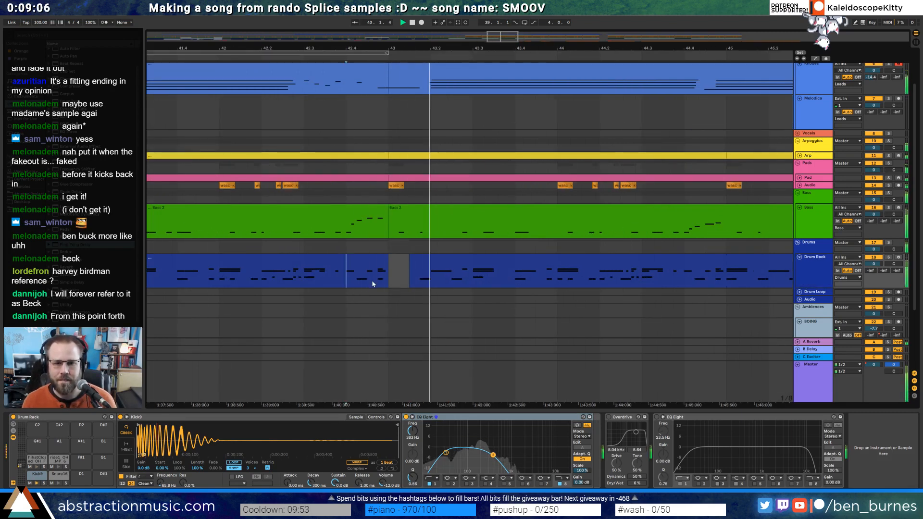
In the drum clip after the bar 43 gap, remove the ride note at 3.3, place a short one just after 3.4, and play it
click(422, 258)
drag(499, 38, 499, 8)
double_click(454, 258)
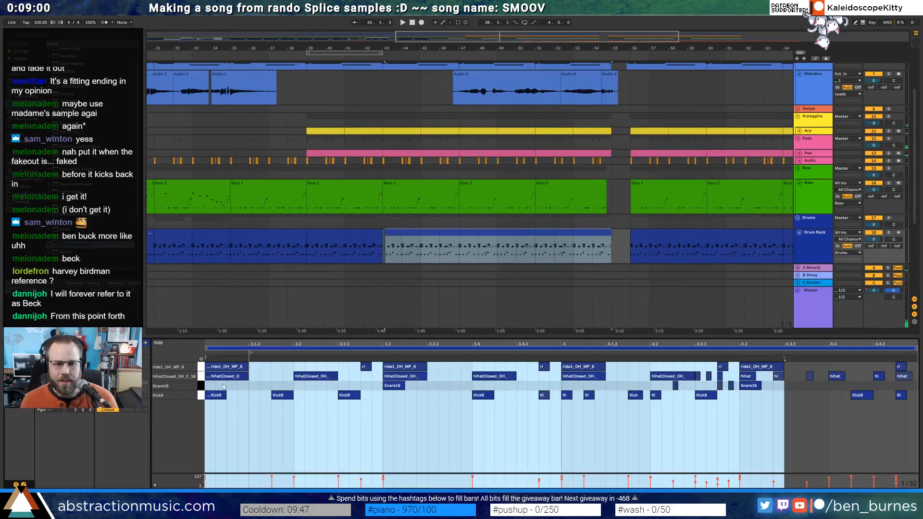
double_click(366, 367)
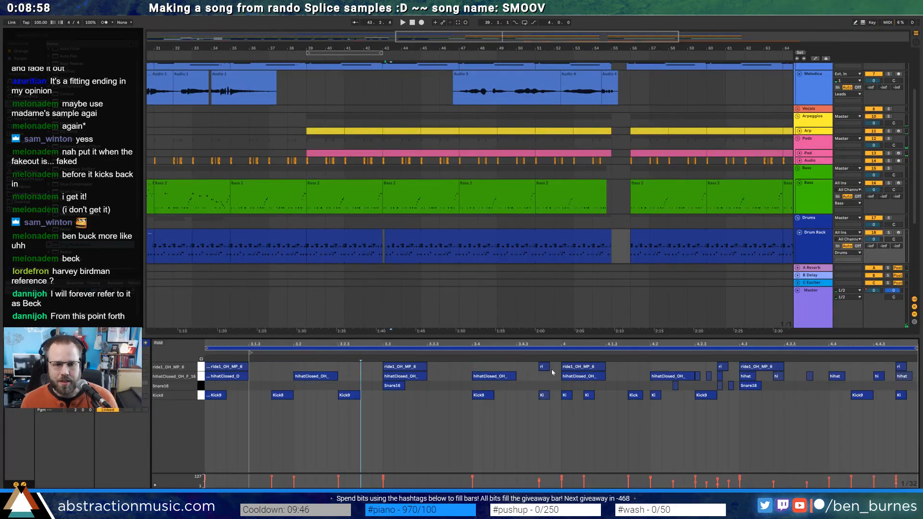
double_click(393, 368)
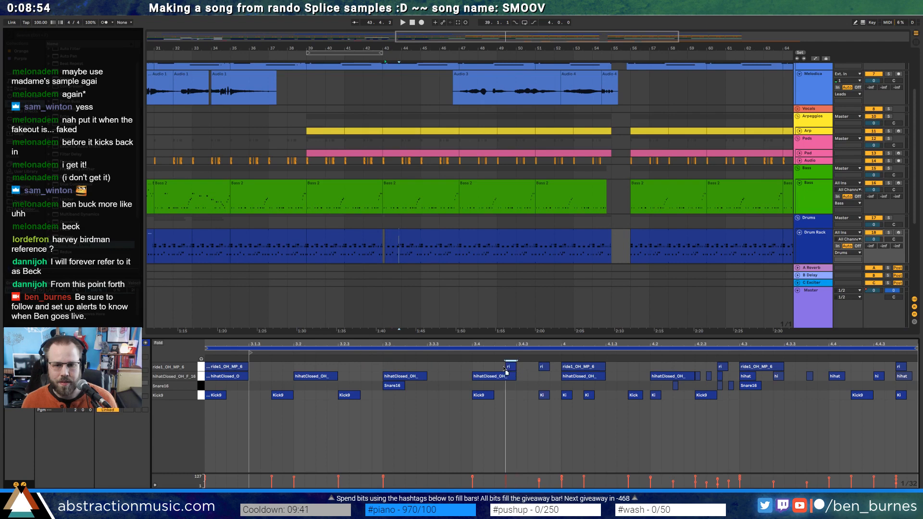
key(space)
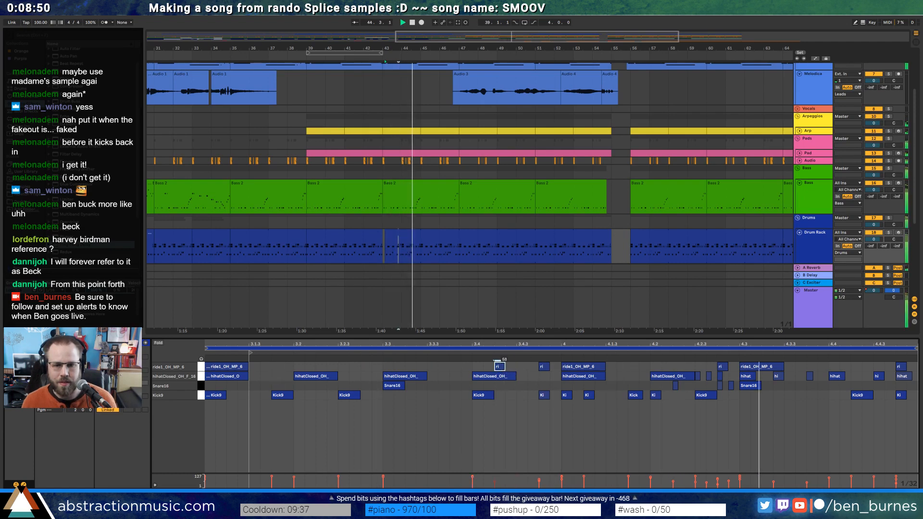
Delete the last short ride note of the drum pattern and lower the velocity of its opening ride hit
click(900, 367)
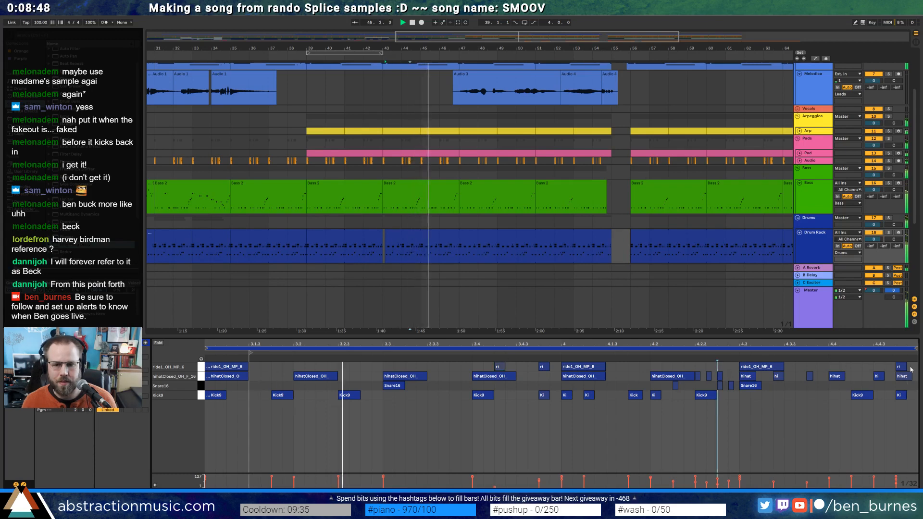
key(Delete)
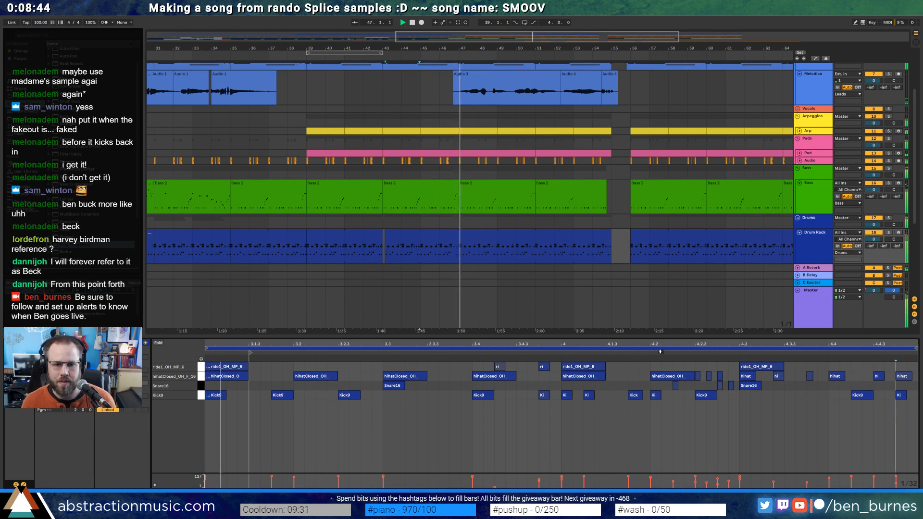
drag(240, 343, 336, 340)
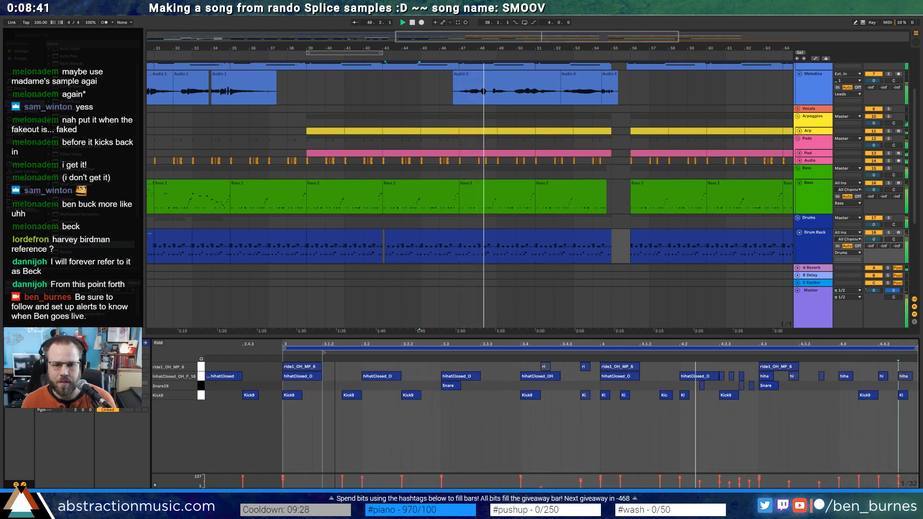
click(298, 369)
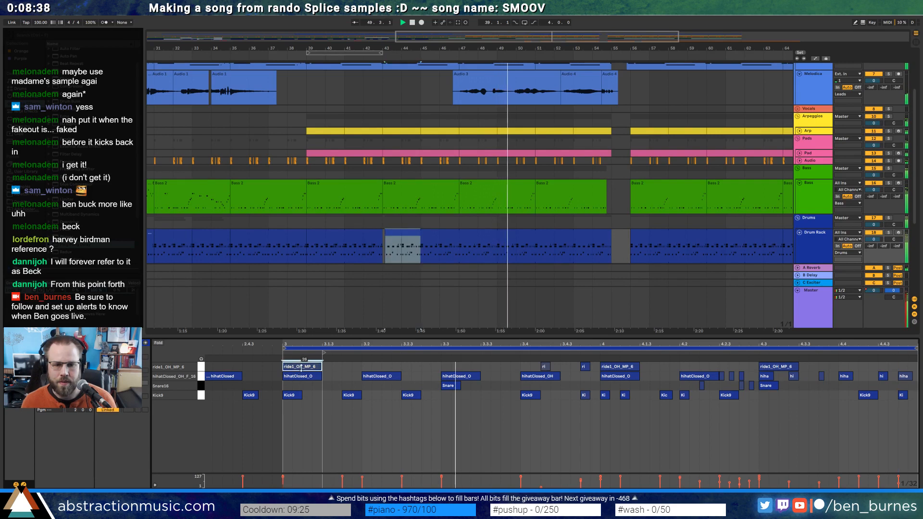
Replace all notes in the Drum Rack clip starting at bar 56 with the edited pattern from the clip before the break
click(419, 234)
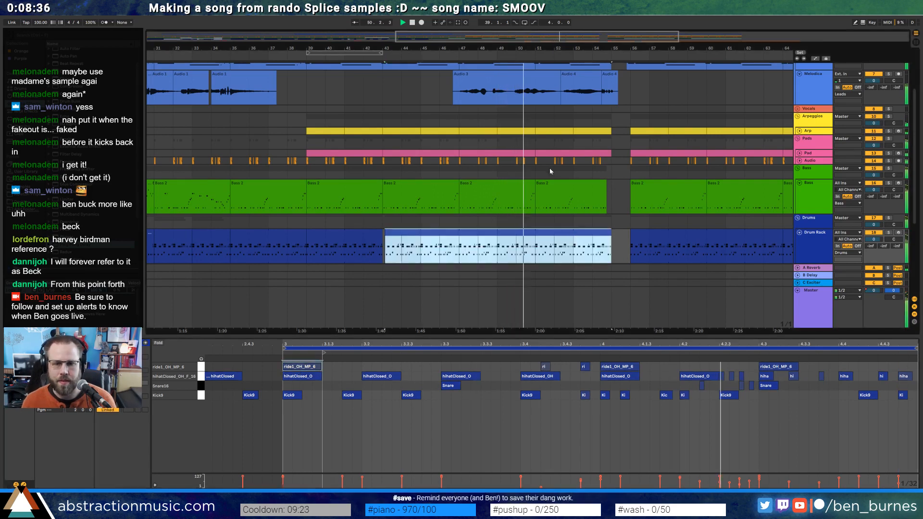
drag(512, 155, 424, 159)
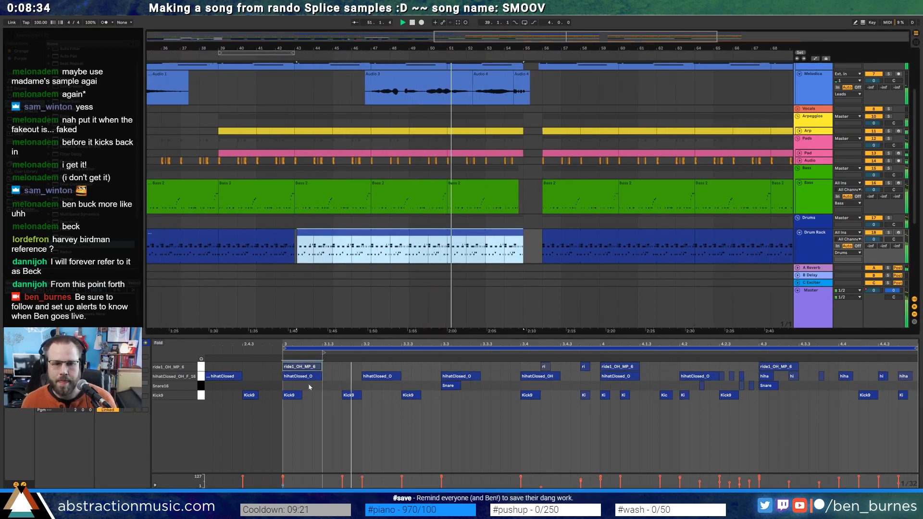
click(292, 411)
drag(305, 366, 909, 331)
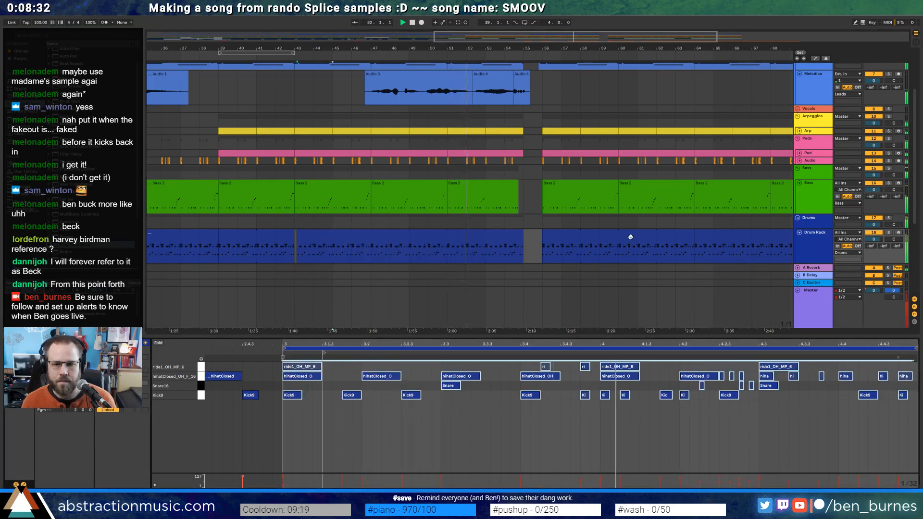
click(628, 233)
drag(235, 344, 289, 343)
key(ctrl+a)
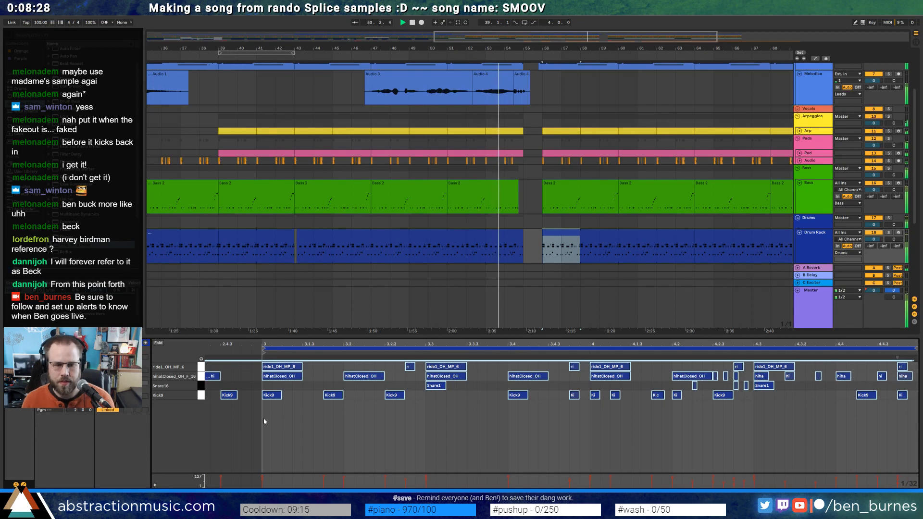
key(Delete)
key(ctrl+v)
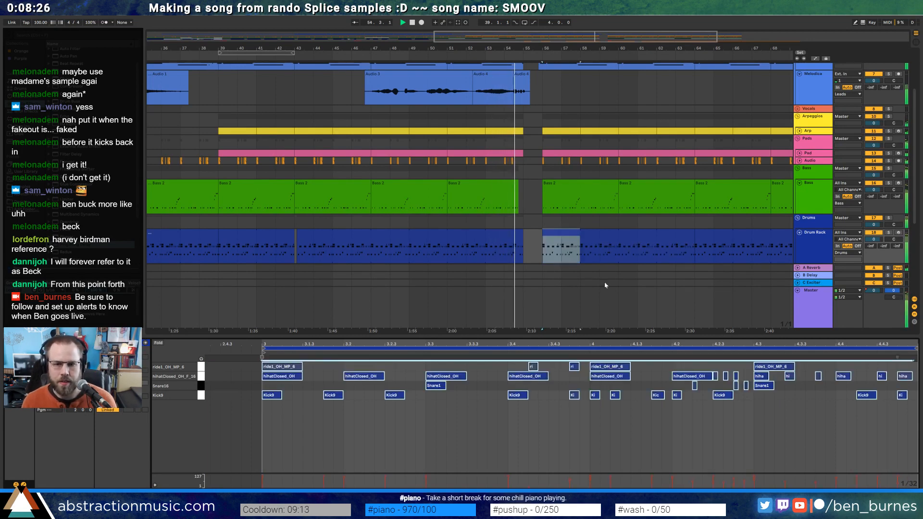
click(634, 254)
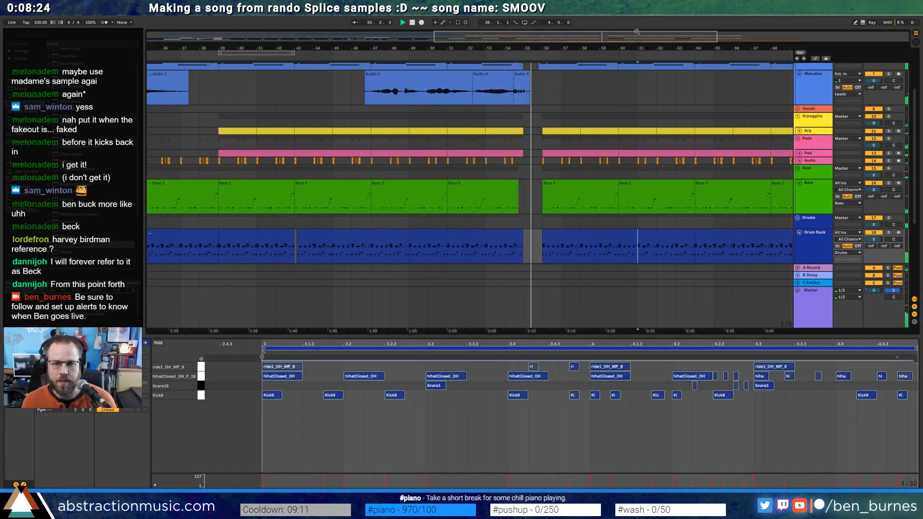
Lower the velocities of the ride notes at 4 and 4.3 in the Drum Rack clip after the break
scroll(634, 254, right, 3)
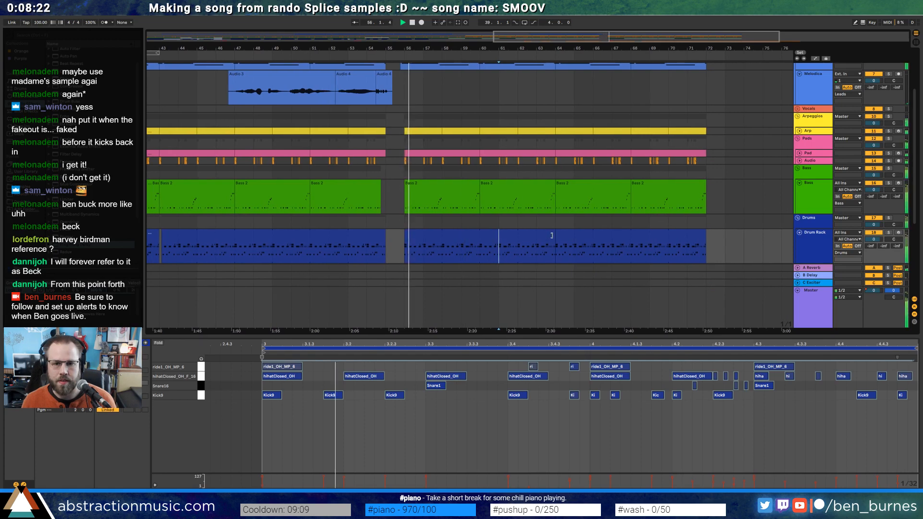
drag(554, 233, 674, 233)
click(616, 251)
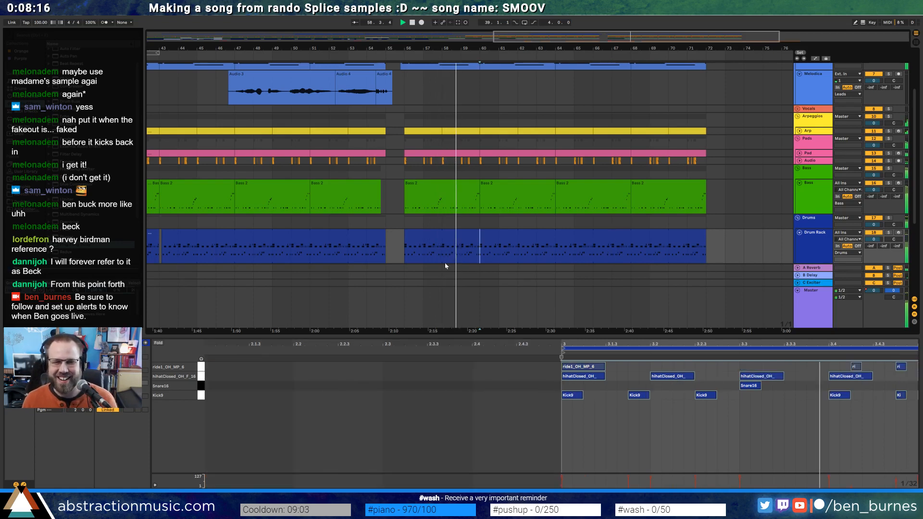
click(473, 239)
click(542, 366)
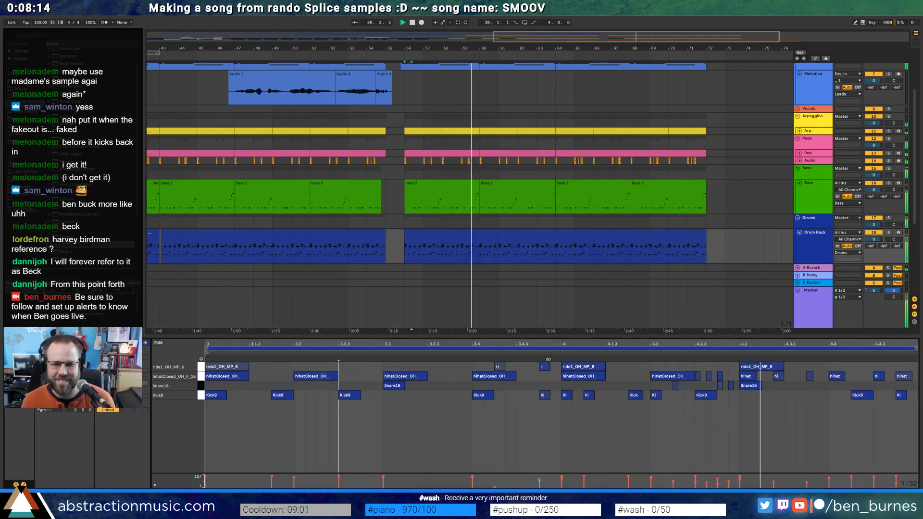
drag(578, 367, 578, 375)
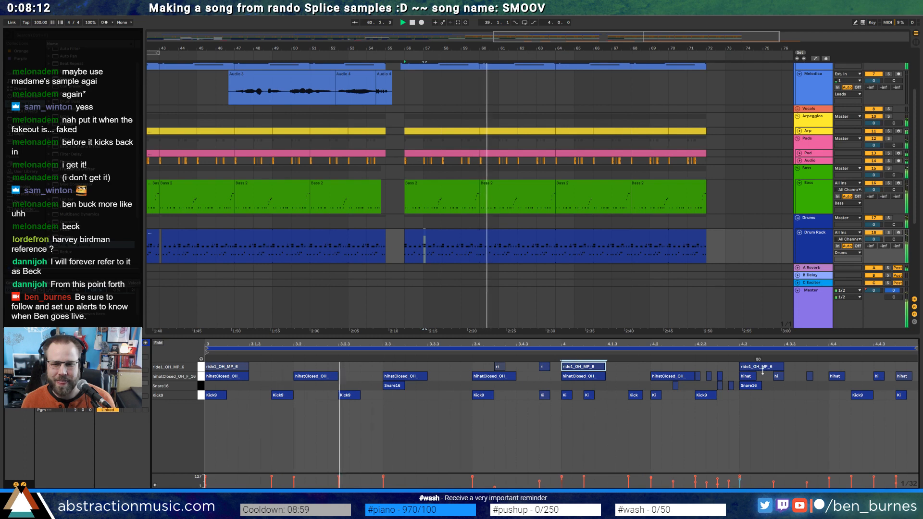
drag(763, 367, 763, 375)
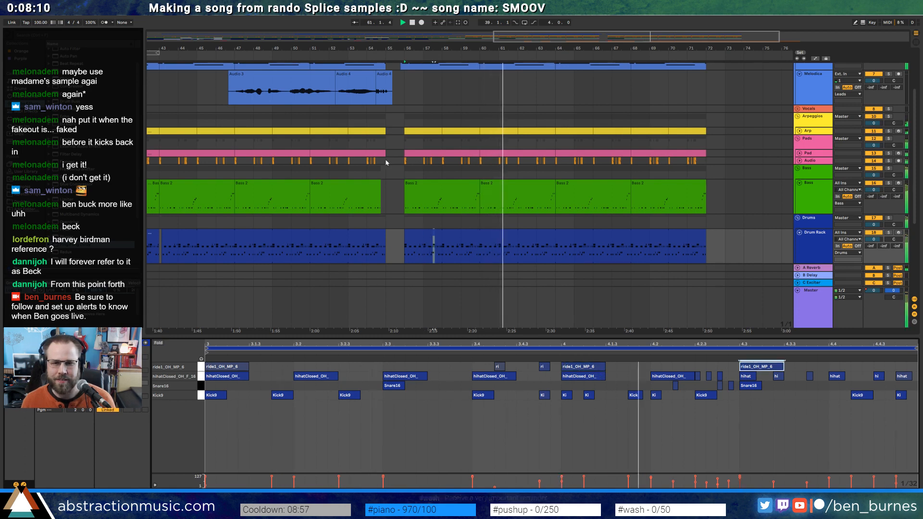
Play the break around bar 55 from the end of the preceding Rhodes clip, and stop playback
scroll(386, 152, up, 3)
scroll(386, 150, up, 2)
scroll(323, 138, up, 5)
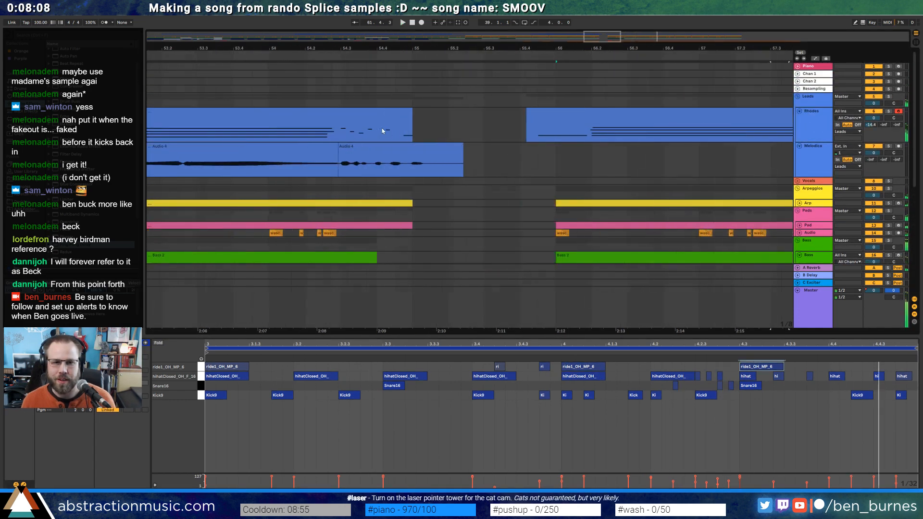
click(324, 138)
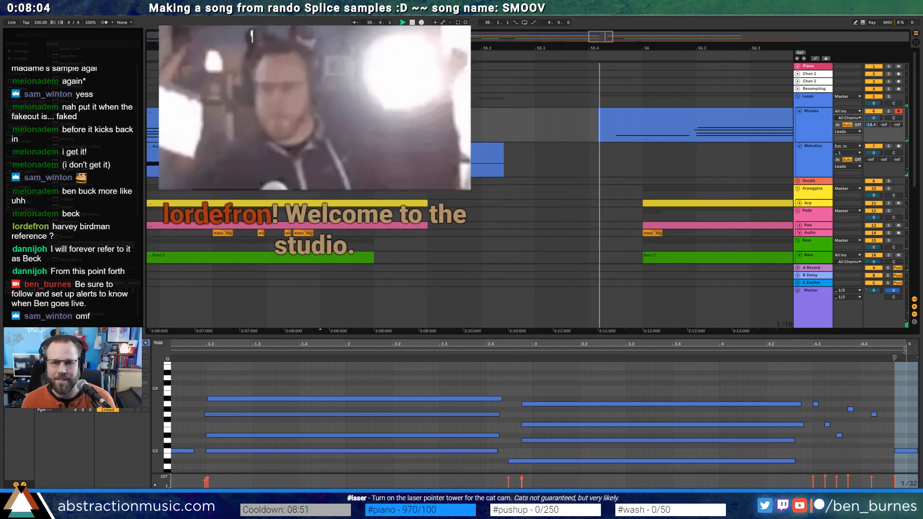
key(space)
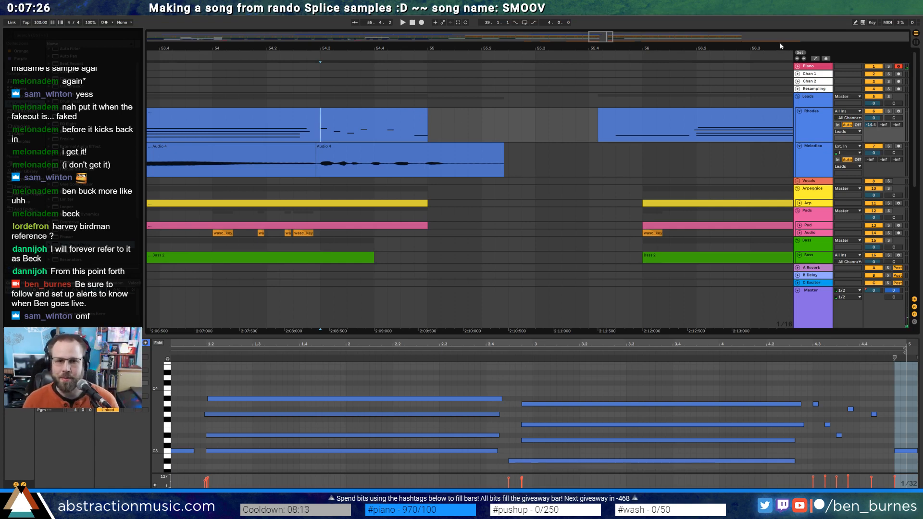
Delete the leftover orange Audio track of unused sample clips below the AmbWAV tracks
drag(593, 36, 579, 5)
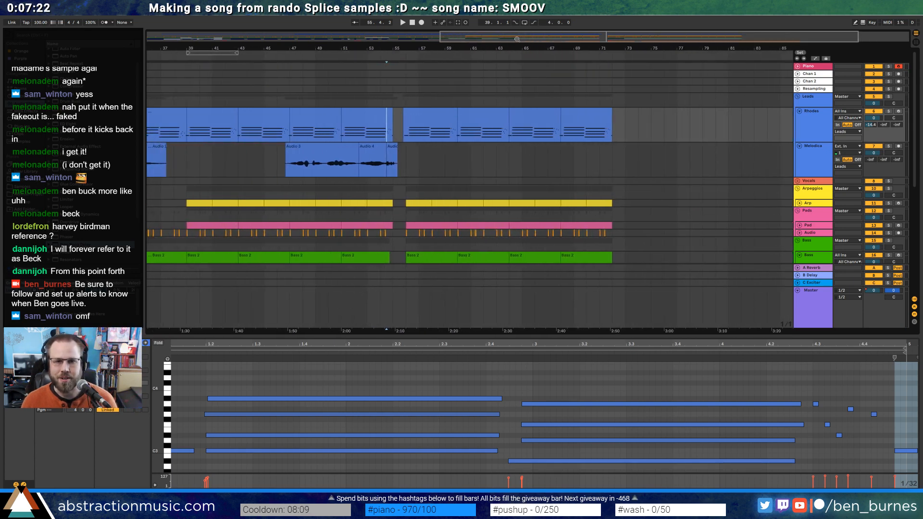
drag(517, 39, 517, 38)
scroll(435, 195, down, 2)
key(shift+Tab)
scroll(431, 221, down, 2)
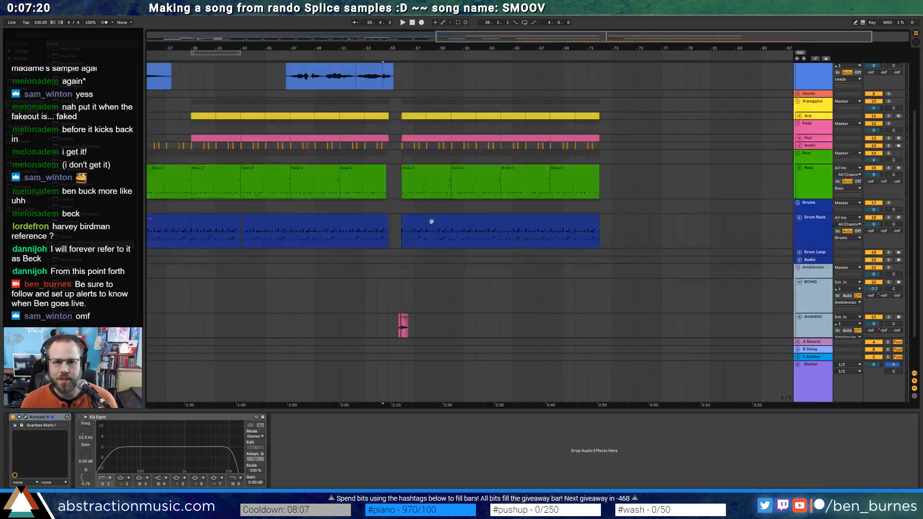
scroll(448, 226, down, 1)
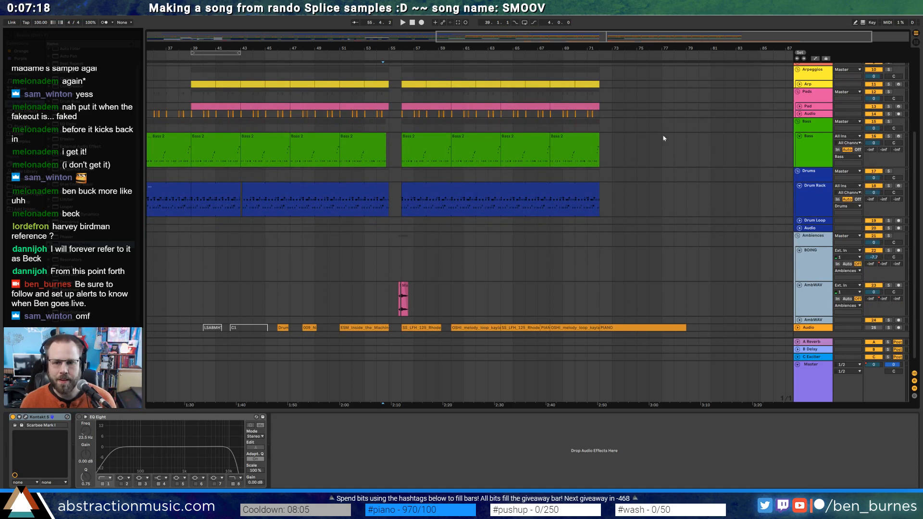
drag(544, 37, 542, 26)
scroll(350, 322, down, 1)
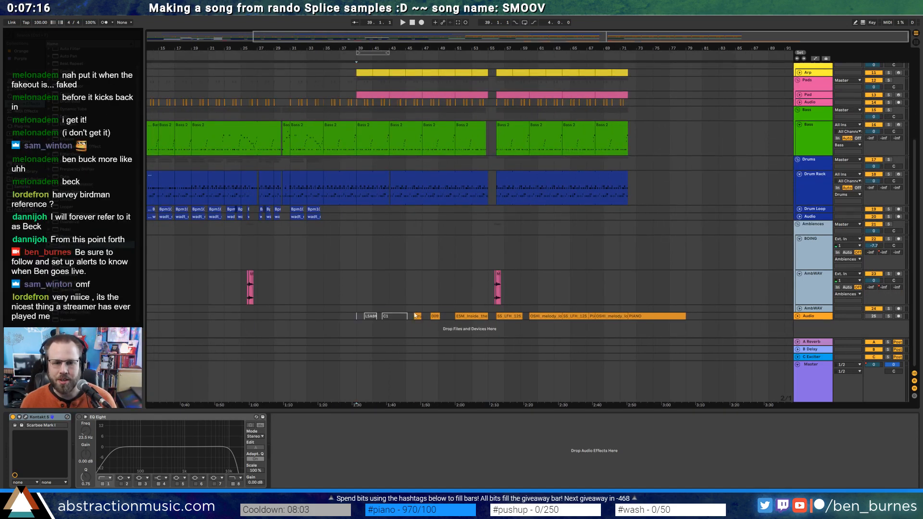
click(815, 317)
click(815, 318)
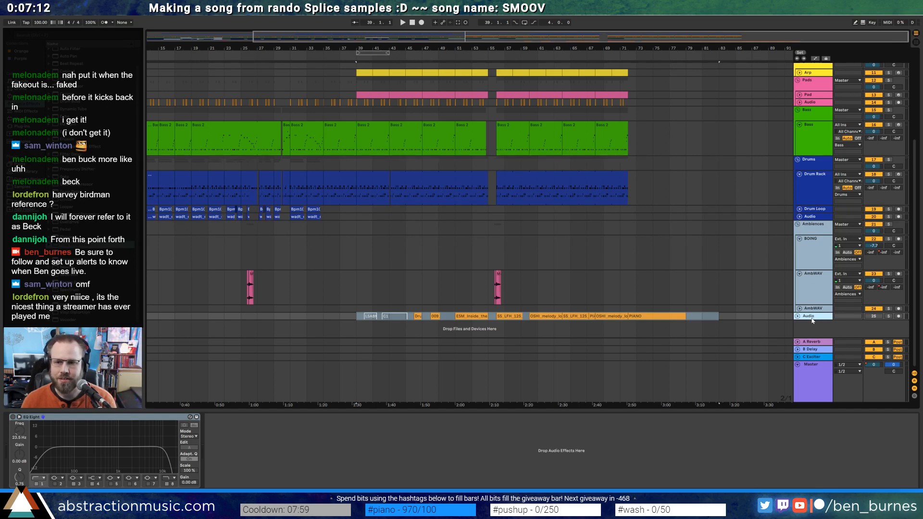
key(Delete)
click(538, 284)
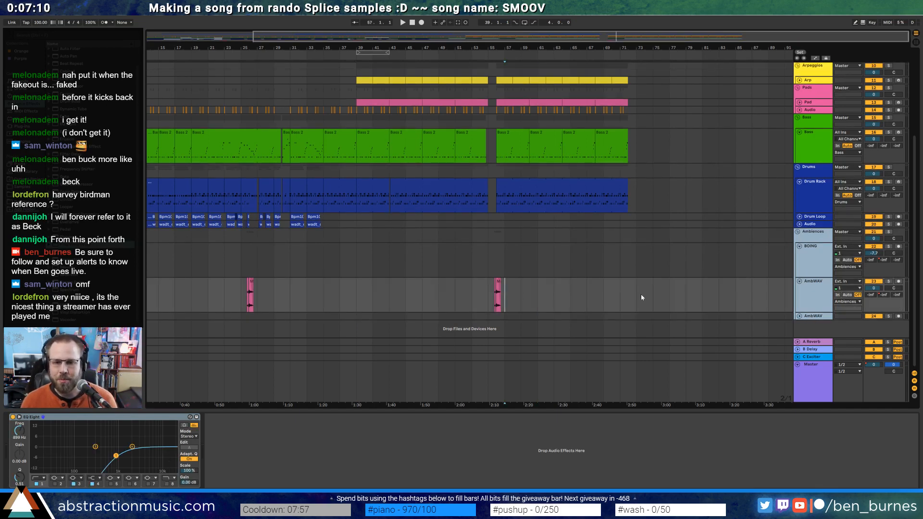
Expand the Simple Mastering rack on the Master track and adjust its Glue Compressor's threshold and makeup gain
click(811, 366)
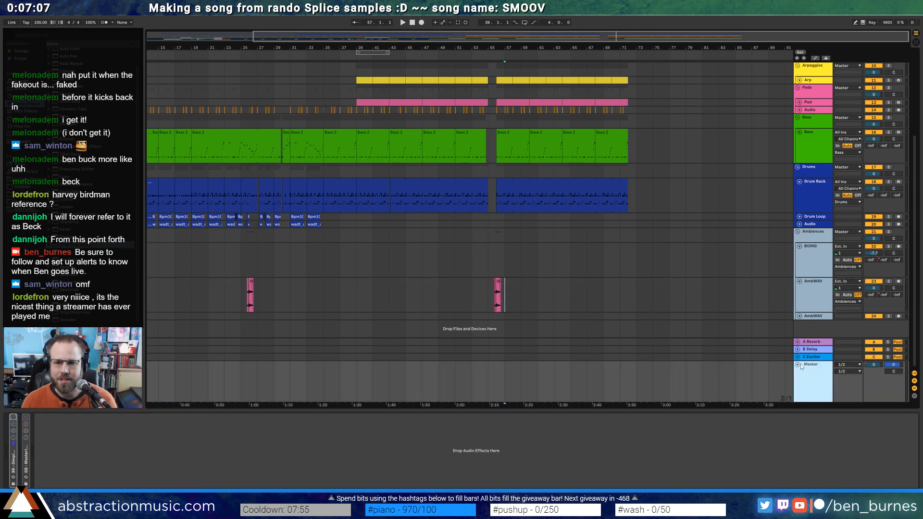
double_click(13, 461)
drag(148, 453, 154, 448)
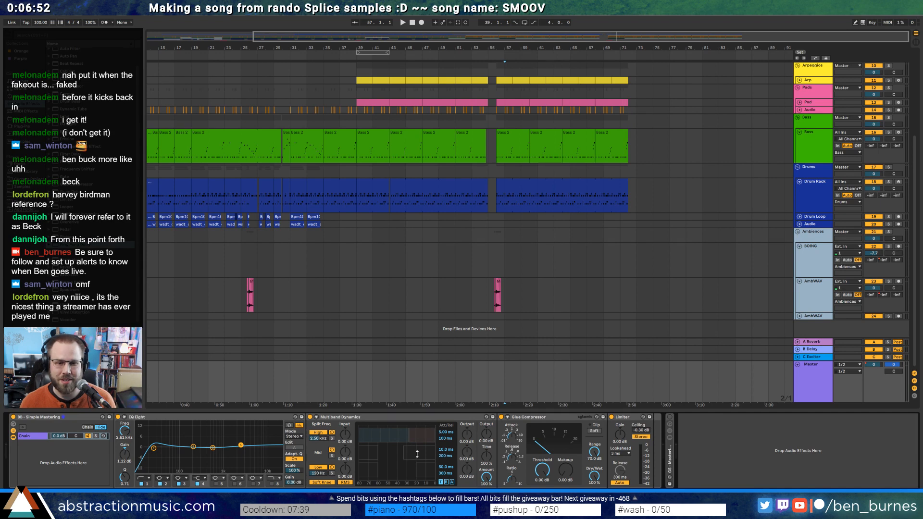
drag(417, 454, 401, 456)
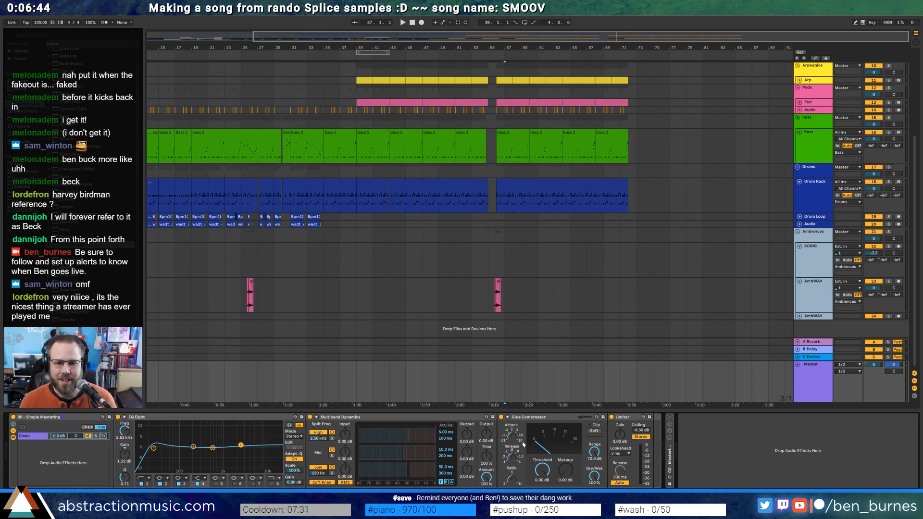
drag(542, 470, 565, 468)
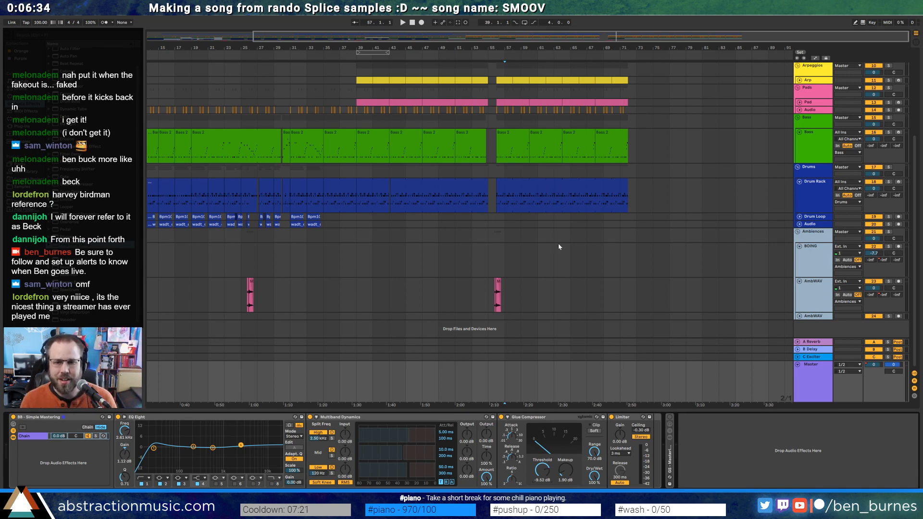
Play the song from bar 39 while fine-tuning the Master's Glue Compressor makeup gain, and select the lowest EQ Eight band
click(368, 132)
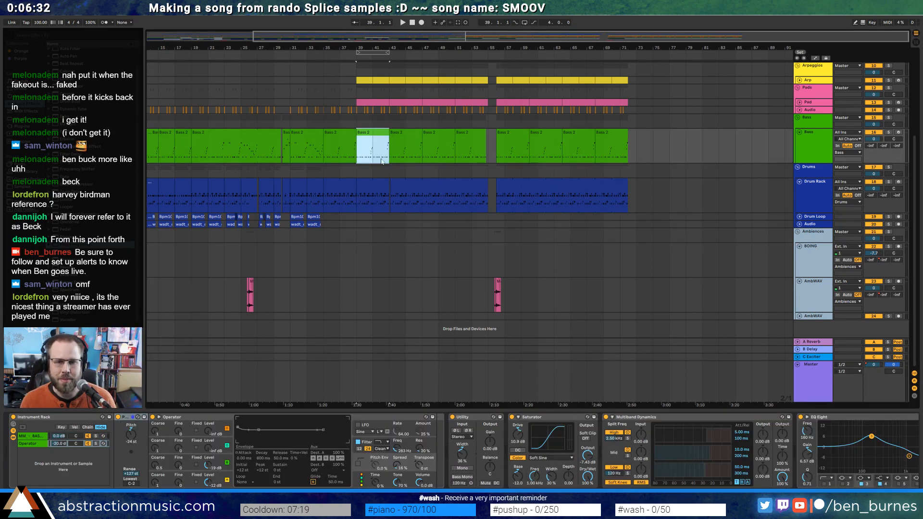
key(space)
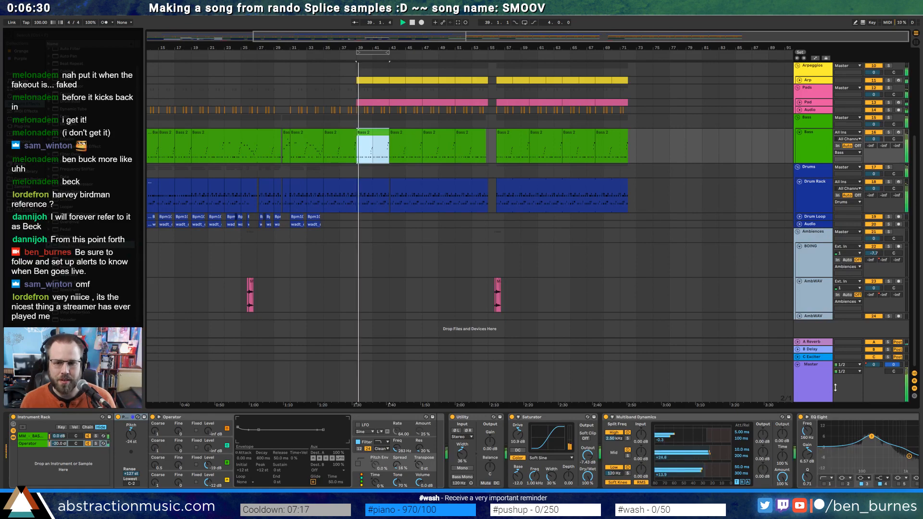
click(825, 380)
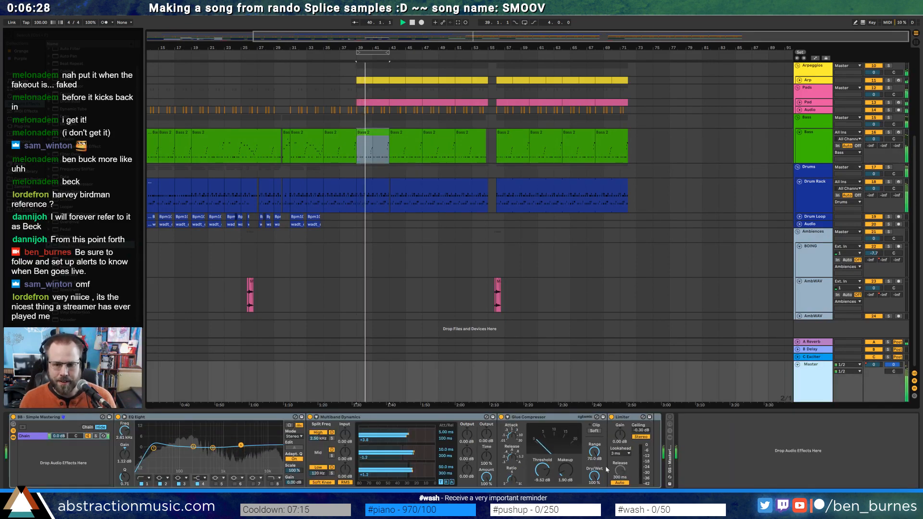
drag(566, 470, 542, 468)
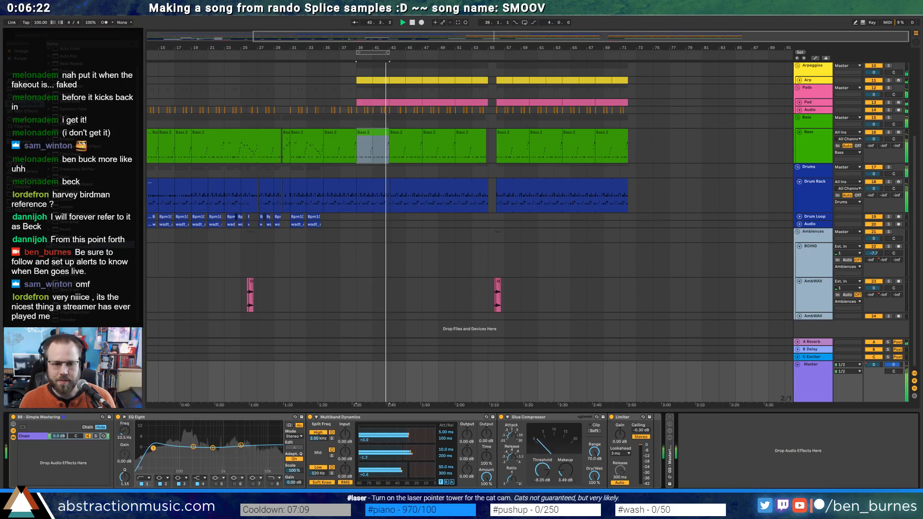
click(154, 449)
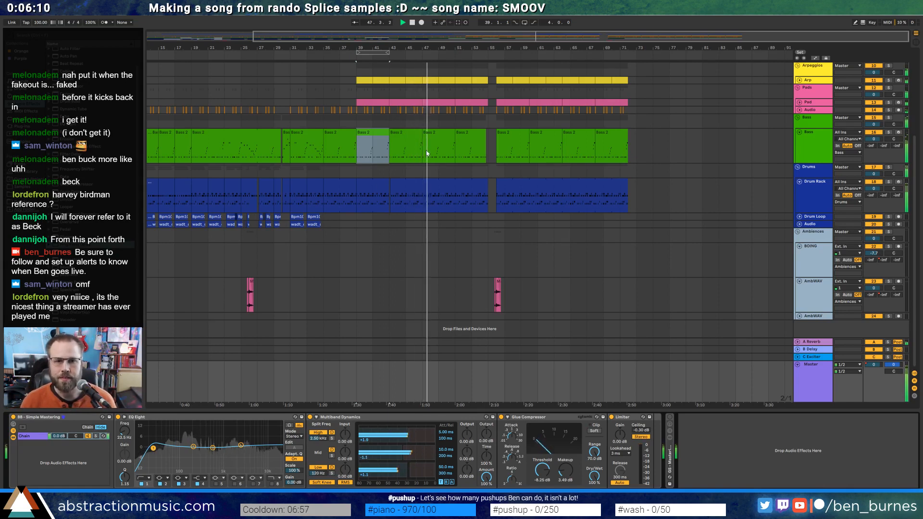
Listen to the playback through the break around bar 55 while following the Rhodes and Melodica clips
scroll(426, 149, up, 5)
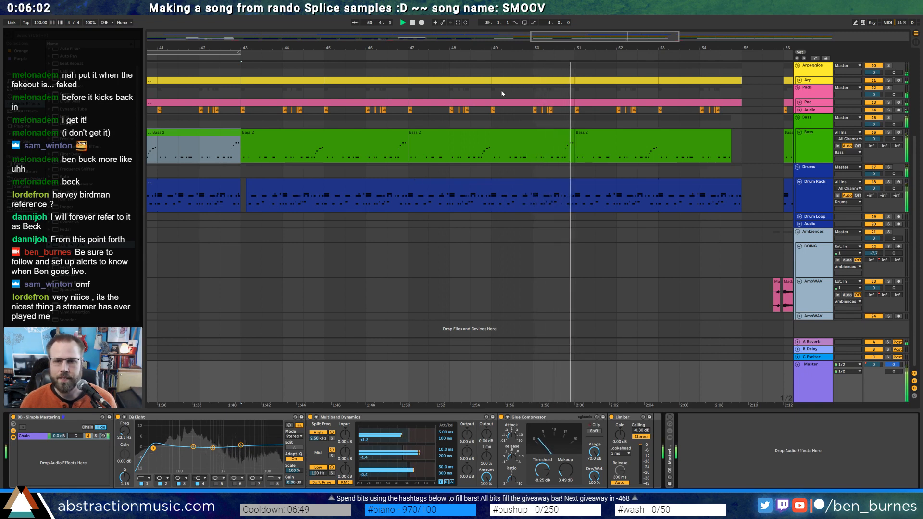
drag(581, 37, 626, 23)
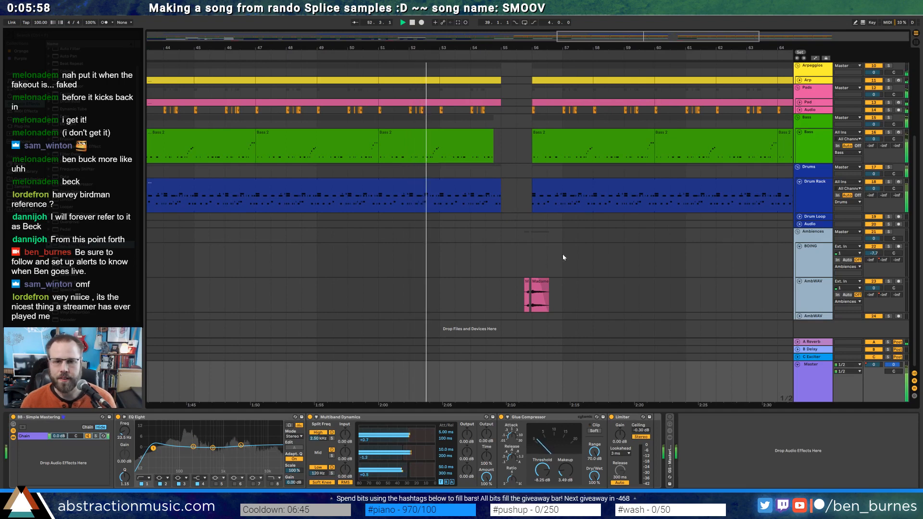
key(shift+Tab)
key(shift+Tab)
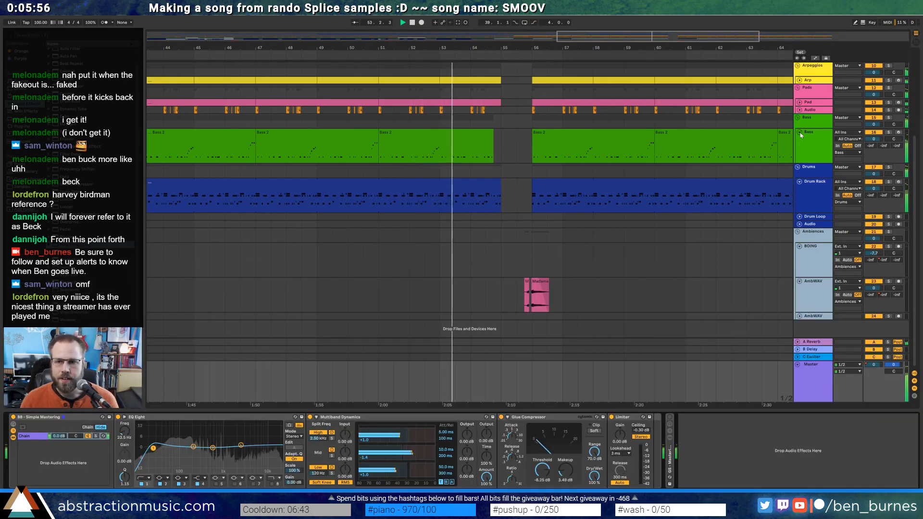
scroll(621, 199, up, 1)
scroll(620, 198, up, 4)
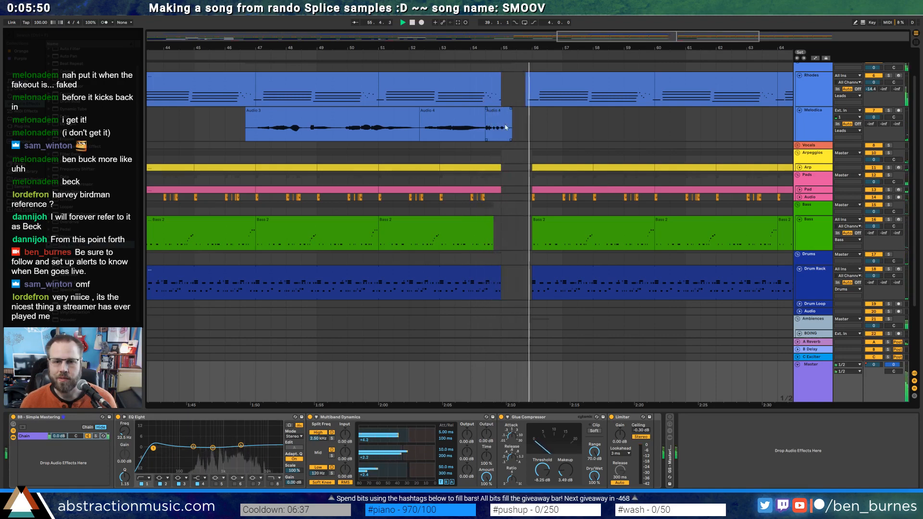
Open the last Melodica clip before the break and add warp markers that retime its second and third notes
scroll(495, 111, up, 5)
scroll(496, 111, up, 4)
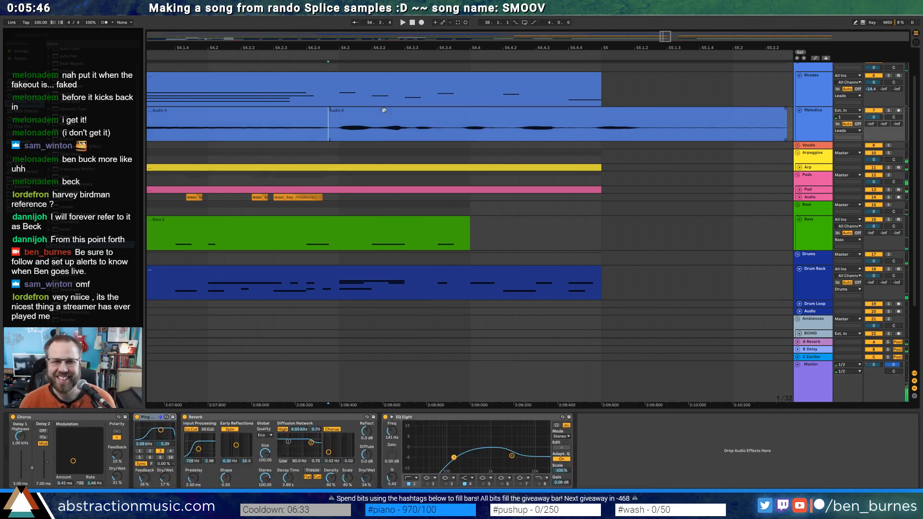
double_click(386, 111)
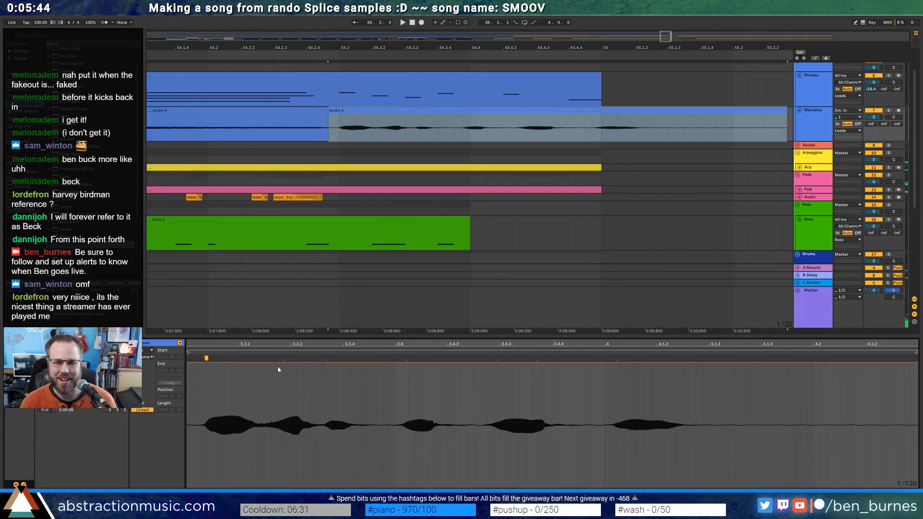
click(283, 358)
double_click(249, 356)
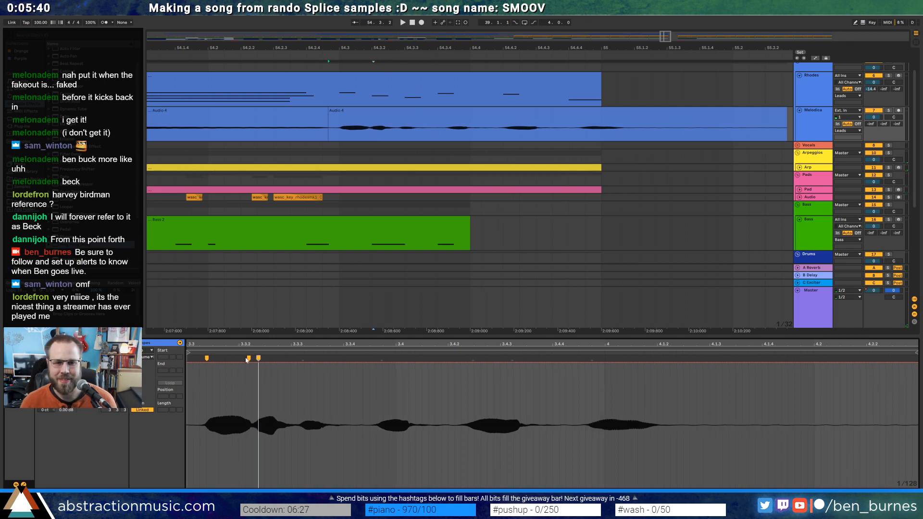
drag(245, 359, 237, 359)
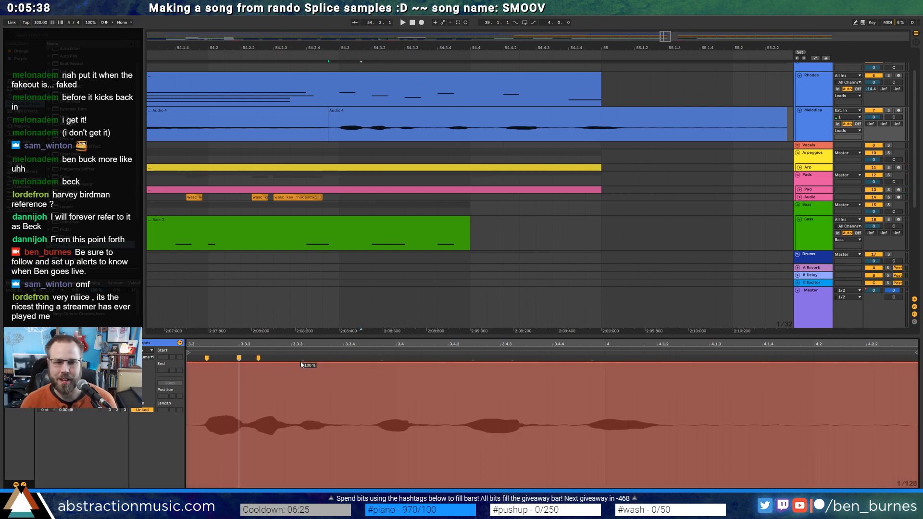
drag(303, 358, 310, 358)
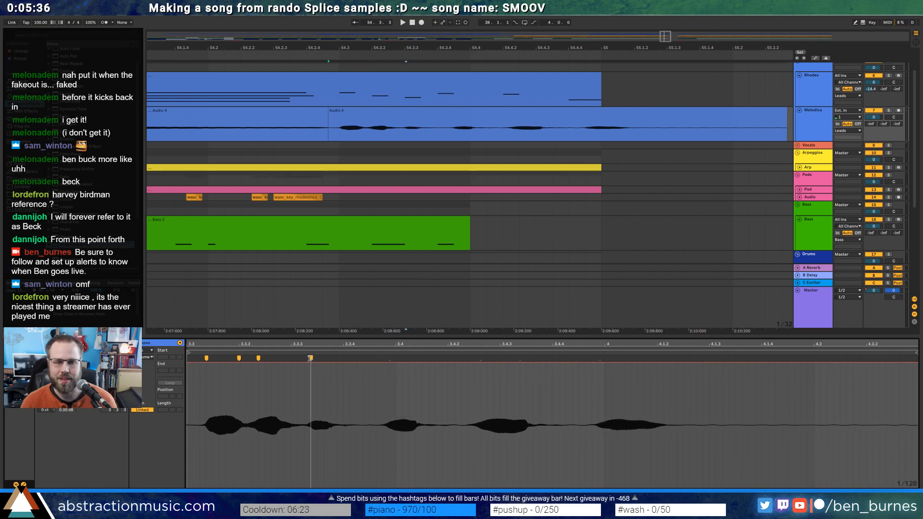
Add warp markers to the Melodica clip's last three notes, pulling the fourth and sixth earlier and shifting the fifth later
drag(390, 358, 360, 355)
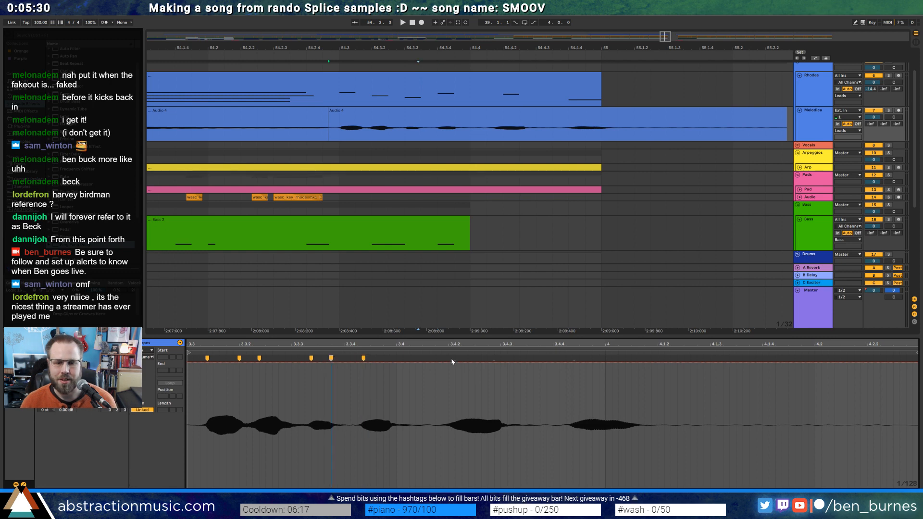
drag(454, 359, 462, 357)
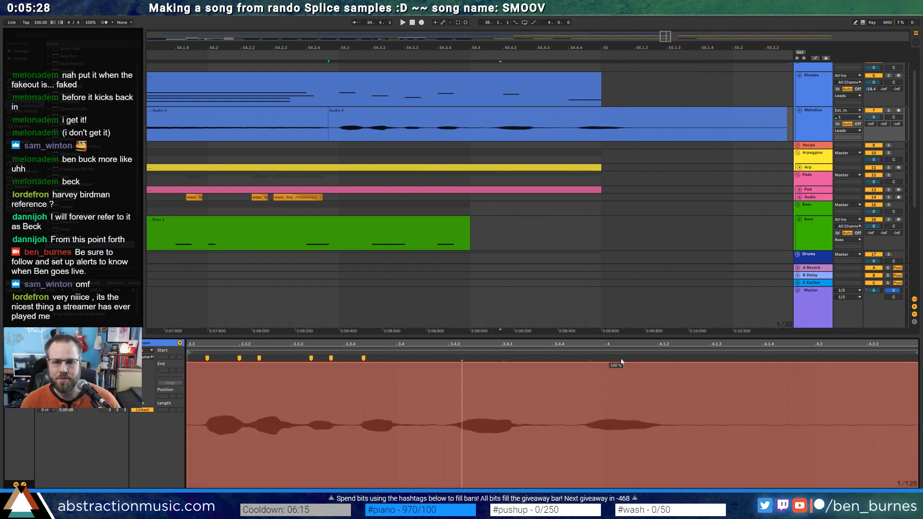
drag(590, 359, 567, 358)
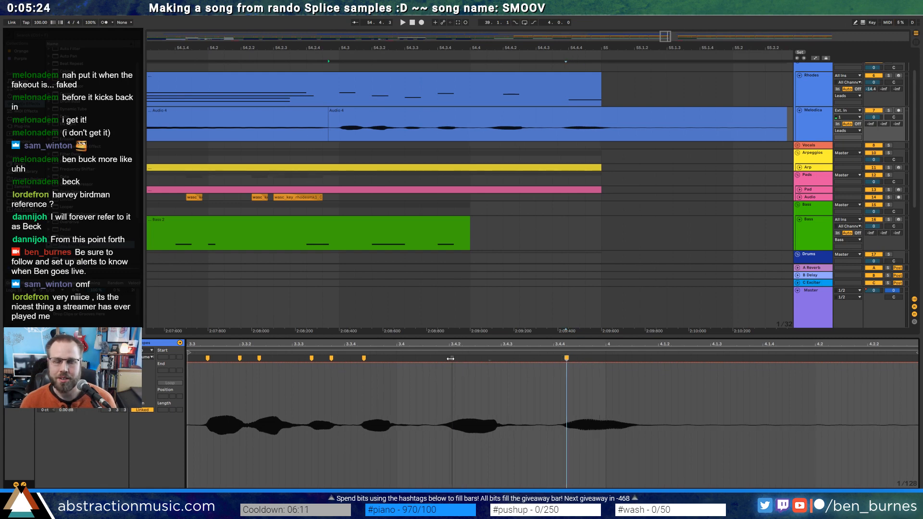
drag(455, 359, 469, 358)
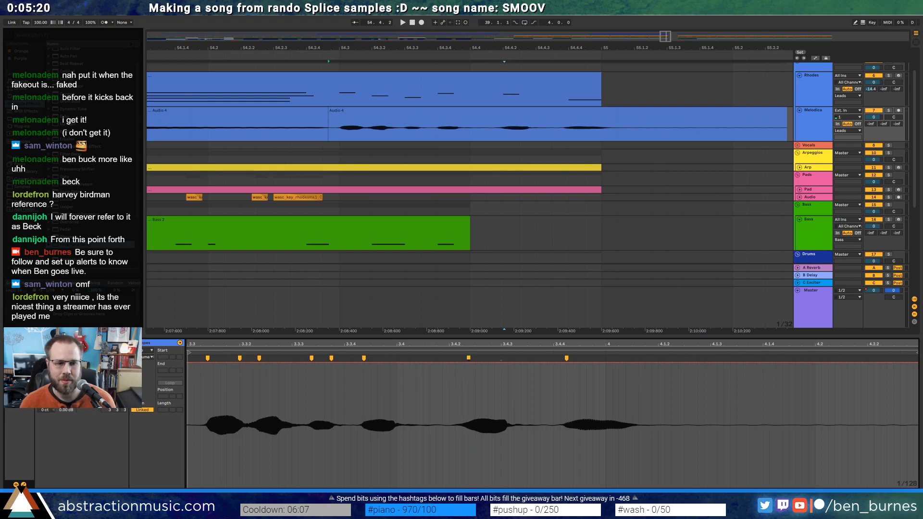
Play the retimed Melodica clip through the break, and stop playback
click(371, 122)
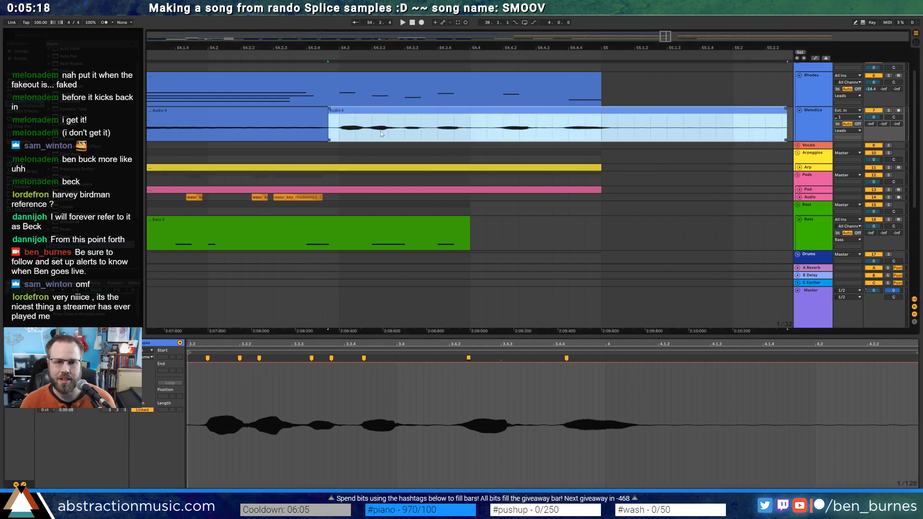
key(space)
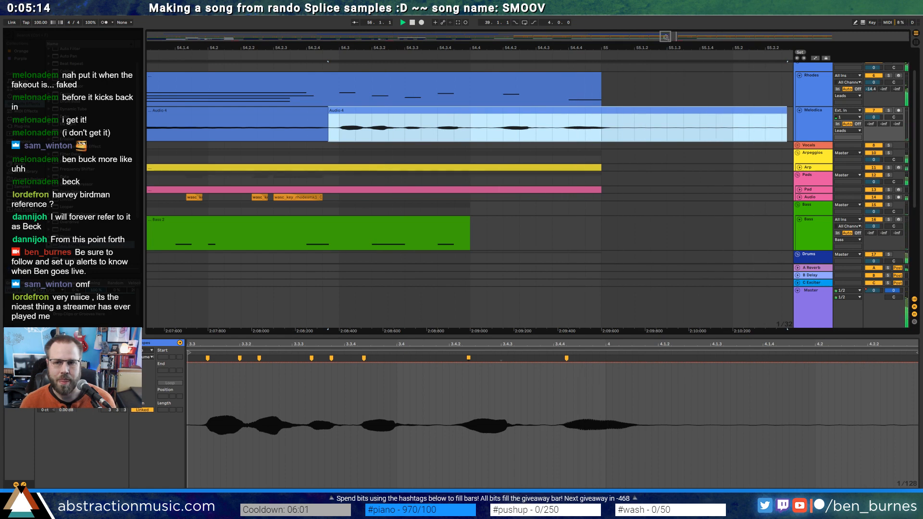
drag(666, 37, 668, 37)
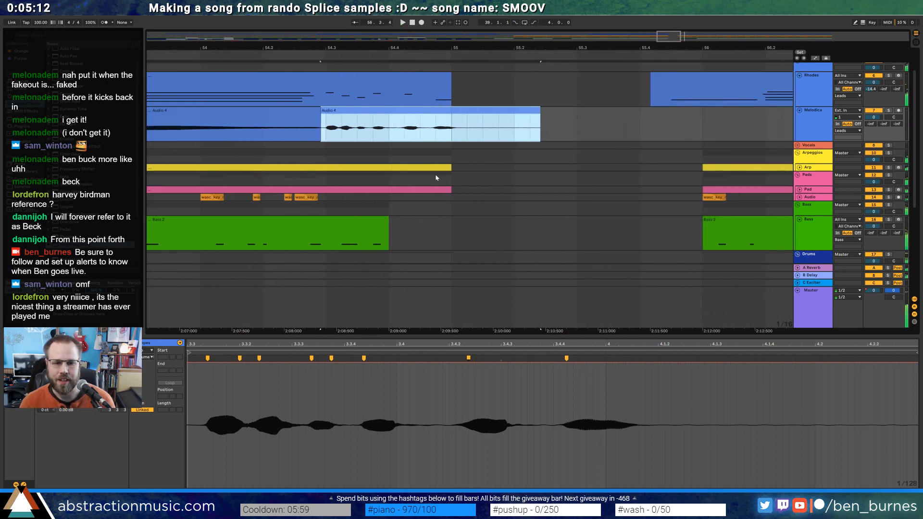
Automate the Melodica's Ping Pong Delay Dry/Wet to fall from 17% at bar 55 to its minimum before 55.2, and play the break
key(shift+Tab)
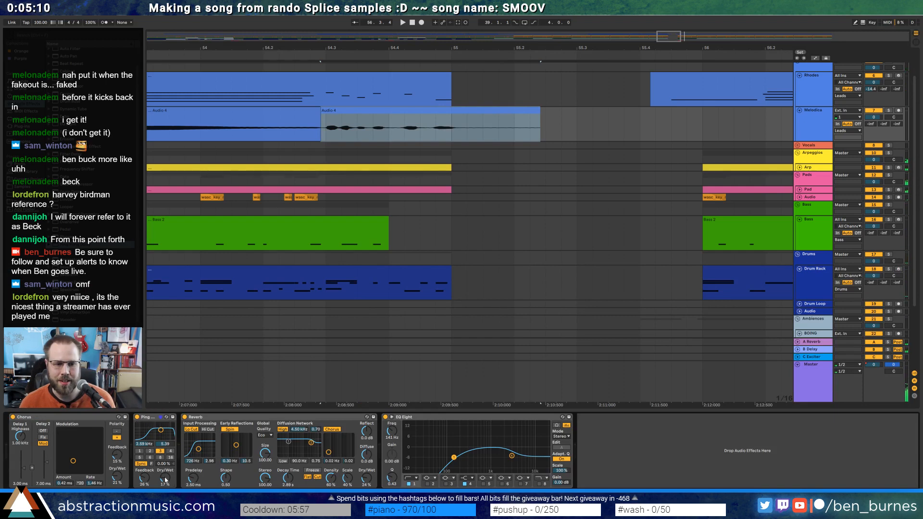
key(a)
click(452, 138)
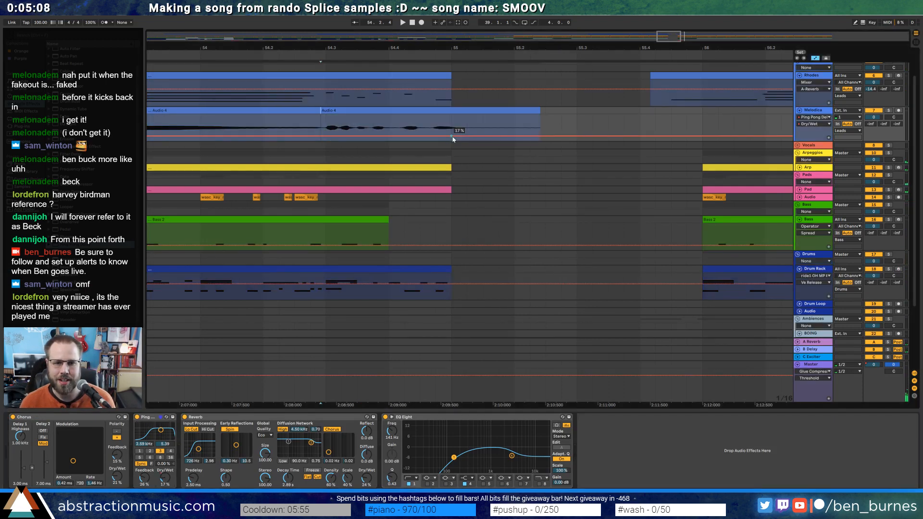
drag(529, 138, 500, 142)
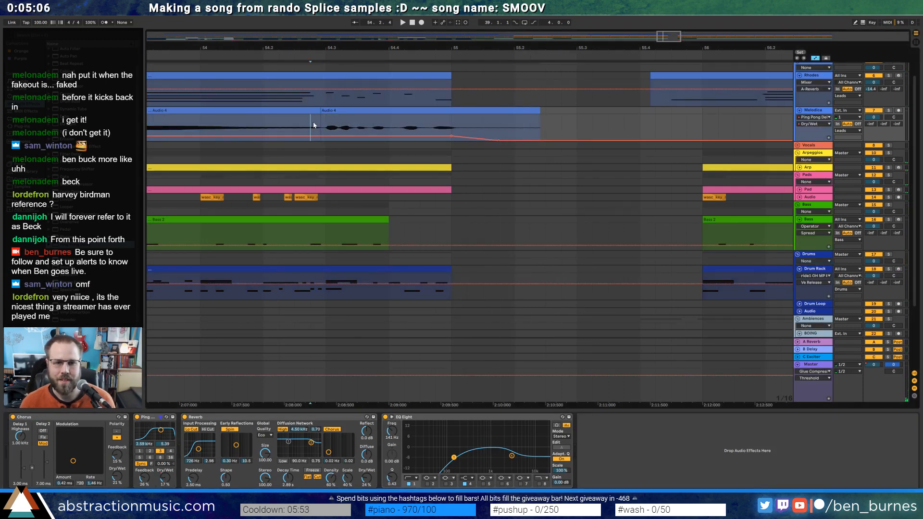
key(space)
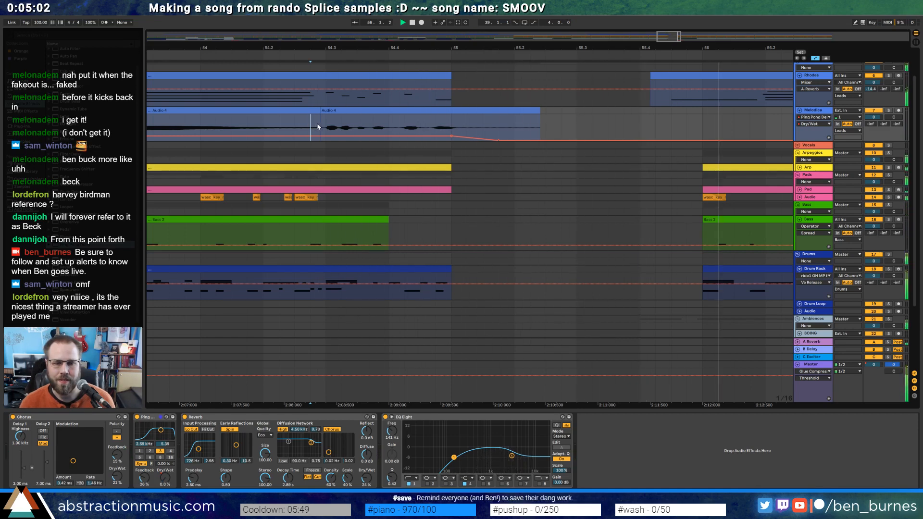
Play the Melodica phrase from just before 54.2 into the break, and stop playback
click(265, 124)
key(space)
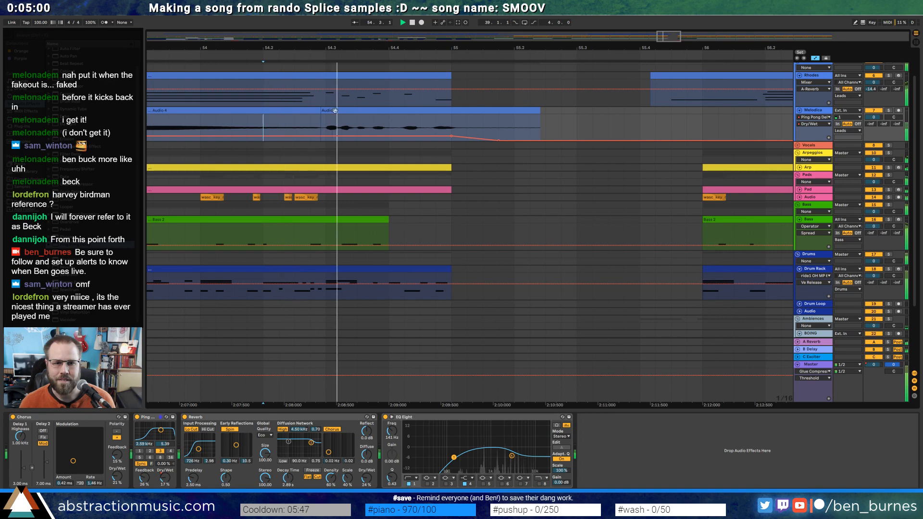
mouse_move(310, 48)
mouse_down()
mouse_move(564, 37)
mouse_move(680, 21)
mouse_move(914, 22)
mouse_move(589, 48)
mouse_move(634, 47)
mouse_up()
key(space)
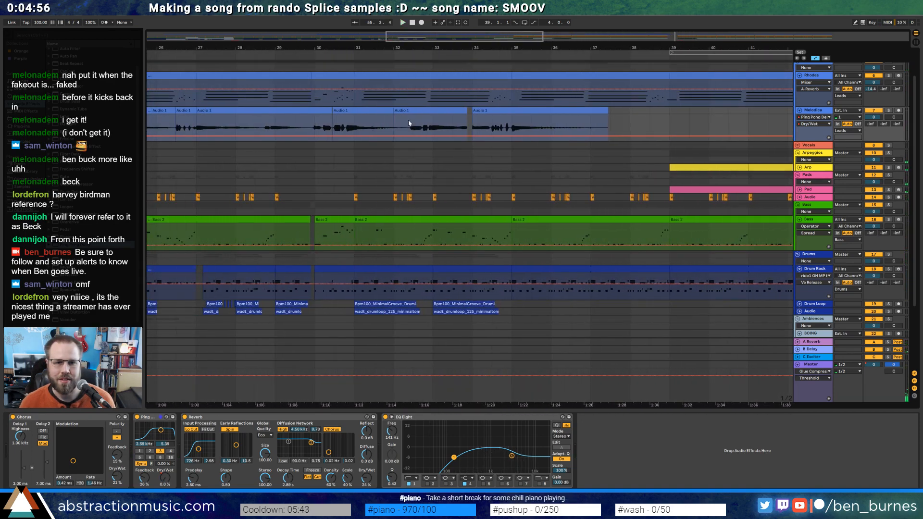
Open the short Melodica clip ending at bar 27 and play it
click(370, 109)
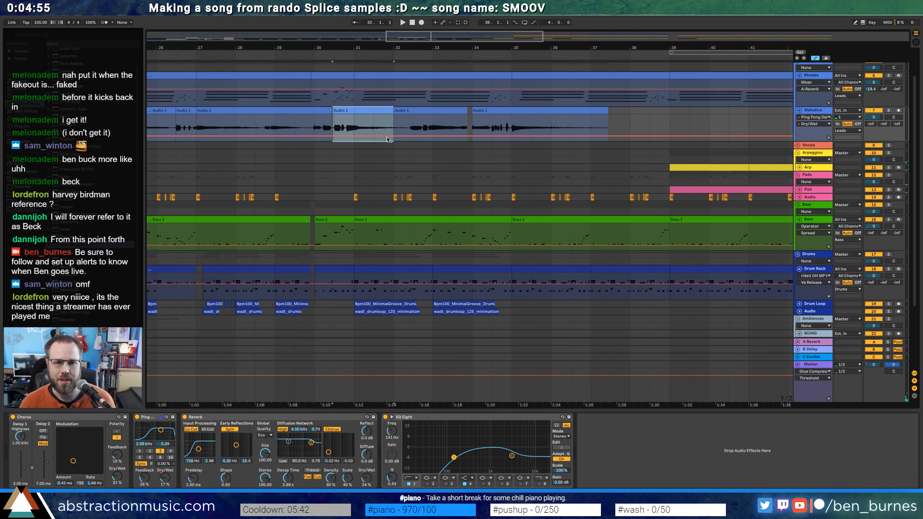
click(184, 111)
double_click(184, 112)
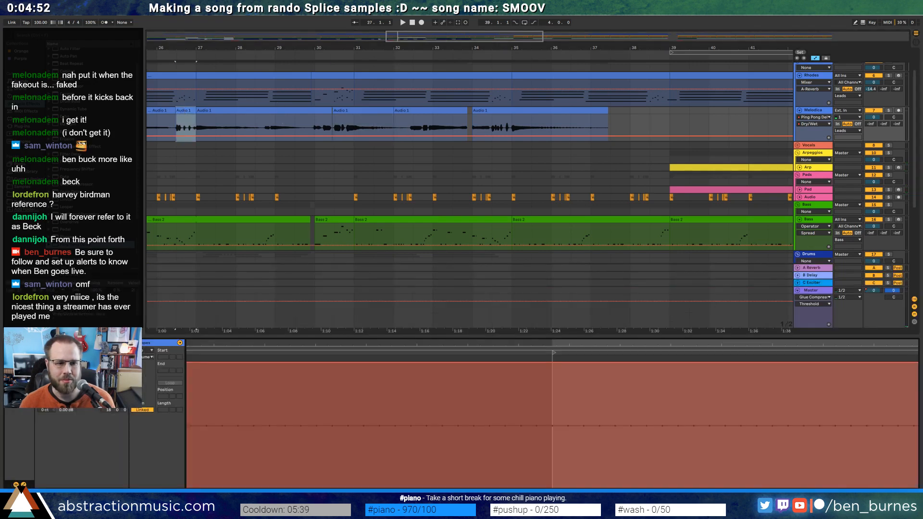
key(space)
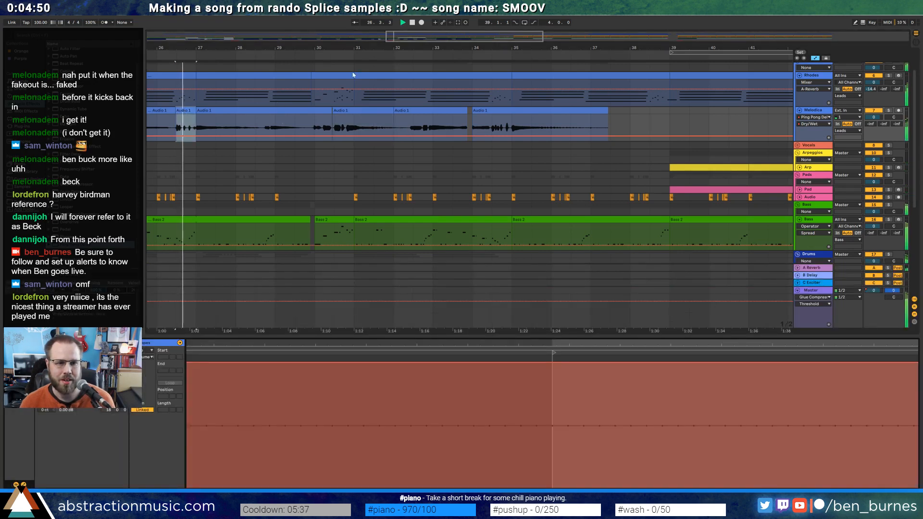
Play the arrangement from the short Melodica clip that ends at bar 23
drag(452, 38, 341, 38)
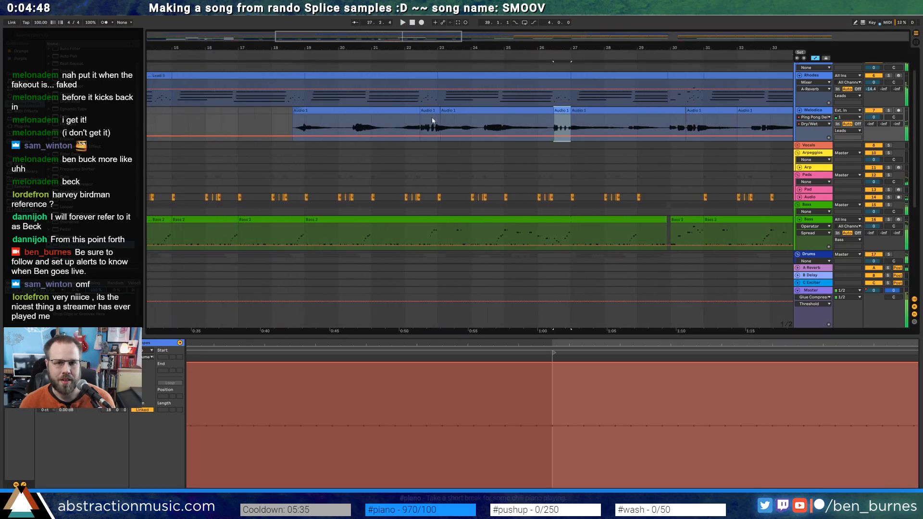
click(430, 120)
key(space)
key(space)
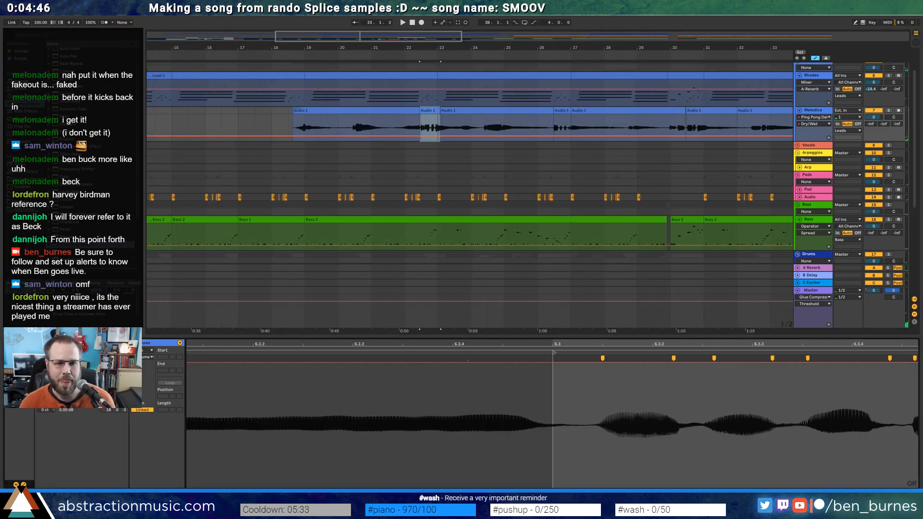
drag(406, 34, 543, 36)
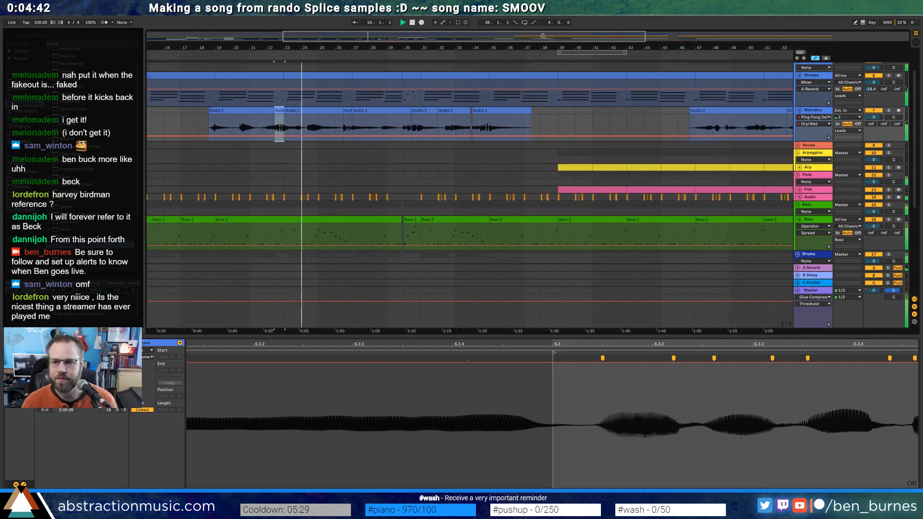
key(shift+Tab)
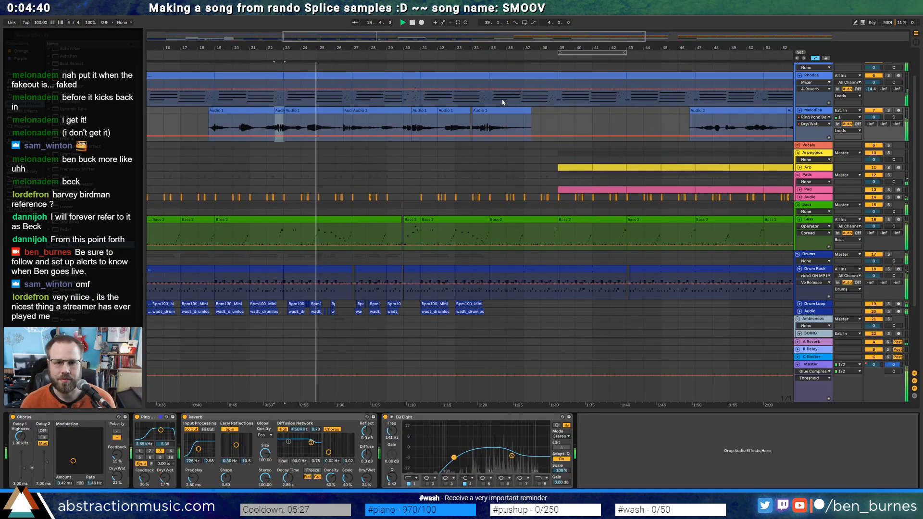
key(a)
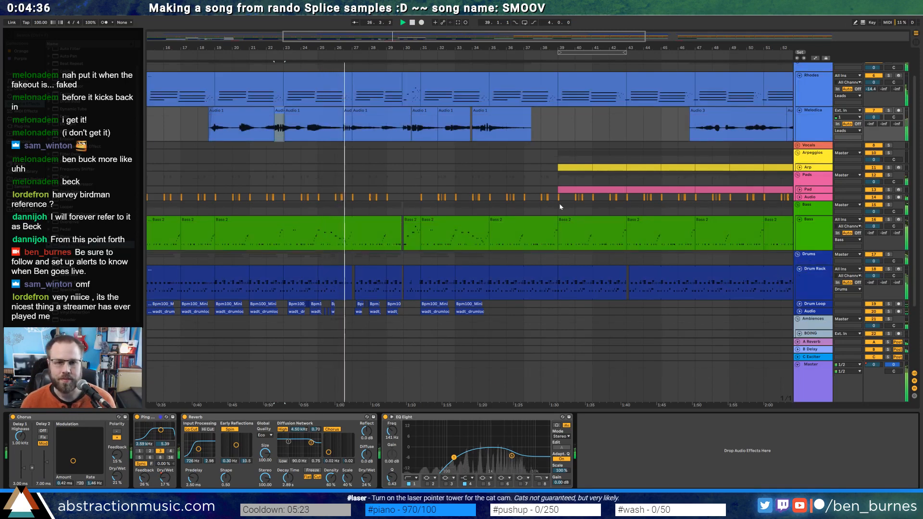
click(798, 364)
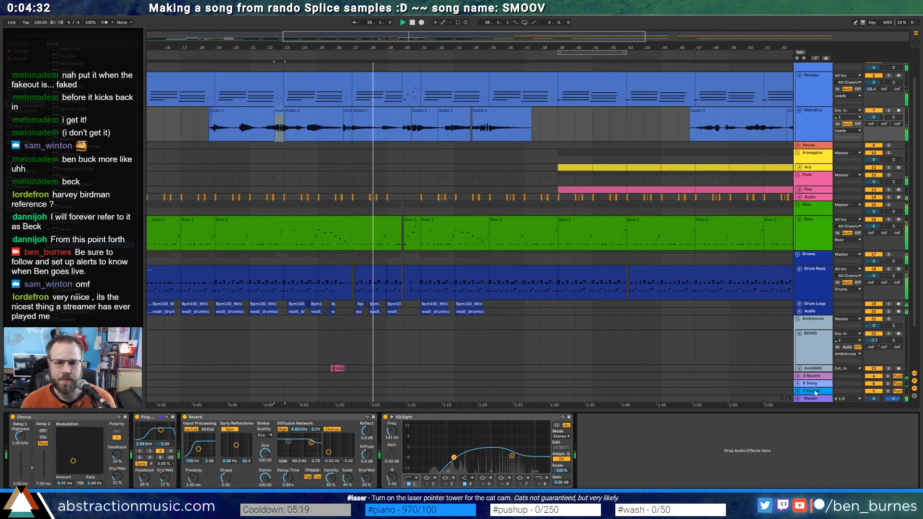
In the Melodica's EQ Eight, raise the low-cut frequency and set the upper band to 3.44 kHz at about -6.3 dB
drag(421, 38, 337, 22)
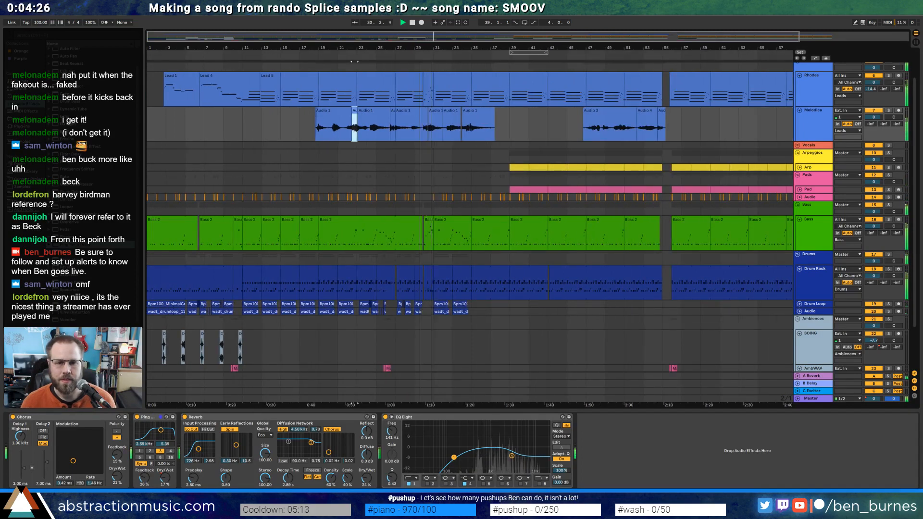
drag(337, 22, 438, 26)
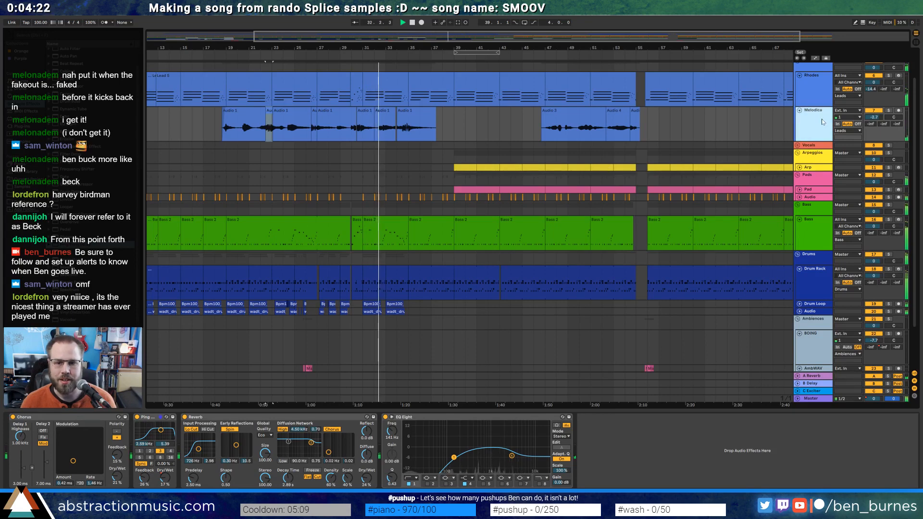
drag(511, 455, 514, 457)
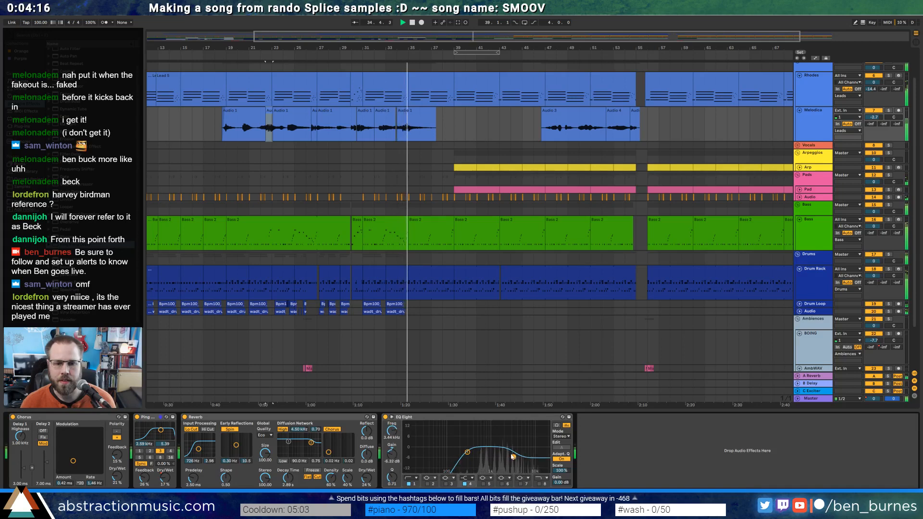
Open the Melodica clip starting at bar 34, pull its last warp marker slightly earlier, and play the retimed note
click(409, 114)
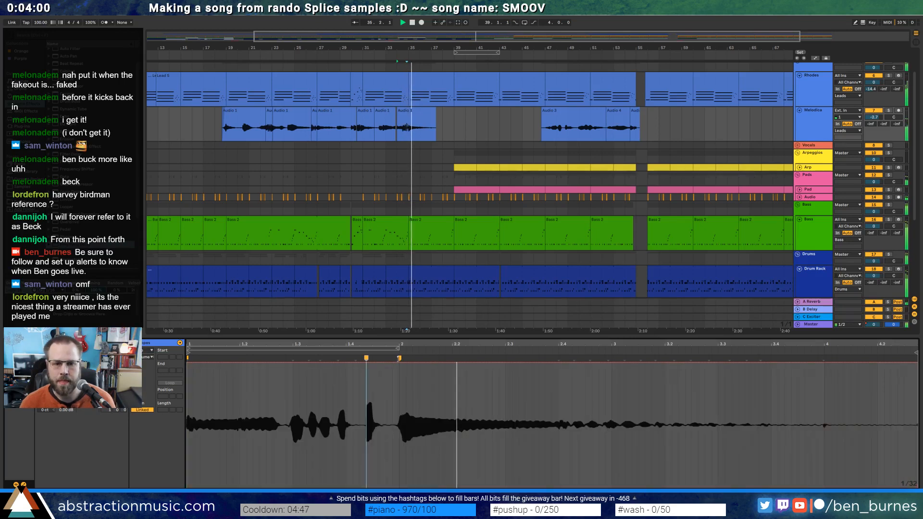
drag(400, 358, 393, 358)
key(space)
key(space)
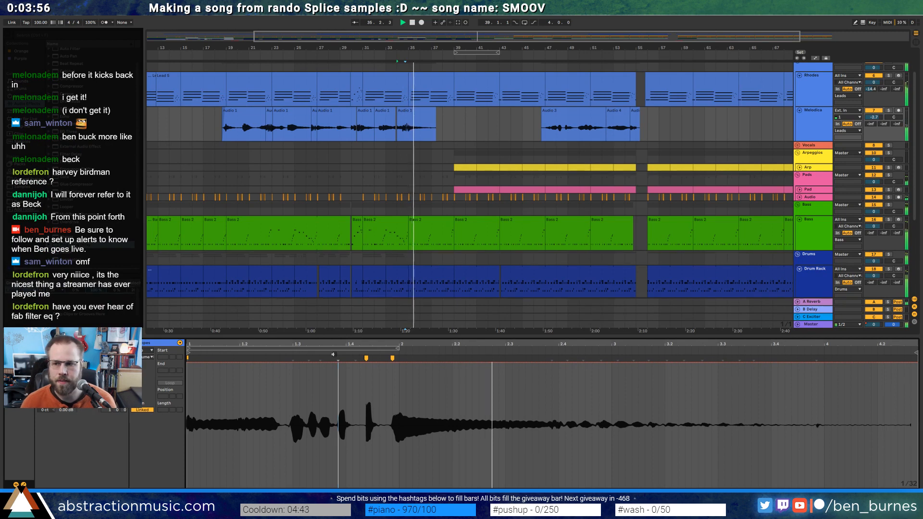
key(space)
key(shift+Tab)
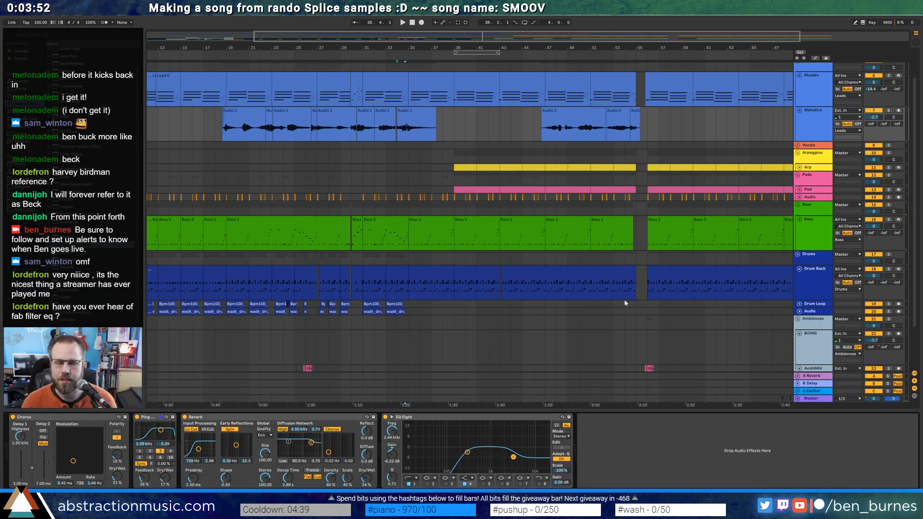
Play the first Melodica clip with its adjusted EQ, and stop playback
click(418, 121)
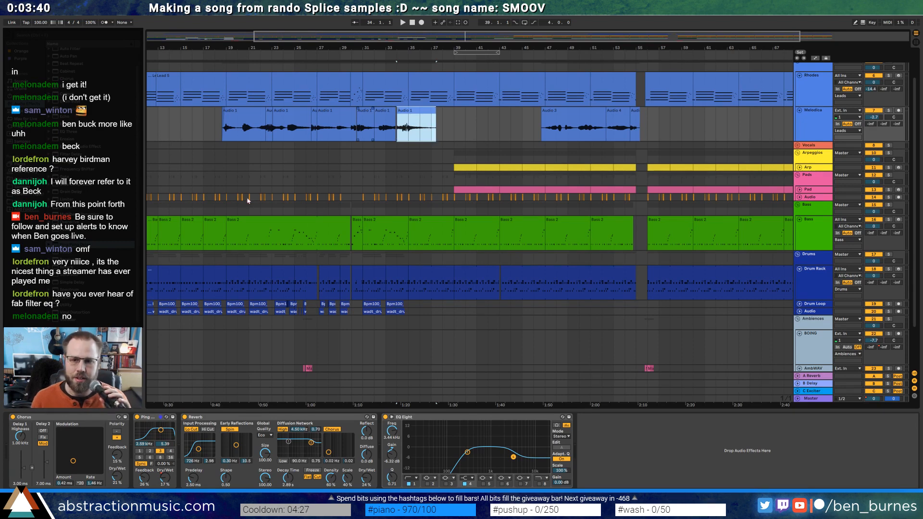
click(246, 120)
key(space)
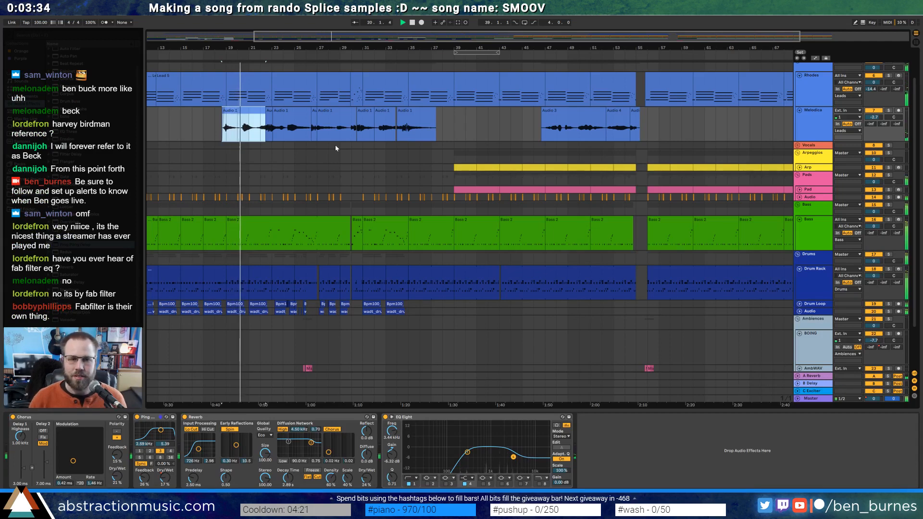
key(space)
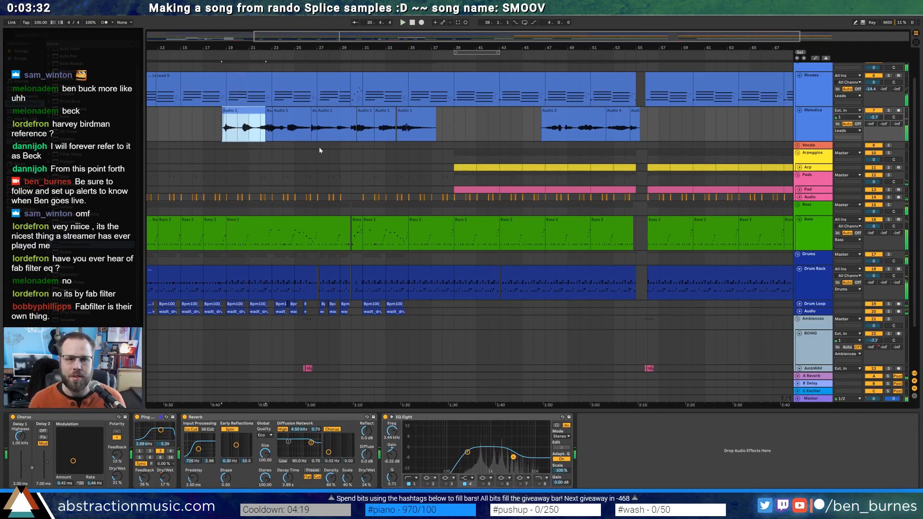
Search the browser for "fabf"
key(ctrl+f)
text(fabf)
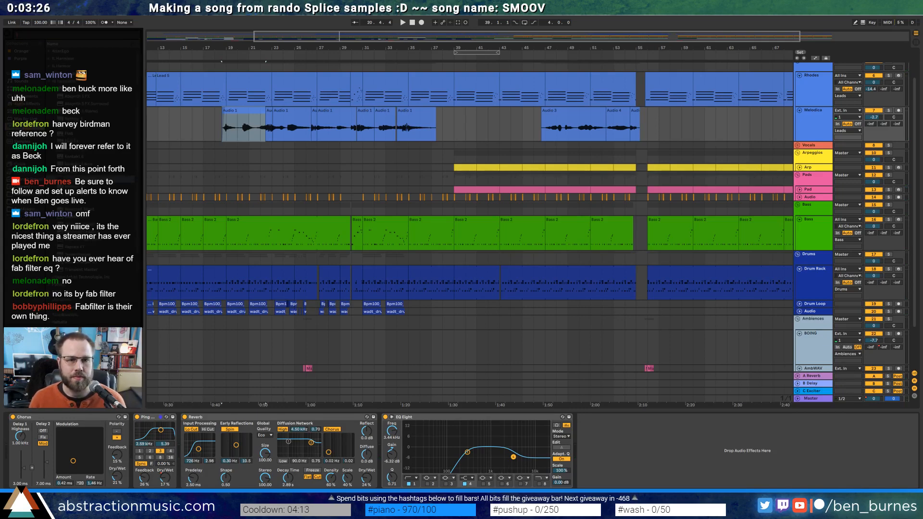
key(Escape)
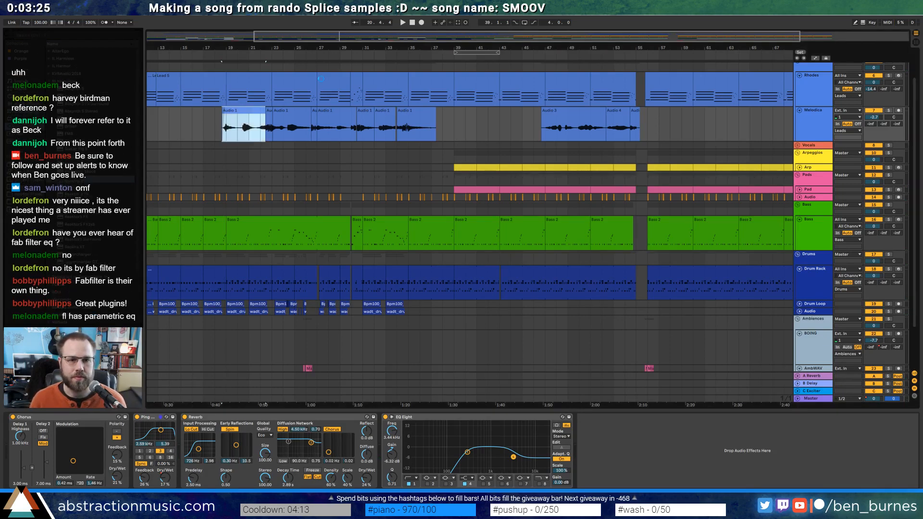
In the one-bar Bass clip at bar 30, add a short note at 1.2.4 on the same pitch as the note before it
click(332, 54)
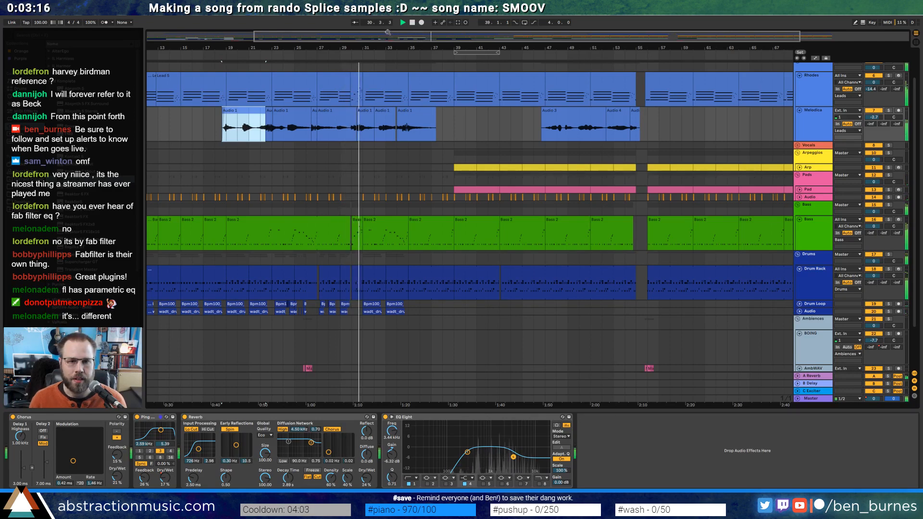
double_click(357, 233)
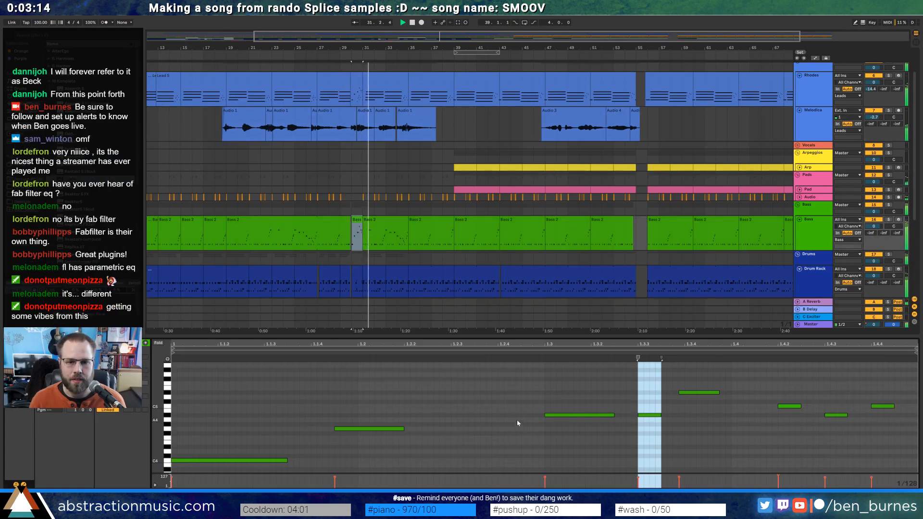
double_click(500, 415)
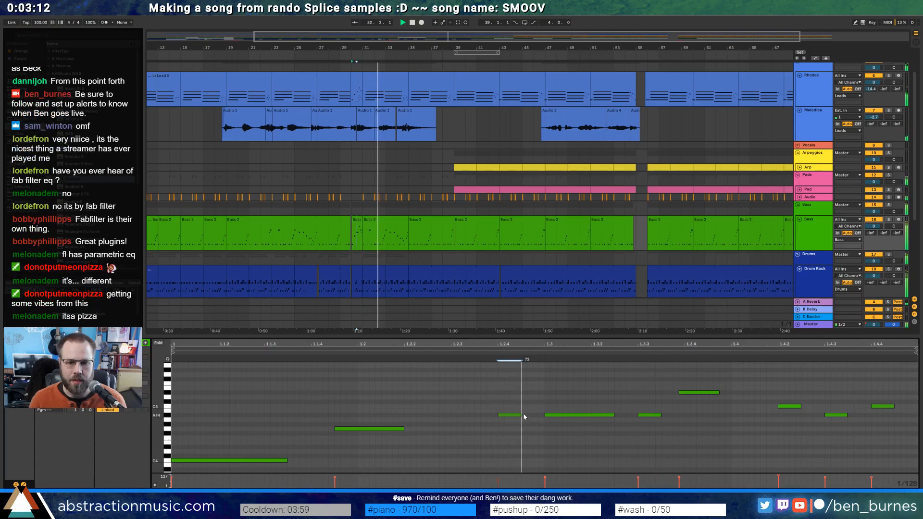
key(Down)
key(Down)
key(Down)
key(Down)
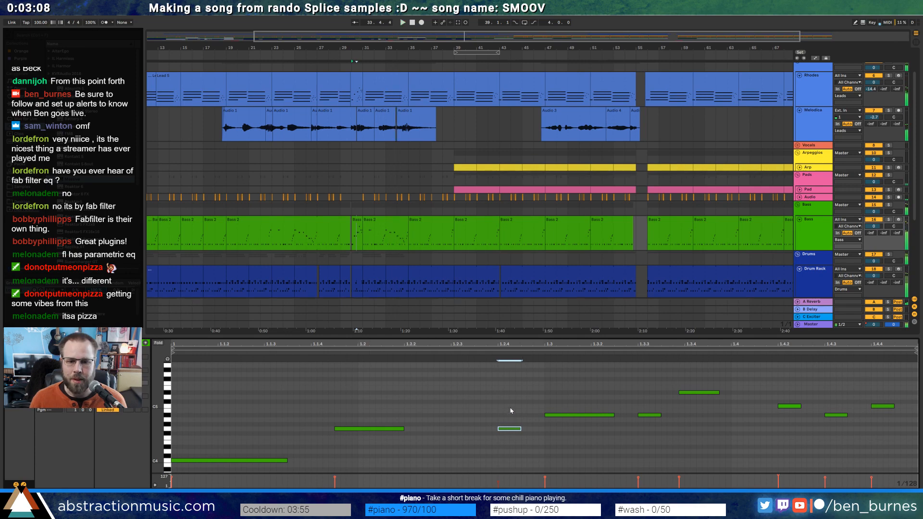
key(shift+Tab)
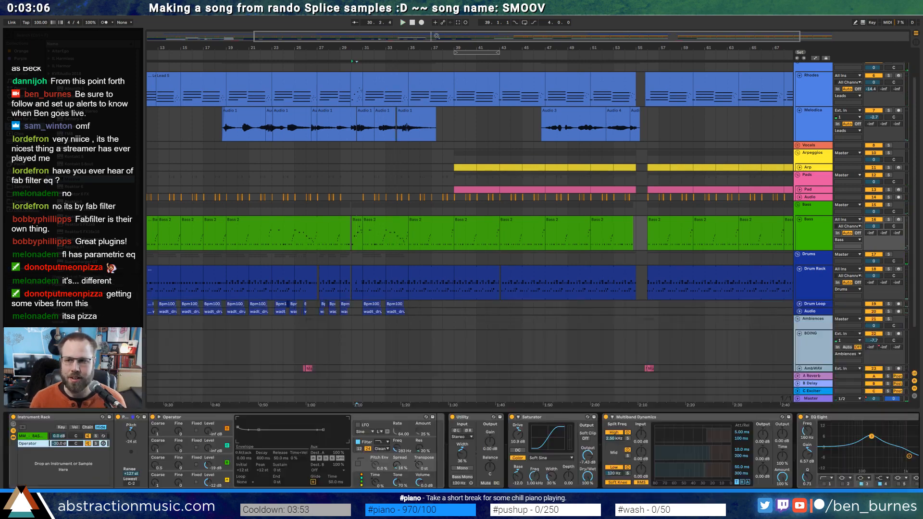
Extend the Bass clip before the break so it reaches bar 55, and play the run into the break
drag(504, 38, 586, 271)
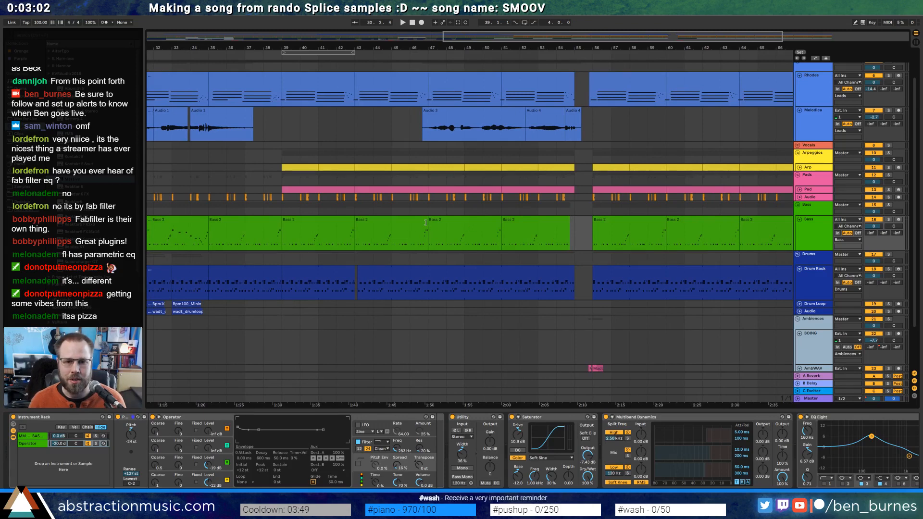
drag(355, 226, 427, 224)
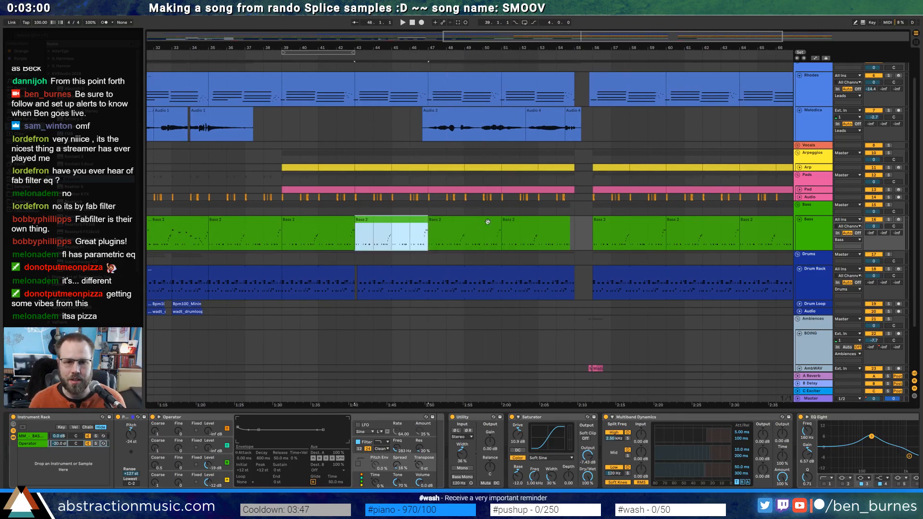
mouse_move(499, 222)
mouse_down()
mouse_move(609, 220)
mouse_move(581, 220)
mouse_up()
scroll(573, 225, up, 3)
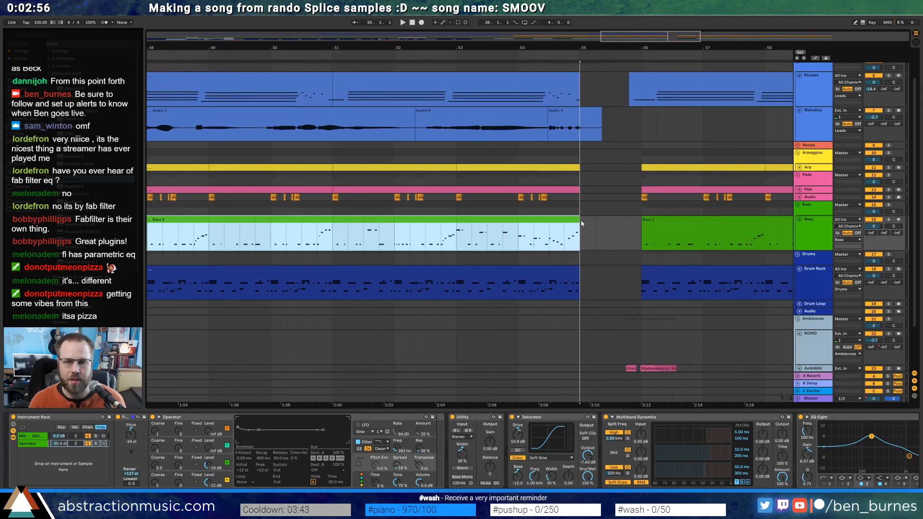
click(518, 238)
key(space)
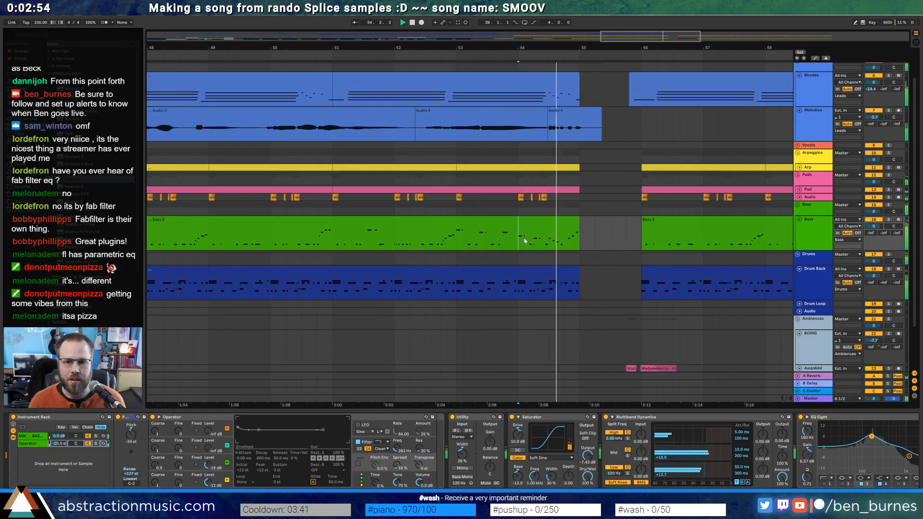
key(space)
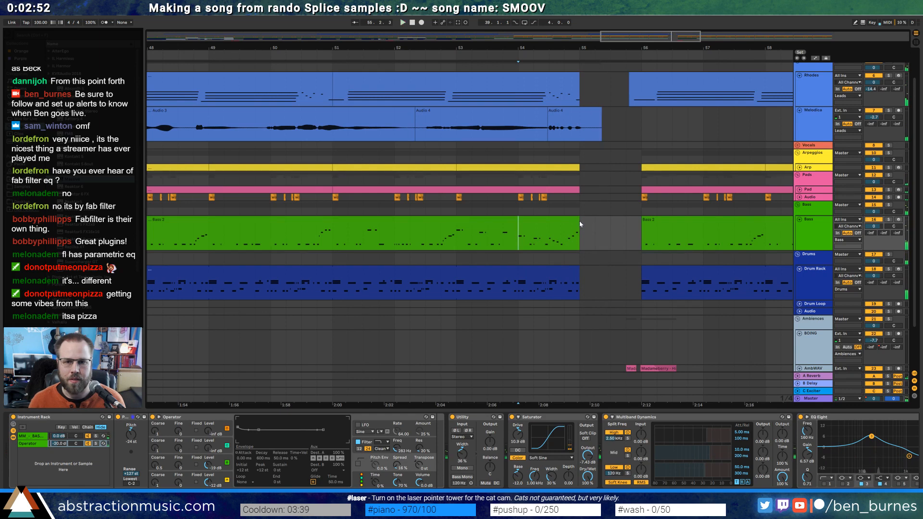
Add a one-beat Bass clip at bar 55 and move its first C4 note earlier, toward the clip's start
drag(580, 224, 598, 238)
double_click(586, 223)
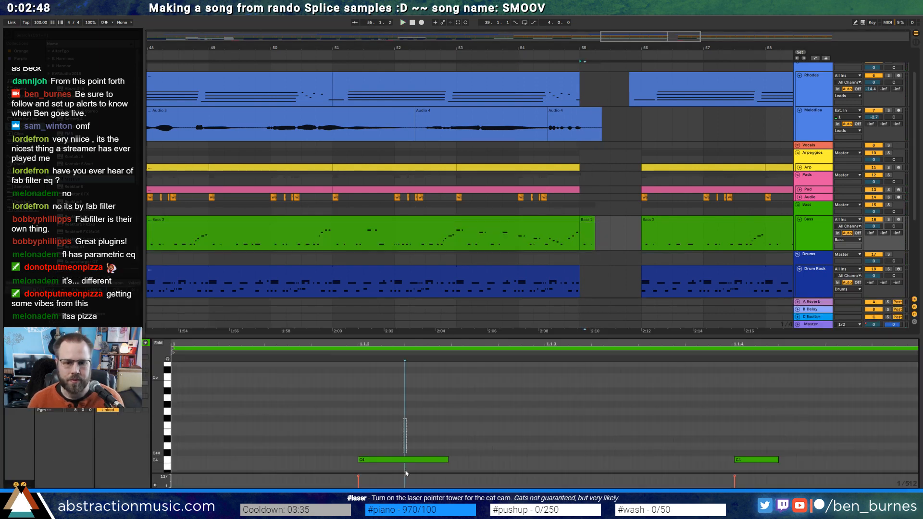
drag(405, 472, 405, 471)
key(Left)
key(Left)
key(Left)
key(Left)
key(Left)
key(Left)
key(Left)
key(Left)
key(Left)
key(Left)
key(Left)
key(Left)
key(Left)
key(Left)
key(Left)
key(Left)
key(Left)
key(Left)
key(Left)
key(Left)
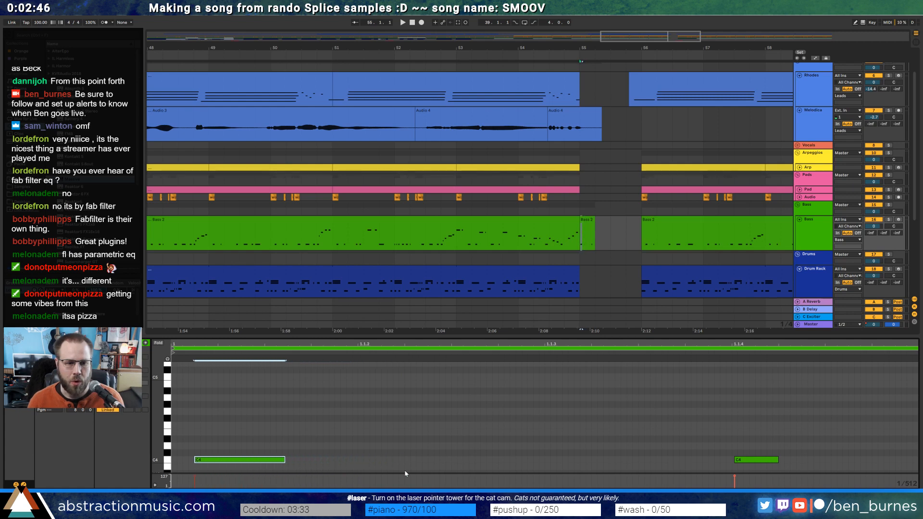
Lengthen the first C4 note in the one-beat Bass clip at bar 55
key(shift+Right)
key(shift+Right)
key(shift+Right)
key(shift+Right)
key(shift+Right)
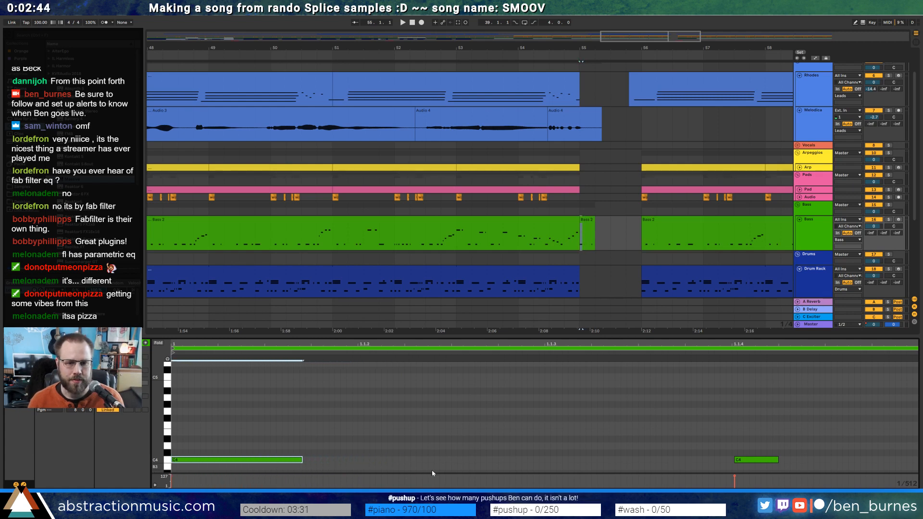
Delete the second C4 note near 1.1.4 in the one-beat Bass clip at bar 55
drag(709, 446, 778, 486)
key(Delete)
key(shift+Tab)
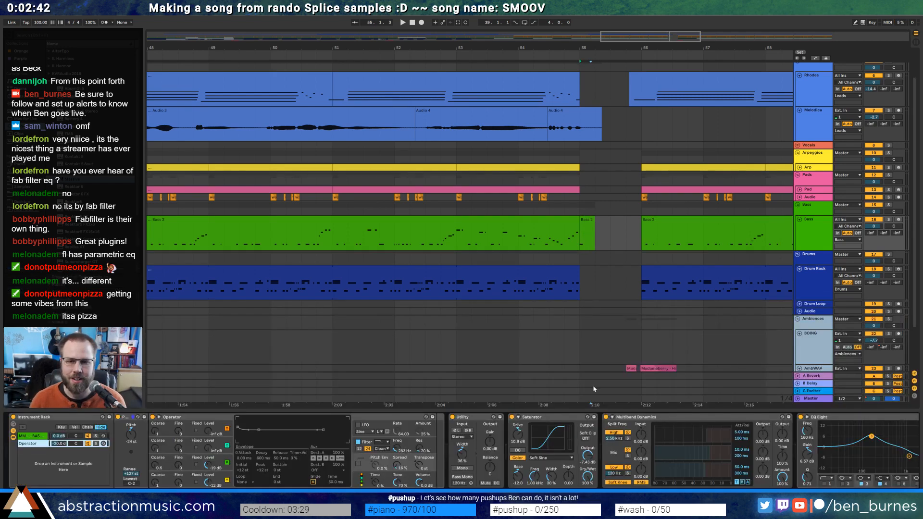
Extend the Drum Rack clip before the break half a beat past bar 55 and split it at bar 55
click(579, 274)
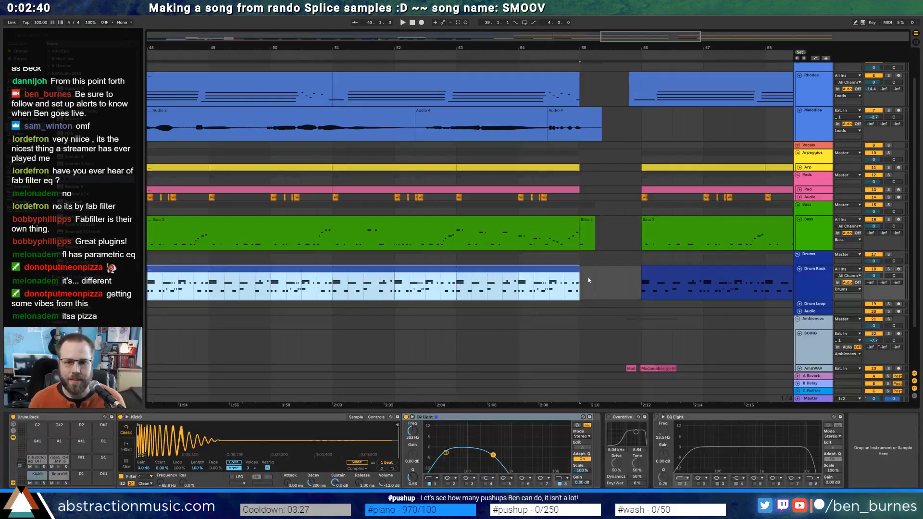
scroll(570, 276, up, 3)
drag(569, 271, 582, 272)
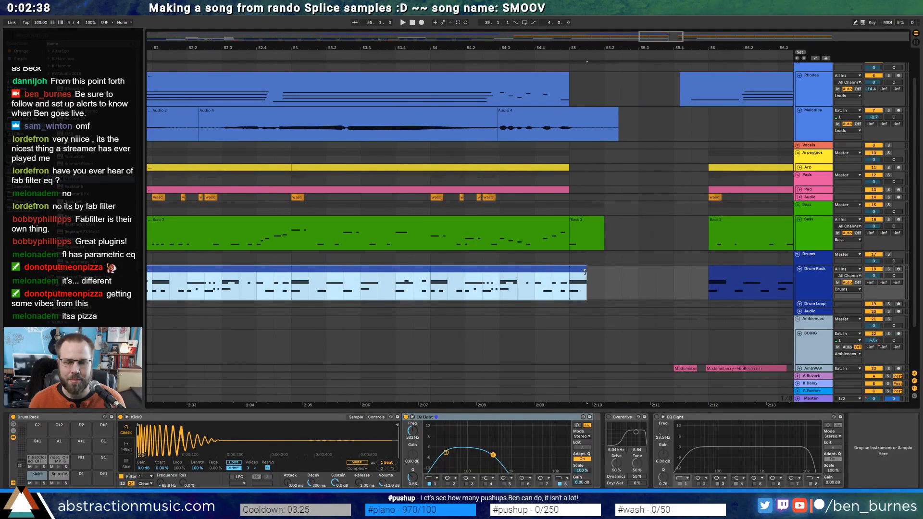
click(580, 288)
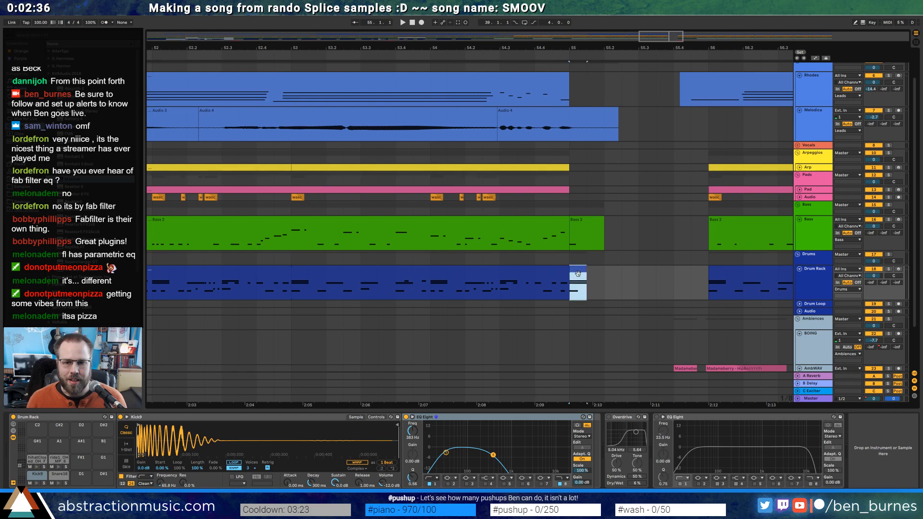
Delete the ride1_OH_MP_6 note from the short Drum Rack clip at bar 55
double_click(579, 274)
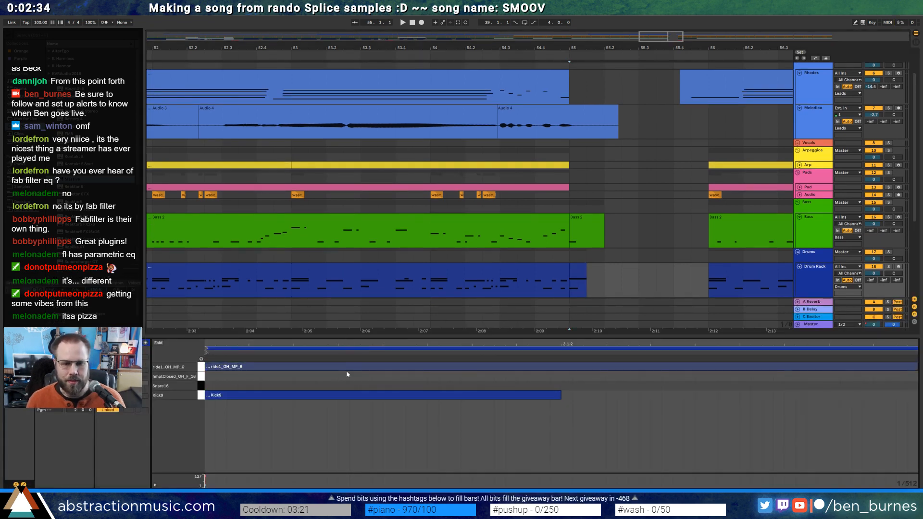
click(348, 367)
key(Delete)
key(shift+Tab)
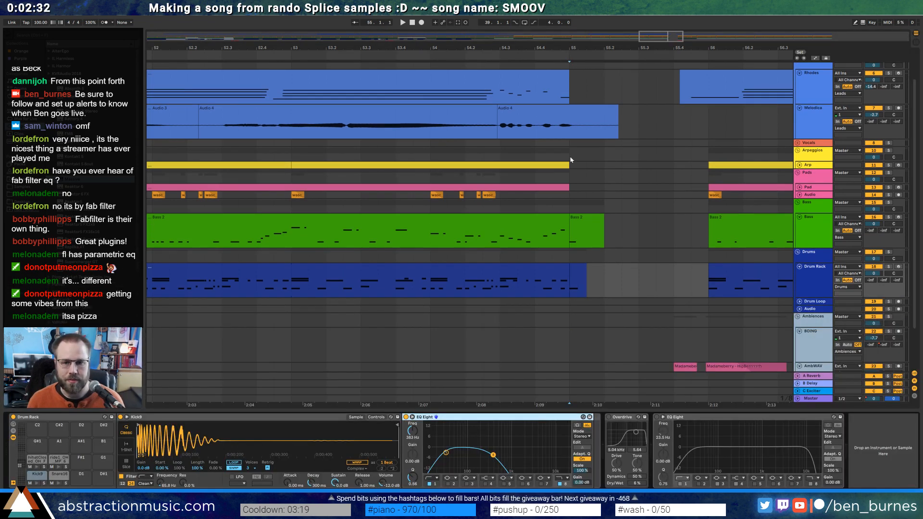
Check the Drum Rack part leading to the break against the full arrangement and play the song from the start
drag(658, 41, 648, 16)
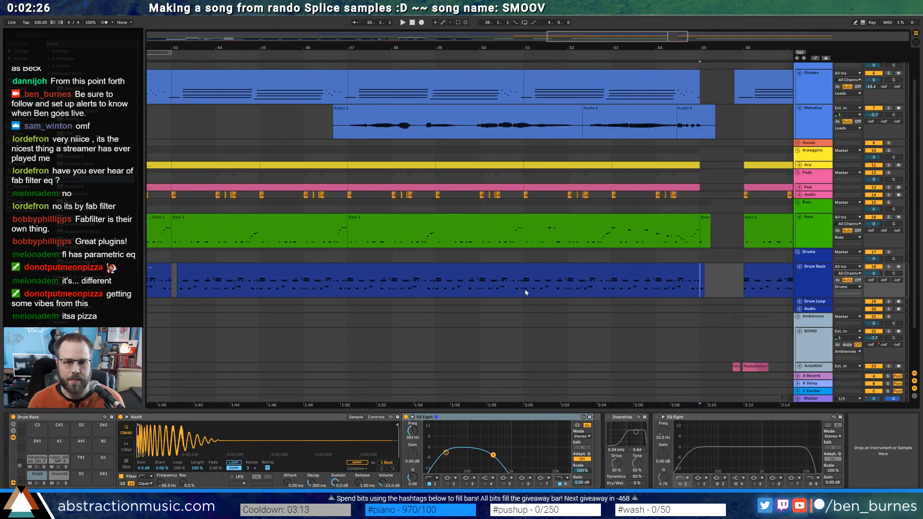
scroll(525, 292, up, 3)
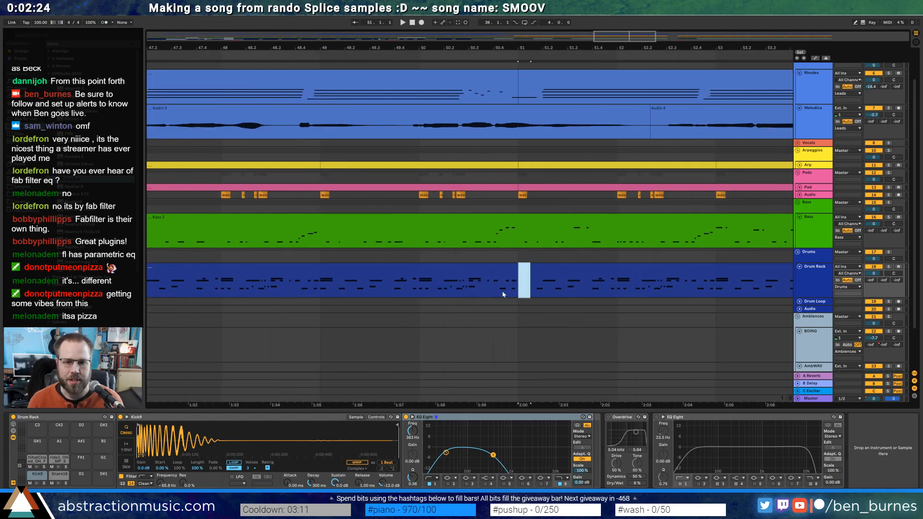
scroll(558, 282, down, 10)
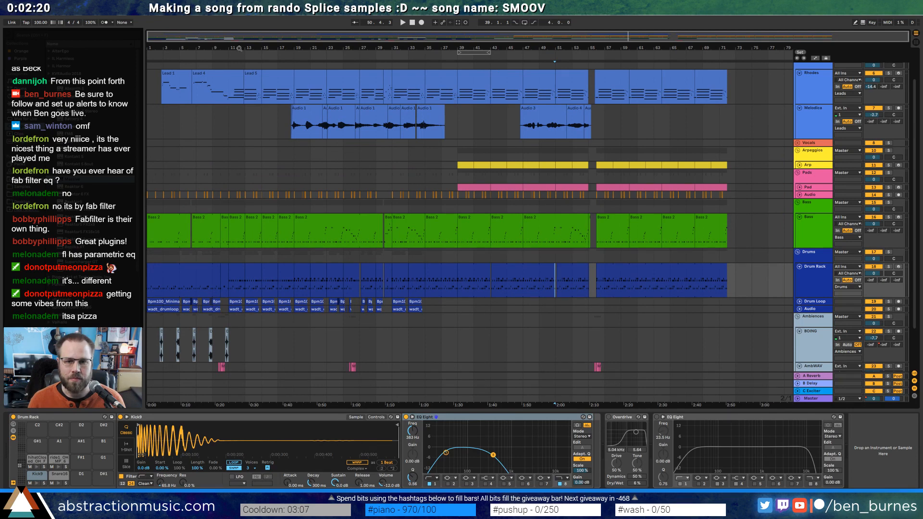
click(403, 23)
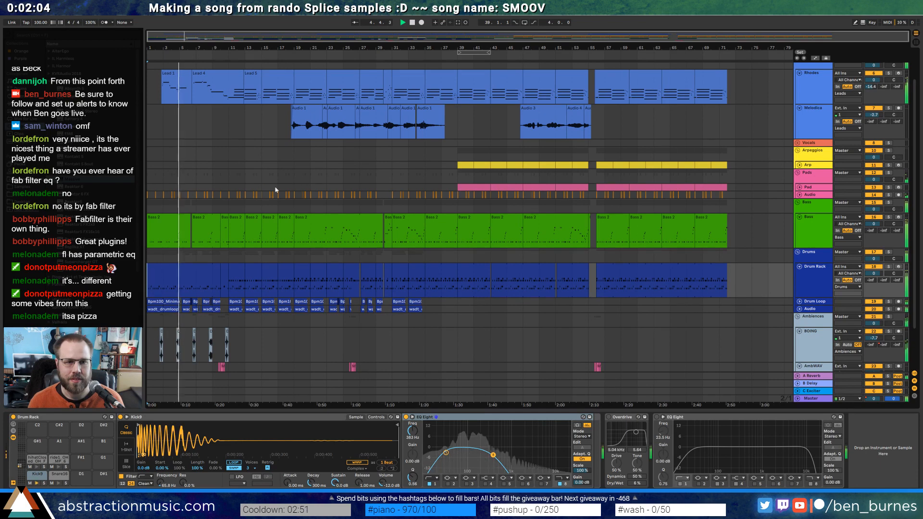
Consolidate the Lead 1 and Lead 4 clips on the Rhodes track into one clip and select all its notes
click(180, 74)
shift+click(222, 75)
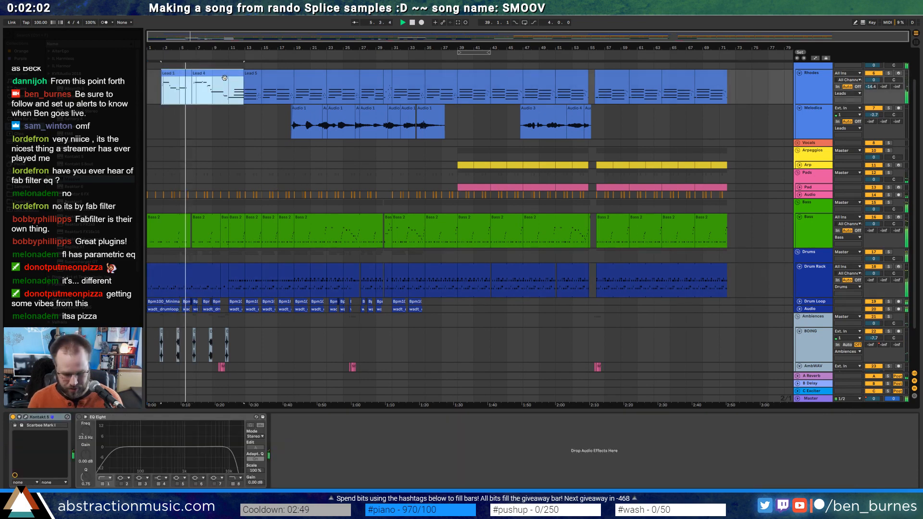
key(ctrl+j)
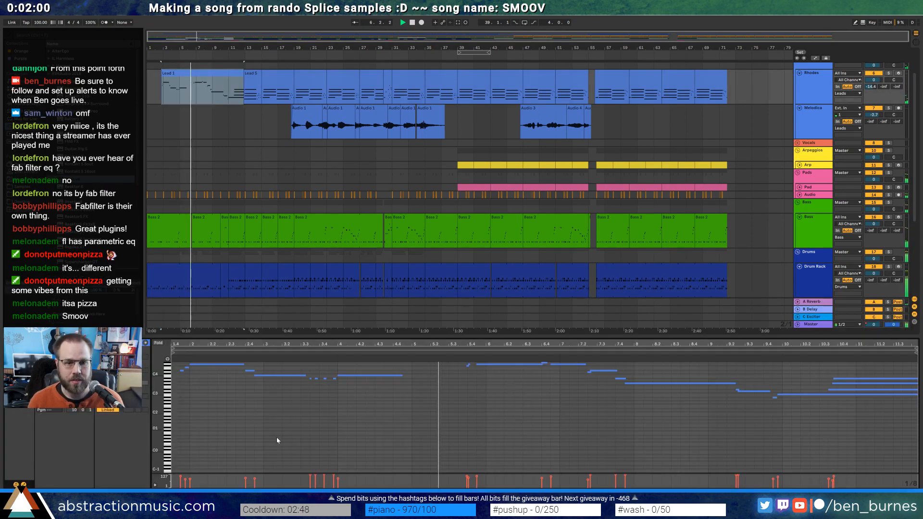
click(308, 442)
key(ctrl+a)
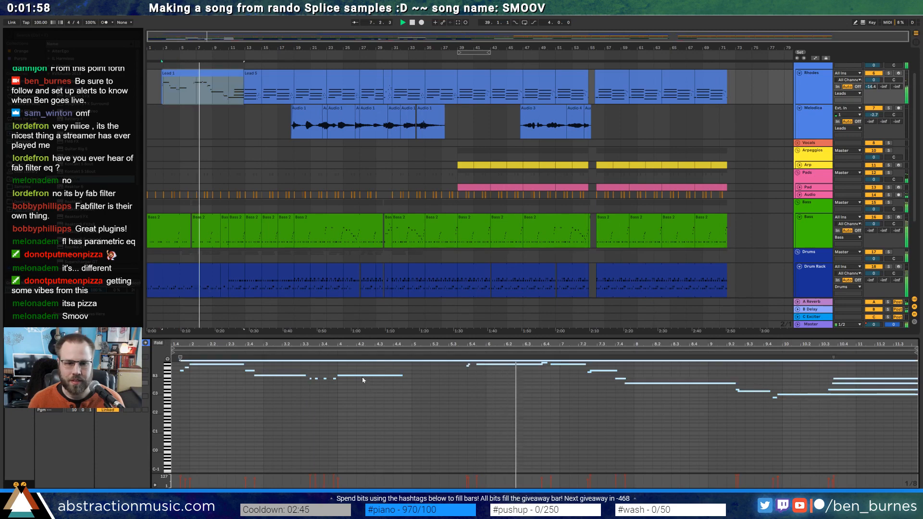
click(415, 408)
key(shift+Tab)
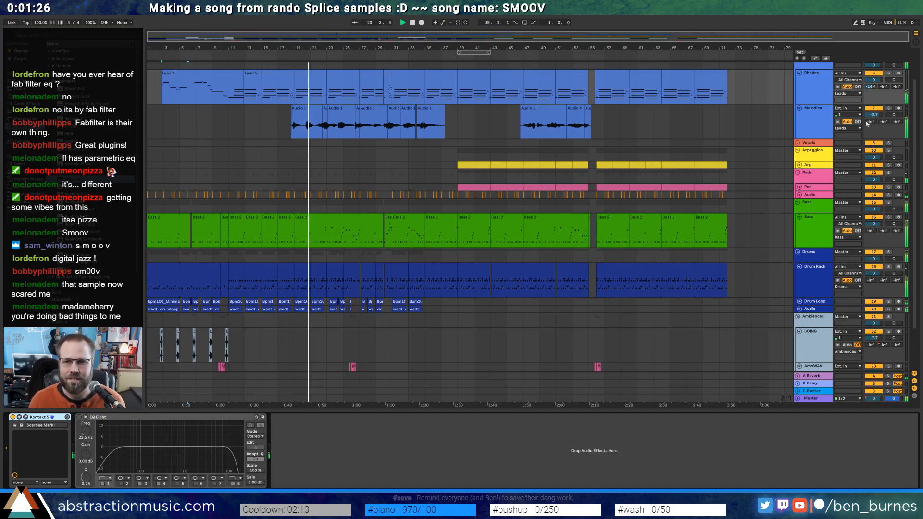
Raise the Melodica track volume to -1.8 dB and lower the volume of the Drum Rack's hihatClosed_OH_F_16 sample
drag(878, 116, 878, 112)
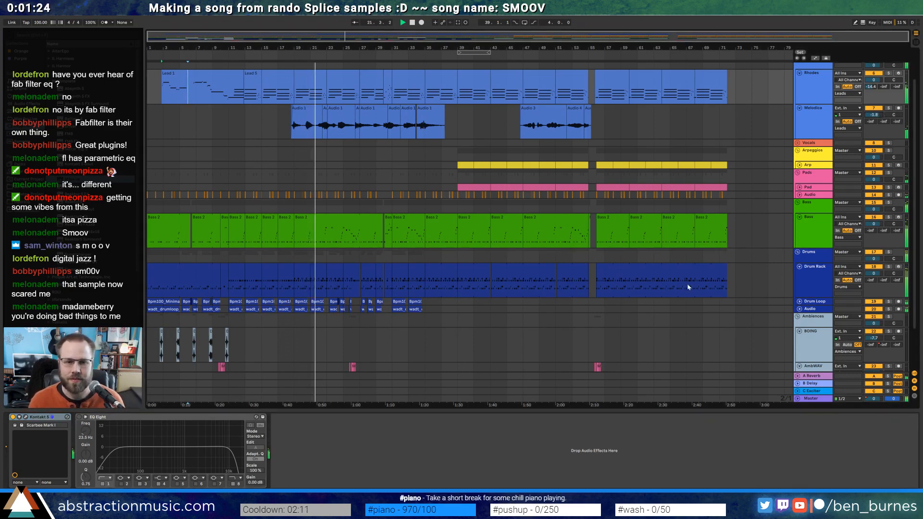
click(783, 296)
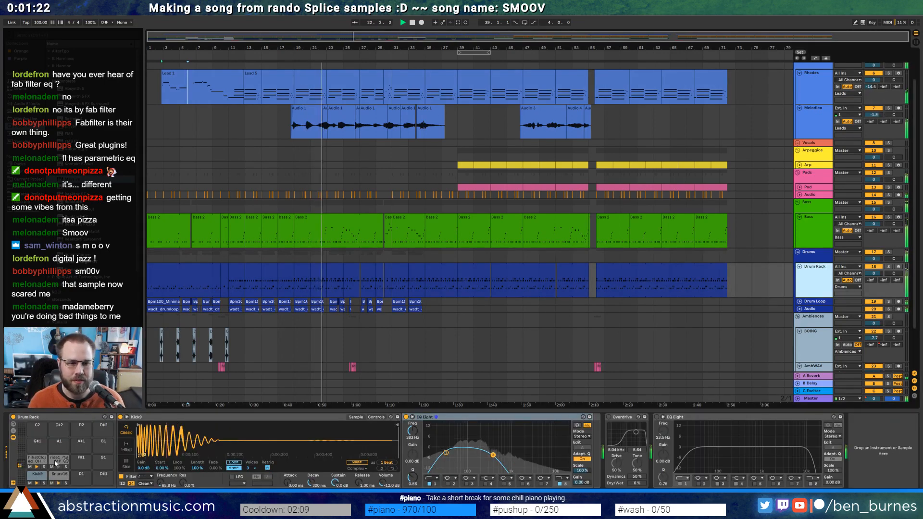
click(36, 460)
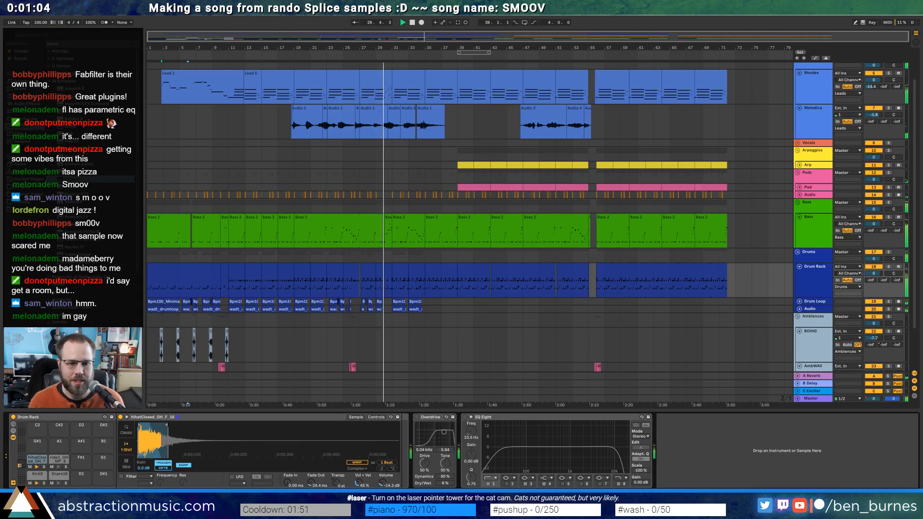
drag(385, 483, 384, 484)
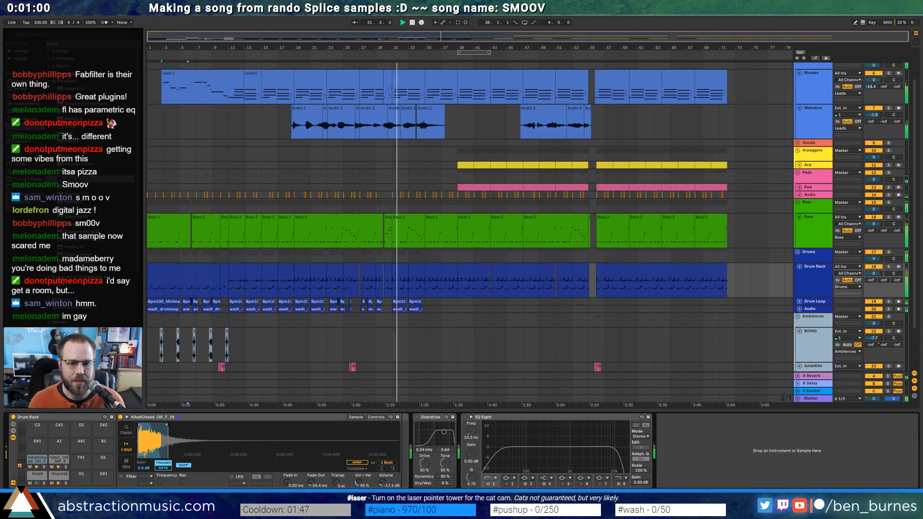
drag(385, 482, 382, 485)
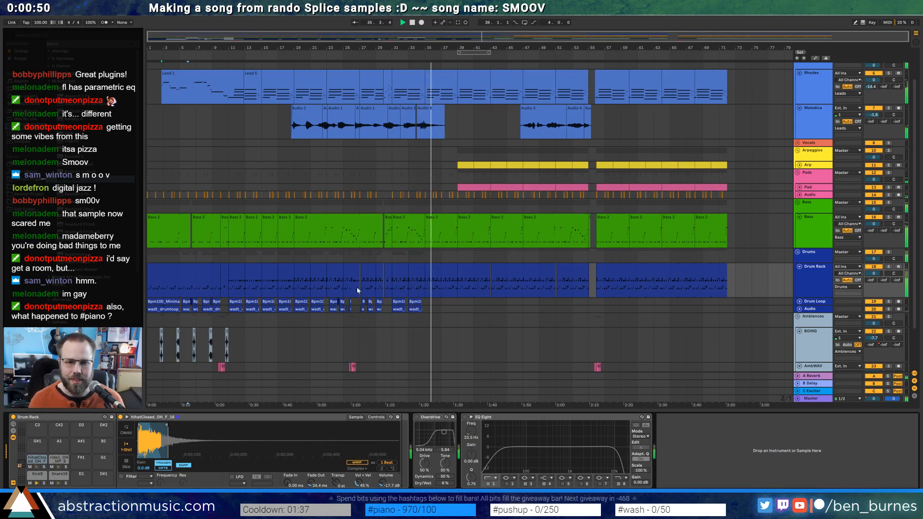
Open the Drum Rack clips from bar 39 to 55 together and select the ride notes in the bar 39 to 43 clips
click(426, 306)
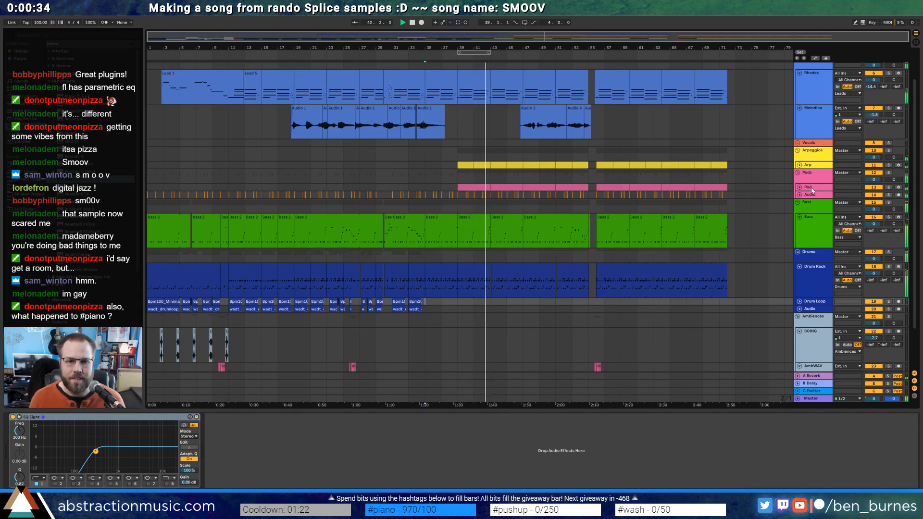
click(470, 266)
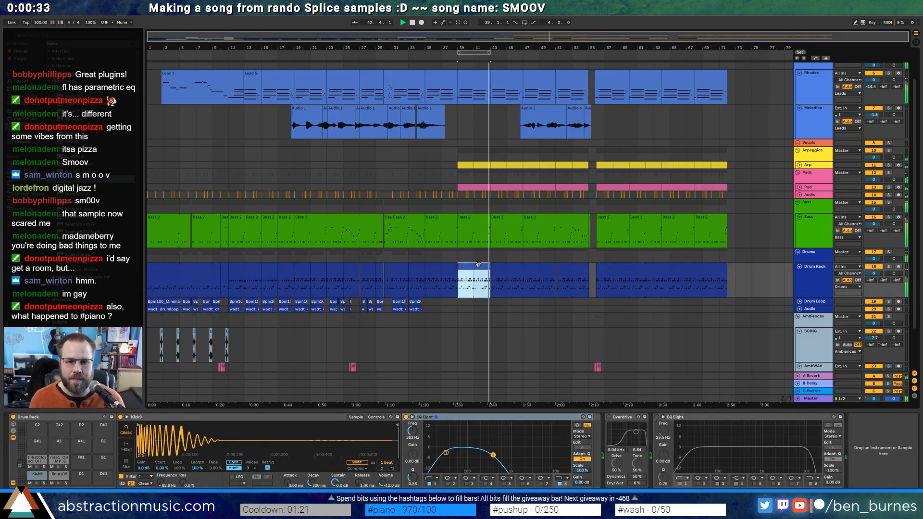
shift+click(582, 268)
key(shift+Tab)
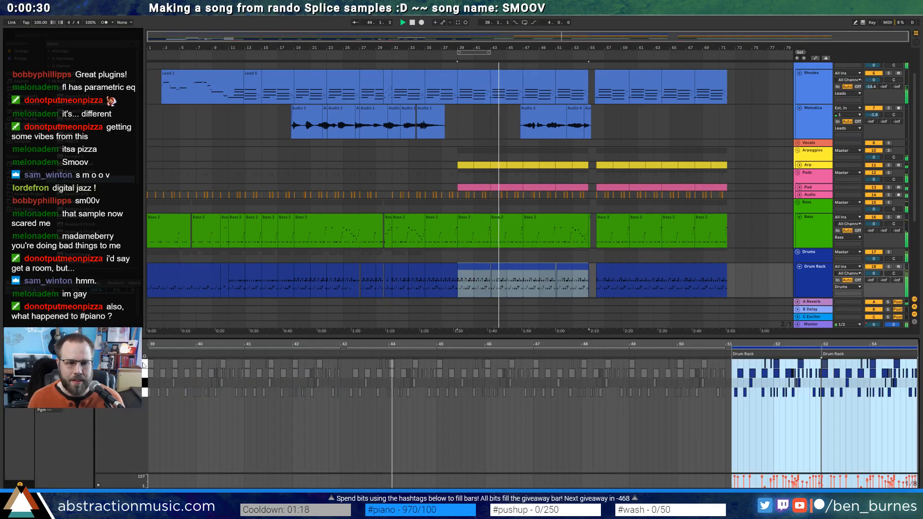
click(144, 366)
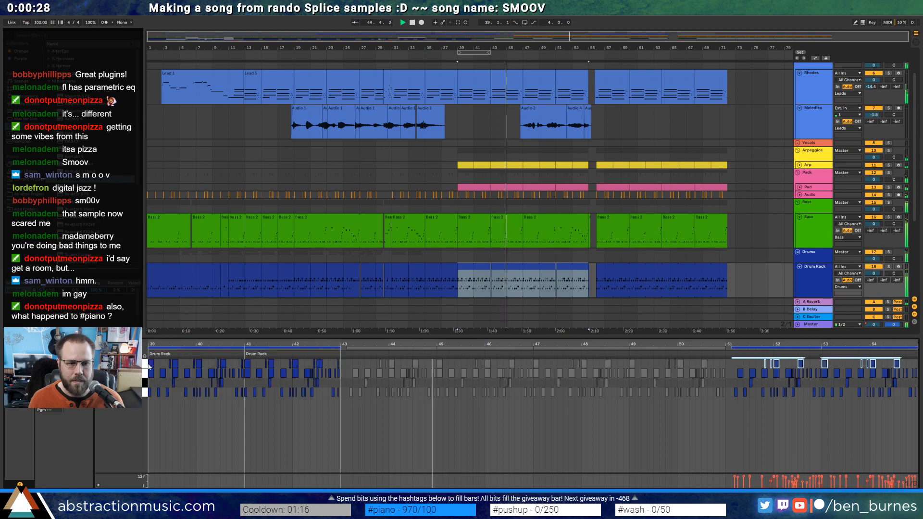
click(168, 352)
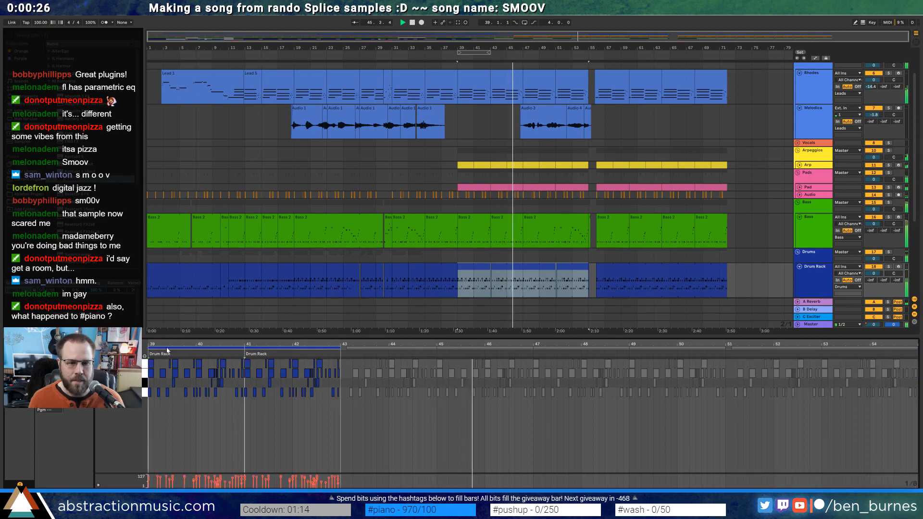
click(145, 365)
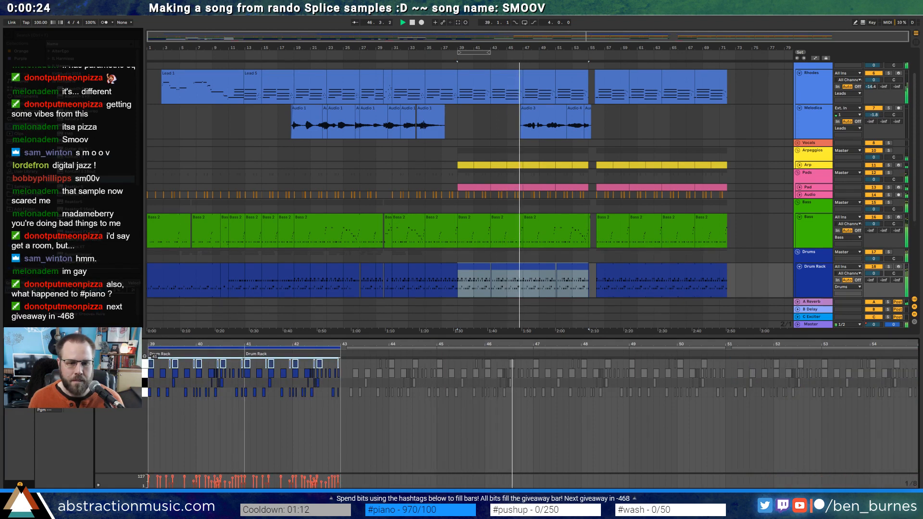
Select the ride notes in the Drum Rack clips from bar 43 to 51 and from bar 51 to 55 to adjust their velocity
click(383, 351)
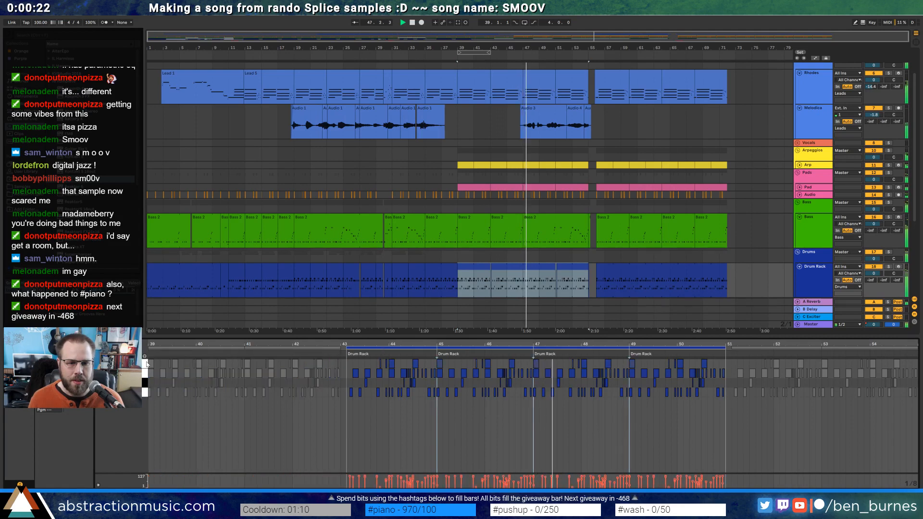
click(145, 364)
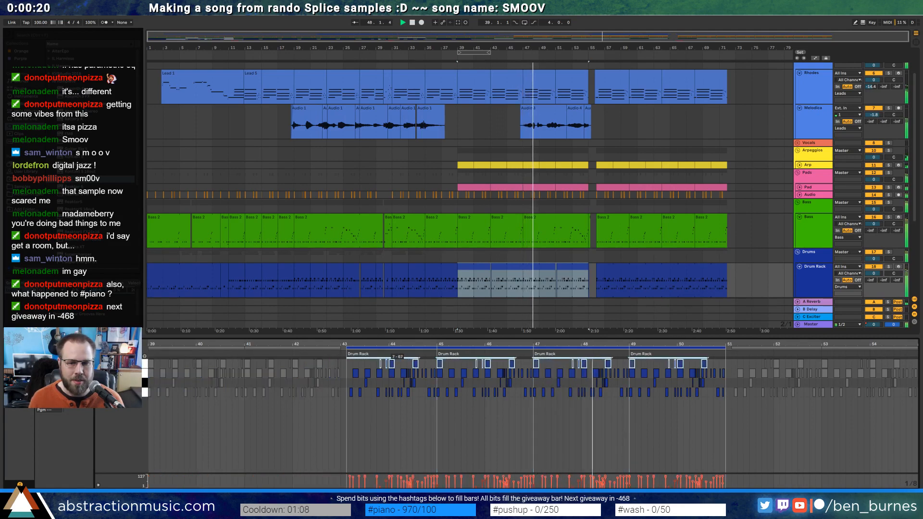
click(744, 353)
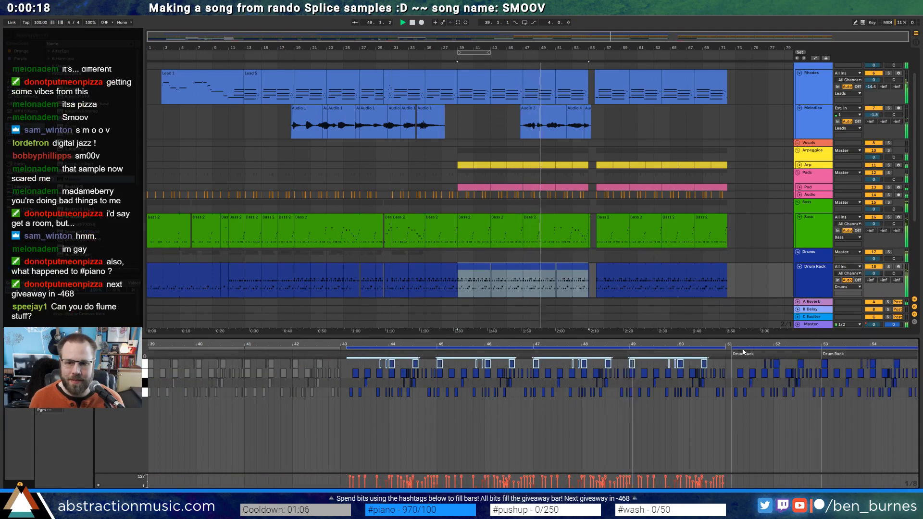
click(744, 352)
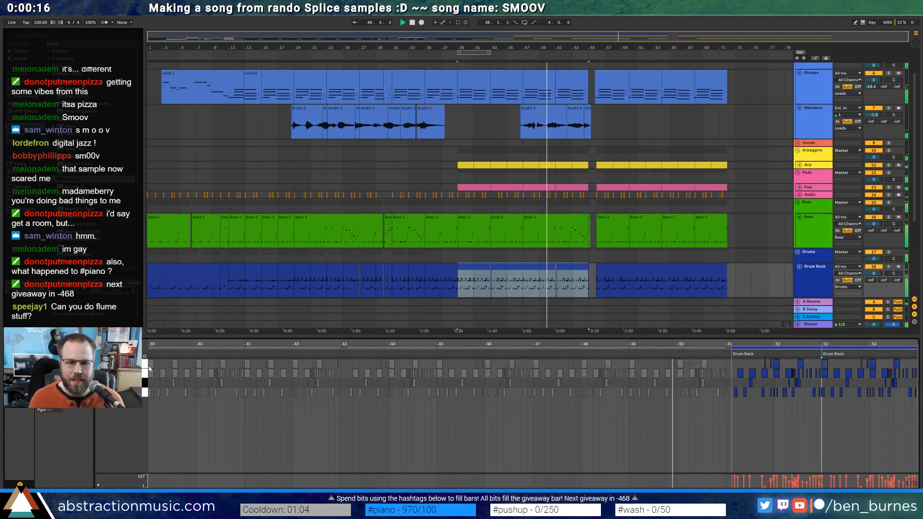
click(149, 367)
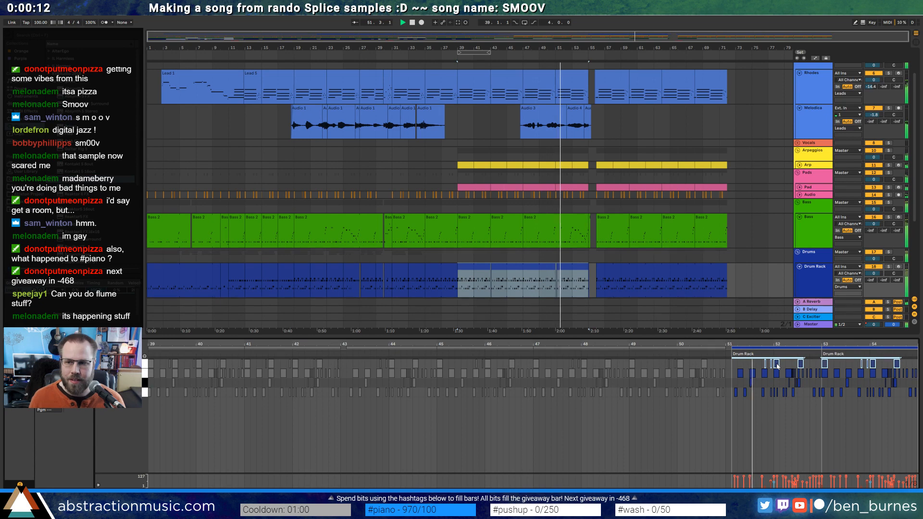
key(shift+Tab)
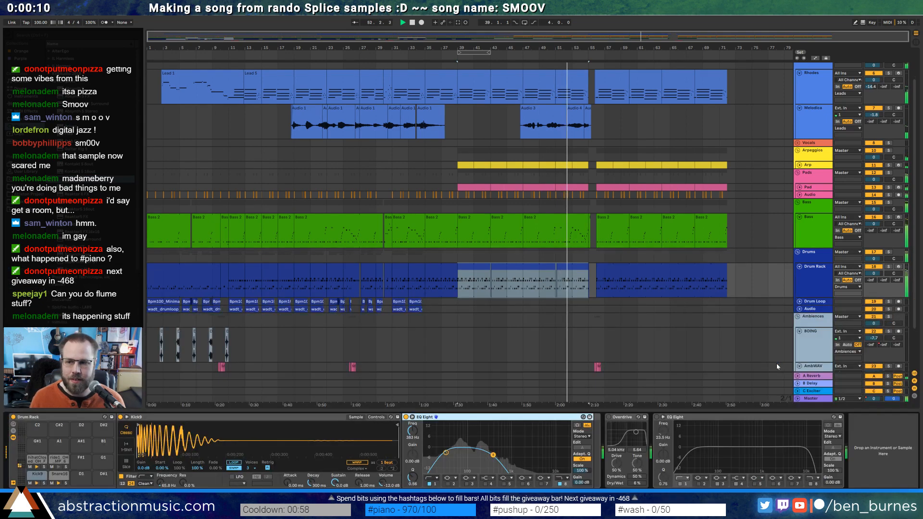
Open the Drum Rack clip from bar 56 to 72 and select its ride notes to adjust their velocity
click(610, 264)
key(shift+Tab)
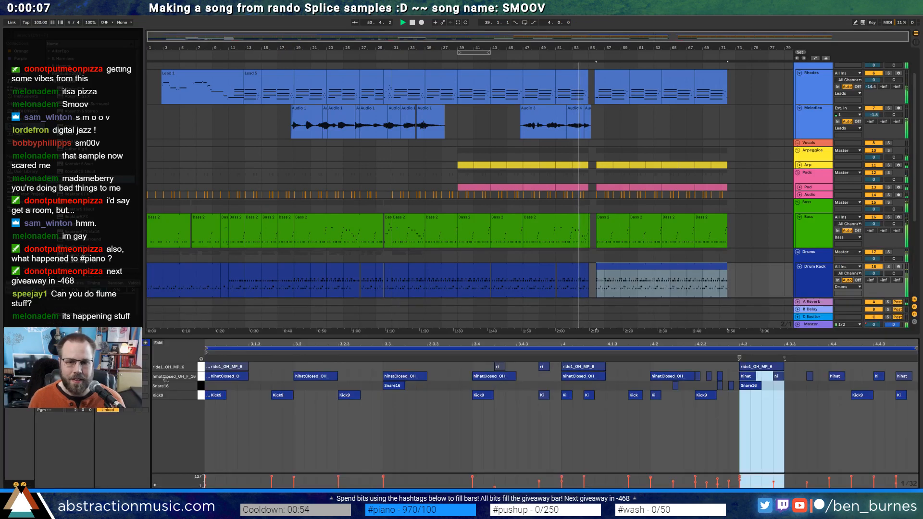
click(201, 368)
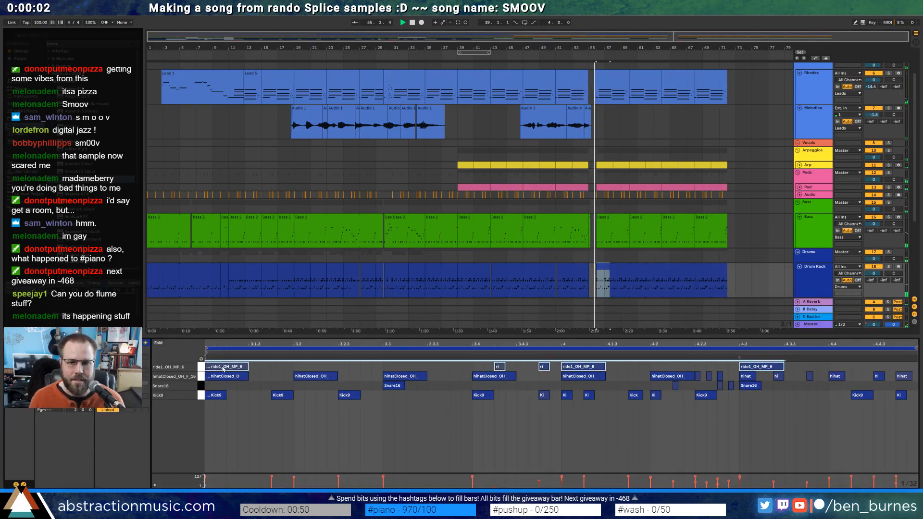
key(shift+Tab)
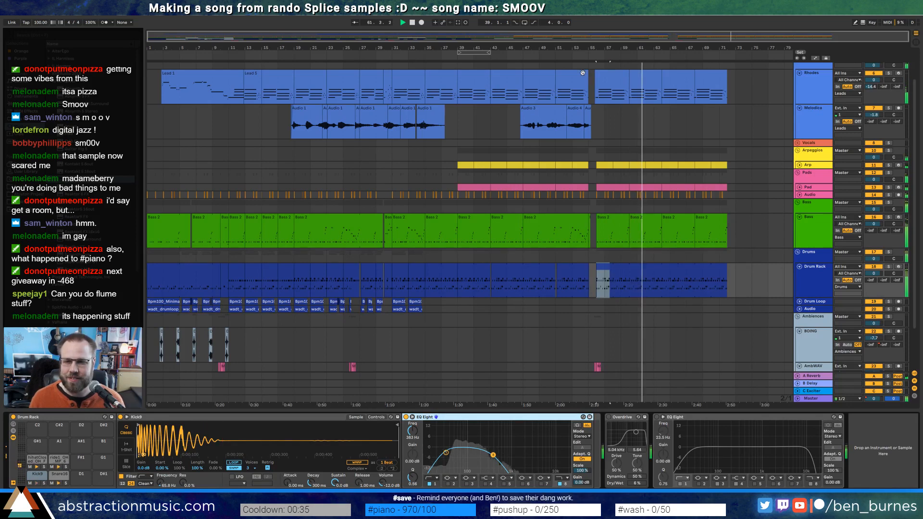
Lower the velocity of all Snare16 notes in the Drum Rack clip from bar 56 to 72
double_click(653, 267)
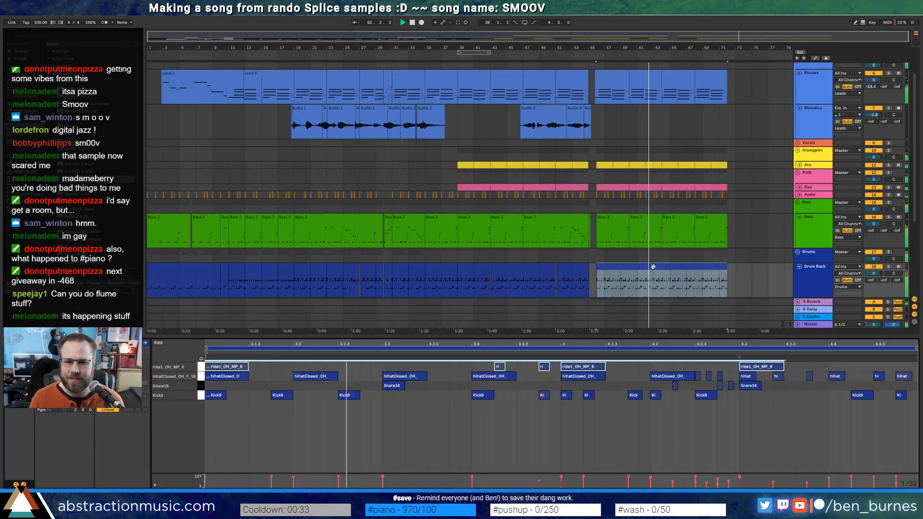
click(201, 386)
drag(395, 386, 394, 393)
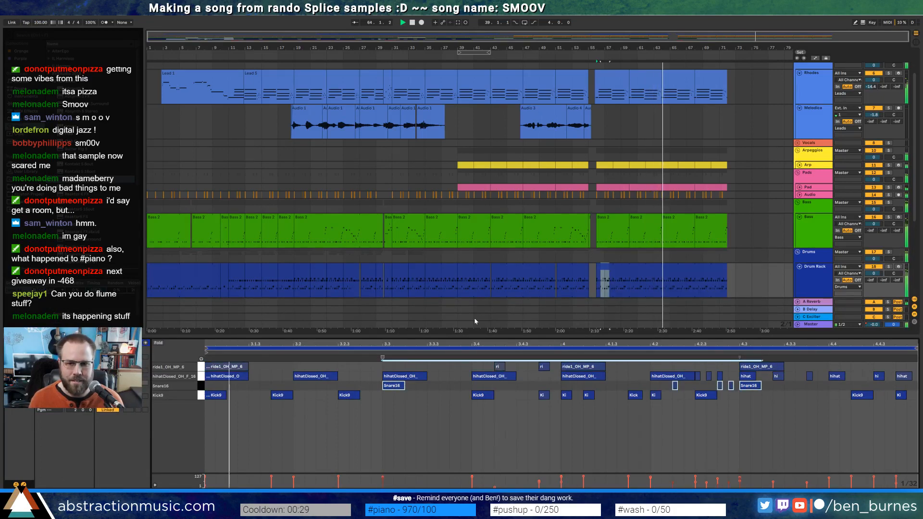
Lower the velocity of the Snare16 notes in the Drum Rack clips between bars 39 and 55
click(568, 270)
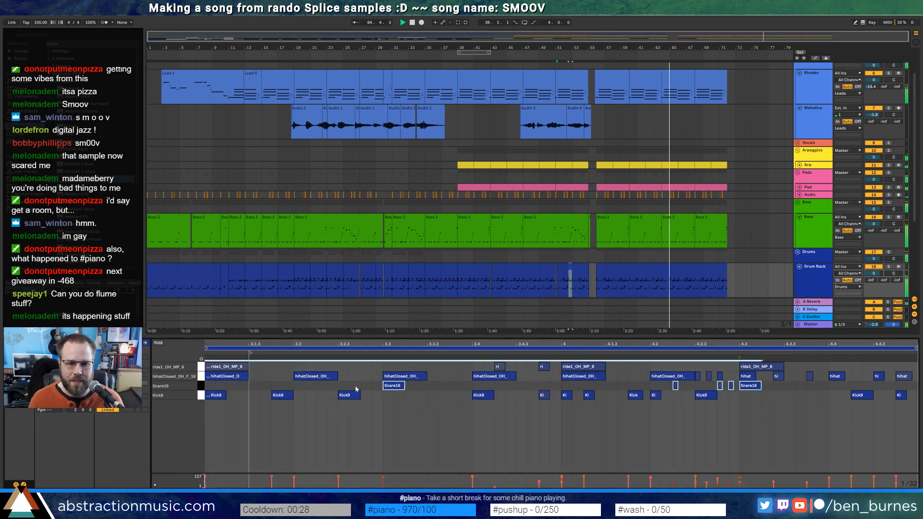
click(517, 266)
click(203, 387)
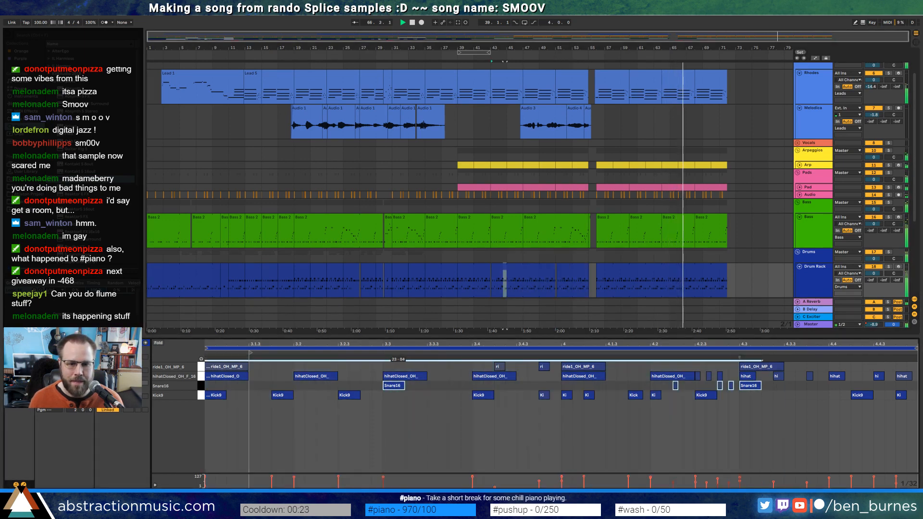
click(480, 270)
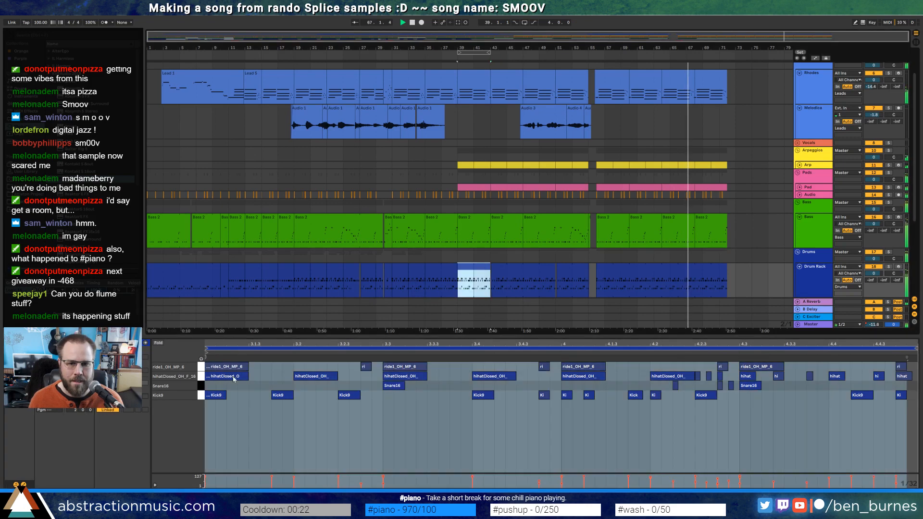
click(202, 389)
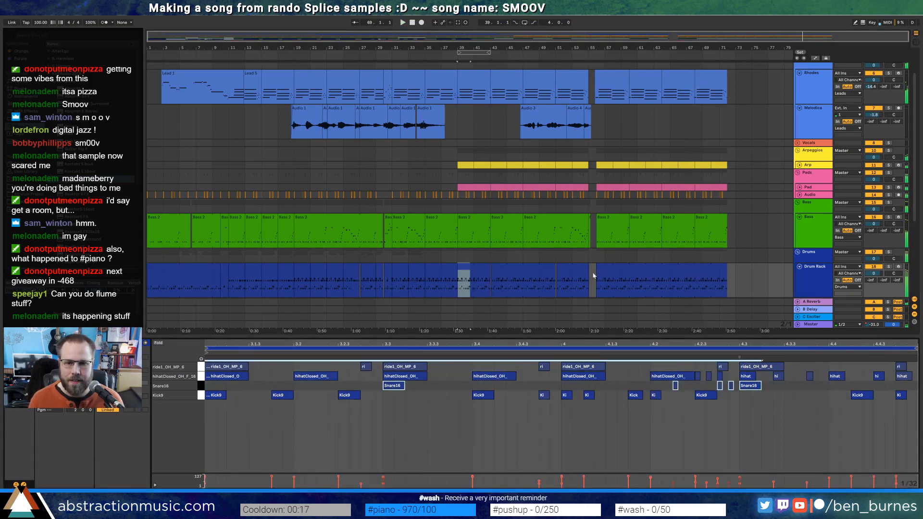
Play back the Drum Rack clips around bars 35, 39 and 43 to compare the snare level, reselecting the bar 43 clip's Snare16 notes
key(space)
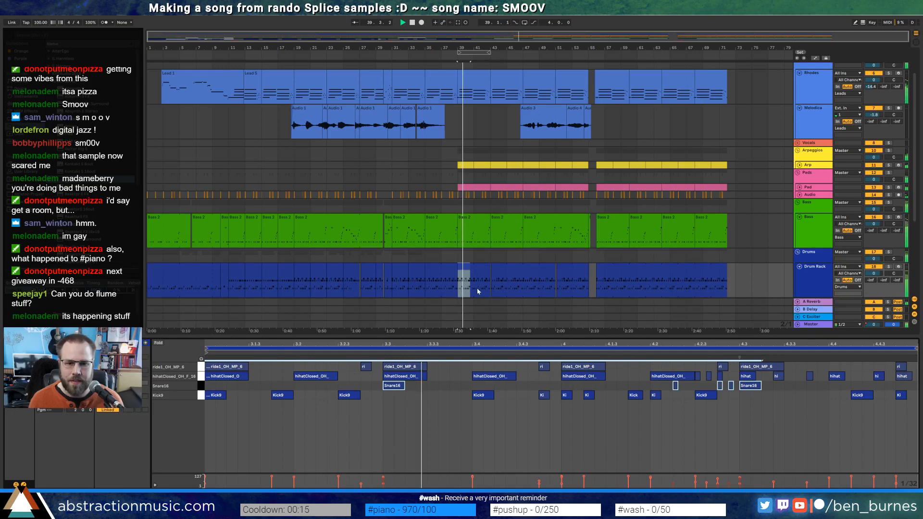
key(space)
click(516, 271)
key(space)
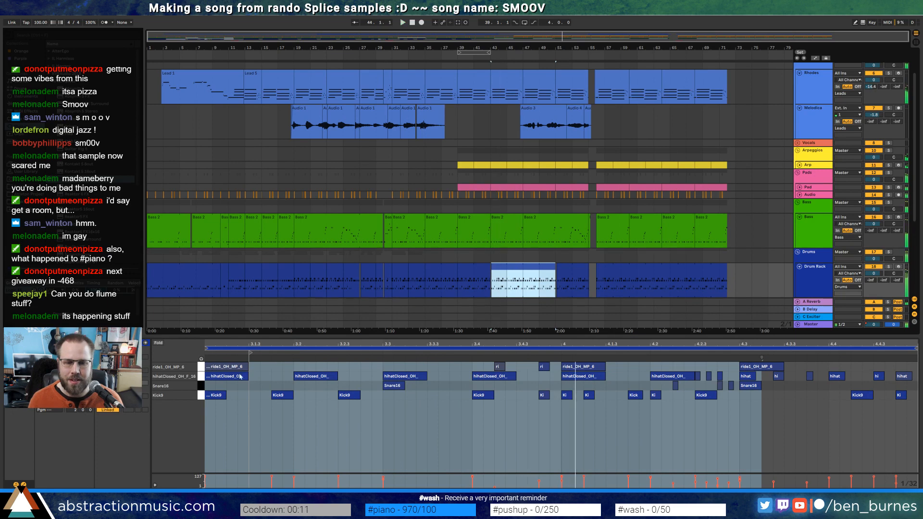
click(199, 389)
click(505, 282)
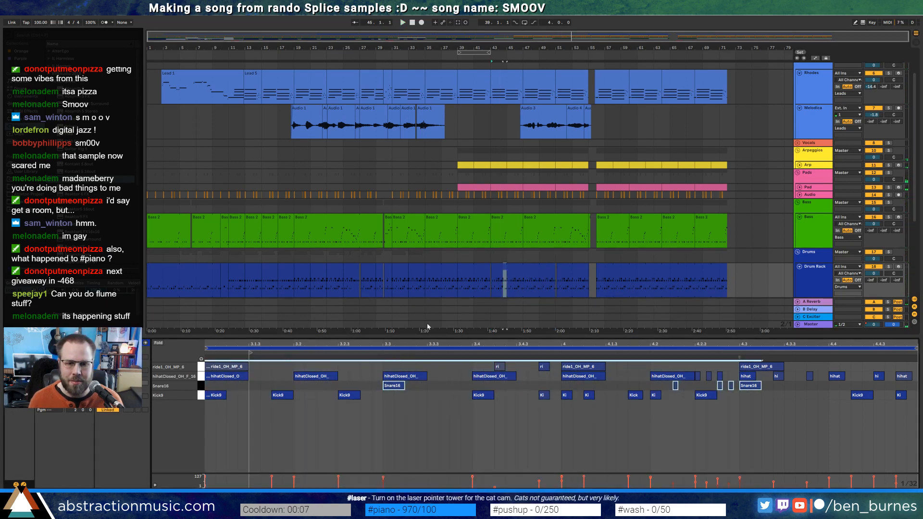
click(465, 274)
click(427, 274)
key(space)
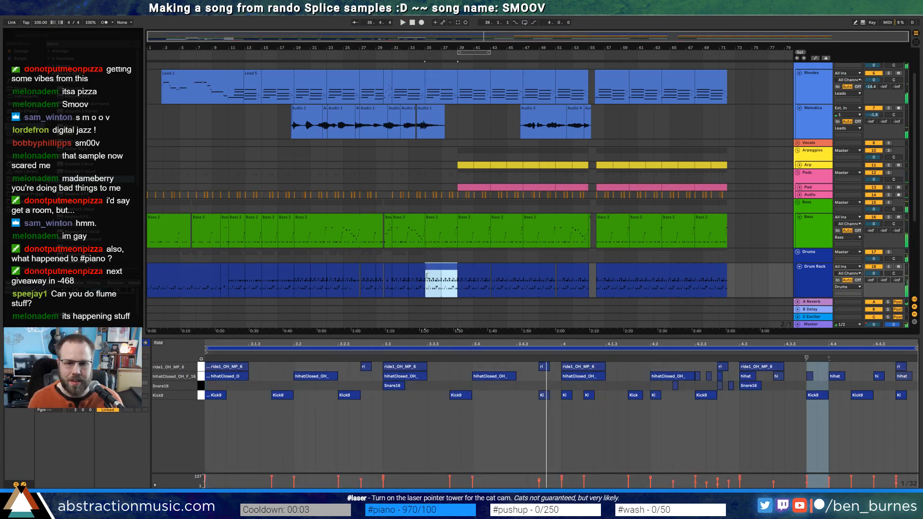
Show the Drum Rack's devices and lower the Snare16 sample's volume to -16.0 dB
click(622, 268)
key(shift+Tab)
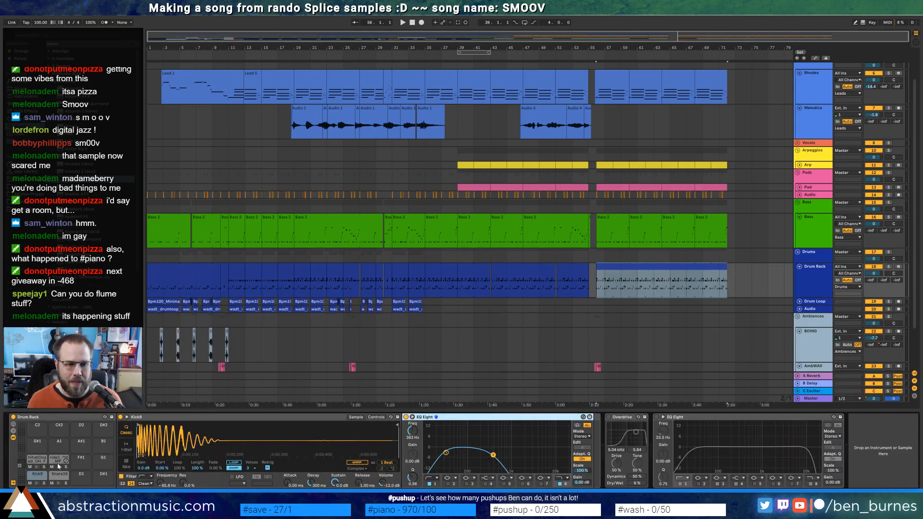
click(65, 474)
drag(383, 482, 382, 489)
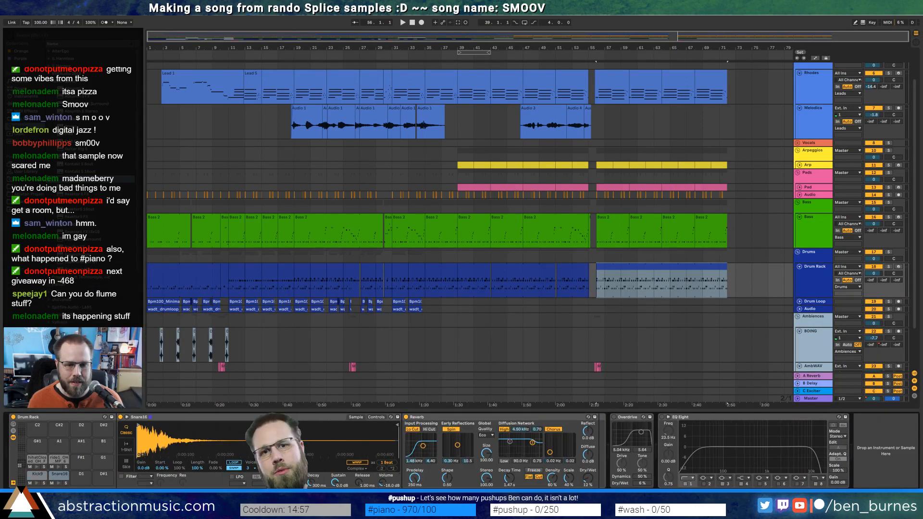
Play the arrangement from the Drum Rack clip at bar 39 through the bar 55 break to check the drum balance
click(608, 271)
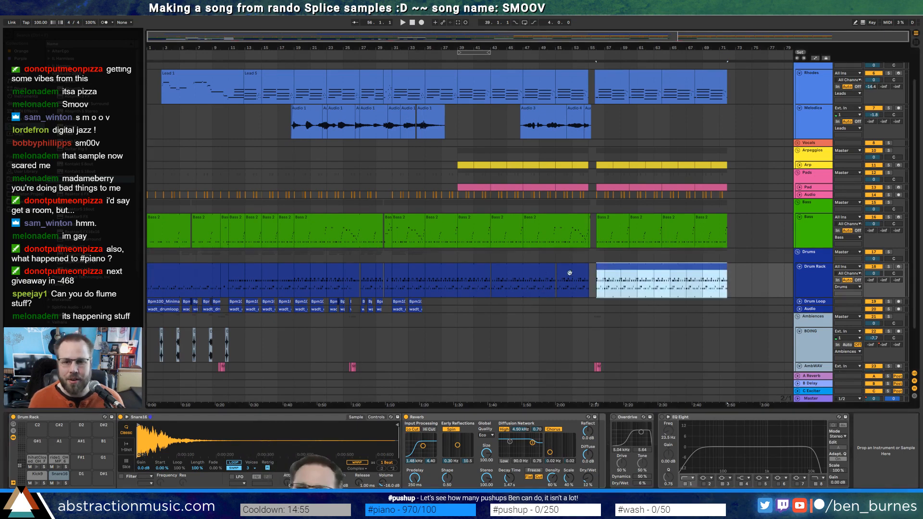
click(468, 270)
key(space)
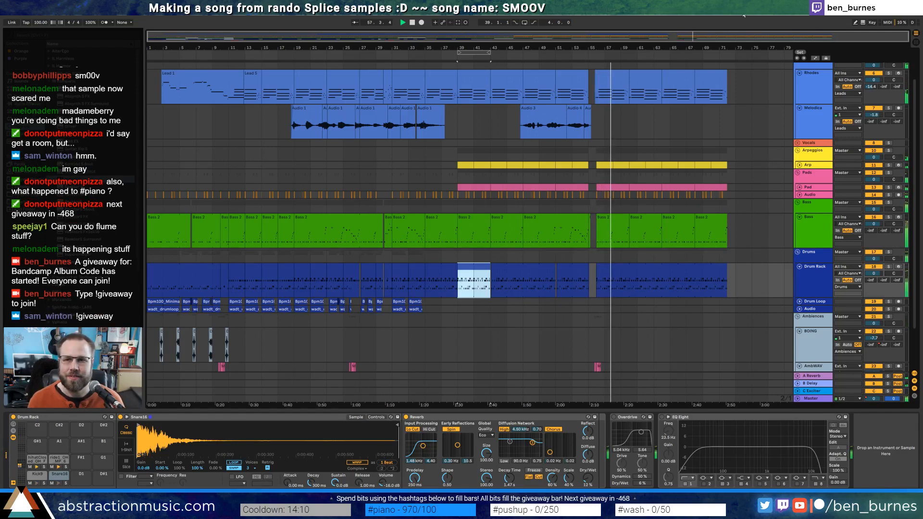
key(space)
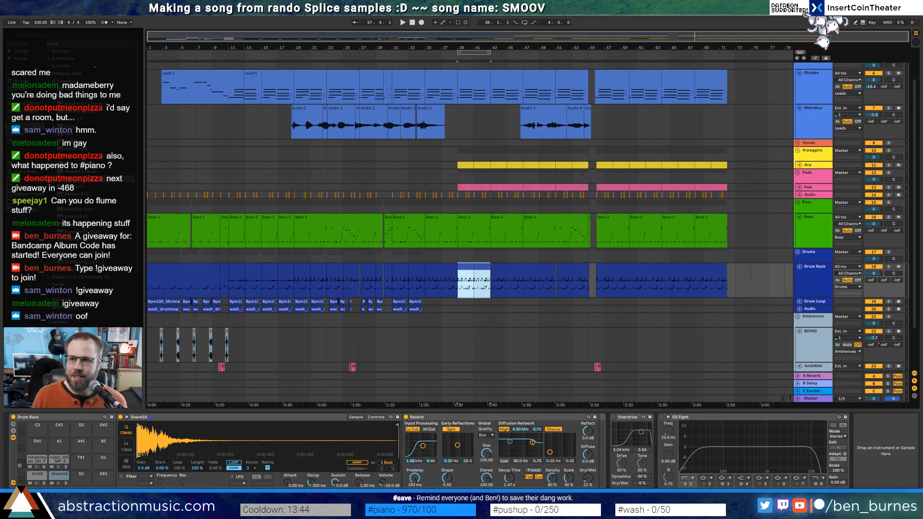
drag(922, 31, 922, 111)
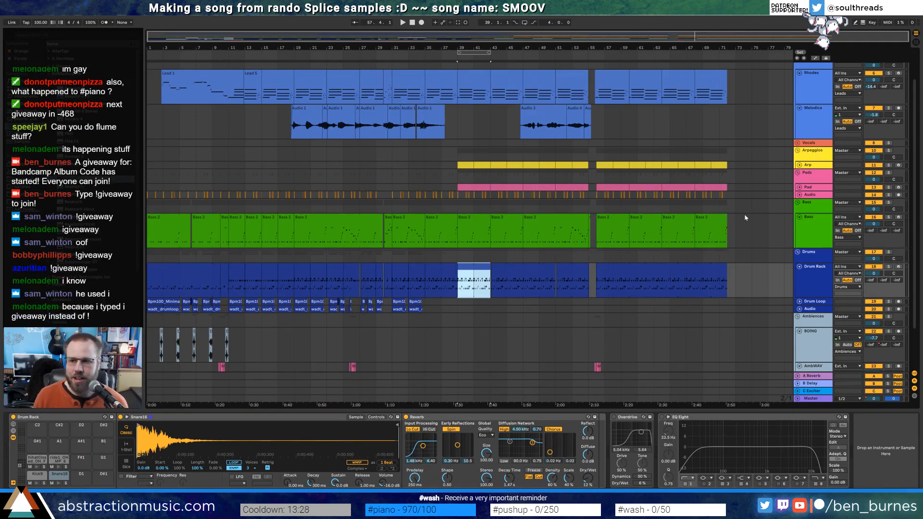
key(Home)
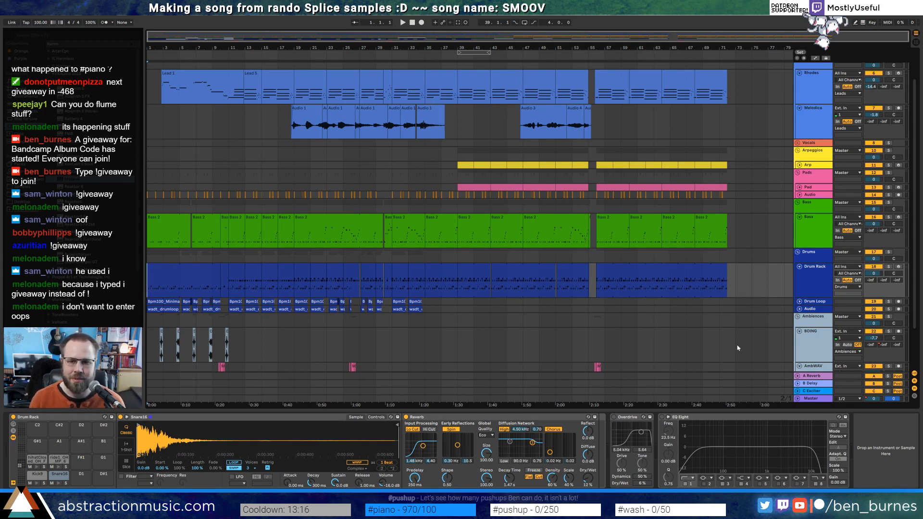
click(735, 243)
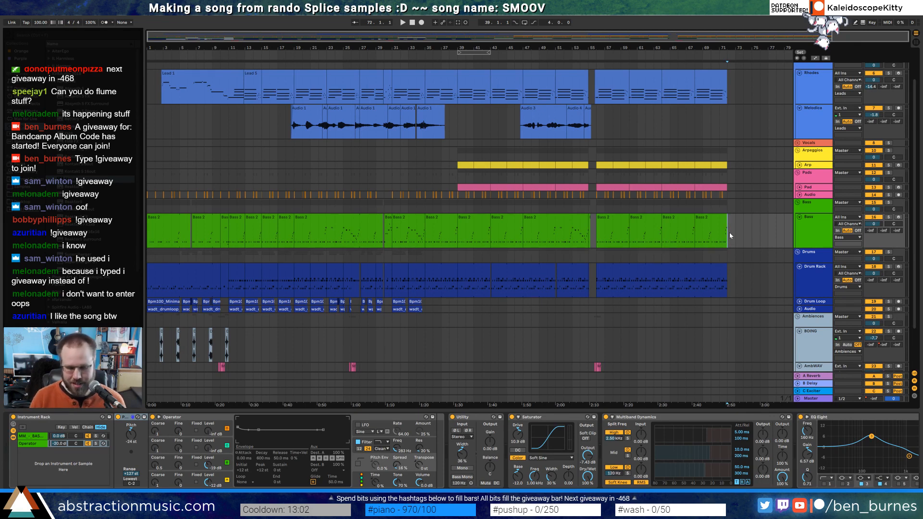
key(Home)
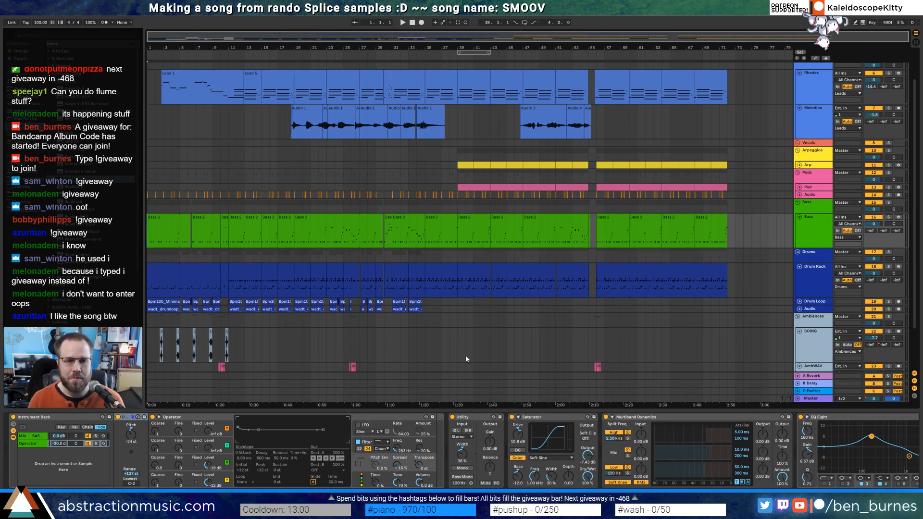
Look over the arrangement from the drum loop and ambience tracks up to the Rhodes, Melodica and Bass tracks
scroll(476, 349, down, 3)
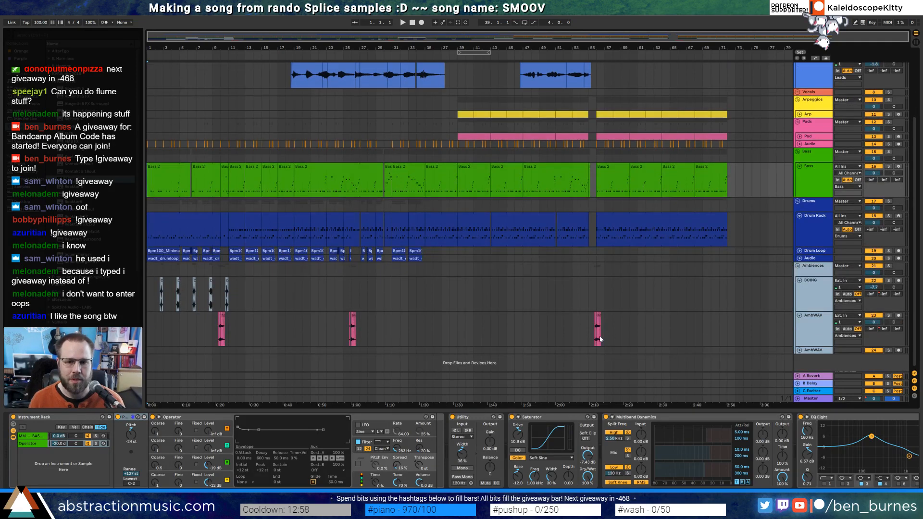
drag(678, 346, 149, 259)
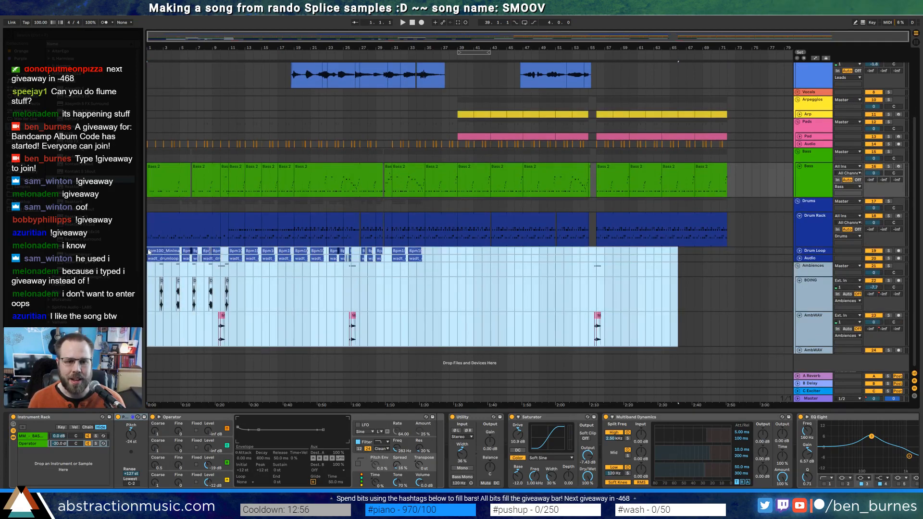
click(499, 289)
scroll(507, 305, up, 3)
scroll(509, 308, up, 3)
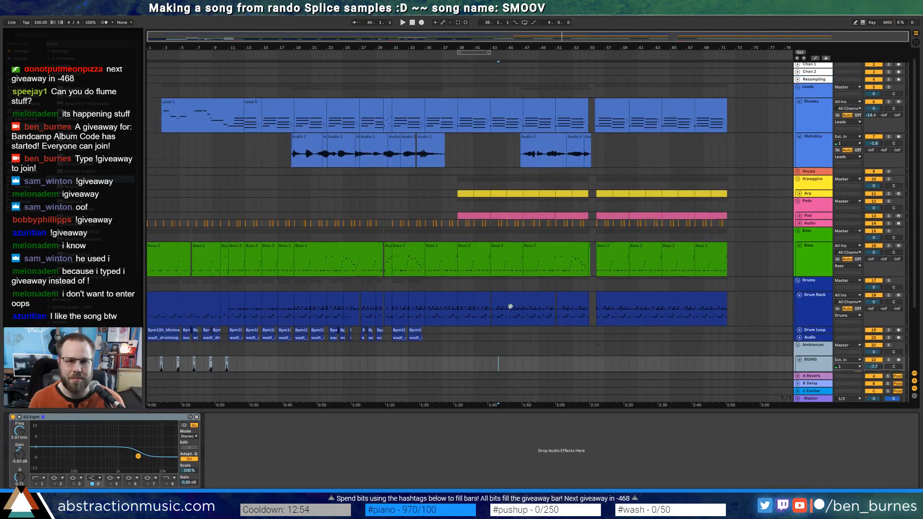
click(605, 166)
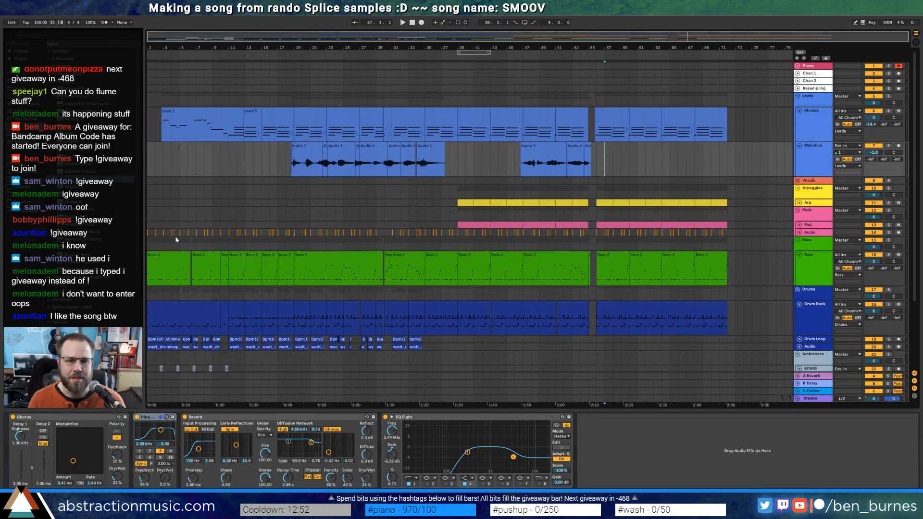
mouse_move(150, 125)
mouse_down()
mouse_move(515, 337)
mouse_move(731, 294)
mouse_move(743, 279)
mouse_up()
click(744, 279)
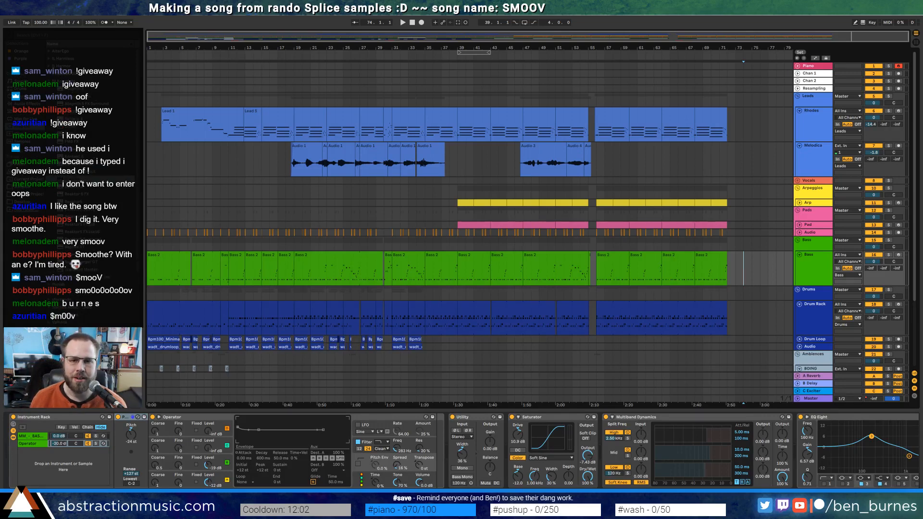
click(727, 182)
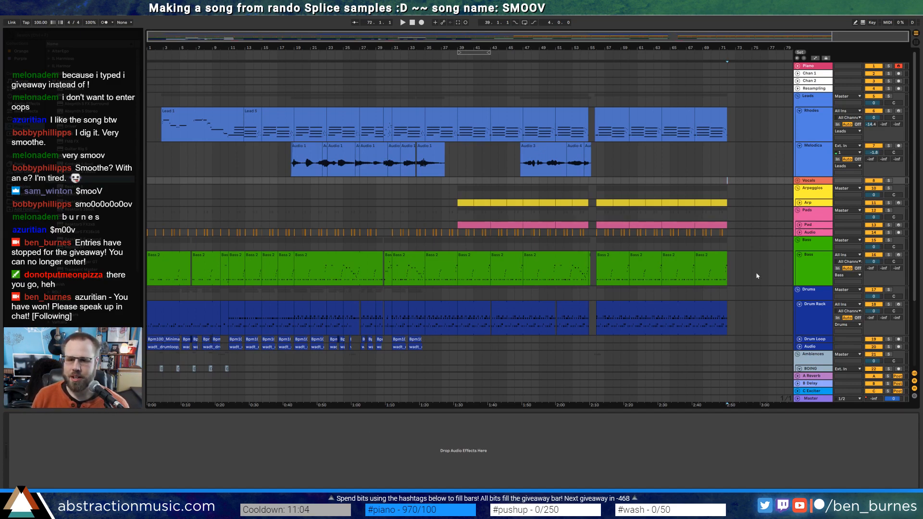
mouse_move(207, 510)
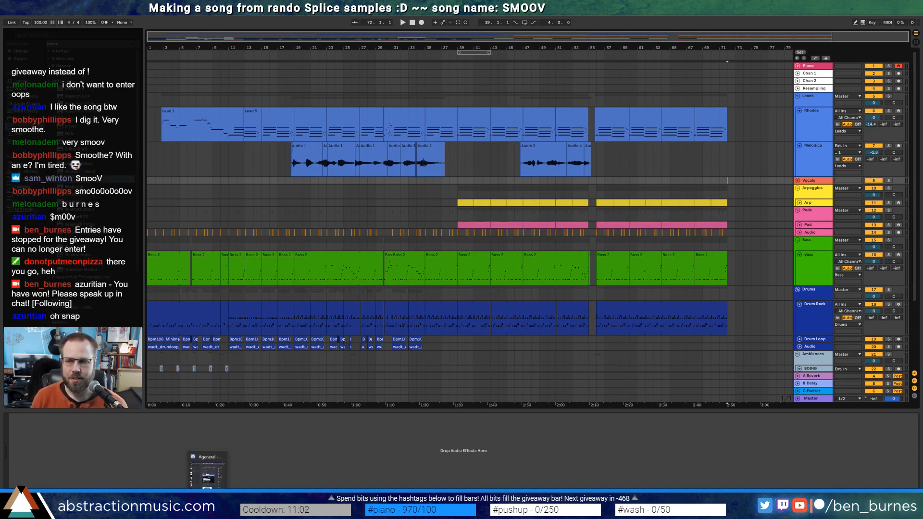